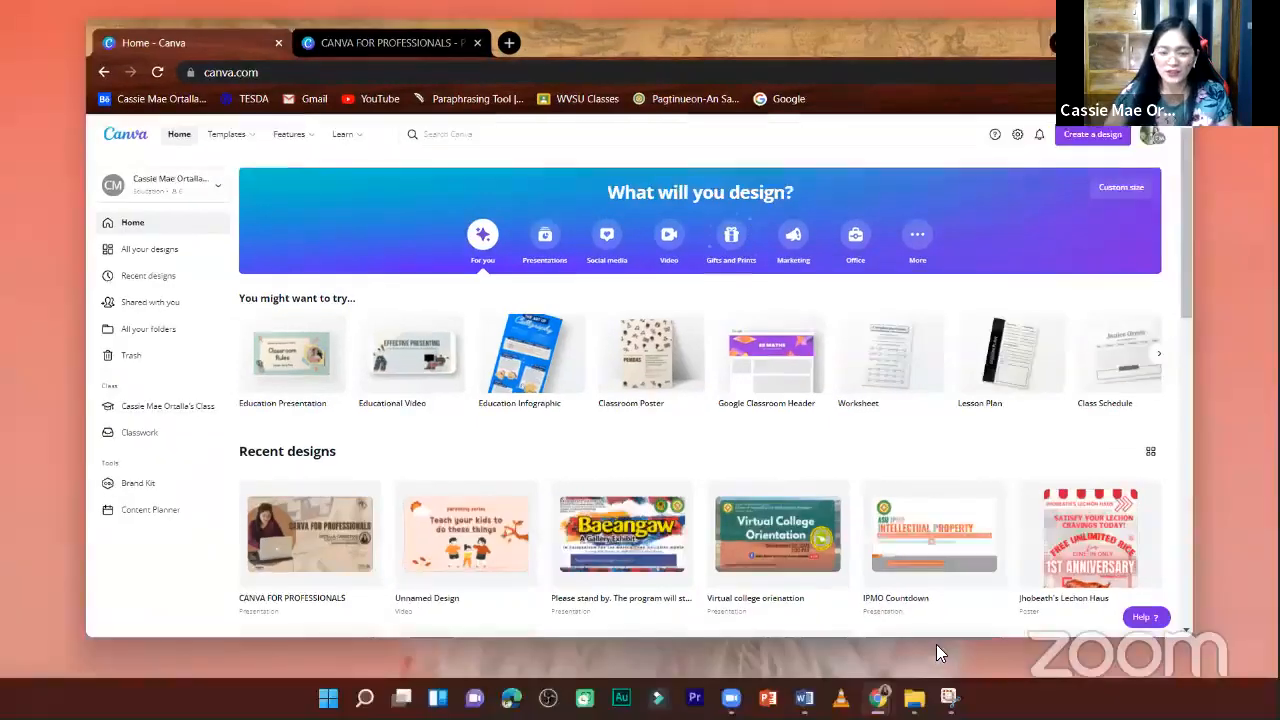
- Examine the login options on the logged-out Canva home page, including the Google sign-in window, and close that window without signing in
{"action": "left_click", "coordinate": [938, 648]}
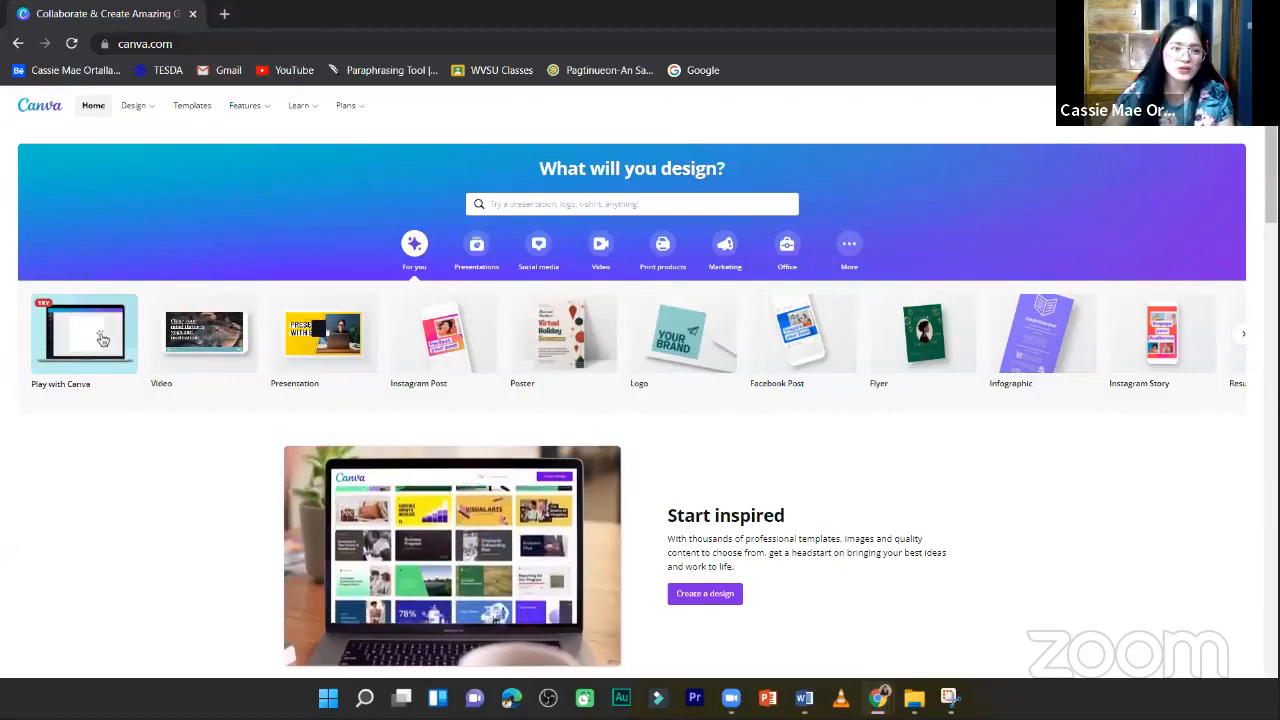
{"action": "left_click", "coordinate": [220, 48]}
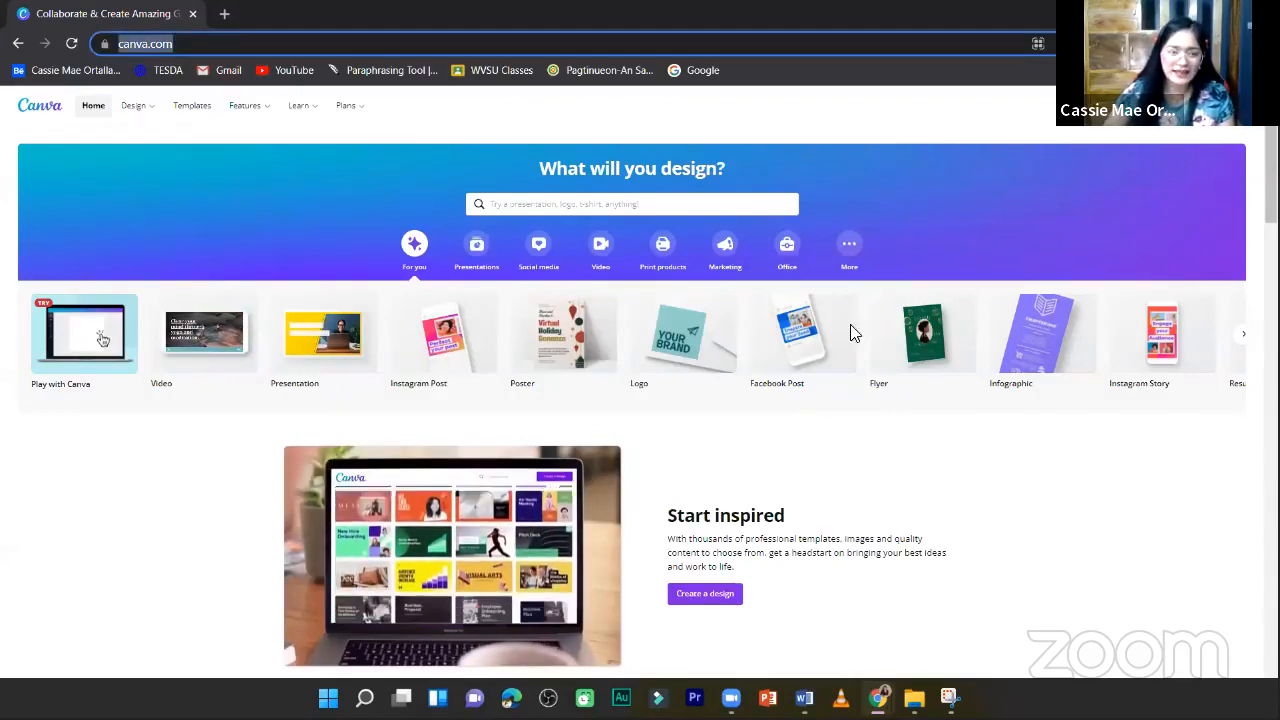
{"action": "left_click", "coordinate": [1076, 514]}
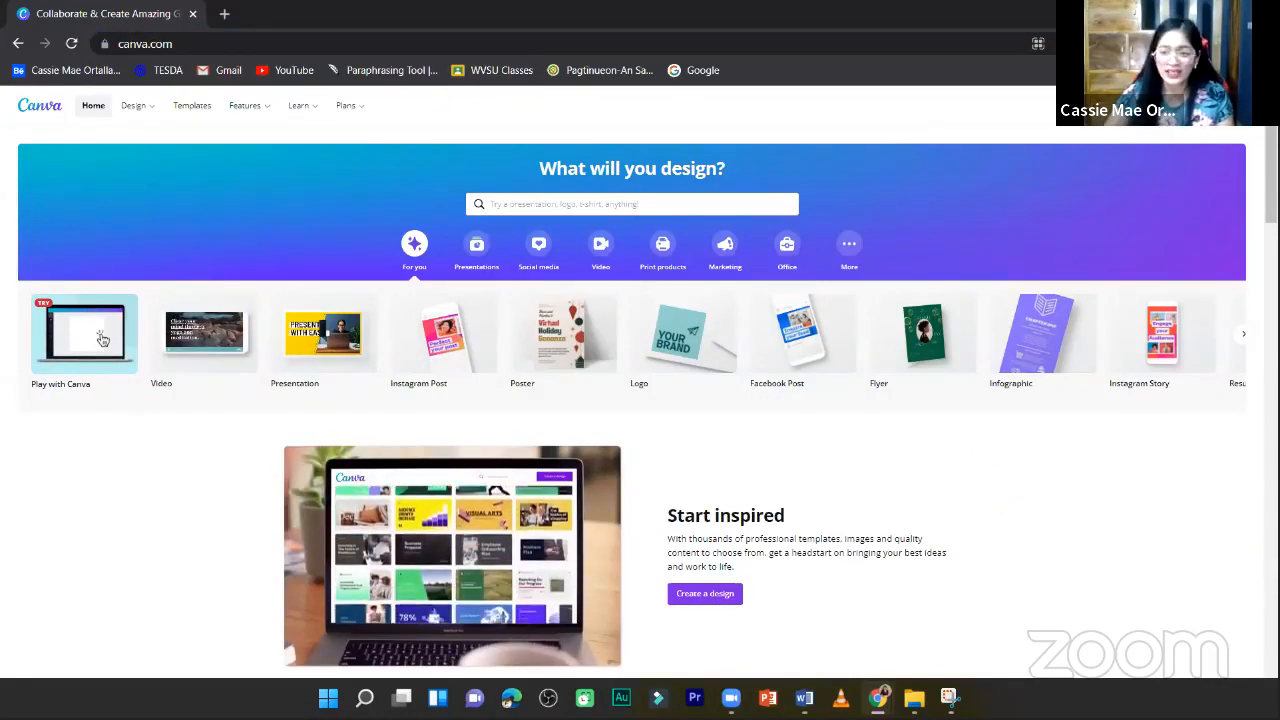
{"action": "left_click", "coordinate": [102, 340]}
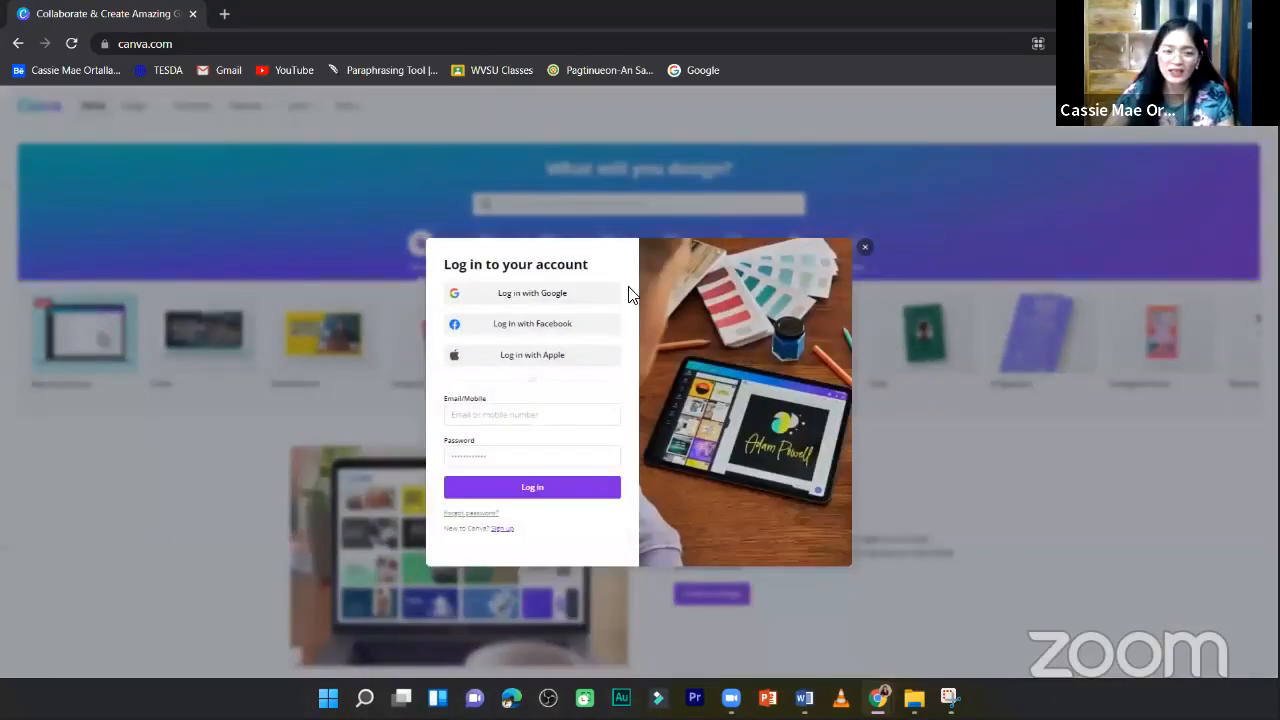
{"action": "left_click", "coordinate": [565, 296]}
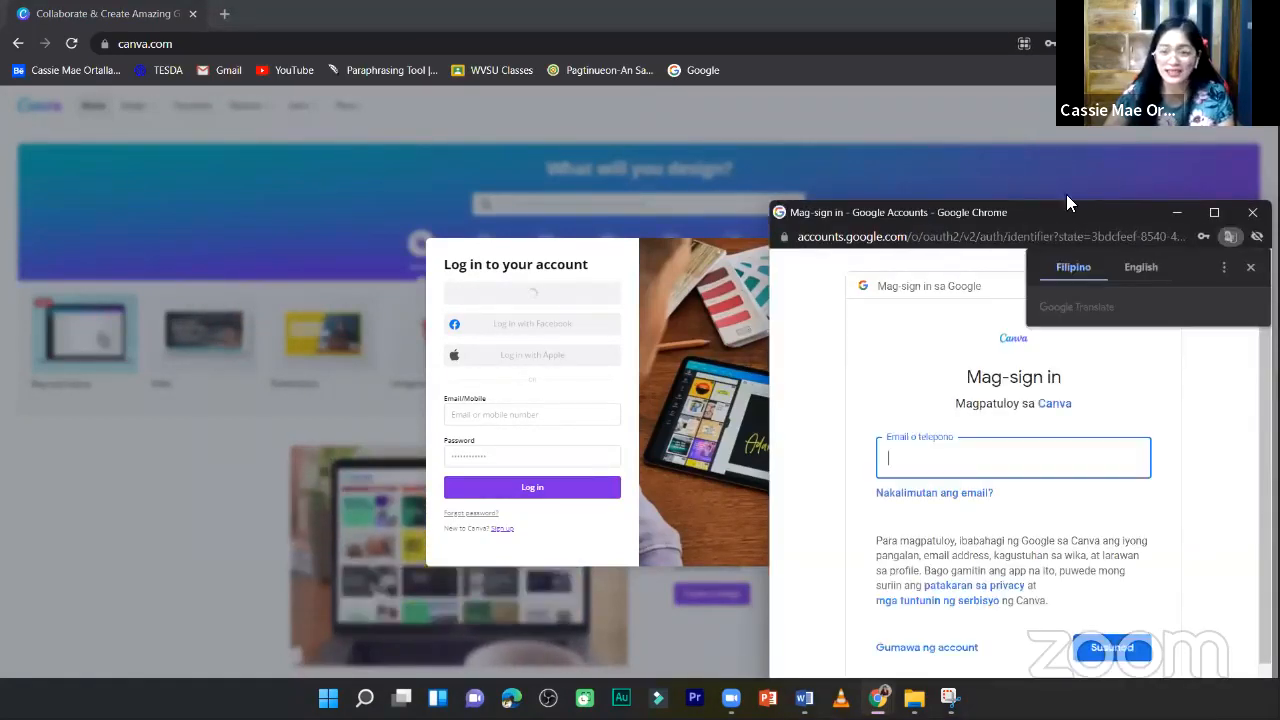
{"action": "left_click_drag", "start_coordinate": [1040, 210], "coordinate": [976, 128]}
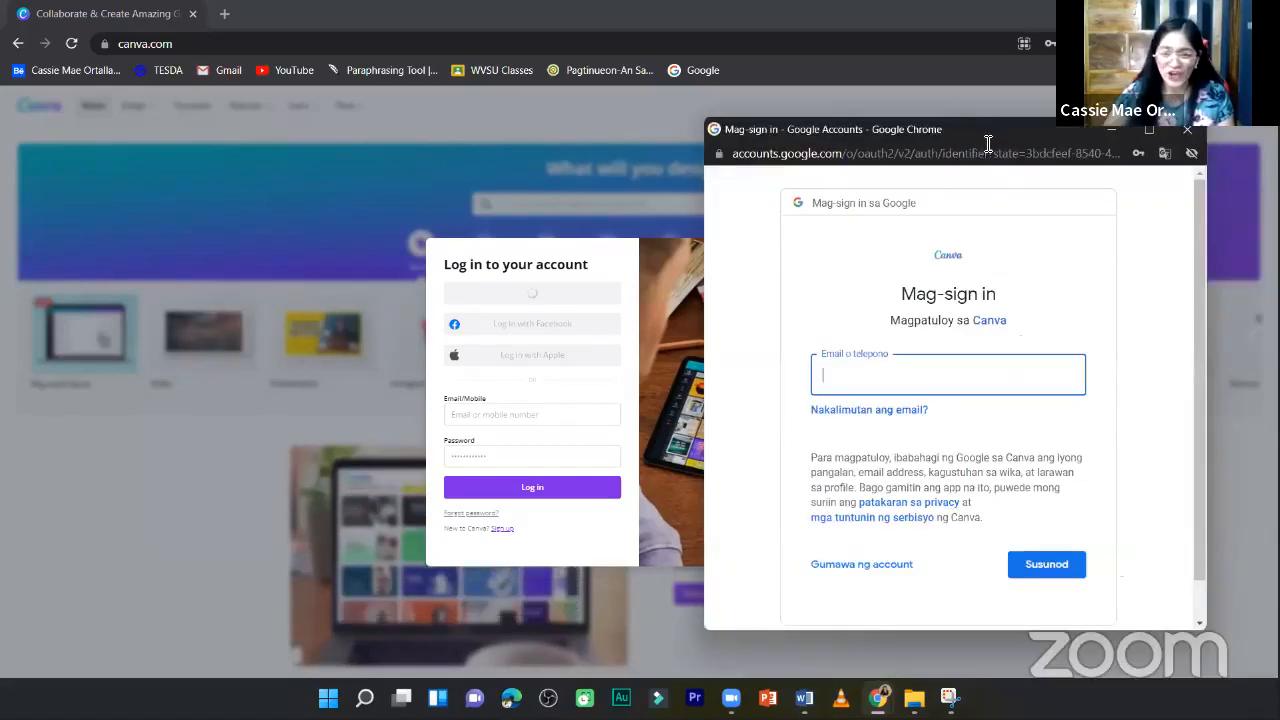
{"action": "left_click", "coordinate": [1185, 130]}
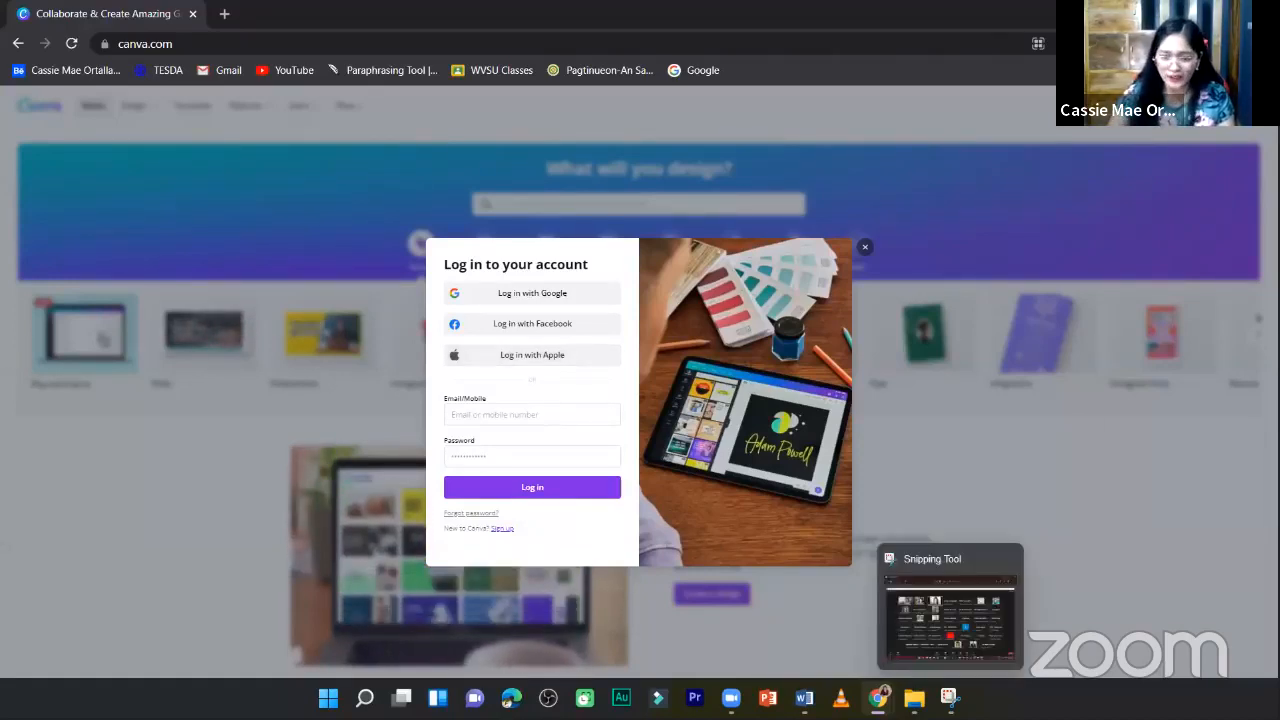
- Switch to the logged-in Canva window, maximize it and open the account settings
{"action": "left_click", "coordinate": [878, 698]}
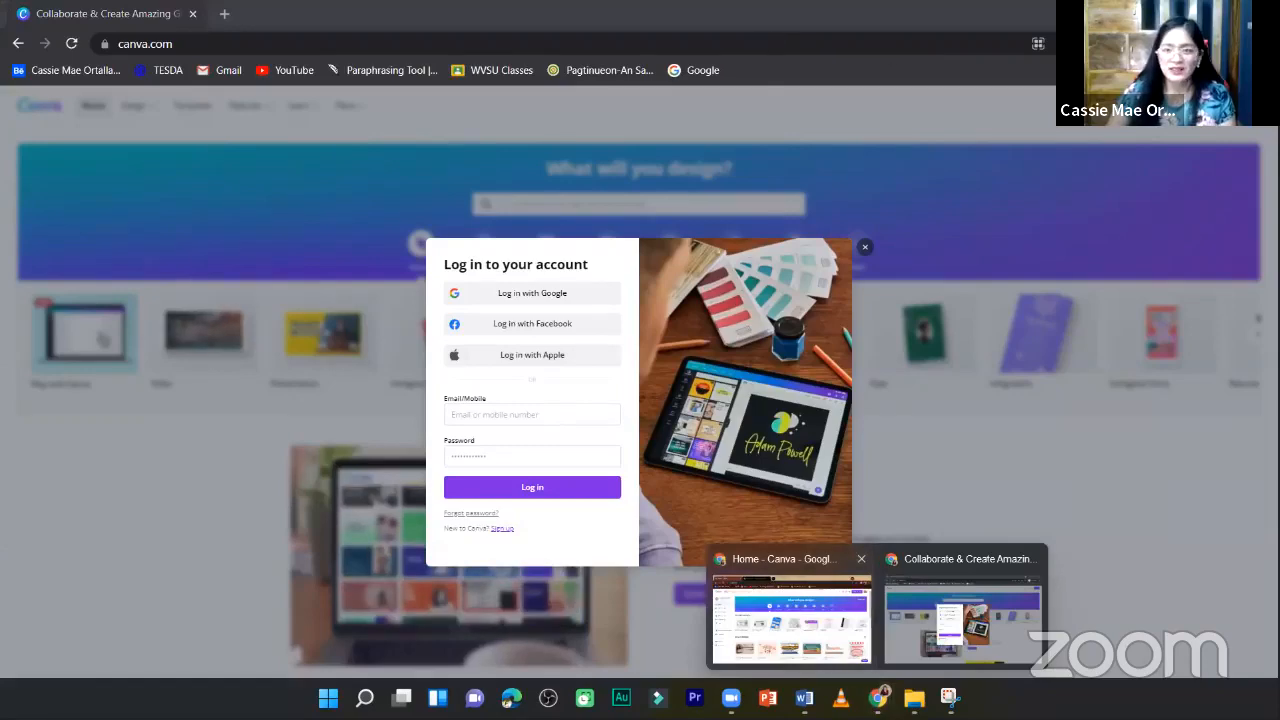
{"action": "left_click", "coordinate": [790, 610]}
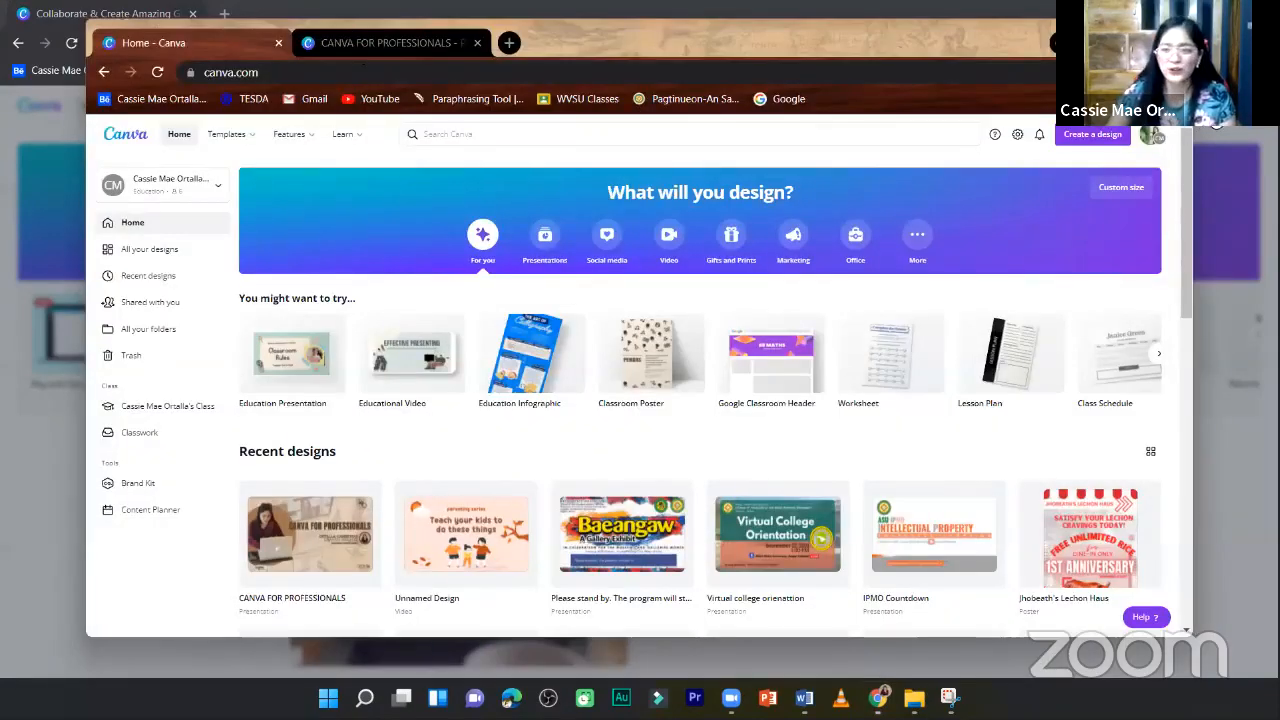
{"action": "left_click", "coordinate": [1136, 35]}
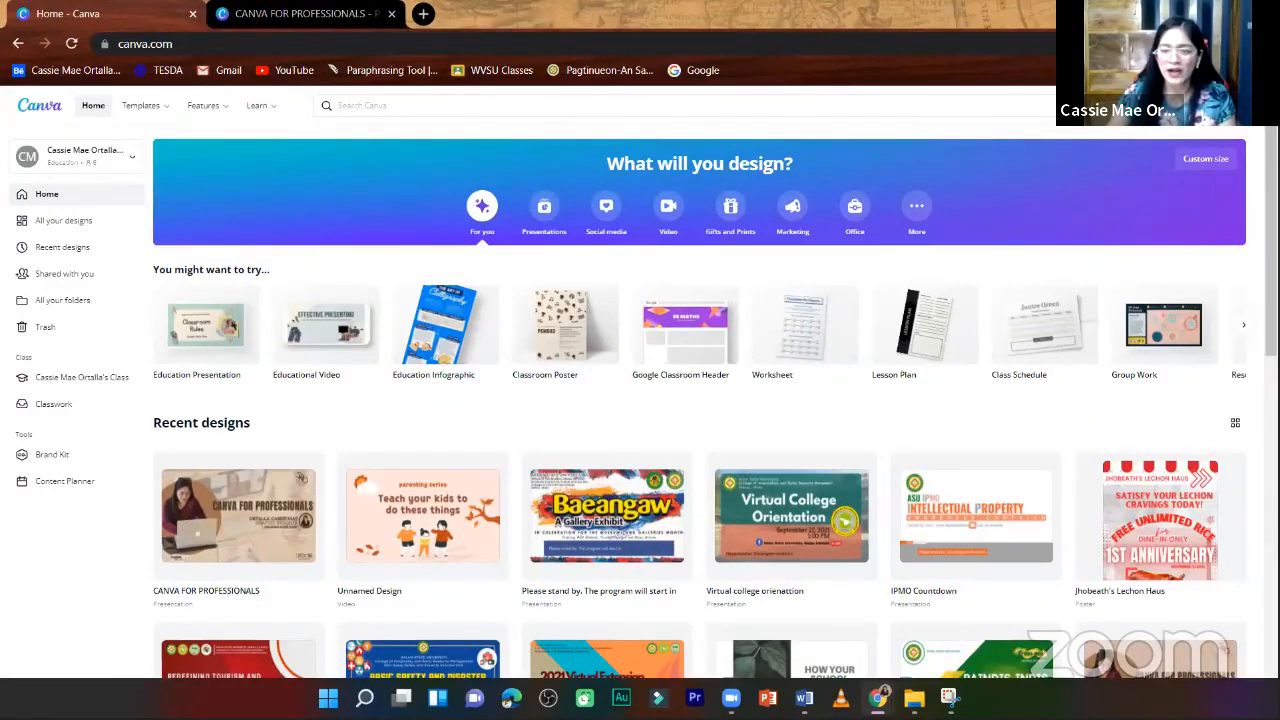
{"action": "left_click", "coordinate": [1230, 106]}
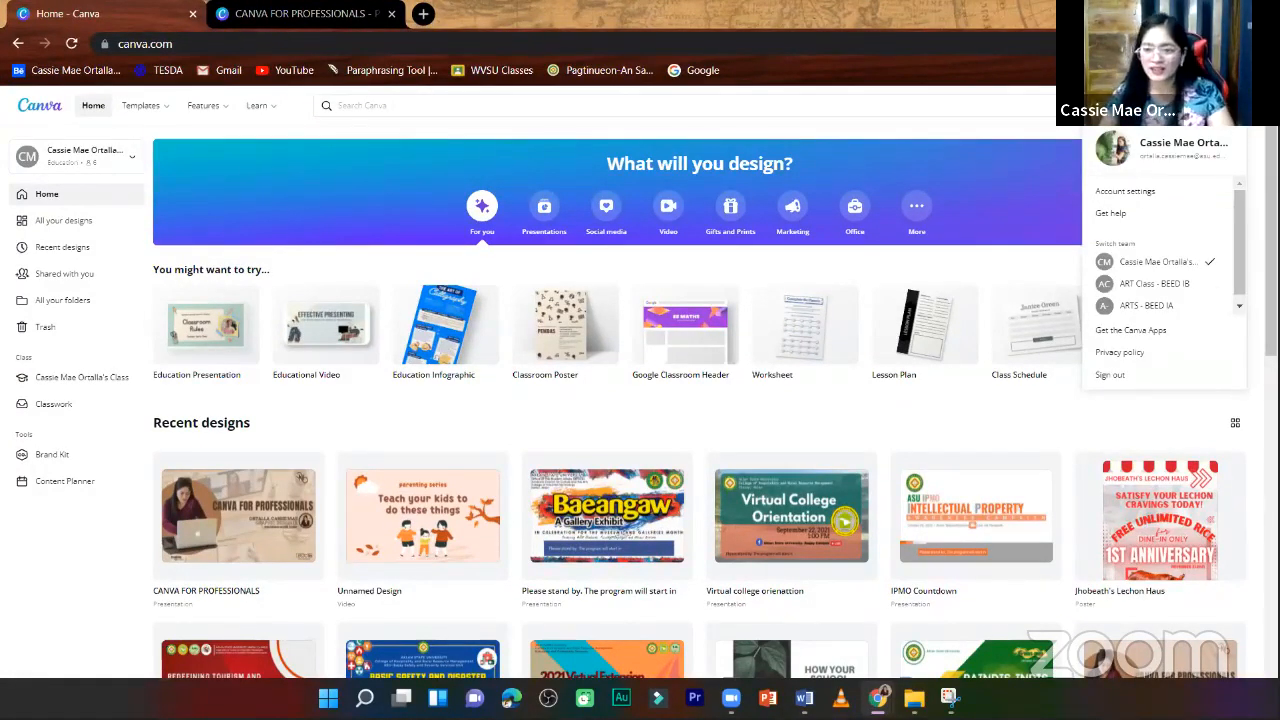
{"action": "left_click", "coordinate": [1149, 188]}
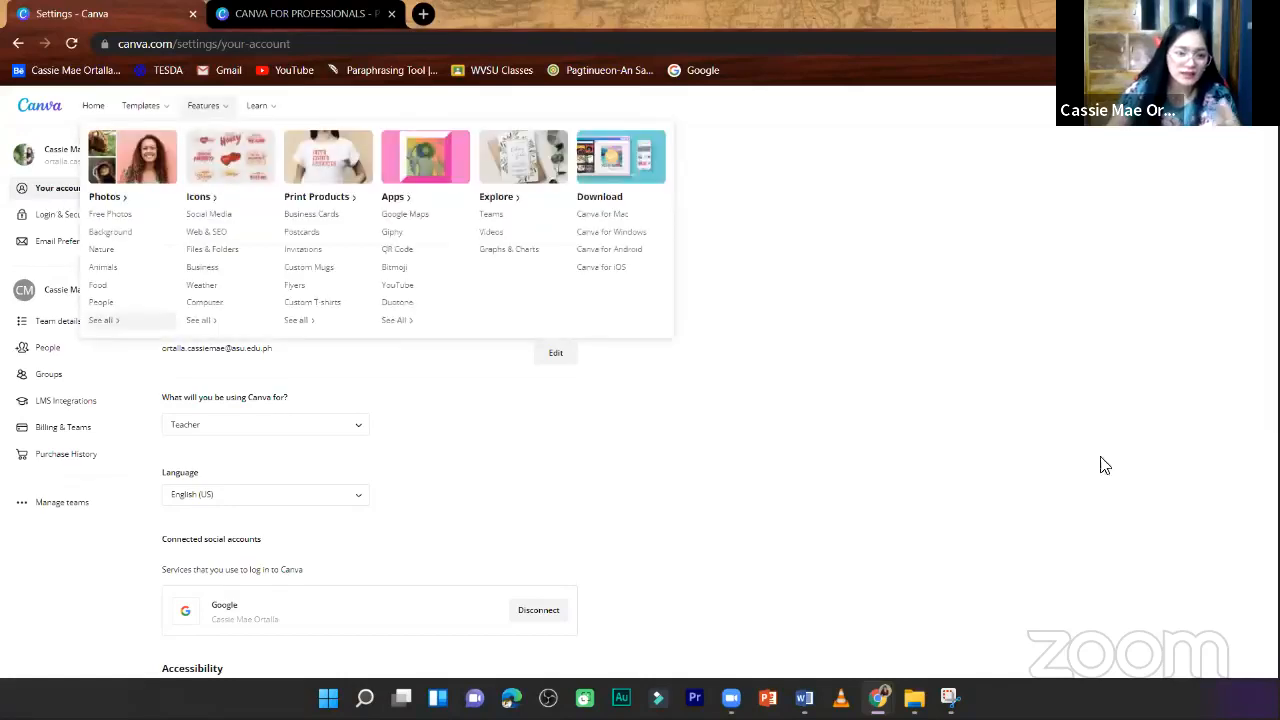
{"action": "scroll", "coordinate": [423, 474], "scroll_direction": "down", "scroll_amount": 1}
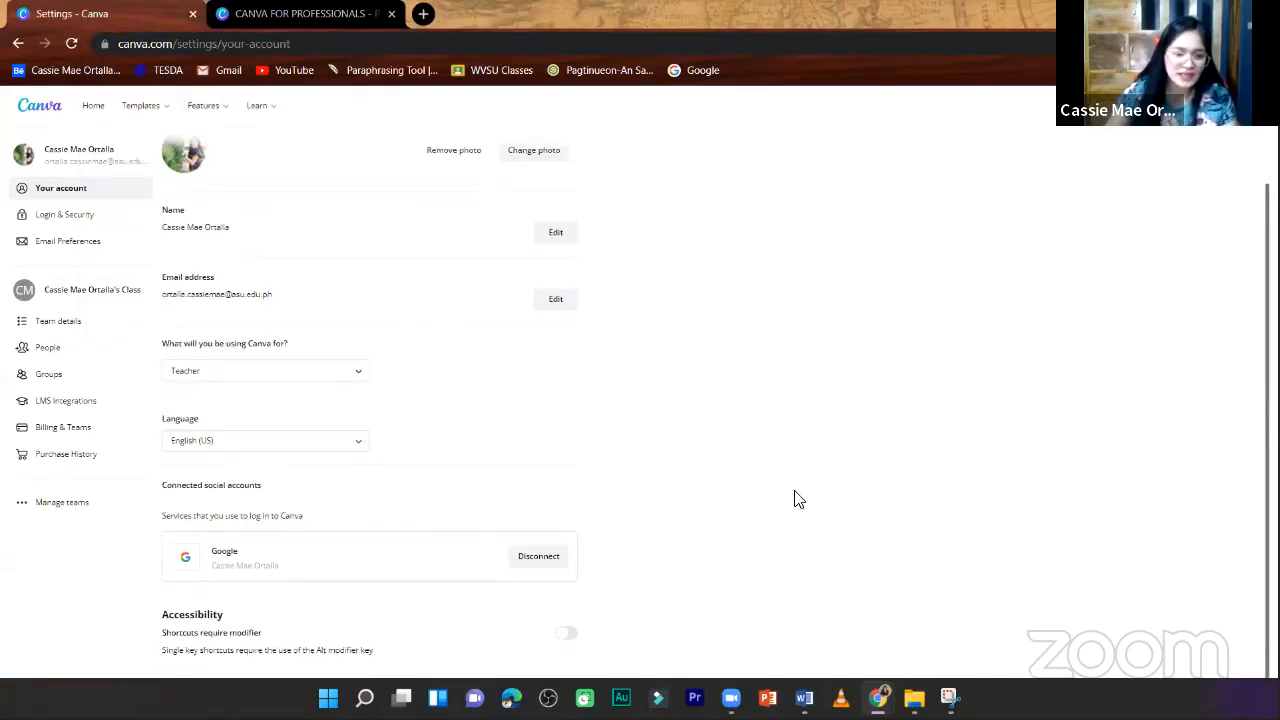
- Create a new class named "ART 1- BEED IA" from the Billing & Teams settings
{"action": "left_click", "coordinate": [81, 437]}
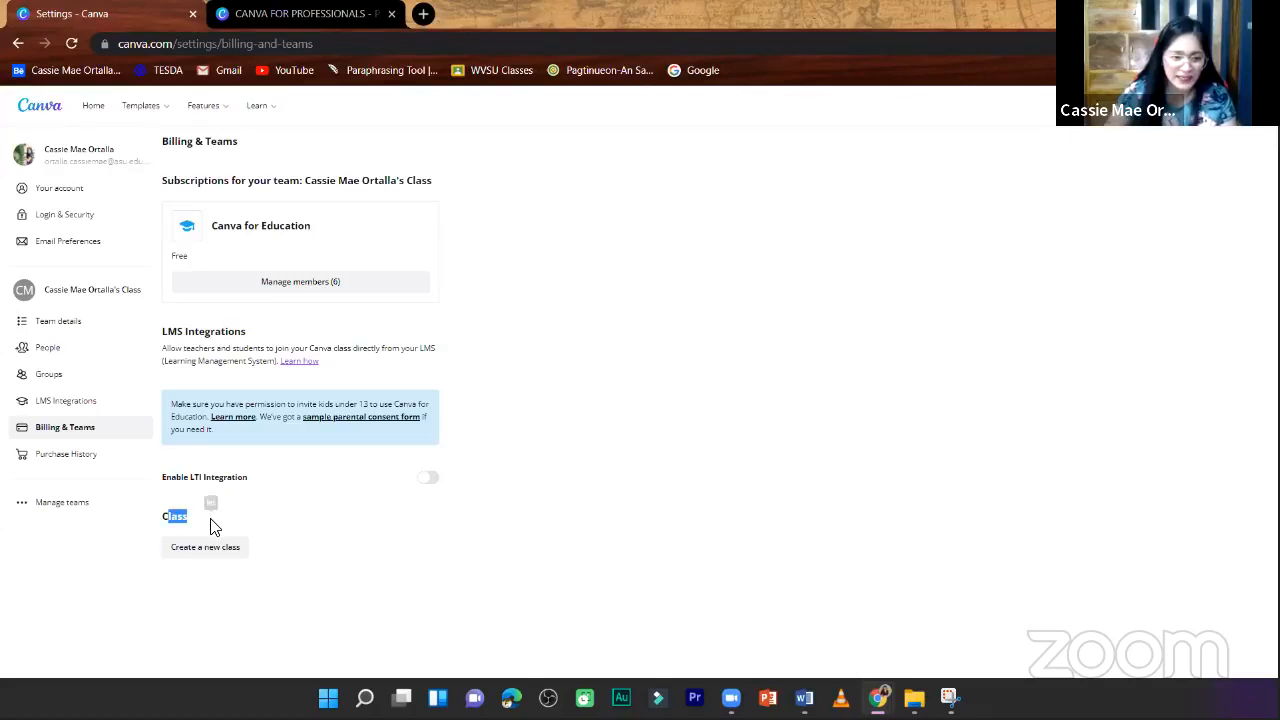
{"action": "left_click", "coordinate": [156, 517]}
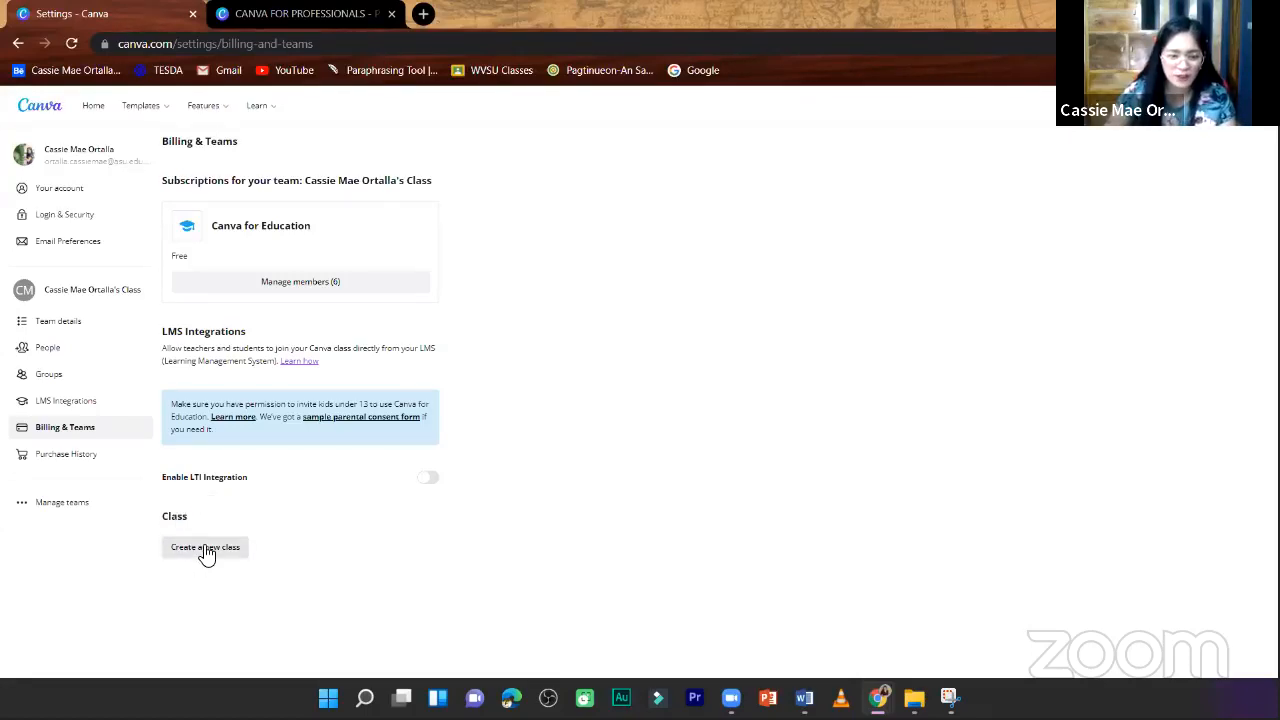
{"action": "left_click", "coordinate": [205, 552]}
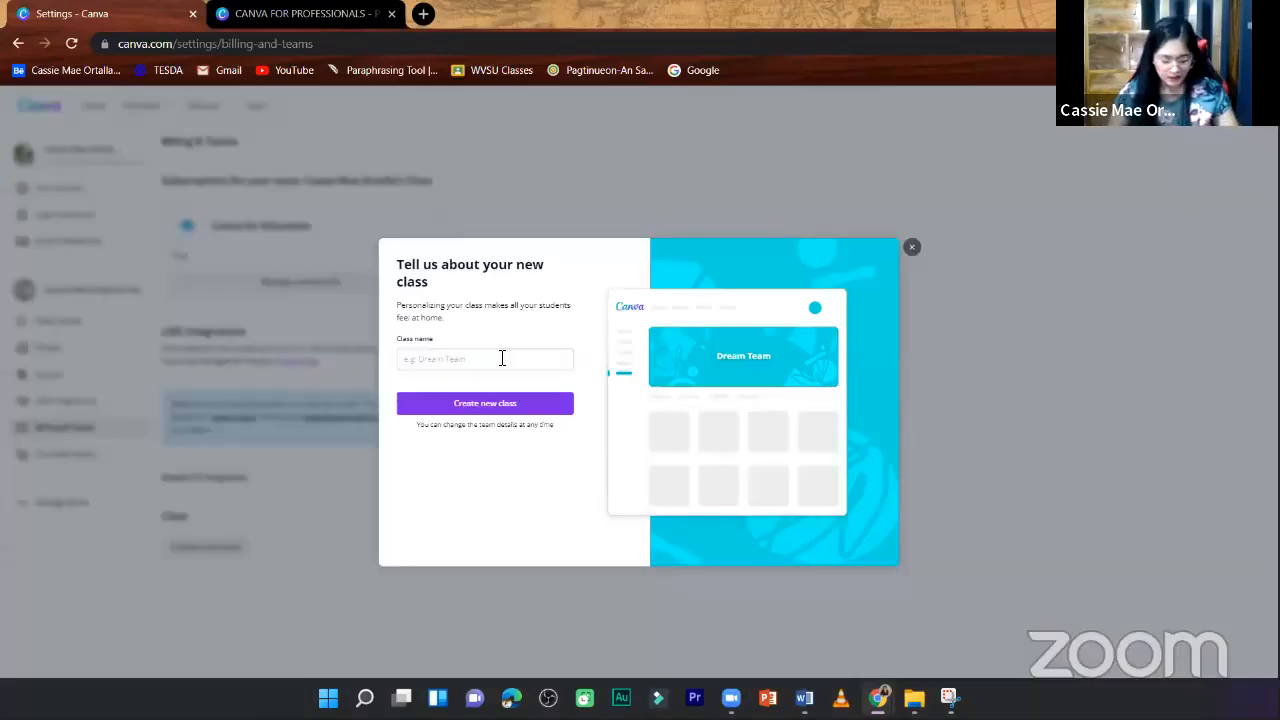
{"action": "left_click", "coordinate": [502, 358]}
{"action": "type", "text": "ART 1- BEED IA"}
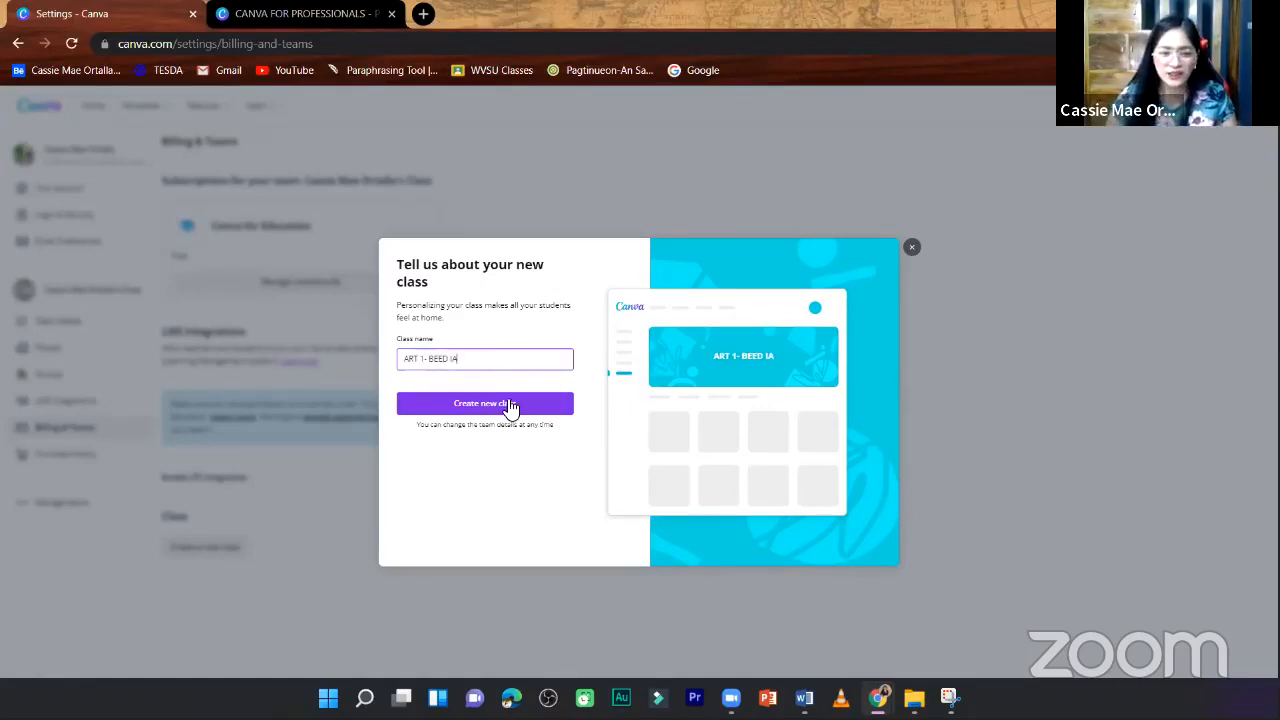
{"action": "left_click", "coordinate": [540, 406]}
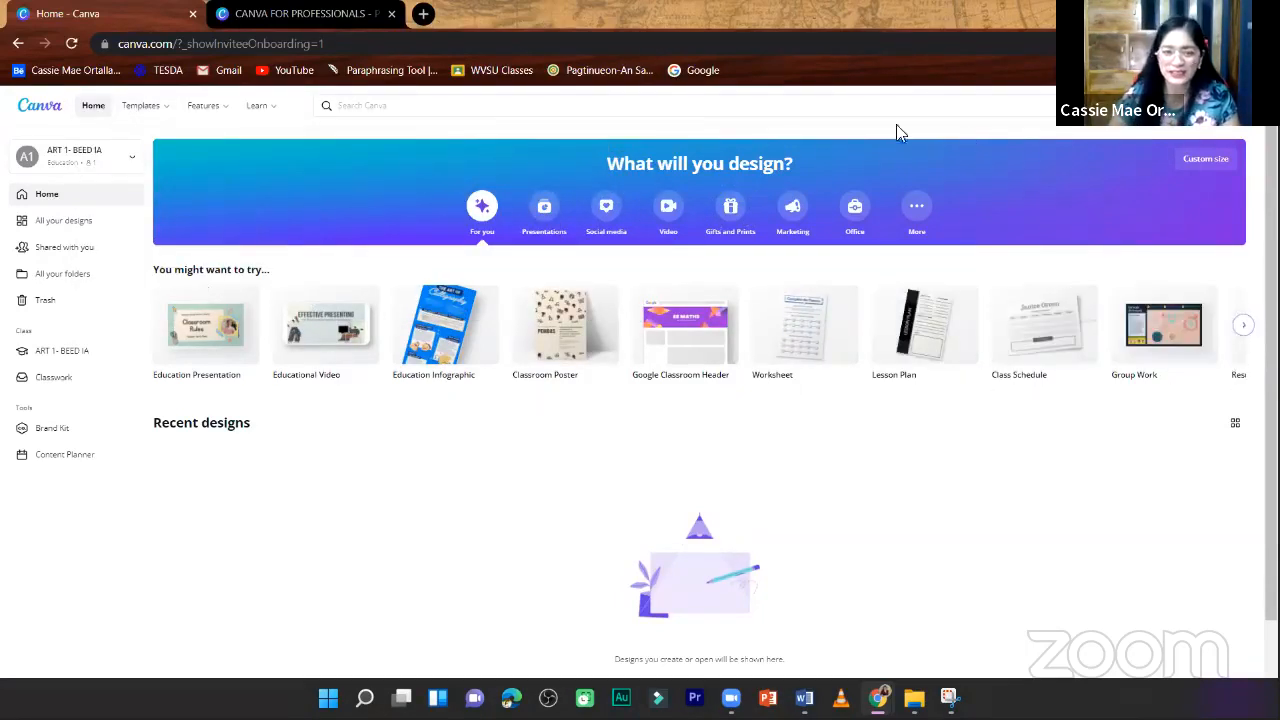
- View the suggested template types in the Canva search and close the suggestions
{"action": "left_click", "coordinate": [436, 101]}
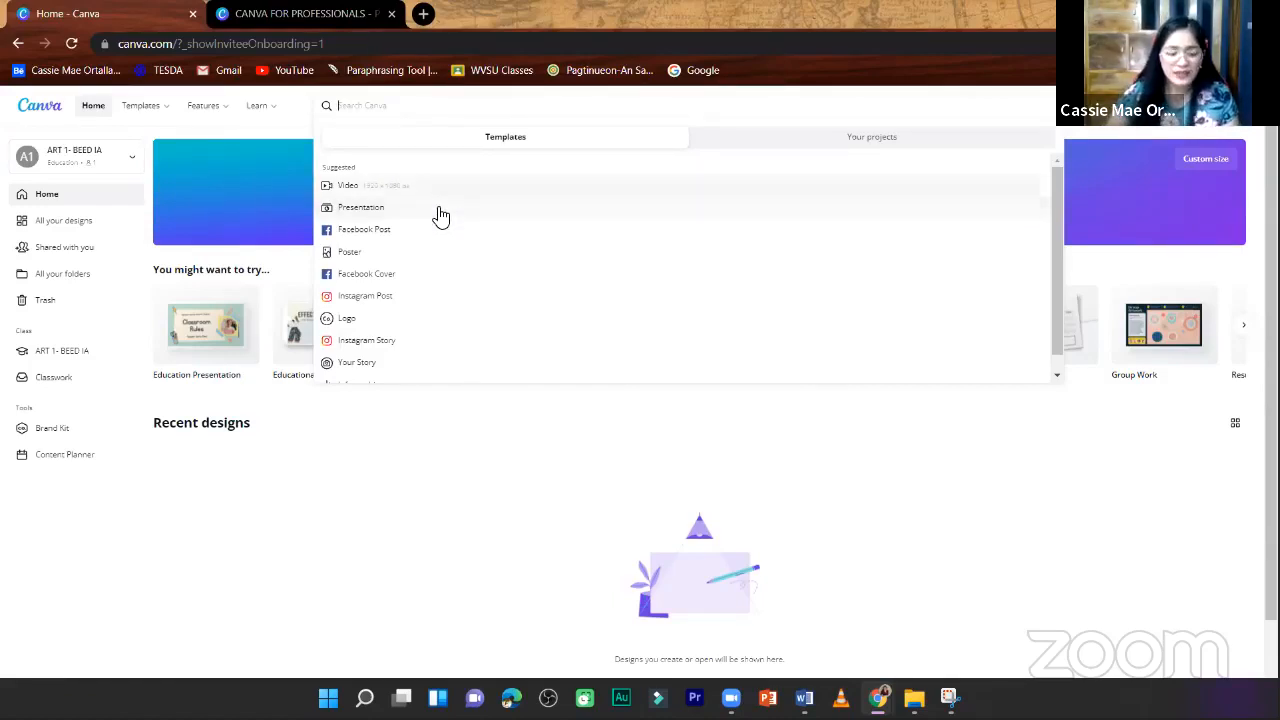
{"action": "scroll", "coordinate": [445, 255], "scroll_direction": "down", "scroll_amount": 2}
{"action": "scroll", "coordinate": [440, 230], "scroll_direction": "up", "scroll_amount": 2}
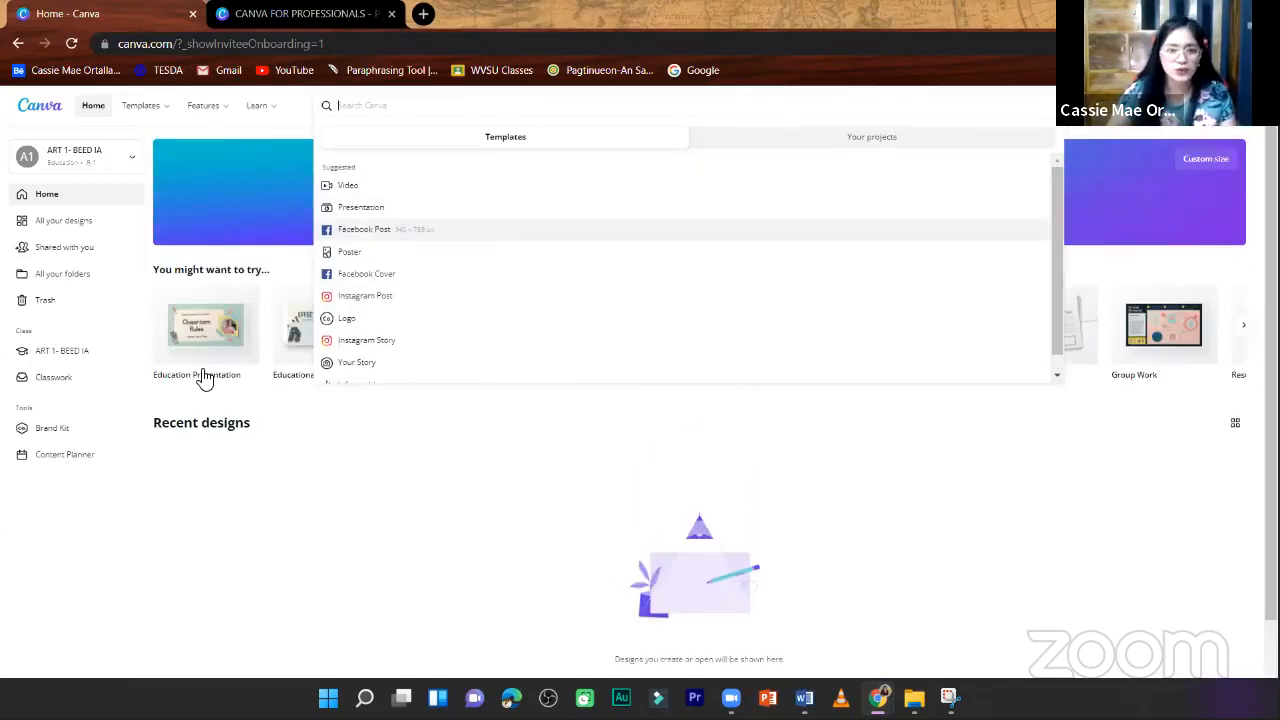
{"action": "left_click", "coordinate": [197, 458]}
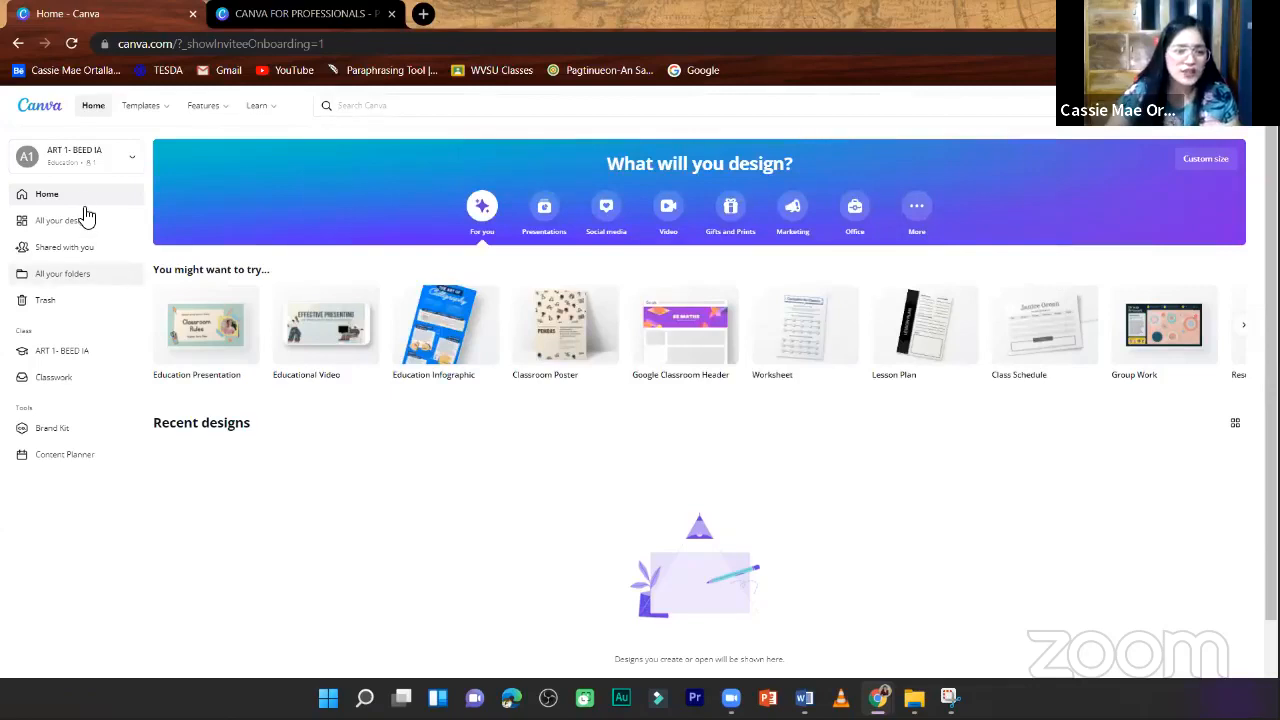
- Open the class's Brand Kit and view the file picker for brand logos, cancelling without uploading
{"action": "left_click", "coordinate": [63, 430]}
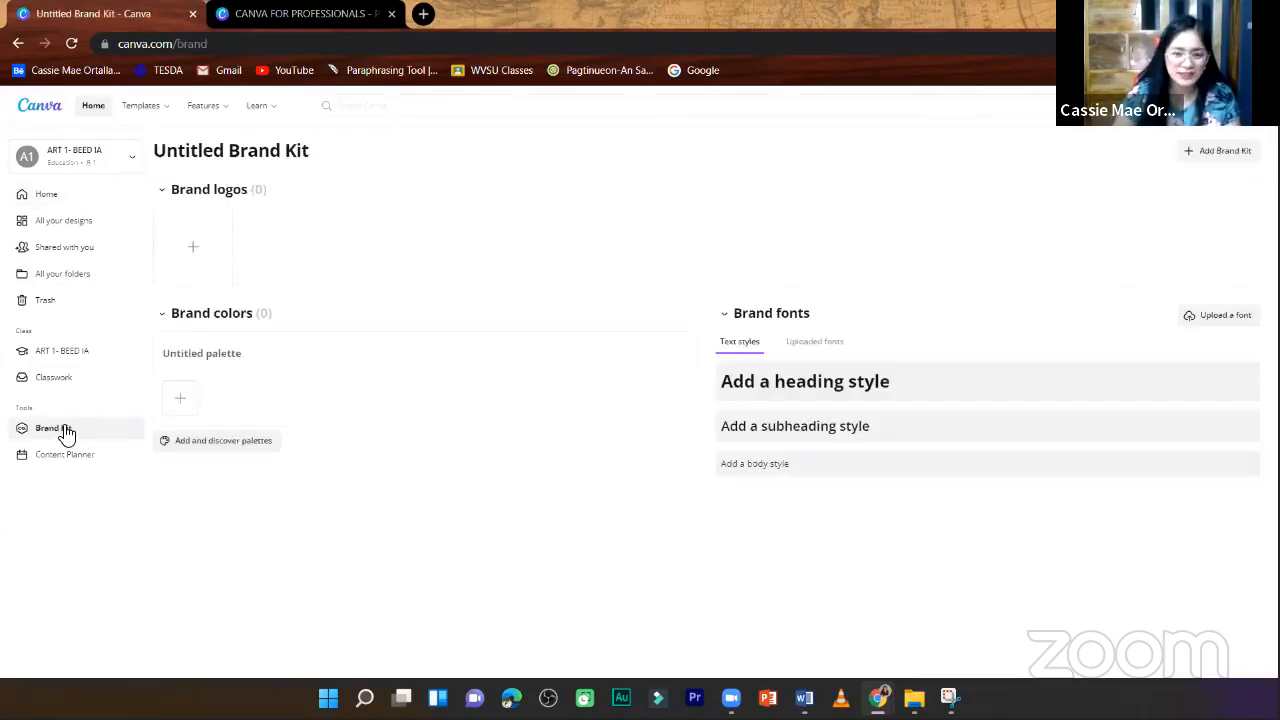
{"action": "left_click", "coordinate": [195, 250]}
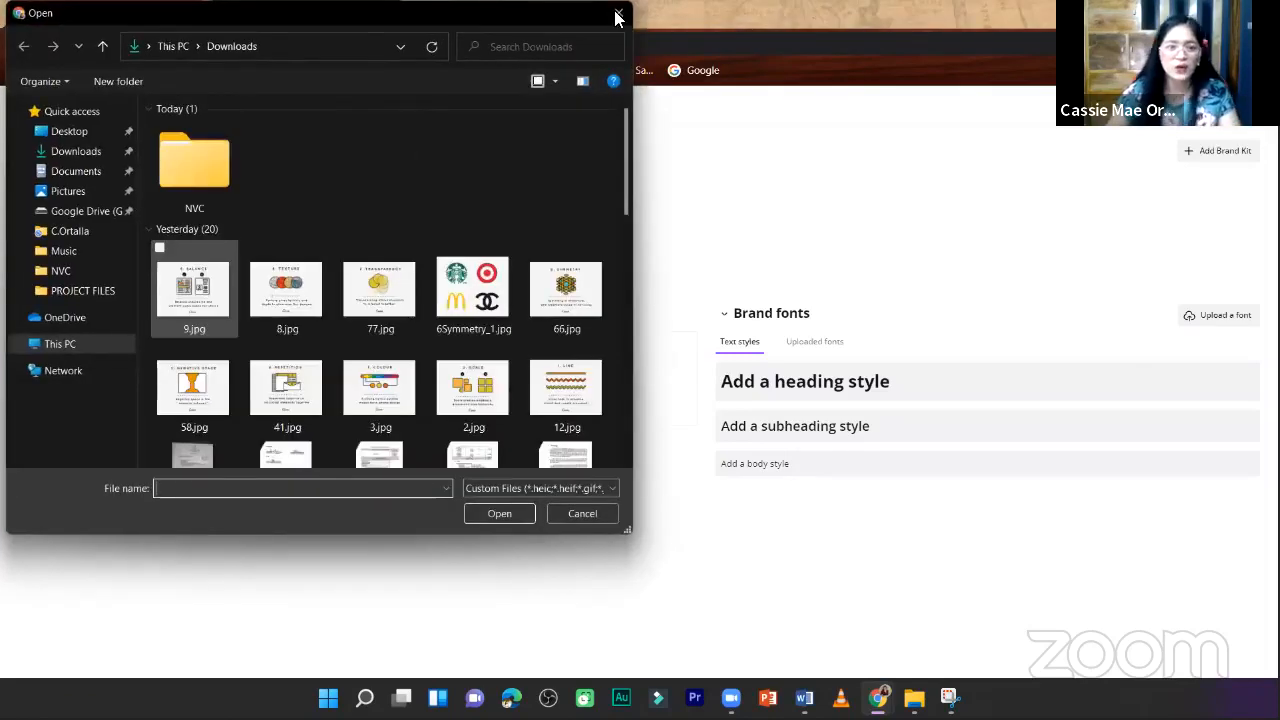
{"action": "left_click", "coordinate": [617, 17]}
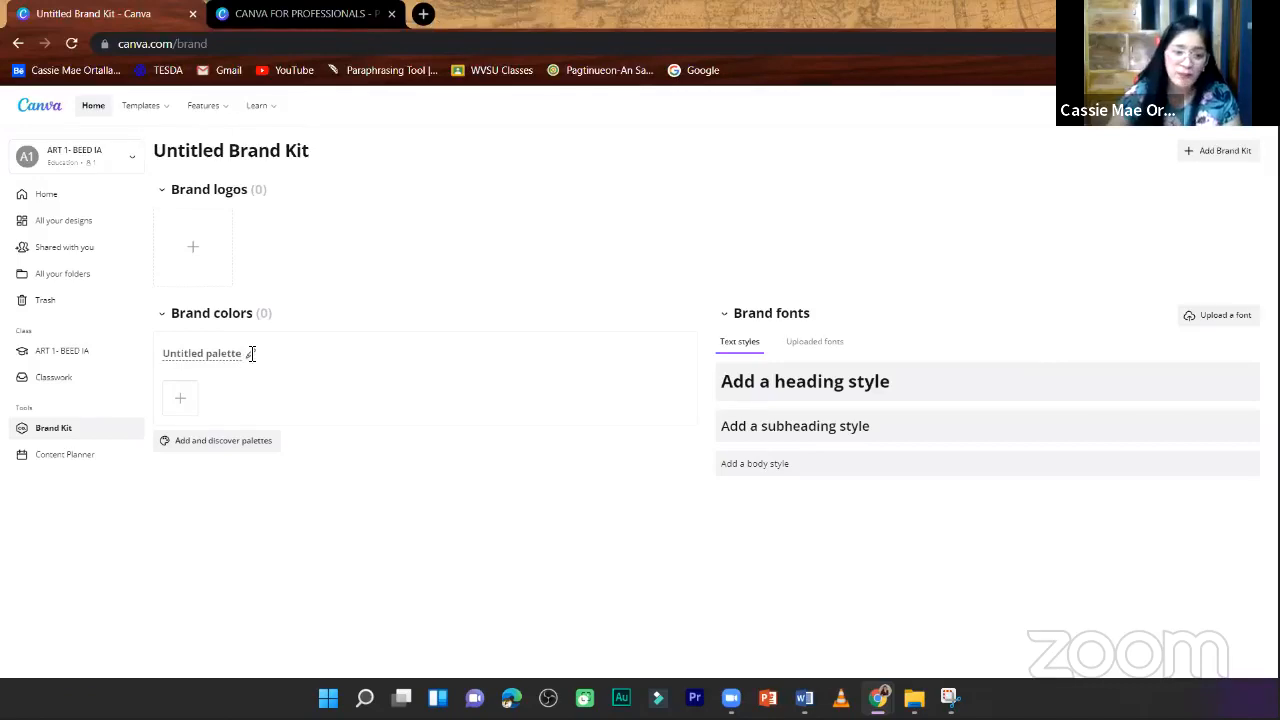
- Add The Deep Blue palette to the brand colors and open the font options for the heading style
{"action": "left_click", "coordinate": [251, 353]}
{"action": "left_click", "coordinate": [281, 344]}
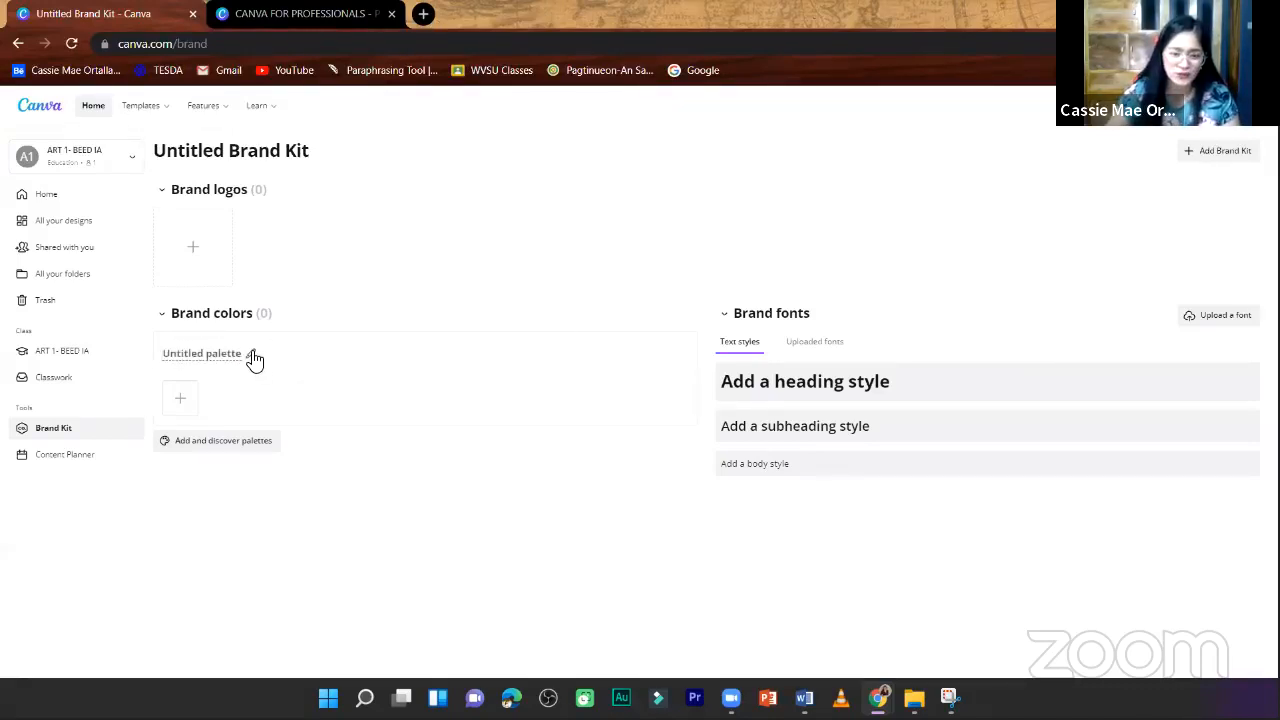
{"action": "left_click", "coordinate": [169, 444]}
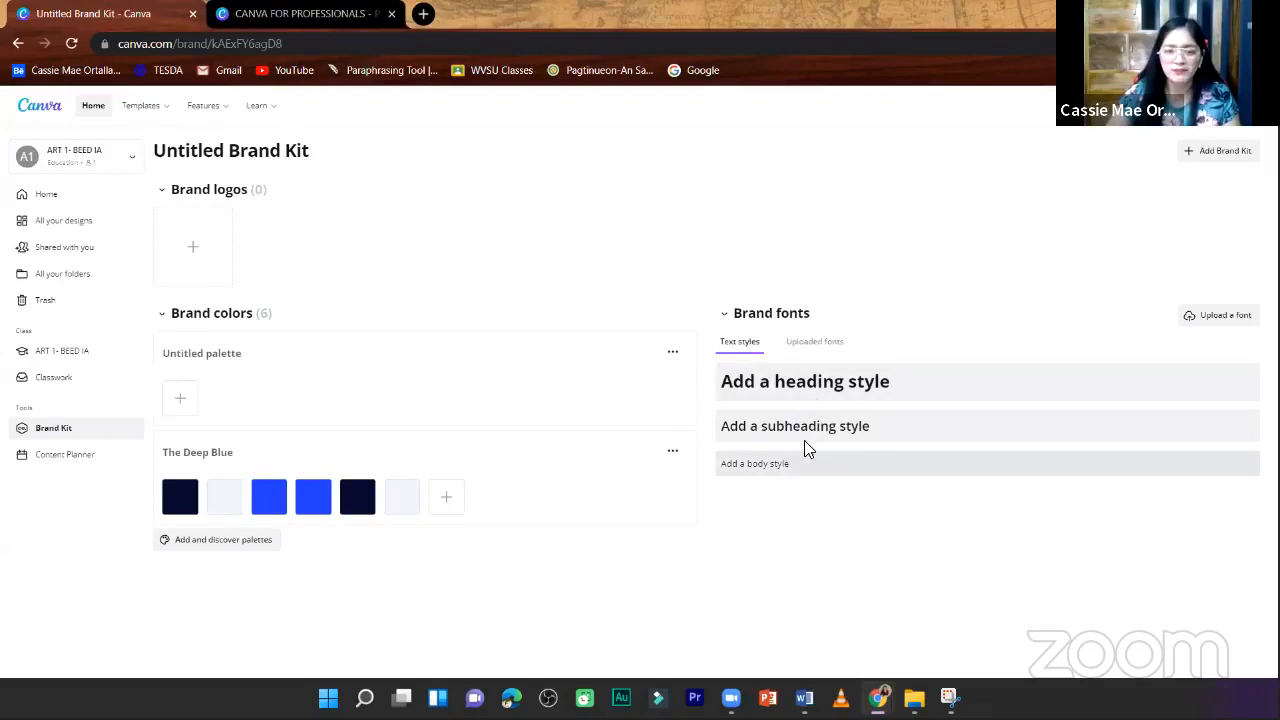
{"action": "left_click", "coordinate": [832, 390]}
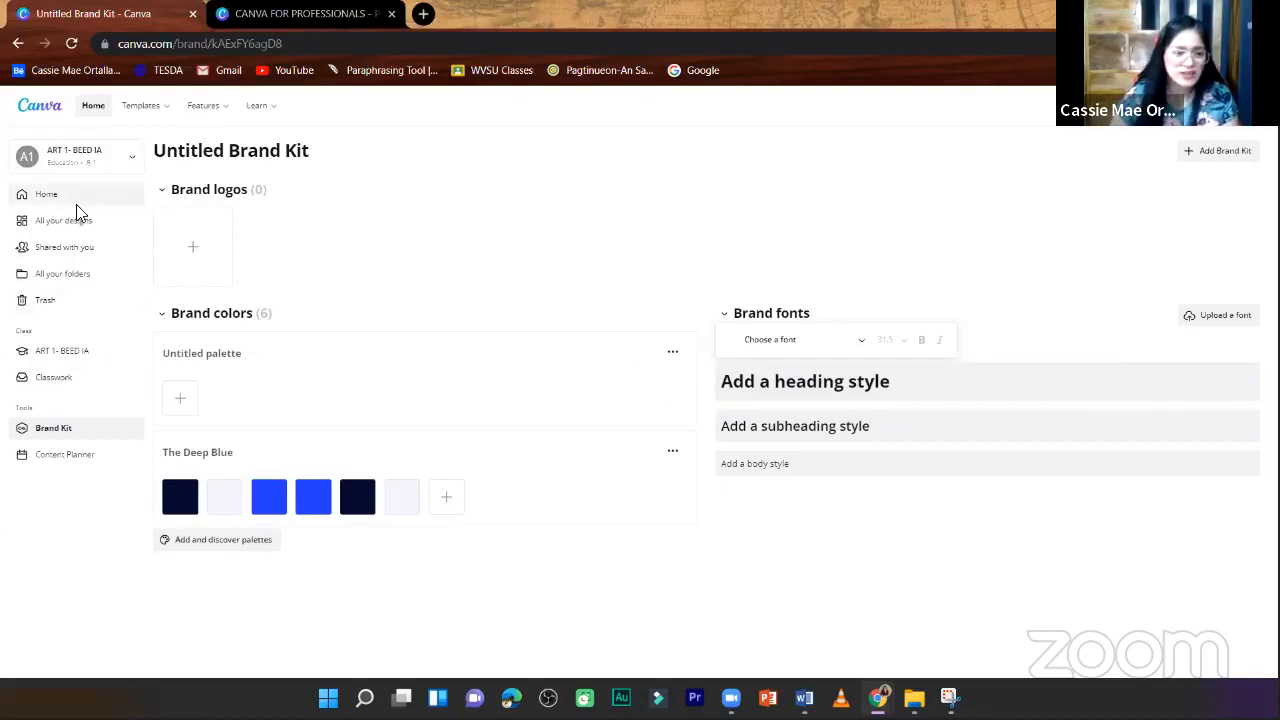
- View the Classwork page of the new class
{"action": "left_click", "coordinate": [63, 376]}
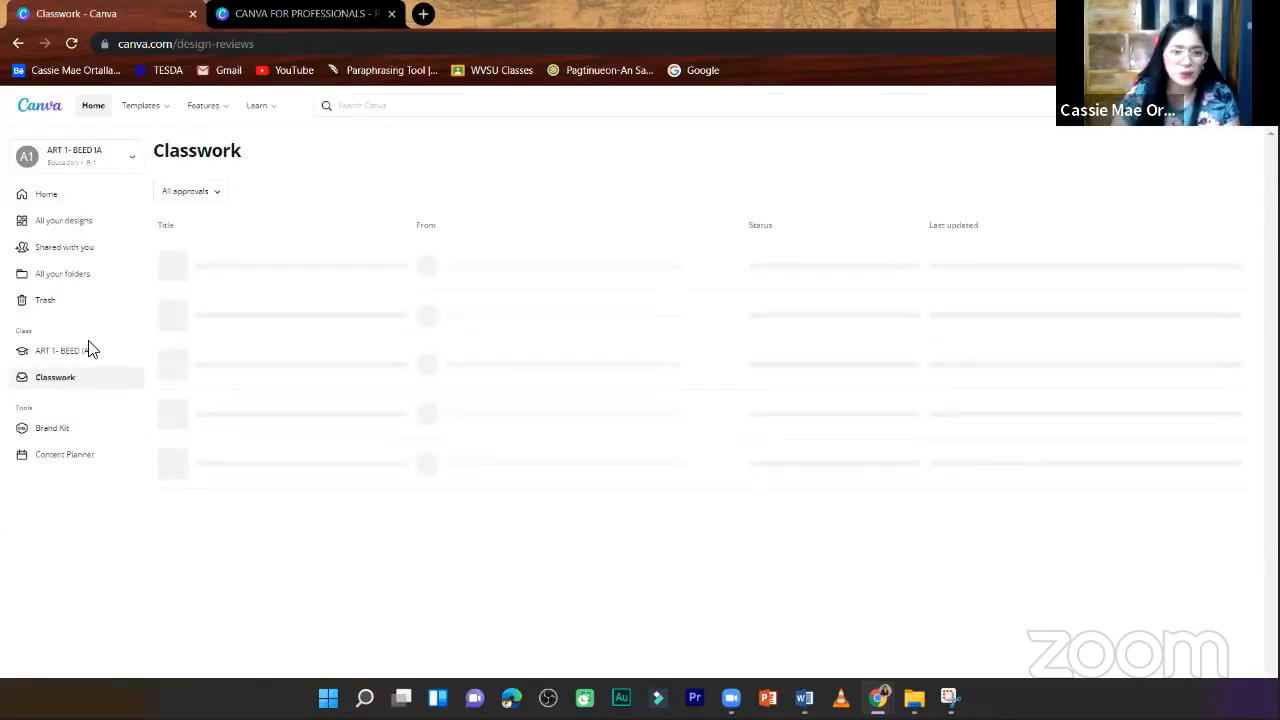
{"action": "left_click", "coordinate": [44, 198]}
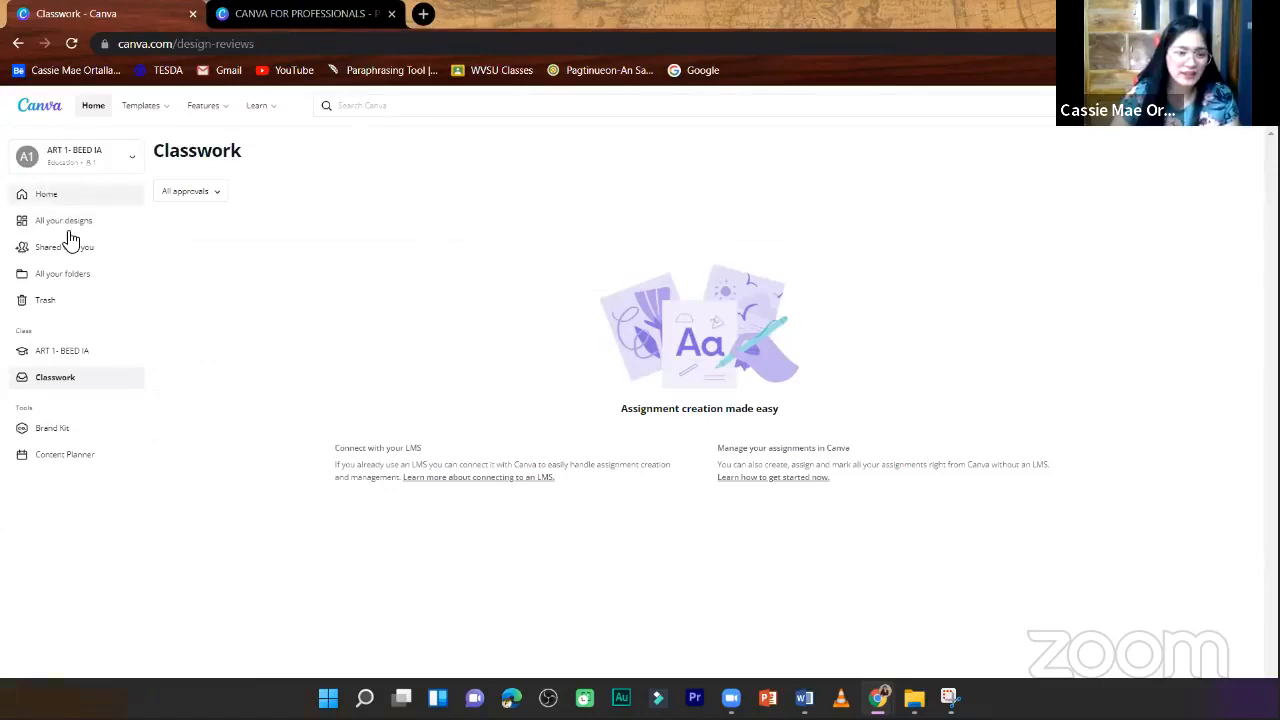
{"action": "left_click", "coordinate": [60, 378]}
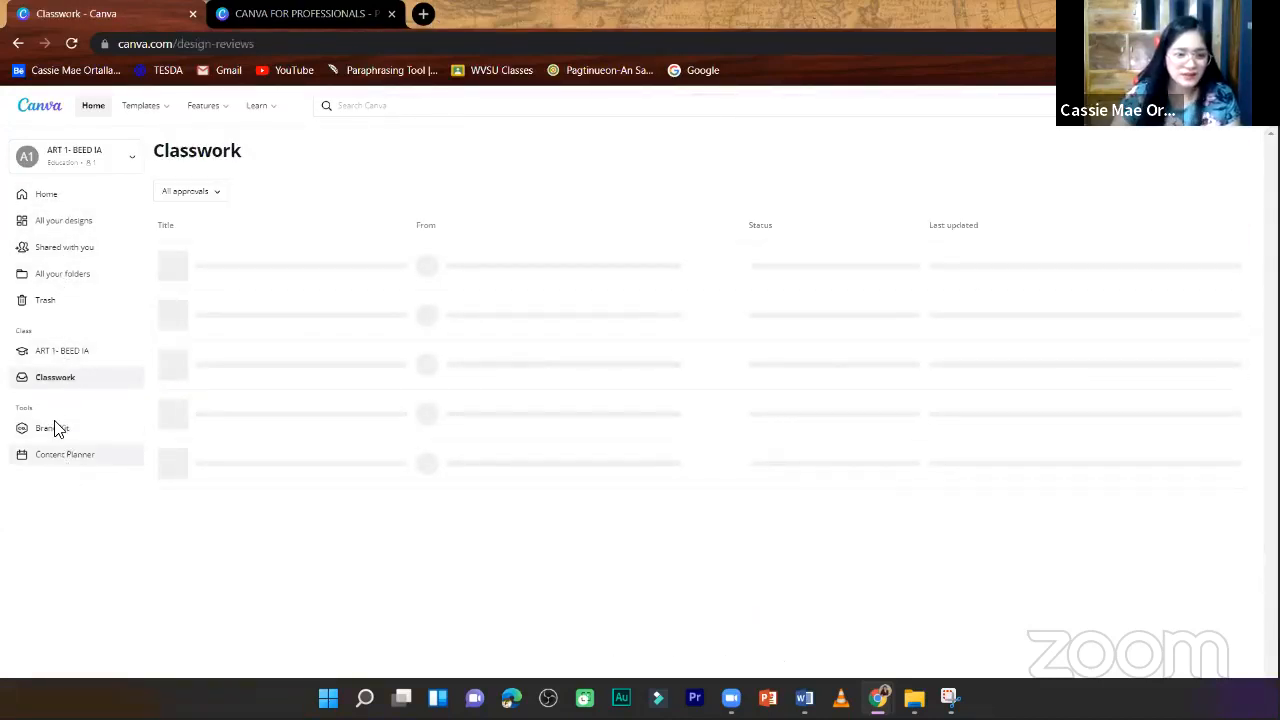
- Open the ART 1- BEED IA class page and look through its Apps, People and Groups sections, returning to People
{"action": "left_click", "coordinate": [66, 352]}
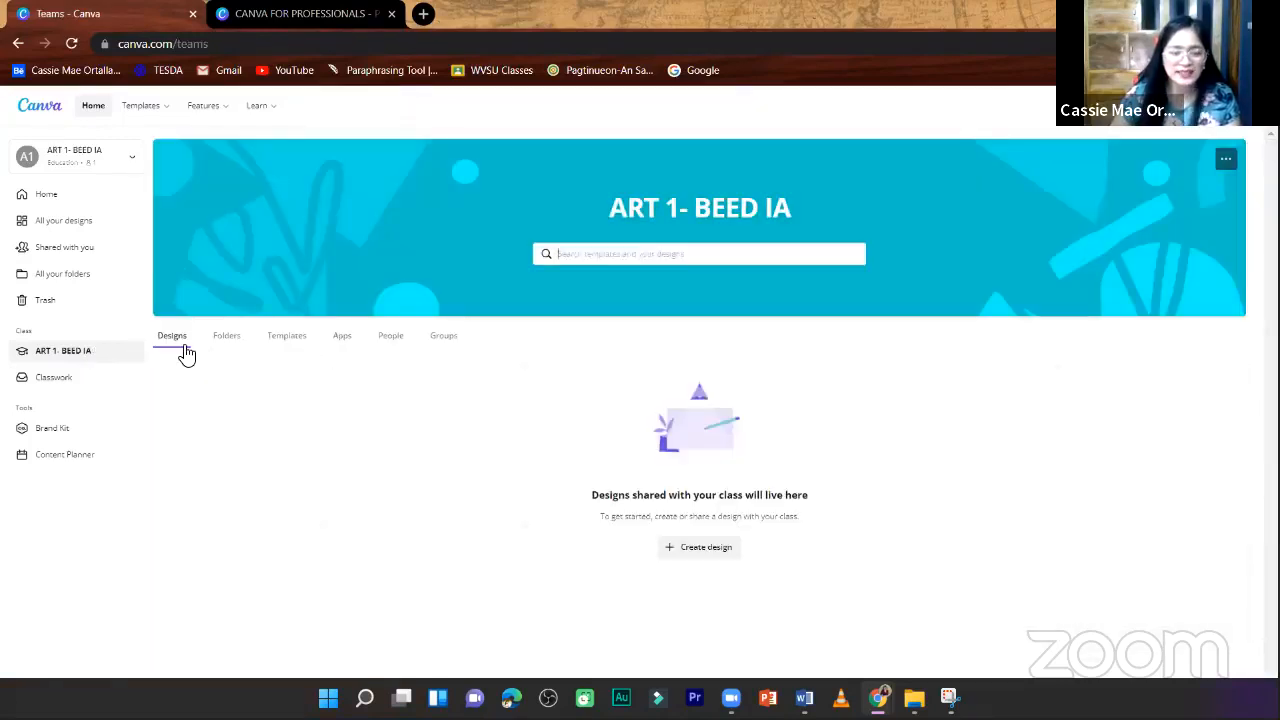
{"action": "left_click", "coordinate": [230, 343]}
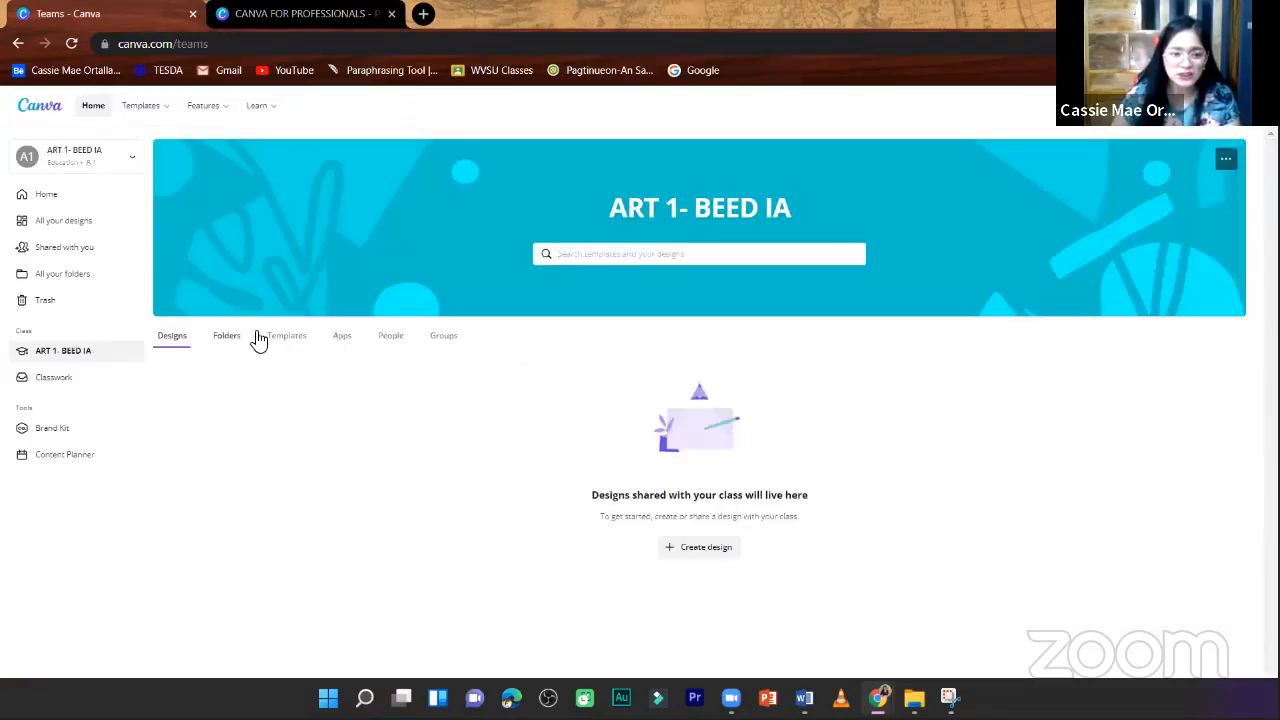
{"action": "left_click", "coordinate": [341, 347]}
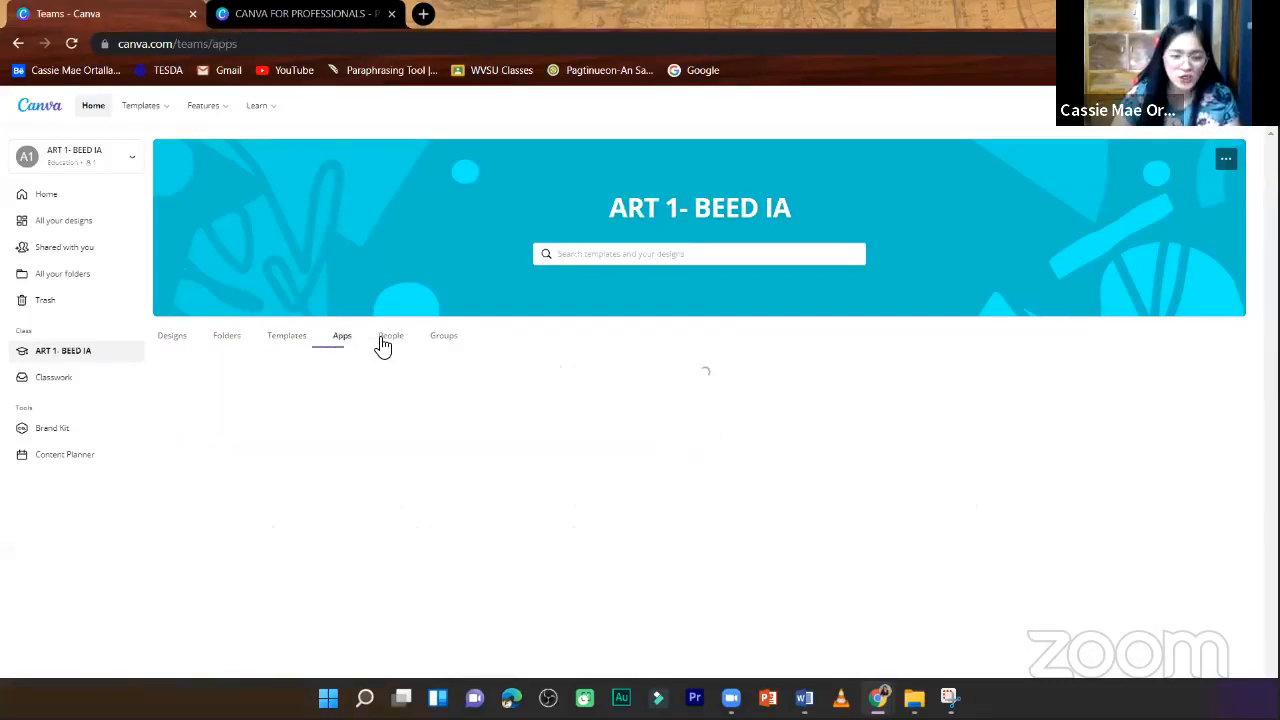
{"action": "left_click", "coordinate": [389, 347]}
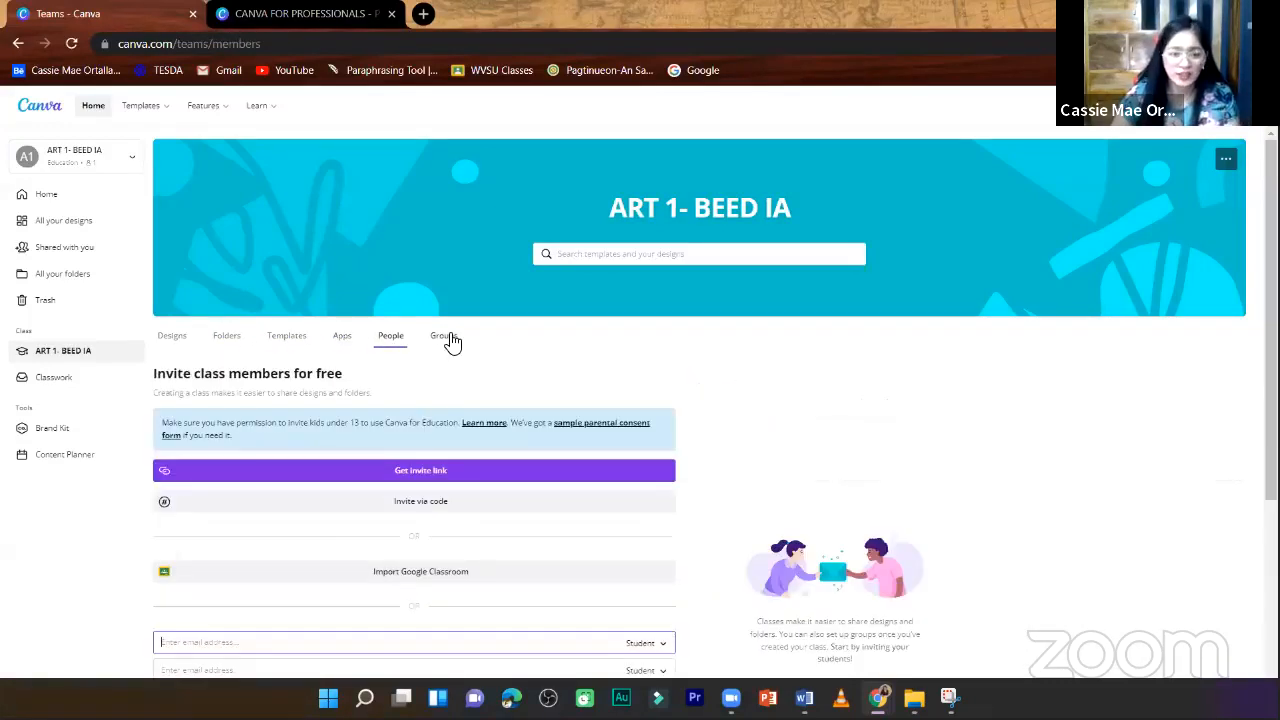
{"action": "left_click", "coordinate": [447, 340]}
{"action": "left_click", "coordinate": [393, 342]}
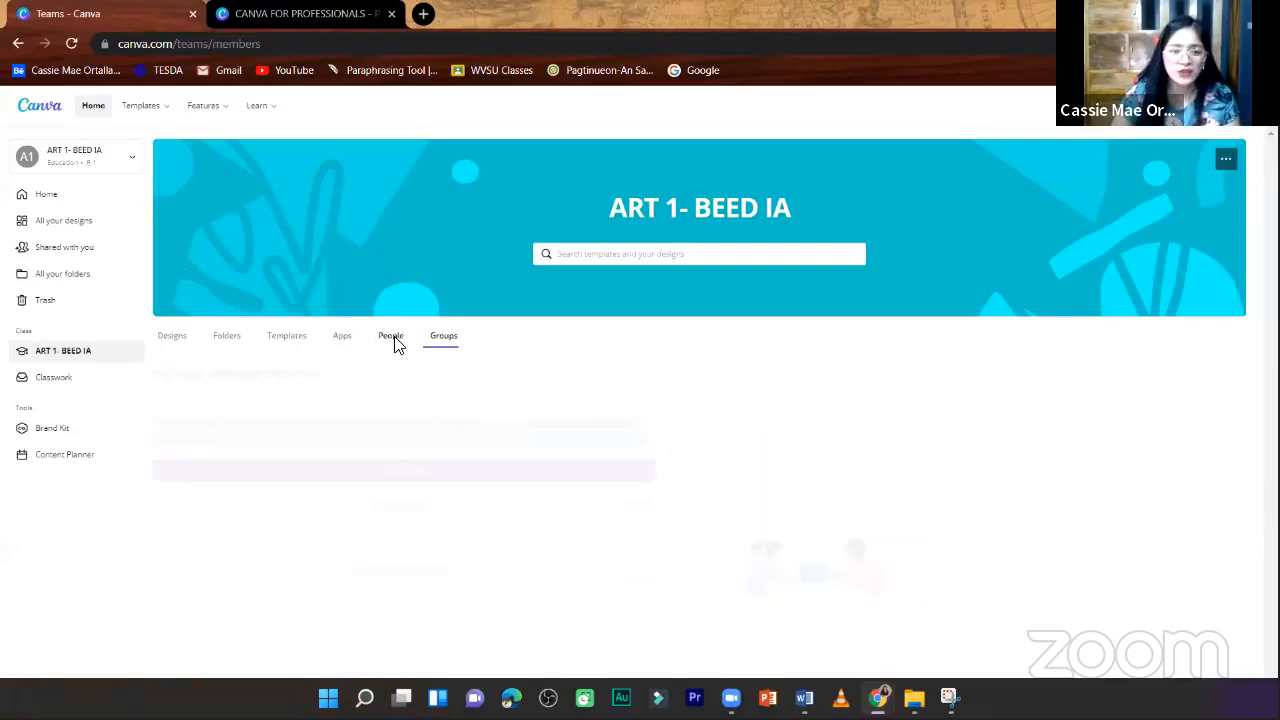
- Open the class's Designs section and look through the design types offered for a new design, without choosing one
{"action": "left_click", "coordinate": [172, 342]}
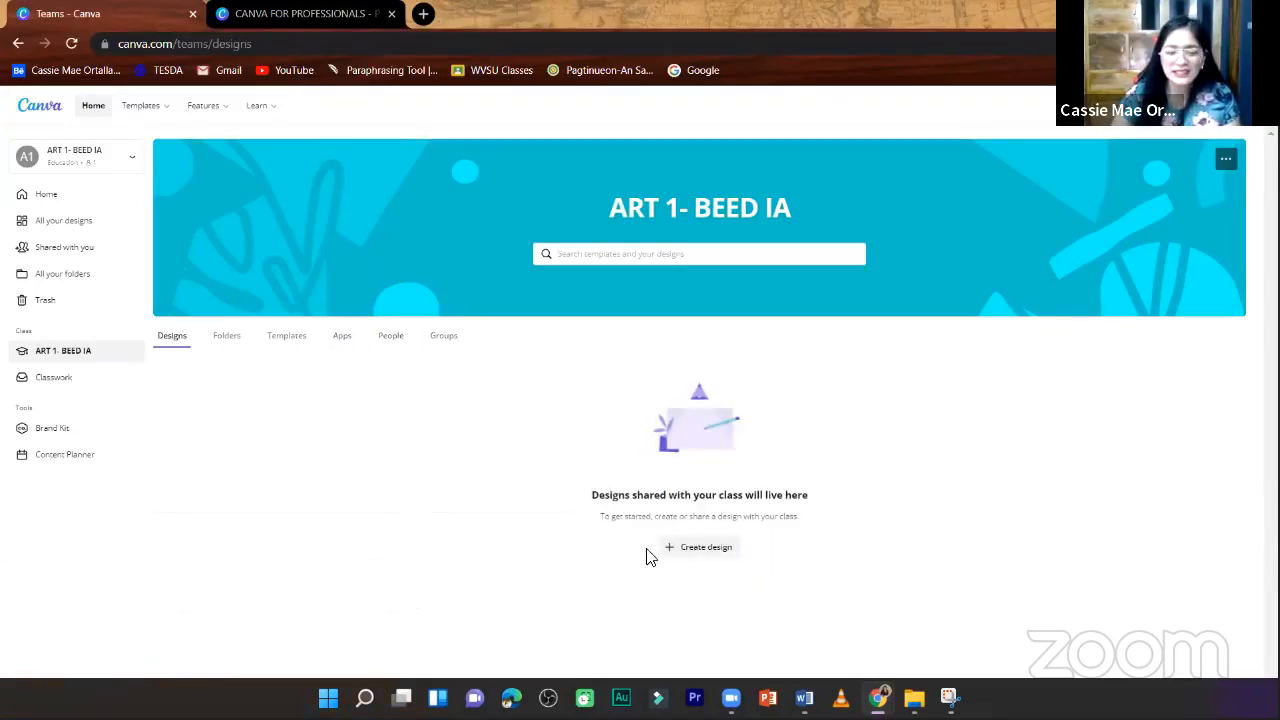
{"action": "left_click", "coordinate": [675, 553]}
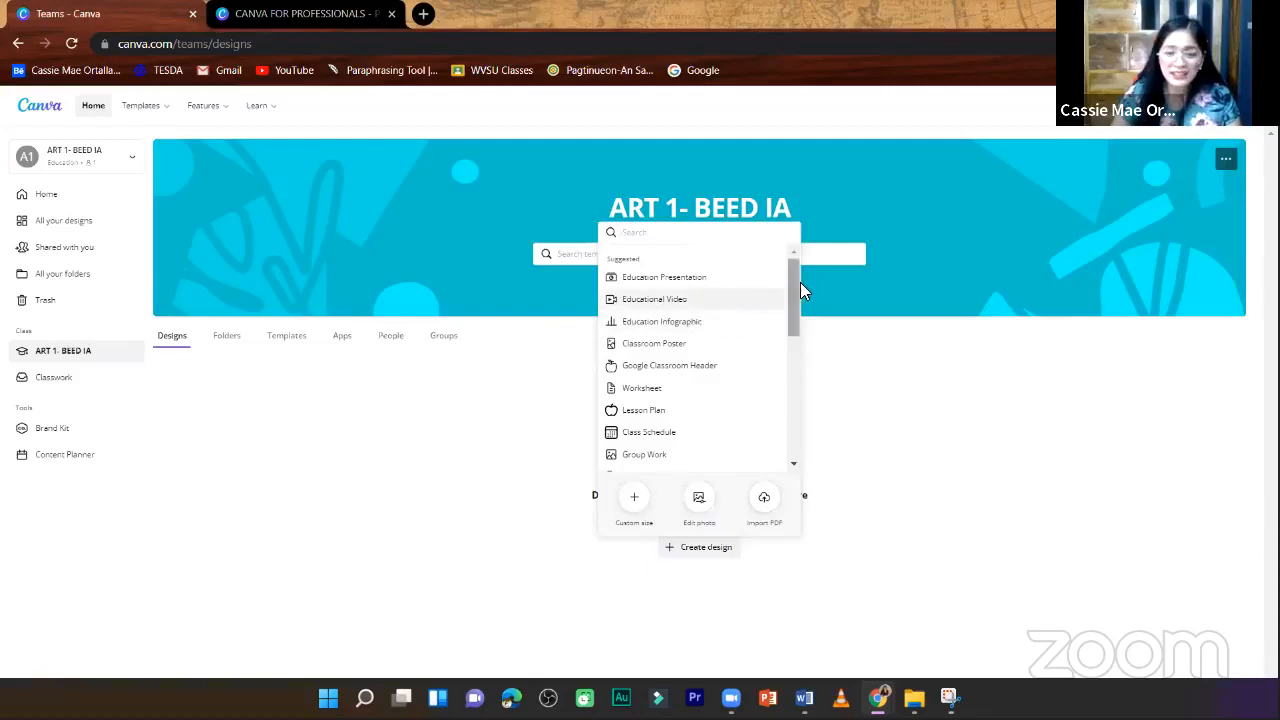
{"action": "left_click_drag", "start_coordinate": [790, 302], "coordinate": [796, 268]}
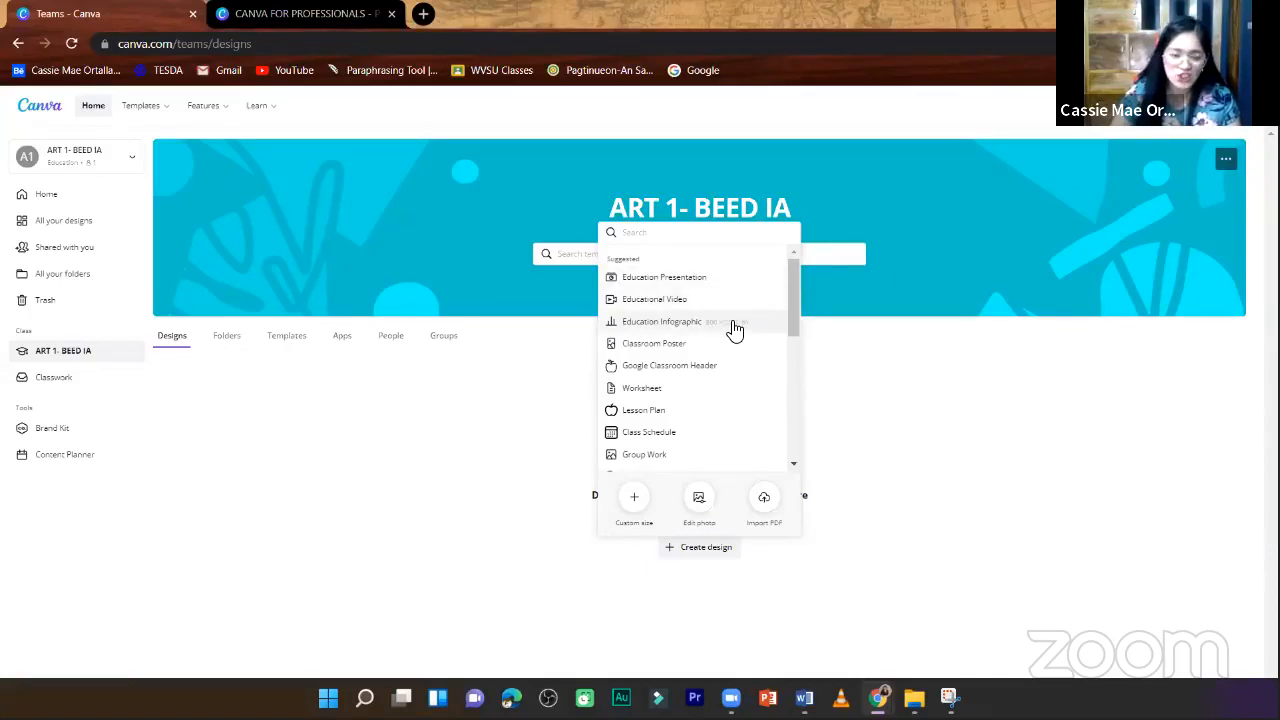
{"action": "left_click", "coordinate": [504, 417]}
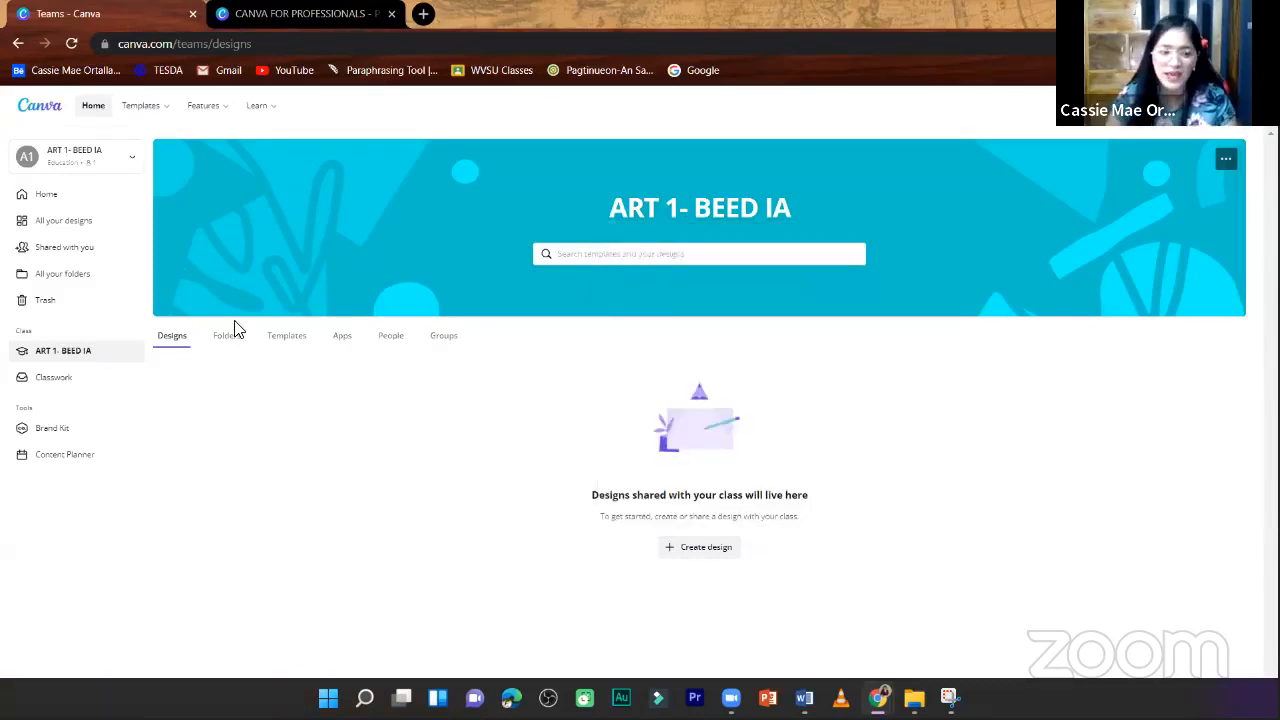
- Create a folder named Activity 1 from the class's Folders section, checking its team sharing options
{"action": "left_click", "coordinate": [225, 345]}
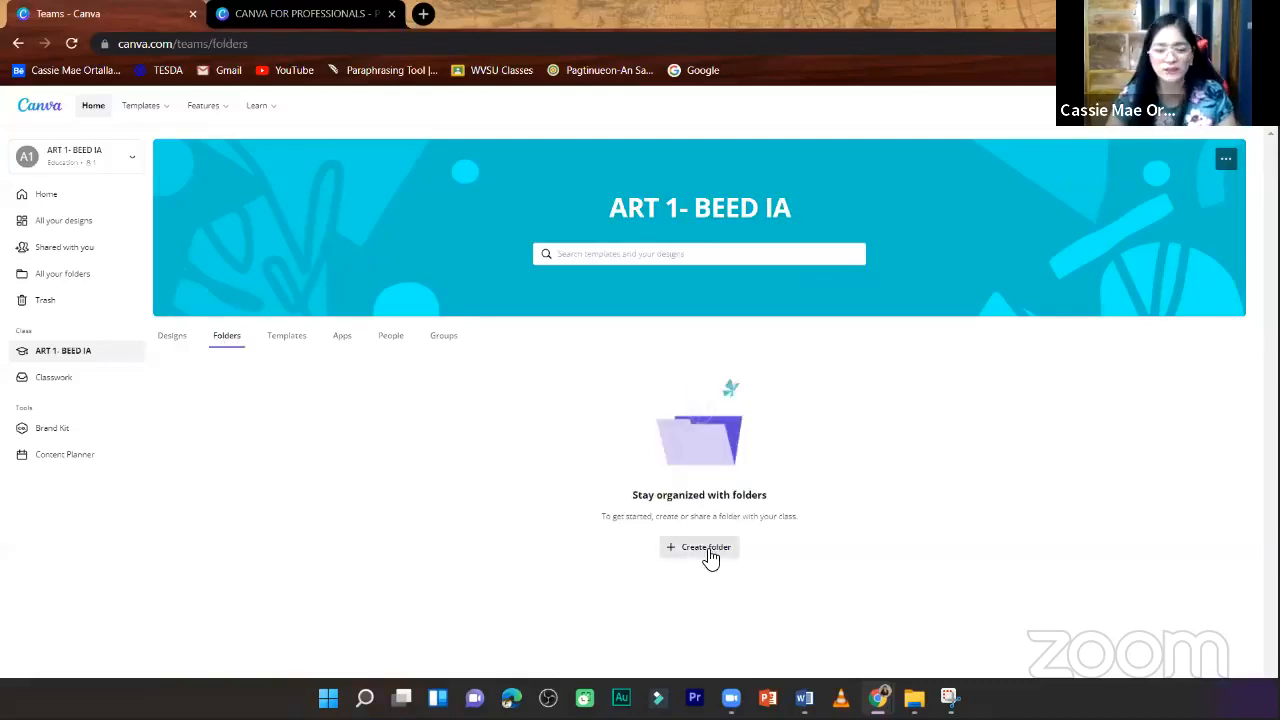
{"action": "left_click", "coordinate": [706, 548]}
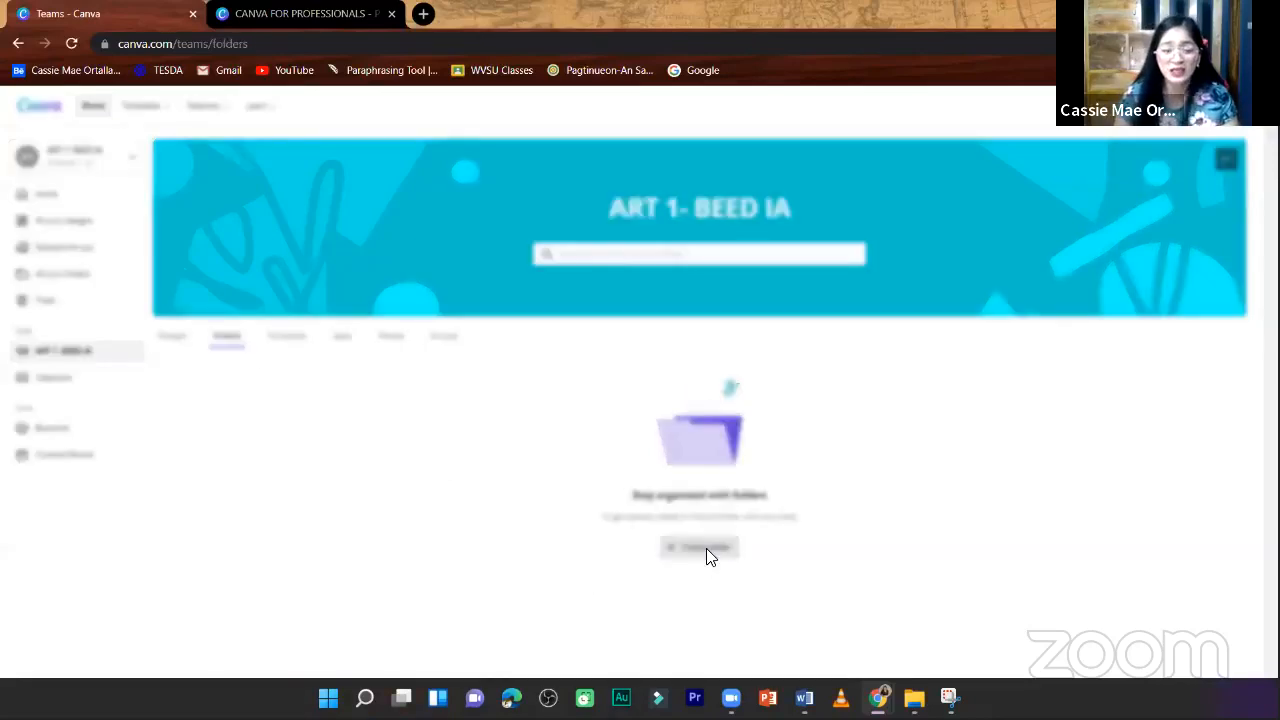
{"action": "left_click", "coordinate": [581, 347]}
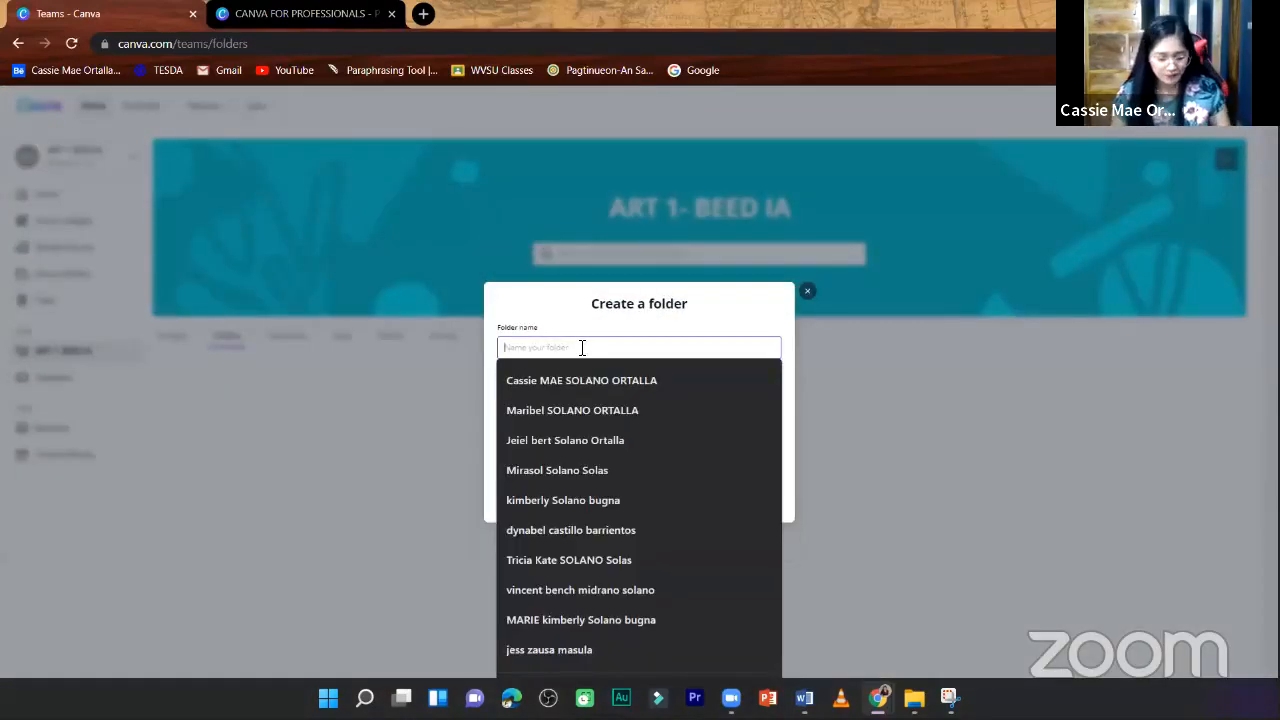
{"action": "type", "text": "Activ"}
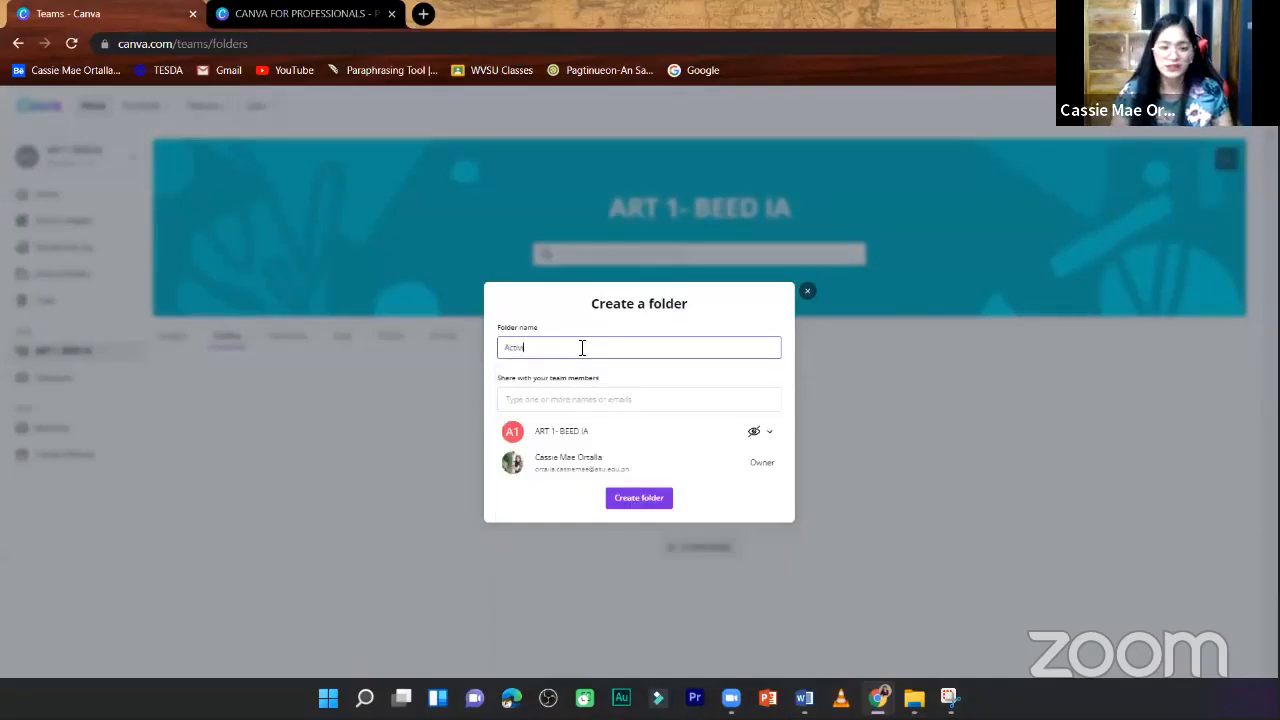
{"action": "type", "text": "ity 1"}
{"action": "left_click", "coordinate": [560, 400]}
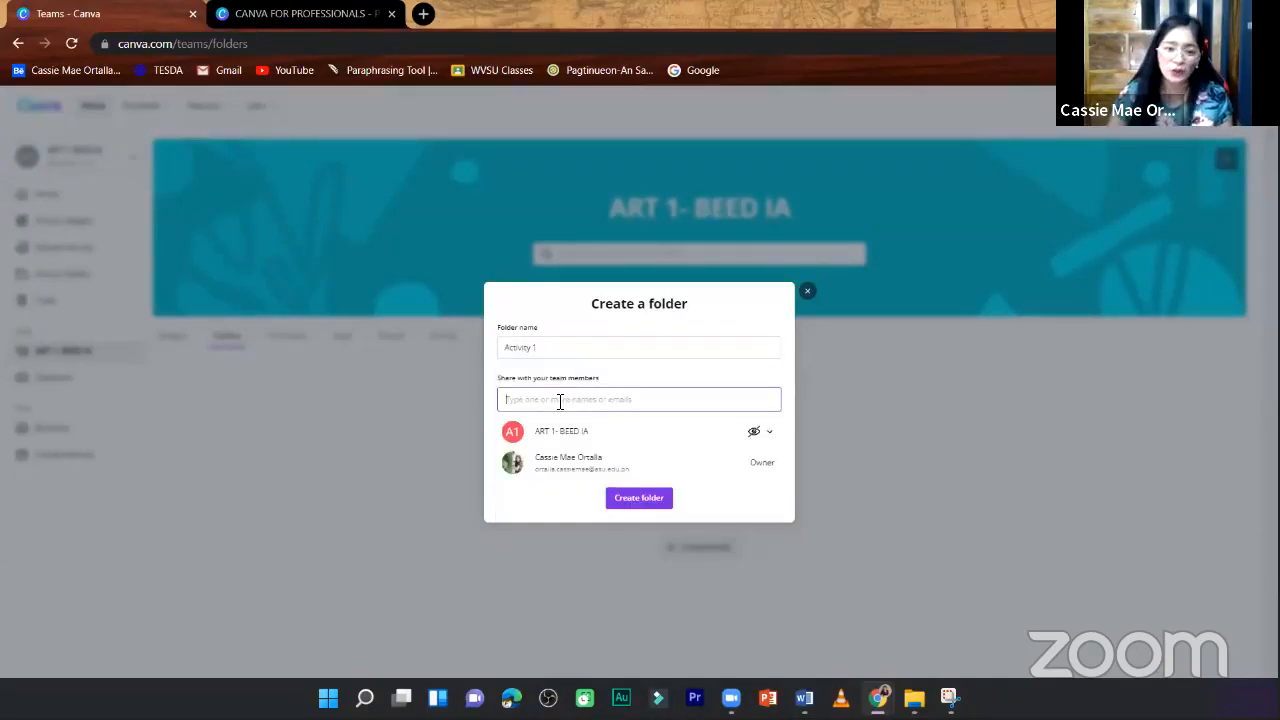
{"action": "left_click", "coordinate": [765, 437]}
{"action": "left_click", "coordinate": [603, 438]}
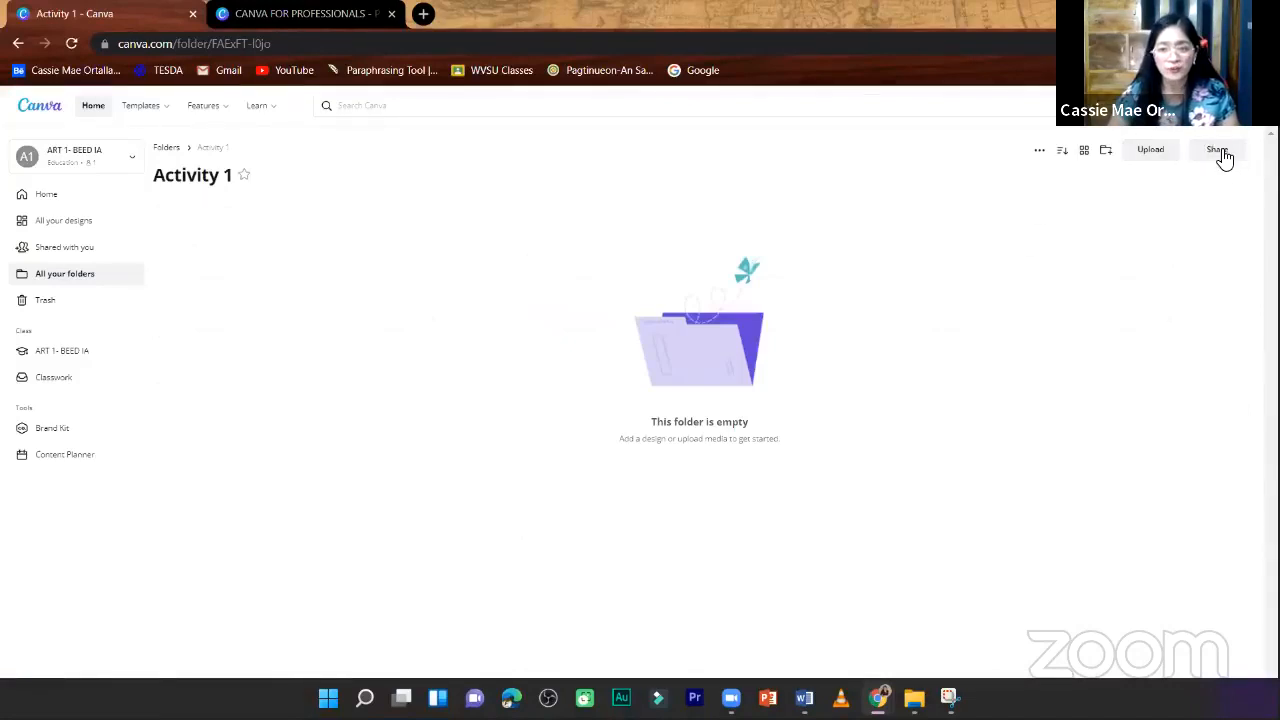
- Return through the folders overview to the ART 1- BEED IA page and browse the design types for a new class template
{"action": "left_click", "coordinate": [167, 147]}
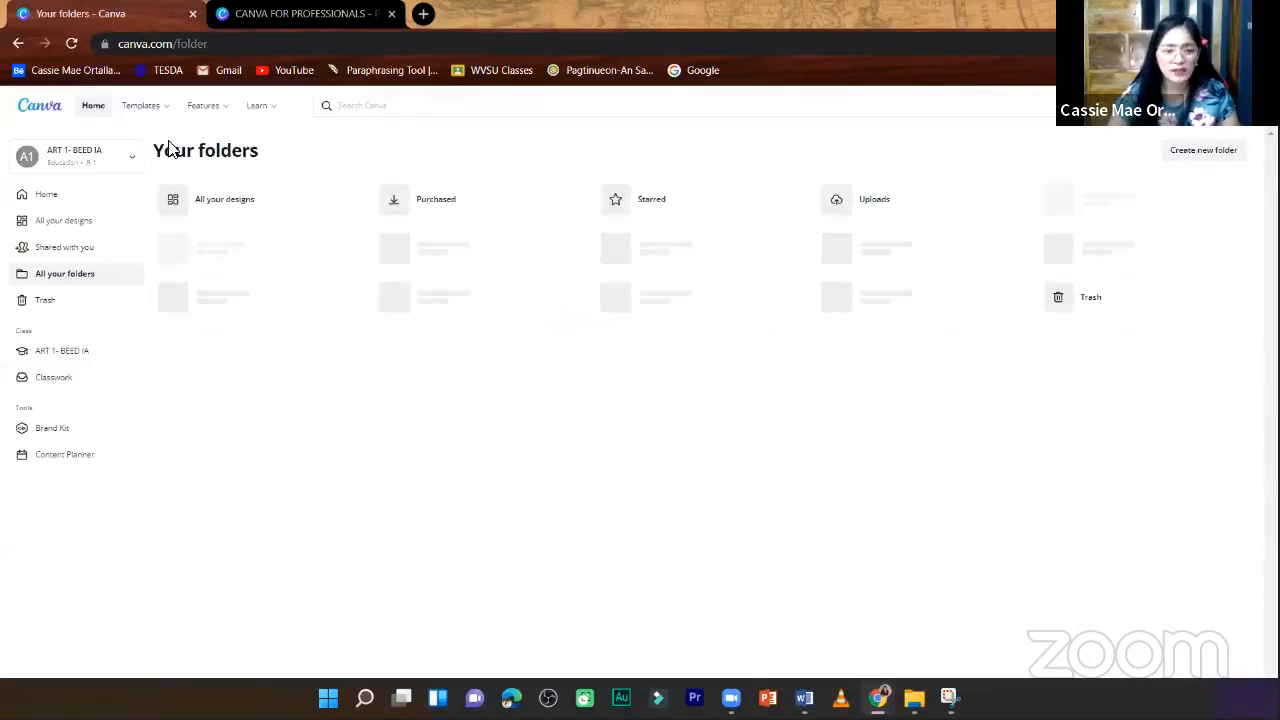
{"action": "left_click", "coordinate": [78, 352]}
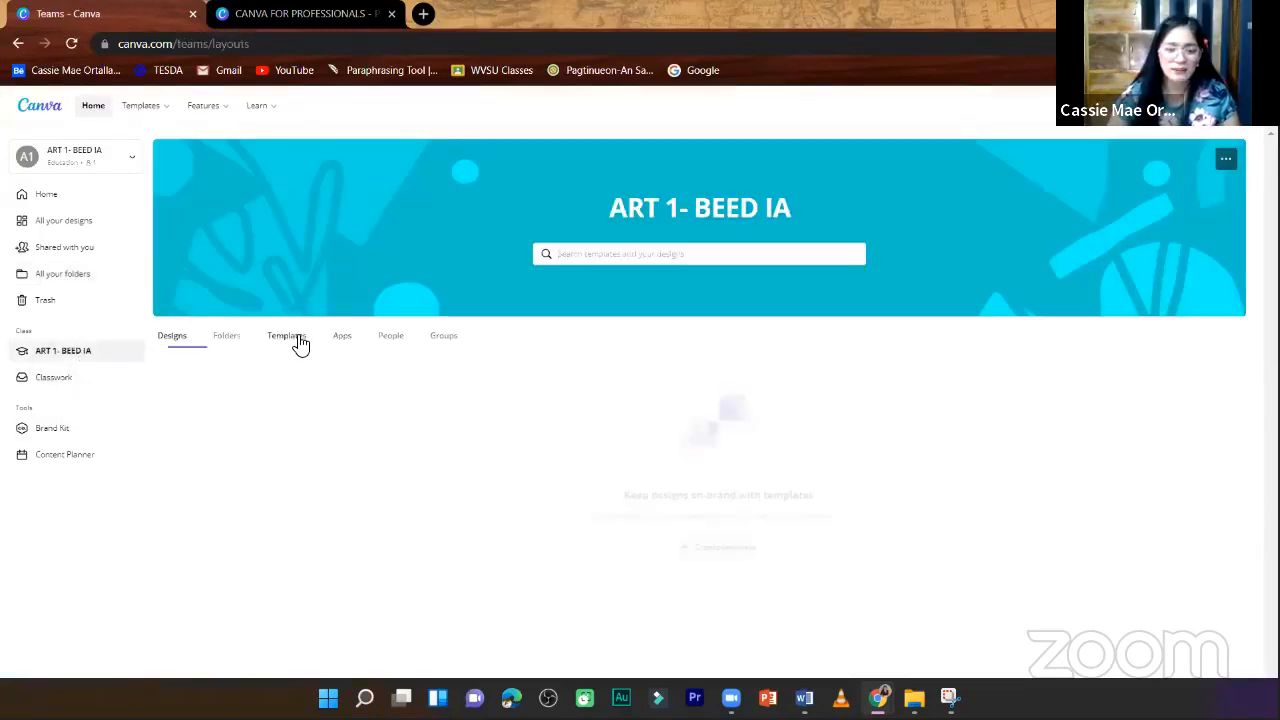
{"action": "left_click", "coordinate": [298, 343]}
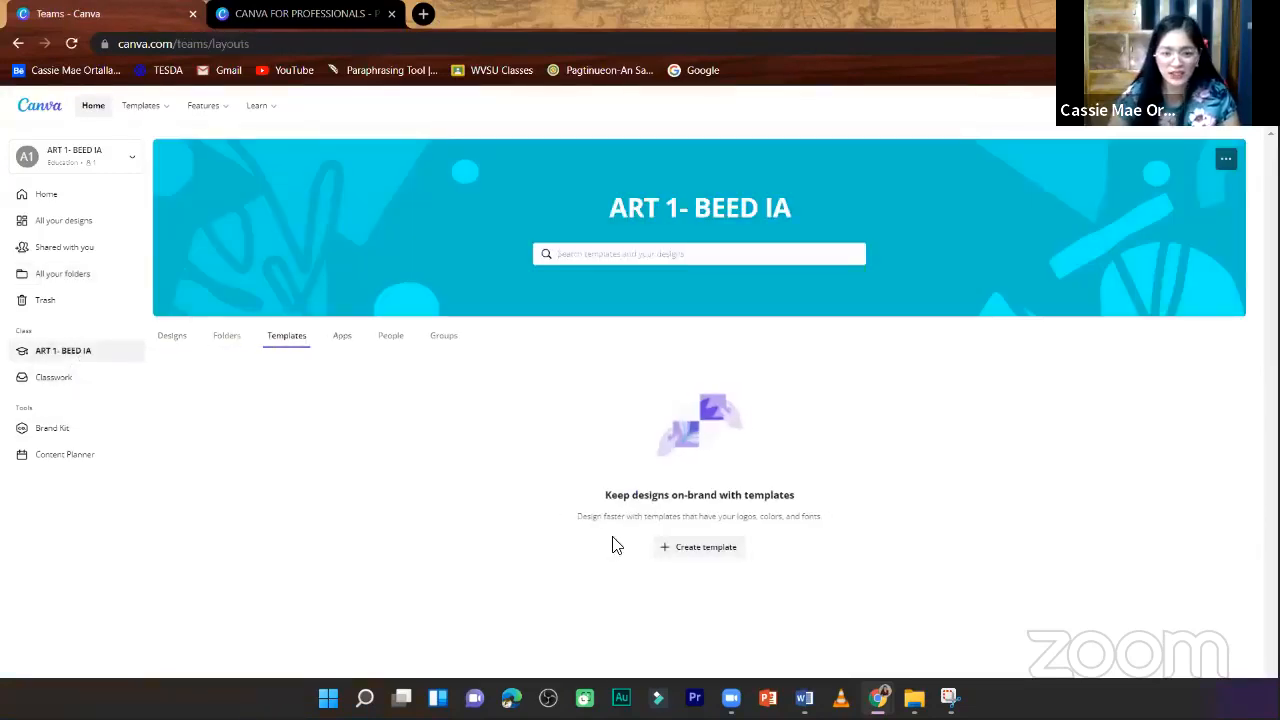
{"action": "left_click", "coordinate": [713, 558]}
{"action": "scroll", "coordinate": [714, 375], "scroll_direction": "down", "scroll_amount": 5}
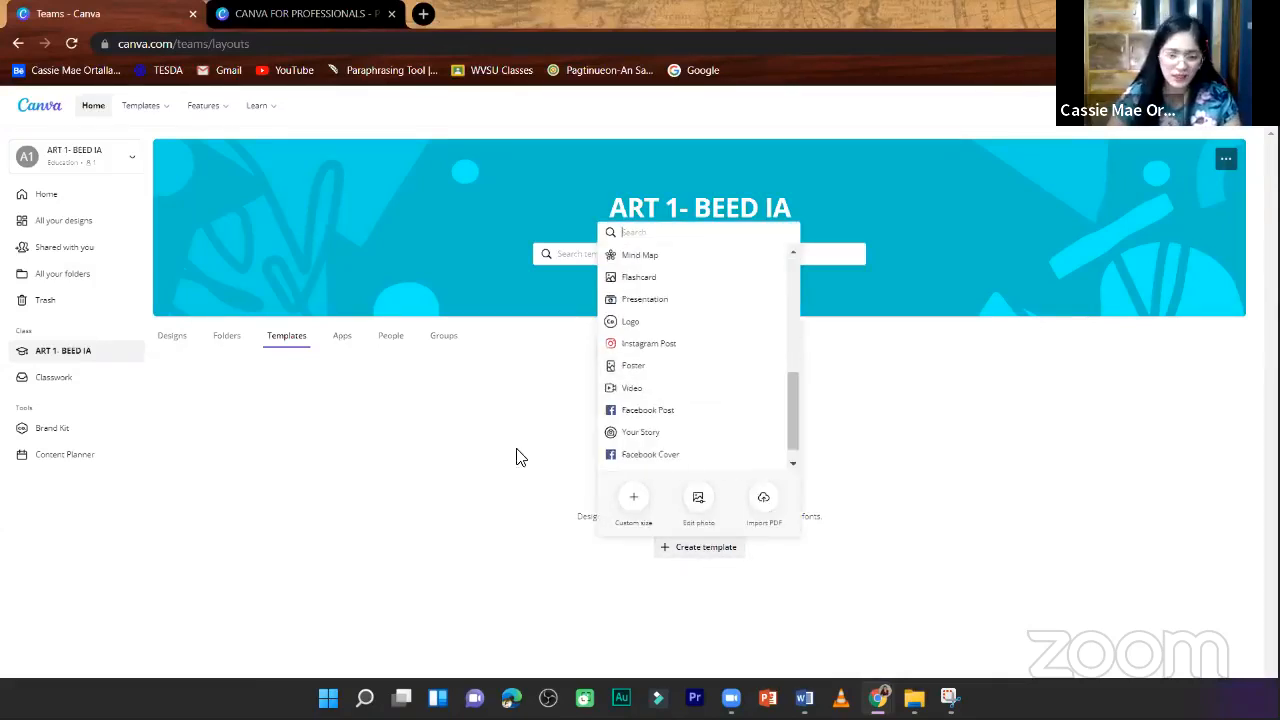
{"action": "scroll", "coordinate": [694, 391], "scroll_direction": "down", "scroll_amount": 1}
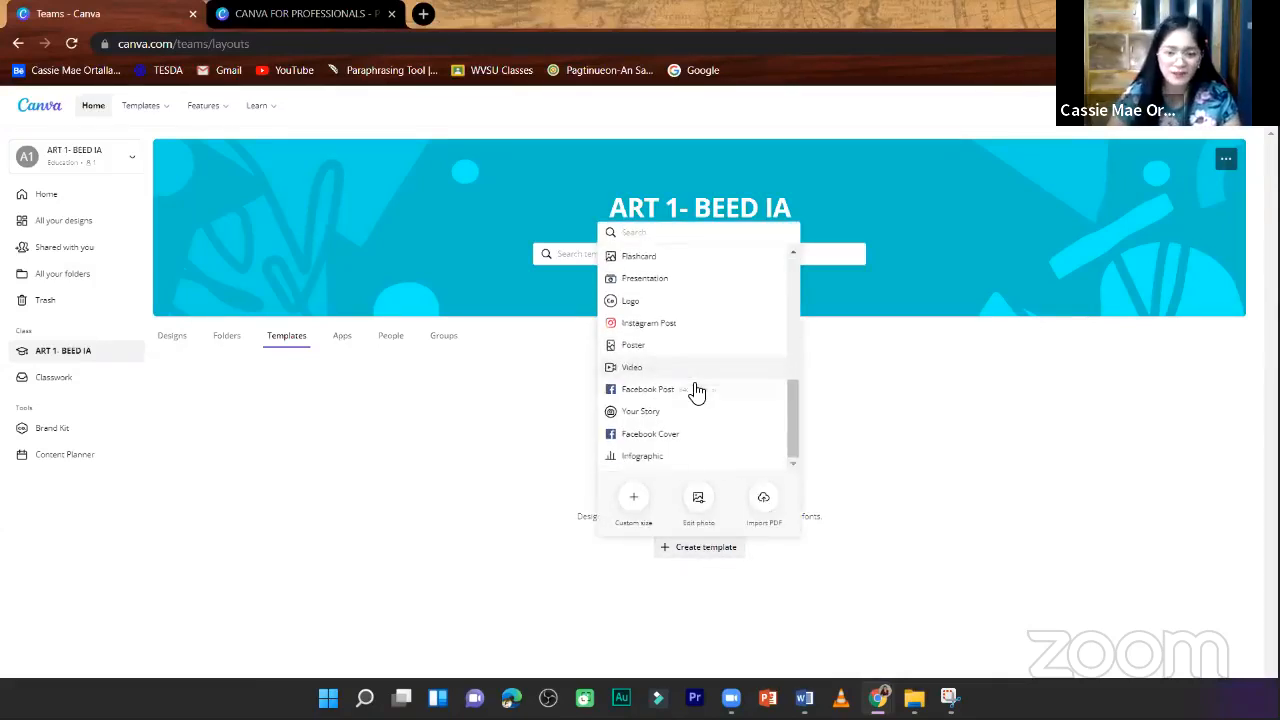
{"action": "left_click", "coordinate": [376, 347]}
- View the class's Apps section and examine the ways to invite members in the People section
{"action": "left_click", "coordinate": [345, 341]}
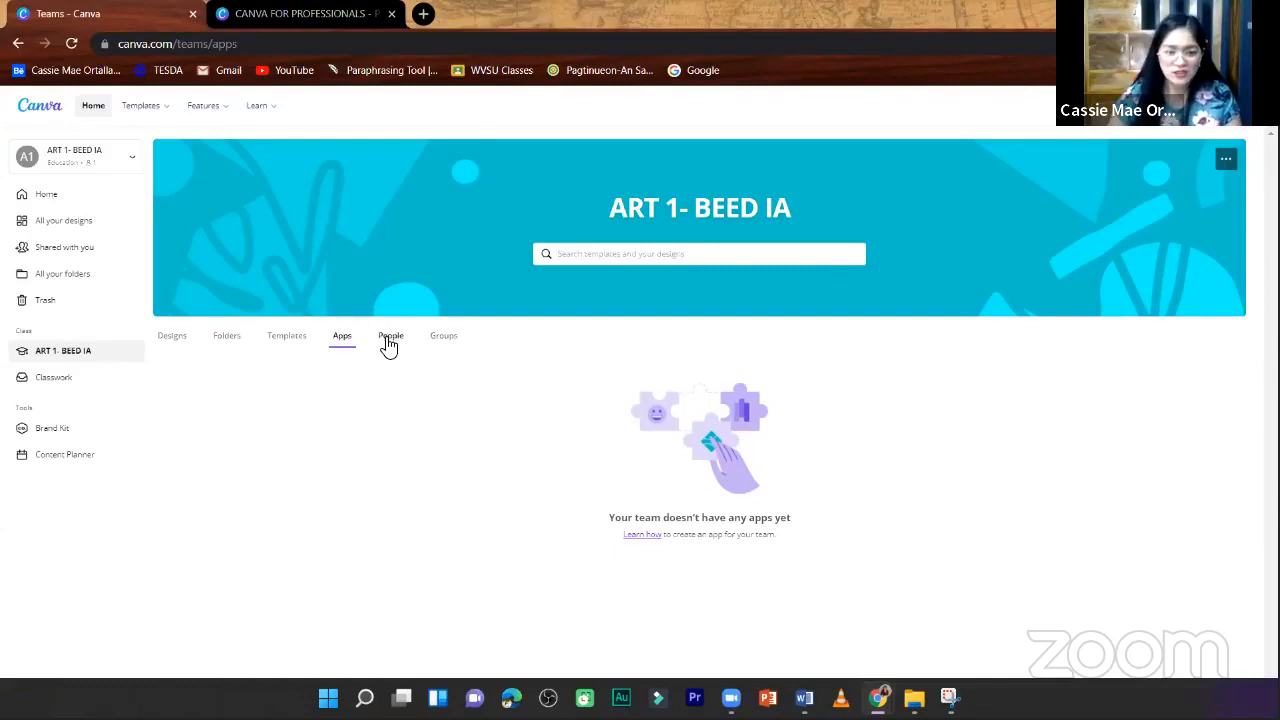
{"action": "left_click", "coordinate": [387, 346]}
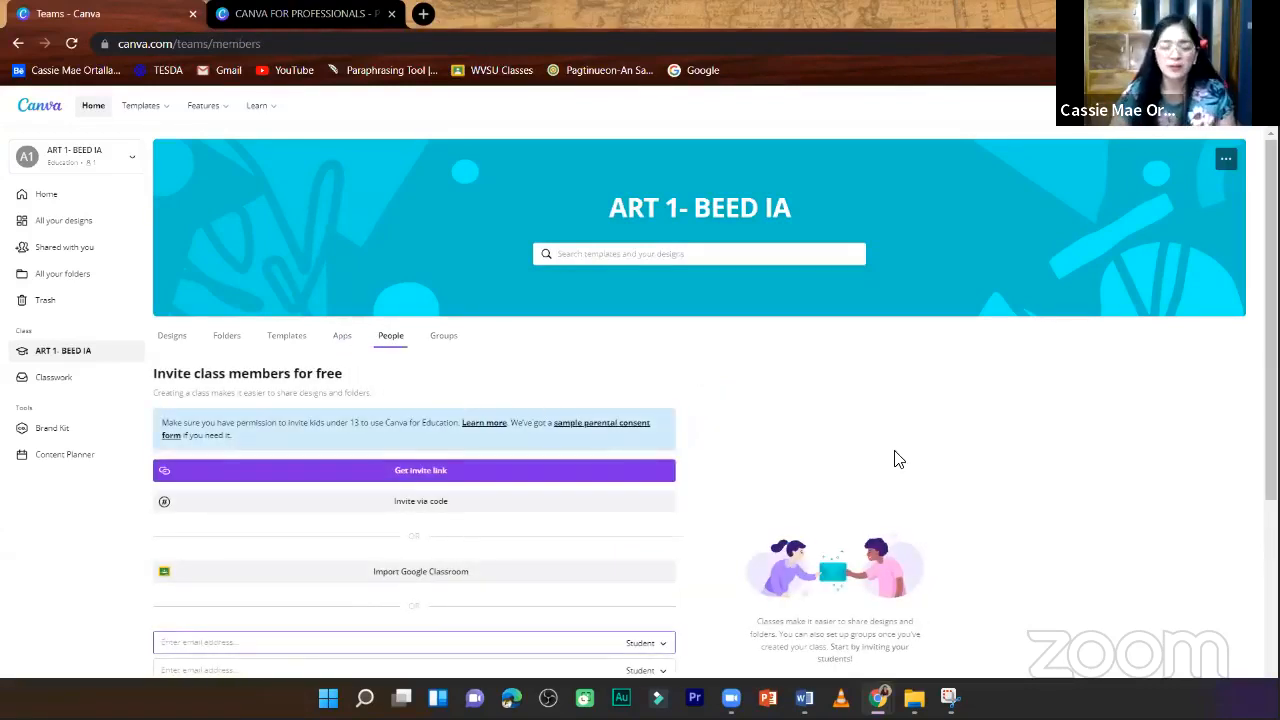
{"action": "scroll", "coordinate": [896, 459], "scroll_direction": "down", "scroll_amount": 1}
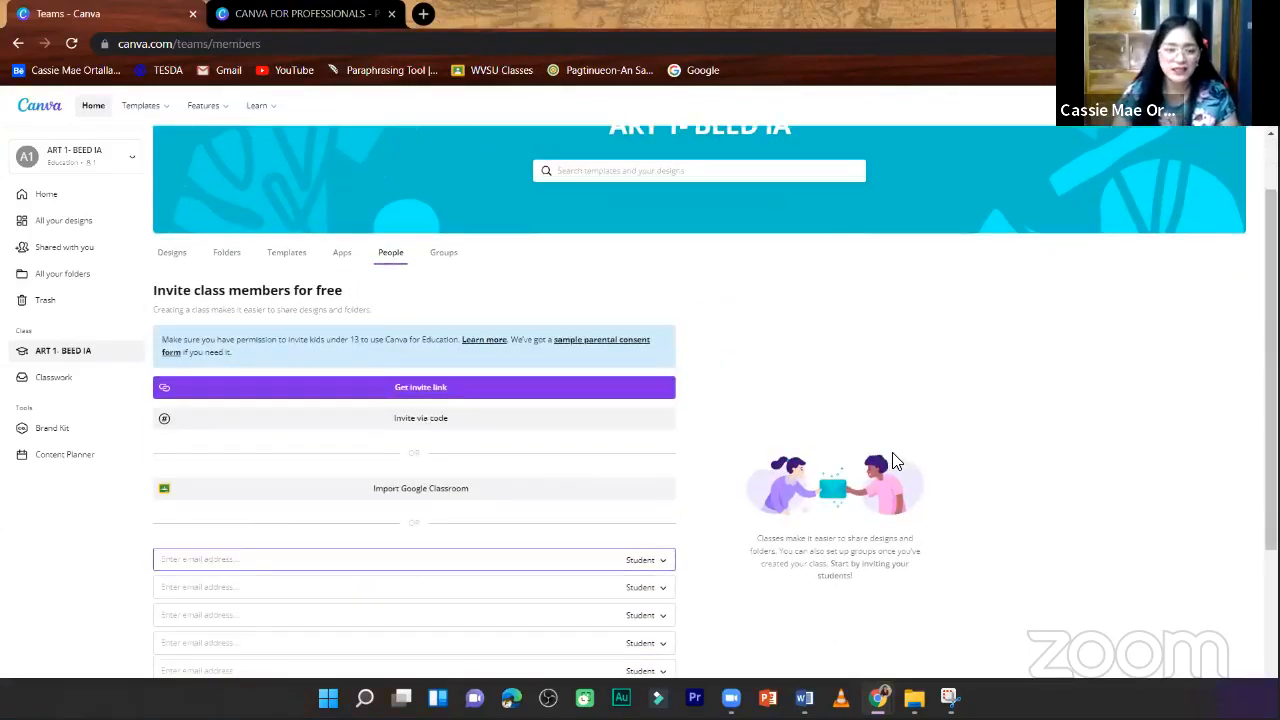
{"action": "scroll", "coordinate": [900, 462], "scroll_direction": "down", "scroll_amount": 2}
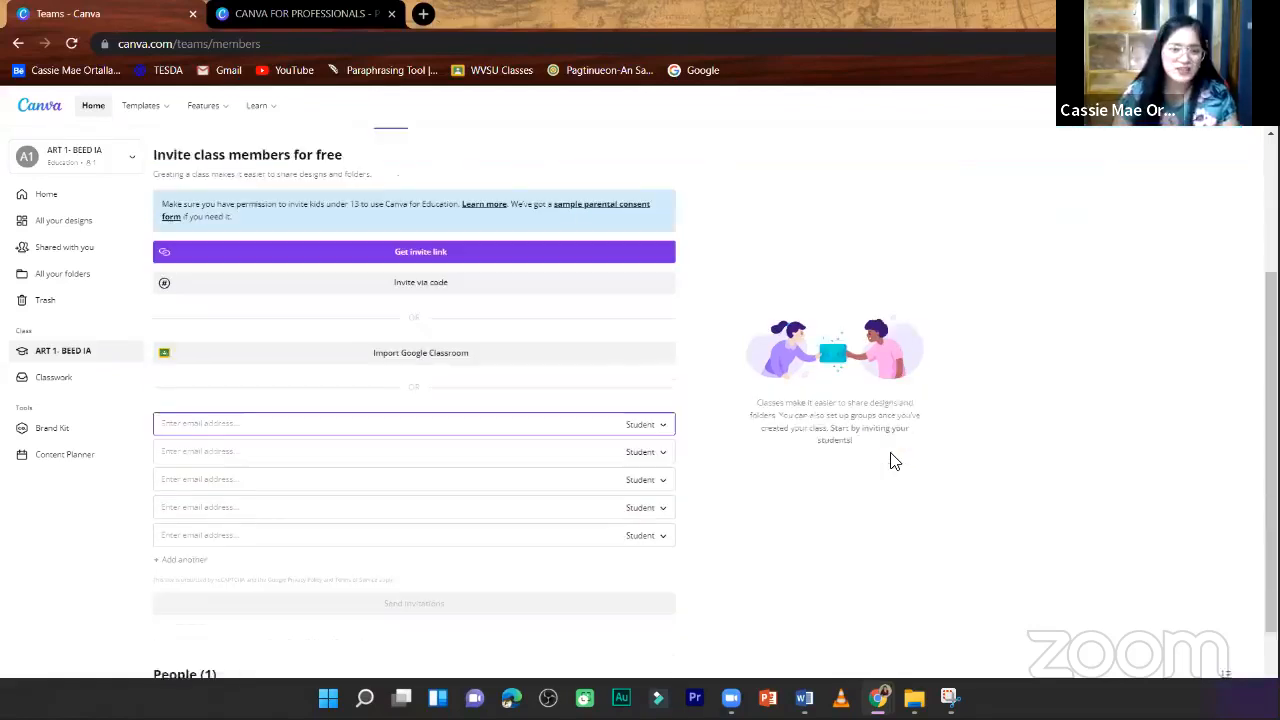
{"action": "scroll", "coordinate": [834, 434], "scroll_direction": "up", "scroll_amount": 2}
{"action": "scroll", "coordinate": [350, 377], "scroll_direction": "up", "scroll_amount": 1}
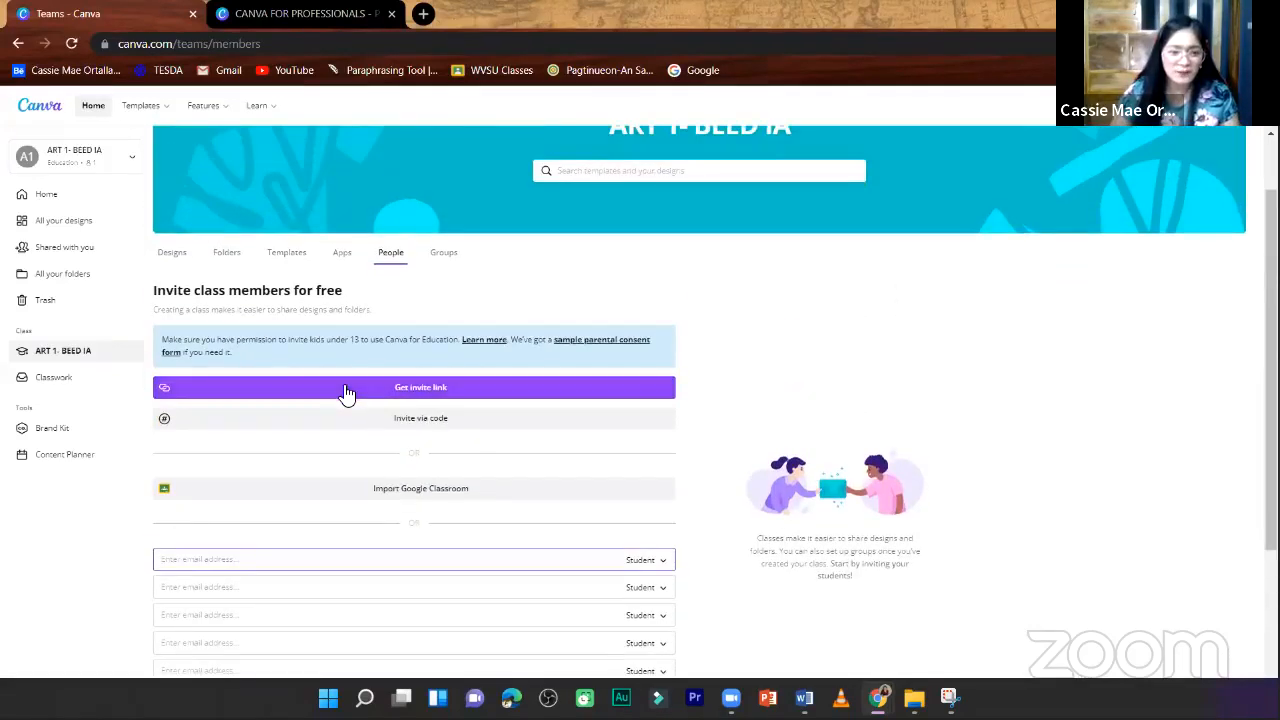
- Generate an invite link for the class members and copy it
{"action": "left_click", "coordinate": [486, 395]}
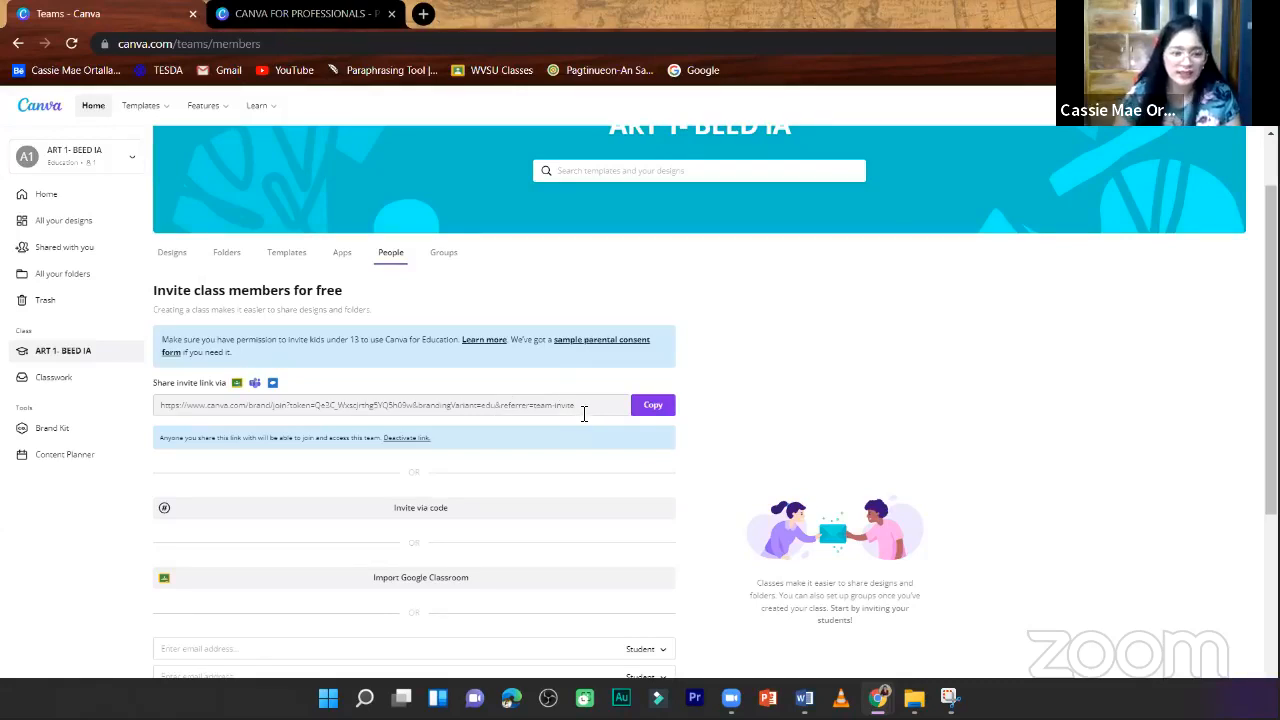
{"action": "left_click_drag", "start_coordinate": [576, 406], "coordinate": [209, 401]}
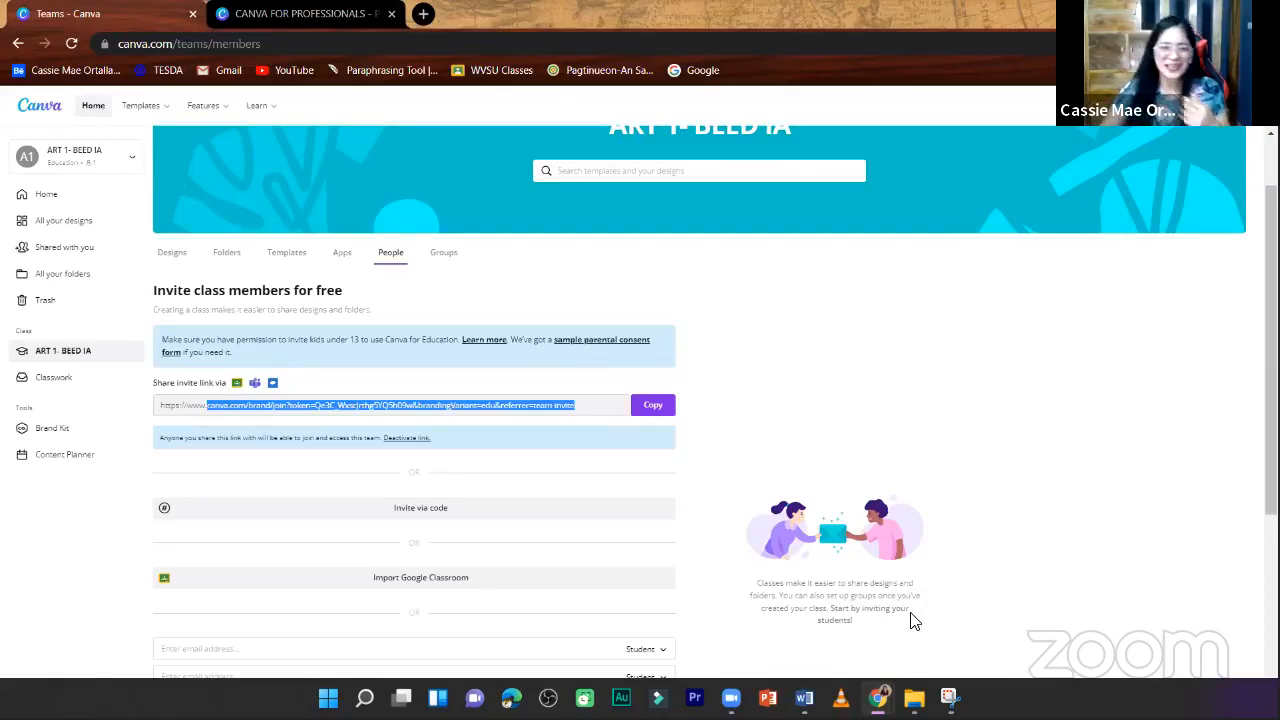
{"action": "left_click", "coordinate": [594, 404]}
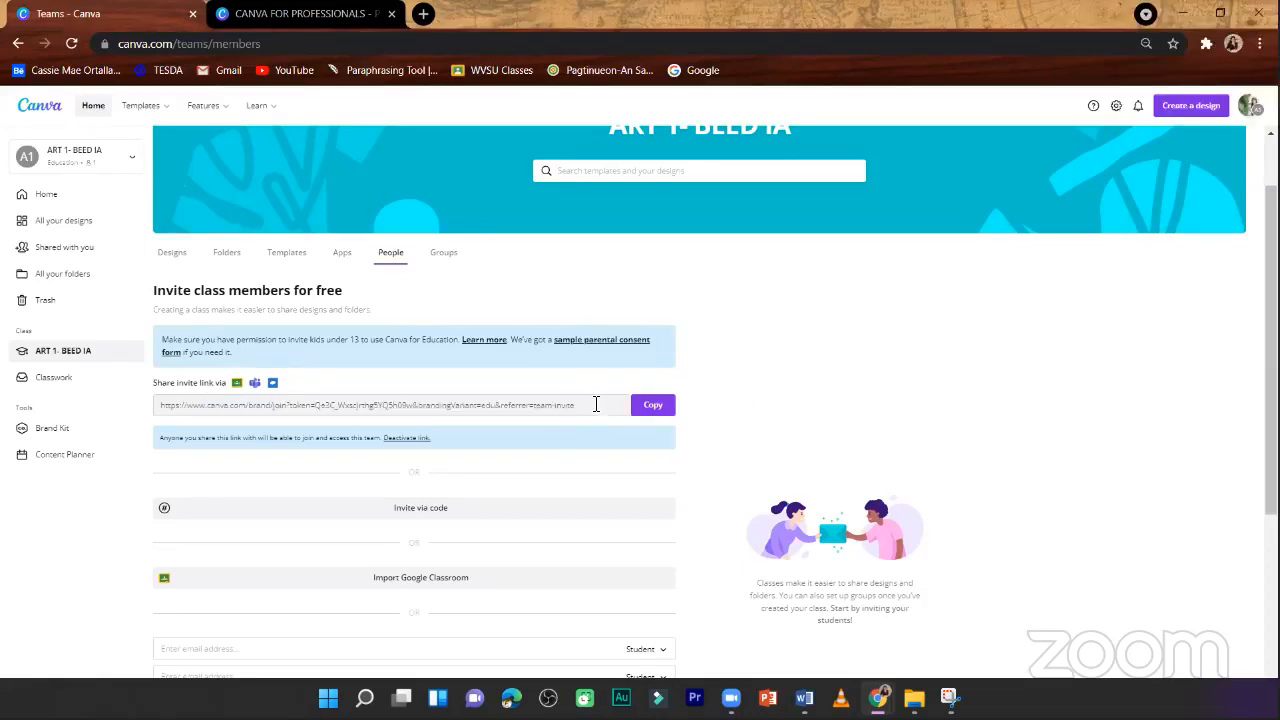
{"action": "left_click_drag", "start_coordinate": [594, 404], "coordinate": [503, 404]}
{"action": "left_click", "coordinate": [582, 407]}
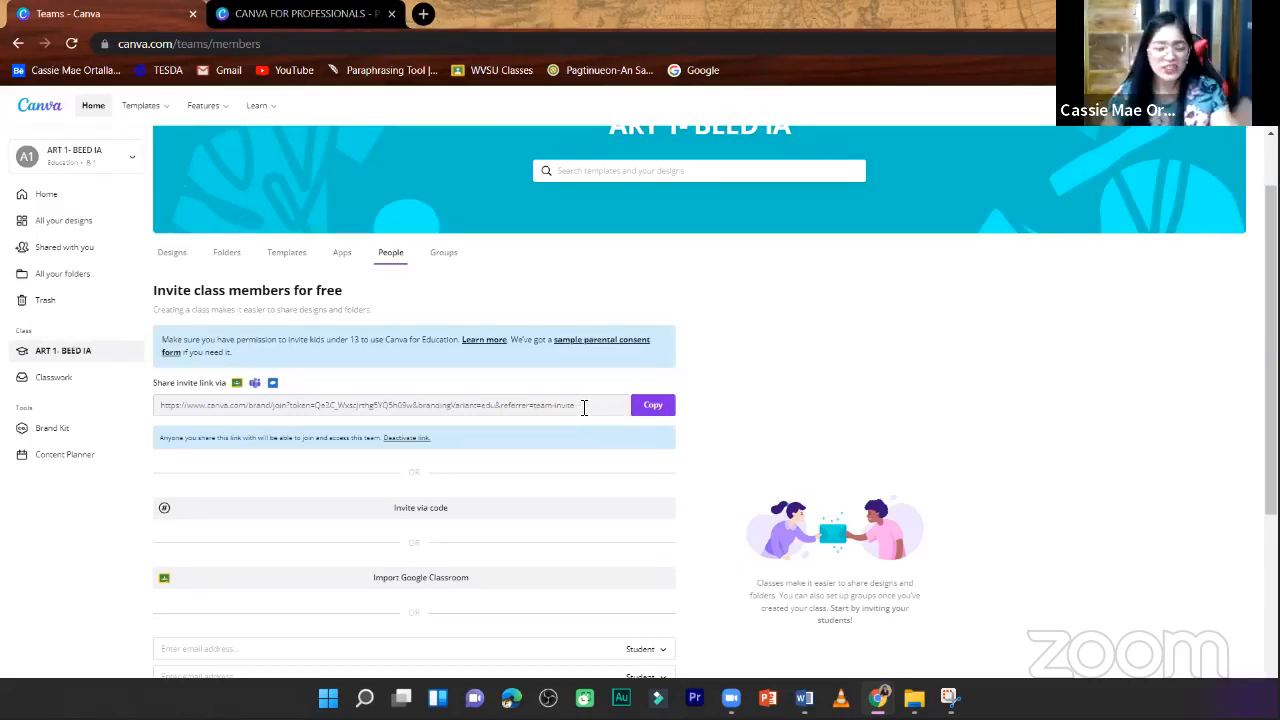
{"action": "left_click", "coordinate": [655, 408]}
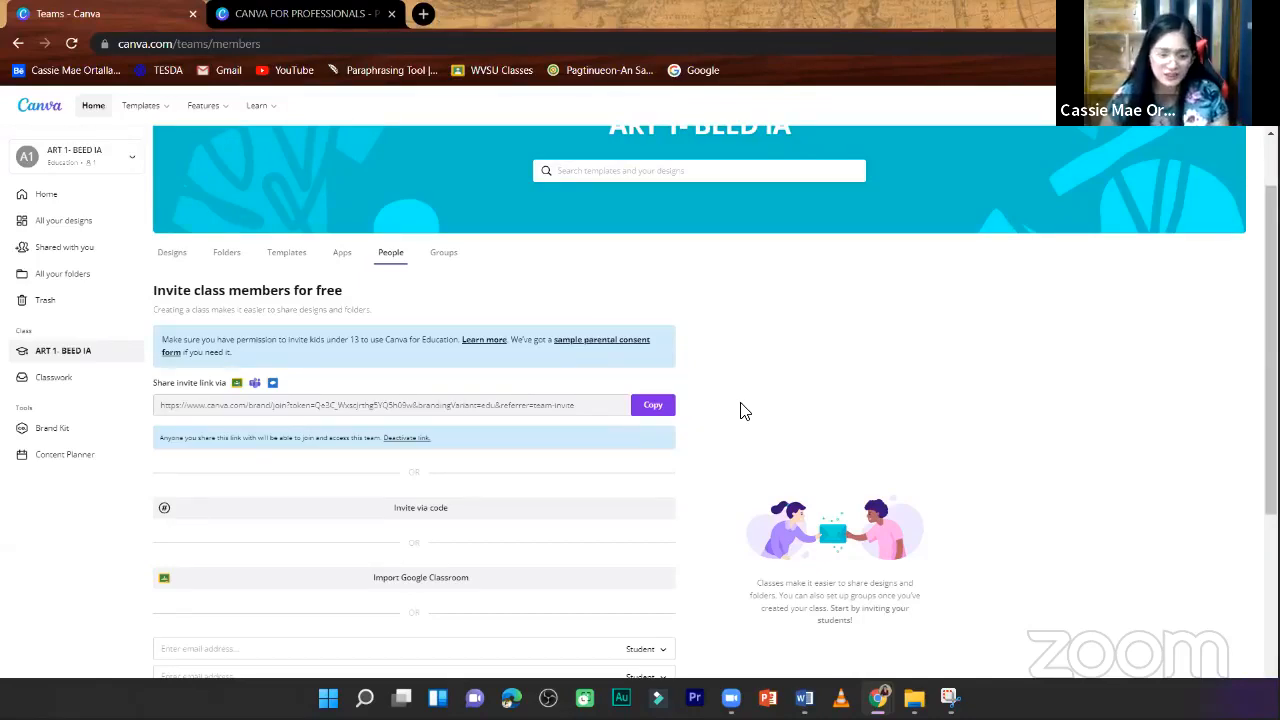
- Review the remaining invitation options and open the Google Classroom import, closing it without choosing an account
{"action": "scroll", "coordinate": [744, 410], "scroll_direction": "down", "scroll_amount": 2}
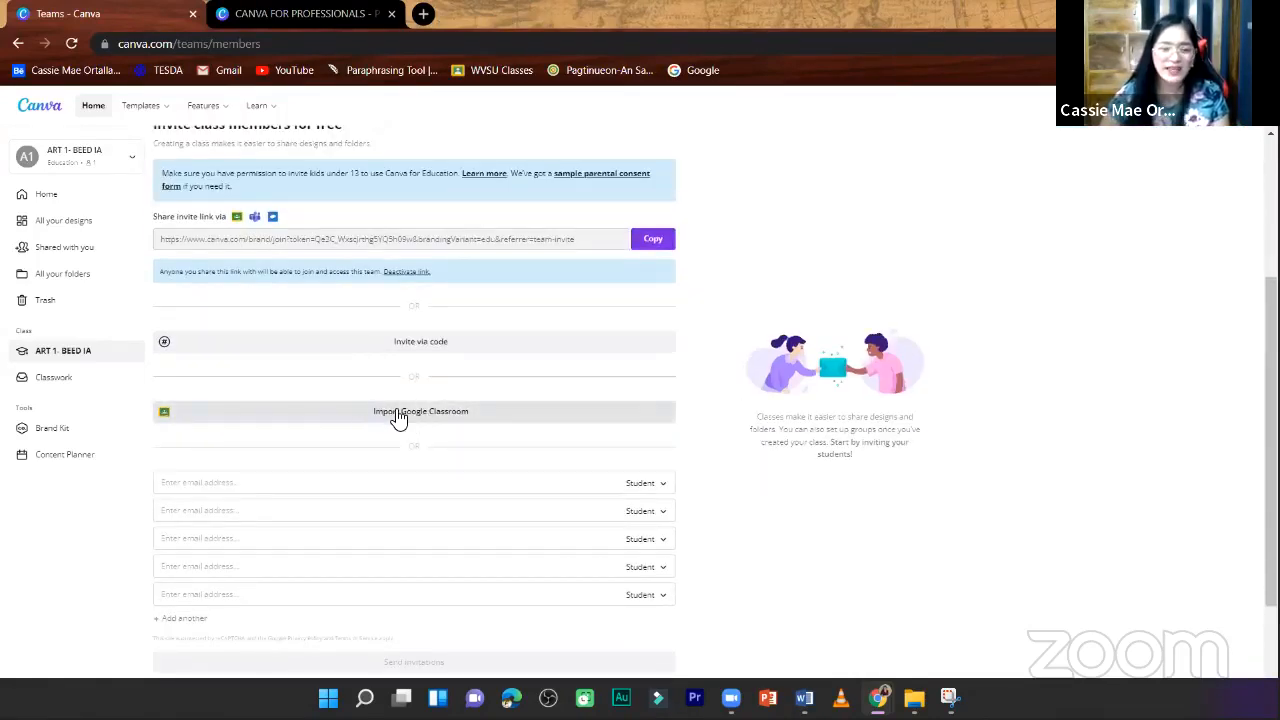
{"action": "scroll", "coordinate": [398, 418], "scroll_direction": "up", "scroll_amount": 3}
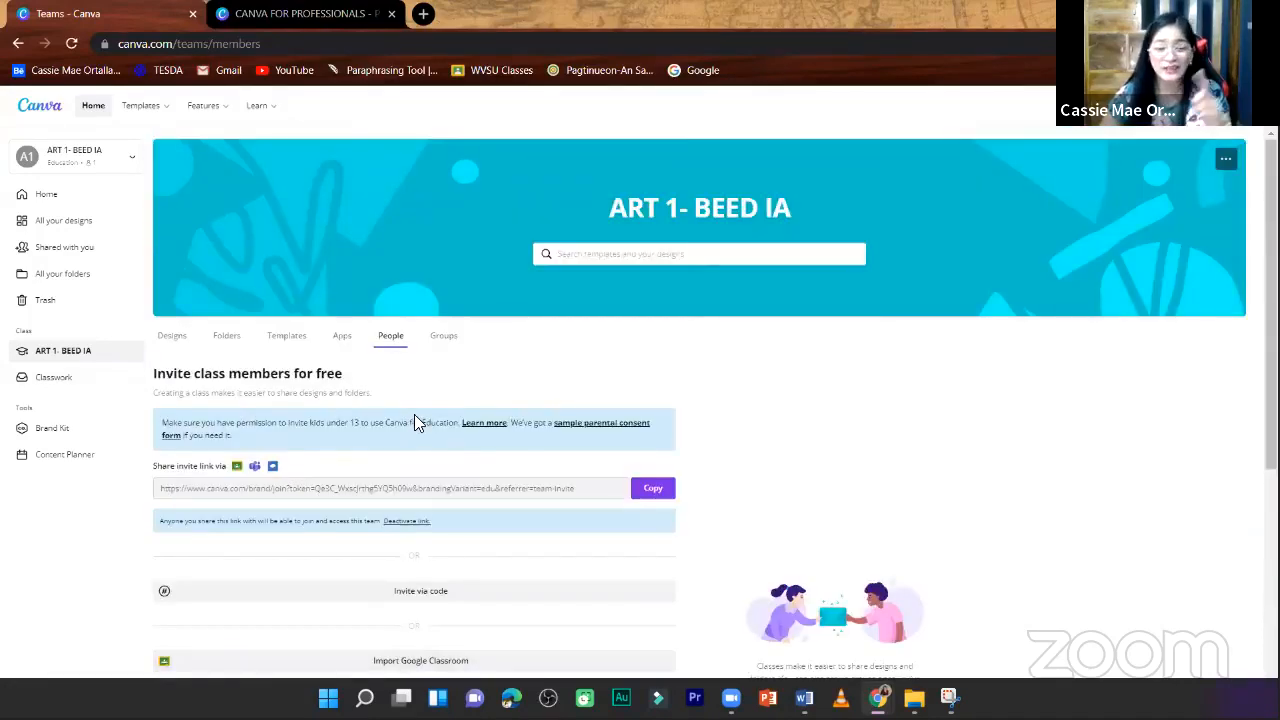
{"action": "scroll", "coordinate": [410, 424], "scroll_direction": "down", "scroll_amount": 1}
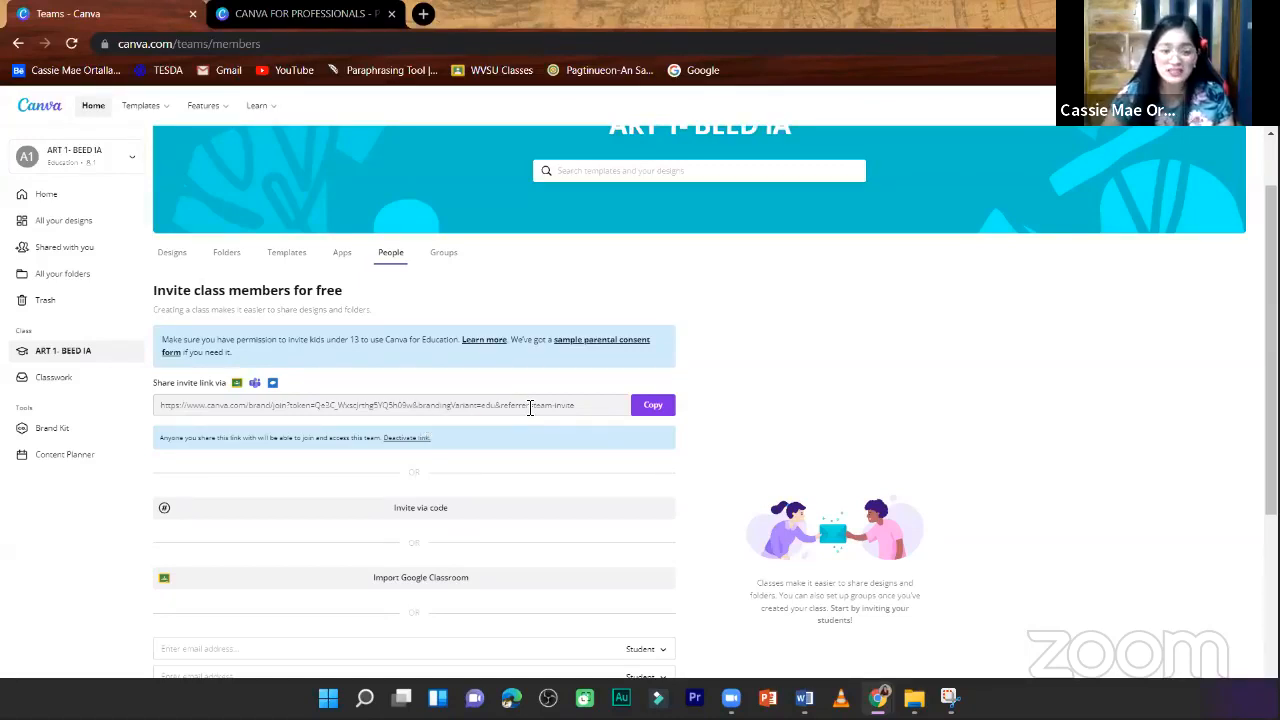
{"action": "scroll", "coordinate": [530, 407], "scroll_direction": "down", "scroll_amount": 1}
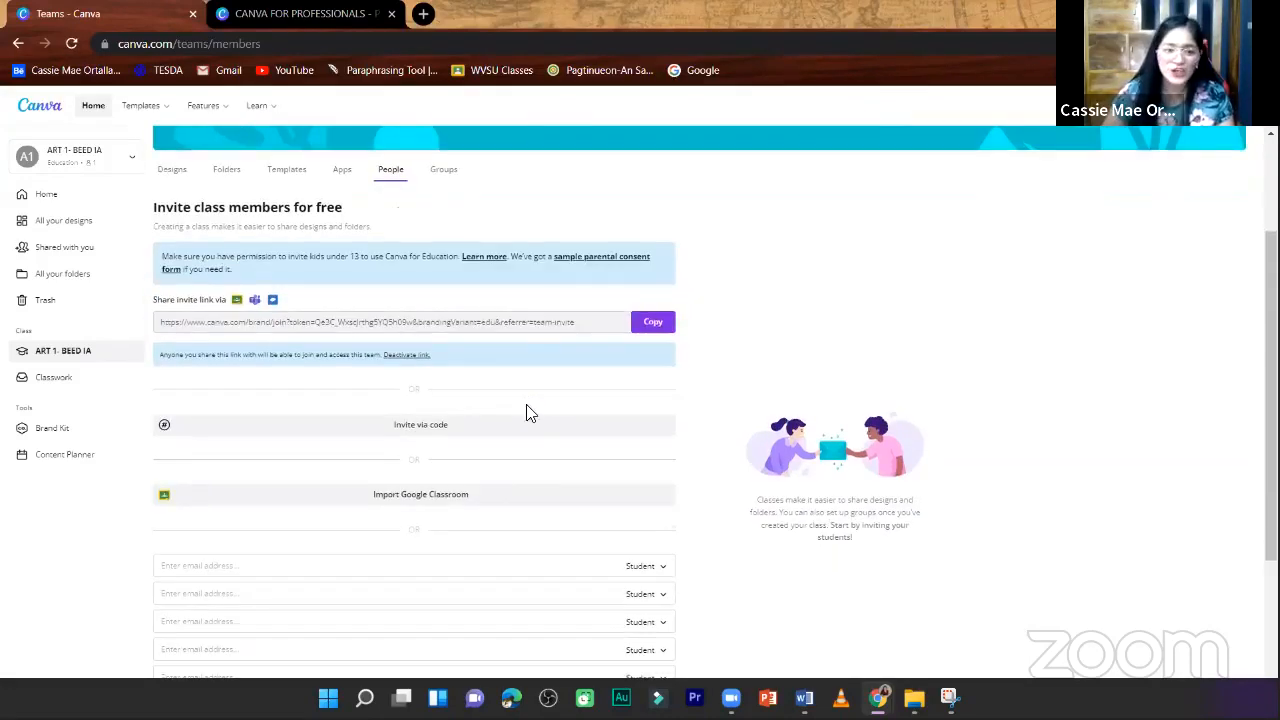
{"action": "scroll", "coordinate": [490, 420], "scroll_direction": "down", "scroll_amount": 1}
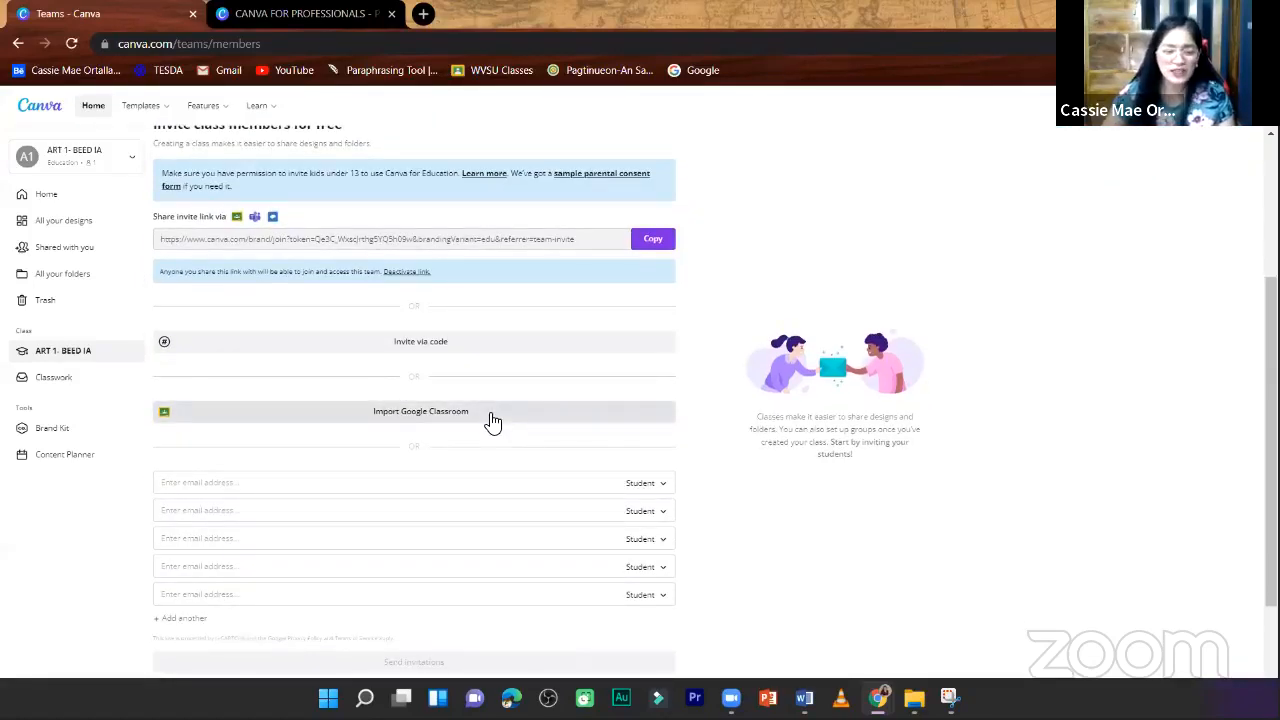
{"action": "left_click", "coordinate": [492, 420]}
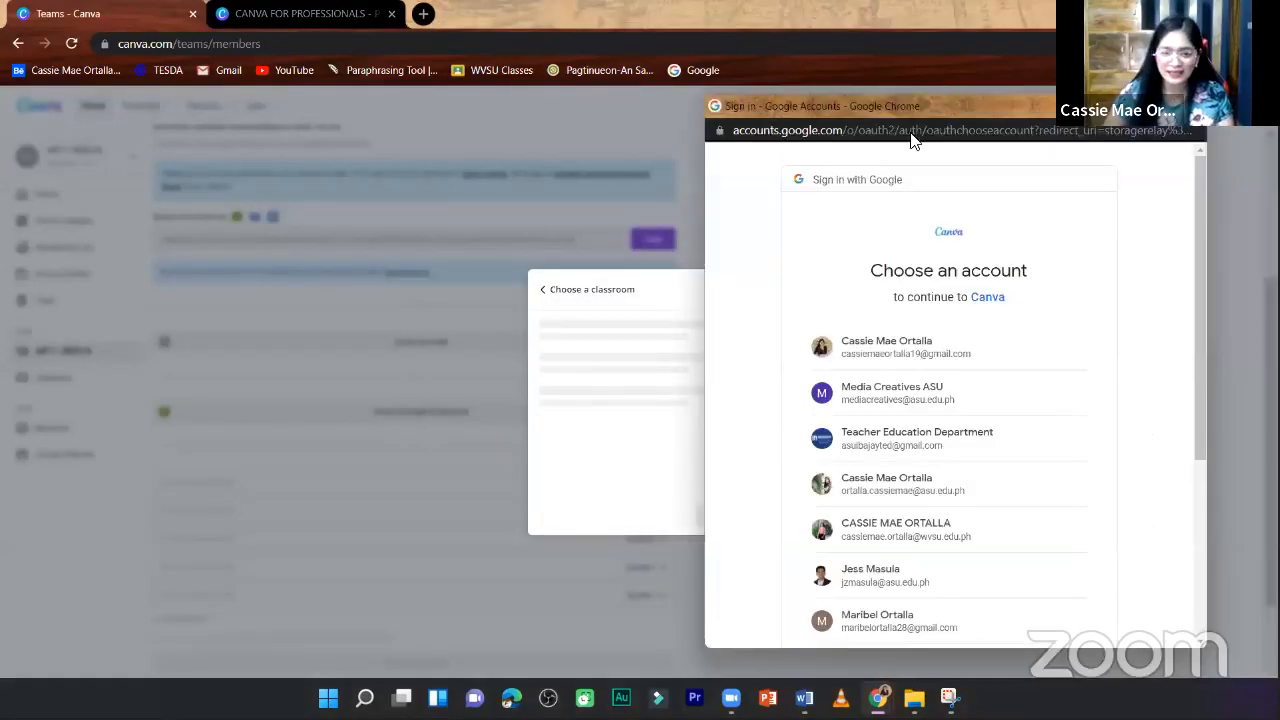
{"action": "left_click", "coordinate": [670, 273]}
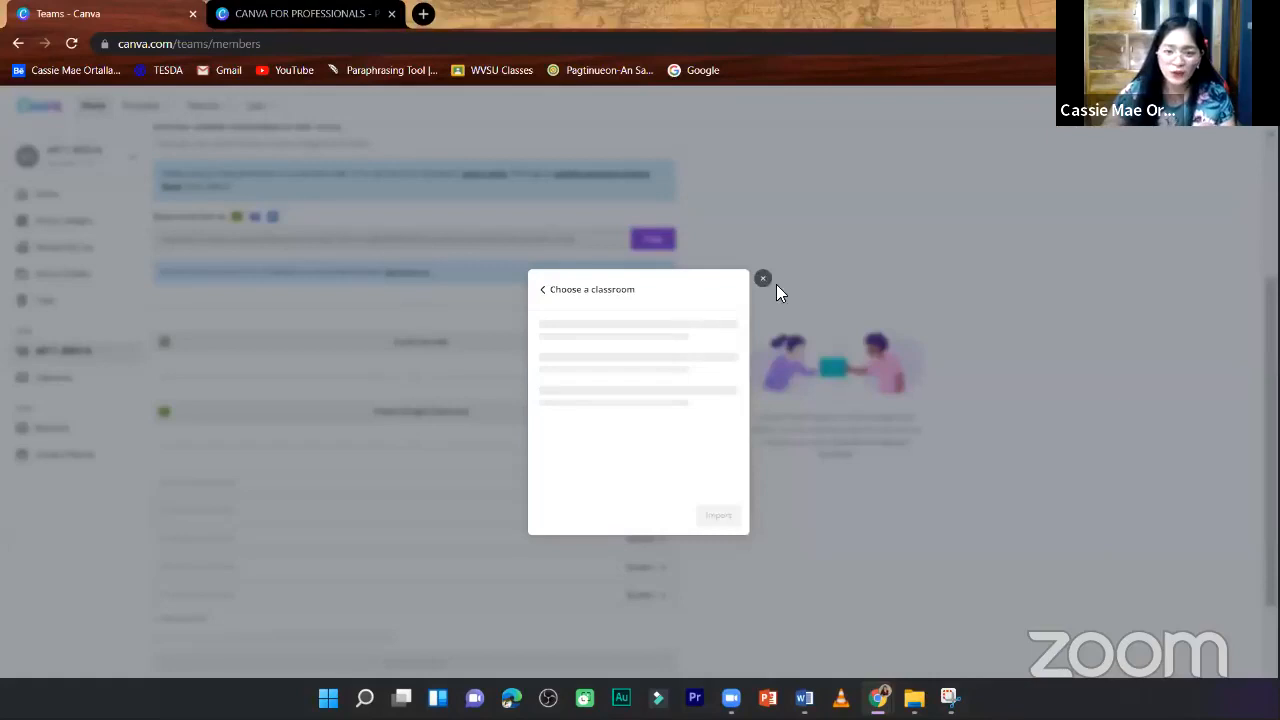
{"action": "left_click", "coordinate": [467, 408]}
- Reopen the Google Classroom import, reposition its sign-in window and look through the available Google accounts
{"action": "left_click", "coordinate": [467, 412]}
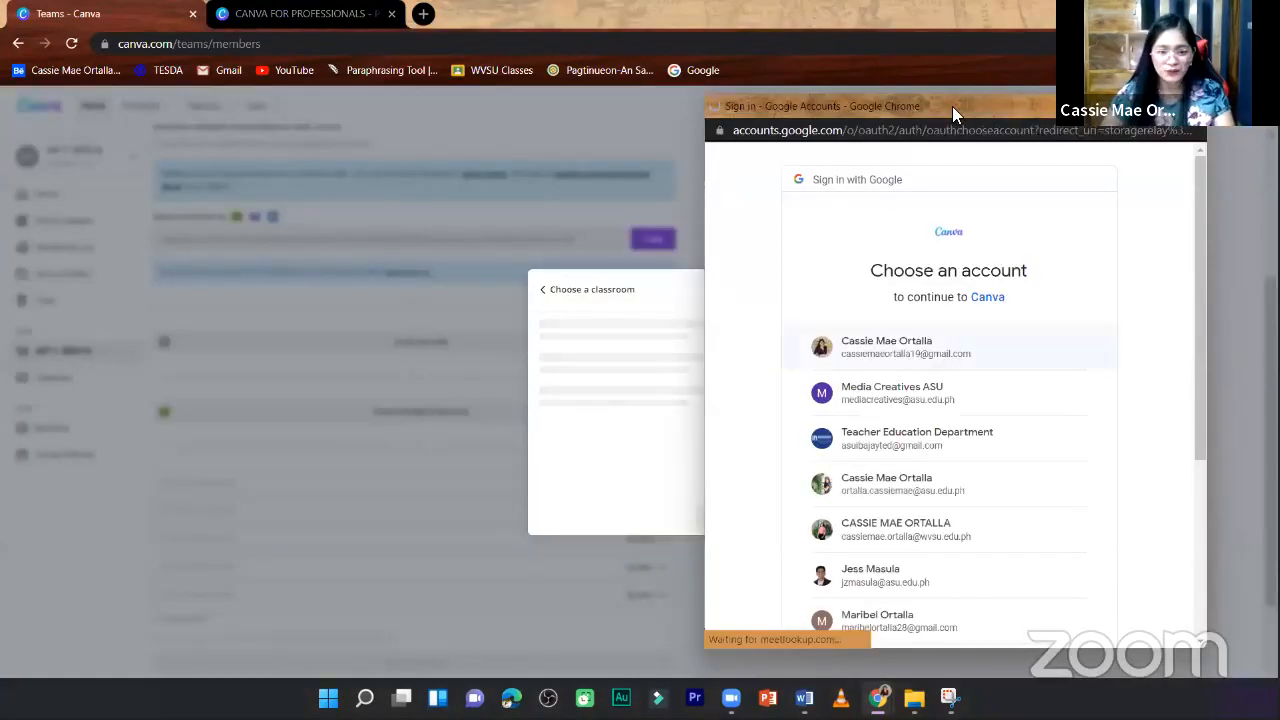
{"action": "left_click_drag", "start_coordinate": [952, 106], "coordinate": [948, 86]}
{"action": "scroll", "coordinate": [937, 452], "scroll_direction": "down", "scroll_amount": 2}
{"action": "scroll", "coordinate": [937, 452], "scroll_direction": "up", "scroll_amount": 2}
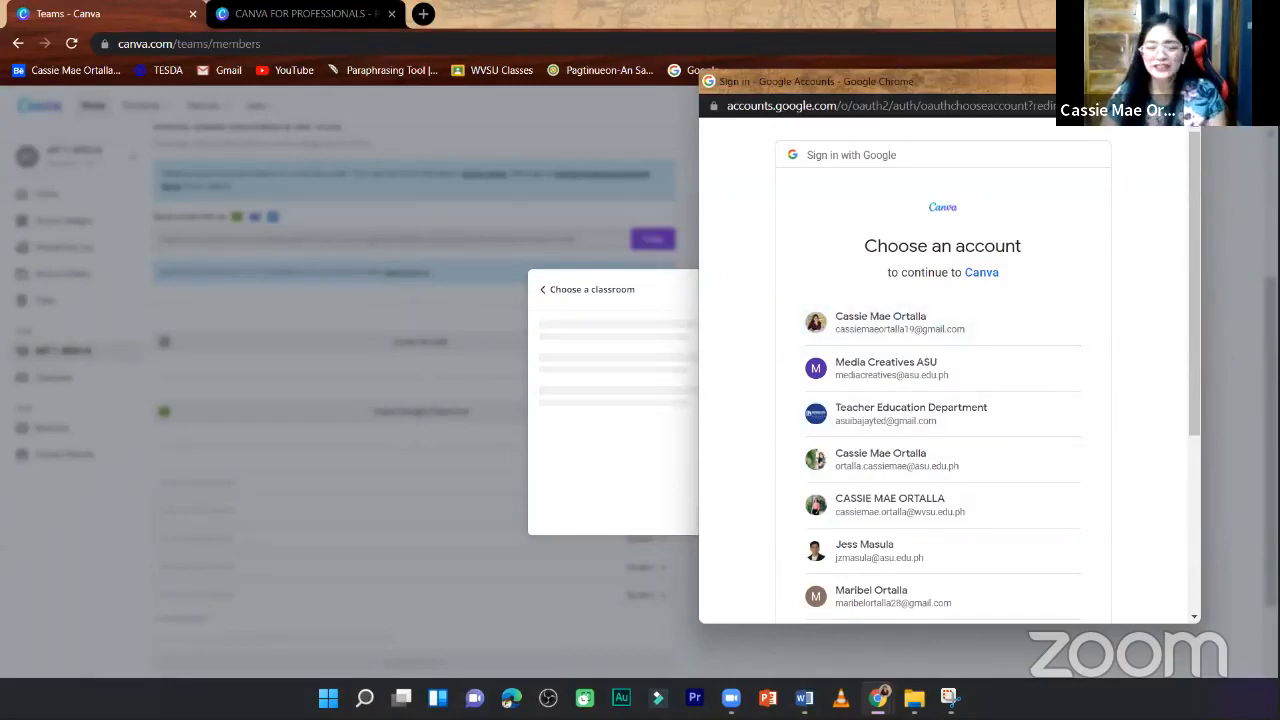
- Close the Google sign-in window and the classroom import without choosing an account, and review the remaining ways to invite class members
{"action": "left_click", "coordinate": [1186, 82]}
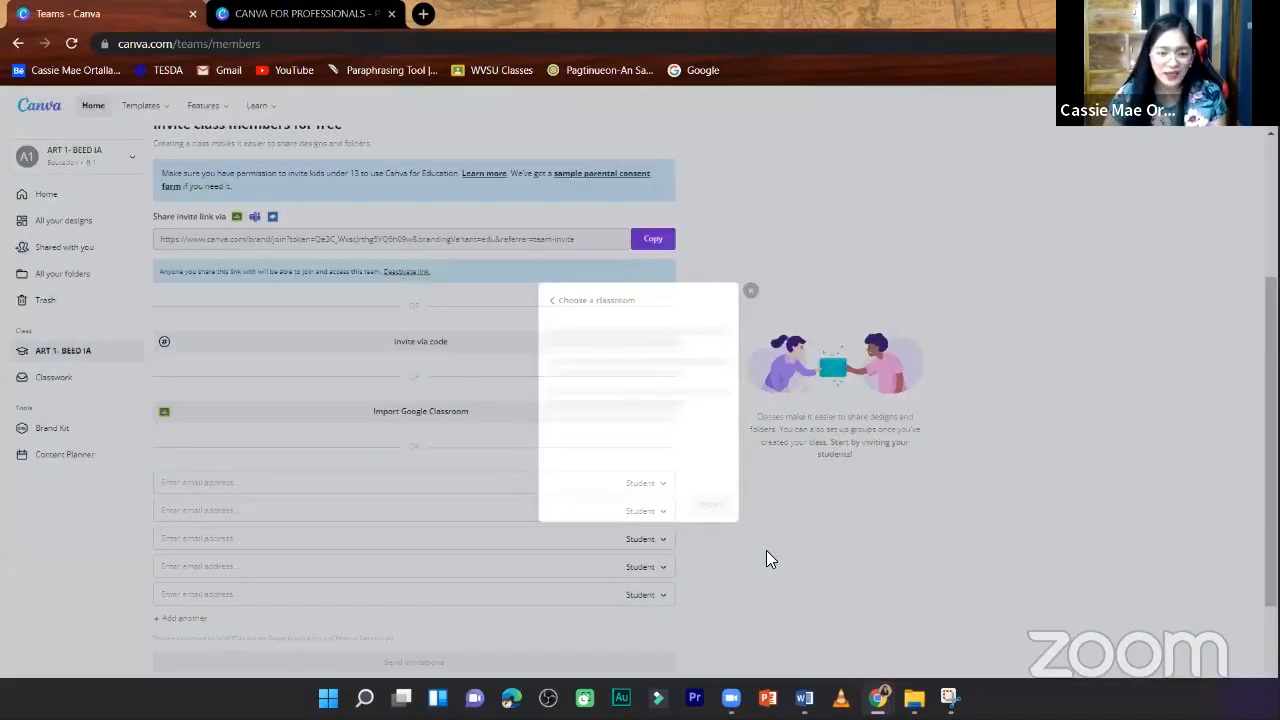
{"action": "left_click", "coordinate": [766, 558]}
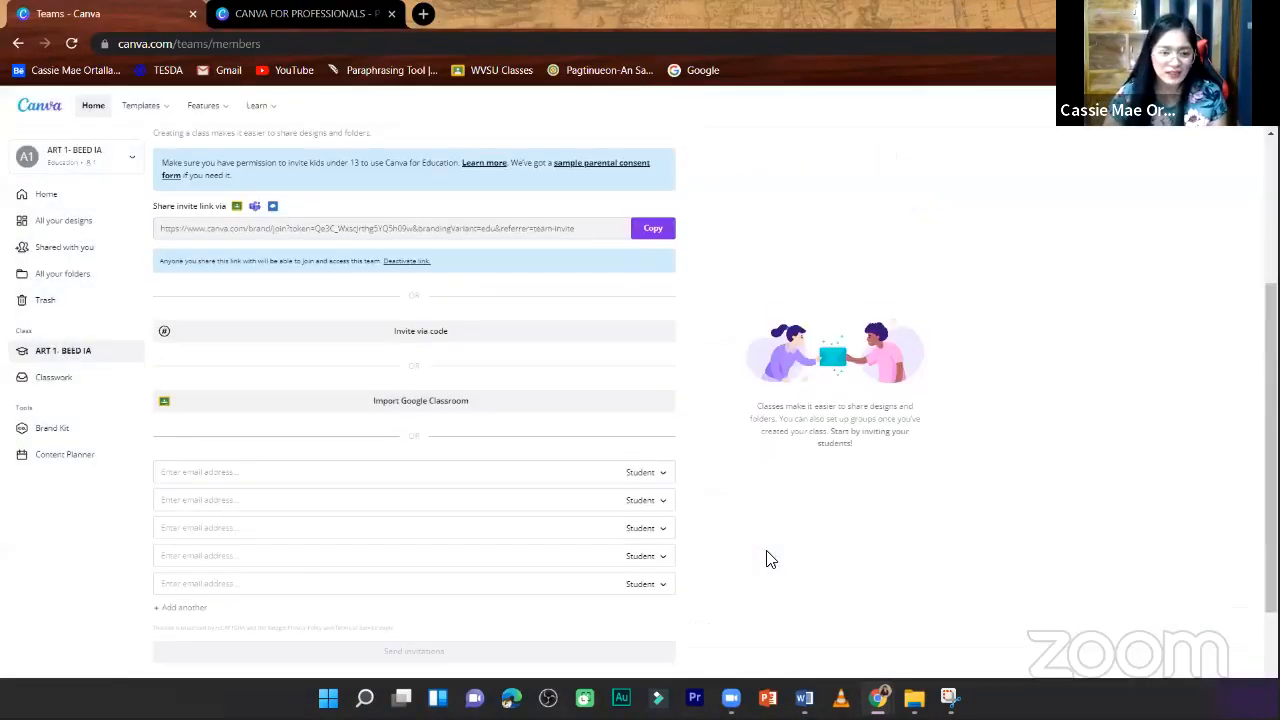
{"action": "scroll", "coordinate": [740, 540], "scroll_direction": "up", "scroll_amount": 2}
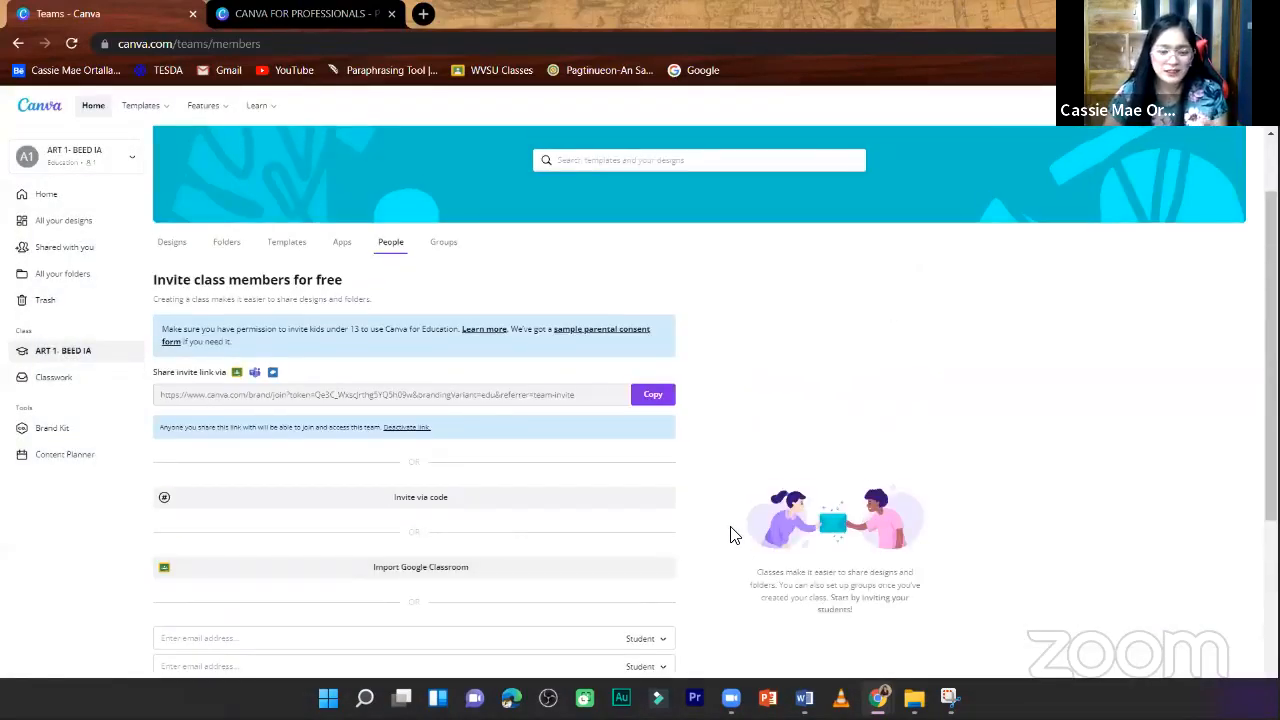
{"action": "scroll", "coordinate": [740, 525], "scroll_direction": "down", "scroll_amount": 1}
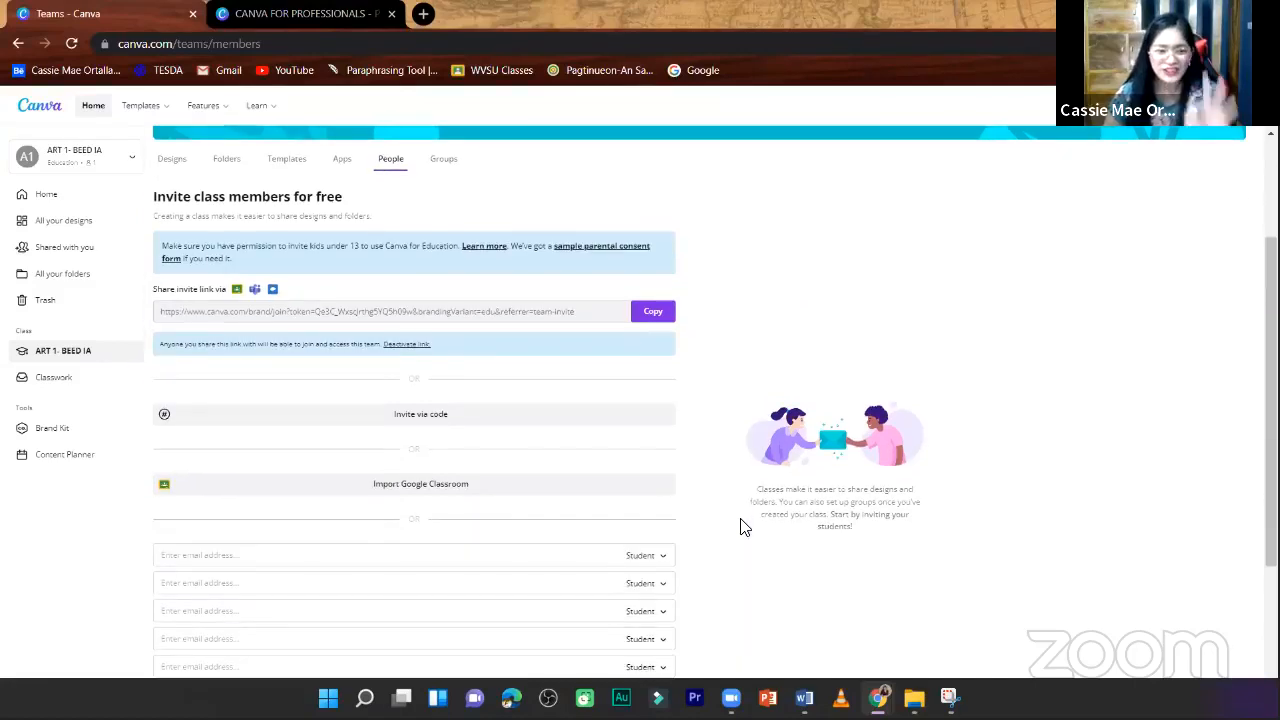
{"action": "scroll", "coordinate": [700, 557], "scroll_direction": "down", "scroll_amount": 3}
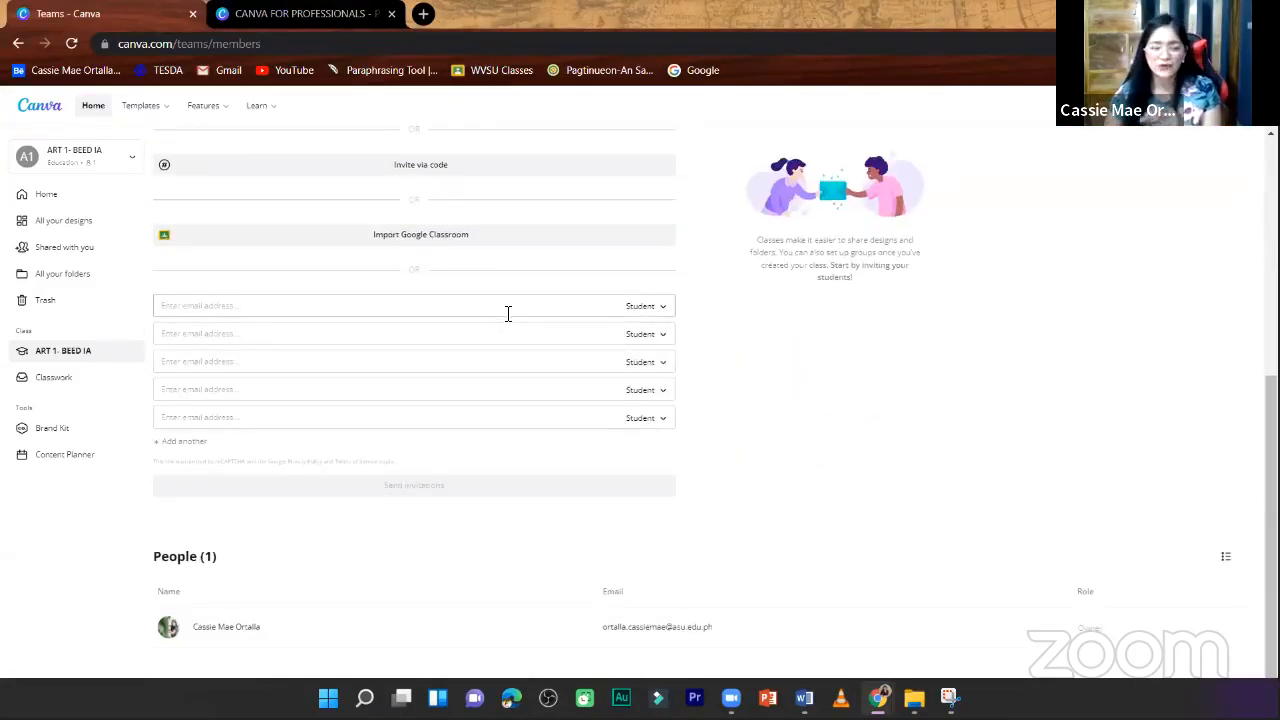
- Enter the invitee's email address in the first invitation row with the Student role and send the invitation
{"action": "left_click", "coordinate": [508, 310]}
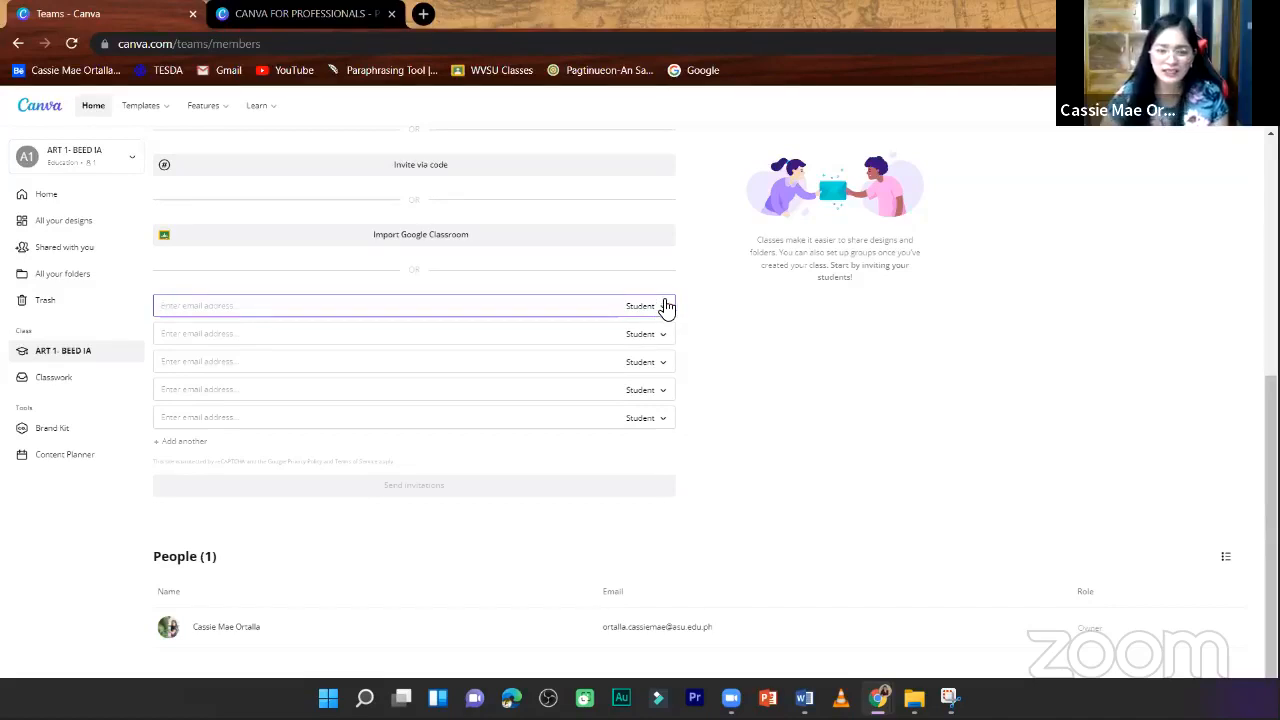
{"action": "left_click", "coordinate": [663, 305]}
{"action": "left_click", "coordinate": [534, 303]}
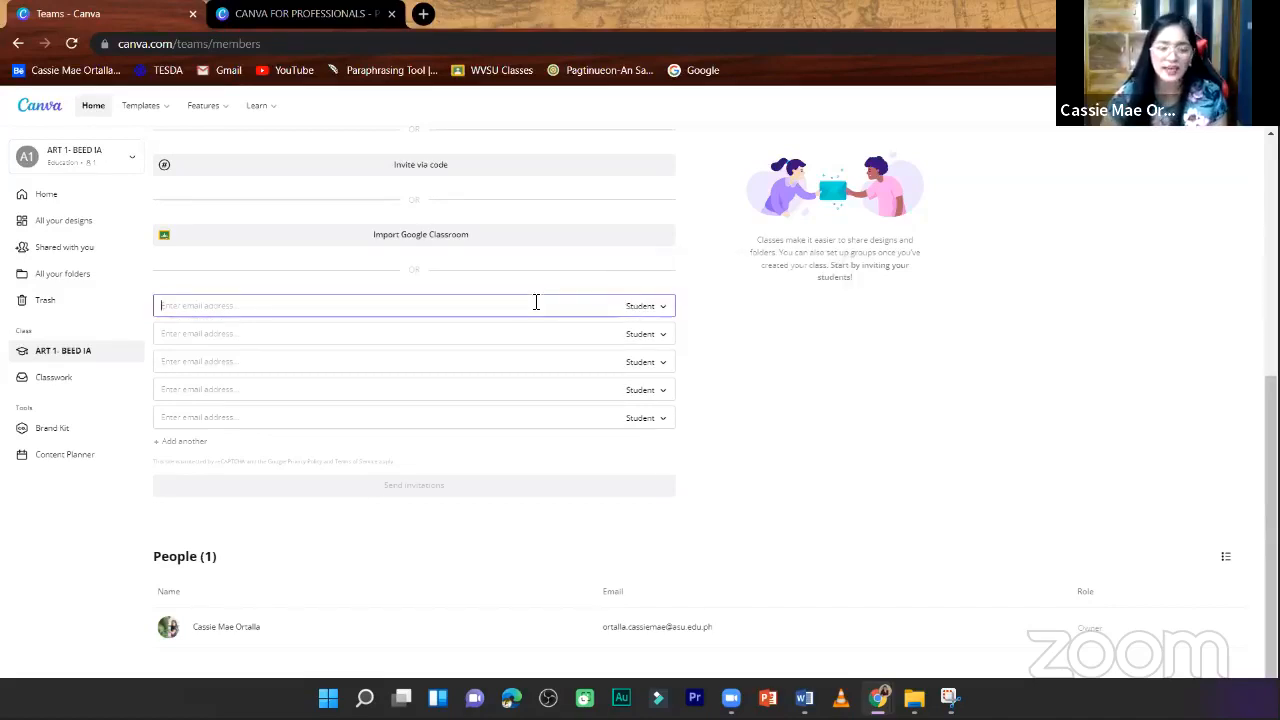
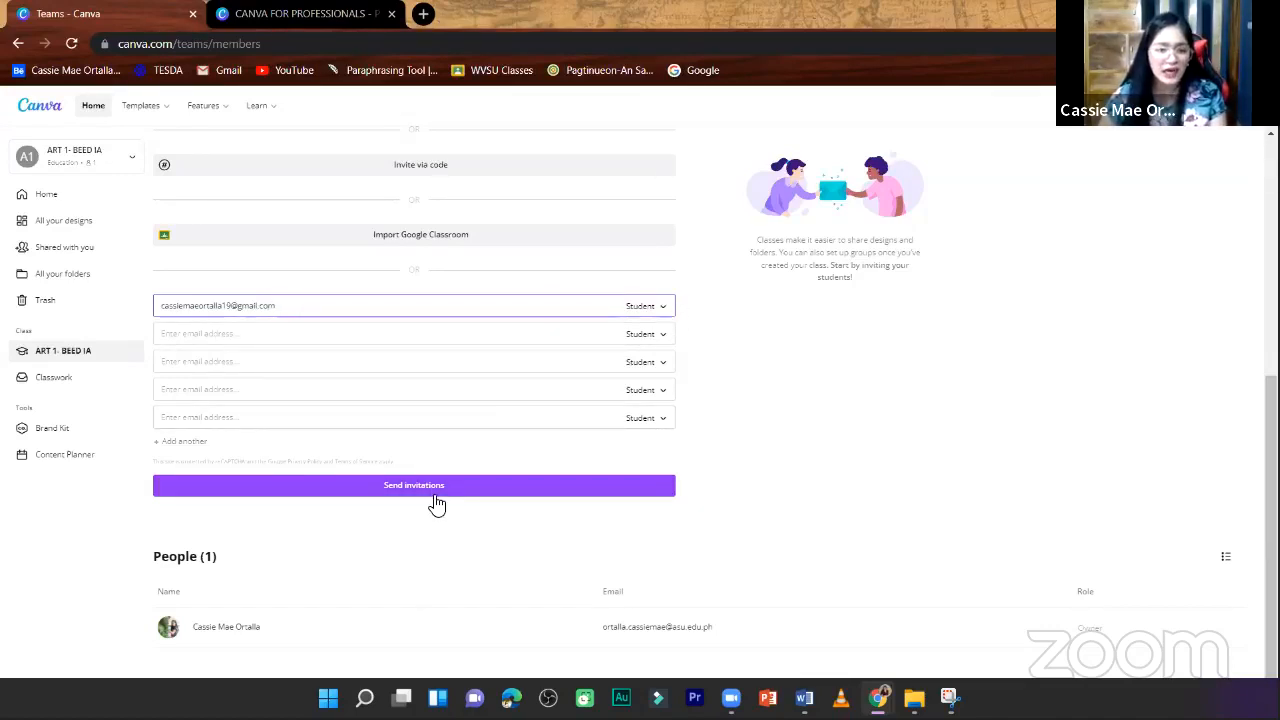
{"action": "left_click", "coordinate": [435, 496]}
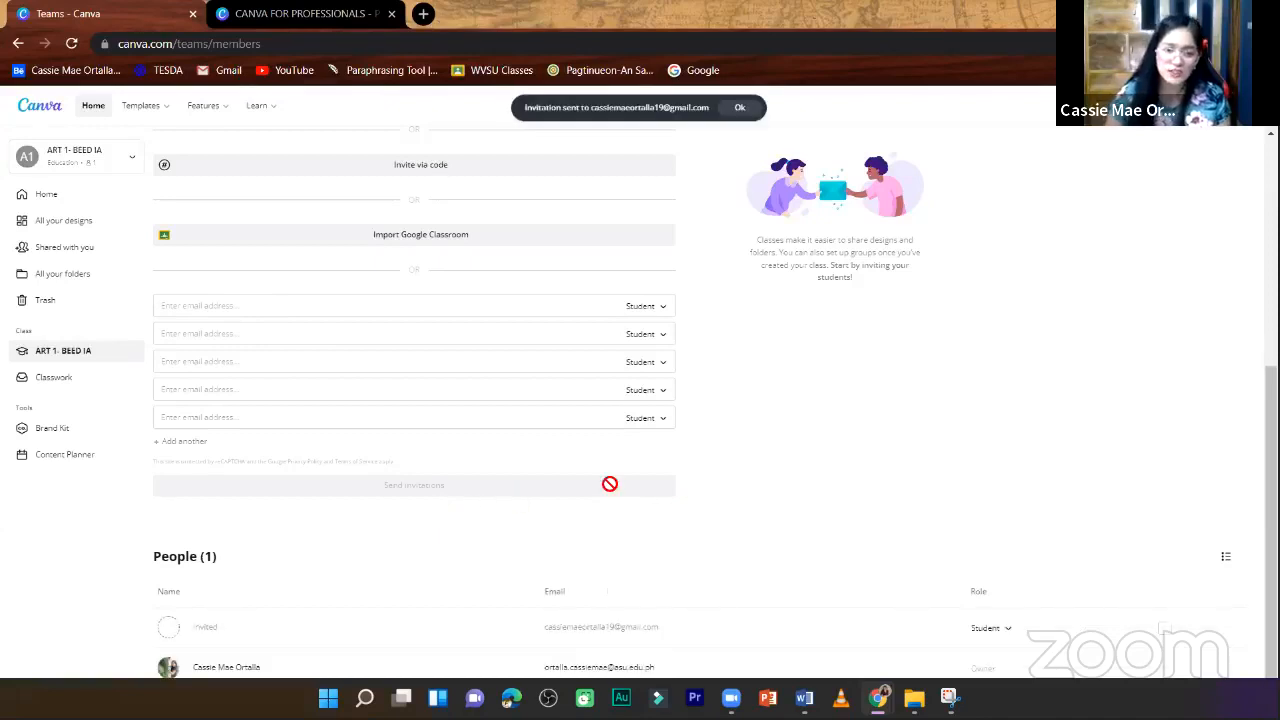
- Switch to the CANVA FOR PROFESSIONALS presentation and advance to the "Top templates to get you started" slide
{"action": "scroll", "coordinate": [620, 483], "scroll_direction": "up", "scroll_amount": 3}
{"action": "scroll", "coordinate": [620, 483], "scroll_direction": "up", "scroll_amount": 2}
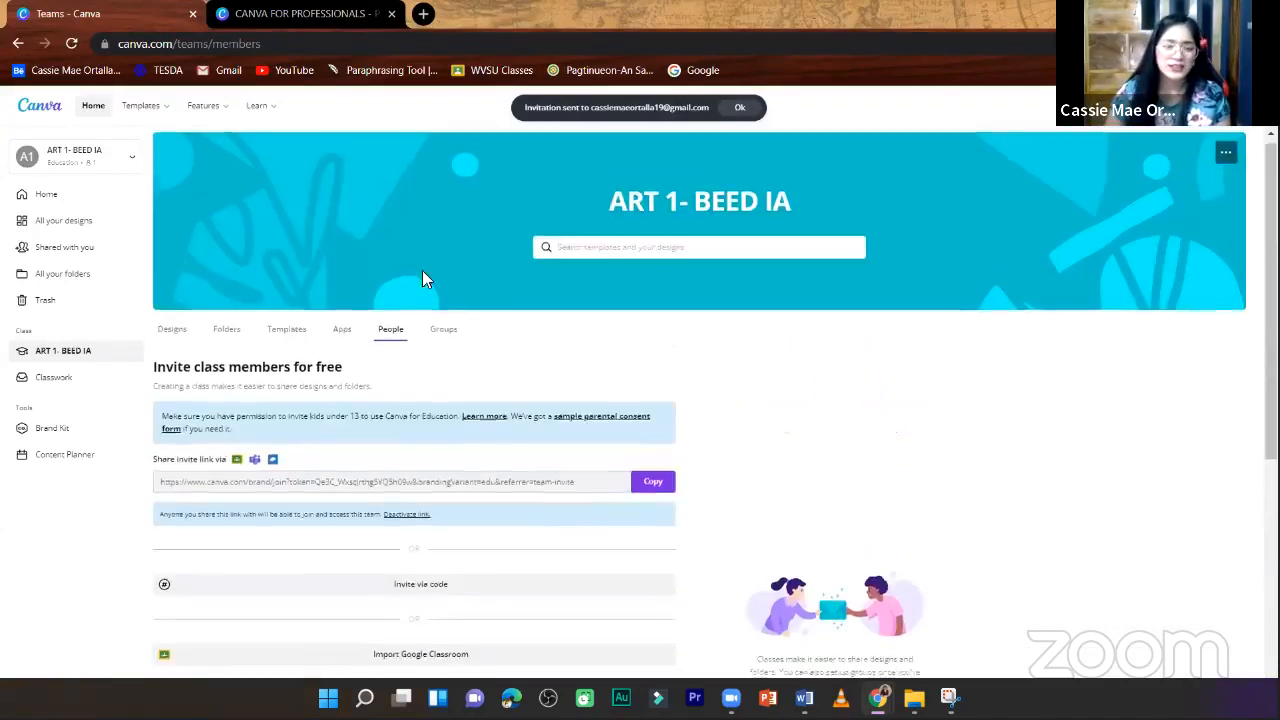
{"action": "key", "text": "ctrl+Tab"}
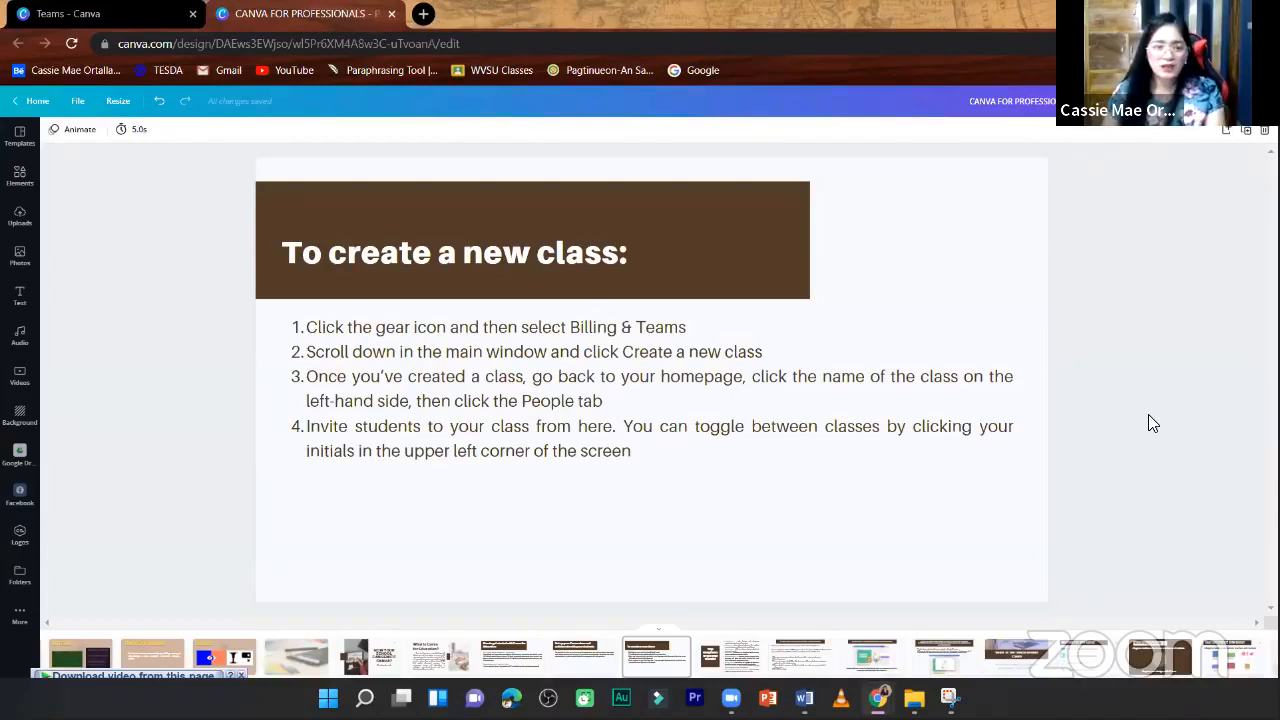
{"action": "key", "text": "Right"}
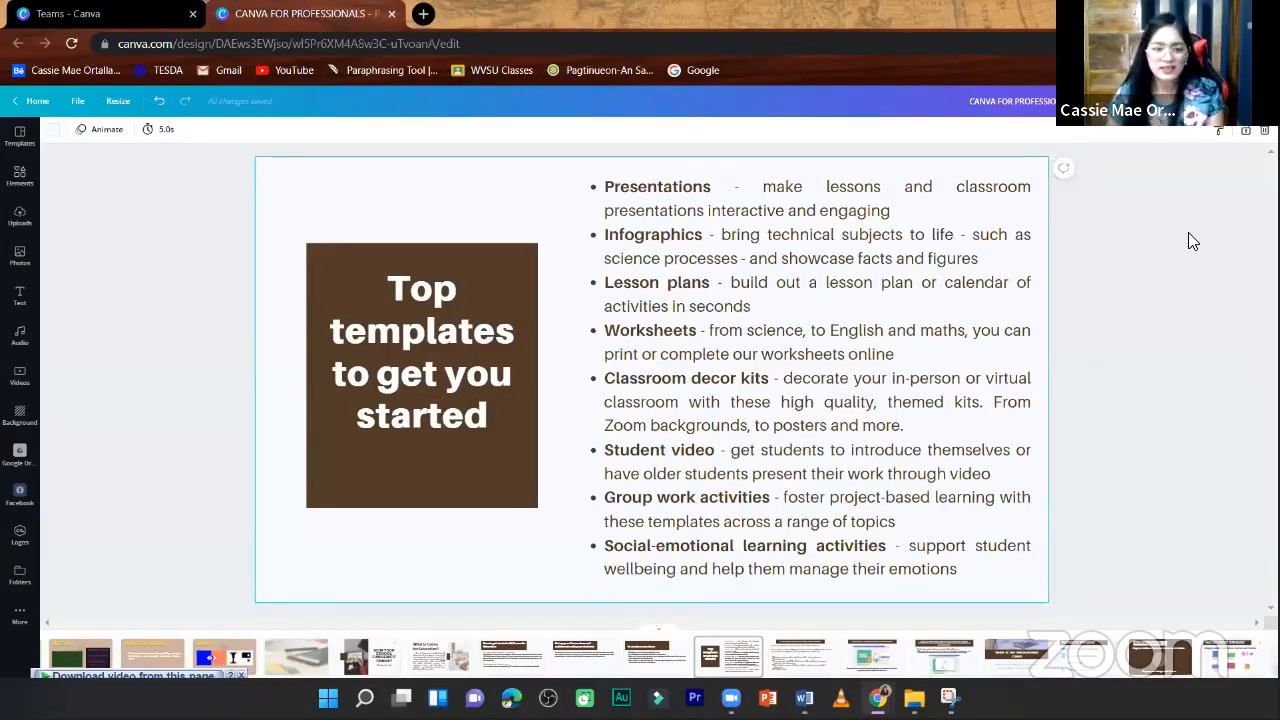
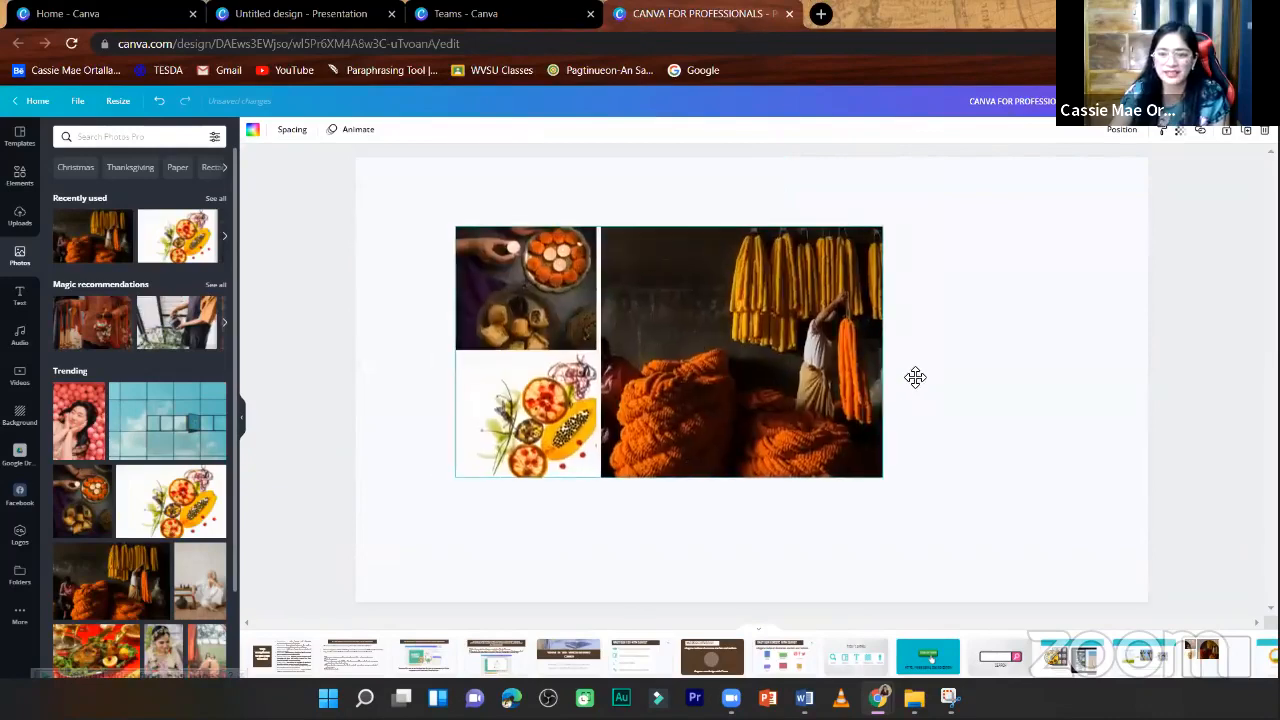
- Try black as the background of the photo grid page, and settle on the blue document color
{"action": "left_click", "coordinate": [416, 200]}
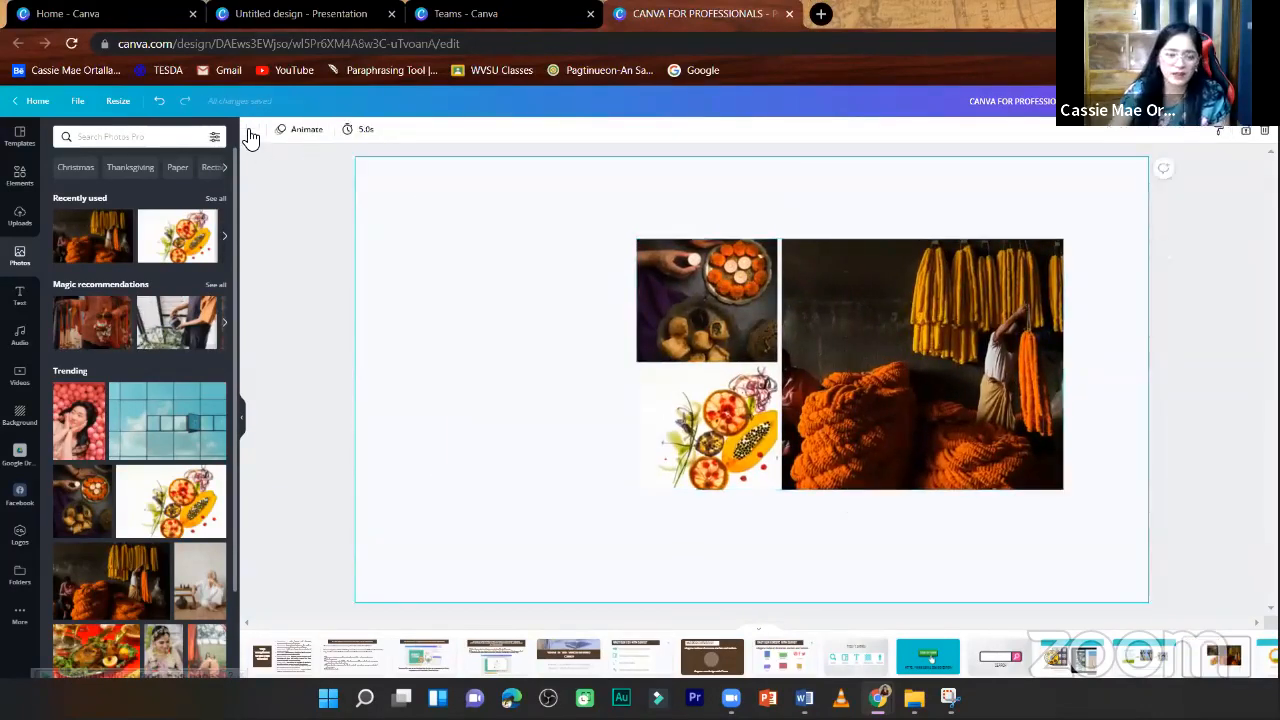
{"action": "left_click", "coordinate": [251, 132]}
{"action": "left_click", "coordinate": [96, 188]}
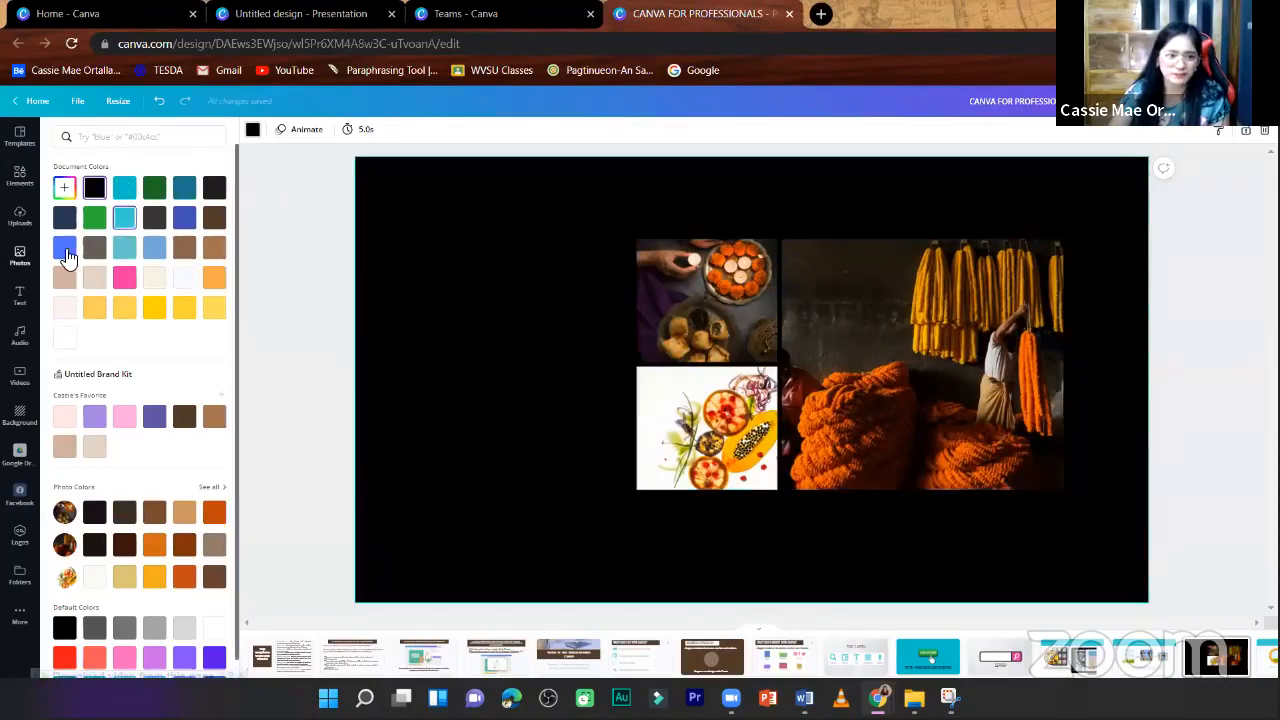
{"action": "left_click", "coordinate": [64, 249]}
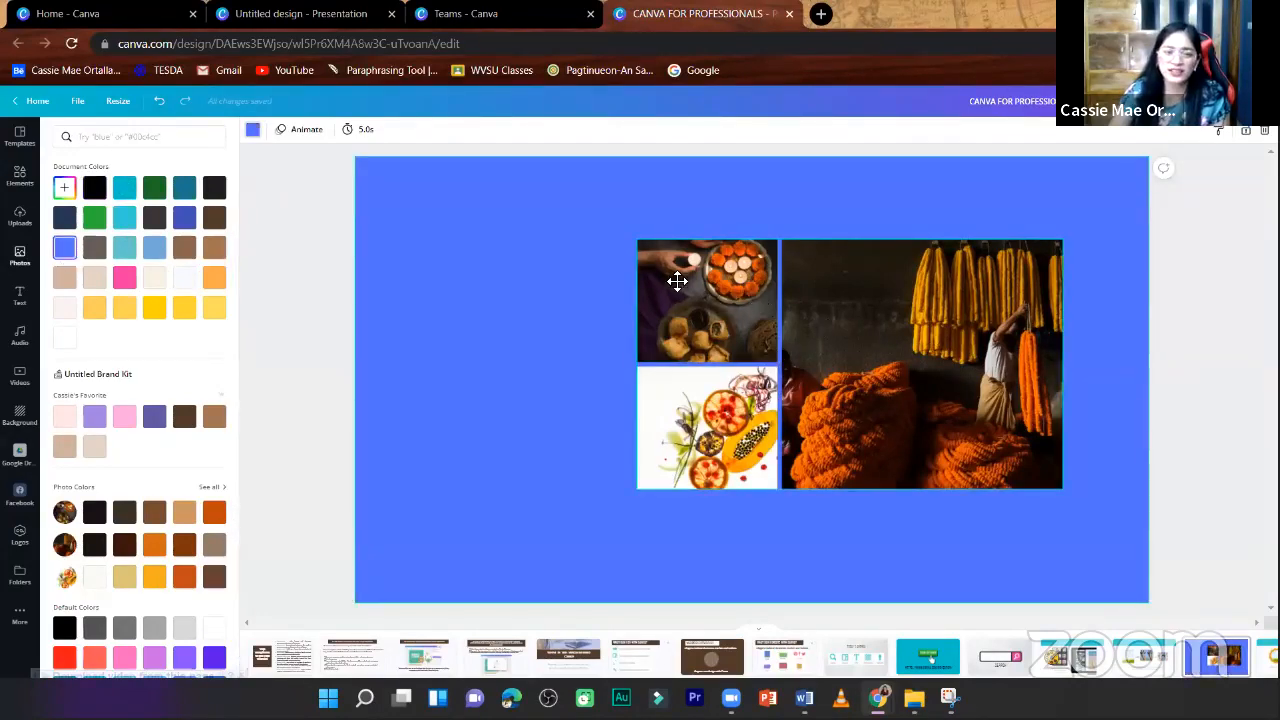
- Shrink the photo grid toward the page's upper right and add a five-cell grid layout that fills the page
{"action": "left_click_drag", "start_coordinate": [677, 281], "coordinate": [600, 268]}
{"action": "left_click_drag", "start_coordinate": [845, 445], "coordinate": [1121, 675]}
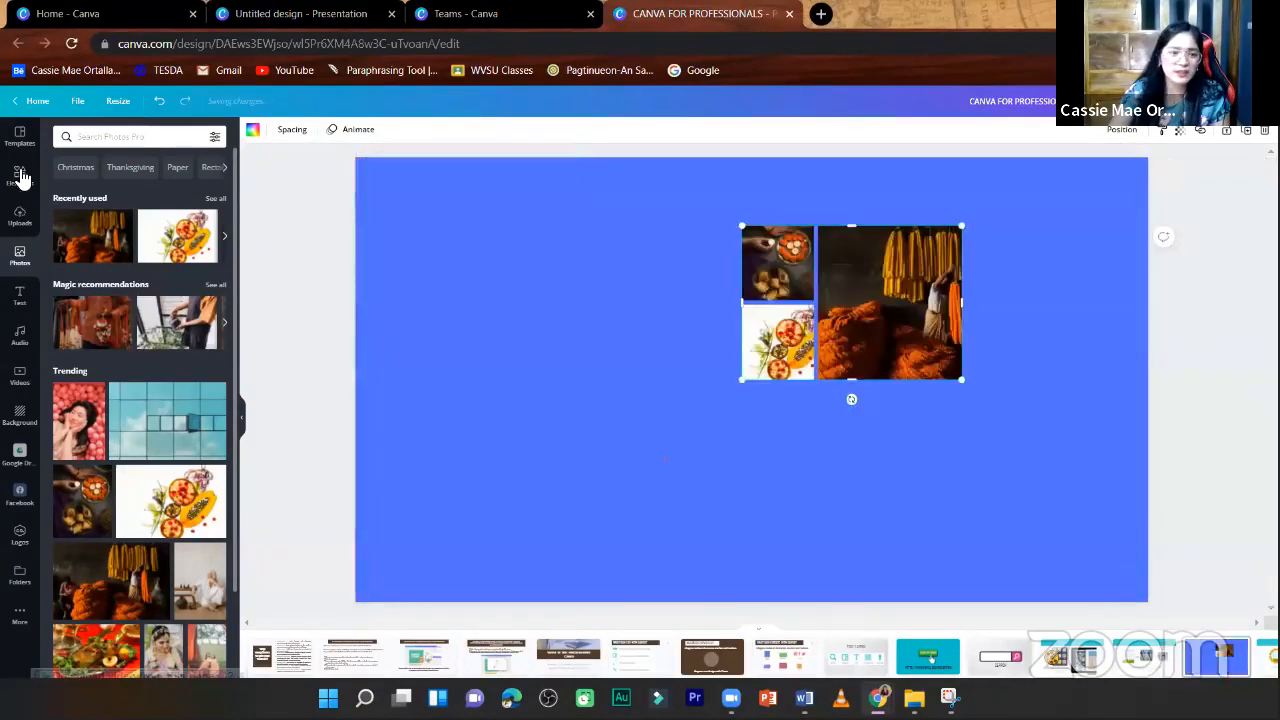
{"action": "left_click", "coordinate": [21, 175]}
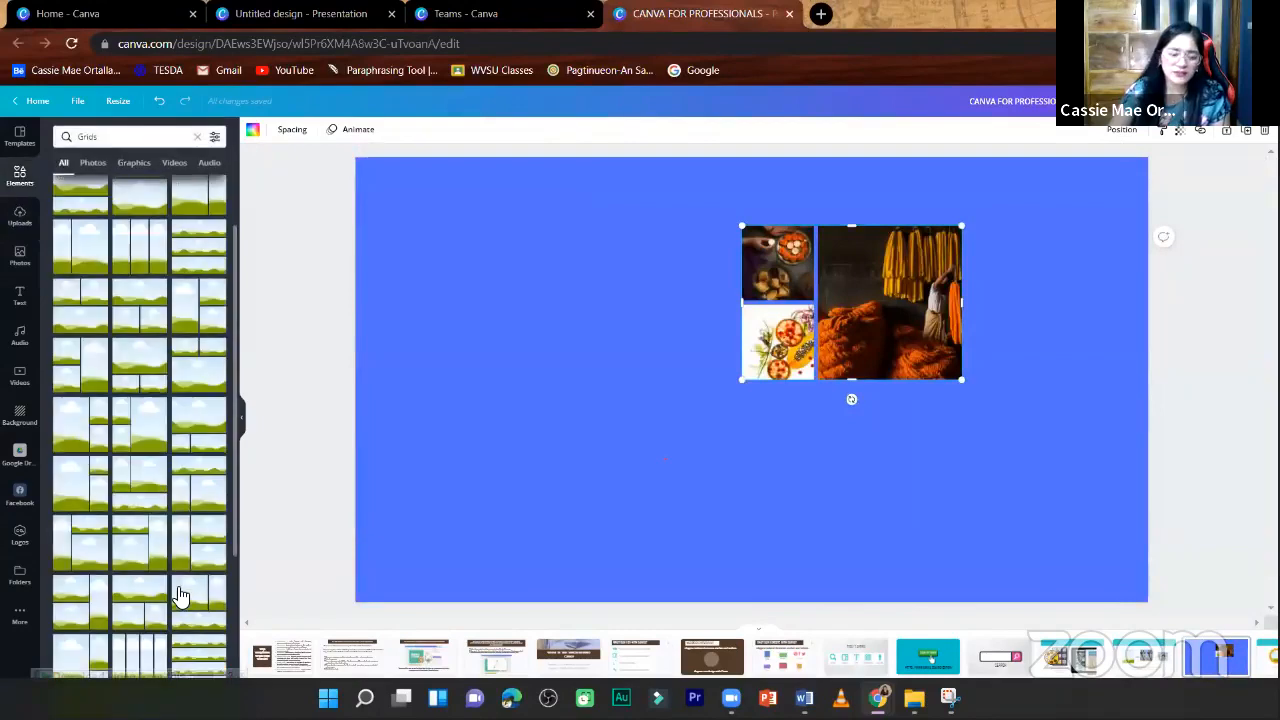
{"action": "scroll", "coordinate": [178, 594], "scroll_direction": "down", "scroll_amount": 5}
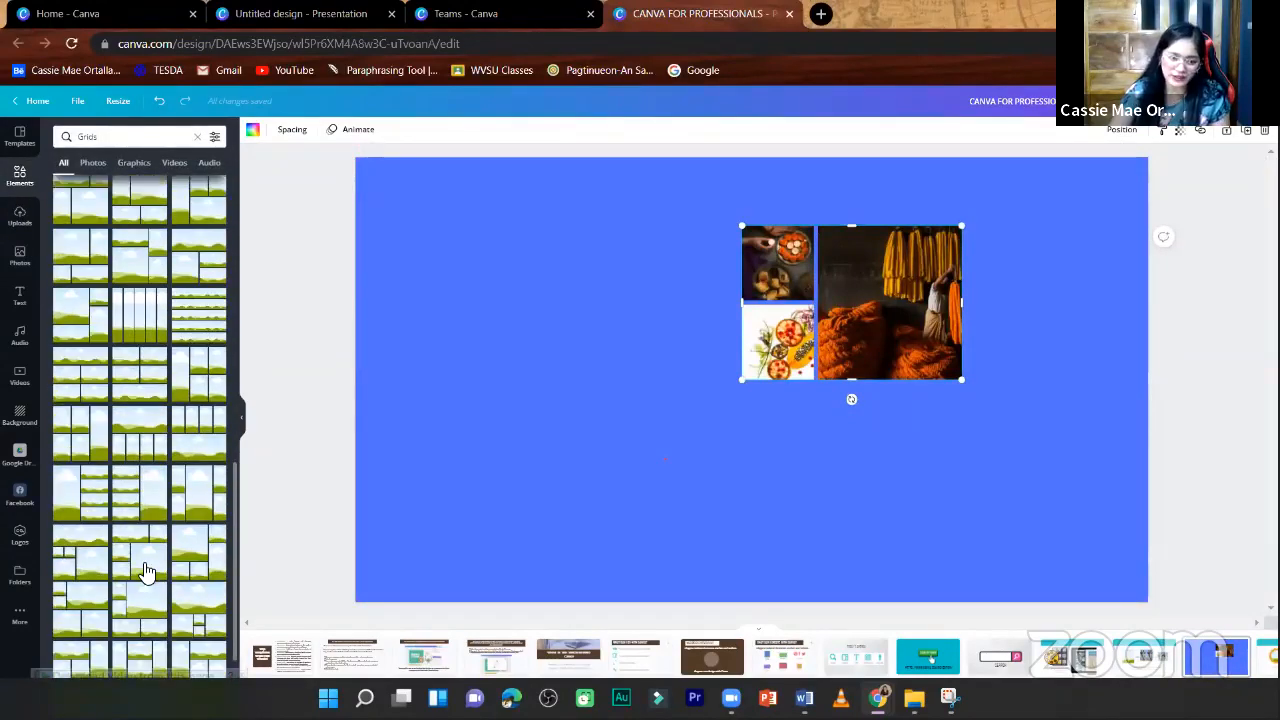
{"action": "left_click", "coordinate": [211, 569]}
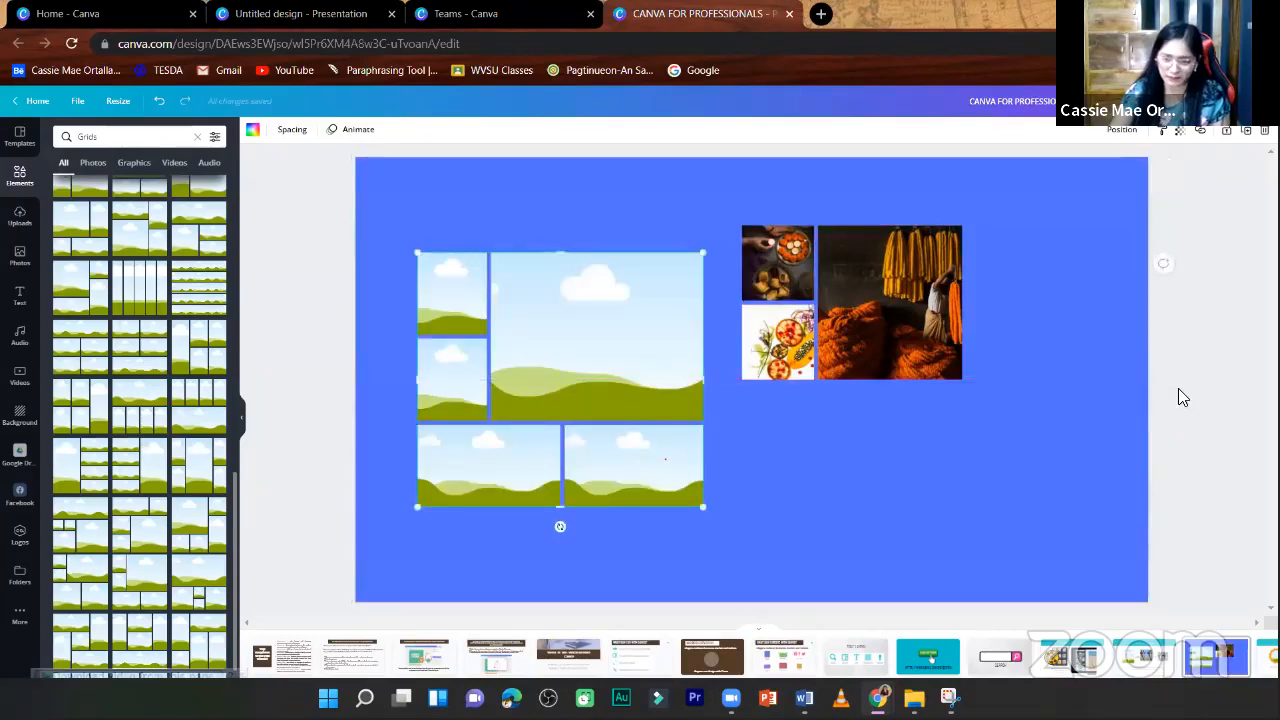
{"action": "left_click", "coordinate": [1170, 386]}
- Go to the "Frames" slide and show the full collection of frame elements
{"action": "scroll", "coordinate": [1170, 386], "scroll_direction": "down", "scroll_amount": 1}
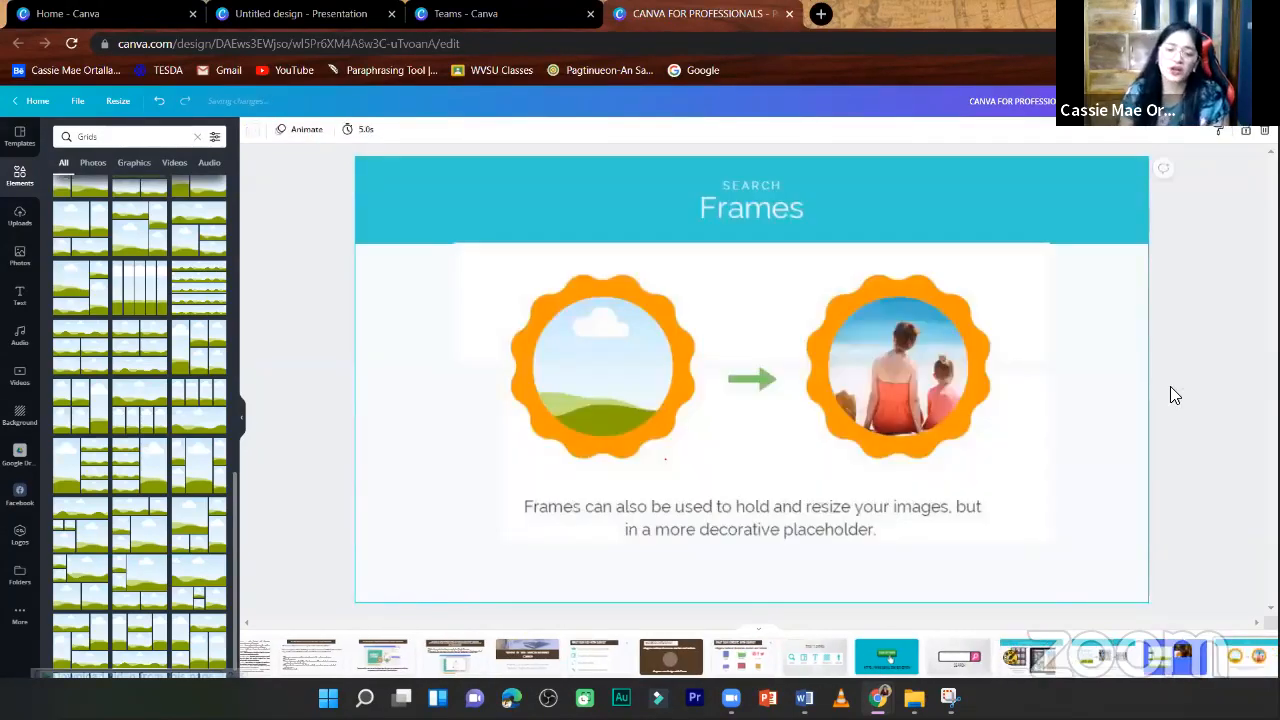
{"action": "left_click", "coordinate": [19, 175]}
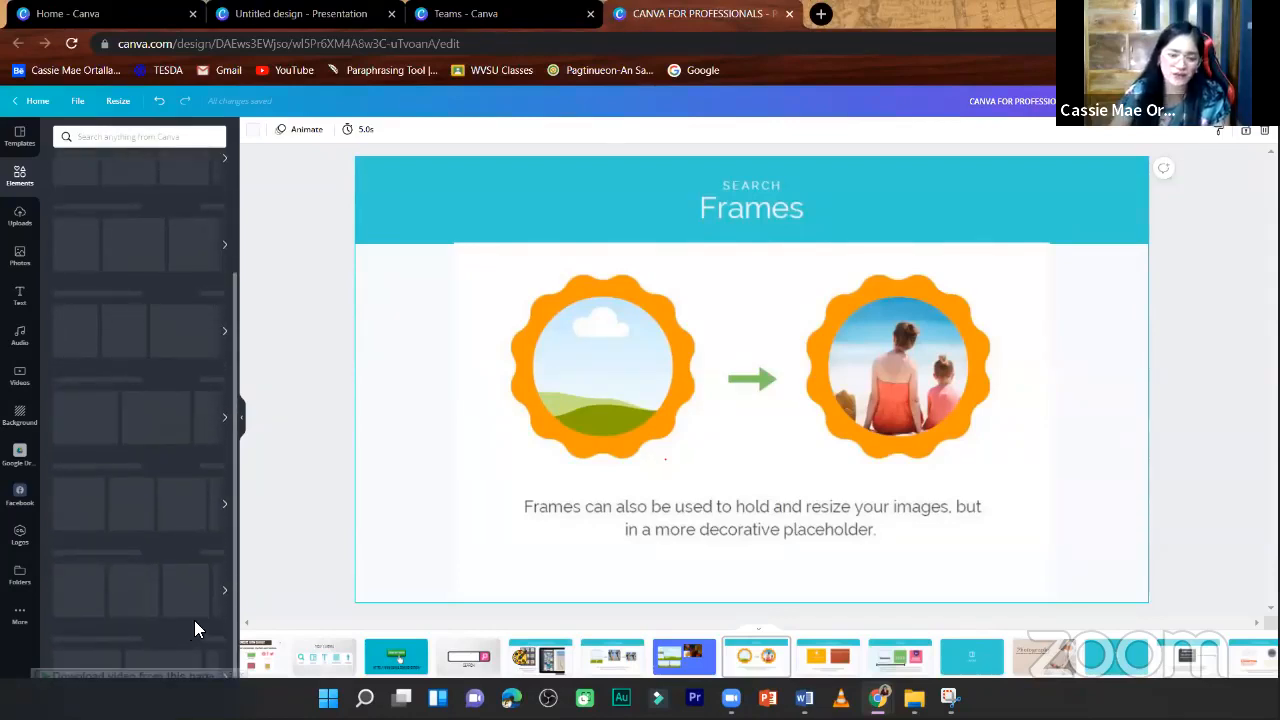
{"action": "scroll", "coordinate": [196, 629], "scroll_direction": "down", "scroll_amount": 1}
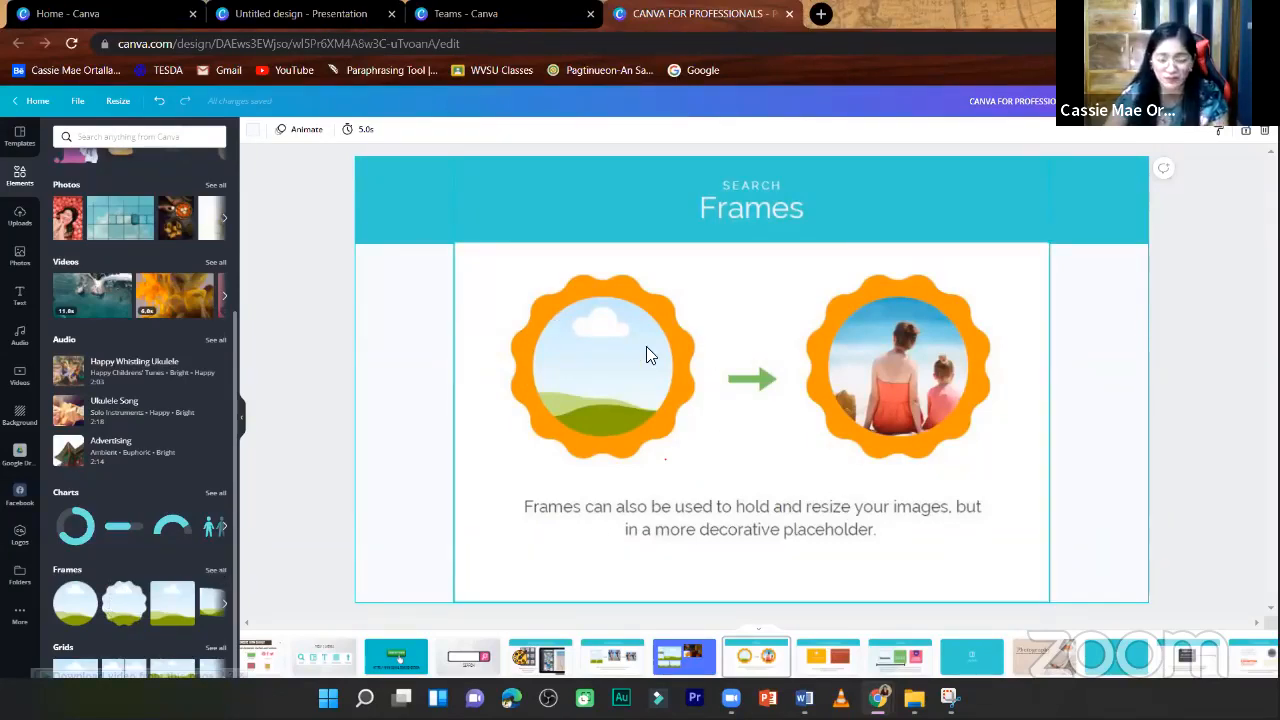
{"action": "left_click", "coordinate": [212, 570]}
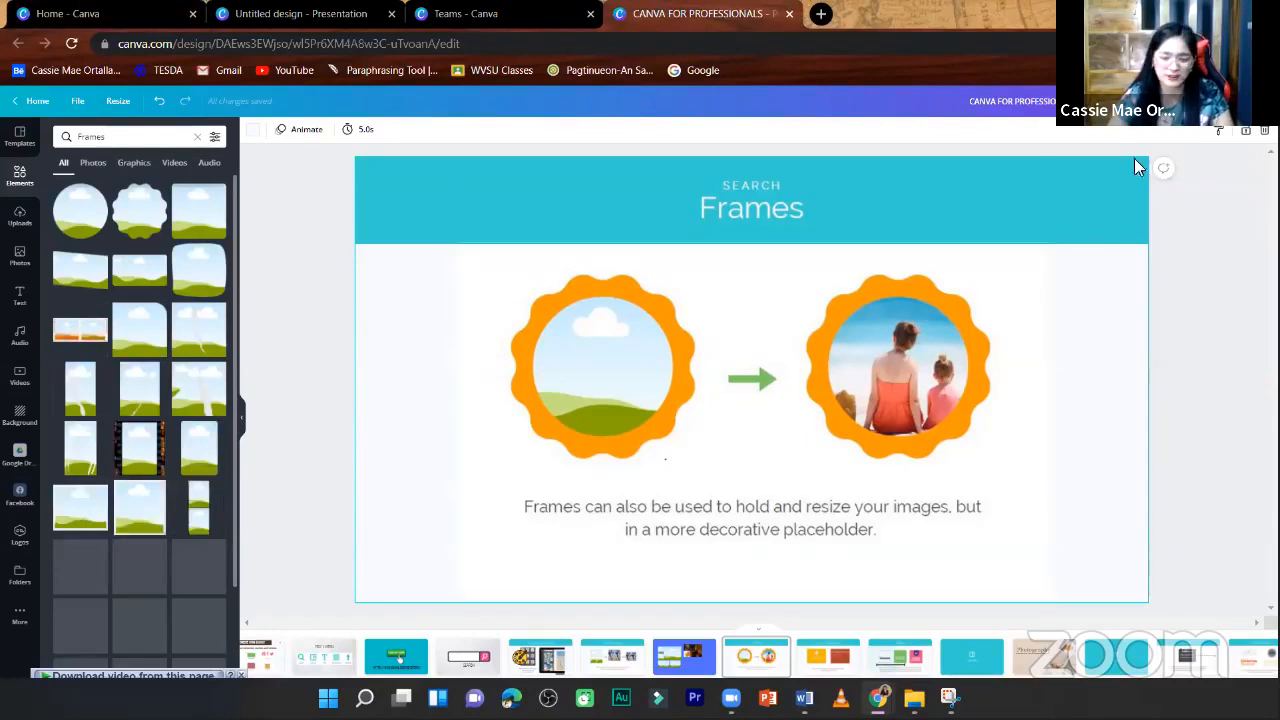
- Add a blank page after the "Frames" slide and insert the desktop monitor frame on it
{"action": "left_click", "coordinate": [1229, 132]}
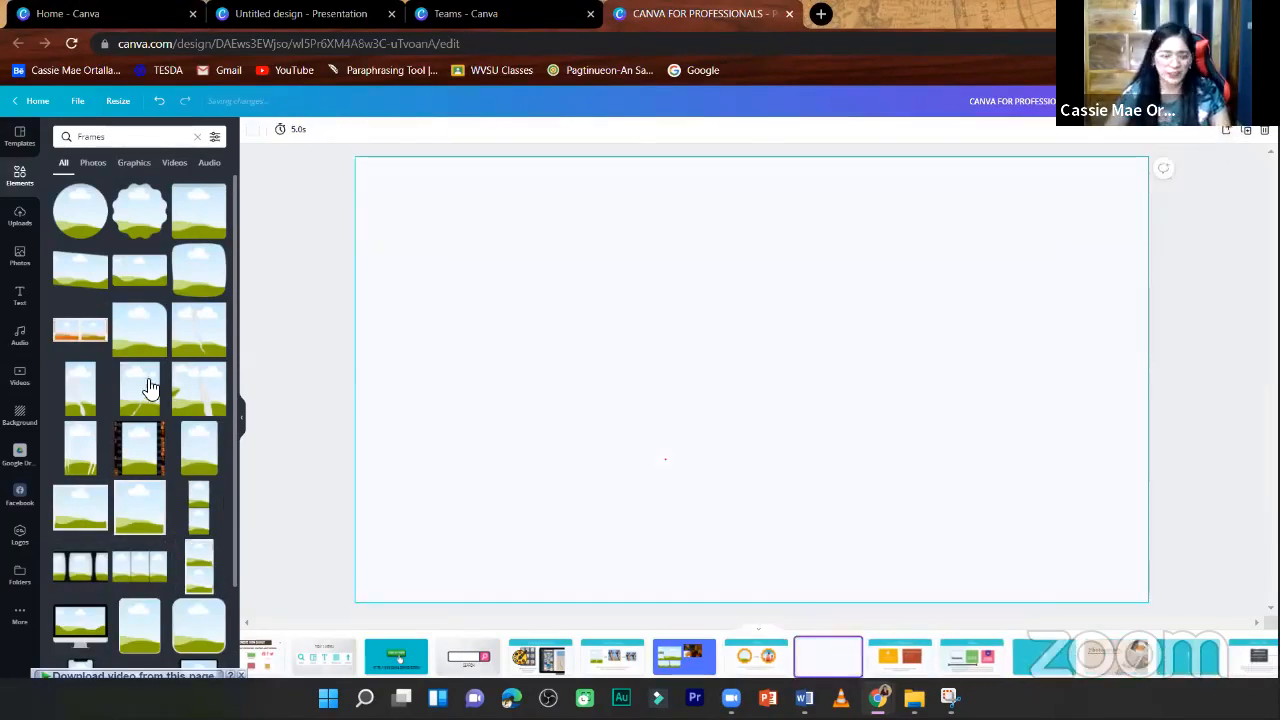
{"action": "scroll", "coordinate": [155, 600], "scroll_direction": "down", "scroll_amount": 4}
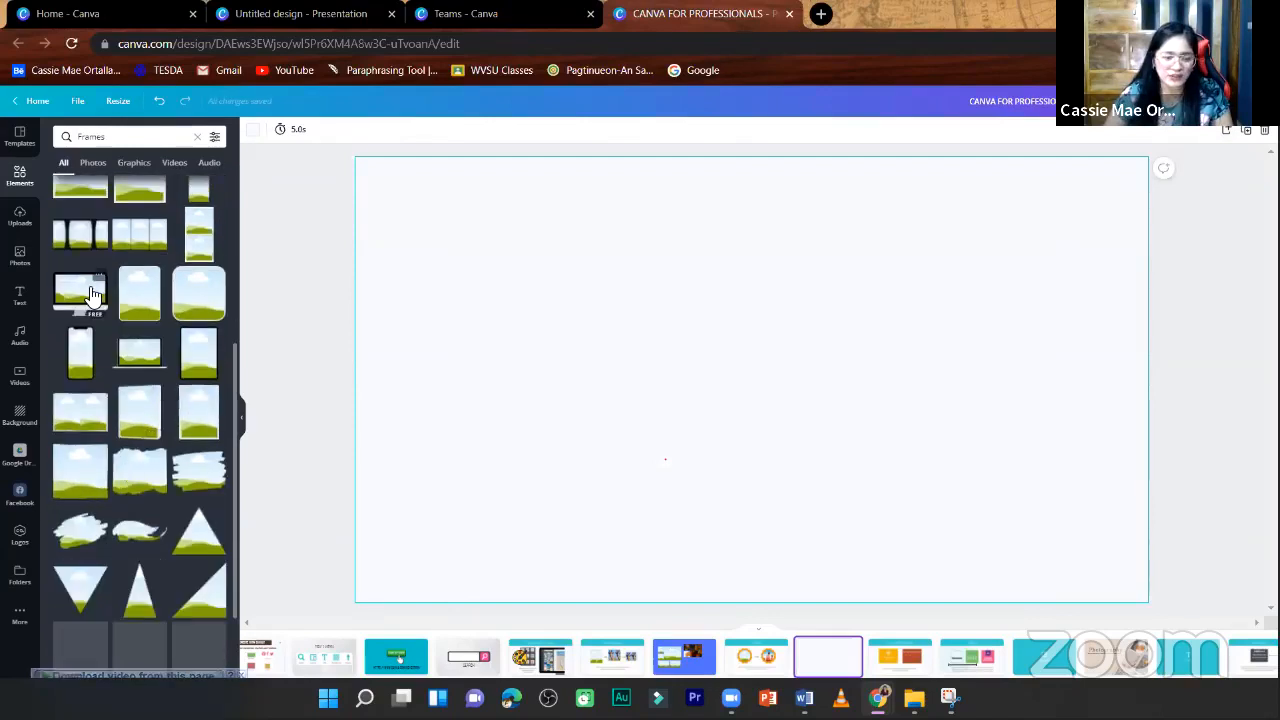
{"action": "left_click", "coordinate": [80, 293]}
{"action": "left_click", "coordinate": [437, 240]}
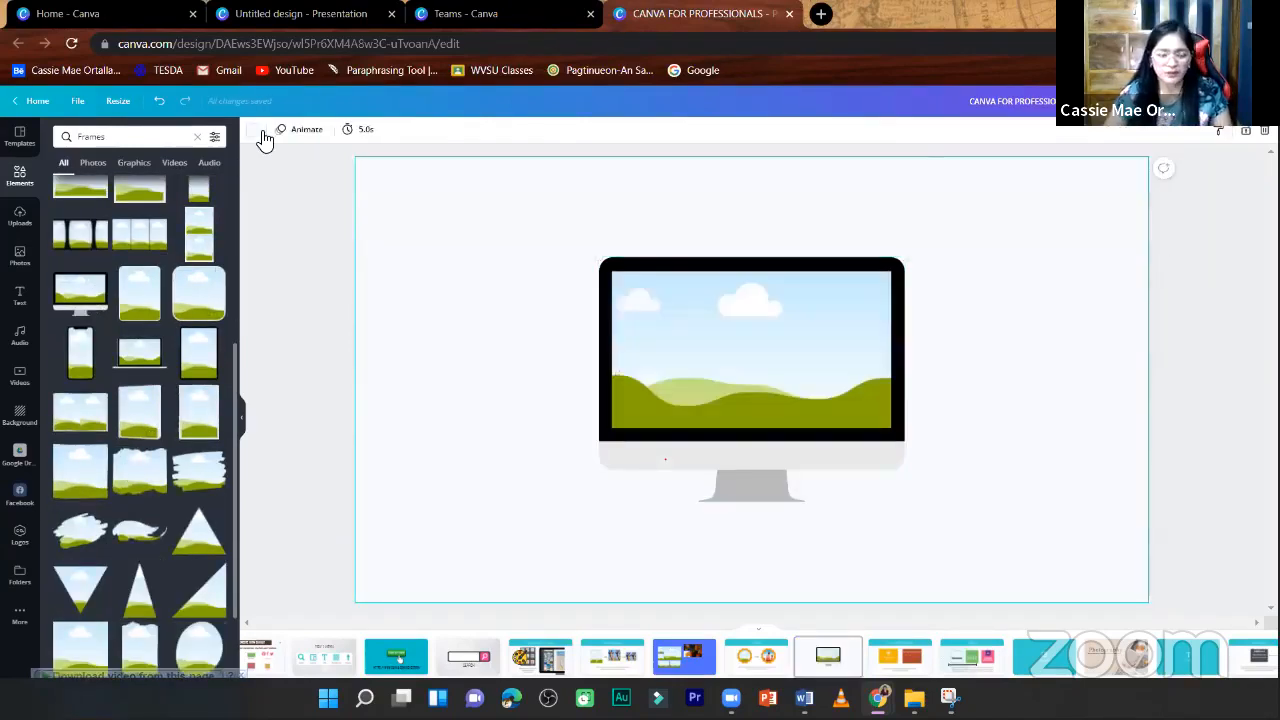
- Set the monitor frame page's background to the teal document color
{"action": "left_click", "coordinate": [255, 129]}
{"action": "left_click", "coordinate": [124, 187]}
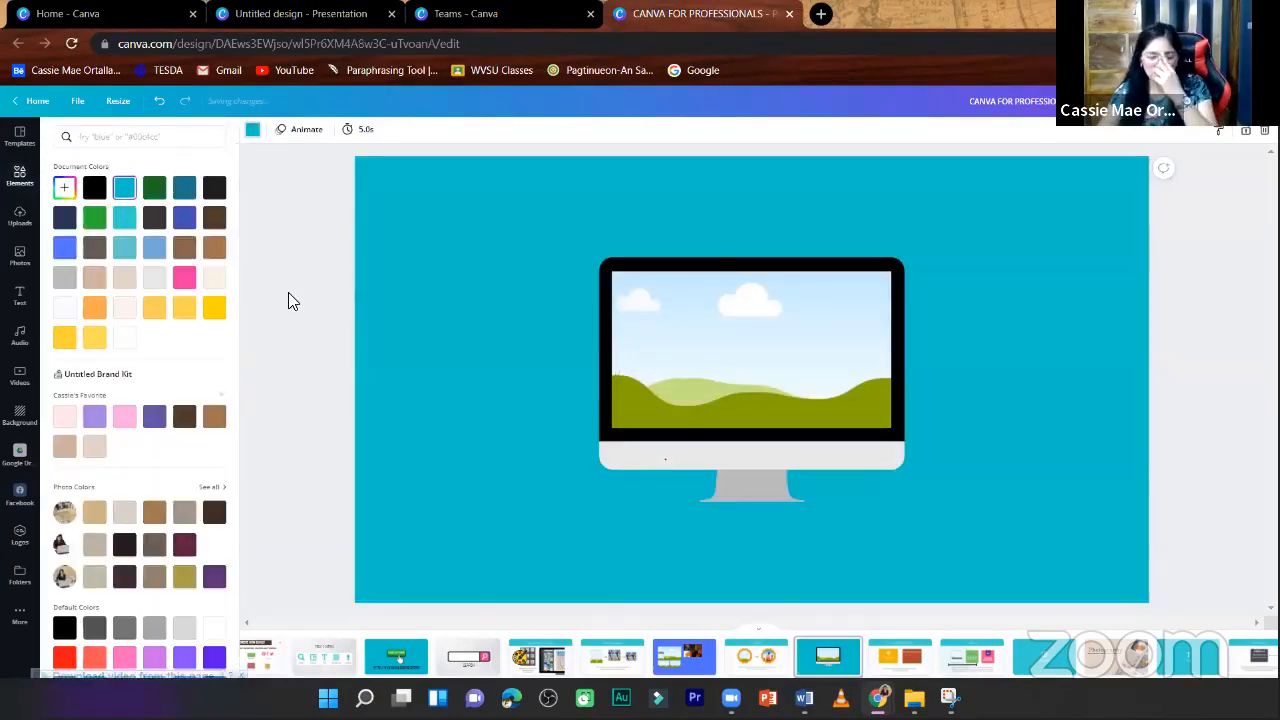
{"action": "left_click", "coordinate": [311, 286]}
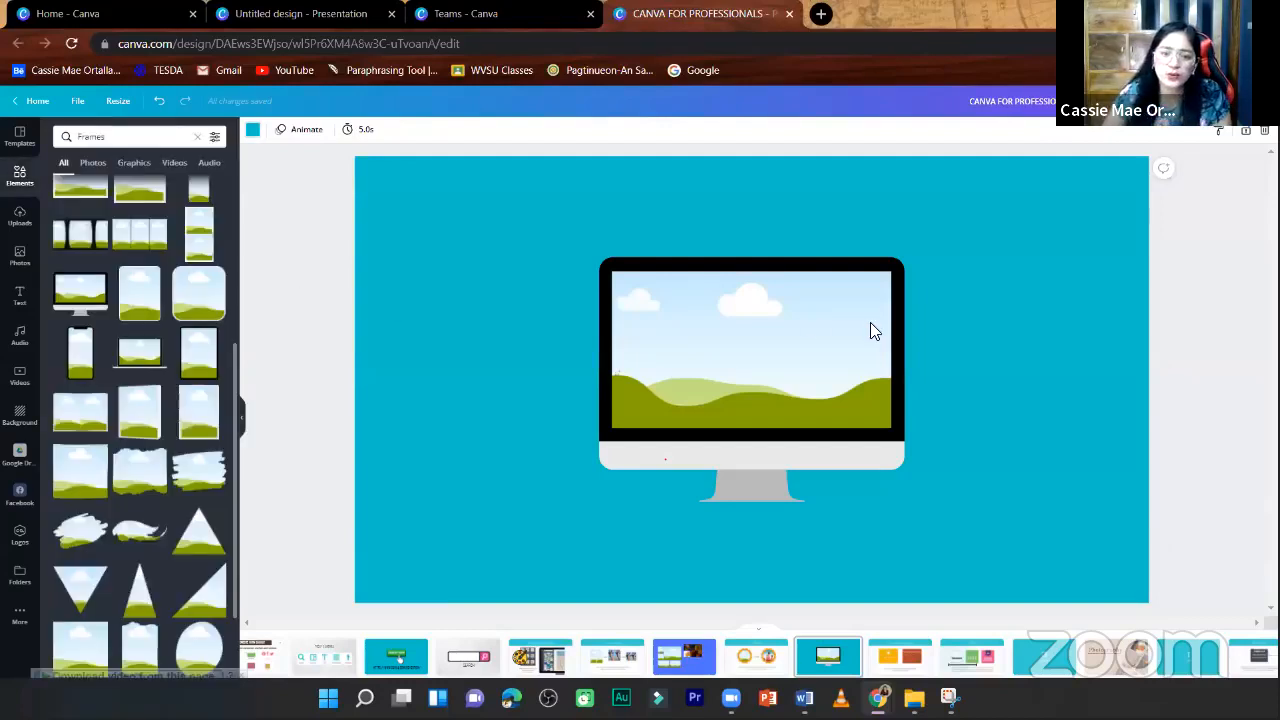
- Fill the monitor frame with the uploaded school building photo, and enlarge and reposition the photo inside the screen
{"action": "left_click", "coordinate": [20, 216]}
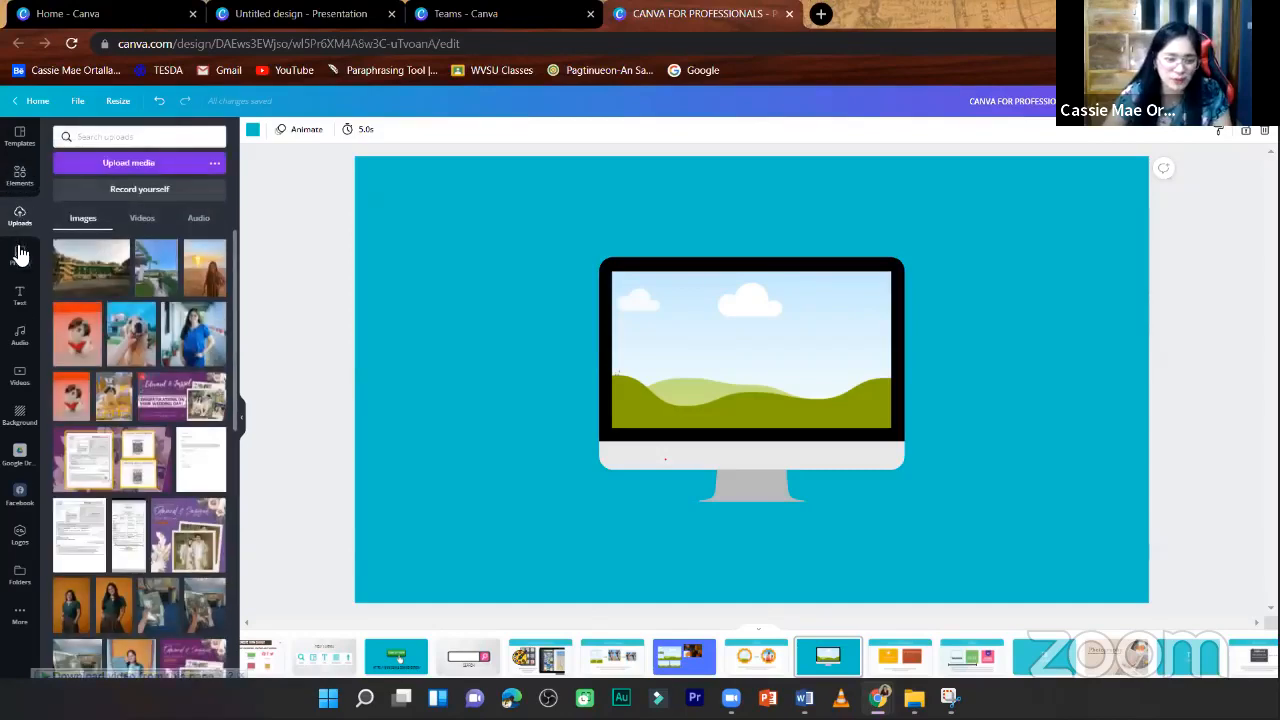
{"action": "left_click_drag", "start_coordinate": [110, 278], "coordinate": [734, 346]}
{"action": "double_click", "coordinate": [734, 346]}
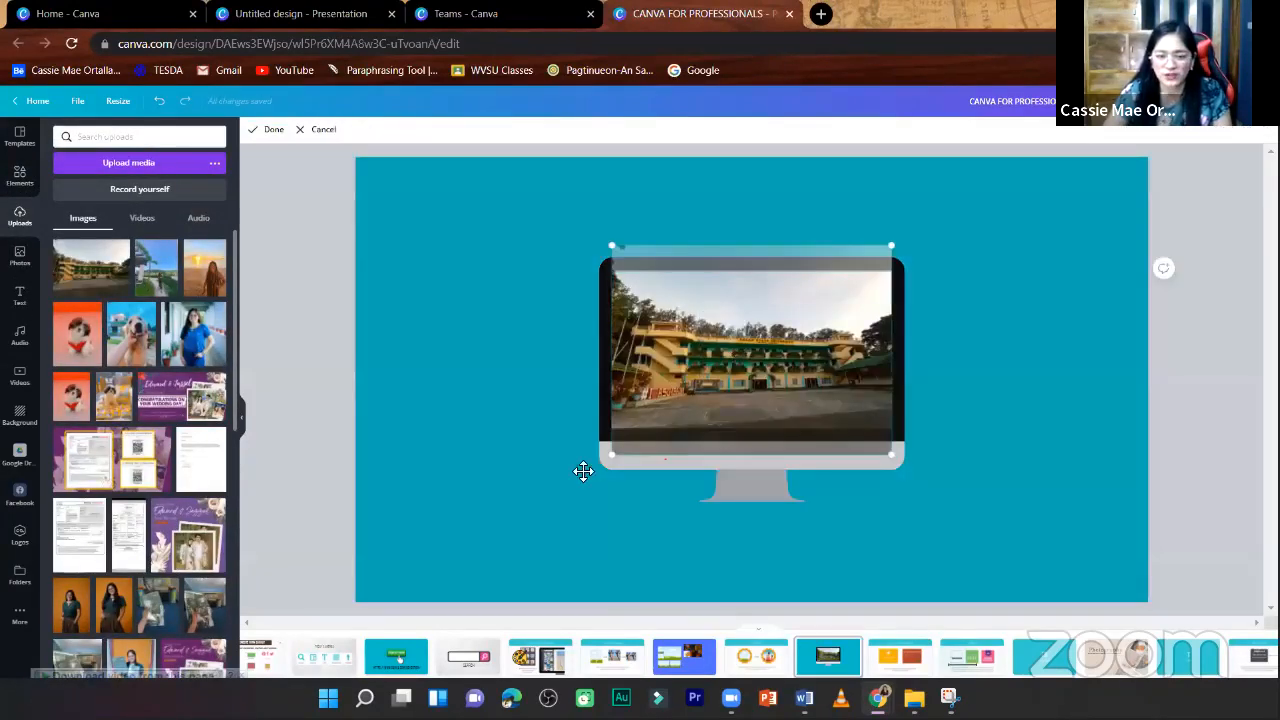
{"action": "left_click_drag", "start_coordinate": [613, 456], "coordinate": [571, 486]}
{"action": "left_click_drag", "start_coordinate": [904, 503], "coordinate": [918, 520]}
{"action": "left_click_drag", "start_coordinate": [765, 367], "coordinate": [768, 348]}
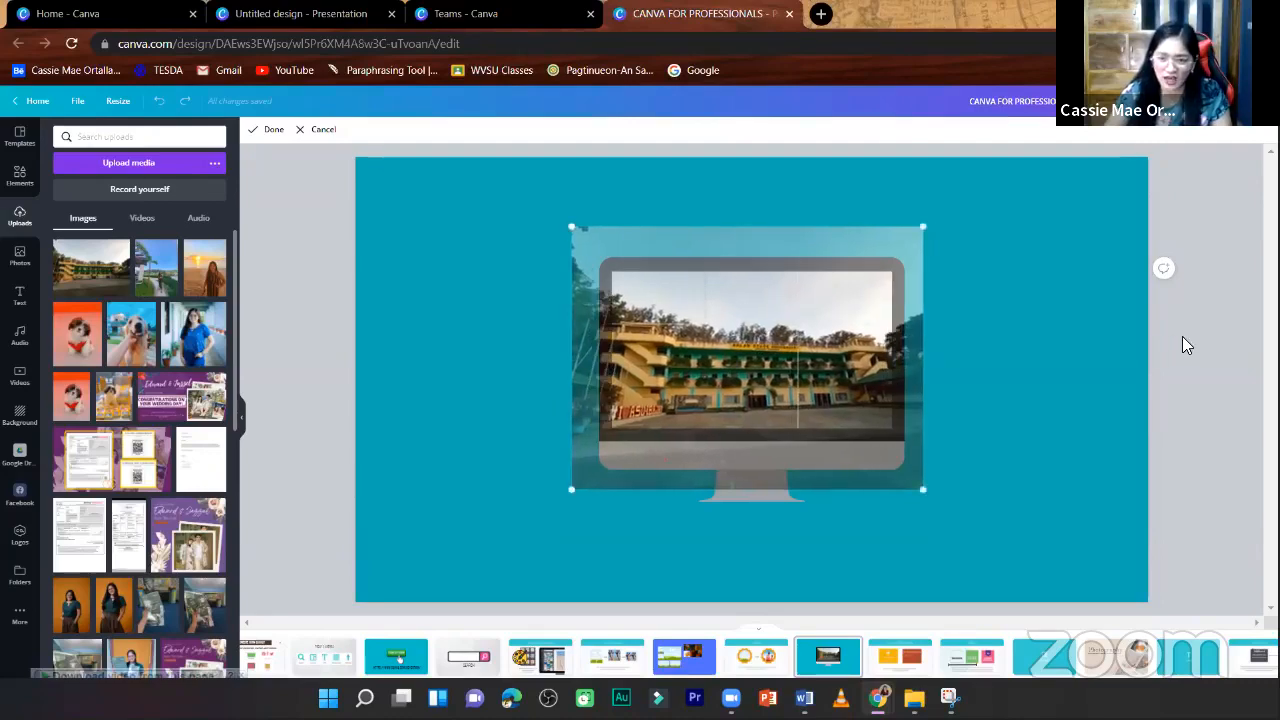
{"action": "left_click", "coordinate": [1182, 338]}
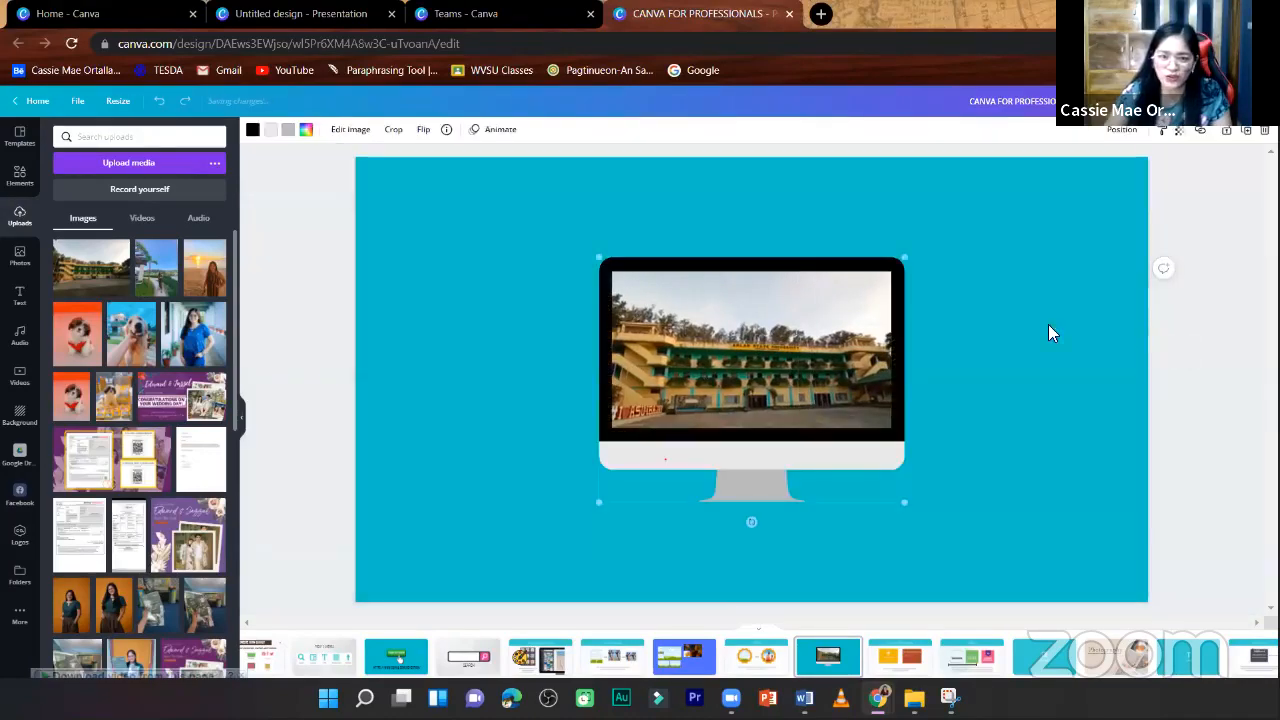
- Enlarge the monitor frame and move it to the upper right part of the page
{"action": "left_click", "coordinate": [20, 176]}
{"action": "left_click_drag", "start_coordinate": [790, 345], "coordinate": [1114, 627]}
{"action": "left_click_drag", "start_coordinate": [962, 366], "coordinate": [936, 314]}
- Add the letter A frame and place it in the page's upper left area
{"action": "scroll", "coordinate": [140, 455], "scroll_direction": "down", "scroll_amount": 15}
{"action": "scroll", "coordinate": [200, 482], "scroll_direction": "down", "scroll_amount": 5}
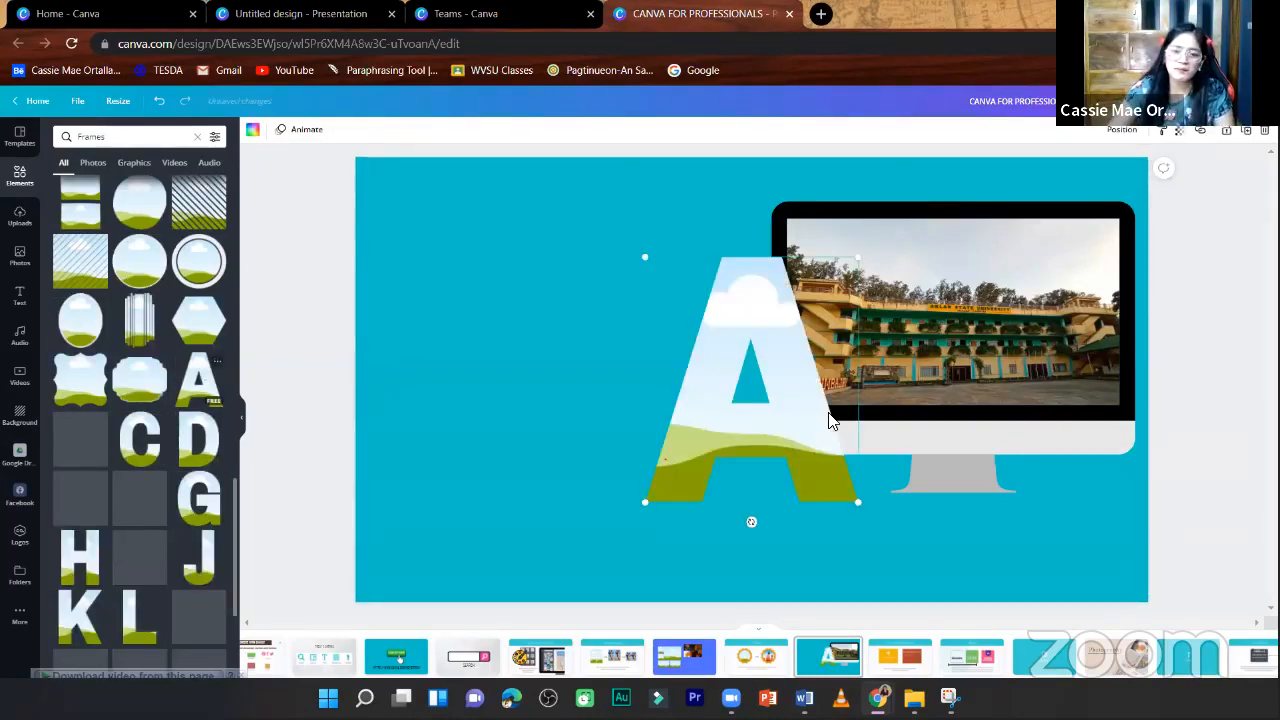
{"action": "left_click_drag", "start_coordinate": [820, 420], "coordinate": [537, 333]}
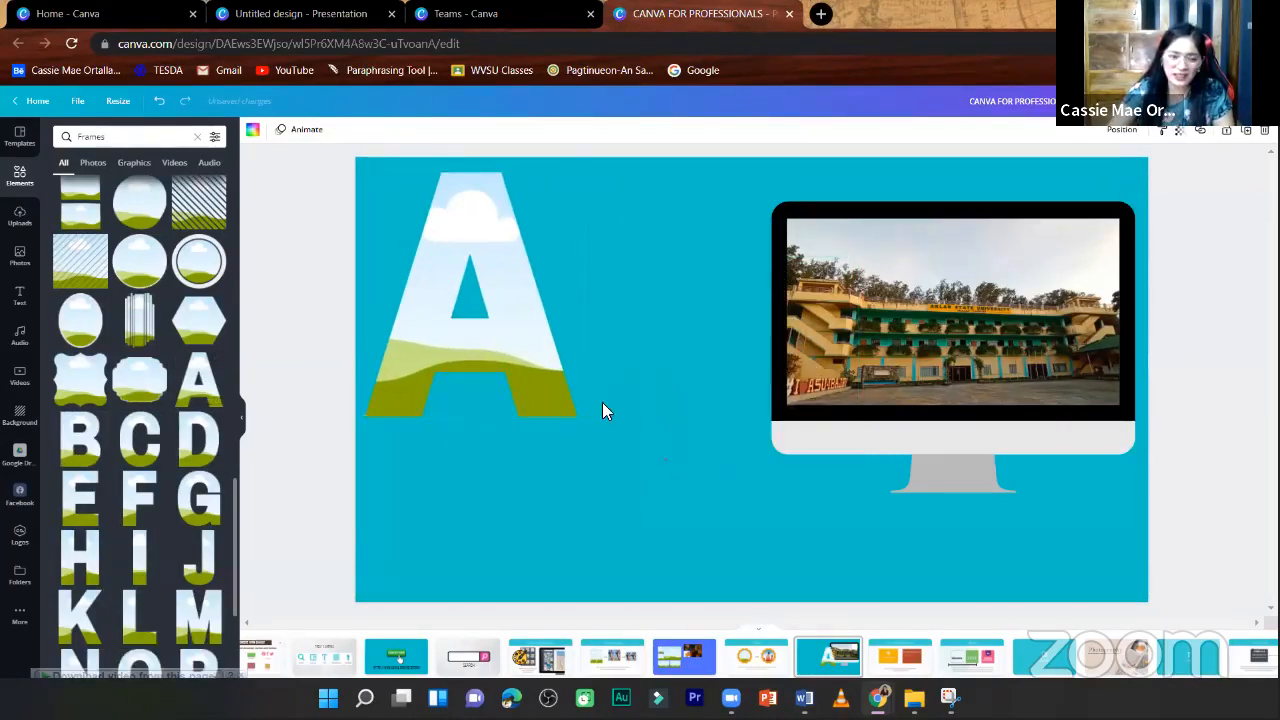
{"action": "left_click", "coordinate": [668, 462]}
- Add the pink-outlined decorative frame, shrink it and place it low on the page between the letter A and the monitor
{"action": "scroll", "coordinate": [193, 593], "scroll_direction": "down", "scroll_amount": 1}
{"action": "scroll", "coordinate": [192, 590], "scroll_direction": "down", "scroll_amount": 4}
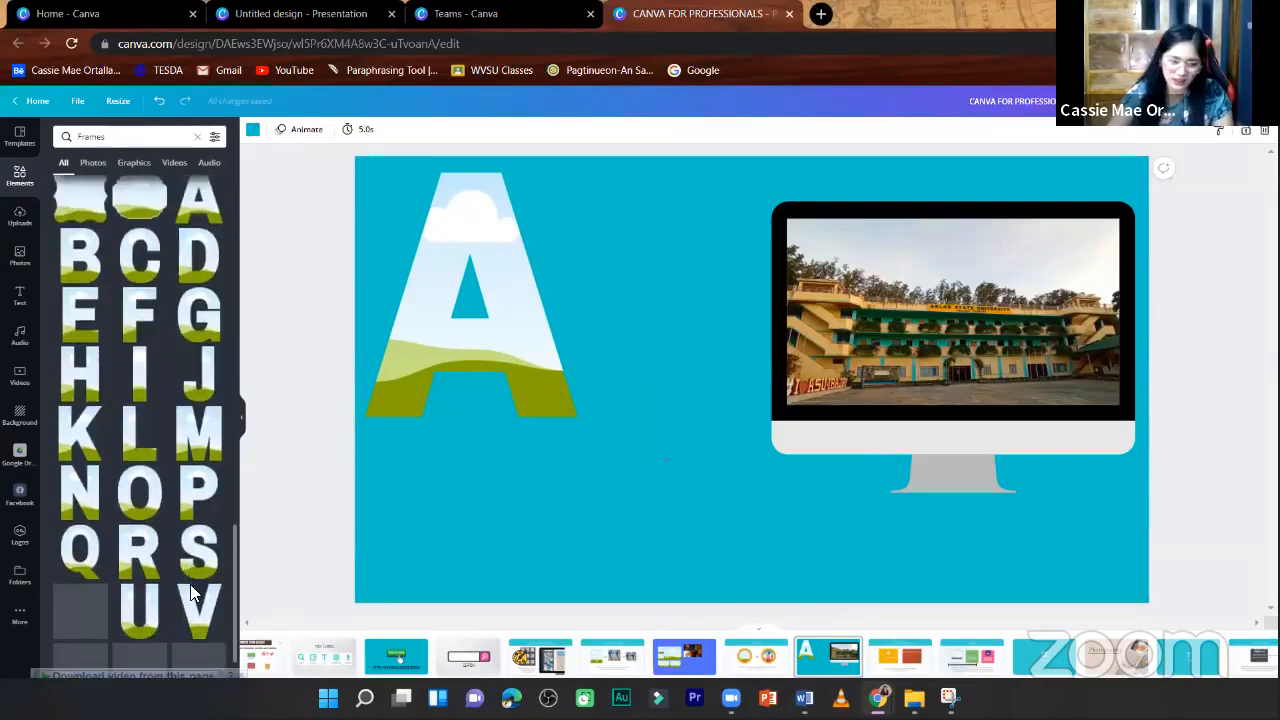
{"action": "left_click", "coordinate": [443, 320]}
{"action": "scroll", "coordinate": [140, 570], "scroll_direction": "down", "scroll_amount": 4}
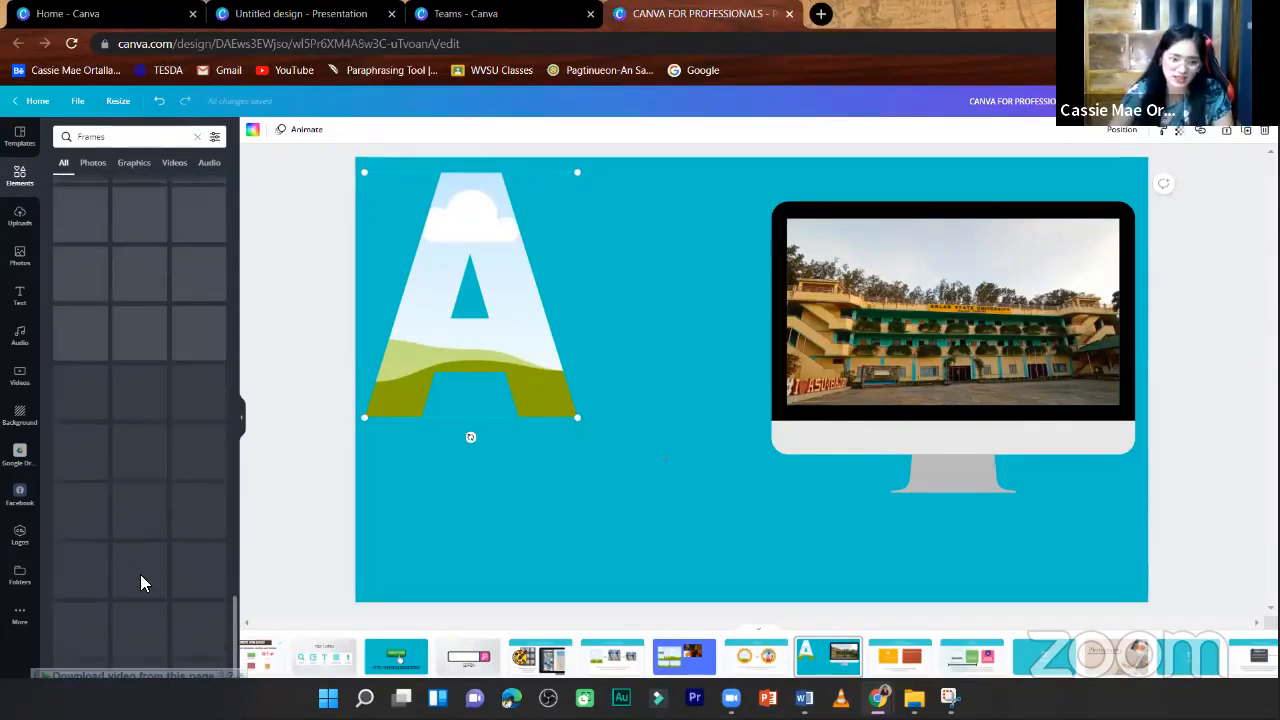
{"action": "scroll", "coordinate": [160, 590], "scroll_direction": "down", "scroll_amount": 3}
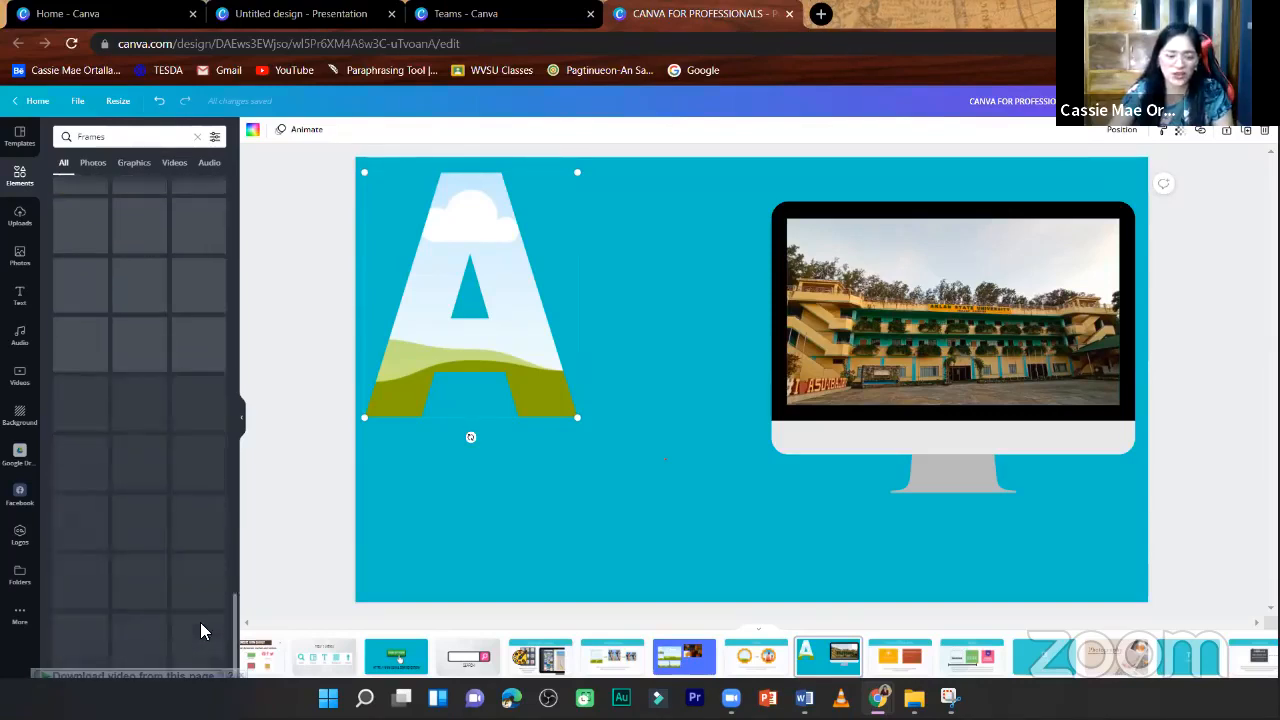
{"action": "scroll", "coordinate": [202, 570], "scroll_direction": "up", "scroll_amount": 6}
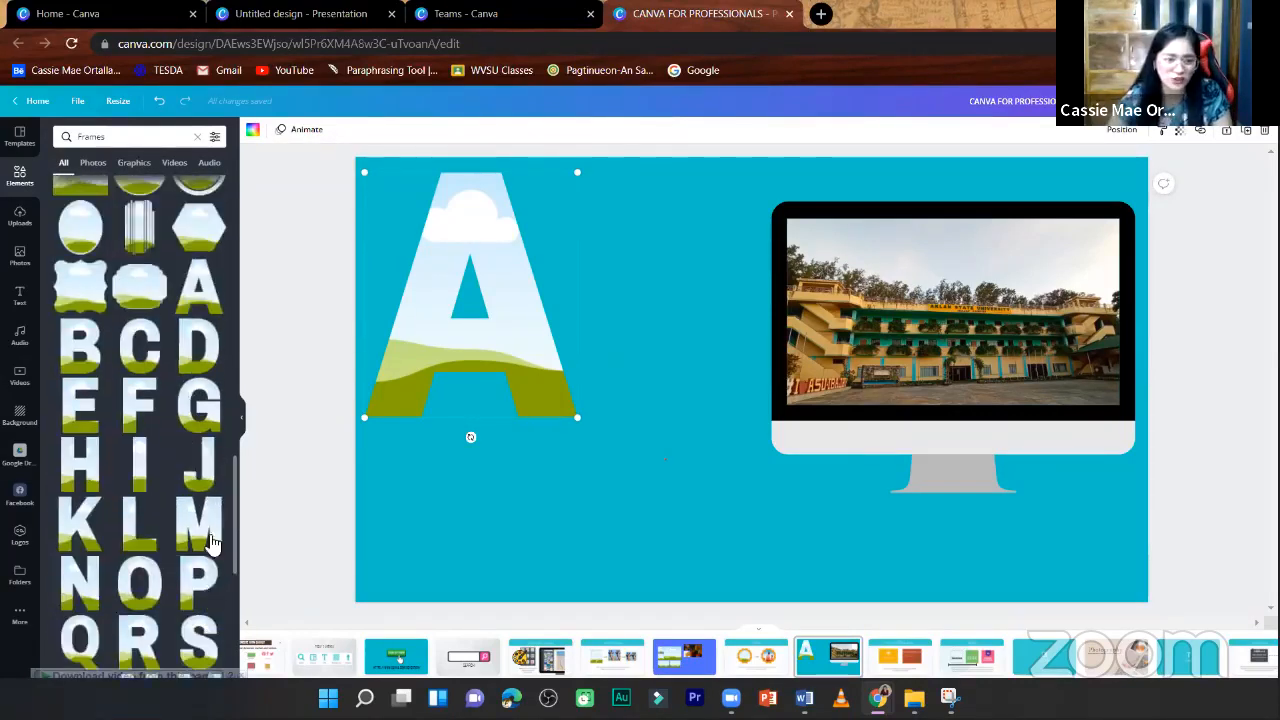
{"action": "left_click", "coordinate": [138, 368]}
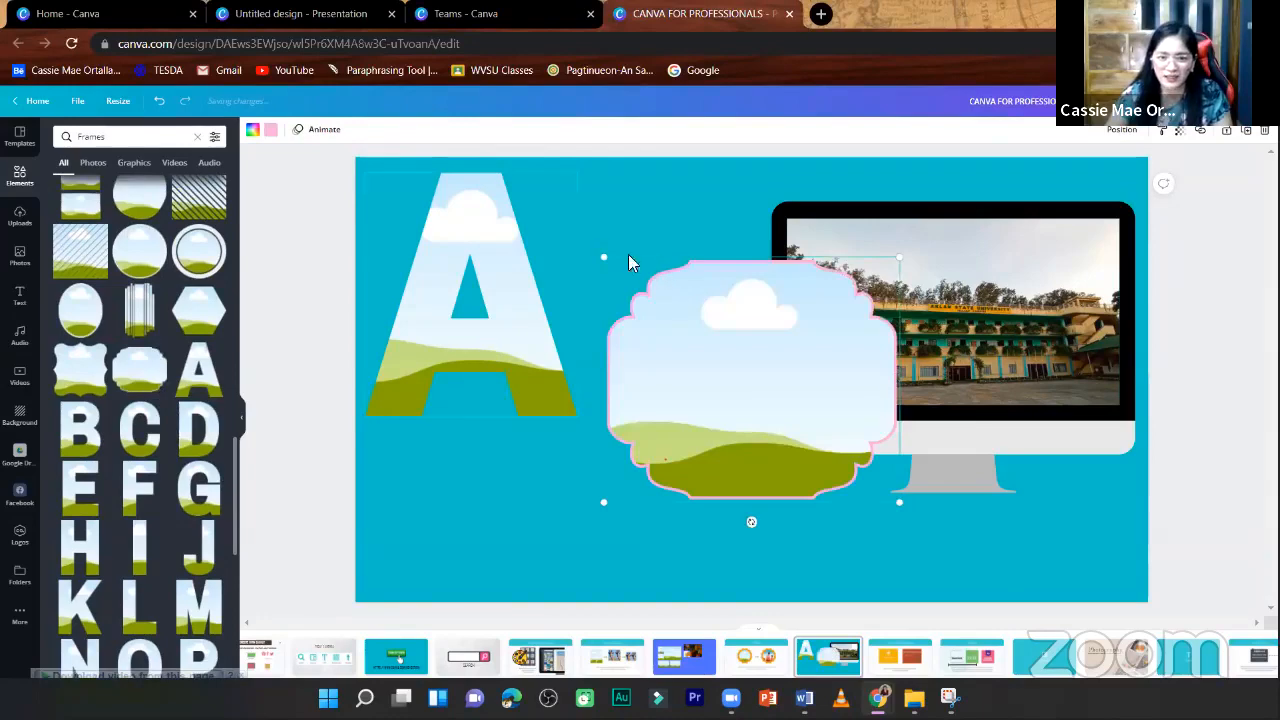
{"action": "left_click_drag", "start_coordinate": [680, 331], "coordinate": [688, 322]}
{"action": "left_click_drag", "start_coordinate": [674, 451], "coordinate": [590, 443]}
- Fill the decorative frame with the uploaded puppy photo and the letter A frame with the golden retriever photo
{"action": "left_click", "coordinate": [19, 215]}
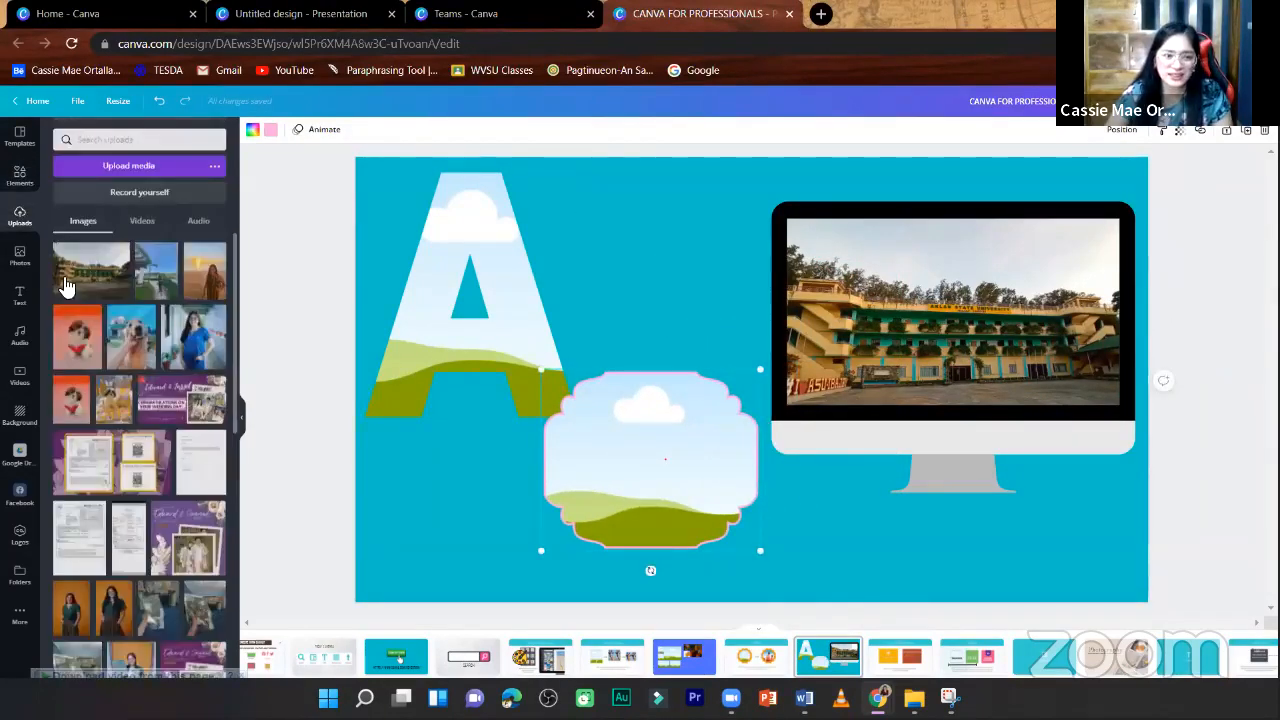
{"action": "left_click_drag", "start_coordinate": [603, 438], "coordinate": [611, 437]}
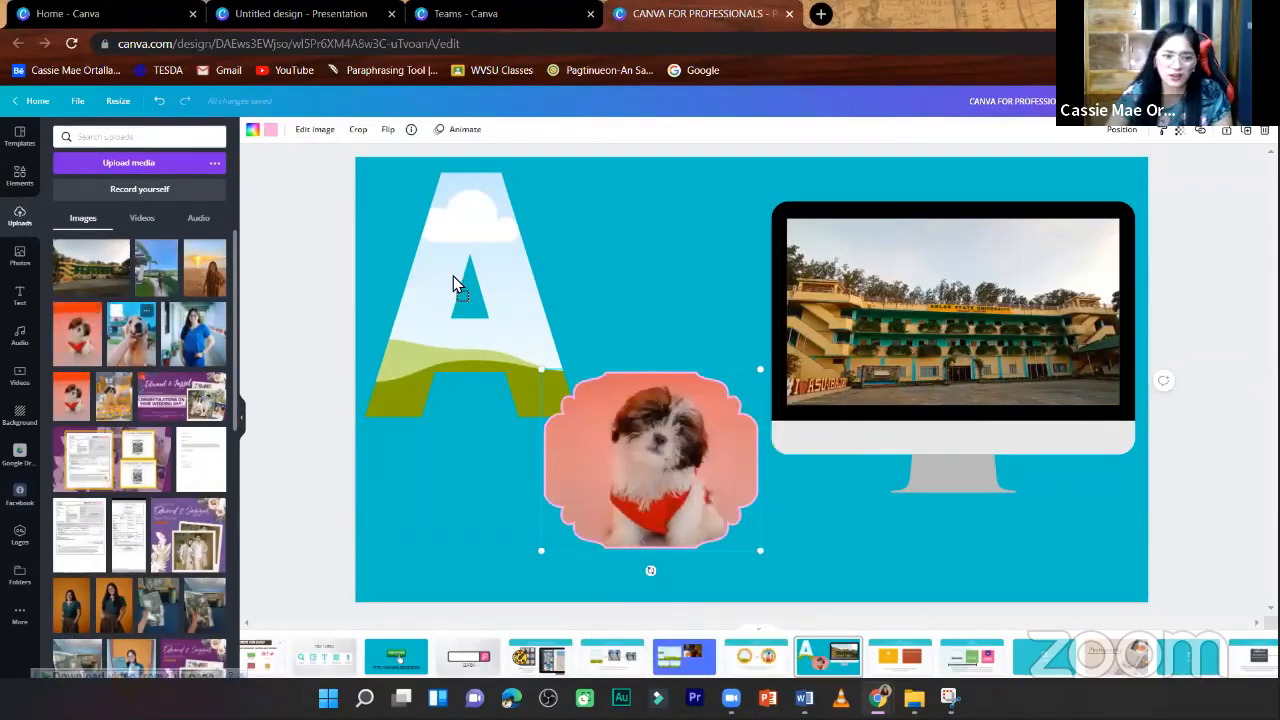
{"action": "left_click_drag", "start_coordinate": [455, 285], "coordinate": [492, 334]}
{"action": "left_click_drag", "start_coordinate": [113, 405], "coordinate": [494, 316]}
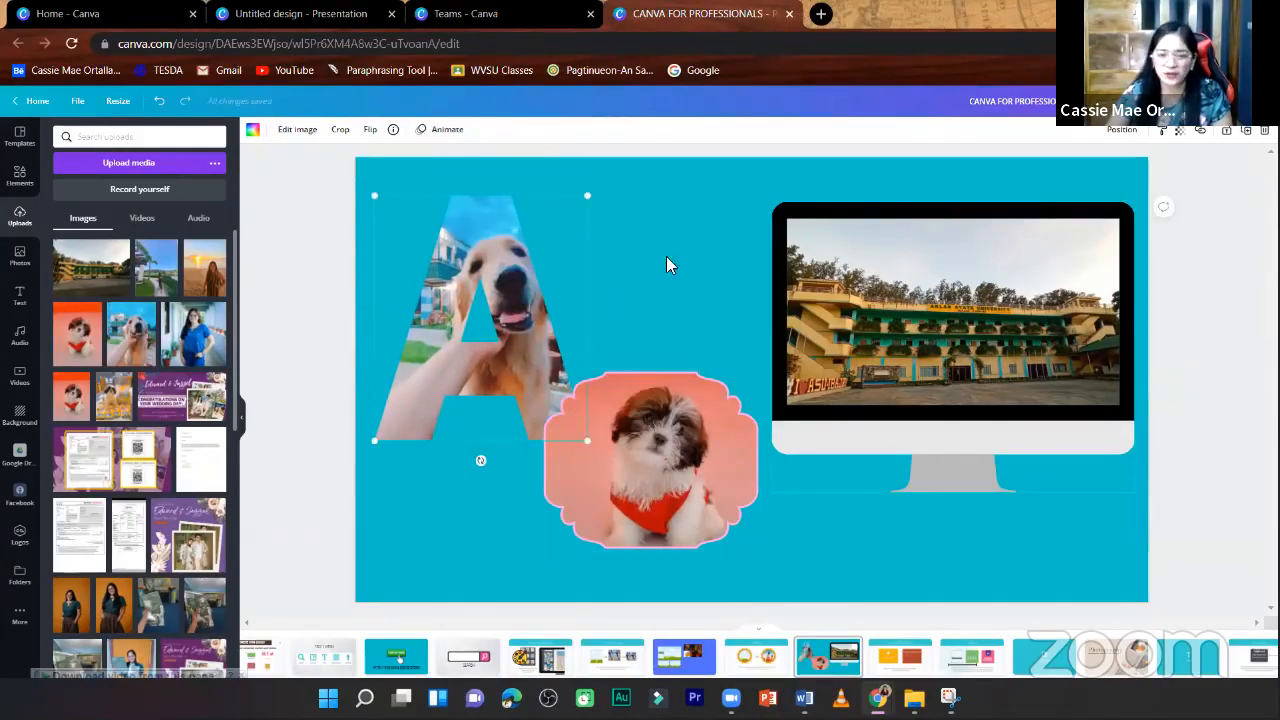
- Go to the "Icons and infographics" slide and return to the overview of all element categories
{"action": "left_click", "coordinate": [17, 176]}
{"action": "left_click", "coordinate": [1182, 442]}
{"action": "scroll", "coordinate": [1179, 441], "scroll_direction": "down", "scroll_amount": 1}
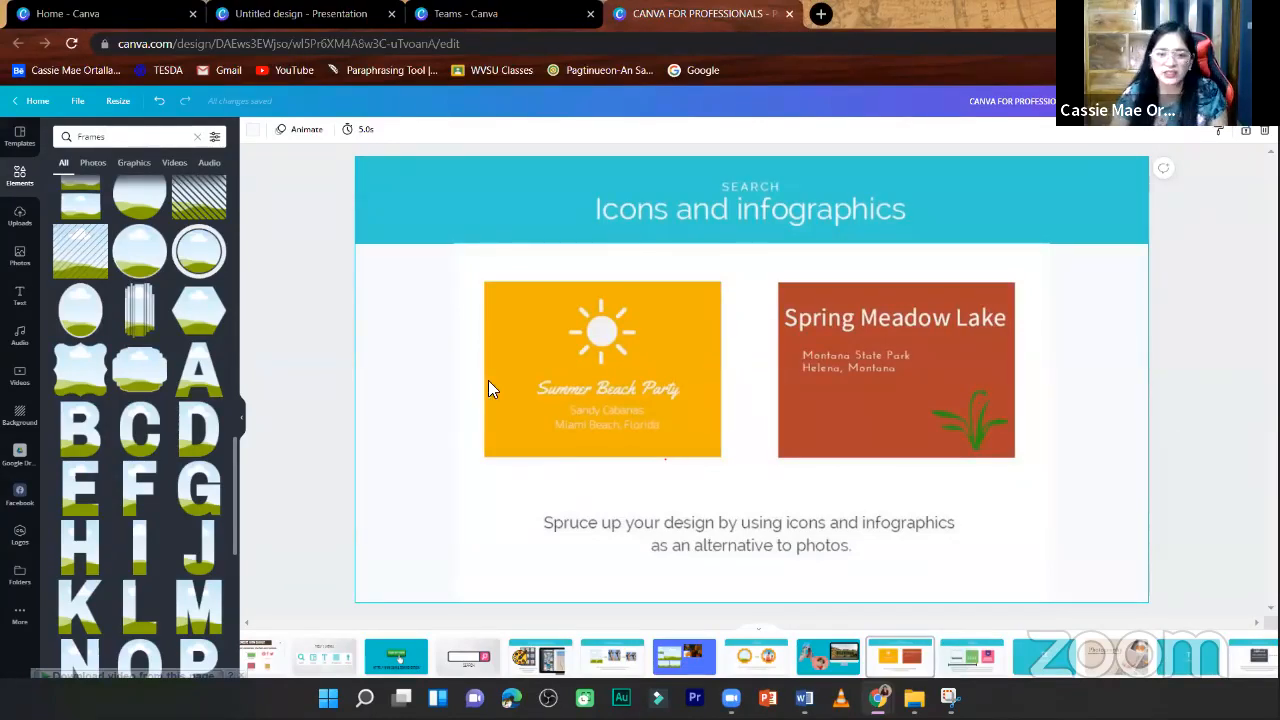
{"action": "left_click", "coordinate": [20, 174]}
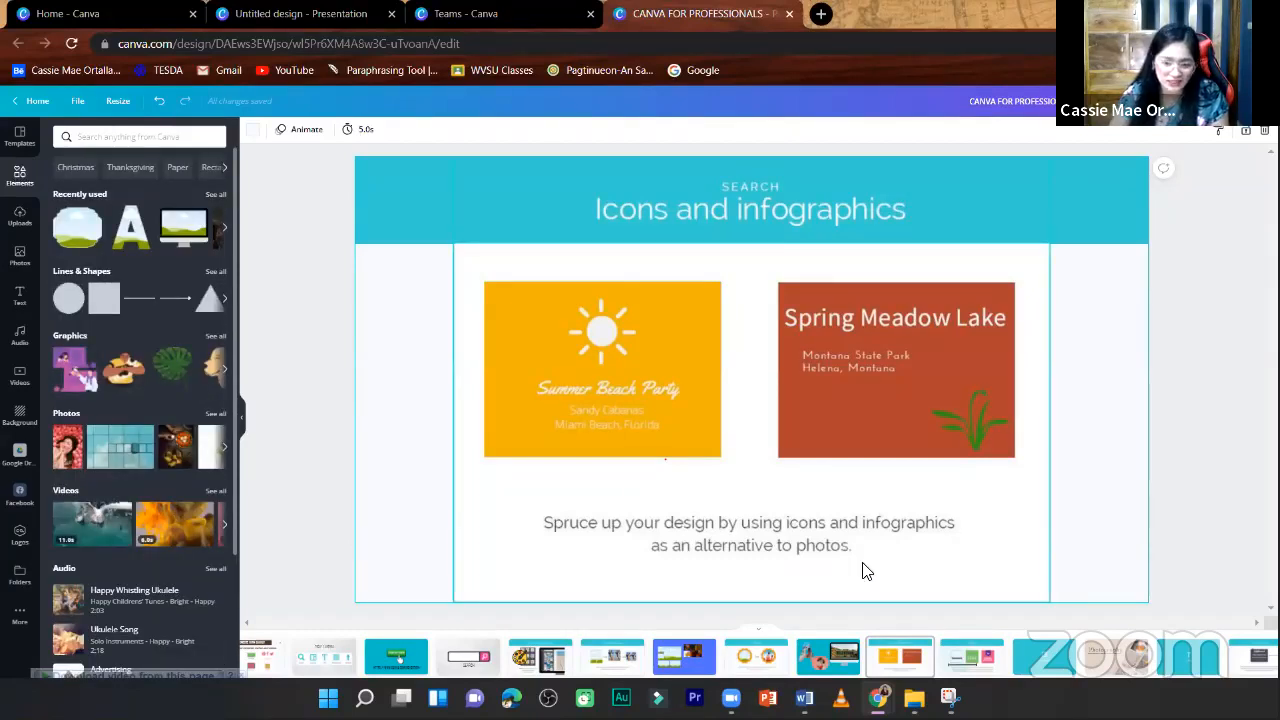
- Add a blank page after the "Icons and infographics" slide and show the full collection of graphics
{"action": "left_click", "coordinate": [1233, 160]}
{"action": "left_click", "coordinate": [1213, 131]}
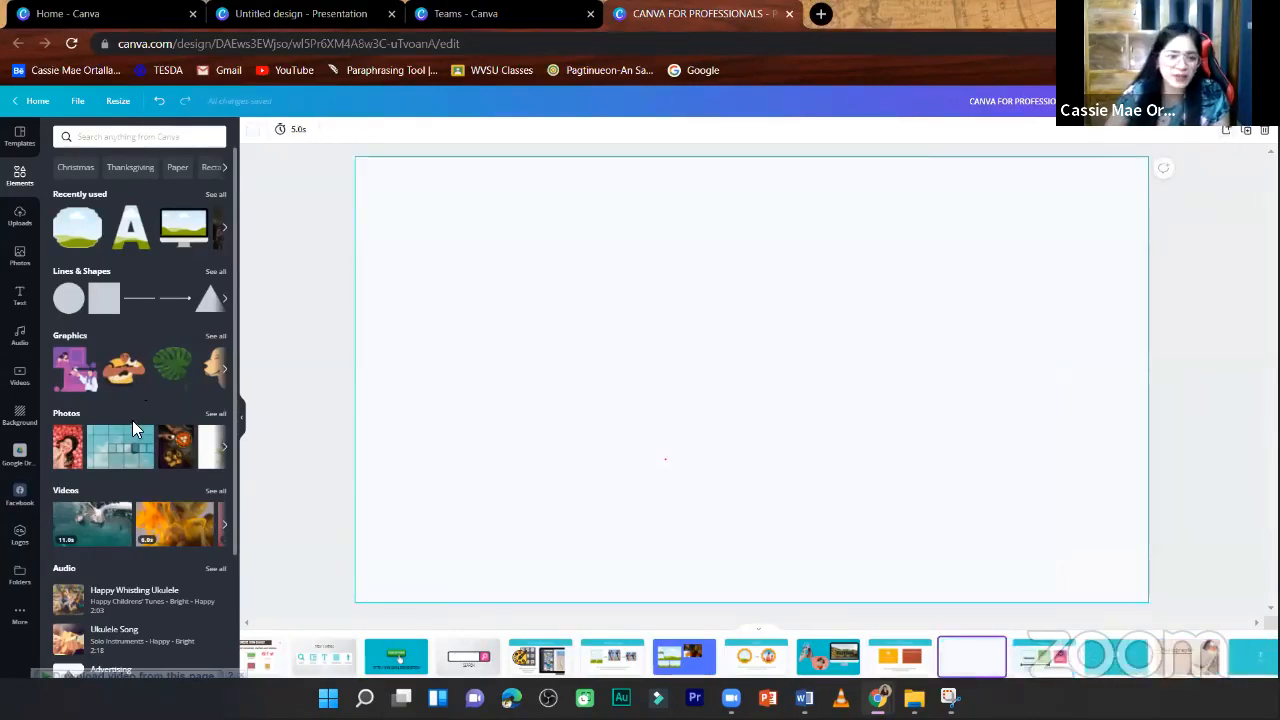
{"action": "scroll", "coordinate": [155, 470], "scroll_direction": "down", "scroll_amount": 2}
{"action": "scroll", "coordinate": [200, 496], "scroll_direction": "up", "scroll_amount": 2}
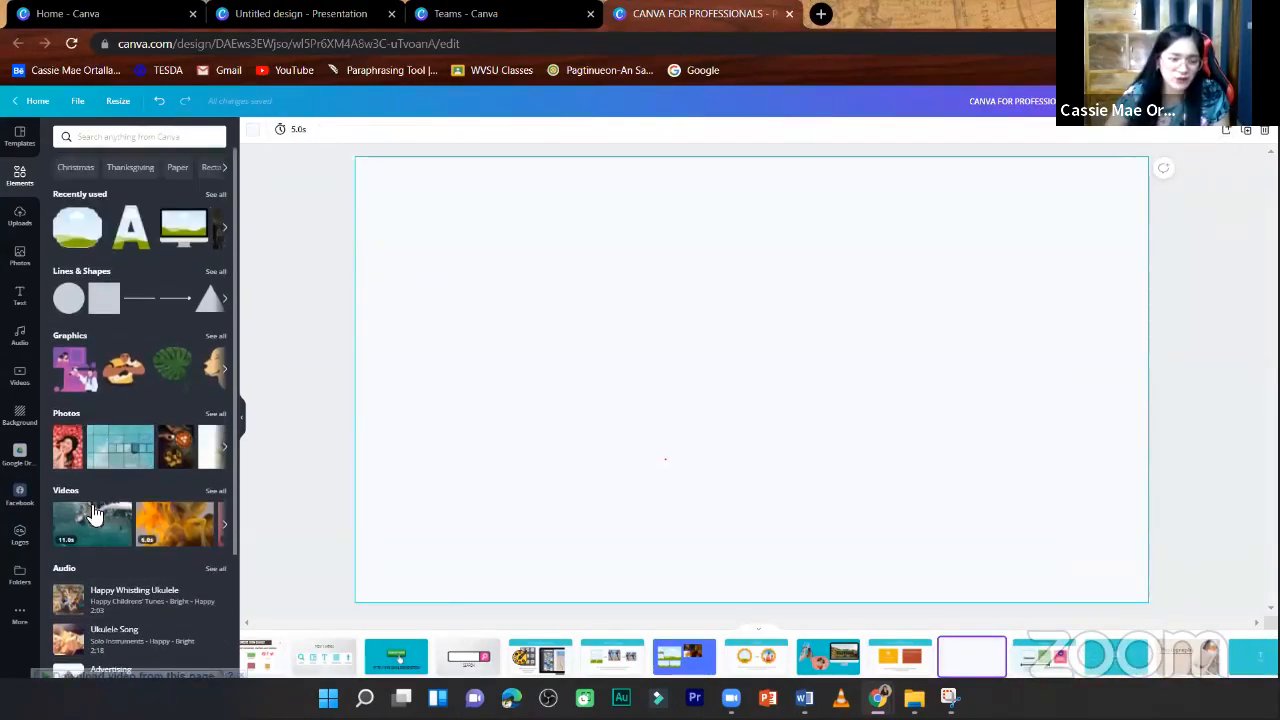
{"action": "left_click", "coordinate": [216, 340]}
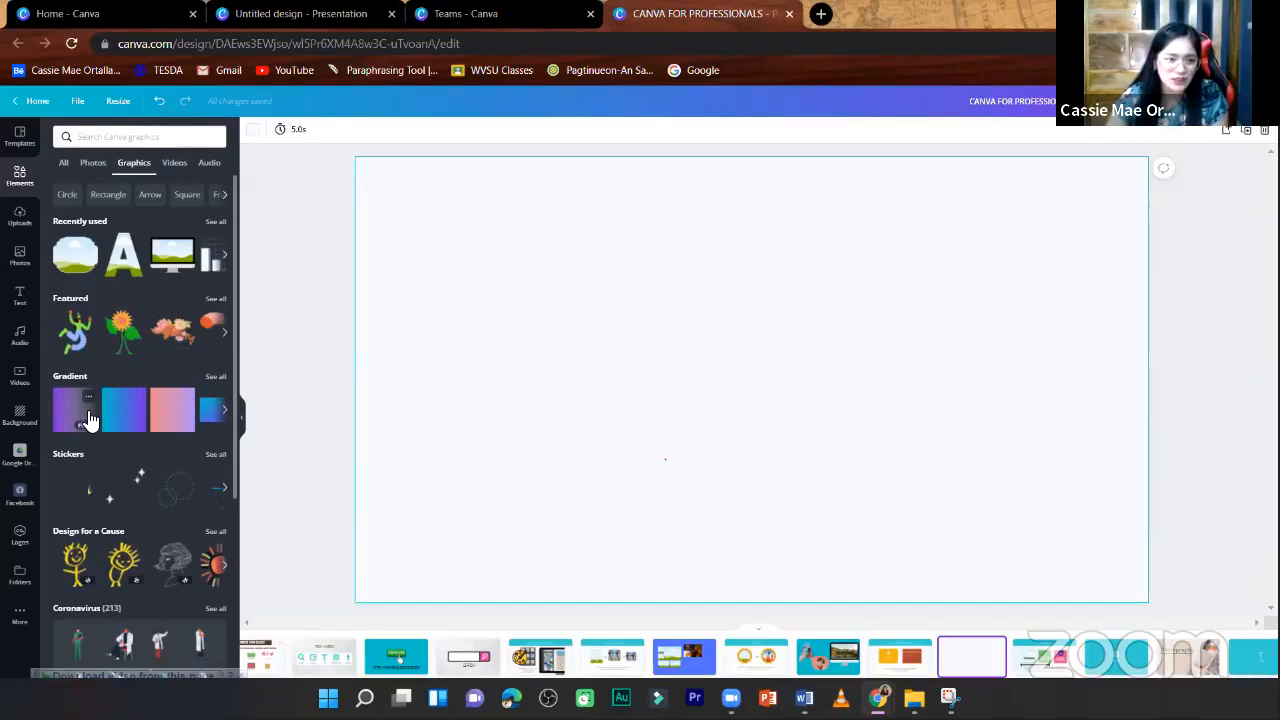
{"action": "left_click", "coordinate": [80, 342]}
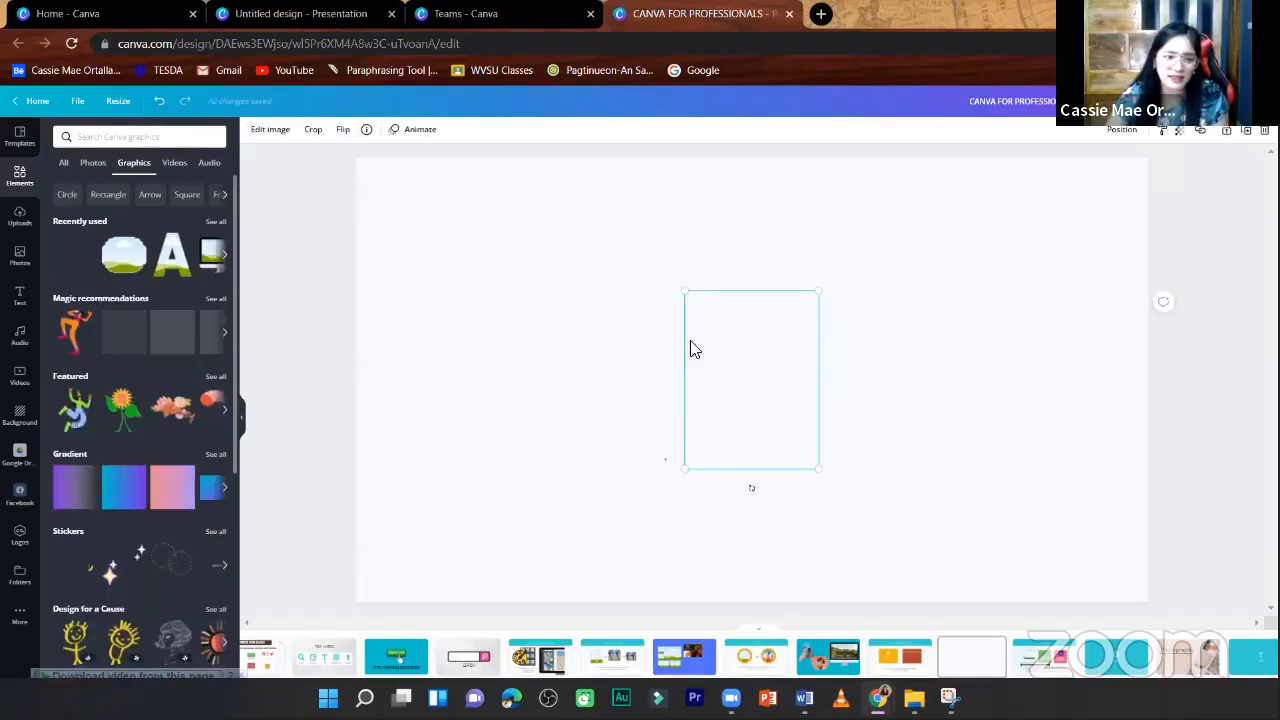
{"action": "left_click_drag", "start_coordinate": [742, 361], "coordinate": [437, 287]}
{"action": "key", "text": "Delete"}
- Add the featured sunflower character and place it near the page's lower right corner
{"action": "left_click", "coordinate": [124, 338]}
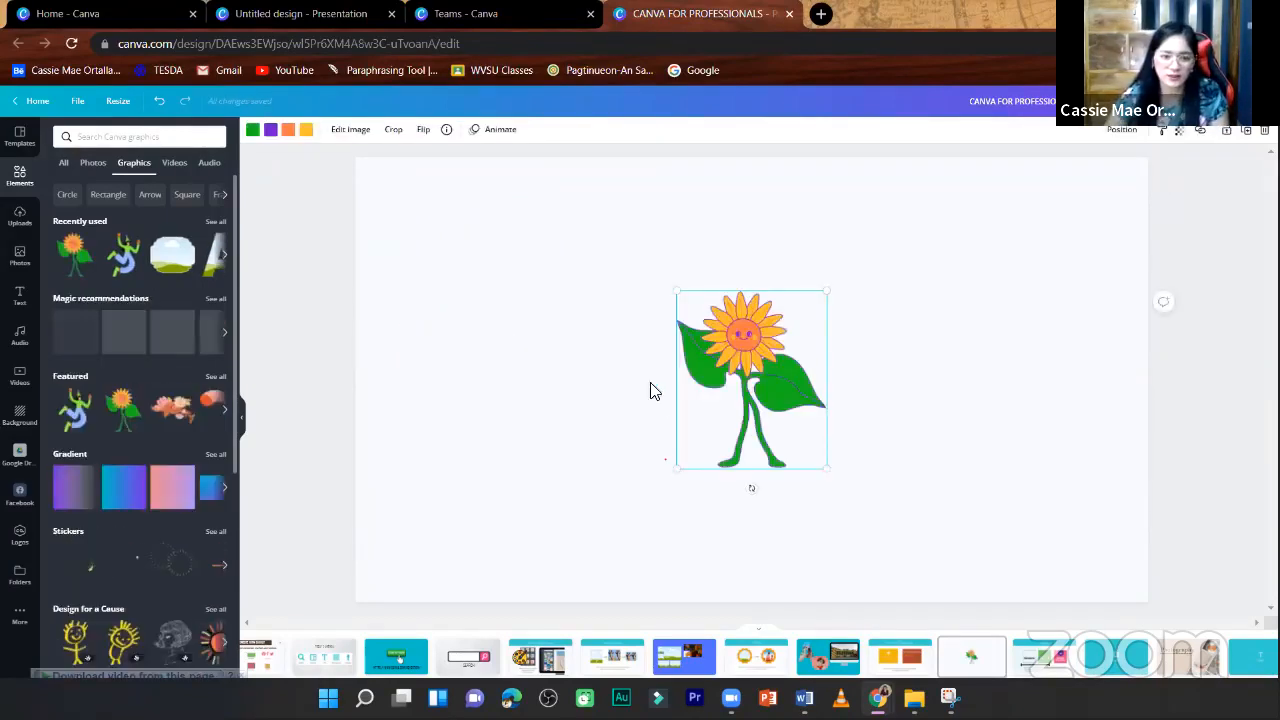
{"action": "left_click_drag", "start_coordinate": [768, 394], "coordinate": [1051, 487]}
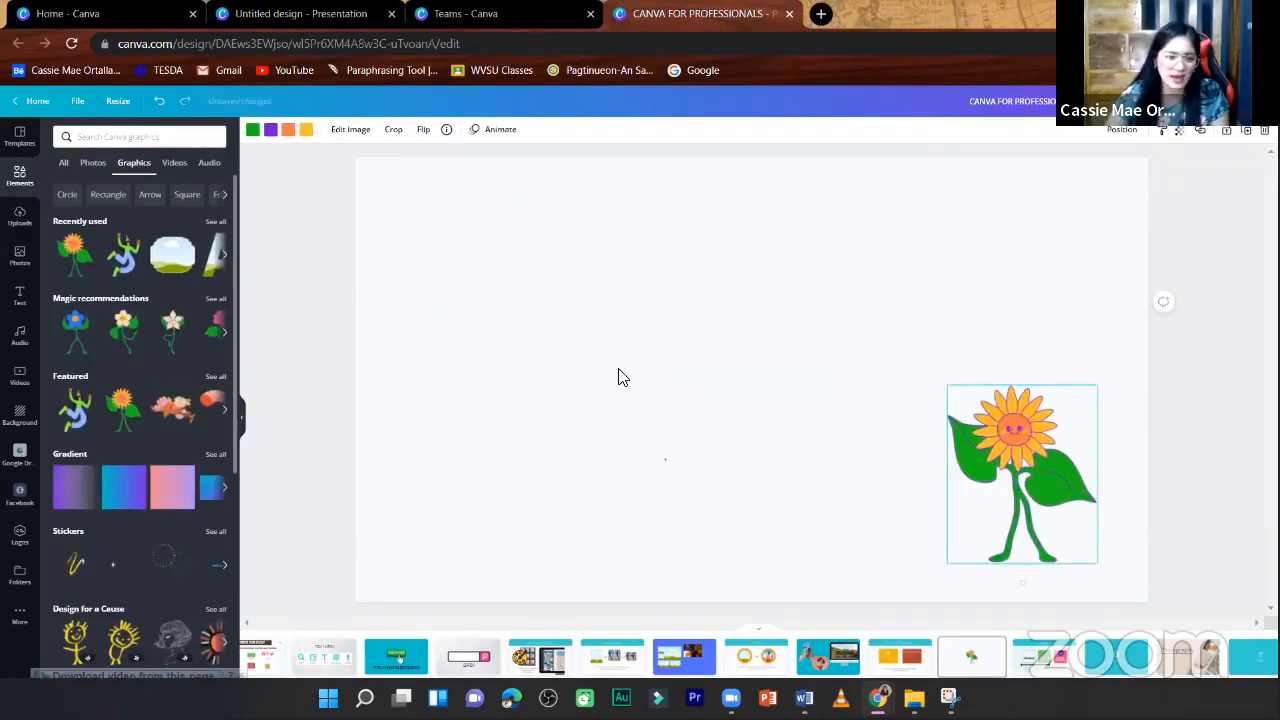
- Add the pink-to-purple gradient, enlarge it to cover the whole page and send it behind the sunflower
{"action": "left_click", "coordinate": [158, 490]}
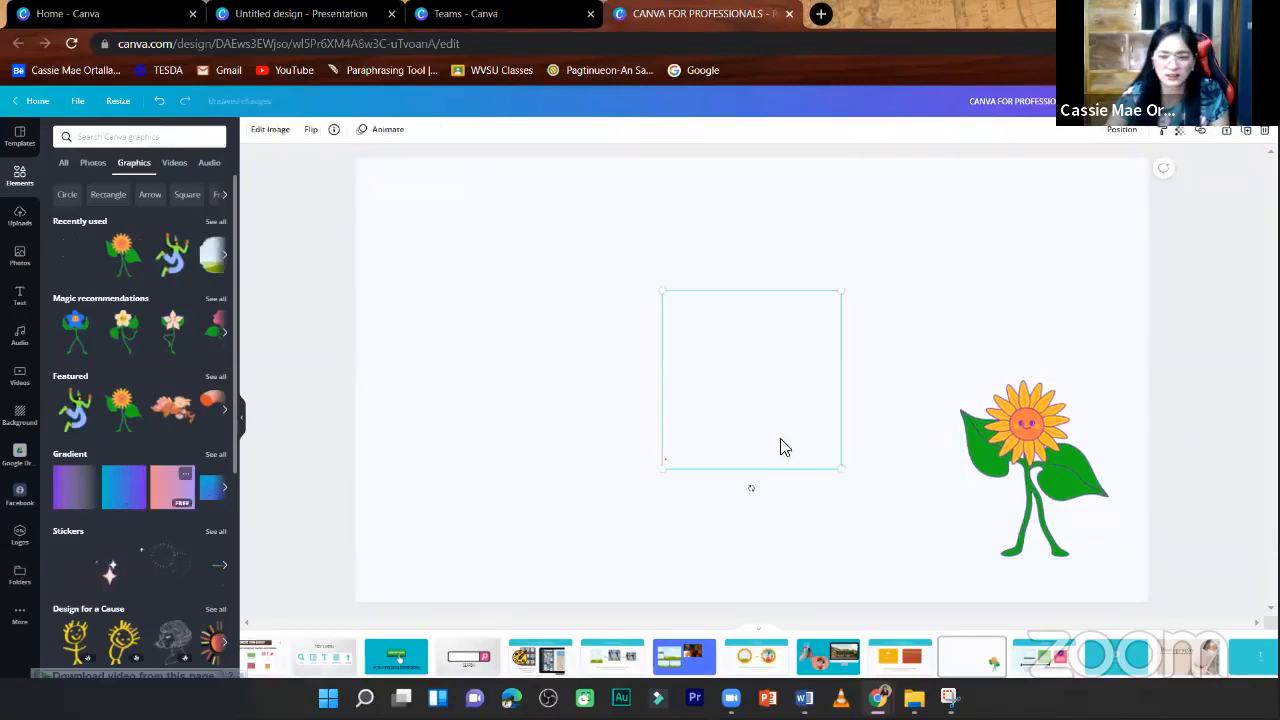
{"action": "left_click_drag", "start_coordinate": [695, 387], "coordinate": [360, 228]}
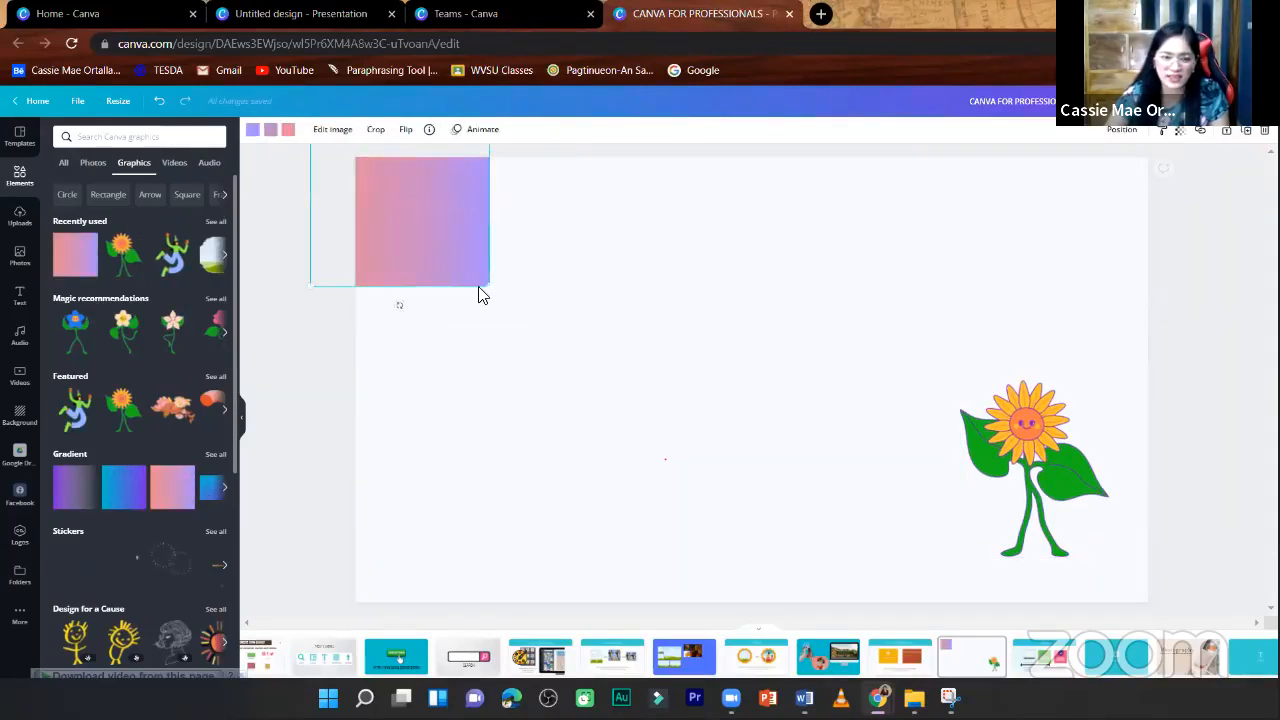
{"action": "left_click_drag", "start_coordinate": [1210, 531], "coordinate": [1214, 535]}
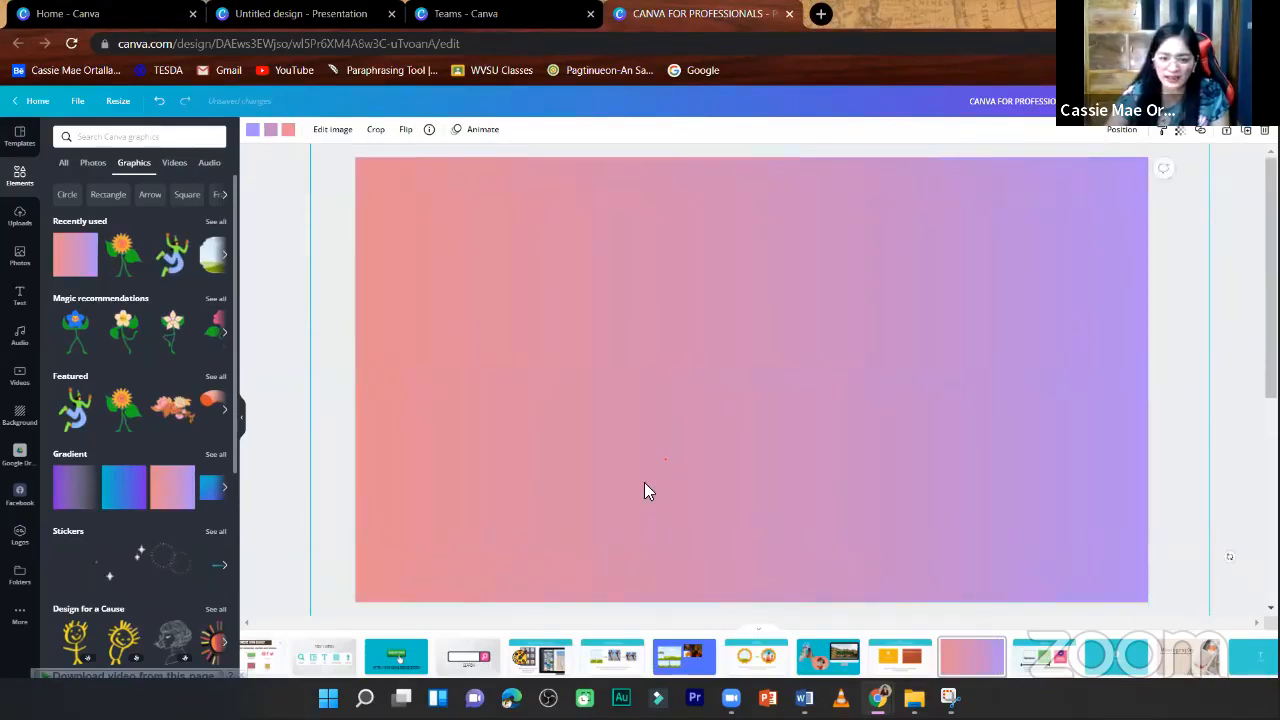
{"action": "right_click", "coordinate": [720, 608]}
{"action": "left_click", "coordinate": [692, 598]}
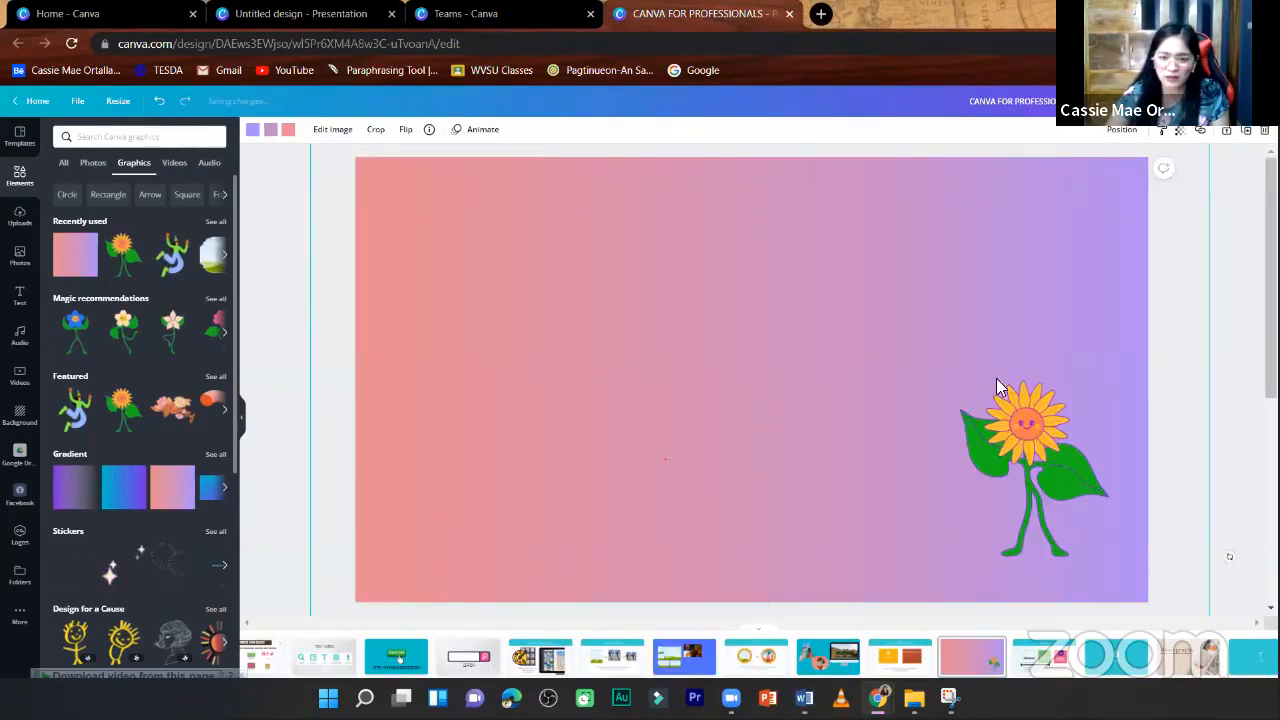
{"action": "left_click_drag", "start_coordinate": [625, 241], "coordinate": [583, 214]}
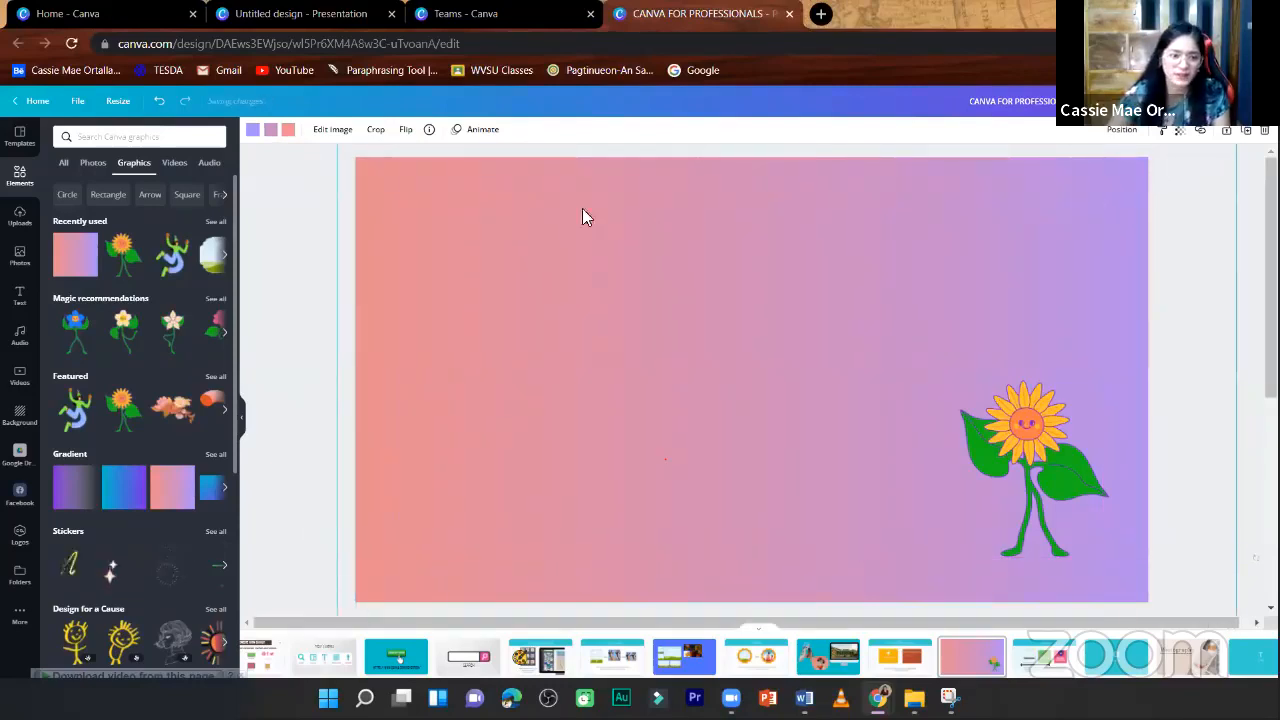
- Add the sparkling stars sticker, rotate it about 34° and place it around the sunflower's head
{"action": "scroll", "coordinate": [157, 558], "scroll_direction": "down", "scroll_amount": 1}
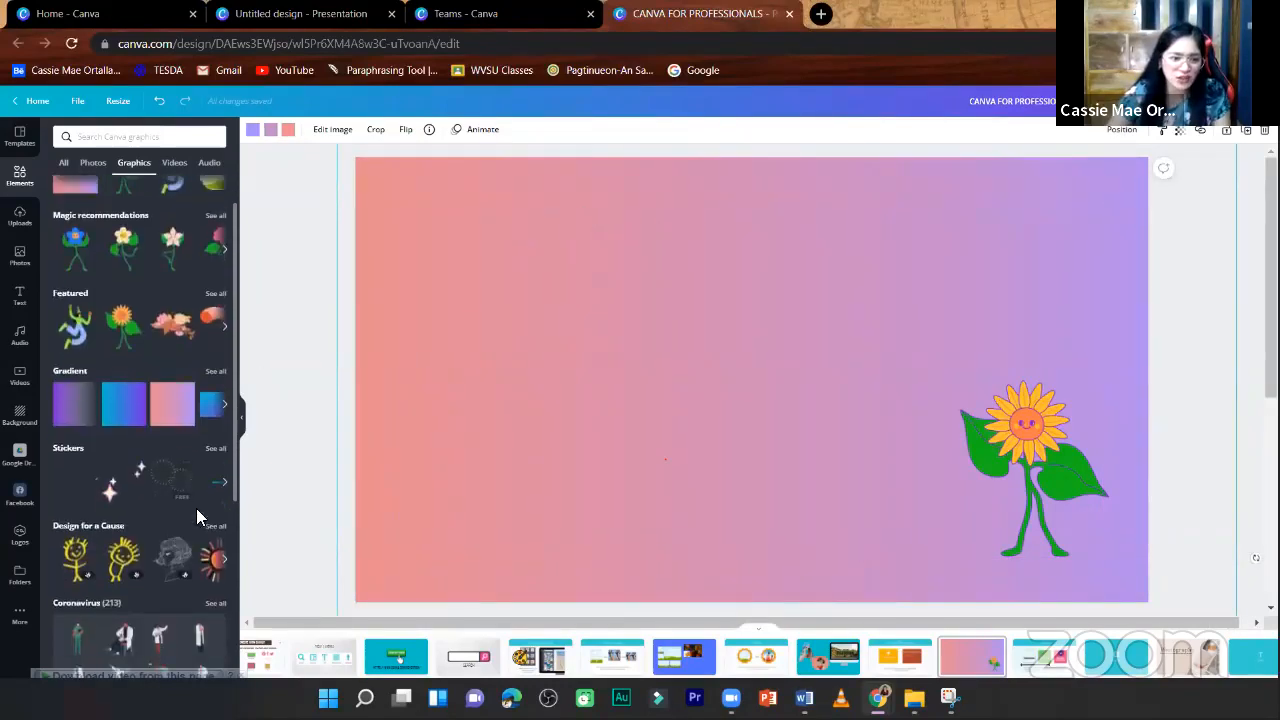
{"action": "left_click", "coordinate": [112, 492]}
{"action": "left_click_drag", "start_coordinate": [943, 580], "coordinate": [699, 330]}
{"action": "left_click_drag", "start_coordinate": [608, 271], "coordinate": [995, 351]}
{"action": "left_click_drag", "start_coordinate": [988, 433], "coordinate": [952, 413]}
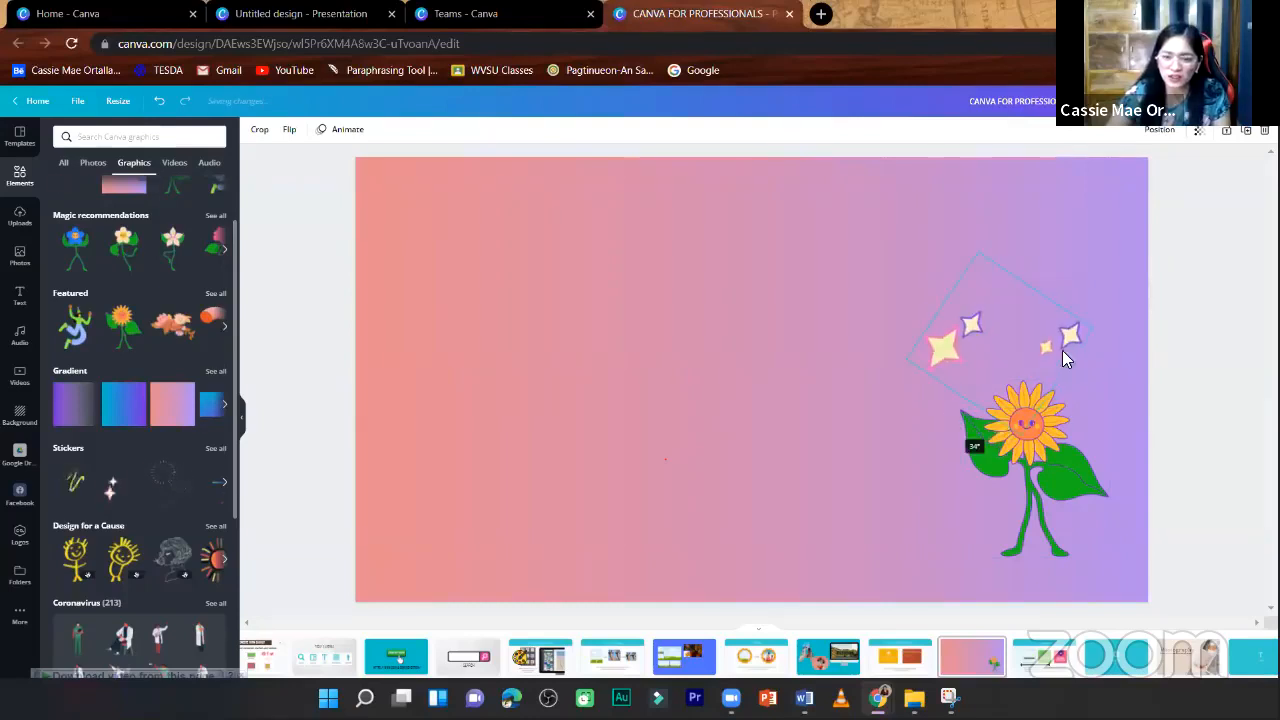
{"action": "left_click_drag", "start_coordinate": [1052, 387], "coordinate": [1057, 427]}
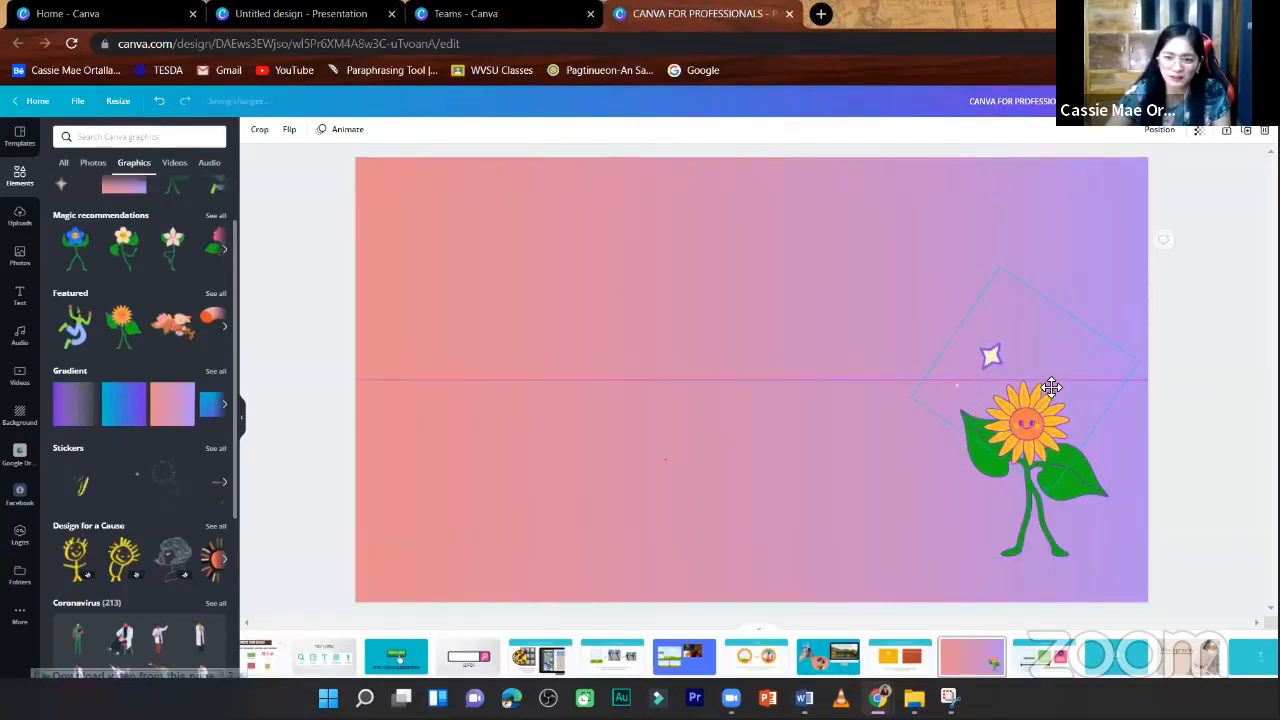
- Add the woman in a lab coat with a raised arm from the Coronavirus set, enlarge her and stand her at the page's left edge
{"action": "scroll", "coordinate": [162, 549], "scroll_direction": "down", "scroll_amount": 1}
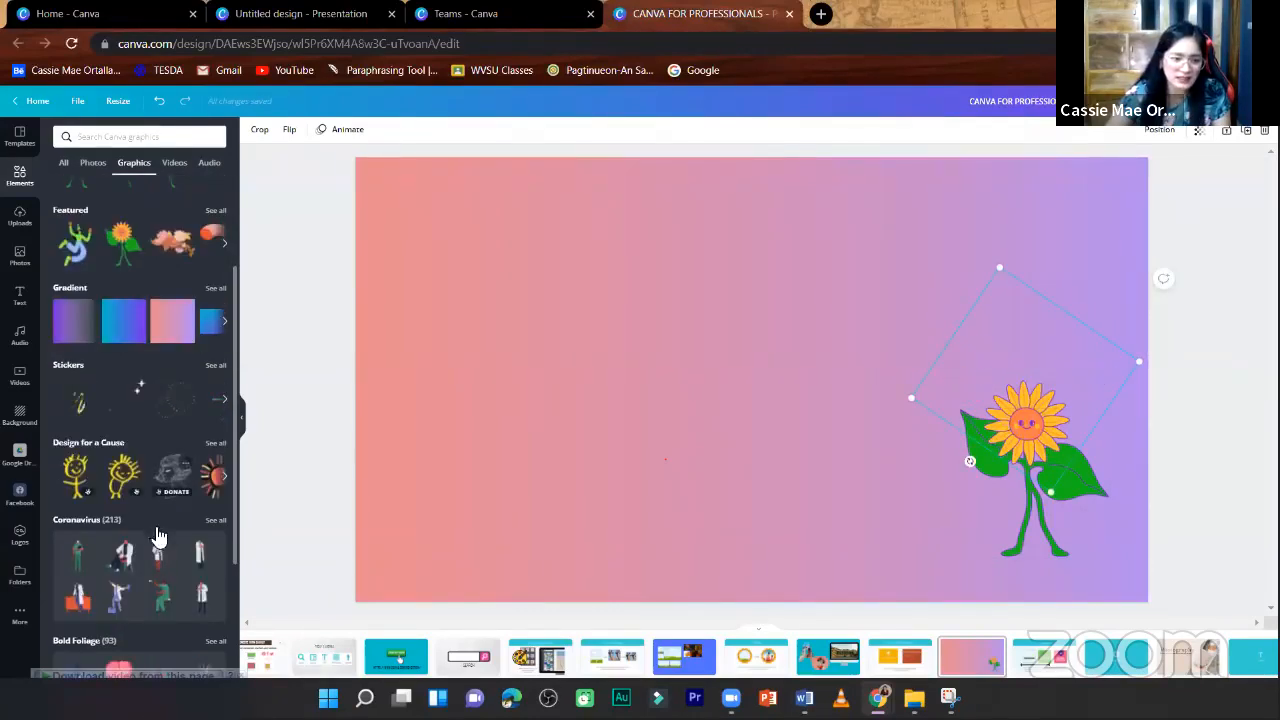
{"action": "scroll", "coordinate": [118, 508], "scroll_direction": "down", "scroll_amount": 1}
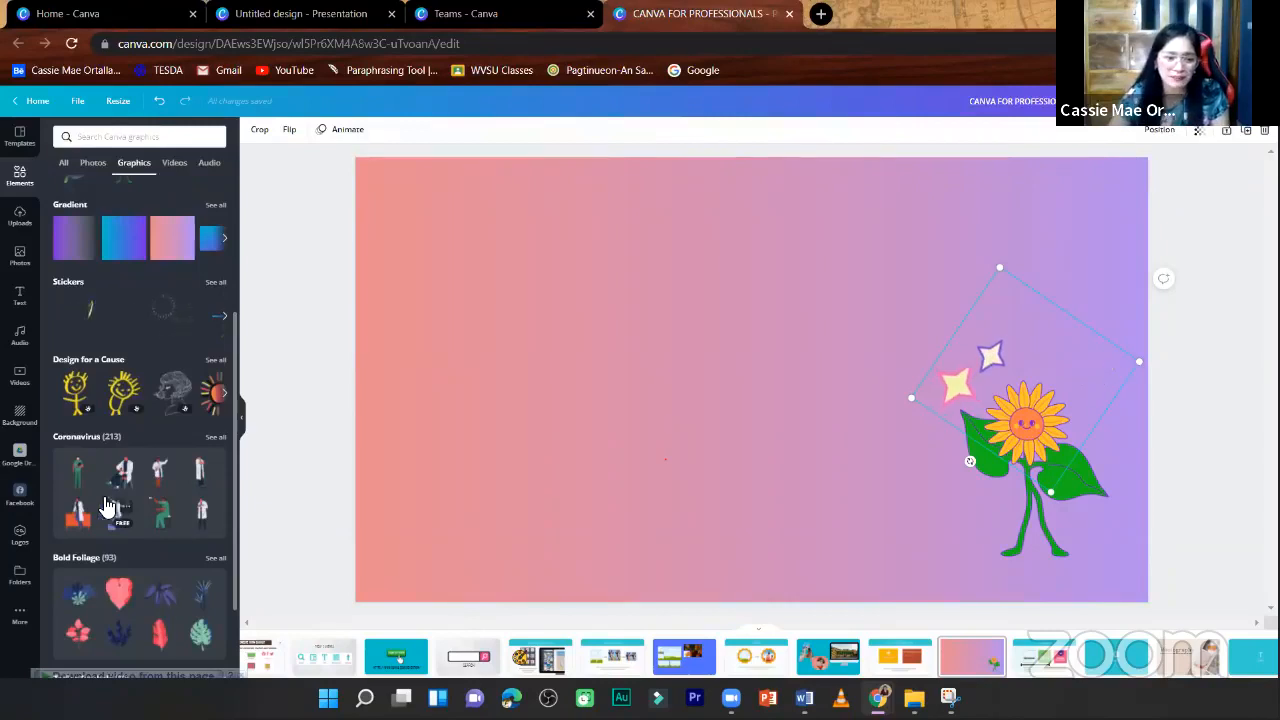
{"action": "left_click", "coordinate": [162, 474]}
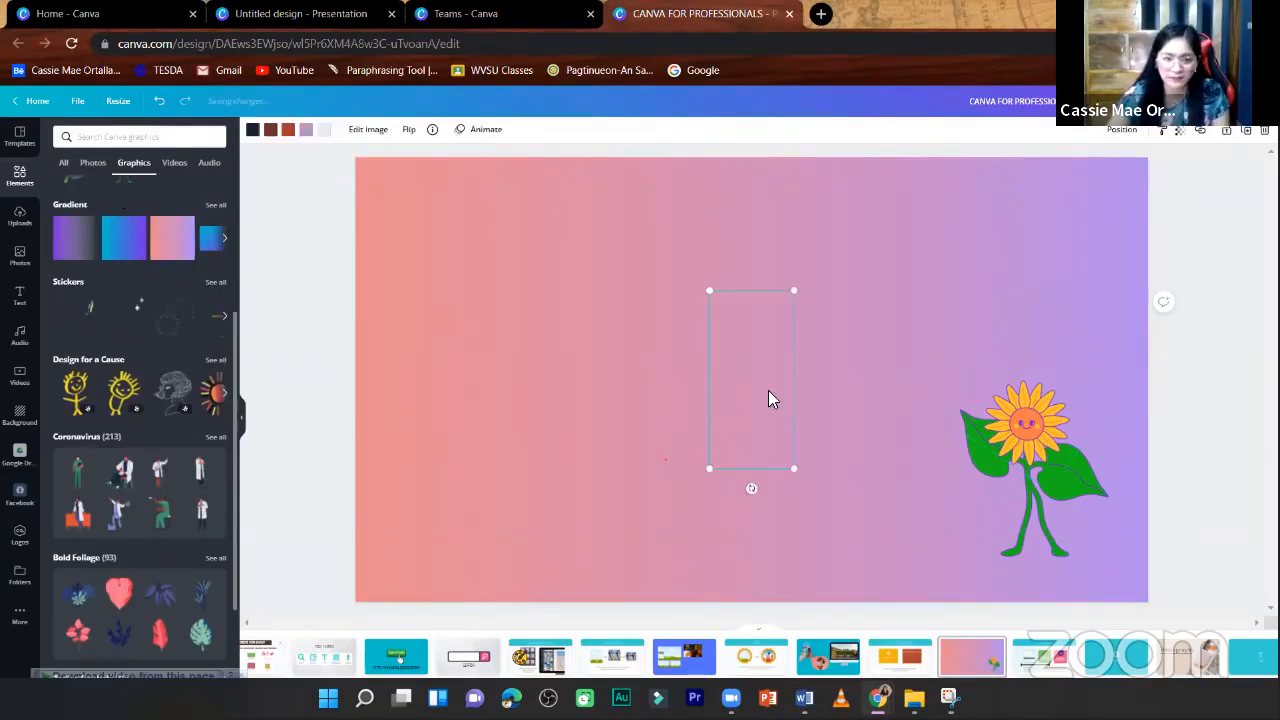
{"action": "left_click_drag", "start_coordinate": [709, 467], "coordinate": [664, 565]}
{"action": "left_click_drag", "start_coordinate": [539, 477], "coordinate": [400, 486]}
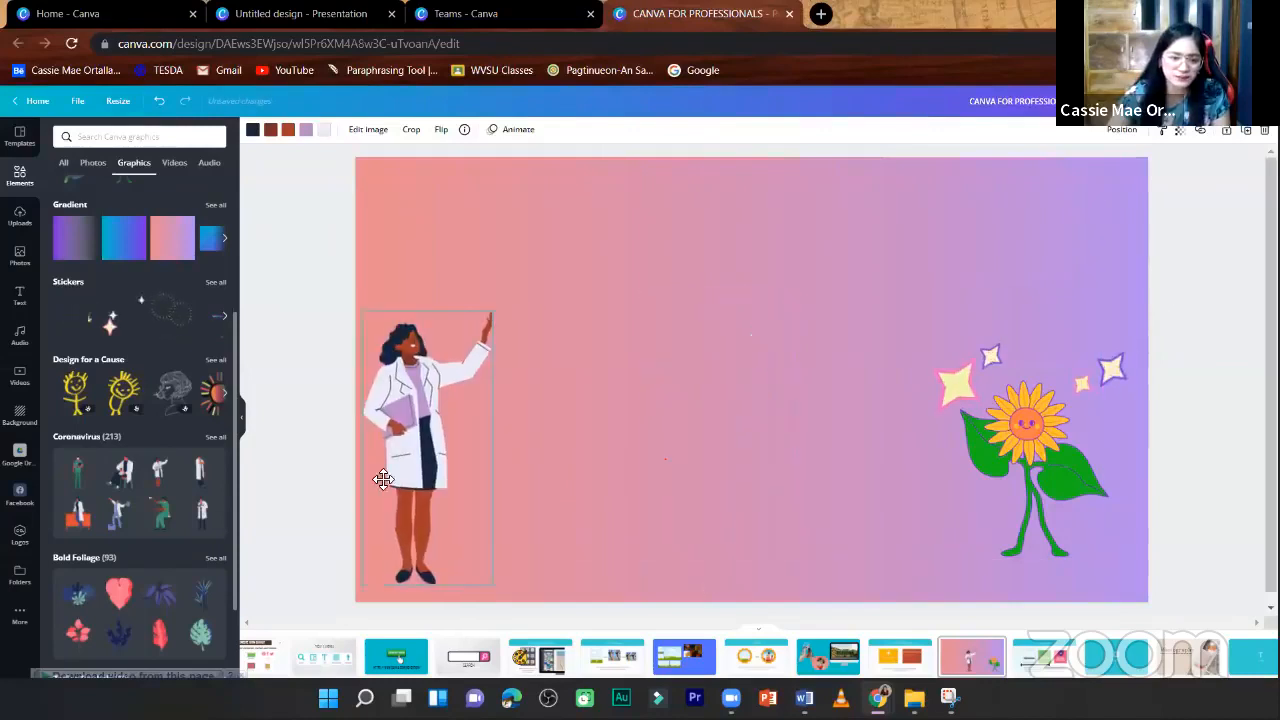
- Add the zodiac symbol of the woman with flowing hair, shrink it and place it in the page's upper right corner
{"action": "scroll", "coordinate": [140, 636], "scroll_direction": "down", "scroll_amount": 2}
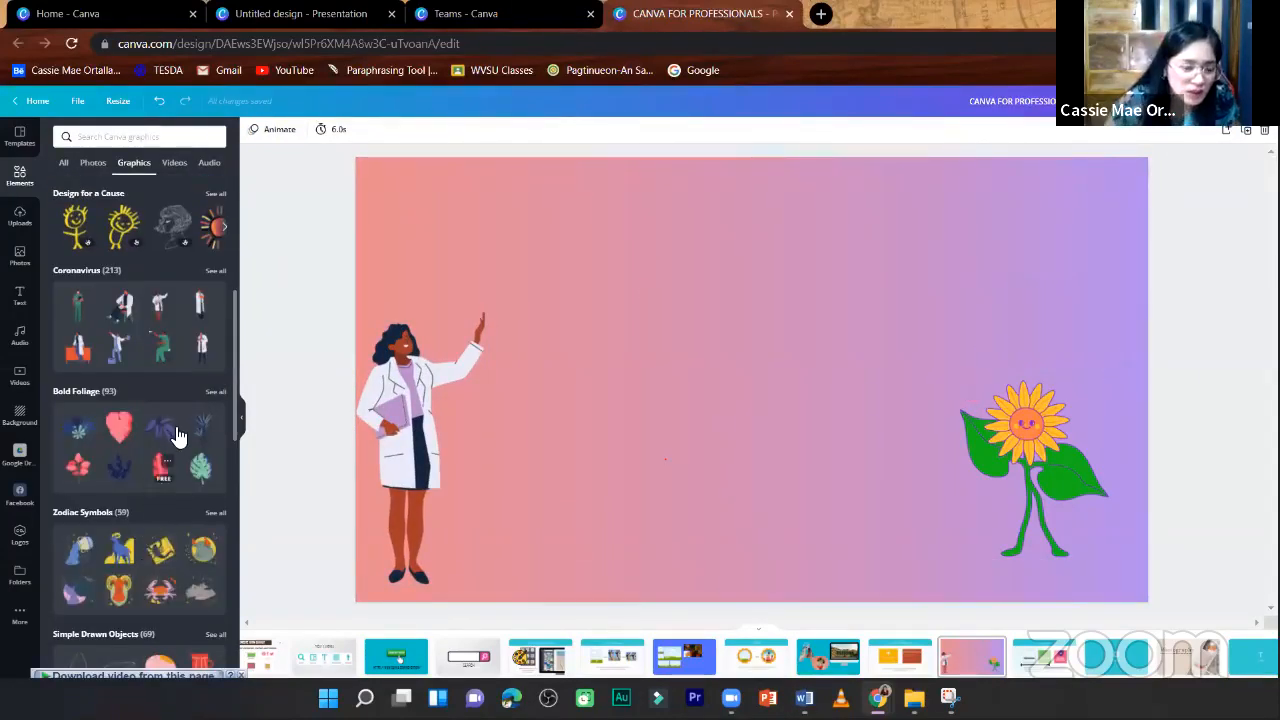
{"action": "scroll", "coordinate": [163, 537], "scroll_direction": "down", "scroll_amount": 1}
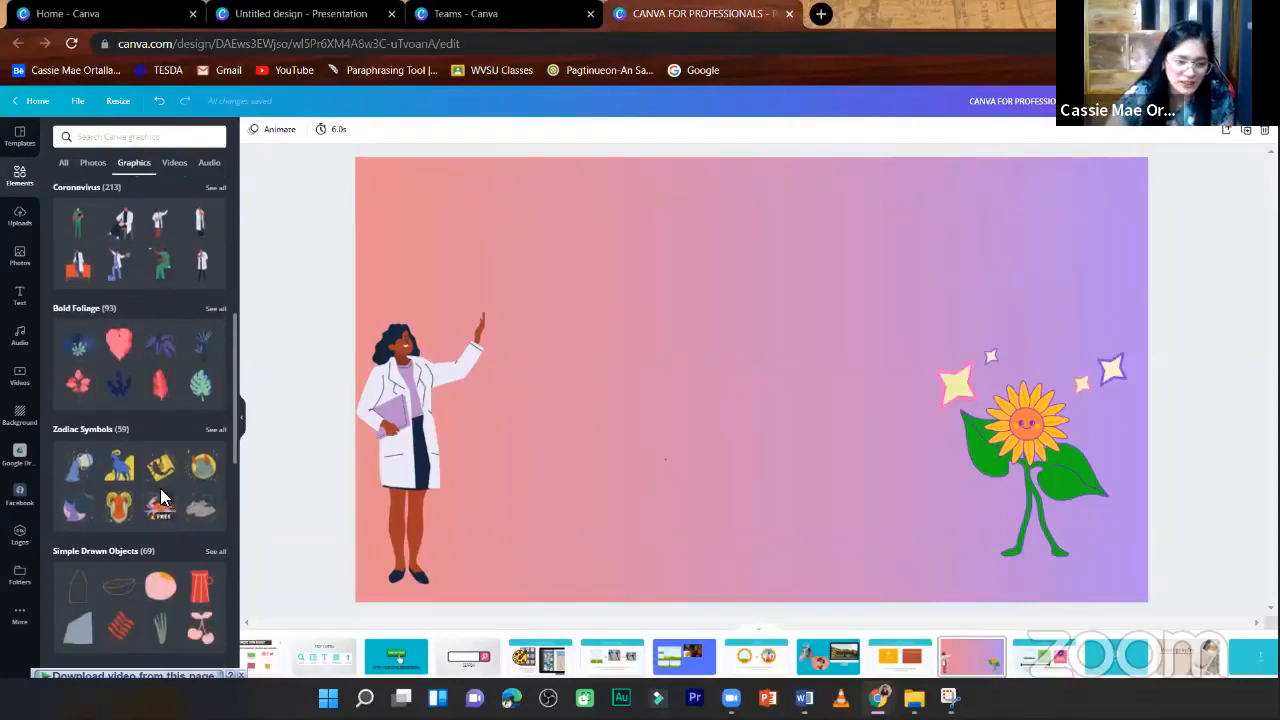
{"action": "left_click", "coordinate": [74, 510]}
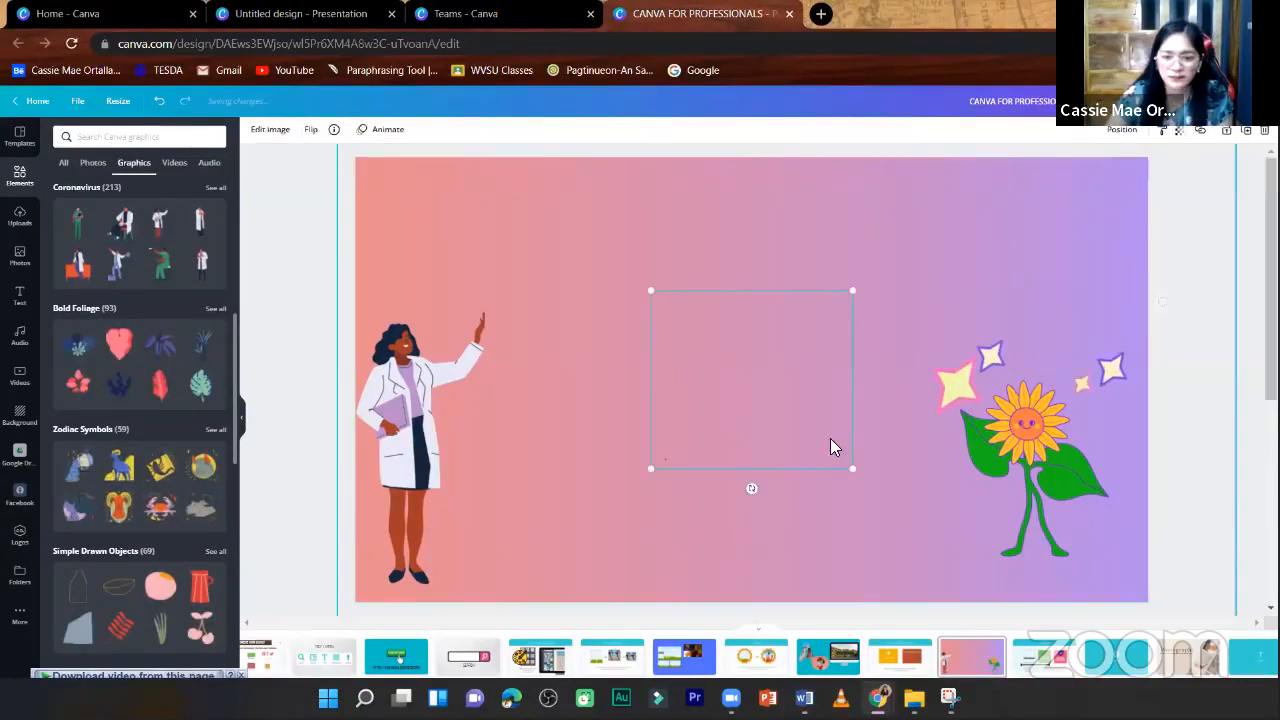
{"action": "left_click_drag", "start_coordinate": [850, 470], "coordinate": [805, 427]}
{"action": "left_click_drag", "start_coordinate": [997, 279], "coordinate": [1035, 266]}
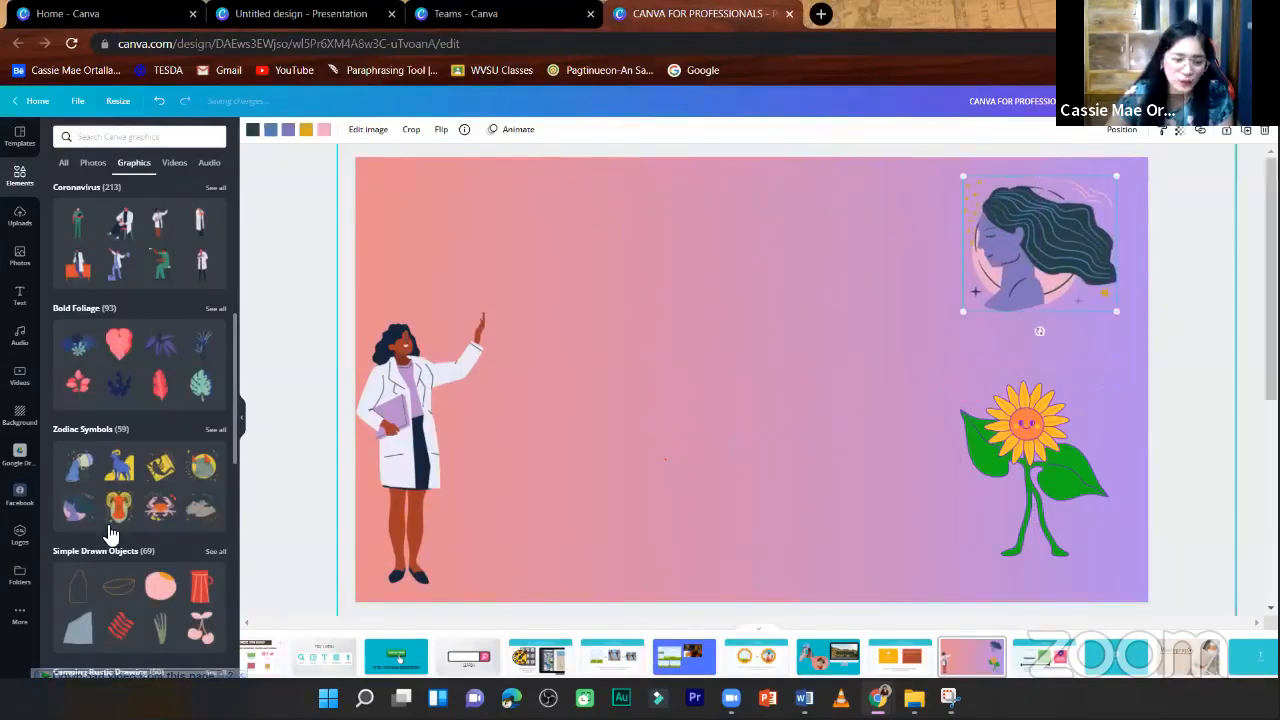
- Add the orange tulips from the Sketchy Flowers set and place them beside the woman in the lab coat
{"action": "scroll", "coordinate": [146, 564], "scroll_direction": "down", "scroll_amount": 5}
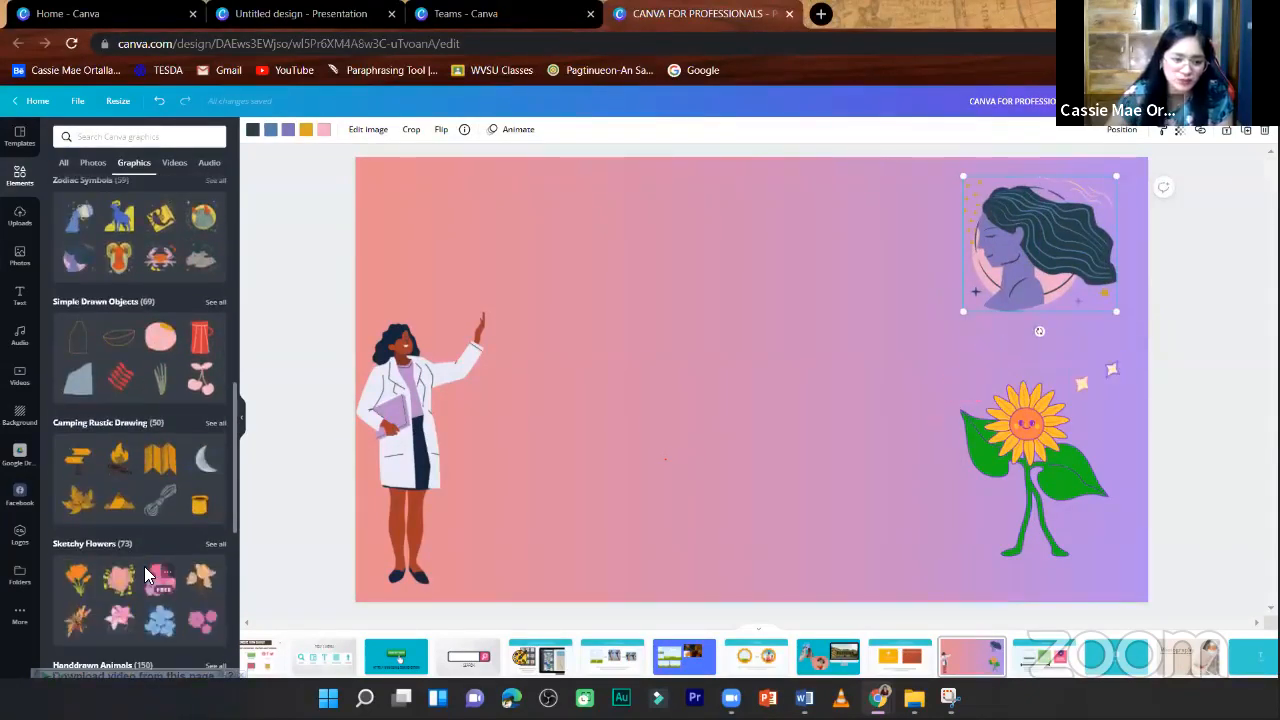
{"action": "scroll", "coordinate": [144, 566], "scroll_direction": "down", "scroll_amount": 2}
{"action": "left_click", "coordinate": [80, 412]}
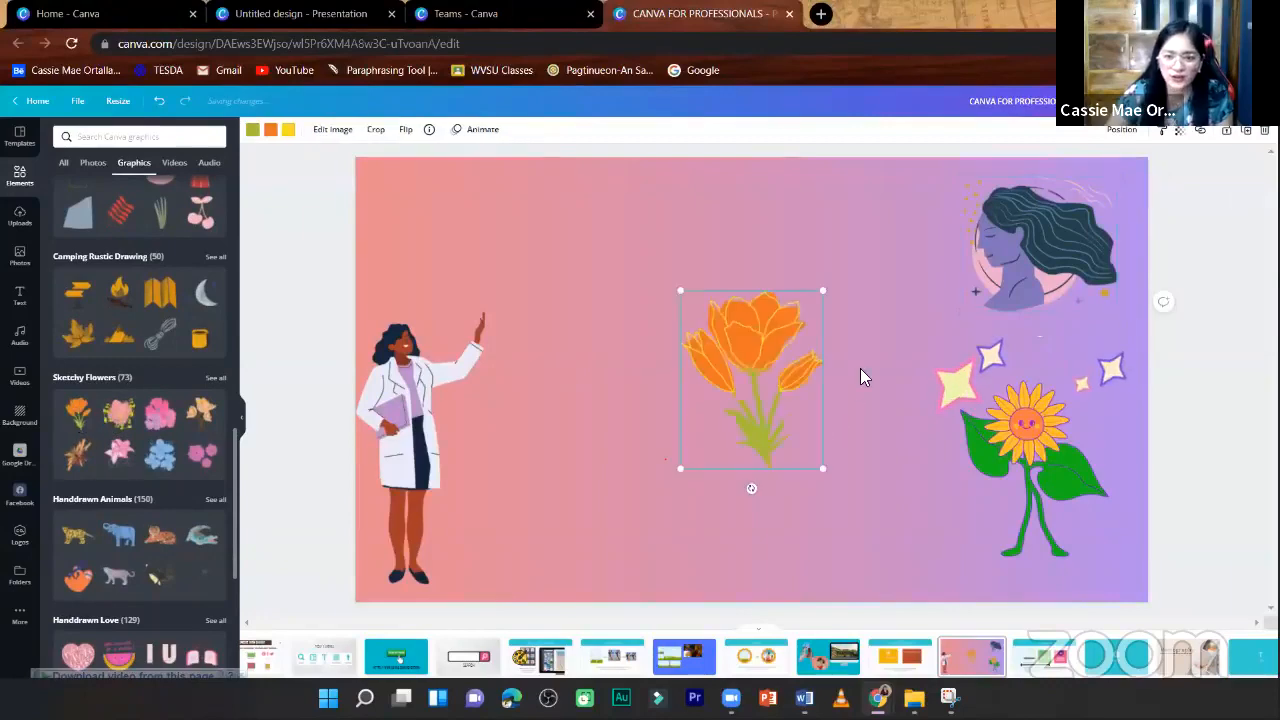
{"action": "left_click_drag", "start_coordinate": [649, 380], "coordinate": [445, 484]}
- Browse the remaining graphics sets and search the graphics for "school"
{"action": "scroll", "coordinate": [188, 568], "scroll_direction": "down", "scroll_amount": 6}
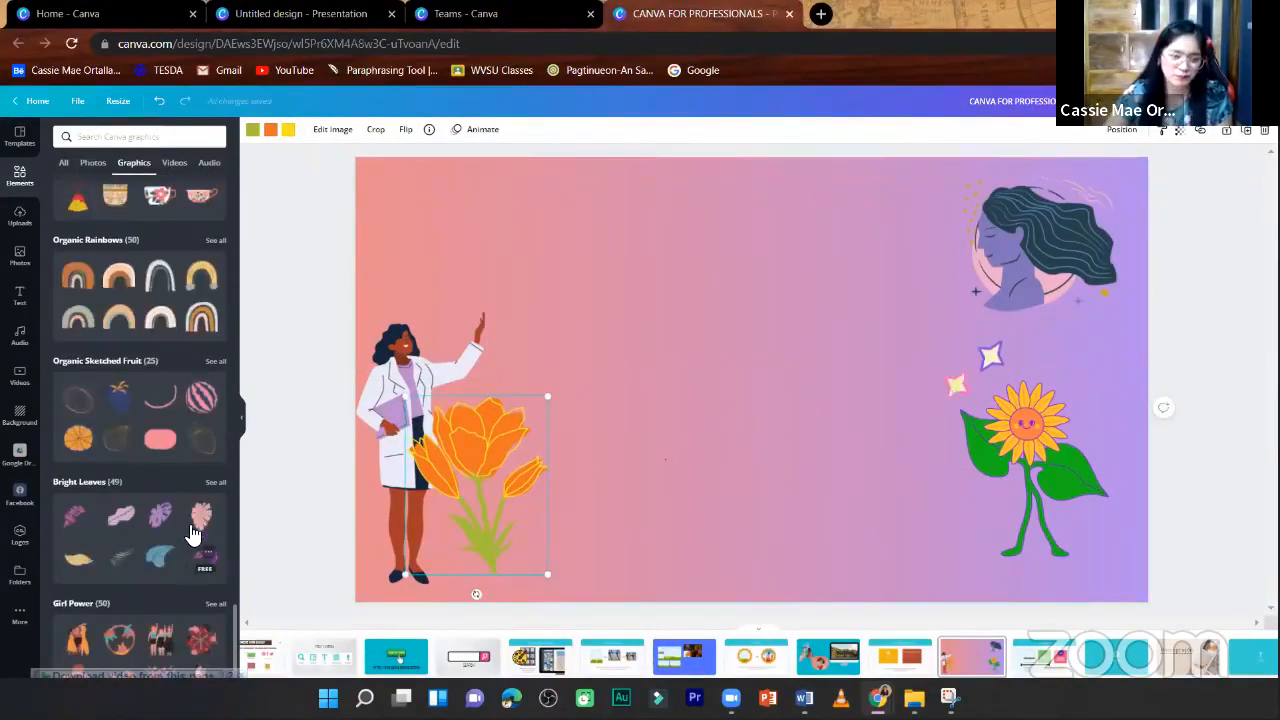
{"action": "scroll", "coordinate": [195, 330], "scroll_direction": "up", "scroll_amount": 6}
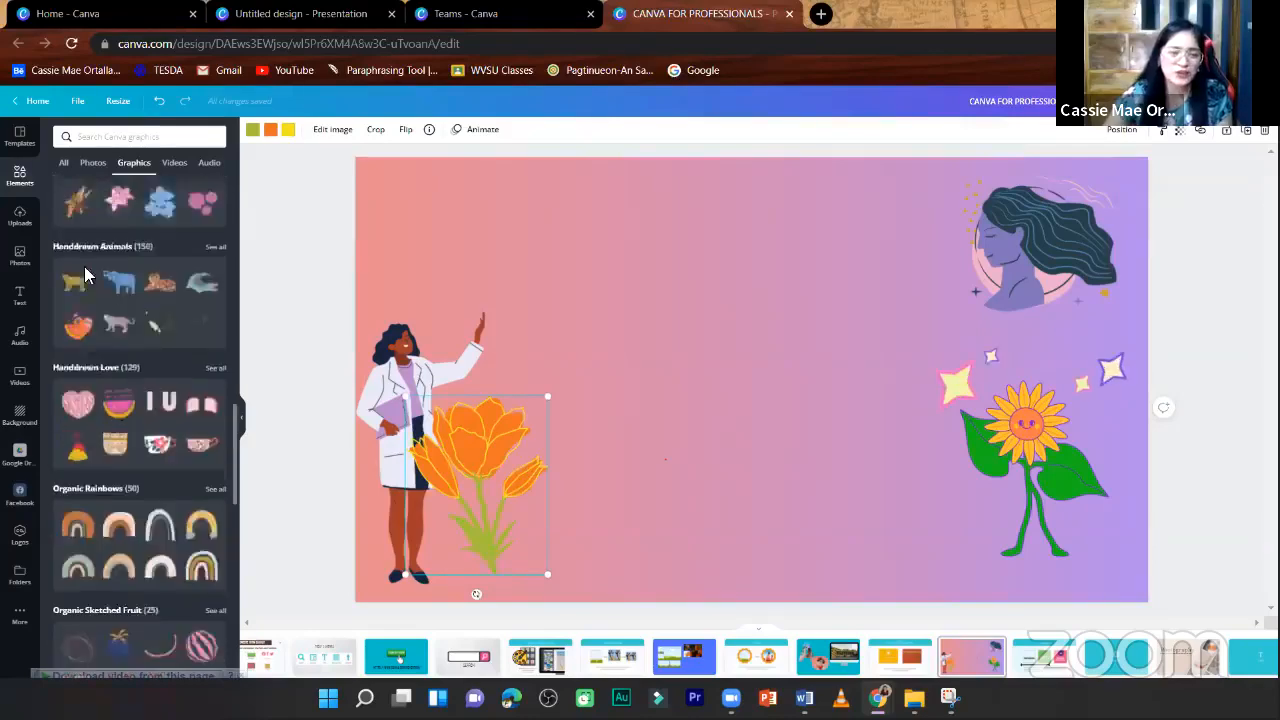
{"action": "left_click", "coordinate": [144, 140]}
{"action": "left_click", "coordinate": [266, 209]}
{"action": "left_click", "coordinate": [164, 139]}
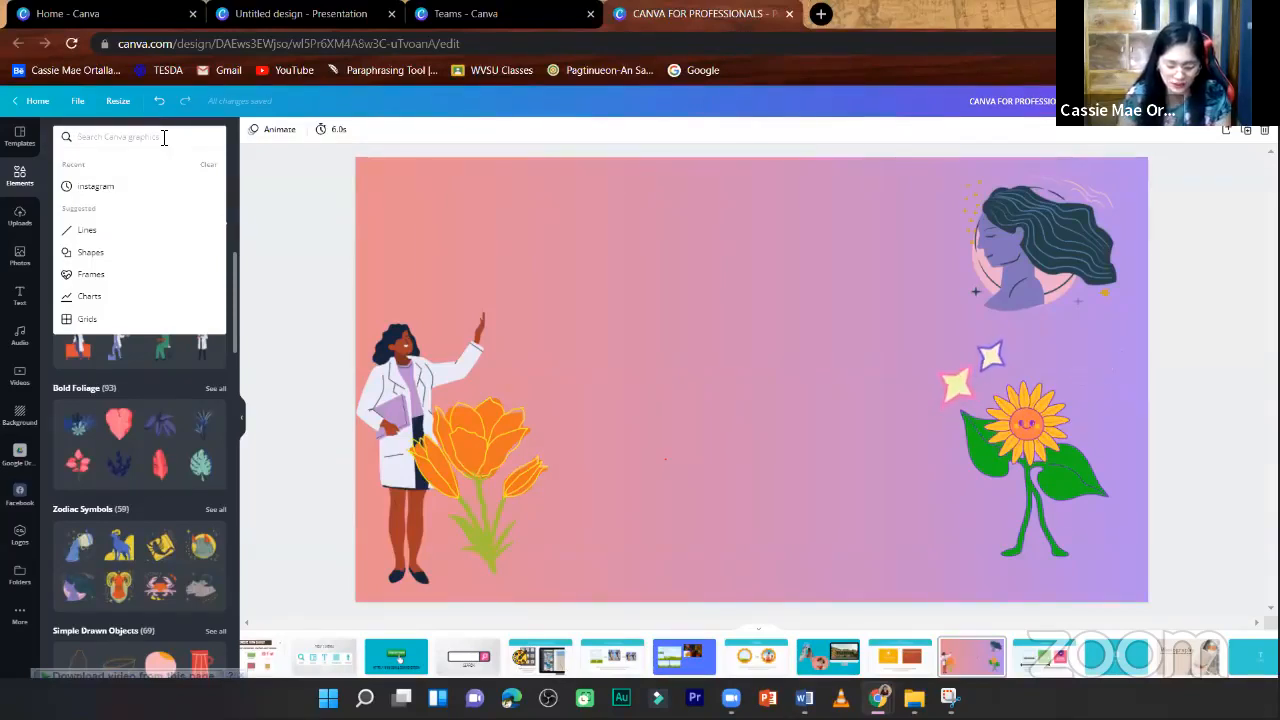
{"action": "type", "text": "school"}
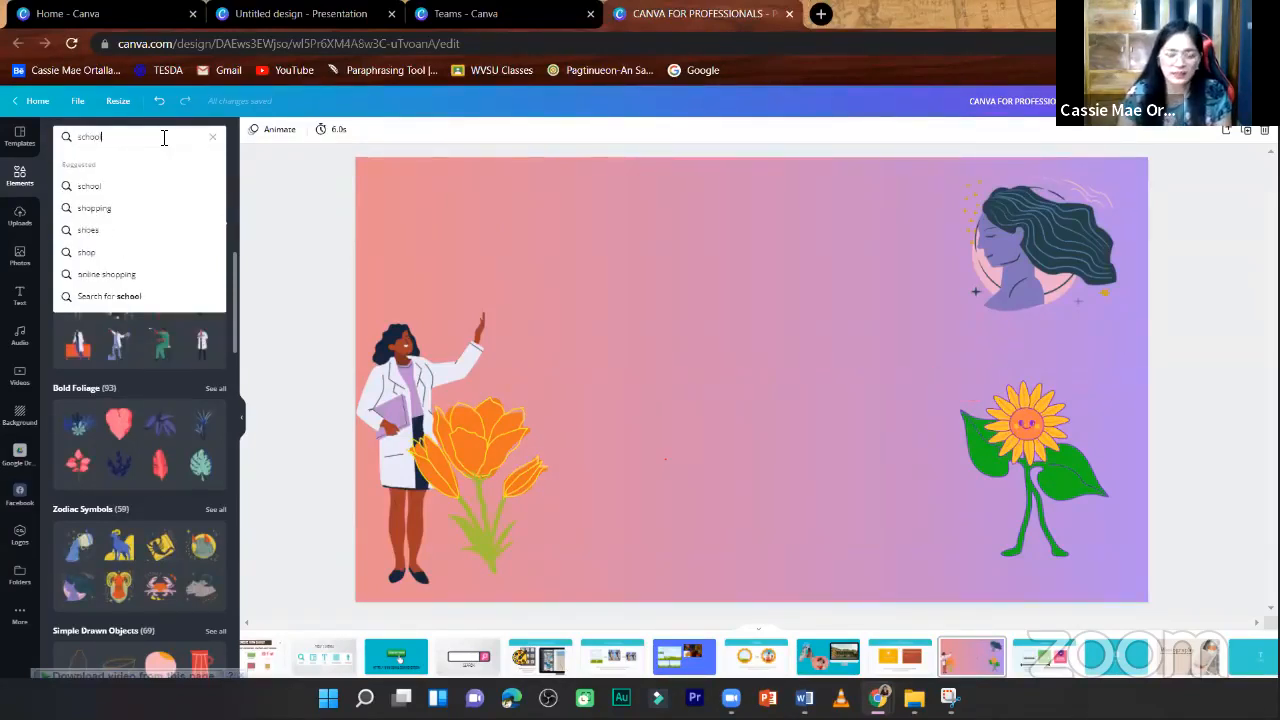
{"action": "key", "text": "Return"}
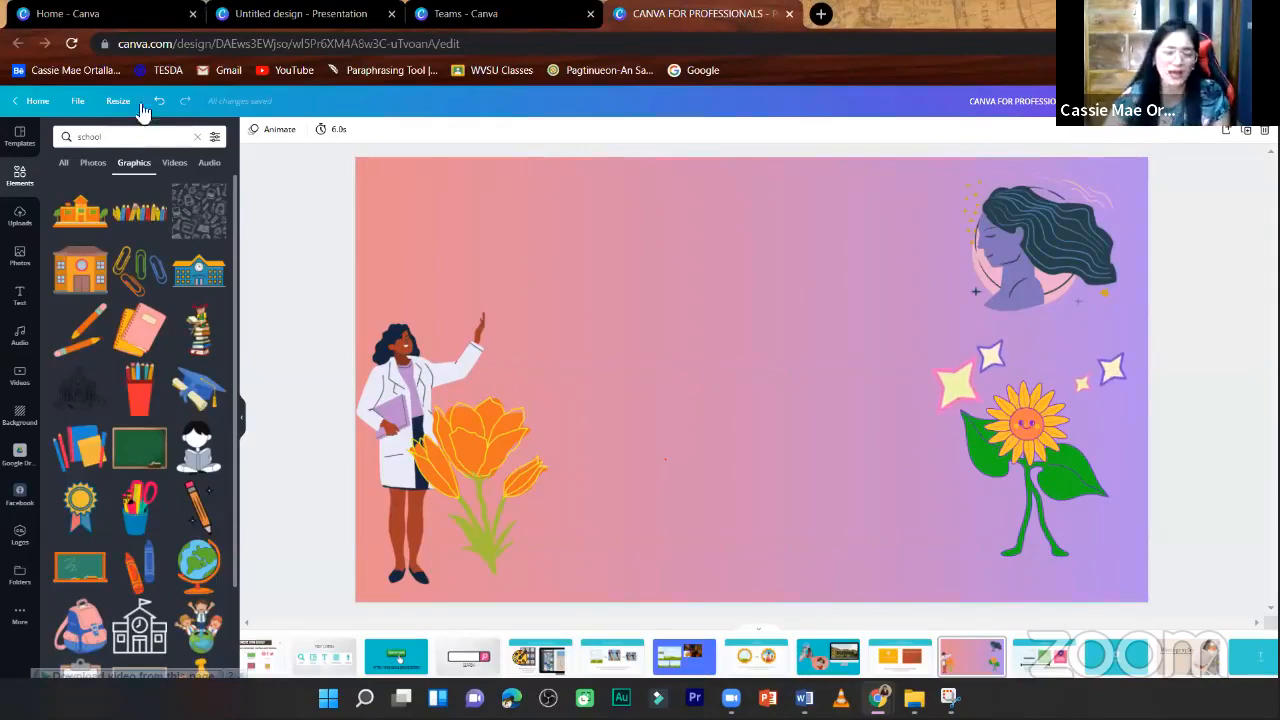
- Add the "Back to School" lettering with the light bulb and enlarge it to fill the middle of the page
{"action": "scroll", "coordinate": [147, 472], "scroll_direction": "down", "scroll_amount": 2}
{"action": "scroll", "coordinate": [150, 474], "scroll_direction": "down", "scroll_amount": 5}
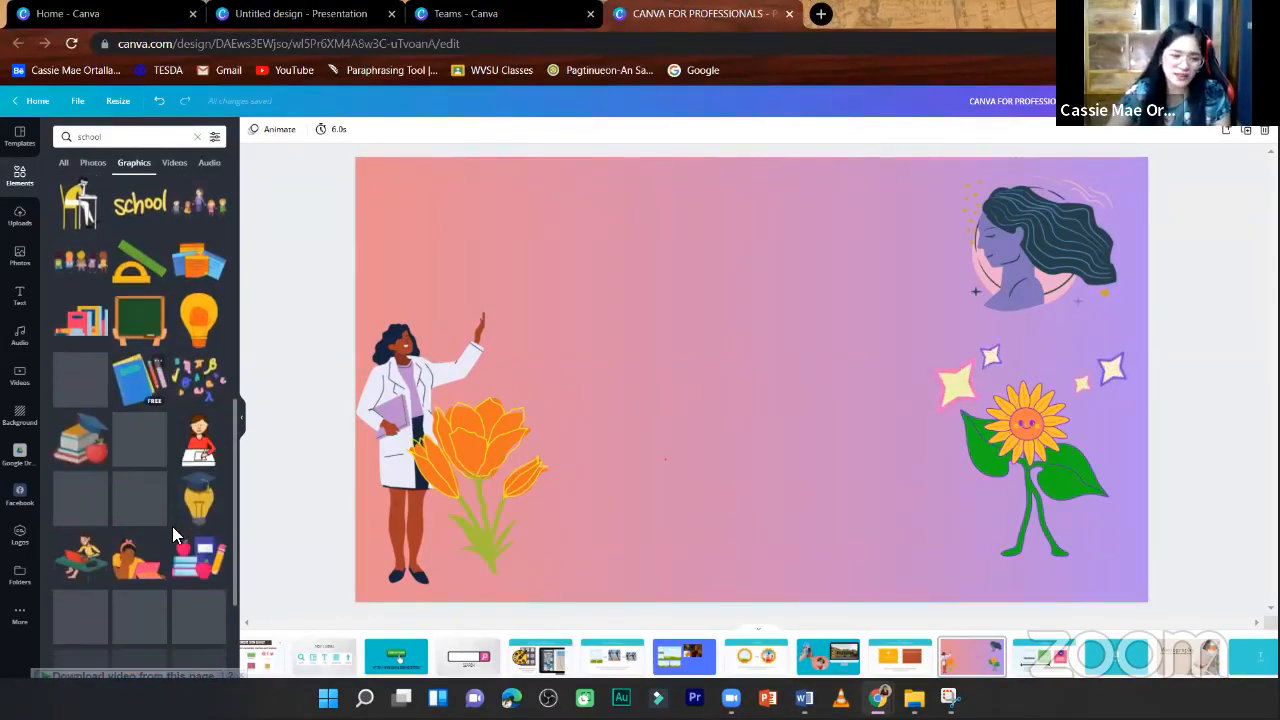
{"action": "scroll", "coordinate": [172, 526], "scroll_direction": "down", "scroll_amount": 3}
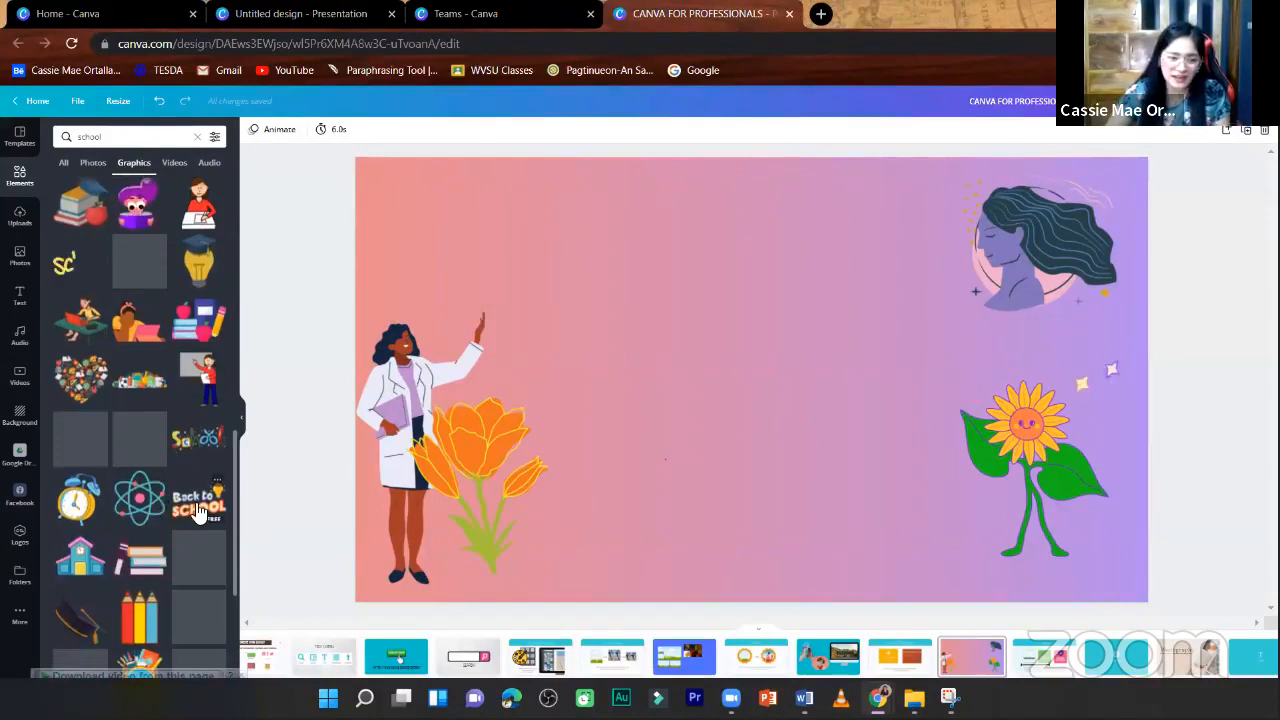
{"action": "left_click", "coordinate": [198, 511]}
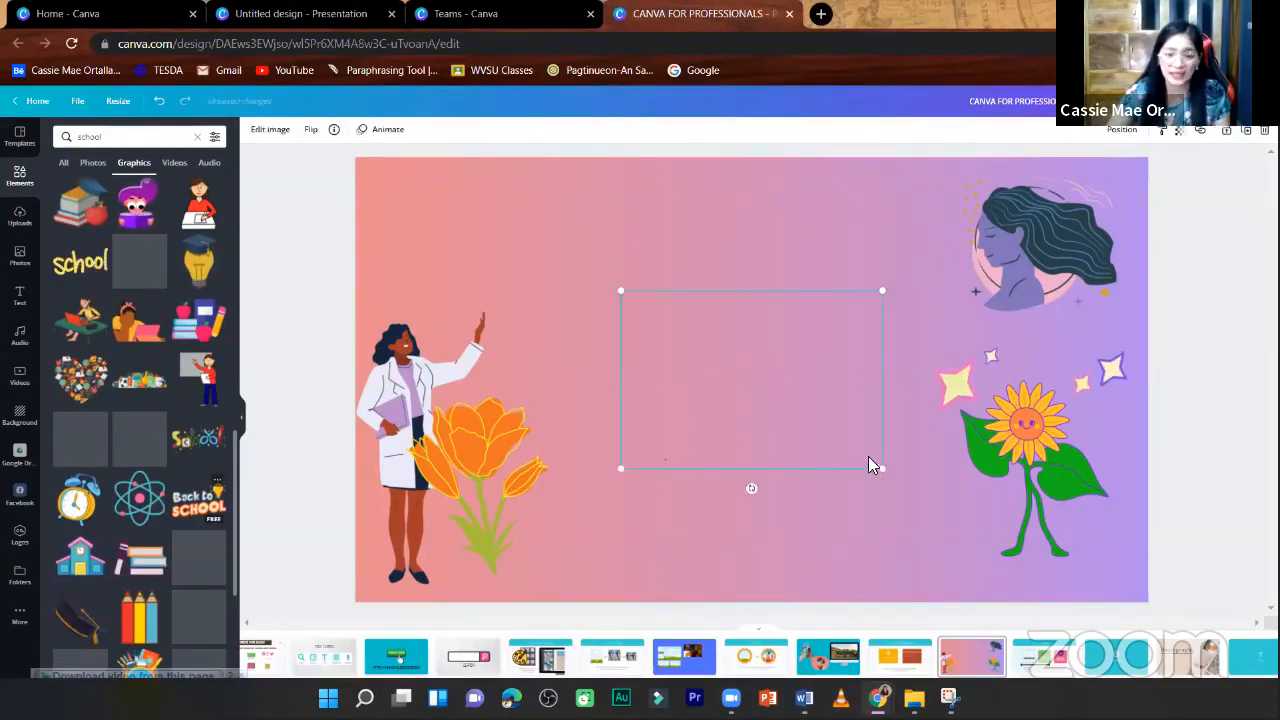
{"action": "left_click_drag", "start_coordinate": [572, 531], "coordinate": [565, 512]}
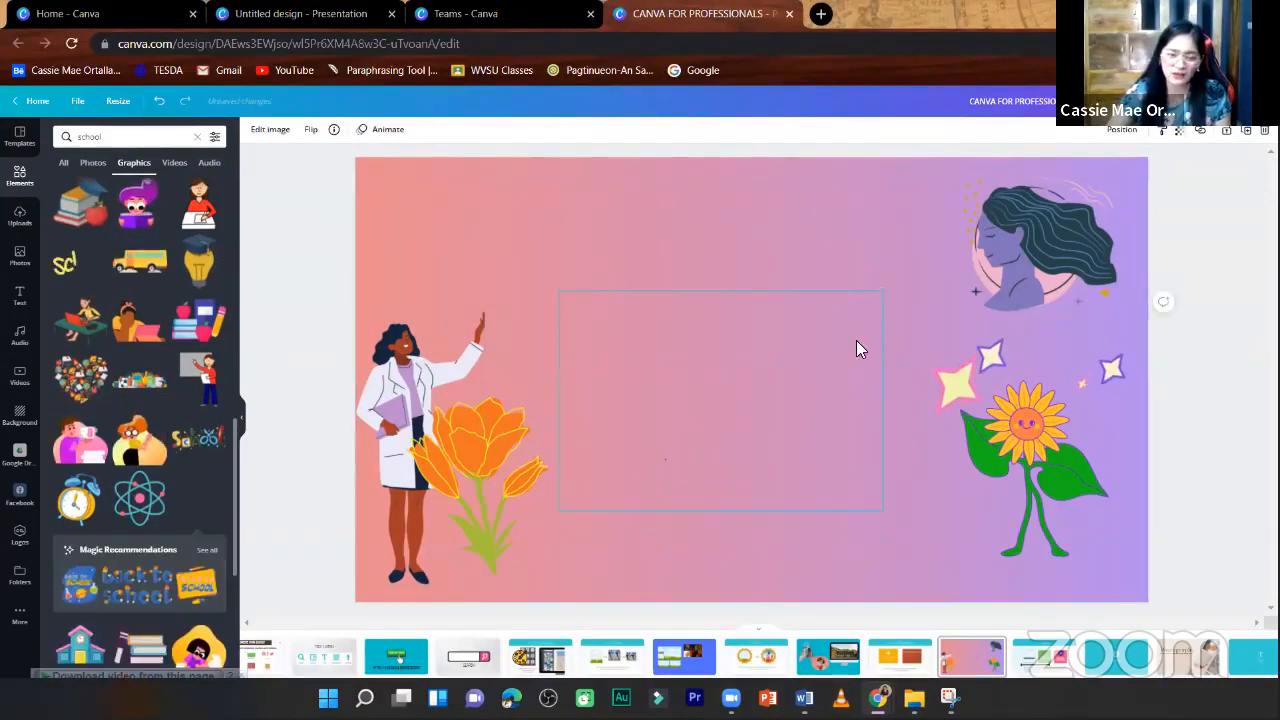
{"action": "left_click_drag", "start_coordinate": [880, 289], "coordinate": [1000, 271]}
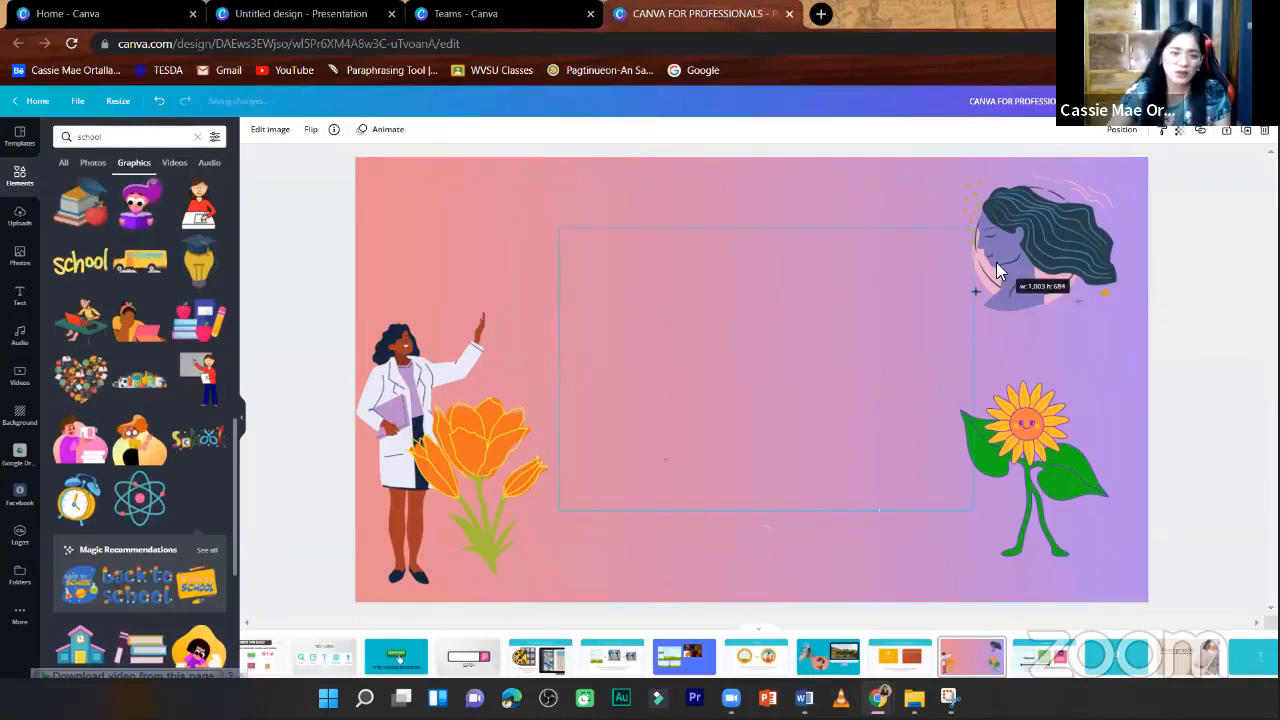
{"action": "scroll", "coordinate": [137, 534], "scroll_direction": "down", "scroll_amount": 2}
{"action": "left_click_drag", "start_coordinate": [563, 507], "coordinate": [449, 526]}
- Add the blue chalkboard teacher graphic, shrink it and place it above the woman in the lab coat
{"action": "scroll", "coordinate": [148, 503], "scroll_direction": "down", "scroll_amount": 2}
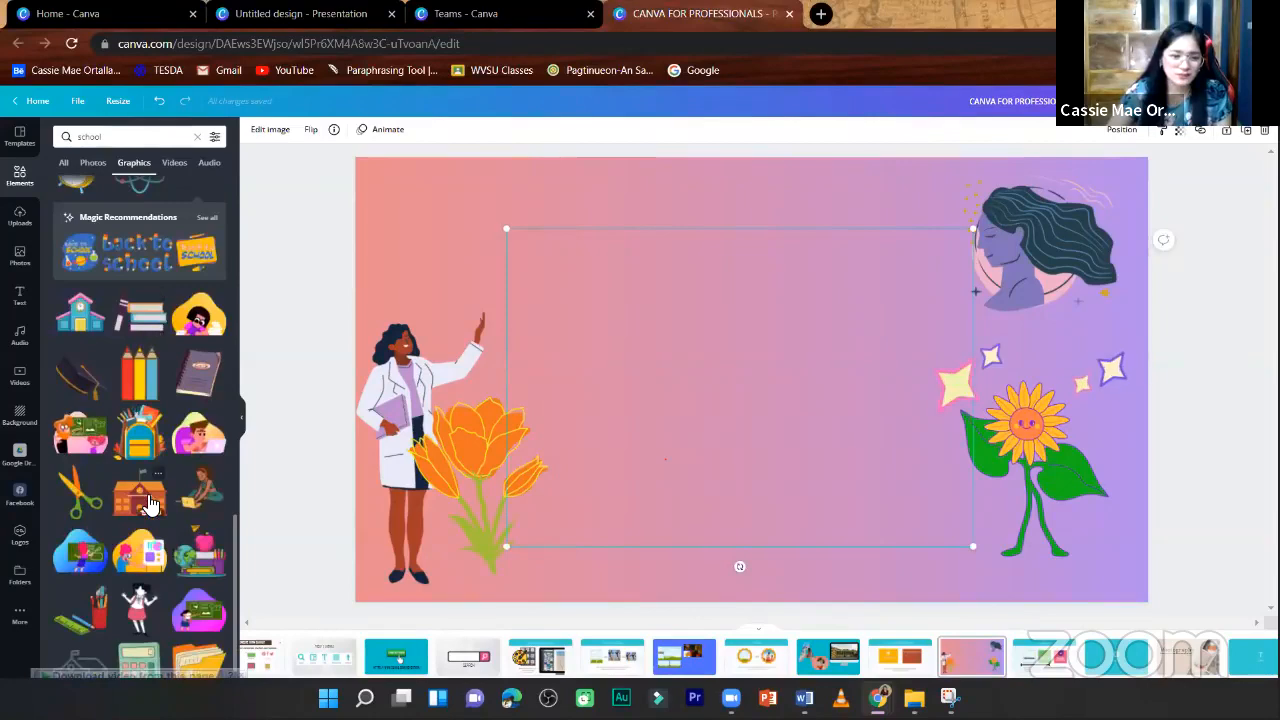
{"action": "scroll", "coordinate": [148, 503], "scroll_direction": "down", "scroll_amount": 2}
{"action": "left_click_drag", "start_coordinate": [968, 549], "coordinate": [680, 310]}
{"action": "left_click_drag", "start_coordinate": [556, 288], "coordinate": [440, 252]}
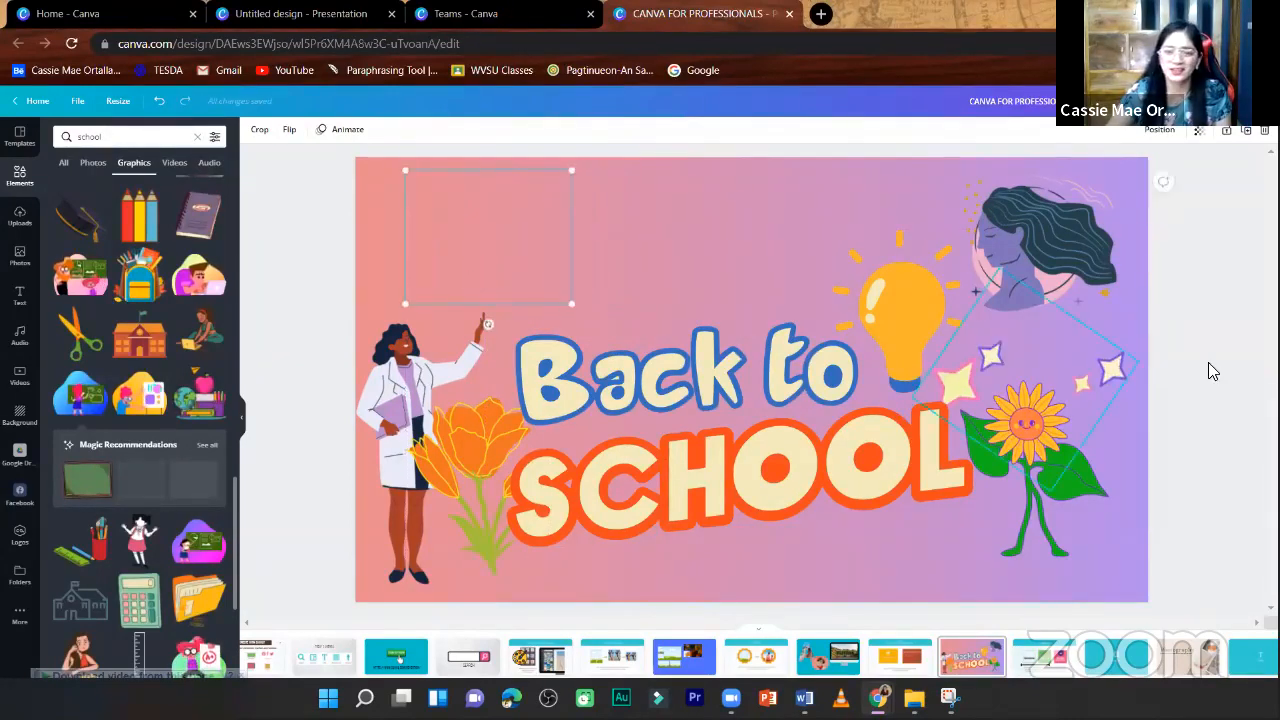
- Go to the "Shapes" slide and clear the graphics search to return to the overview of all element categories
{"action": "left_click", "coordinate": [1176, 360]}
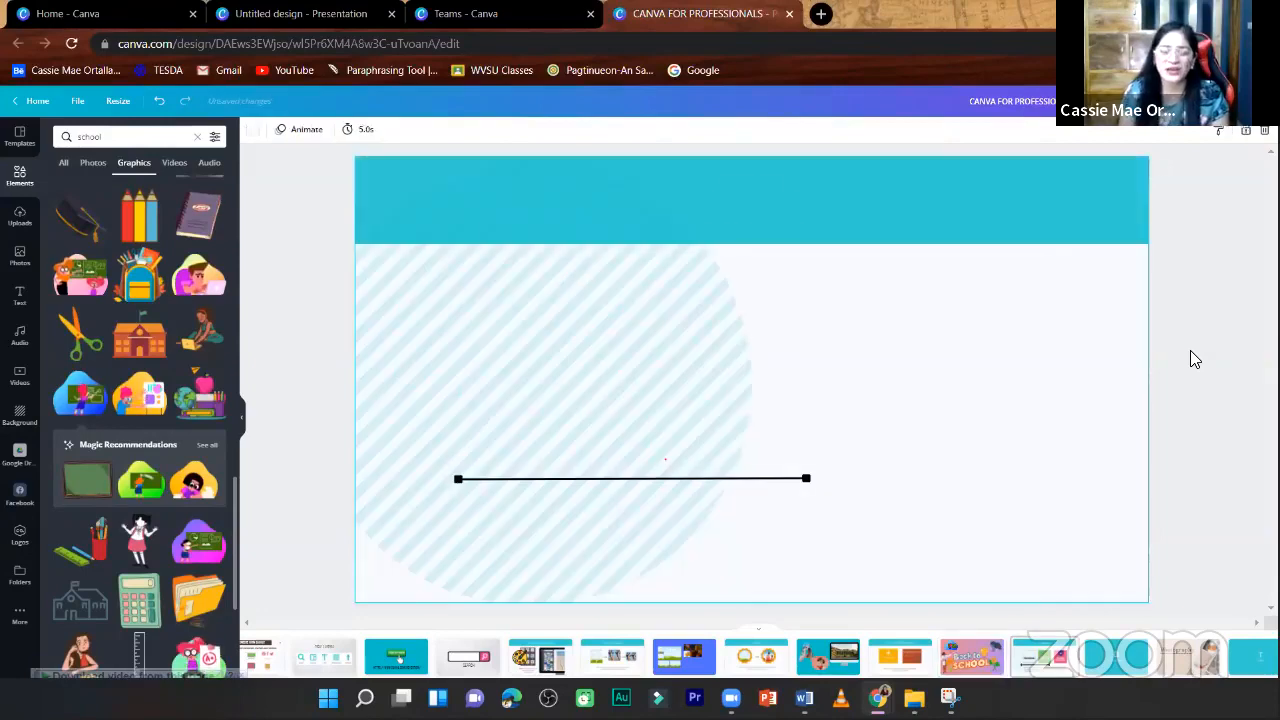
{"action": "left_click", "coordinate": [198, 137]}
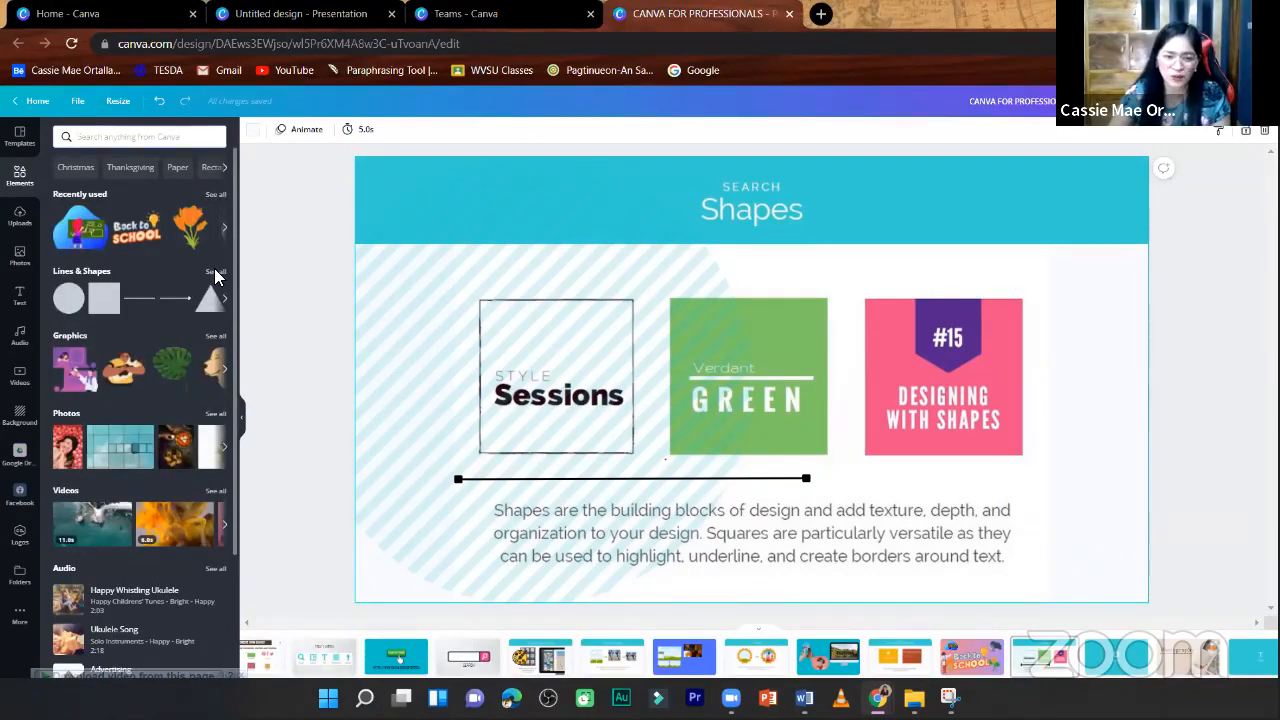
- List all lines and shapes and delete the black line with square ends above the paragraph
{"action": "left_click", "coordinate": [215, 272]}
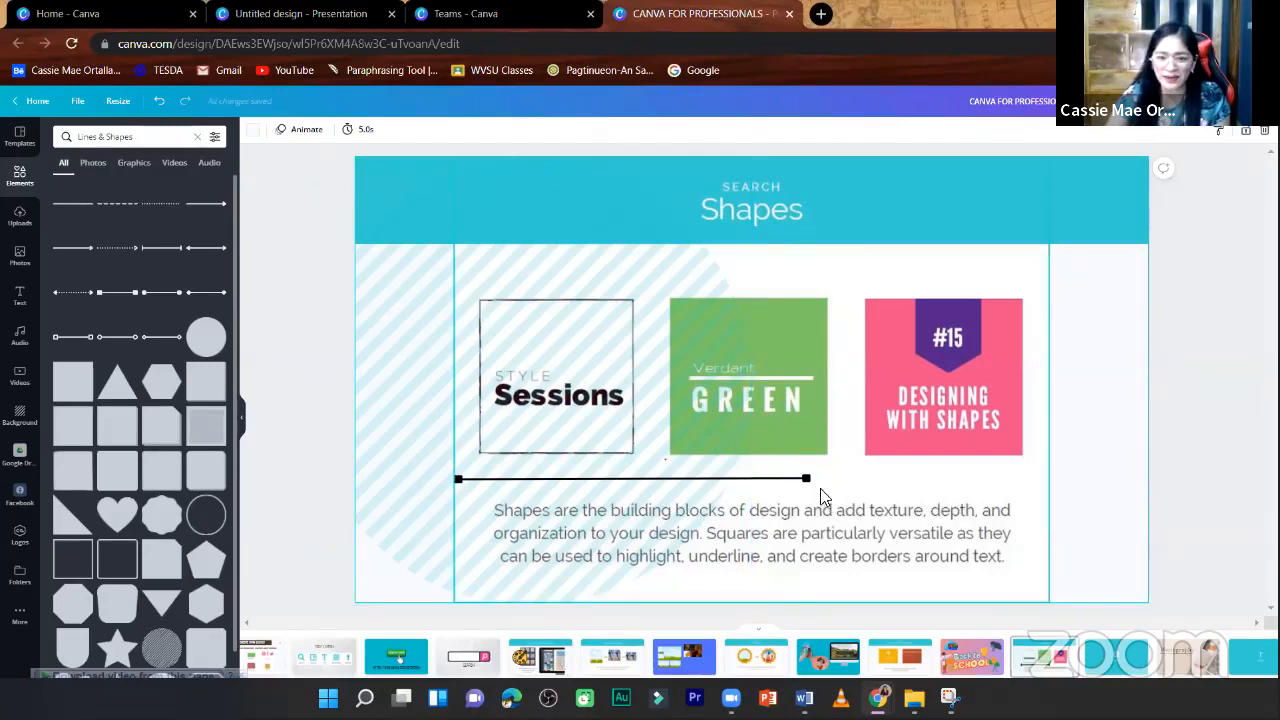
{"action": "left_click_drag", "start_coordinate": [781, 479], "coordinate": [946, 467]}
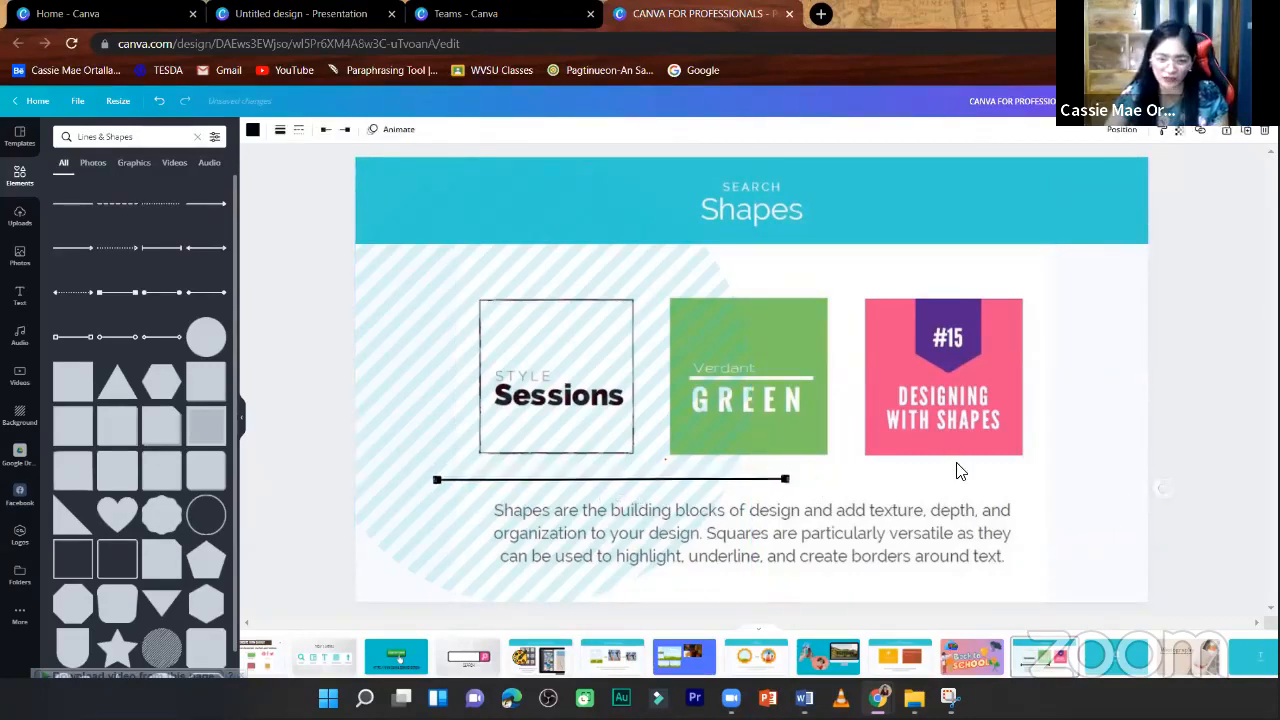
{"action": "key", "text": "Delete"}
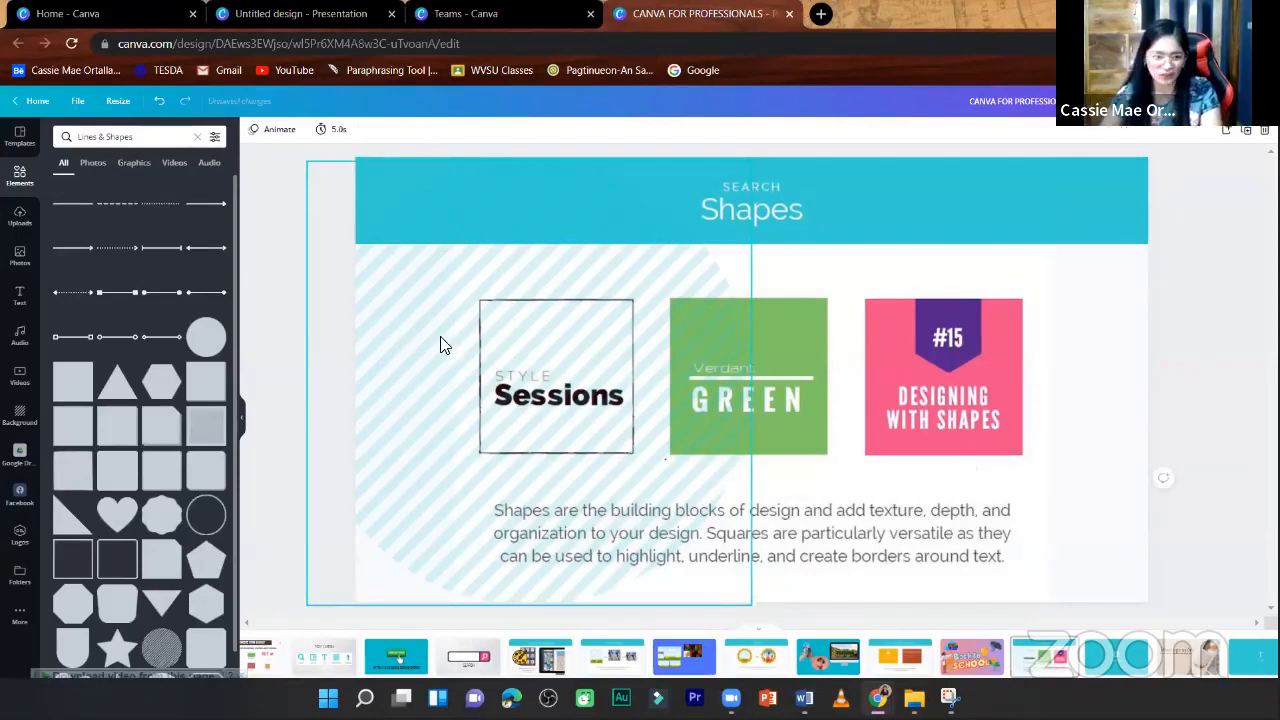
- Replace the faint striped circle with a fresh one, place it over the slide's left edge and enlarge it to about 765 px
{"action": "scroll", "coordinate": [170, 410], "scroll_direction": "down", "scroll_amount": 2}
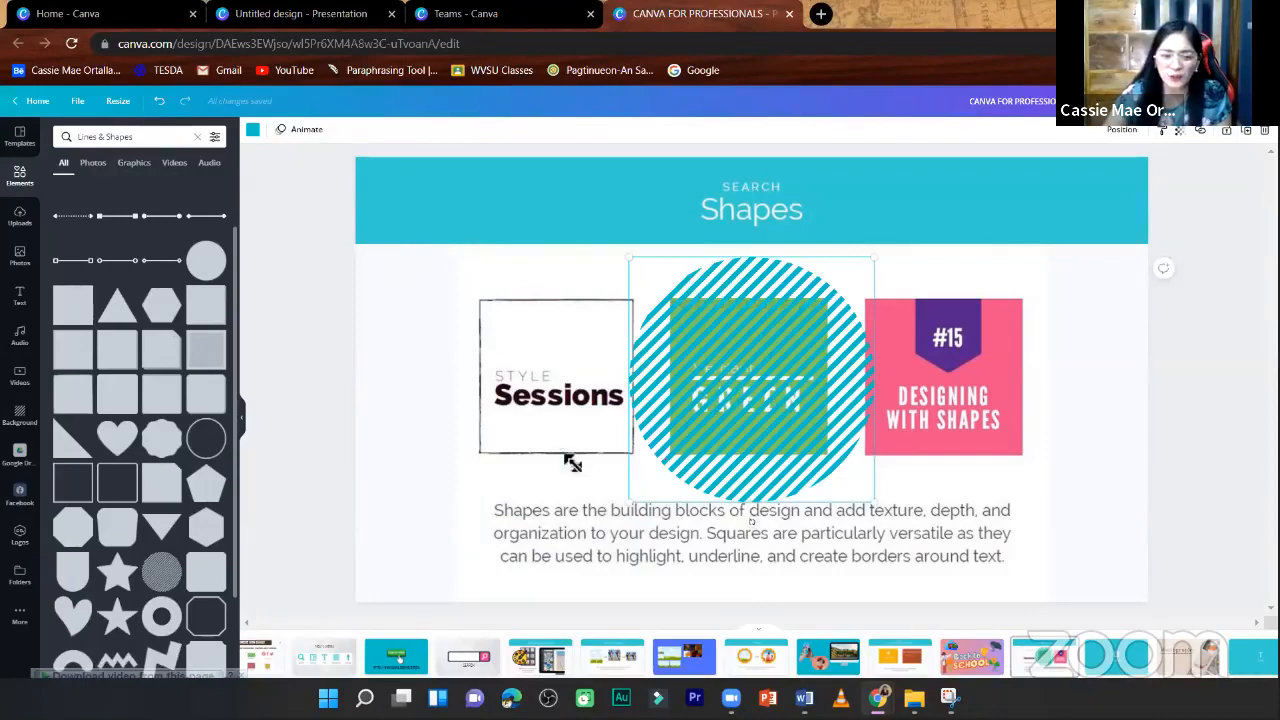
{"action": "left_click_drag", "start_coordinate": [751, 379], "coordinate": [493, 347]}
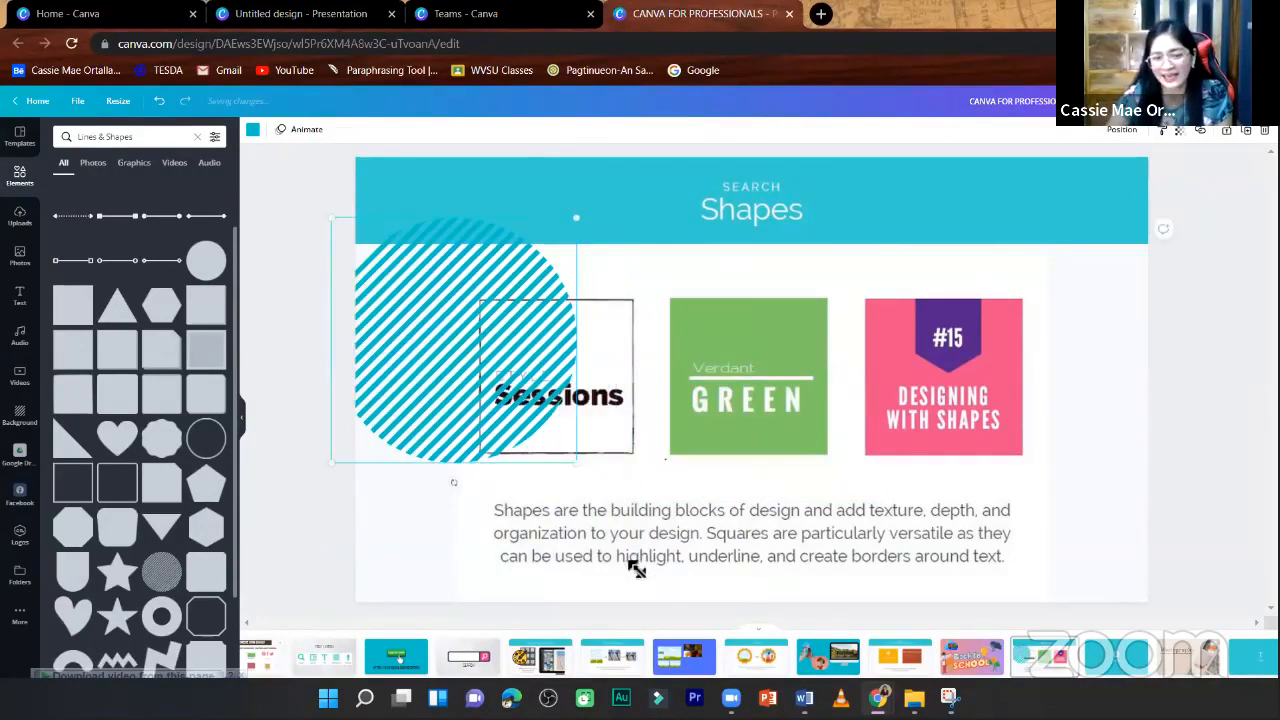
{"action": "left_click_drag", "start_coordinate": [576, 463], "coordinate": [648, 534]}
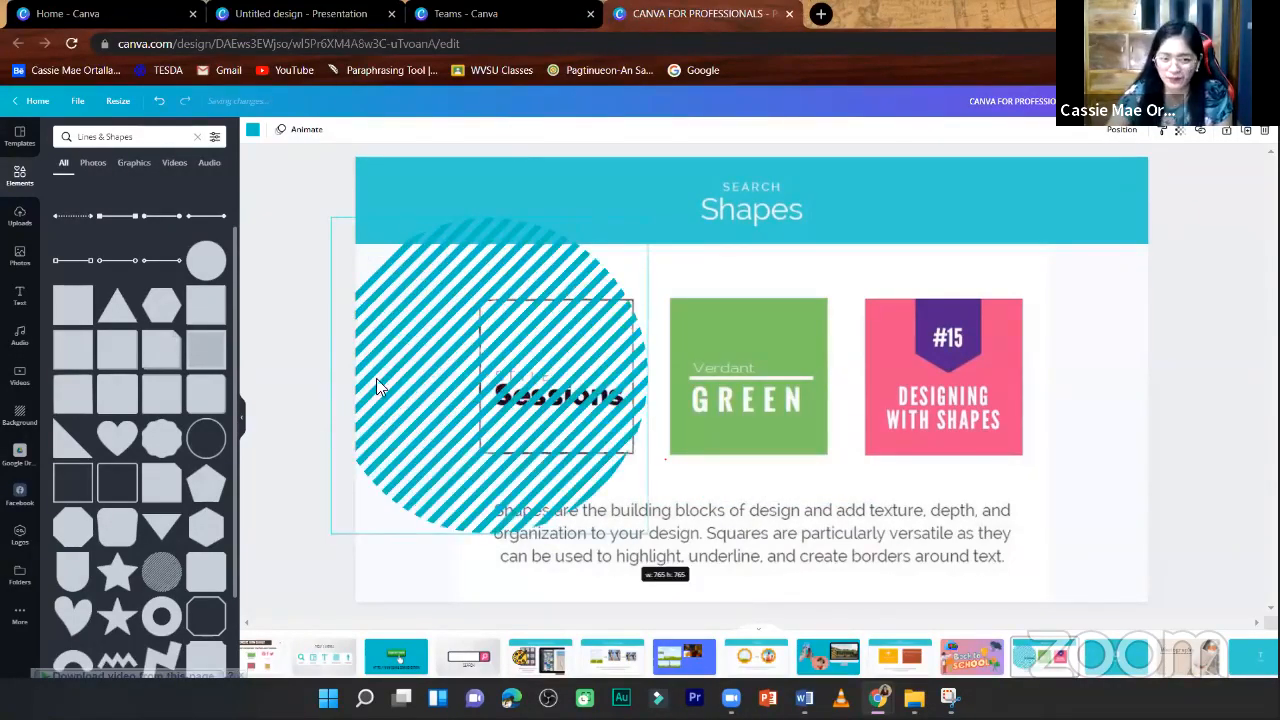
{"action": "left_click_drag", "start_coordinate": [387, 361], "coordinate": [376, 378]}
{"action": "right_click", "coordinate": [390, 370]}
{"action": "left_click", "coordinate": [352, 326]}
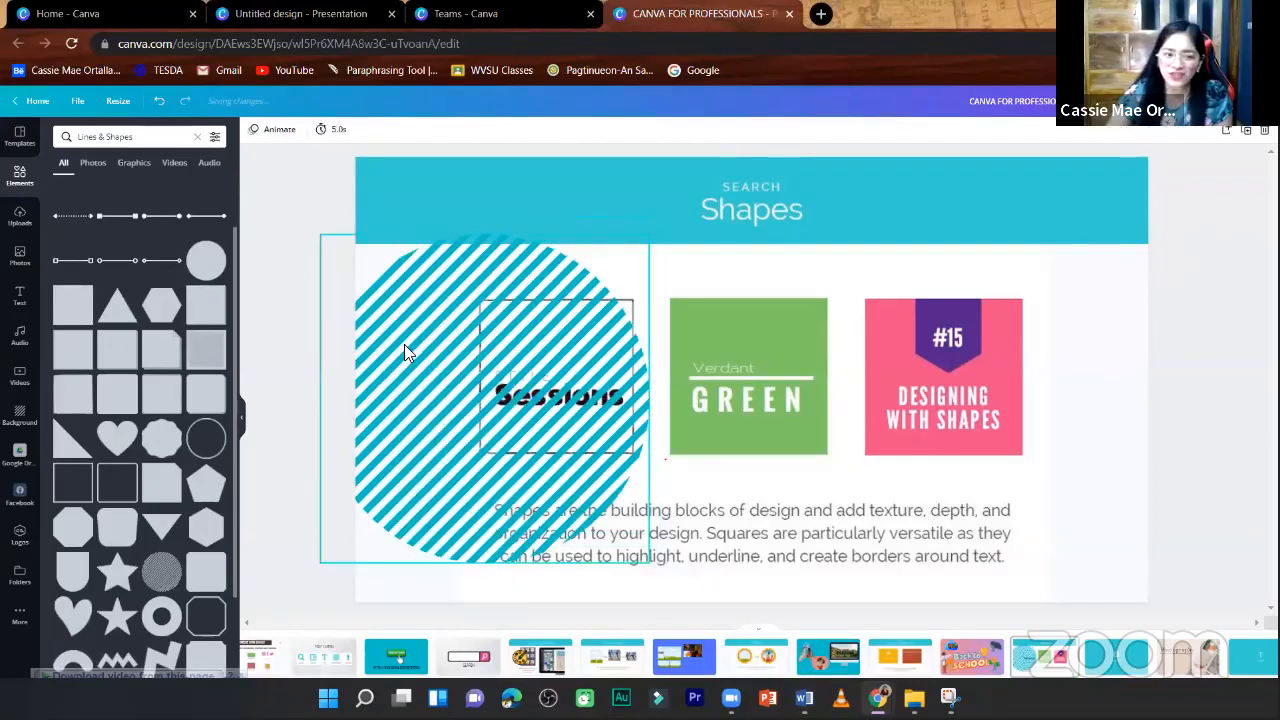
- Copy the striped circle and paste a duplicate onto the slide
{"action": "right_click", "coordinate": [405, 347]}
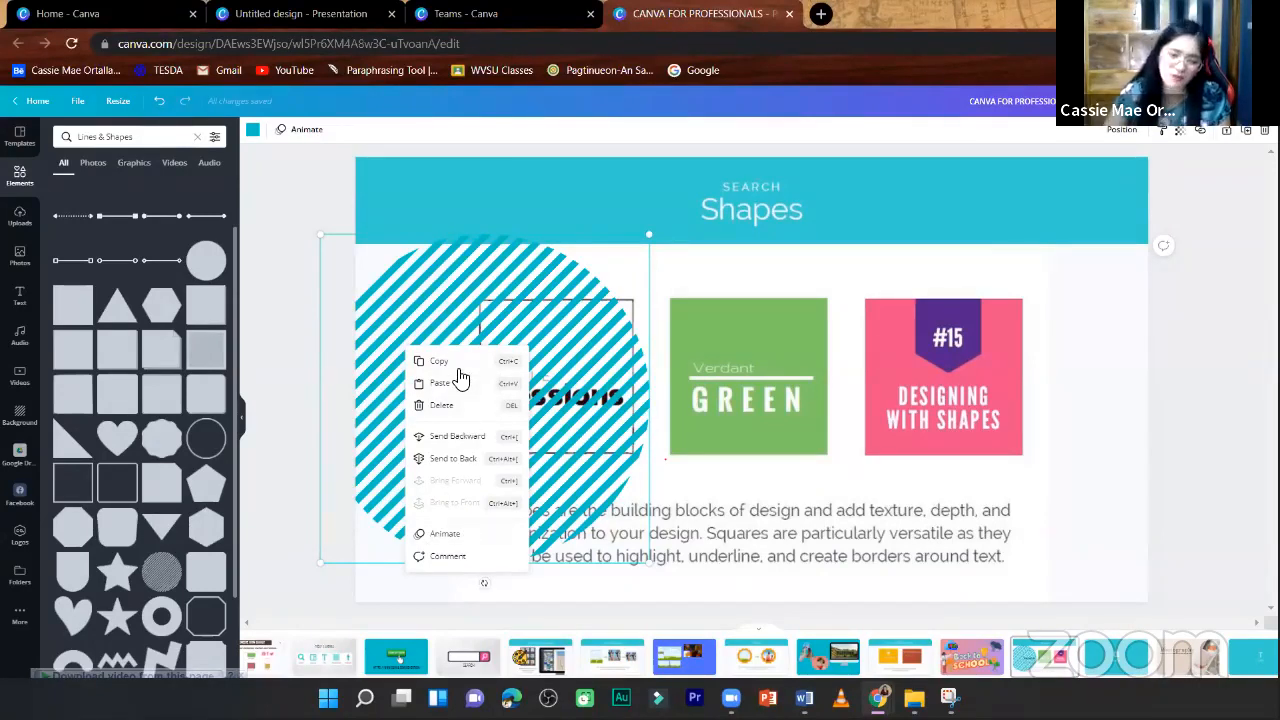
{"action": "right_click", "coordinate": [394, 288]}
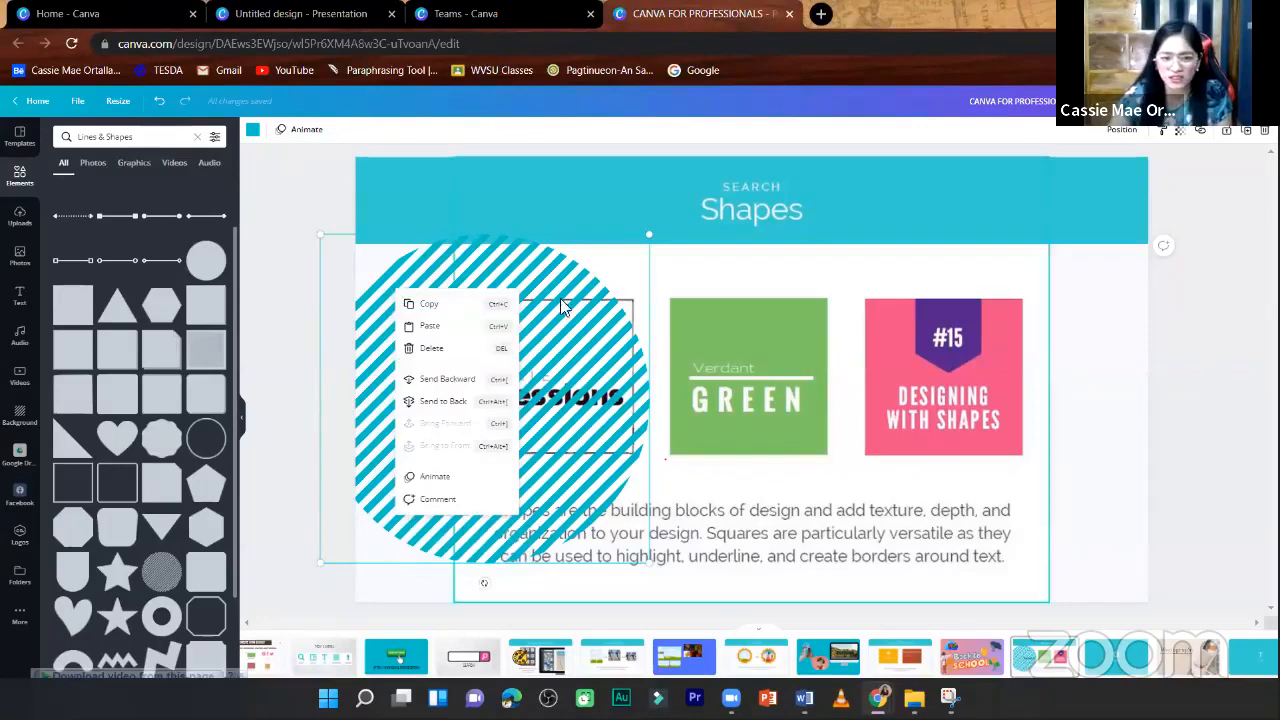
{"action": "left_click", "coordinate": [466, 312]}
{"action": "left_click", "coordinate": [1080, 347]}
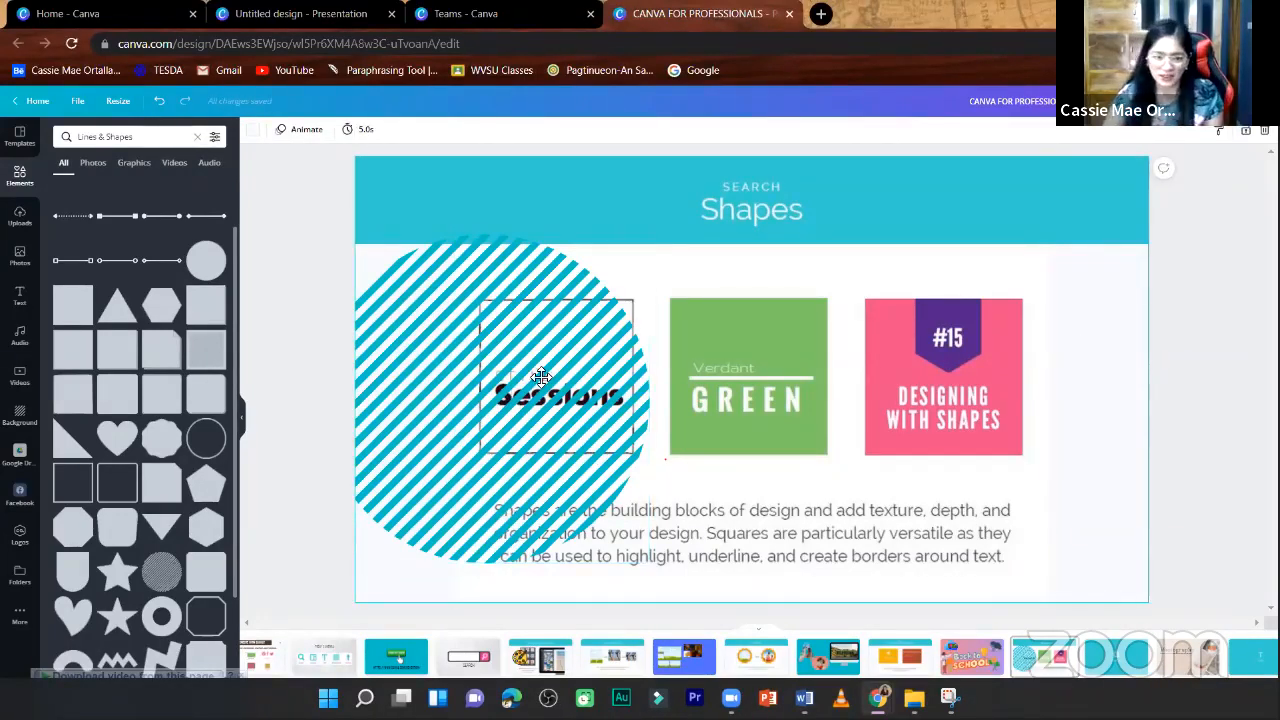
{"action": "key", "text": "ctrl+v"}
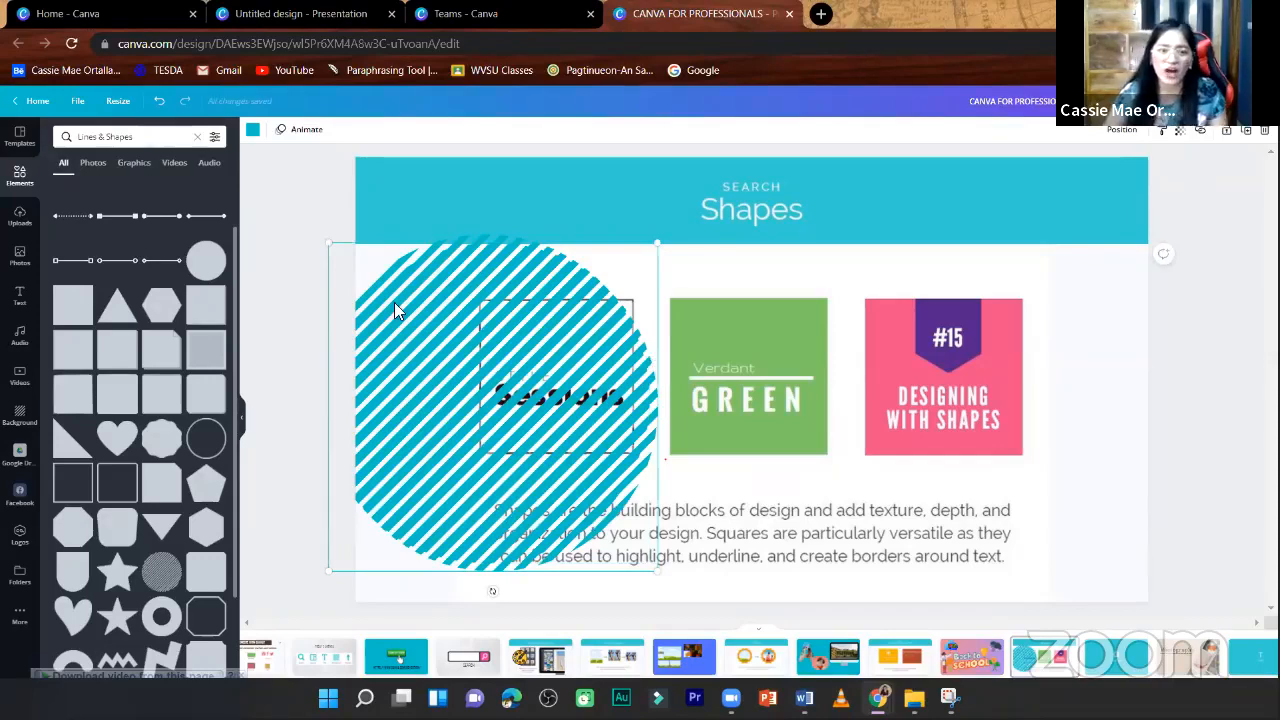
- Delete the striped circle from the slide and undo the deletion
{"action": "right_click", "coordinate": [394, 302]}
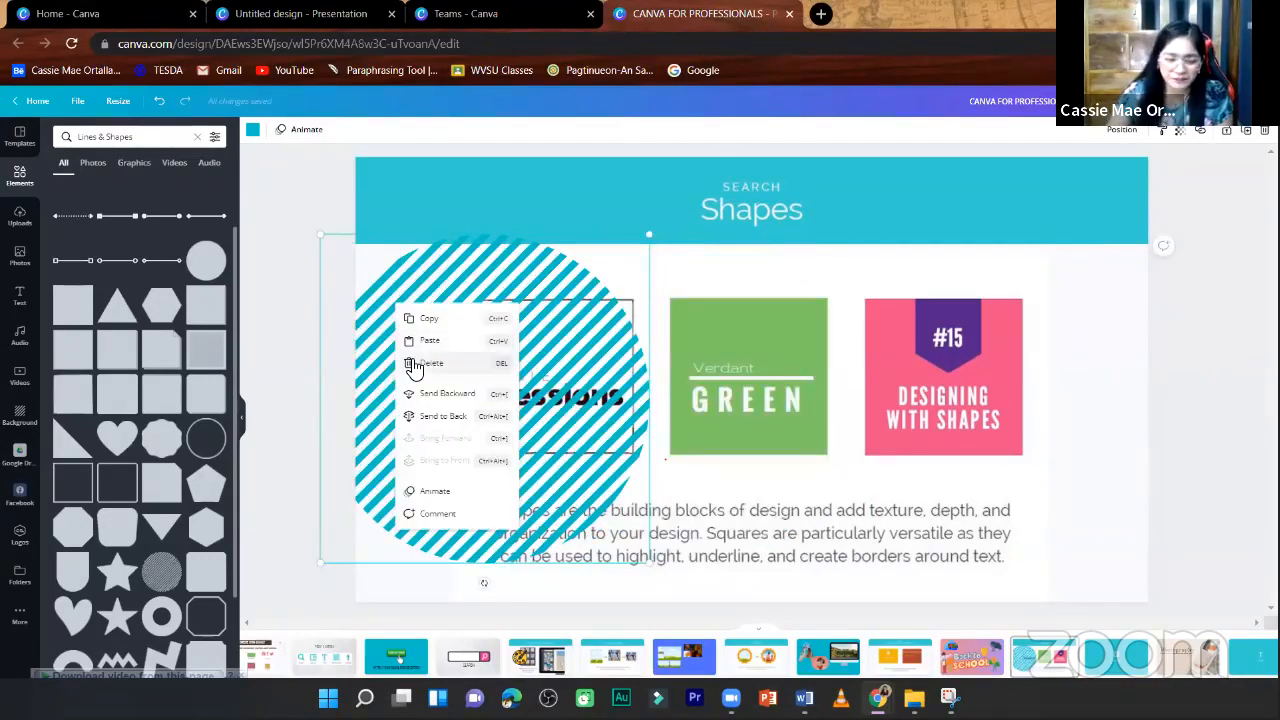
{"action": "left_click", "coordinate": [444, 365]}
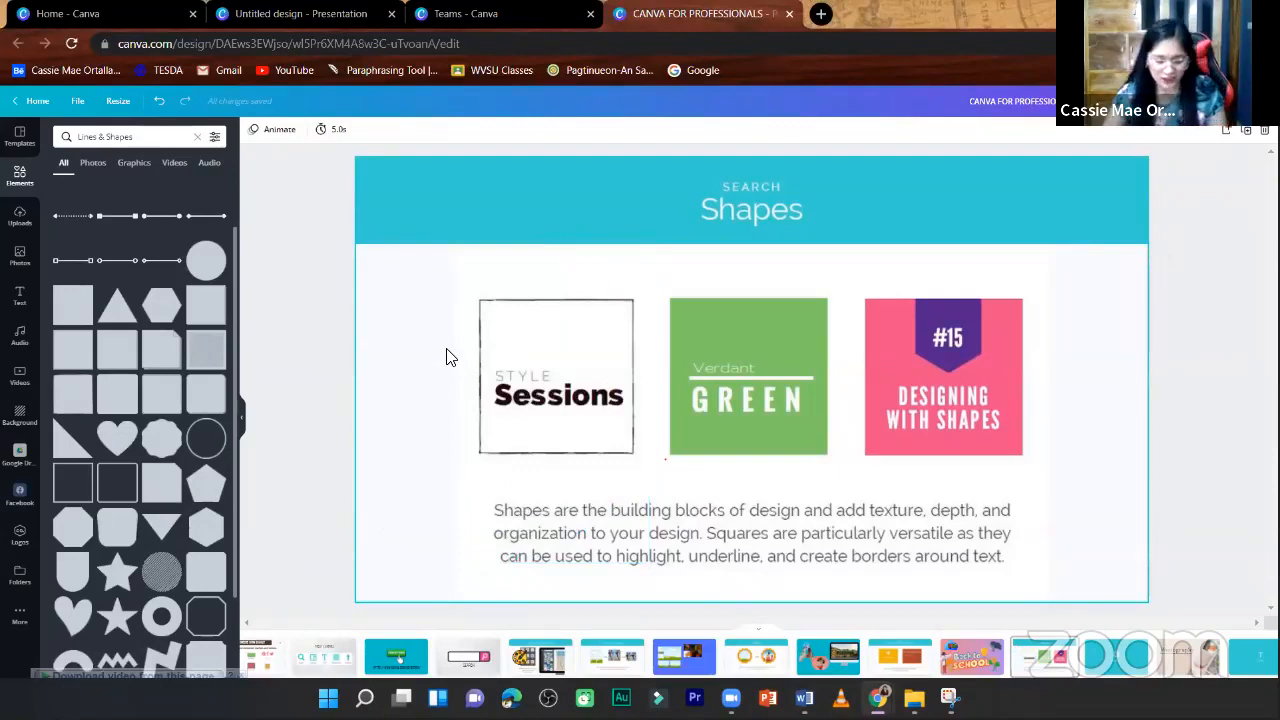
{"action": "key", "text": "ctrl+z"}
- Send the striped circle backward one layer, then bring it to the front again
{"action": "right_click", "coordinate": [457, 408]}
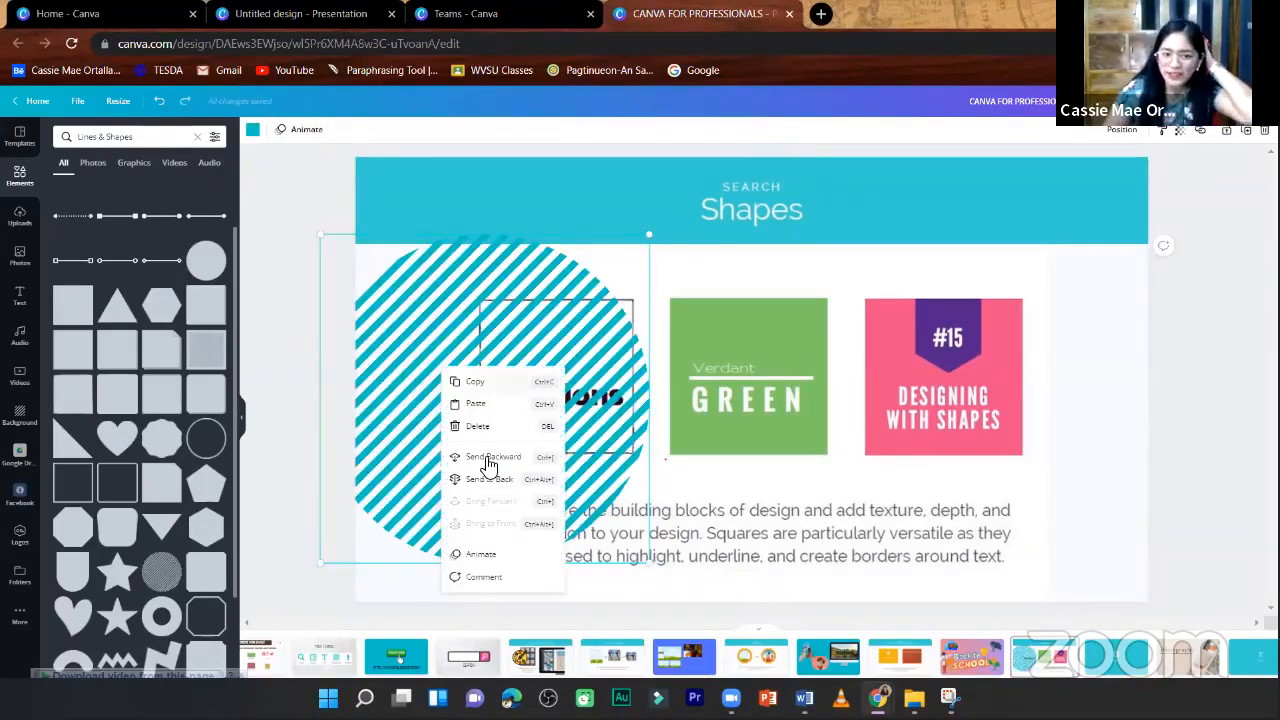
{"action": "left_click", "coordinate": [489, 460]}
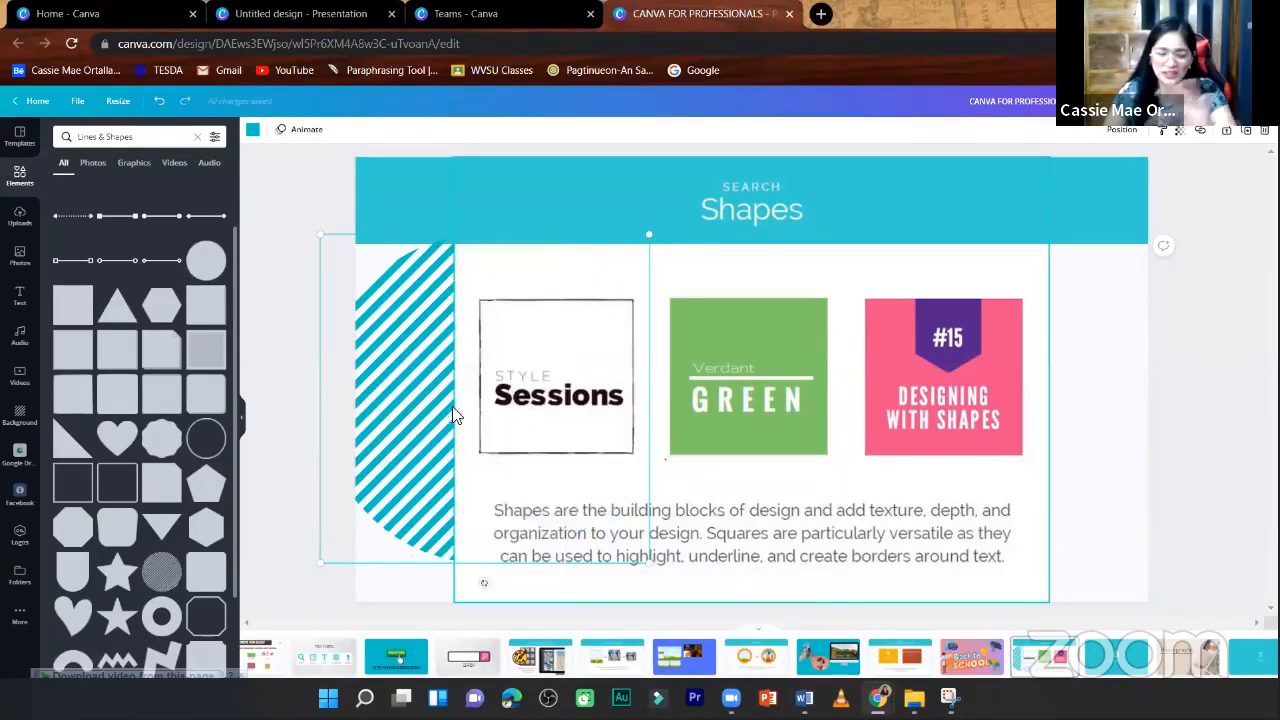
{"action": "right_click", "coordinate": [416, 383]}
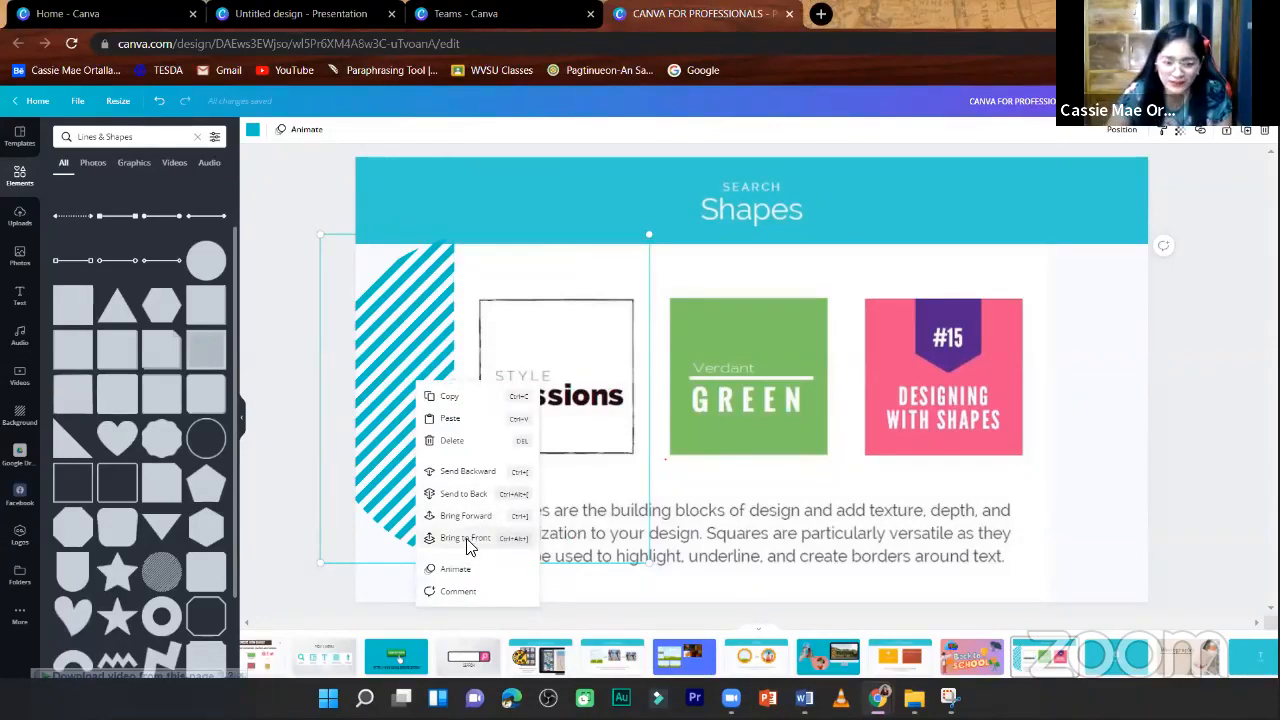
{"action": "left_click", "coordinate": [468, 539]}
- Send the striped circle to the very back of the slide and return it to the front
{"action": "right_click", "coordinate": [388, 416]}
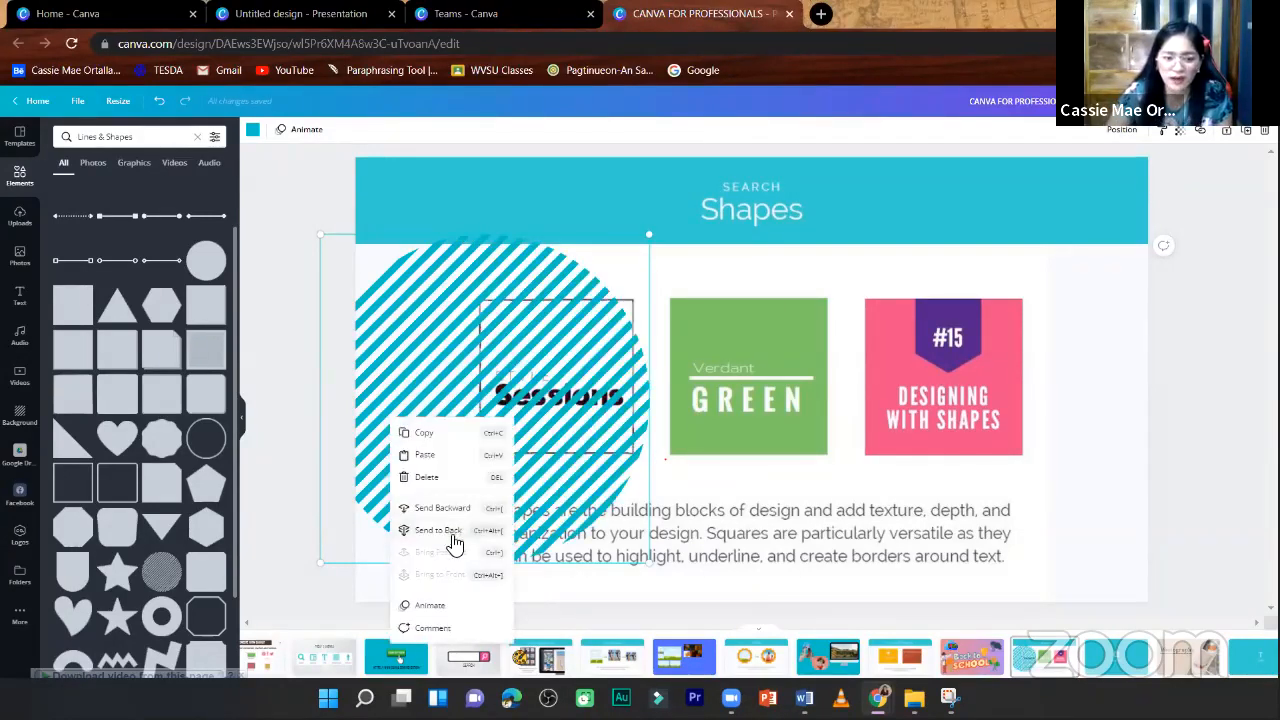
{"action": "left_click", "coordinate": [450, 534]}
{"action": "right_click", "coordinate": [398, 404]}
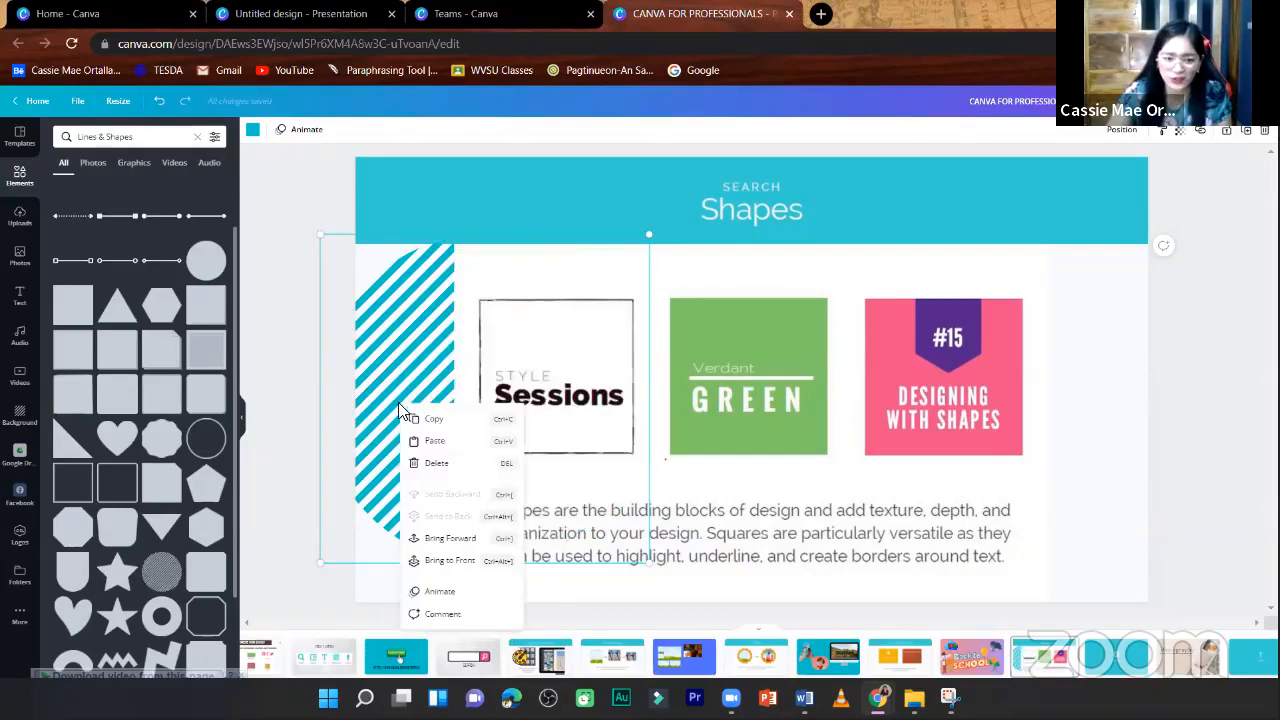
{"action": "left_click", "coordinate": [450, 562]}
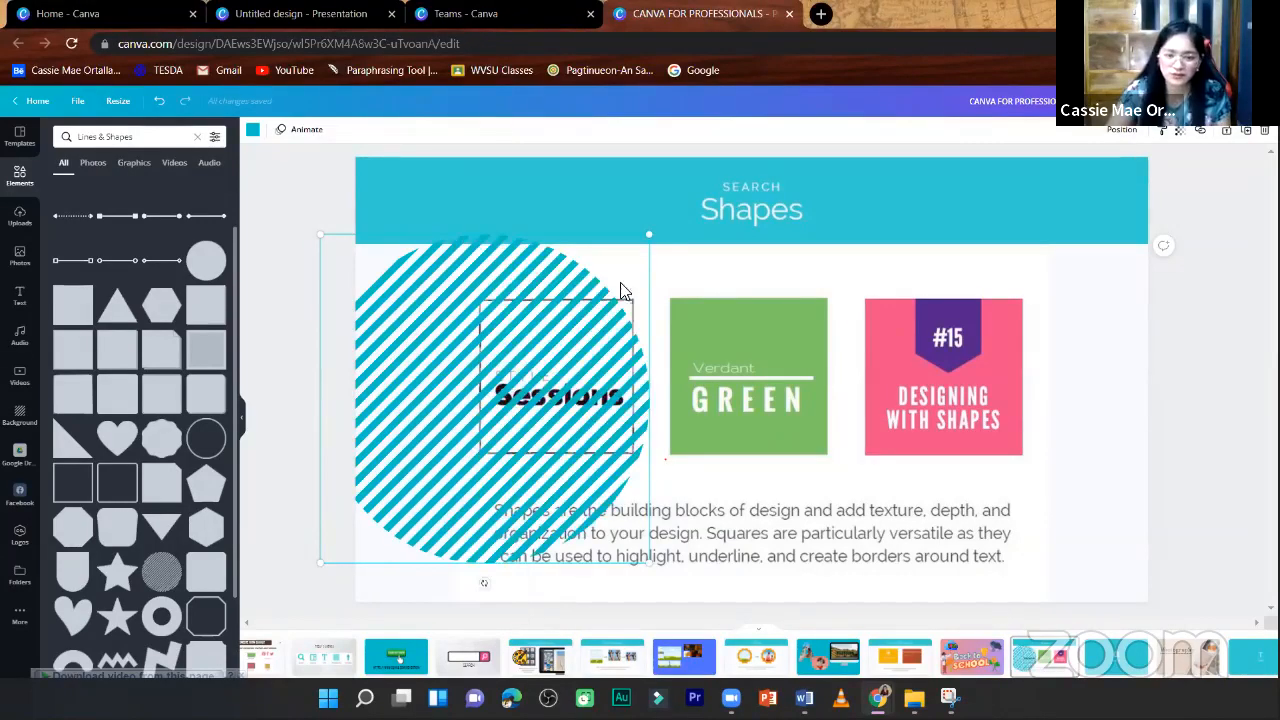
- Enlarge the striped circle slightly and try the page alignments Middle, Bottom, Left, Center and Right on it
{"action": "left_click_drag", "start_coordinate": [649, 234], "coordinate": [677, 207]}
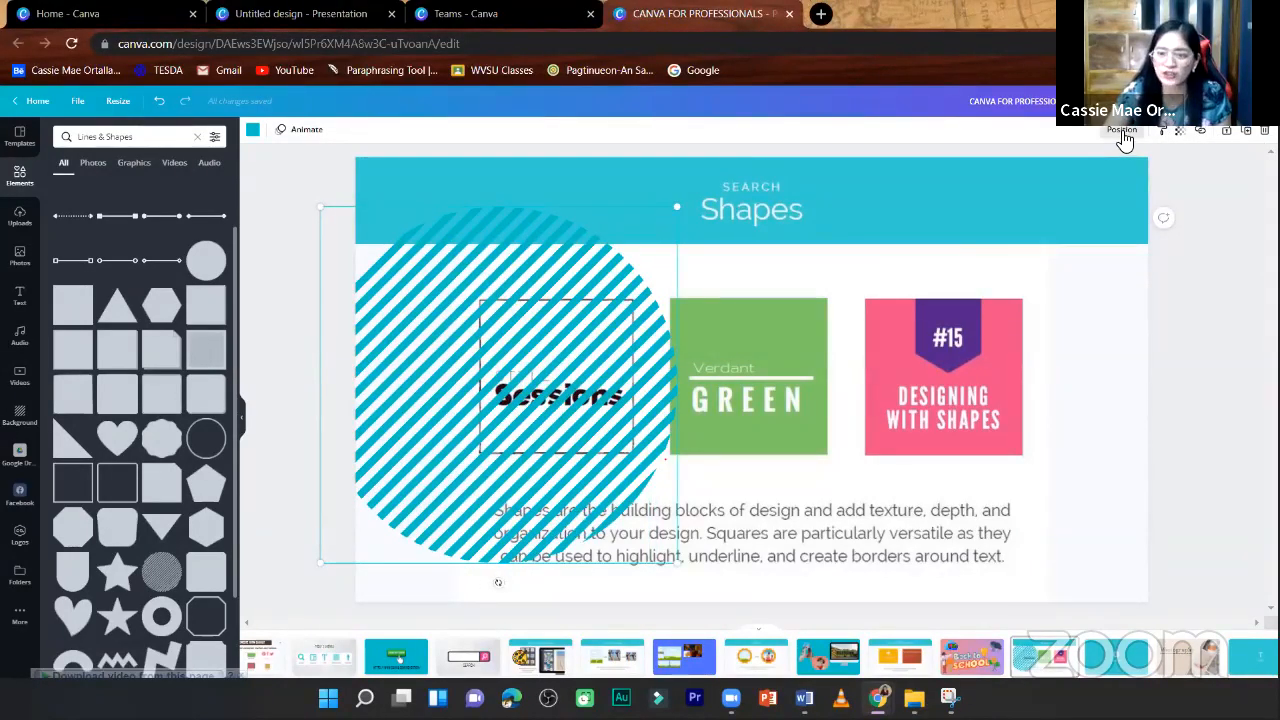
{"action": "left_click", "coordinate": [1121, 131]}
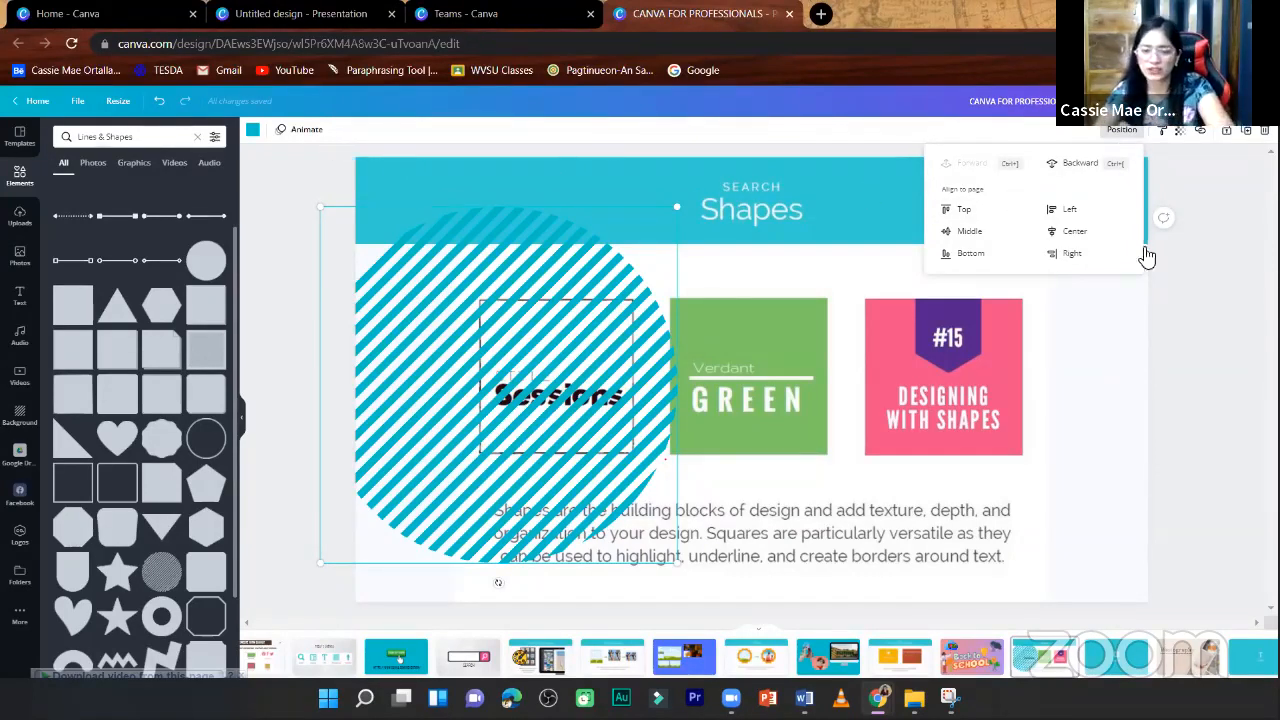
{"action": "left_click", "coordinate": [975, 231]}
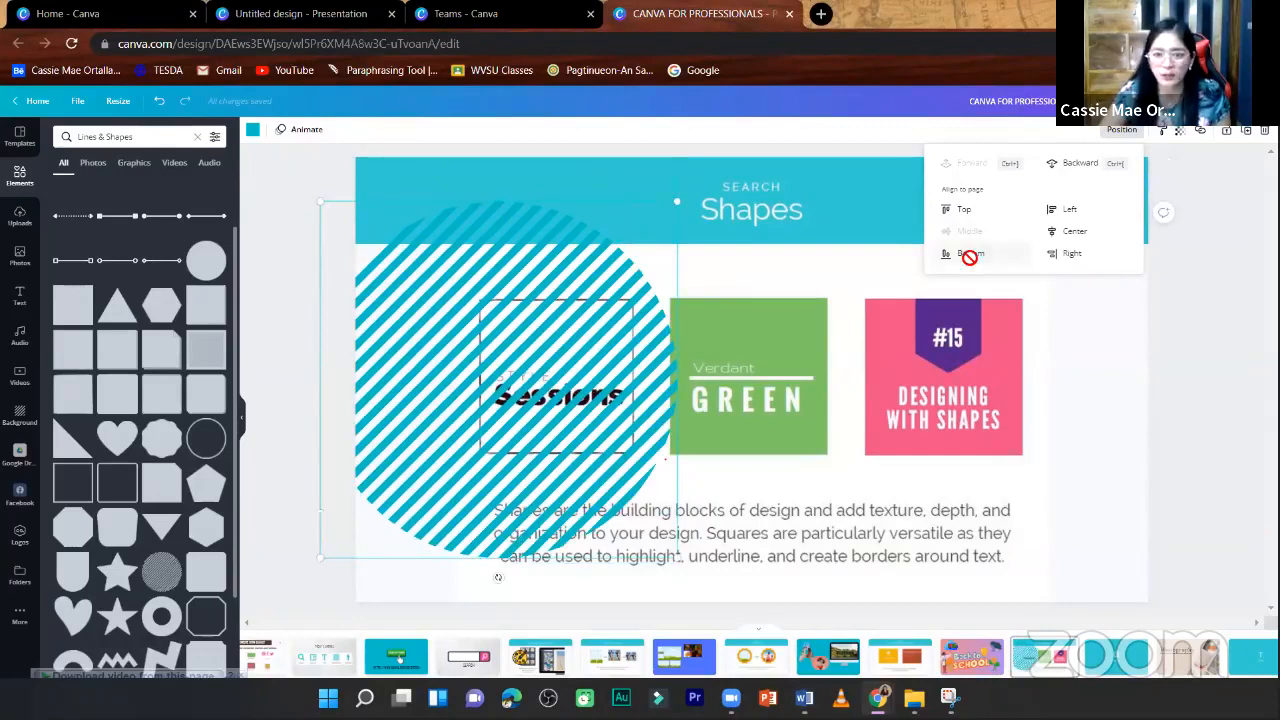
{"action": "left_click", "coordinate": [974, 255]}
{"action": "left_click", "coordinate": [1068, 210]}
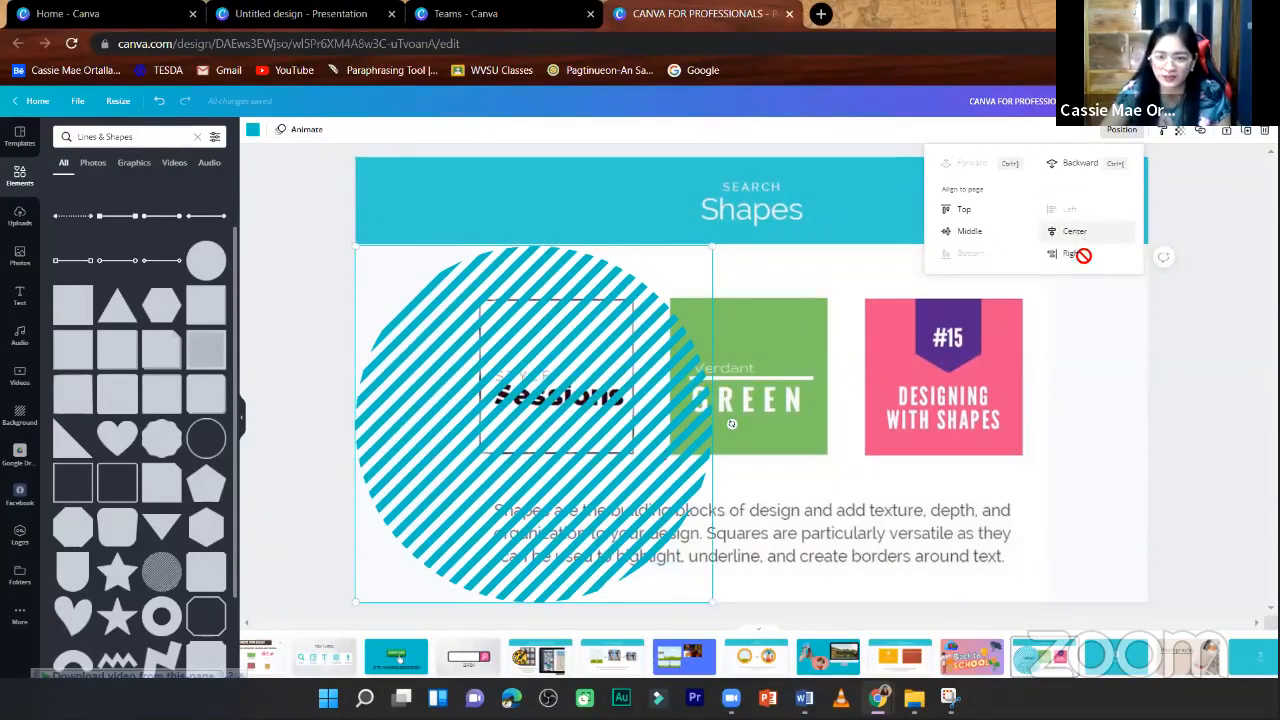
{"action": "left_click", "coordinate": [1072, 231]}
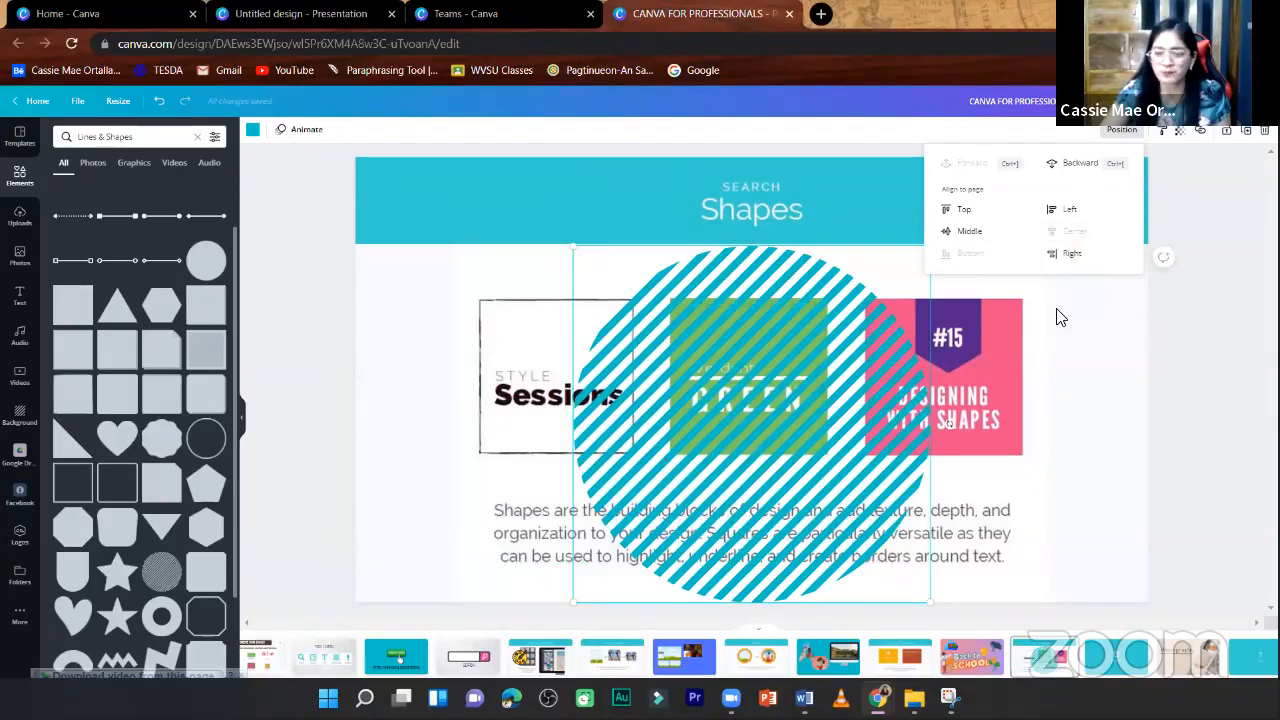
{"action": "left_click", "coordinate": [1072, 254]}
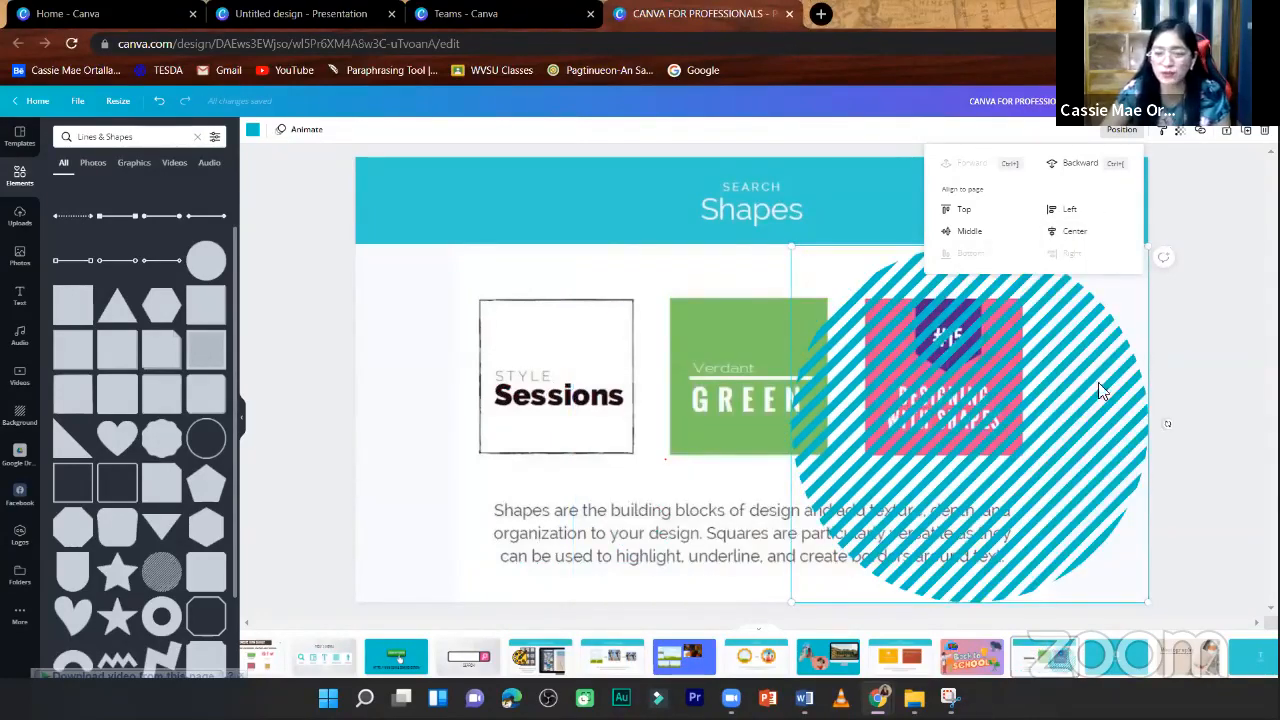
- Move the striped circle back over the slide's left edge so that it covers the "Style Sessions" square
{"action": "left_click_drag", "start_coordinate": [819, 367], "coordinate": [803, 361]}
{"action": "left_click_drag", "start_coordinate": [627, 369], "coordinate": [624, 367]}
{"action": "left_click_drag", "start_coordinate": [633, 291], "coordinate": [497, 289]}
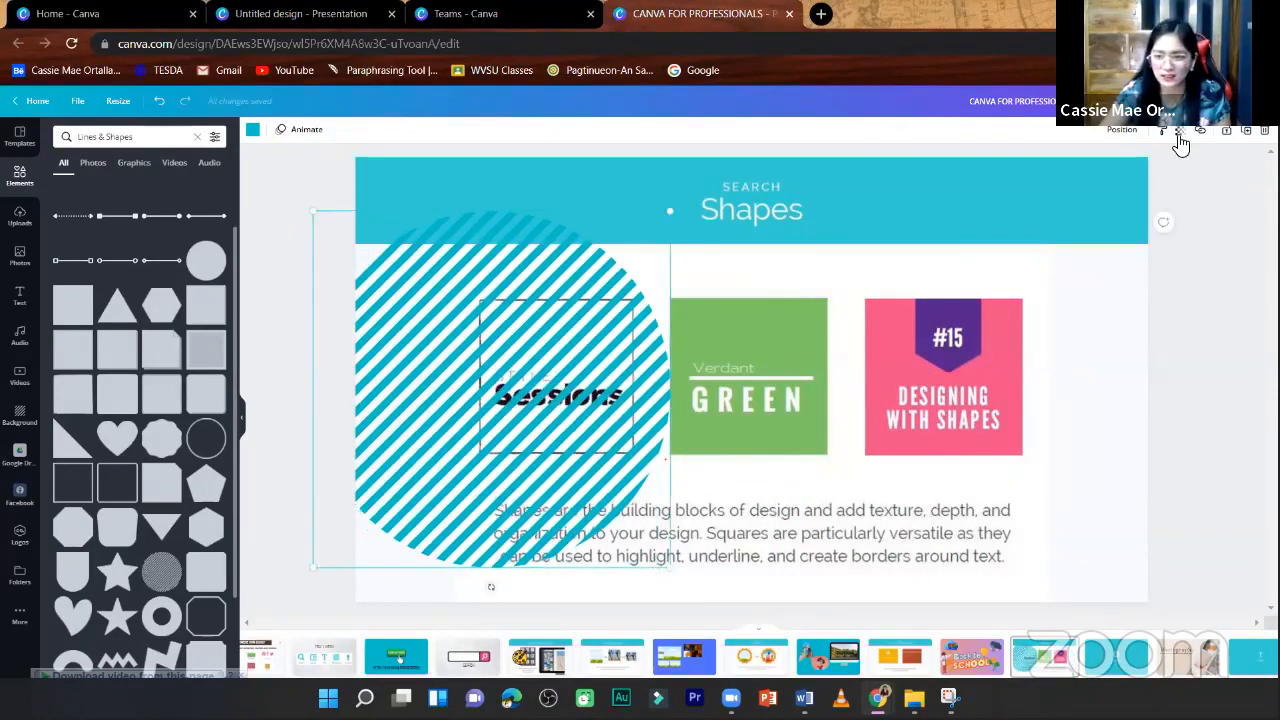
{"action": "left_click_drag", "start_coordinate": [453, 364], "coordinate": [440, 364]}
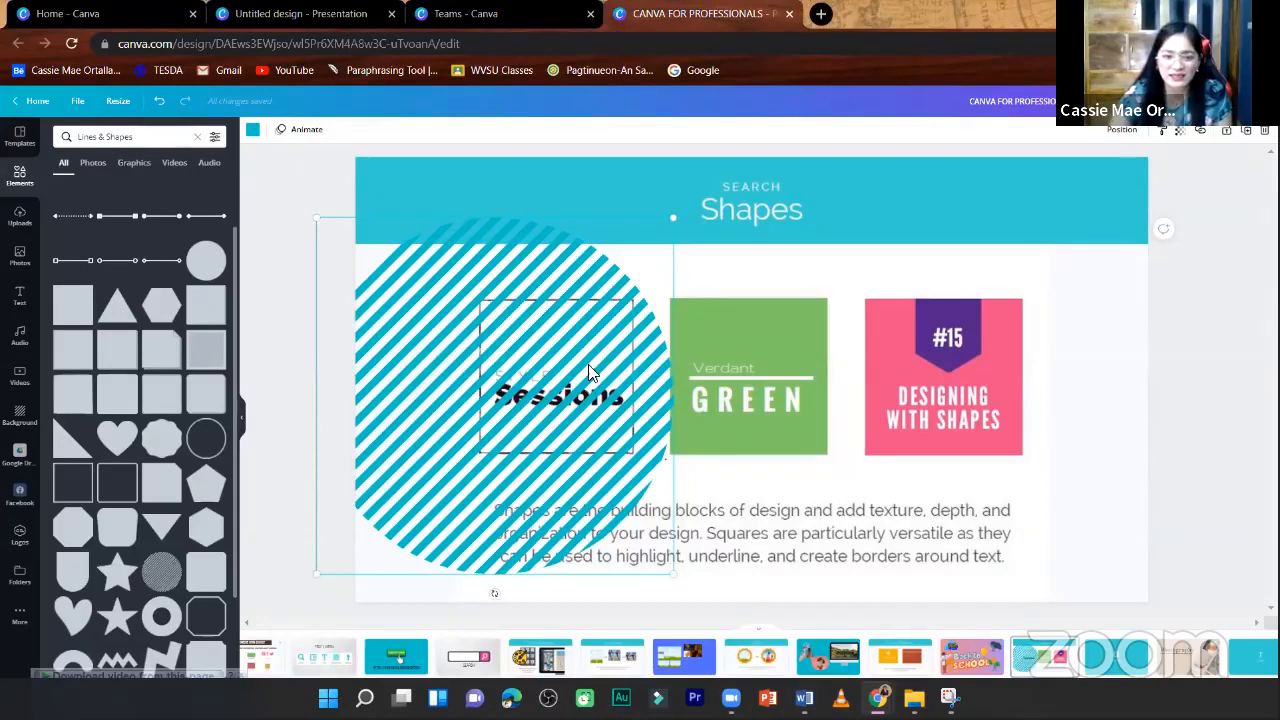
- Set the striped circle's transparency to 30
{"action": "left_click", "coordinate": [1182, 132]}
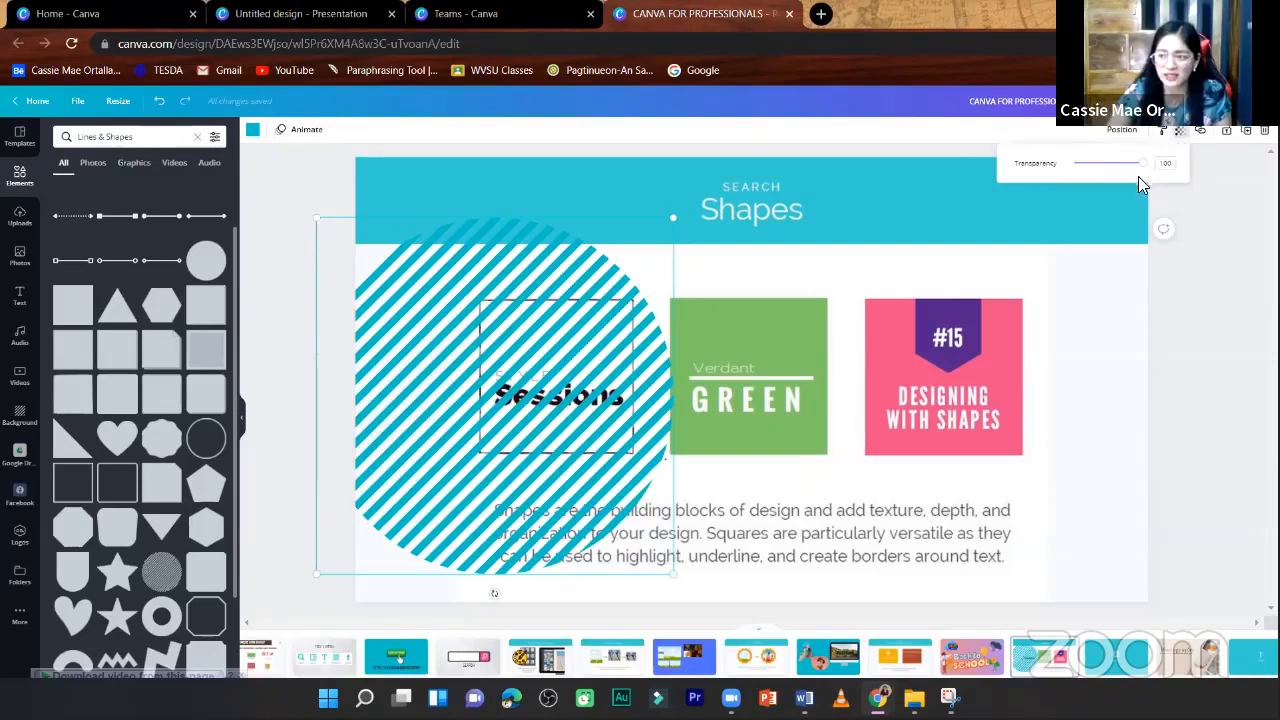
{"action": "left_click_drag", "start_coordinate": [1135, 165], "coordinate": [1097, 179]}
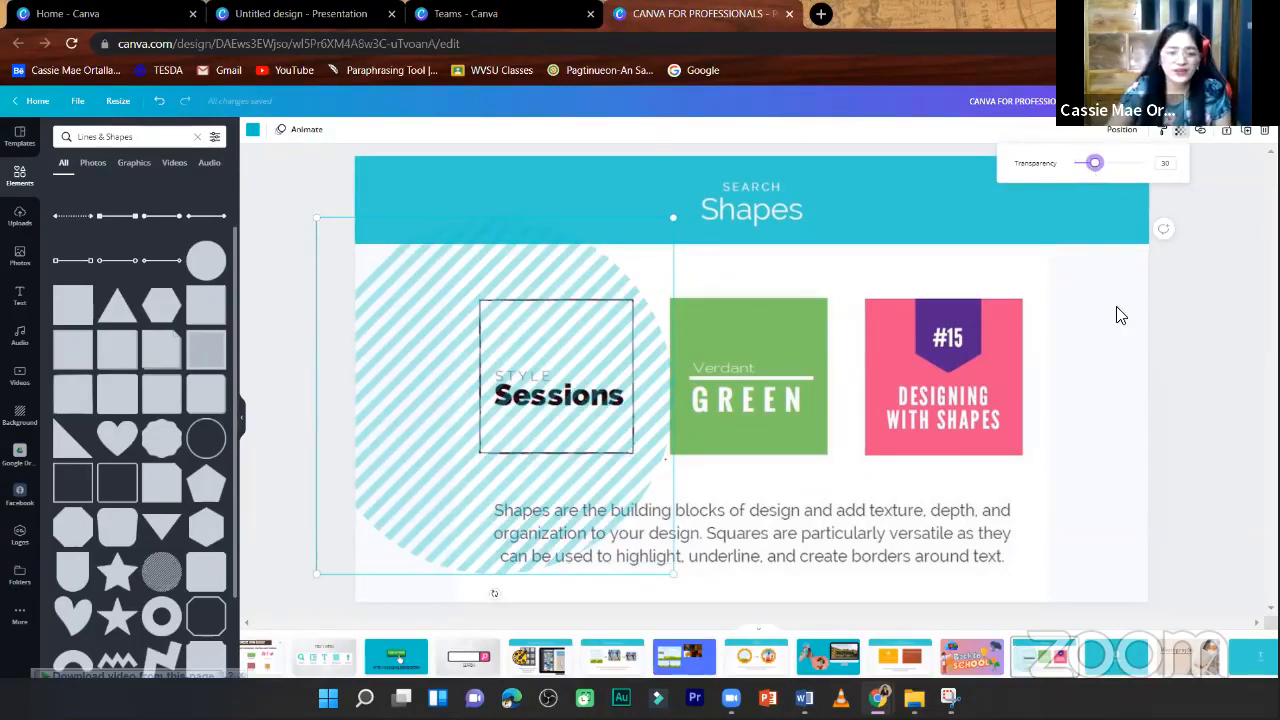
{"action": "key", "text": "Escape"}
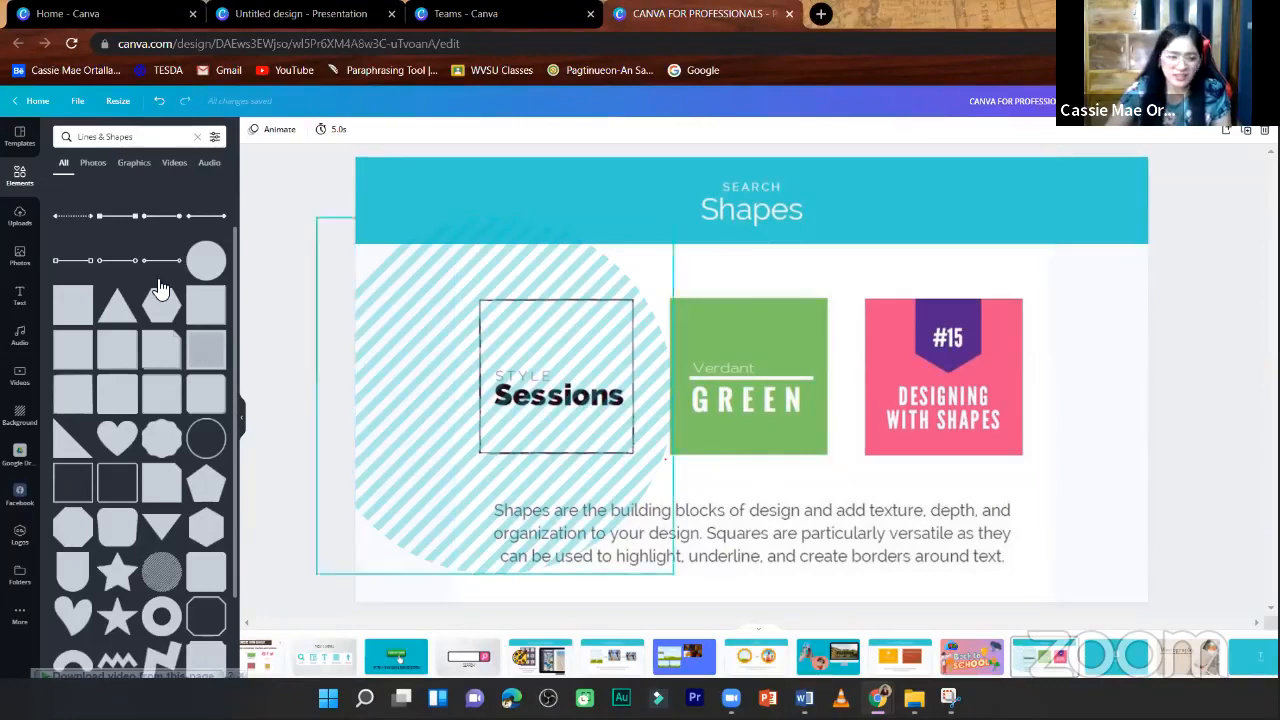
- Add a line with hollow square ends, shorten it and place it as an underline beneath "Sessions"
{"action": "left_click", "coordinate": [72, 262]}
{"action": "left_click_drag", "start_coordinate": [757, 416], "coordinate": [593, 483]}
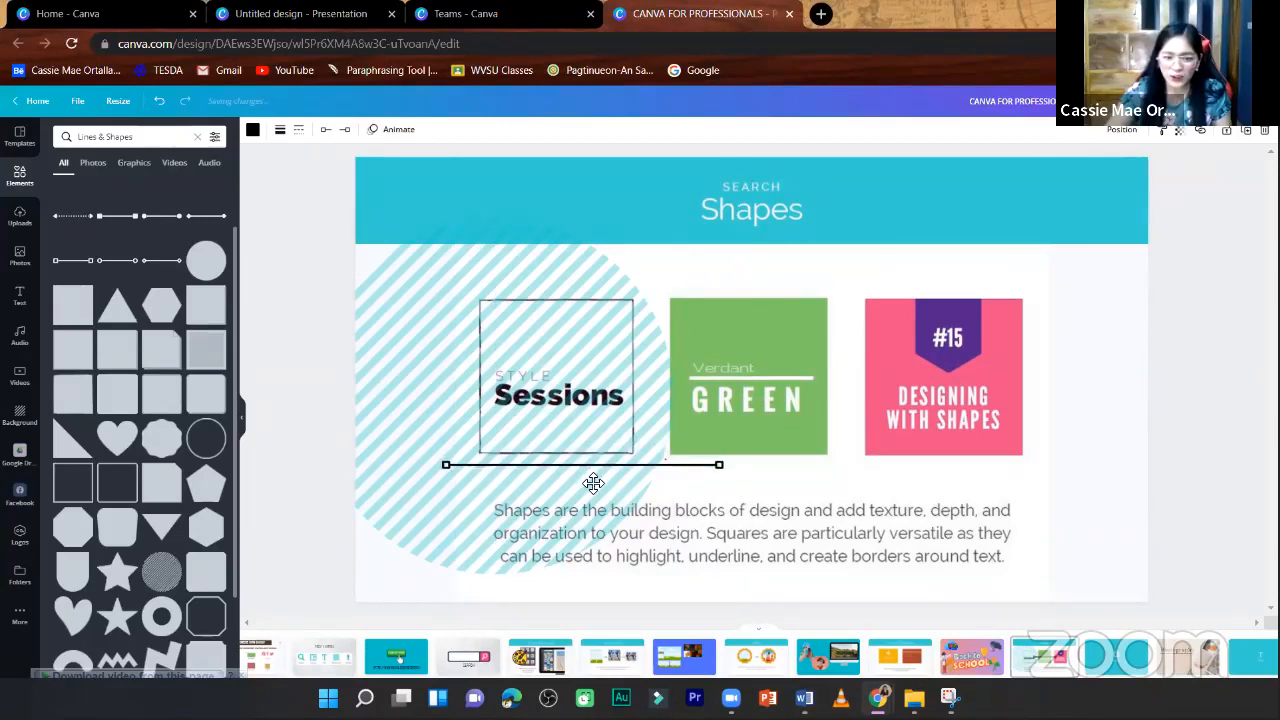
{"action": "left_click_drag", "start_coordinate": [720, 465], "coordinate": [624, 424]}
{"action": "left_click", "coordinate": [1230, 332]}
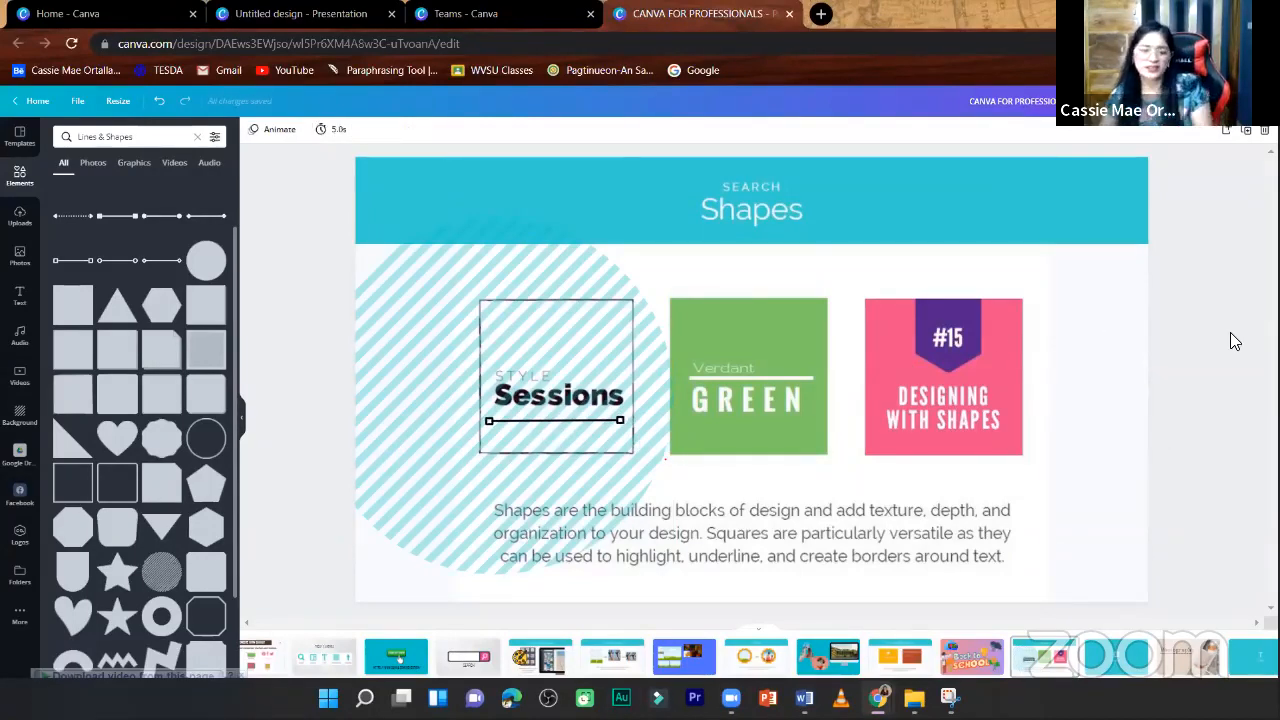
- Browse further through the collection of lines and shapes
{"action": "scroll", "coordinate": [166, 451], "scroll_direction": "down", "scroll_amount": 2}
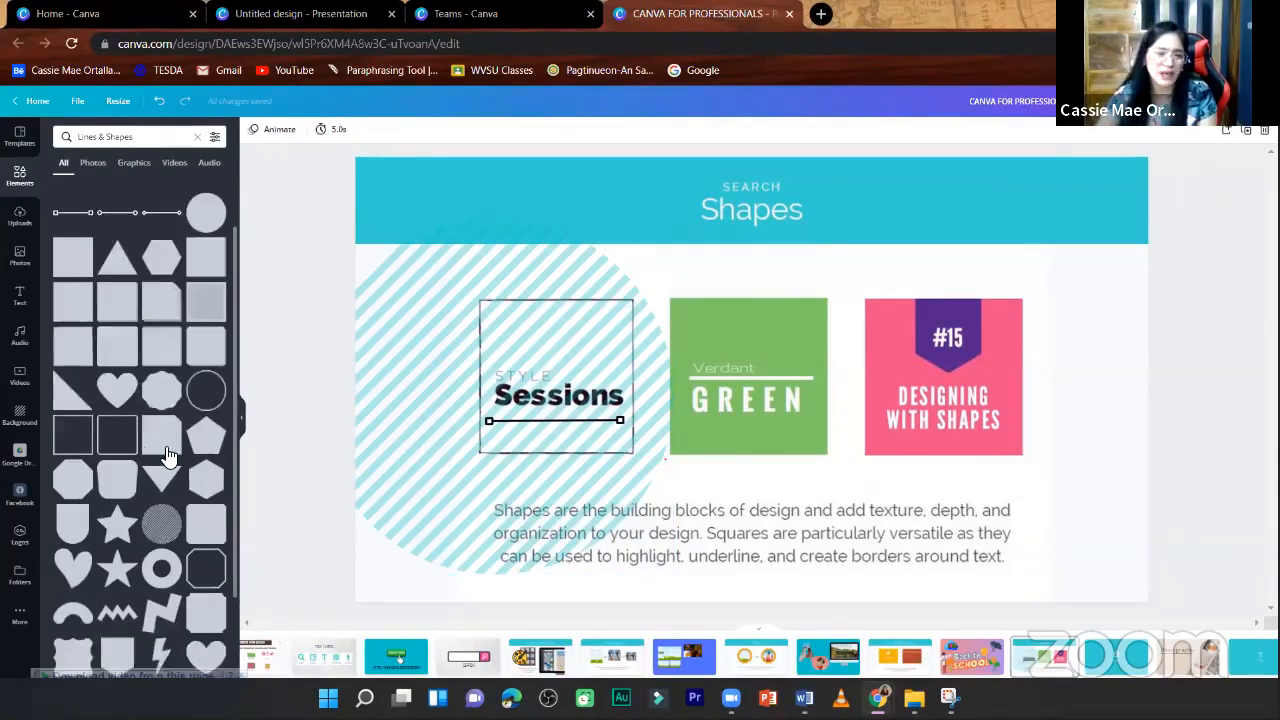
{"action": "scroll", "coordinate": [168, 453], "scroll_direction": "down", "scroll_amount": 5}
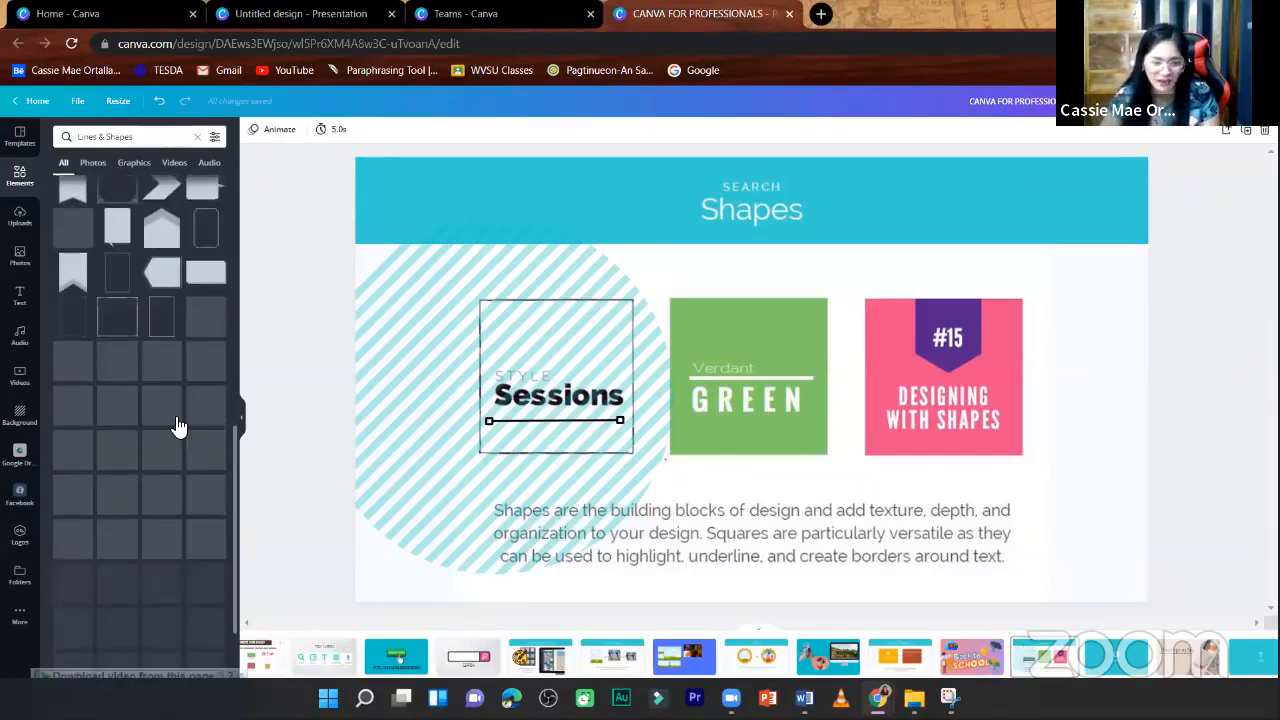
{"action": "scroll", "coordinate": [177, 418], "scroll_direction": "down", "scroll_amount": 3}
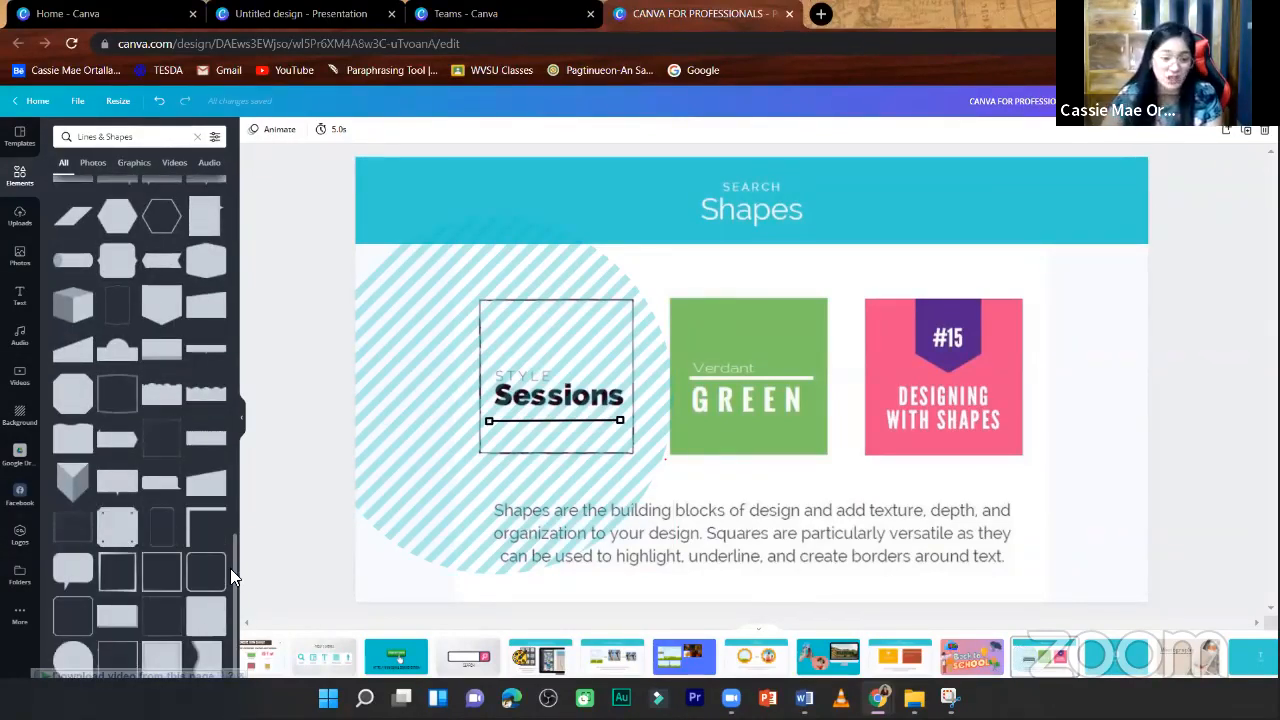
- Add a pink square outline and shrink it into a border around the green "Verdant Green" square
{"action": "left_click", "coordinate": [160, 570]}
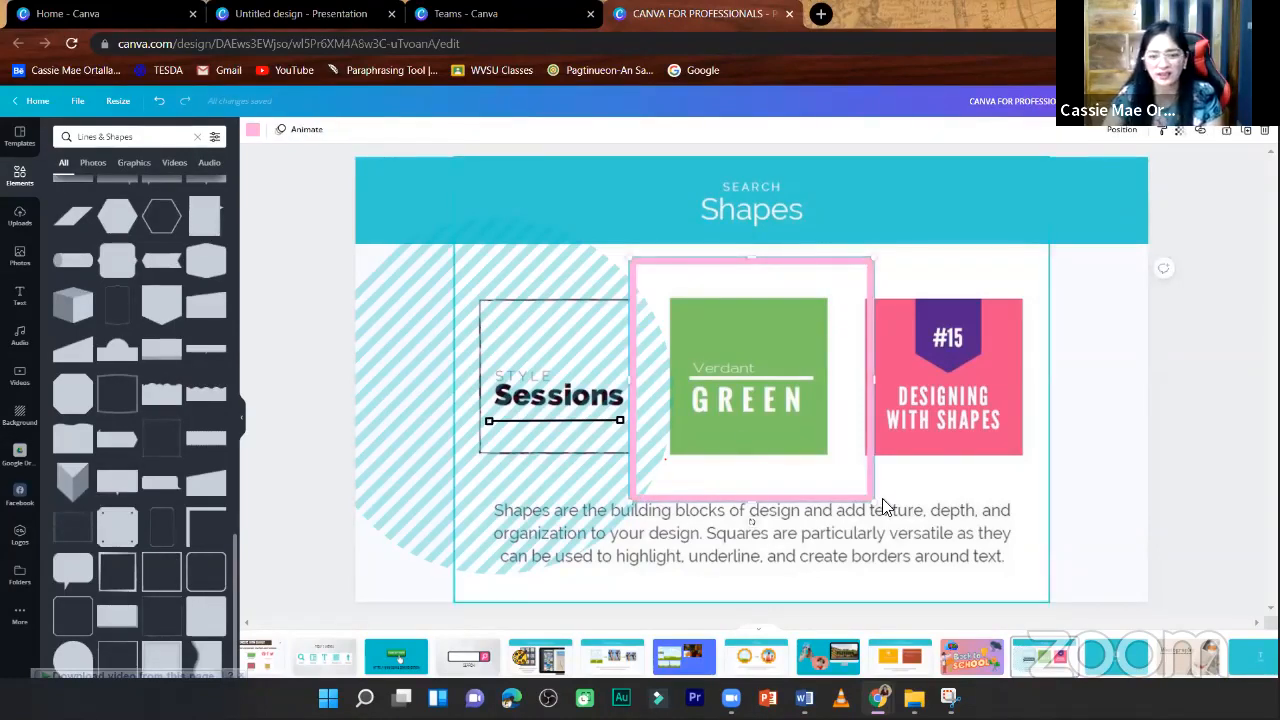
{"action": "left_click_drag", "start_coordinate": [869, 503], "coordinate": [840, 490]}
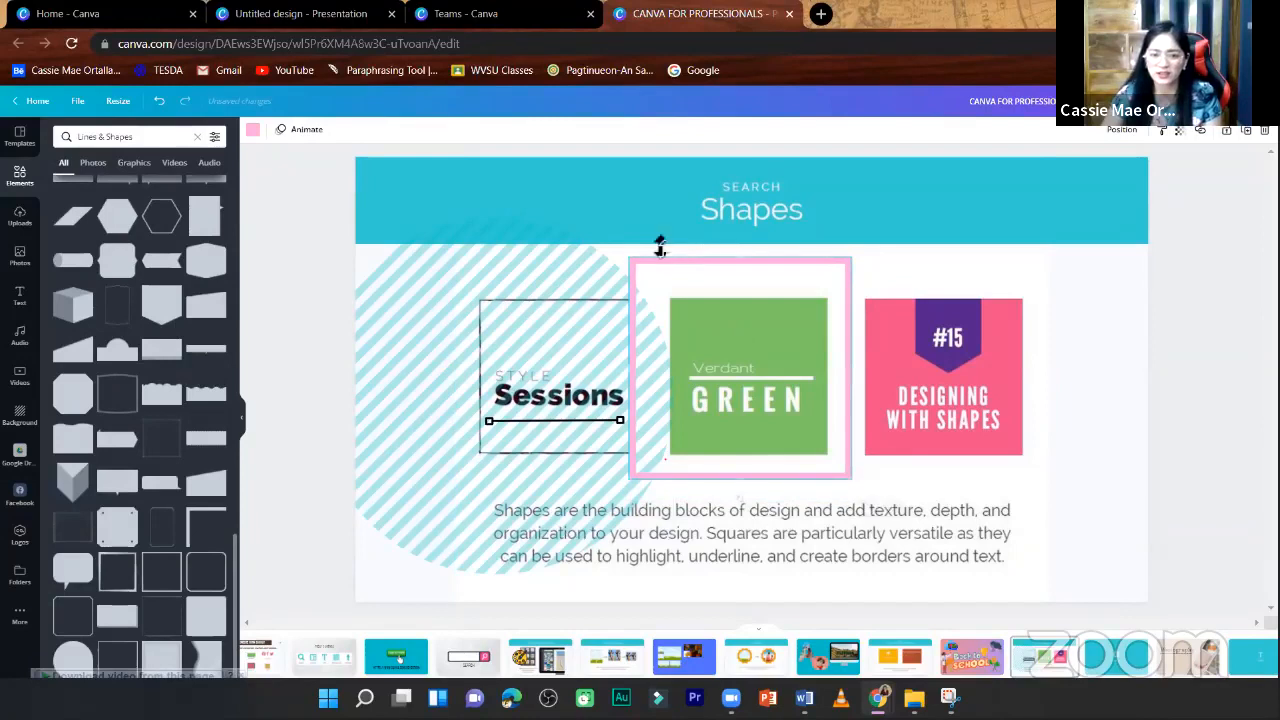
{"action": "left_click_drag", "start_coordinate": [634, 257], "coordinate": [650, 275]}
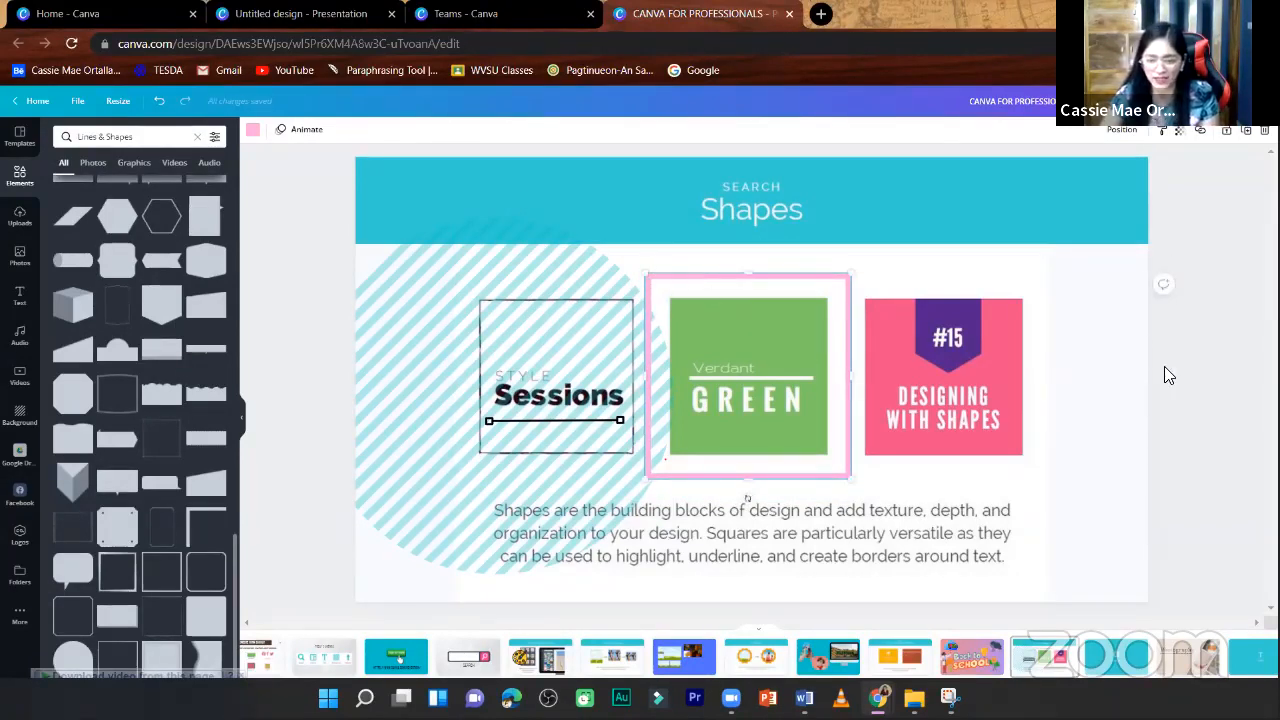
{"action": "left_click", "coordinate": [1164, 366]}
- Go past the "Layouts" slide to the "Photography" slide and show the presentation templates
{"action": "scroll", "coordinate": [1164, 366], "scroll_direction": "down", "scroll_amount": 1}
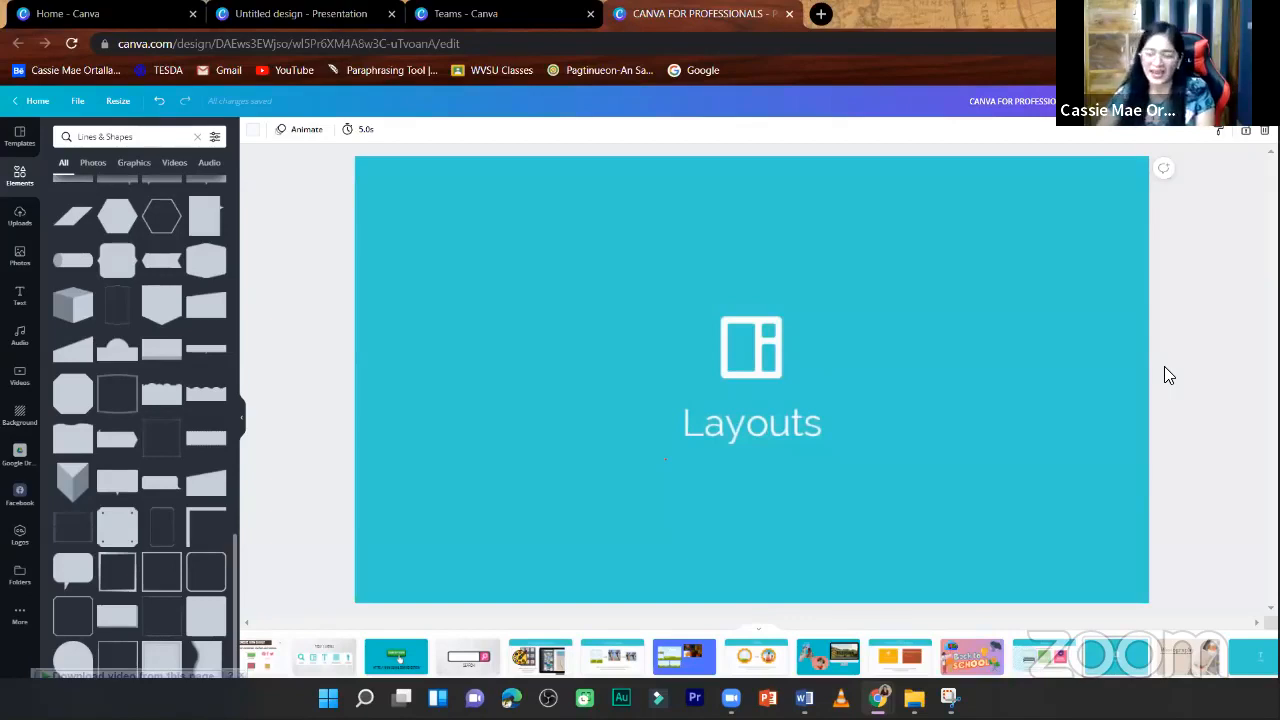
{"action": "left_click", "coordinate": [1212, 366]}
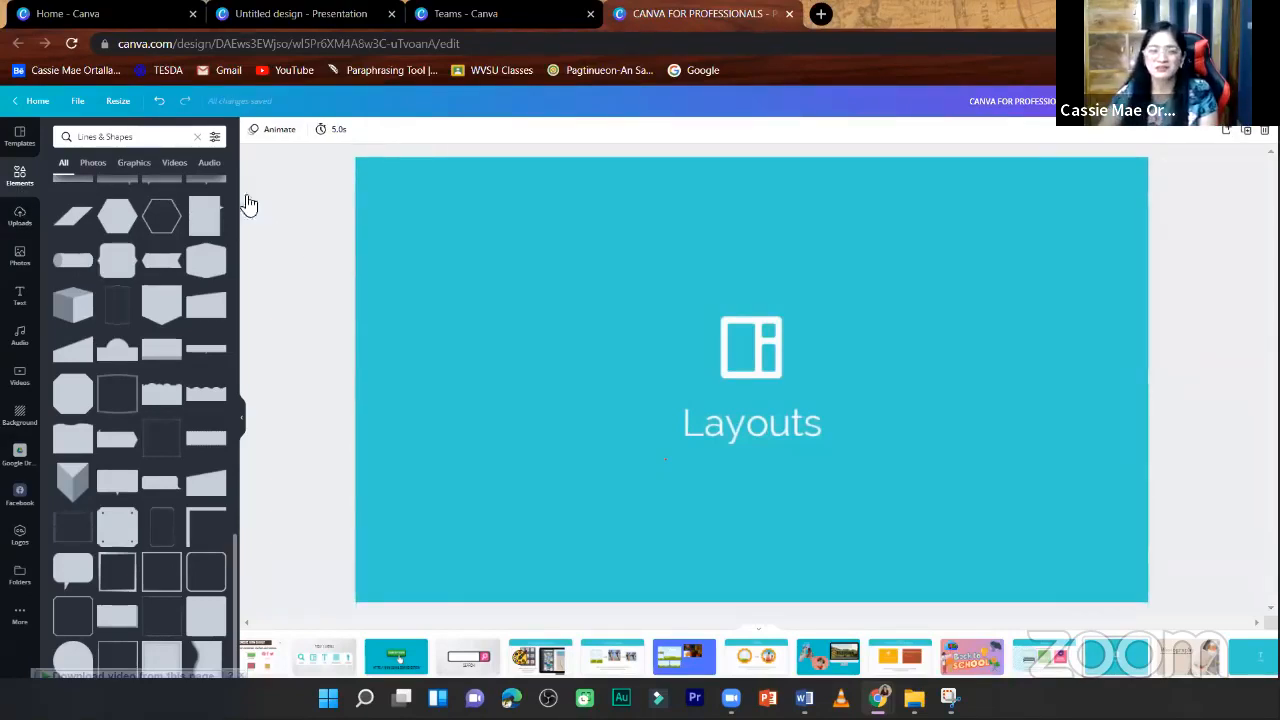
{"action": "left_click", "coordinate": [22, 138]}
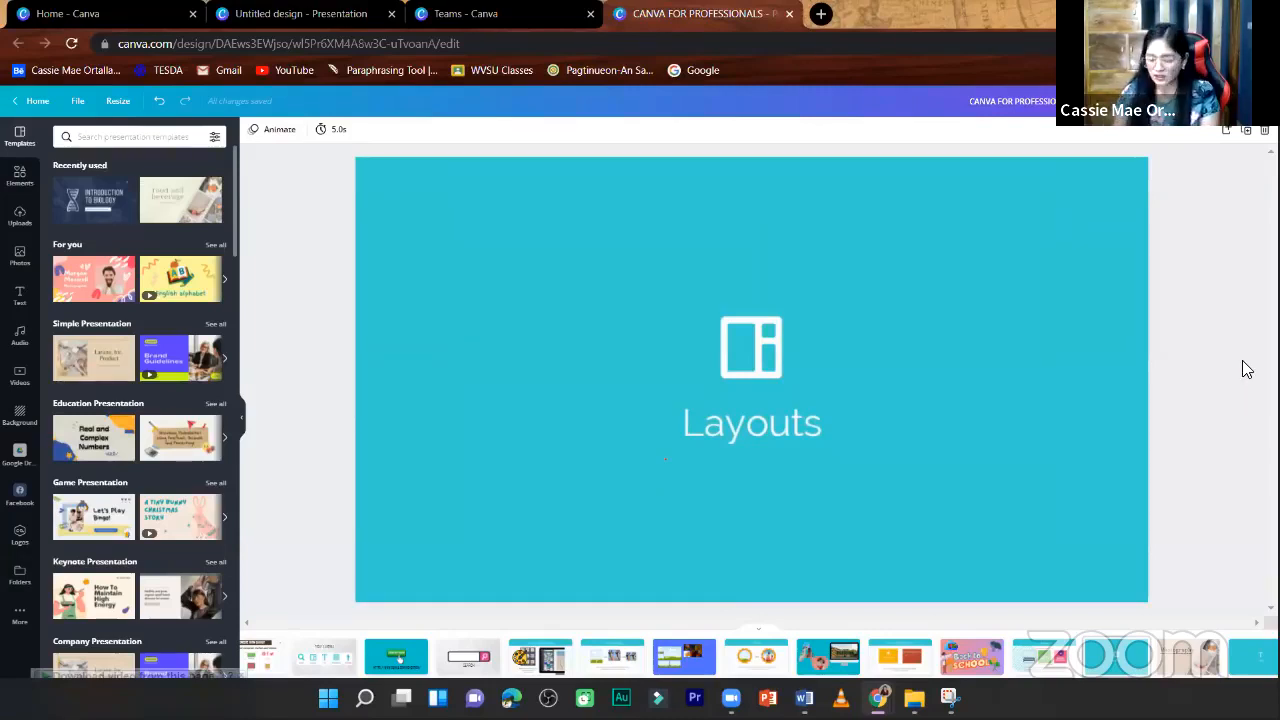
{"action": "scroll", "coordinate": [1242, 361], "scroll_direction": "down", "scroll_amount": 1}
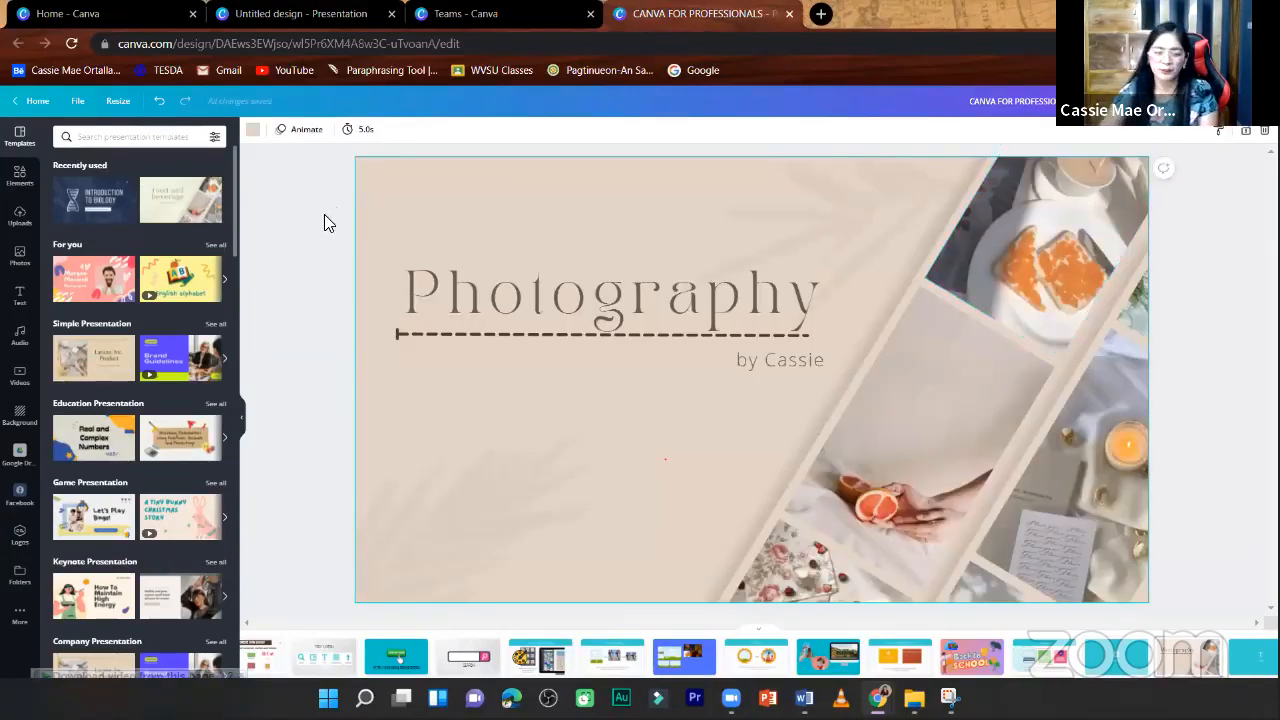
{"action": "left_click", "coordinate": [24, 176]}
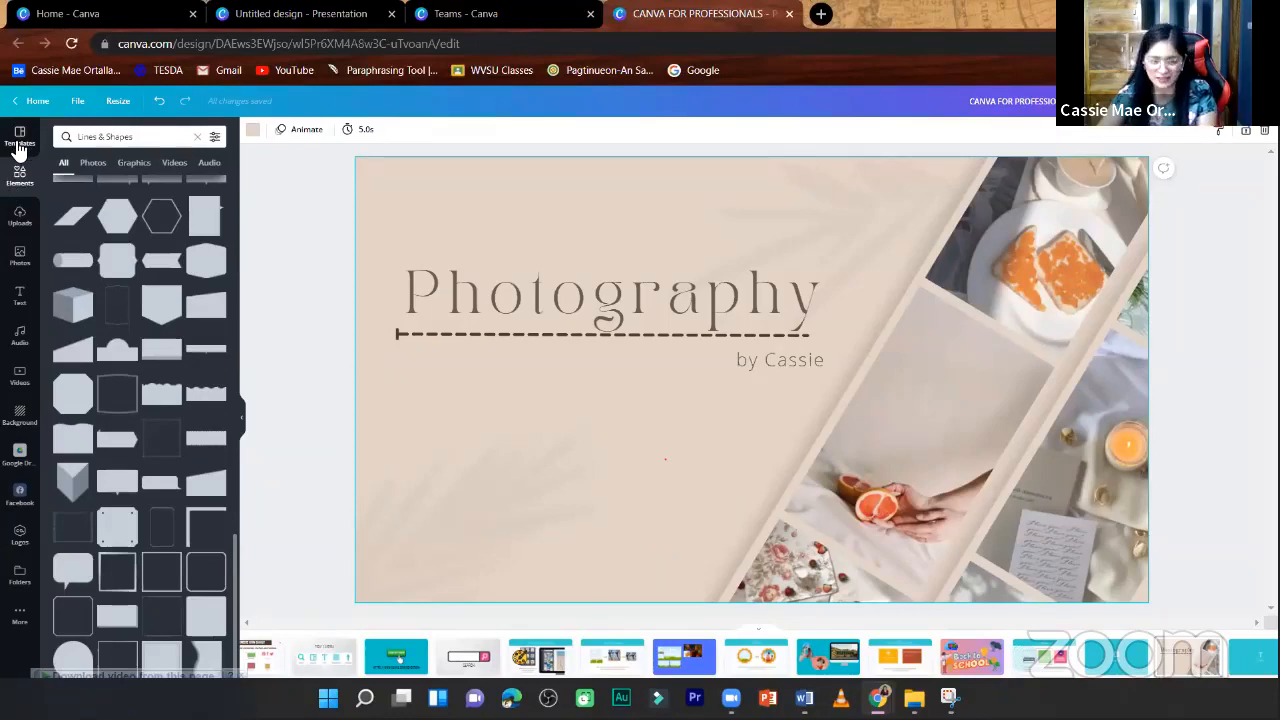
{"action": "left_click", "coordinate": [20, 145]}
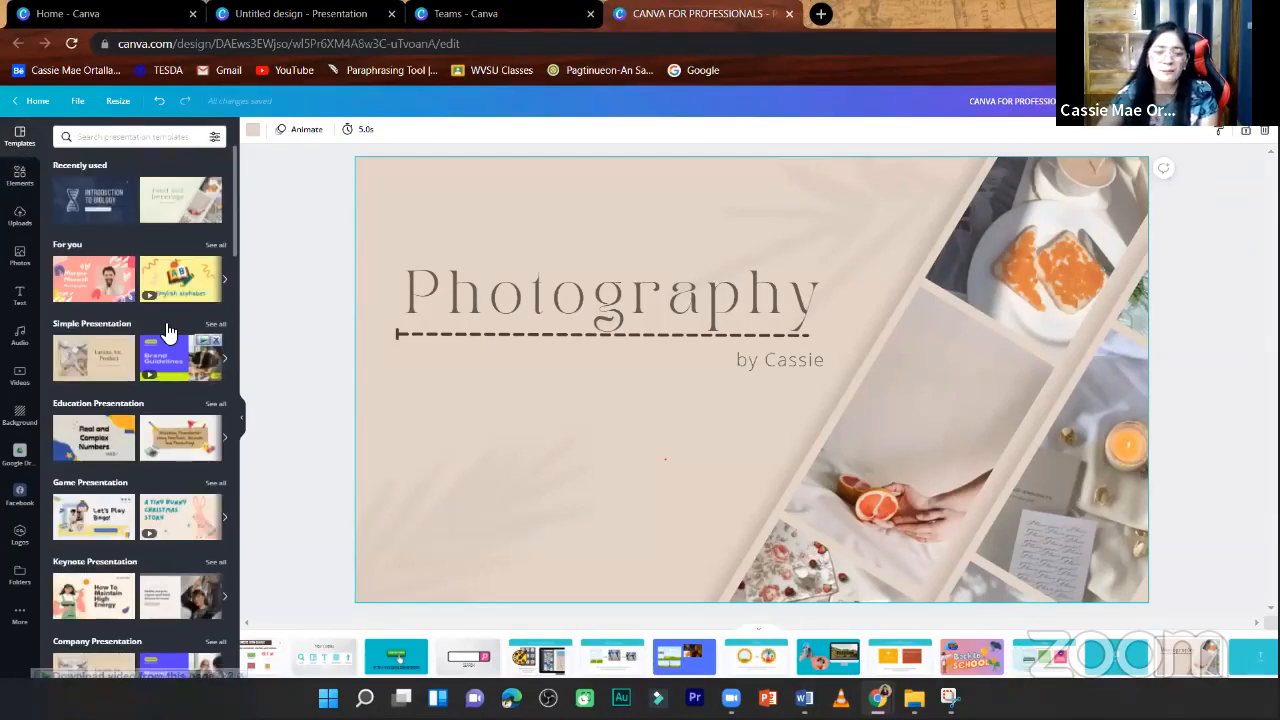
- Replace the "Photography" slide with the first page of the "Beige Minimal Yoga Instructor & Class Schedule Presentation" template
{"action": "scroll", "coordinate": [168, 332], "scroll_direction": "down", "scroll_amount": 10}
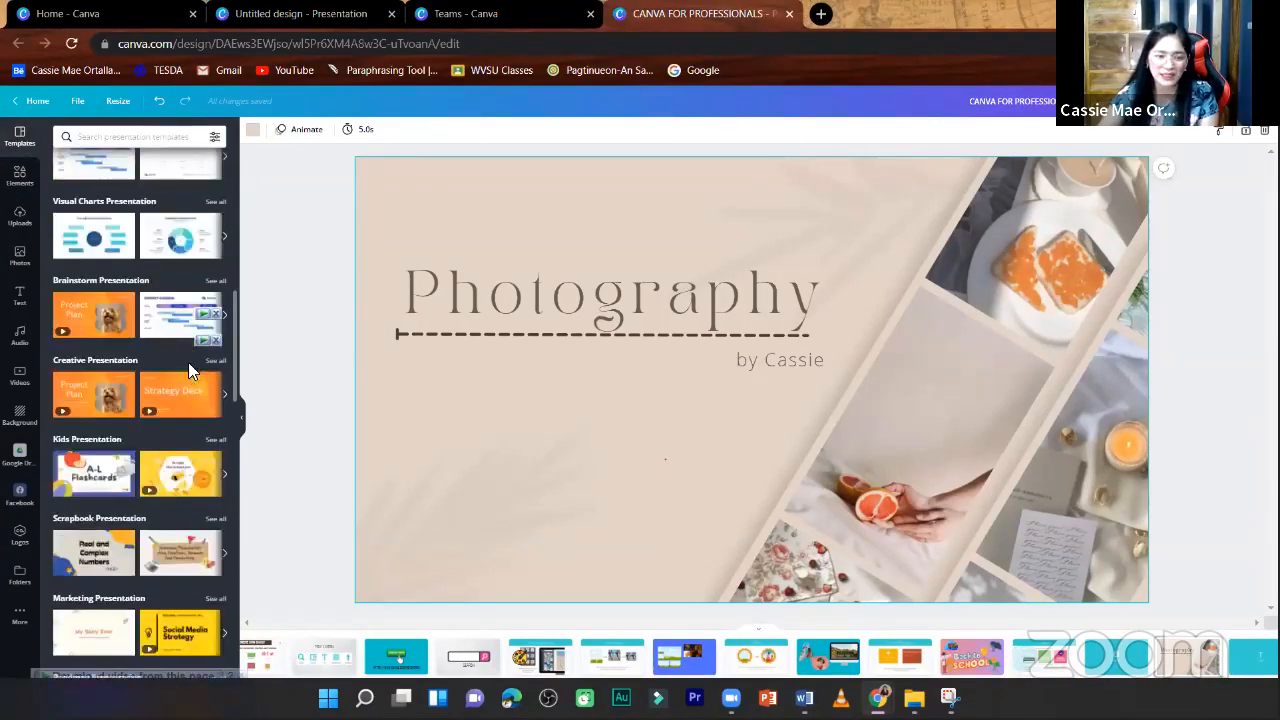
{"action": "scroll", "coordinate": [190, 372], "scroll_direction": "down", "scroll_amount": 15}
{"action": "scroll", "coordinate": [215, 480], "scroll_direction": "down", "scroll_amount": 5}
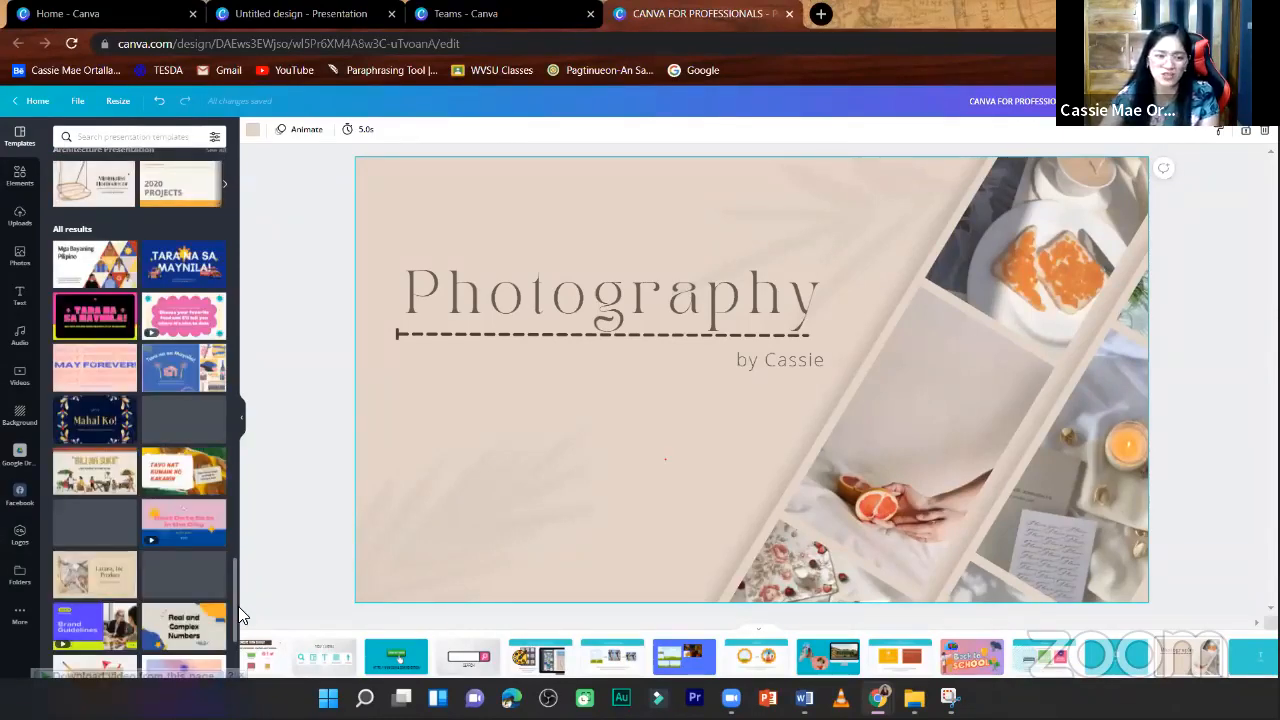
{"action": "scroll", "coordinate": [170, 430], "scroll_direction": "down", "scroll_amount": 3}
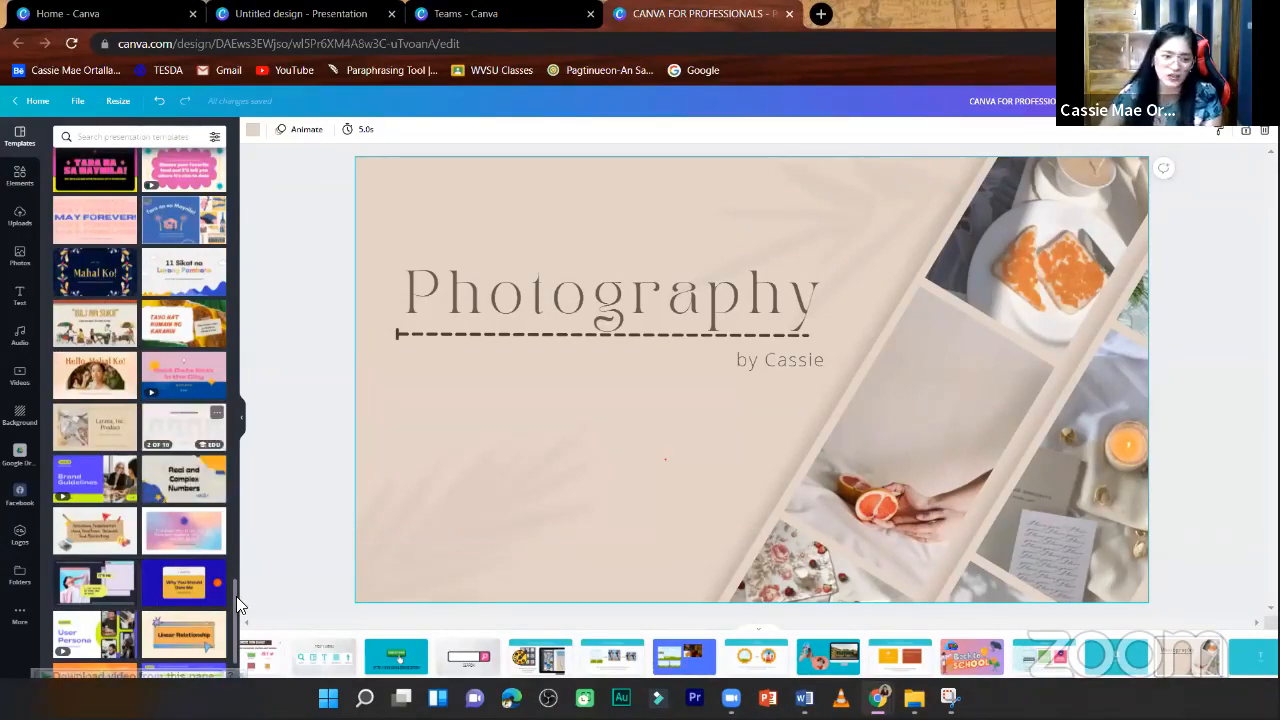
{"action": "scroll", "coordinate": [234, 592], "scroll_direction": "up", "scroll_amount": 1}
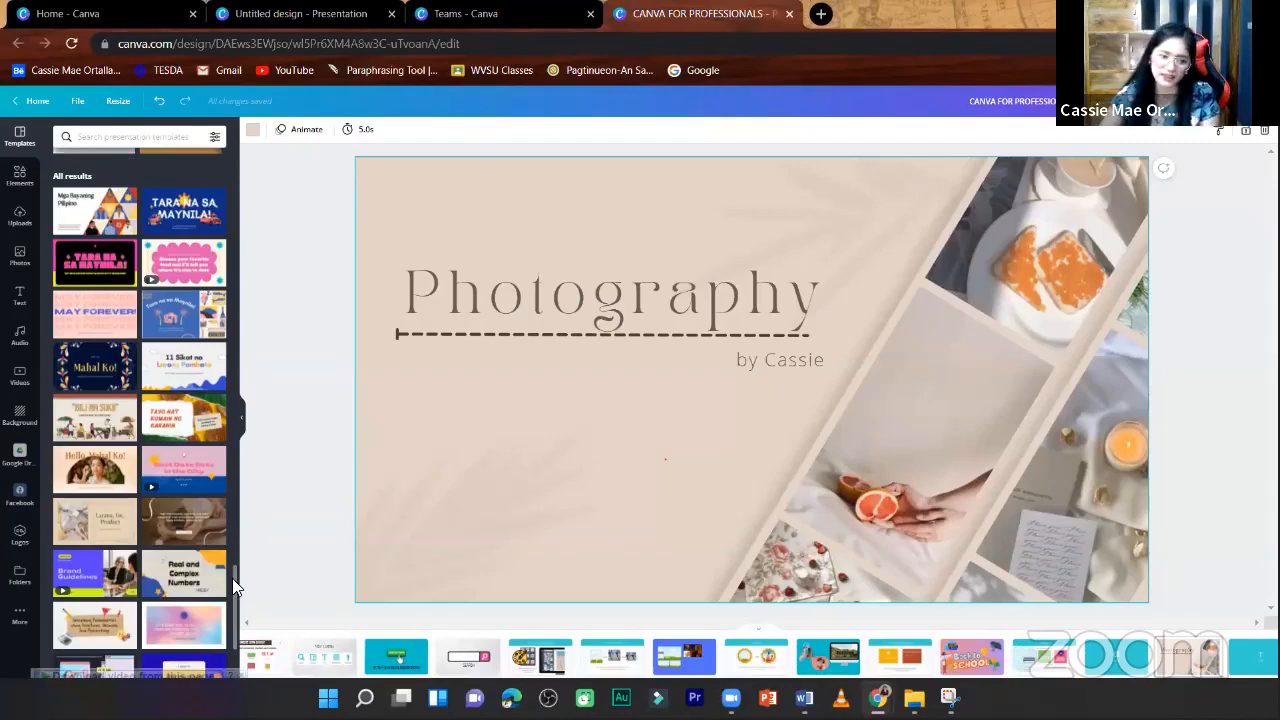
{"action": "scroll", "coordinate": [236, 577], "scroll_direction": "up", "scroll_amount": 1}
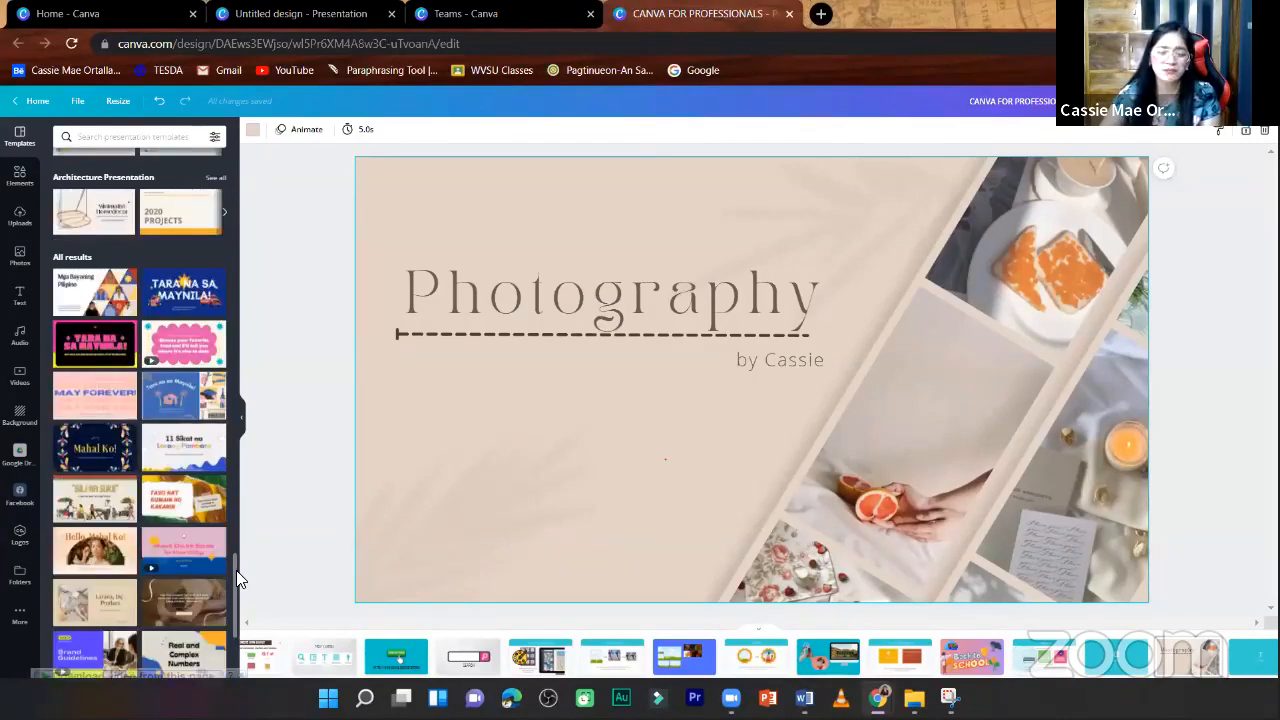
{"action": "scroll", "coordinate": [240, 586], "scroll_direction": "down", "scroll_amount": 1}
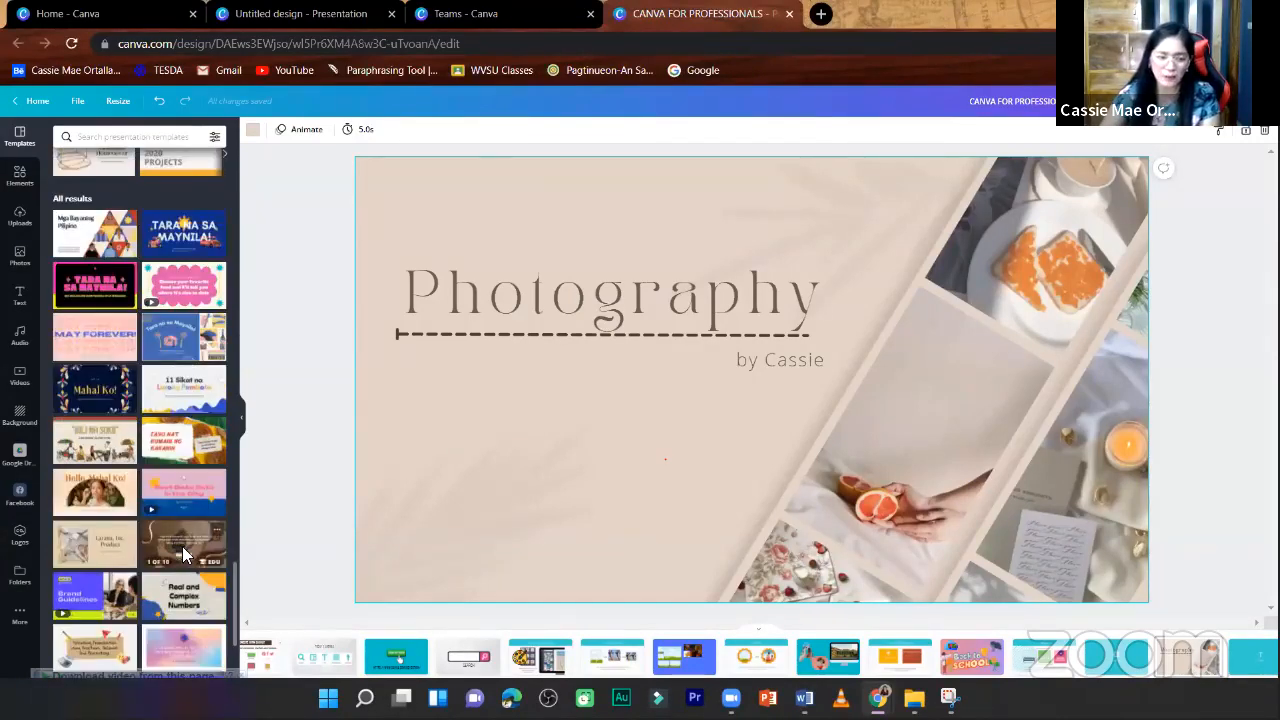
{"action": "left_click", "coordinate": [183, 551]}
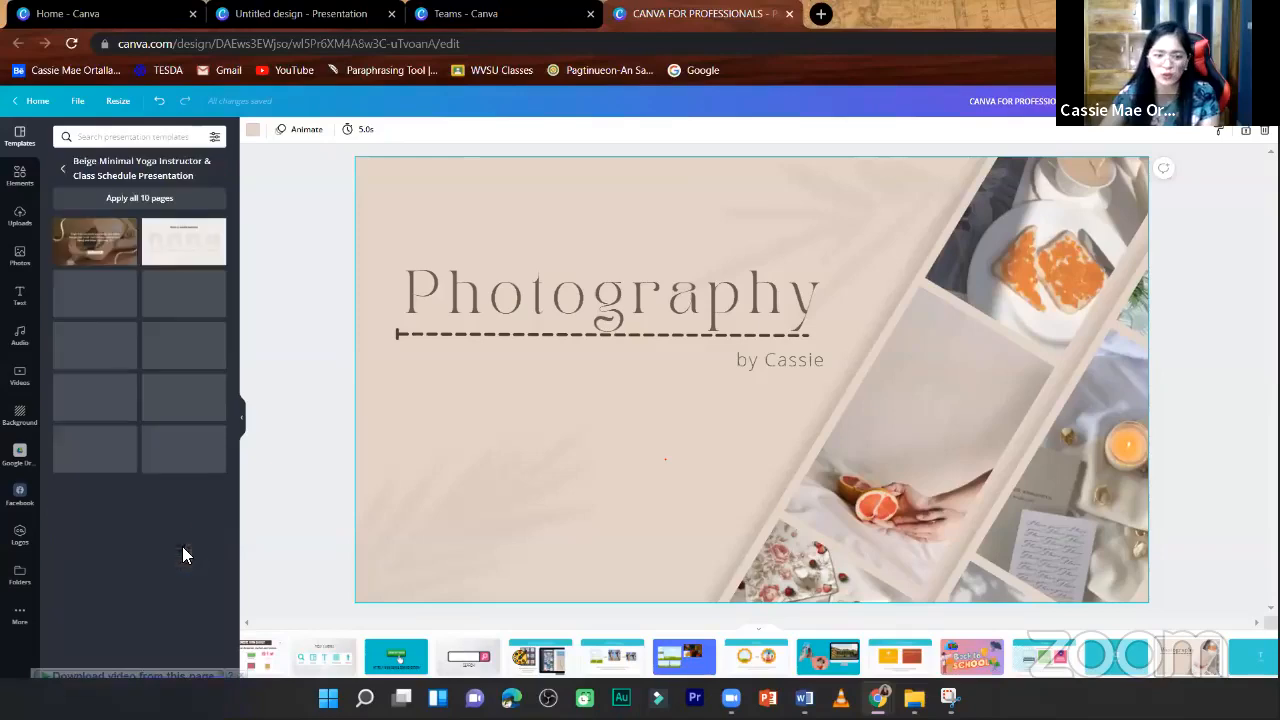
{"action": "left_click", "coordinate": [93, 243]}
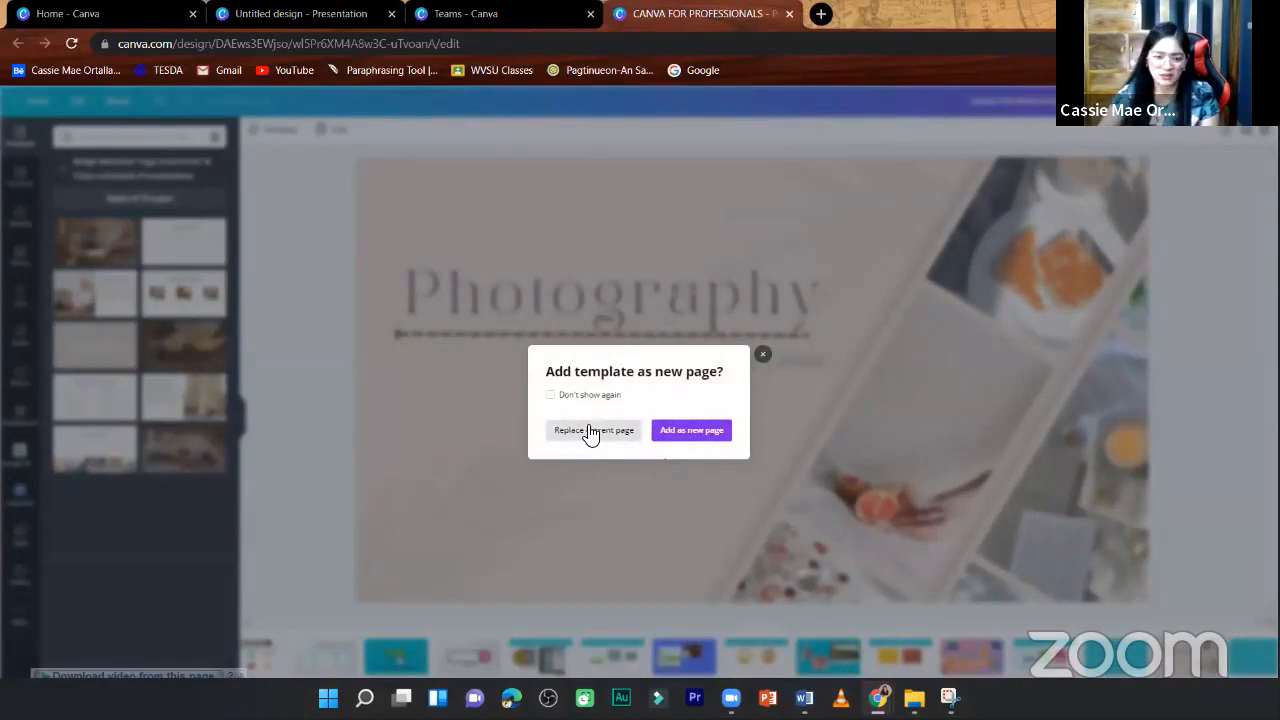
{"action": "left_click", "coordinate": [594, 430]}
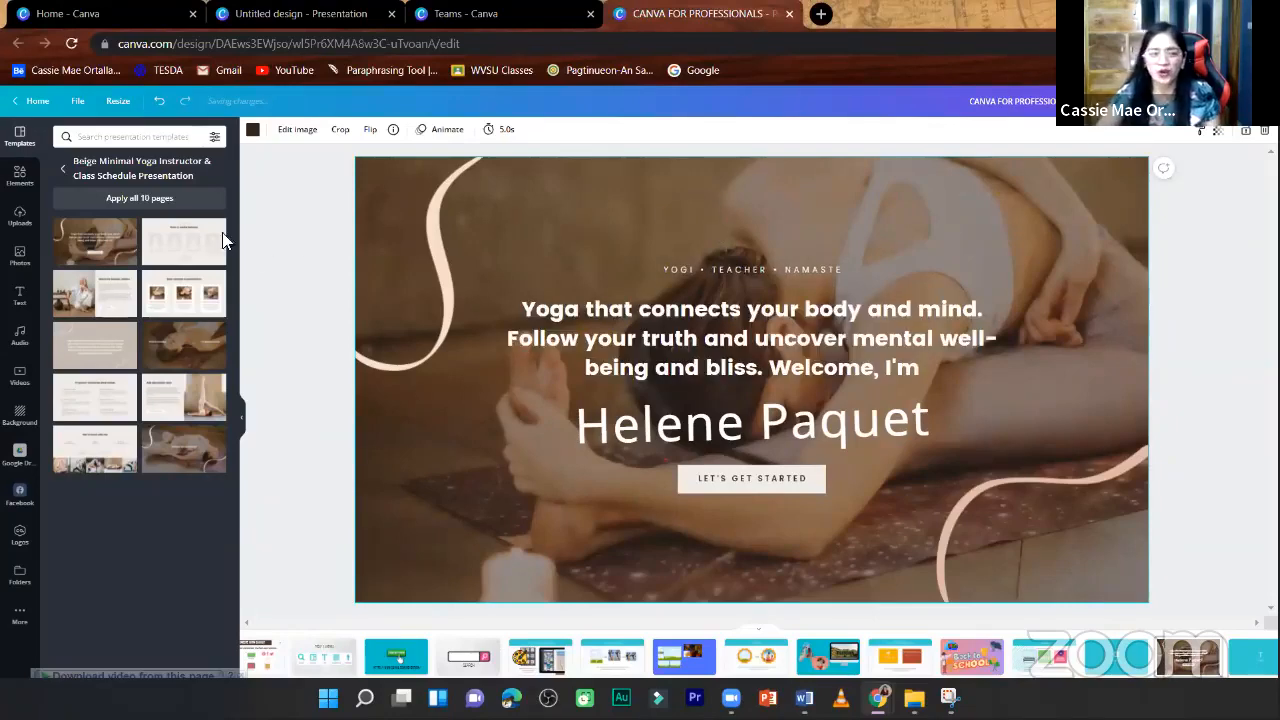
- Add the uploaded photo of the yellow and green university building to the yoga slide
{"action": "left_click", "coordinate": [29, 188]}
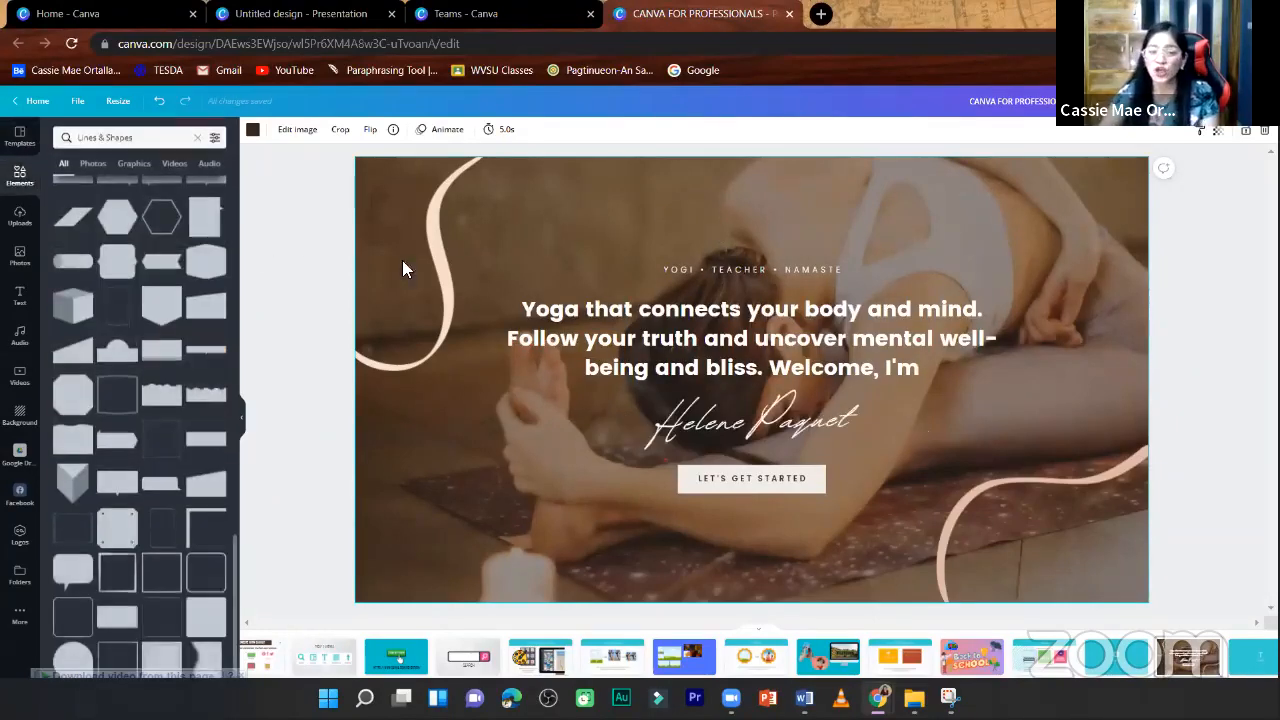
{"action": "left_click", "coordinate": [17, 228]}
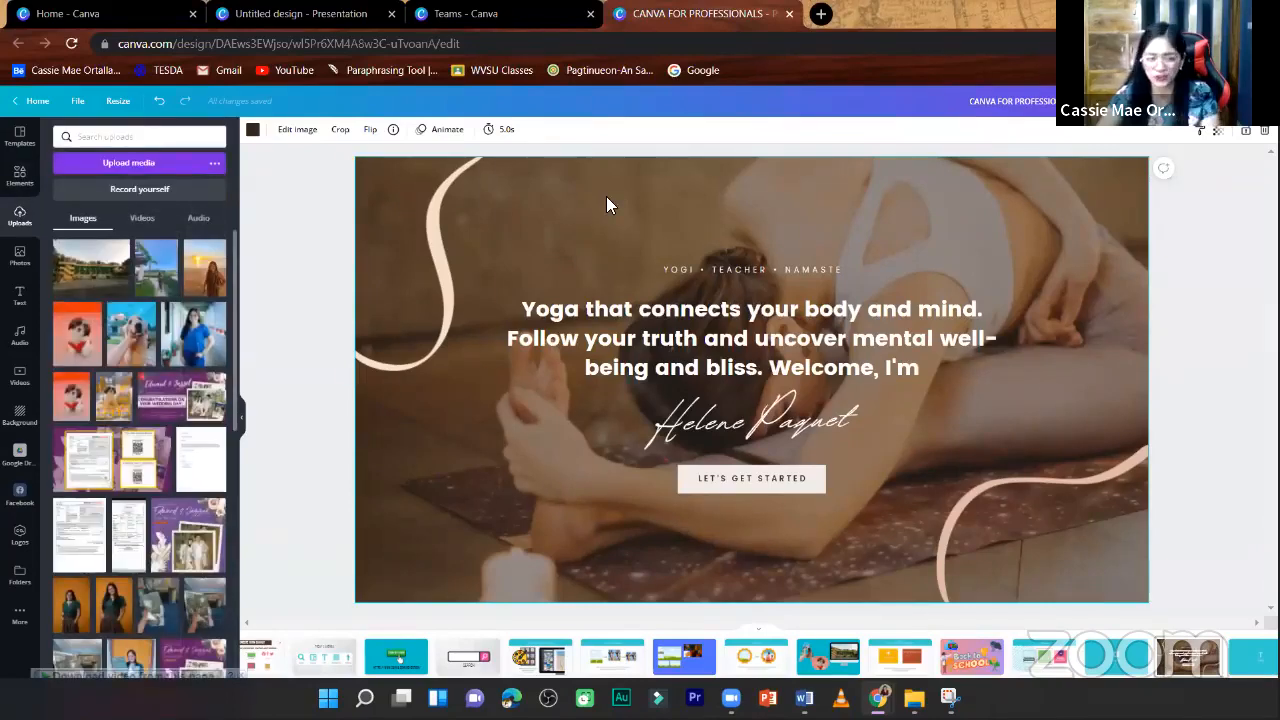
{"action": "left_click", "coordinate": [95, 272]}
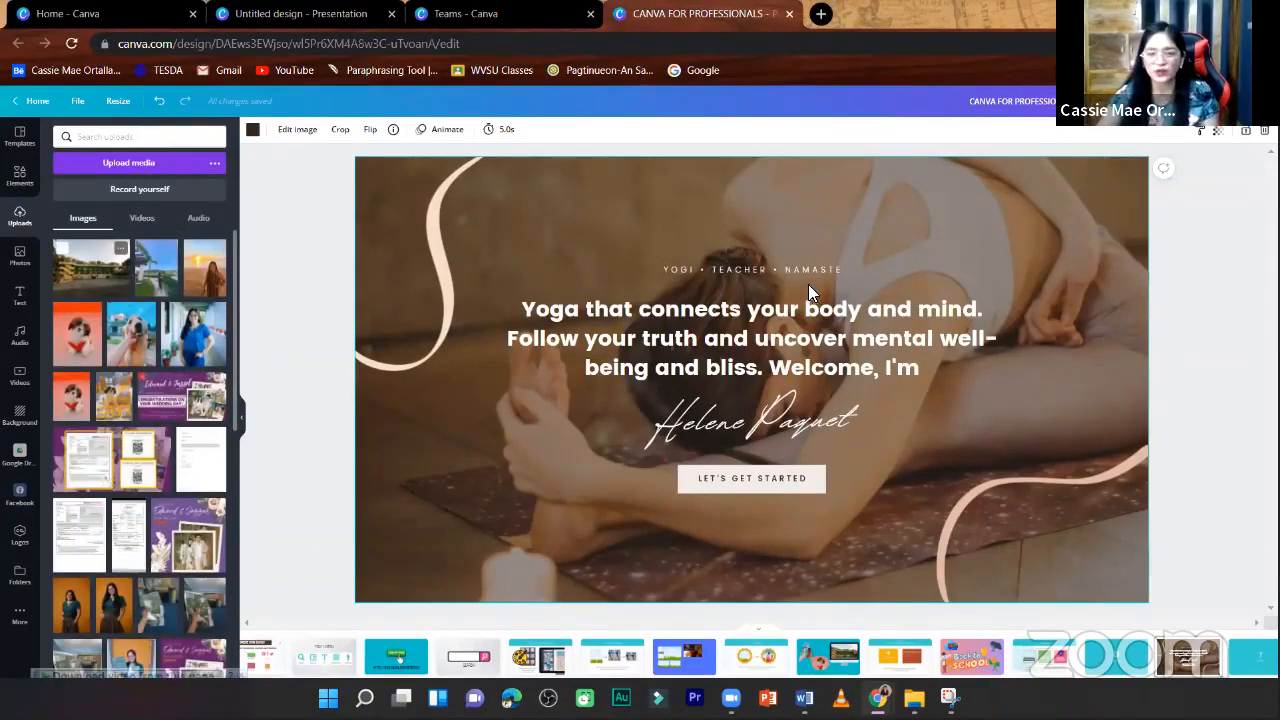
- Post the comment "ASU" on the university building photo
{"action": "right_click", "coordinate": [912, 242]}
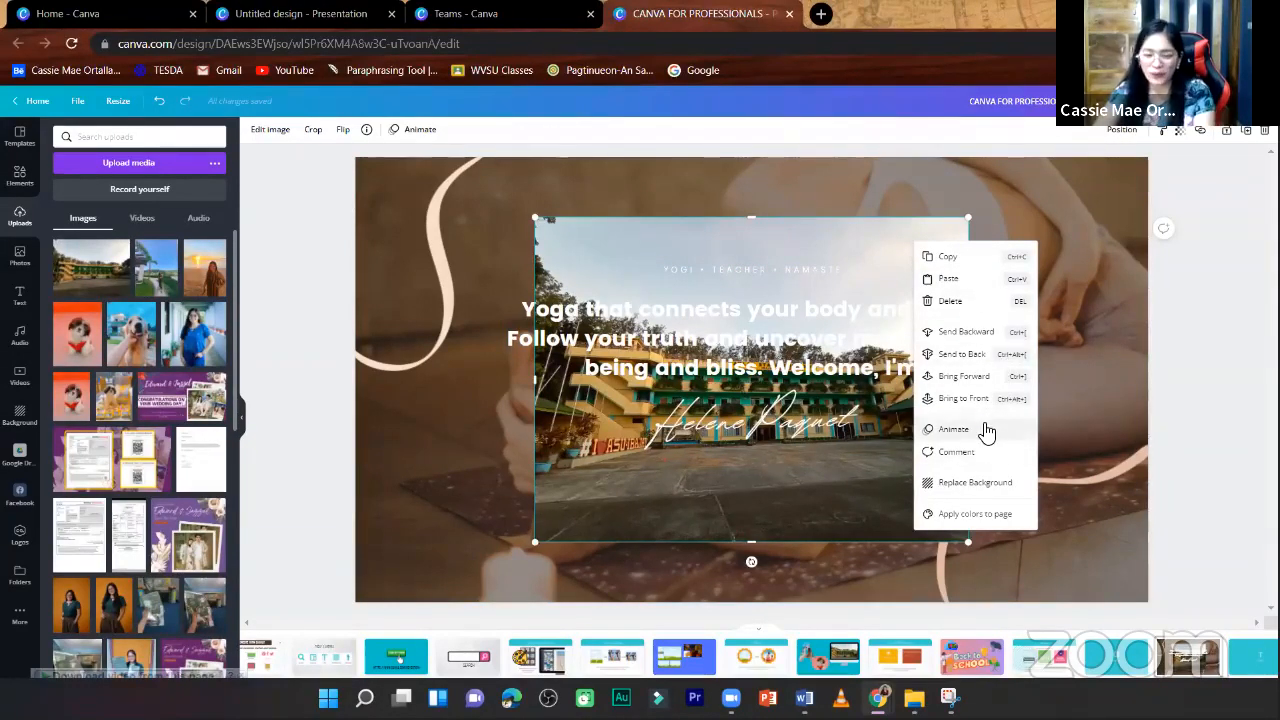
{"action": "left_click", "coordinate": [1164, 229]}
{"action": "type", "text": "adsnijasnd"}
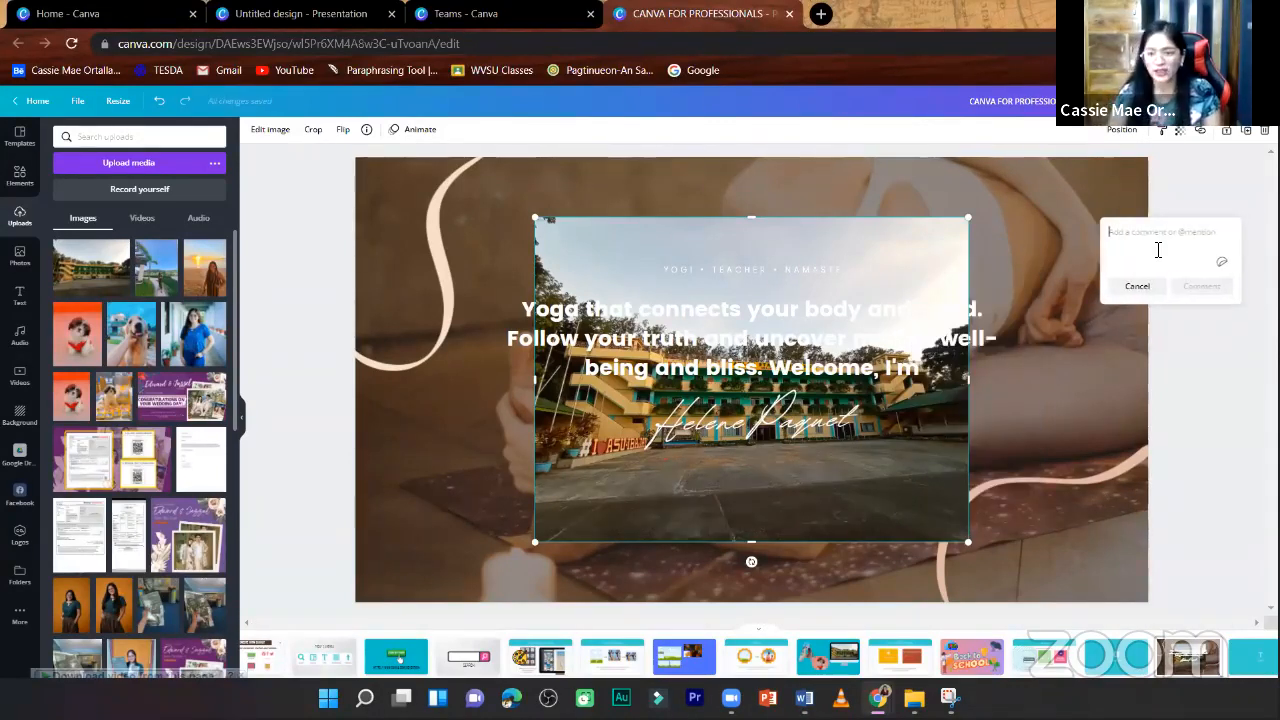
{"action": "key", "text": "BackSpace"}
{"action": "key", "text": "BackSpace"}
{"action": "key", "text": "BackSpace"}
{"action": "key", "text": "BackSpace"}
{"action": "key", "text": "BackSpace"}
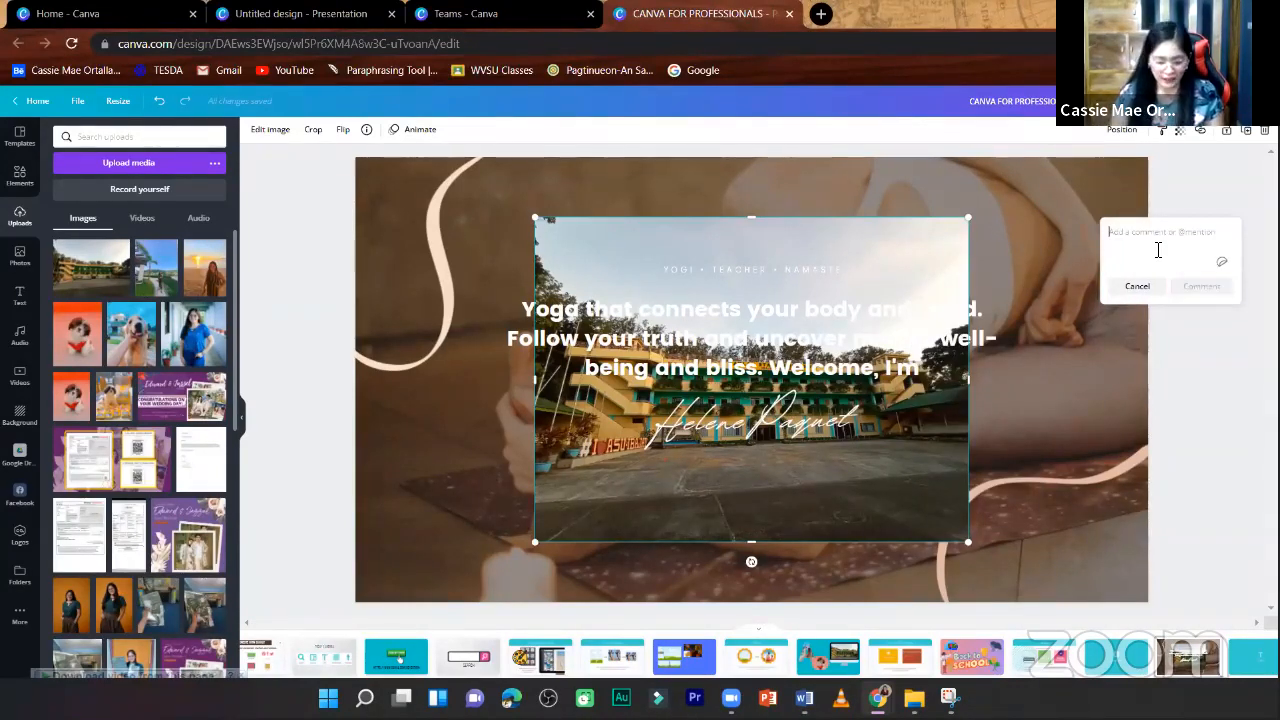
{"action": "type", "text": "a"}
{"action": "left_click", "coordinate": [1224, 293]}
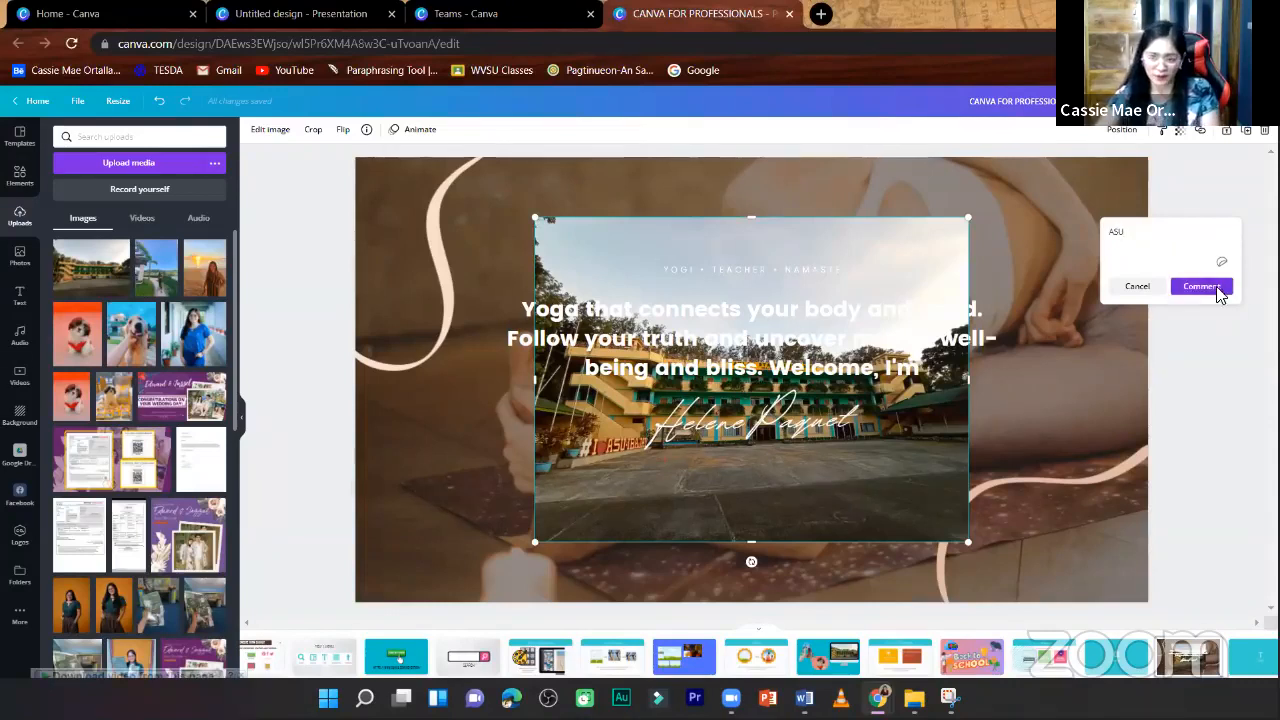
{"action": "left_click", "coordinate": [949, 289]}
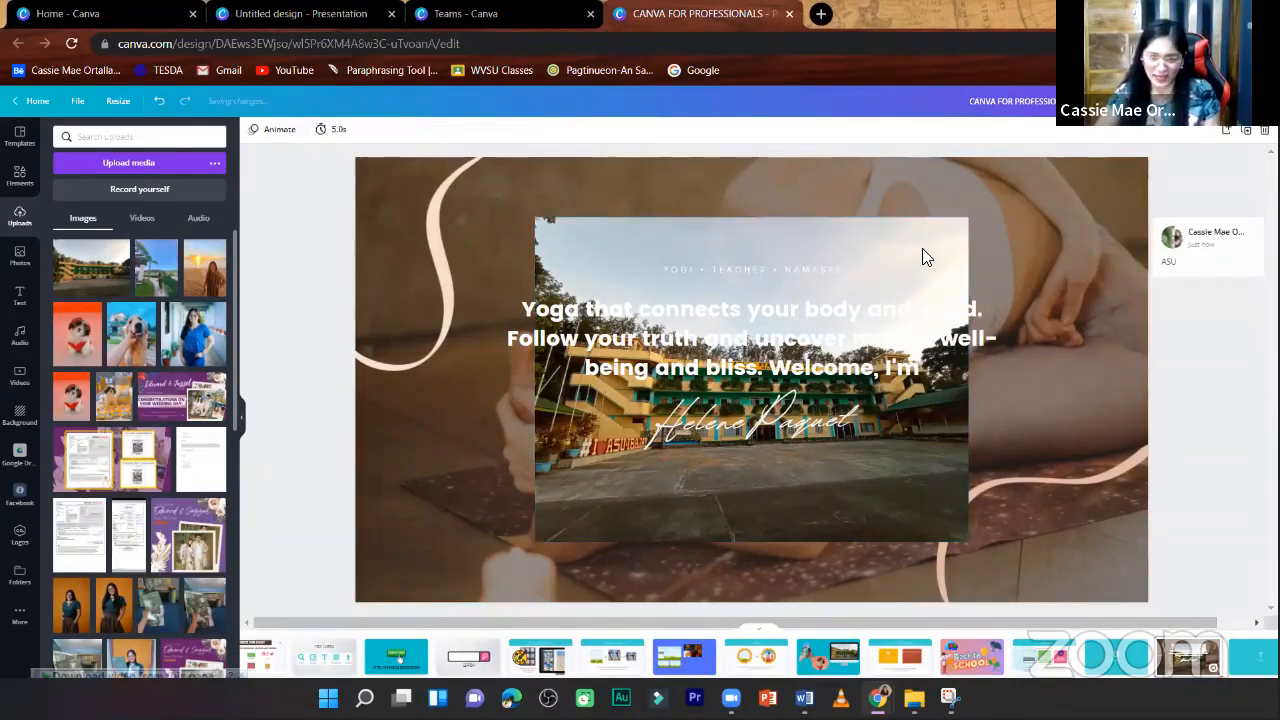
- Replace the slide's background with the university building photo
{"action": "left_click", "coordinate": [922, 245]}
{"action": "right_click", "coordinate": [922, 245]}
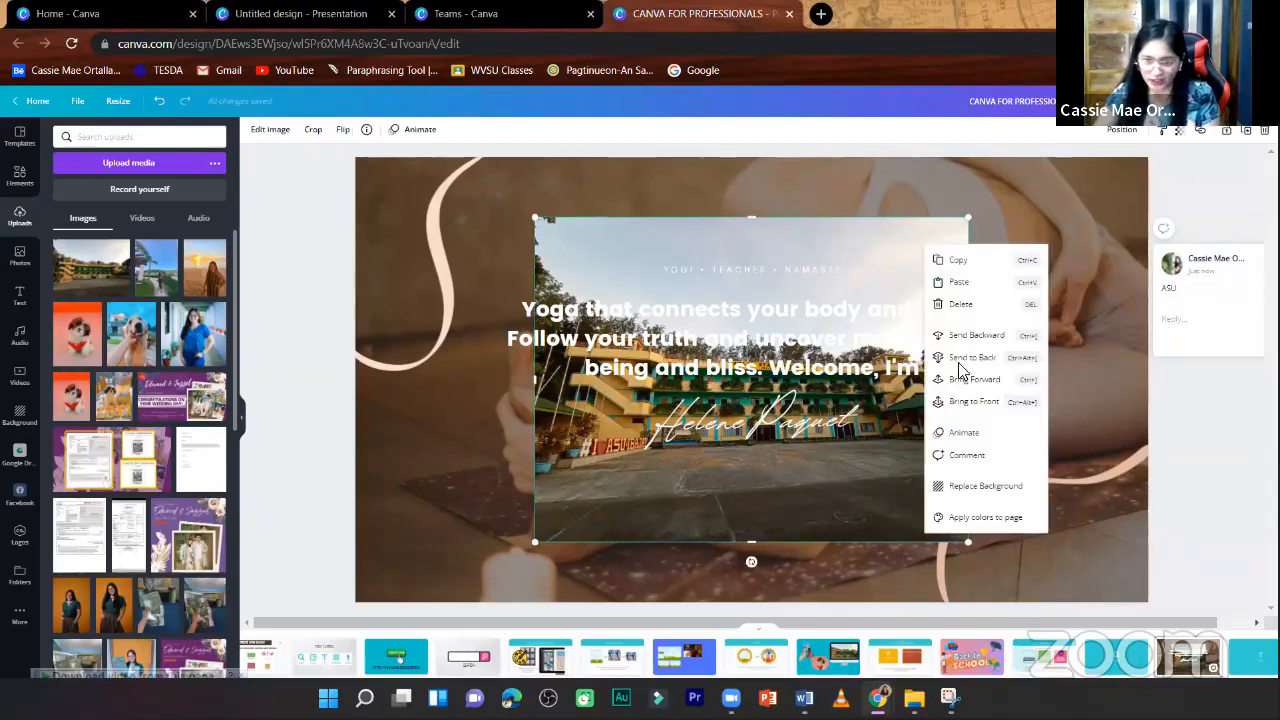
{"action": "left_click", "coordinate": [988, 486]}
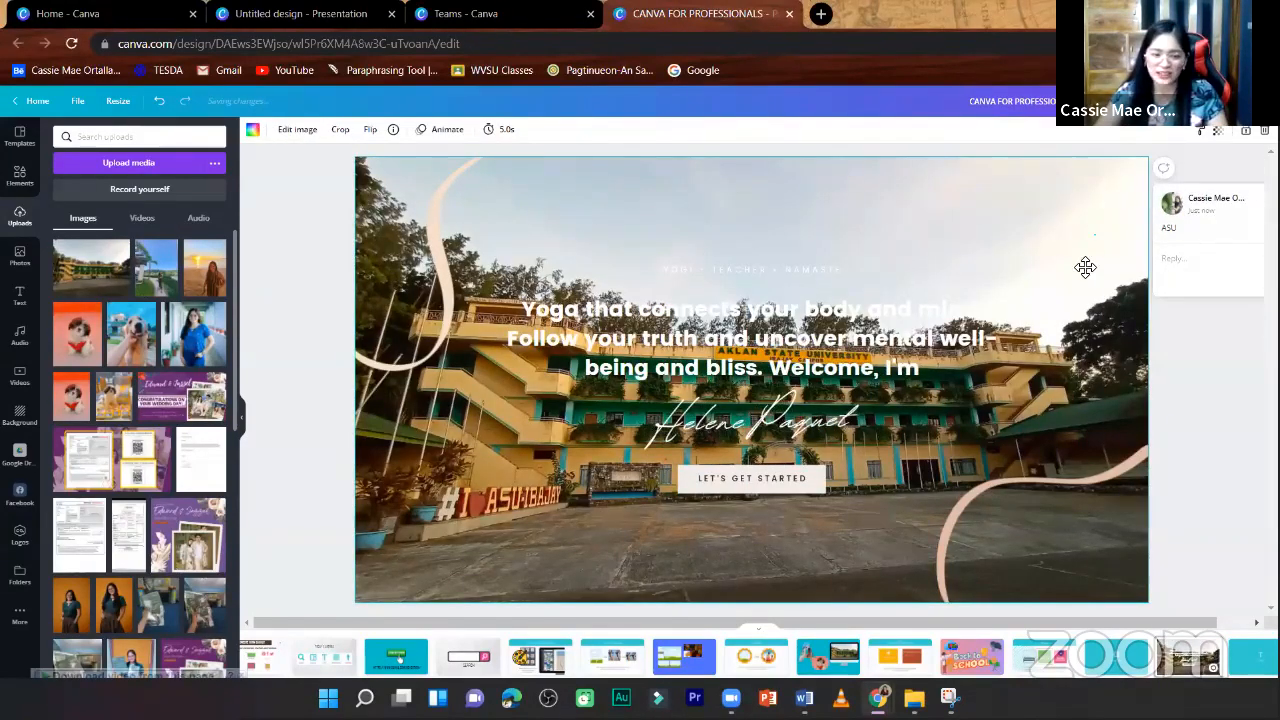
- Crop the background photo by enlarging it so that the slide shows the building larger with less pavement
{"action": "left_click", "coordinate": [340, 129]}
{"action": "left_click_drag", "start_coordinate": [360, 566], "coordinate": [314, 611]}
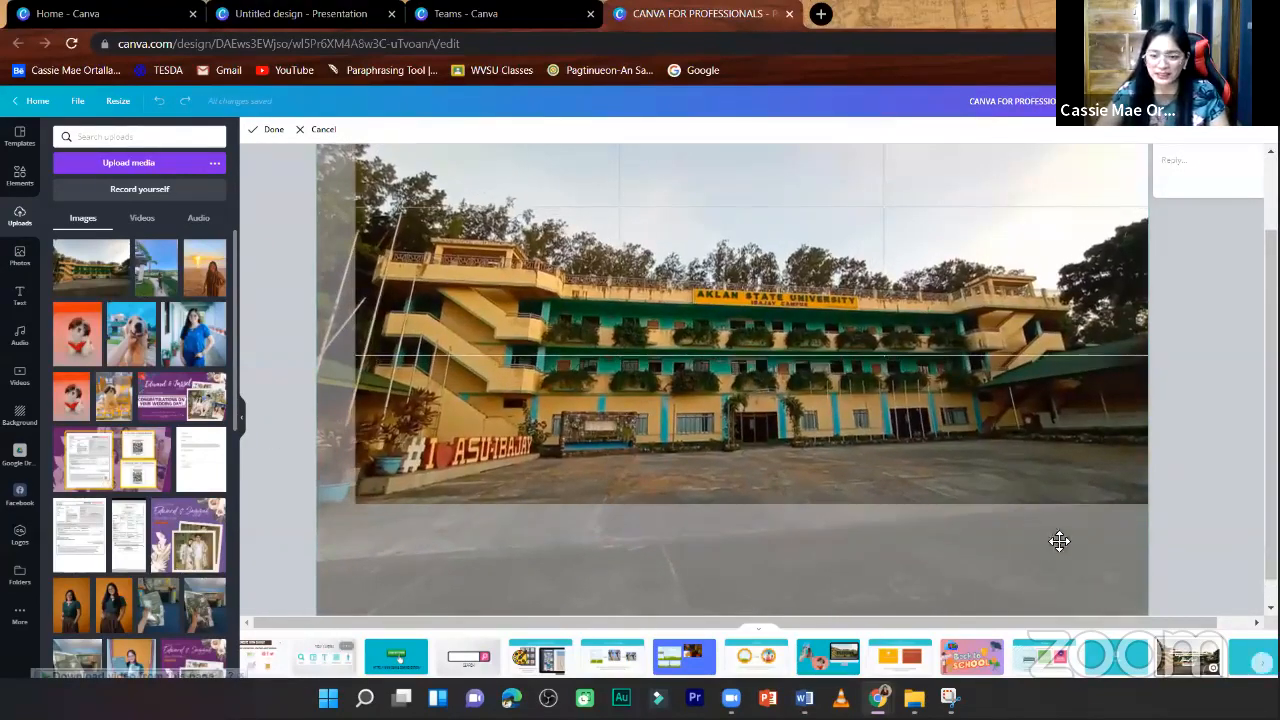
{"action": "left_click_drag", "start_coordinate": [1151, 617], "coordinate": [1140, 580]}
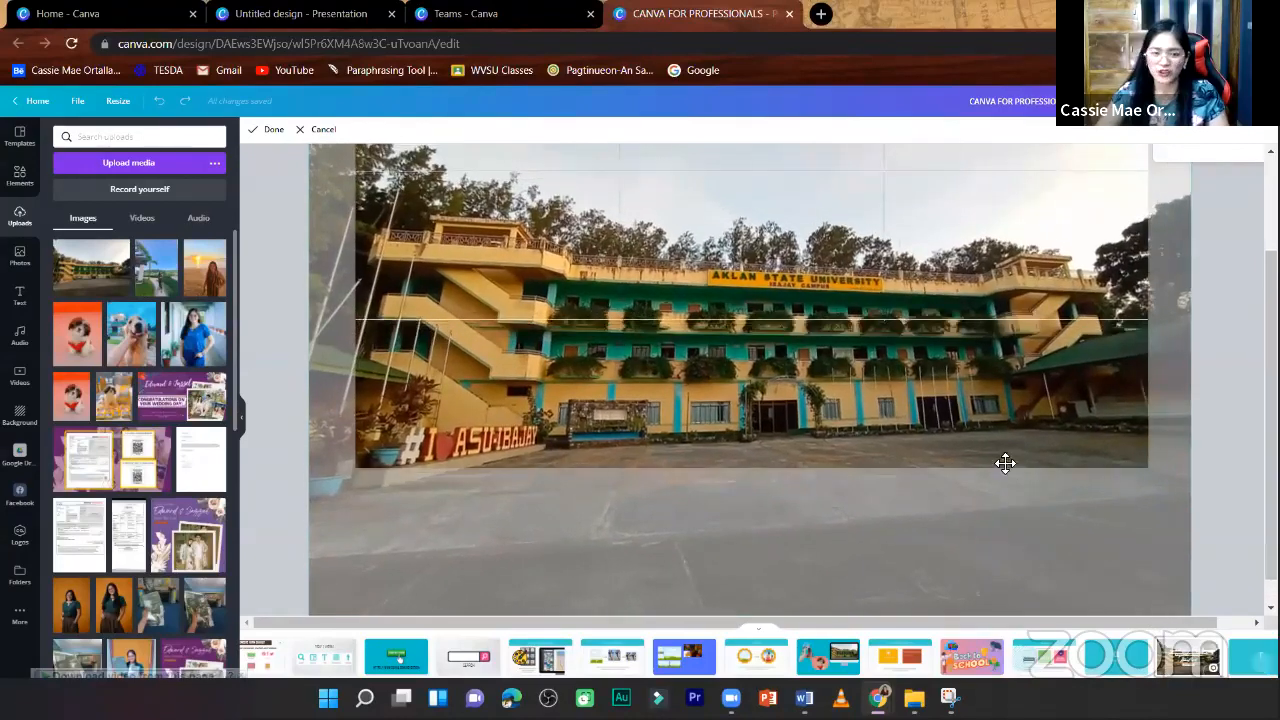
{"action": "scroll", "coordinate": [1194, 406], "scroll_direction": "up", "scroll_amount": 1}
{"action": "left_click", "coordinate": [1218, 366]}
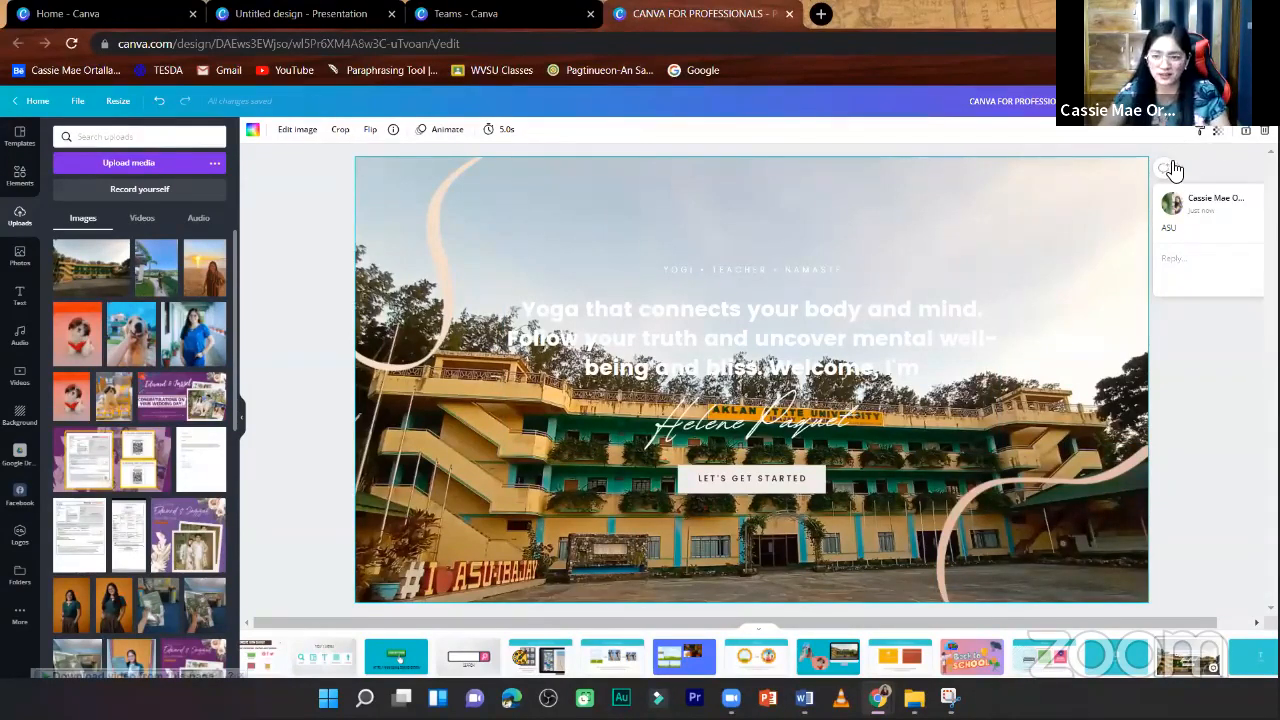
- Set the background photo's transparency to 41 and open the colour choices for the slide's background
{"action": "left_click", "coordinate": [1218, 131]}
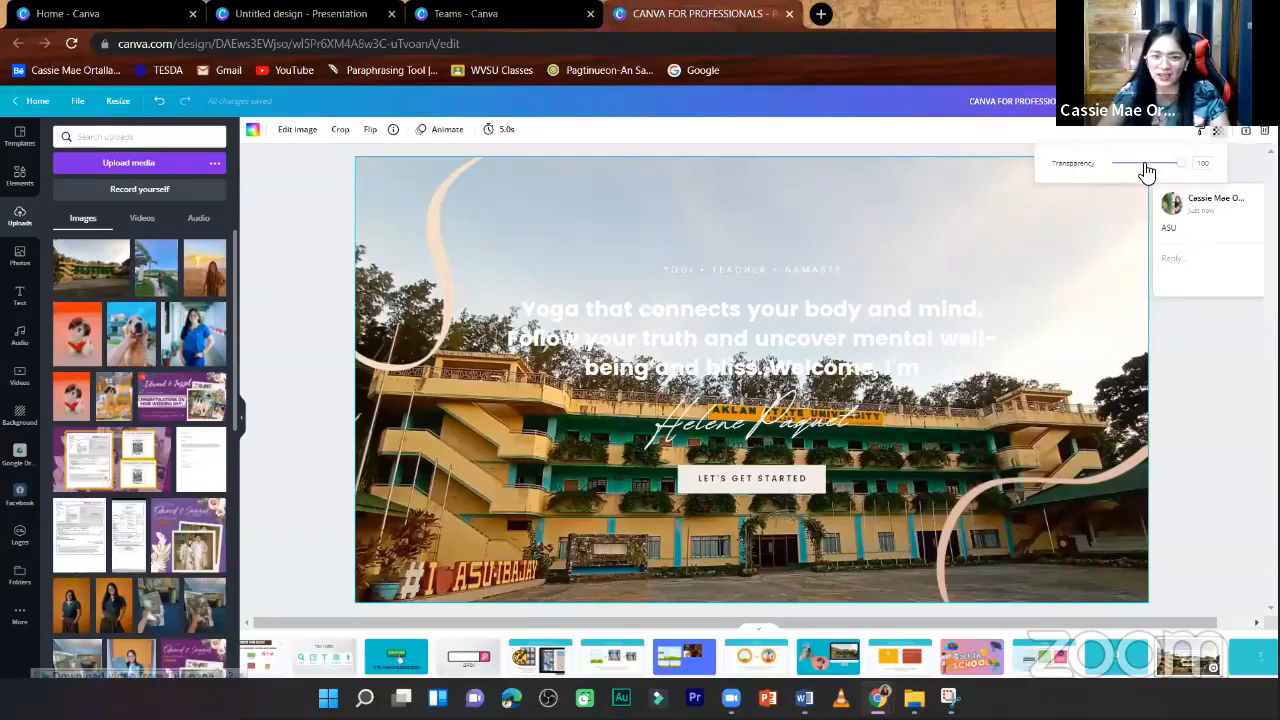
{"action": "left_click", "coordinate": [1142, 164]}
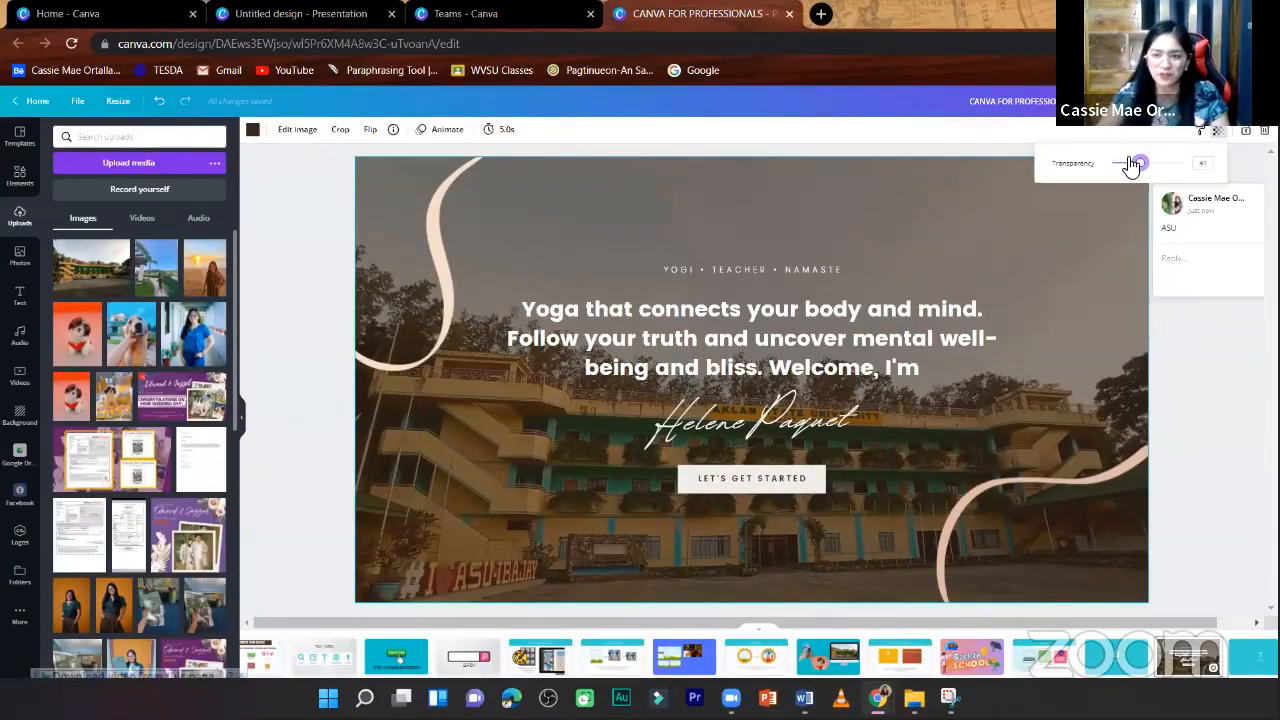
{"action": "left_click", "coordinate": [254, 133]}
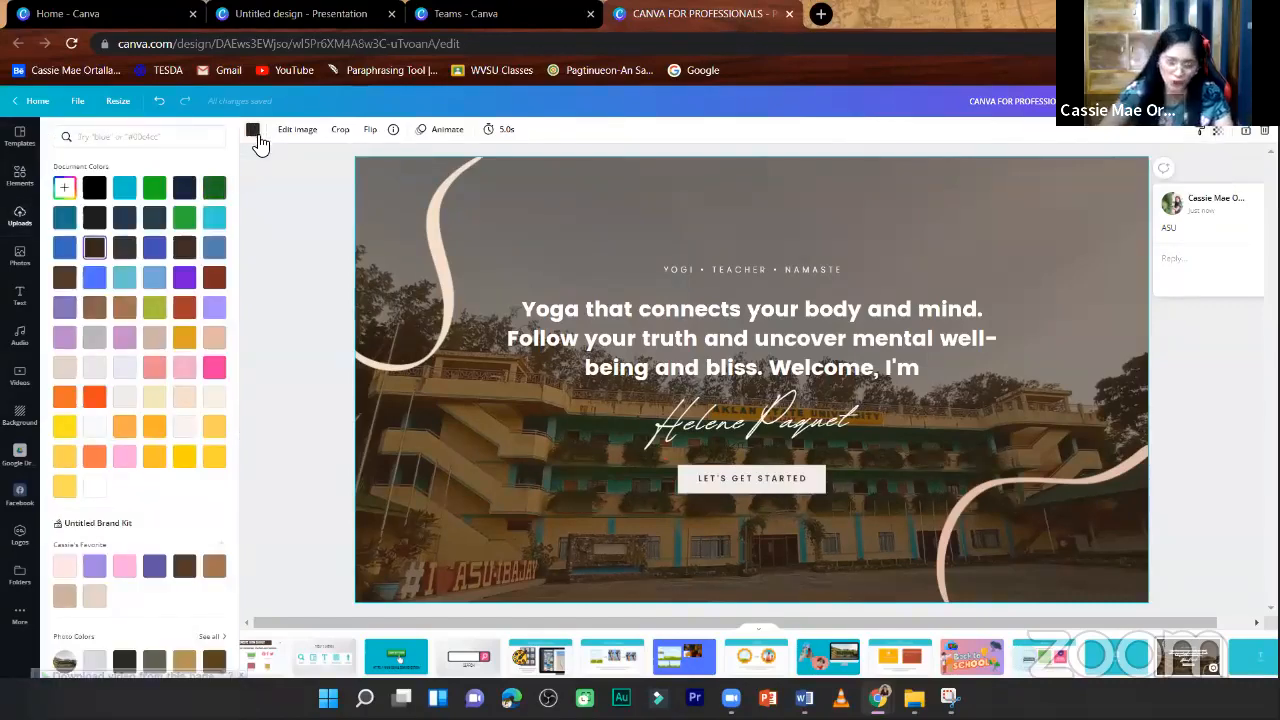
{"action": "scroll", "coordinate": [171, 506], "scroll_direction": "down", "scroll_amount": 2}
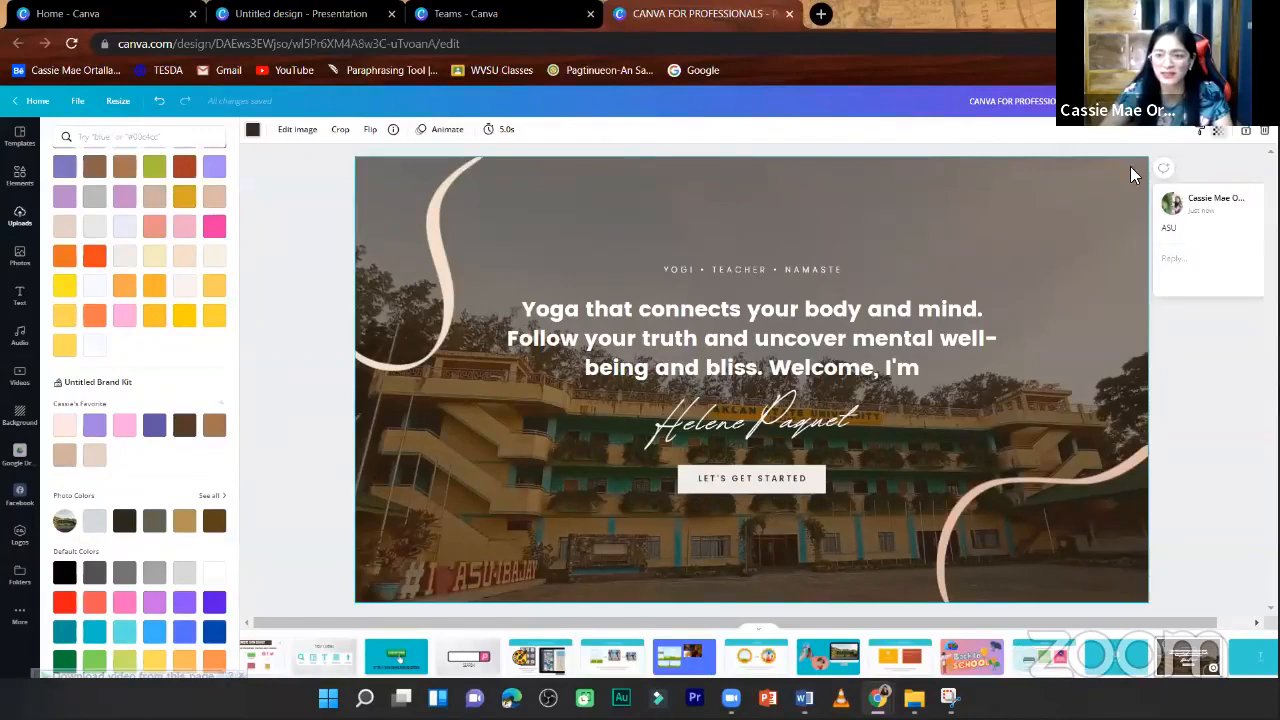
- Raise the background photo's transparency to 59 and try yellow, white and blue slide background colours, keeping the dark brown from the photo colours
{"action": "left_click", "coordinate": [1218, 131]}
{"action": "left_click_drag", "start_coordinate": [1140, 163], "coordinate": [1152, 208]}
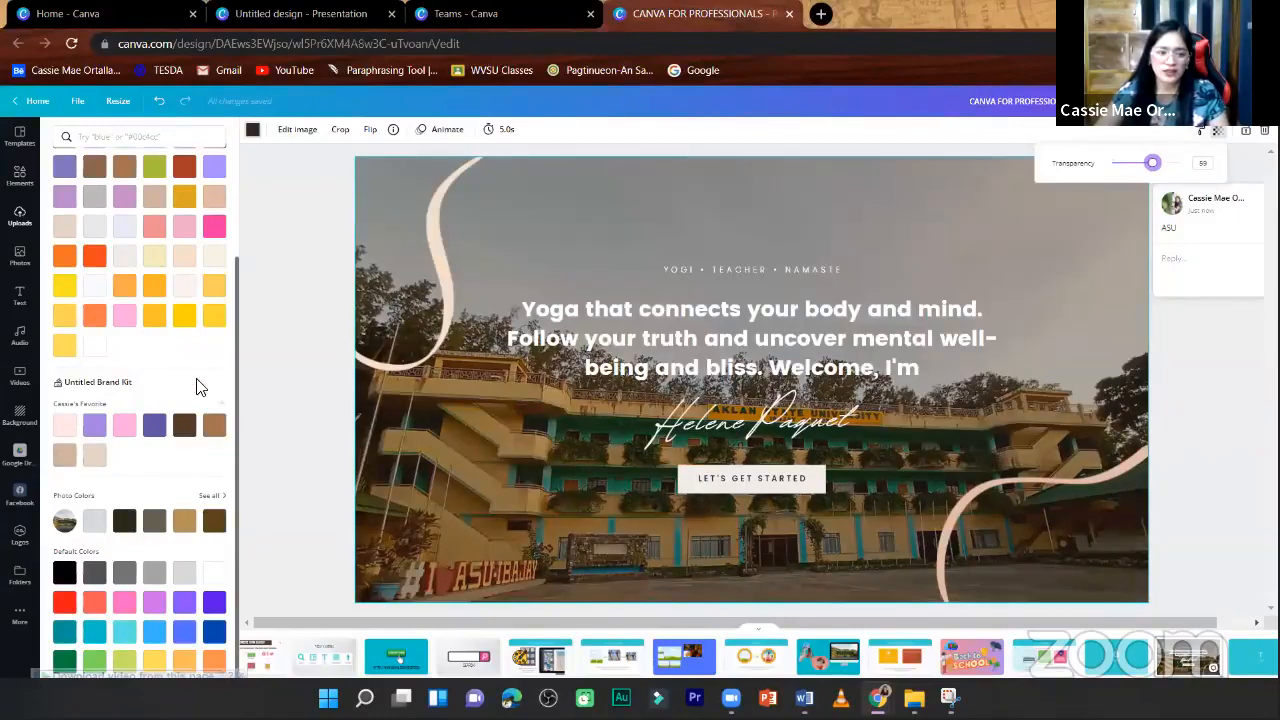
{"action": "left_click", "coordinate": [185, 317]}
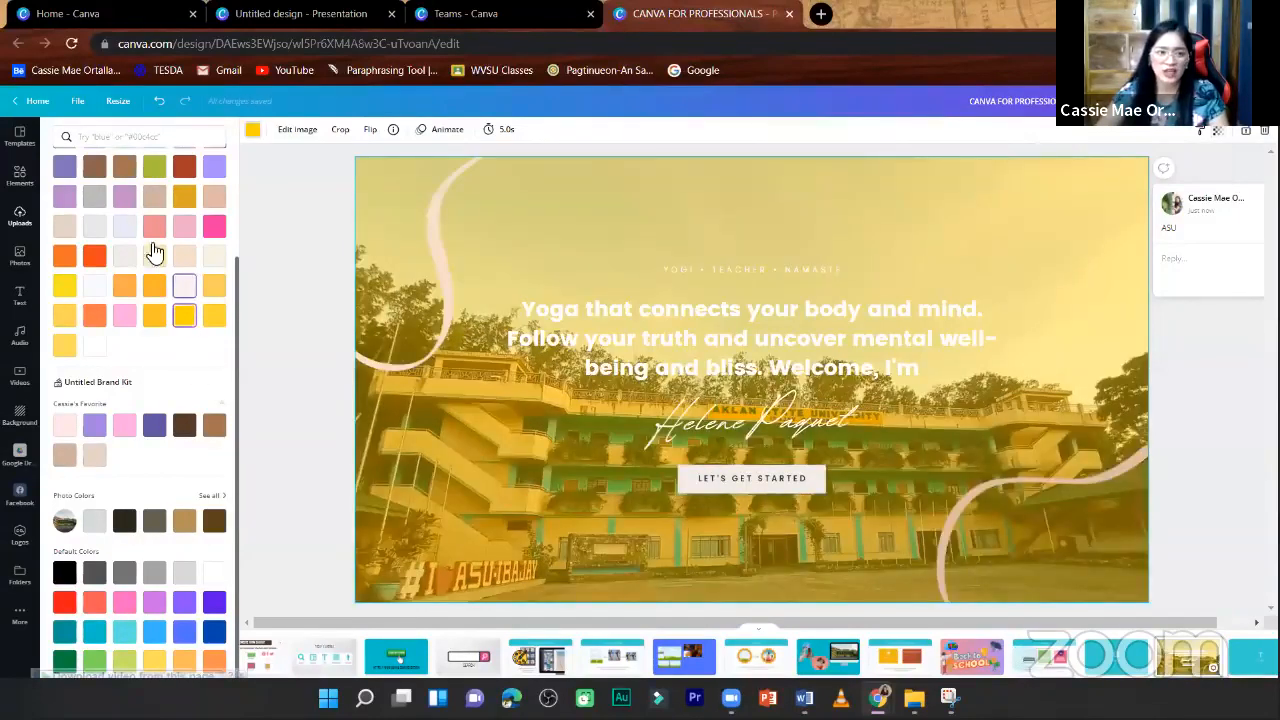
{"action": "left_click", "coordinate": [94, 345]}
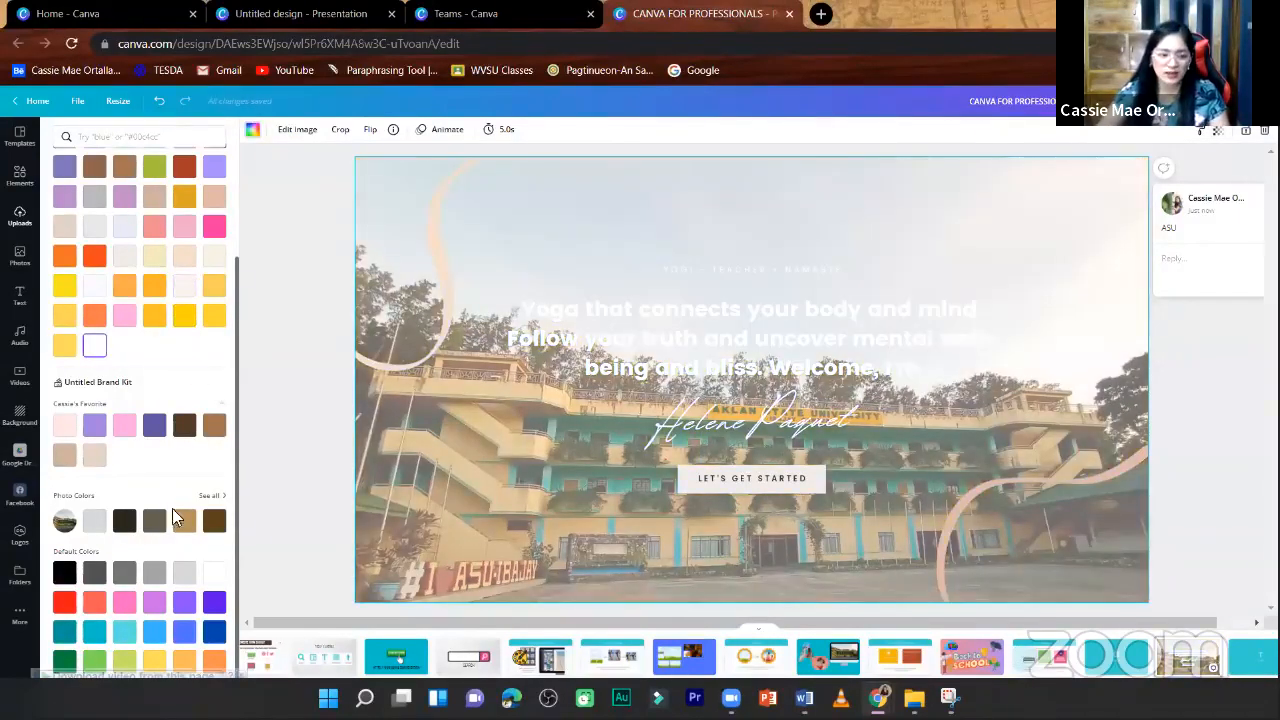
{"action": "left_click", "coordinate": [214, 522]}
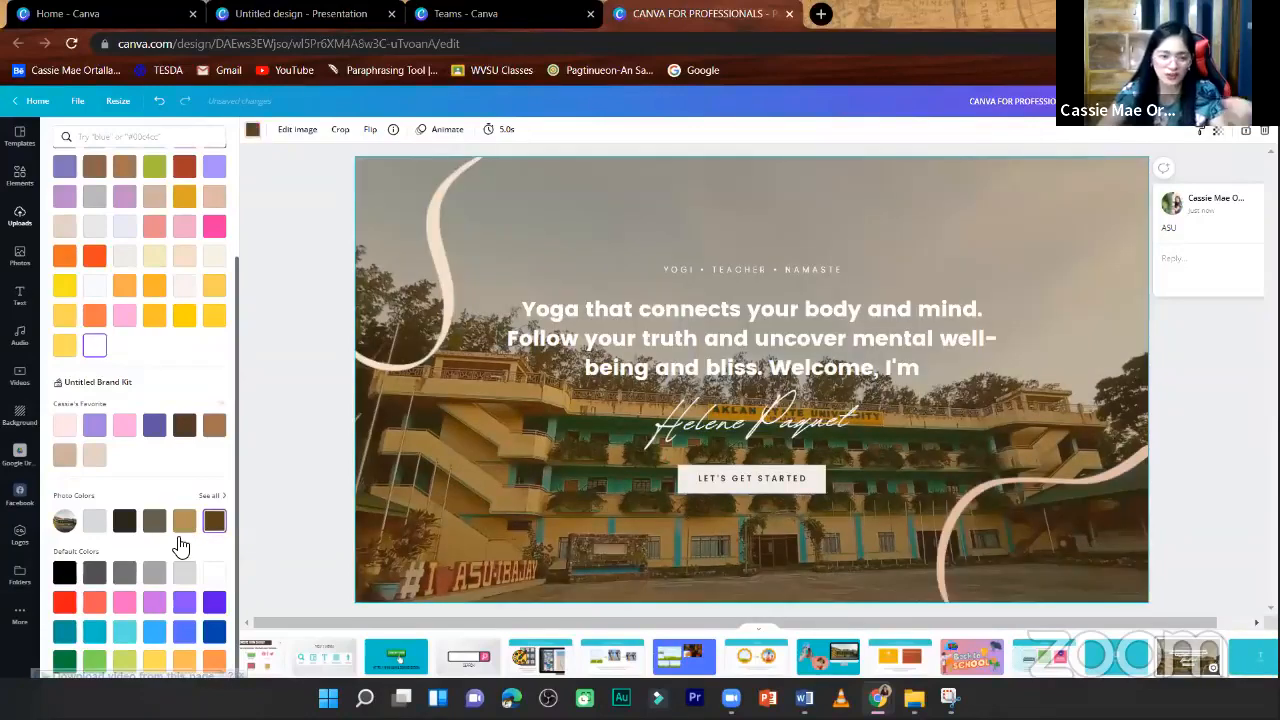
{"action": "left_click", "coordinate": [213, 632]}
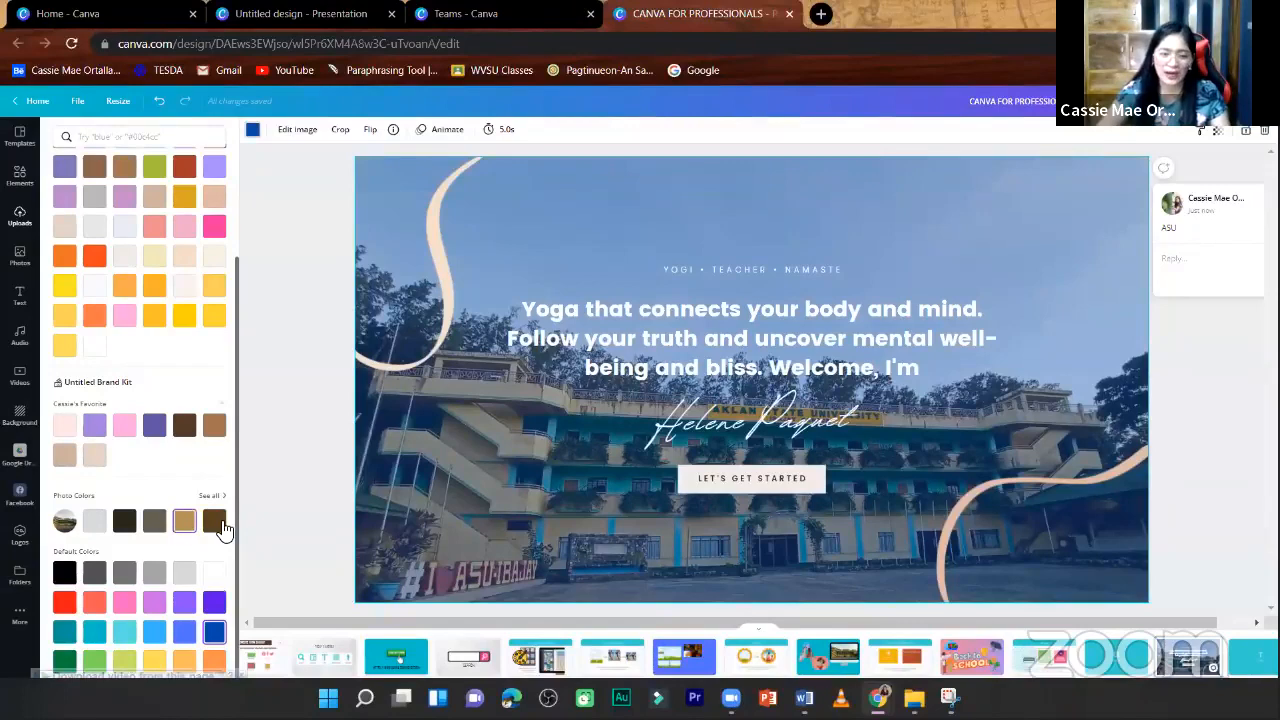
{"action": "key", "text": "ctrl+z"}
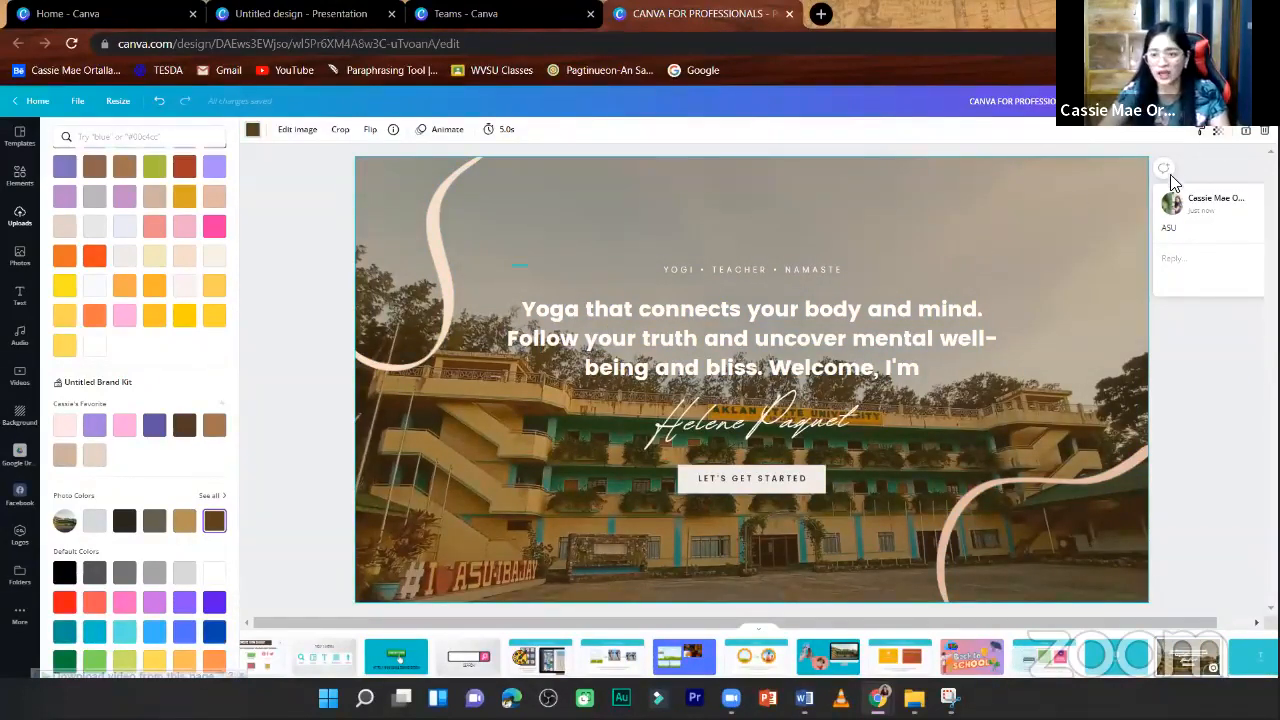
- Lower the background photo's transparency so the brown background colour shows through more strongly, and deselect the photo
{"action": "left_click", "coordinate": [1217, 131]}
{"action": "left_click_drag", "start_coordinate": [1148, 174], "coordinate": [1125, 175]}
{"action": "left_click", "coordinate": [1192, 377]}
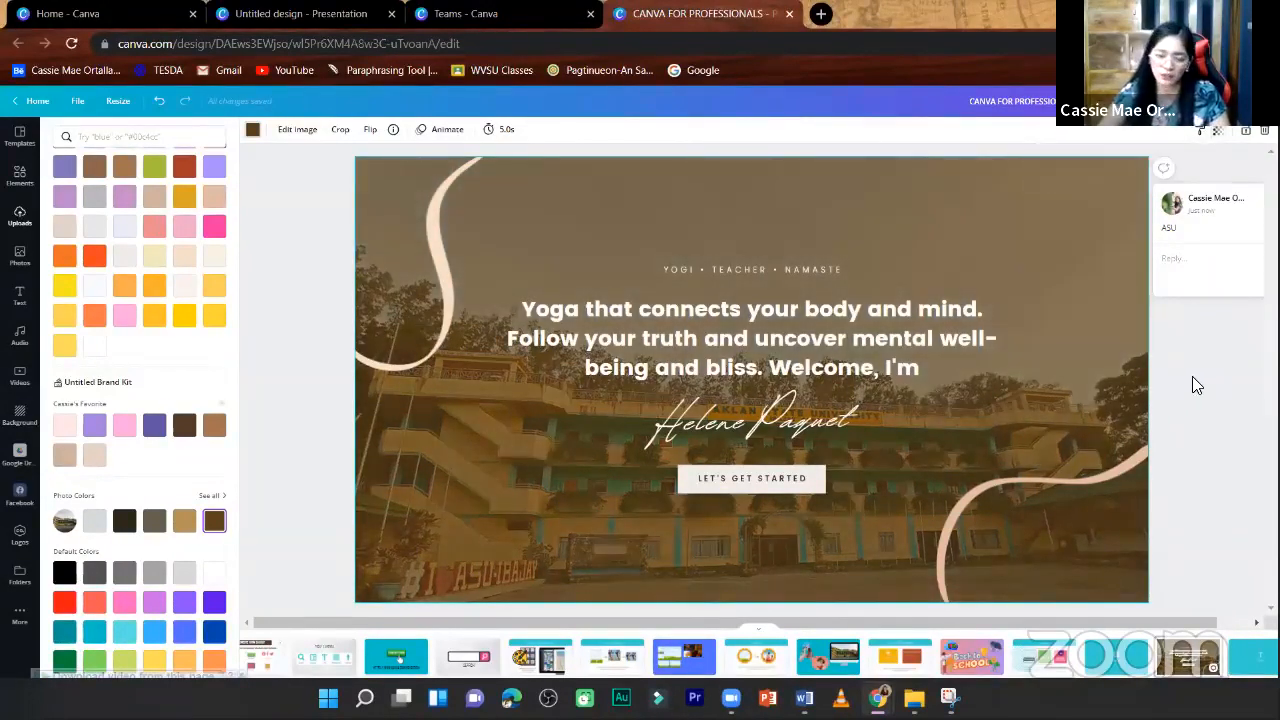
{"action": "left_click", "coordinate": [274, 324]}
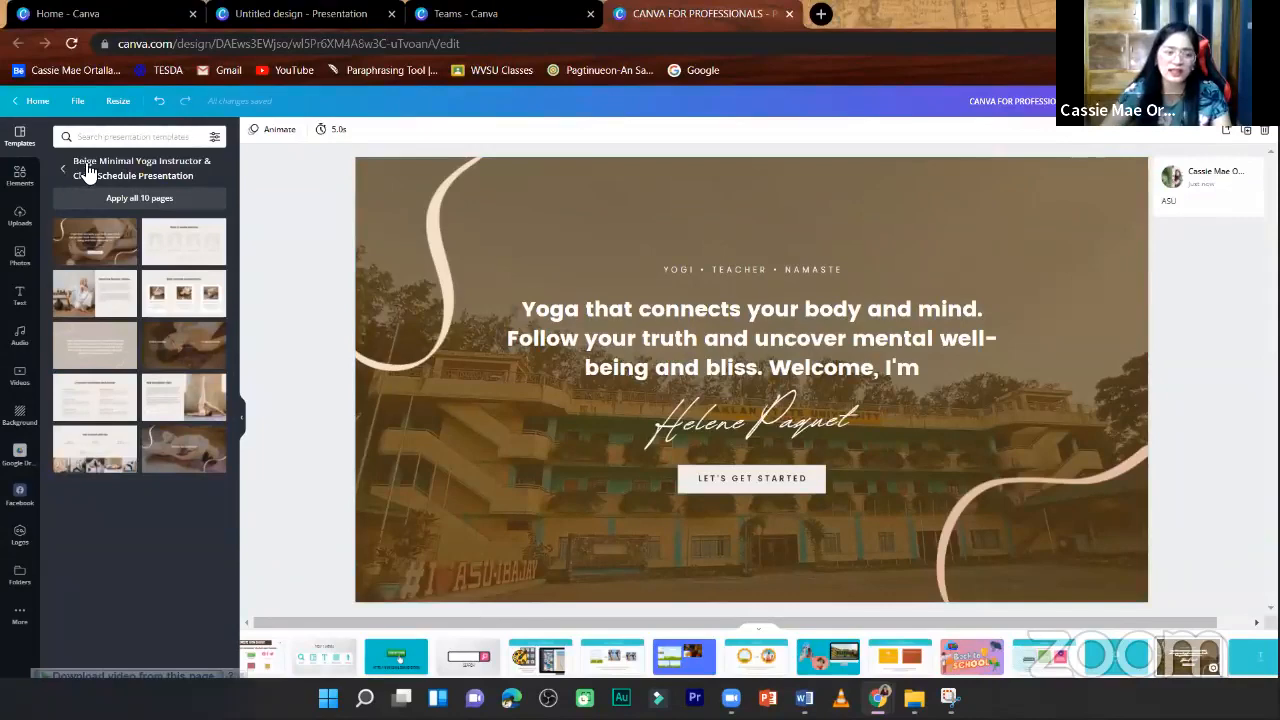
- Leave the yoga presentation template's layouts, search the presentation templates for "MUSIC" and browse the results
{"action": "left_click", "coordinate": [87, 170]}
{"action": "left_click", "coordinate": [146, 134]}
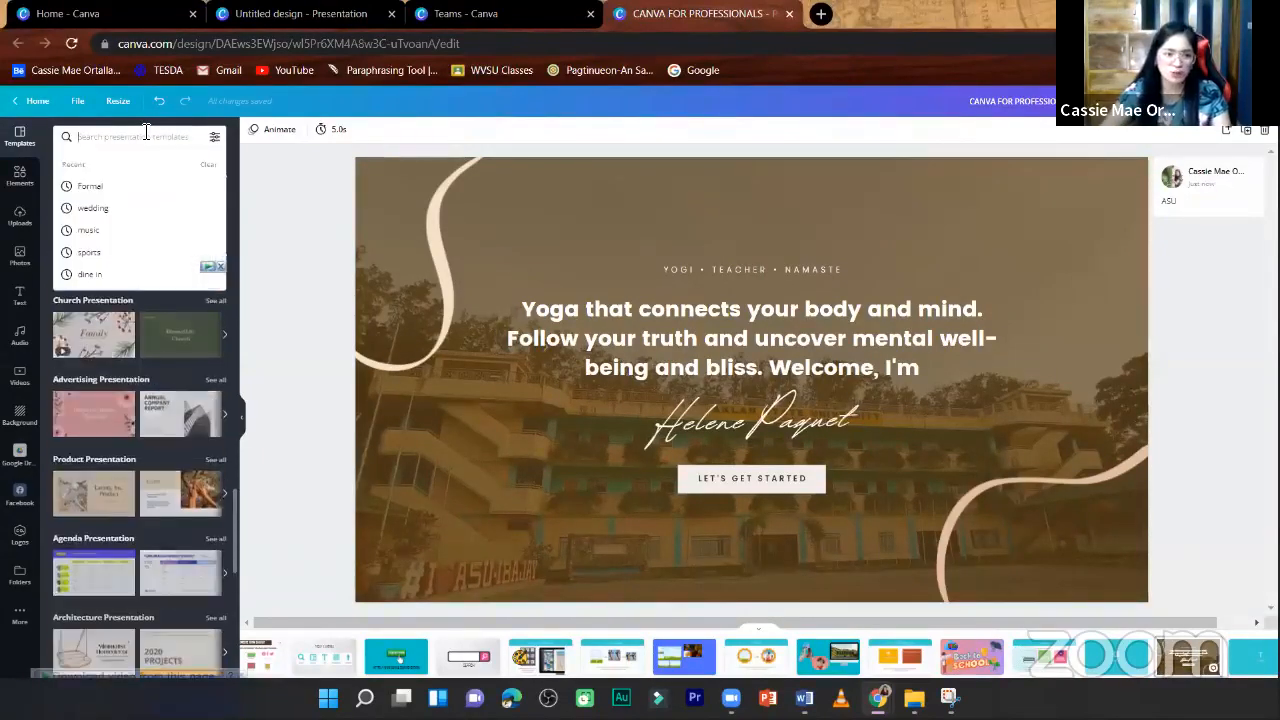
{"action": "type", "text": "MUSIC"}
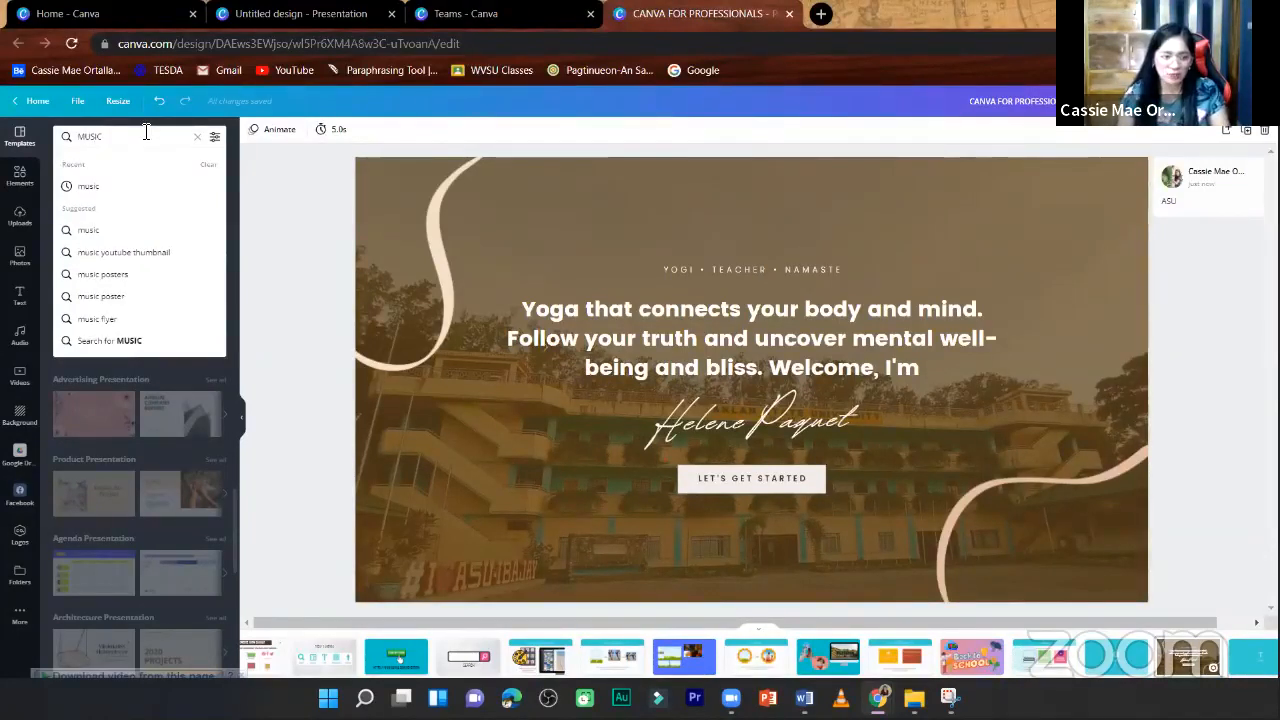
{"action": "key", "text": "Return"}
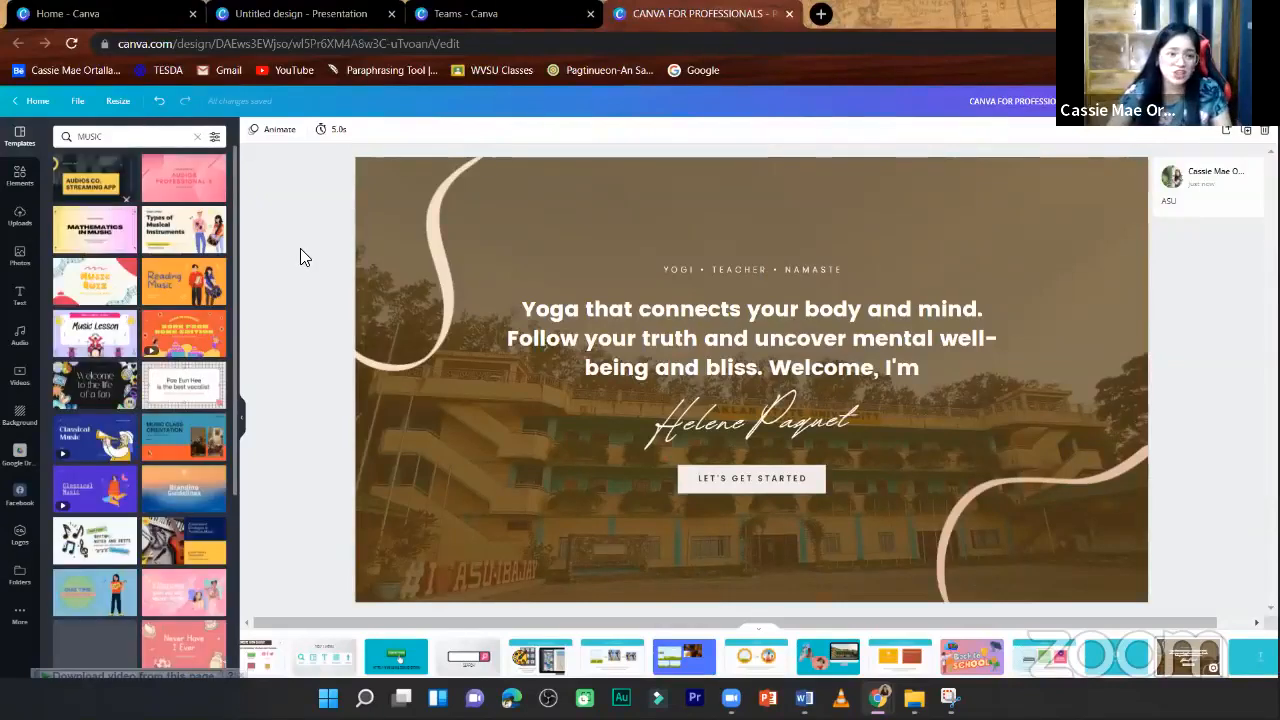
{"action": "scroll", "coordinate": [175, 497], "scroll_direction": "down", "scroll_amount": 1}
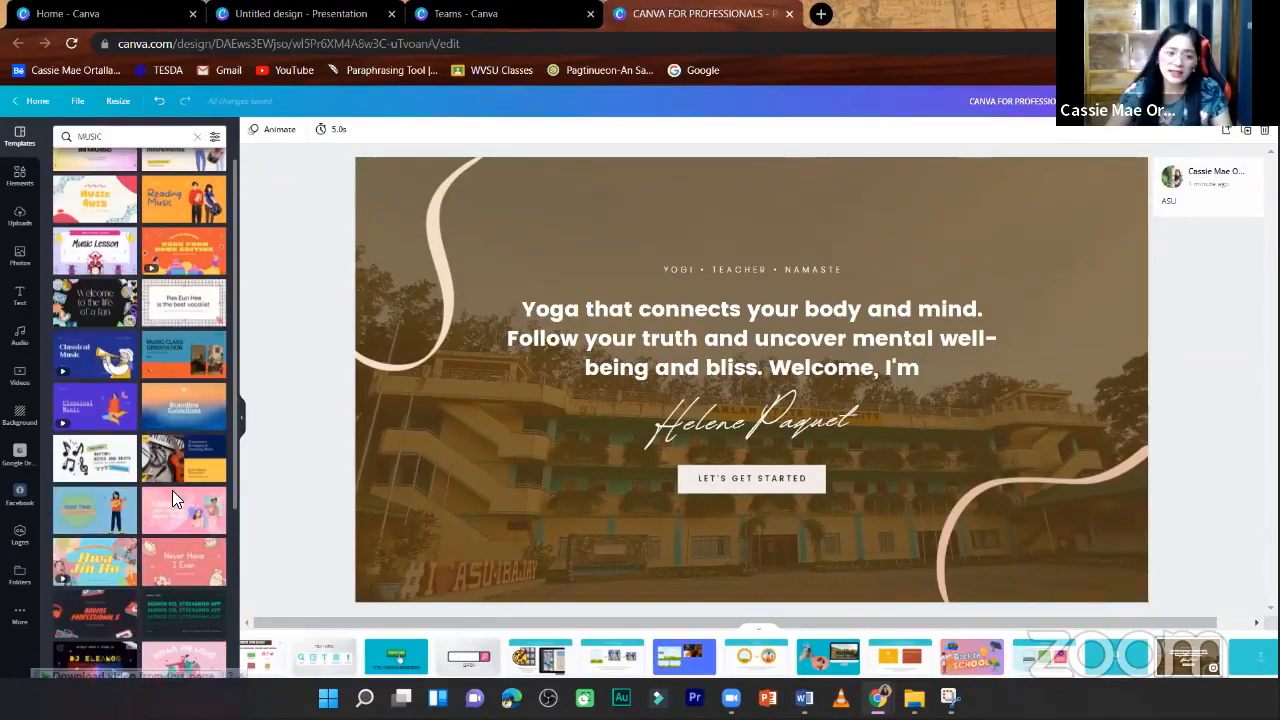
{"action": "scroll", "coordinate": [172, 490], "scroll_direction": "down", "scroll_amount": 1}
{"action": "scroll", "coordinate": [182, 513], "scroll_direction": "down", "scroll_amount": 3}
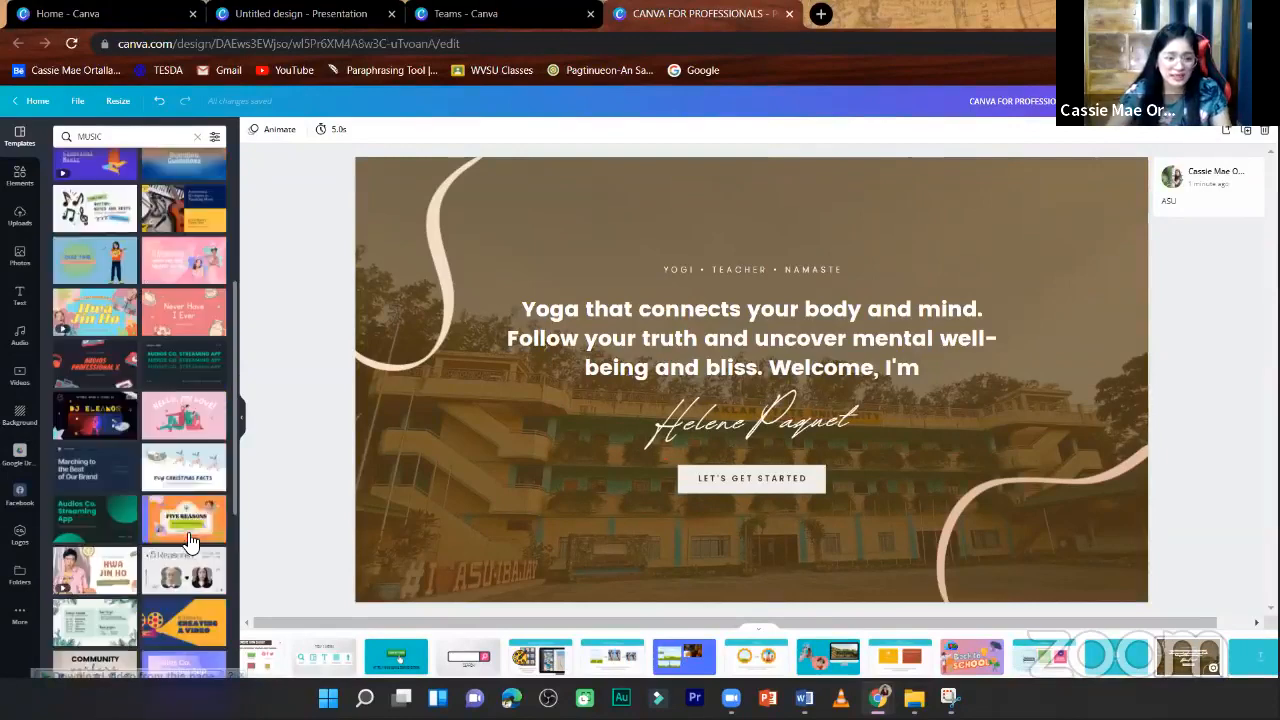
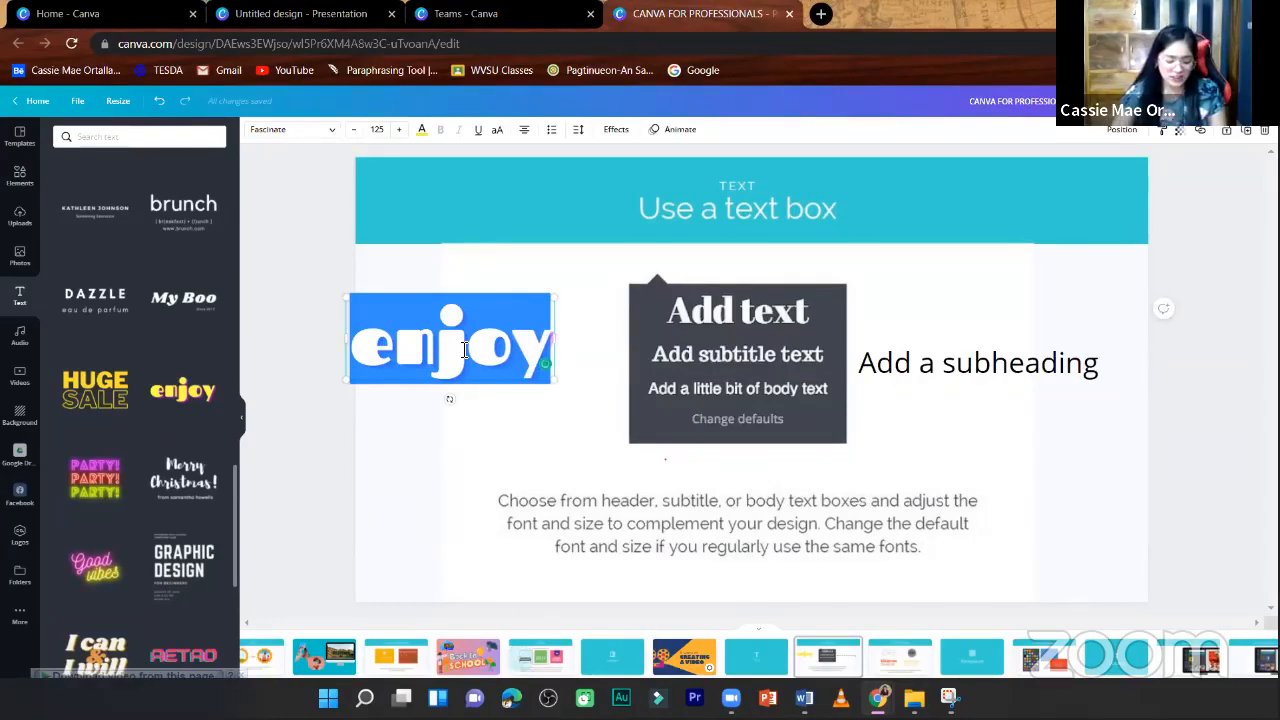
- Replace the "enjoy" sample text with the presenter's first name and widen its text box so the name fits on one line
{"action": "type", "text": "Cassie"}
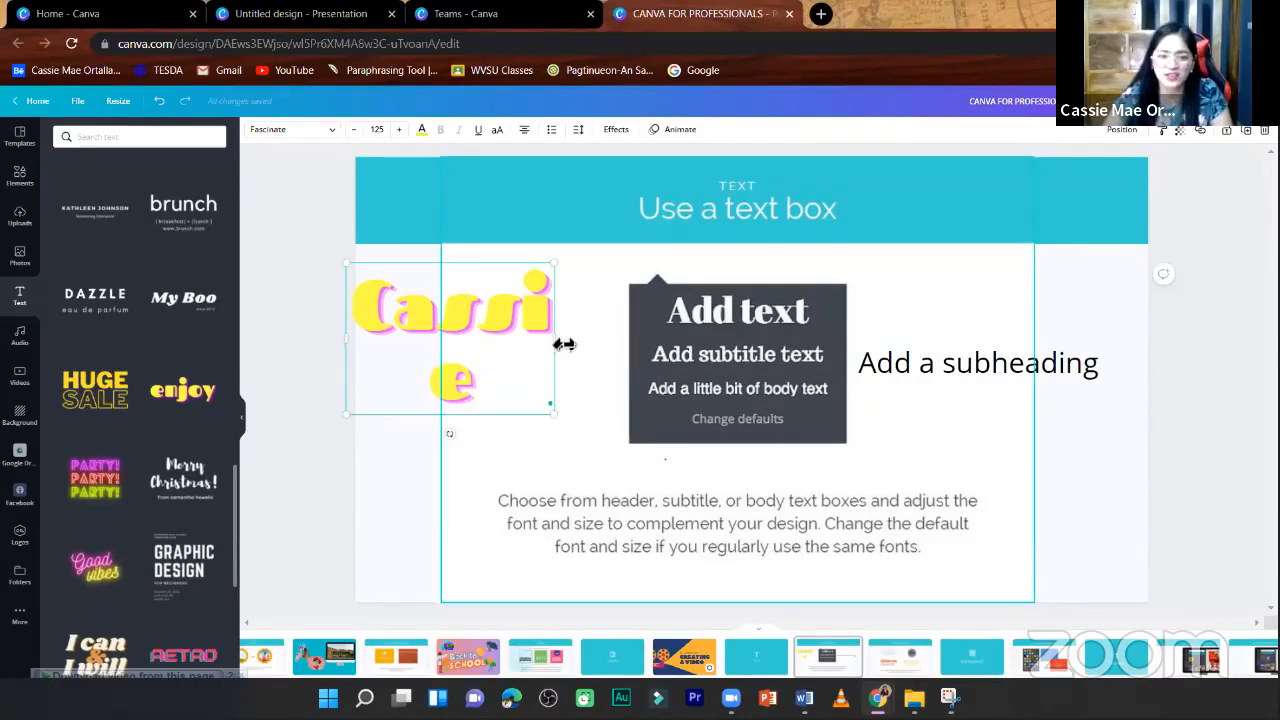
{"action": "left_click_drag", "start_coordinate": [557, 340], "coordinate": [620, 362]}
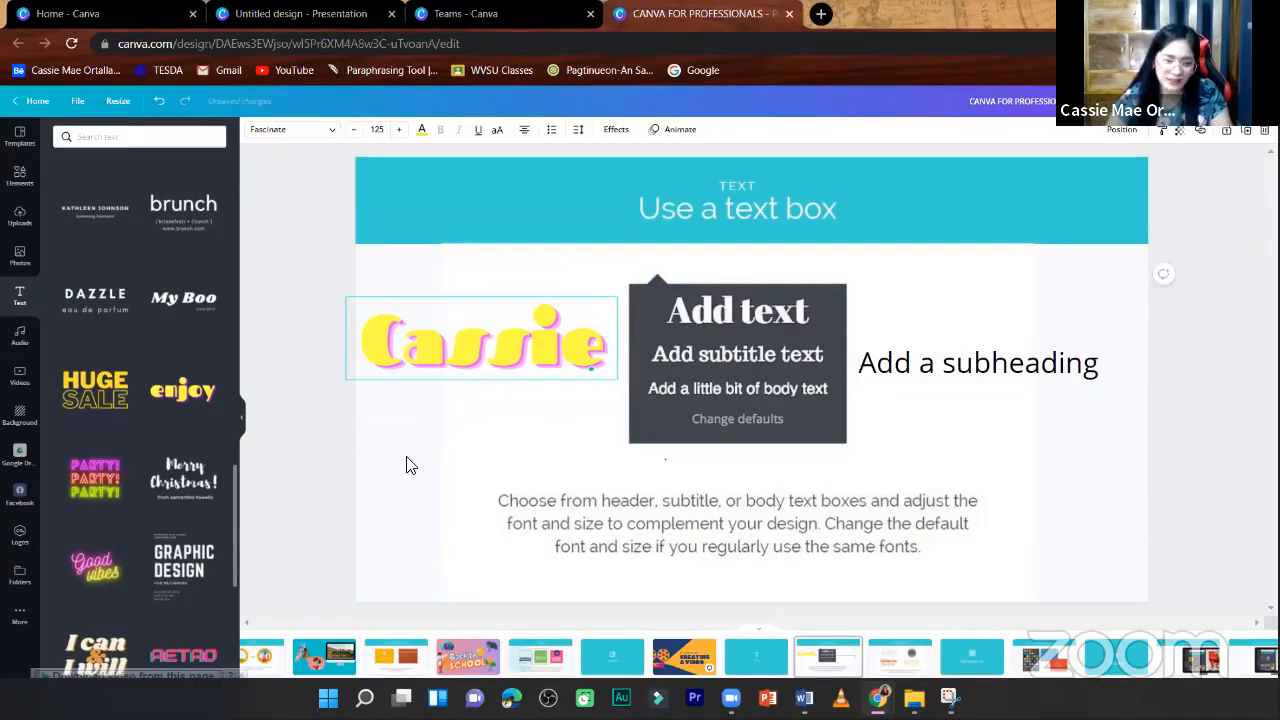
{"action": "left_click", "coordinate": [362, 453]}
- Add the "I can & I will" font combination, shrink it and place it directly below the first-name text
{"action": "scroll", "coordinate": [130, 420], "scroll_direction": "down", "scroll_amount": 3}
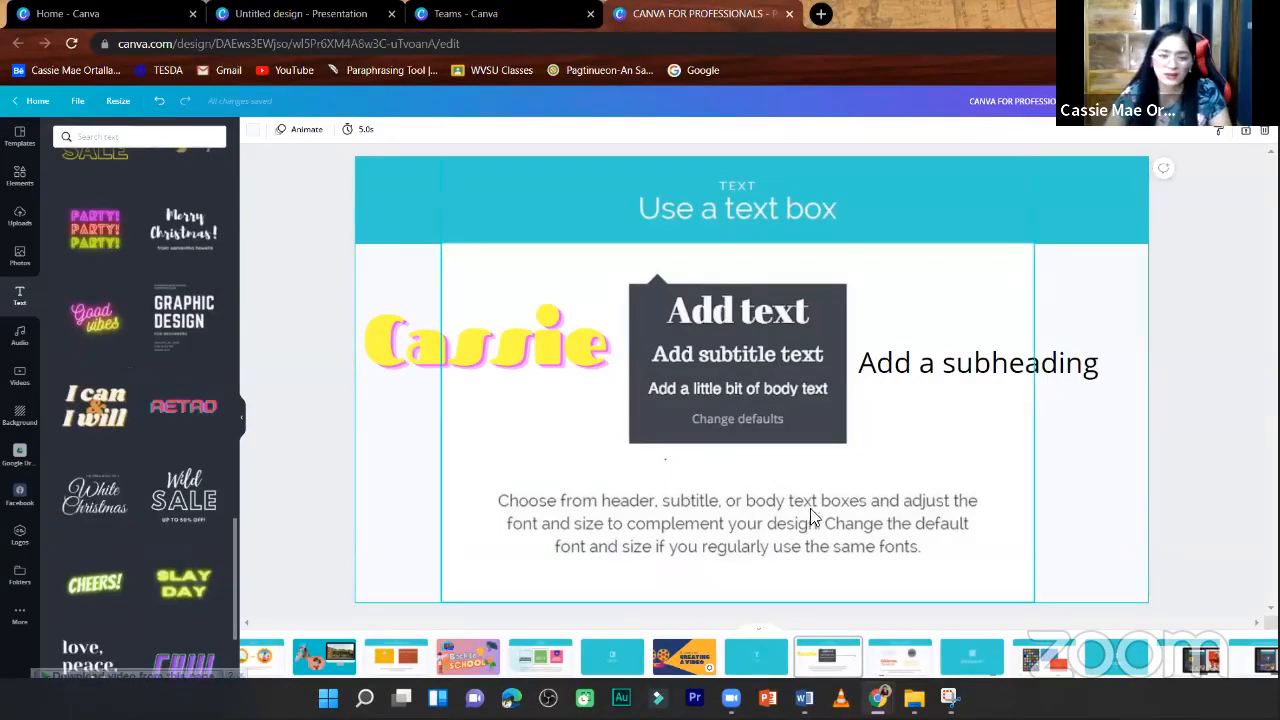
{"action": "left_click_drag", "start_coordinate": [945, 237], "coordinate": [638, 422]}
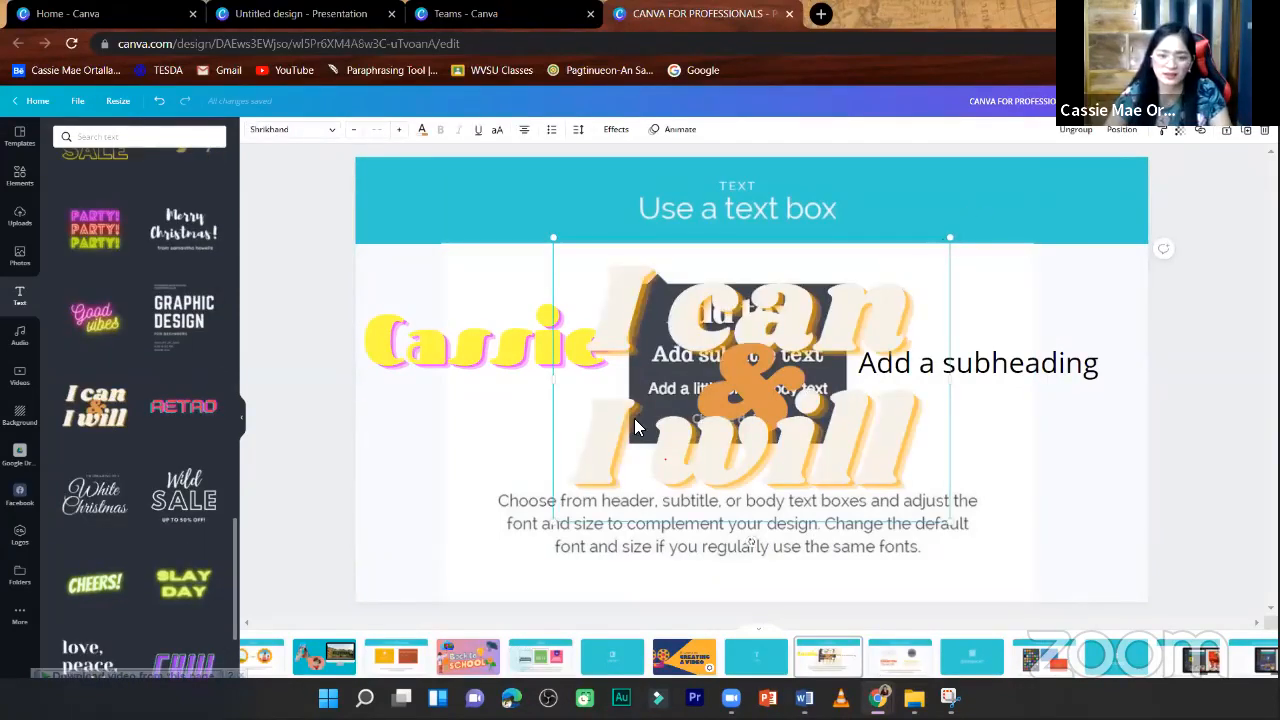
{"action": "left_click_drag", "start_coordinate": [612, 472], "coordinate": [480, 414]}
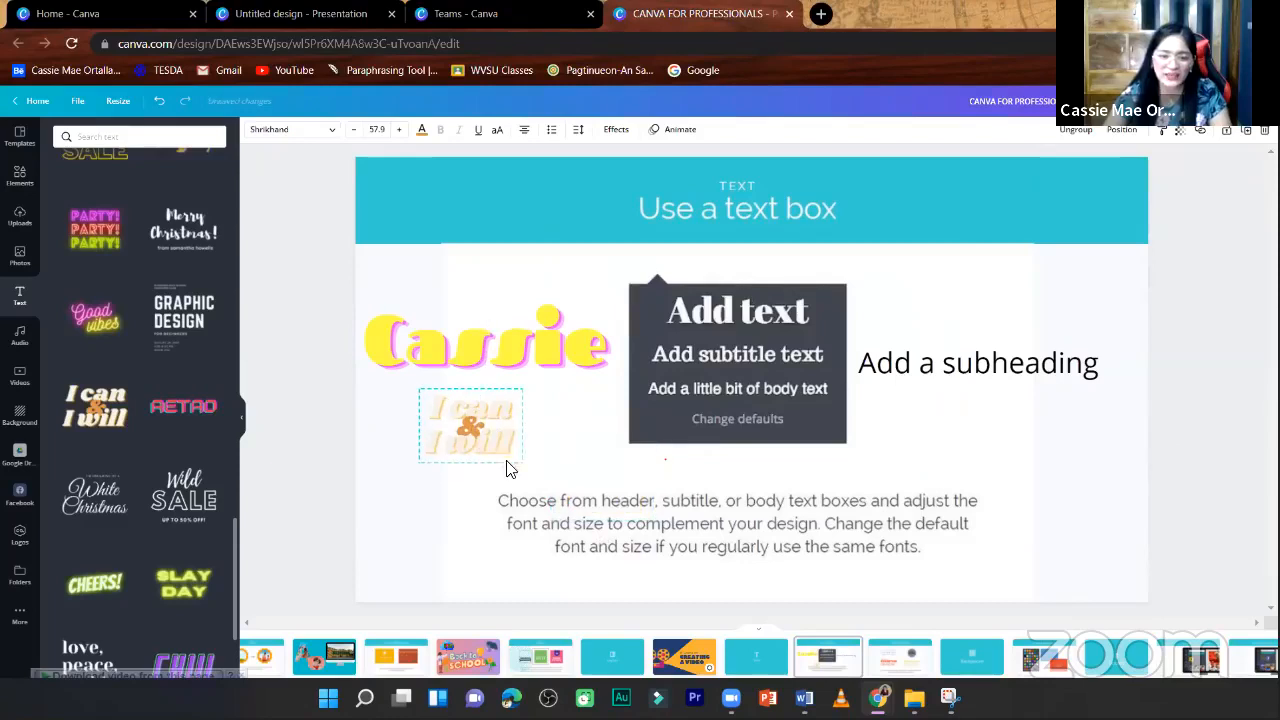
{"action": "left_click_drag", "start_coordinate": [523, 466], "coordinate": [570, 523]}
{"action": "left_click", "coordinate": [410, 372]}
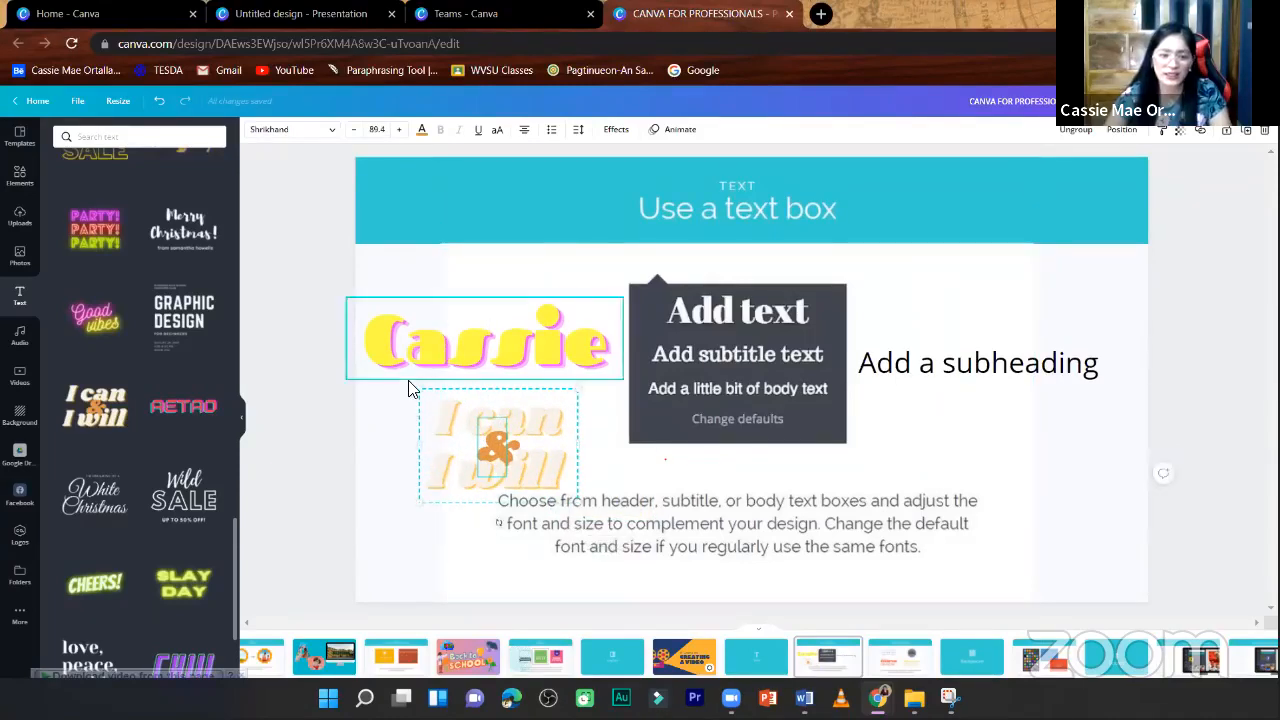
{"action": "left_click", "coordinate": [340, 253]}
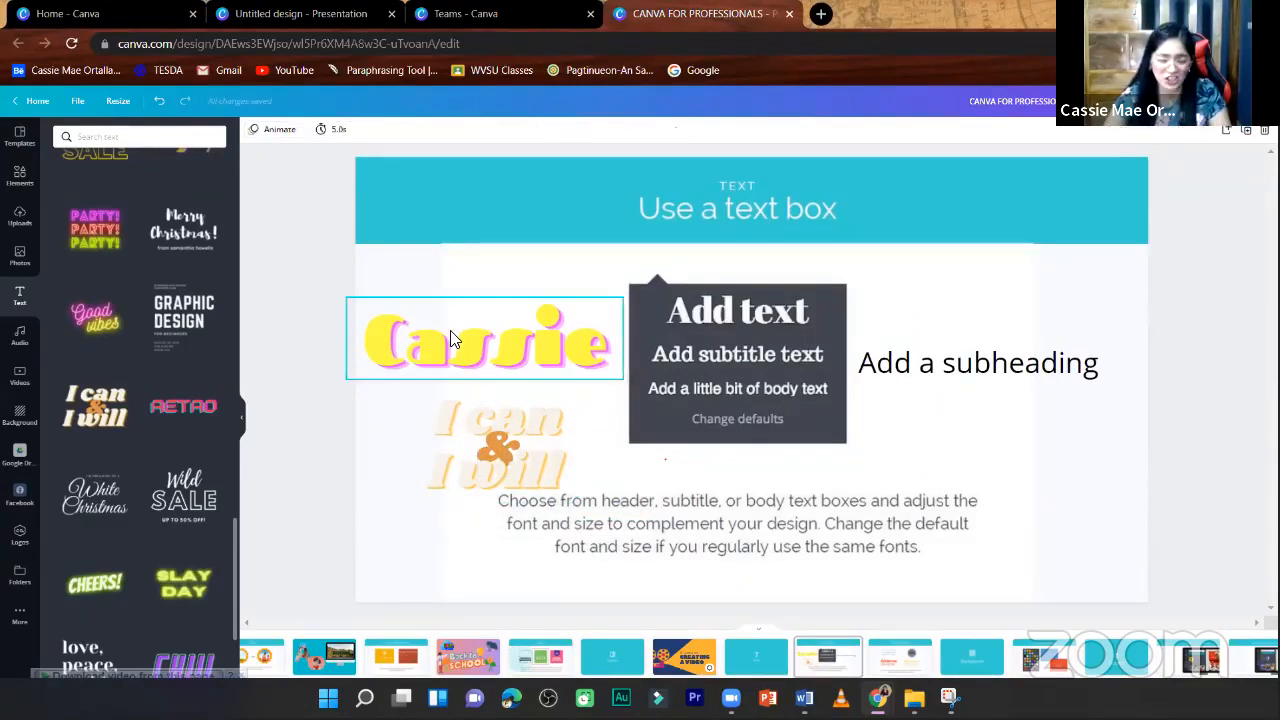
- Try crimson on the first-name text, colour it with the brand kit's dark purple instead, and shift the text slightly upward
{"action": "left_click", "coordinate": [450, 331]}
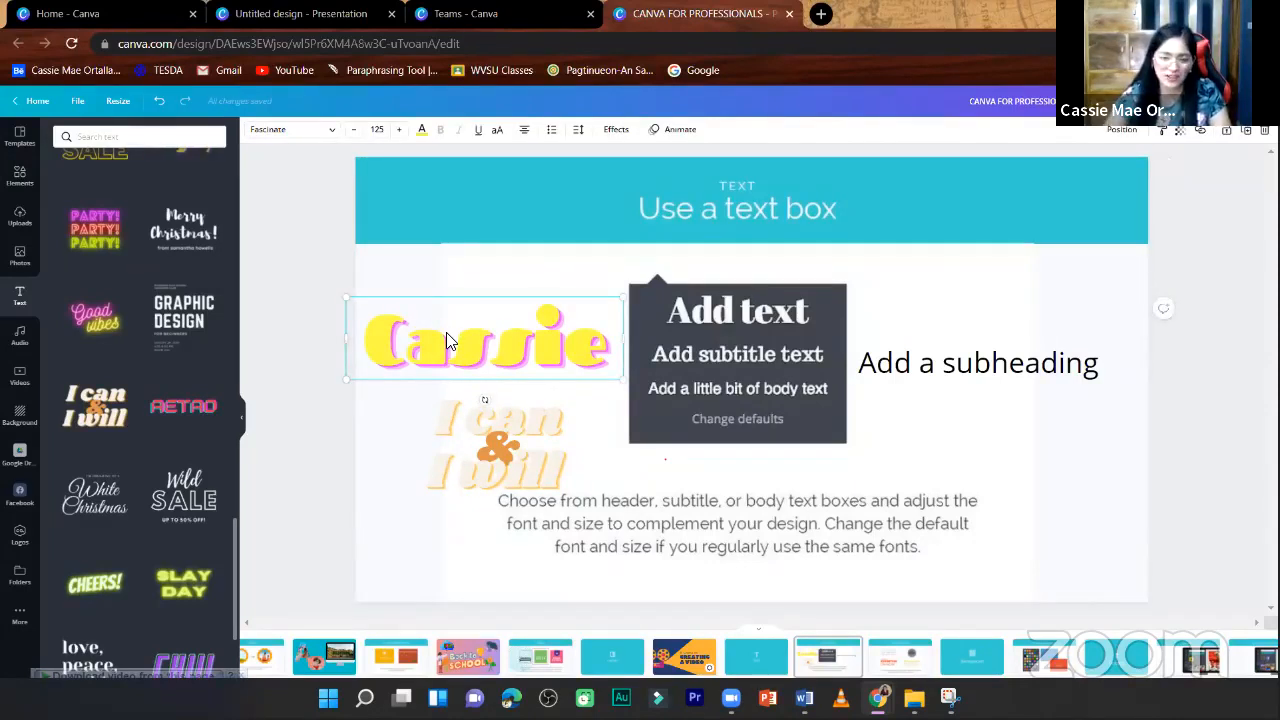
{"action": "double_click", "coordinate": [447, 341]}
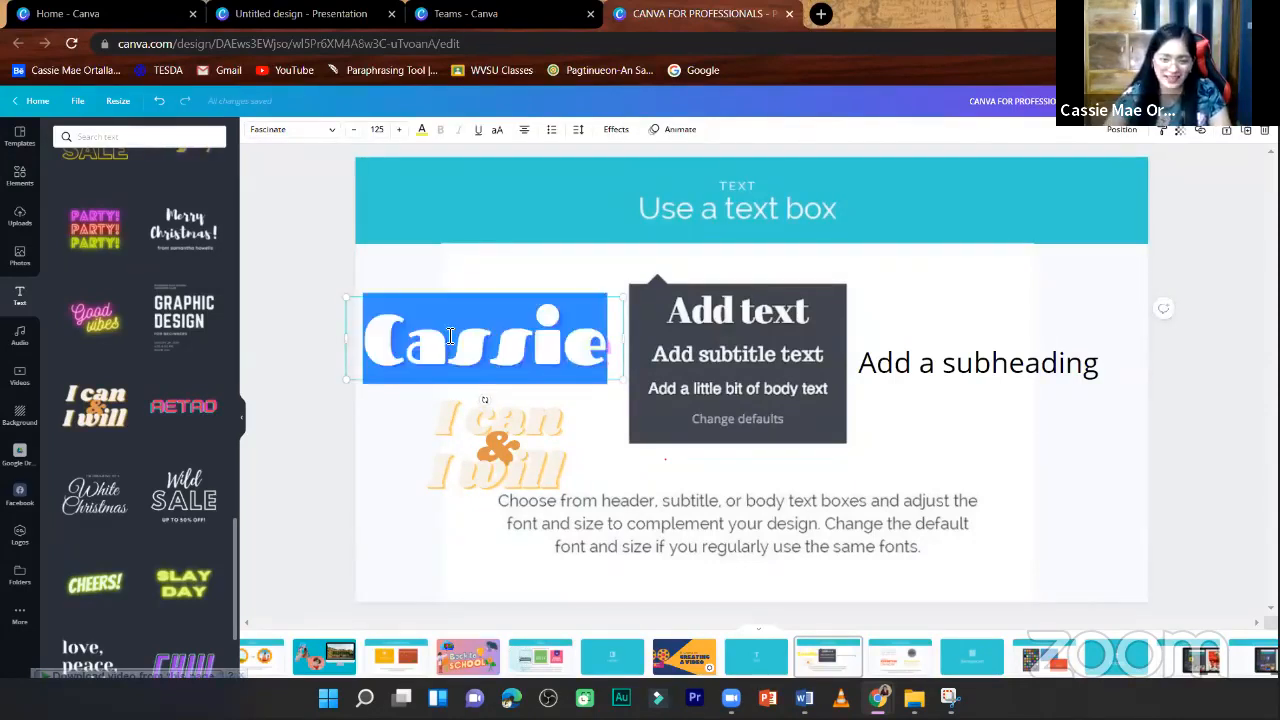
{"action": "left_click", "coordinate": [422, 133]}
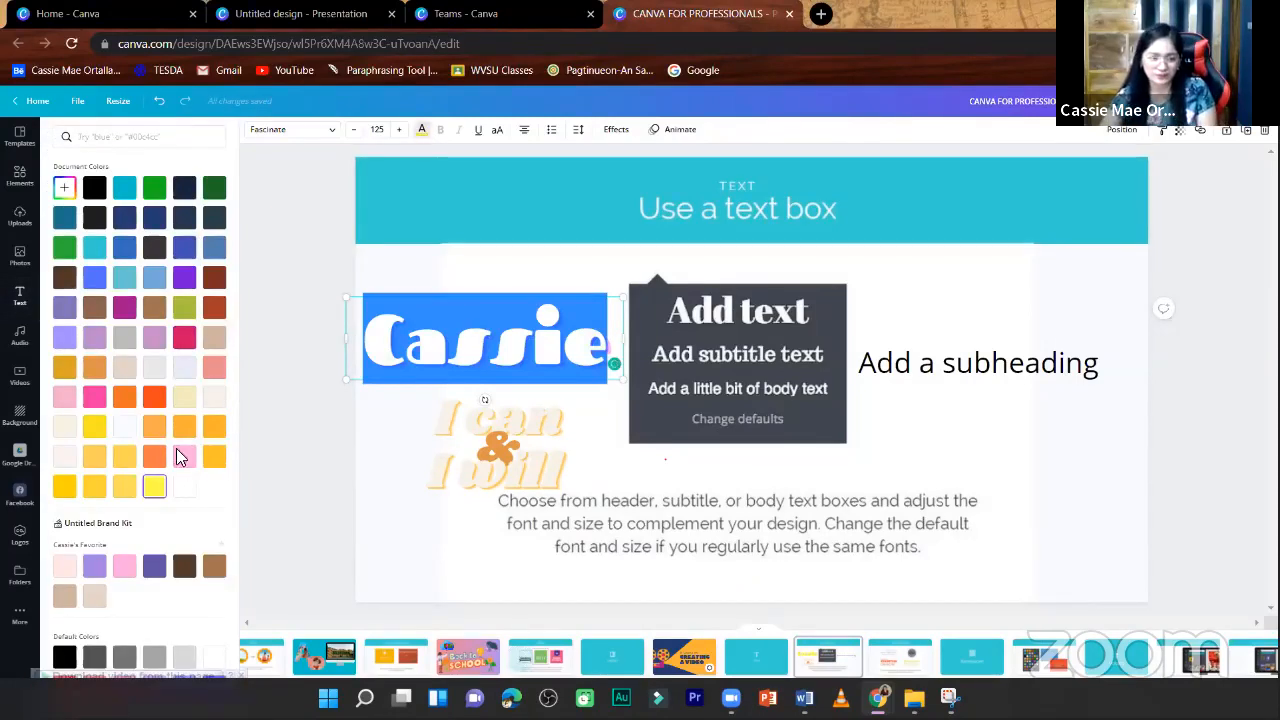
{"action": "left_click", "coordinate": [184, 337]}
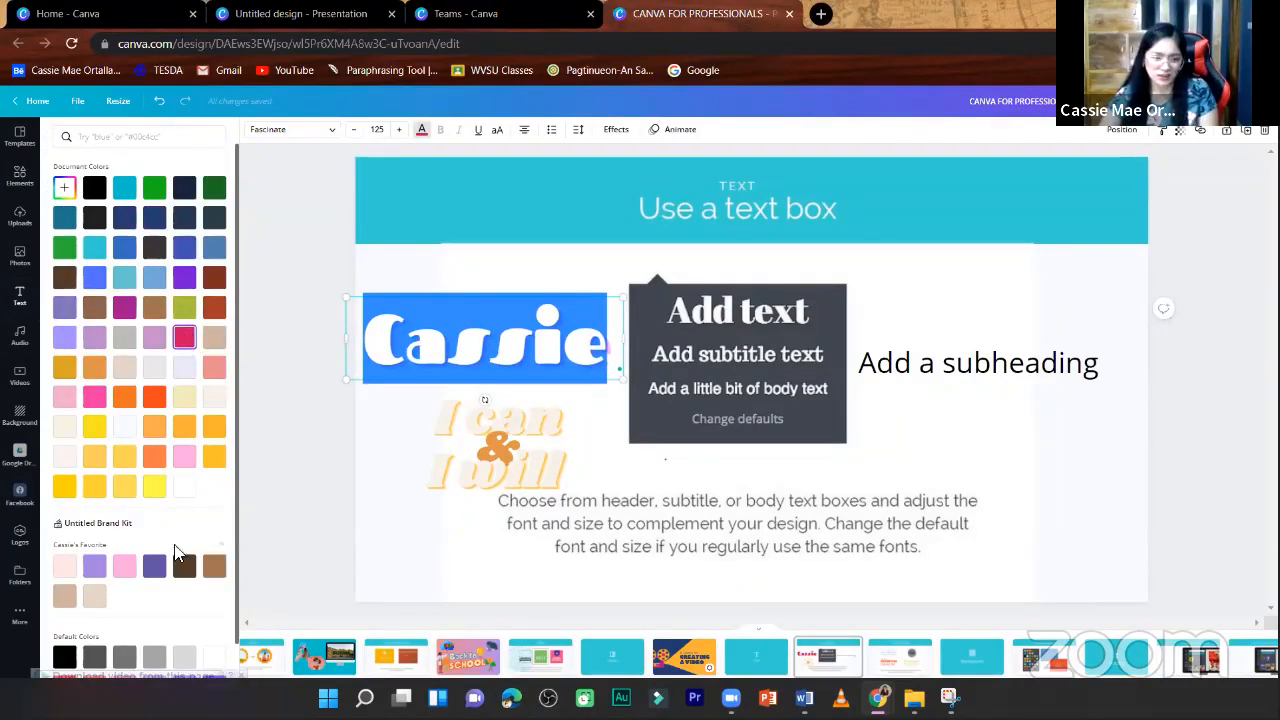
{"action": "scroll", "coordinate": [118, 482], "scroll_direction": "down", "scroll_amount": 1}
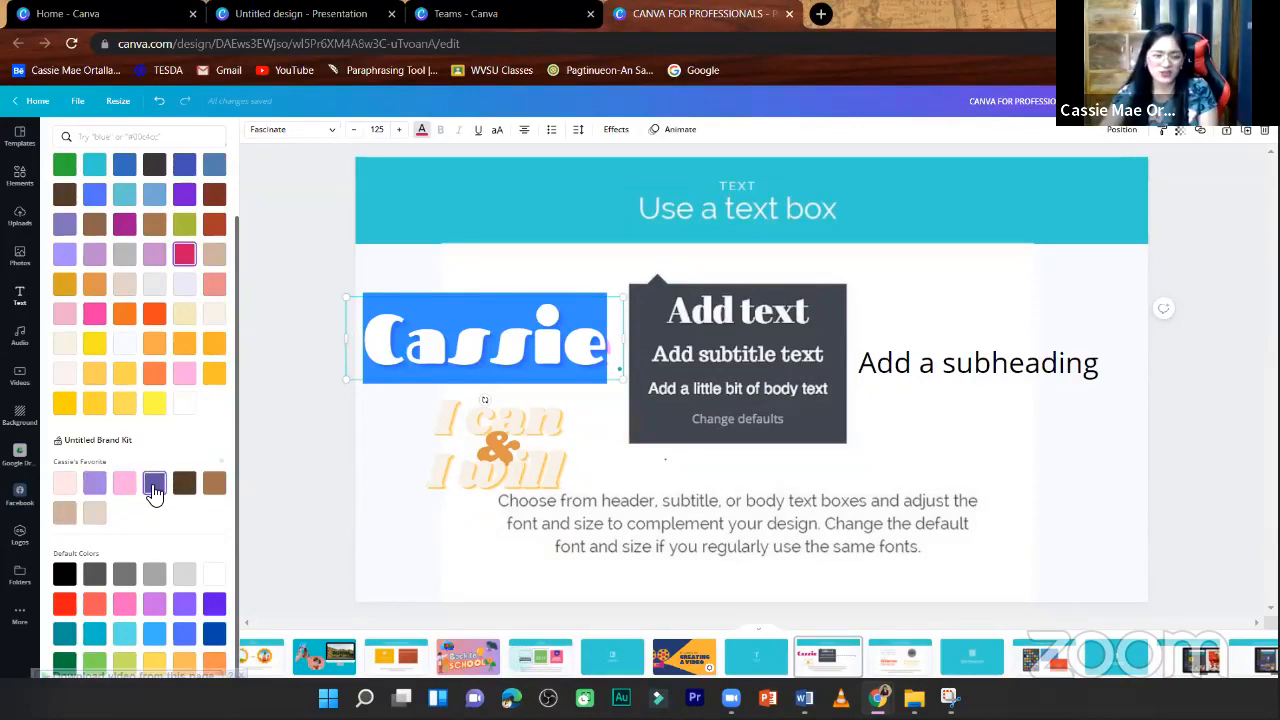
{"action": "left_click", "coordinate": [154, 486]}
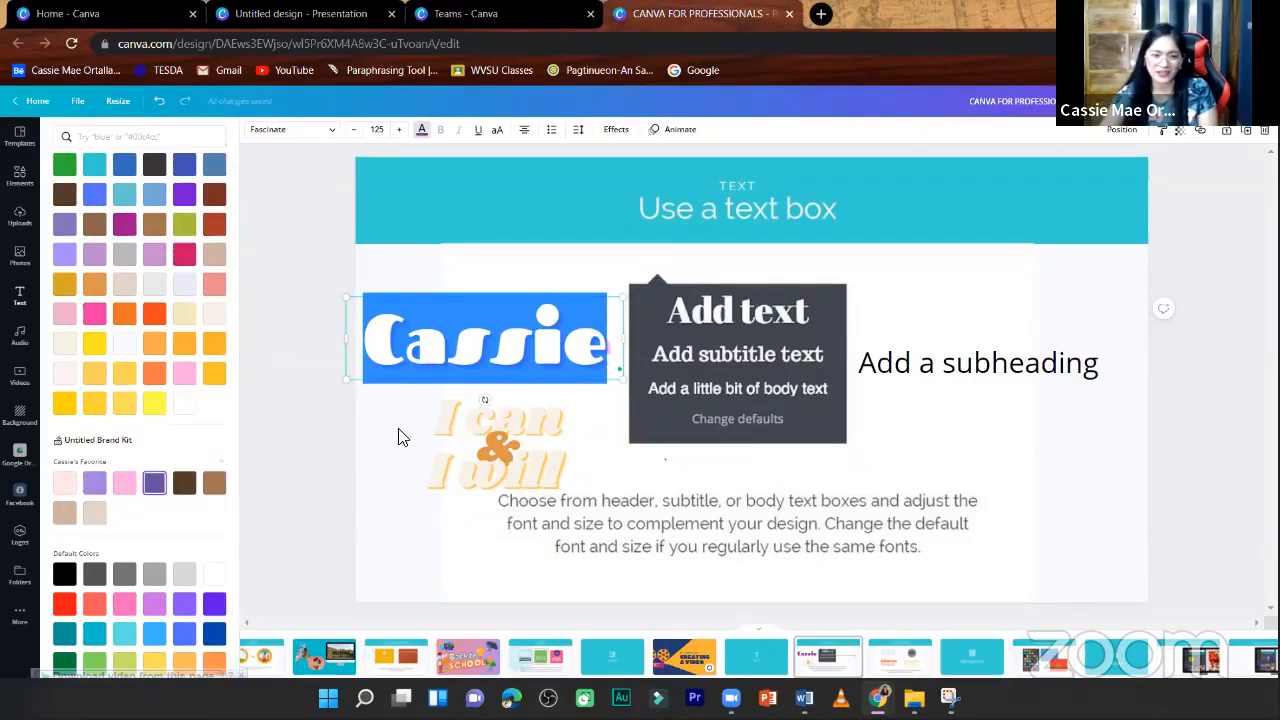
{"action": "left_click", "coordinate": [404, 387]}
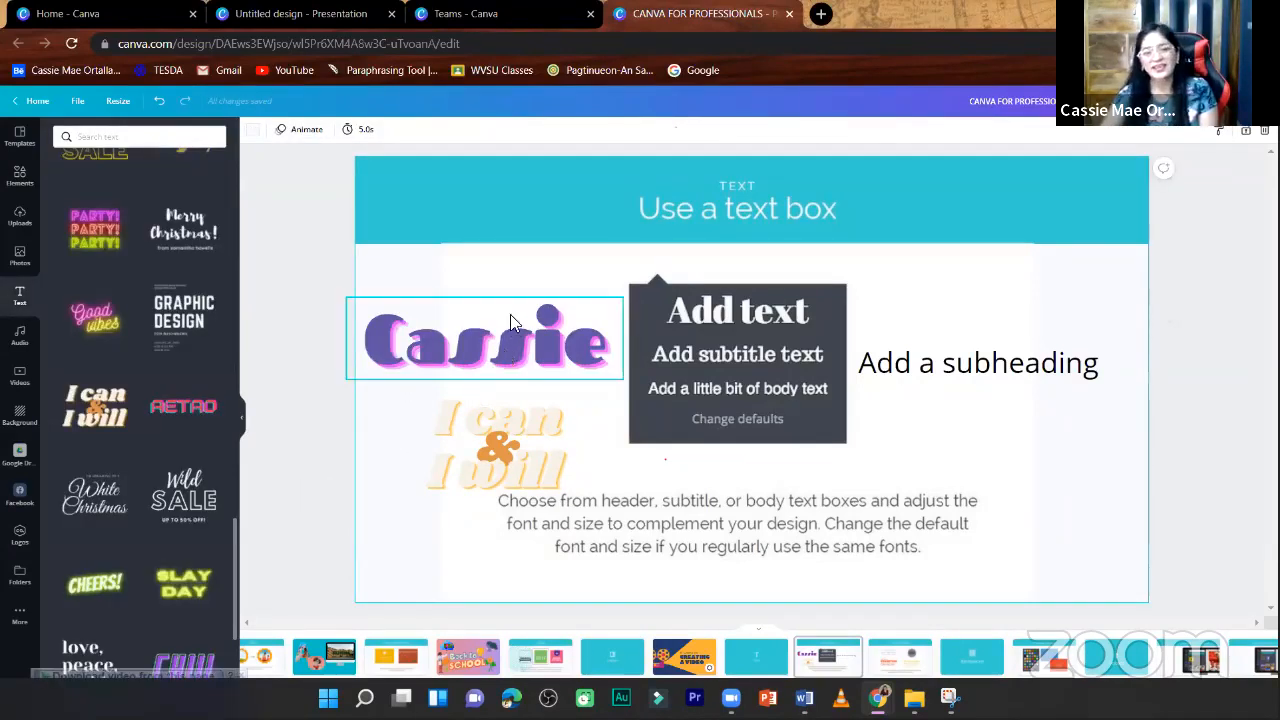
{"action": "mouse_move", "coordinate": [510, 314]}
{"action": "left_mouse_down"}
{"action": "mouse_move", "coordinate": [514, 237]}
{"action": "mouse_move", "coordinate": [509, 329]}
{"action": "left_mouse_up"}
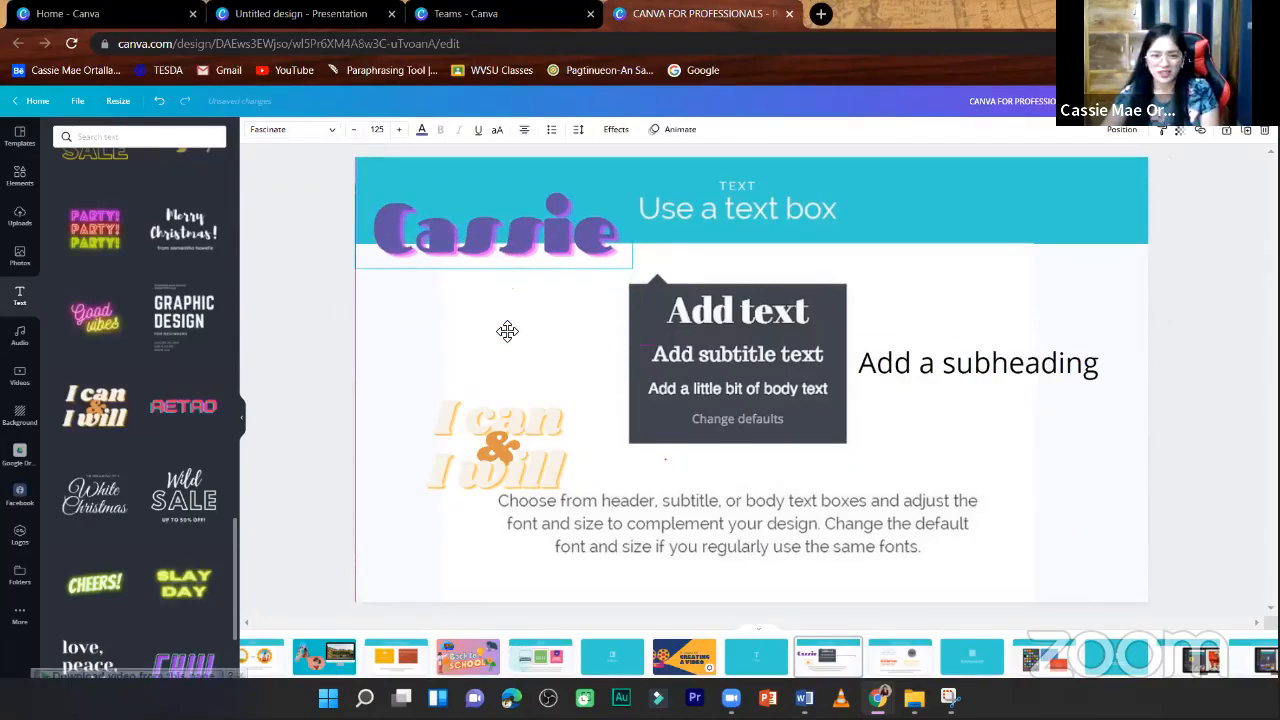
- Recolour both lines of "I can & I will" with the brand kit's dark brown and move the group above the first-name text
{"action": "left_click", "coordinate": [505, 440]}
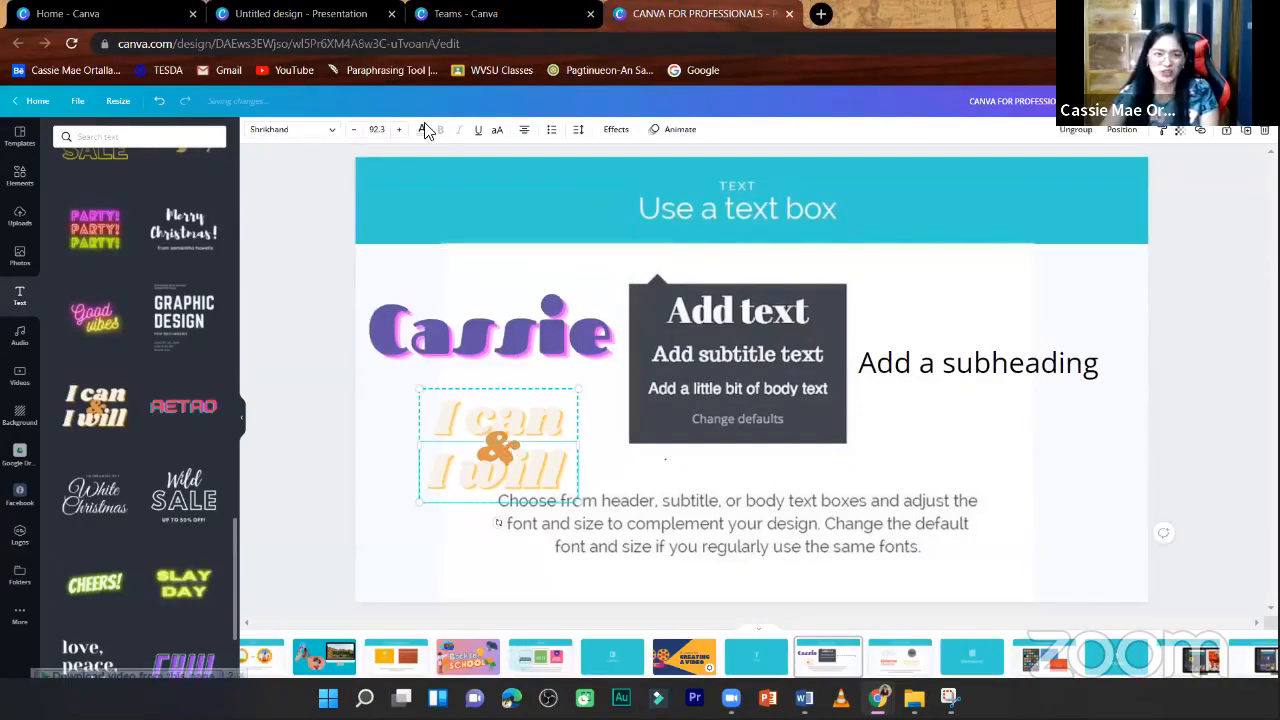
{"action": "left_click", "coordinate": [303, 367]}
{"action": "left_click", "coordinate": [506, 436]}
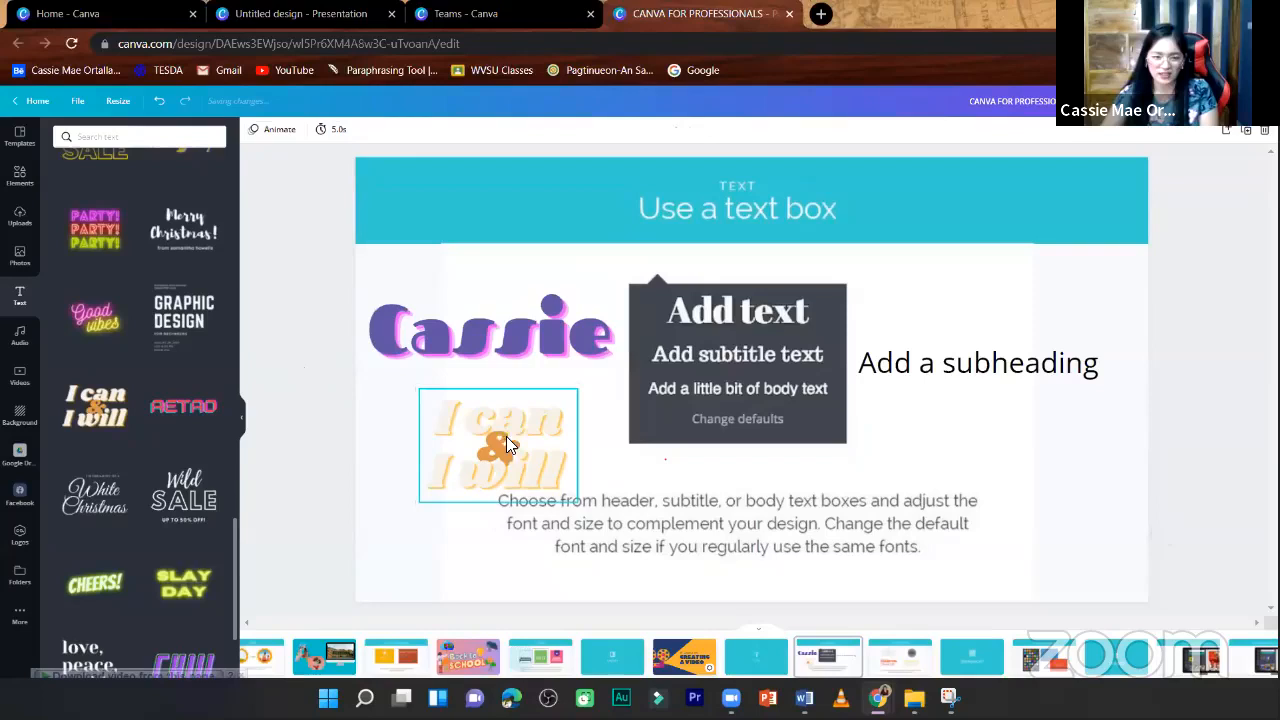
{"action": "left_click", "coordinate": [421, 130]}
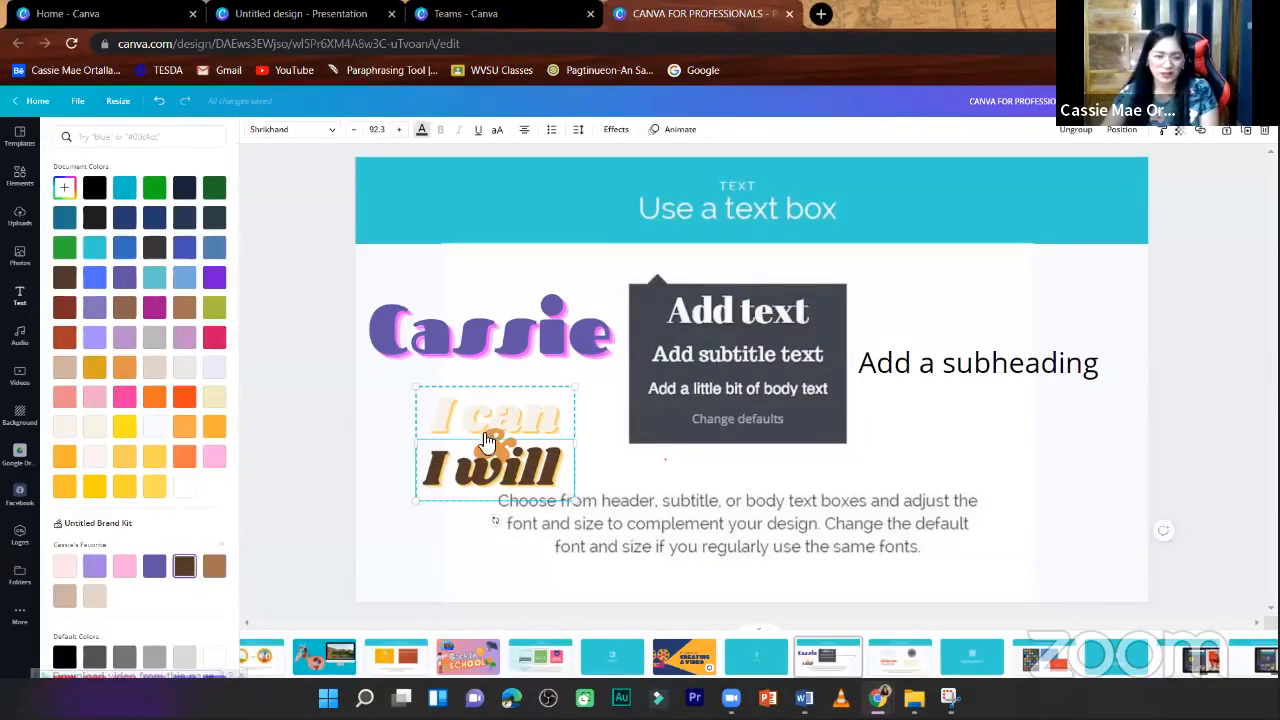
{"action": "left_click", "coordinate": [185, 568]}
{"action": "left_click", "coordinate": [344, 414]}
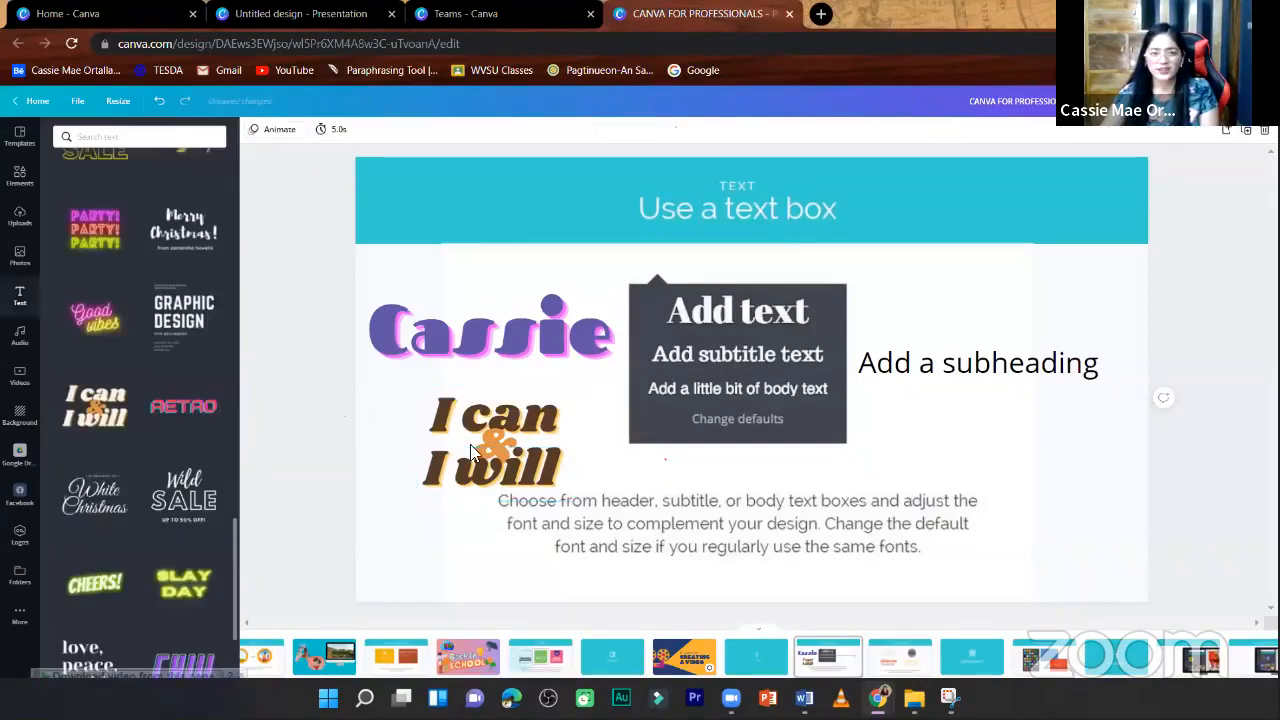
{"action": "left_click_drag", "start_coordinate": [494, 449], "coordinate": [479, 222]}
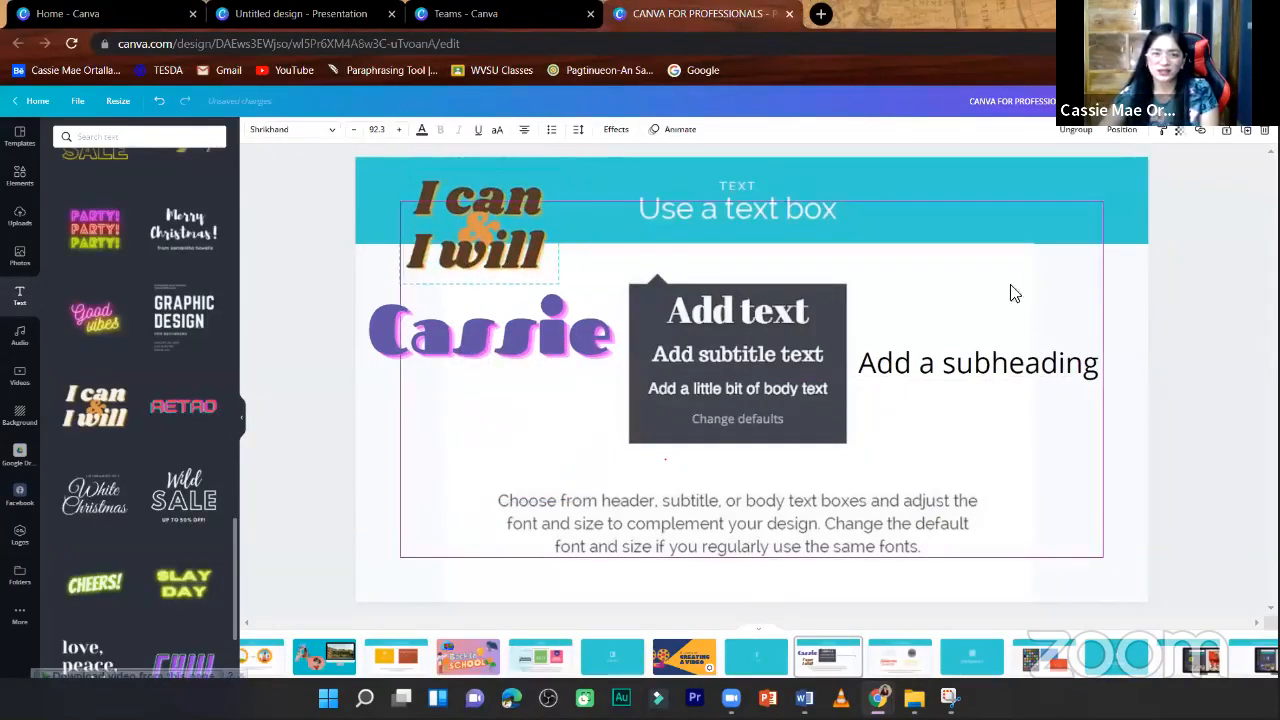
{"action": "left_click", "coordinate": [1174, 387]}
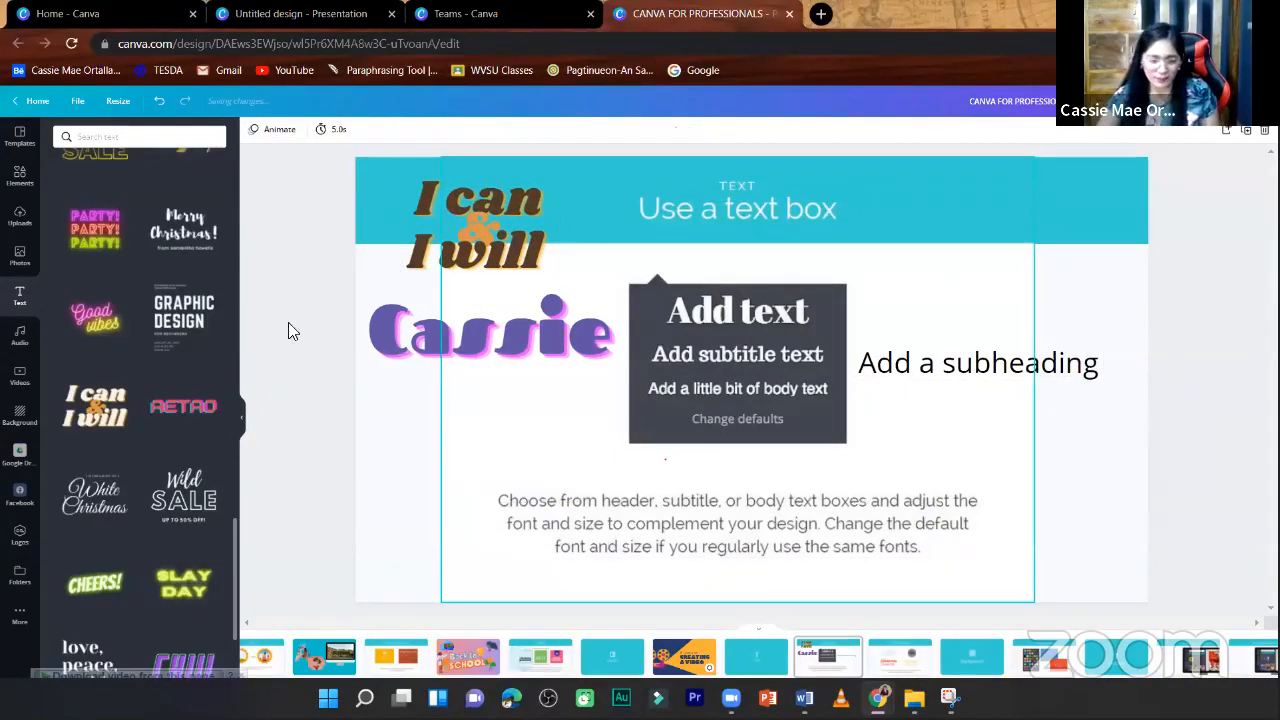
- Add a new subheading text box, fill in the presenter's surname and move it above the existing "Add a subheading" text, overlapping the header band
{"action": "scroll", "coordinate": [116, 260], "scroll_direction": "up", "scroll_amount": 10}
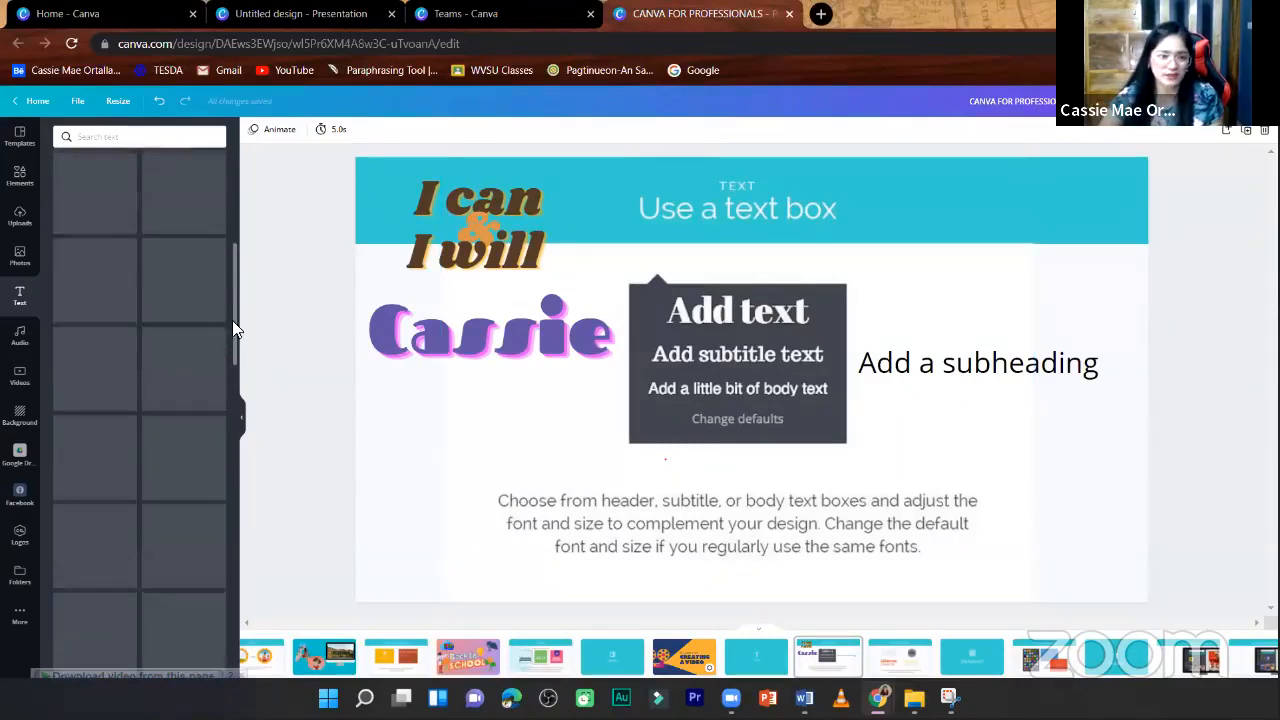
{"action": "left_click_drag", "start_coordinate": [233, 322], "coordinate": [233, 230]}
{"action": "scroll", "coordinate": [168, 252], "scroll_direction": "up", "scroll_amount": 3}
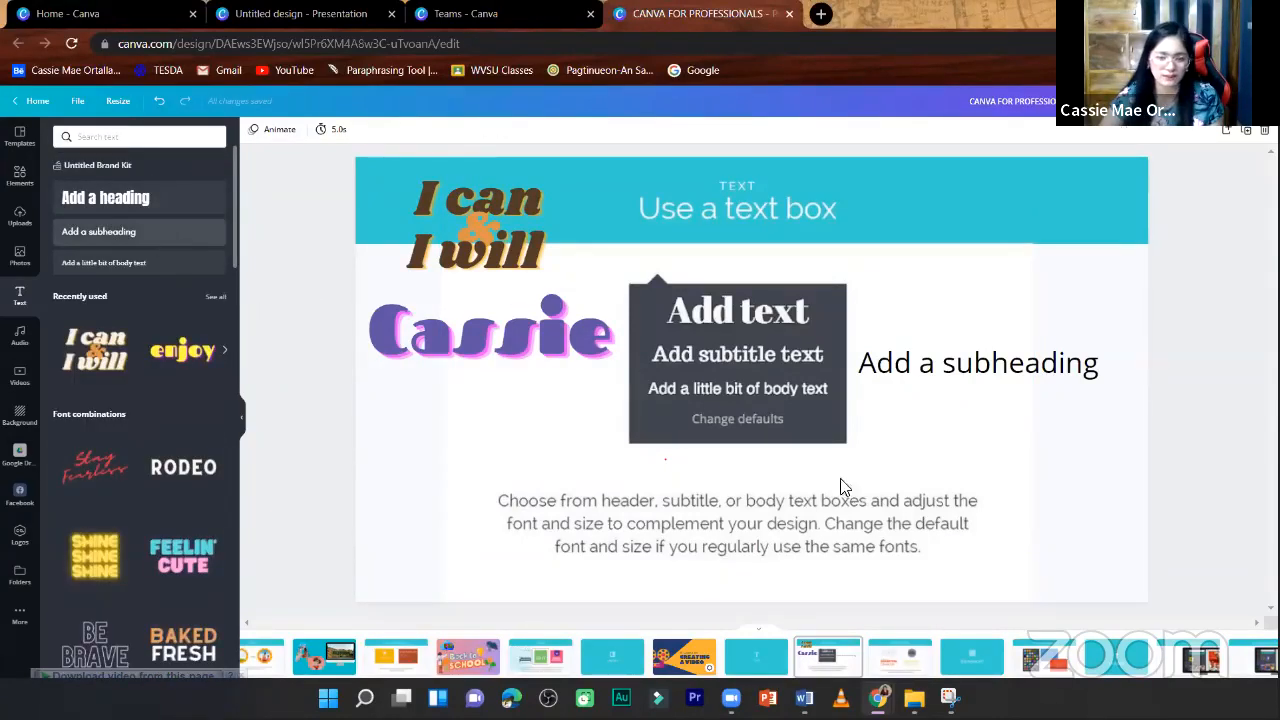
{"action": "left_click_drag", "start_coordinate": [794, 388], "coordinate": [1094, 566]}
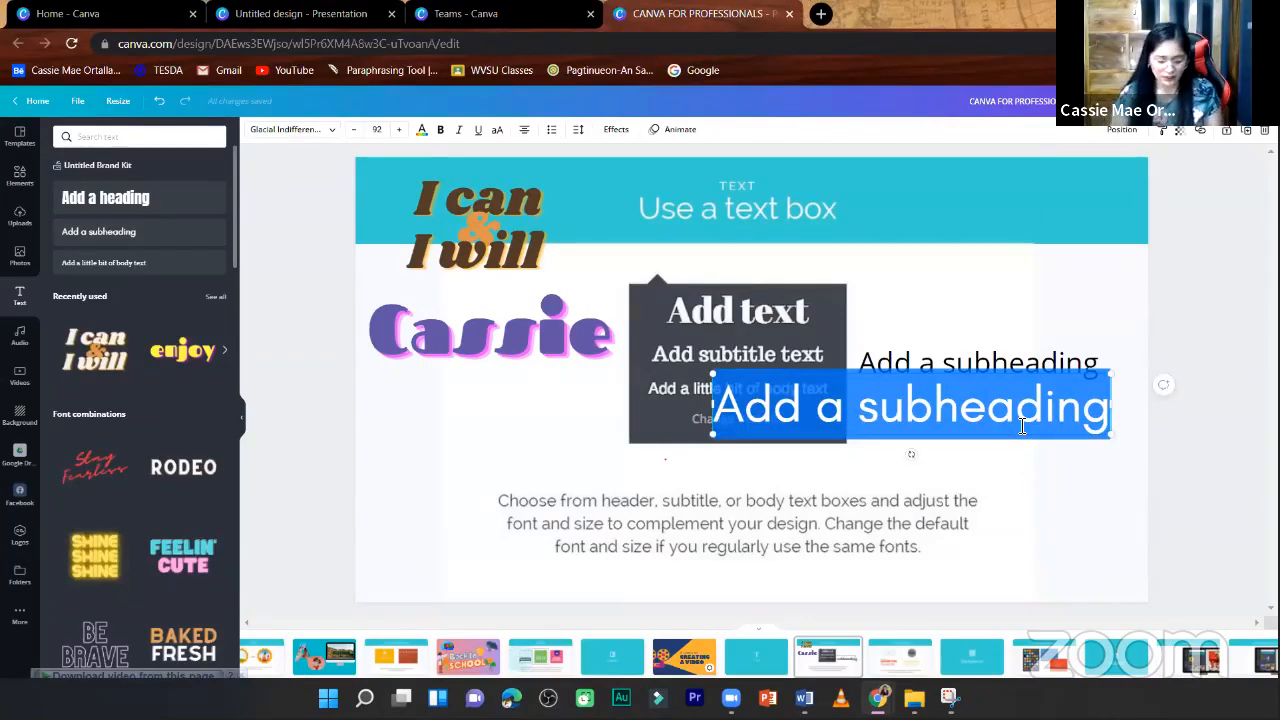
{"action": "type", "text": "ORTALLA"}
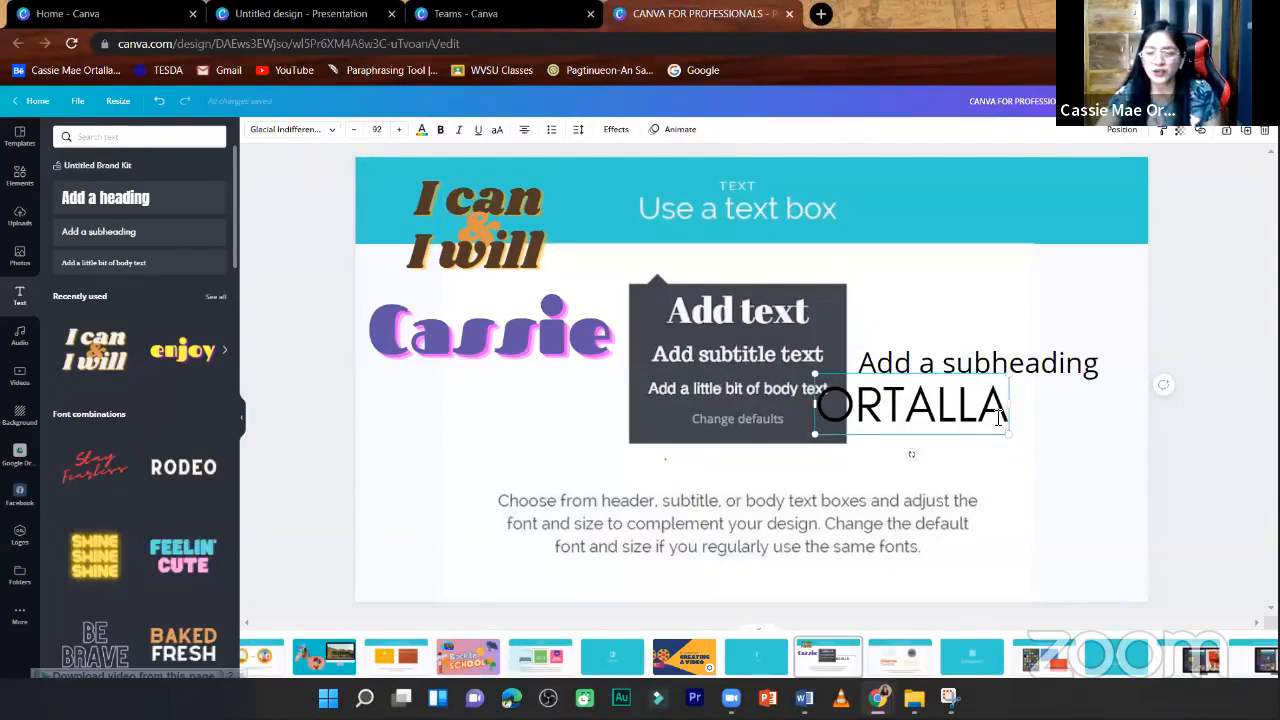
{"action": "left_click_drag", "start_coordinate": [1010, 433], "coordinate": [1091, 477]}
{"action": "left_click", "coordinate": [1091, 477]}
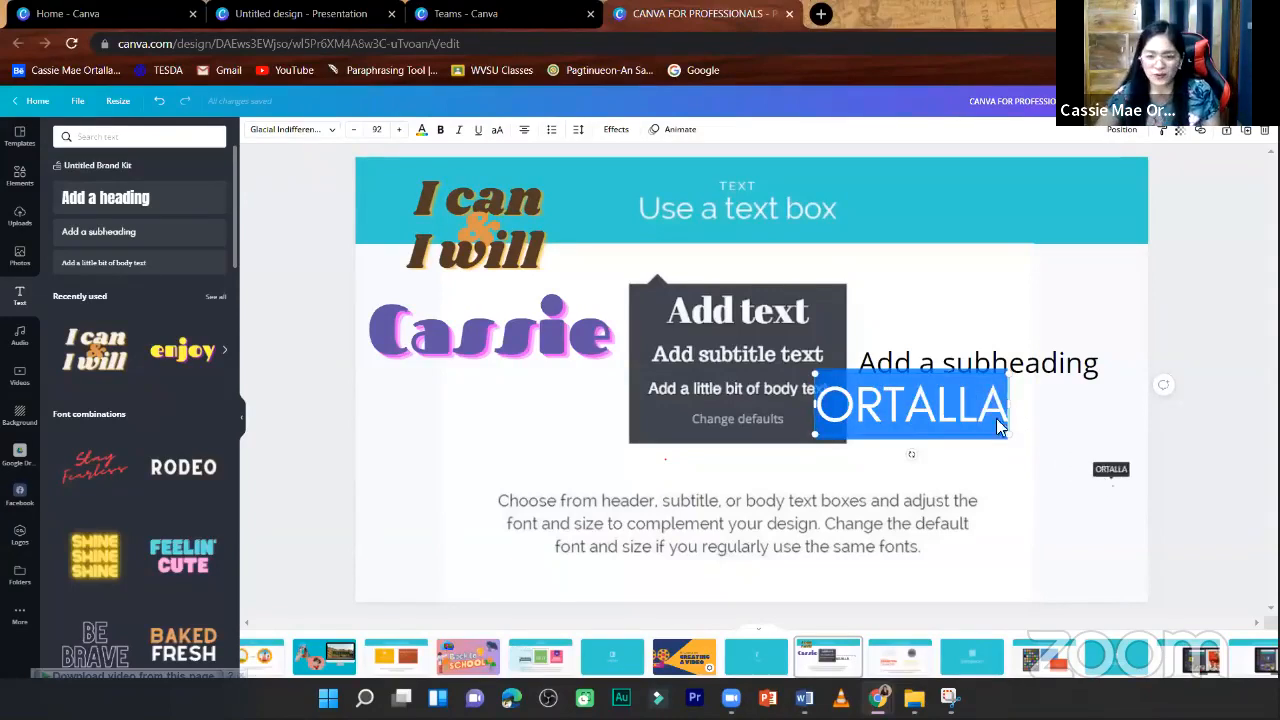
{"action": "left_click_drag", "start_coordinate": [971, 420], "coordinate": [1046, 251]}
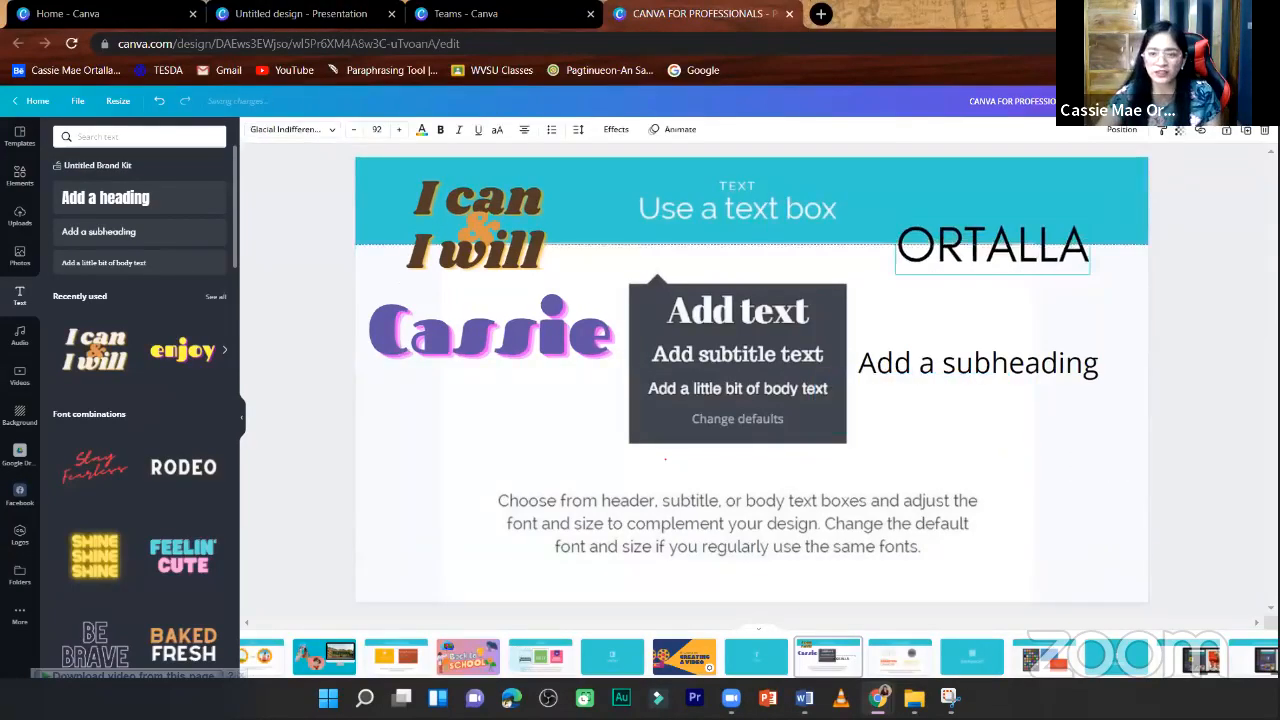
- Browse the available fonts for the surname text and change its font to Anton
{"action": "left_click", "coordinate": [335, 134]}
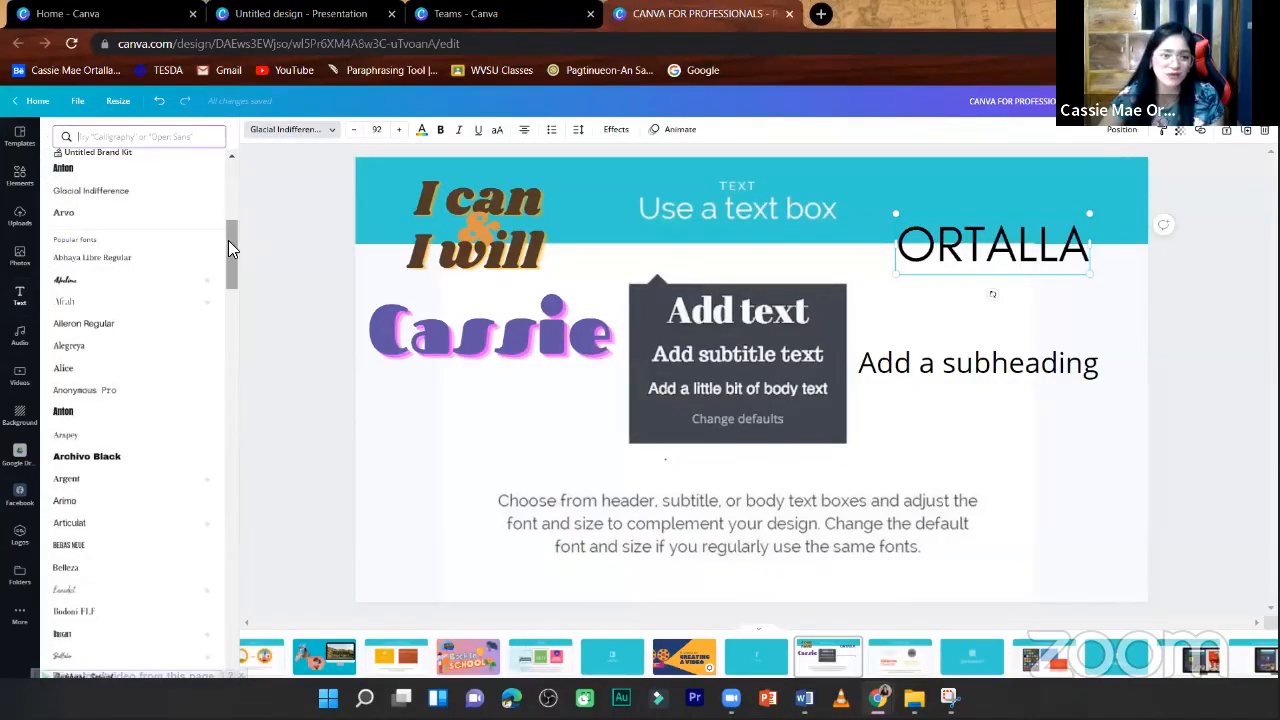
{"action": "scroll", "coordinate": [230, 242], "scroll_direction": "up", "scroll_amount": 5}
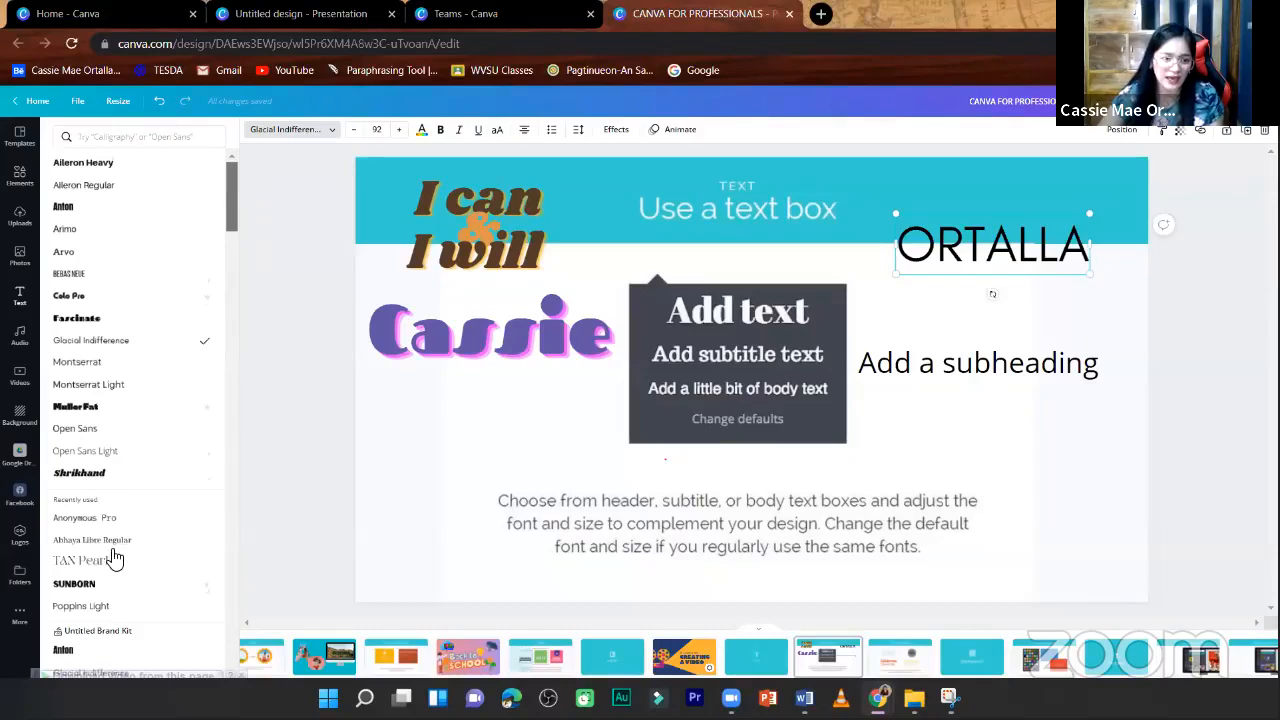
{"action": "scroll", "coordinate": [97, 580], "scroll_direction": "down", "scroll_amount": 1}
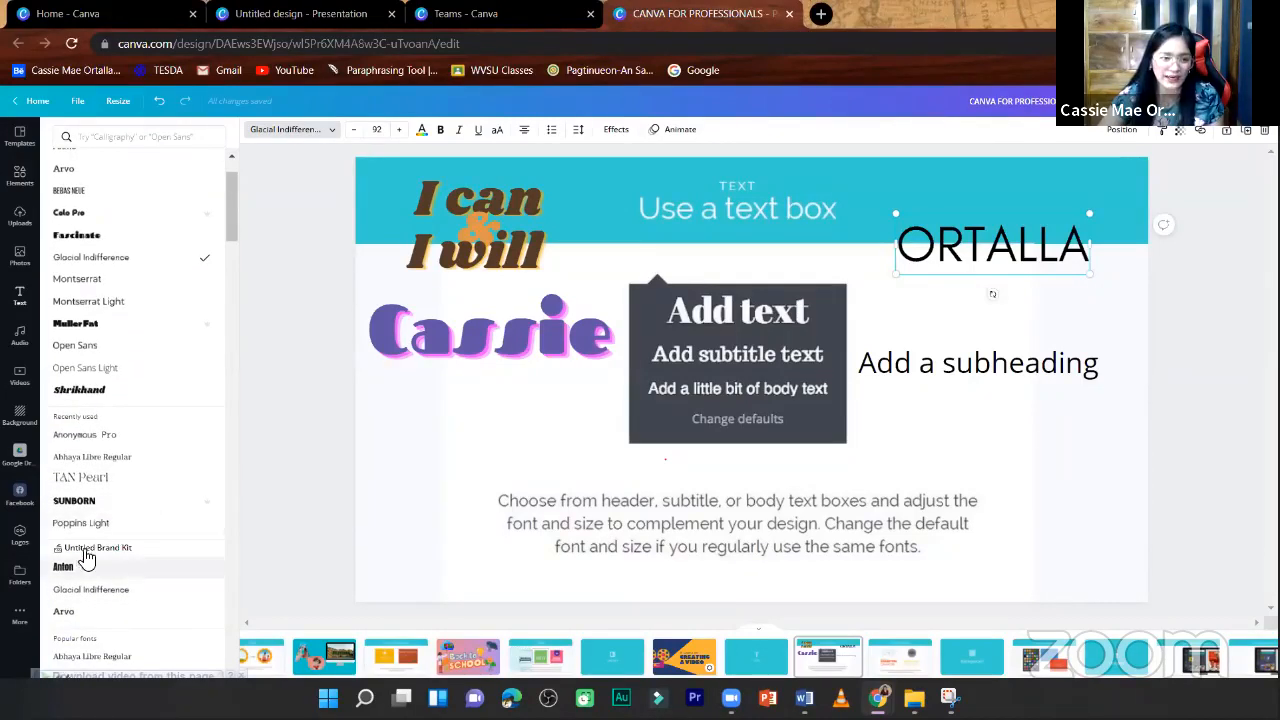
{"action": "scroll", "coordinate": [98, 530], "scroll_direction": "up", "scroll_amount": 2}
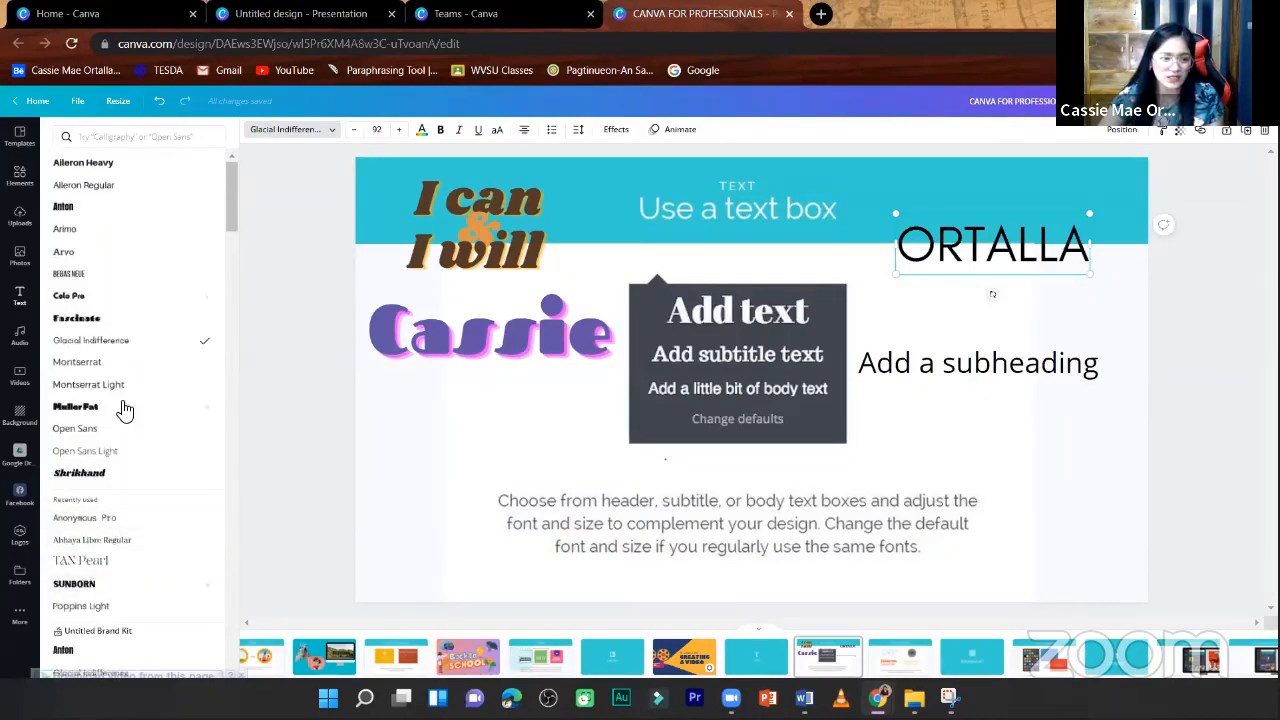
{"action": "left_click", "coordinate": [107, 208]}
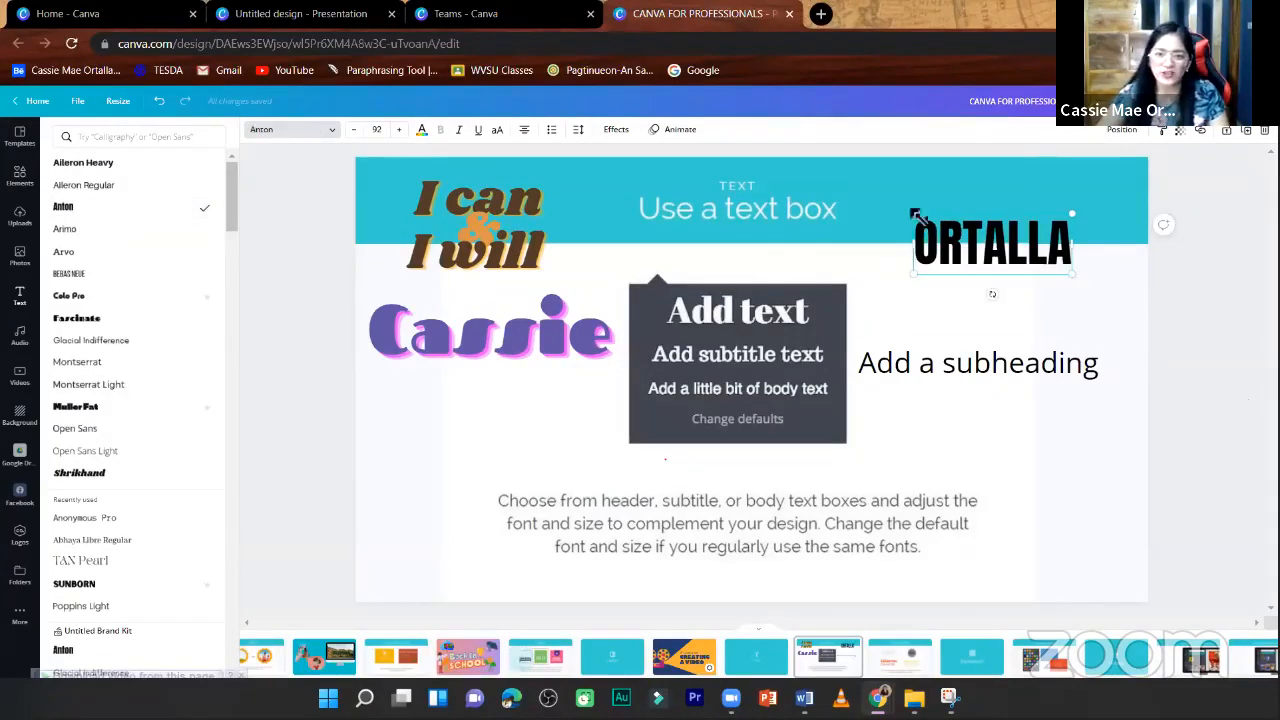
- Increase the surname text's font size to 110, then reduce it to 99
{"action": "left_click", "coordinate": [396, 131]}
{"action": "left_click", "coordinate": [396, 131]}
{"action": "left_click", "coordinate": [396, 131]}
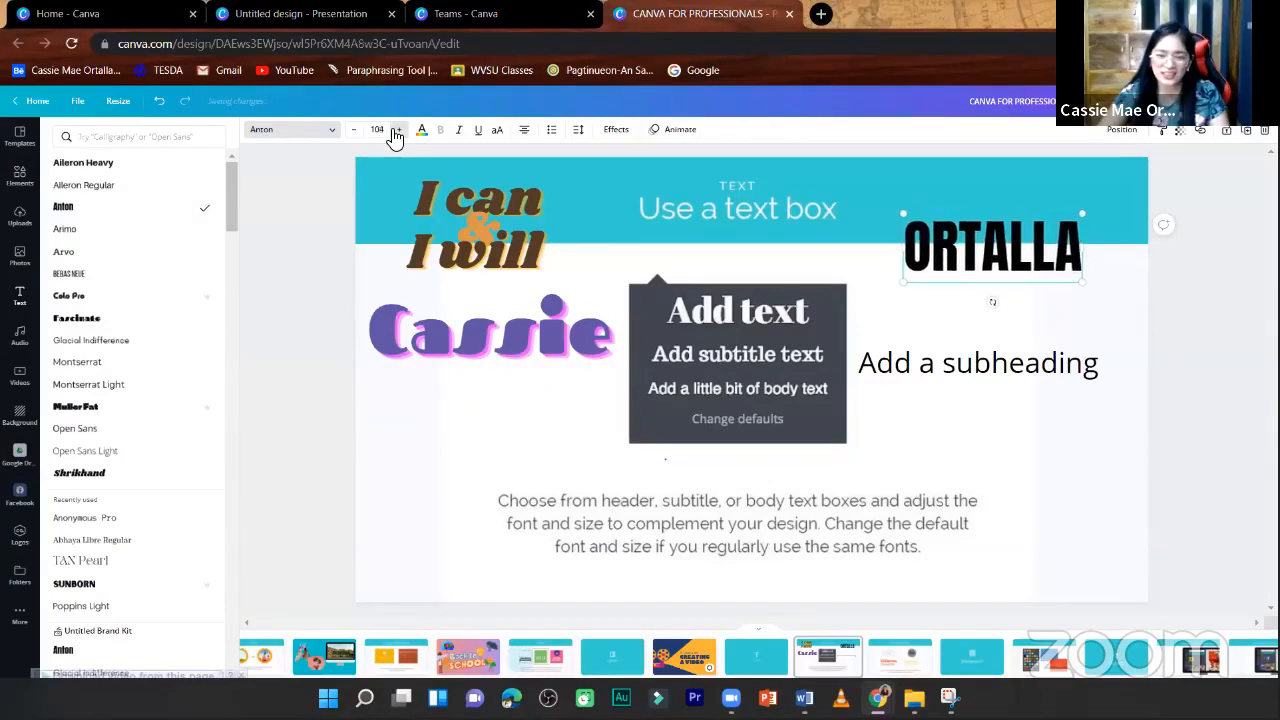
{"action": "left_click", "coordinate": [396, 131]}
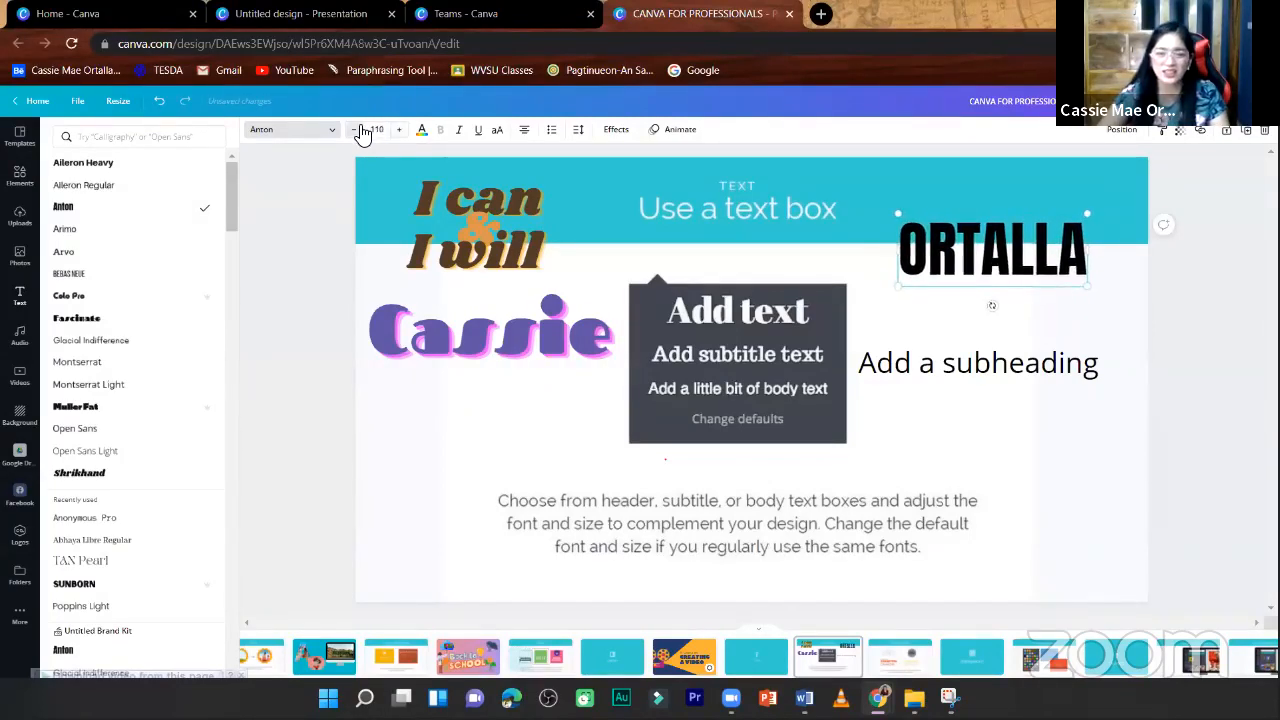
{"action": "left_click", "coordinate": [356, 132]}
{"action": "left_click", "coordinate": [356, 132]}
{"action": "left_click", "coordinate": [356, 132]}
{"action": "left_click", "coordinate": [355, 132]}
{"action": "left_click", "coordinate": [355, 132]}
- Reduce the surname text to font size 62.8 and recolour it with the bright pink from the document colors
{"action": "left_click", "coordinate": [355, 132]}
{"action": "left_click", "coordinate": [355, 132]}
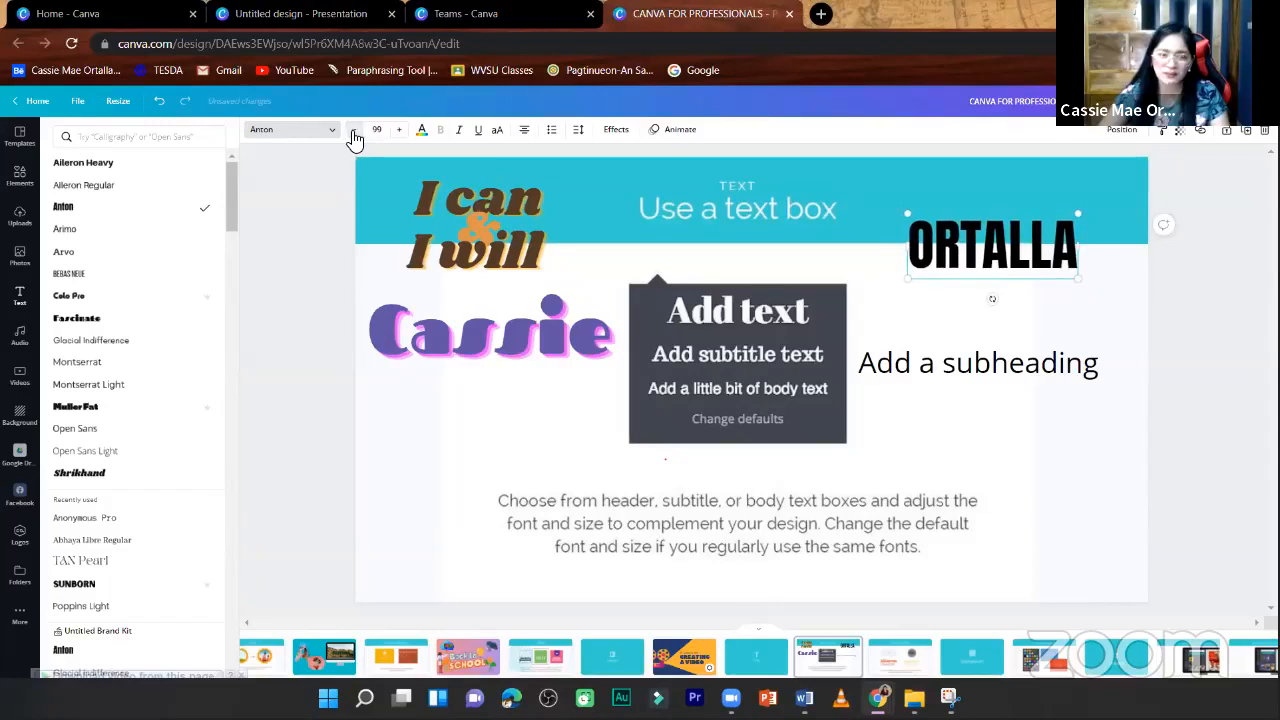
{"action": "left_click", "coordinate": [355, 132]}
{"action": "left_click", "coordinate": [355, 132]}
{"action": "left_click", "coordinate": [355, 132]}
{"action": "left_click", "coordinate": [355, 132]}
{"action": "left_click", "coordinate": [355, 132]}
{"action": "left_click", "coordinate": [355, 132]}
{"action": "left_click", "coordinate": [355, 132]}
{"action": "left_click", "coordinate": [355, 132]}
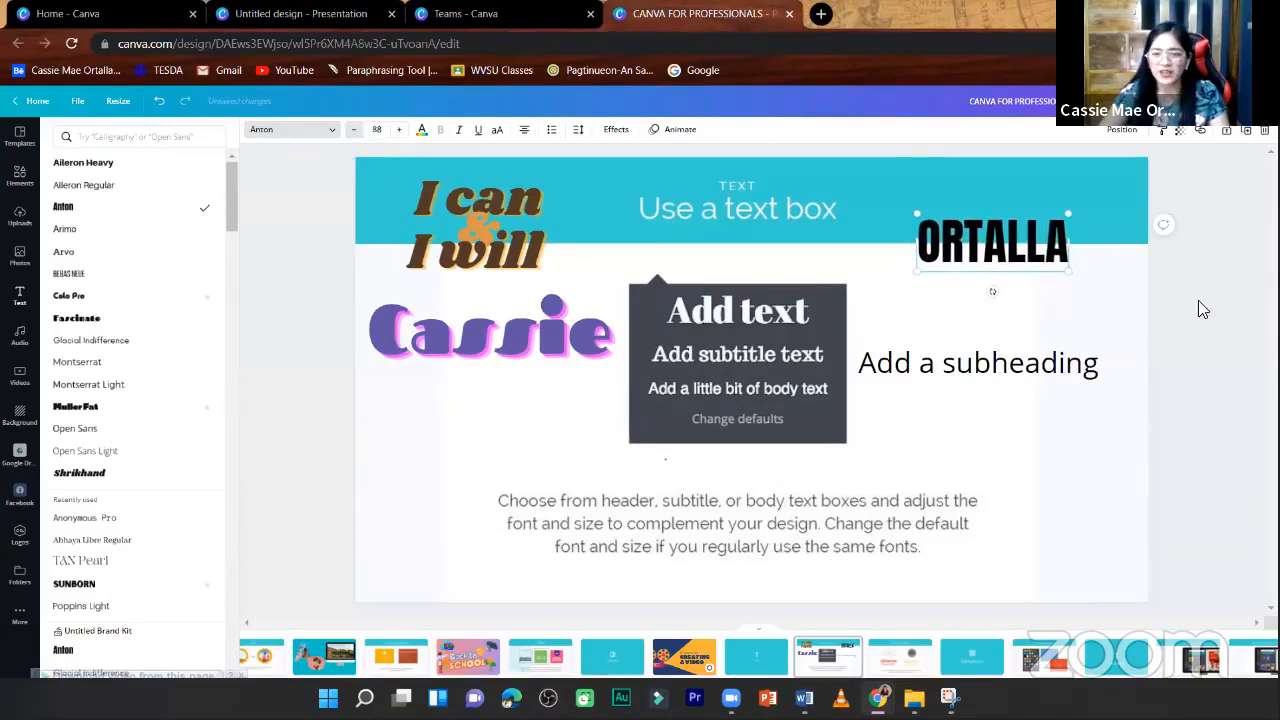
{"action": "left_click_drag", "start_coordinate": [910, 209], "coordinate": [958, 230]}
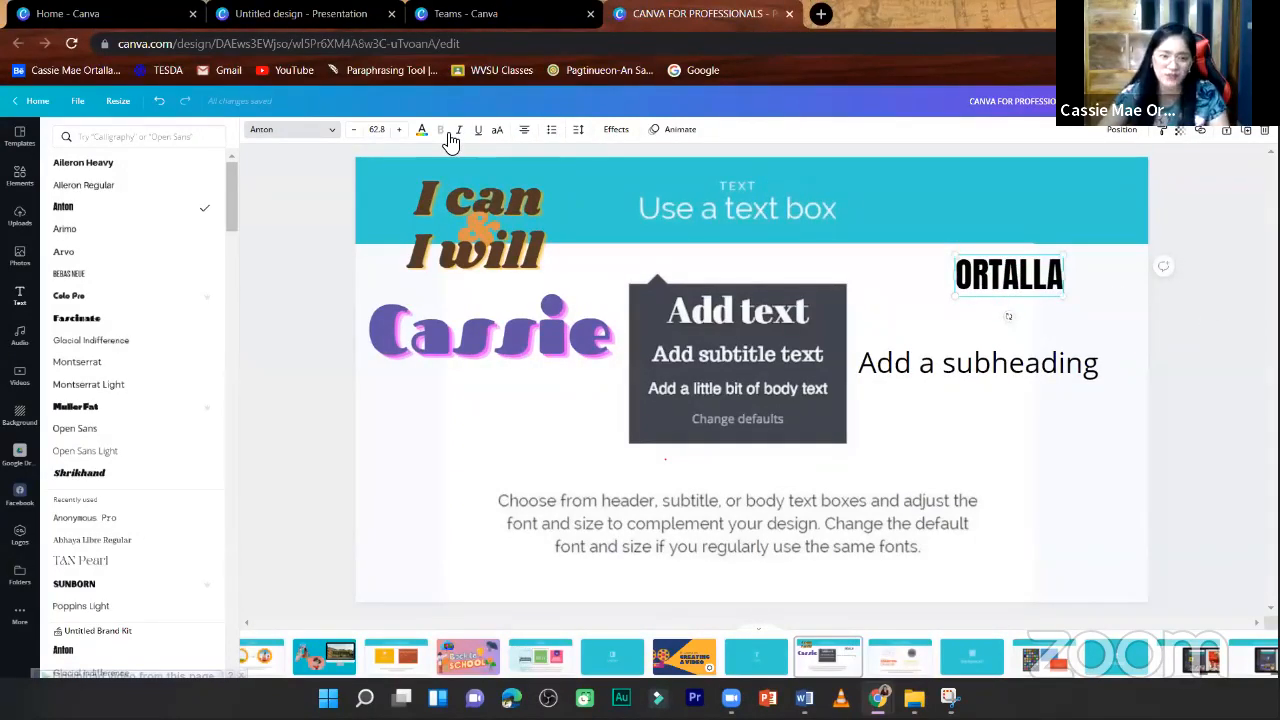
{"action": "left_click", "coordinate": [421, 129]}
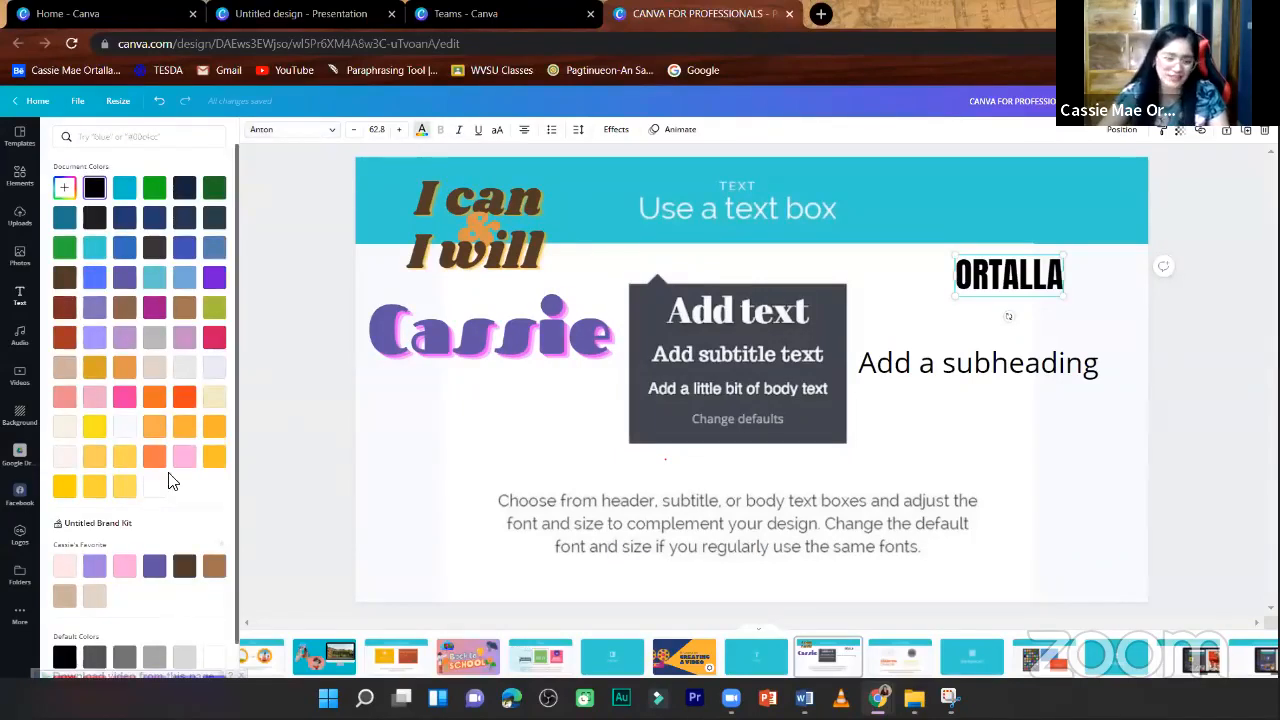
{"action": "left_click", "coordinate": [126, 398]}
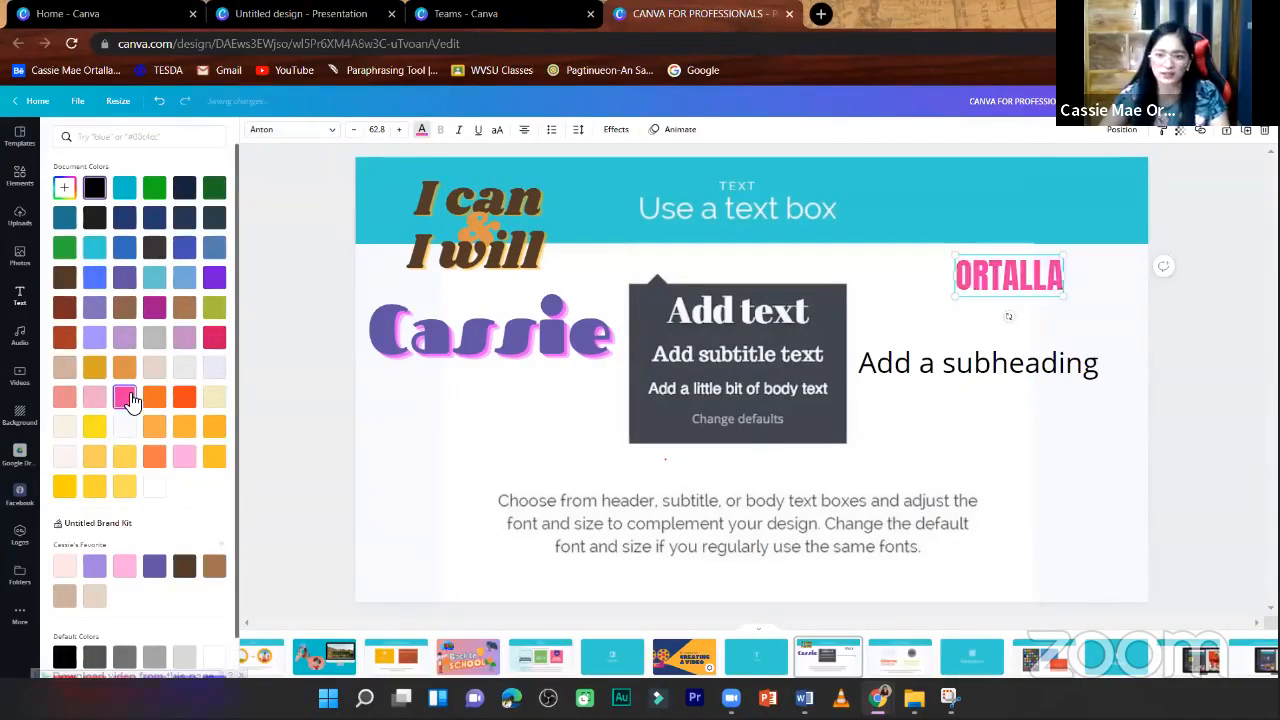
{"action": "left_click", "coordinate": [450, 147]}
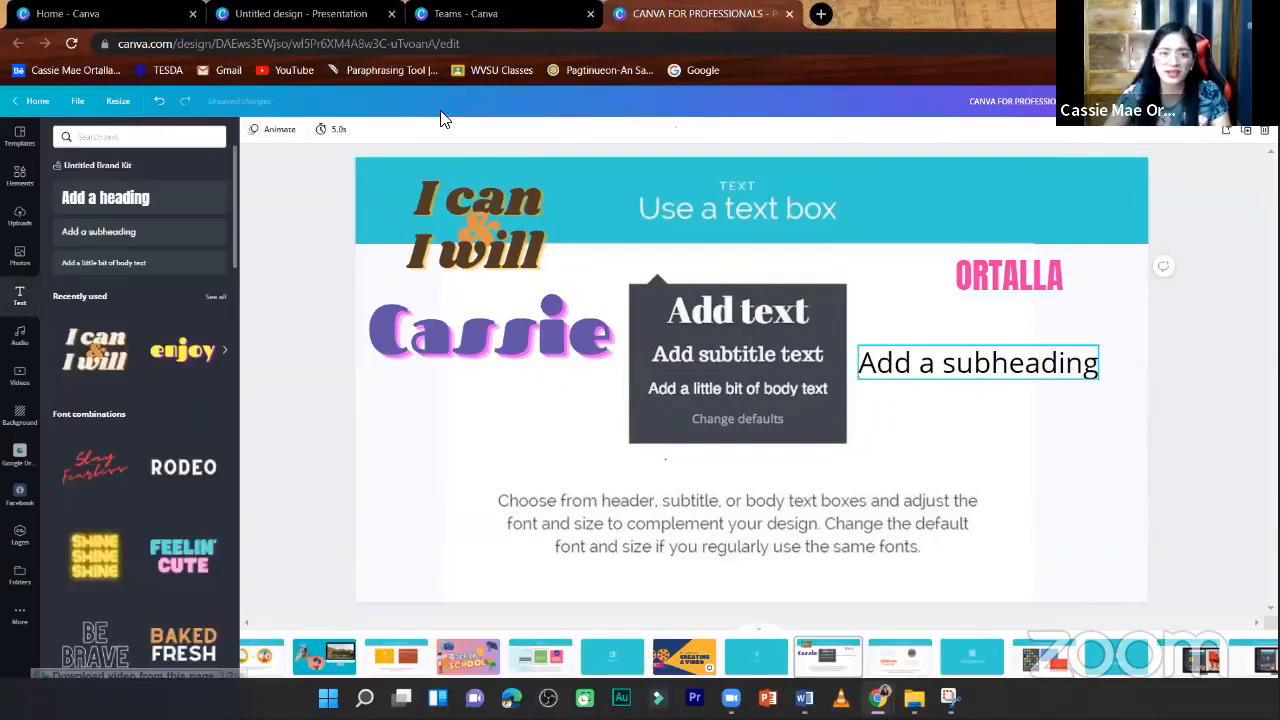
- Enlarge the surname text to font size 72.2 and make it italic and underlined
{"action": "left_click", "coordinate": [995, 290]}
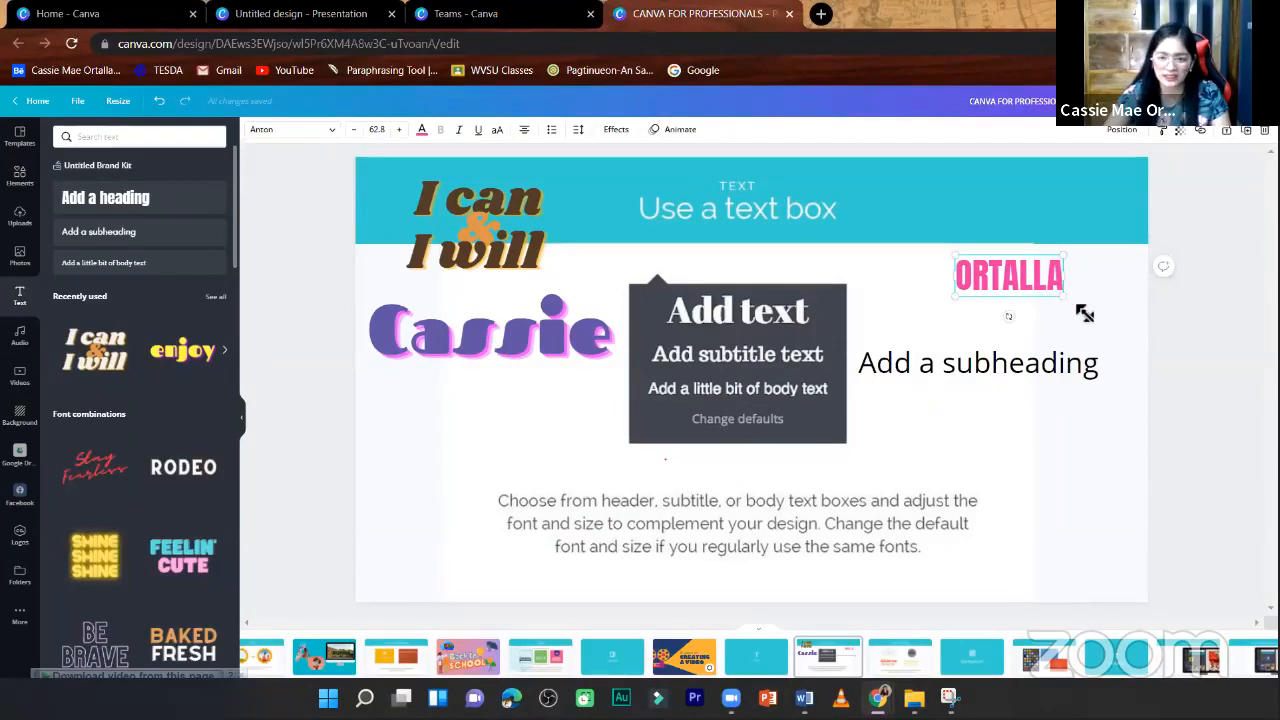
{"action": "left_click_drag", "start_coordinate": [1085, 314], "coordinate": [1097, 319]}
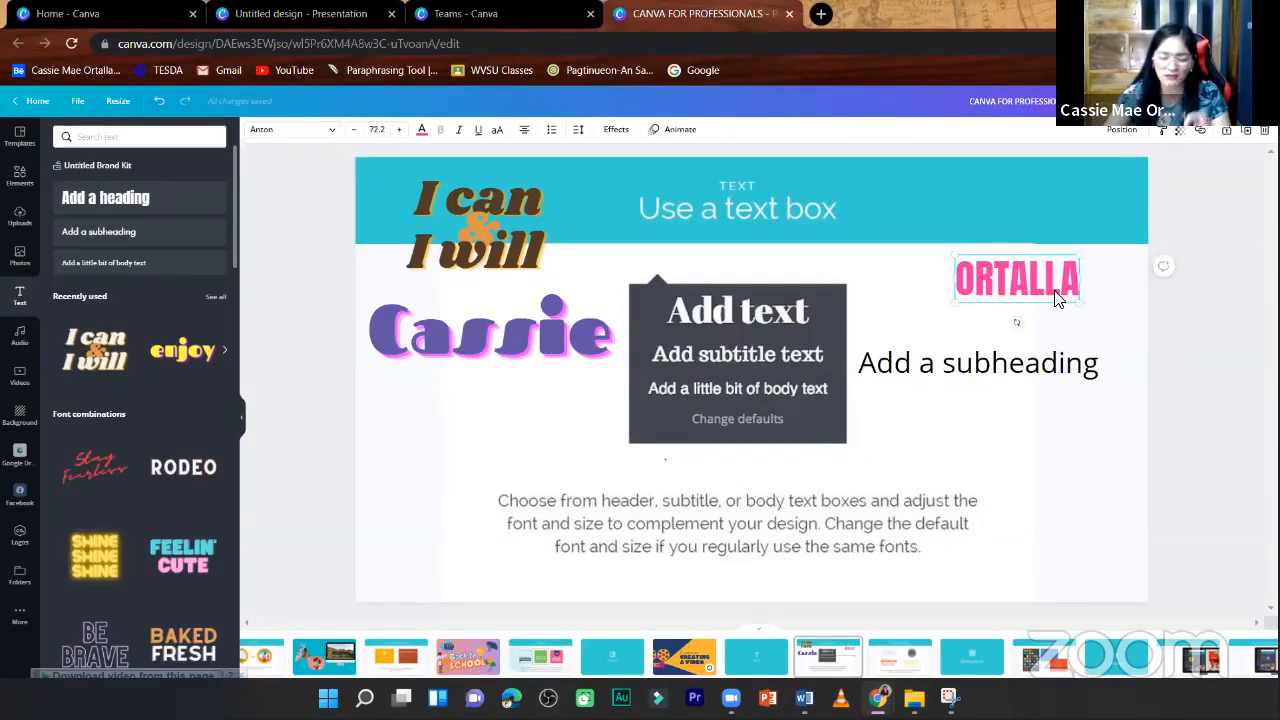
{"action": "left_click", "coordinate": [461, 133]}
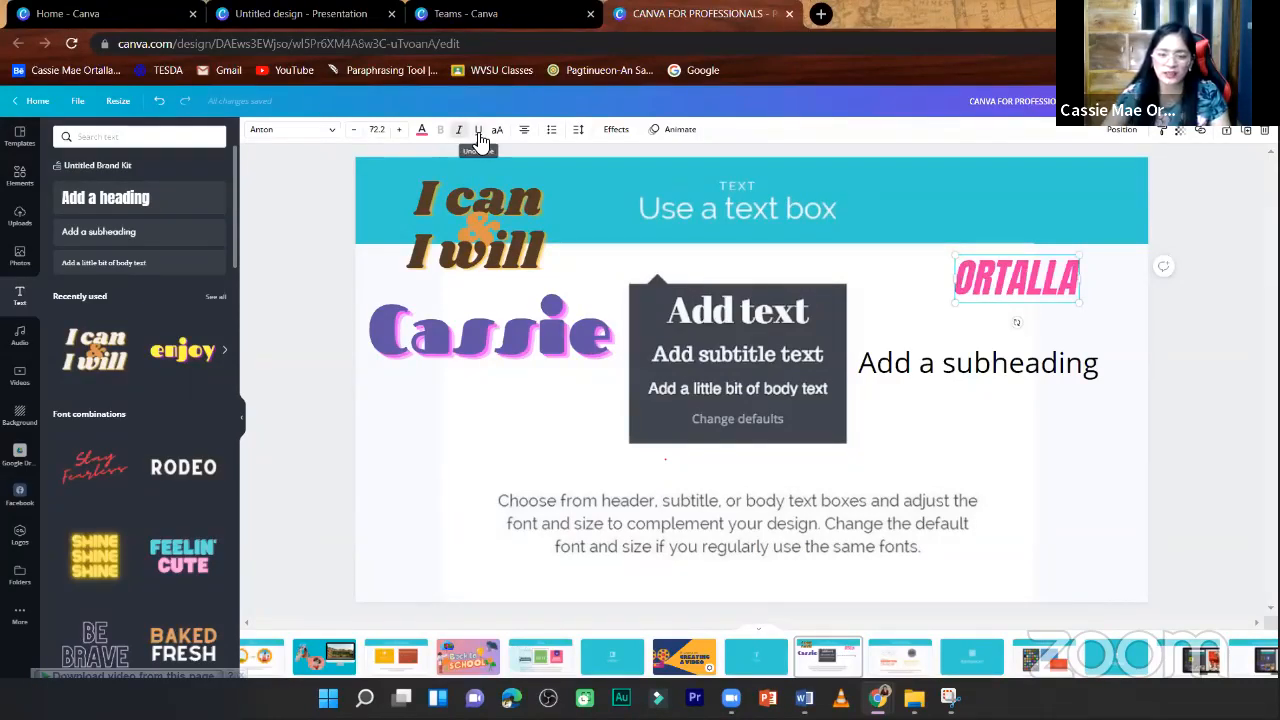
{"action": "left_click", "coordinate": [479, 135]}
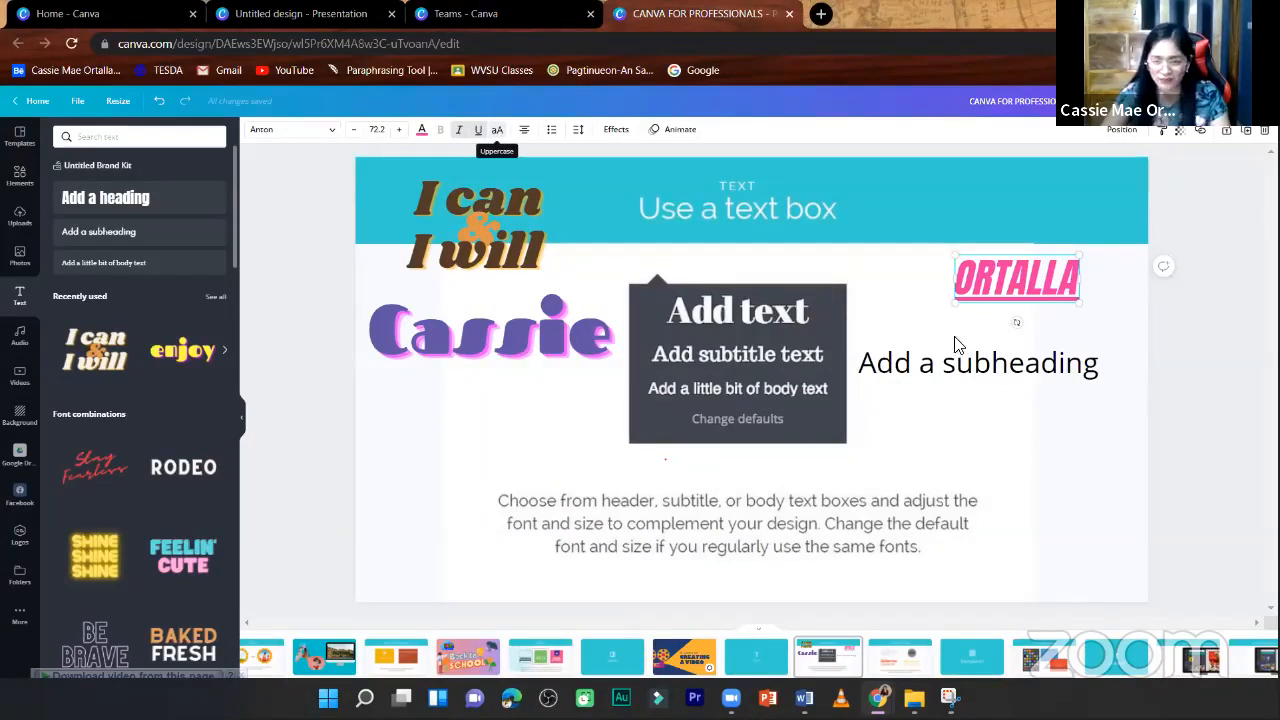
- Try uppercase on the "Add a subheading" text, shift it slightly to the right, and return it to normal case
{"action": "left_click", "coordinate": [1080, 368]}
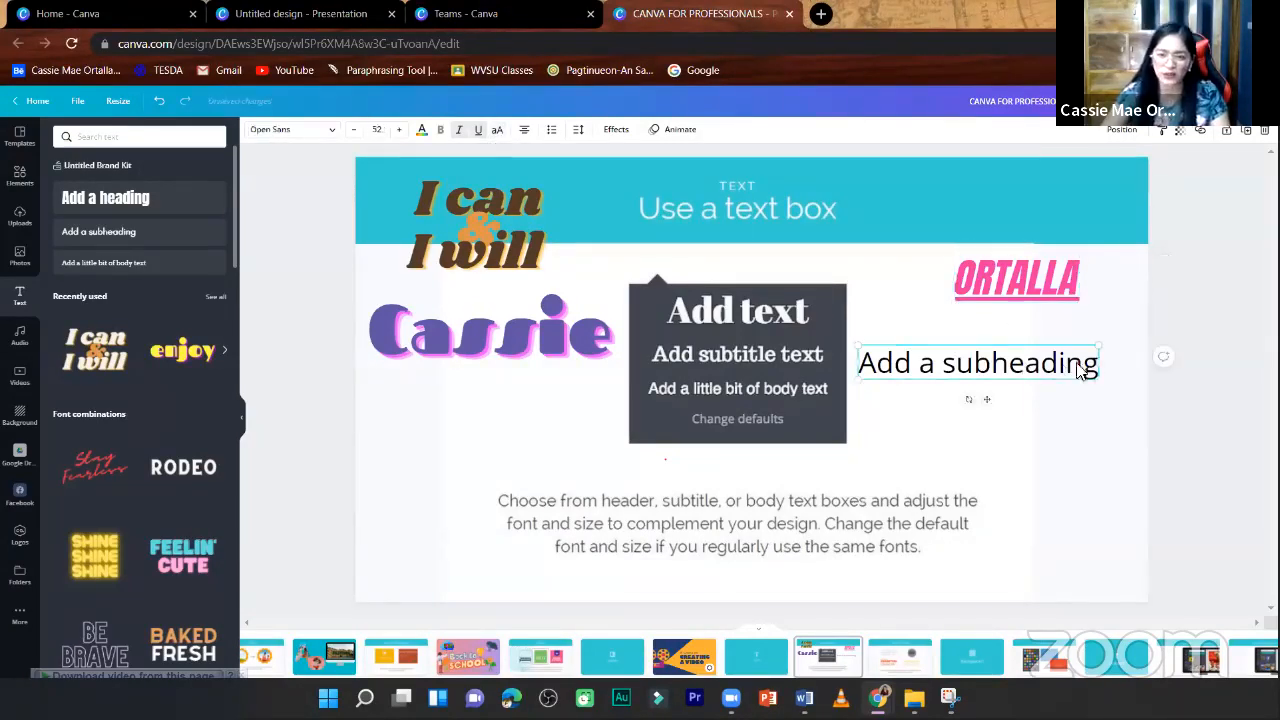
{"action": "left_click", "coordinate": [499, 132]}
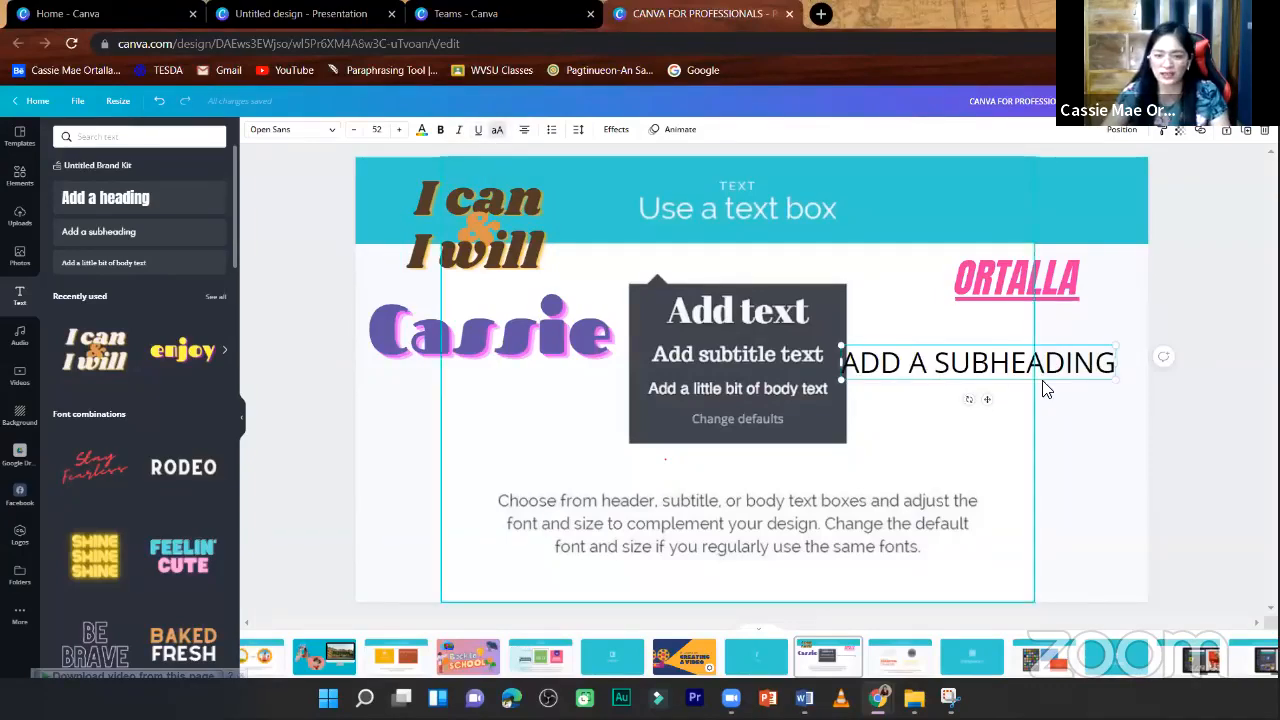
{"action": "left_click", "coordinate": [1056, 384]}
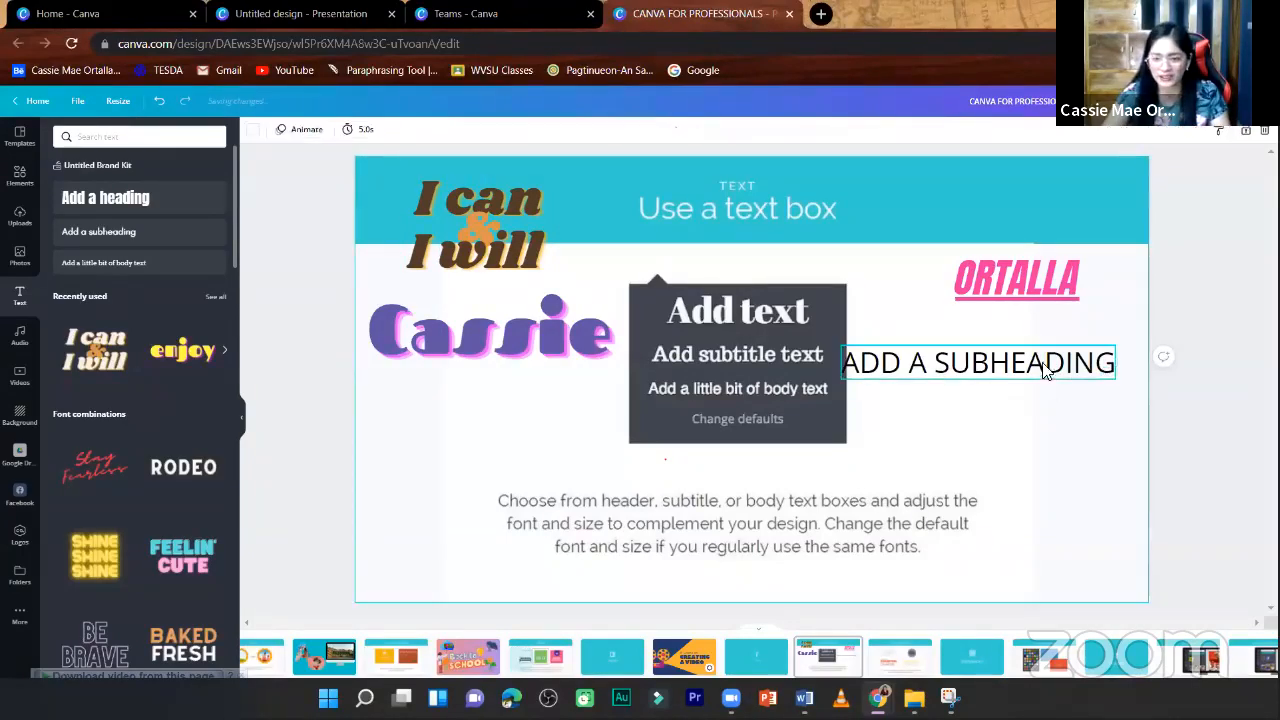
{"action": "left_click_drag", "start_coordinate": [1046, 368], "coordinate": [1056, 368]}
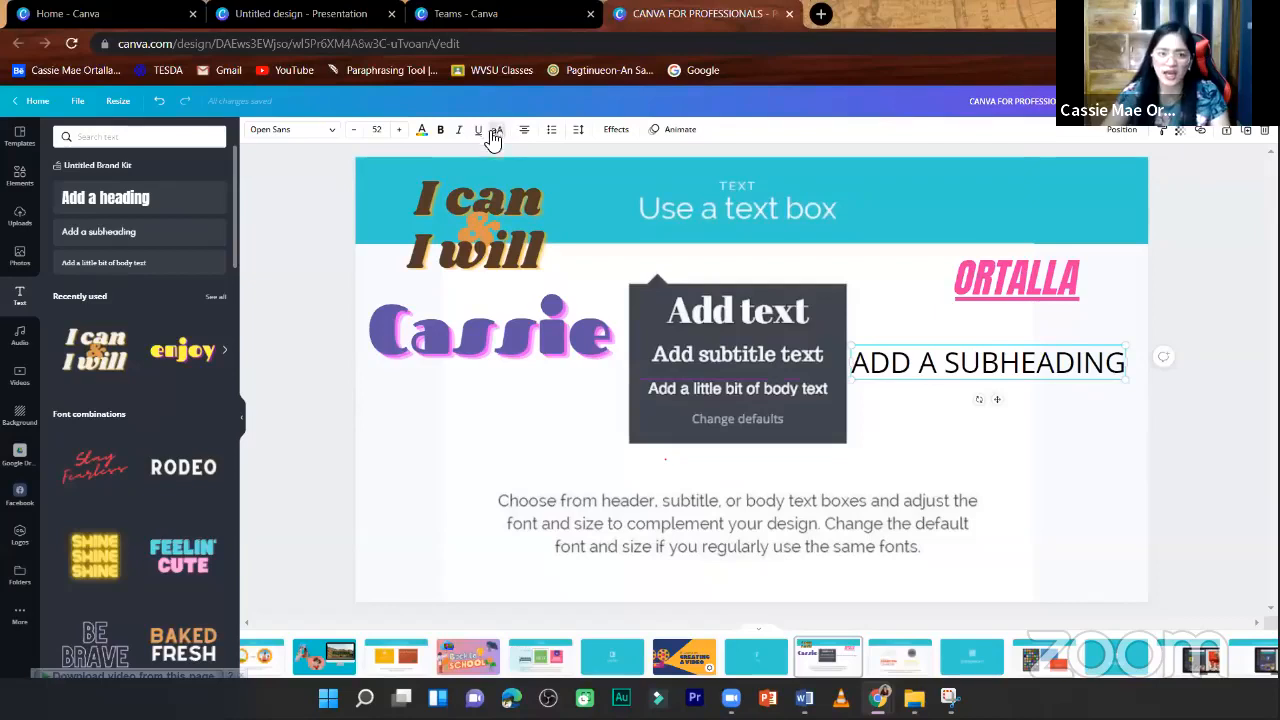
{"action": "double_click", "coordinate": [1016, 368]}
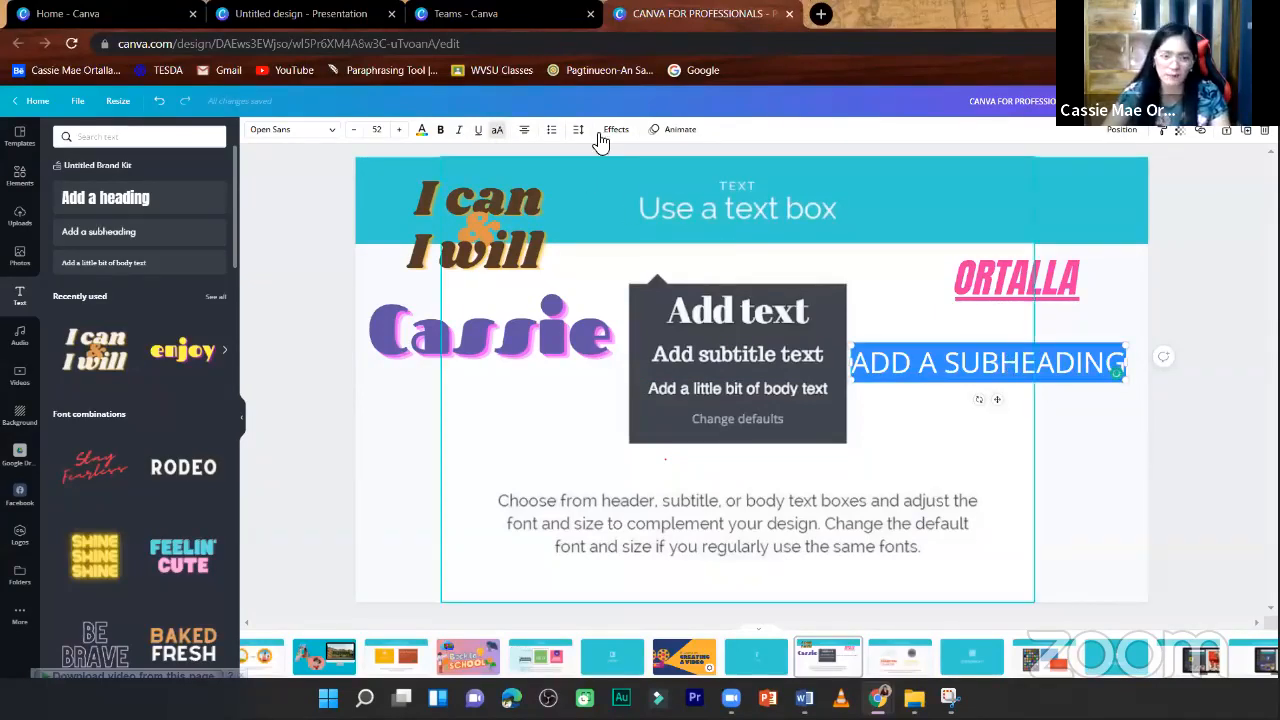
{"action": "left_click", "coordinate": [496, 133]}
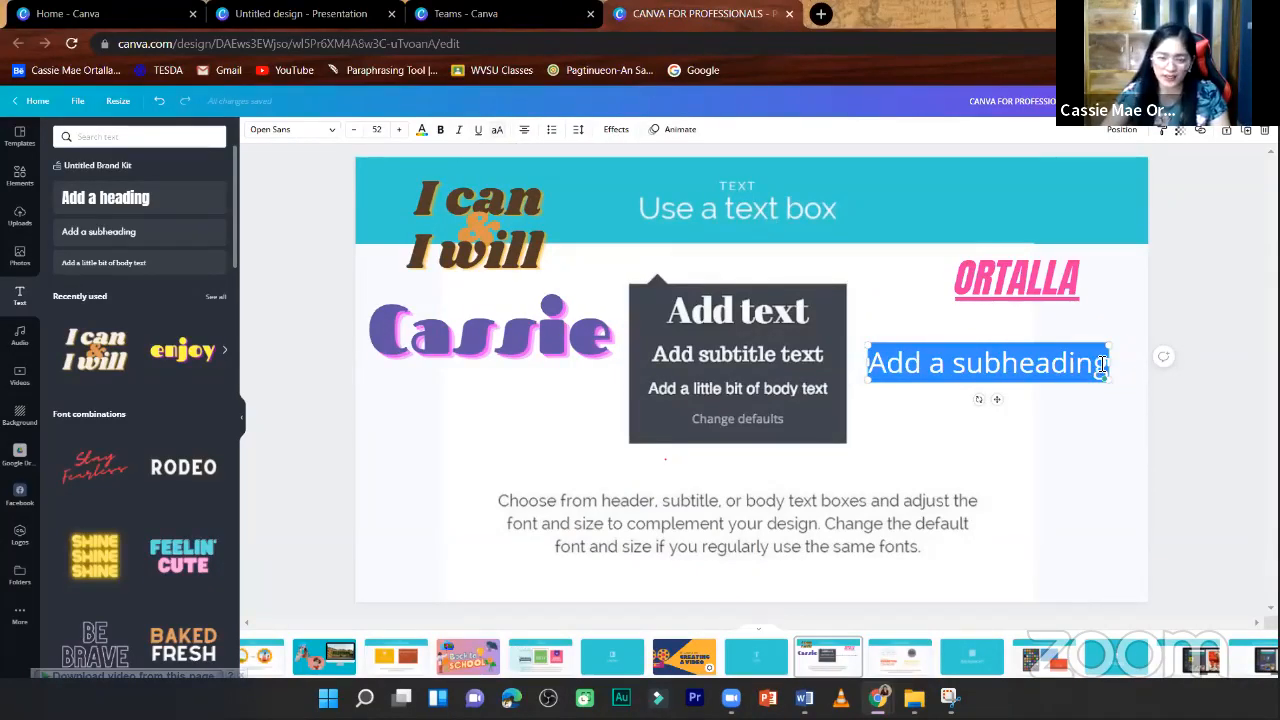
- Make the "Add a subheading" text bold and move it slightly down and to the right
{"action": "left_click", "coordinate": [440, 132]}
{"action": "left_click", "coordinate": [1128, 460]}
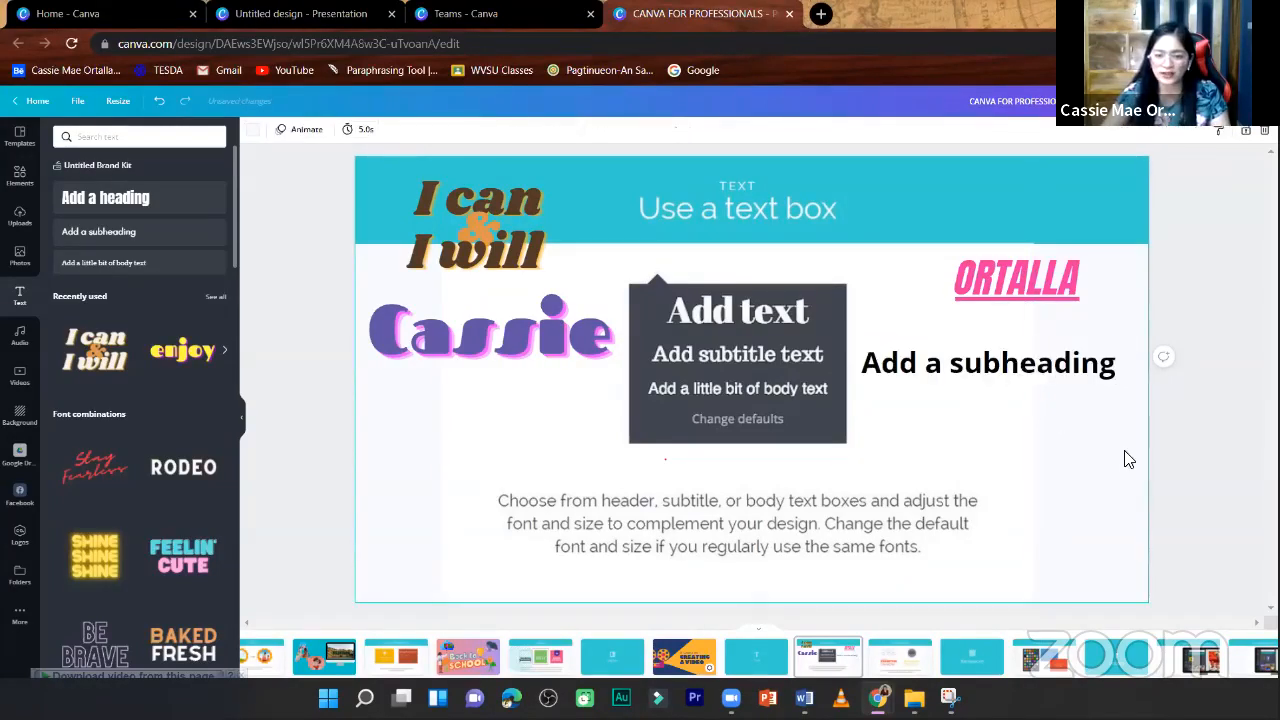
{"action": "left_click", "coordinate": [1015, 363]}
{"action": "left_click", "coordinate": [1022, 370]}
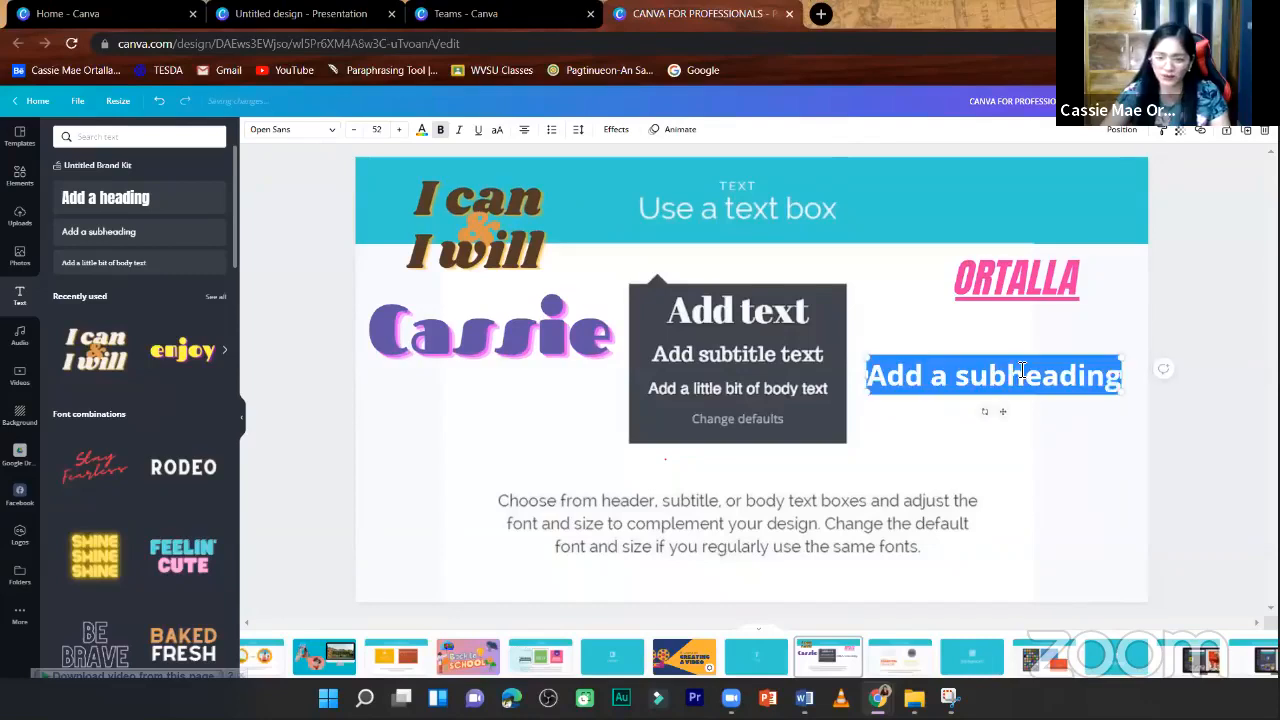
{"action": "left_click", "coordinate": [1167, 310]}
- Change the alignment of the surname and subheading texts, adding spaces before the subheading's final "g" and moving it slightly down
{"action": "left_click", "coordinate": [988, 288]}
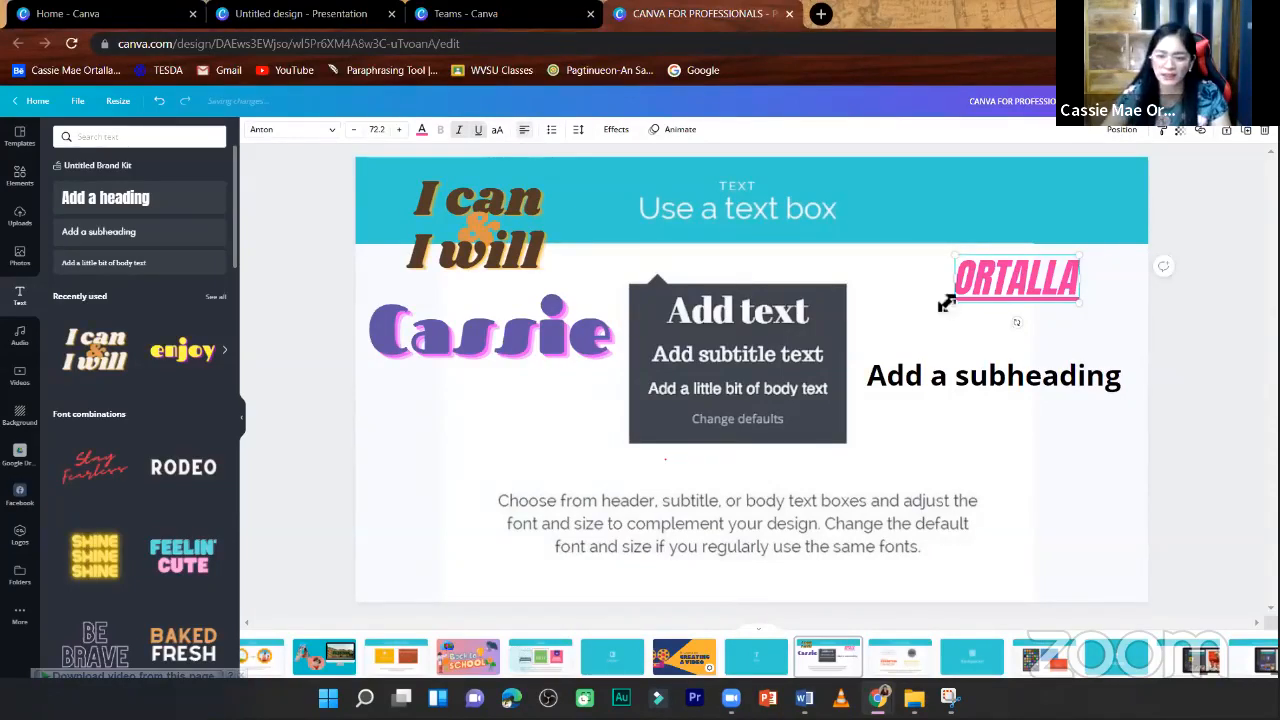
{"action": "left_click", "coordinate": [940, 390]}
{"action": "left_click", "coordinate": [940, 390]}
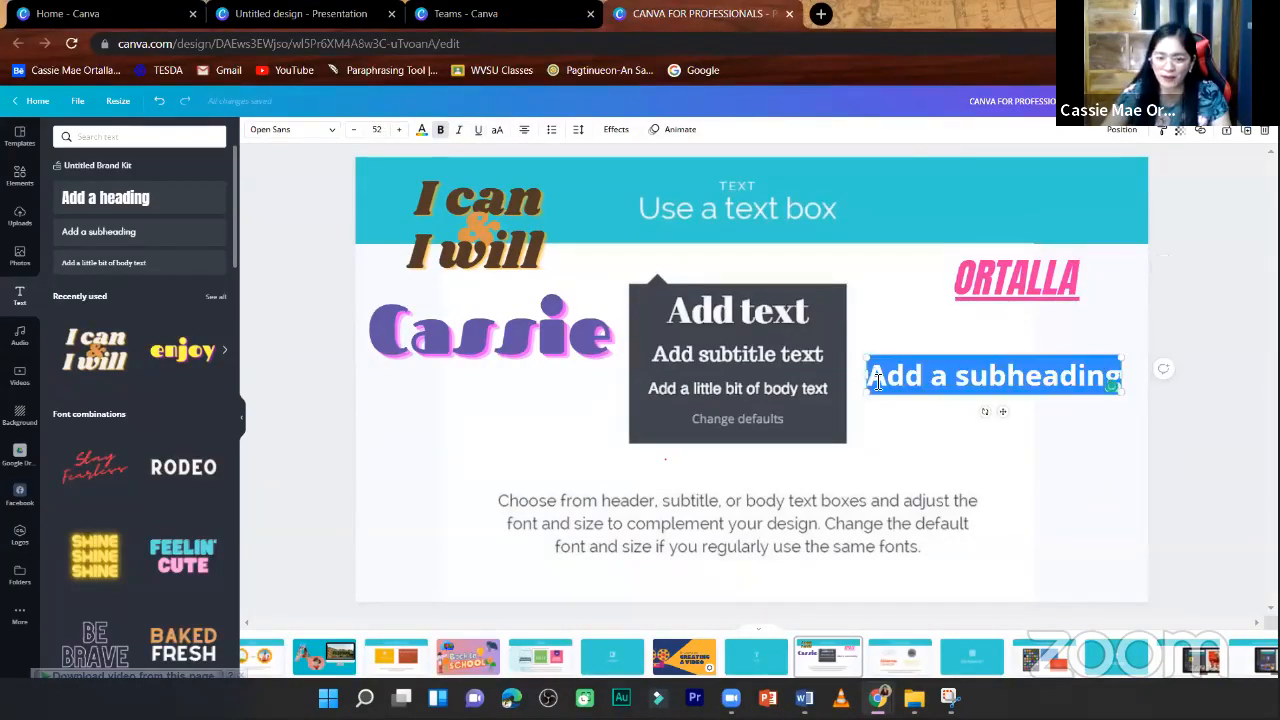
{"action": "left_click", "coordinate": [875, 378]}
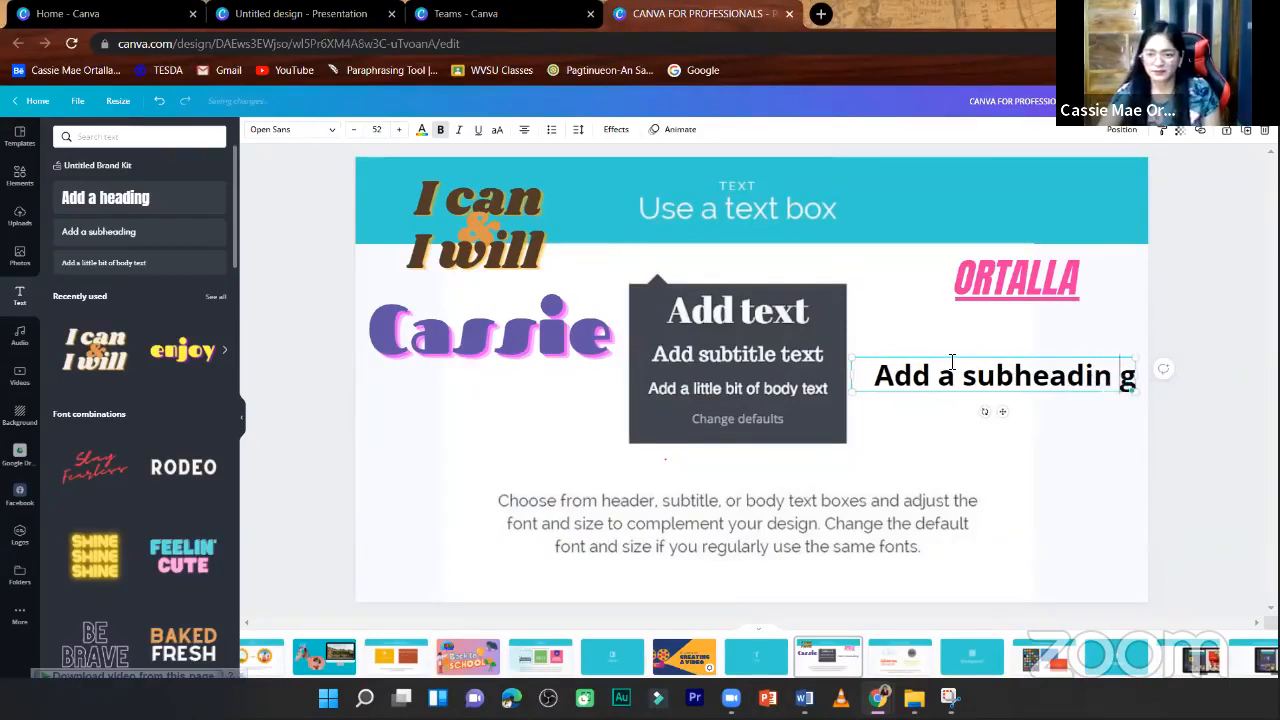
{"action": "left_click", "coordinate": [867, 377]}
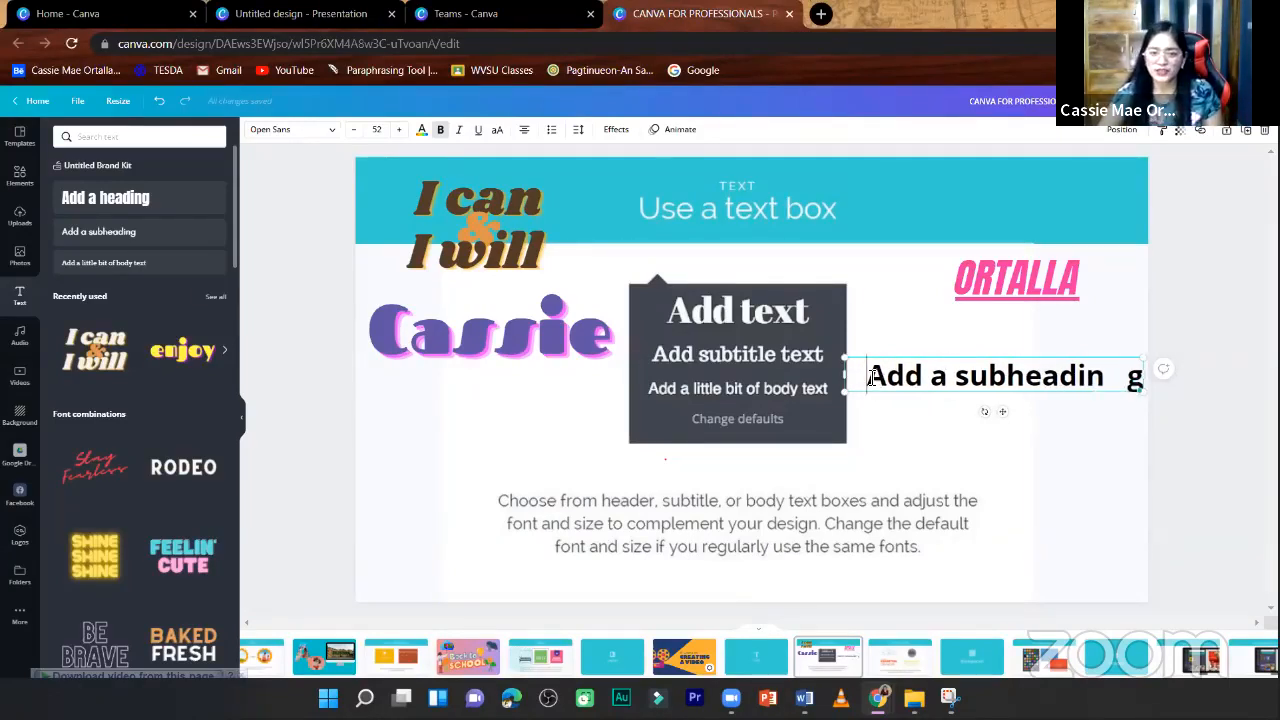
{"action": "left_click", "coordinate": [526, 135]}
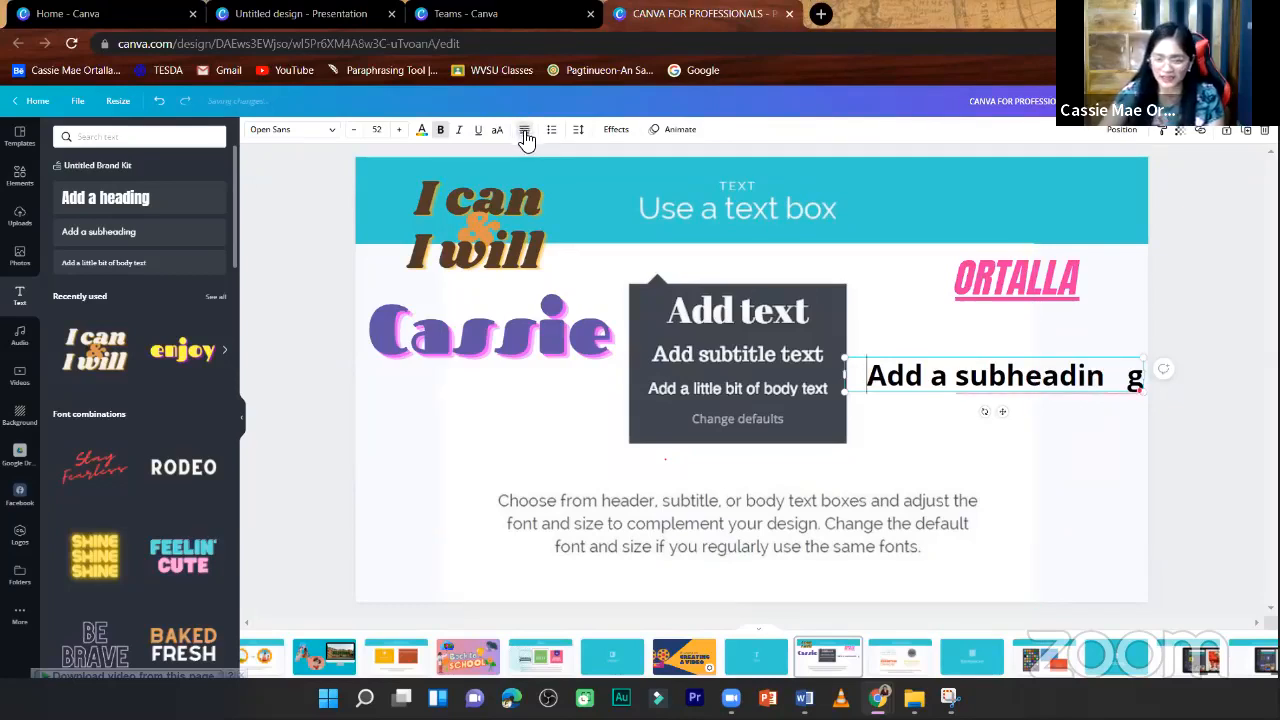
{"action": "left_click", "coordinate": [1086, 437]}
{"action": "left_click_drag", "start_coordinate": [1078, 380], "coordinate": [1083, 389]}
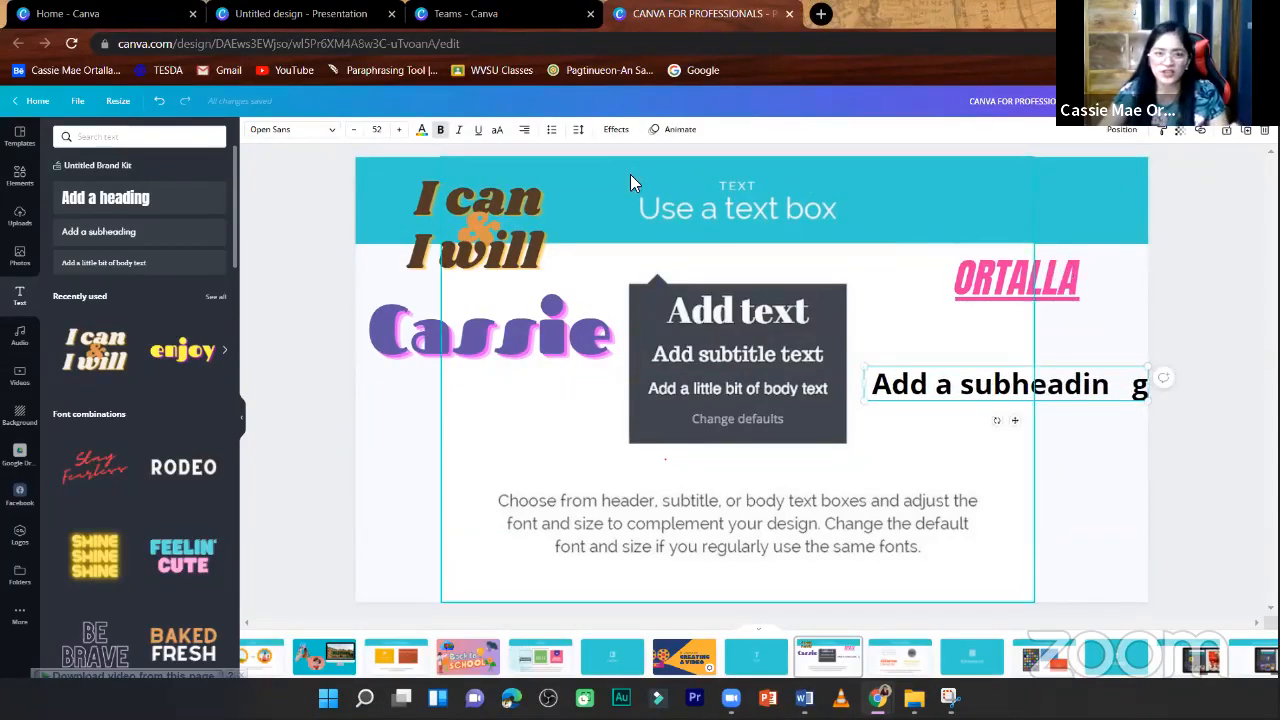
- Format the surname text as a bulleted list, move it left onto the slide, and switch it to a numbered list
{"action": "left_click", "coordinate": [1040, 304]}
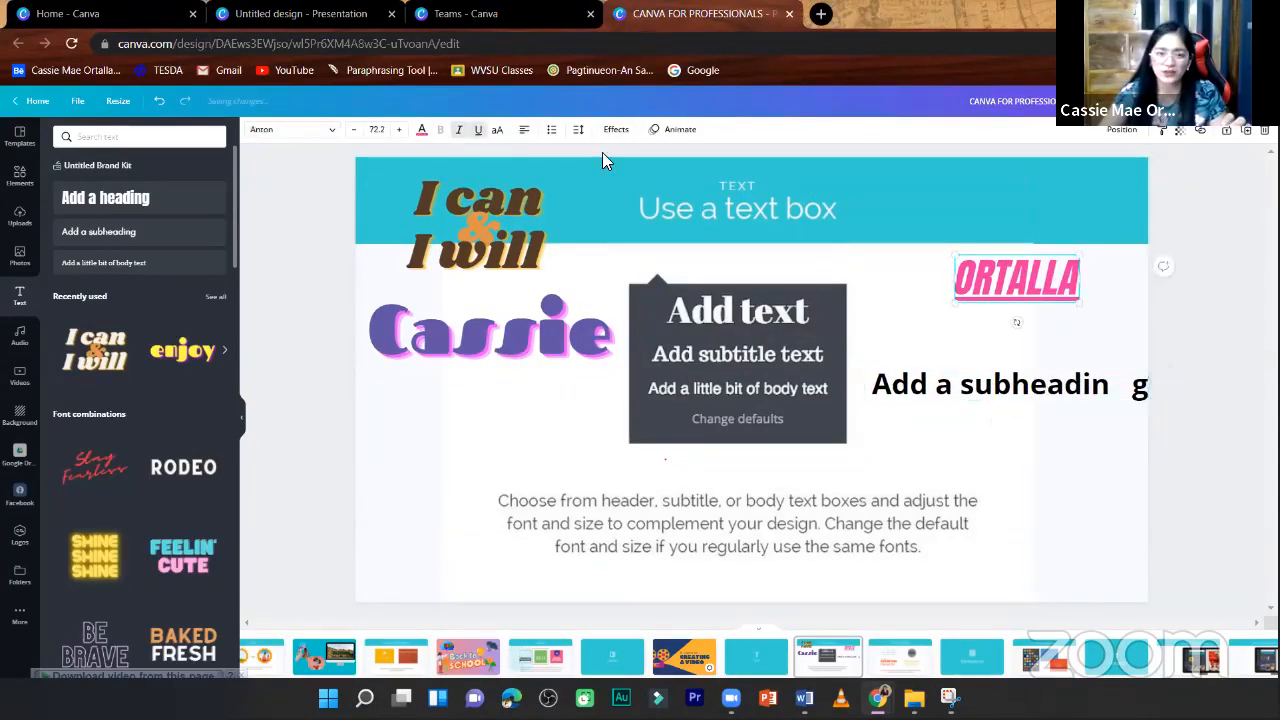
{"action": "left_click", "coordinate": [551, 130]}
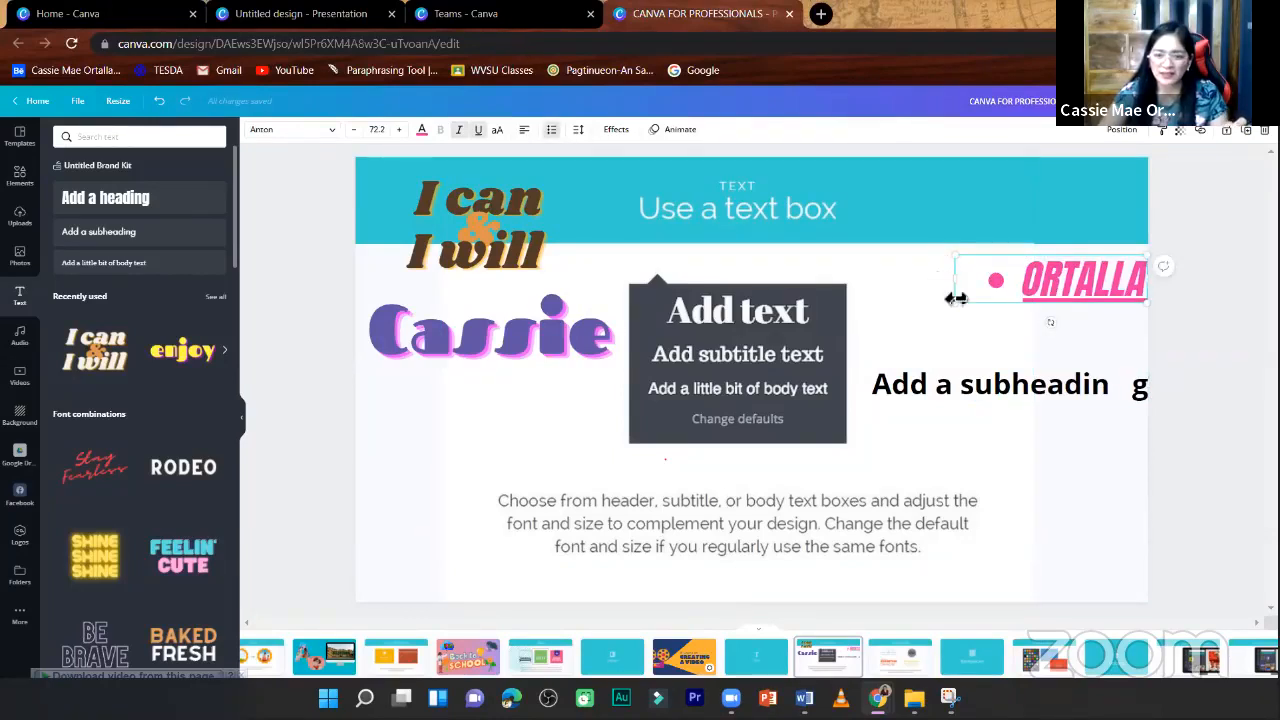
{"action": "left_click_drag", "start_coordinate": [968, 308], "coordinate": [914, 297]}
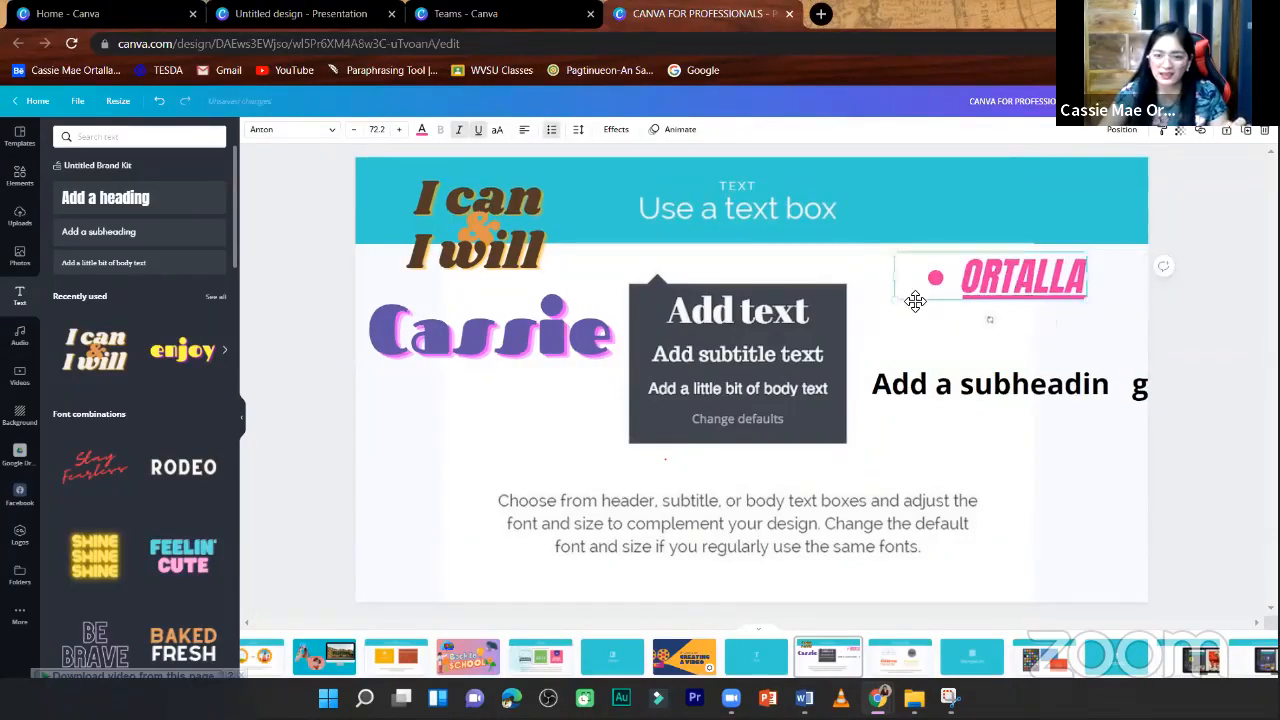
{"action": "left_click", "coordinate": [552, 131]}
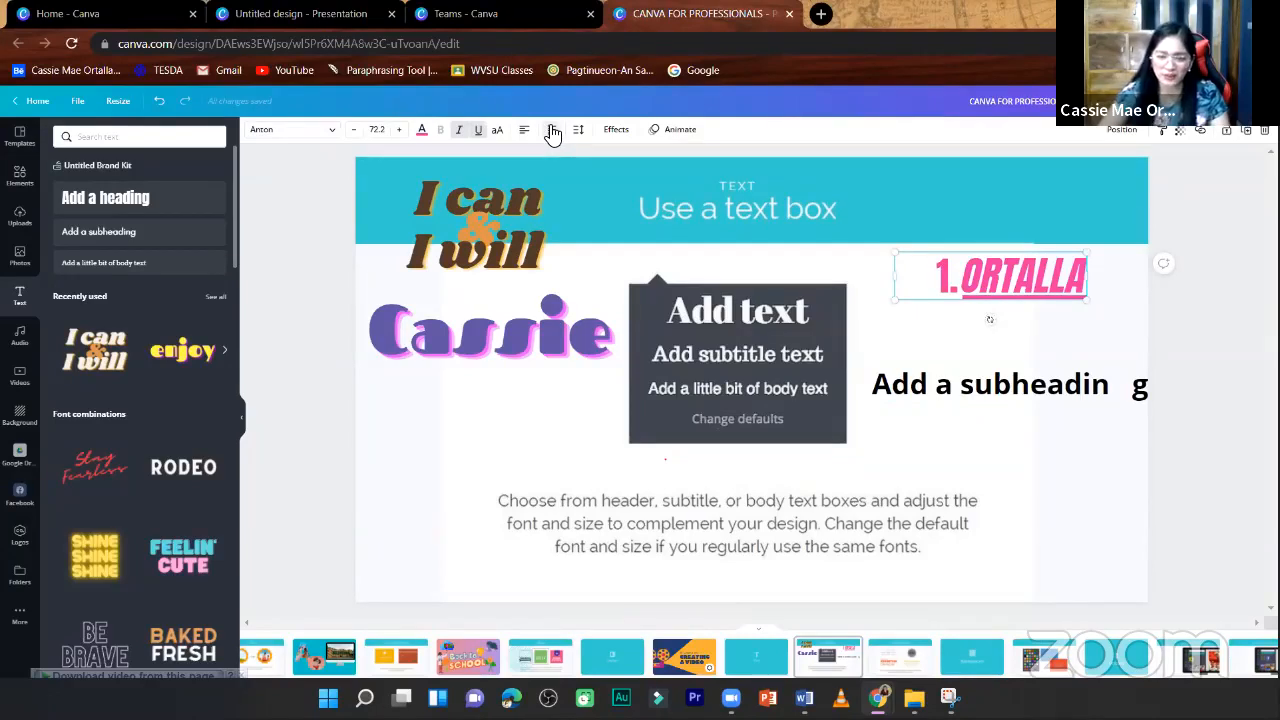
{"action": "left_click", "coordinate": [552, 131]}
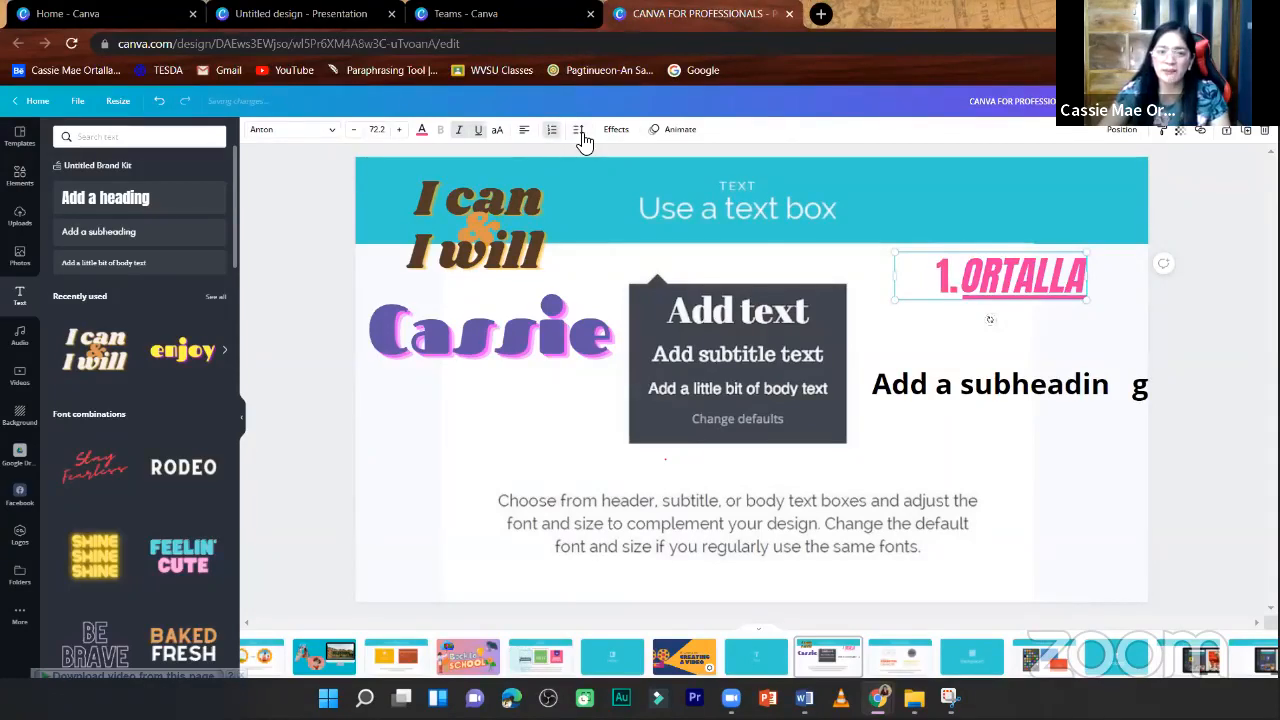
- View the text spacing options, append "diosjdops" to the first numbered item and add a second item "dsfcsjioasjdjkoOasdsd"
{"action": "left_click", "coordinate": [584, 137]}
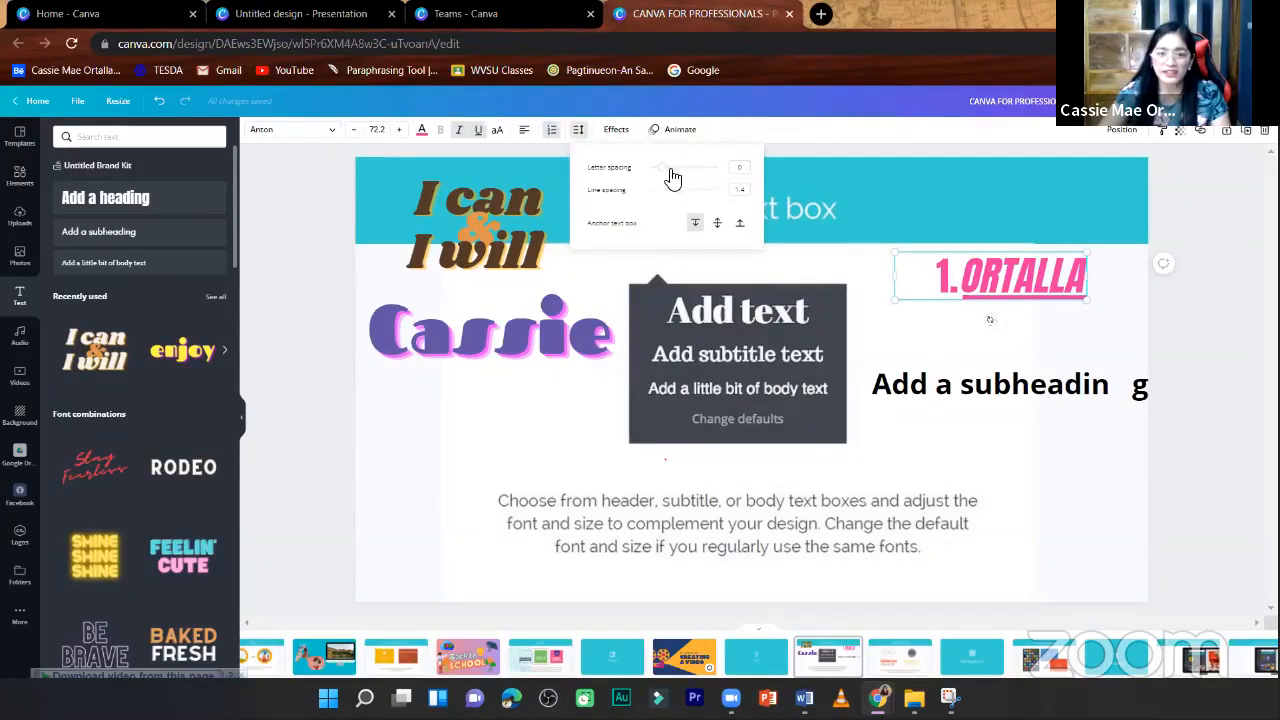
{"action": "left_click", "coordinate": [1070, 284]}
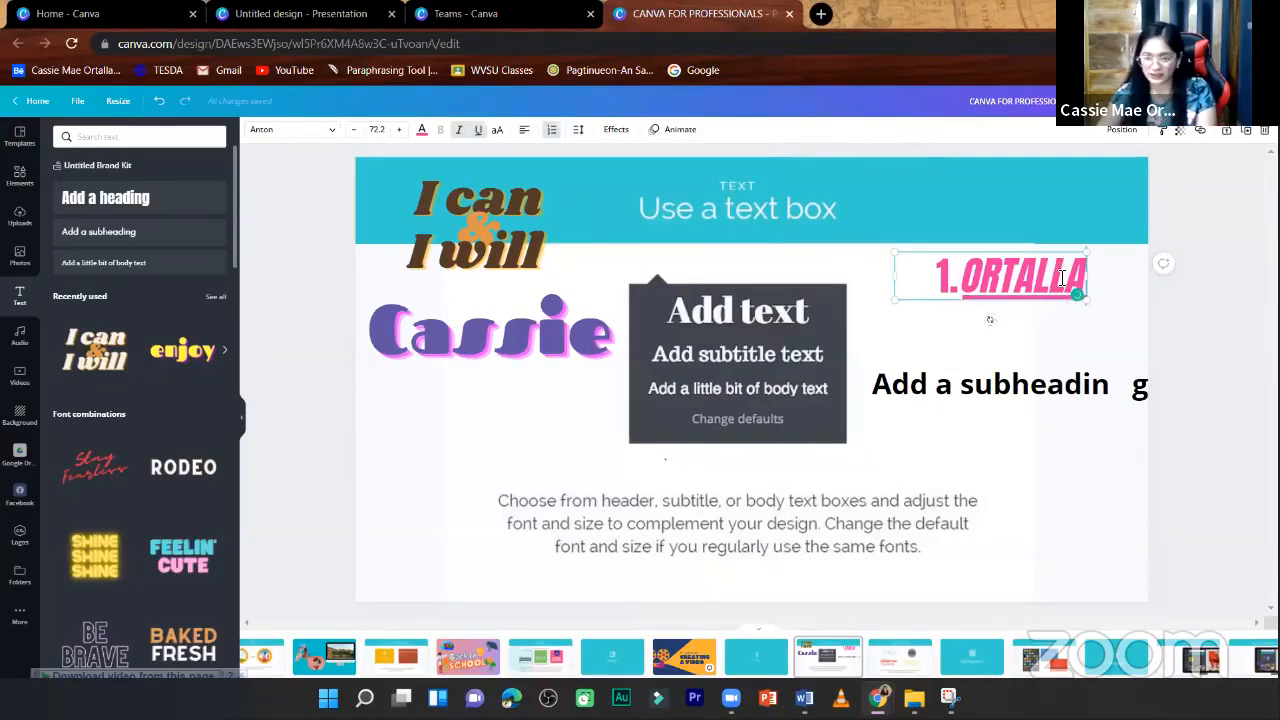
{"action": "type", "text": "diosjdops"}
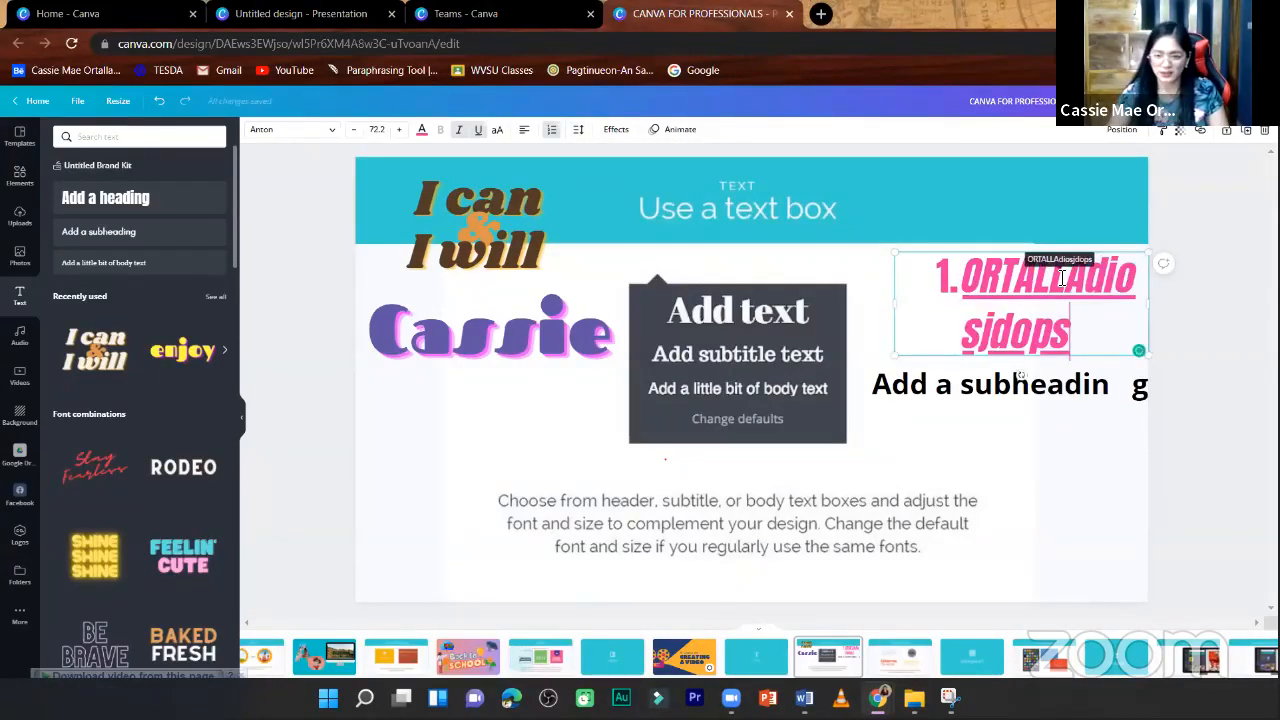
{"action": "key", "text": "Return"}
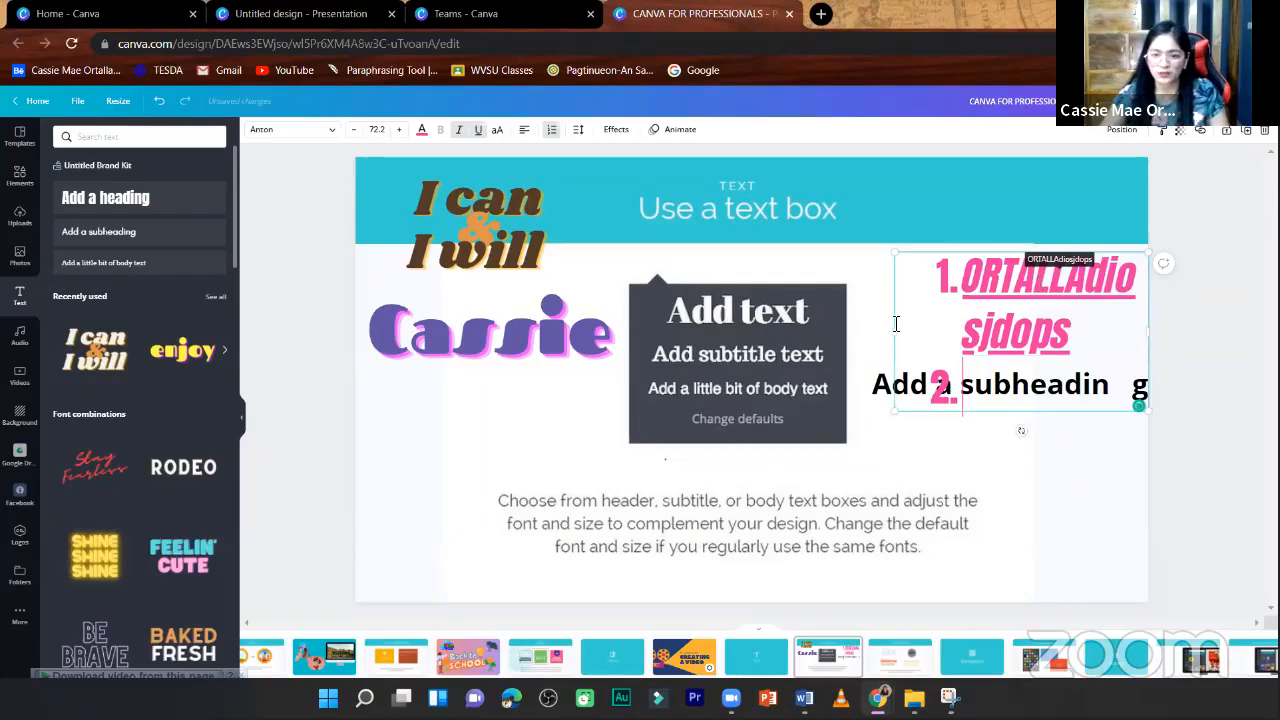
{"action": "type", "text": "dsfcsjioasjdjkoOasdsd"}
- Widen the numbered list's text box and move it below the first-name text, overlapping the dark "Add text" box
{"action": "left_click_drag", "start_coordinate": [883, 337], "coordinate": [778, 322]}
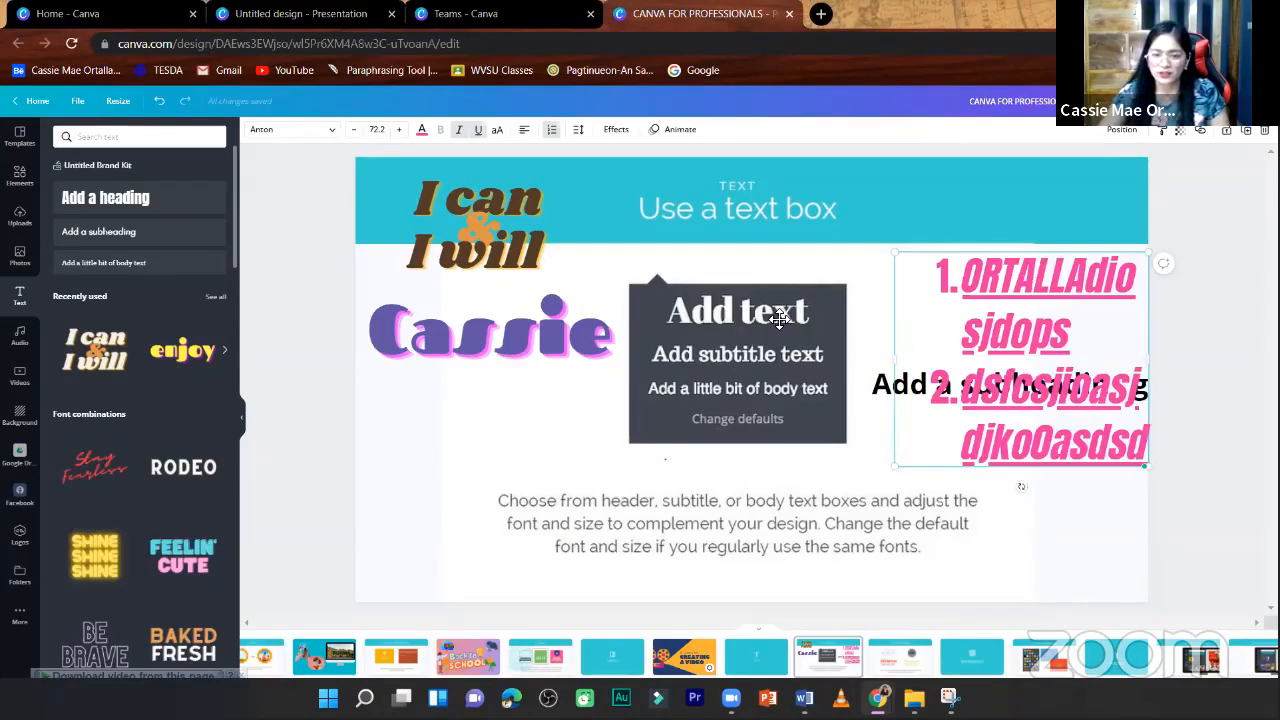
{"action": "left_click_drag", "start_coordinate": [1087, 400], "coordinate": [1093, 317]}
{"action": "left_click_drag", "start_coordinate": [997, 371], "coordinate": [605, 556]}
- Deselect the numbered list and add a new blank page after the "Use a text box" slide
{"action": "left_click", "coordinate": [1206, 176]}
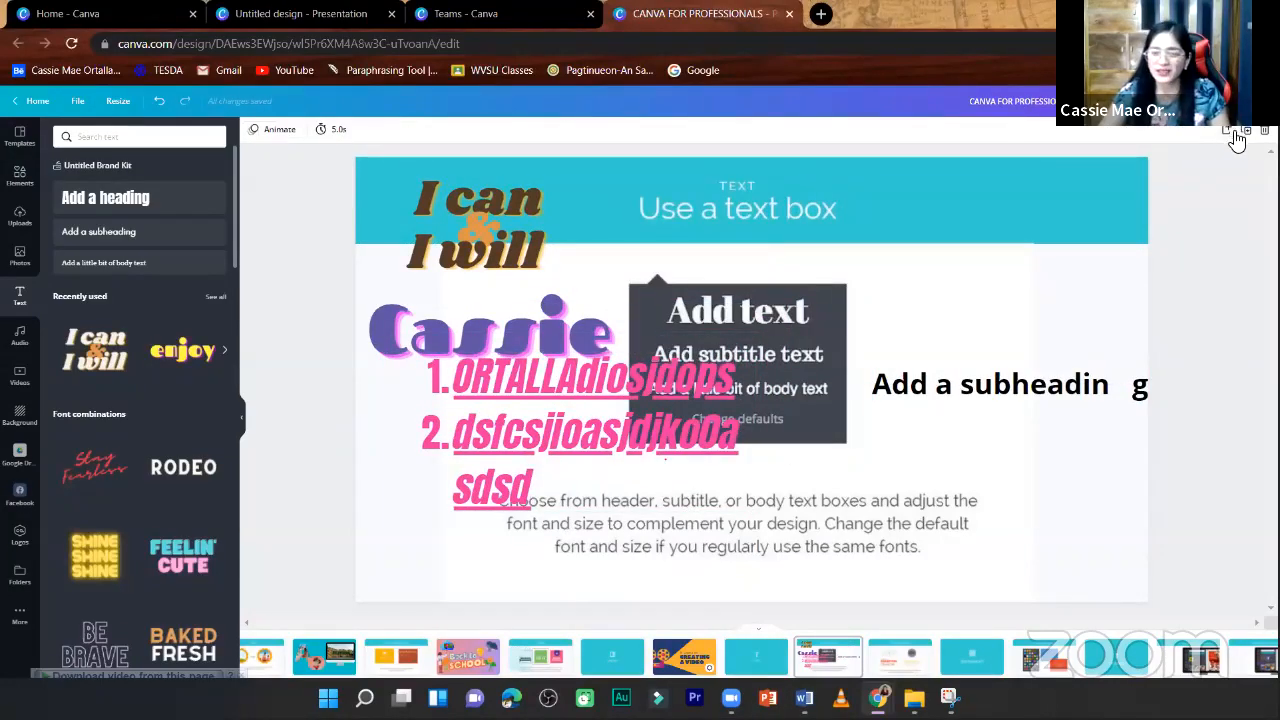
{"action": "left_click", "coordinate": [1228, 132]}
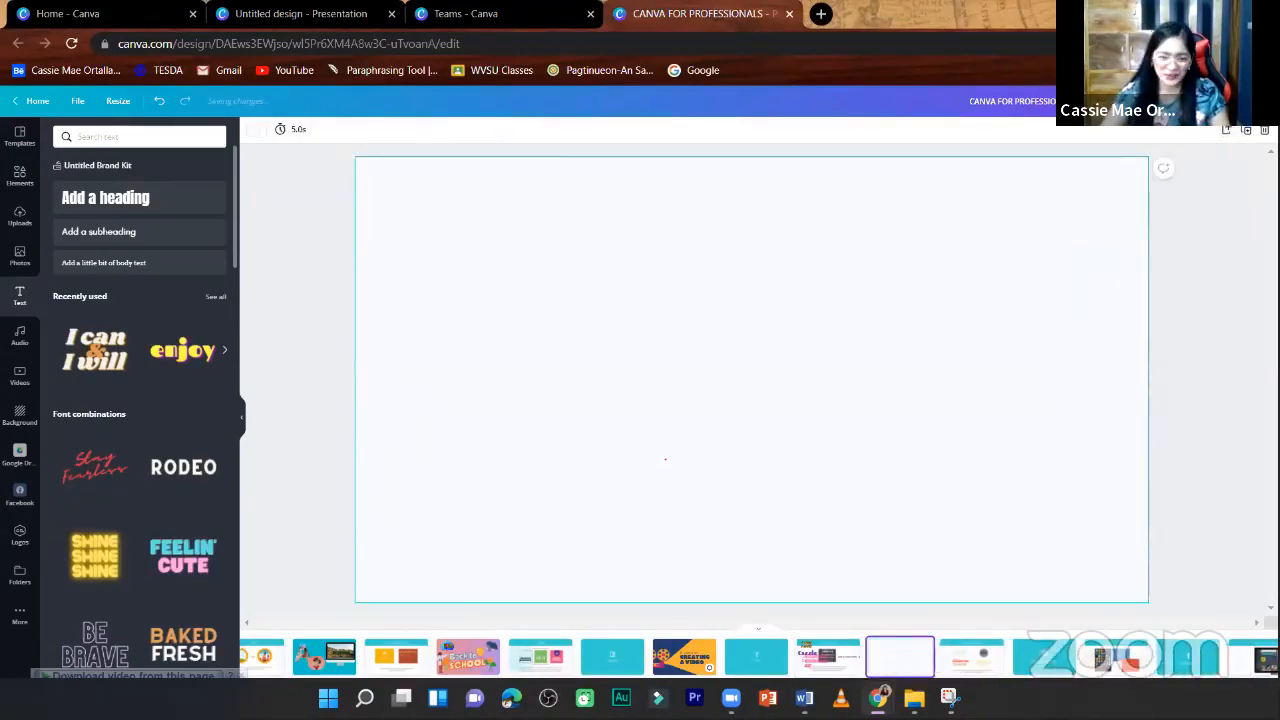
- Copy the numbered list from the "Use a text box" slide and paste it onto the new blank page
{"action": "scroll", "coordinate": [670, 441], "scroll_direction": "up", "scroll_amount": 2}
{"action": "left_click", "coordinate": [624, 427]}
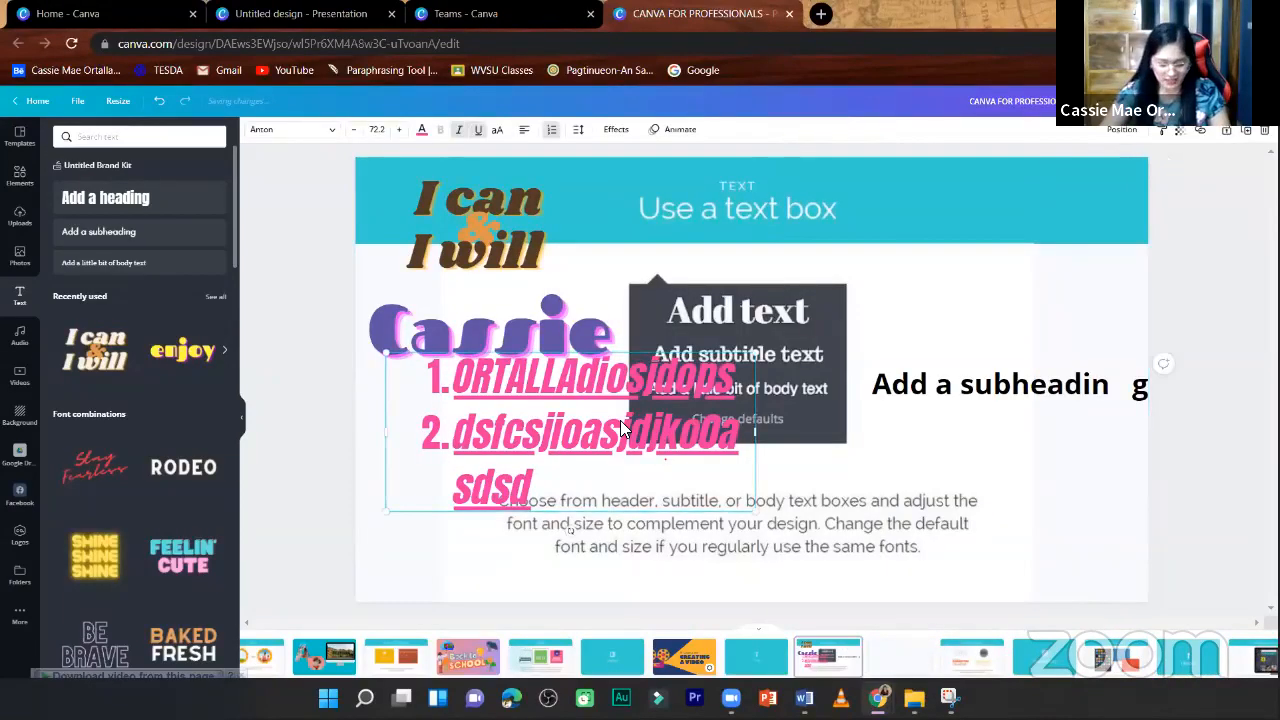
{"action": "left_click", "coordinate": [889, 668]}
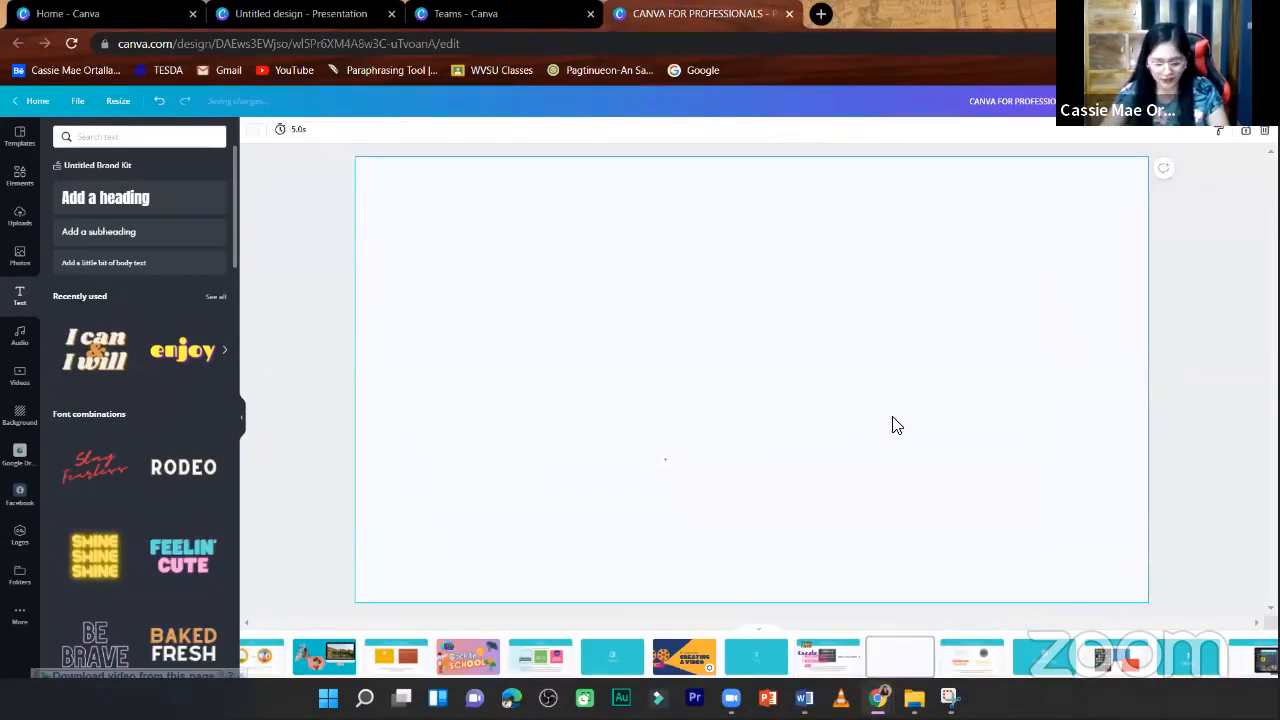
{"action": "key", "text": "ctrl+v"}
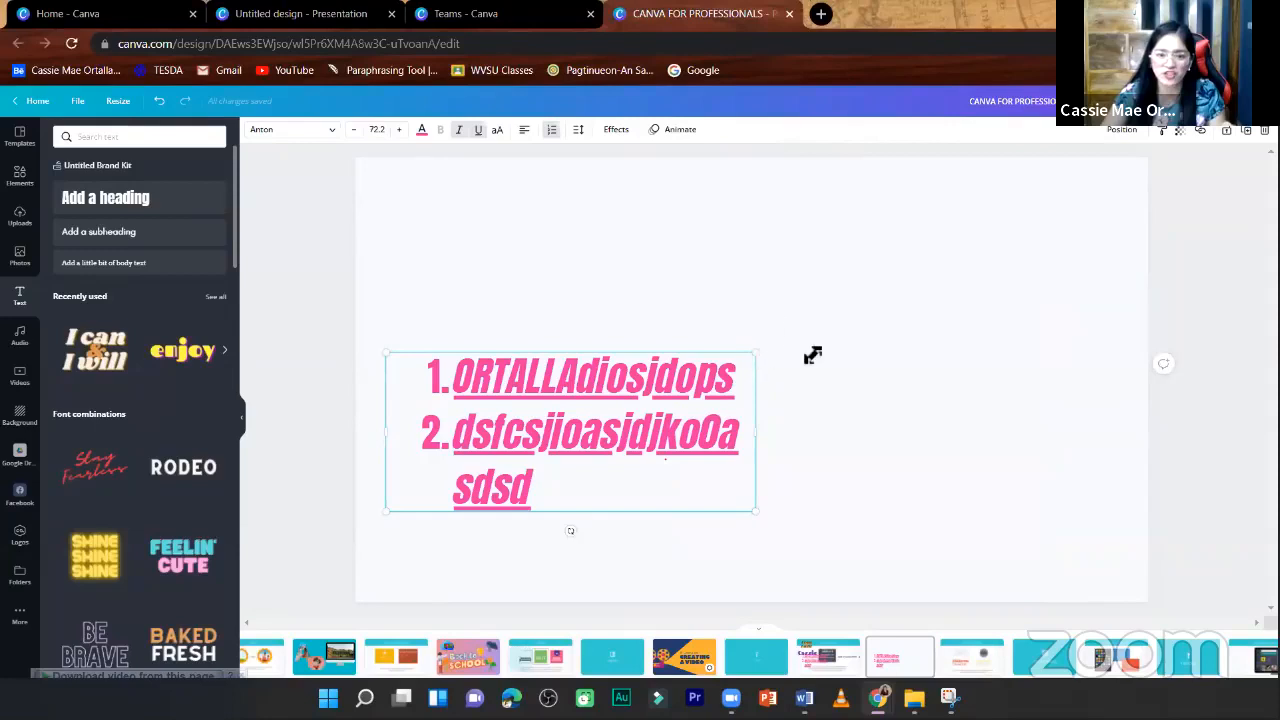
- Increase the numbered list's letter spacing to 306 and widen its text box to about 1,514
{"action": "left_click", "coordinate": [577, 134]}
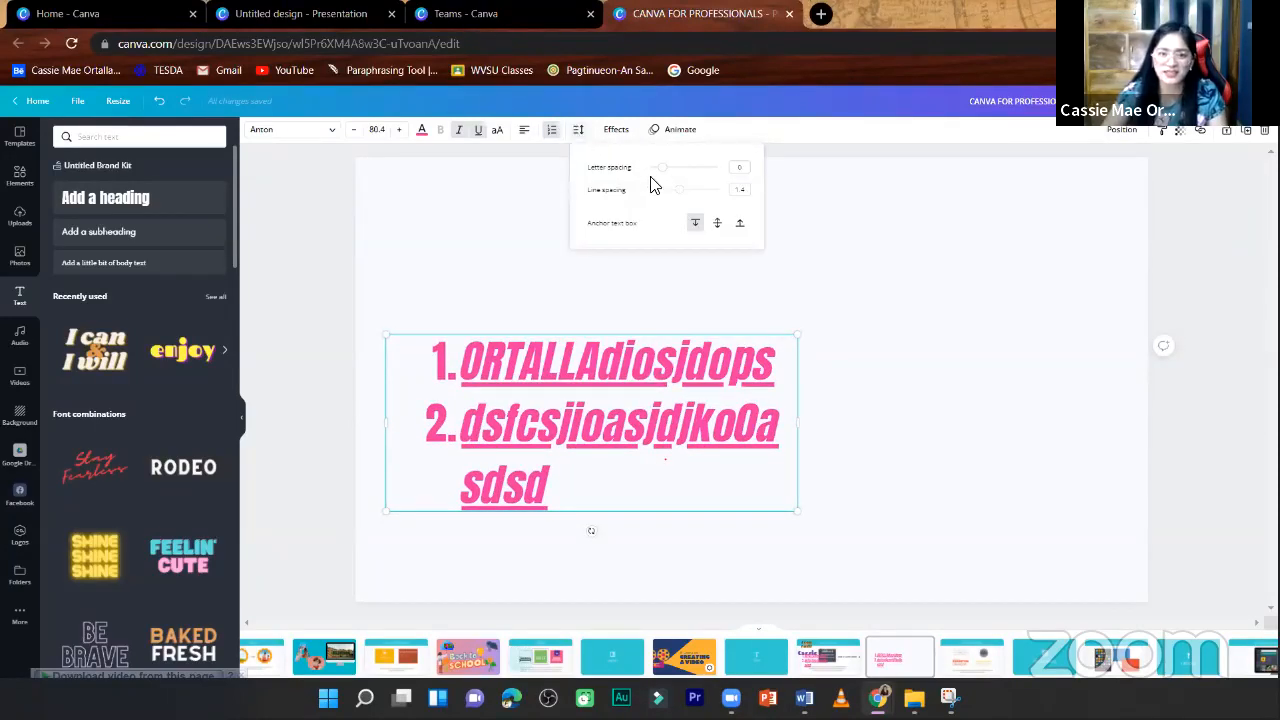
{"action": "left_click_drag", "start_coordinate": [662, 168], "coordinate": [687, 184]}
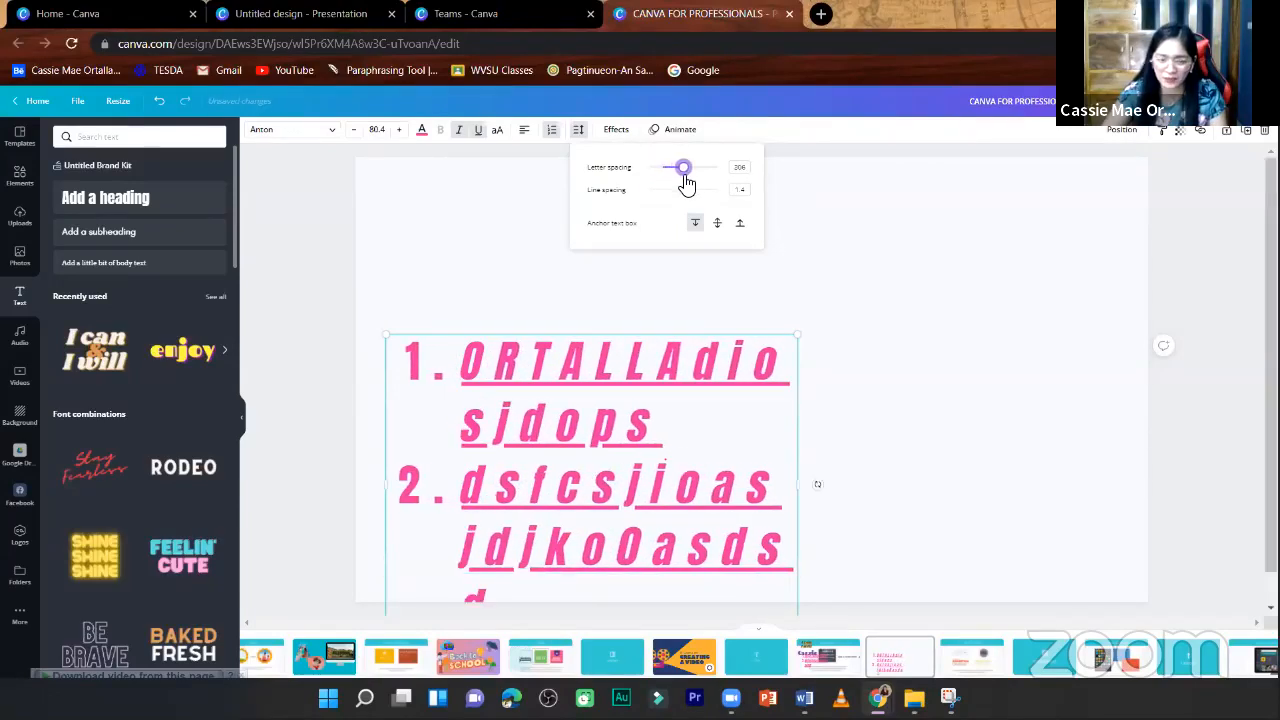
{"action": "left_click_drag", "start_coordinate": [817, 487], "coordinate": [1012, 520]}
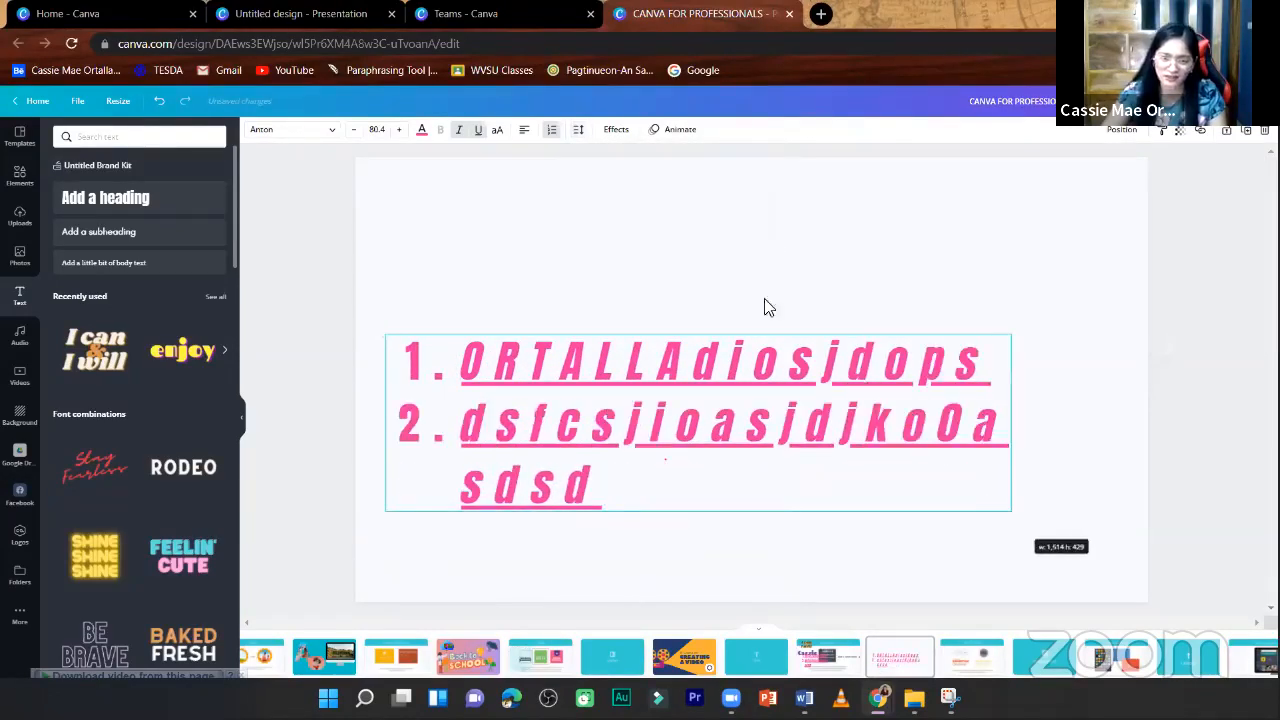
- Try a line spacing of 2.5 on the numbered list, set it to 1.43, and widen the text box slightly
{"action": "left_click", "coordinate": [578, 131]}
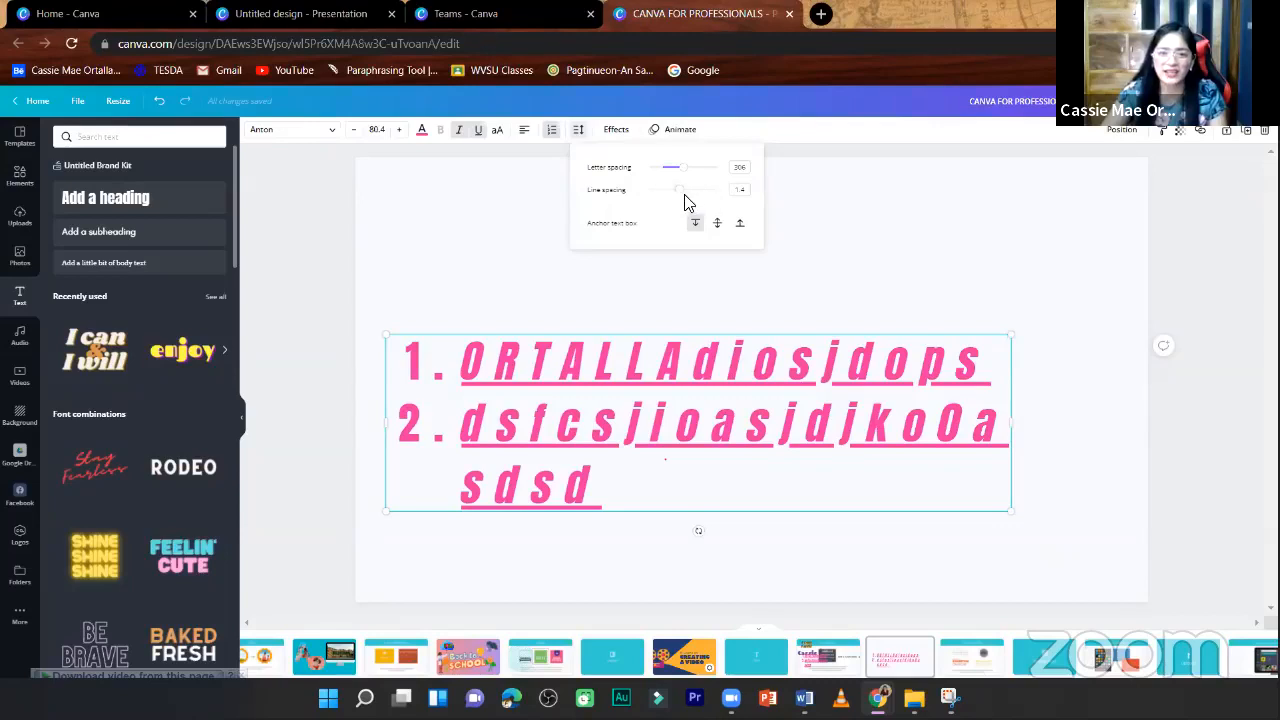
{"action": "left_click_drag", "start_coordinate": [682, 197], "coordinate": [813, 228]}
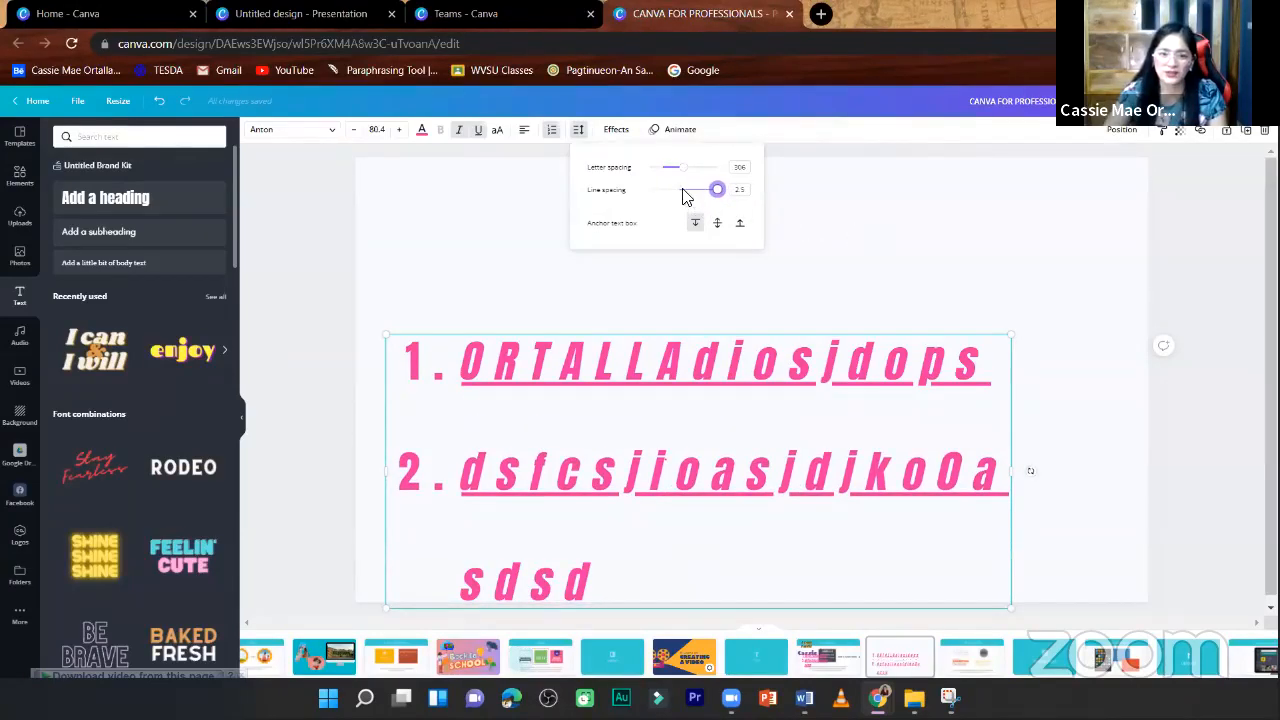
{"action": "left_click_drag", "start_coordinate": [718, 190], "coordinate": [686, 178]}
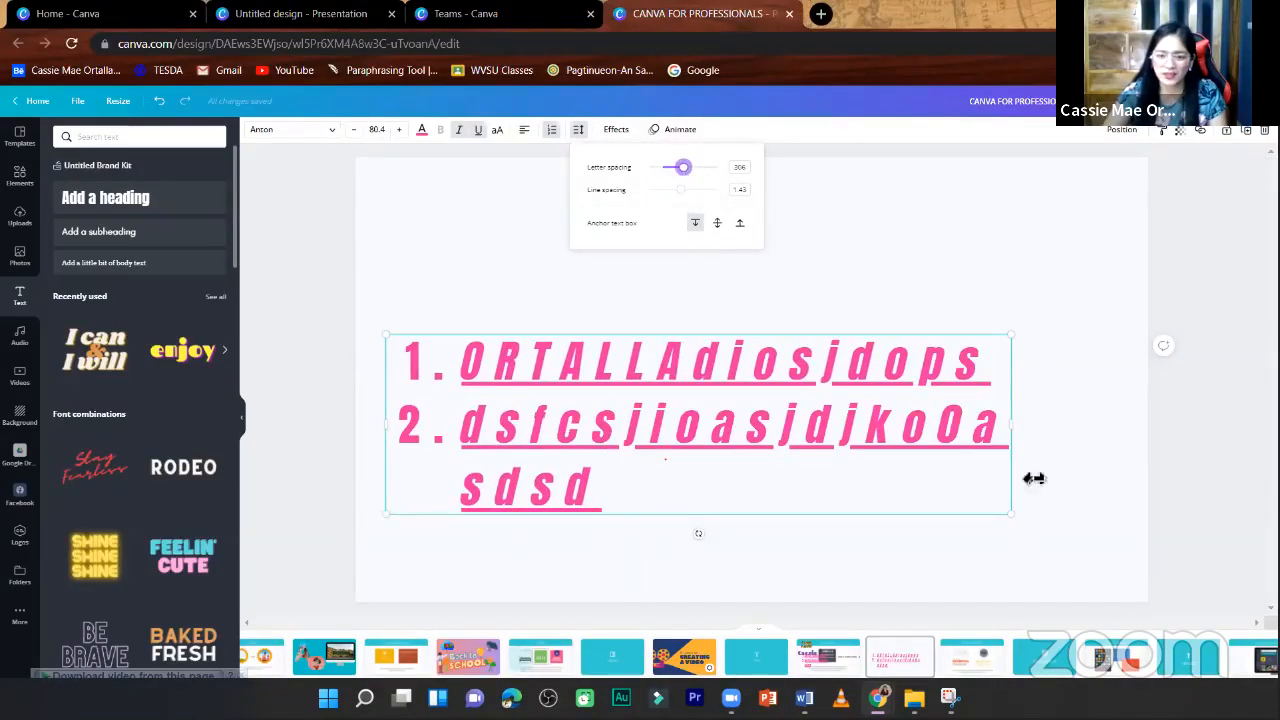
{"action": "left_click_drag", "start_coordinate": [1012, 425], "coordinate": [1050, 425]}
- Reduce the numbered list's letter spacing until the characters sit close together, and deselect the list
{"action": "left_click", "coordinate": [618, 131]}
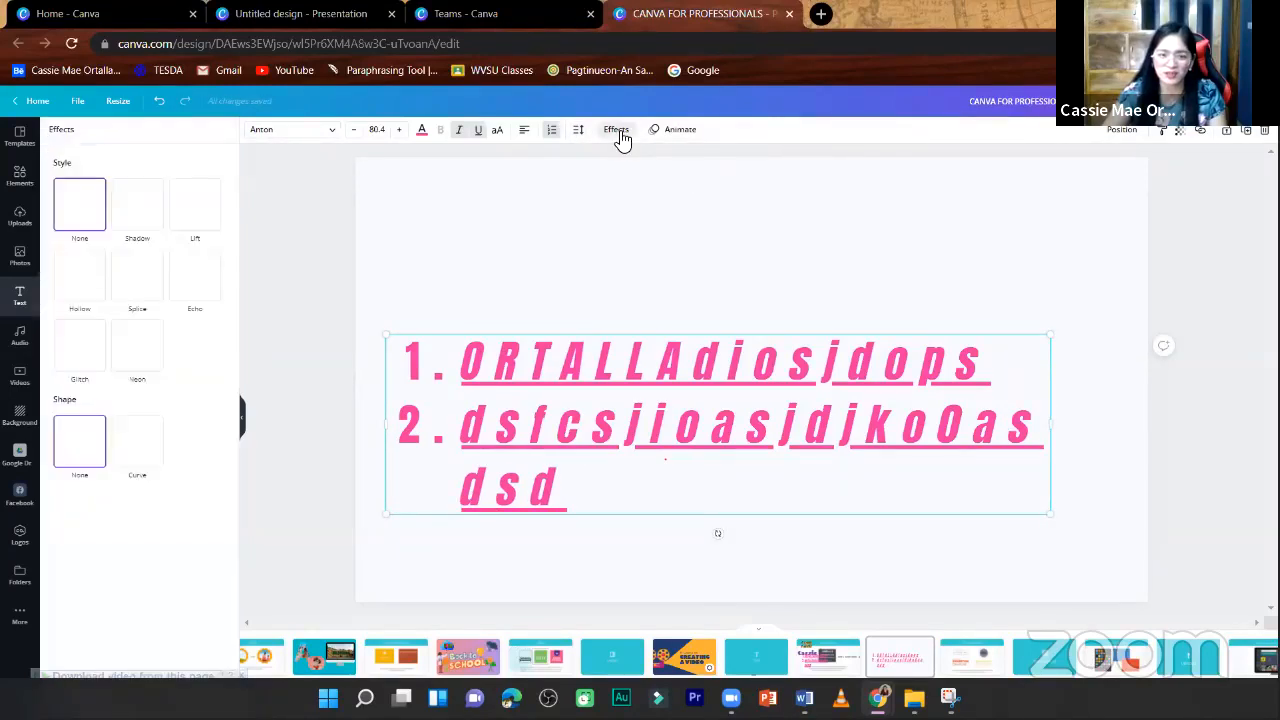
{"action": "left_click", "coordinate": [580, 131]}
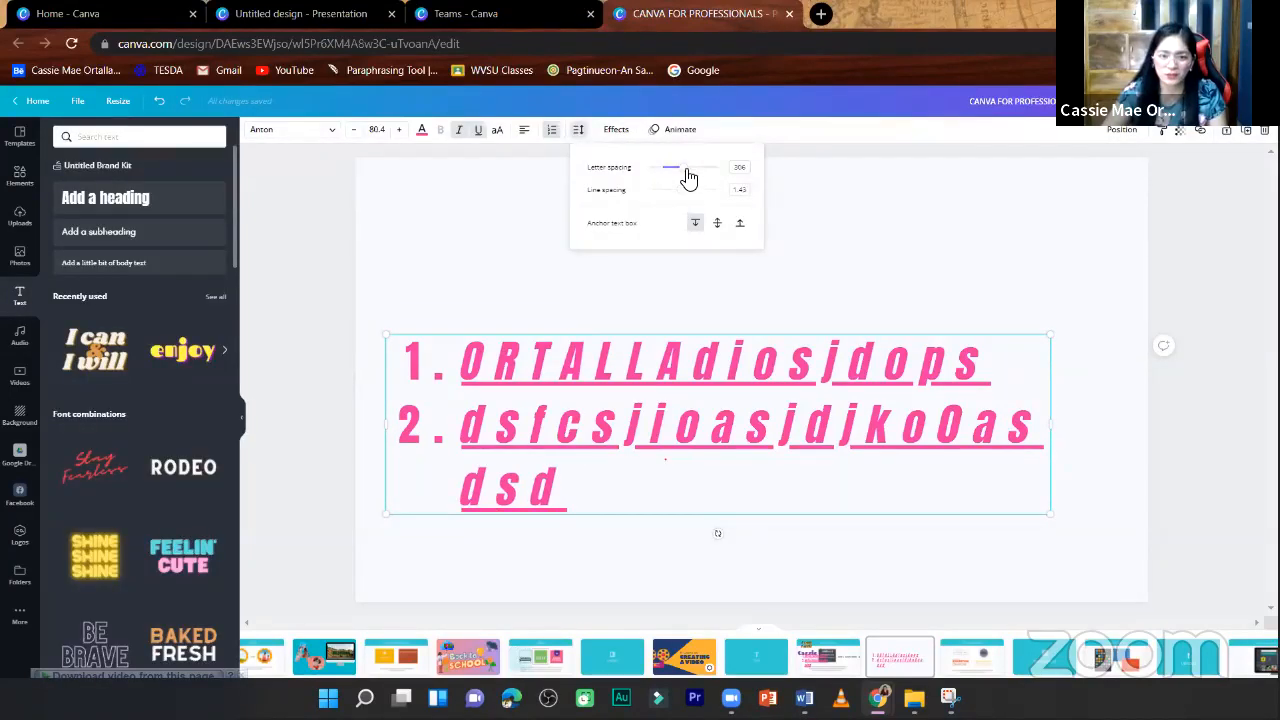
{"action": "left_click_drag", "start_coordinate": [684, 168], "coordinate": [660, 170]}
{"action": "left_click", "coordinate": [619, 148]}
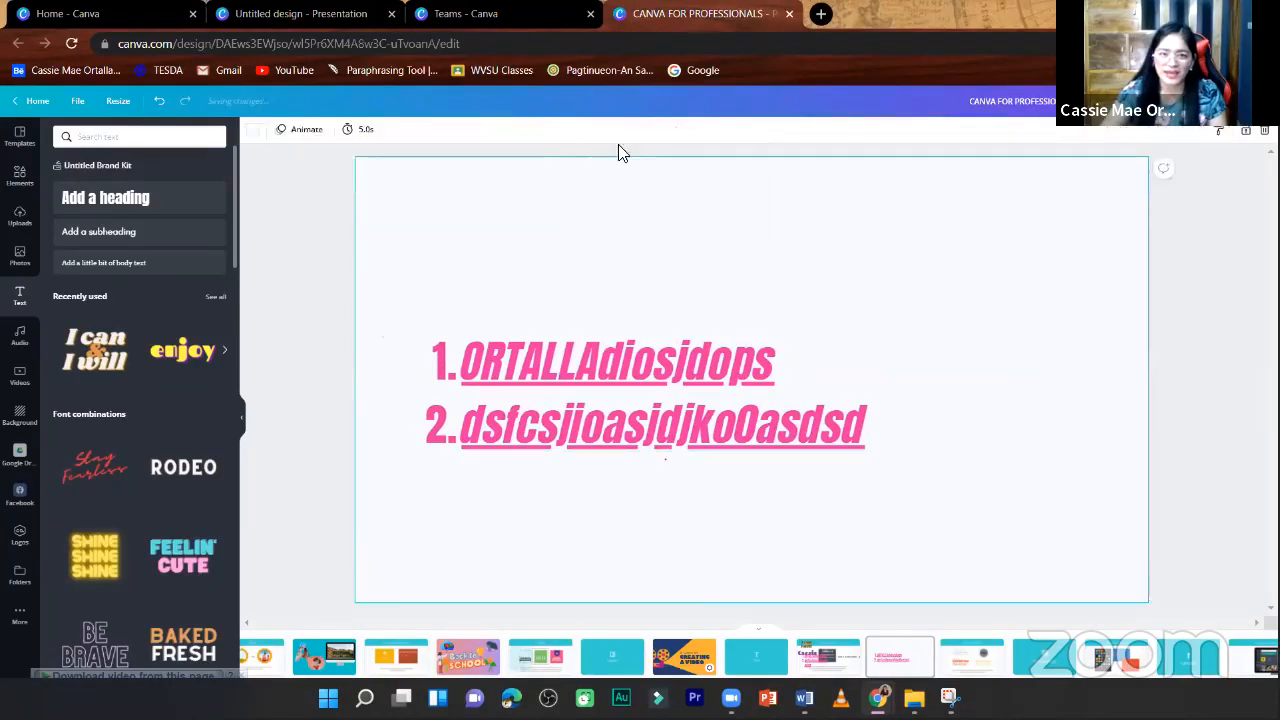
- Apply the Shadow effect to the numbered list with an offset of 78 and a direction of 117
{"action": "left_click", "coordinate": [648, 366]}
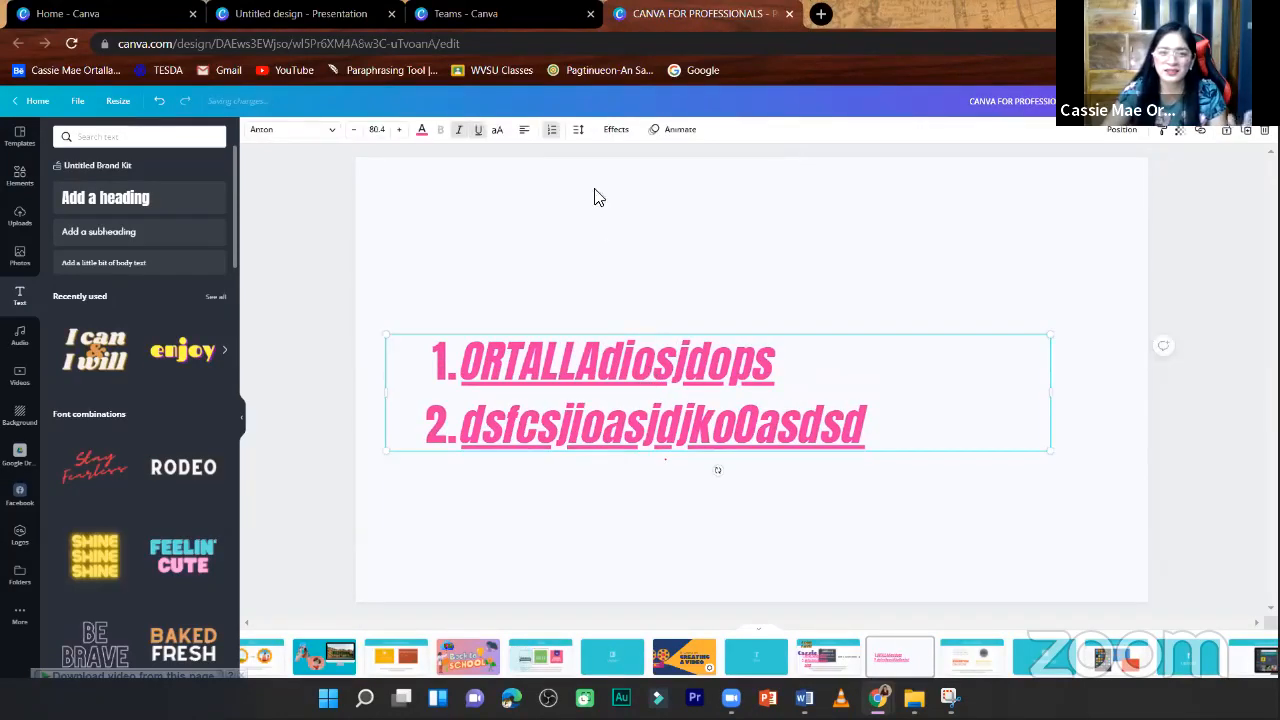
{"action": "left_click", "coordinate": [617, 131]}
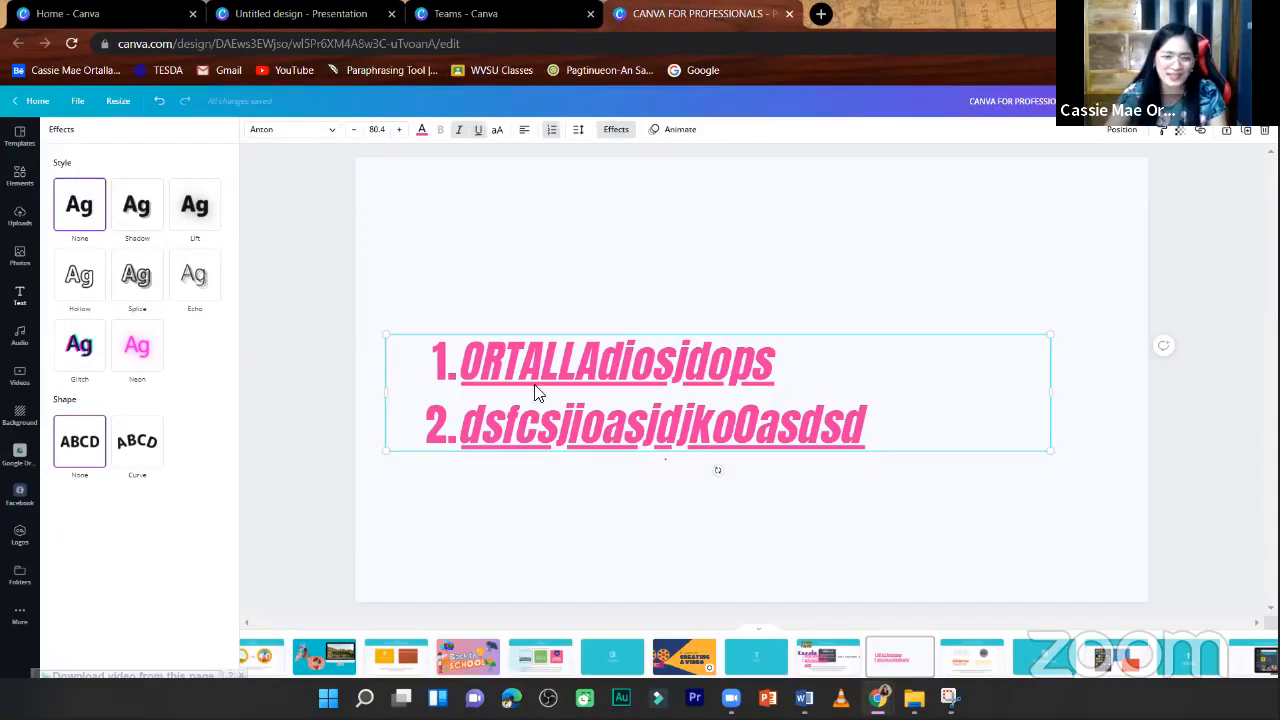
{"action": "left_click", "coordinate": [140, 207]}
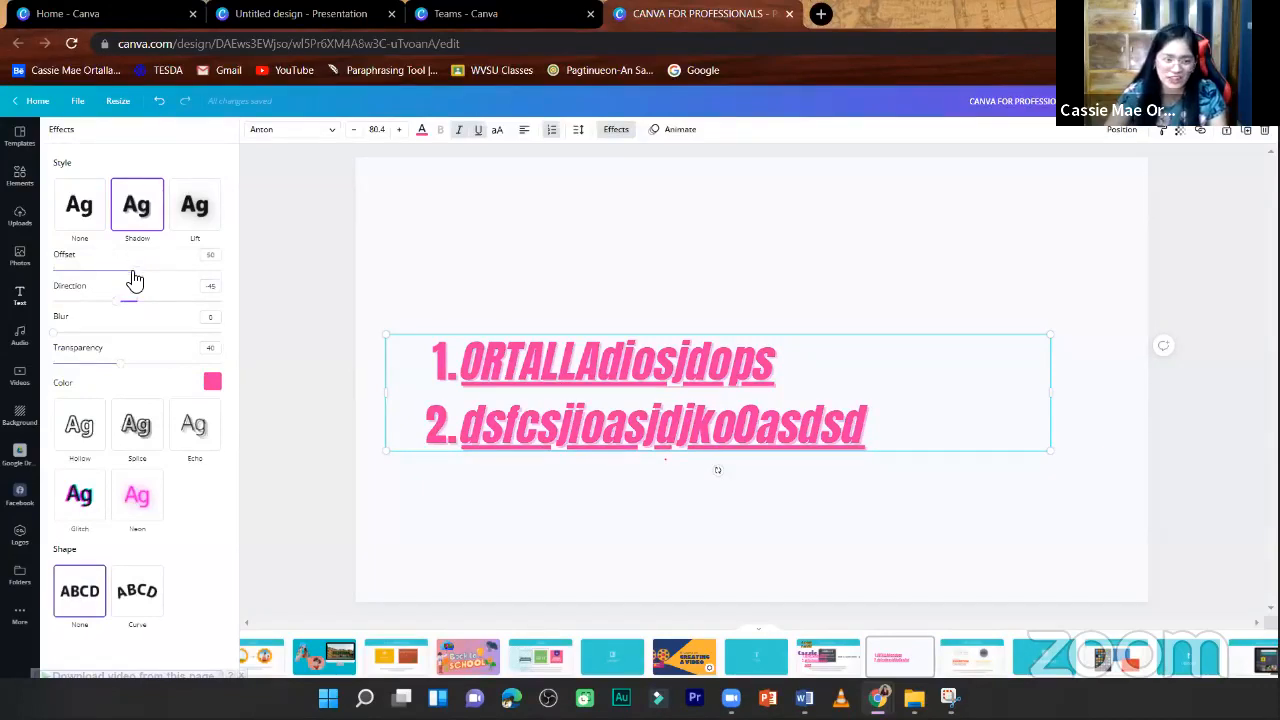
{"action": "left_click_drag", "start_coordinate": [135, 272], "coordinate": [189, 290]}
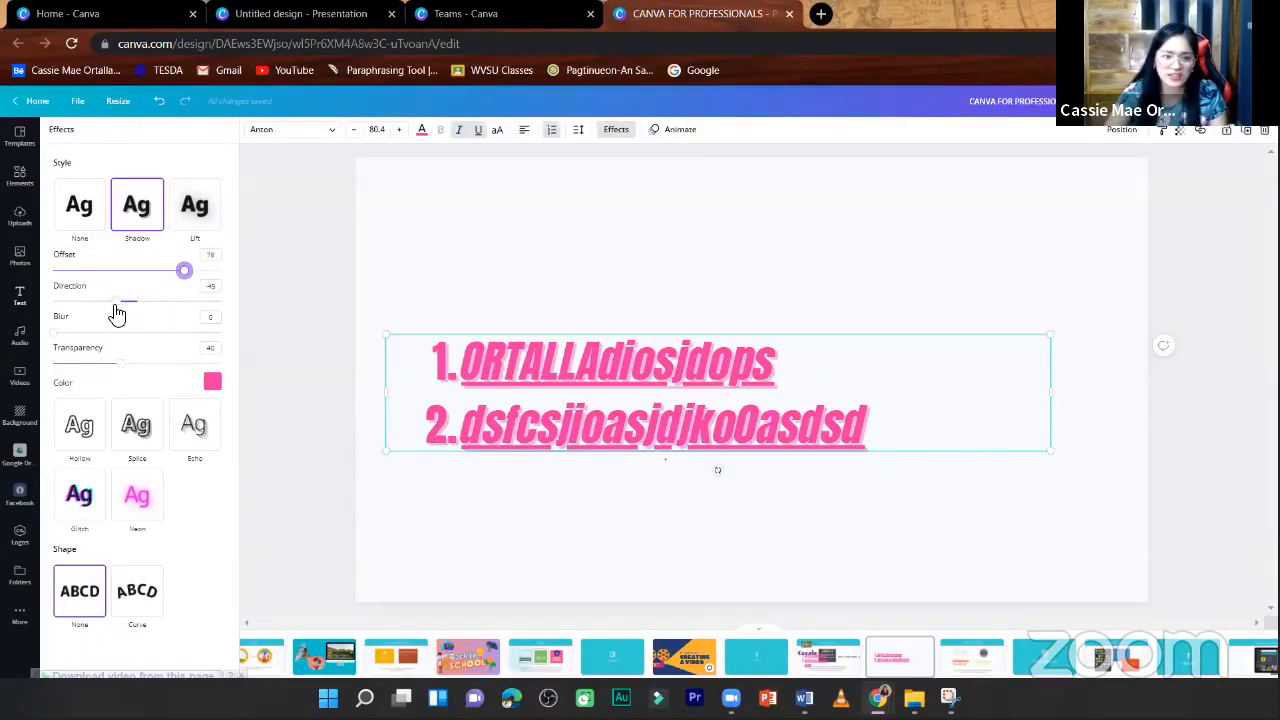
{"action": "left_click_drag", "start_coordinate": [125, 301], "coordinate": [40, 304]}
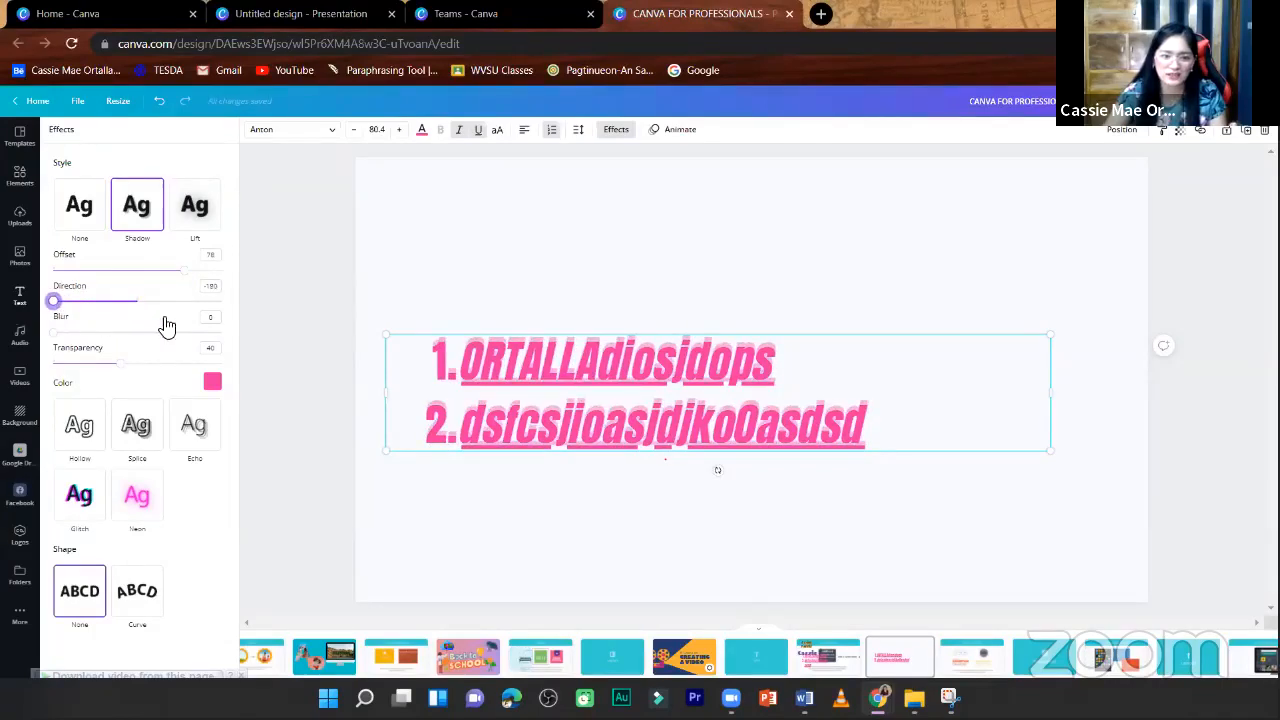
{"action": "left_click_drag", "start_coordinate": [167, 327], "coordinate": [192, 331]}
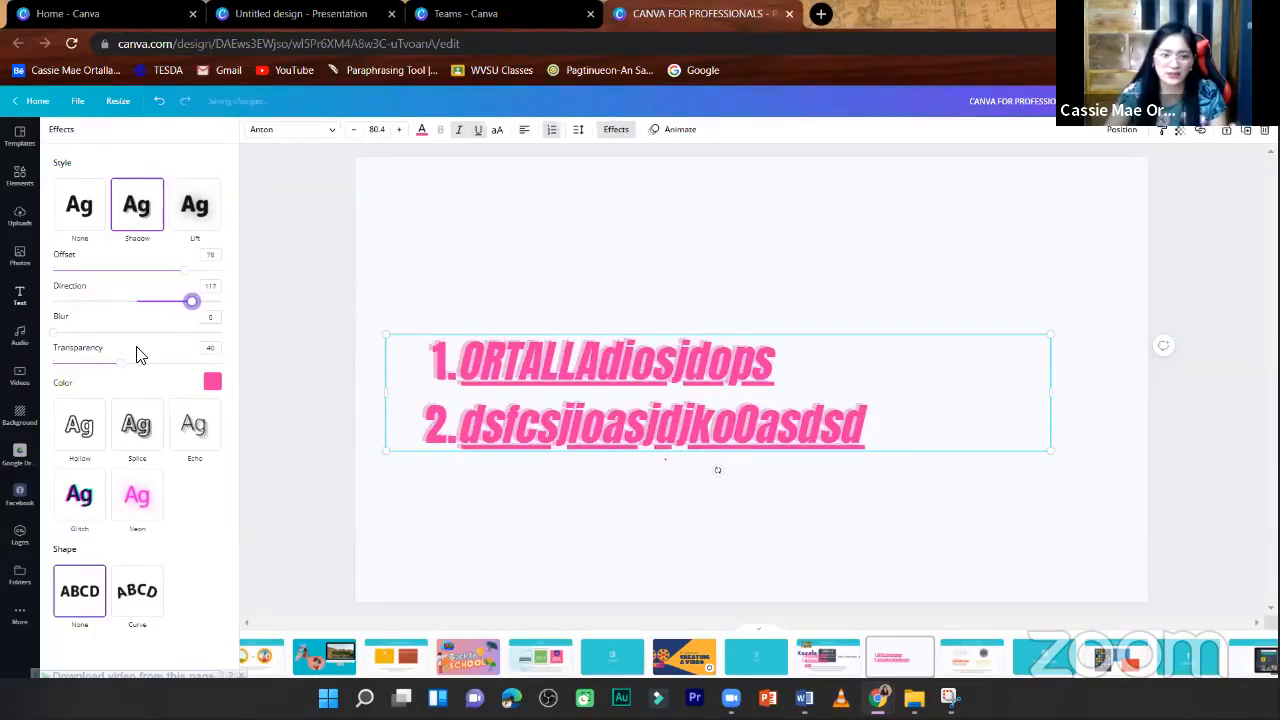
- Raise the shadow's blur to about 88 and set its transparency to 47
{"action": "left_click", "coordinate": [213, 318]}
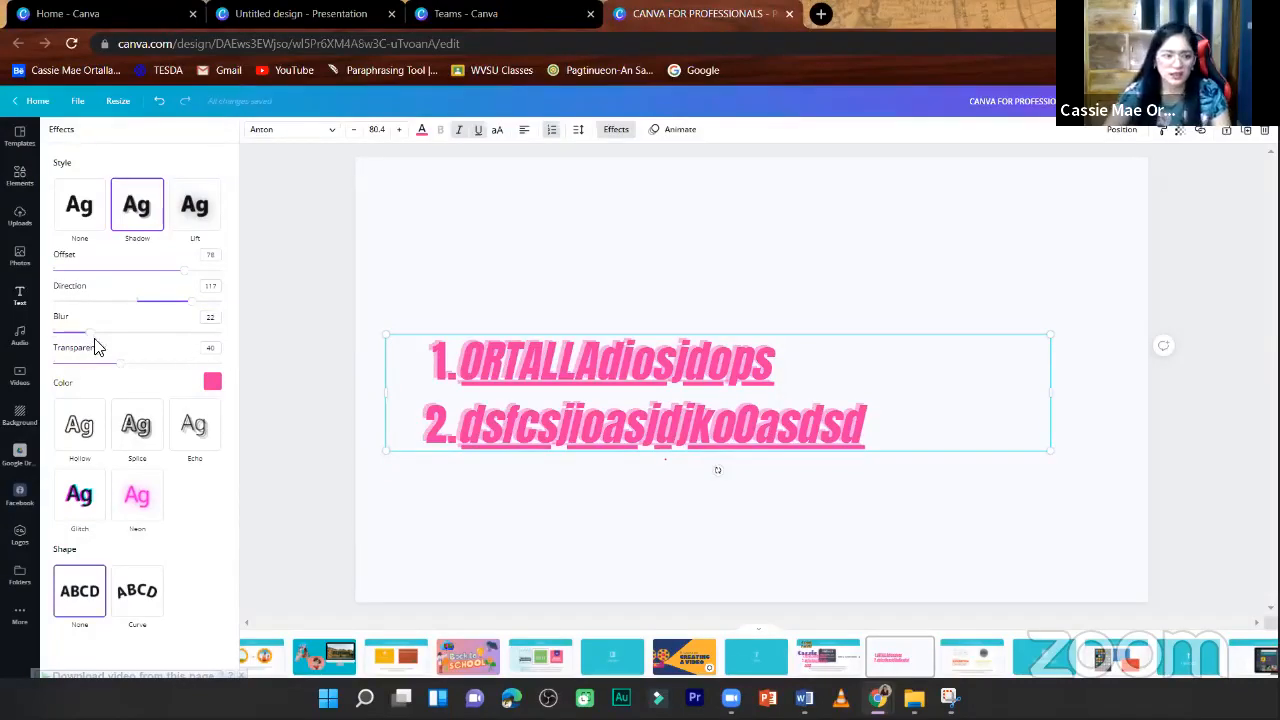
{"action": "left_click_drag", "start_coordinate": [100, 334], "coordinate": [203, 340]}
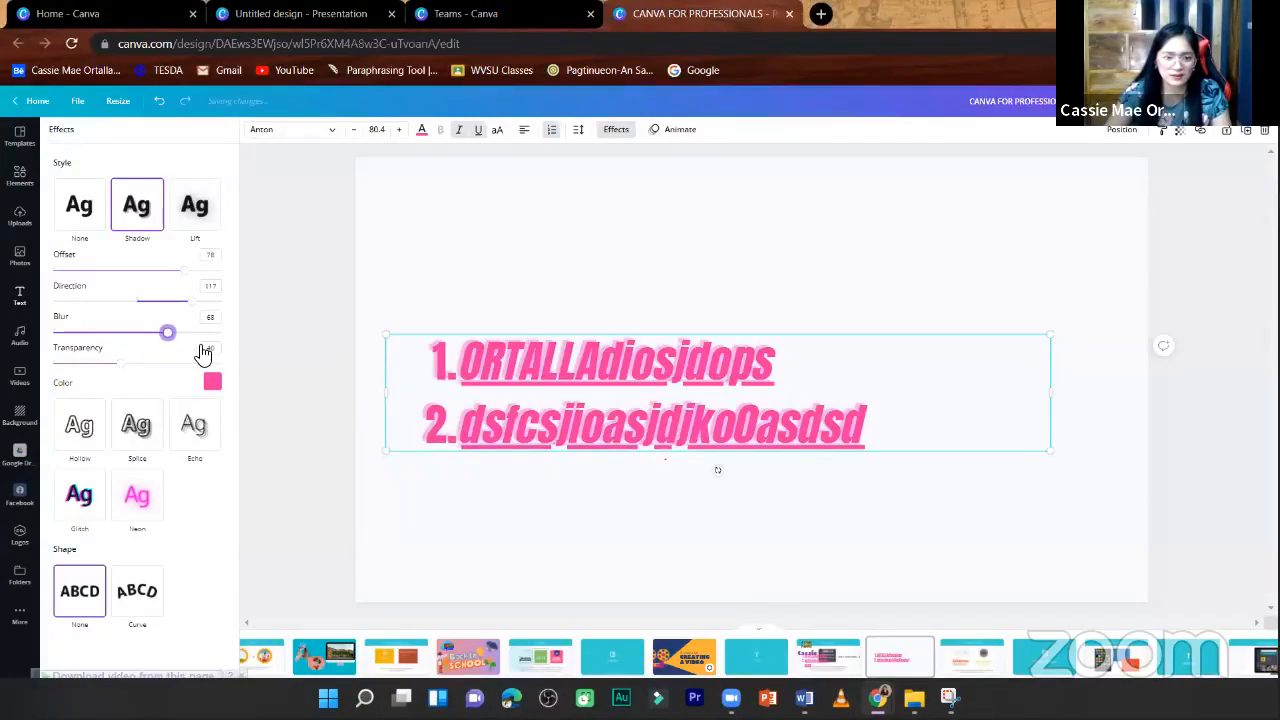
{"action": "mouse_move", "coordinate": [121, 363]}
{"action": "left_mouse_down"}
{"action": "mouse_move", "coordinate": [177, 365]}
{"action": "mouse_move", "coordinate": [115, 380]}
{"action": "mouse_move", "coordinate": [131, 385]}
{"action": "left_mouse_up"}
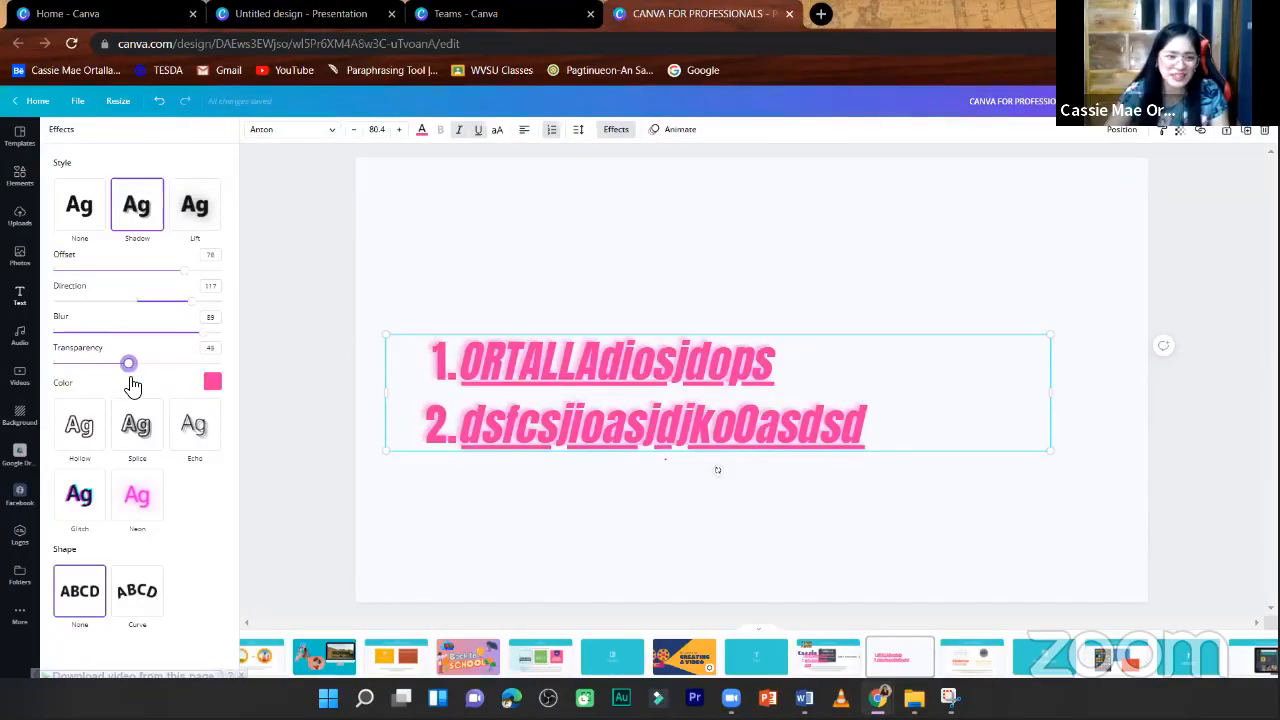
{"action": "left_click_drag", "start_coordinate": [133, 386], "coordinate": [135, 386]}
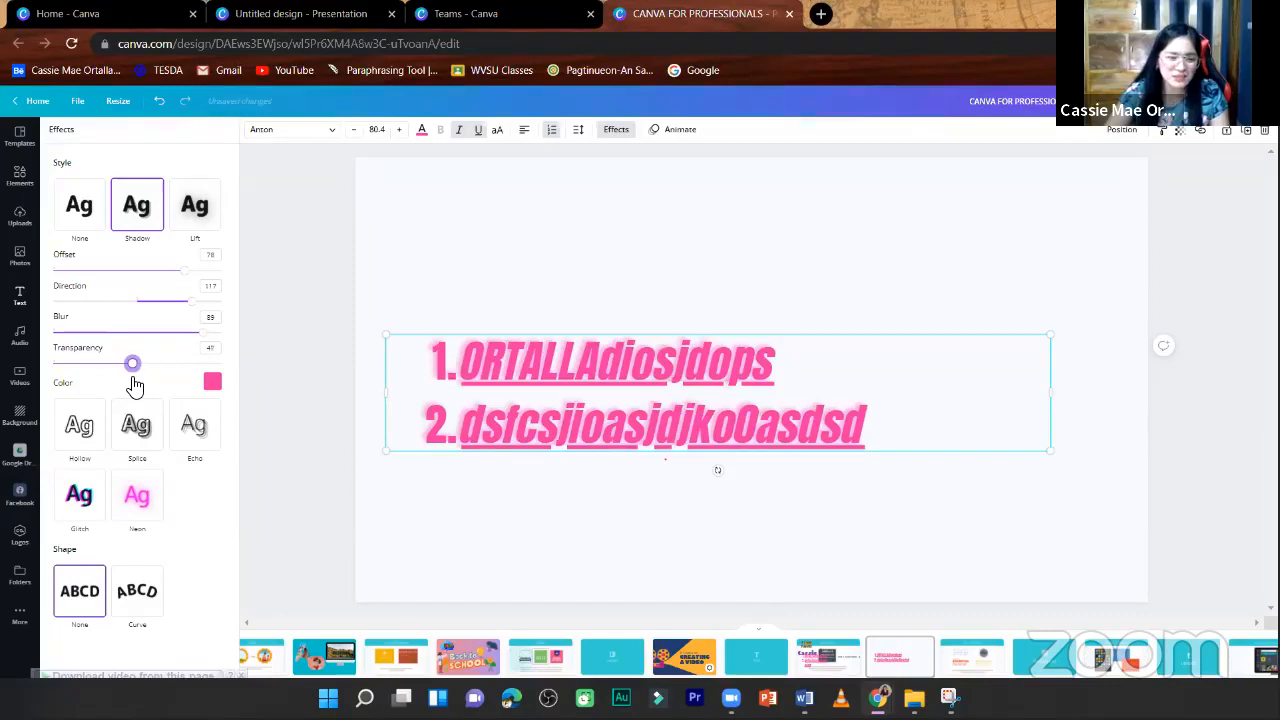
{"action": "left_click", "coordinate": [296, 342]}
{"action": "double_click", "coordinate": [590, 362]}
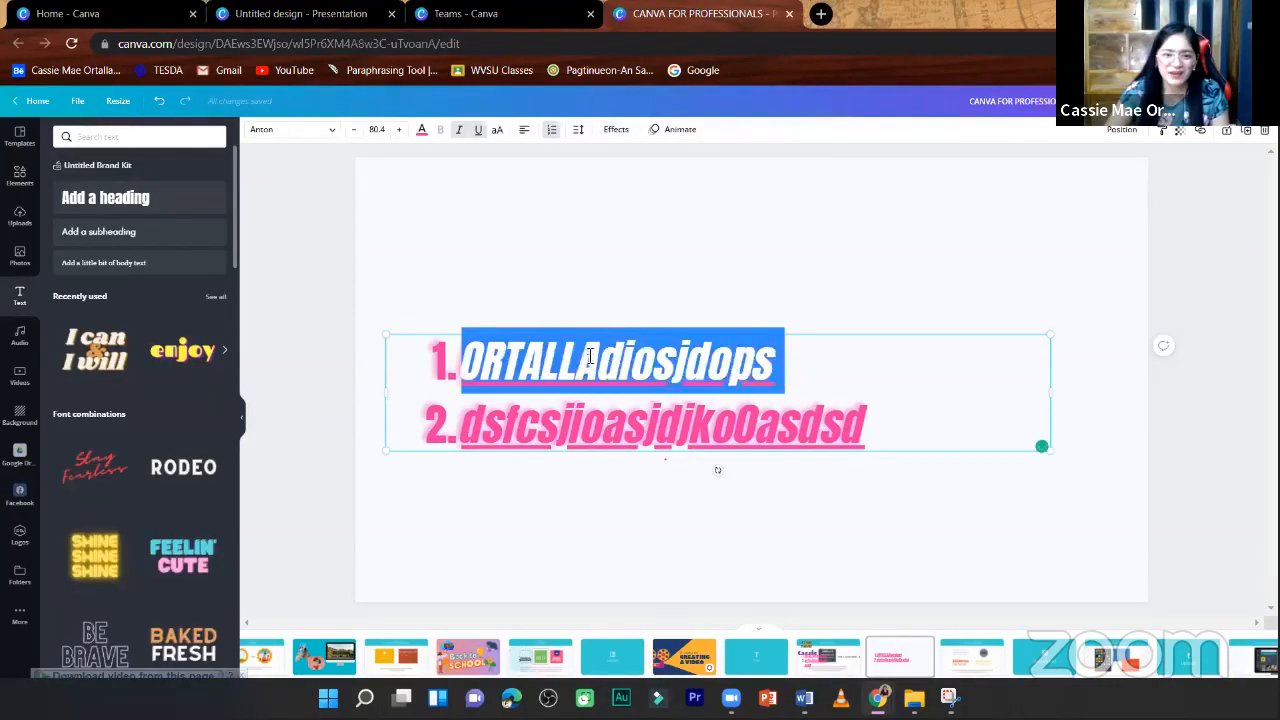
{"action": "key", "text": "Escape"}
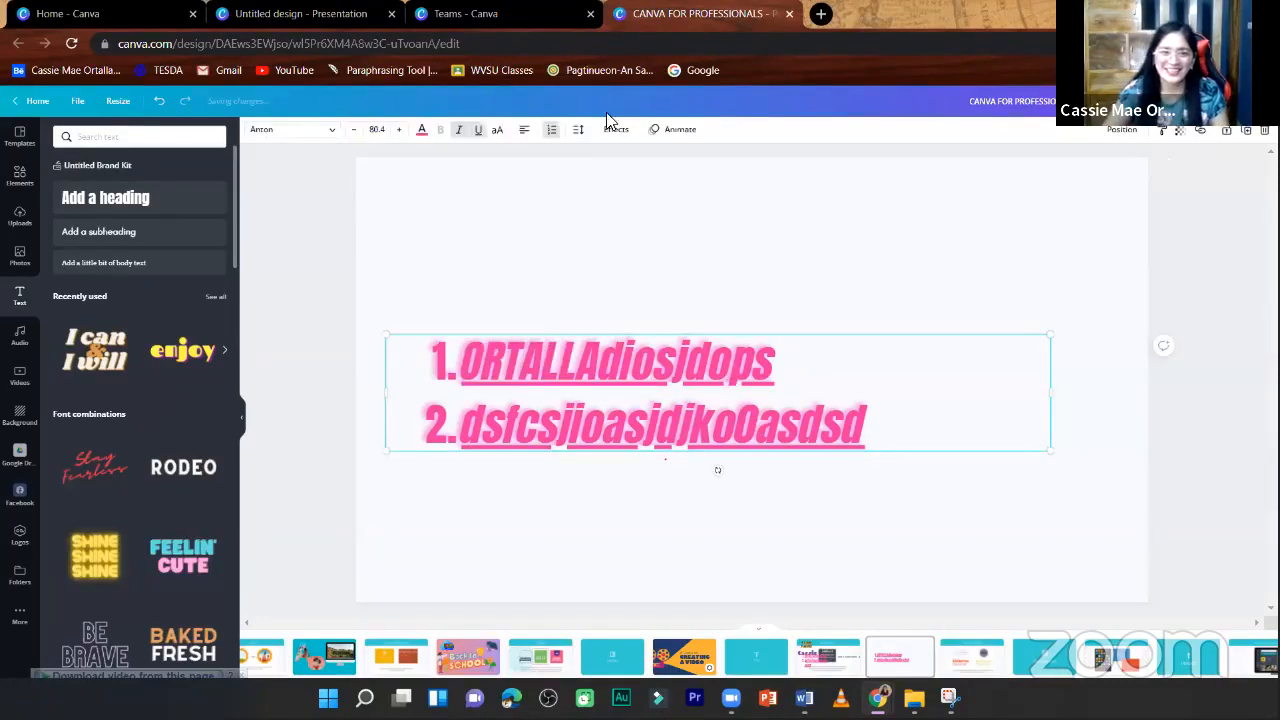
- Try the Lift, Splice and Echo text effects on the numbered list
{"action": "left_click", "coordinate": [616, 130]}
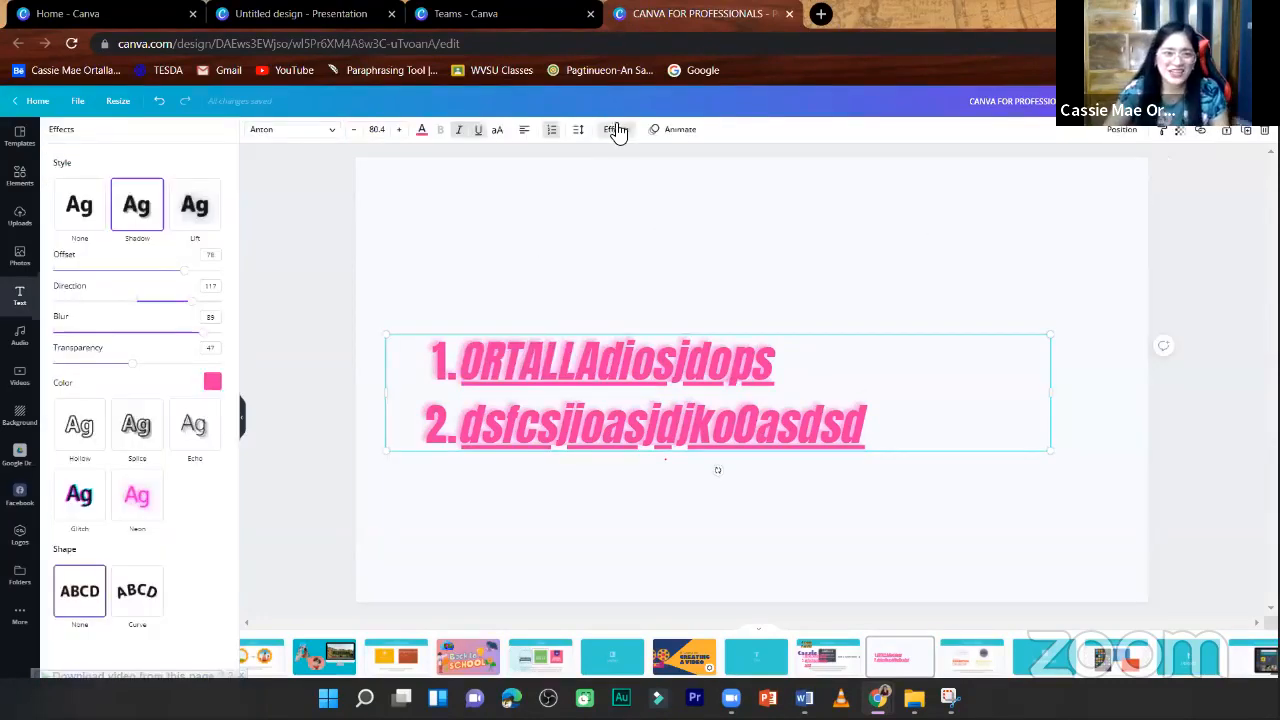
{"action": "left_click", "coordinate": [196, 206]}
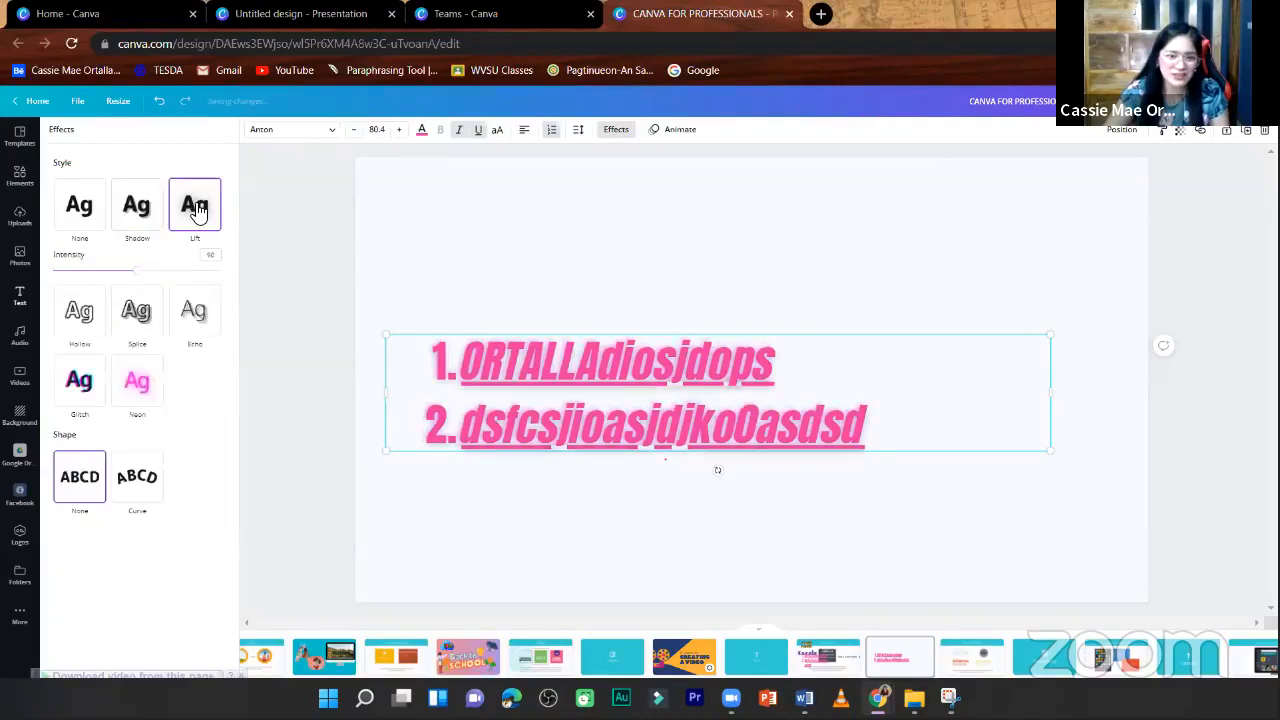
{"action": "left_click", "coordinate": [116, 316]}
{"action": "left_click", "coordinate": [190, 283]}
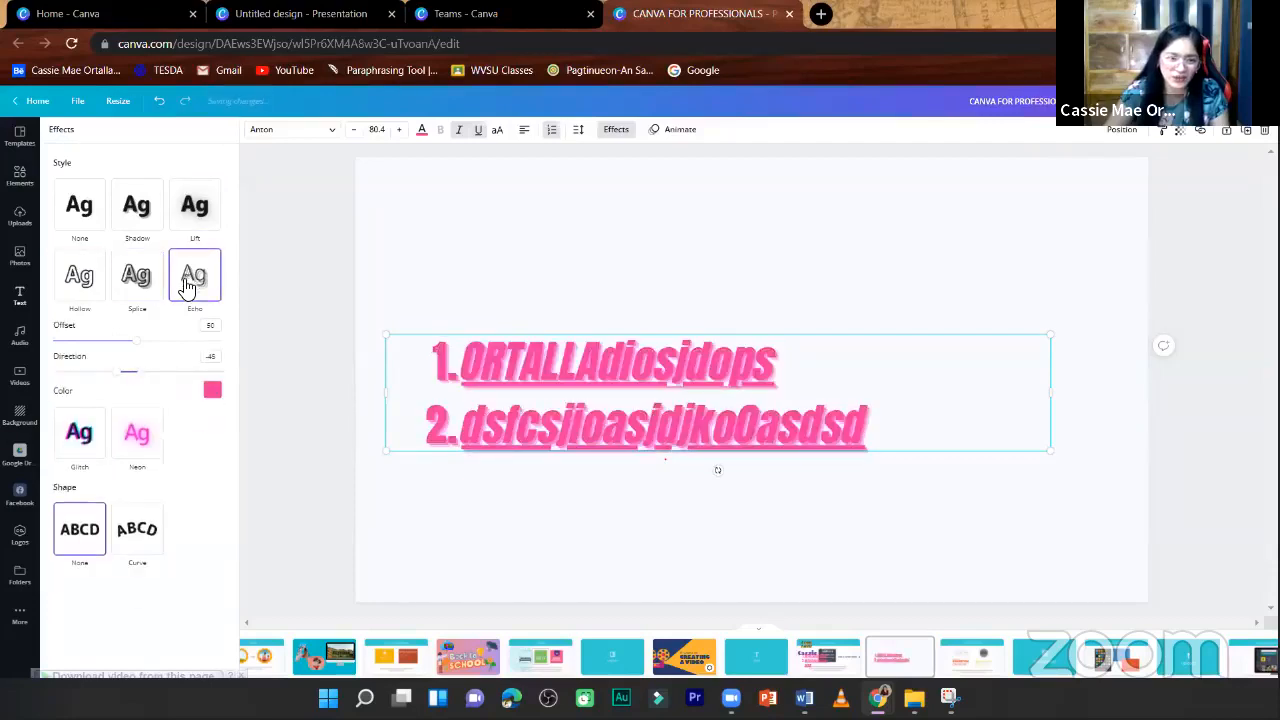
- Try the Glitch and Neon text effects on the numbered list
{"action": "left_click", "coordinate": [616, 129]}
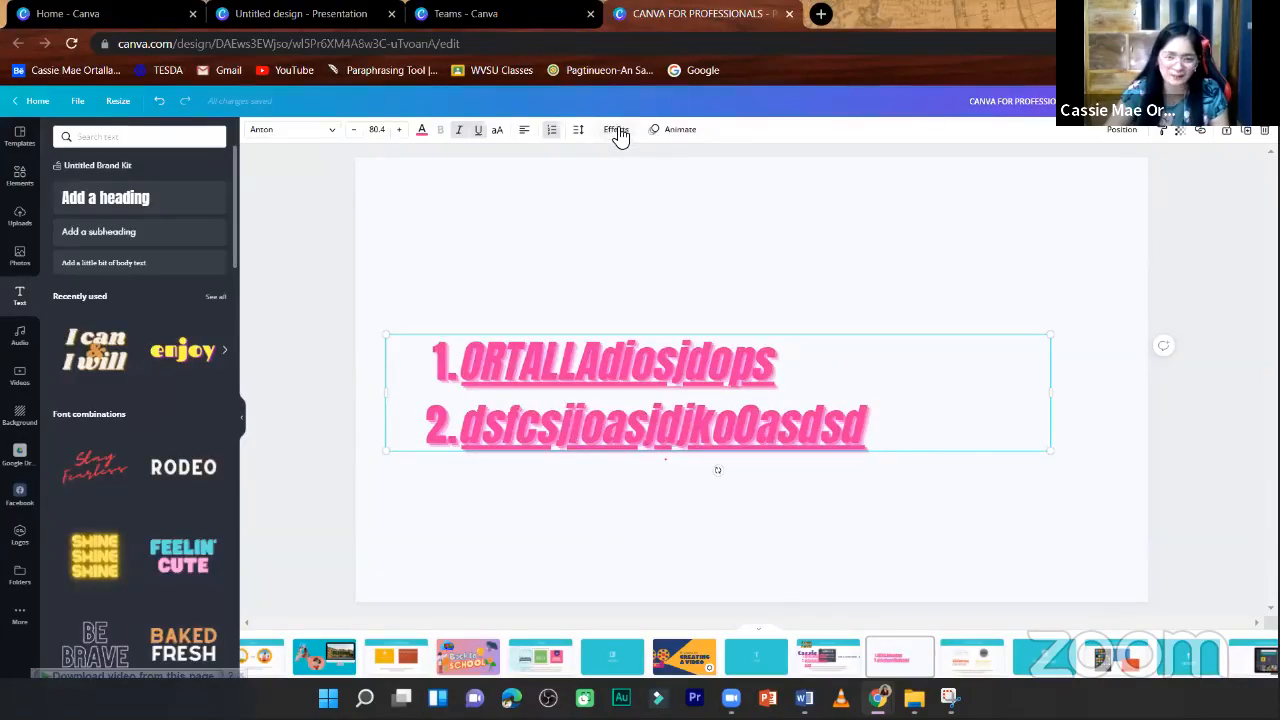
{"action": "left_click", "coordinate": [617, 130]}
{"action": "left_click", "coordinate": [110, 450]}
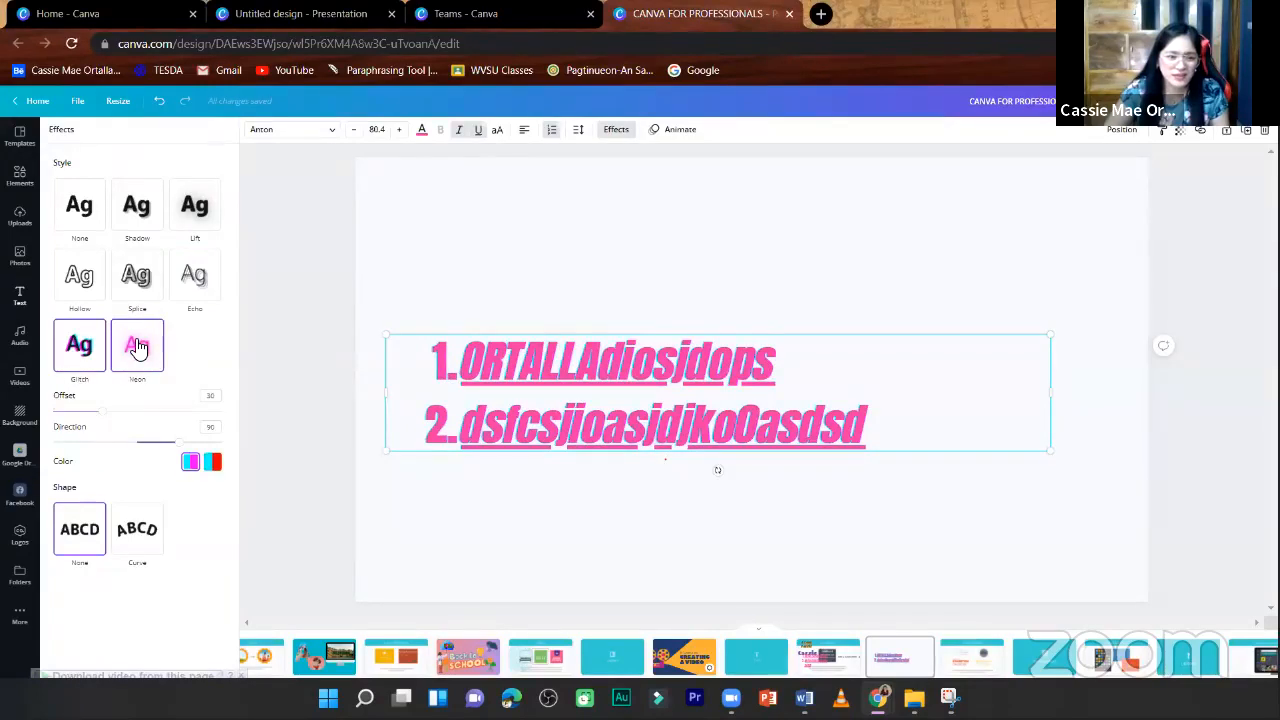
{"action": "left_click", "coordinate": [138, 347]}
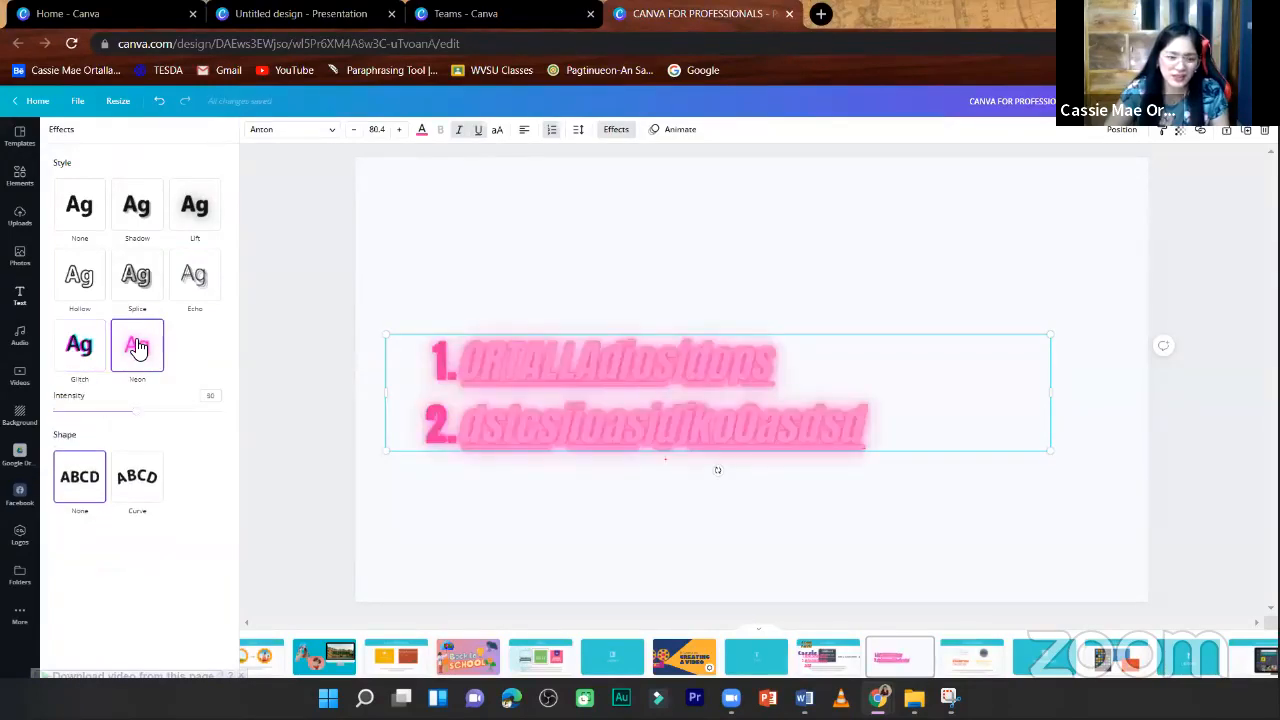
- Apply the Hollow effect and Curve shape to the numbered list, trying curve values 62 and -96 before setting 10
{"action": "left_click", "coordinate": [80, 276]}
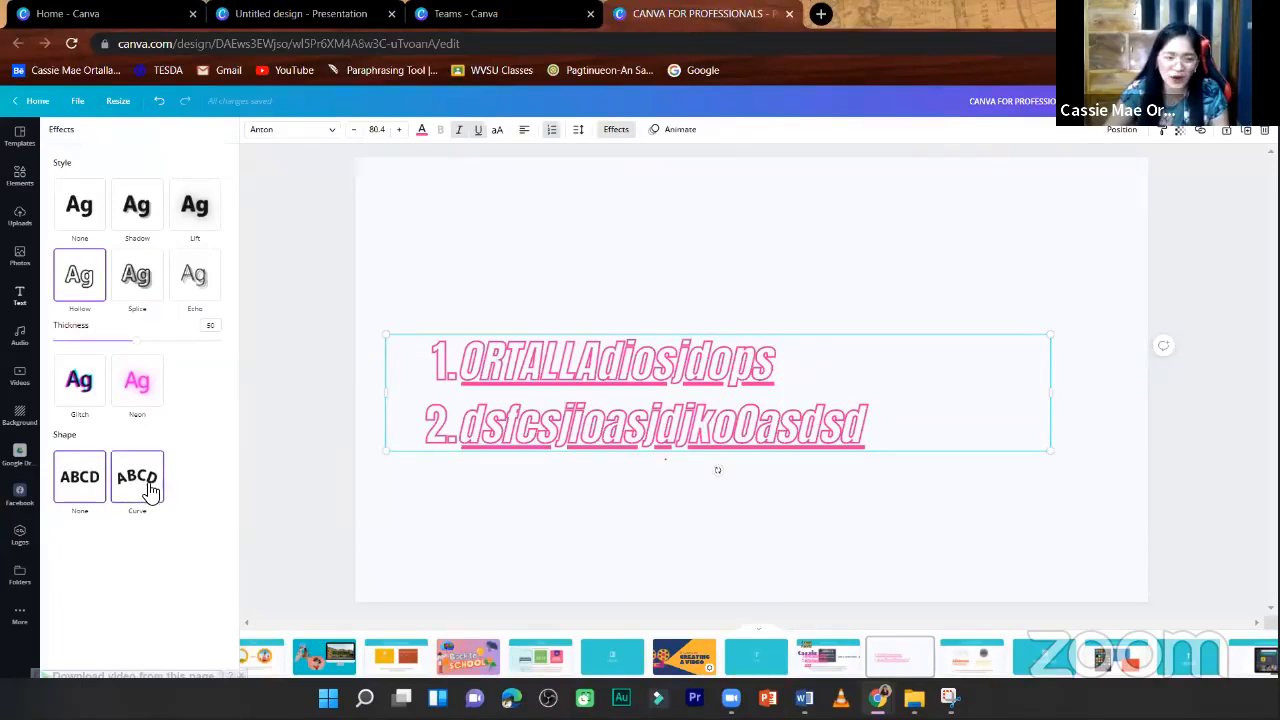
{"action": "left_click", "coordinate": [148, 488]}
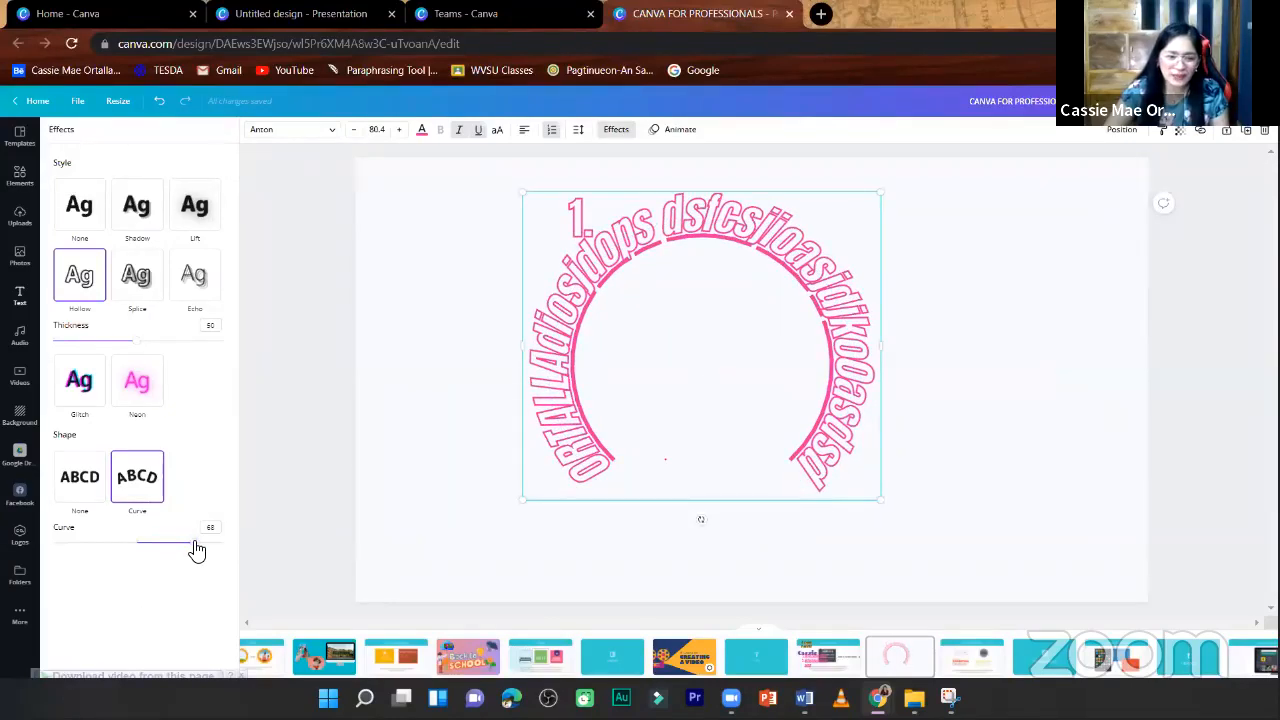
{"action": "left_click_drag", "start_coordinate": [197, 550], "coordinate": [171, 543]}
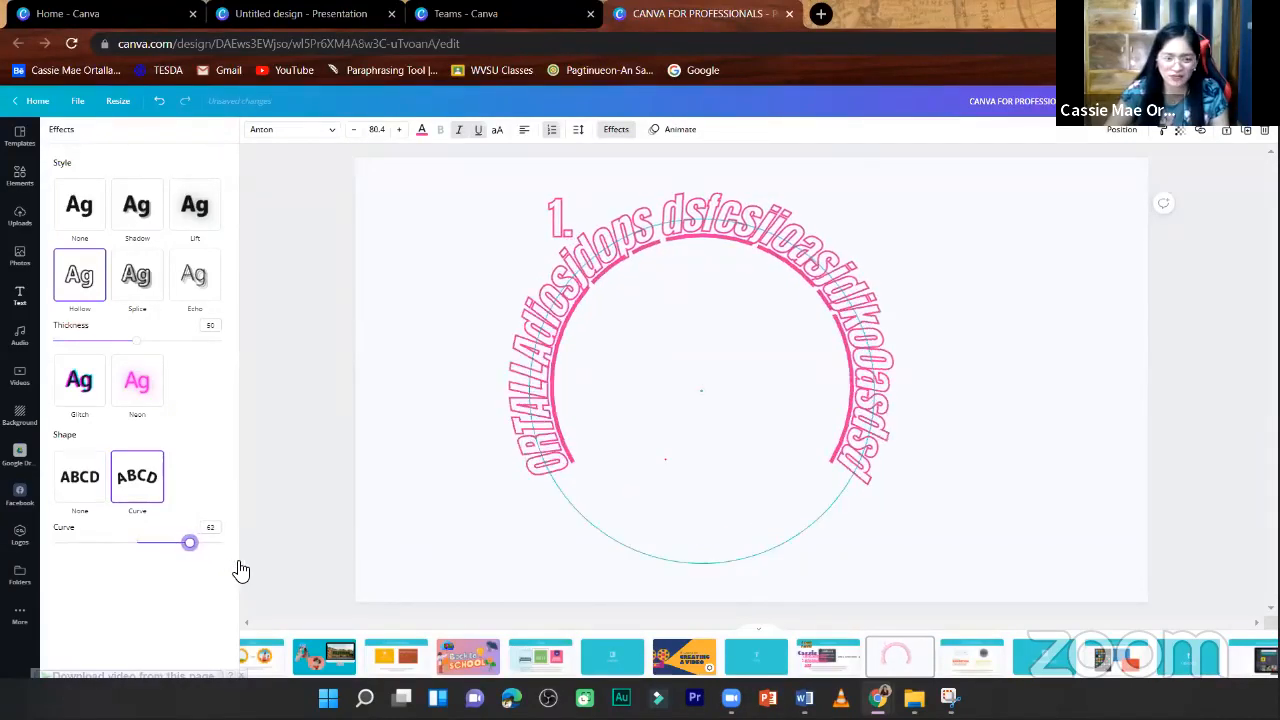
{"action": "left_click_drag", "start_coordinate": [245, 571], "coordinate": [55, 550]}
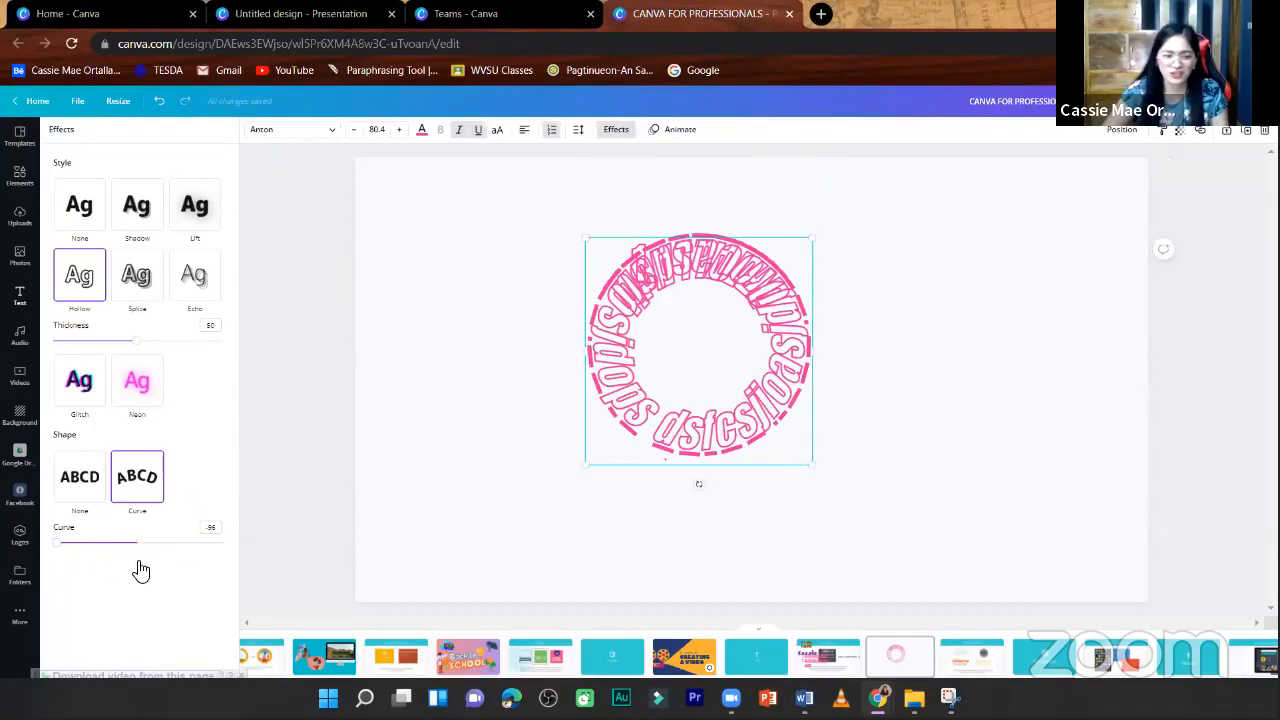
{"action": "key", "text": "ctrl+z"}
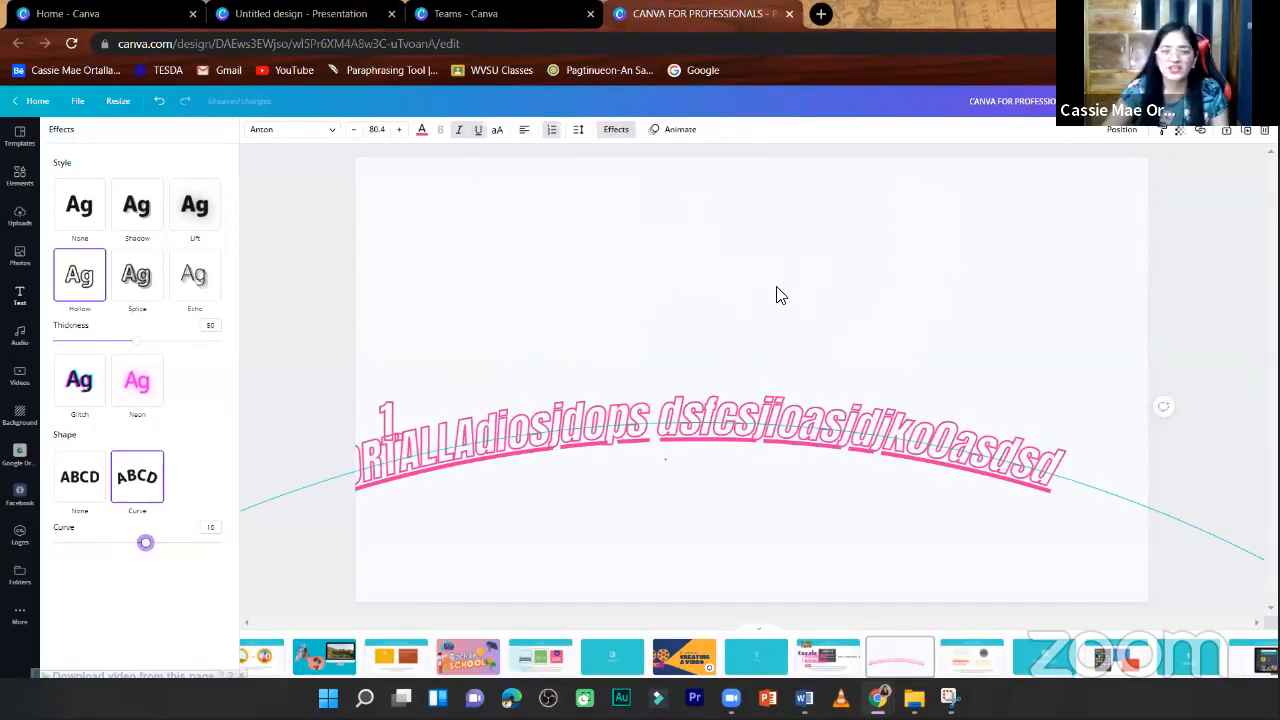
- Undo the recent curve and position changes on the curved list text, and enlarge it to size 87.5
{"action": "key", "text": "ctrl+z"}
{"action": "key", "text": "ctrl+z"}
{"action": "key", "text": "ctrl+z"}
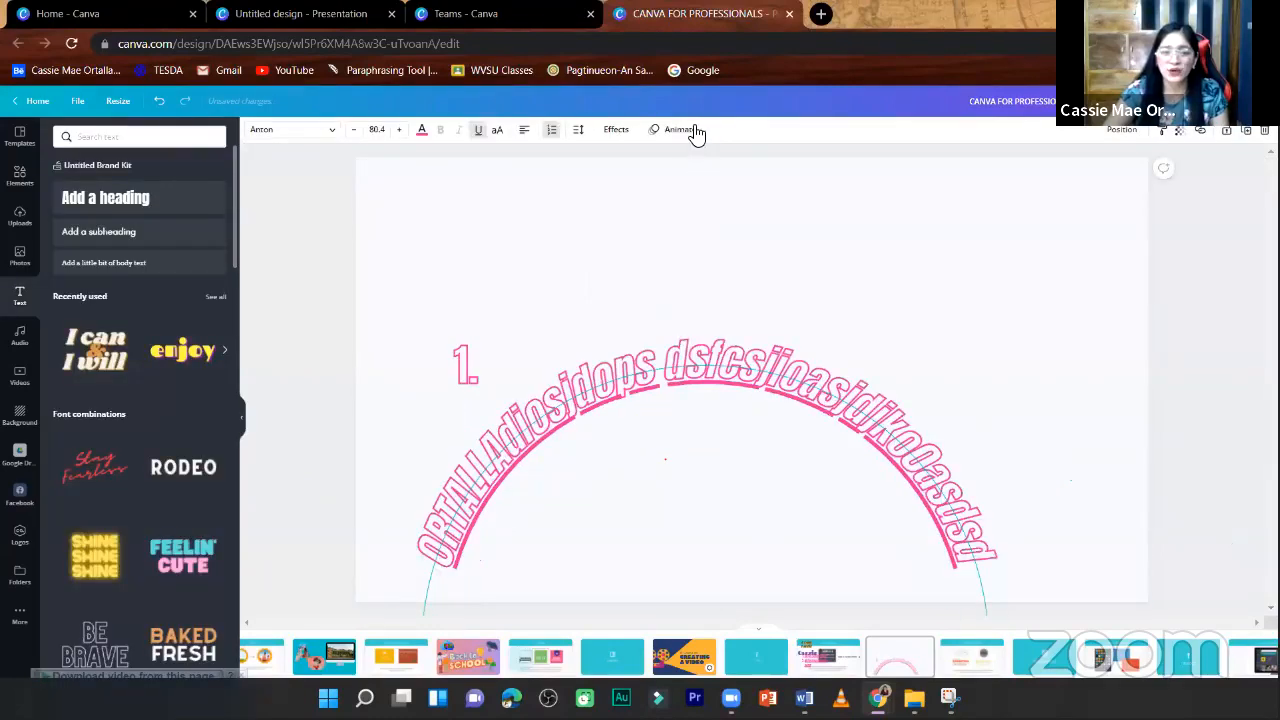
{"action": "key", "text": "ctrl+z"}
{"action": "key", "text": "ctrl+z"}
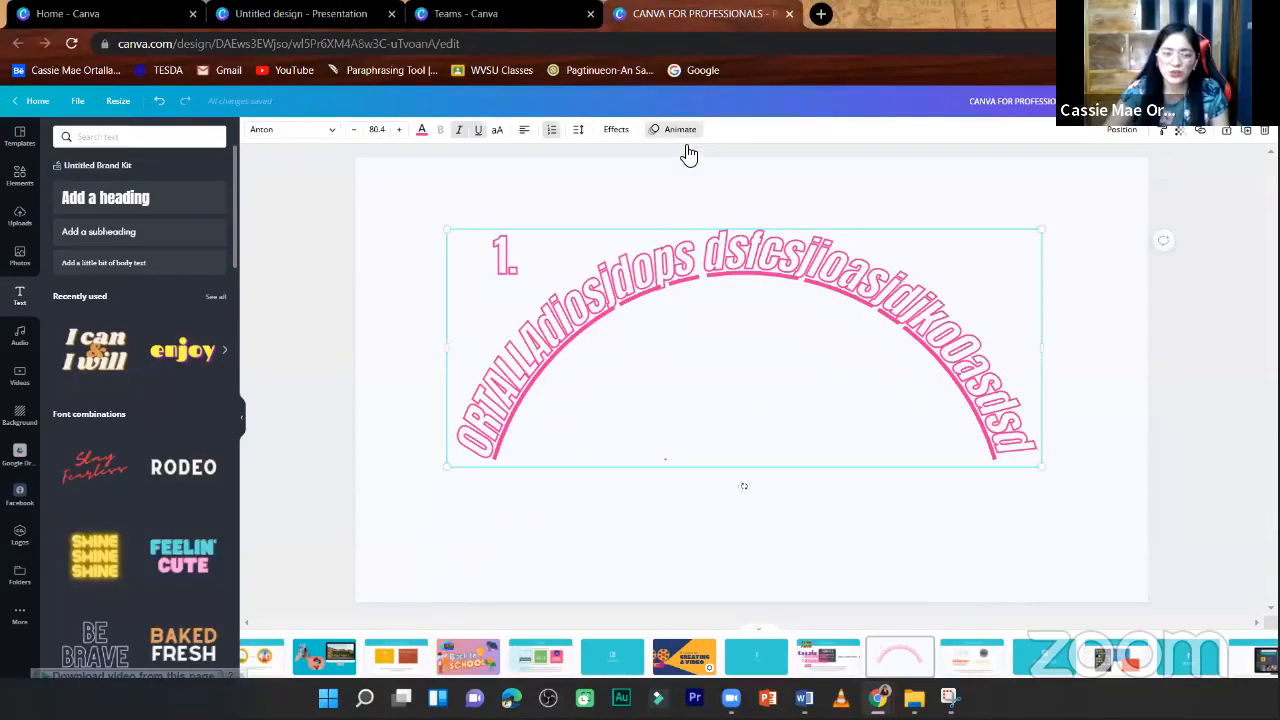
{"action": "left_click_drag", "start_coordinate": [455, 233], "coordinate": [424, 221]}
{"action": "mouse_move", "coordinate": [1047, 472]}
{"action": "left_mouse_down"}
{"action": "mouse_move", "coordinate": [1071, 494]}
{"action": "mouse_move", "coordinate": [1058, 460]}
{"action": "left_mouse_up"}
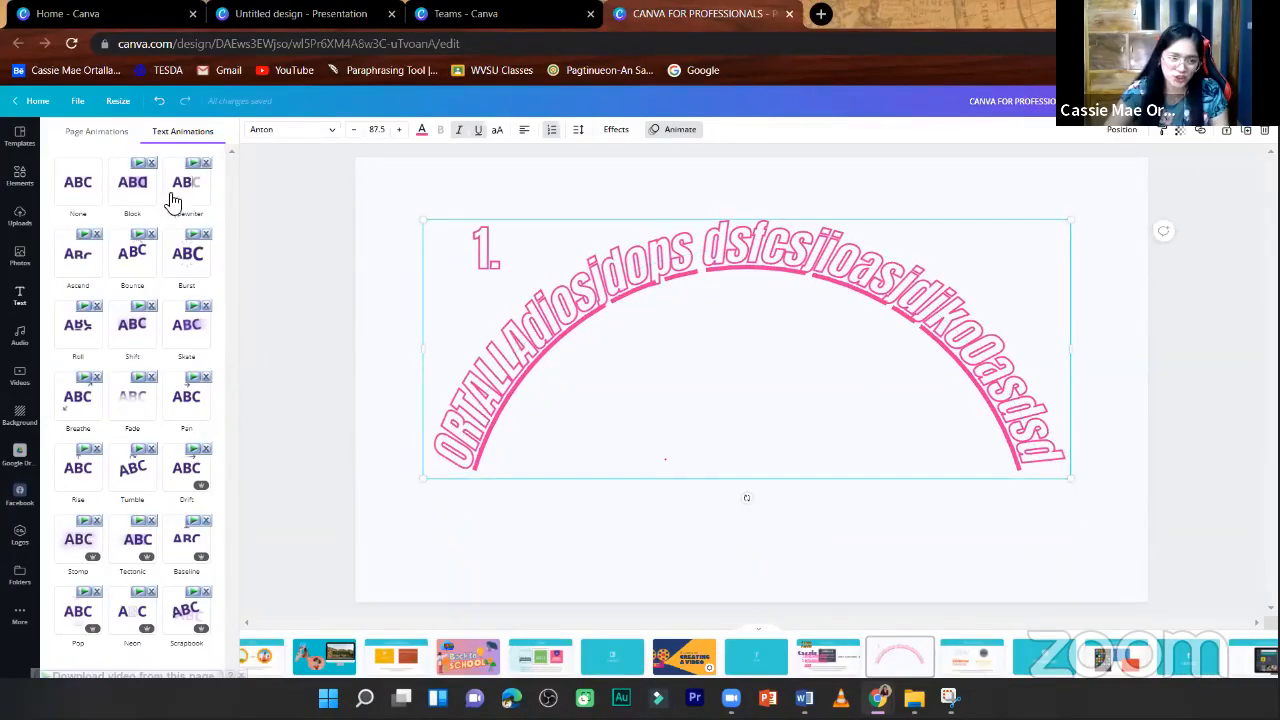
- Try the Block, Typewriter, Burst and Roll text animations on the curved text
{"action": "left_click", "coordinate": [125, 190]}
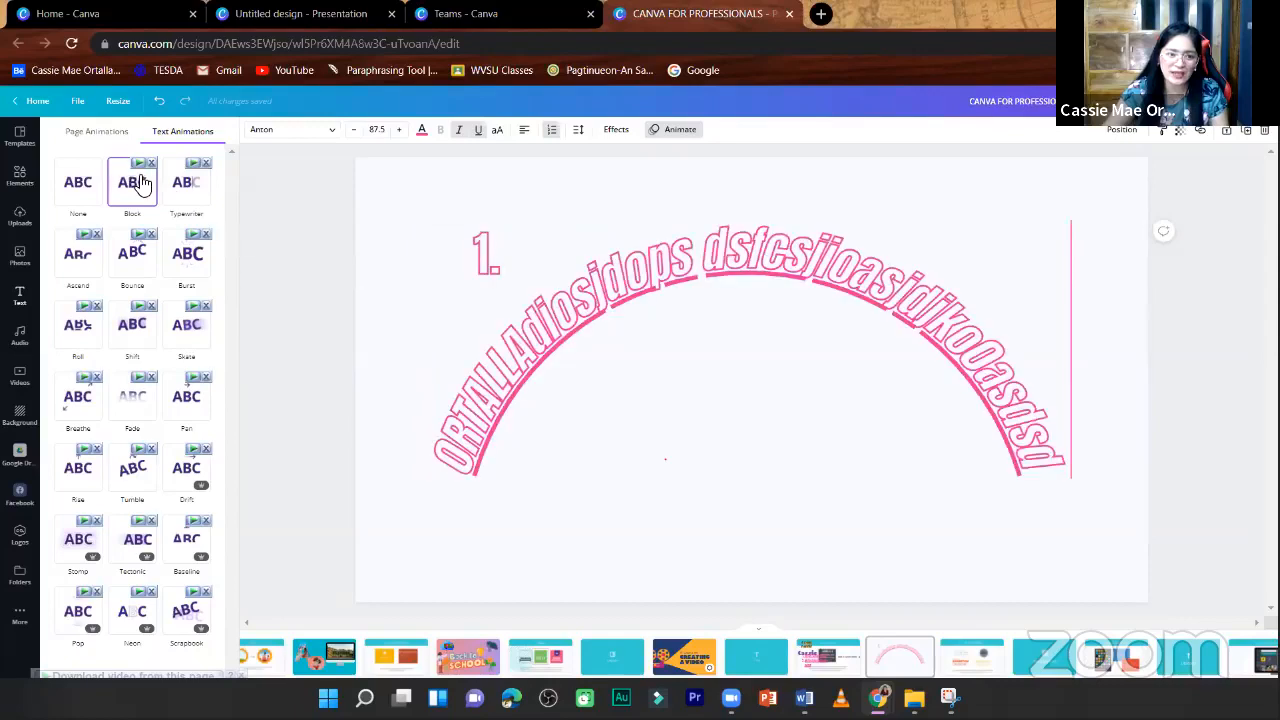
{"action": "left_click", "coordinate": [183, 190]}
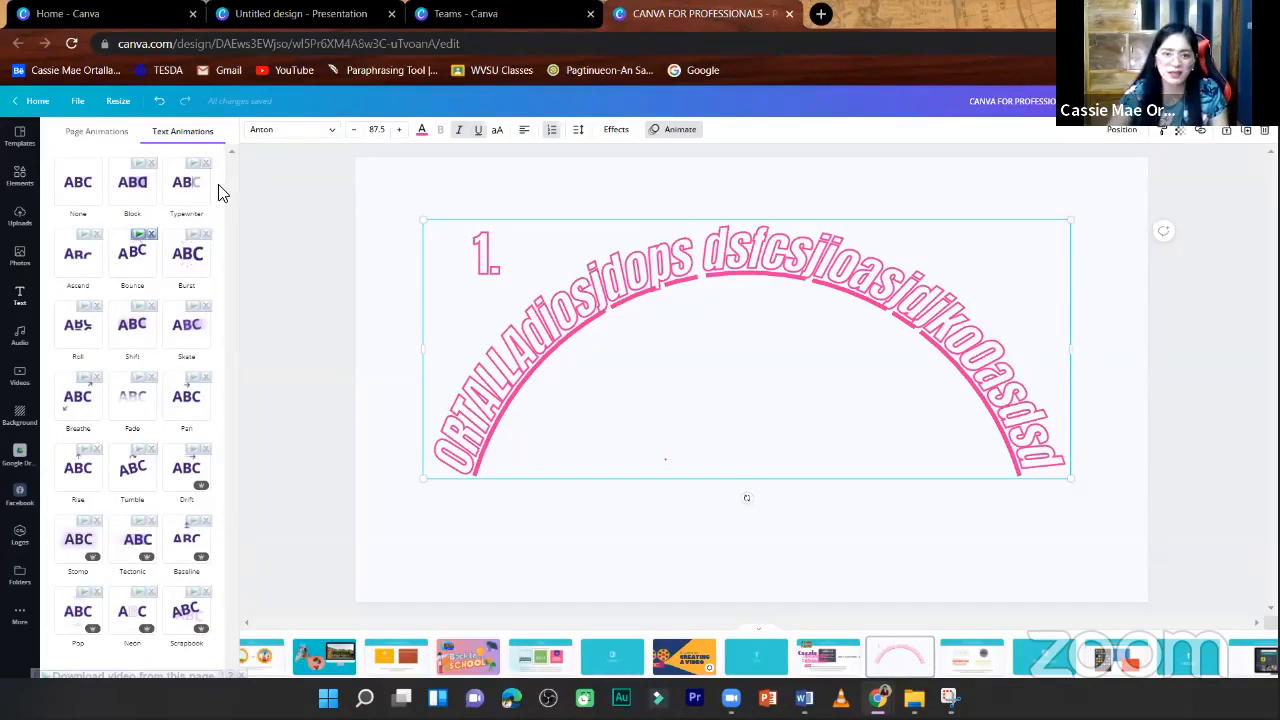
{"action": "left_click", "coordinate": [136, 191]}
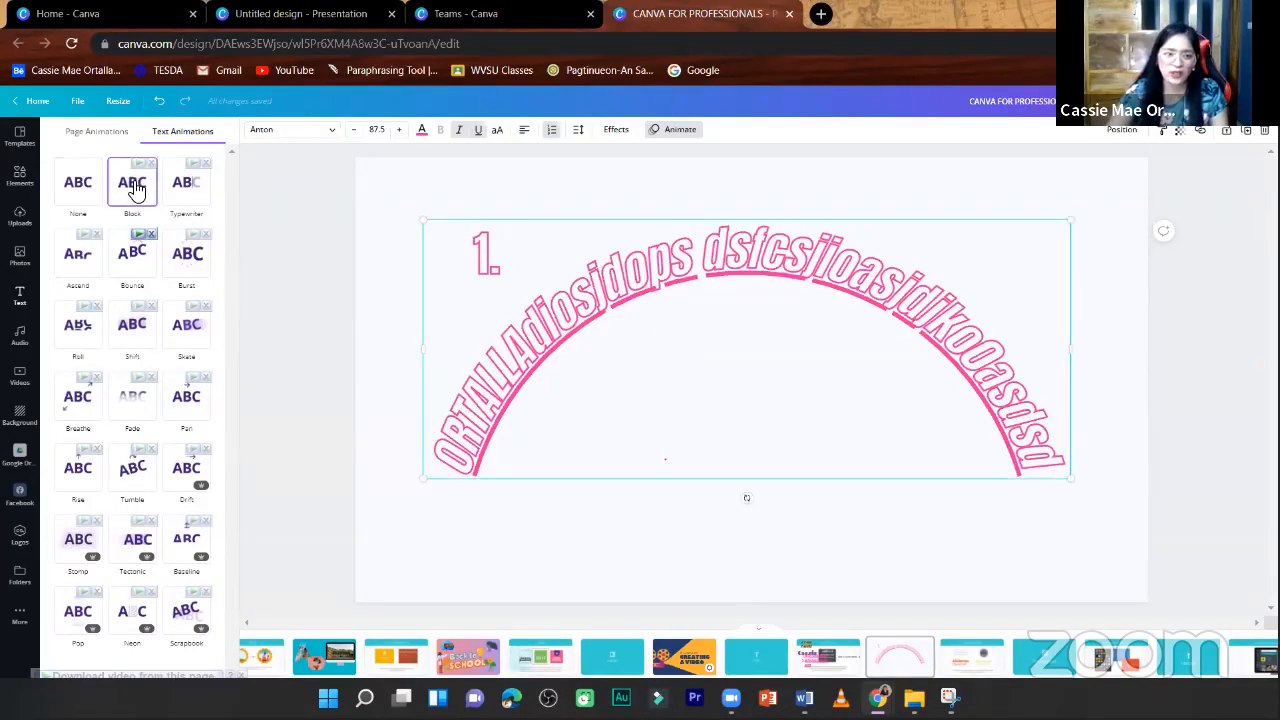
{"action": "left_click", "coordinate": [186, 188]}
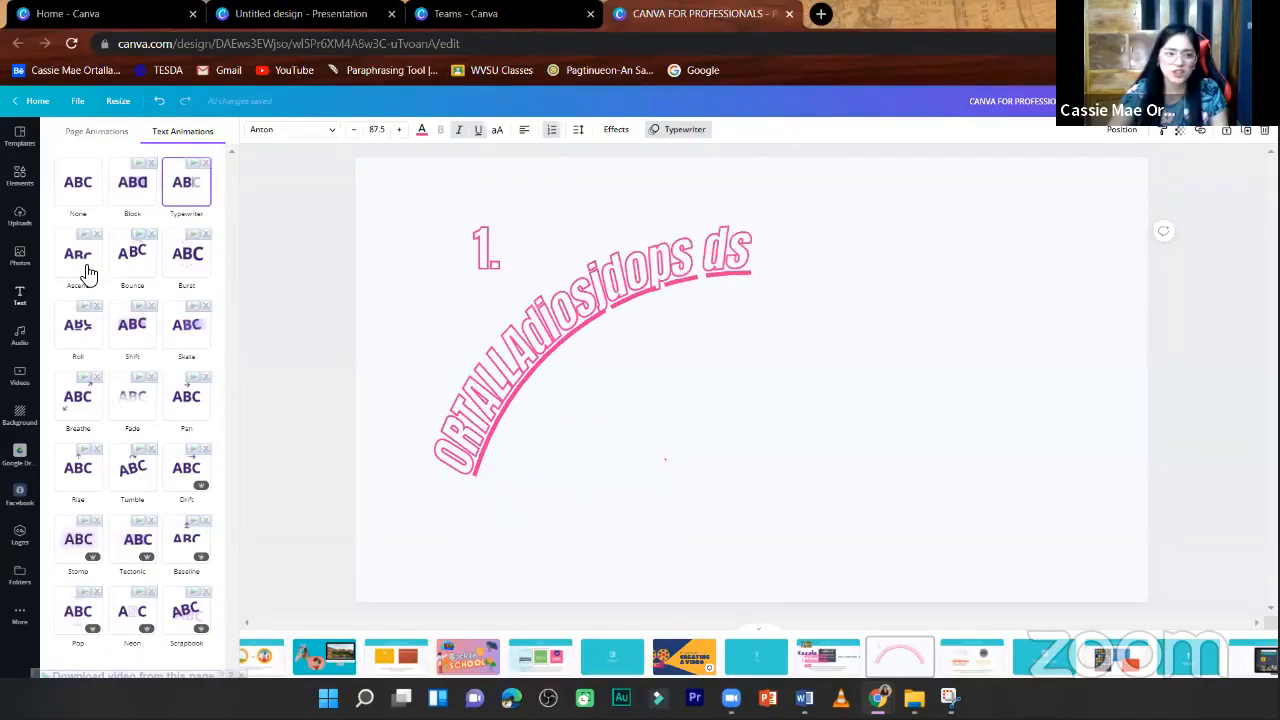
{"action": "left_click", "coordinate": [148, 257]}
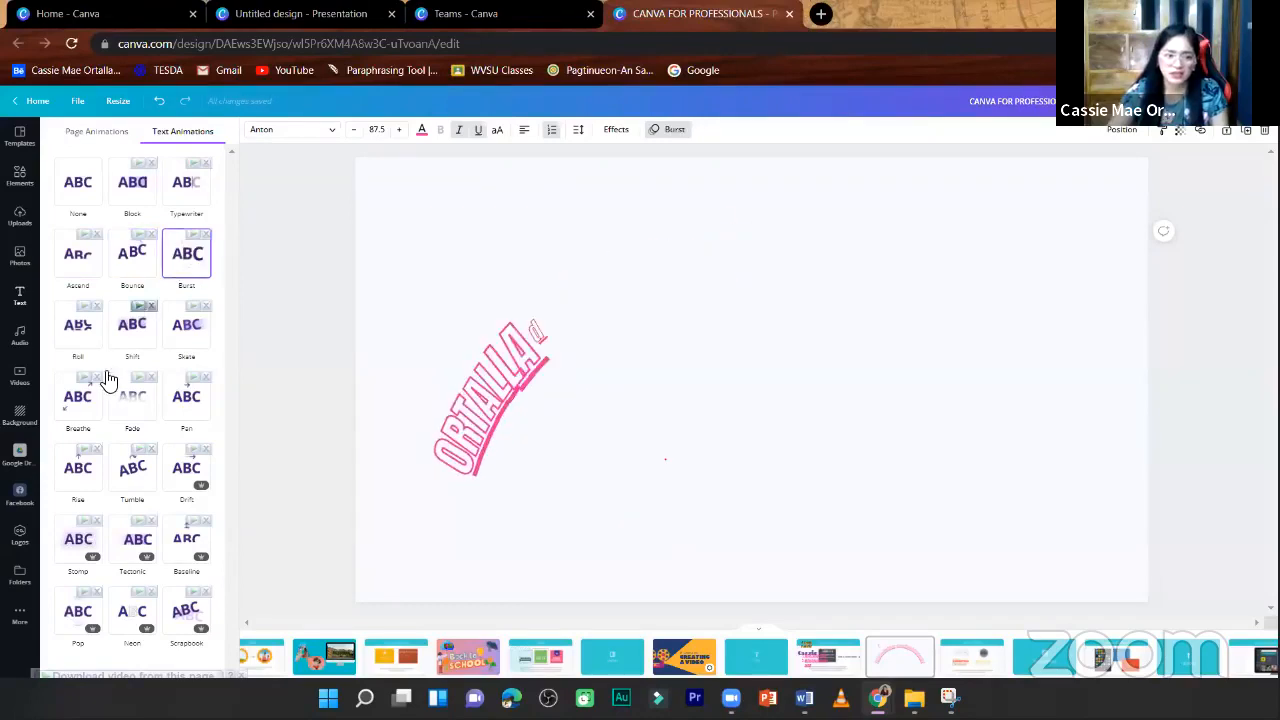
{"action": "left_click", "coordinate": [80, 328]}
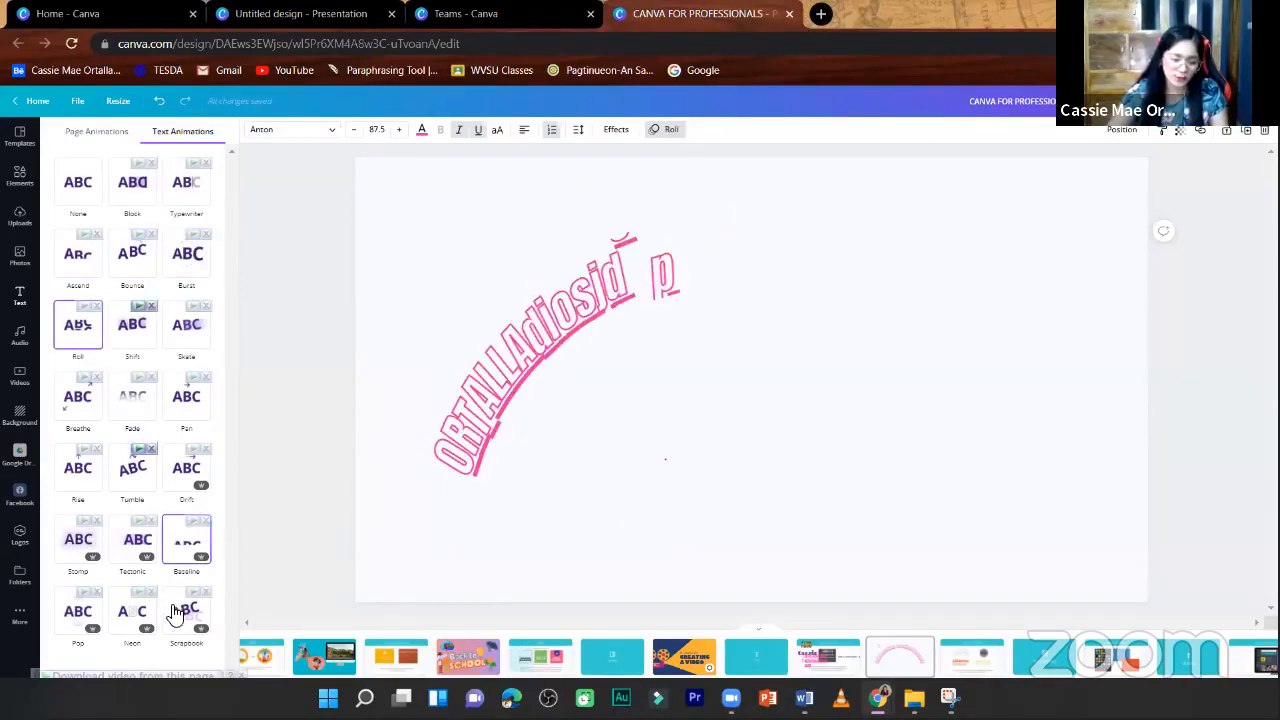
- Preview the Drift and Baseline animations on the curved text, and apply the Stomp animation
{"action": "left_click", "coordinate": [203, 490]}
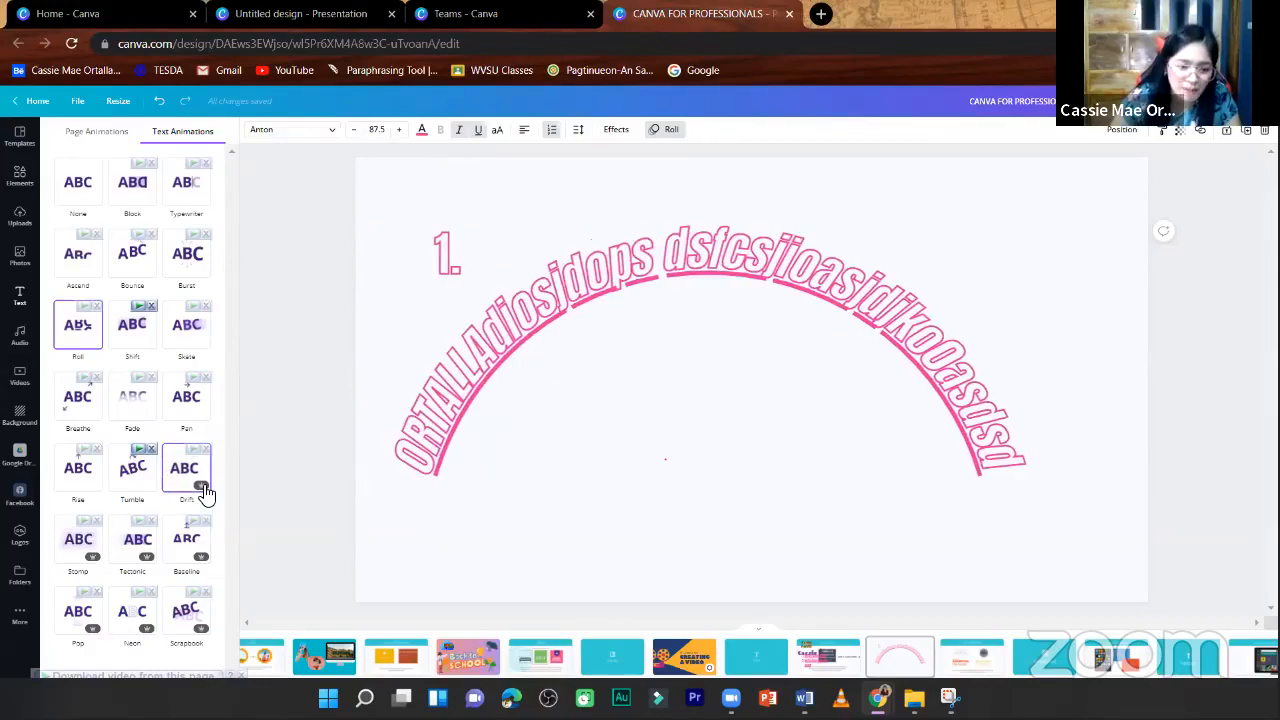
{"action": "left_click", "coordinate": [205, 560]}
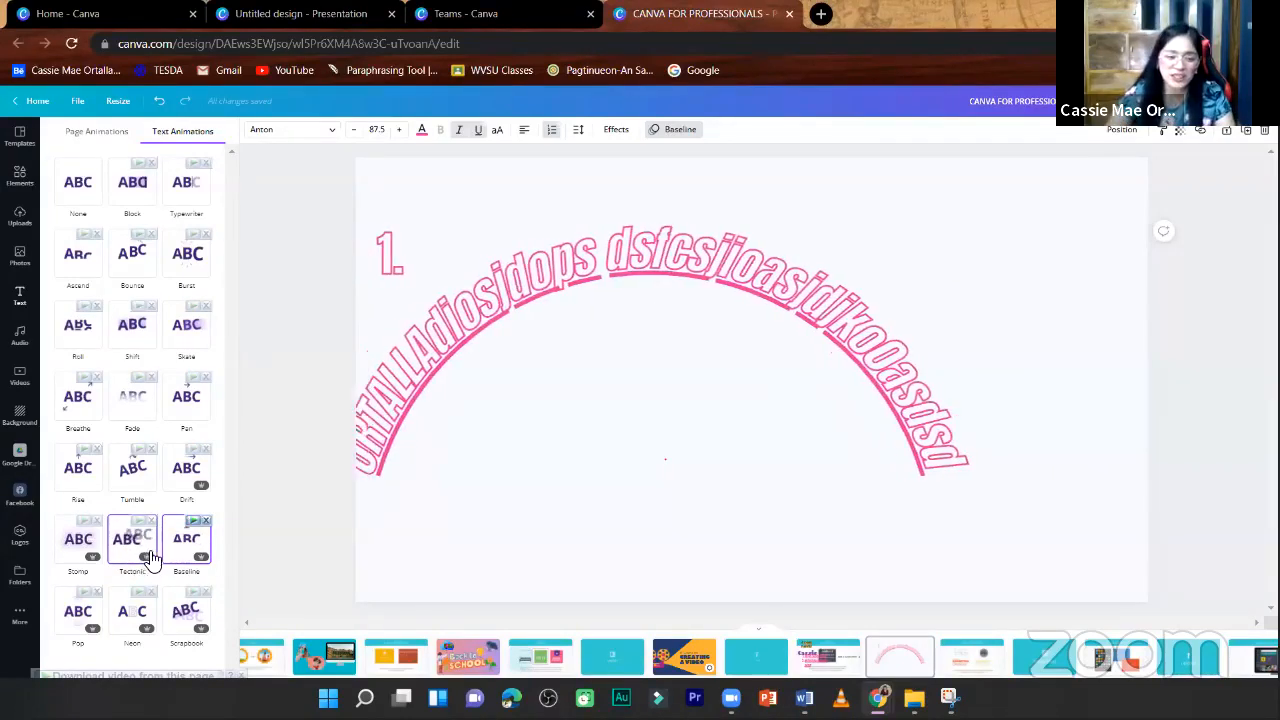
{"action": "left_click", "coordinate": [78, 545]}
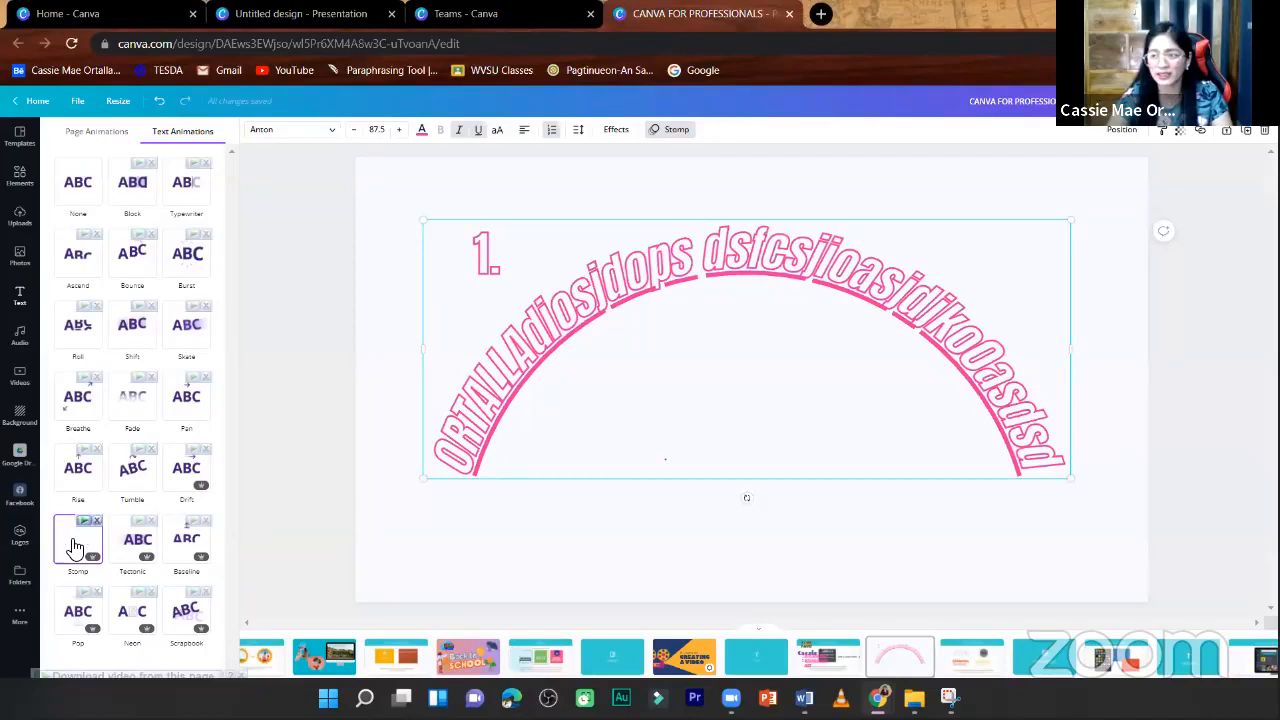
{"action": "left_click", "coordinate": [252, 508]}
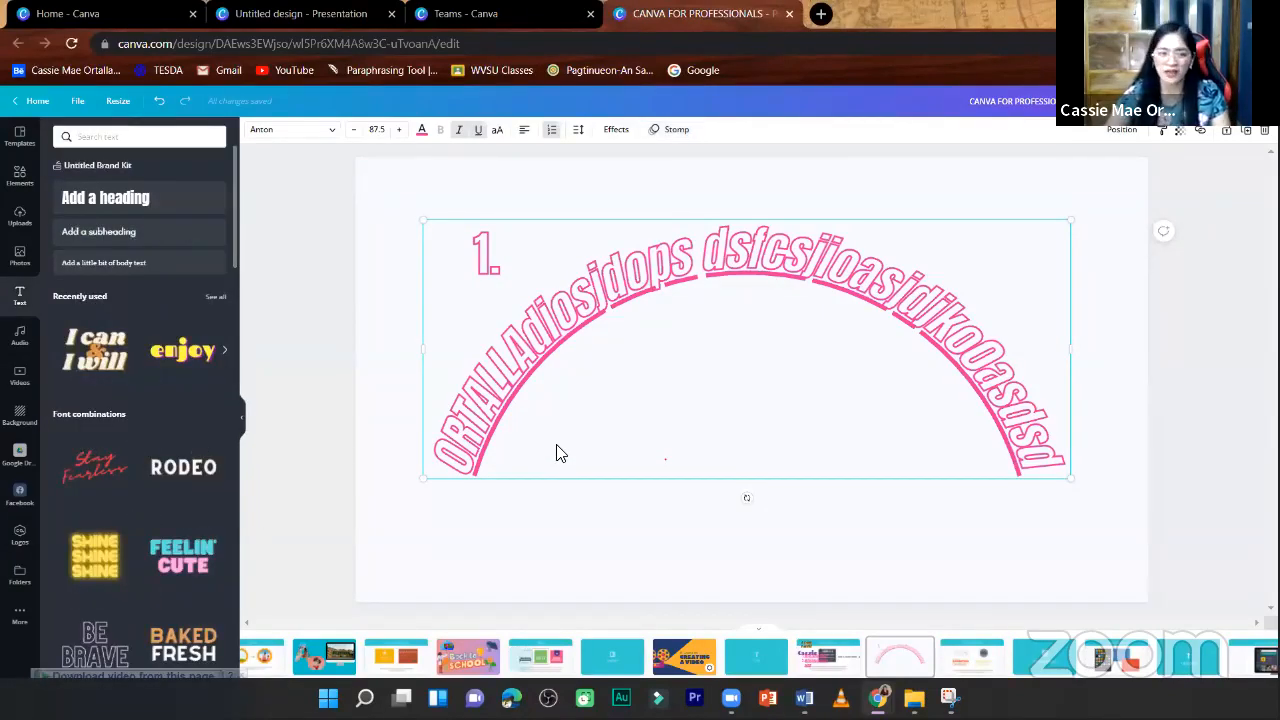
{"action": "left_click", "coordinate": [1165, 377]}
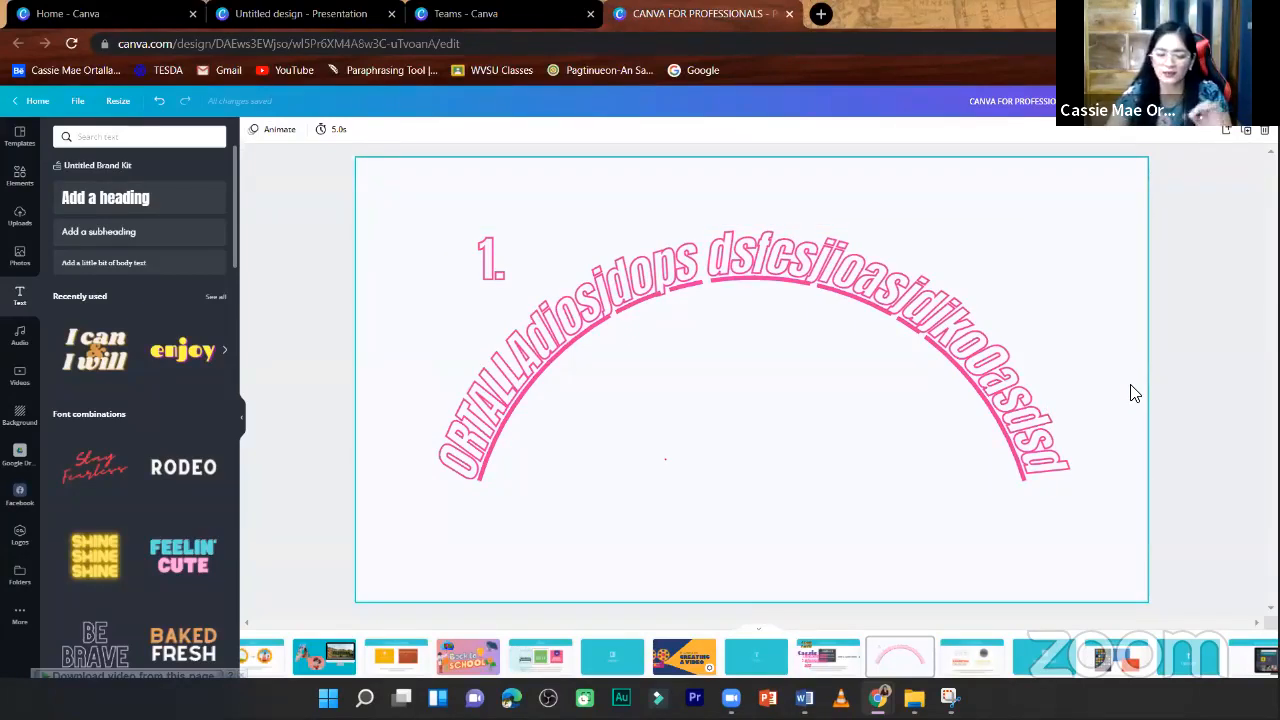
{"action": "left_click", "coordinate": [1056, 466]}
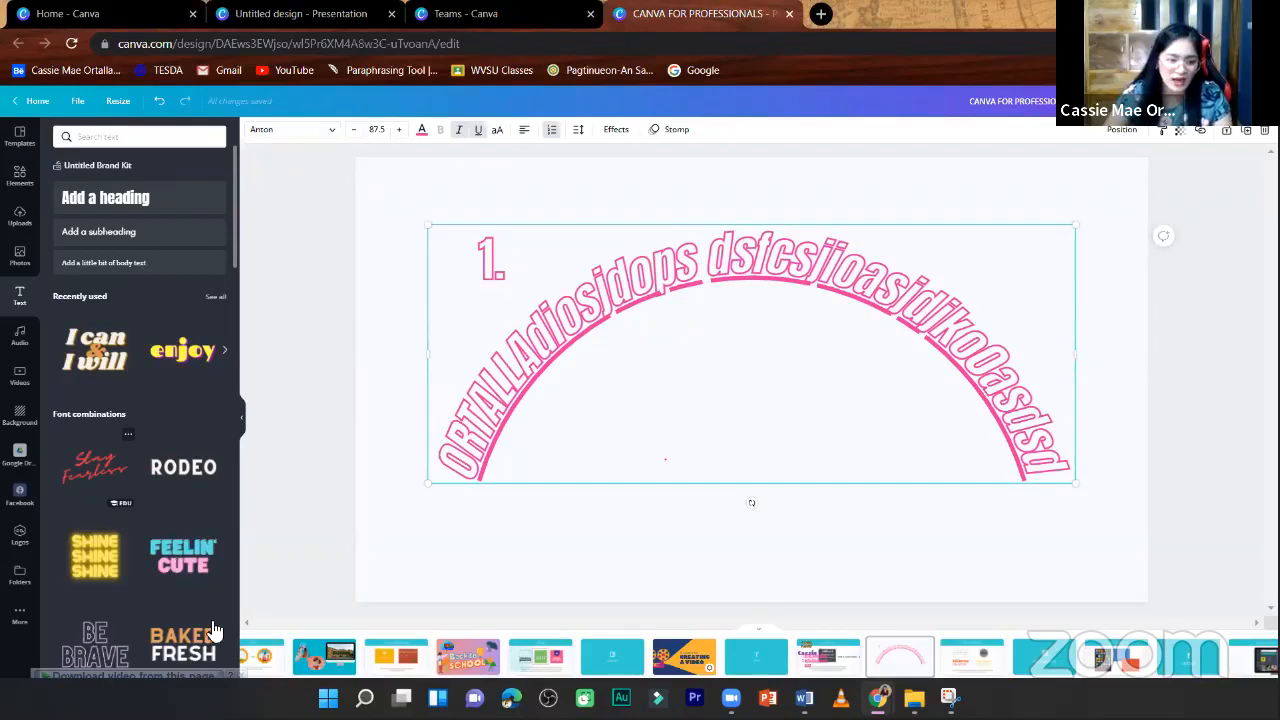
- Add the "Free Delivery" font combination to the "Use a text holder" page, shrink it to about size 87.6 and place it in the page's upper-left corner
{"action": "scroll", "coordinate": [200, 600], "scroll_direction": "down", "scroll_amount": 5}
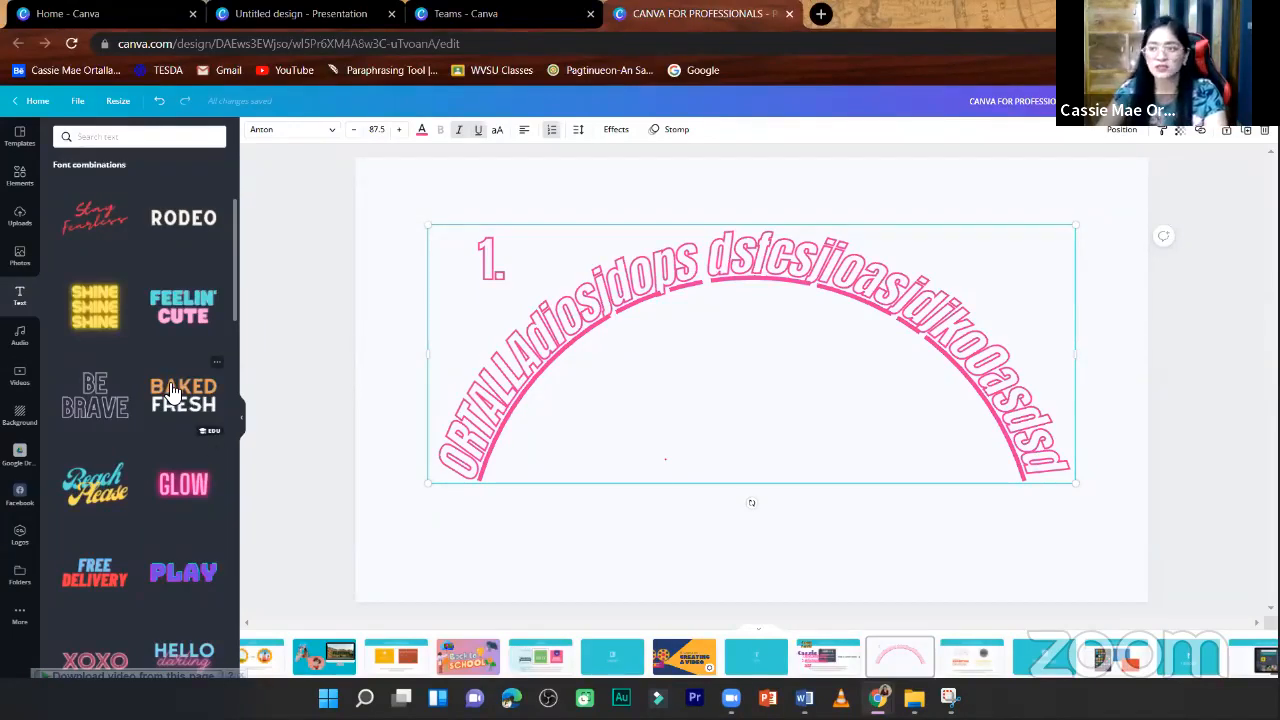
{"action": "left_click", "coordinate": [1152, 424]}
{"action": "key", "text": "Right"}
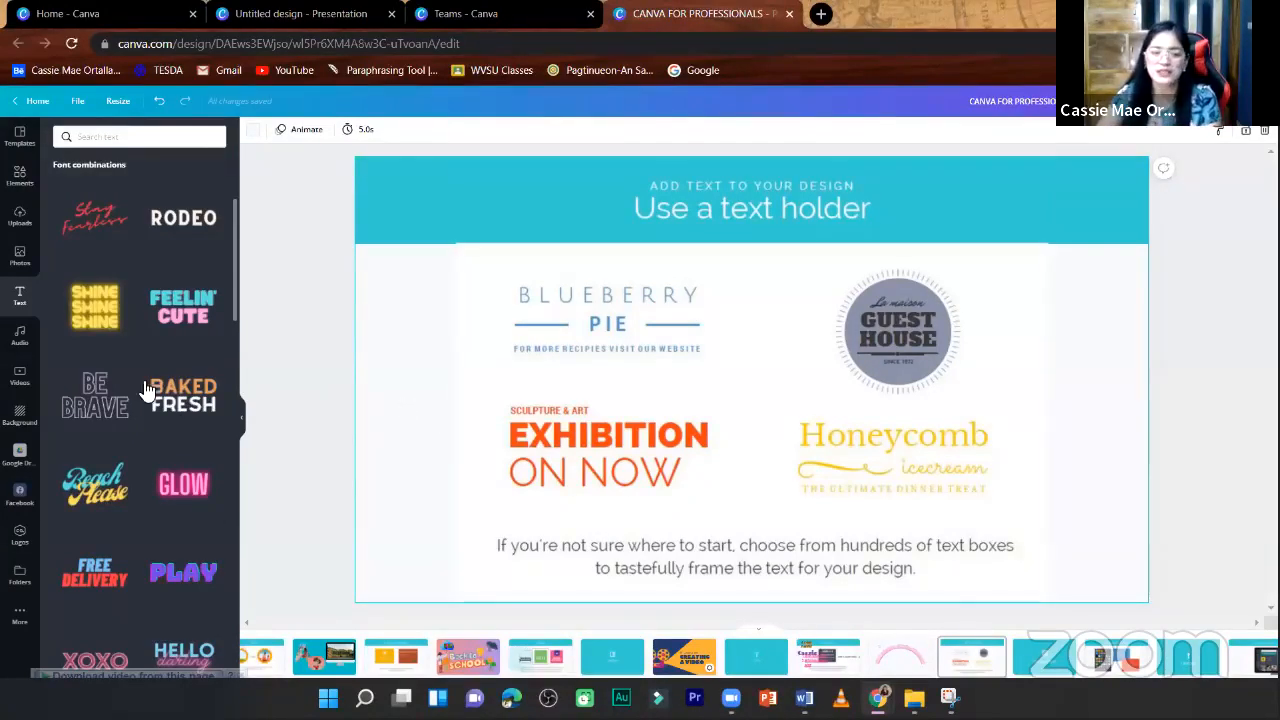
{"action": "scroll", "coordinate": [133, 458], "scroll_direction": "down", "scroll_amount": 3}
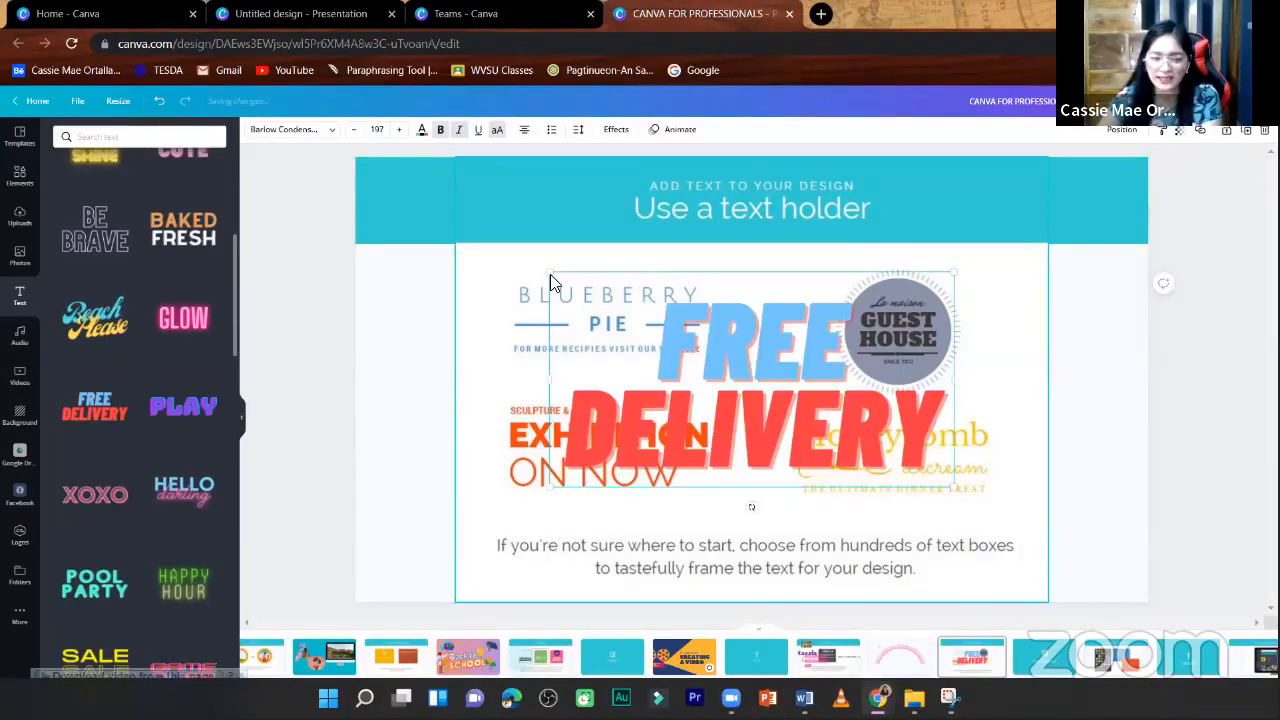
{"action": "left_click_drag", "start_coordinate": [738, 405], "coordinate": [768, 407]}
{"action": "left_click_drag", "start_coordinate": [861, 435], "coordinate": [410, 240]}
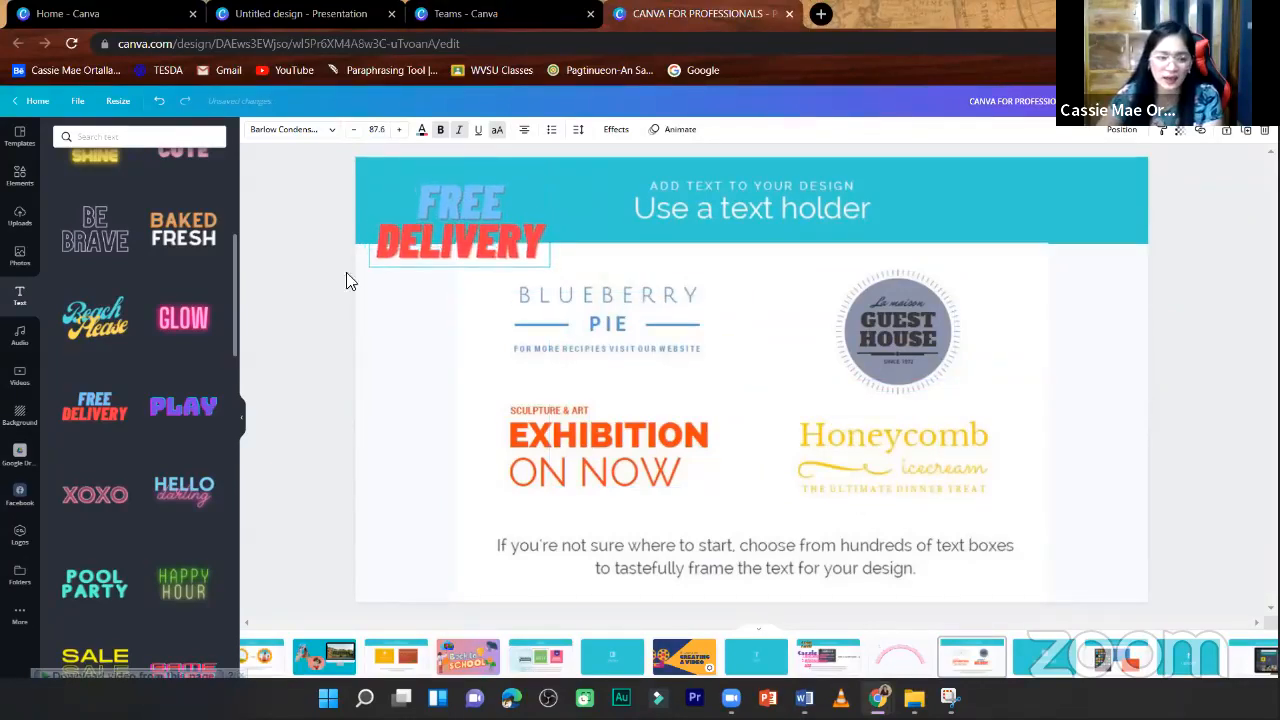
- Add a subheading text box directly below the FREE DELIVERY text and align its text left
{"action": "scroll", "coordinate": [154, 374], "scroll_direction": "up", "scroll_amount": 5}
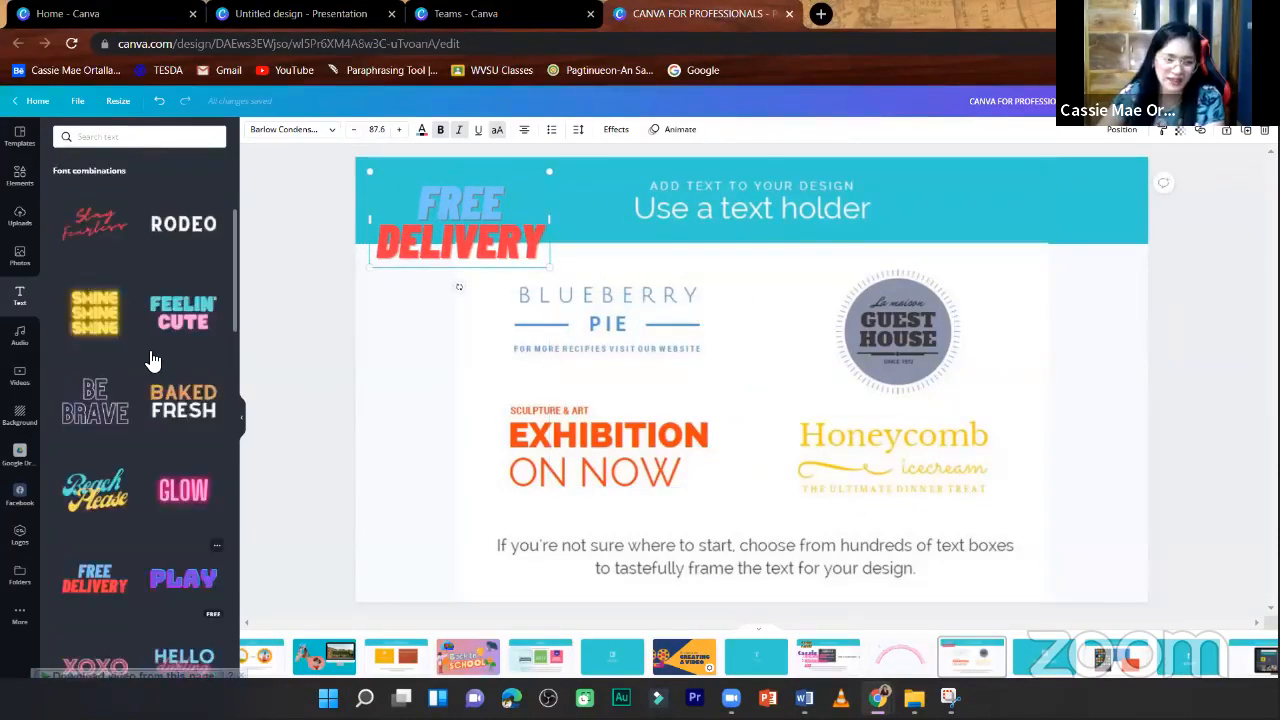
{"action": "left_click", "coordinate": [98, 231]}
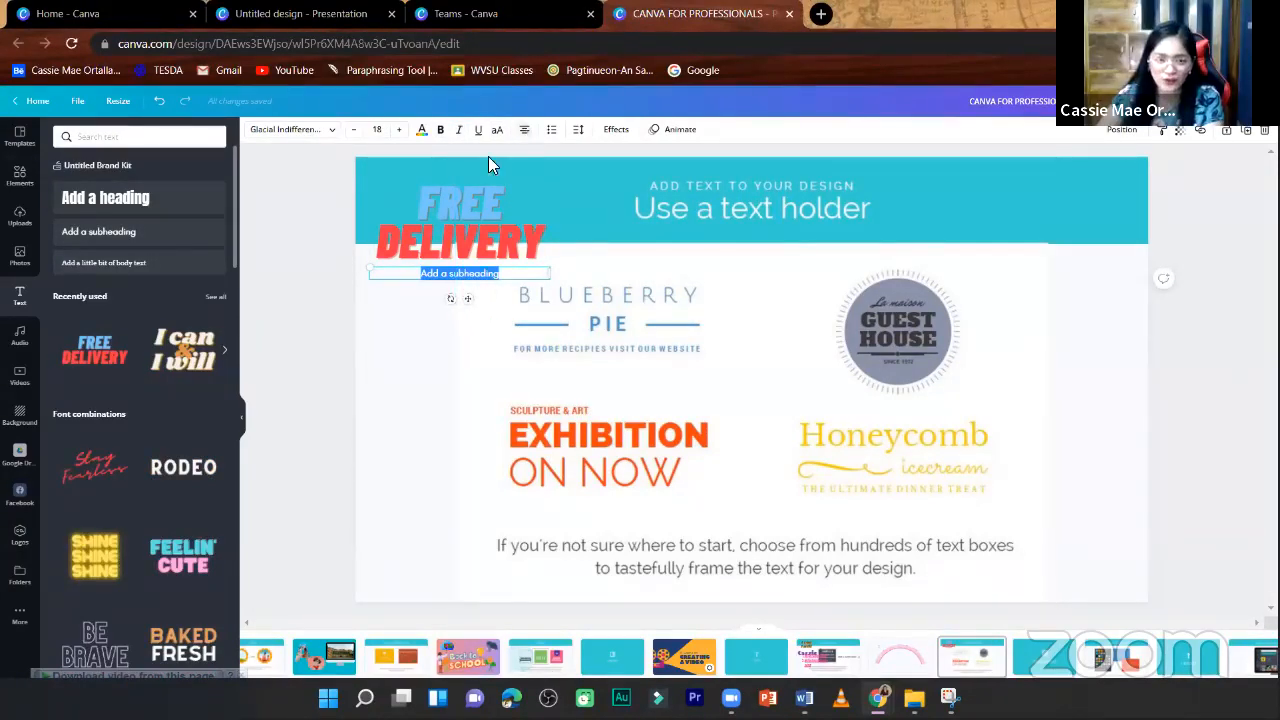
{"action": "left_click", "coordinate": [414, 281]}
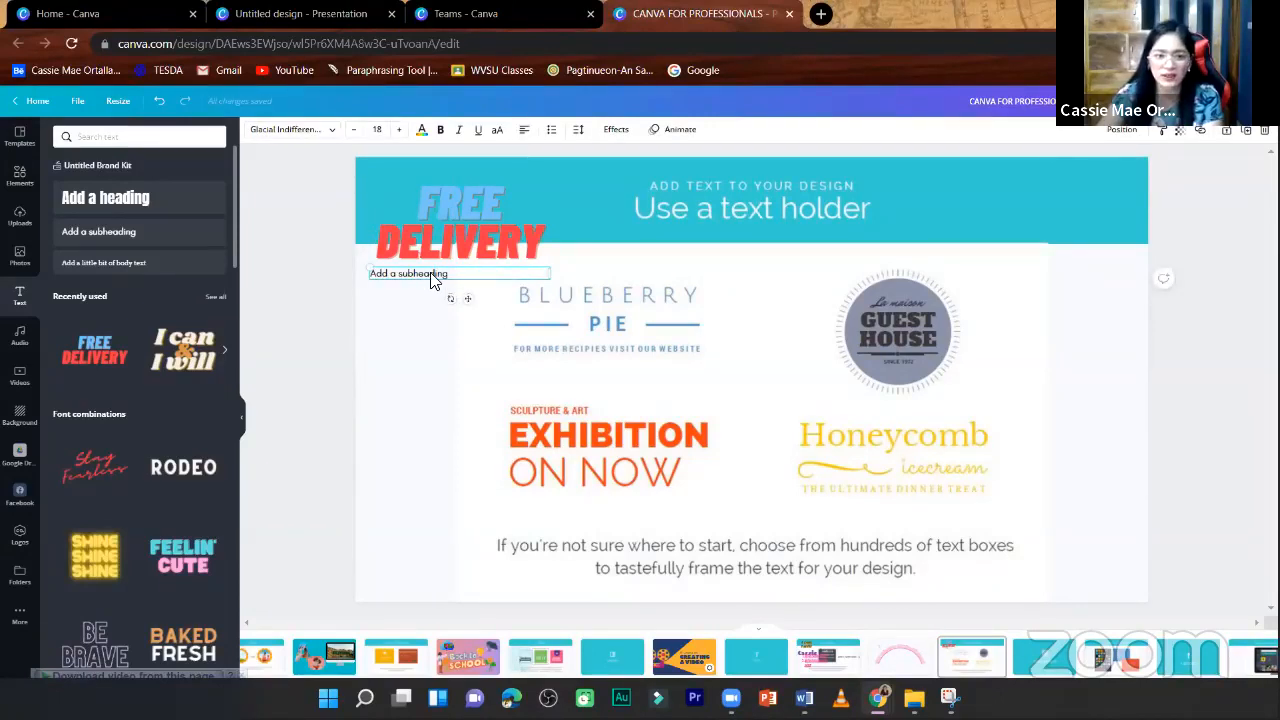
{"action": "left_click", "coordinate": [536, 335]}
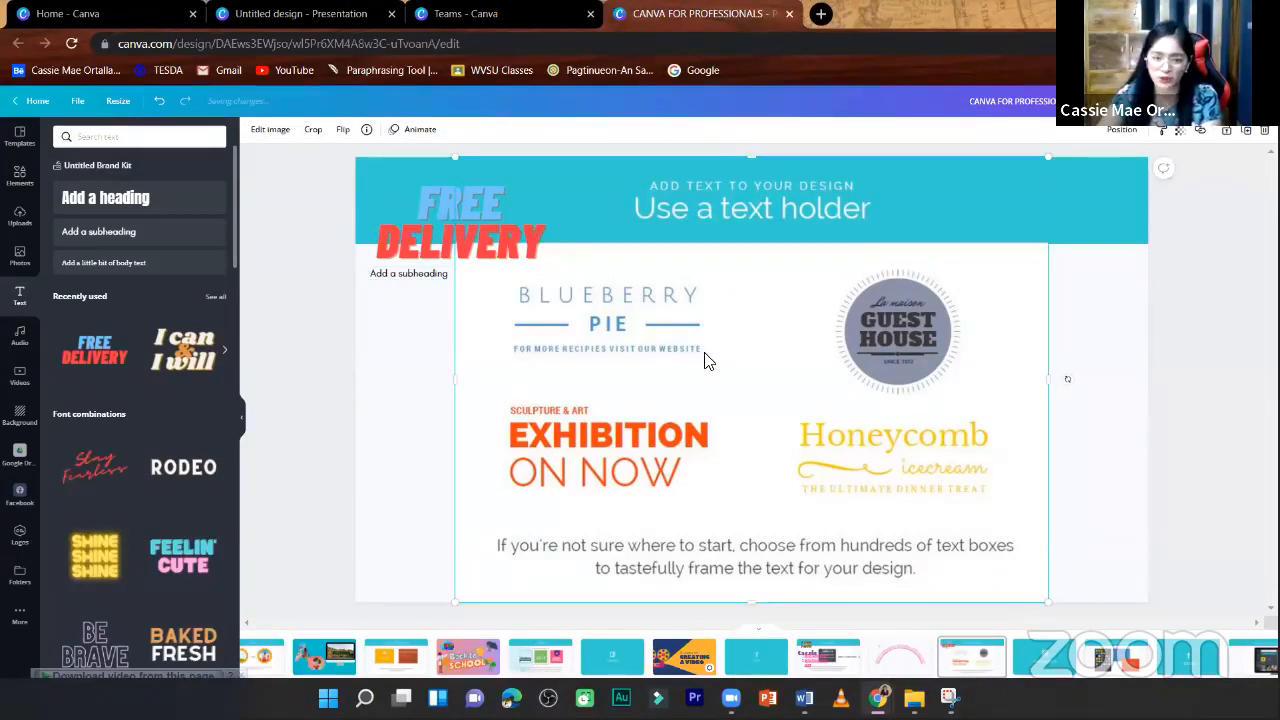
{"action": "left_click", "coordinate": [1117, 312]}
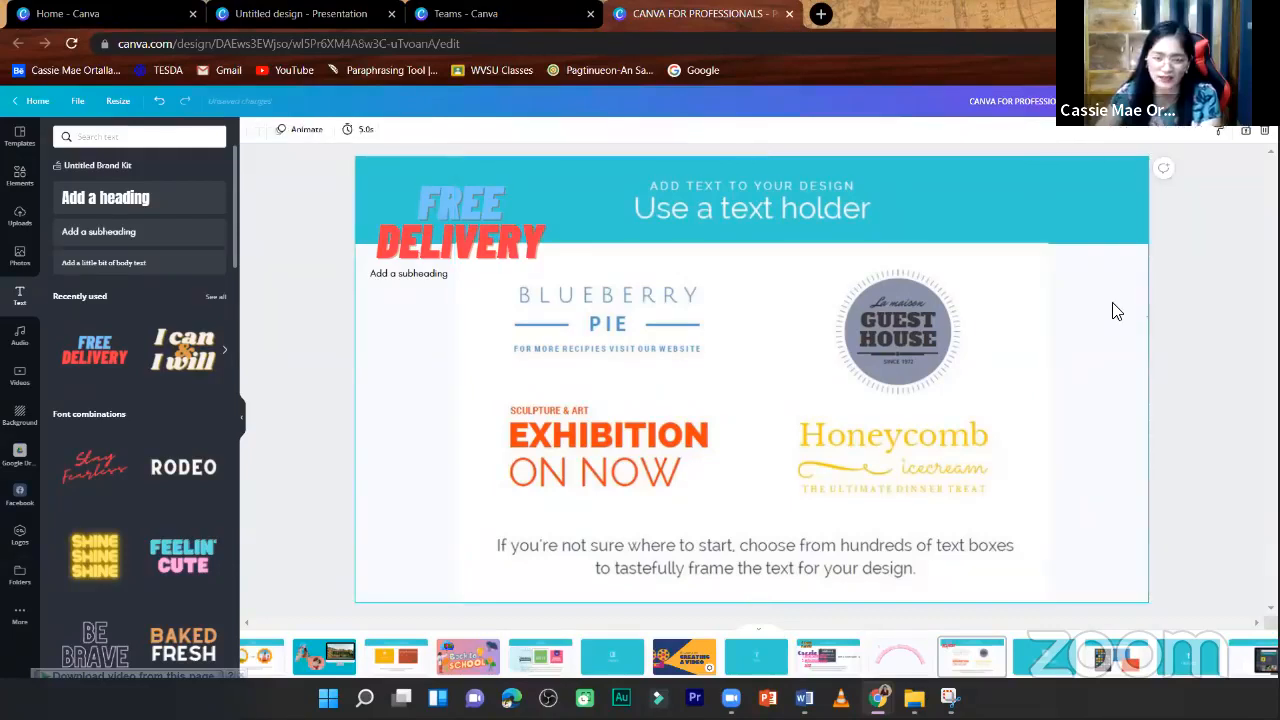
- Add a filled purple hexagon on the right half of the page and move the FREE DELIVERY text and subheading onto it
{"action": "left_click", "coordinate": [22, 176]}
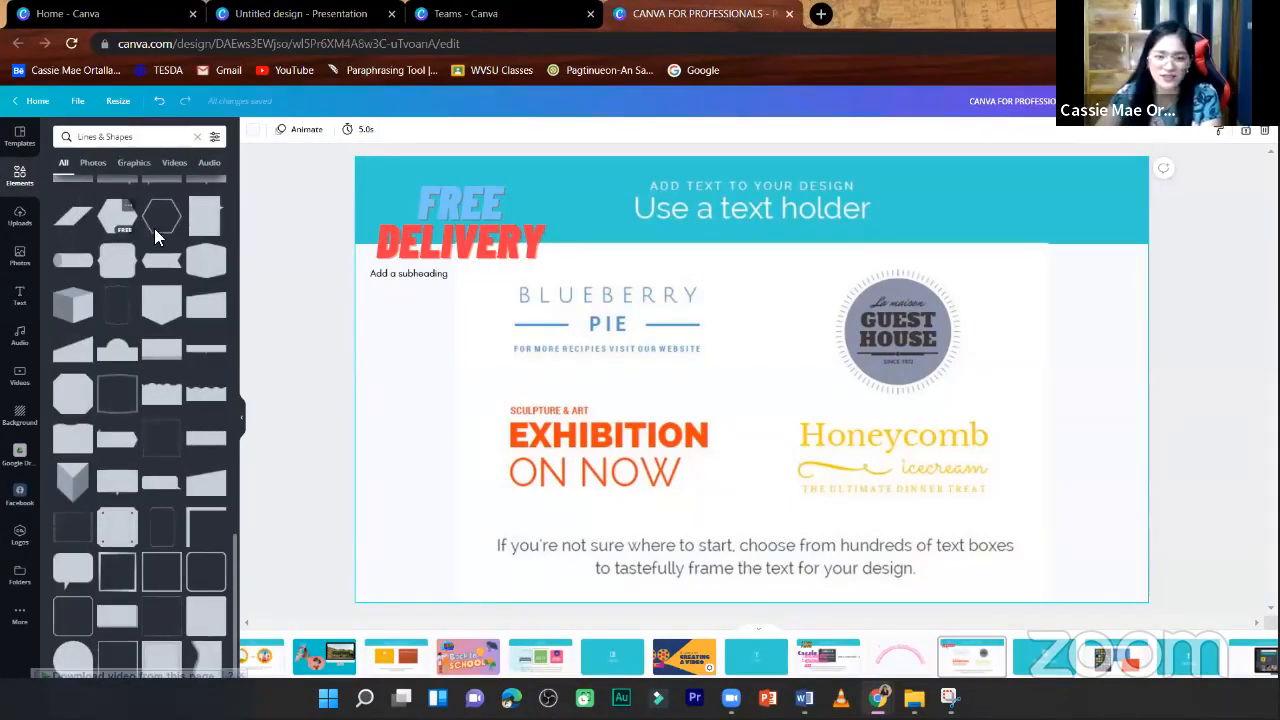
{"action": "left_click_drag", "start_coordinate": [154, 228], "coordinate": [985, 302]}
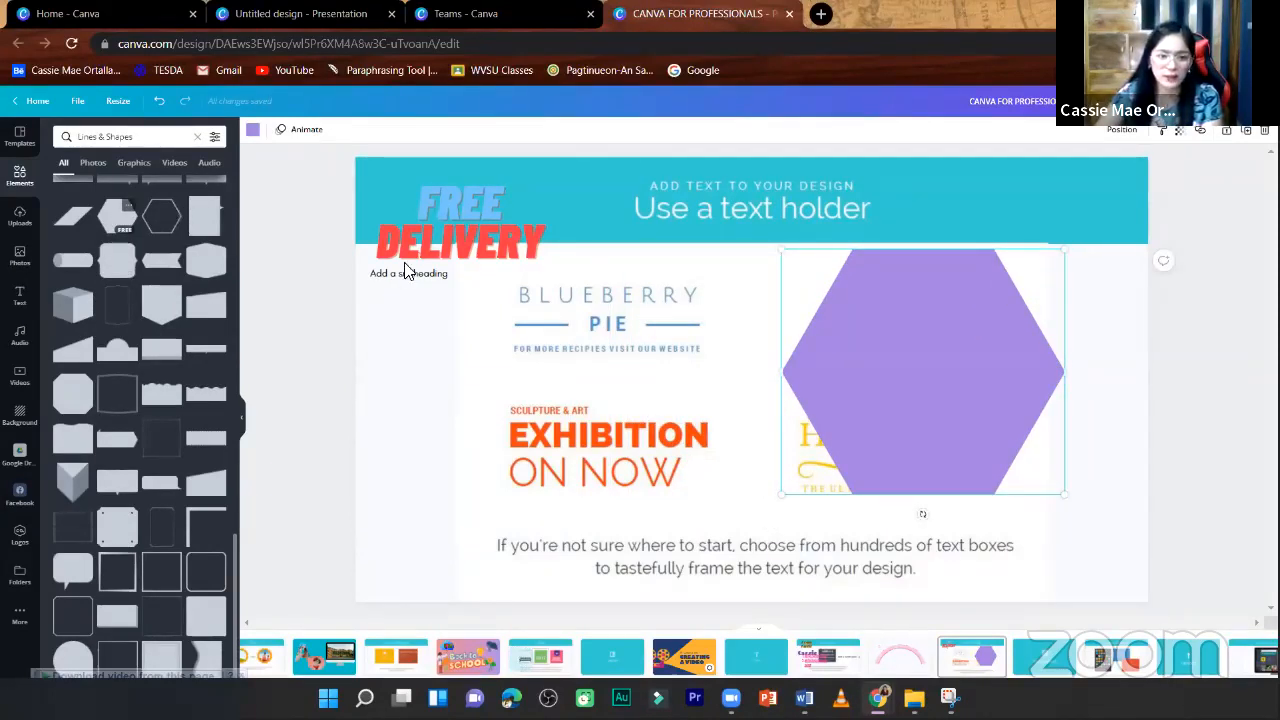
{"action": "left_click_drag", "start_coordinate": [423, 250], "coordinate": [830, 367]}
{"action": "left_click_drag", "start_coordinate": [405, 283], "coordinate": [880, 409]}
{"action": "left_click", "coordinate": [1199, 296]}
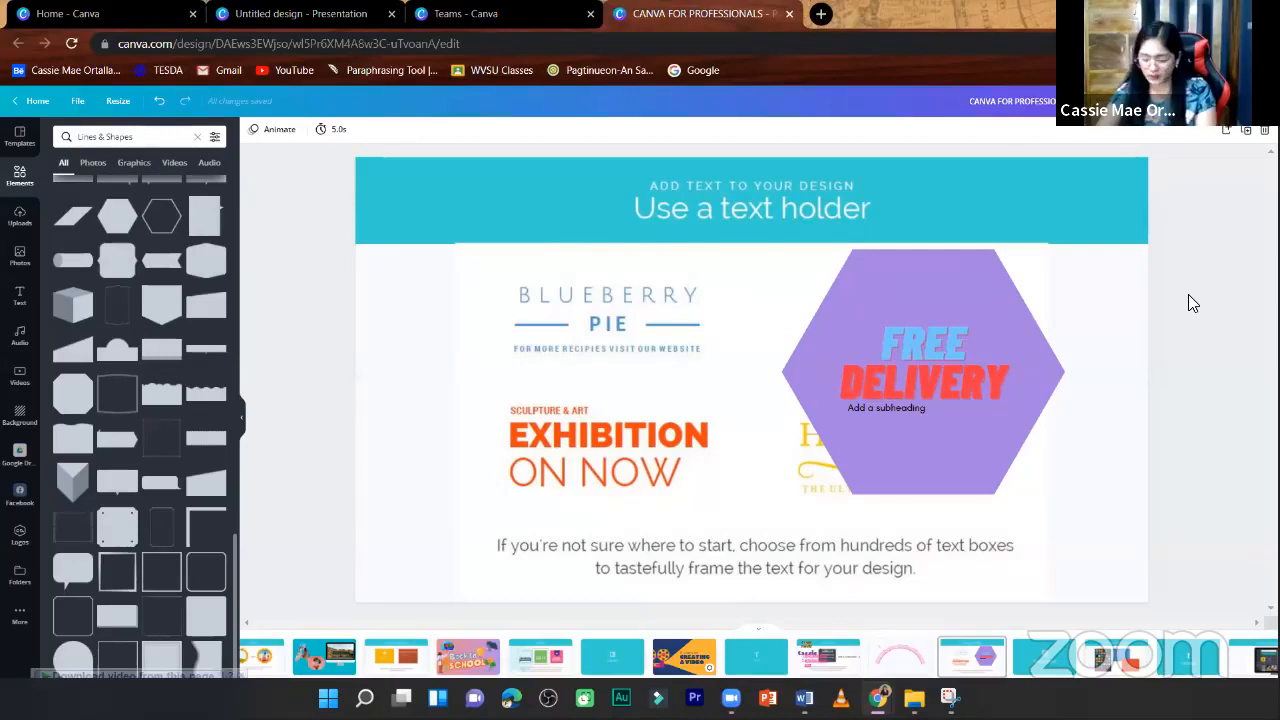
- Add a blank page after the "Choose a solid color" page and open the template library
{"action": "scroll", "coordinate": [1188, 294], "scroll_direction": "down", "scroll_amount": 1}
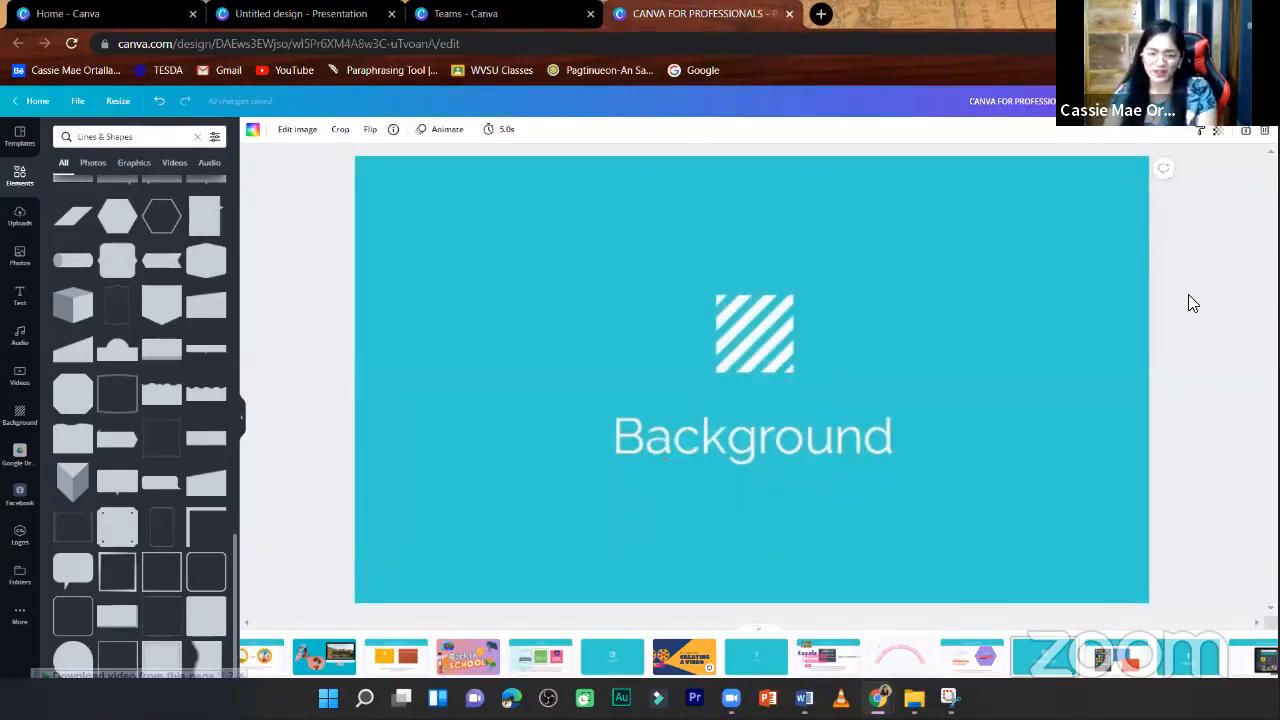
{"action": "scroll", "coordinate": [1180, 358], "scroll_direction": "down", "scroll_amount": 1}
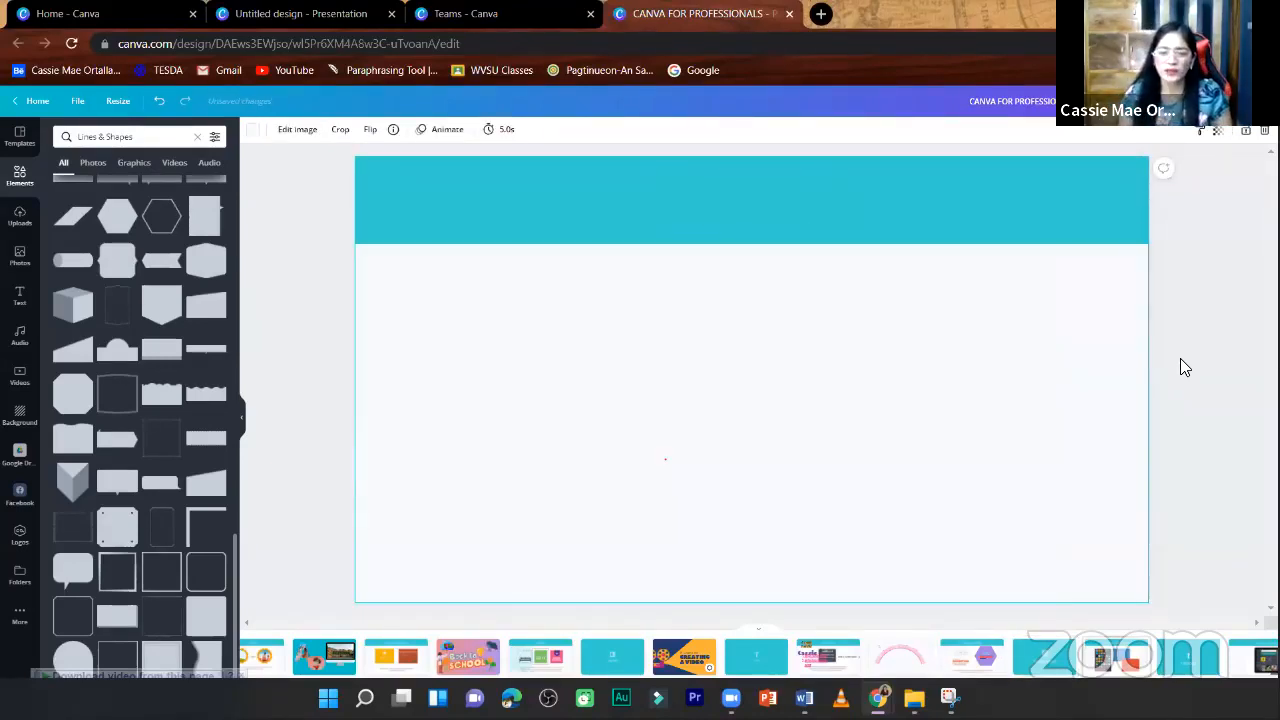
{"action": "scroll", "coordinate": [1180, 359], "scroll_direction": "up", "scroll_amount": 1}
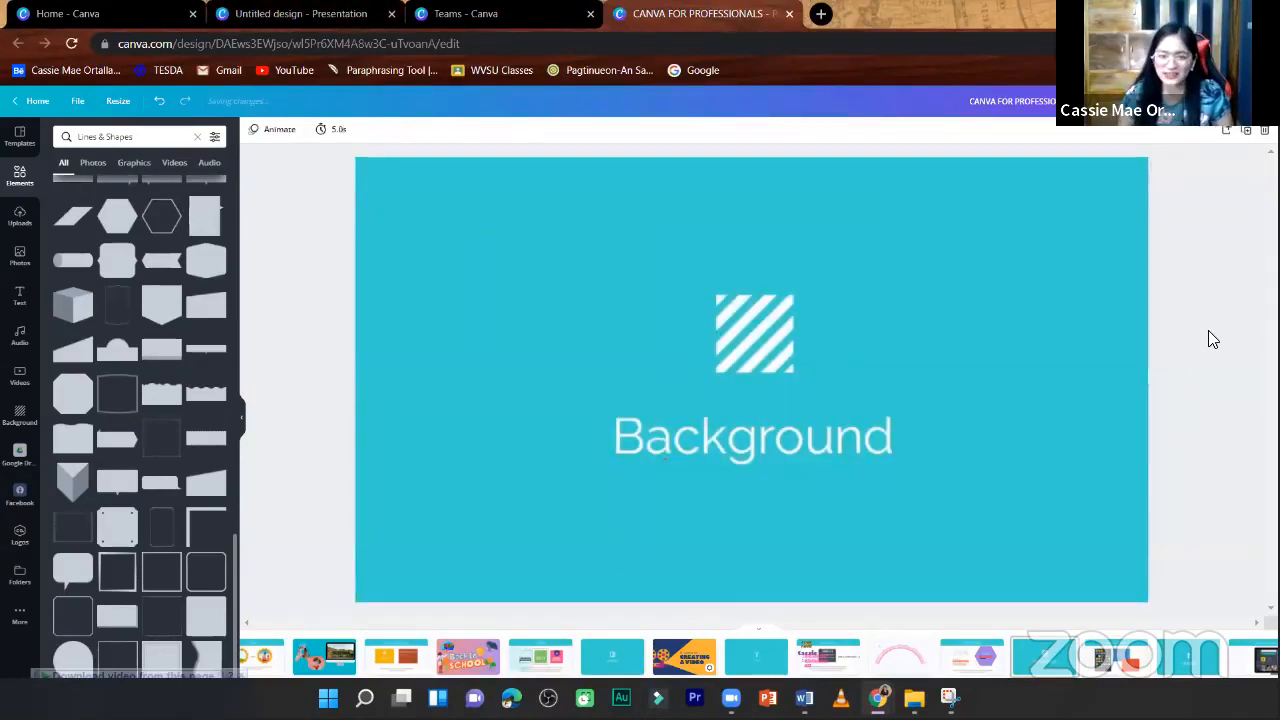
{"action": "scroll", "coordinate": [1207, 332], "scroll_direction": "down", "scroll_amount": 1}
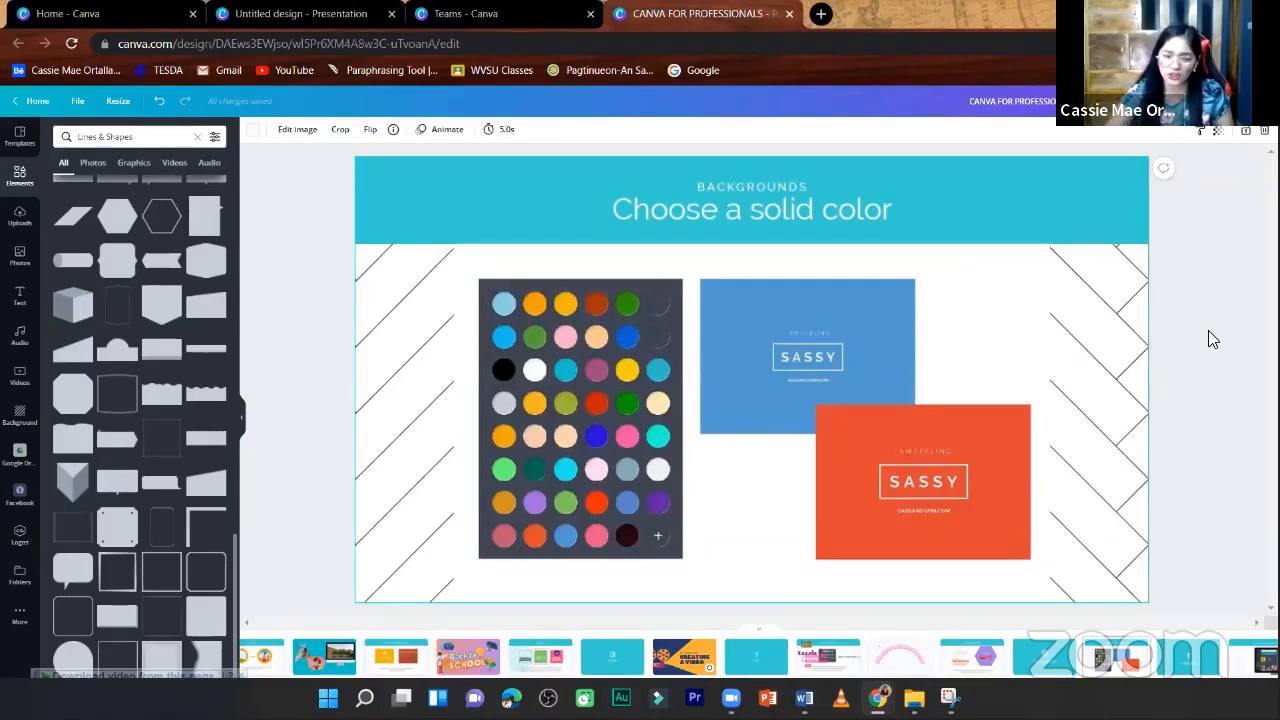
{"action": "scroll", "coordinate": [1208, 332], "scroll_direction": "down", "scroll_amount": 1}
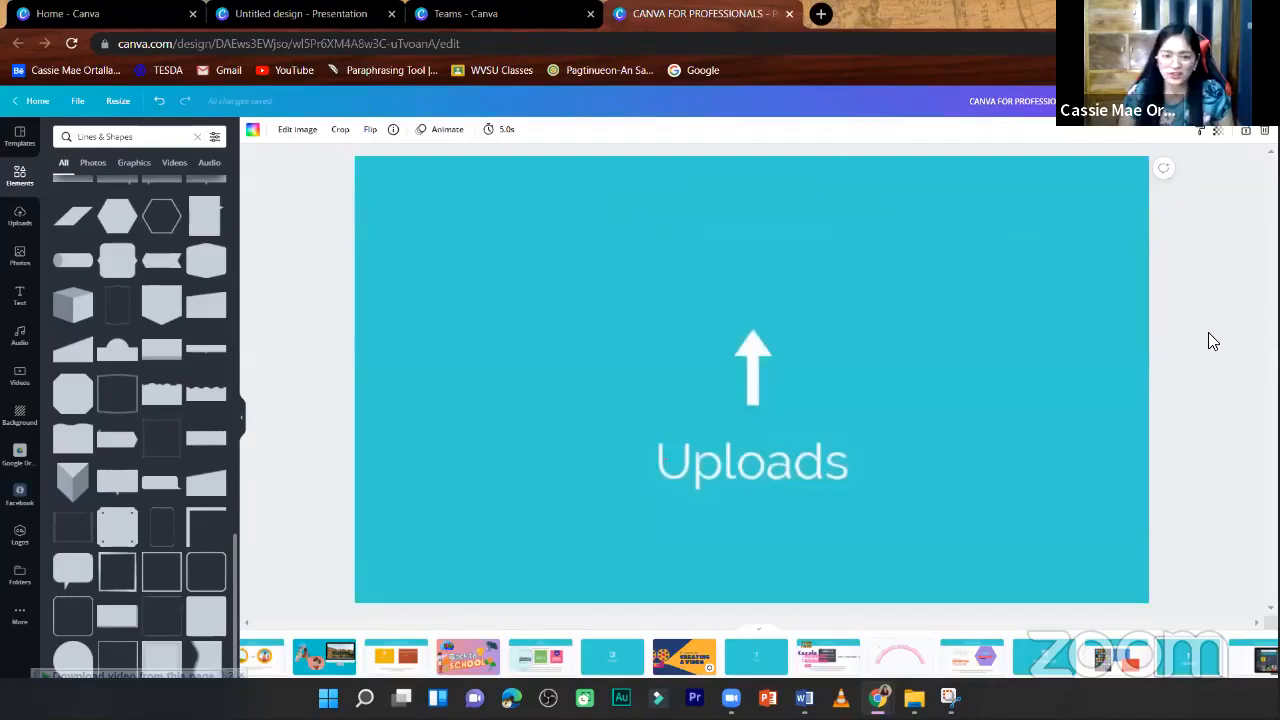
{"action": "scroll", "coordinate": [1234, 208], "scroll_direction": "up", "scroll_amount": 1}
{"action": "left_click", "coordinate": [1230, 205]}
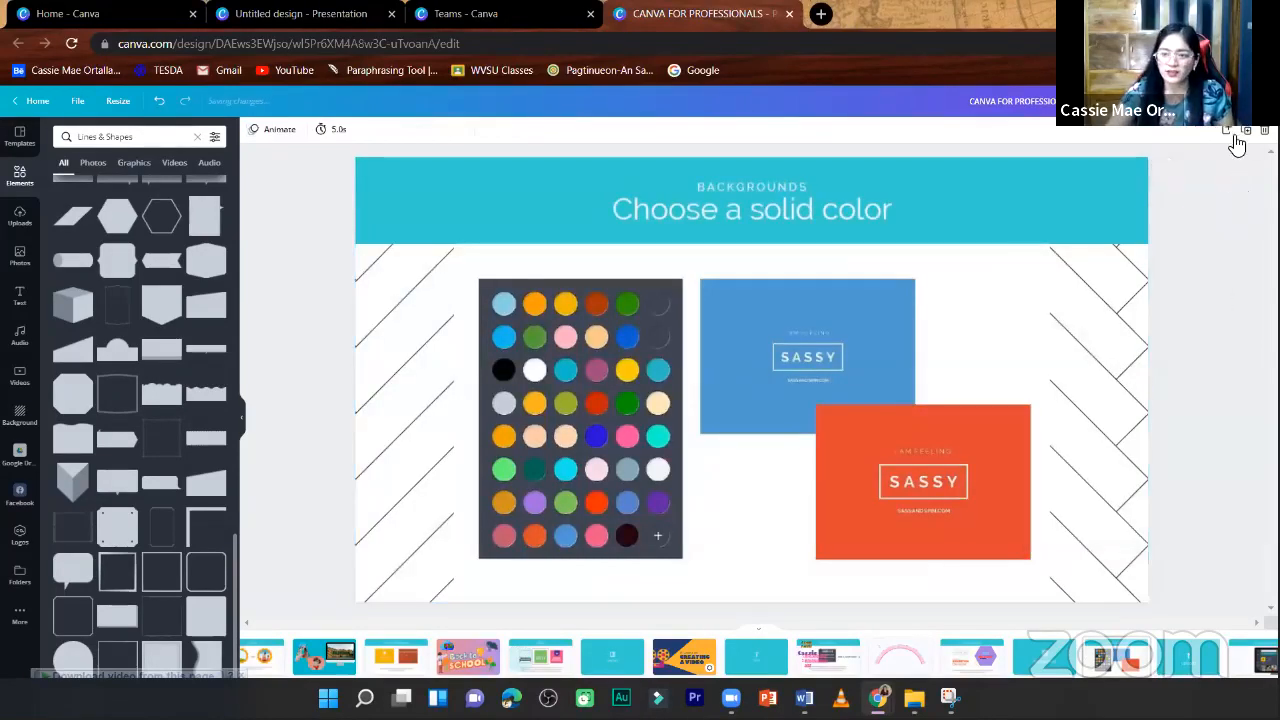
{"action": "left_click", "coordinate": [1227, 134]}
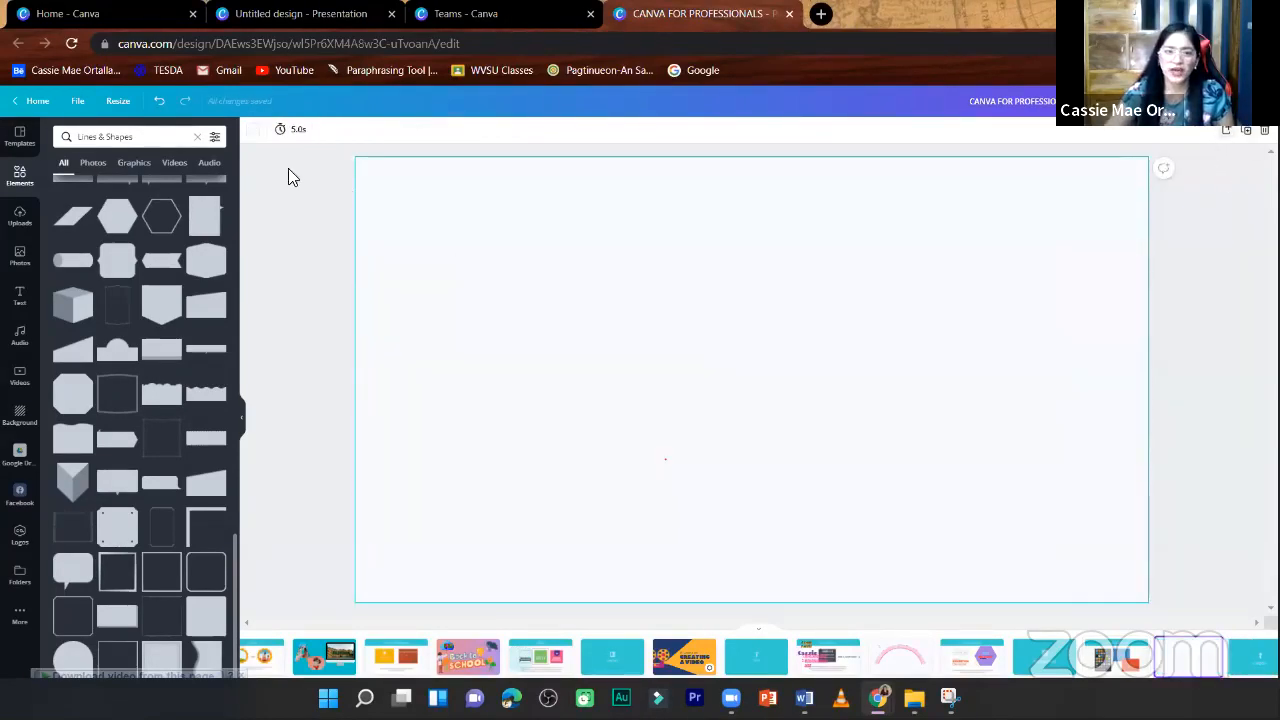
{"action": "left_click", "coordinate": [19, 137]}
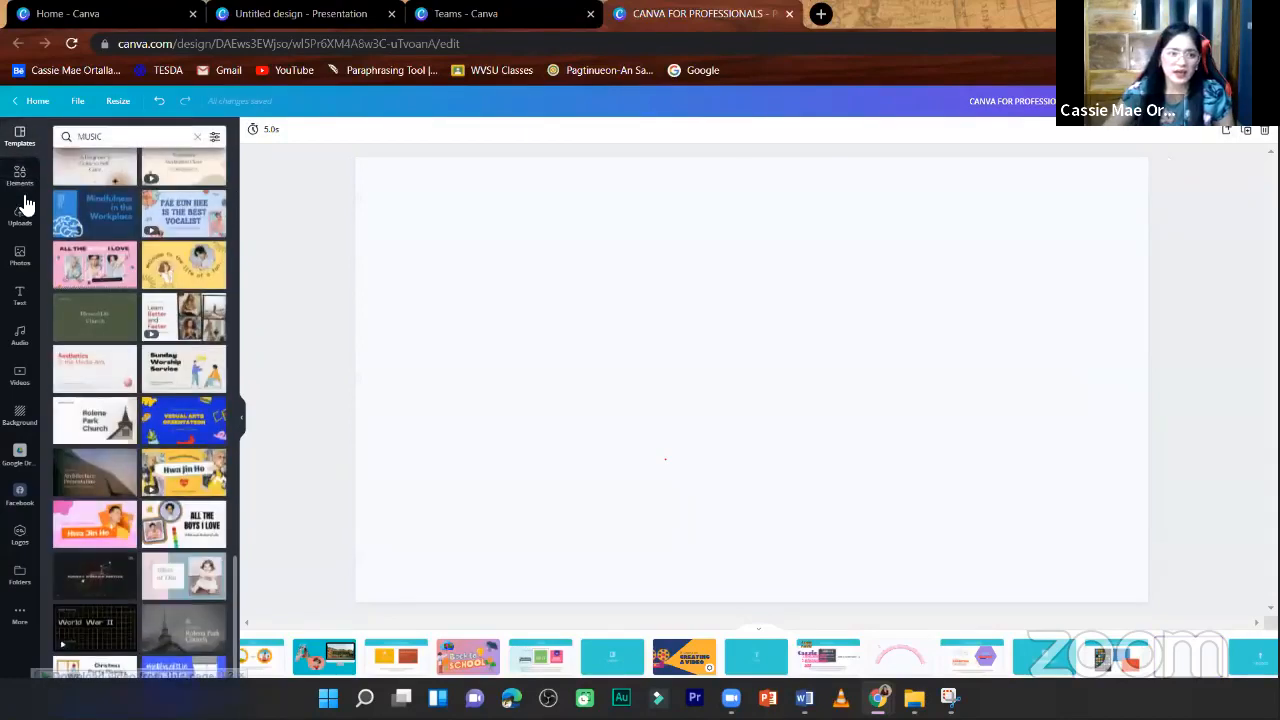
- Try cyan and light purple backgrounds on the blank page and settle on solid yellow
{"action": "left_click", "coordinate": [19, 176]}
{"action": "left_click", "coordinate": [528, 240]}
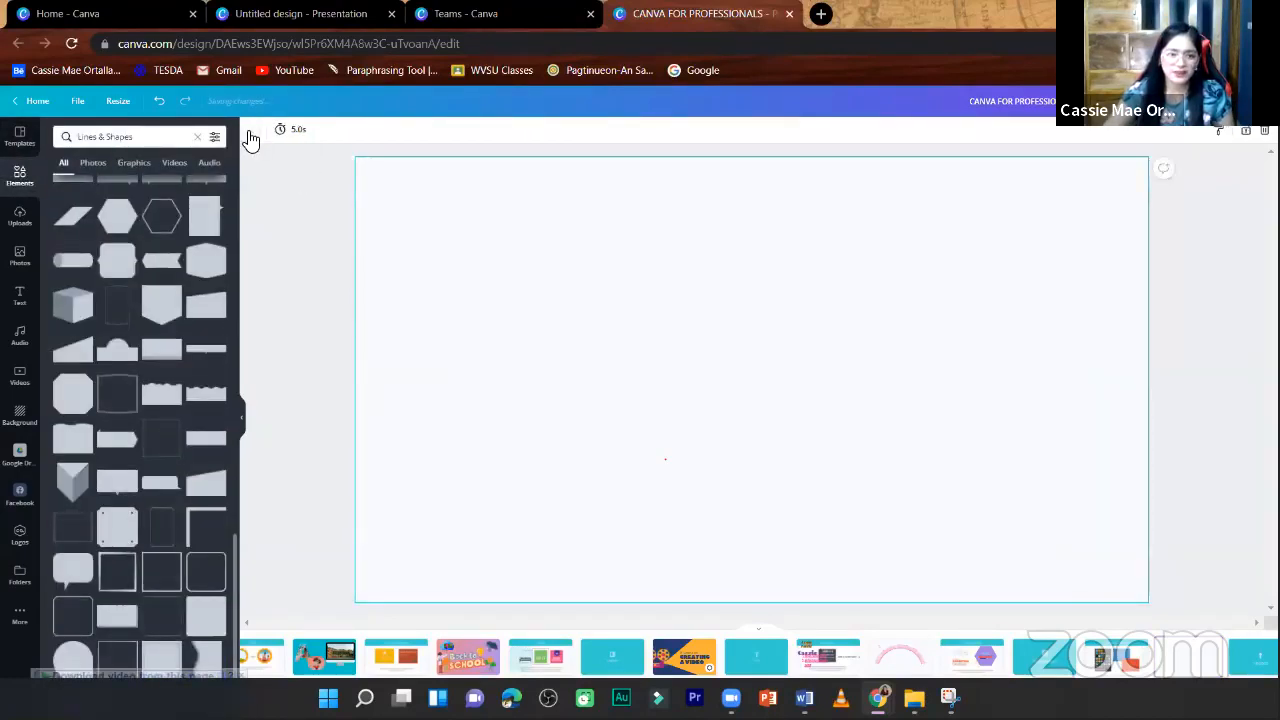
{"action": "left_click", "coordinate": [256, 136]}
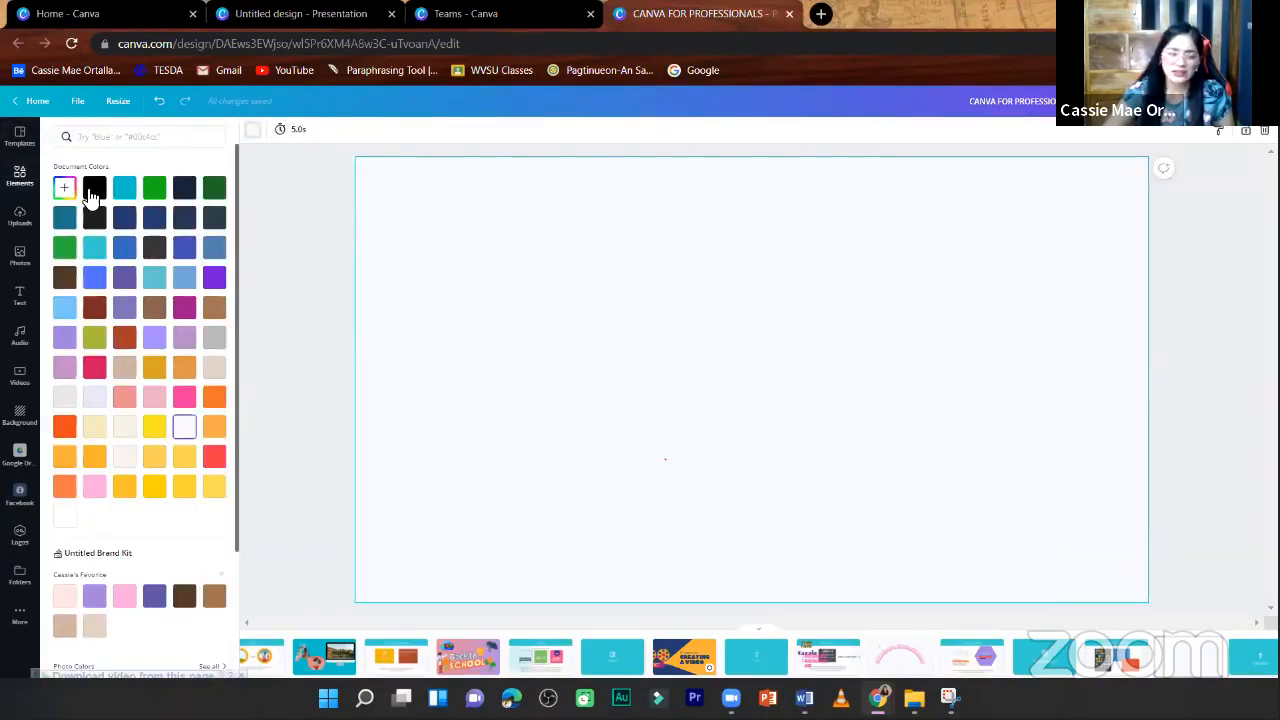
{"action": "left_click", "coordinate": [92, 189]}
{"action": "left_click", "coordinate": [124, 196]}
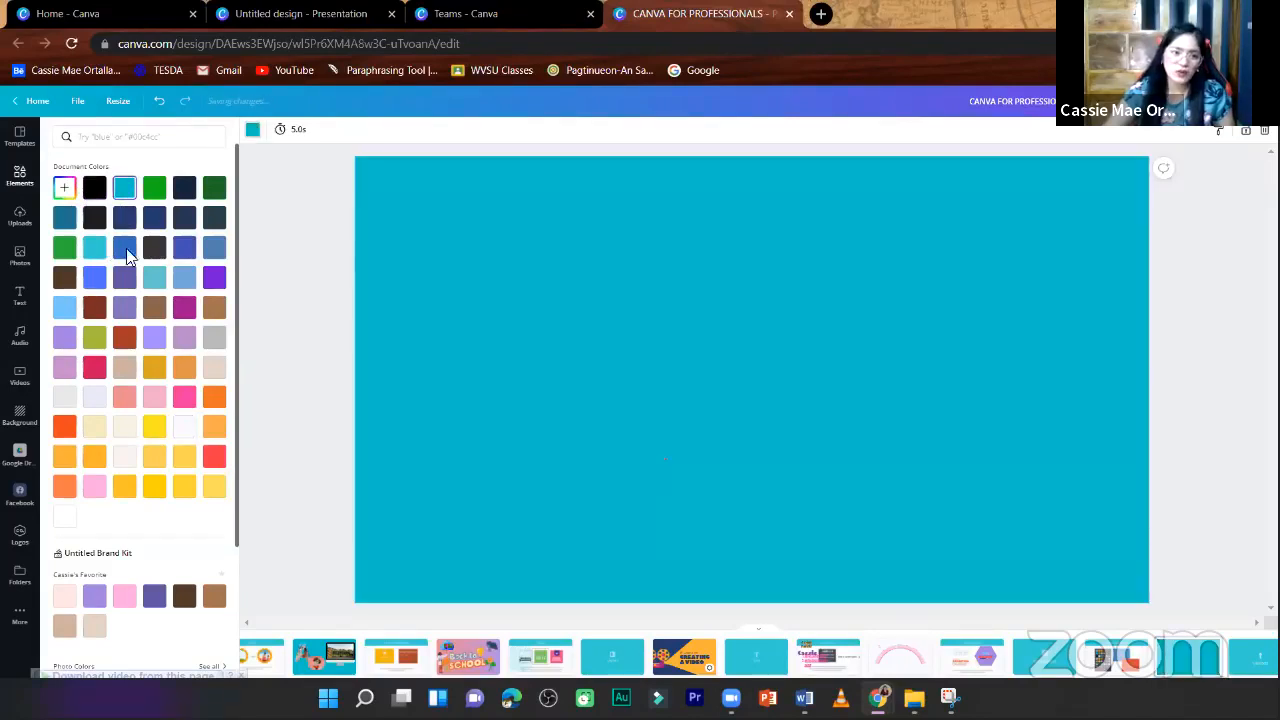
{"action": "left_click", "coordinate": [184, 340]}
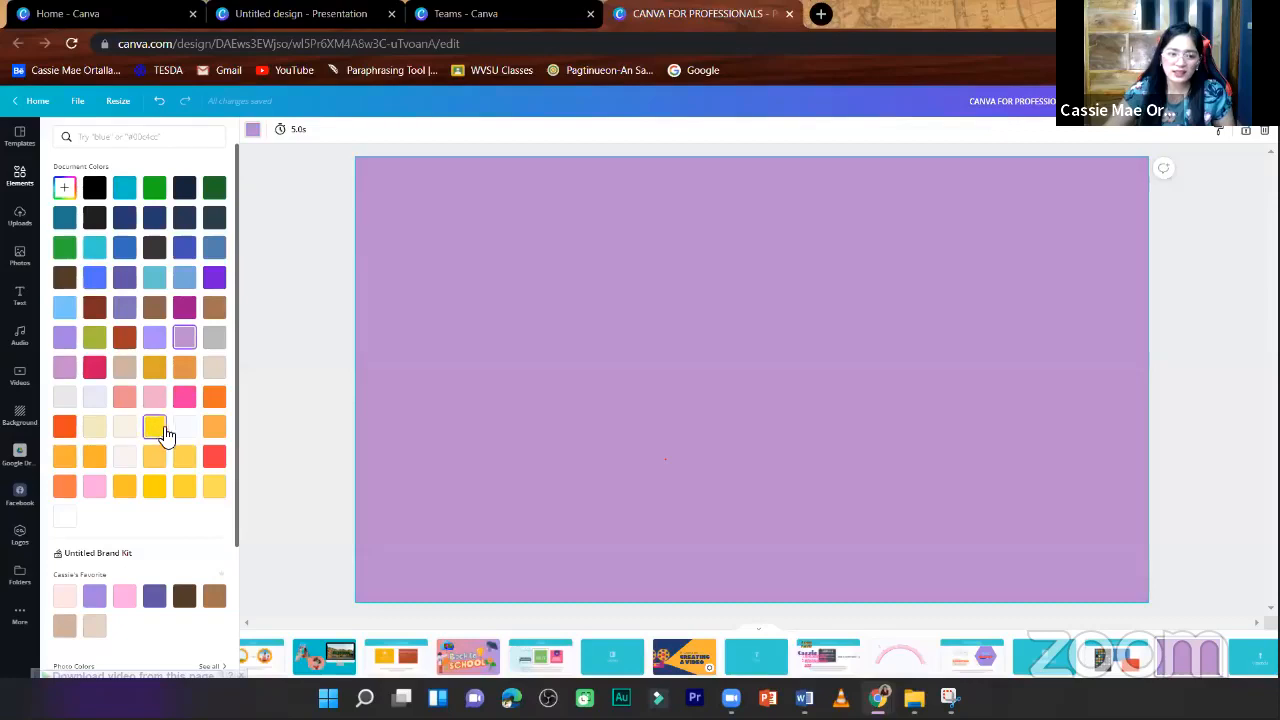
{"action": "left_click", "coordinate": [160, 430]}
{"action": "left_click", "coordinate": [240, 404]}
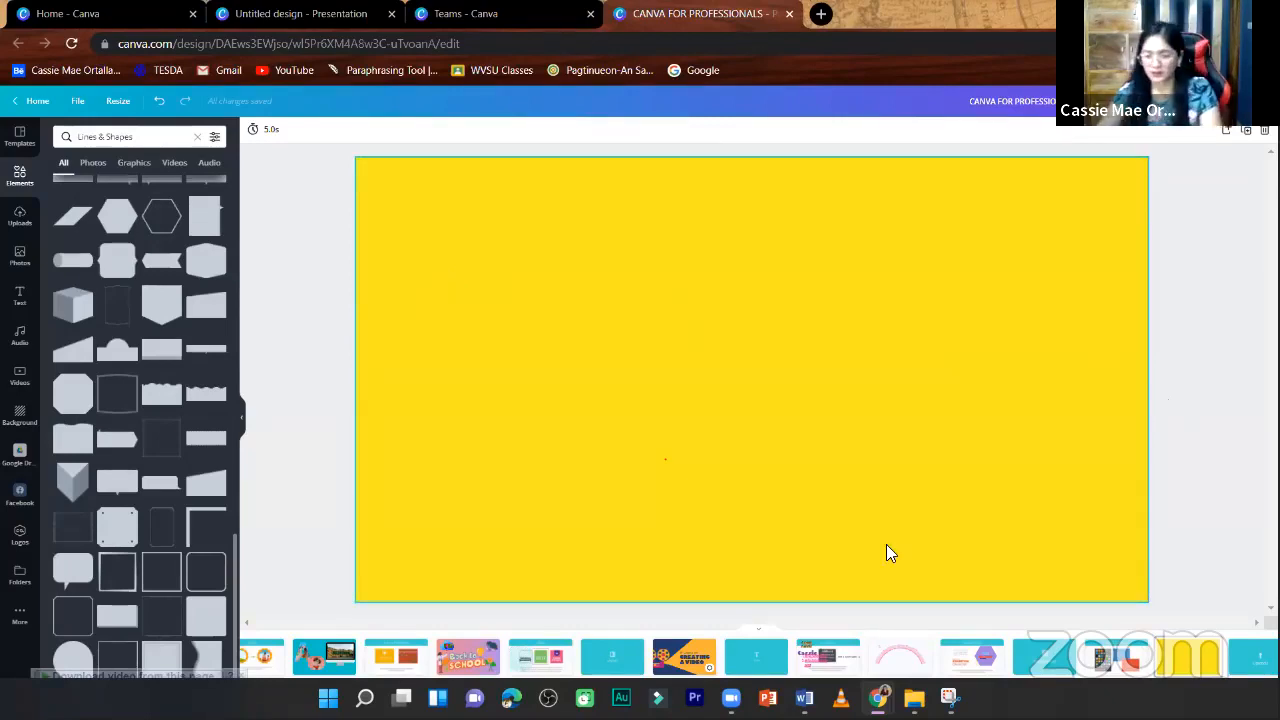
- Go to the "Uploads" page and upload the puppy-and-perfume-bottle photo from the Pictures folder
{"action": "scroll", "coordinate": [886, 544], "scroll_direction": "up", "scroll_amount": 1}
{"action": "left_click", "coordinate": [1122, 456]}
{"action": "scroll", "coordinate": [1172, 385], "scroll_direction": "down", "scroll_amount": 2}
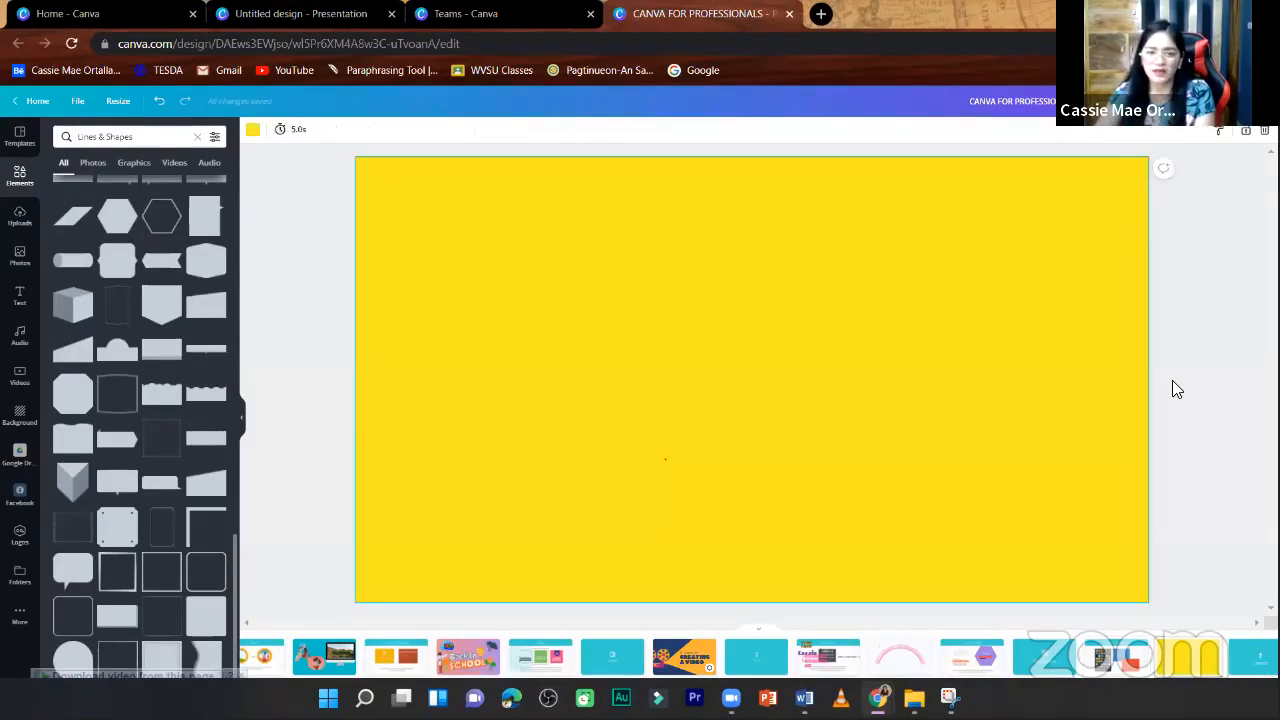
{"action": "left_click", "coordinate": [13, 215]}
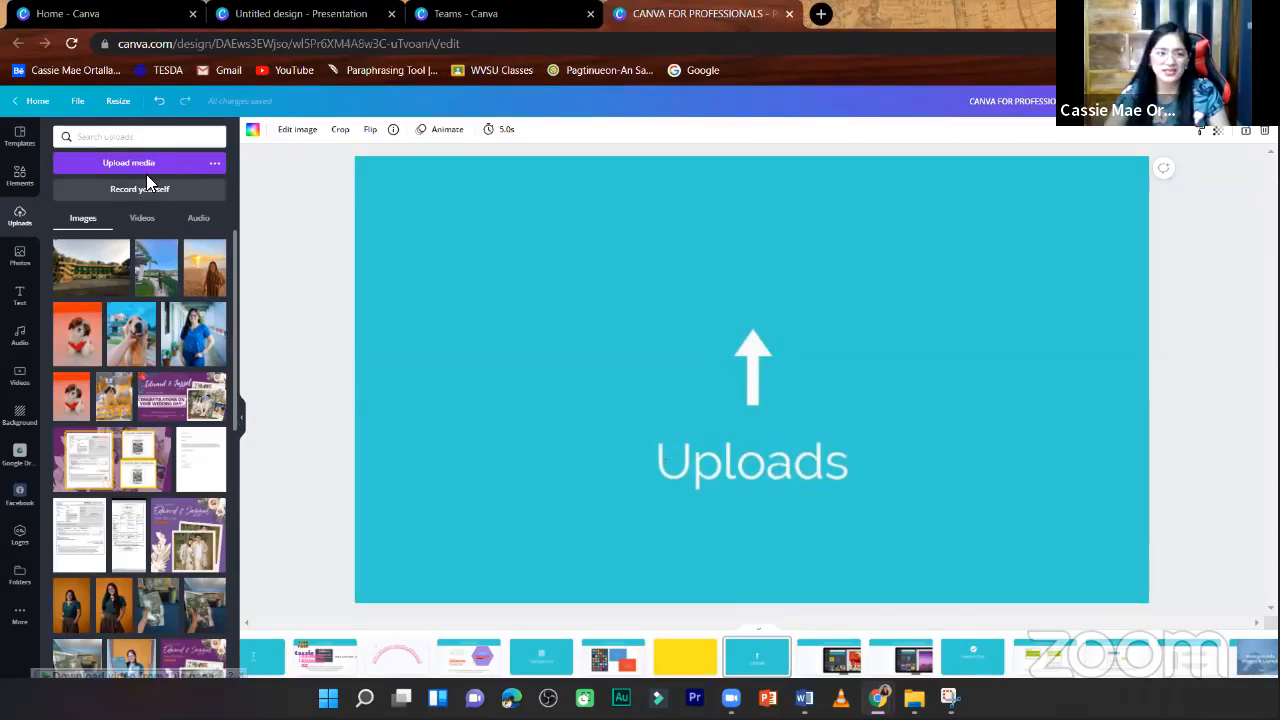
{"action": "left_click", "coordinate": [180, 165]}
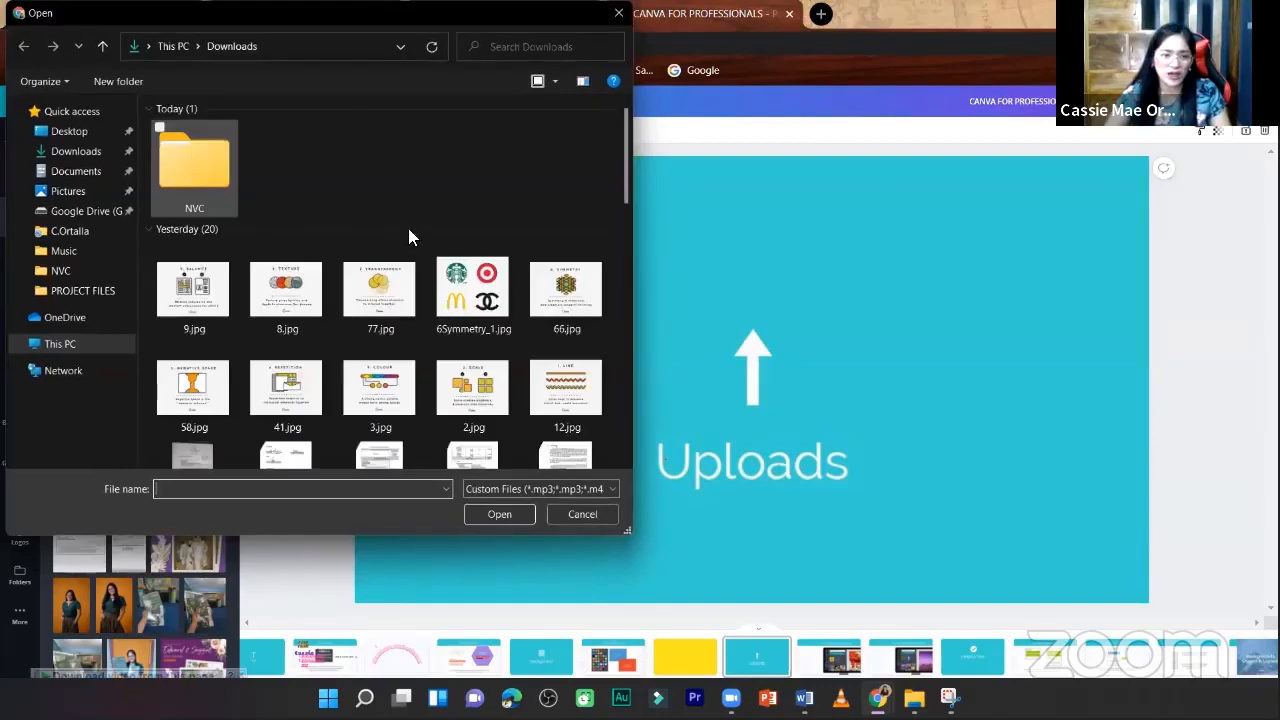
{"action": "left_click", "coordinate": [87, 191]}
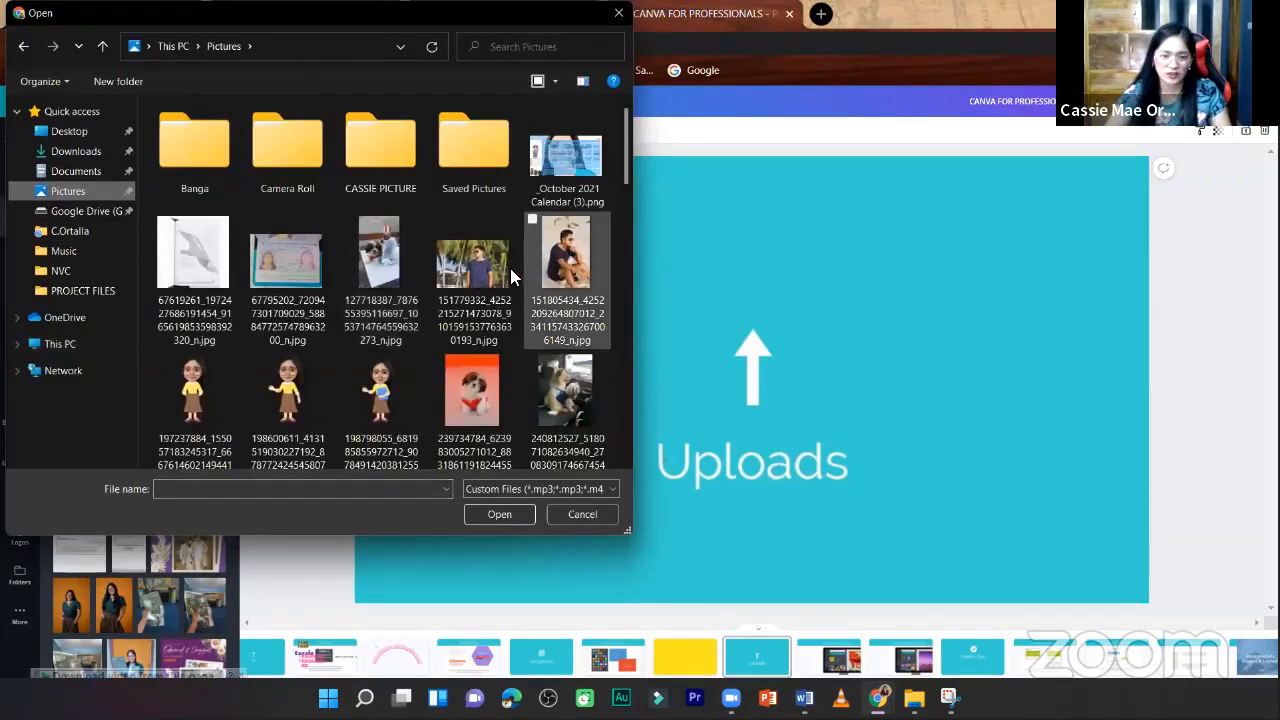
{"action": "left_click", "coordinate": [385, 265]}
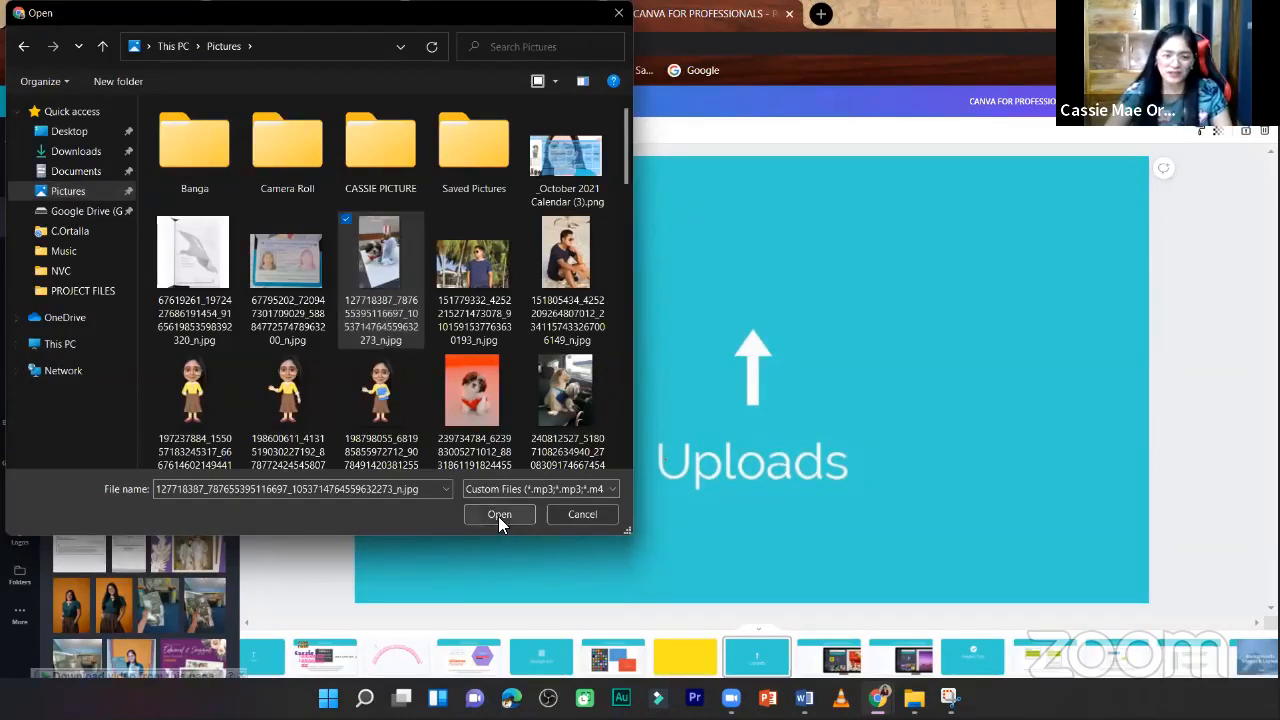
{"action": "left_click", "coordinate": [498, 516]}
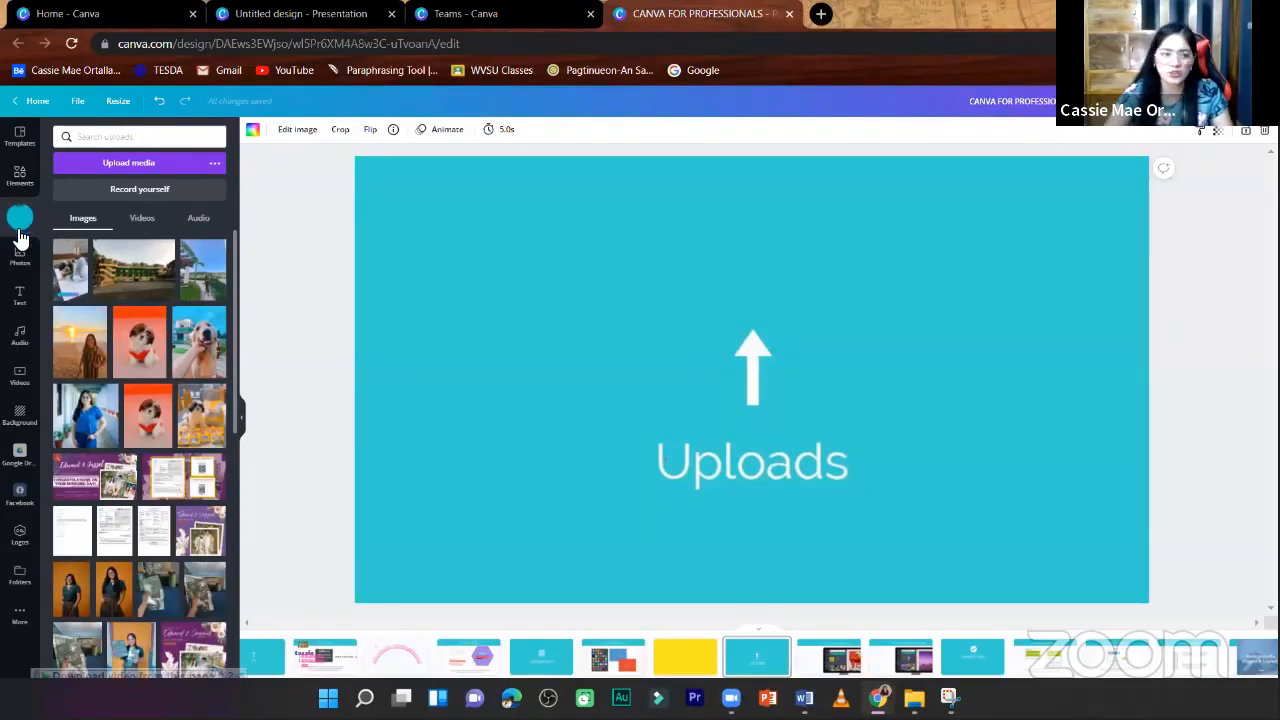
- Try the newly uploaded puppy photo on the left half of the "Uploads" page and delete it again
{"action": "left_click", "coordinate": [70, 280]}
{"action": "left_click_drag", "start_coordinate": [760, 386], "coordinate": [518, 372]}
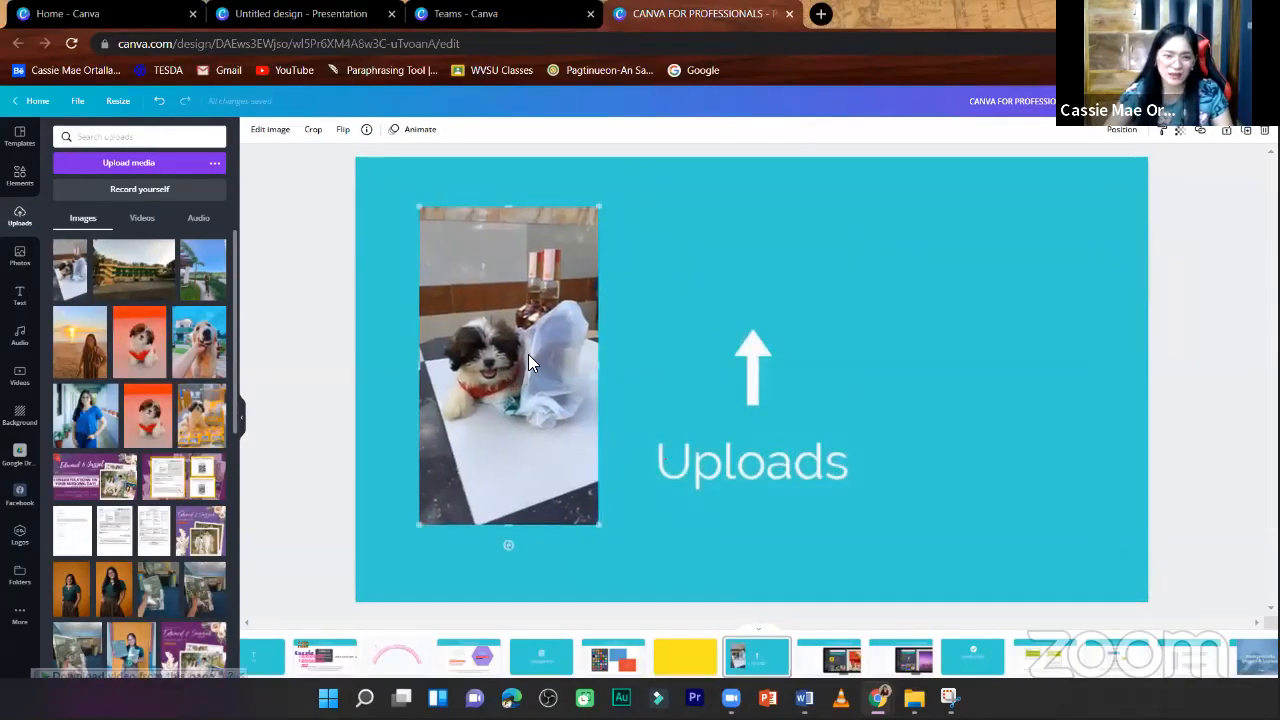
{"action": "key", "text": "Delete"}
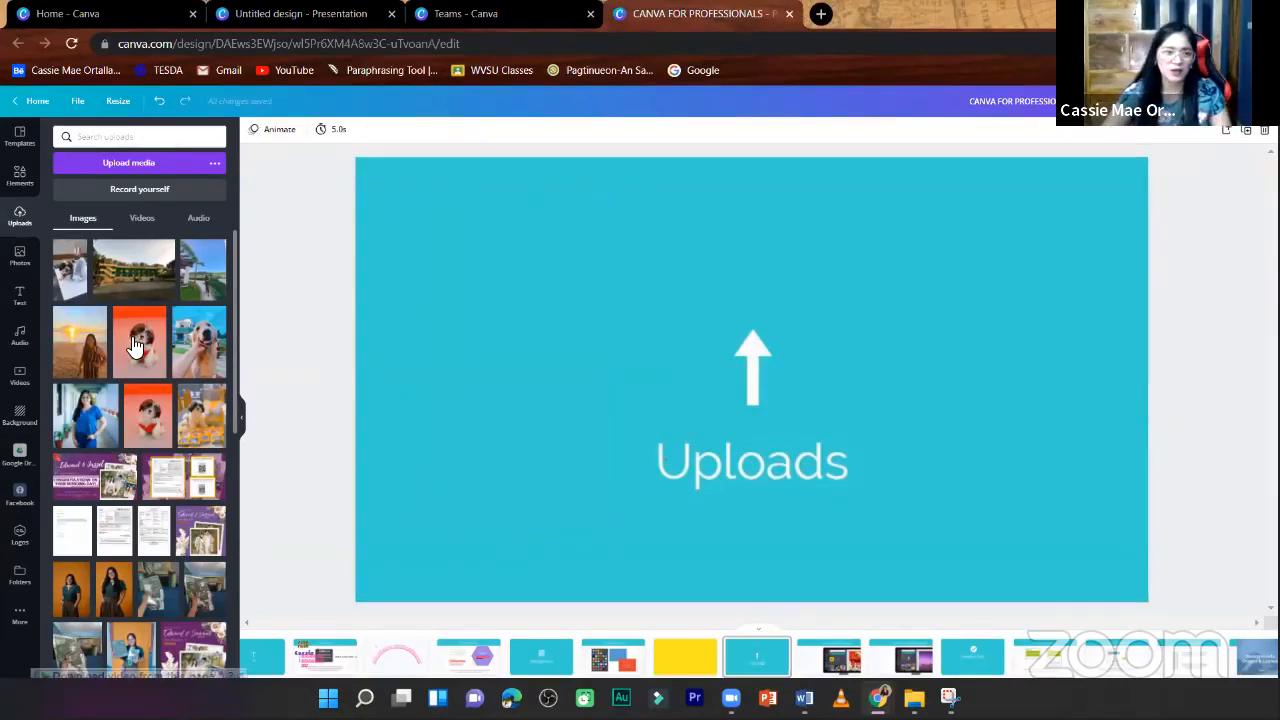
- Place the red-background puppy photo left of the "Uploads" text and the golden retriever photo right of it
{"action": "left_click_drag", "start_coordinate": [802, 361], "coordinate": [554, 339]}
{"action": "left_click", "coordinate": [194, 352]}
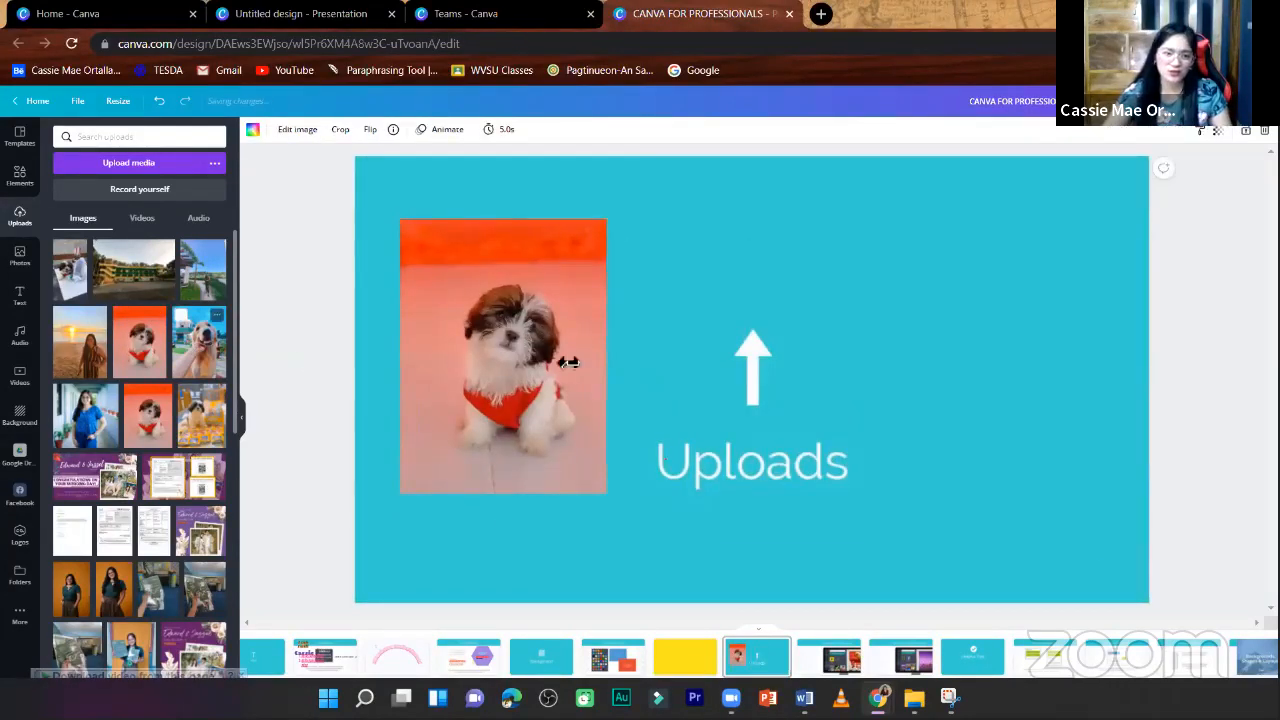
{"action": "left_click_drag", "start_coordinate": [929, 377], "coordinate": [935, 380]}
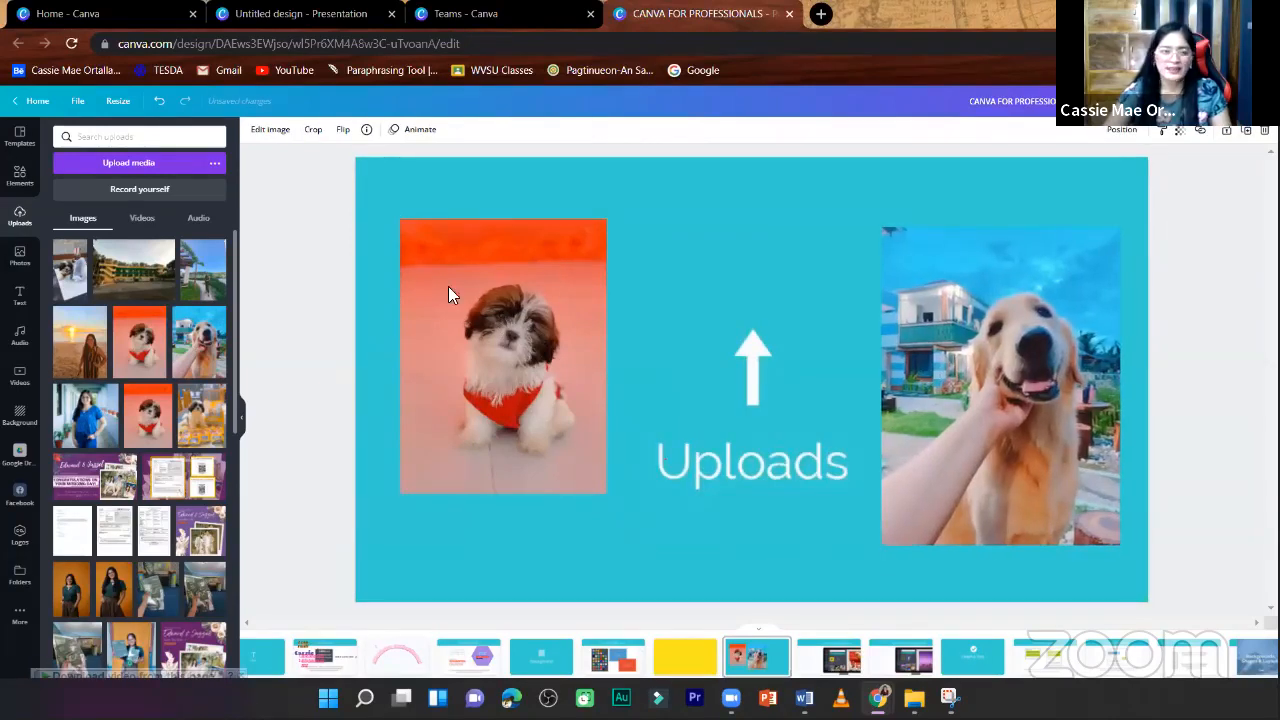
{"action": "left_click", "coordinate": [321, 243]}
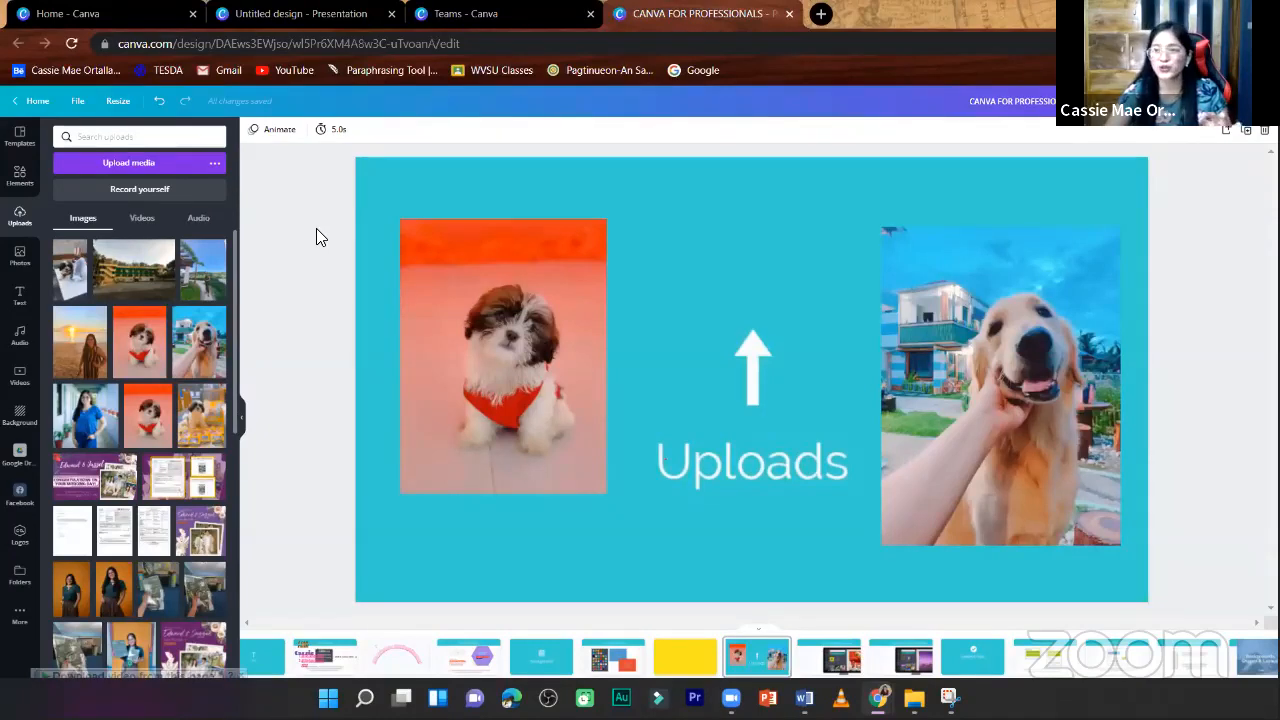
- Open the self-recording studio and try switching its camera to the EOS Webcam Utility or the USB2.0 webcam
{"action": "left_click", "coordinate": [172, 190]}
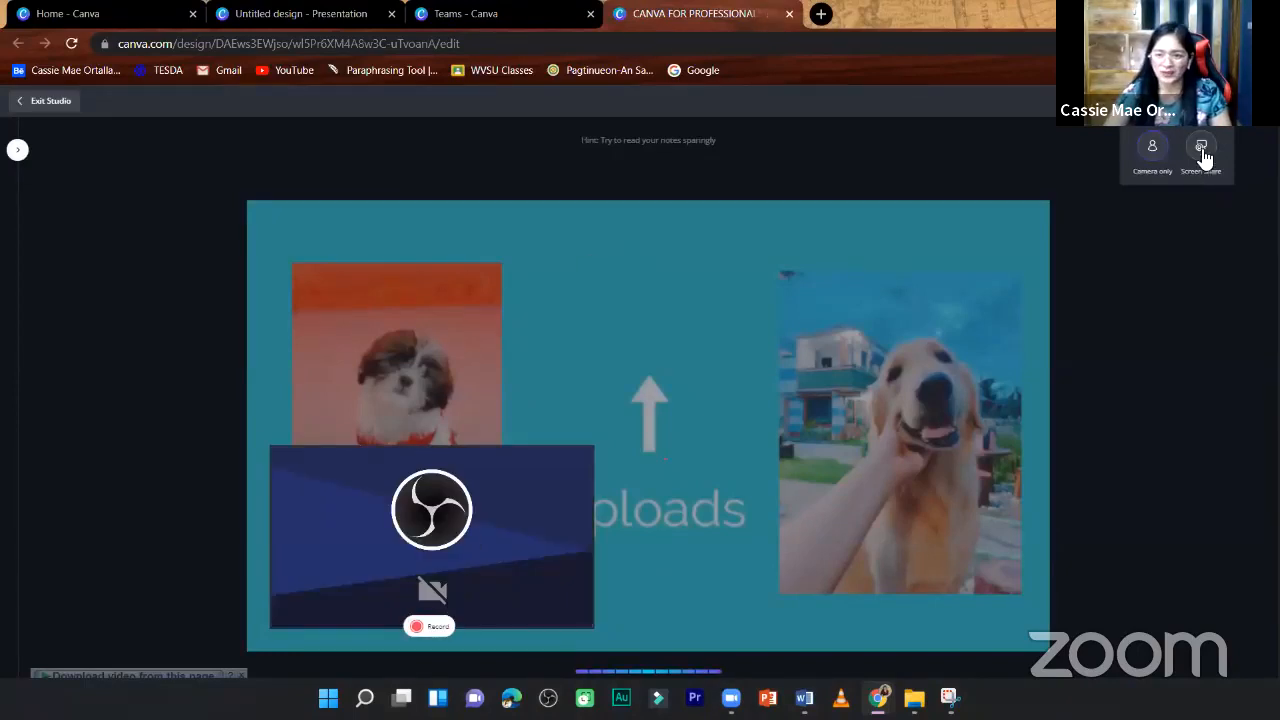
{"action": "left_click", "coordinate": [1152, 146]}
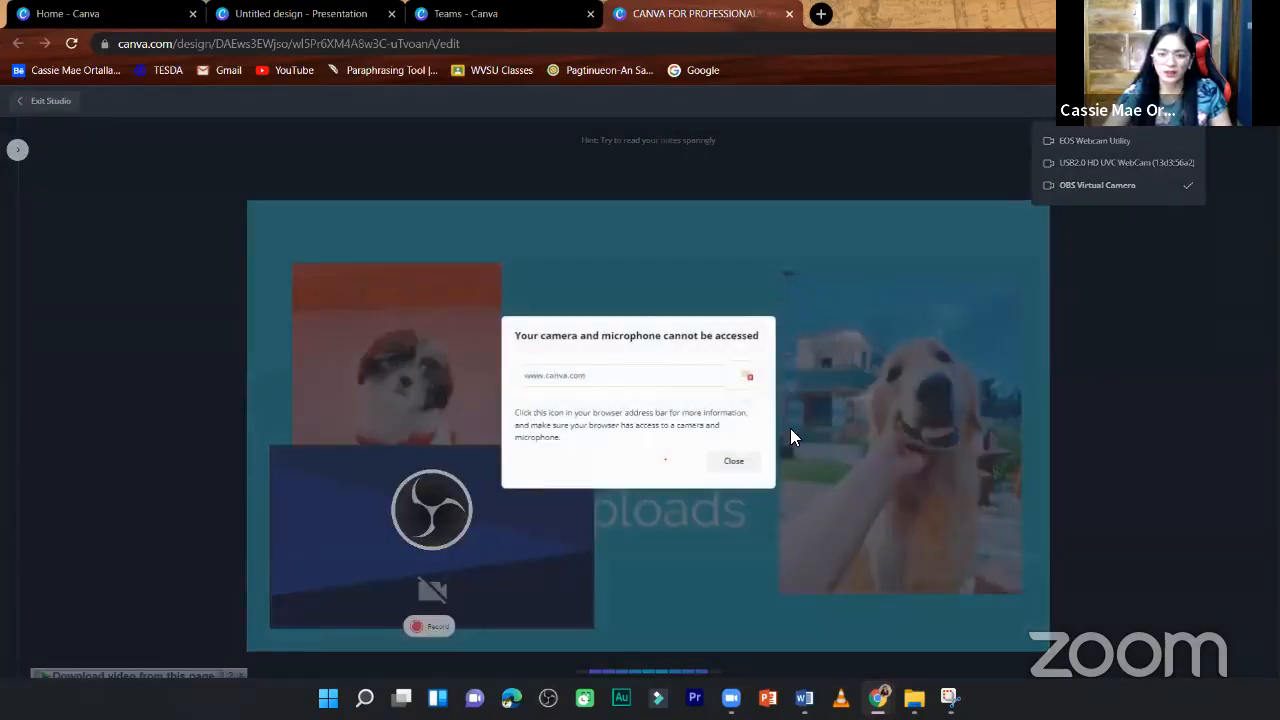
{"action": "left_click", "coordinate": [735, 460]}
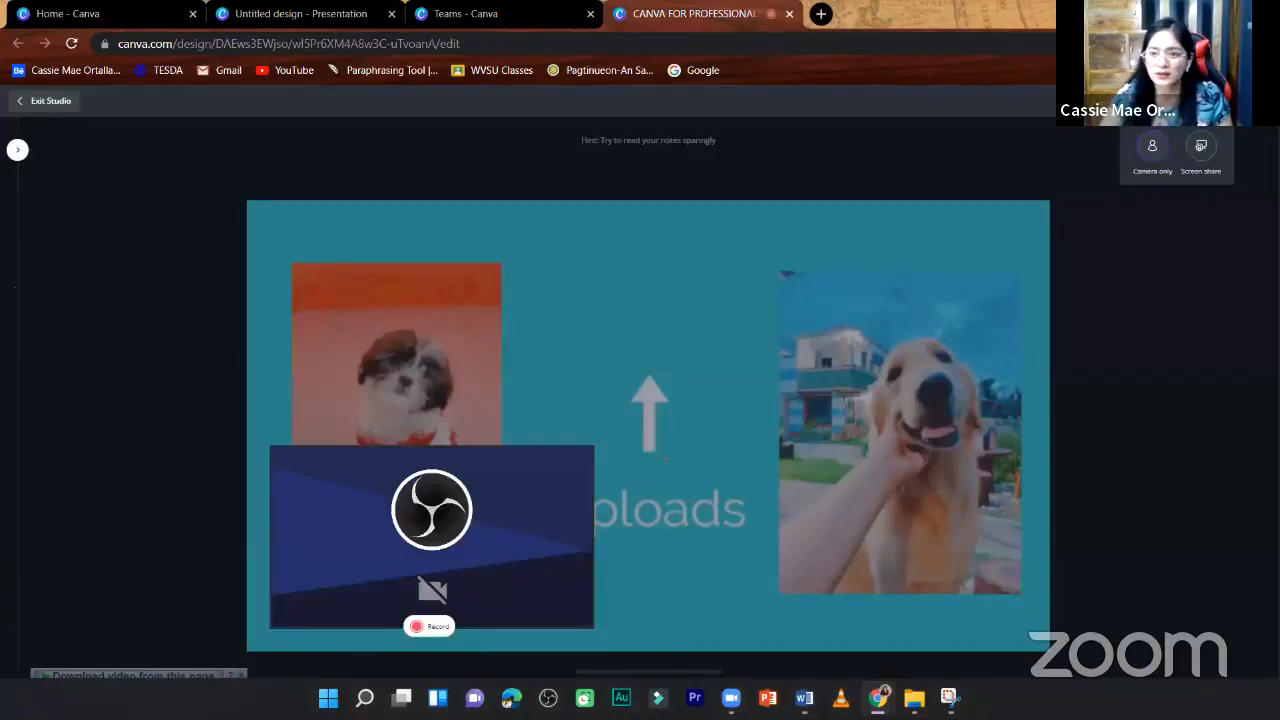
{"action": "left_click", "coordinate": [1145, 147]}
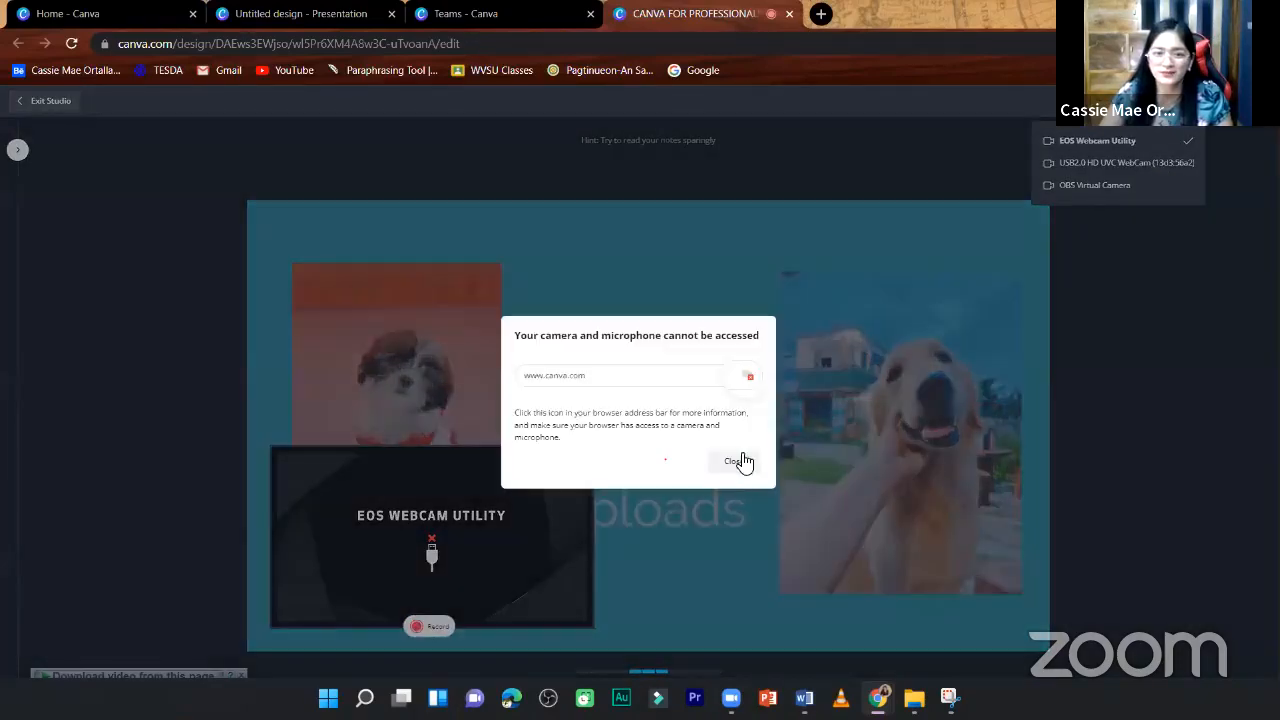
{"action": "left_click", "coordinate": [1112, 167]}
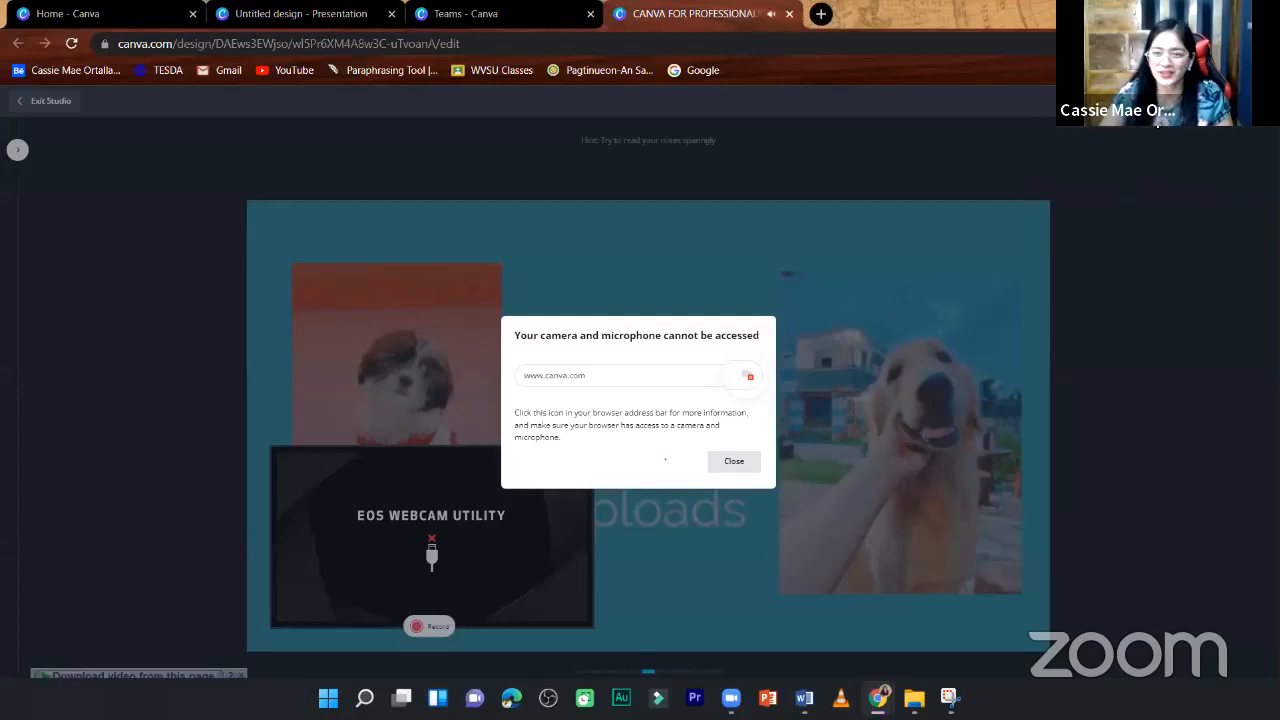
{"action": "left_click", "coordinate": [1149, 349]}
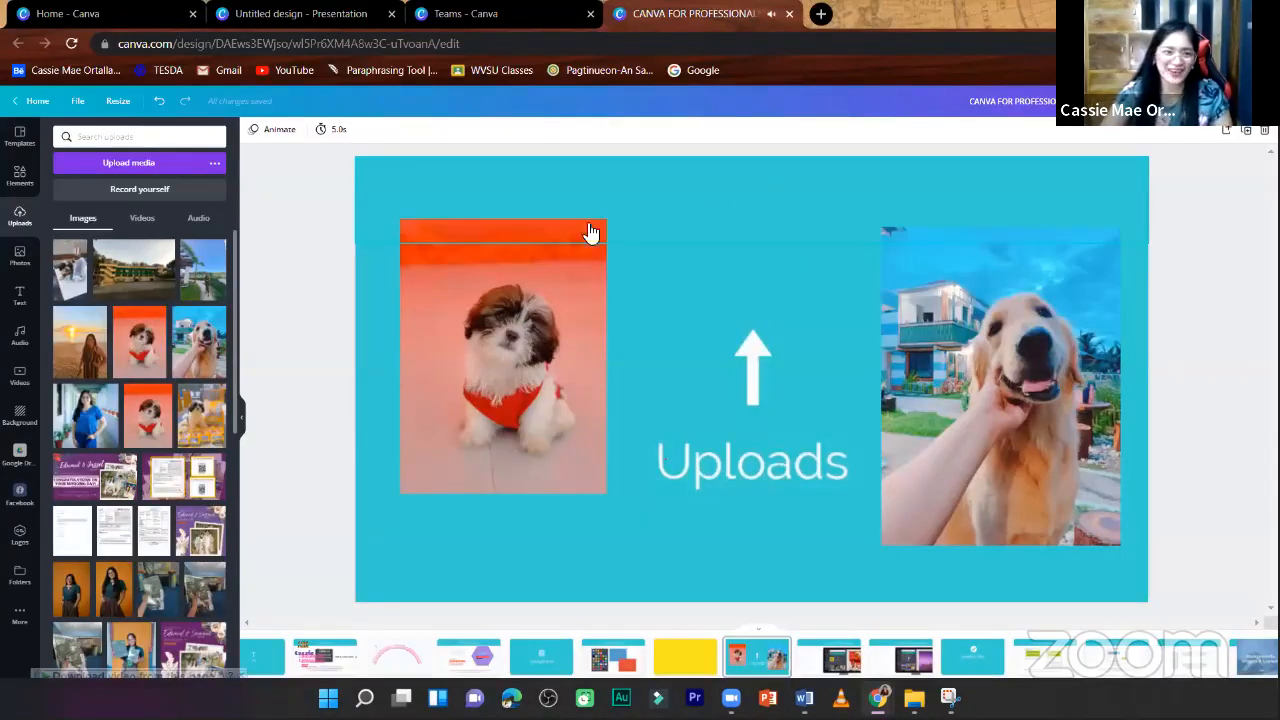
- Reopen the self-recording studio and set its camera to OBS Virtual Camera
{"action": "left_click", "coordinate": [120, 195]}
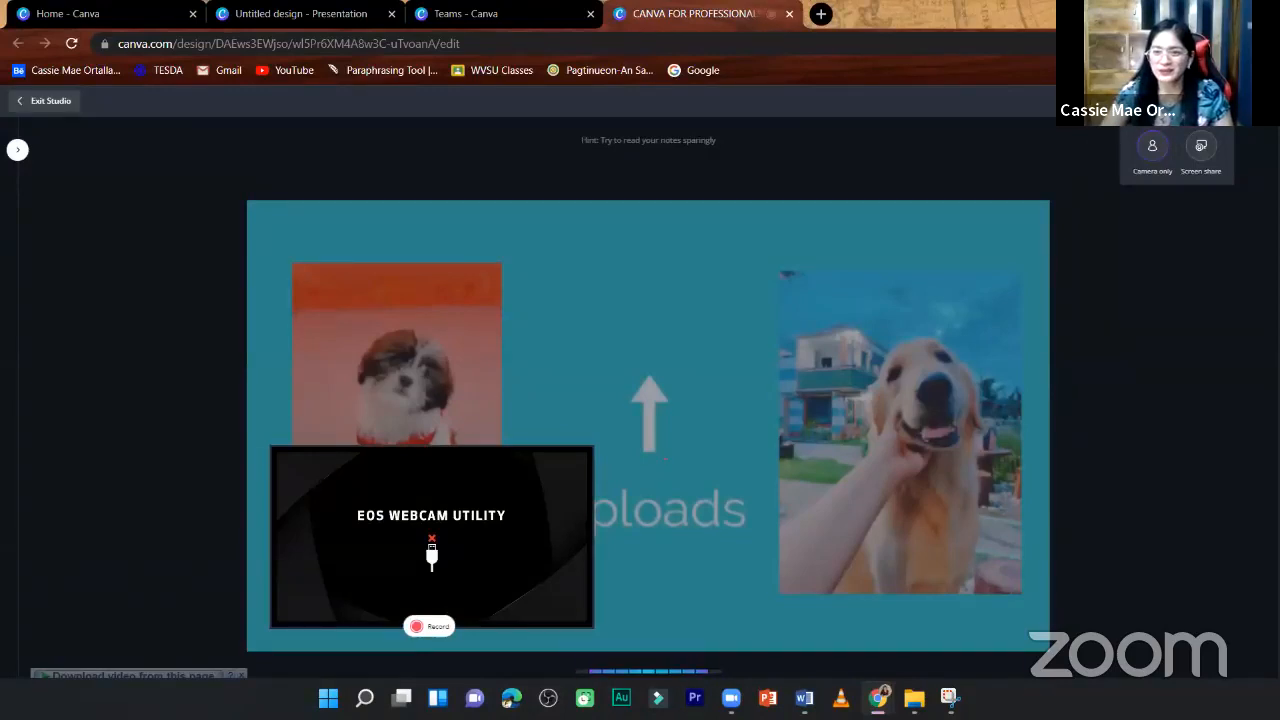
{"action": "left_click", "coordinate": [1152, 147]}
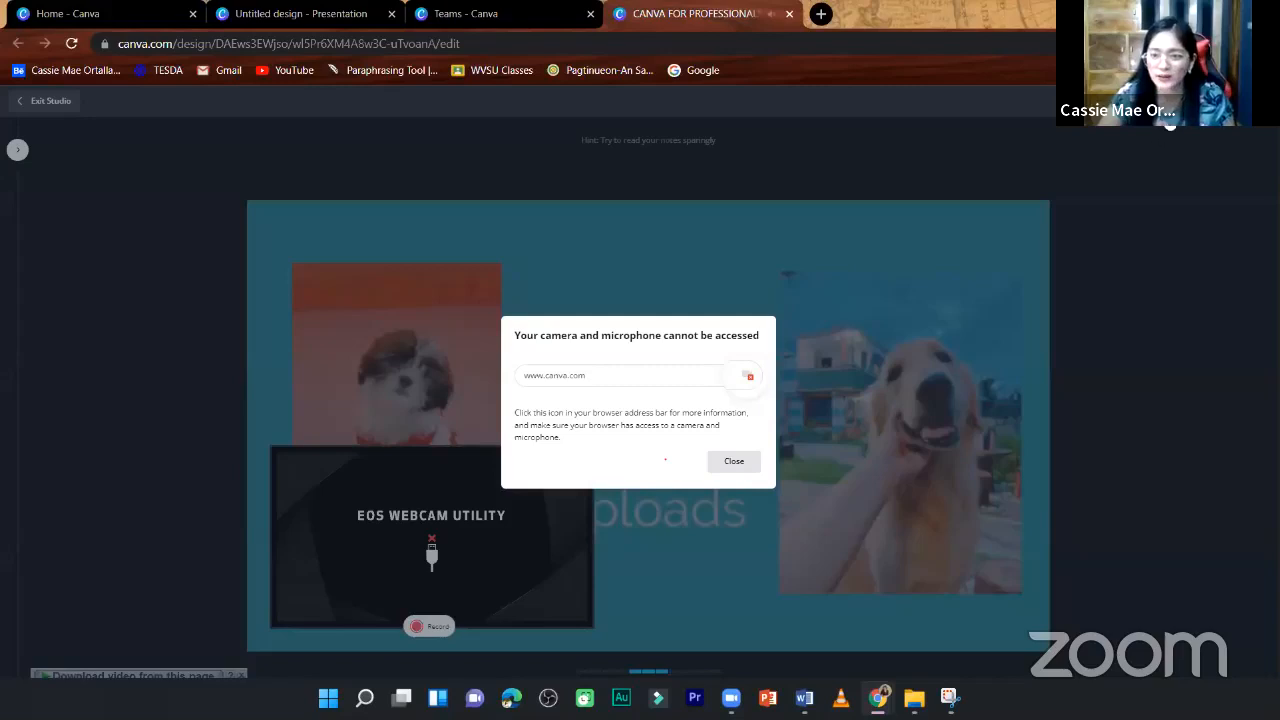
{"action": "left_click", "coordinate": [44, 101]}
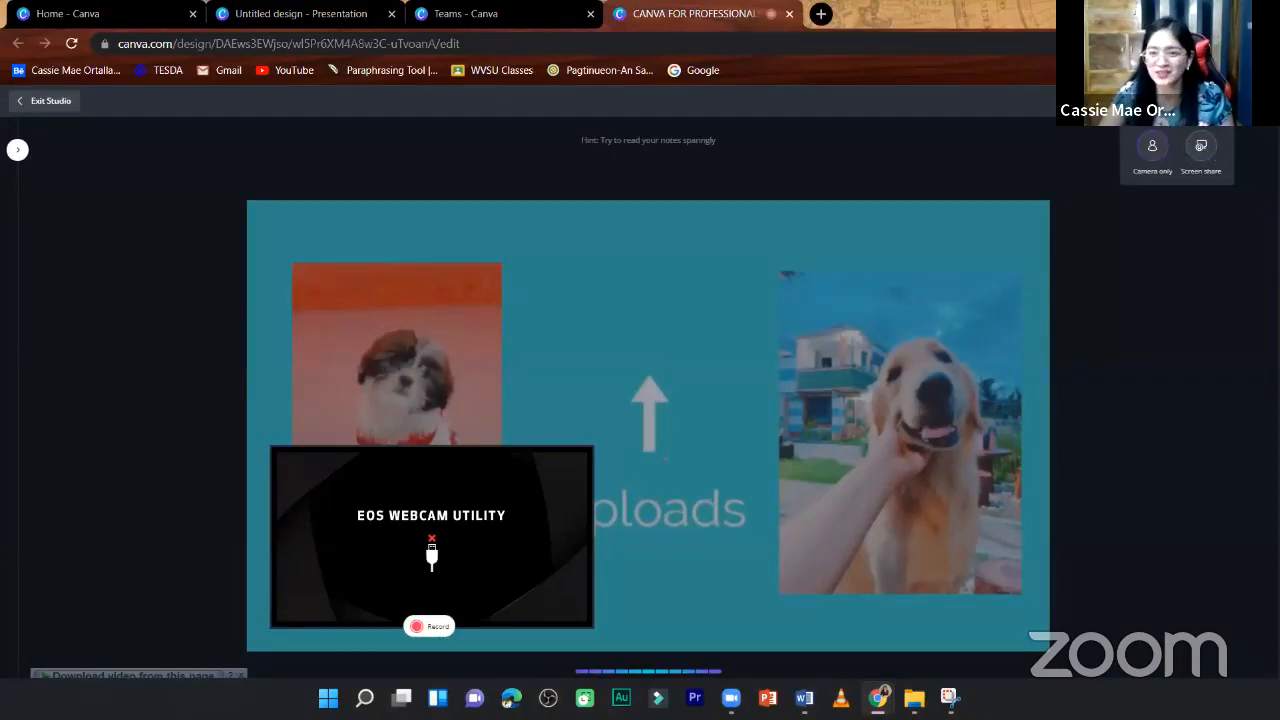
{"action": "left_click", "coordinate": [1152, 146]}
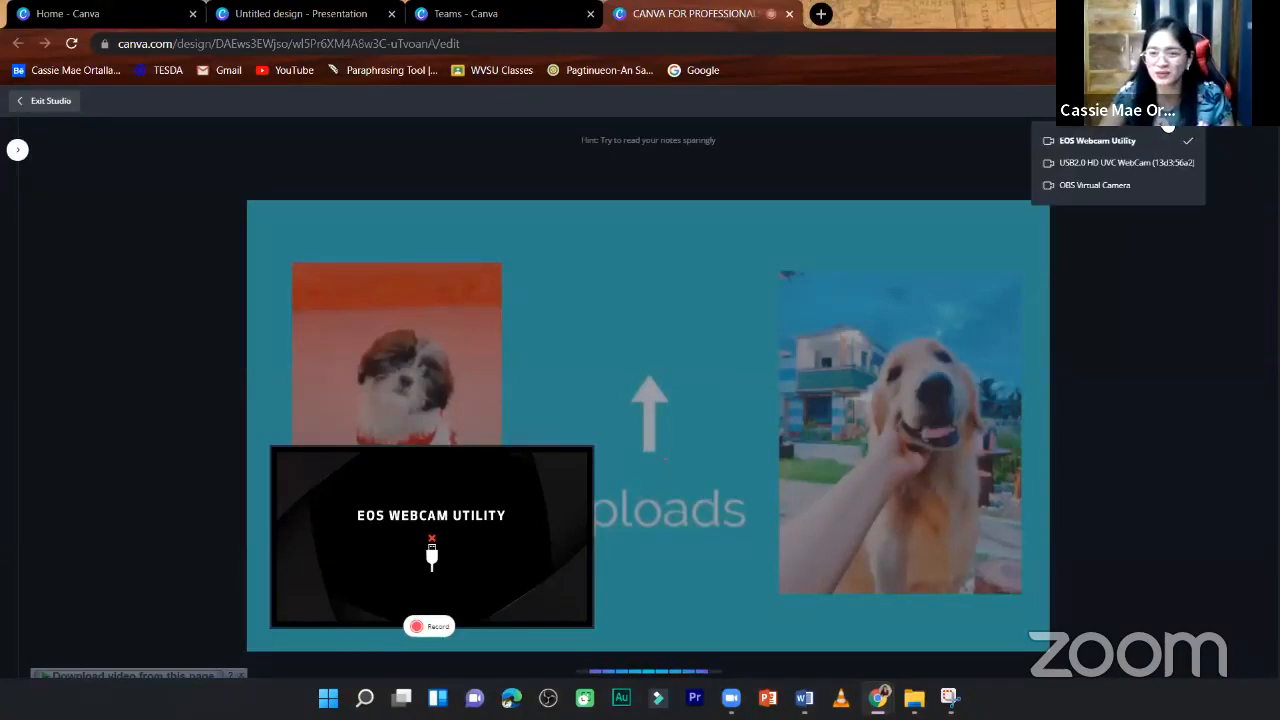
{"action": "left_click", "coordinate": [1124, 187]}
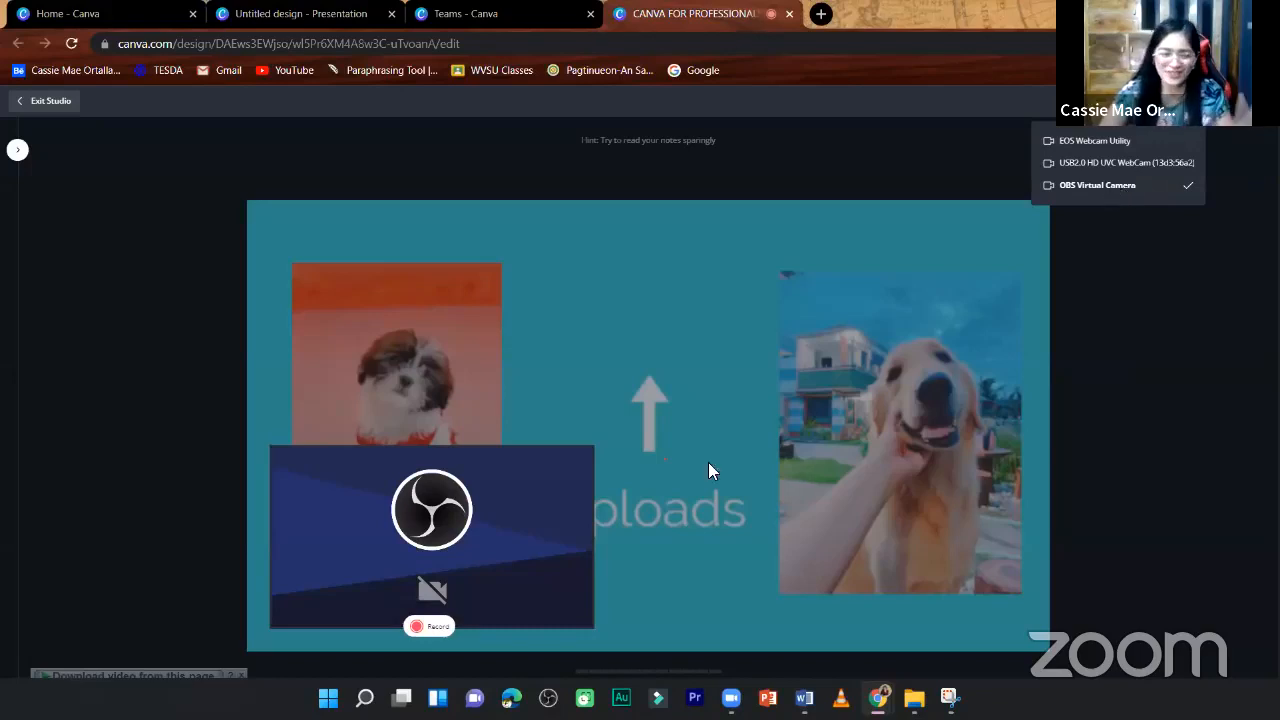
- Move the camera preview to the page's lower-right corner and look through the available microphones
{"action": "left_click_drag", "start_coordinate": [402, 628], "coordinate": [923, 584]}
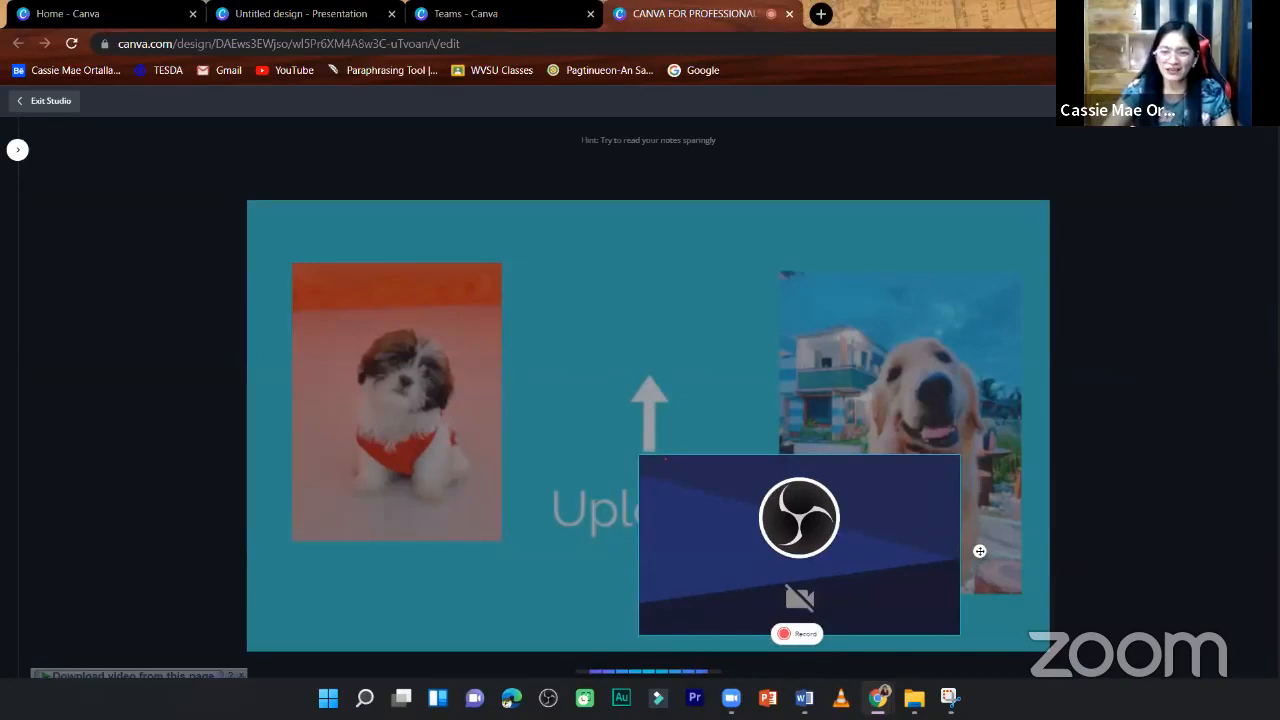
{"action": "left_click", "coordinate": [1100, 101]}
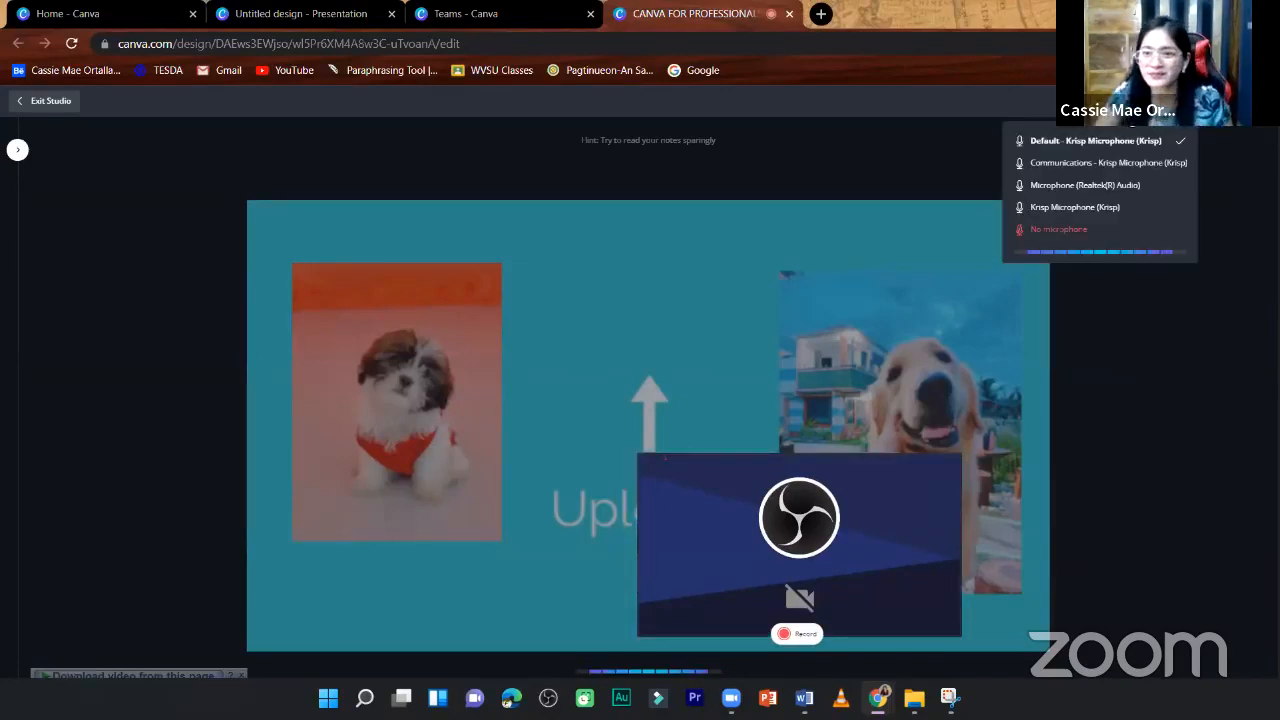
{"action": "left_click", "coordinate": [1120, 460]}
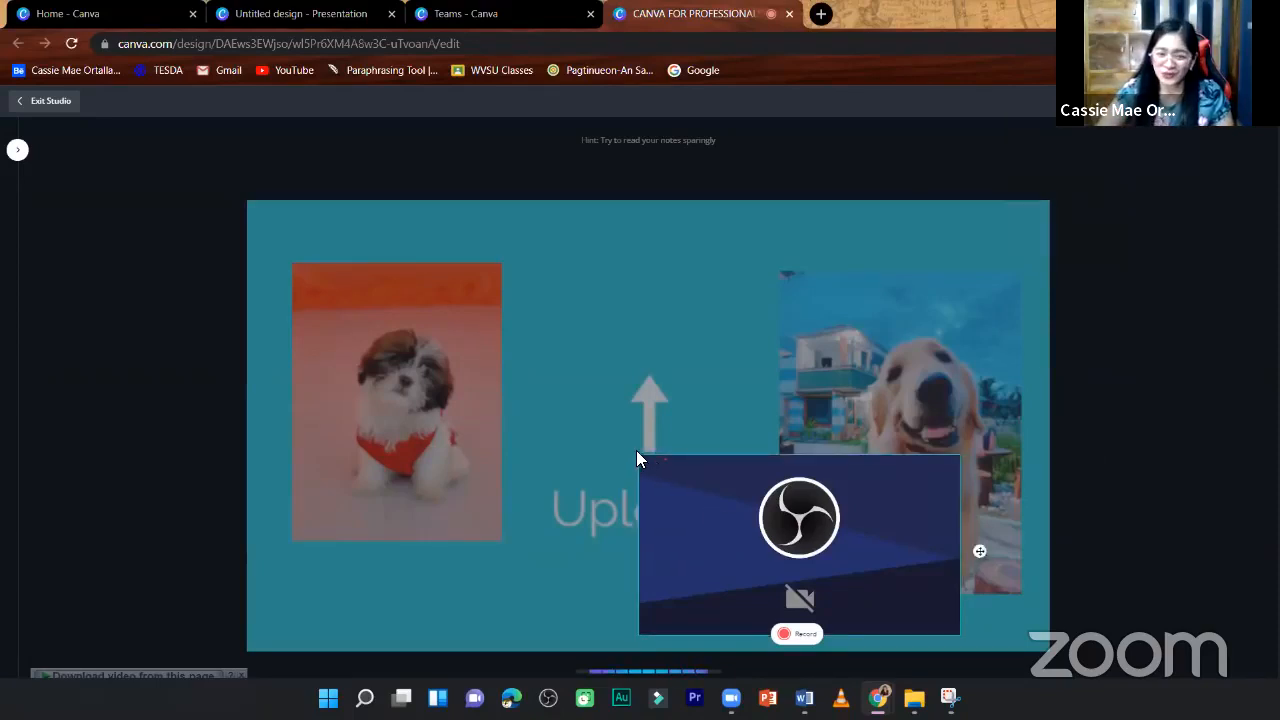
{"action": "left_click_drag", "start_coordinate": [730, 479], "coordinate": [786, 503]}
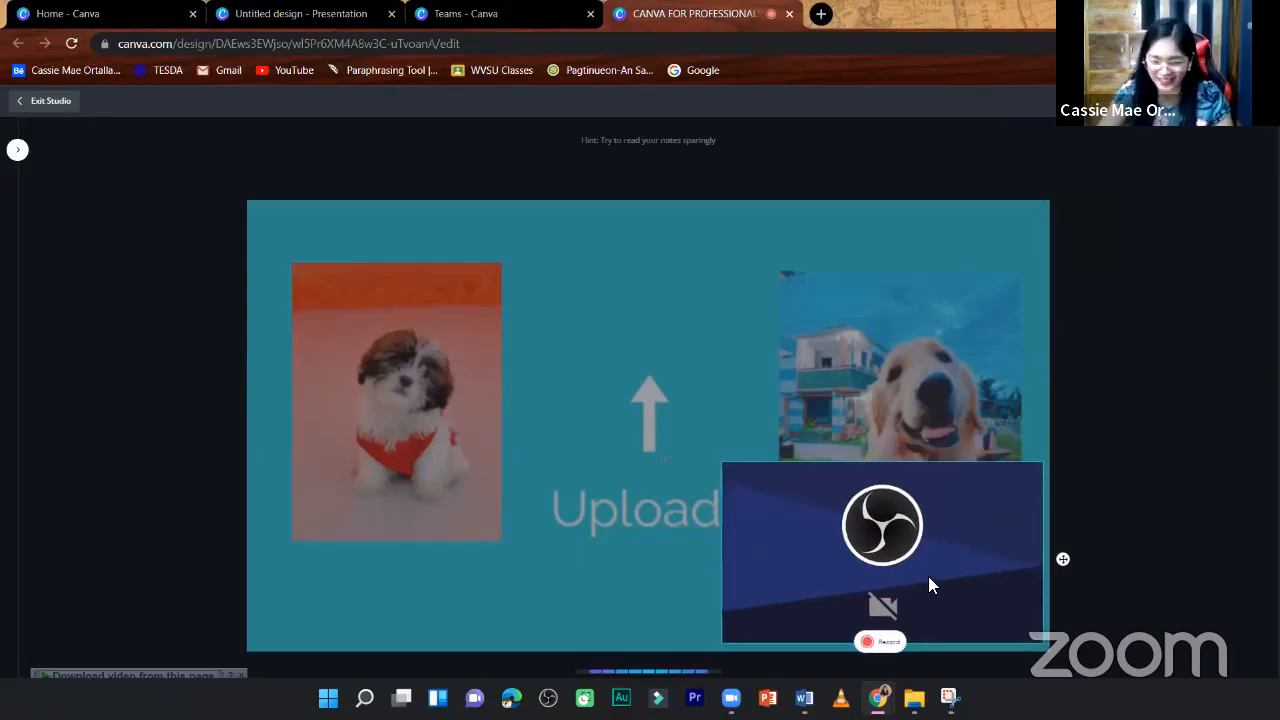
- Record a clip of about 13.6 seconds with the current camera and finish it so it lands on the Uploads page
{"action": "left_click", "coordinate": [889, 643]}
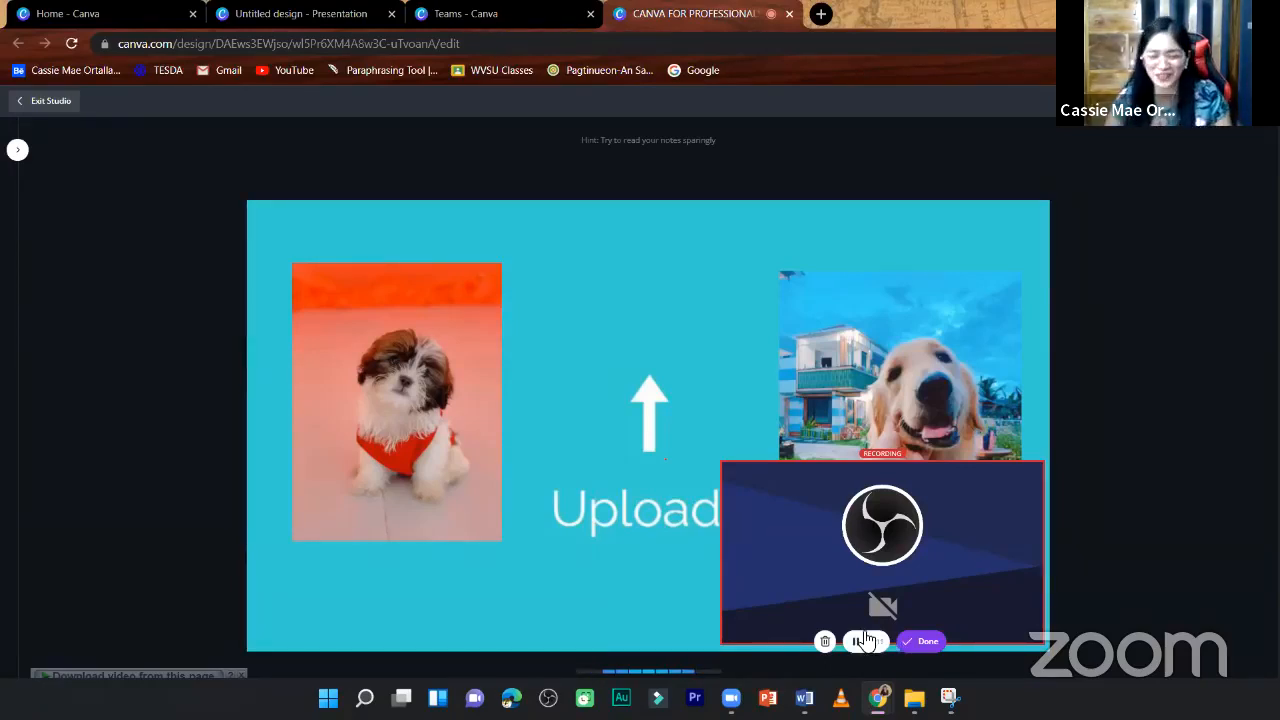
{"action": "left_click", "coordinate": [924, 641]}
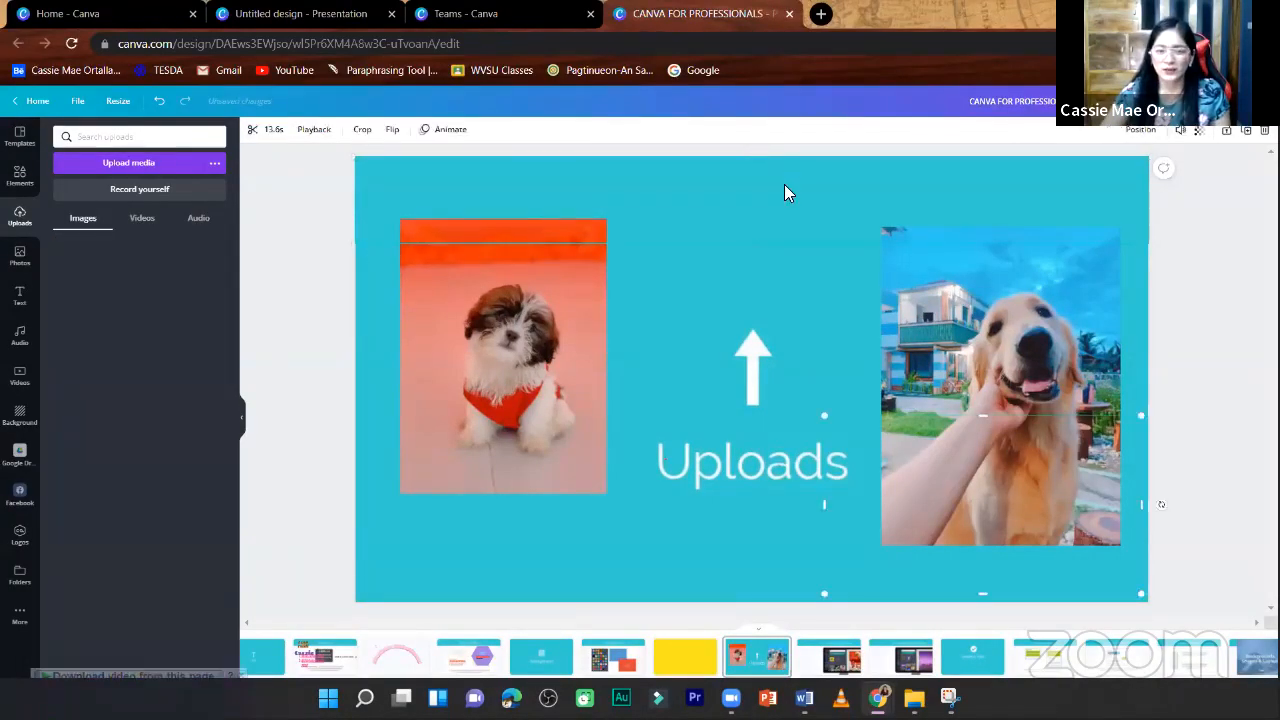
{"action": "left_click", "coordinate": [961, 446]}
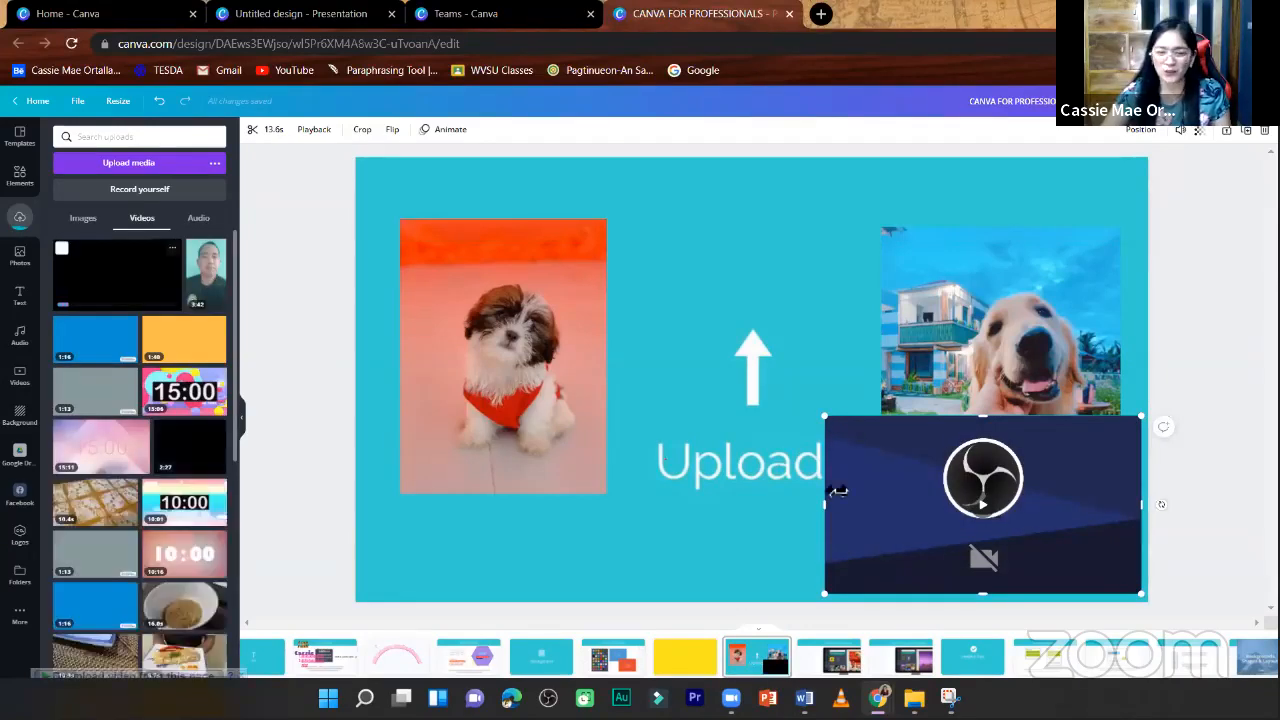
- Shrink the recorded clip to a small thumbnail in the page's lower-right corner, overlapping the bottom of the golden retriever photo
{"action": "mouse_move", "coordinate": [855, 443]}
{"action": "left_mouse_down"}
{"action": "mouse_move", "coordinate": [1000, 525]}
{"action": "mouse_move", "coordinate": [836, 442]}
{"action": "left_mouse_up"}
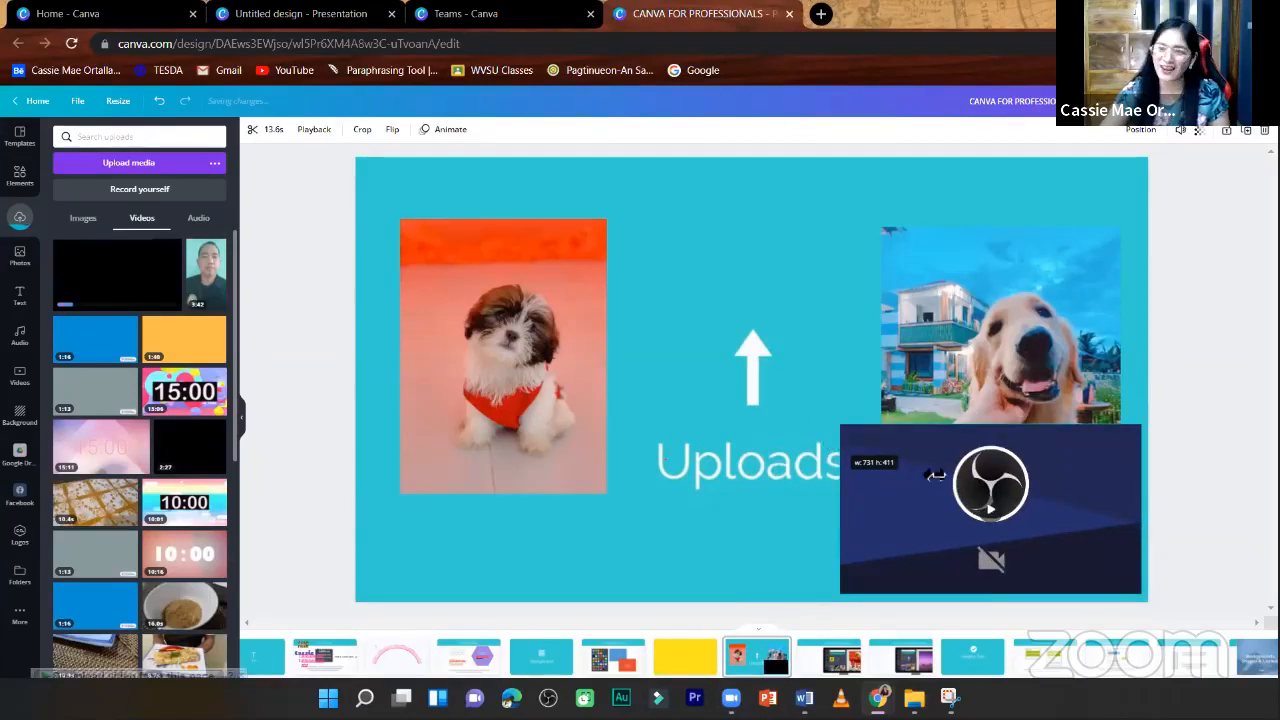
{"action": "left_click_drag", "start_coordinate": [1053, 497], "coordinate": [1046, 508]}
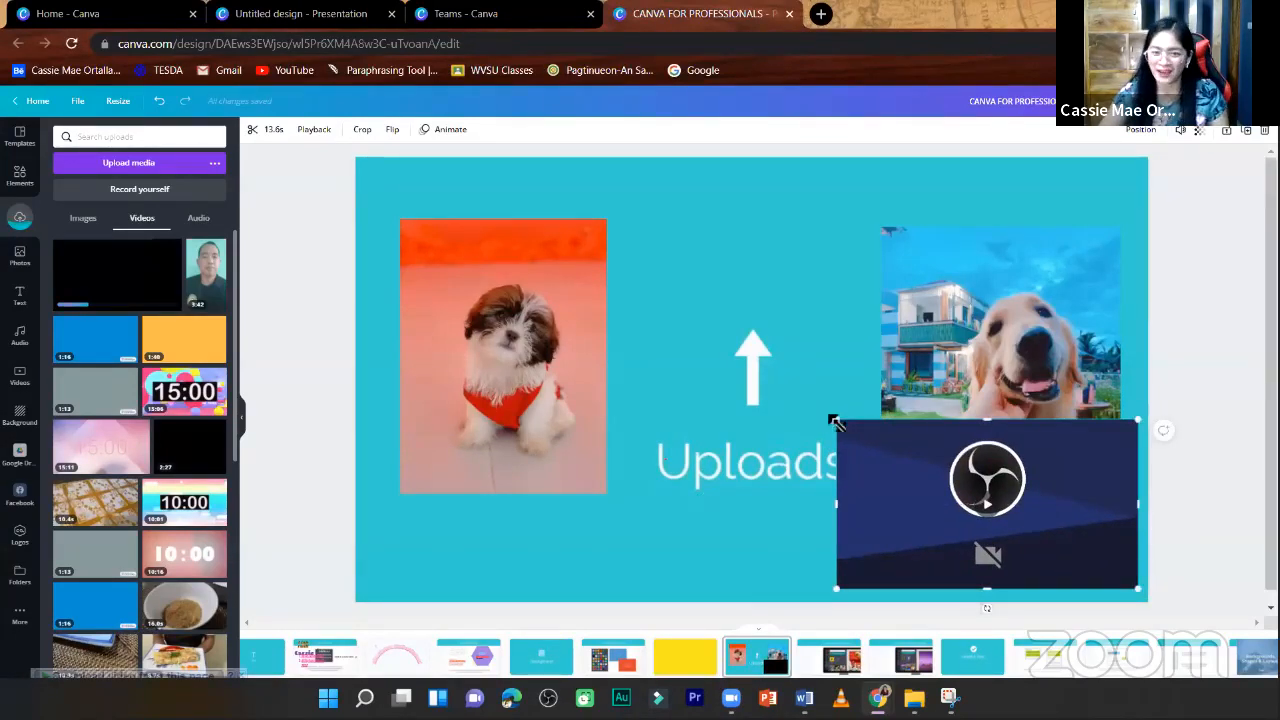
{"action": "left_click_drag", "start_coordinate": [840, 427], "coordinate": [782, 390]}
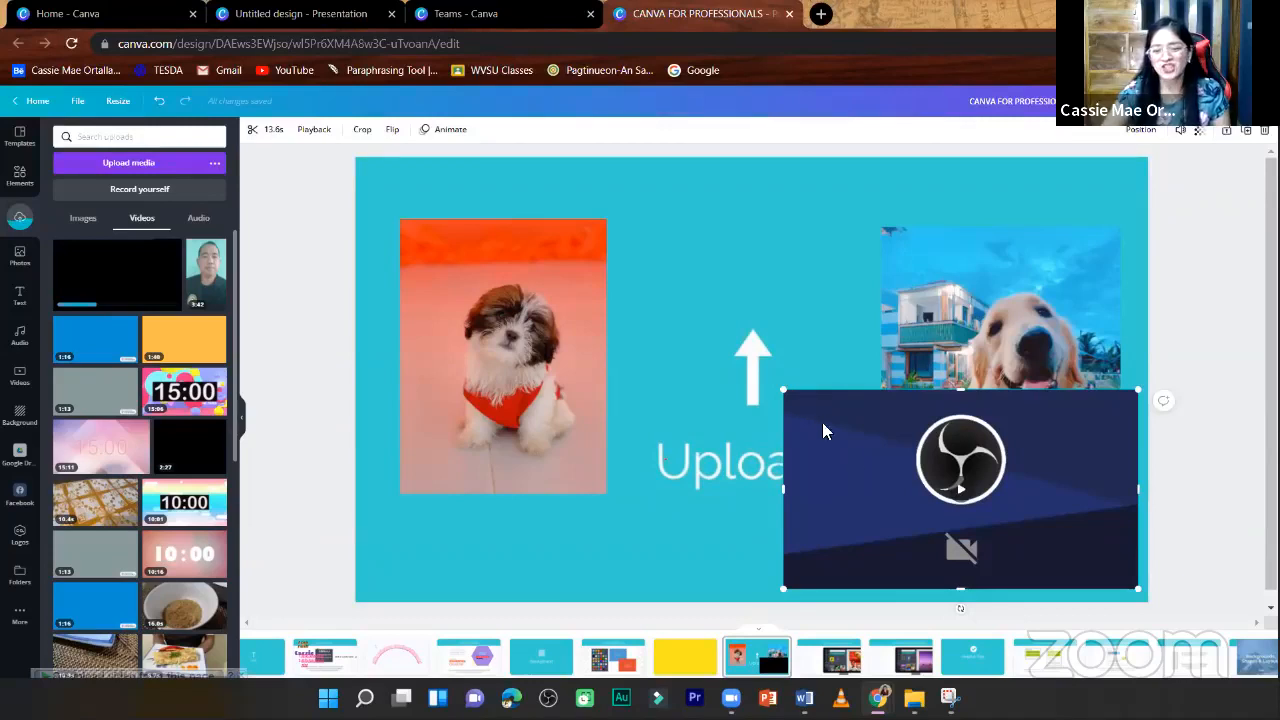
{"action": "left_click_drag", "start_coordinate": [914, 516], "coordinate": [977, 499]}
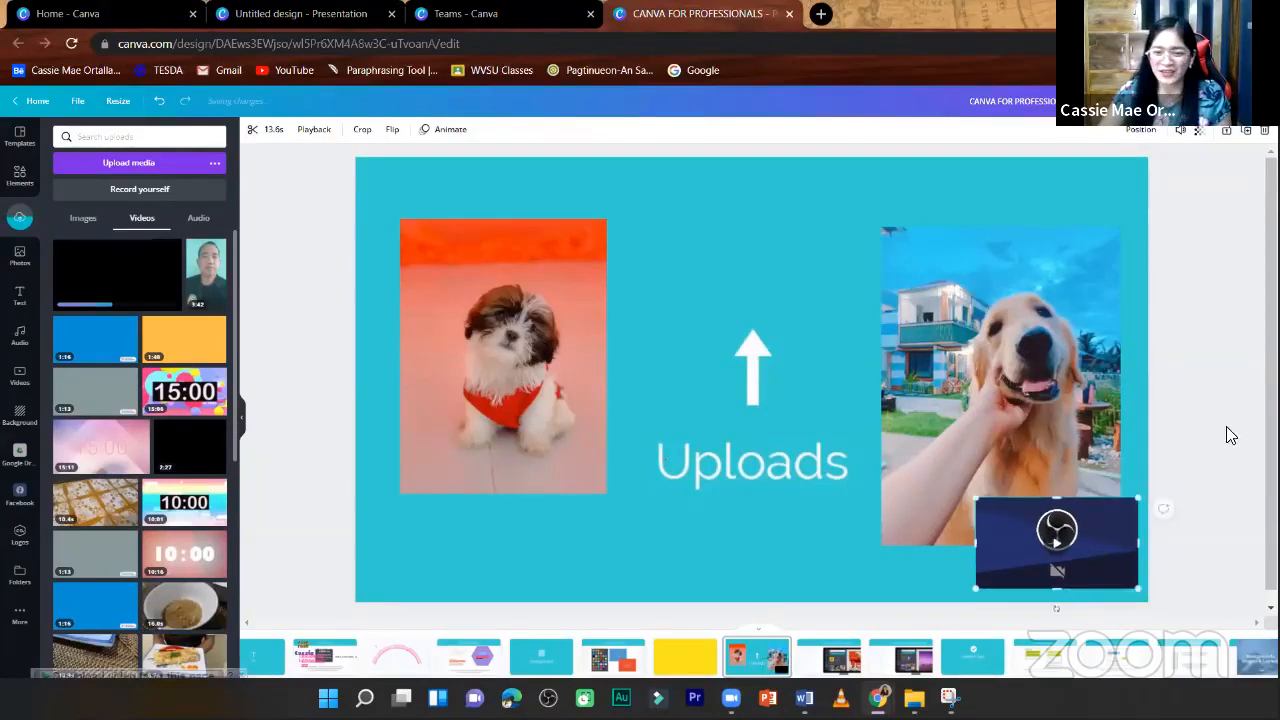
{"action": "left_click", "coordinate": [1174, 374]}
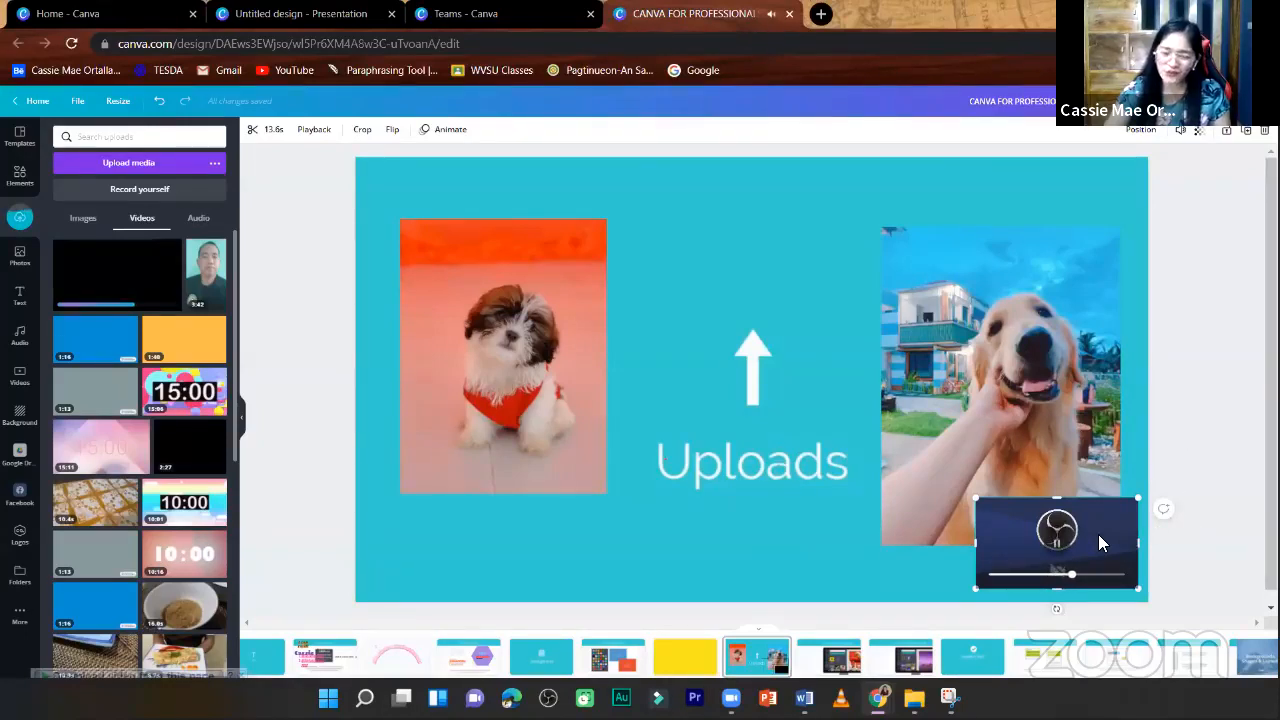
{"action": "mouse_move", "coordinate": [1081, 535]}
{"action": "left_mouse_down"}
{"action": "mouse_move", "coordinate": [470, 535]}
{"action": "mouse_move", "coordinate": [330, 550]}
{"action": "mouse_move", "coordinate": [527, 223]}
{"action": "mouse_move", "coordinate": [1103, 266]}
{"action": "mouse_move", "coordinate": [1091, 193]}
{"action": "mouse_move", "coordinate": [1087, 548]}
{"action": "mouse_move", "coordinate": [1104, 532]}
{"action": "left_mouse_up"}
{"action": "left_click", "coordinate": [1182, 386]}
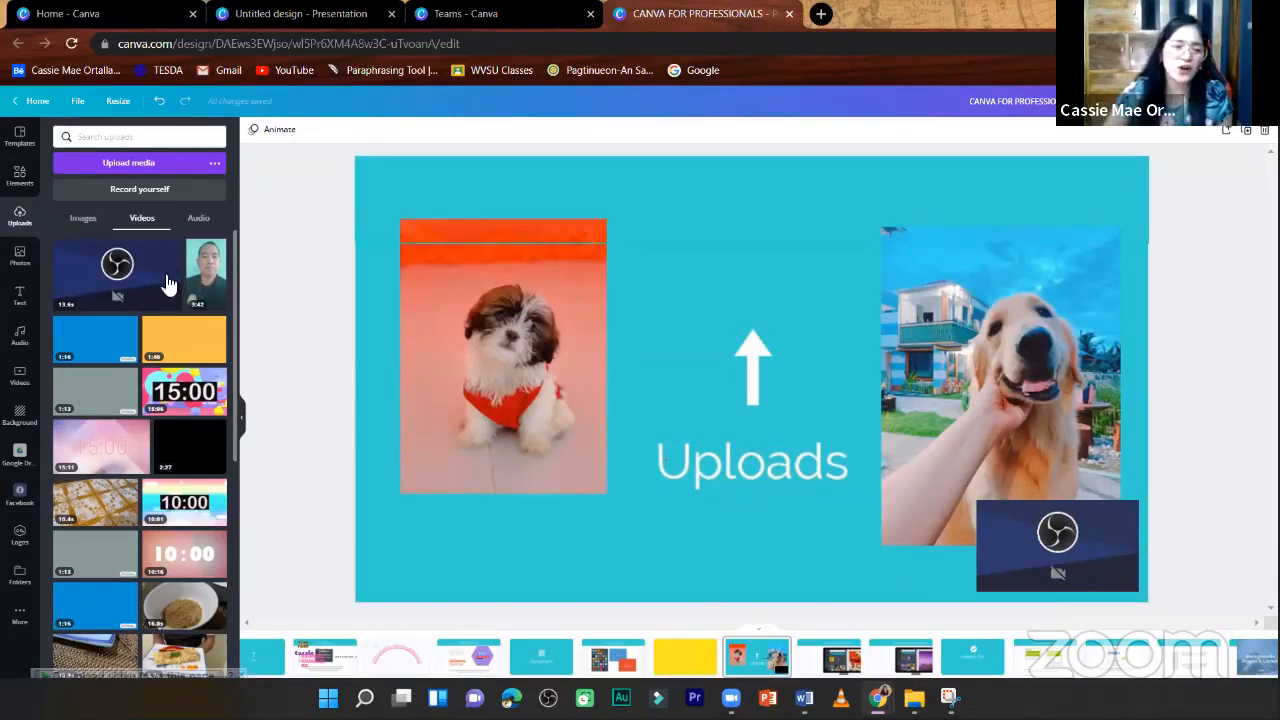
- Add the uploaded 1:16 blue Powtoon welcome video to the Uploads page, then scale it down slightly and shift it near the page's centre
{"action": "key", "text": "ctrl+z"}
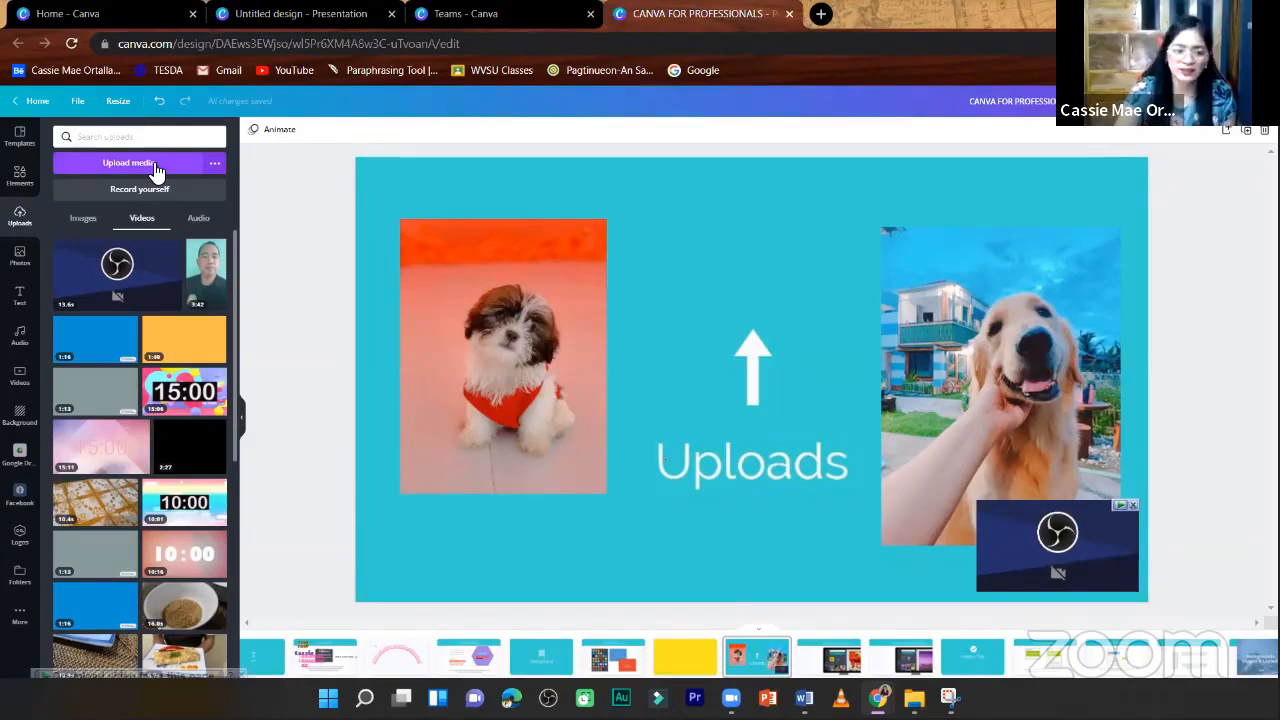
{"action": "left_click", "coordinate": [636, 214]}
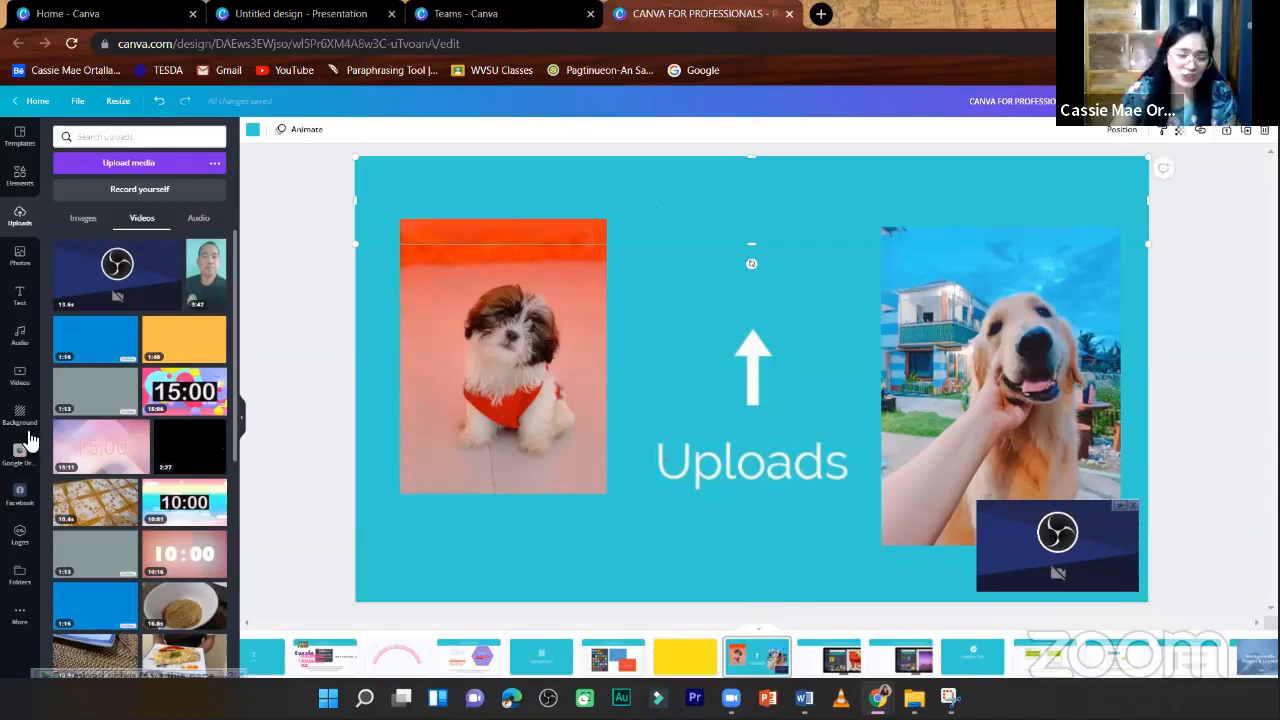
{"action": "left_click", "coordinate": [90, 345]}
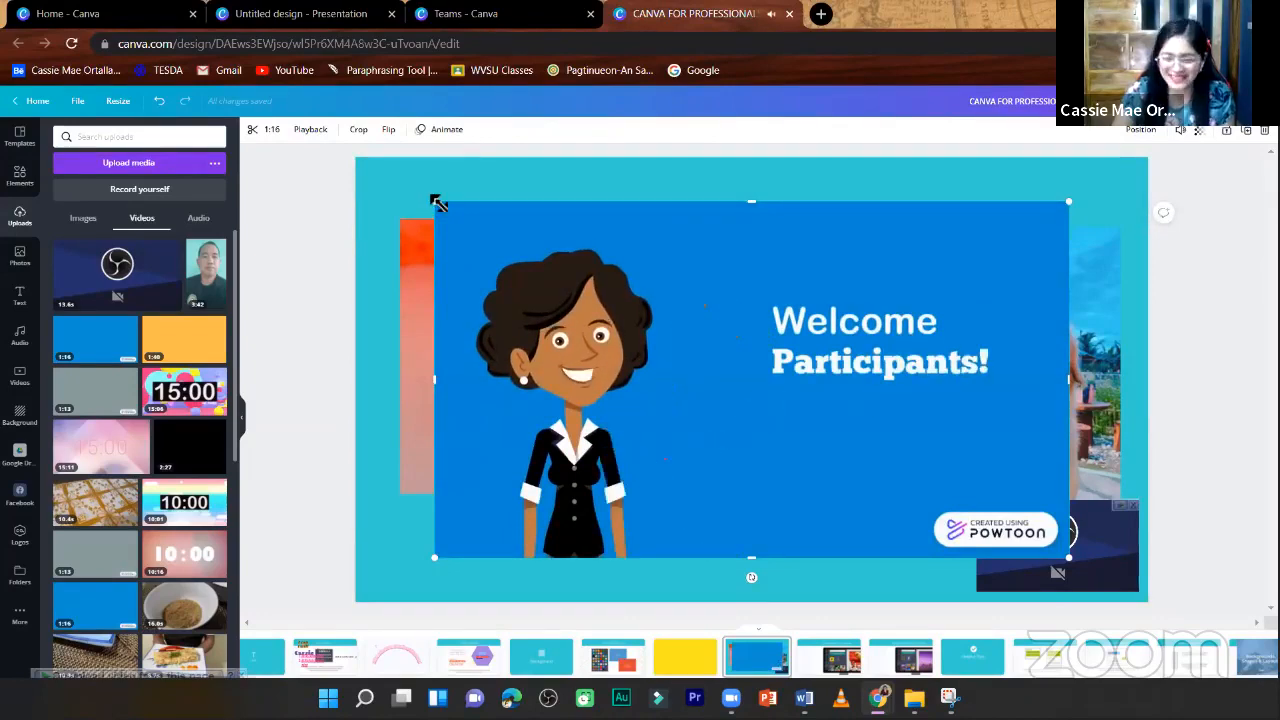
{"action": "left_click_drag", "start_coordinate": [438, 203], "coordinate": [516, 247]}
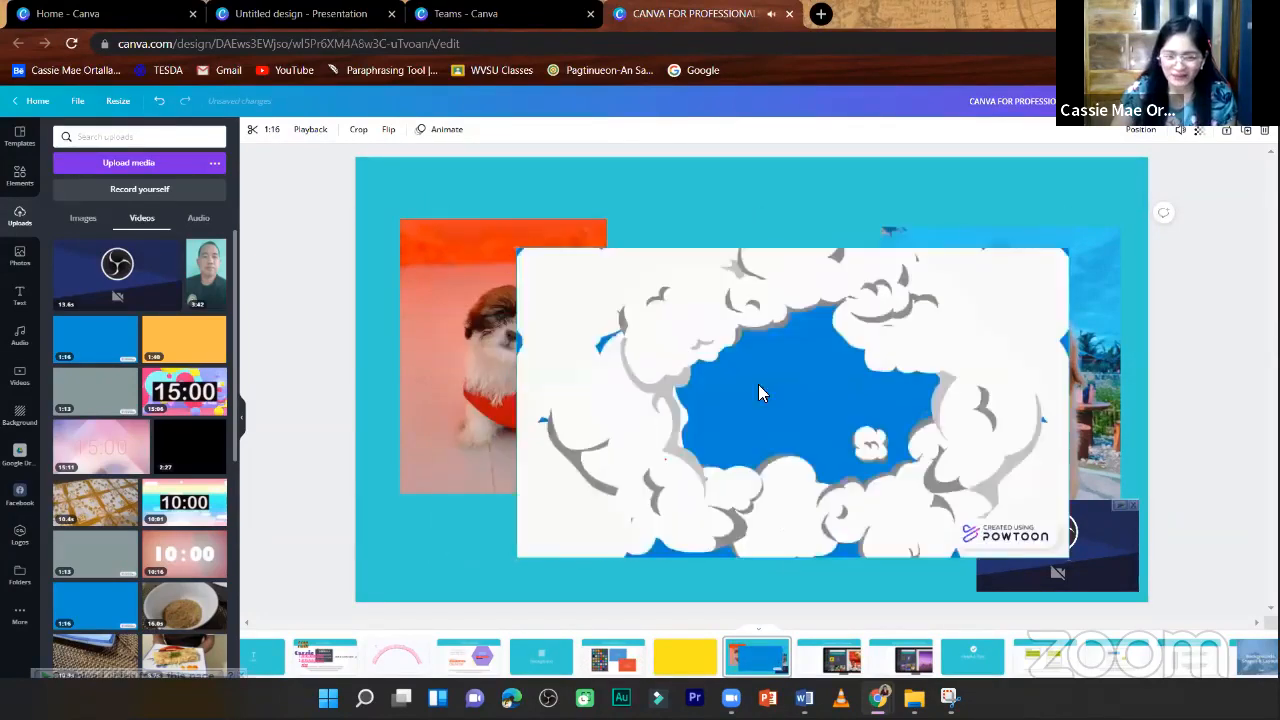
{"action": "left_click_drag", "start_coordinate": [960, 400], "coordinate": [946, 390]}
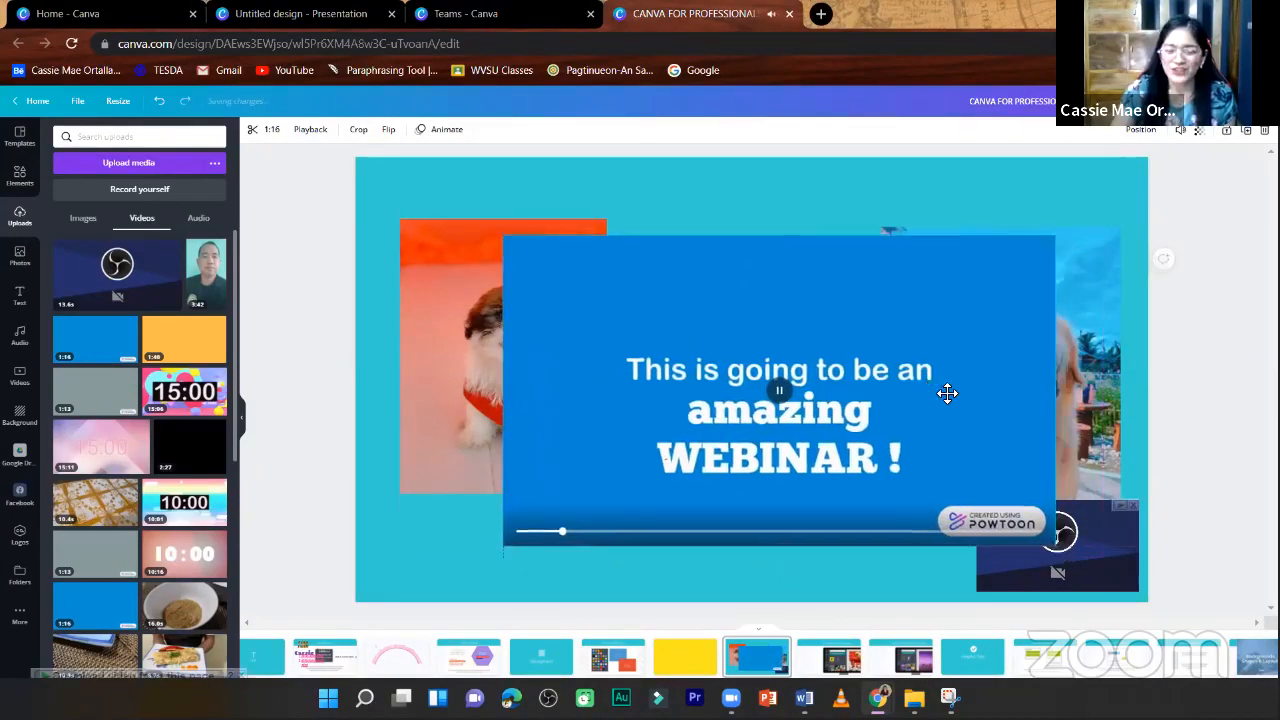
{"action": "left_click", "coordinate": [1196, 168]}
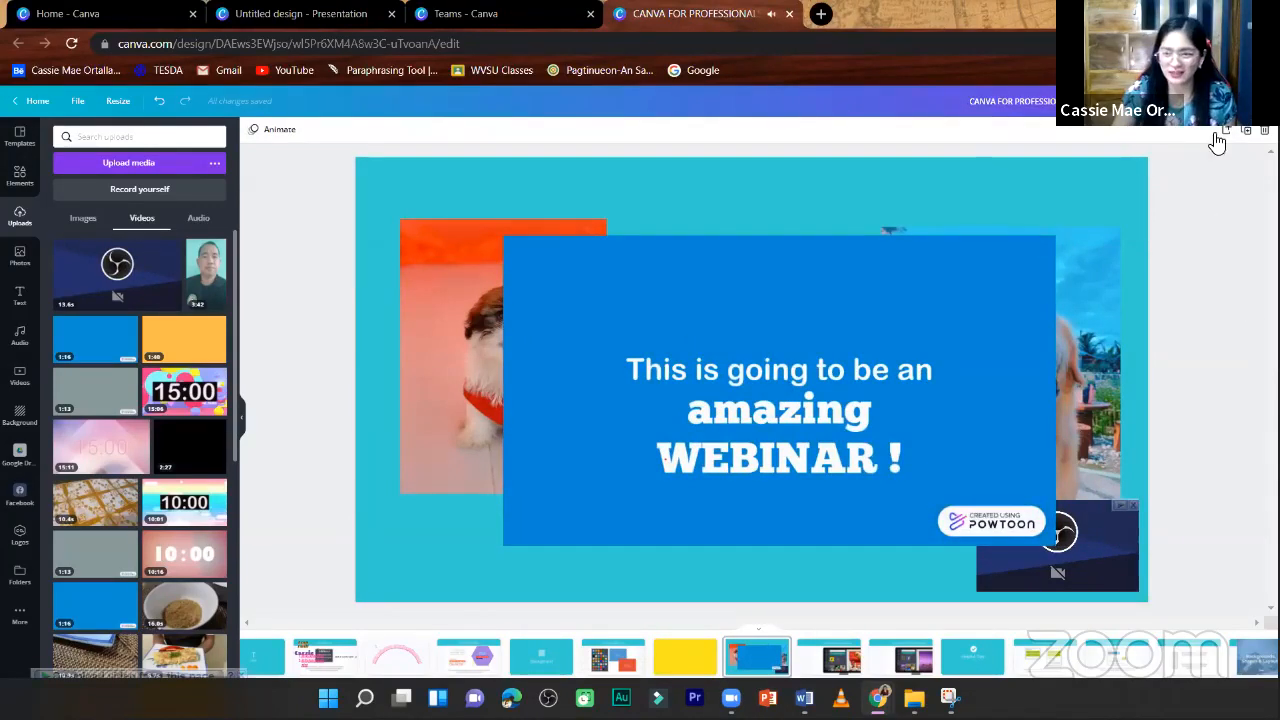
- Add a blank page after the Uploads page and set the 1:16 Powtoon welcome video as its full-page background
{"action": "left_click", "coordinate": [1225, 131]}
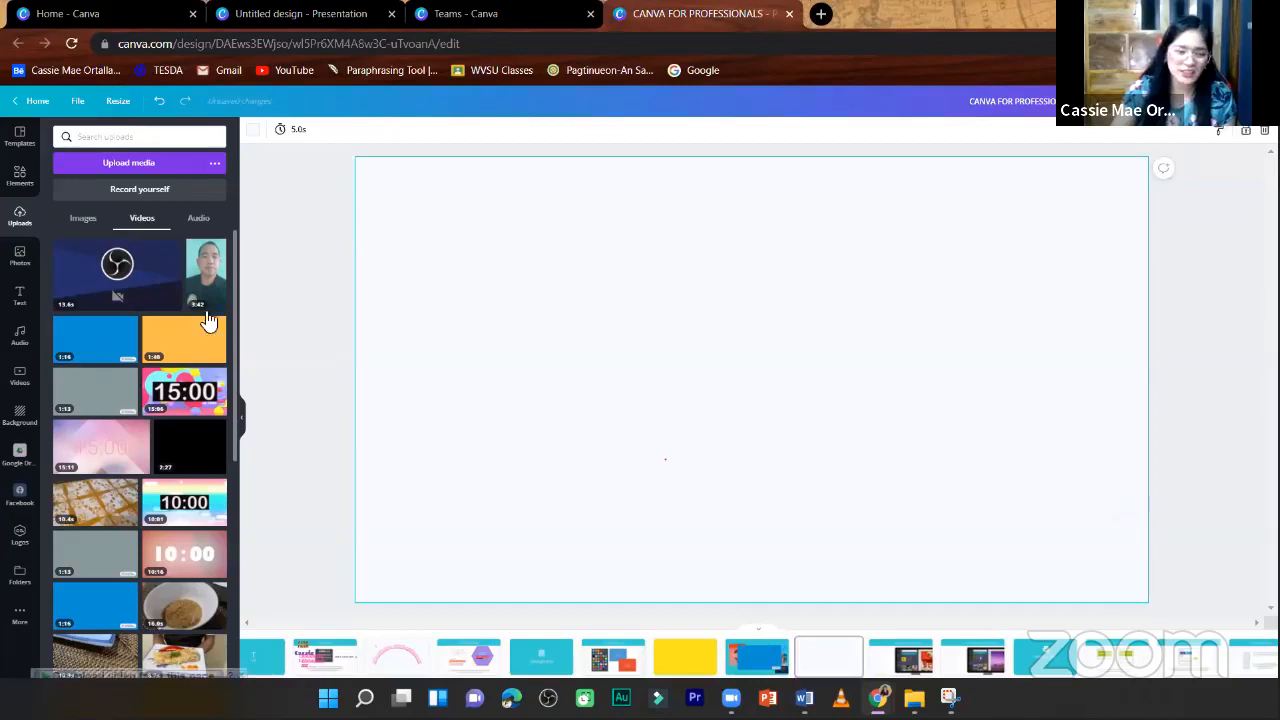
{"action": "left_click", "coordinate": [80, 345]}
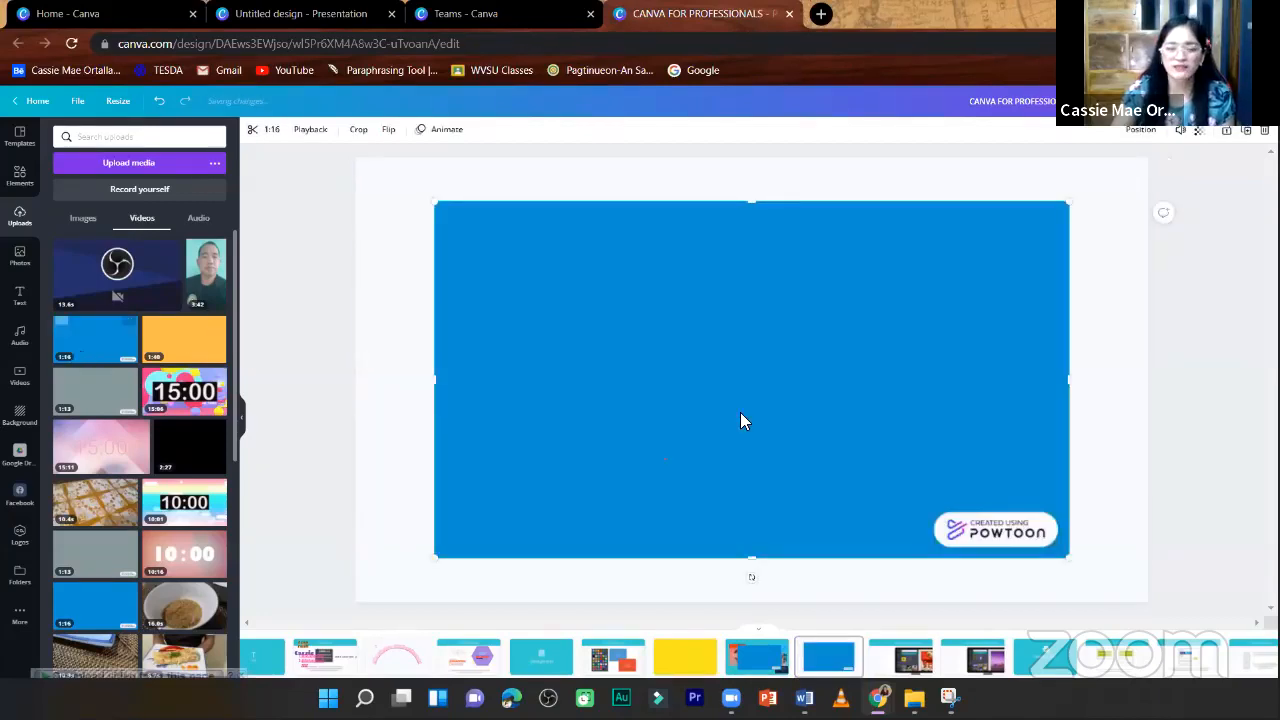
{"action": "right_click", "coordinate": [559, 315]}
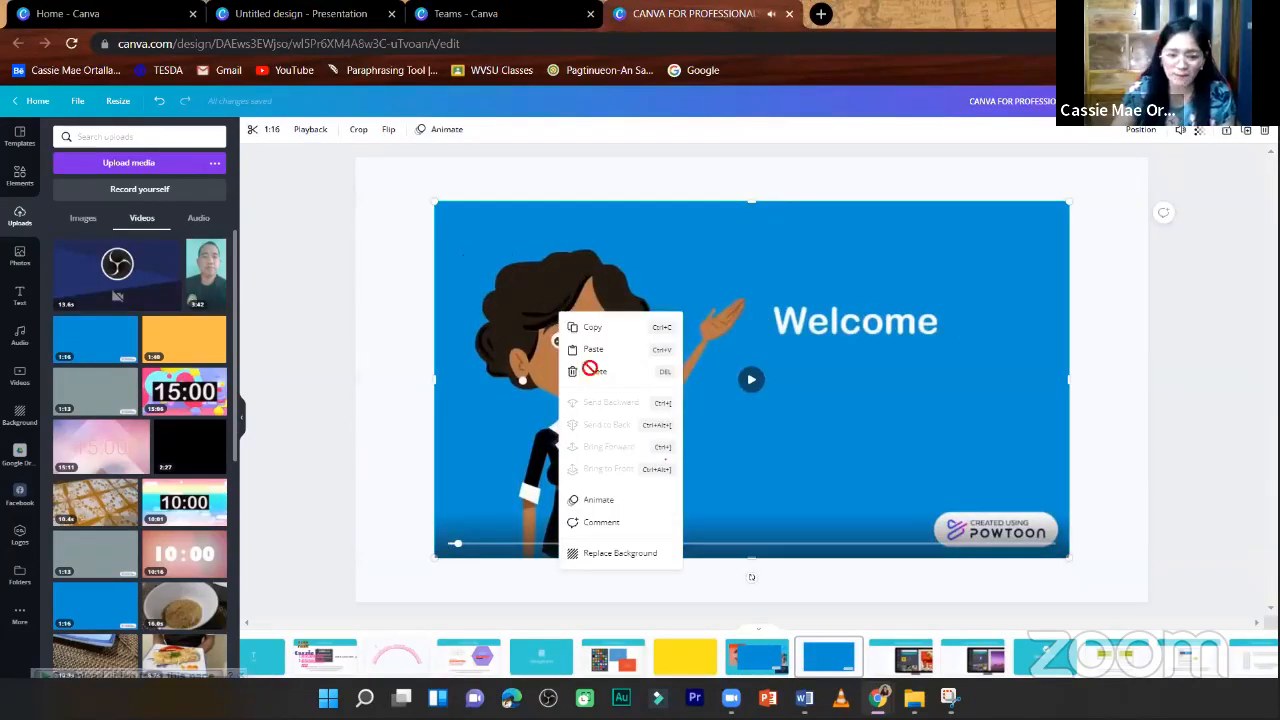
{"action": "left_click", "coordinate": [638, 553]}
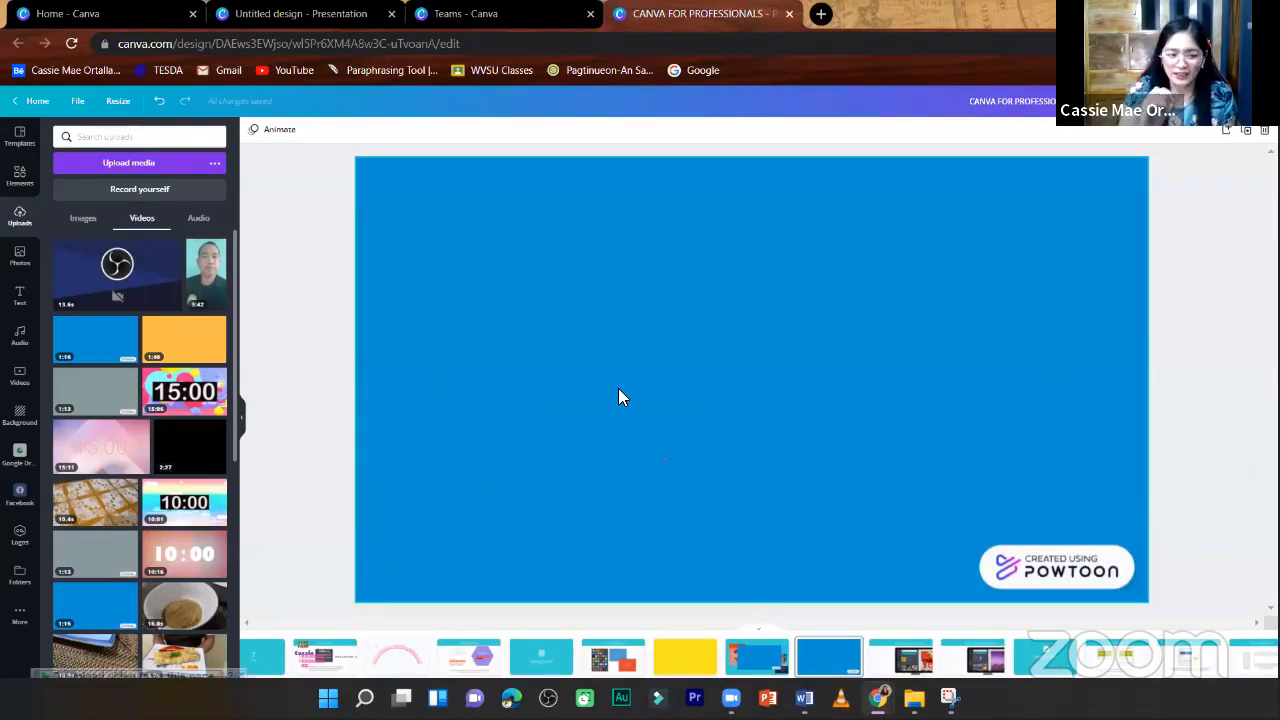
- Trim the background video at both its start and end to a 25.3-second middle section
{"action": "left_click", "coordinate": [756, 380]}
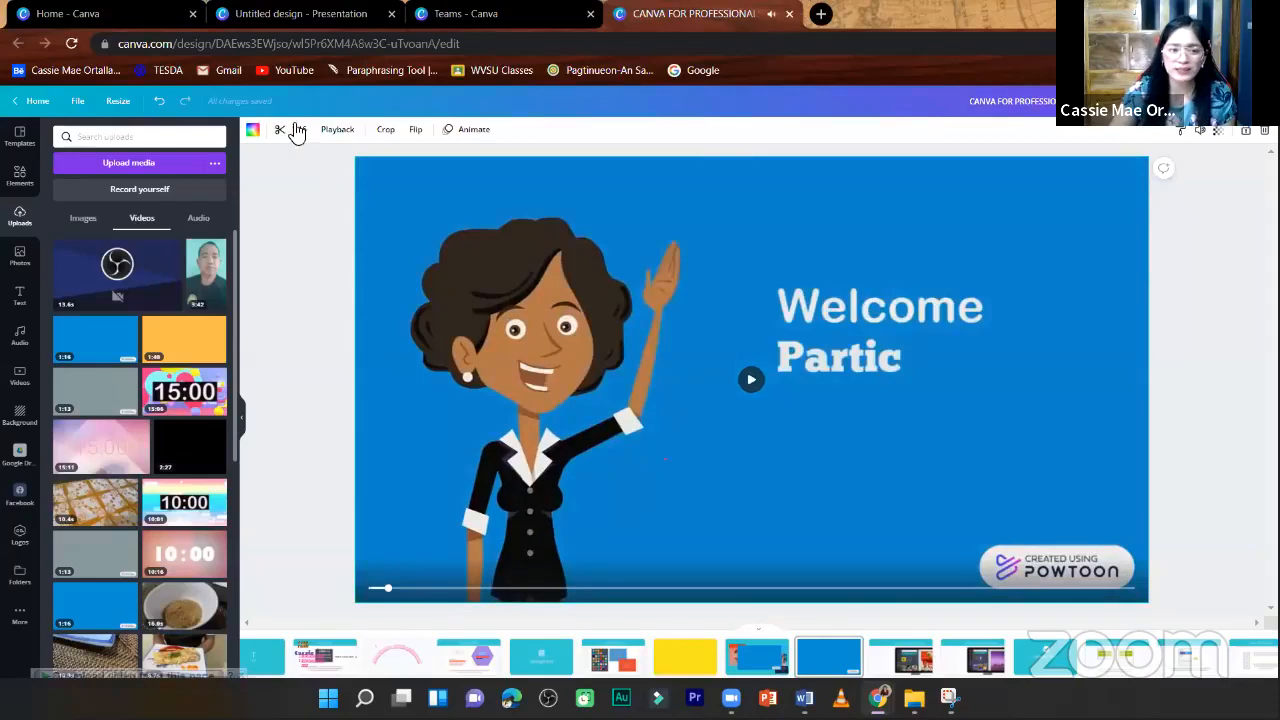
{"action": "left_click", "coordinate": [281, 129]}
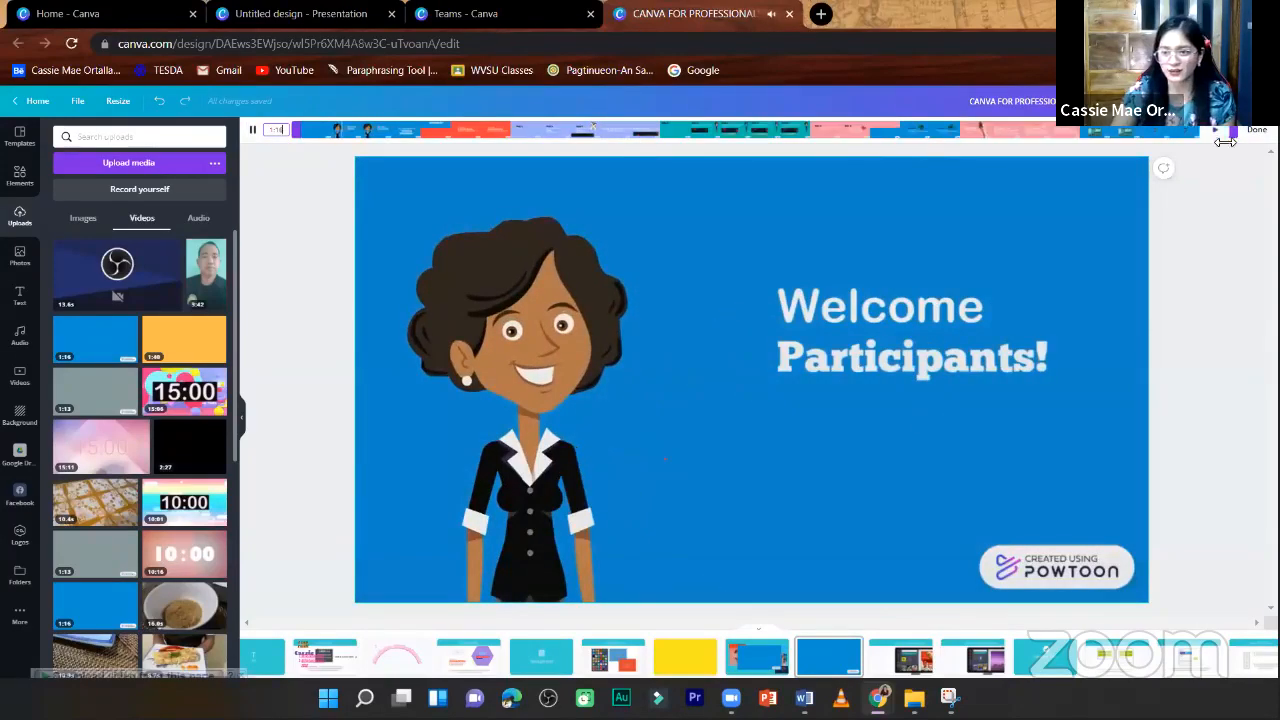
{"action": "left_click_drag", "start_coordinate": [1232, 134], "coordinate": [815, 136]}
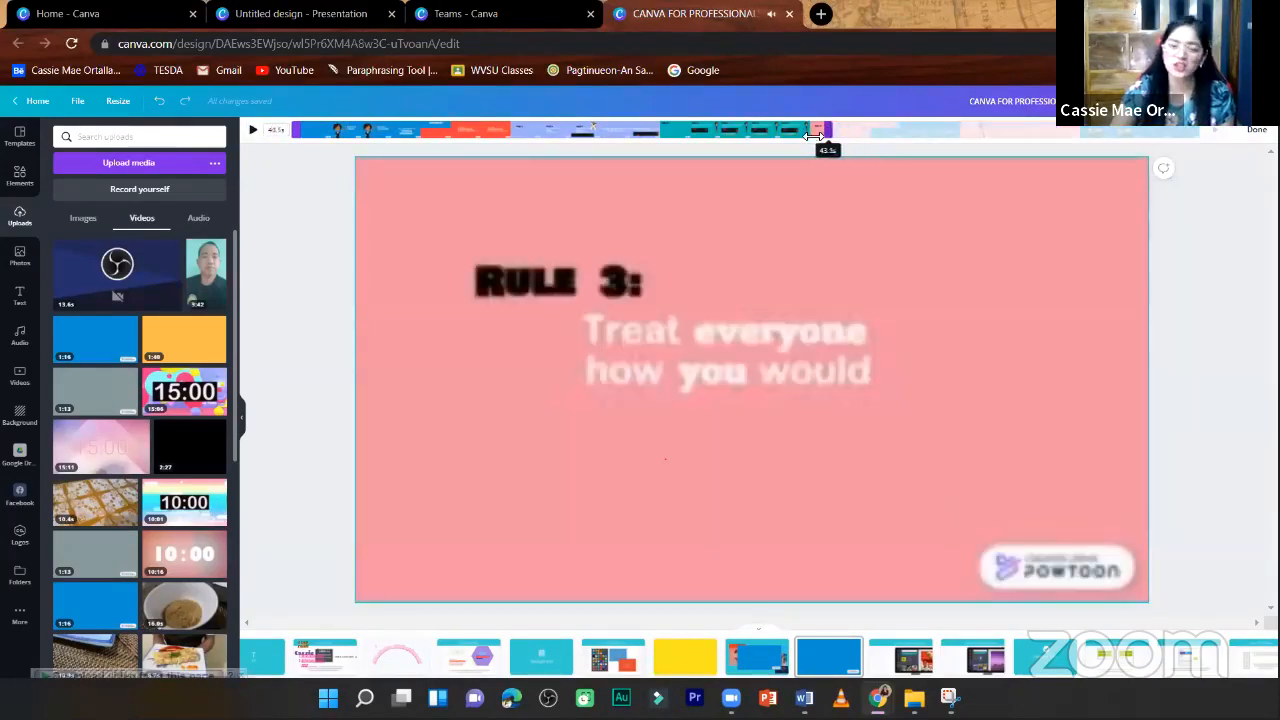
{"action": "left_click_drag", "start_coordinate": [487, 160], "coordinate": [495, 161]}
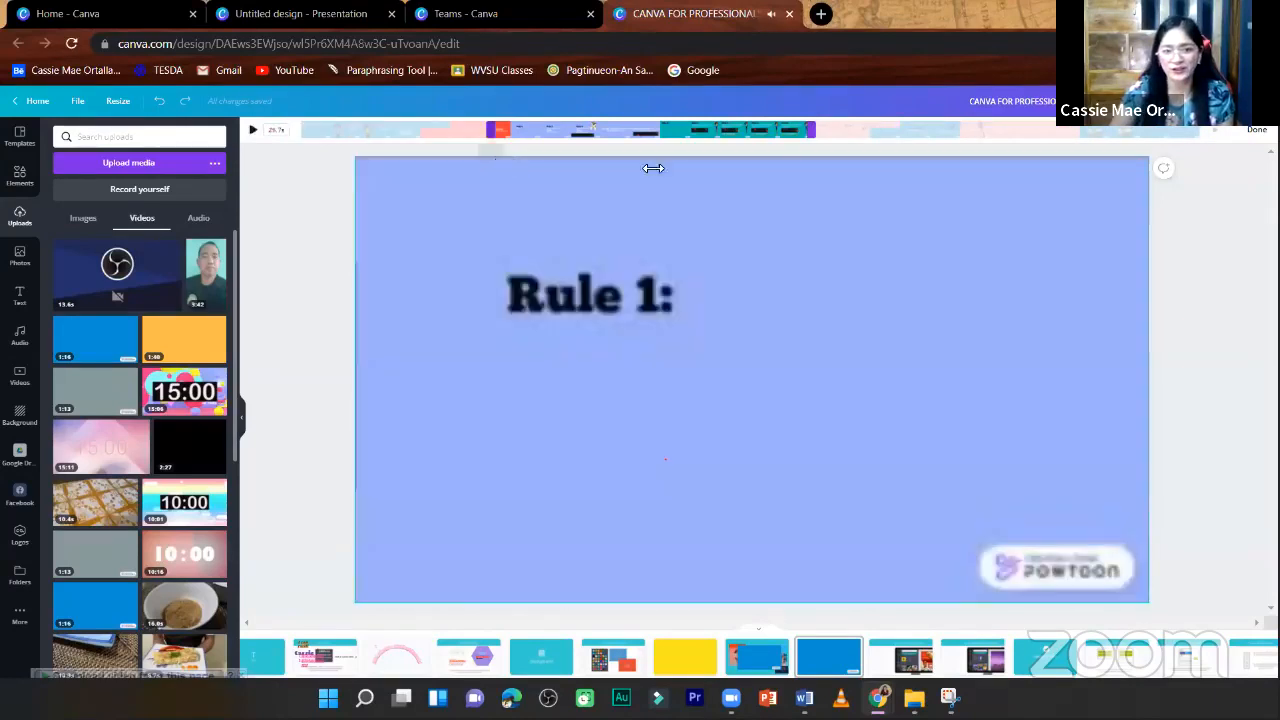
{"action": "left_click", "coordinate": [1184, 212]}
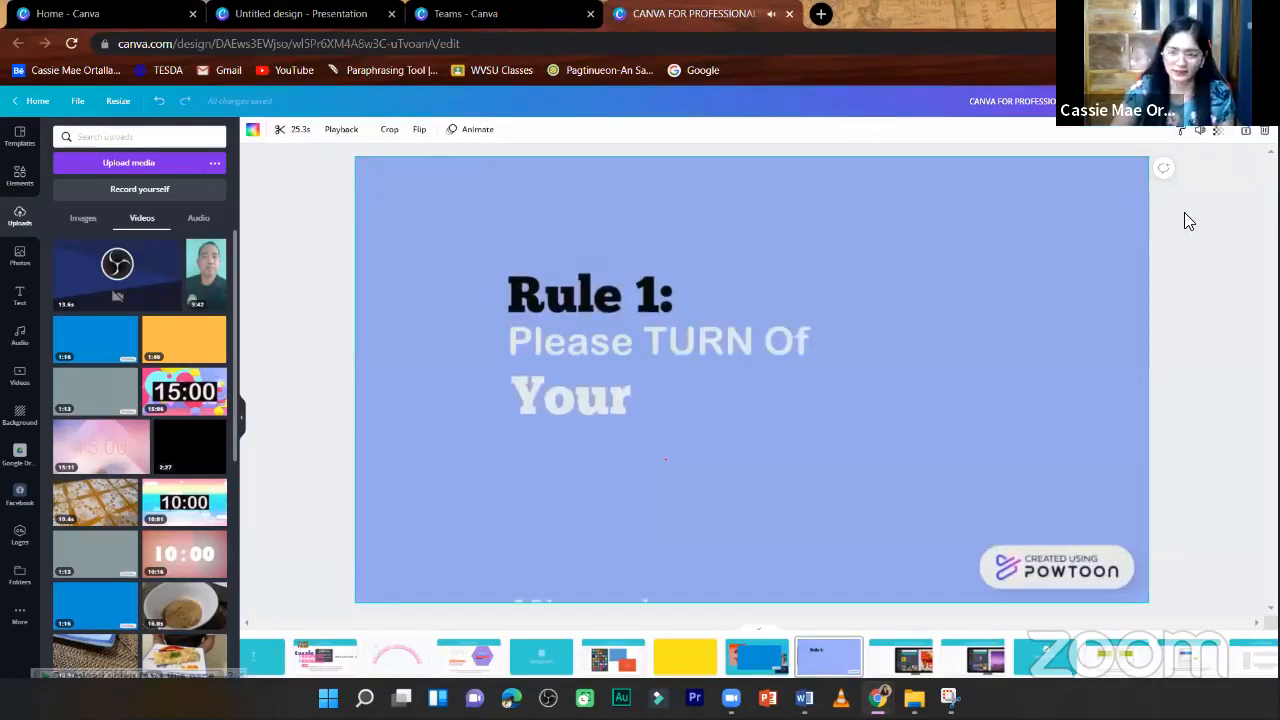
{"action": "left_click", "coordinate": [1184, 212]}
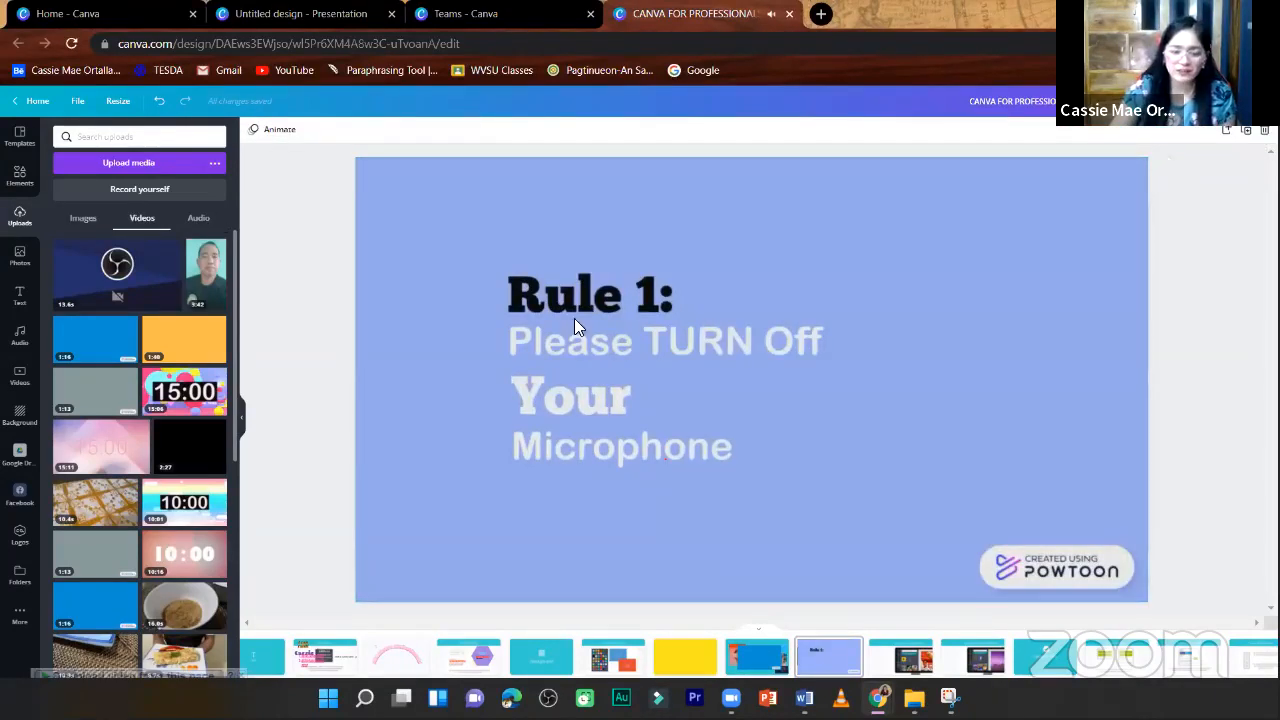
- Show the uploaded audio files
{"action": "left_click", "coordinate": [221, 230]}
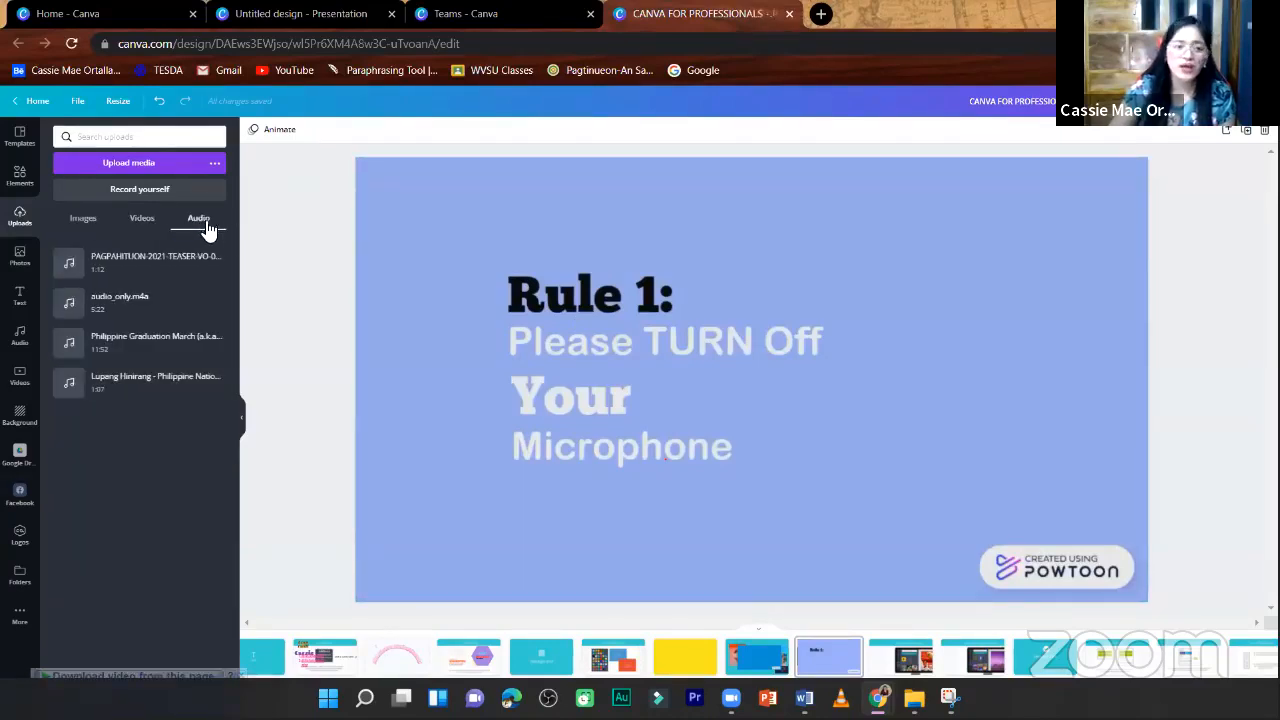
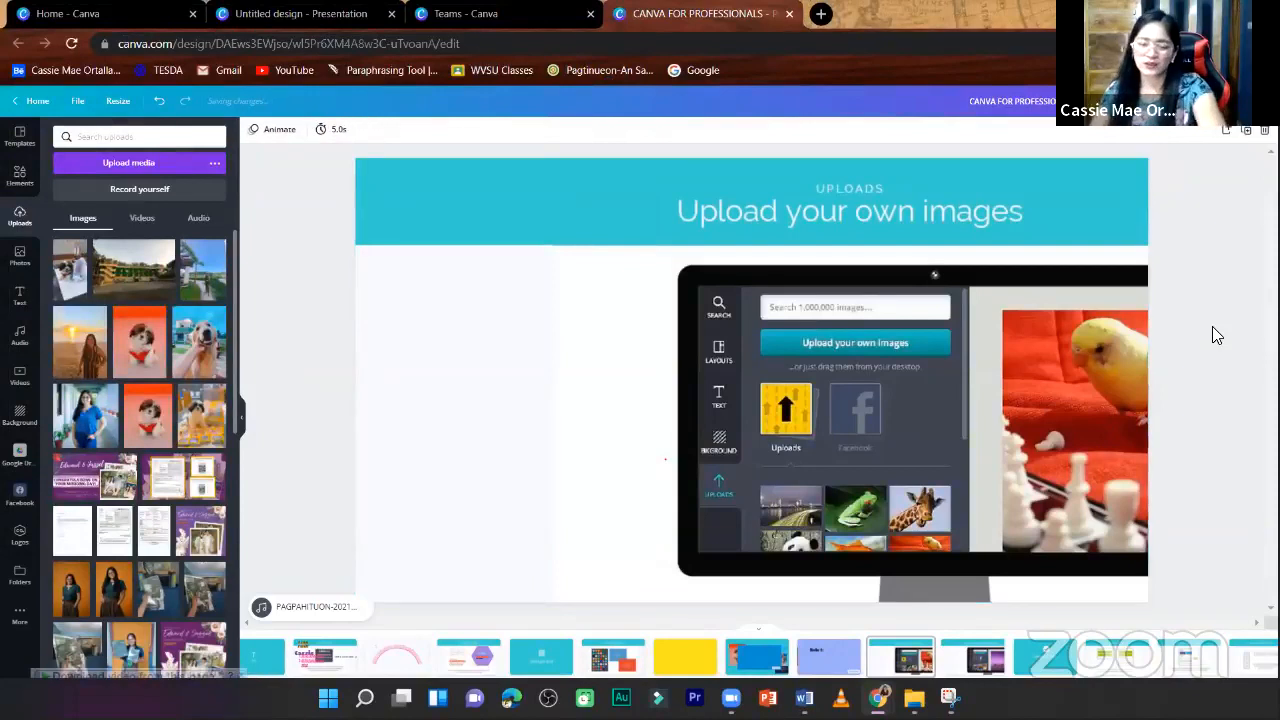
- Go to the page on uploading images from Facebook and connect the Facebook account by logging in with its e-mail and password
{"action": "scroll", "coordinate": [1212, 326], "scroll_direction": "down", "scroll_amount": 1}
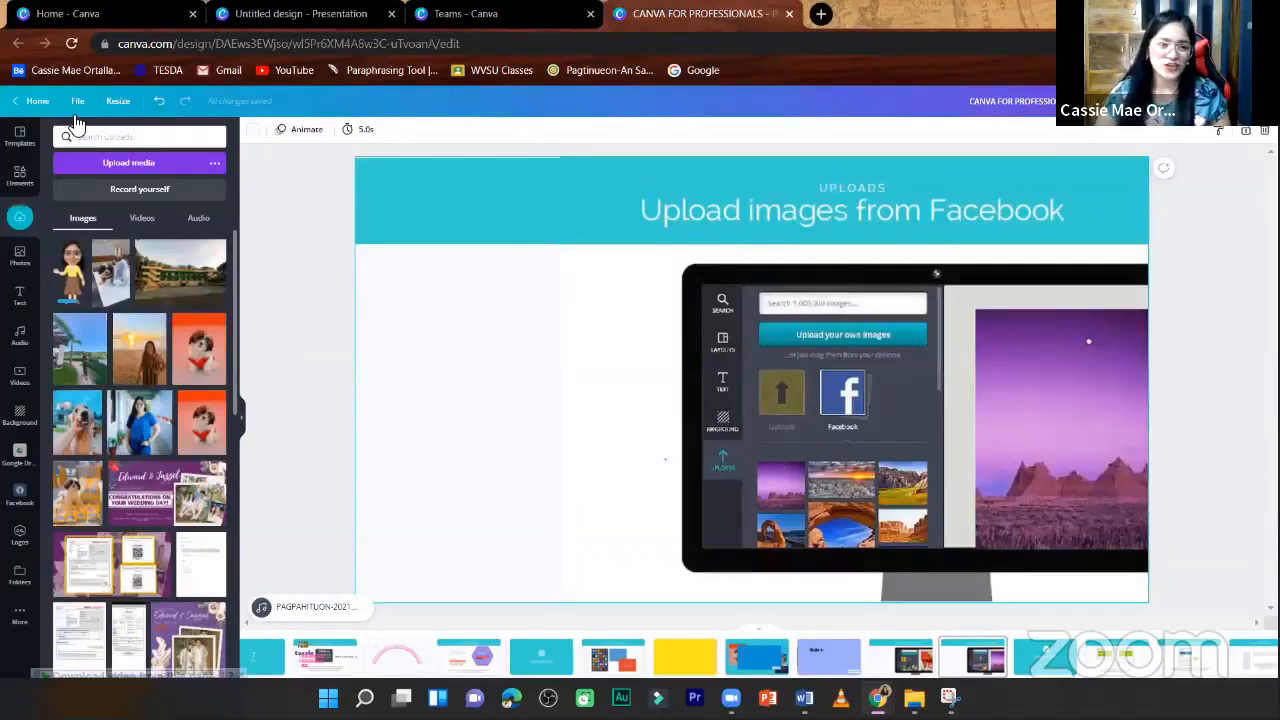
{"action": "left_click", "coordinate": [215, 164]}
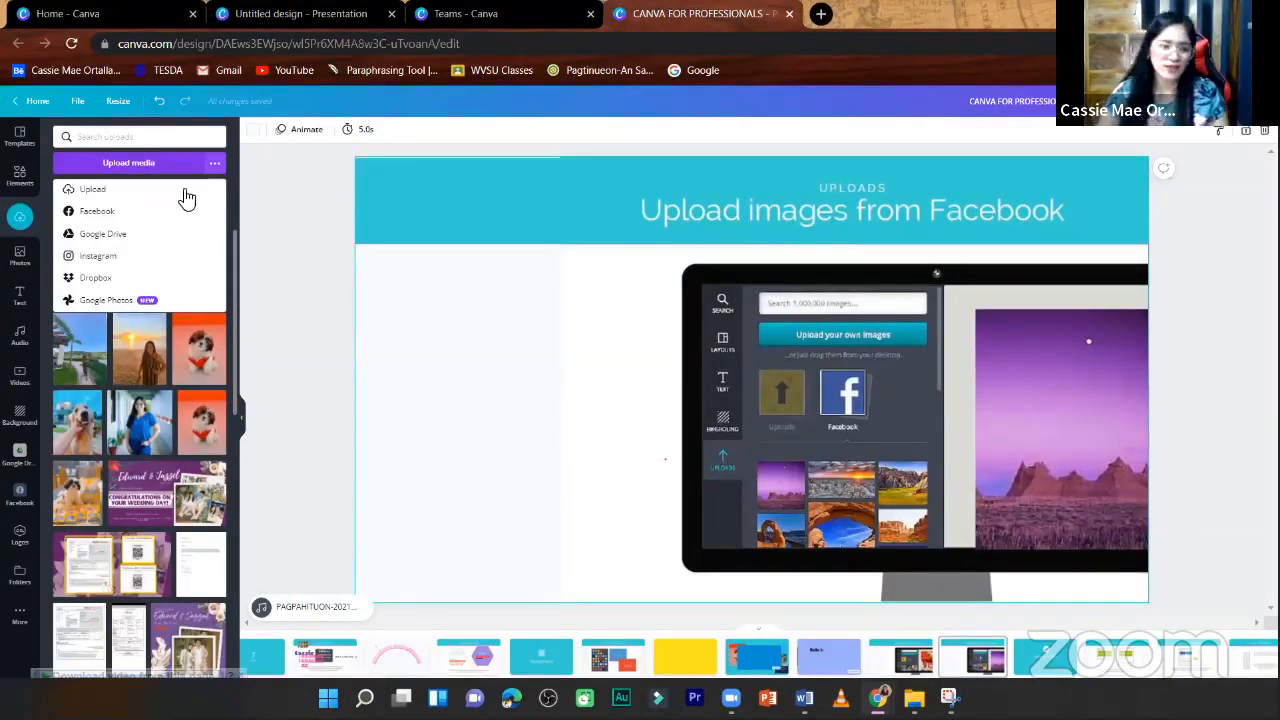
{"action": "left_click", "coordinate": [112, 211]}
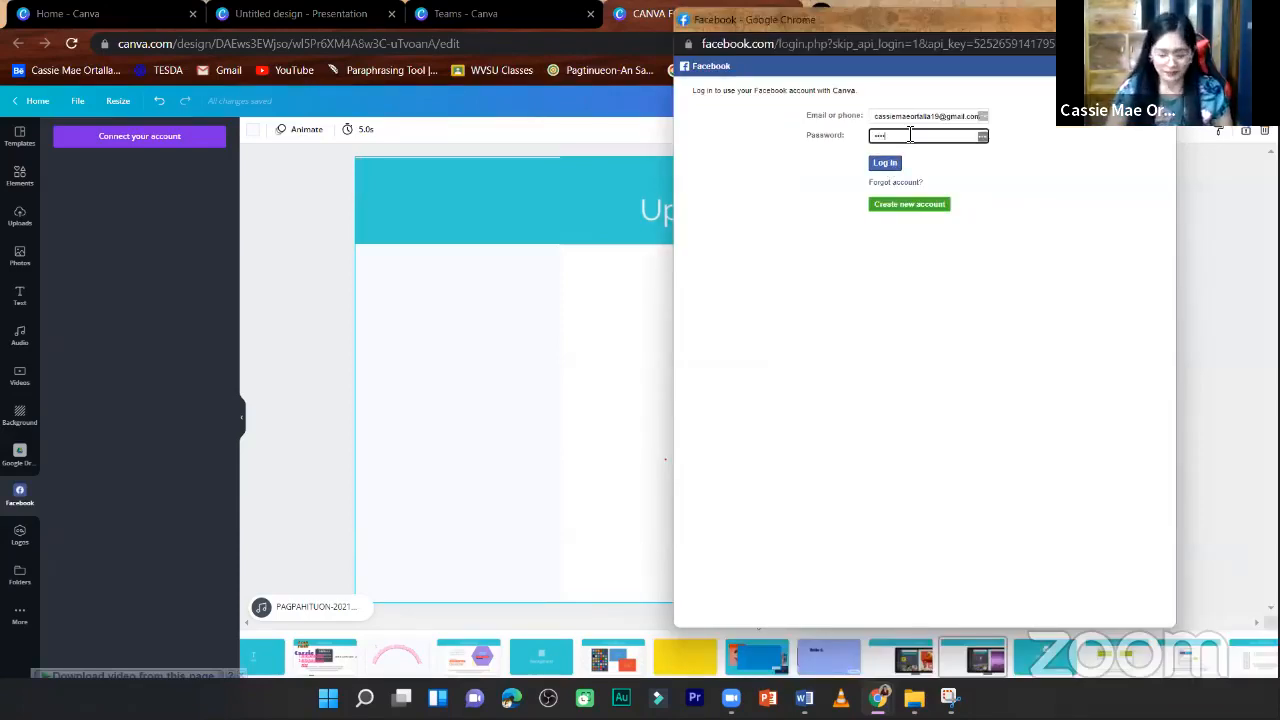
{"action": "key", "text": "Return"}
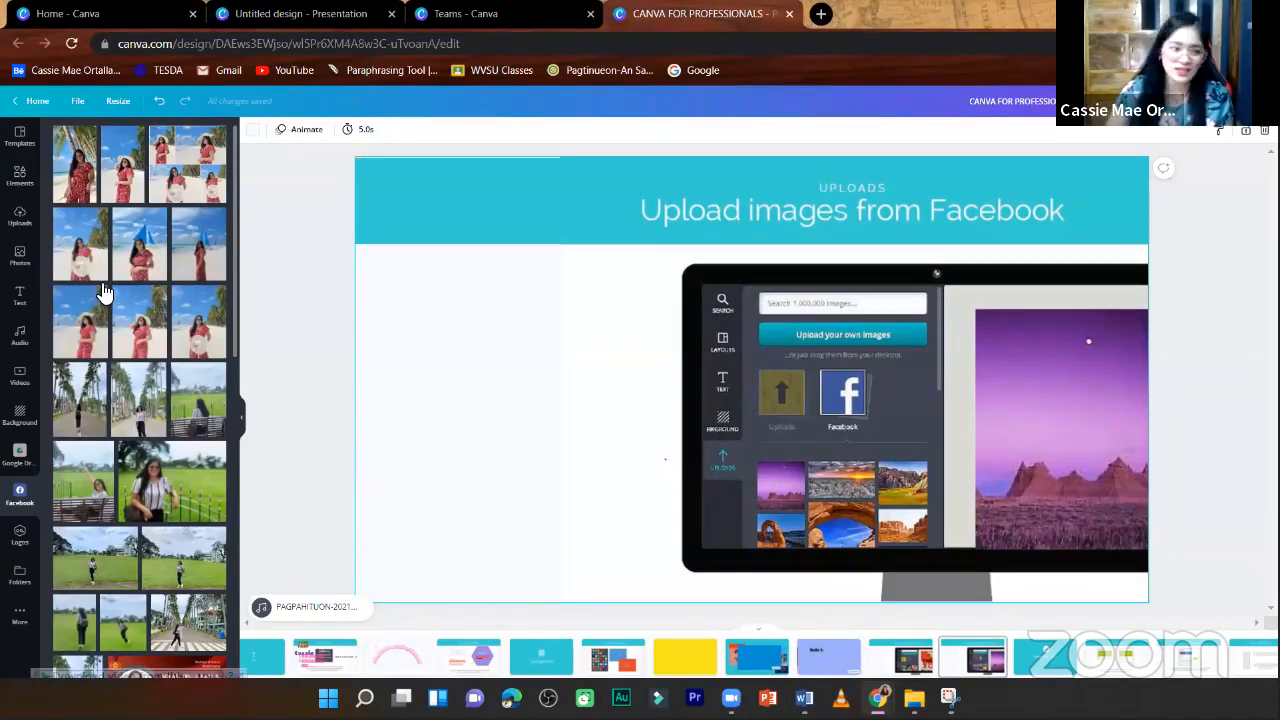
- Add the Facebook photo of a person walking along a palm-lined road and place it in the blank area beside the monitor graphic
{"action": "scroll", "coordinate": [170, 430], "scroll_direction": "down", "scroll_amount": 2}
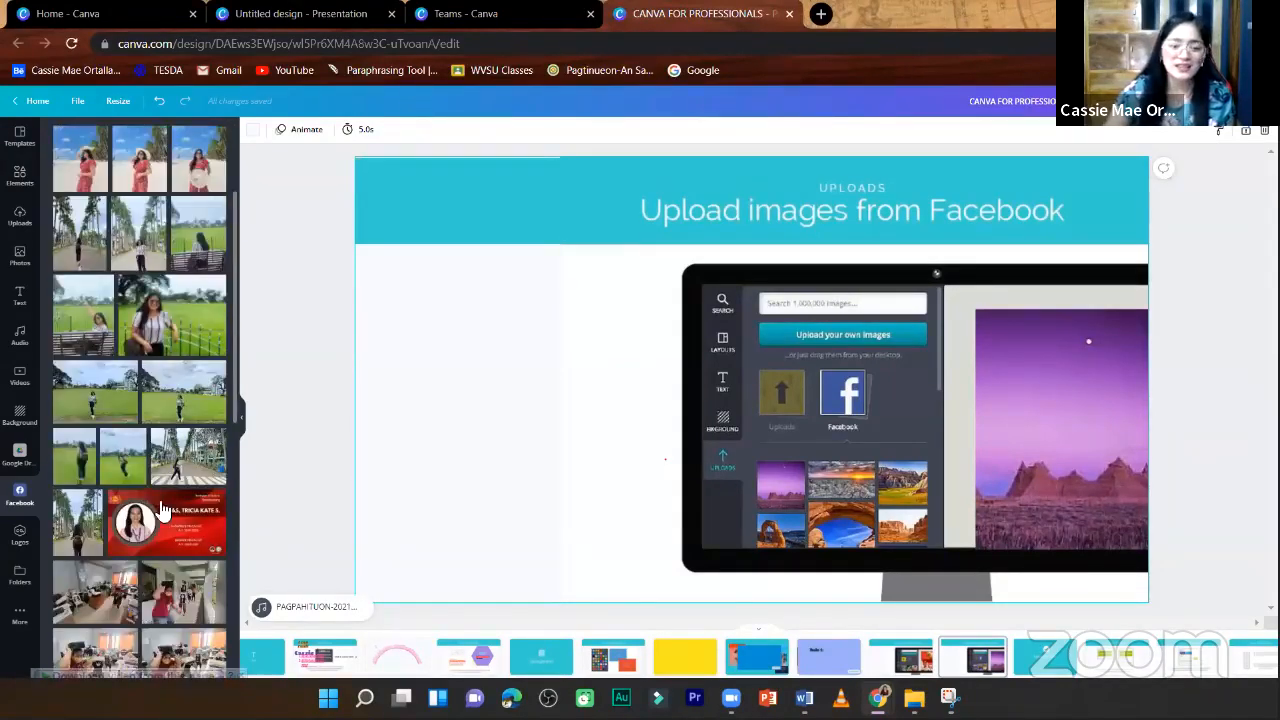
{"action": "scroll", "coordinate": [168, 560], "scroll_direction": "down", "scroll_amount": 3}
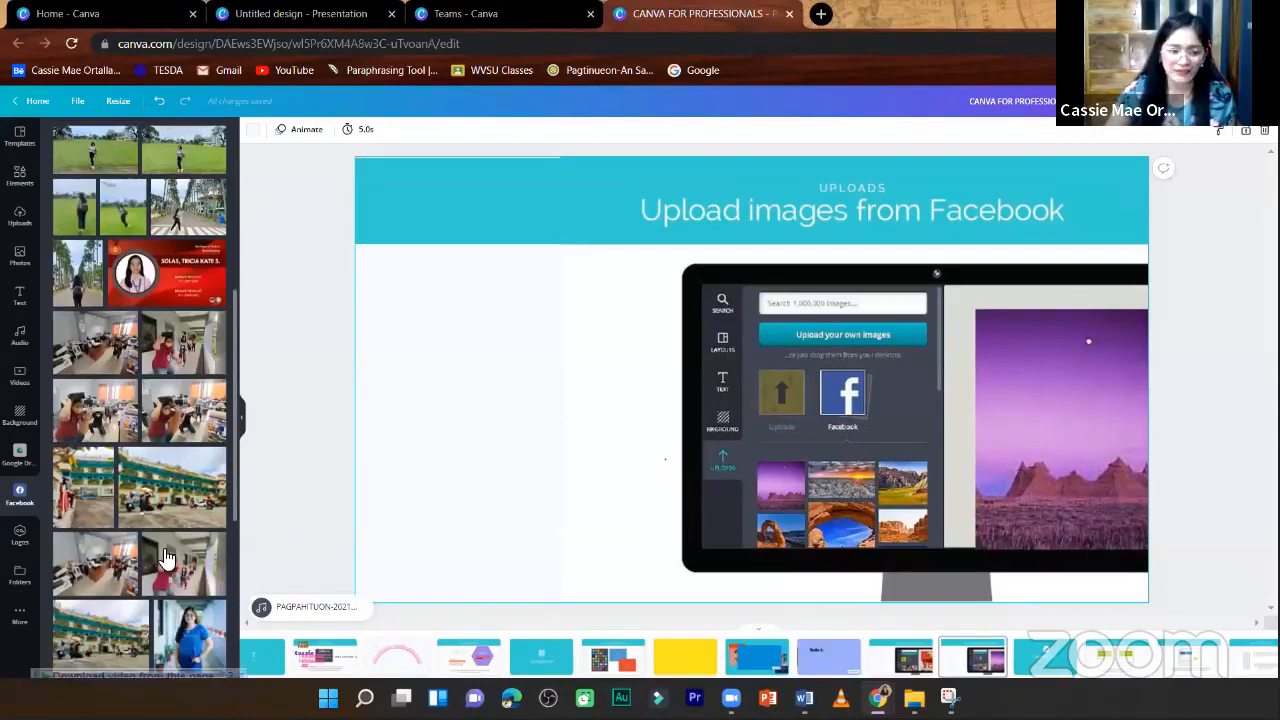
{"action": "scroll", "coordinate": [166, 560], "scroll_direction": "down", "scroll_amount": 3}
{"action": "scroll", "coordinate": [161, 530], "scroll_direction": "up", "scroll_amount": 4}
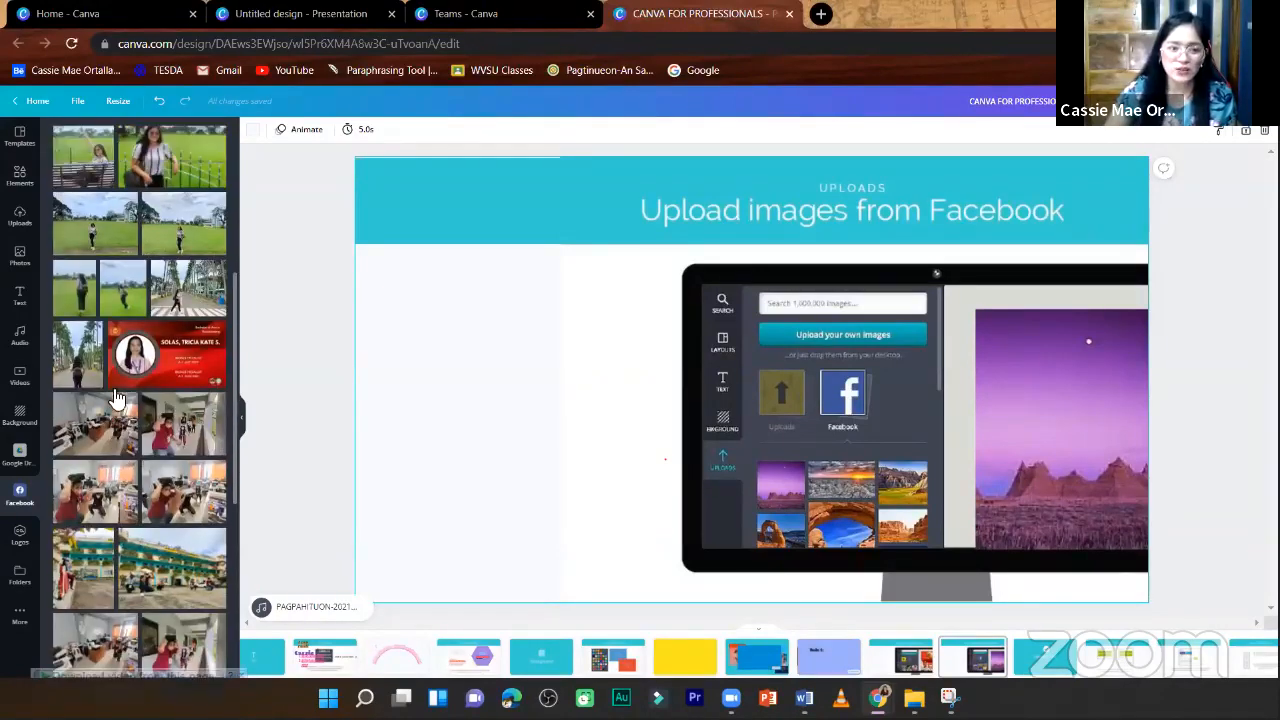
{"action": "scroll", "coordinate": [80, 242], "scroll_direction": "up", "scroll_amount": 2}
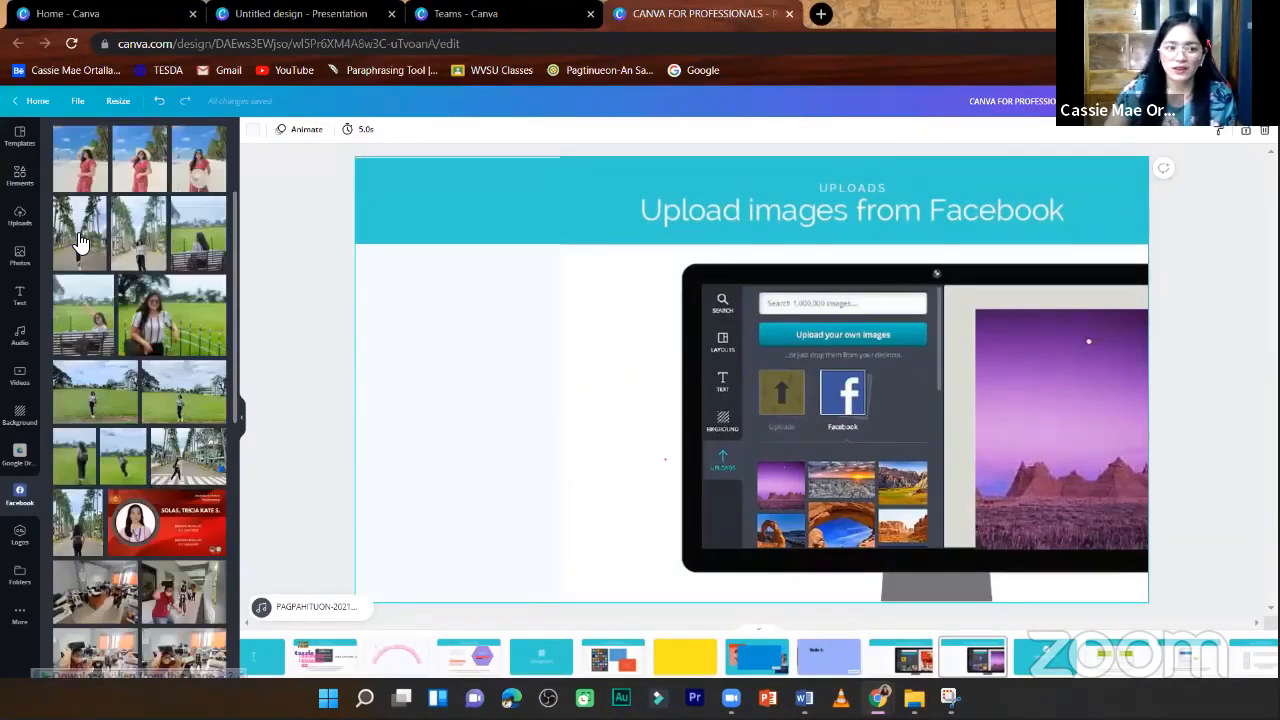
{"action": "left_click", "coordinate": [80, 245]}
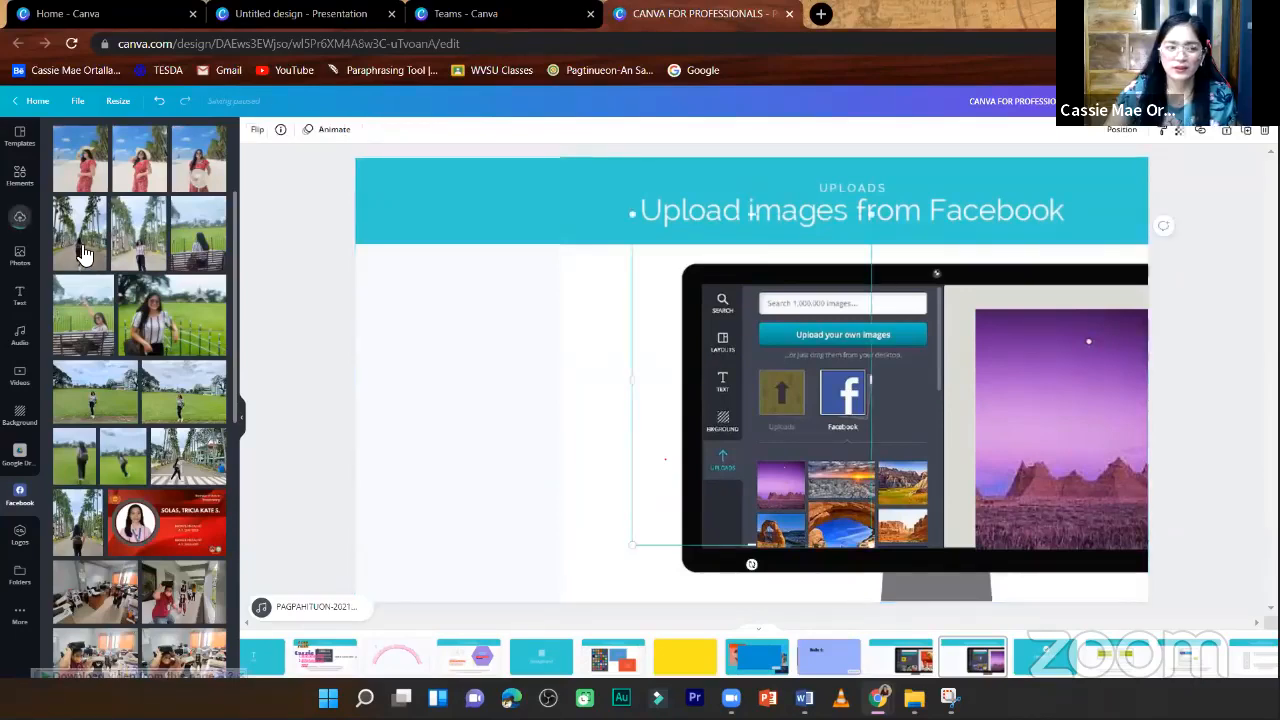
{"action": "left_click_drag", "start_coordinate": [717, 363], "coordinate": [477, 378]}
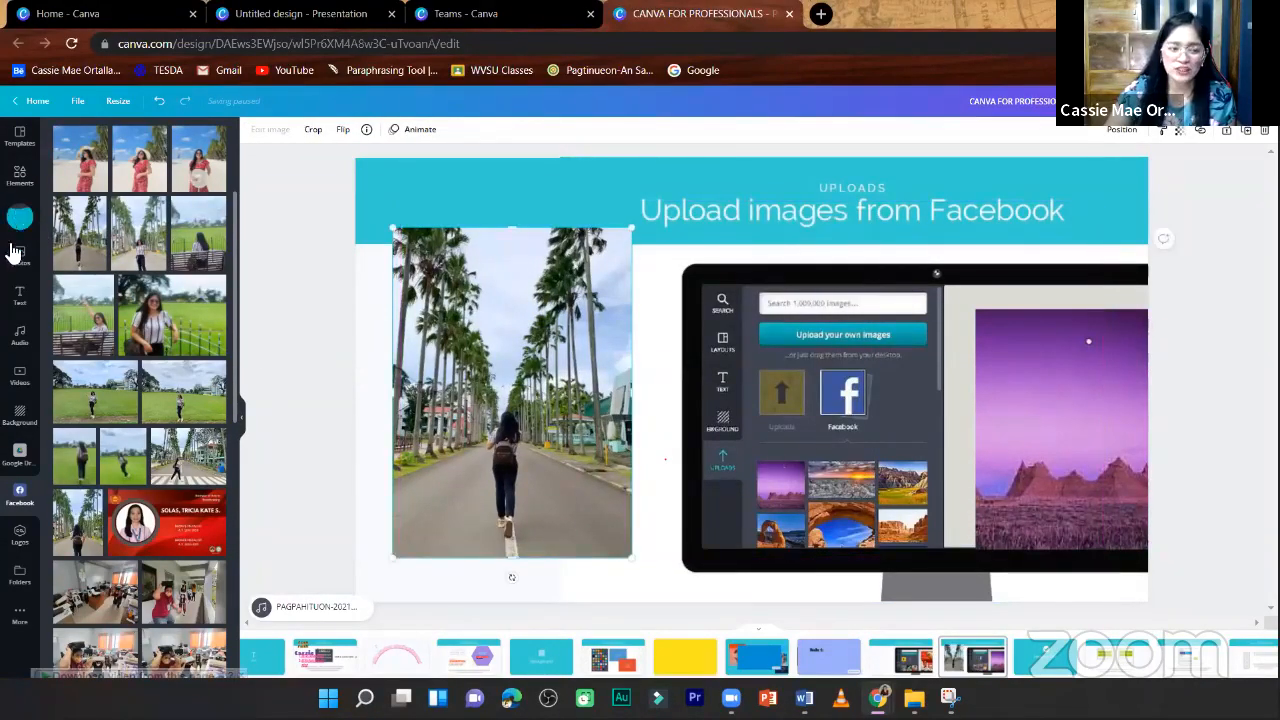
{"action": "left_click", "coordinate": [296, 186]}
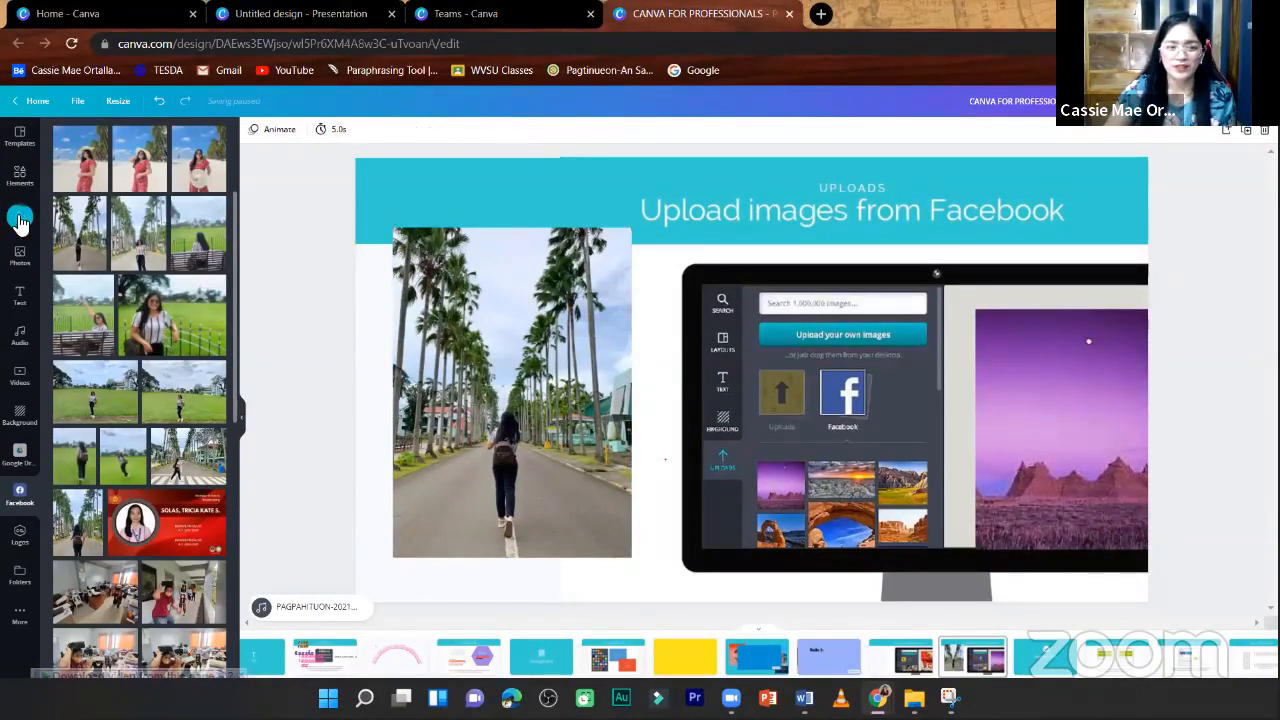
- Choose Google Drive as the media source and open its ALL ASU FILES folder
{"action": "left_click", "coordinate": [20, 220]}
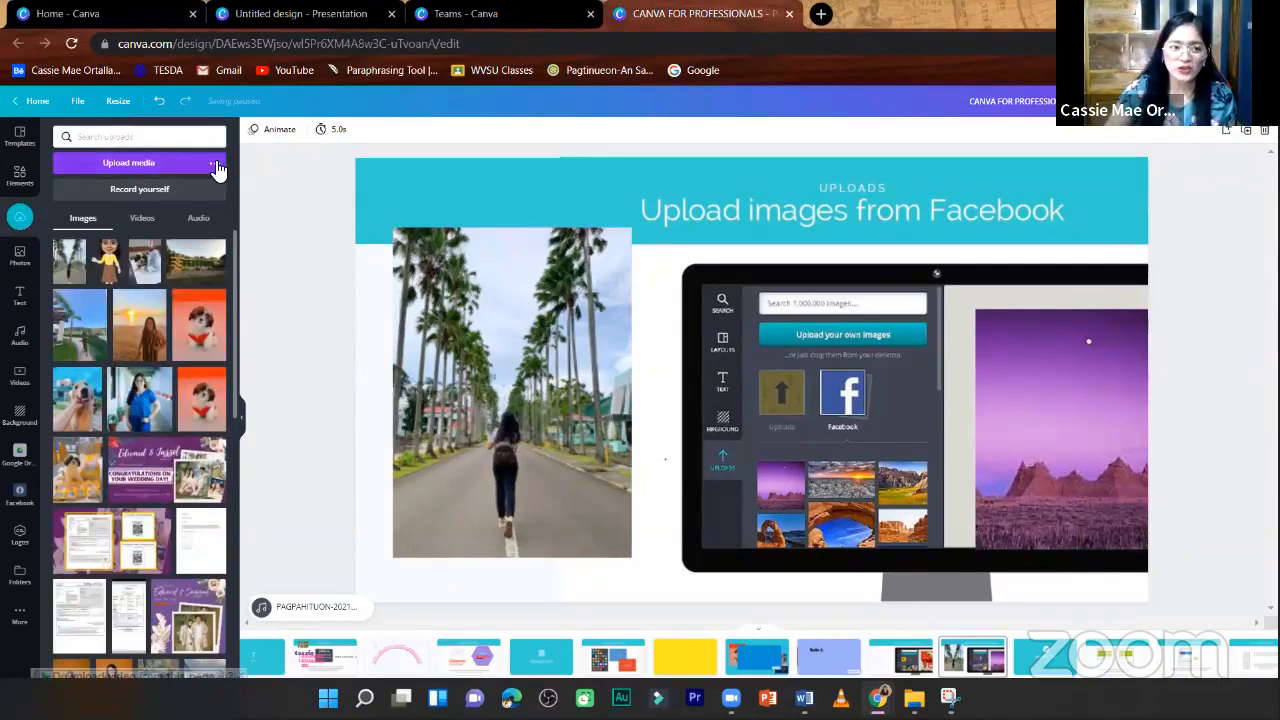
{"action": "left_click", "coordinate": [215, 164]}
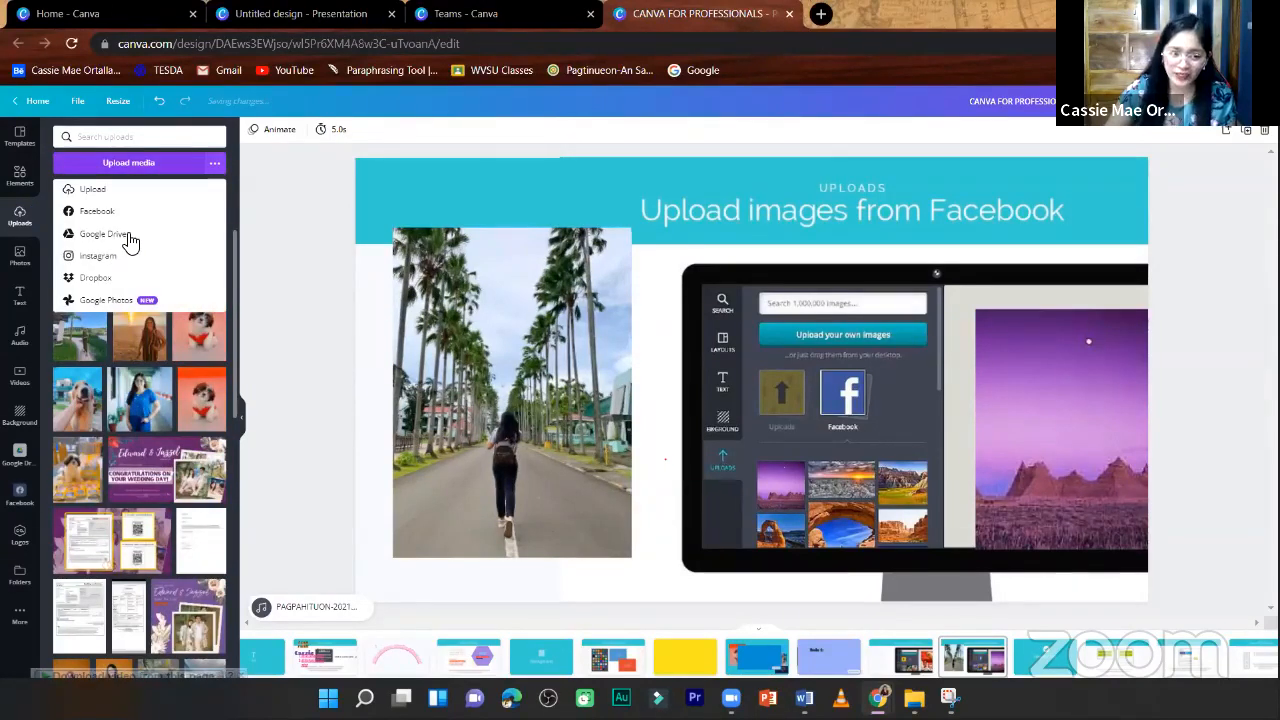
{"action": "left_click", "coordinate": [104, 234]}
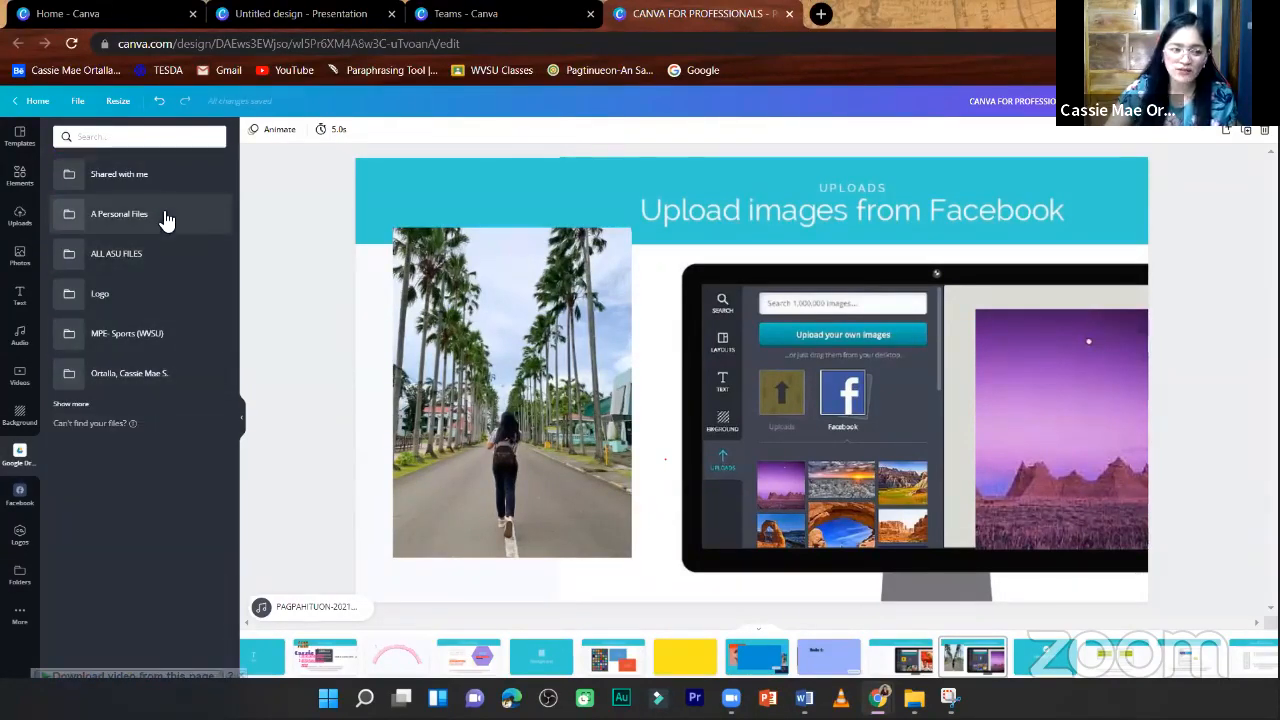
{"action": "left_click", "coordinate": [124, 254]}
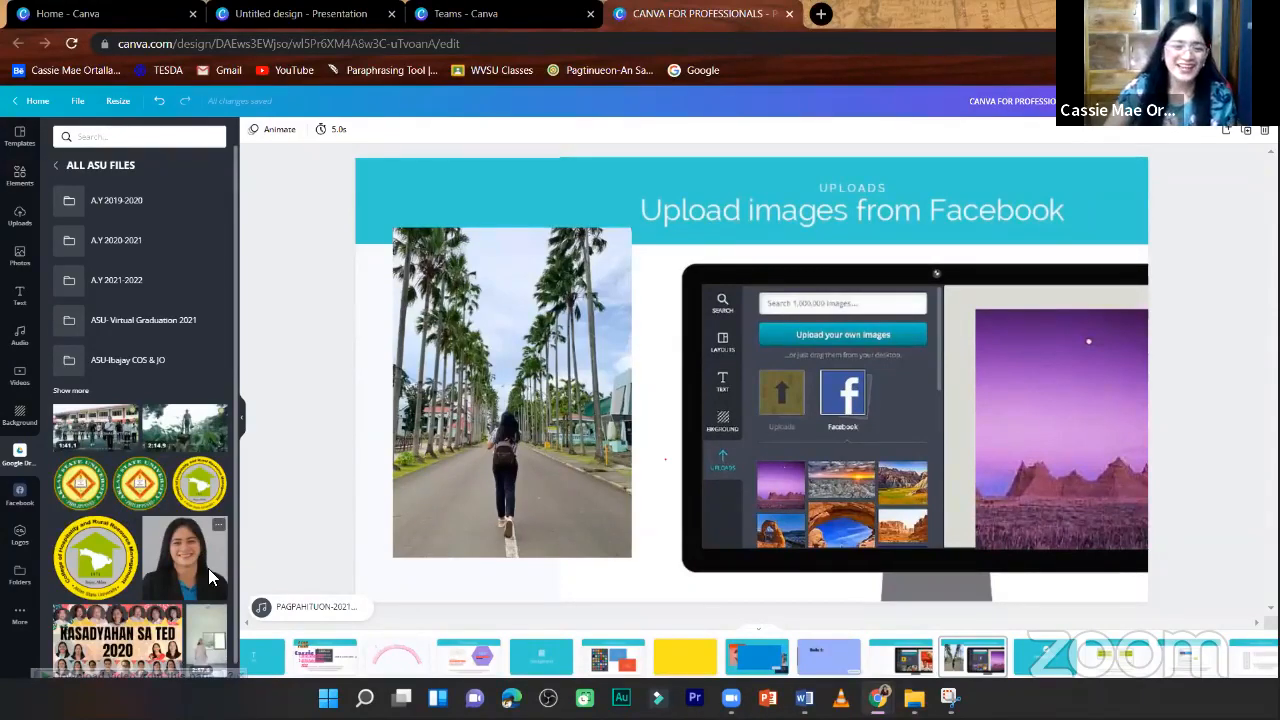
- Add the portrait photo from the Drive folder, shrink it, and place it over the upper part of the palm-road photo
{"action": "left_click_drag", "start_coordinate": [209, 580], "coordinate": [842, 402]}
{"action": "left_click_drag", "start_coordinate": [752, 382], "coordinate": [652, 395]}
{"action": "key", "text": "Delete"}
{"action": "left_click_drag", "start_coordinate": [716, 421], "coordinate": [509, 331]}
{"action": "left_click_drag", "start_coordinate": [675, 419], "coordinate": [591, 331]}
{"action": "left_click", "coordinate": [64, 164]}
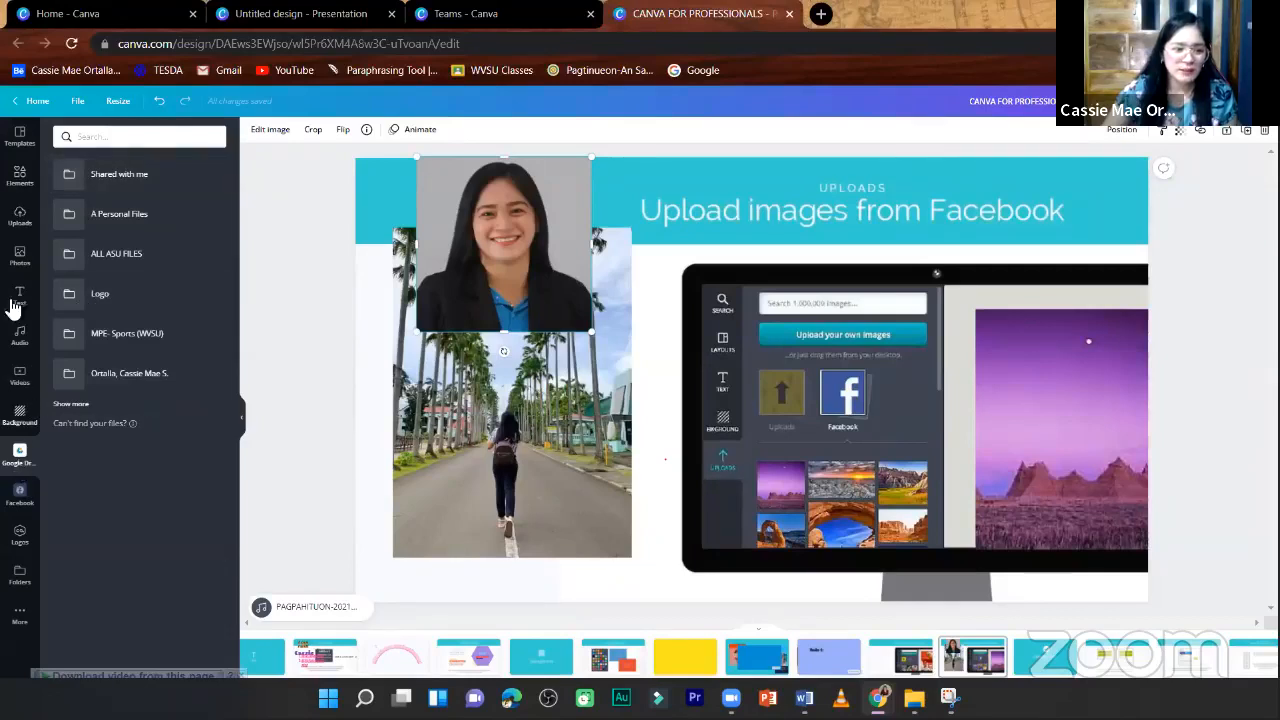
- Show the available upload sources, then move the portrait photo slightly down on the page
{"action": "left_click", "coordinate": [22, 217]}
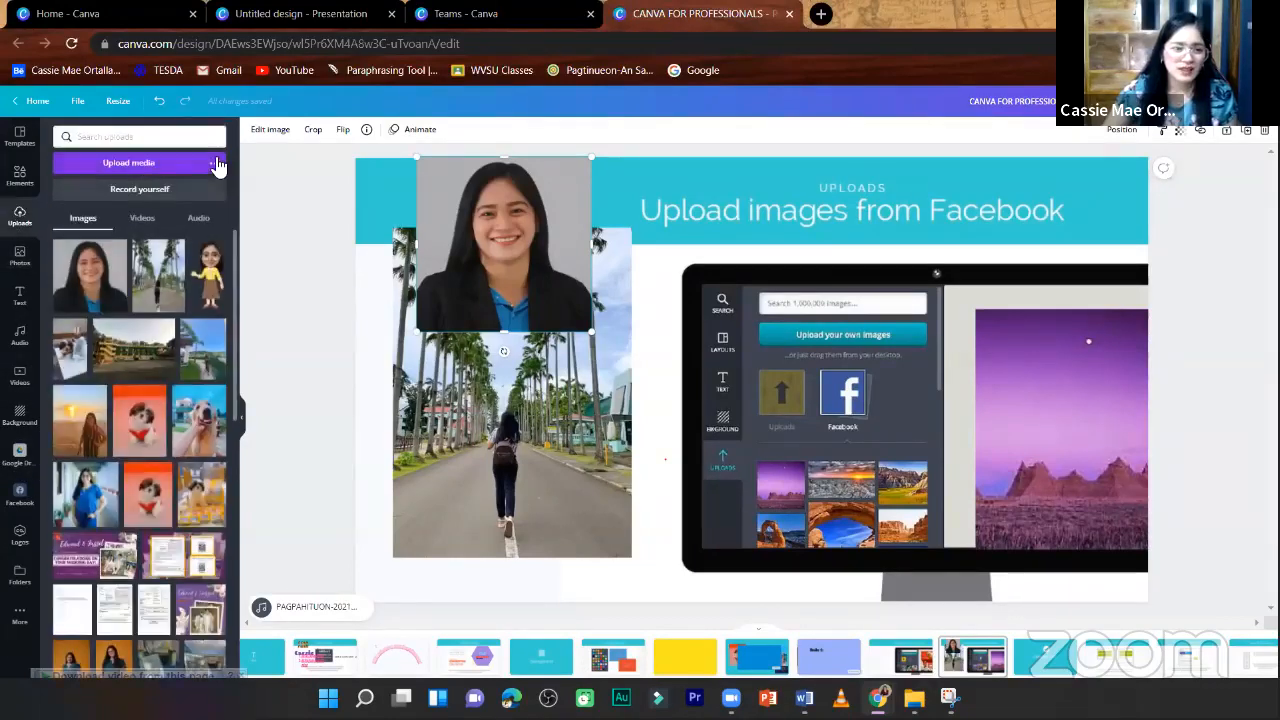
{"action": "left_click", "coordinate": [215, 163]}
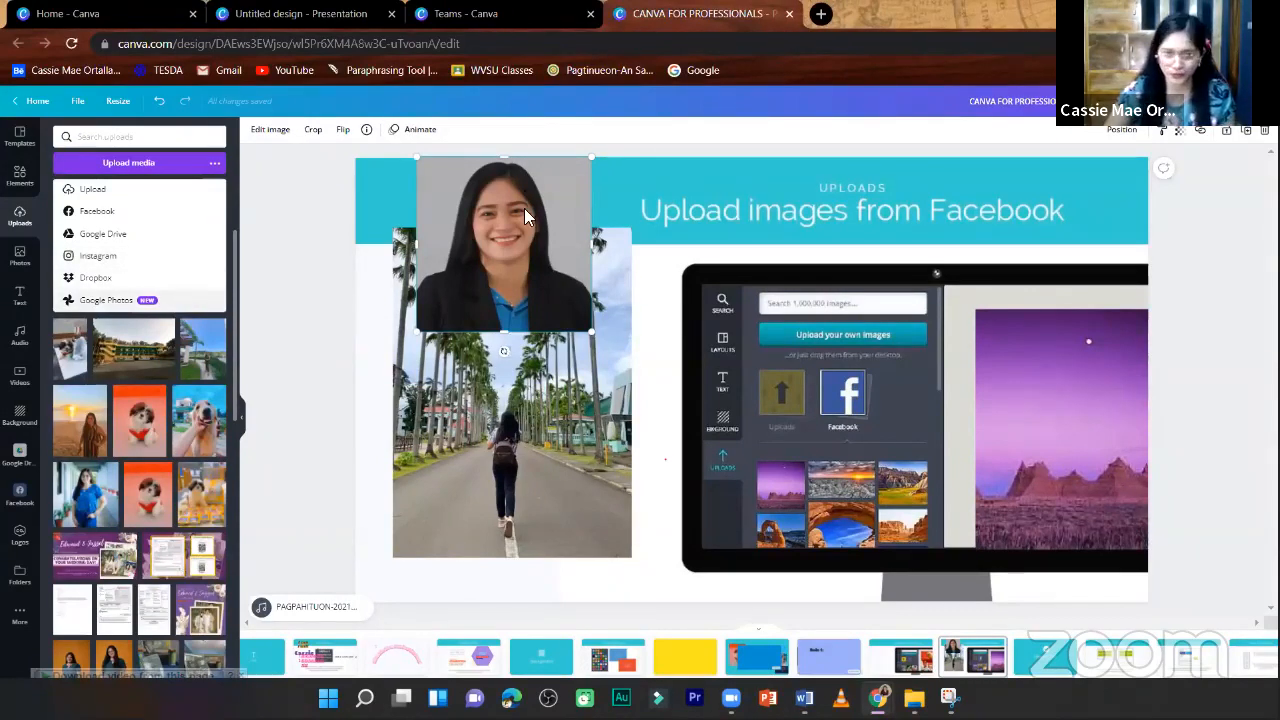
{"action": "left_click_drag", "start_coordinate": [520, 234], "coordinate": [528, 263]}
{"action": "left_click", "coordinate": [318, 302]}
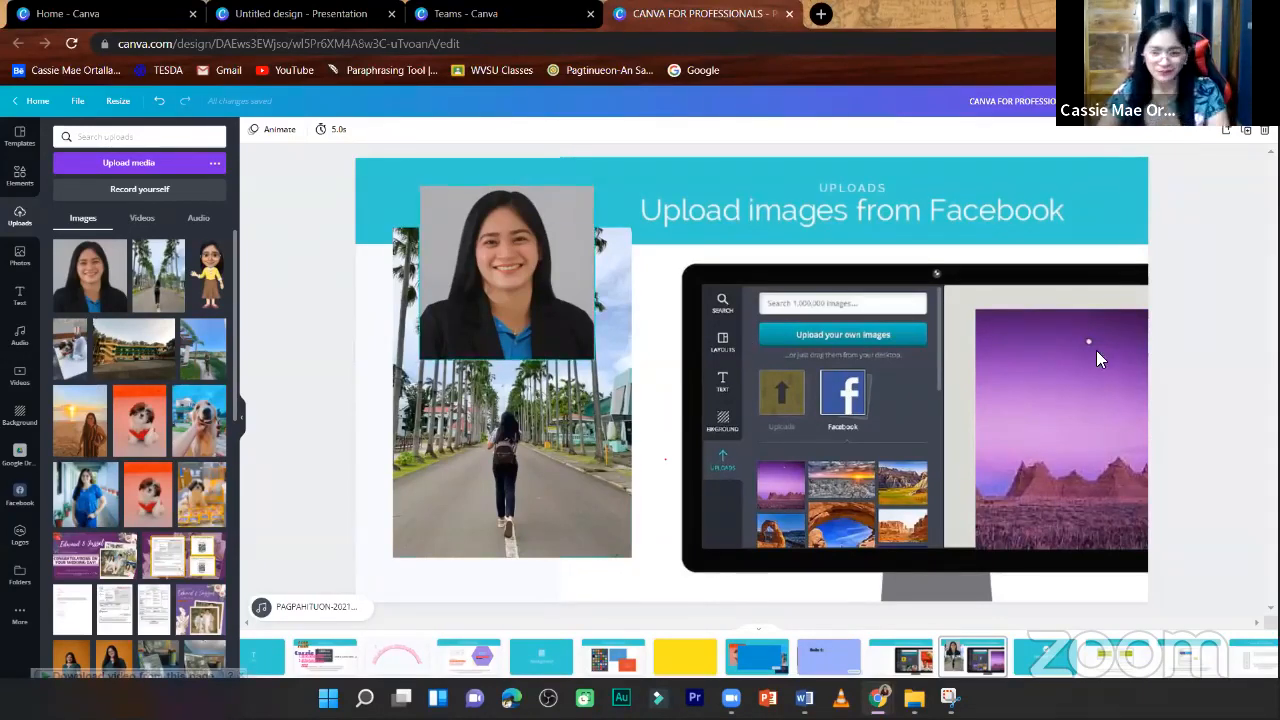
- Advance past the Helpful Tips page to the Download options page and retitle the design "Canva for Professionals"
{"action": "key", "text": "Right"}
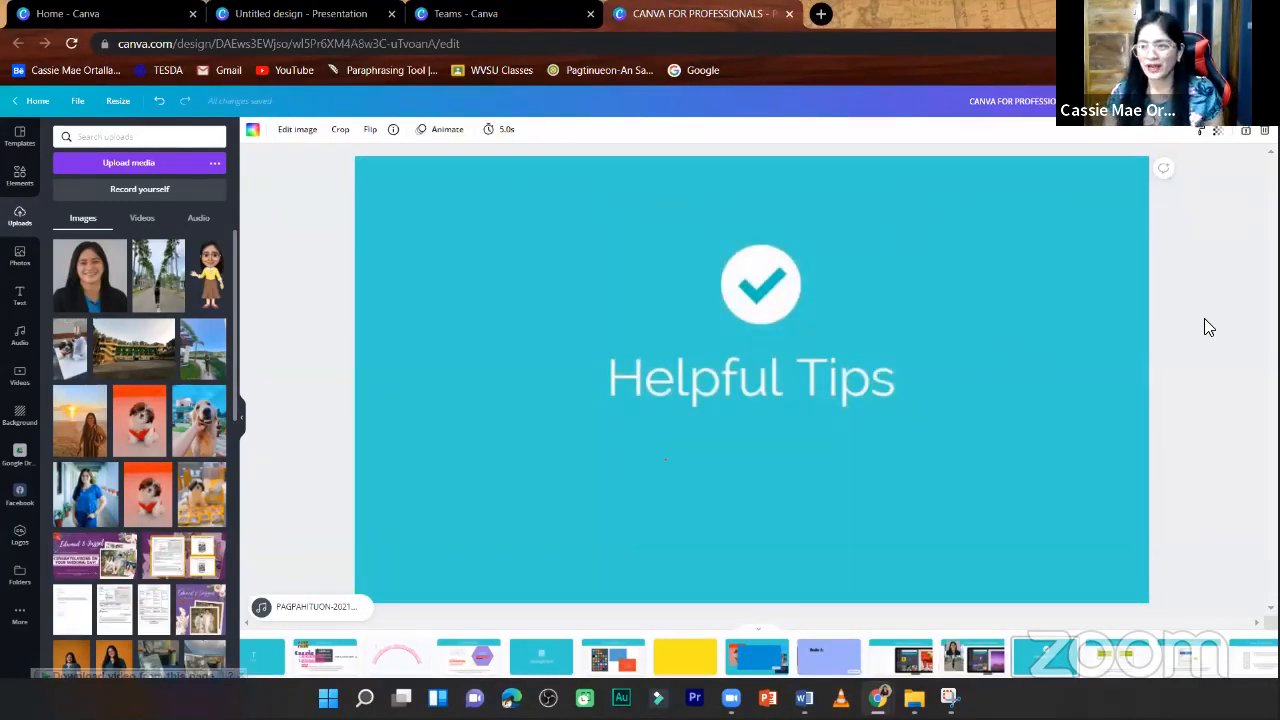
{"action": "key", "text": "Right"}
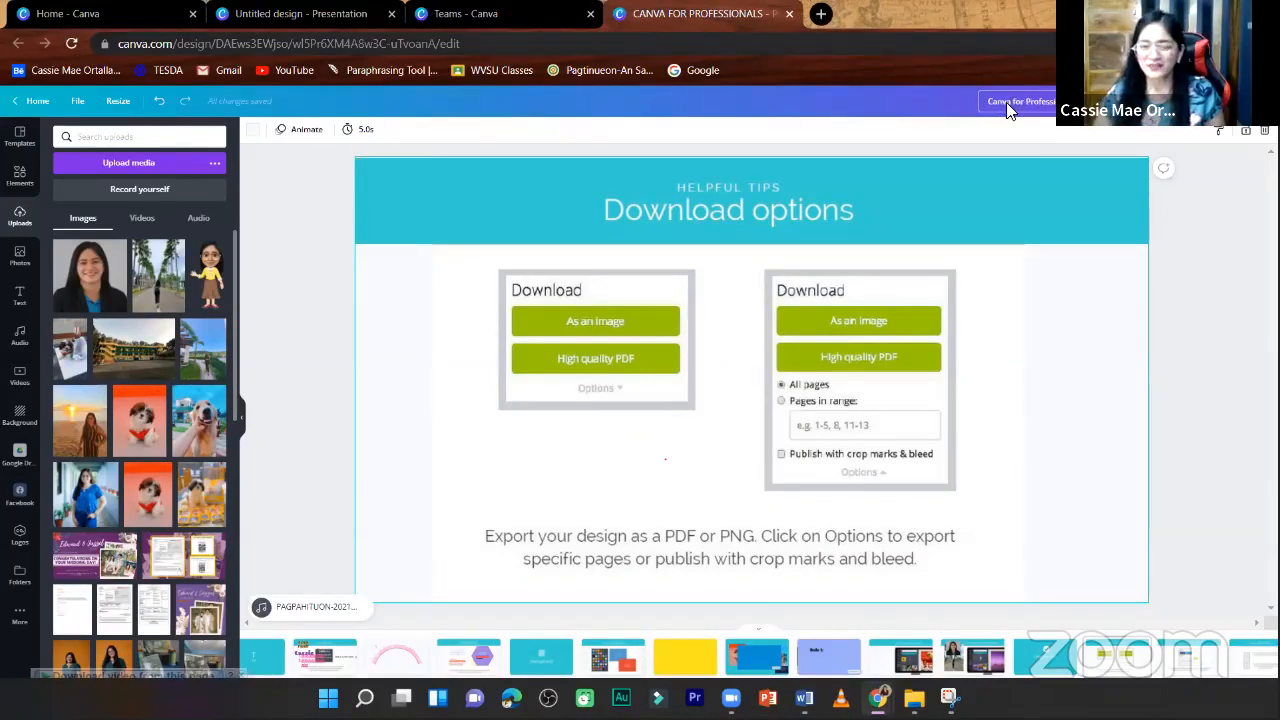
{"action": "left_click", "coordinate": [1200, 207]}
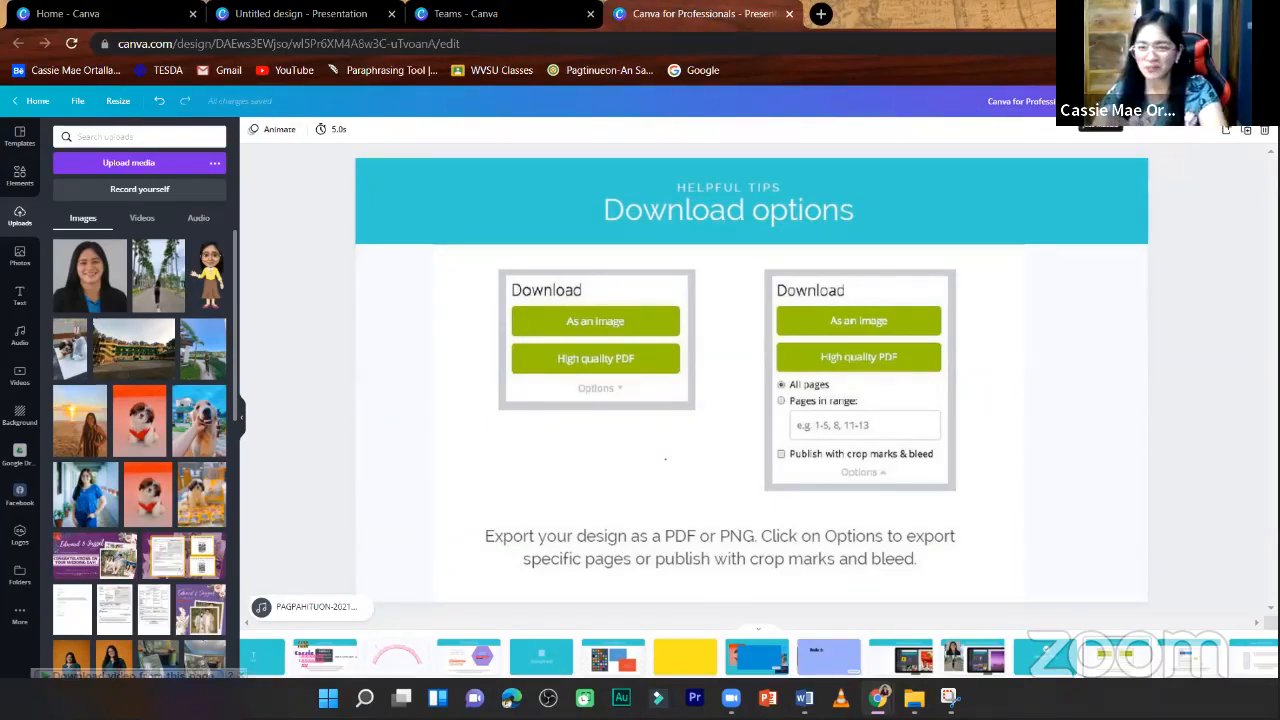
- Open the design's sharing settings and review the permission choices for the share link
{"action": "left_click", "coordinate": [1120, 101]}
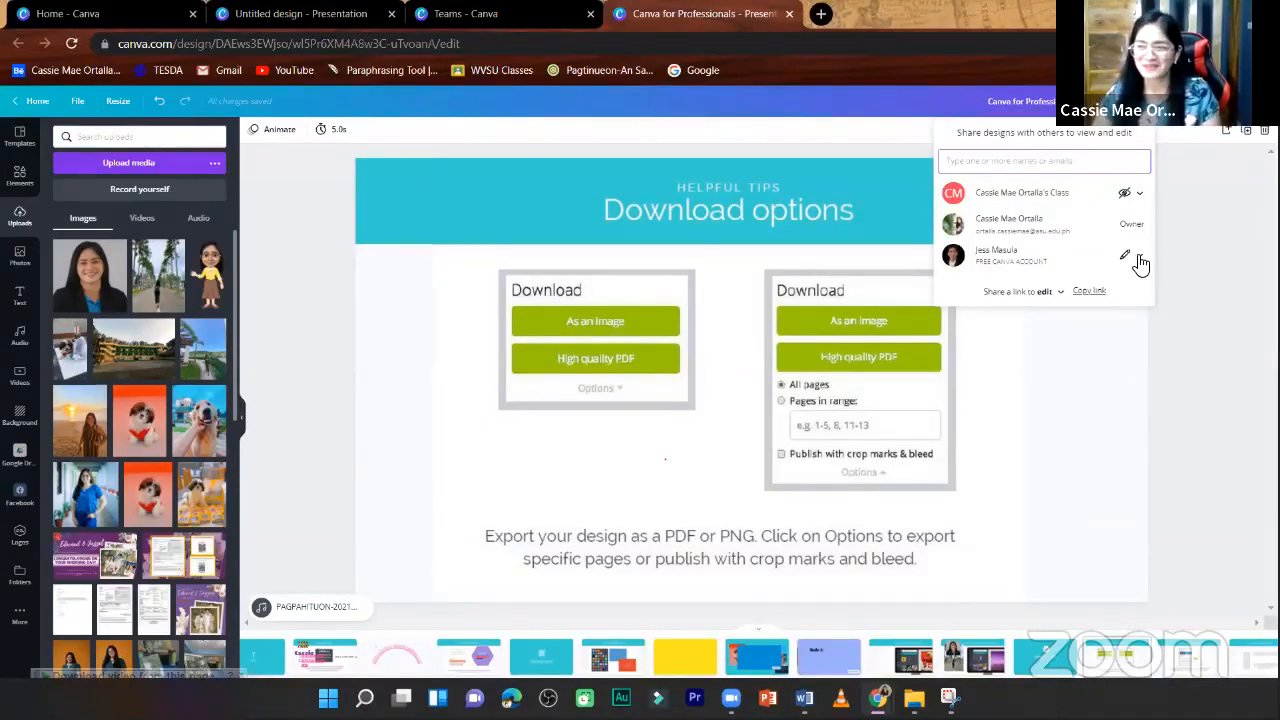
{"action": "left_click", "coordinate": [1060, 295]}
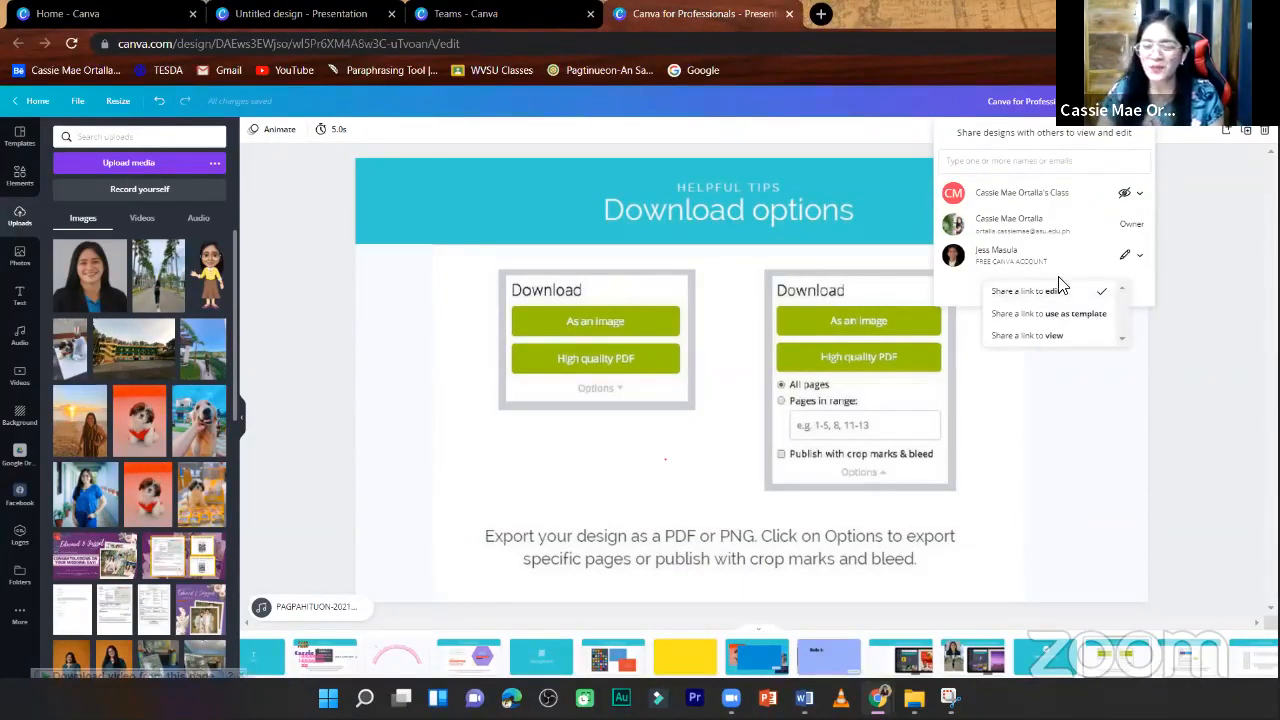
{"action": "left_click", "coordinate": [1192, 285]}
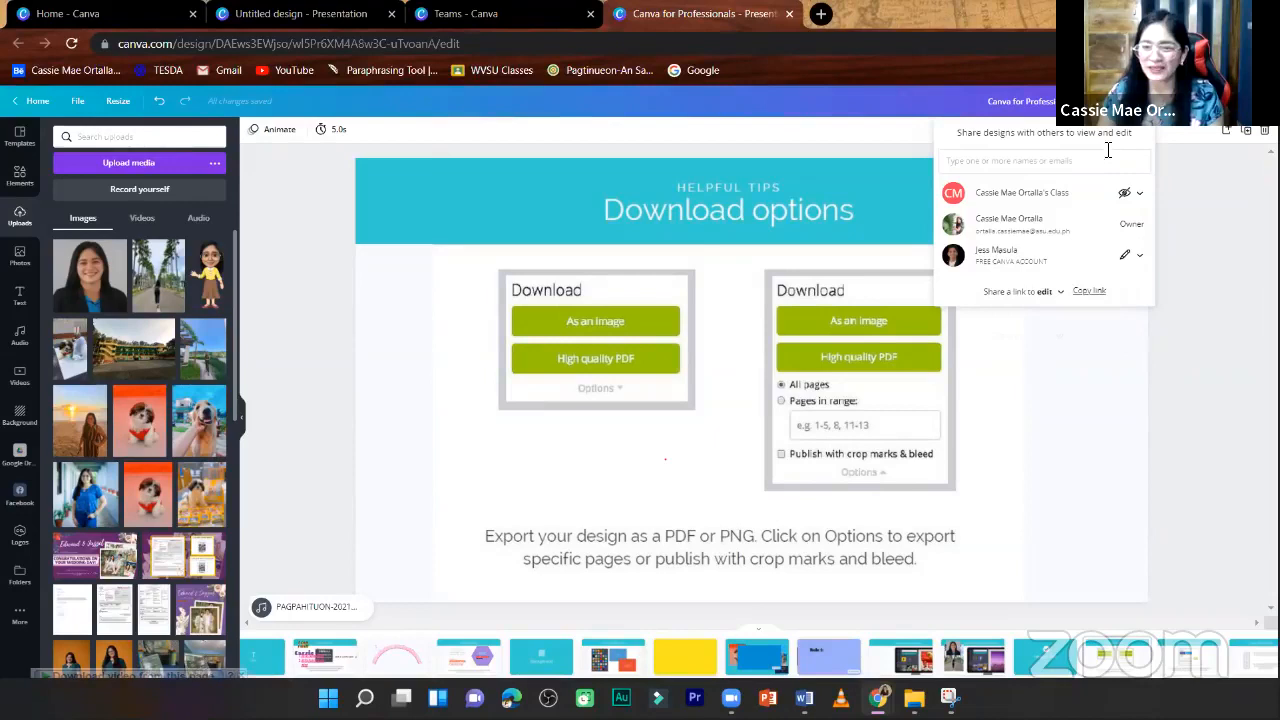
- Switch the share link's permission to view and then to use as template
{"action": "left_click", "coordinate": [1062, 293]}
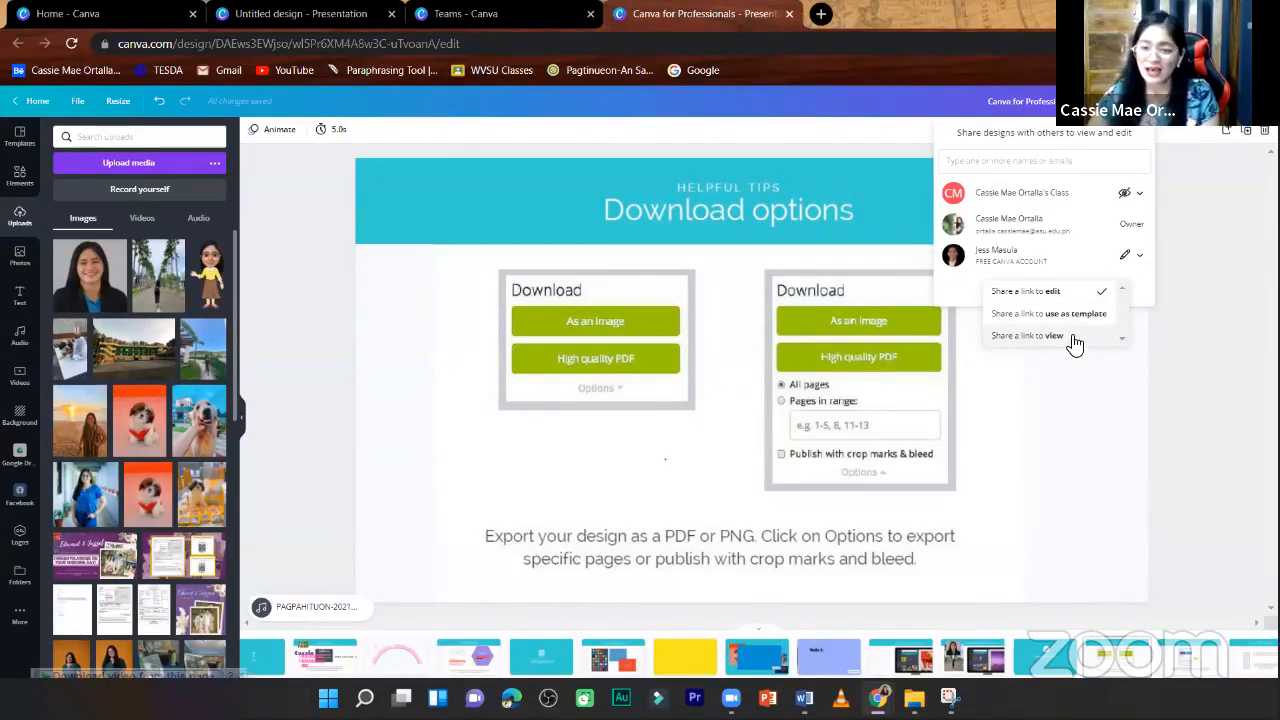
{"action": "left_click", "coordinate": [1070, 338]}
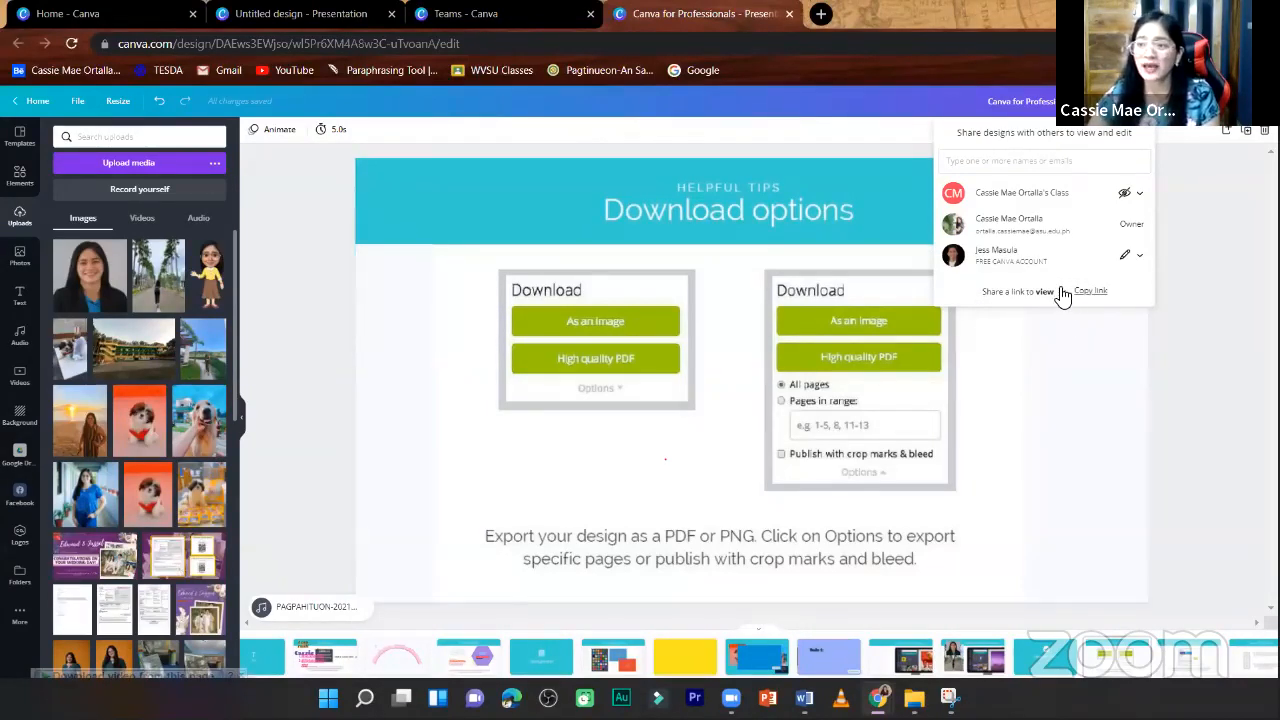
{"action": "left_click", "coordinate": [1061, 294]}
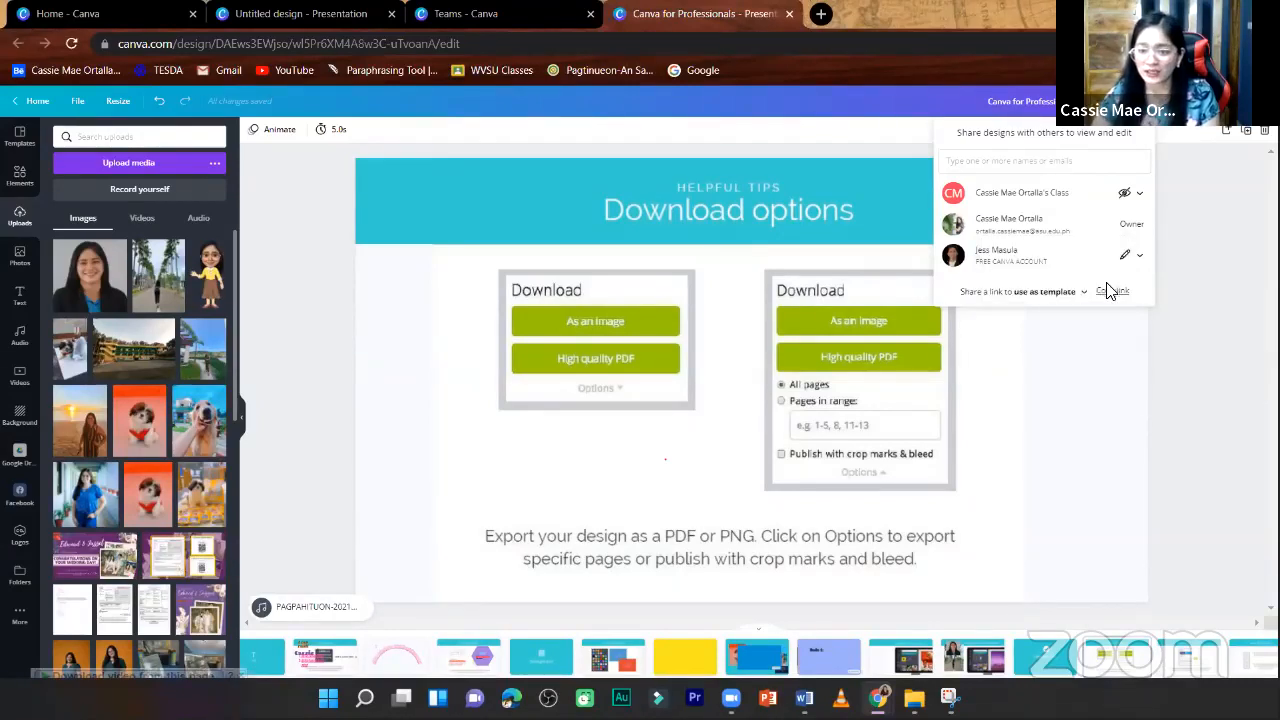
- Set the share link's permission to edit and copy the link
{"action": "left_click", "coordinate": [1084, 292]}
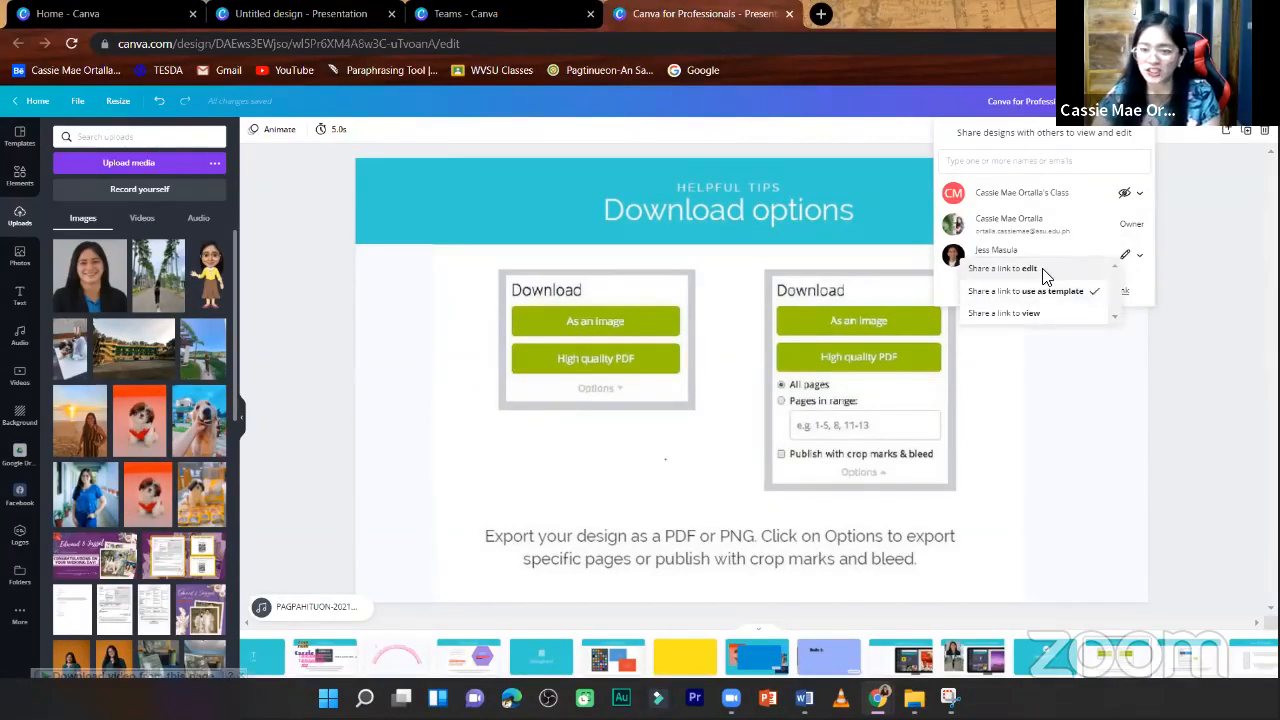
{"action": "left_click", "coordinate": [1047, 272]}
{"action": "left_click", "coordinate": [1052, 291]}
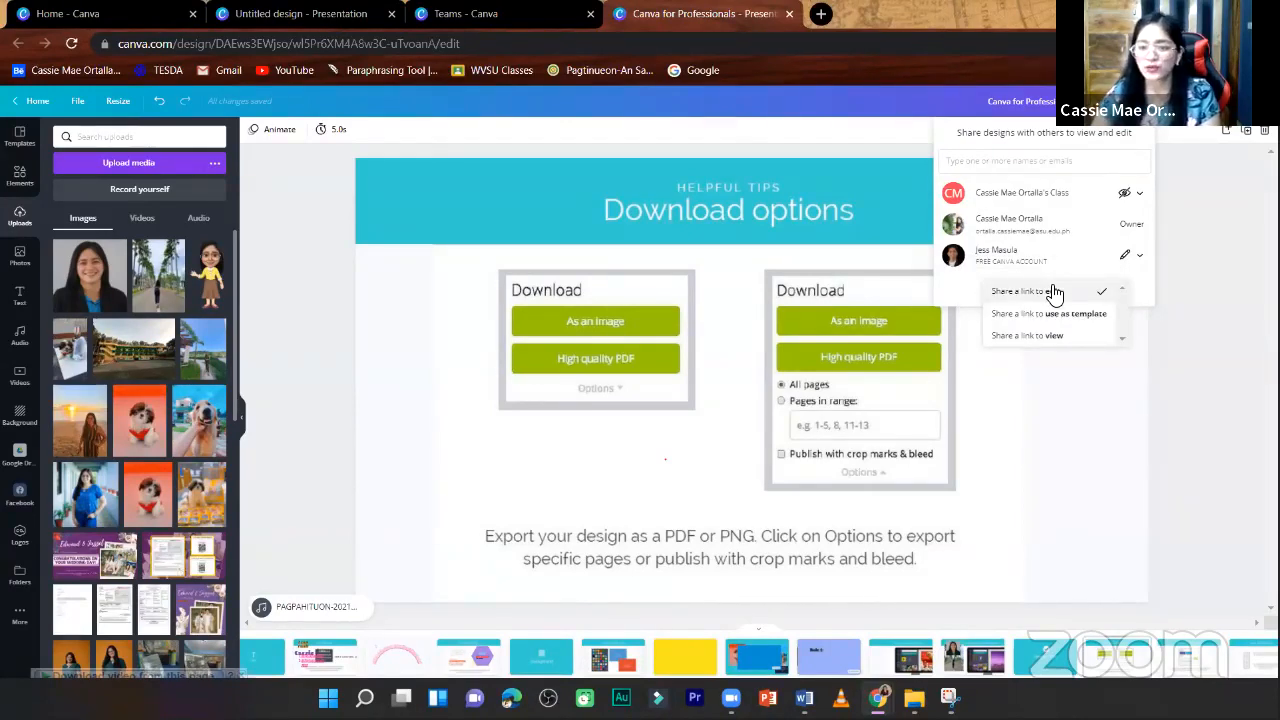
{"action": "left_click", "coordinate": [1151, 296]}
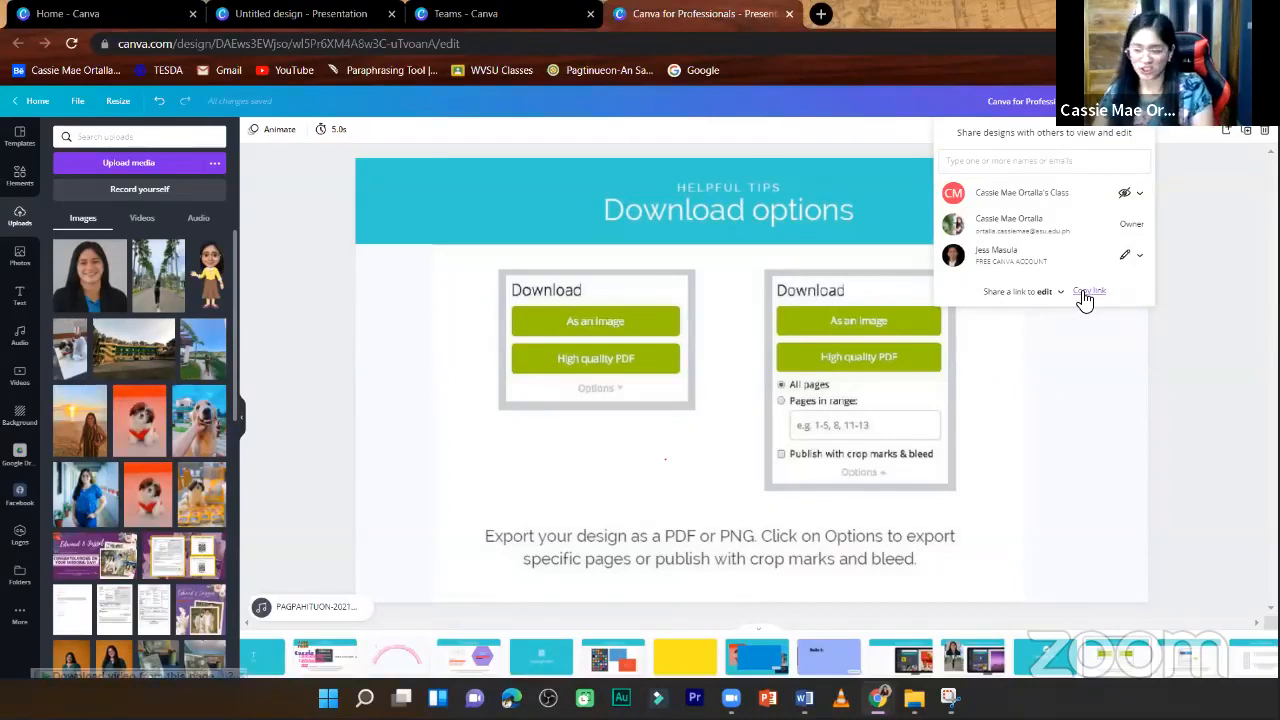
{"action": "left_click", "coordinate": [1088, 298]}
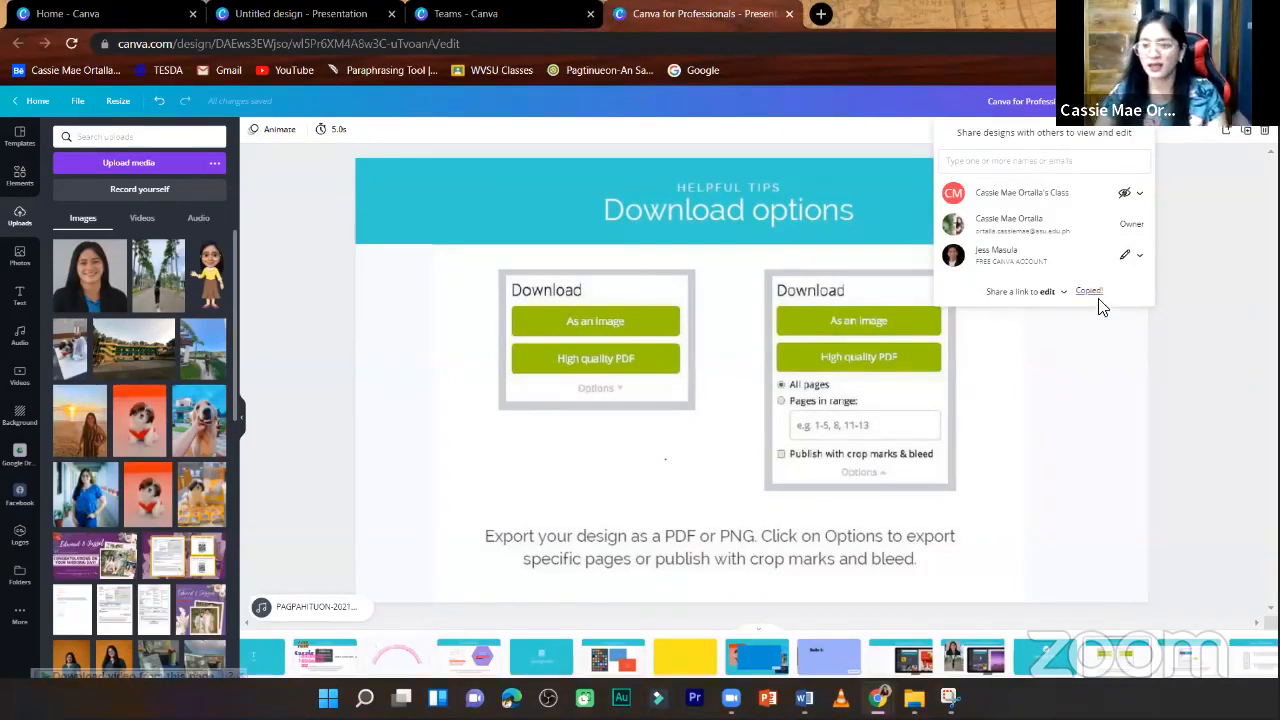
{"action": "left_click", "coordinate": [1062, 162]}
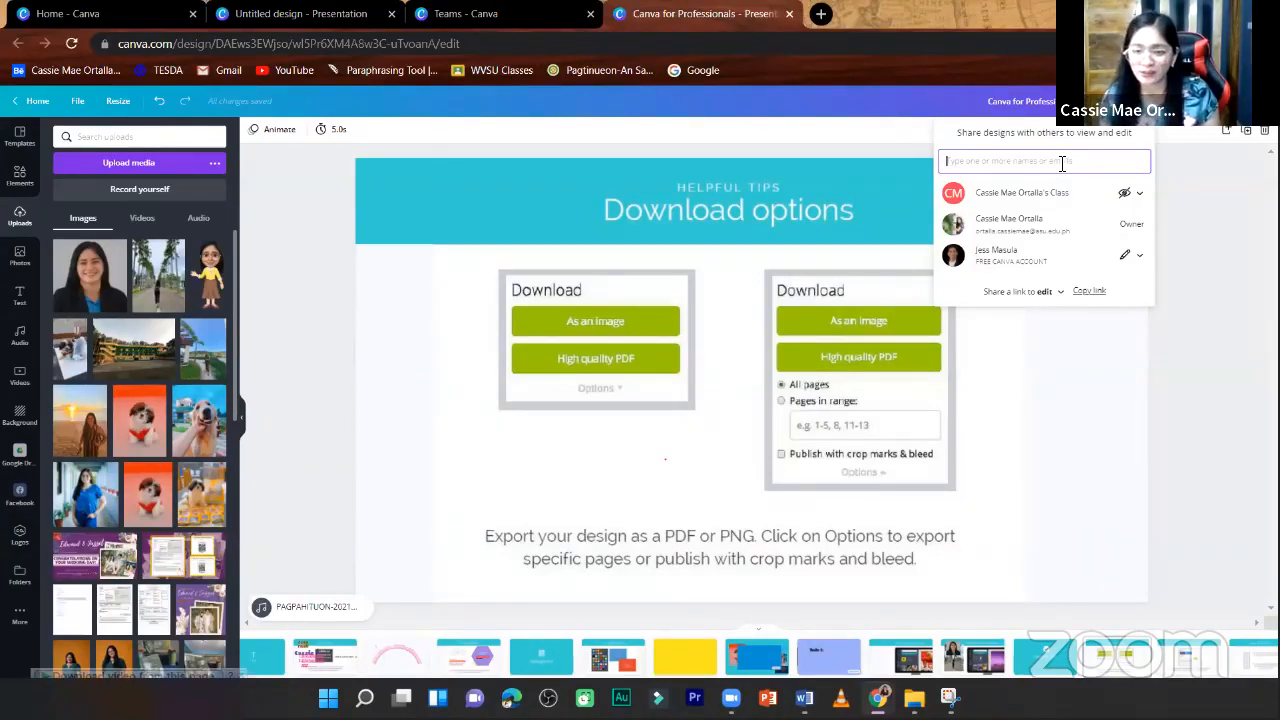
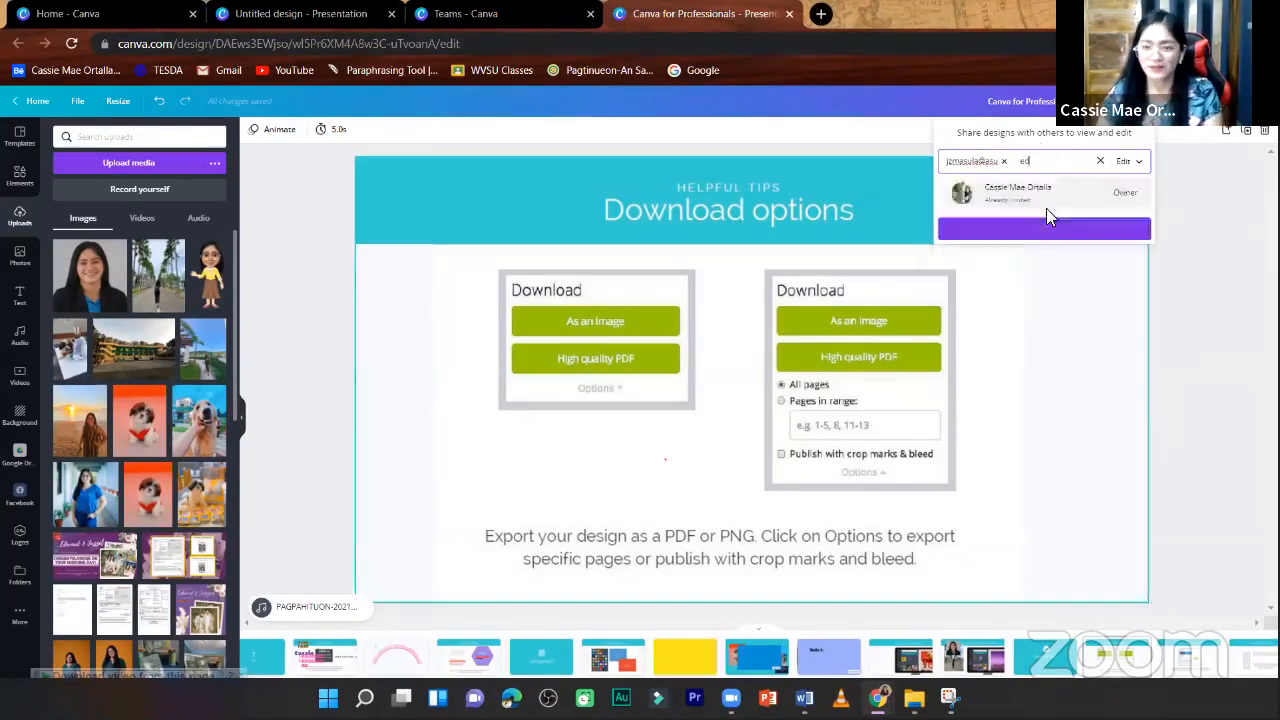
{"action": "left_click", "coordinate": [1006, 162]}
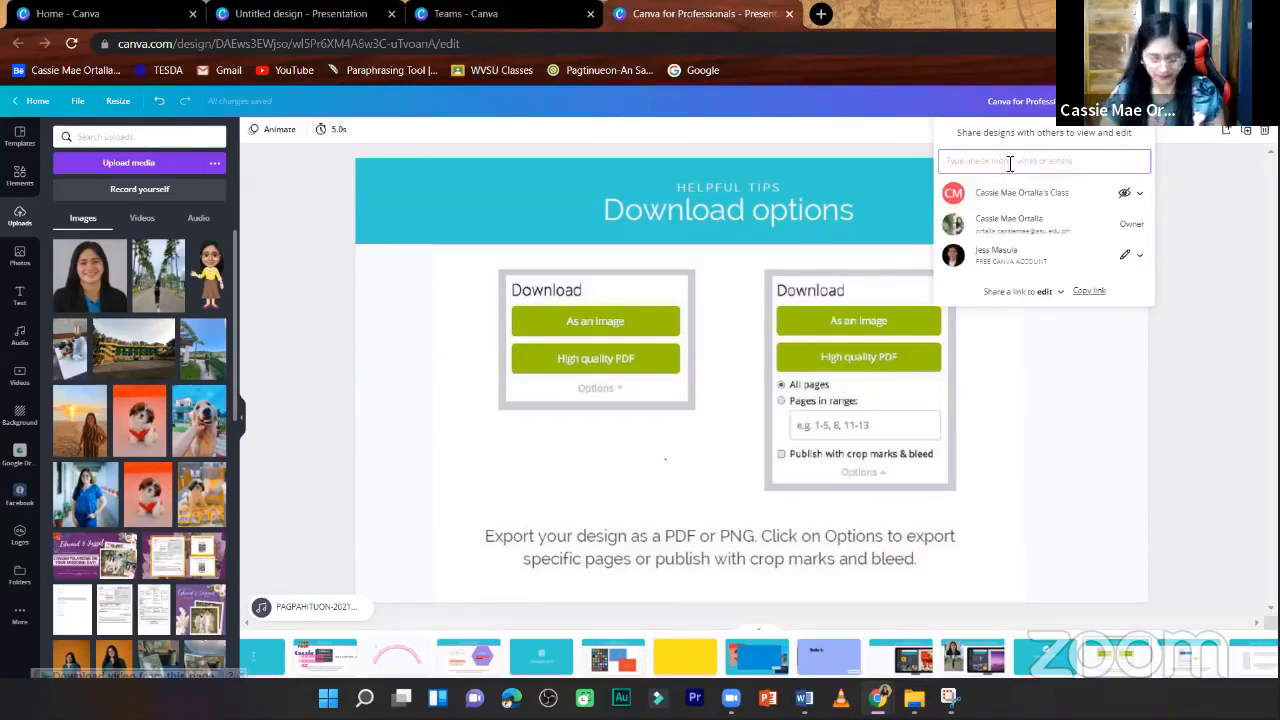
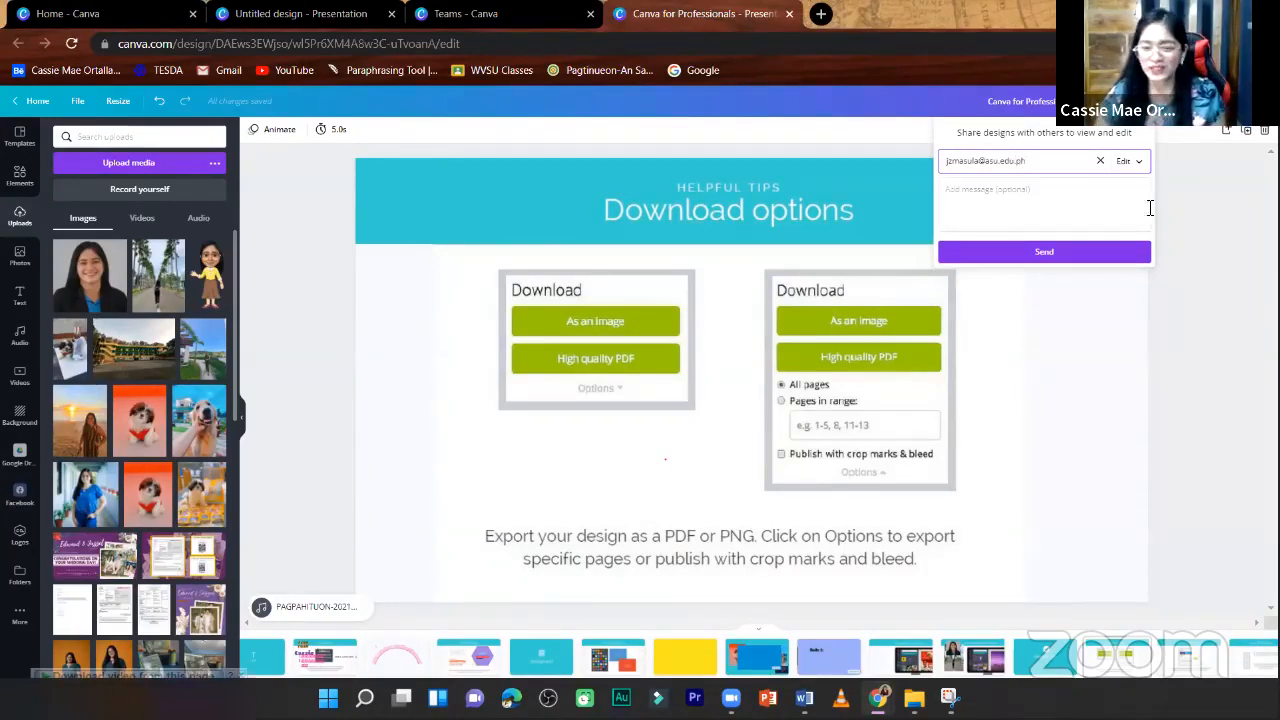
- Add an invitation message starting "Help please! This is your activity 1", send it, and dismiss the team invitation offer
{"action": "left_click", "coordinate": [1097, 207]}
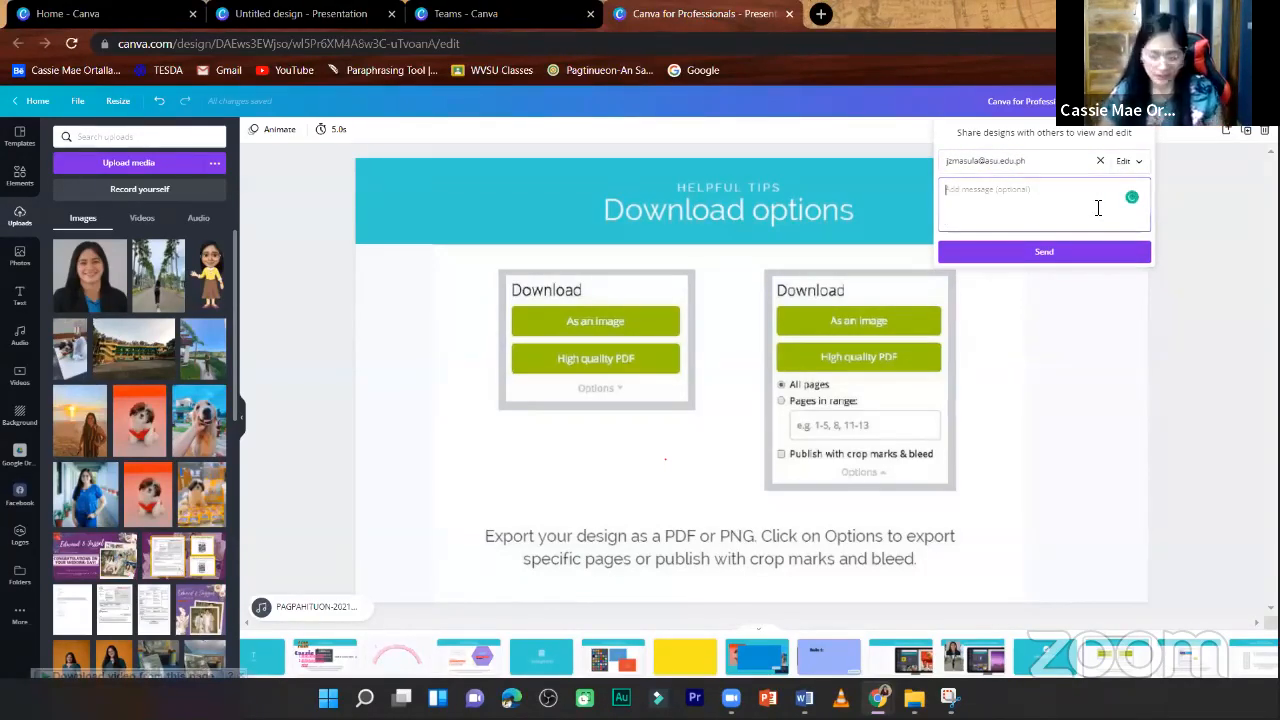
{"action": "type", "text": "Help"}
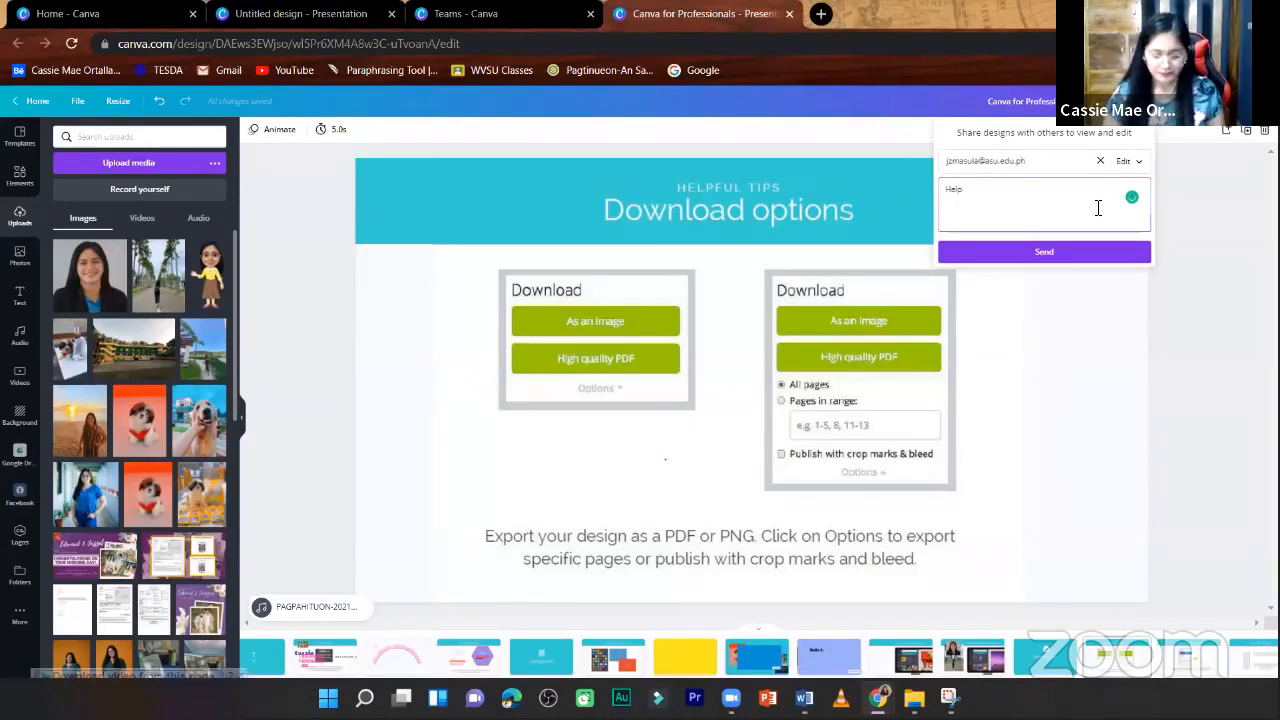
{"action": "type", "text": " please!"}
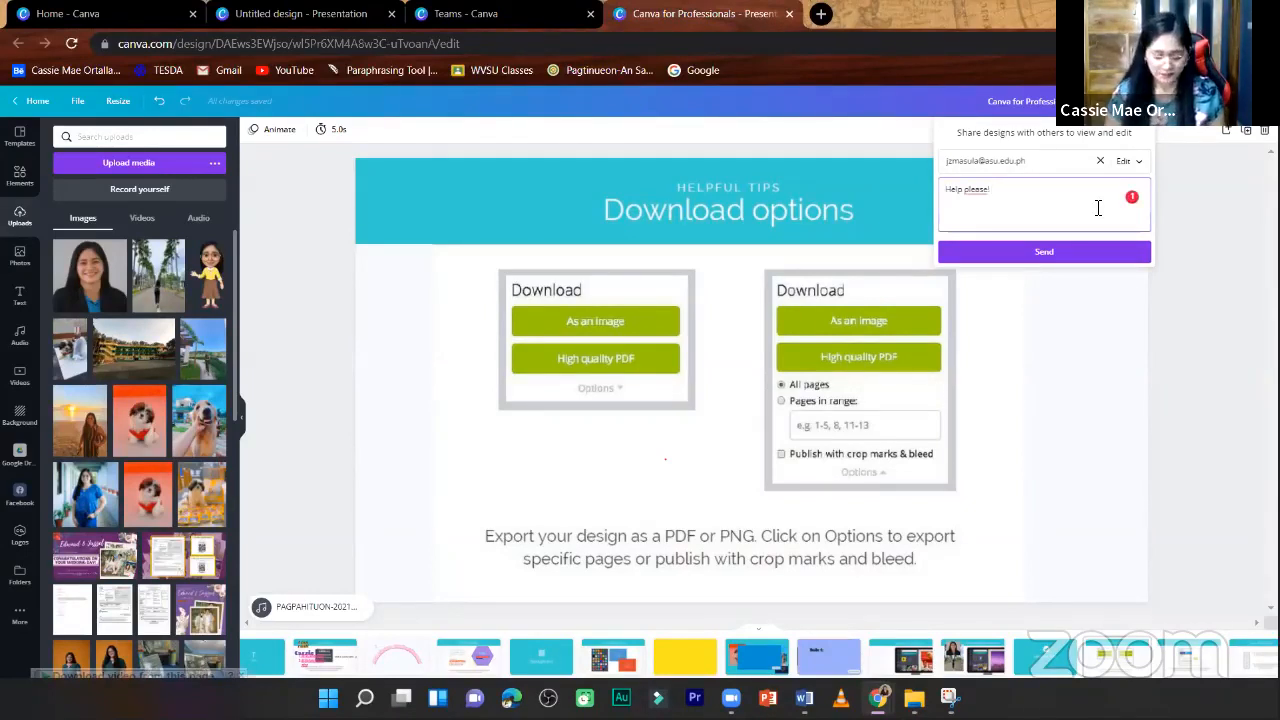
{"action": "type", "text": " This is"}
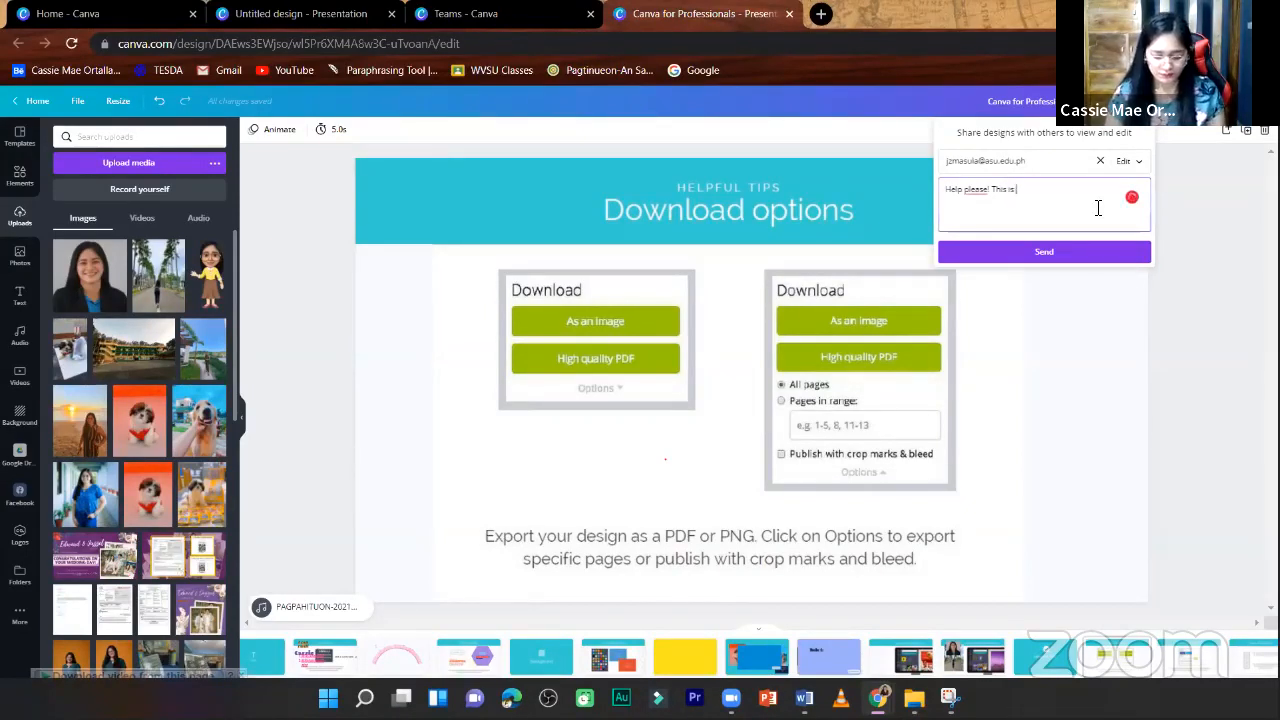
{"action": "type", "text": " your activ"}
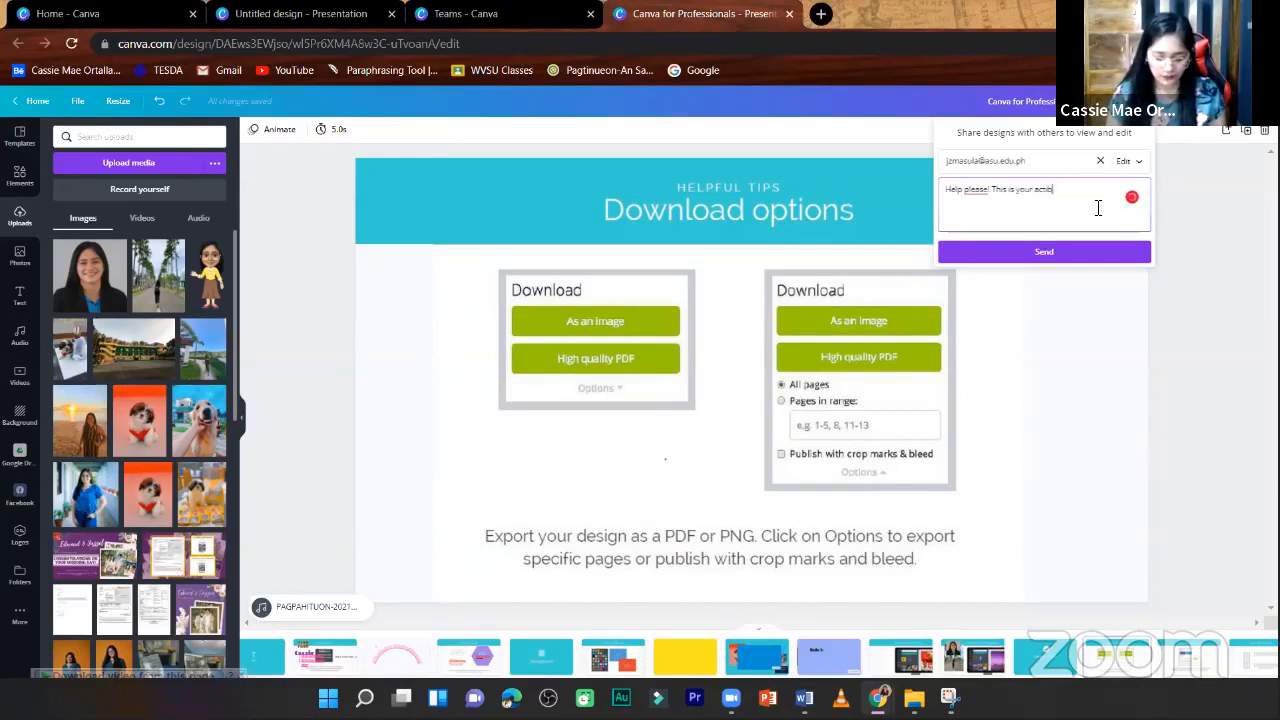
{"action": "type", "text": "ity"}
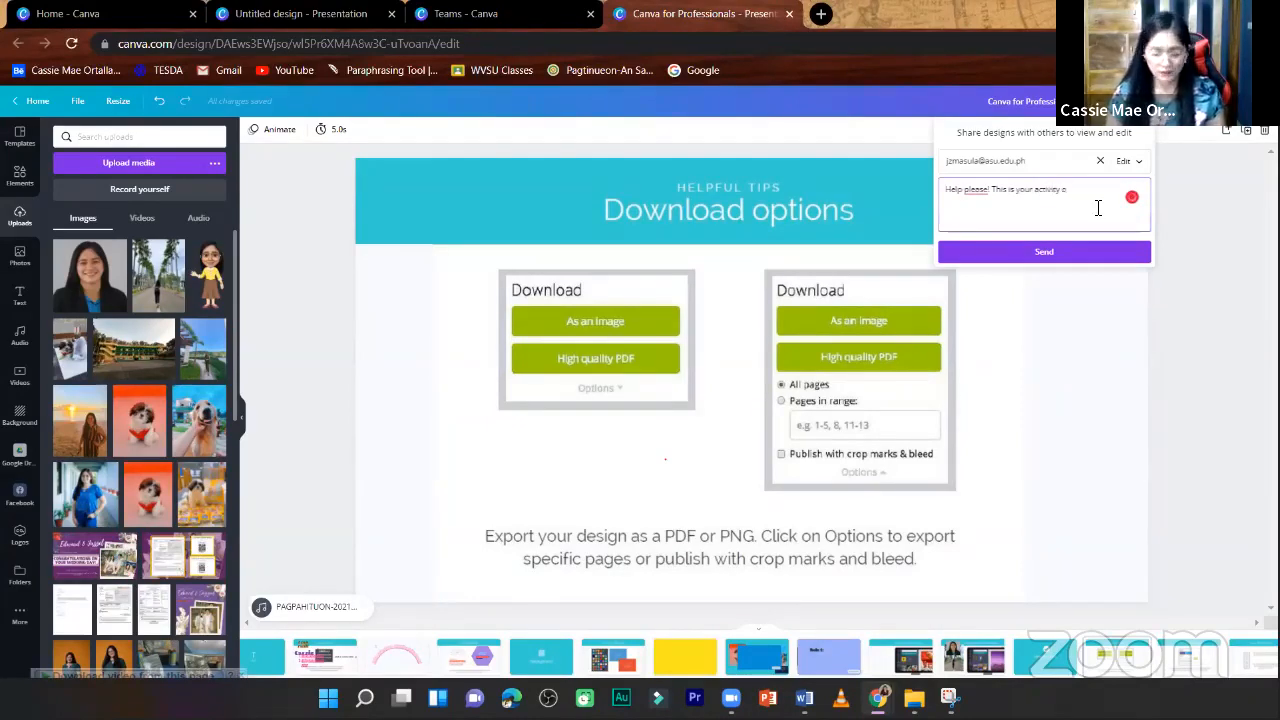
{"action": "type", "text": " 1 kindly"}
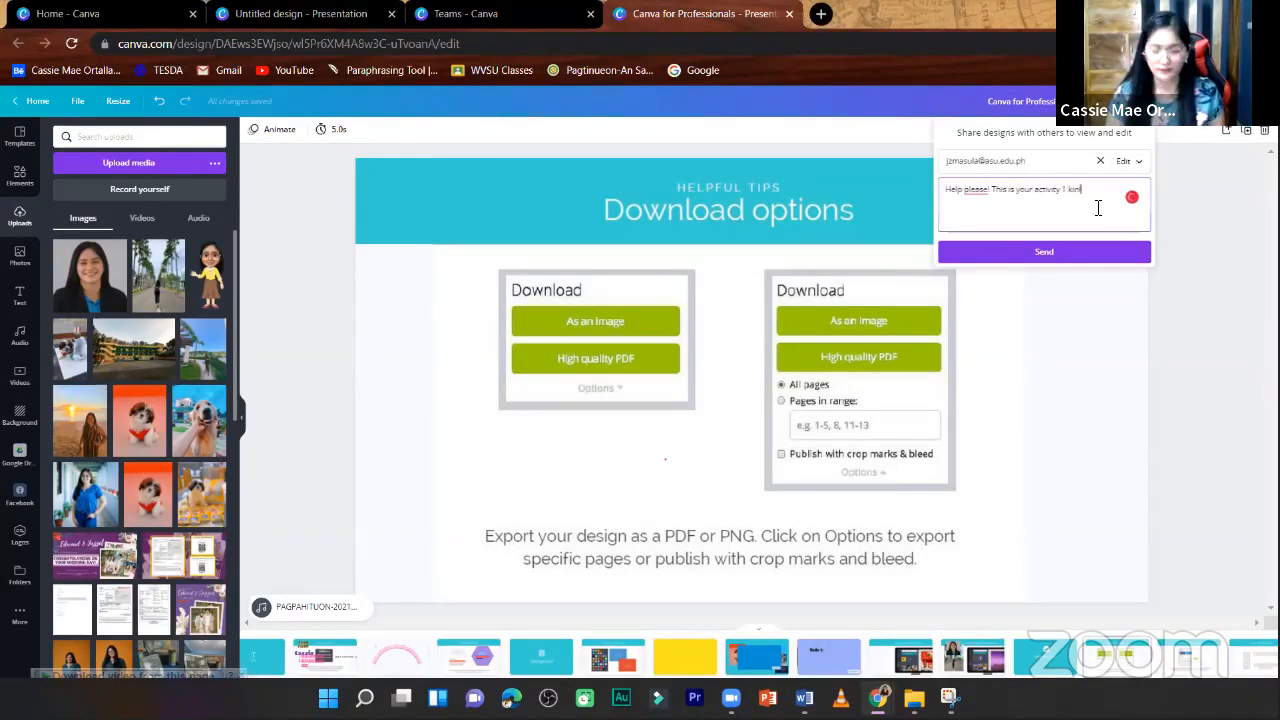
{"action": "key", "text": "BackSpace"}
{"action": "key", "text": "BackSpace"}
{"action": "key", "text": "BackSpace"}
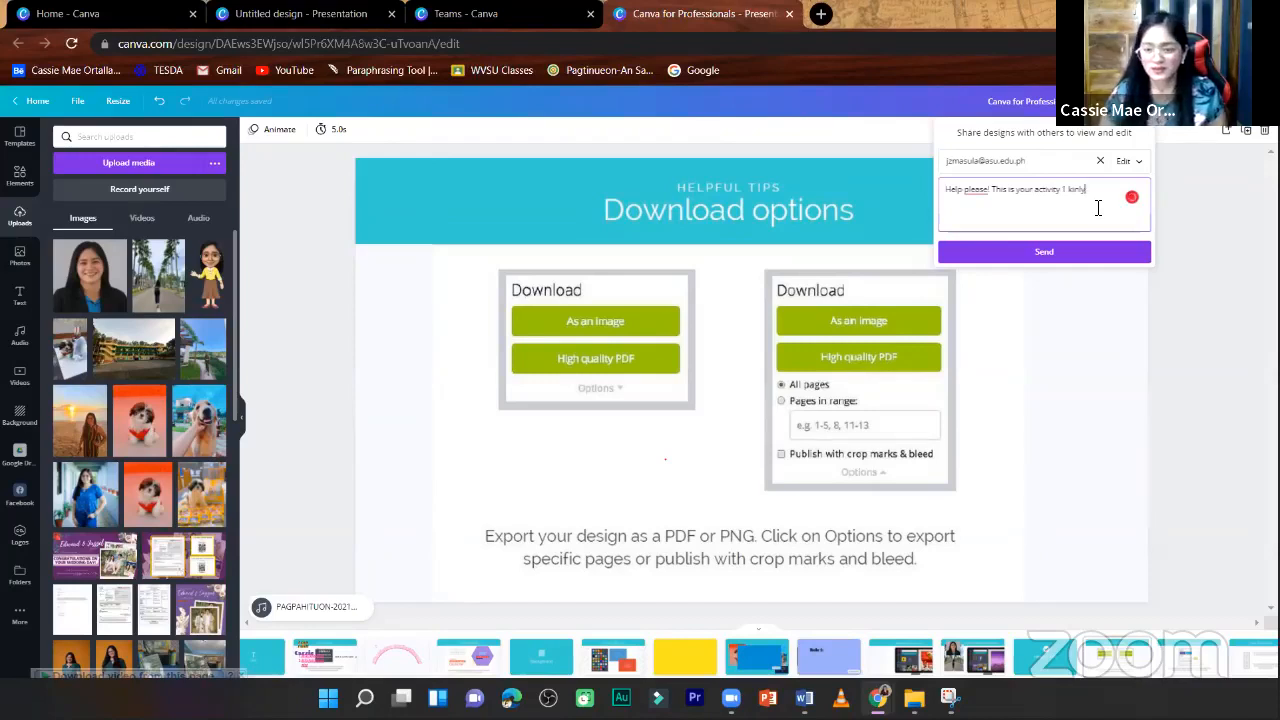
{"action": "type", "text": "gbn"}
{"action": "left_click", "coordinate": [1072, 260]}
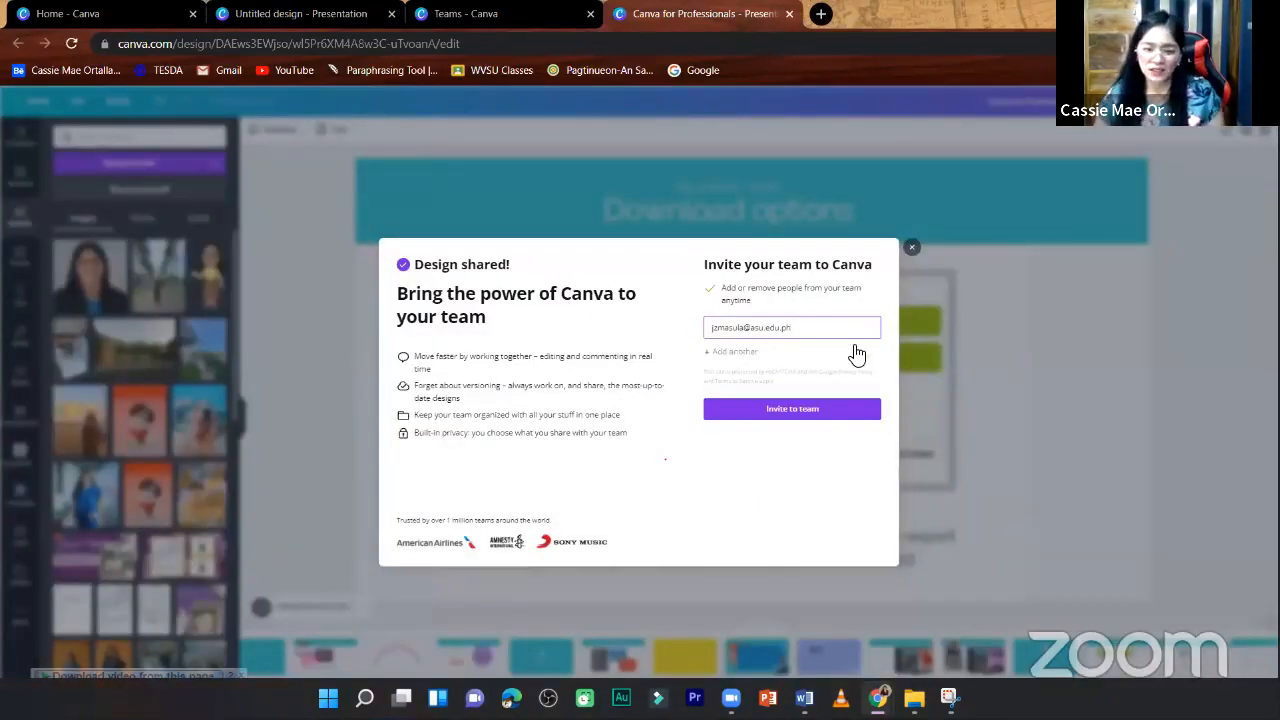
{"action": "left_click", "coordinate": [1164, 183]}
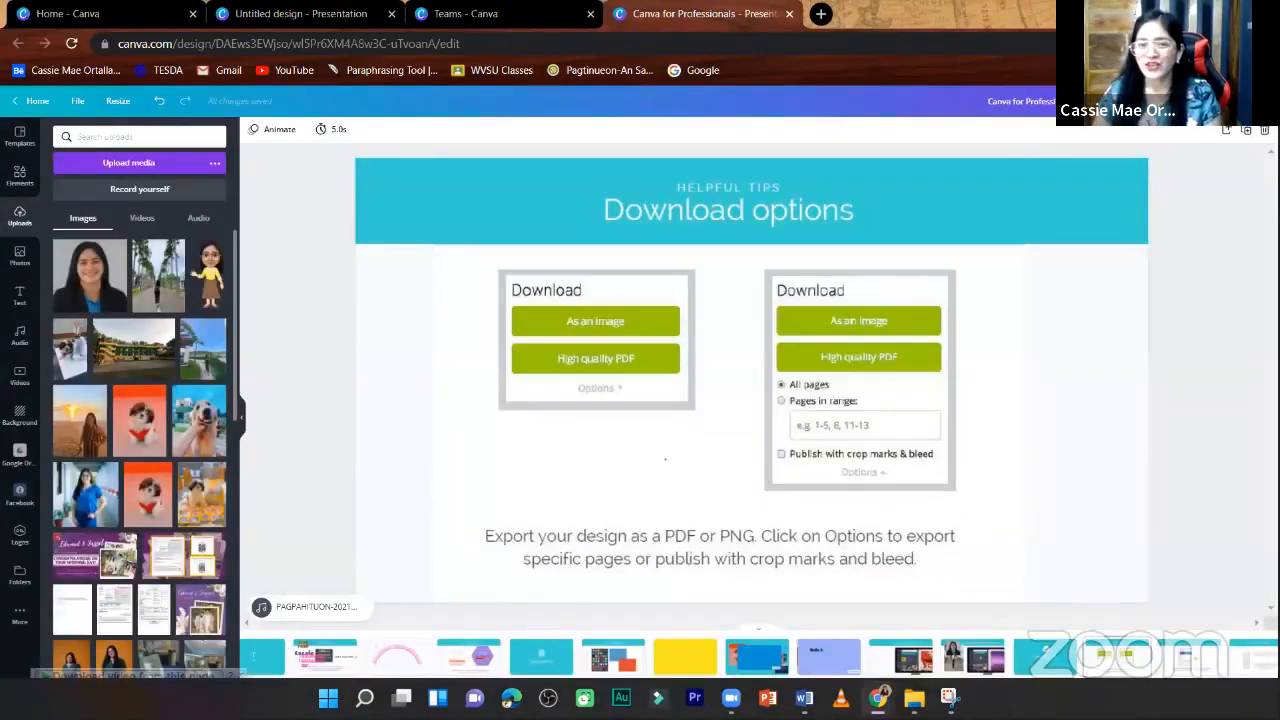
- Open the design's download settings and review the available file types, from JPG and PDF to MP4 Video and GIF
{"action": "left_click", "coordinate": [1229, 101]}
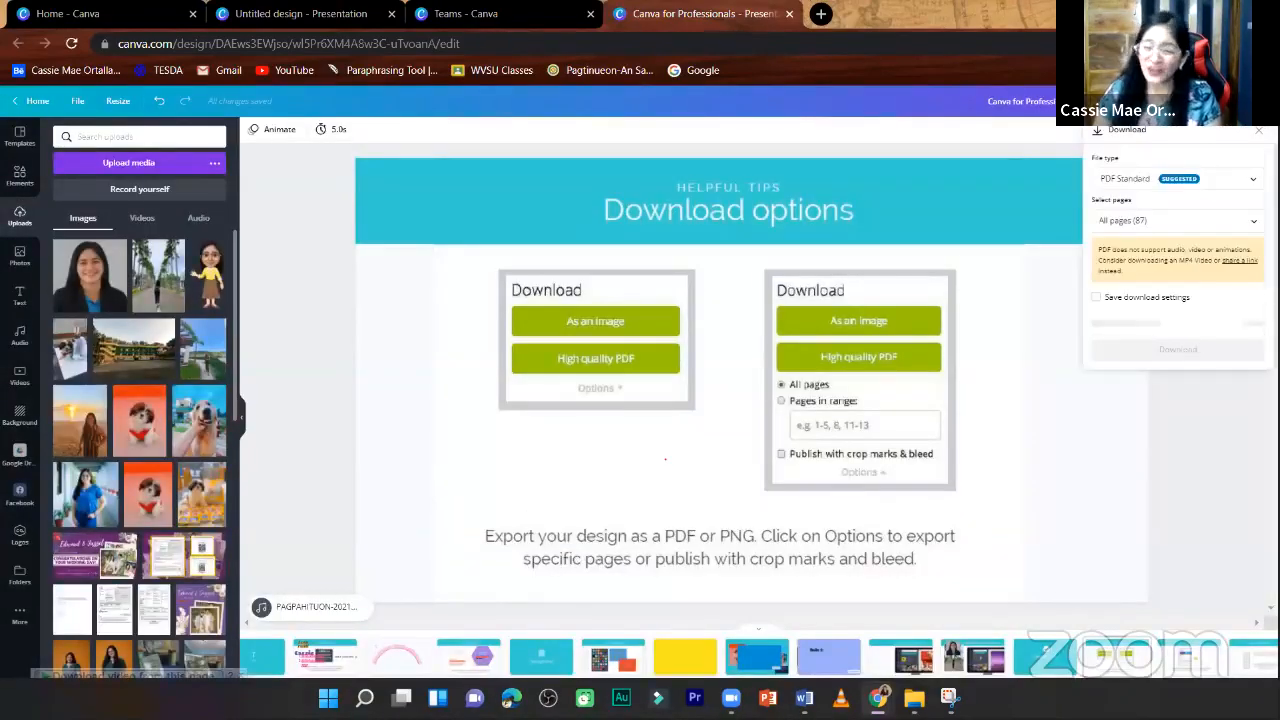
{"action": "left_click", "coordinate": [1254, 186]}
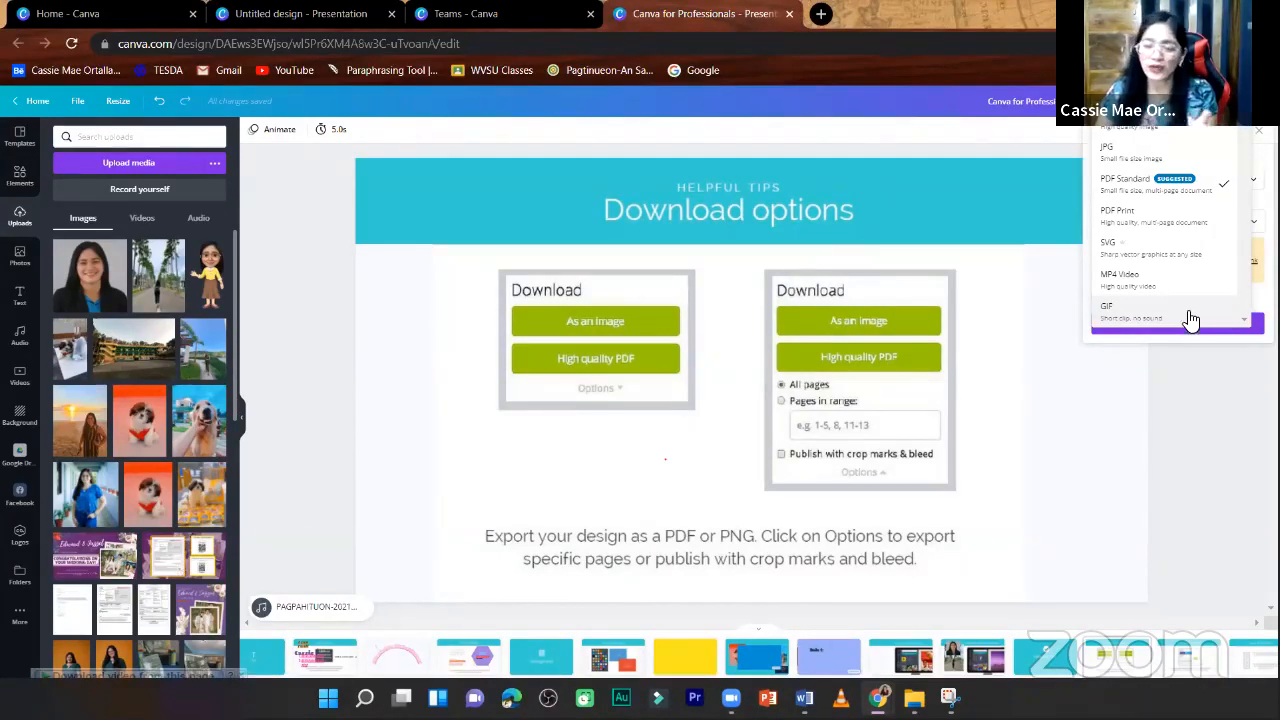
{"action": "left_click", "coordinate": [1198, 385]}
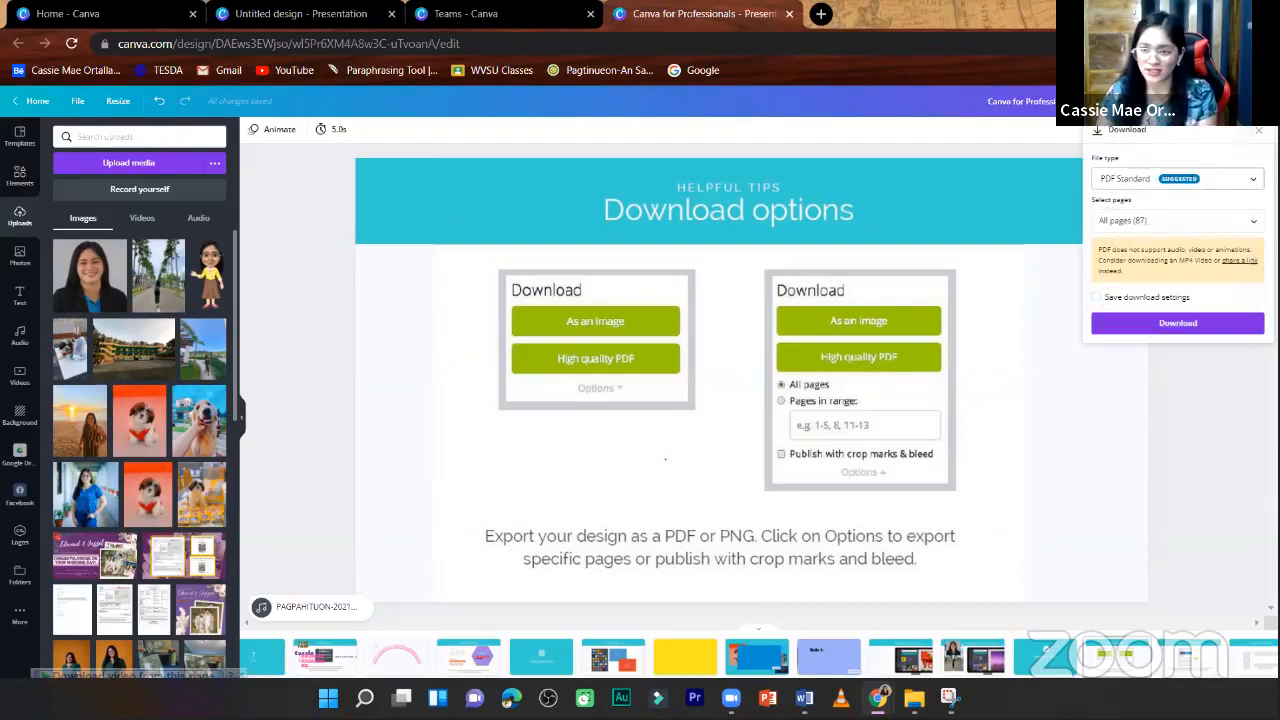
- Review the Standard, Autoplay and Presenter view presentation types, then close the Present settings
{"action": "left_click", "coordinate": [1206, 101]}
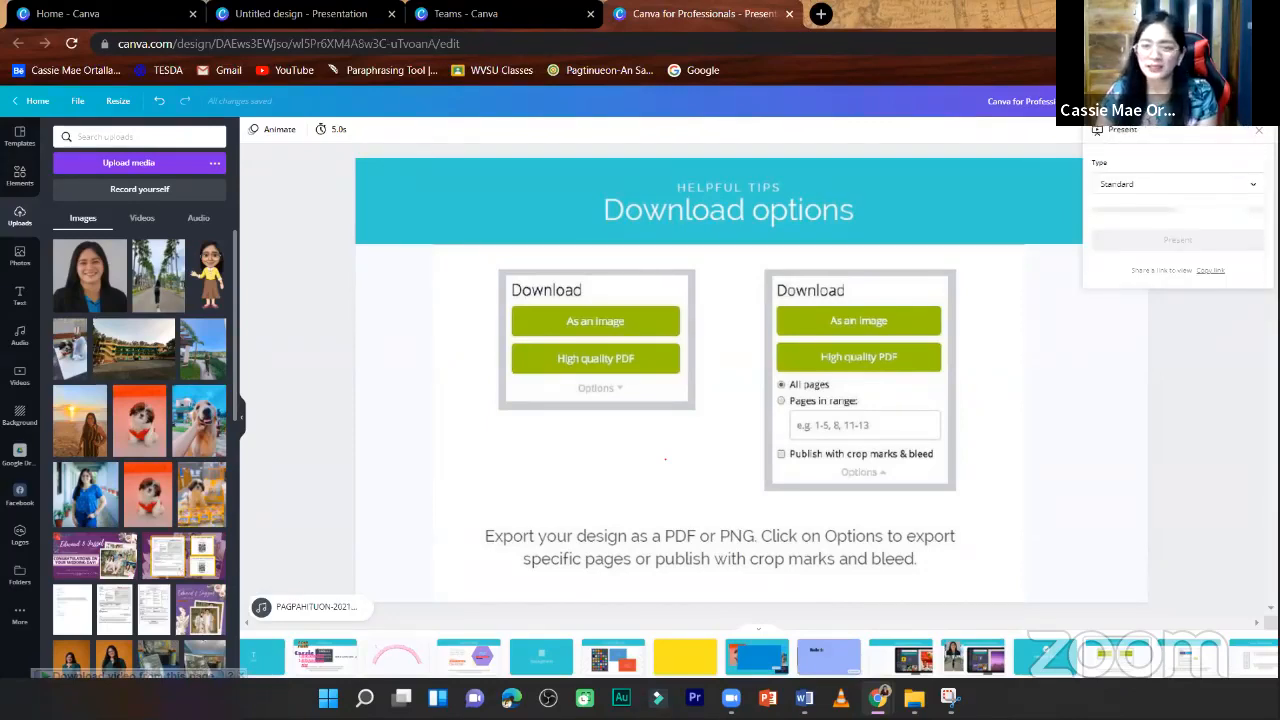
{"action": "left_click", "coordinate": [1250, 185]}
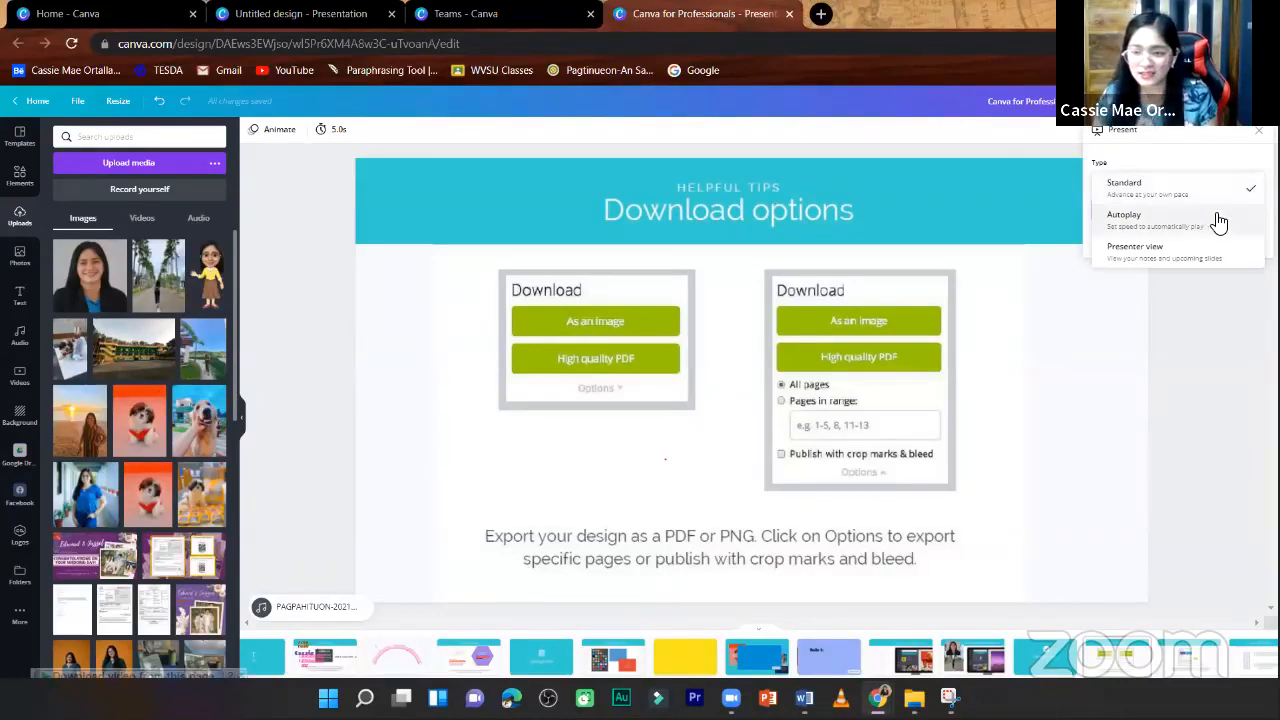
{"action": "left_click", "coordinate": [1201, 307]}
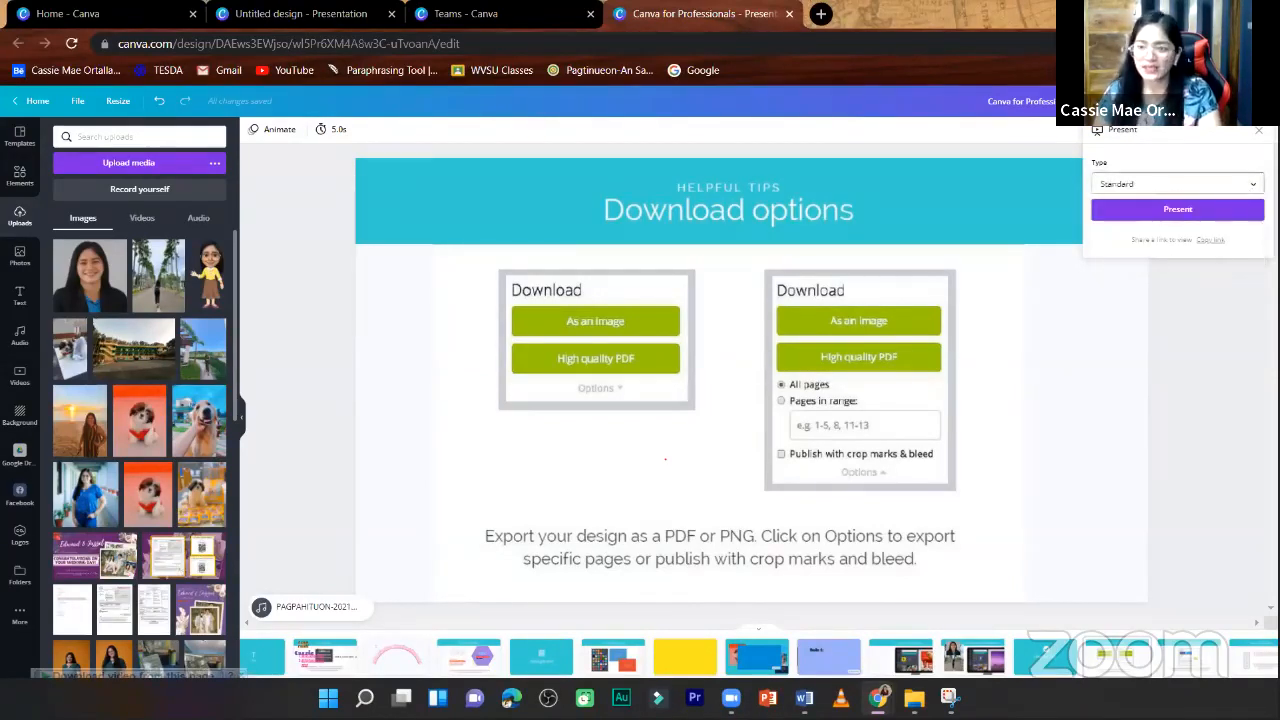
{"action": "left_click", "coordinate": [1257, 131]}
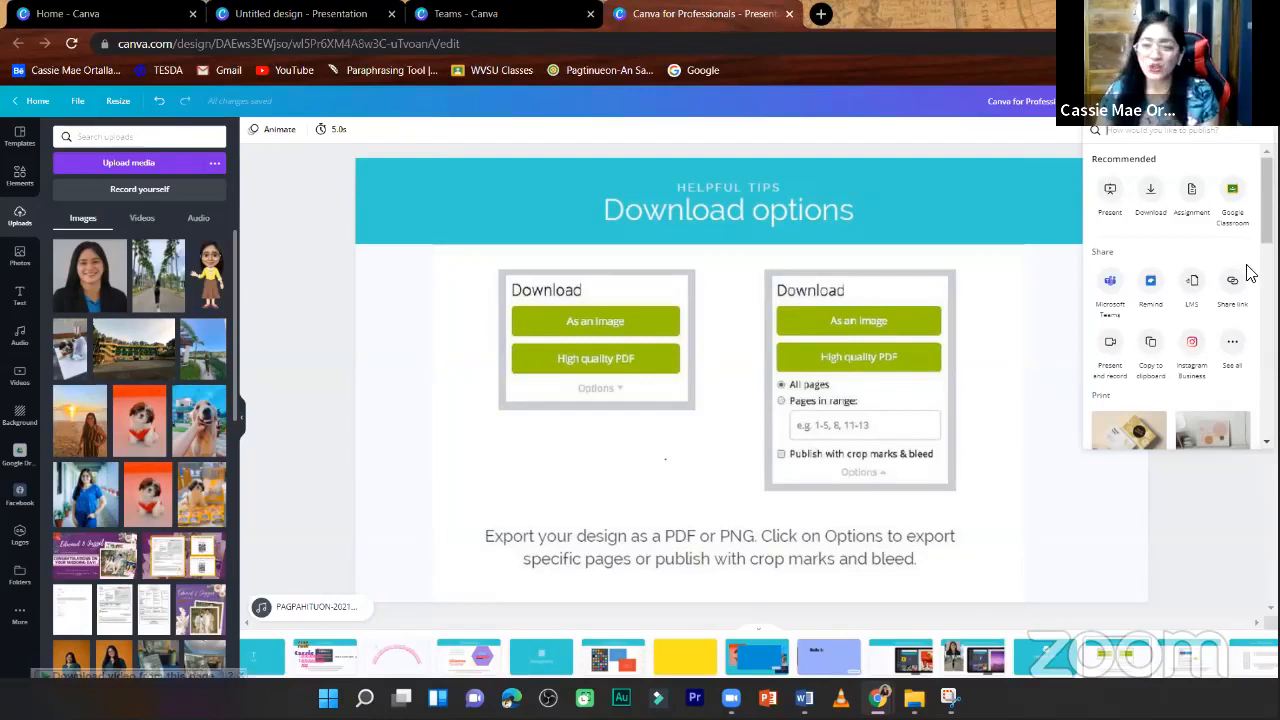
- Expand the full list of publishing options and look through the sharing destinations and print products
{"action": "left_click", "coordinate": [1234, 344]}
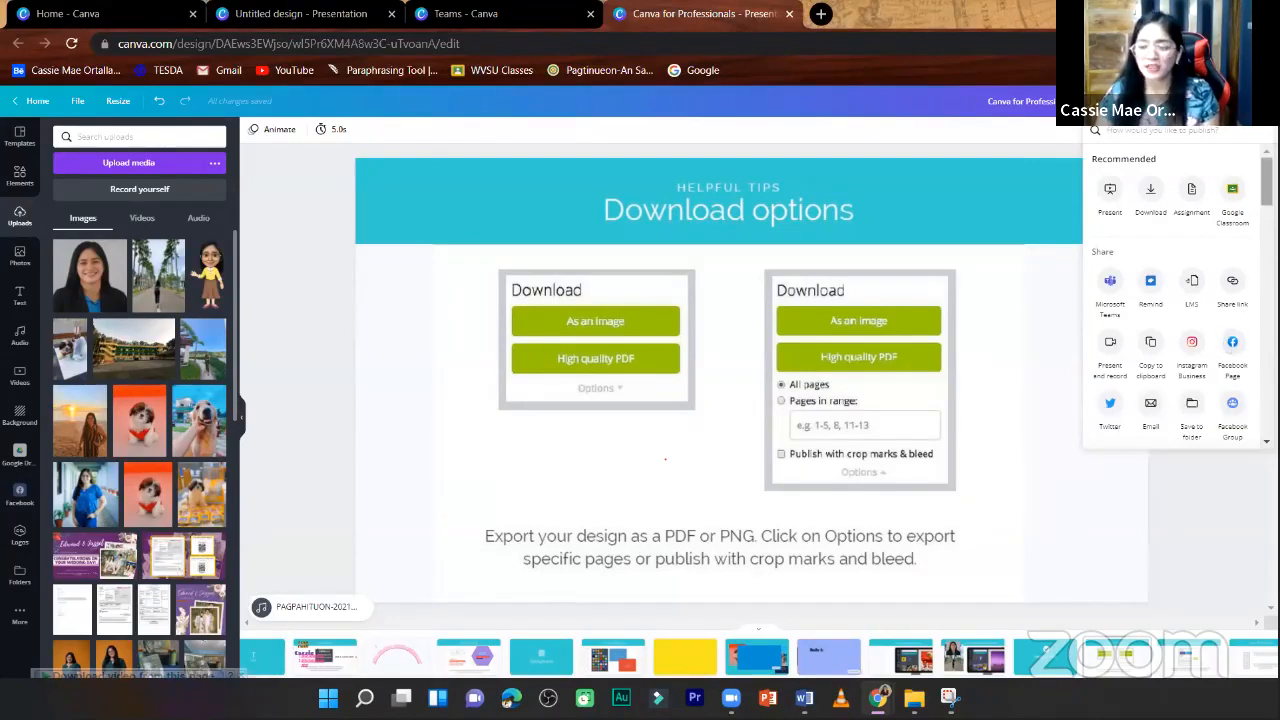
{"action": "scroll", "coordinate": [1180, 300], "scroll_direction": "down", "scroll_amount": 1}
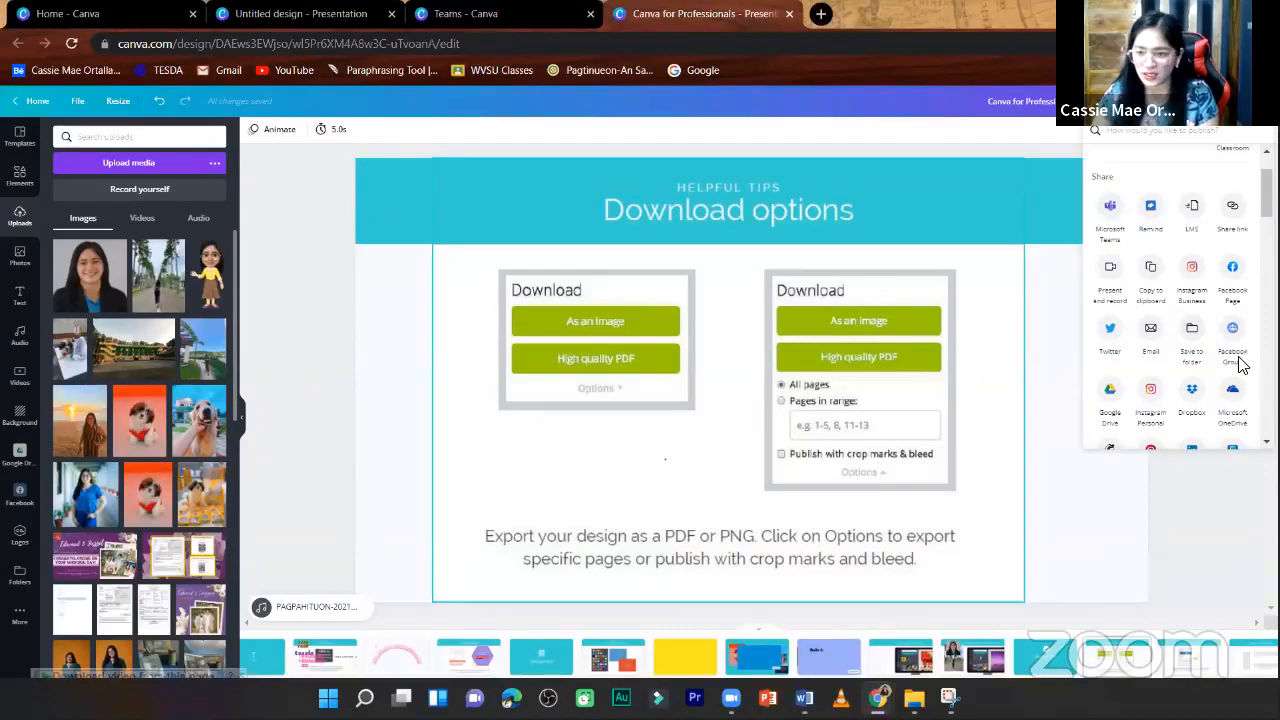
{"action": "scroll", "coordinate": [1238, 340], "scroll_direction": "down", "scroll_amount": 1}
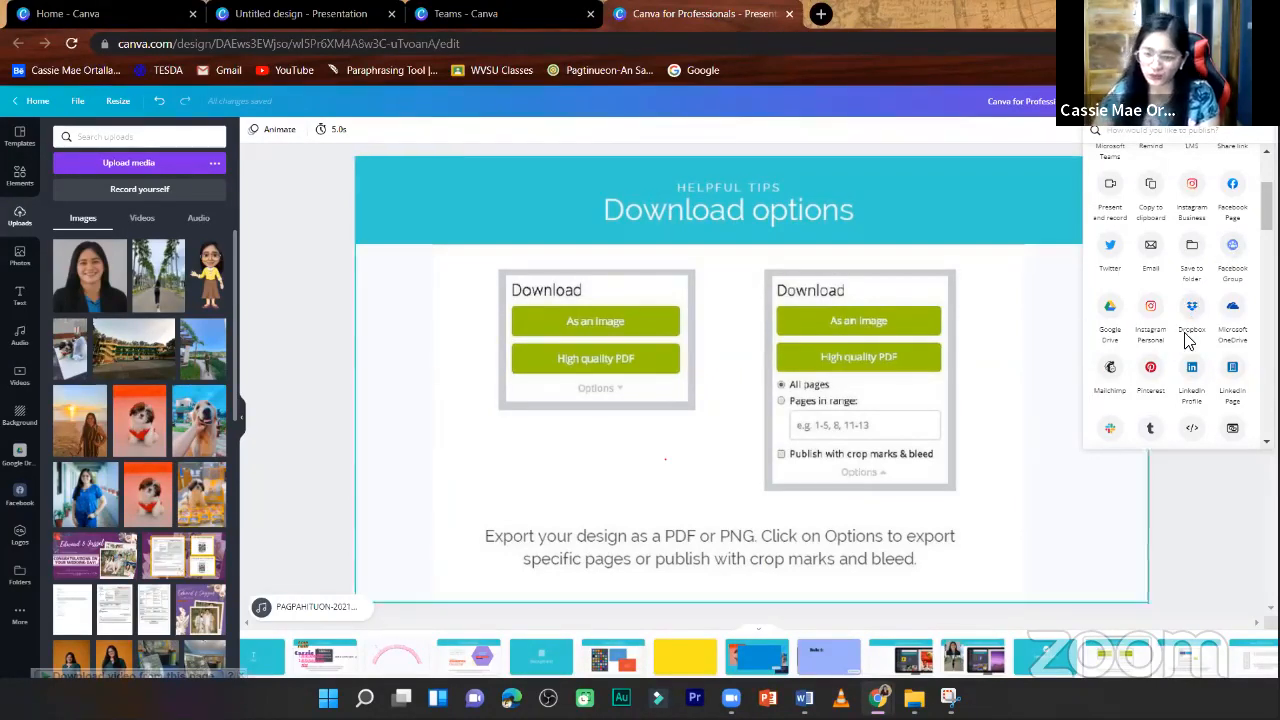
{"action": "scroll", "coordinate": [1195, 340], "scroll_direction": "down", "scroll_amount": 5}
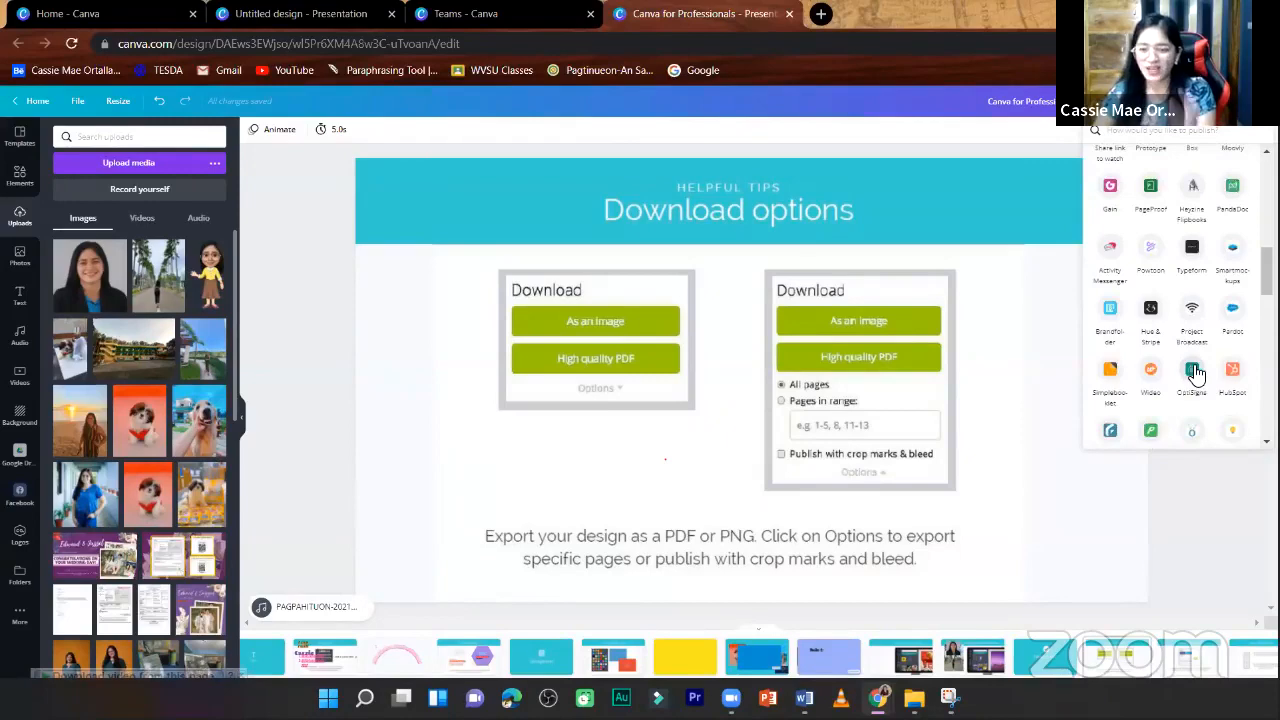
{"action": "scroll", "coordinate": [1195, 370], "scroll_direction": "down", "scroll_amount": 10}
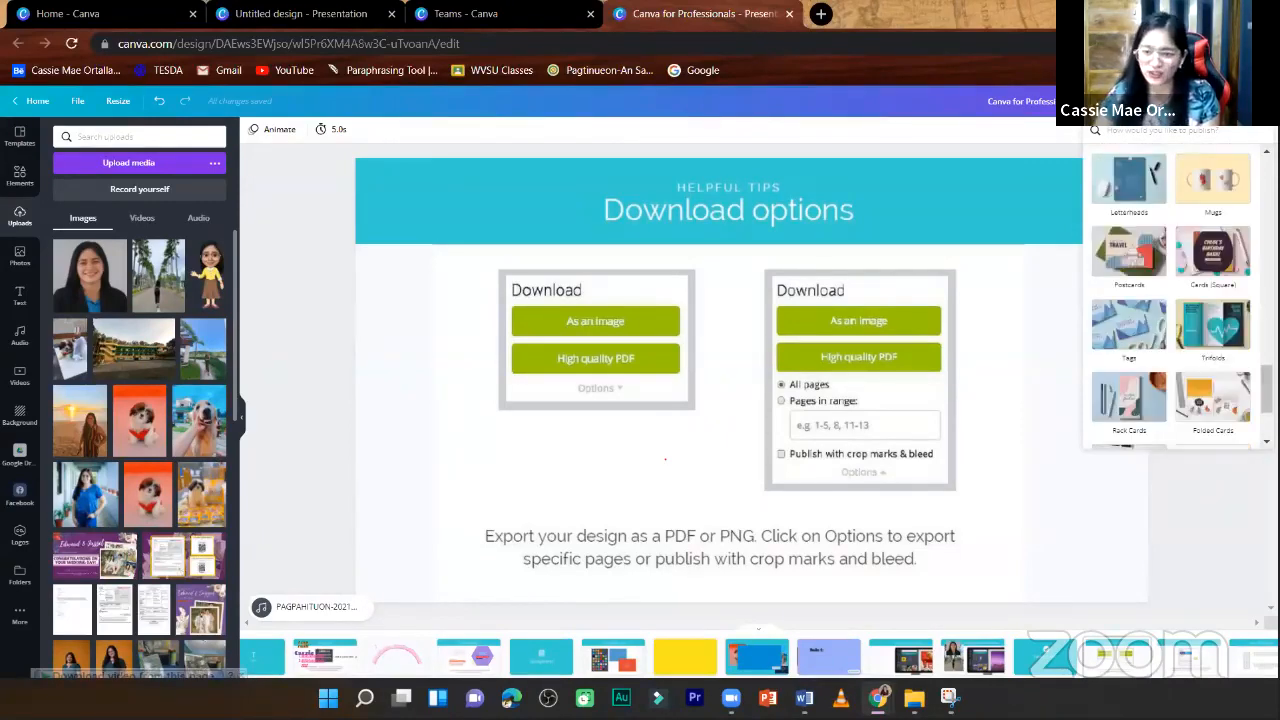
{"action": "scroll", "coordinate": [1170, 300], "scroll_direction": "up", "scroll_amount": 3}
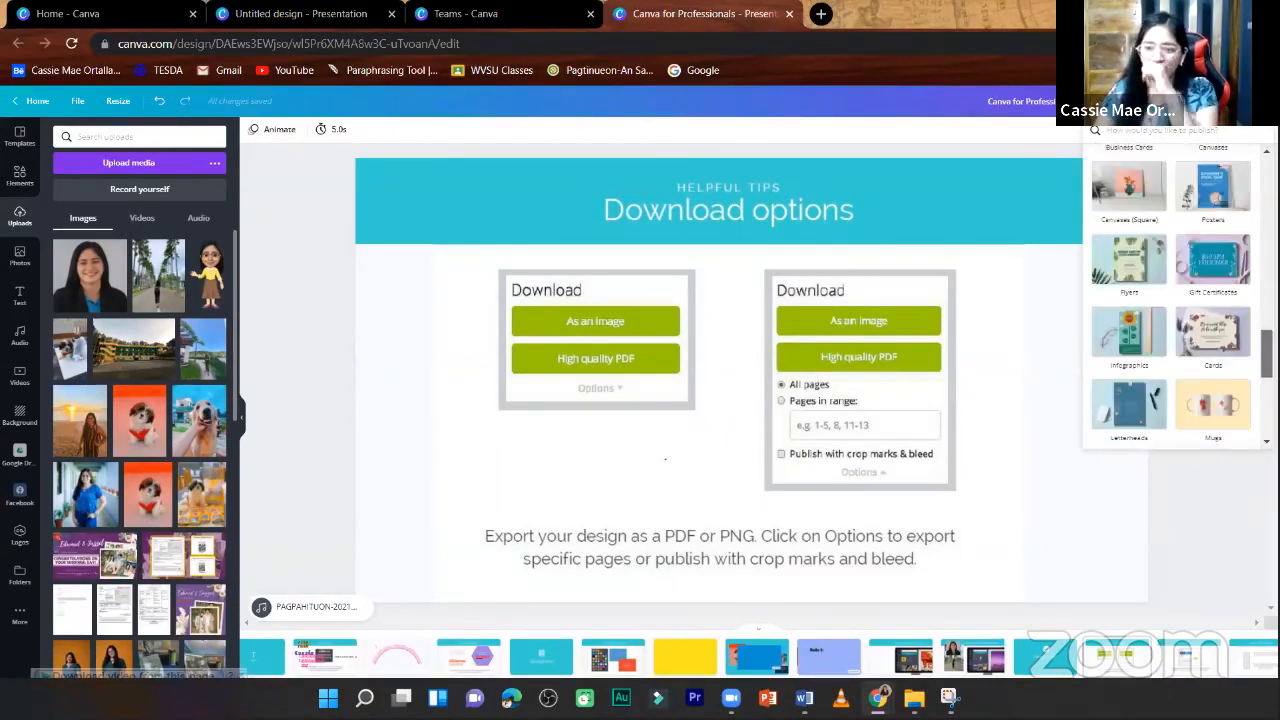
{"action": "scroll", "coordinate": [1172, 300], "scroll_direction": "up", "scroll_amount": 5}
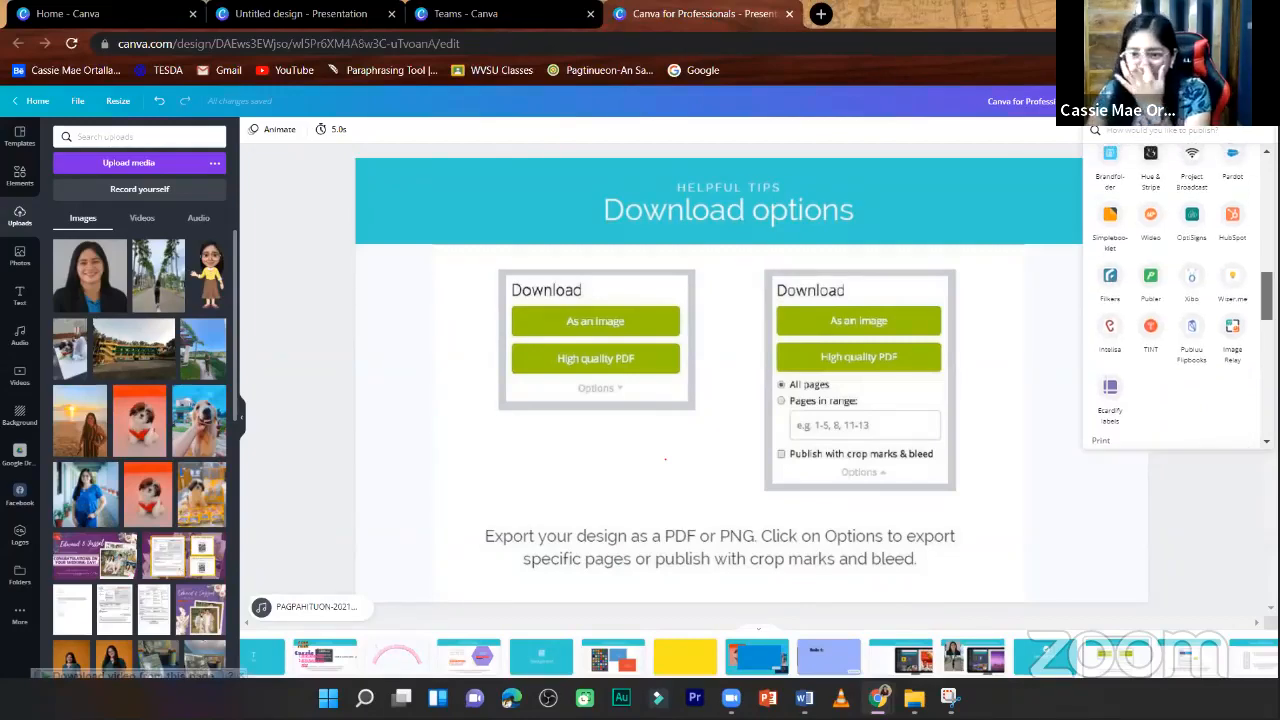
- Look through the publishing options again, including Google Classroom, the social networks and Microsoft PowerPoint, and close the list
{"action": "scroll", "coordinate": [1170, 300], "scroll_direction": "up", "scroll_amount": 10}
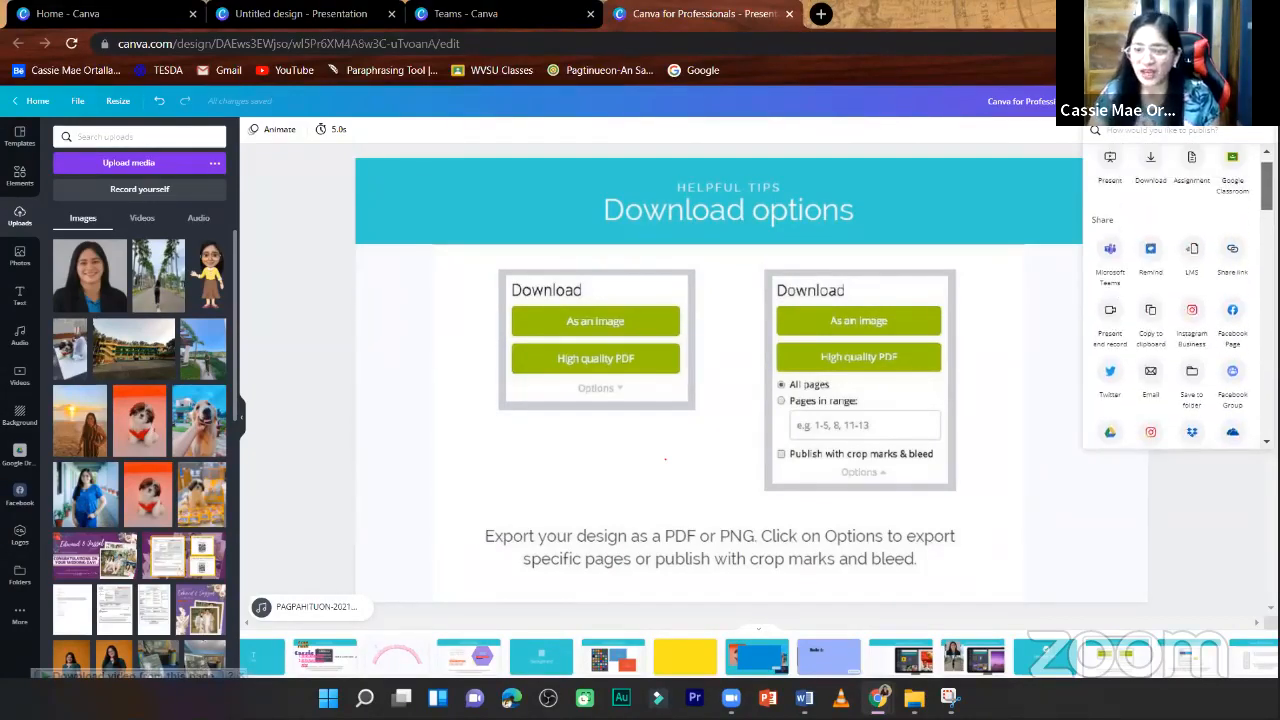
{"action": "scroll", "coordinate": [1170, 300], "scroll_direction": "down", "scroll_amount": 3}
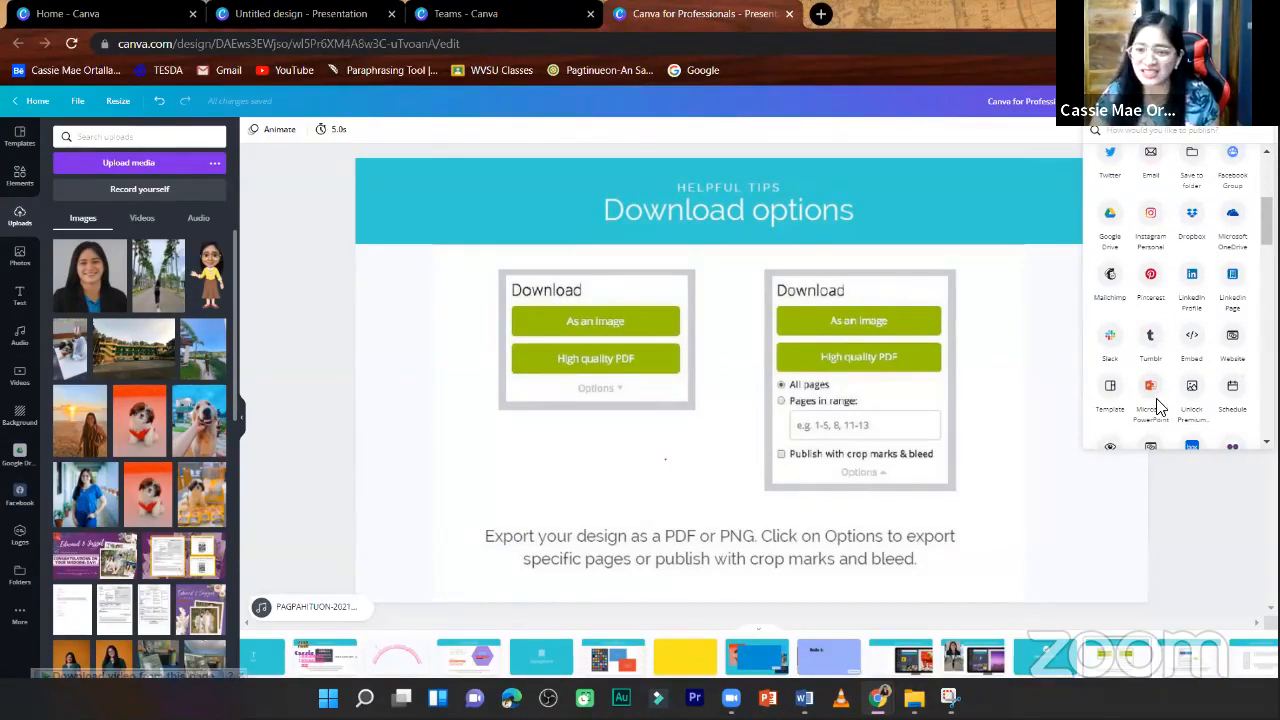
{"action": "scroll", "coordinate": [1157, 403], "scroll_direction": "down", "scroll_amount": 1}
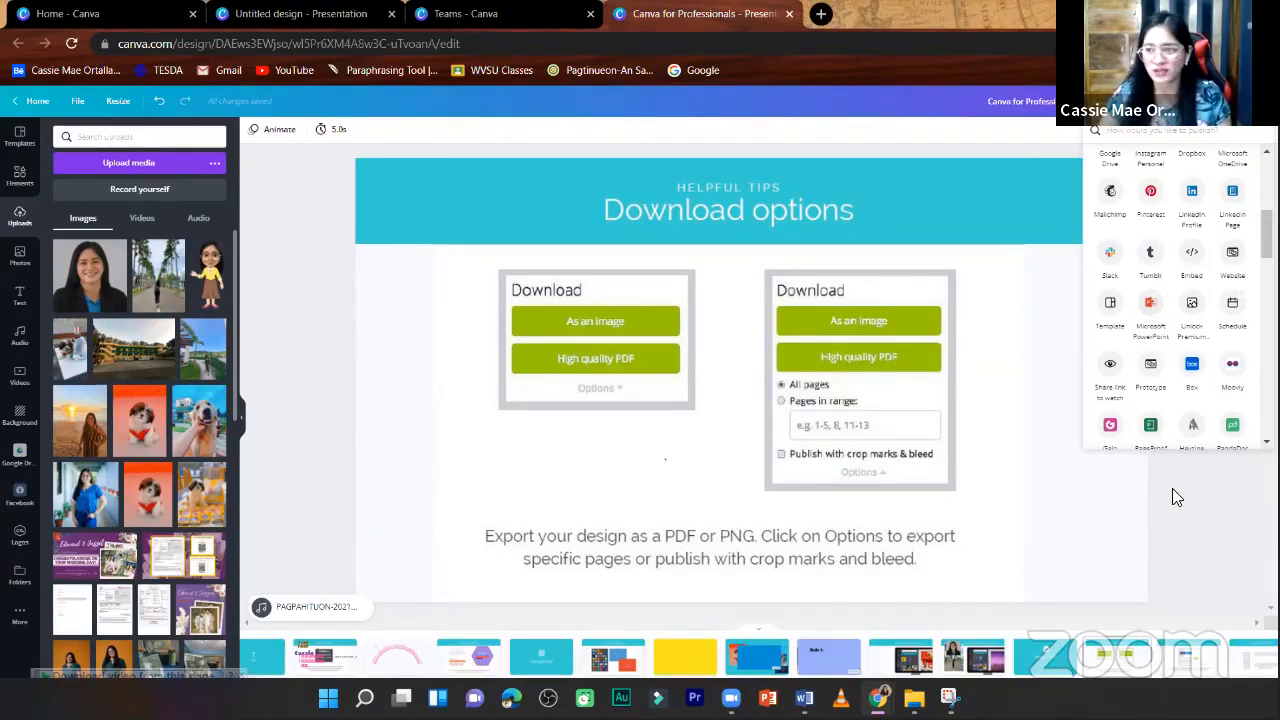
{"action": "left_click", "coordinate": [1182, 523]}
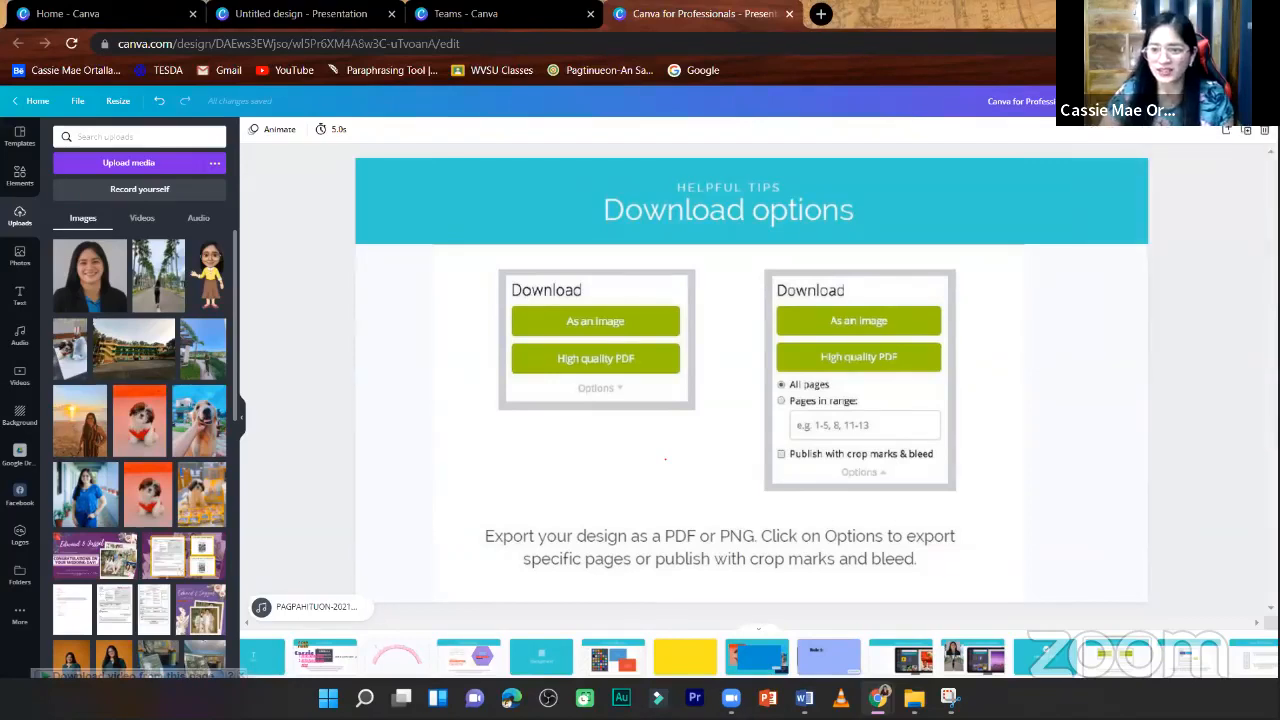
{"action": "left_click", "coordinate": [1258, 101]}
{"action": "left_click", "coordinate": [1152, 509]}
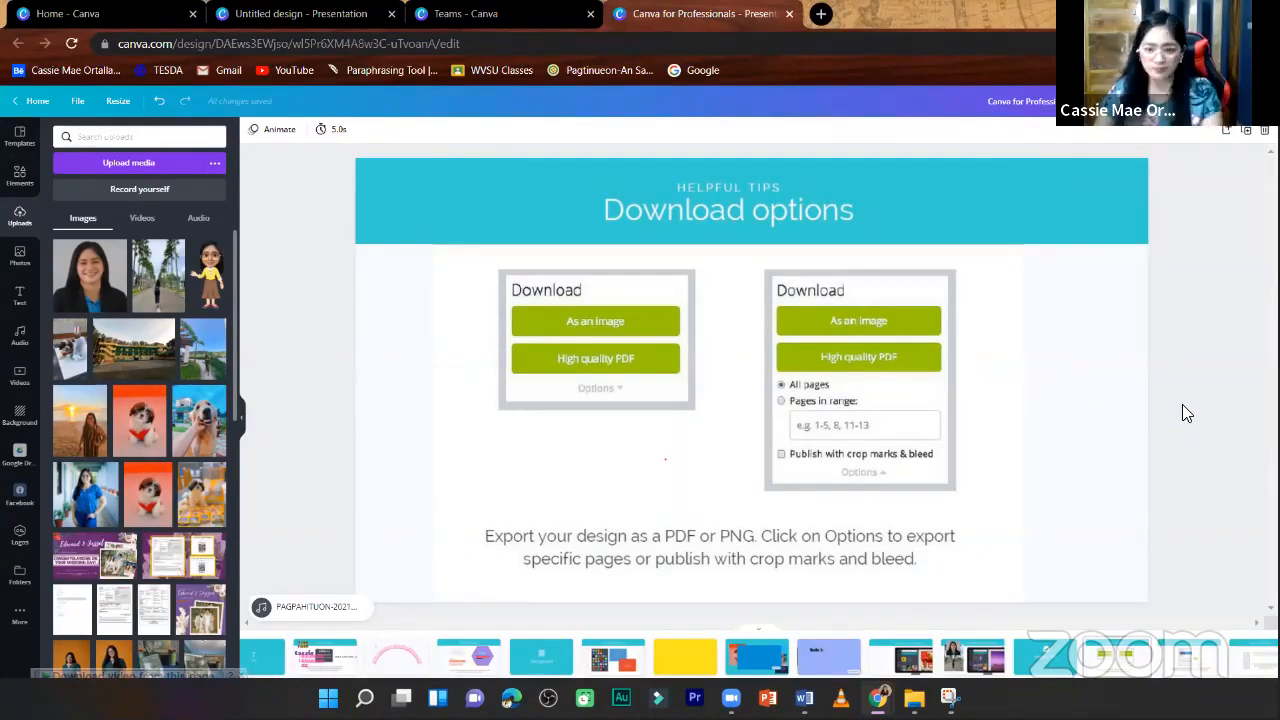
- Go to the Page arrangement page and demonstrate reordering it in the page strip, putting it back in its original place
{"action": "key", "text": "Down"}
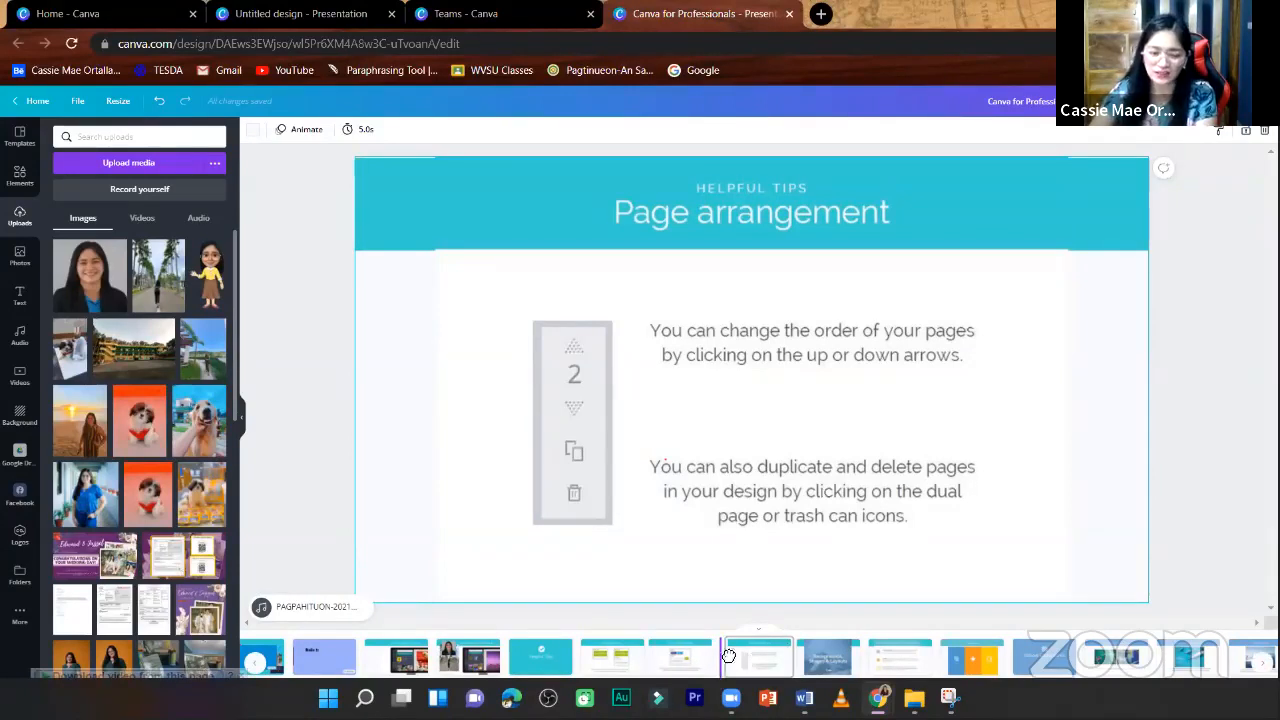
{"action": "left_click_drag", "start_coordinate": [692, 654], "coordinate": [677, 658]}
{"action": "left_click_drag", "start_coordinate": [762, 662], "coordinate": [773, 654]}
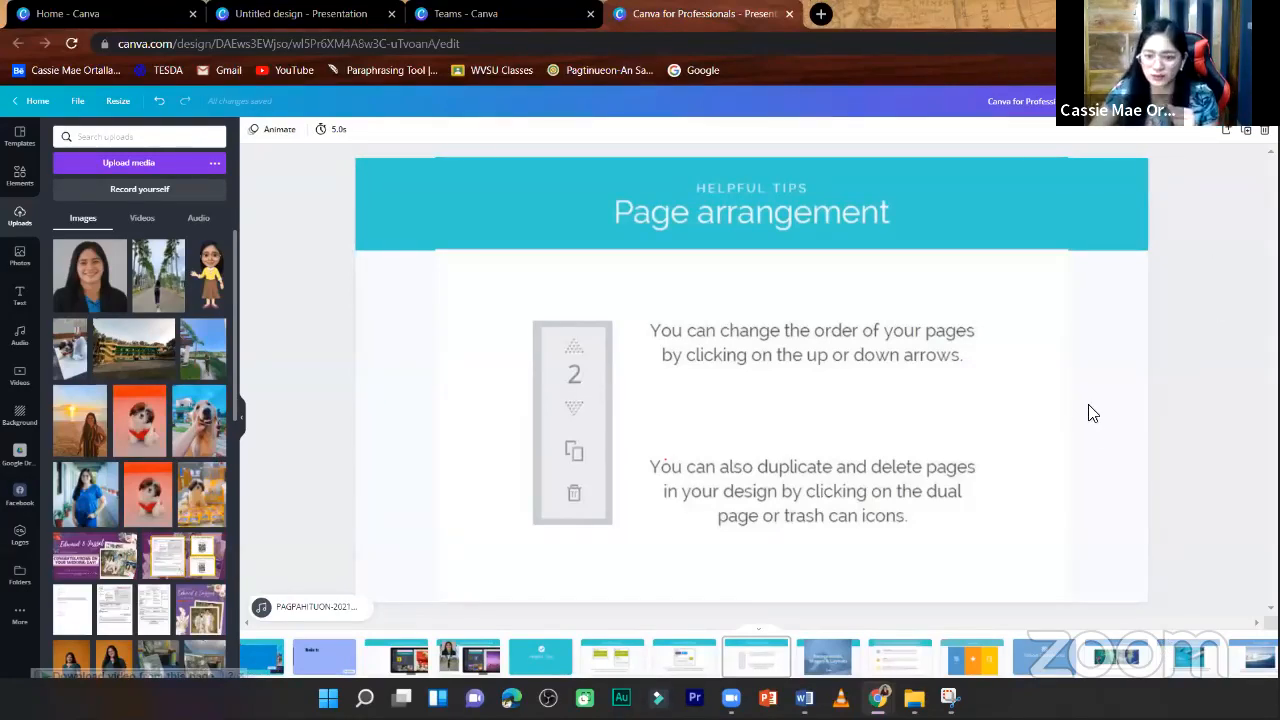
- Show all pages in grid view, demonstrate moving the Page arrangement page among its neighbours, and return to the single-page editor
{"action": "key", "text": "super+Down"}
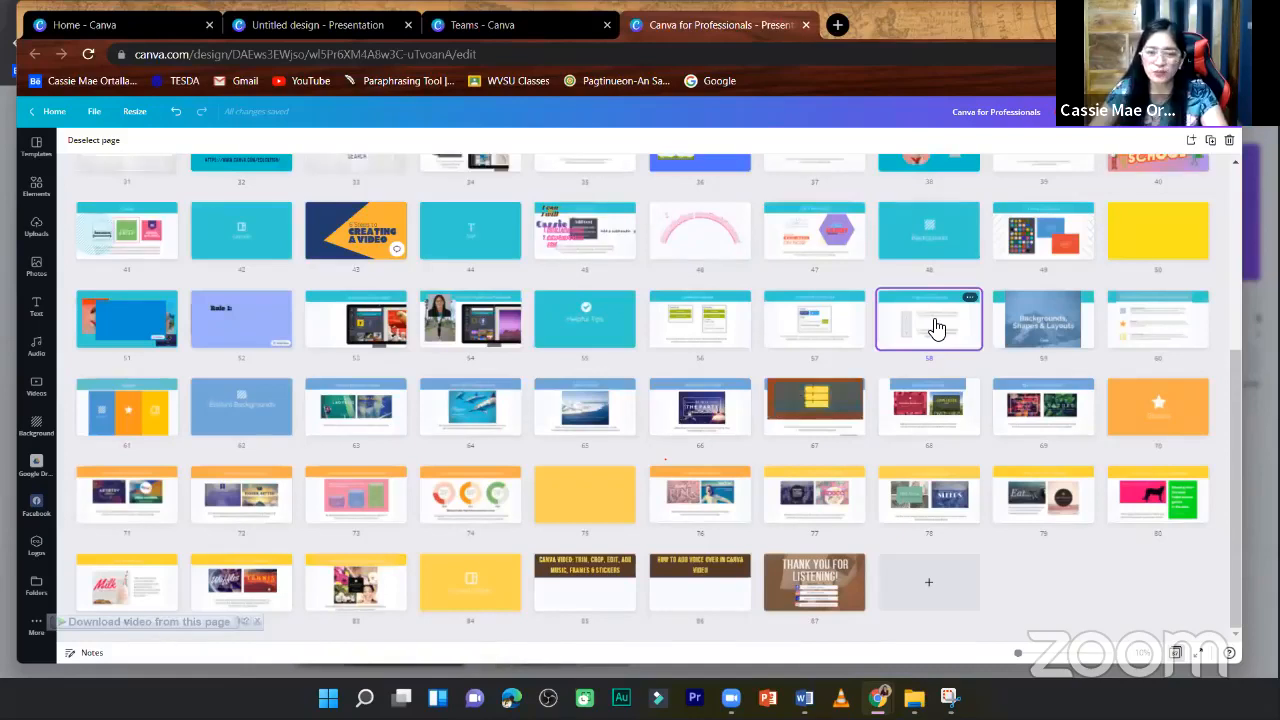
{"action": "left_click_drag", "start_coordinate": [813, 288], "coordinate": [938, 327]}
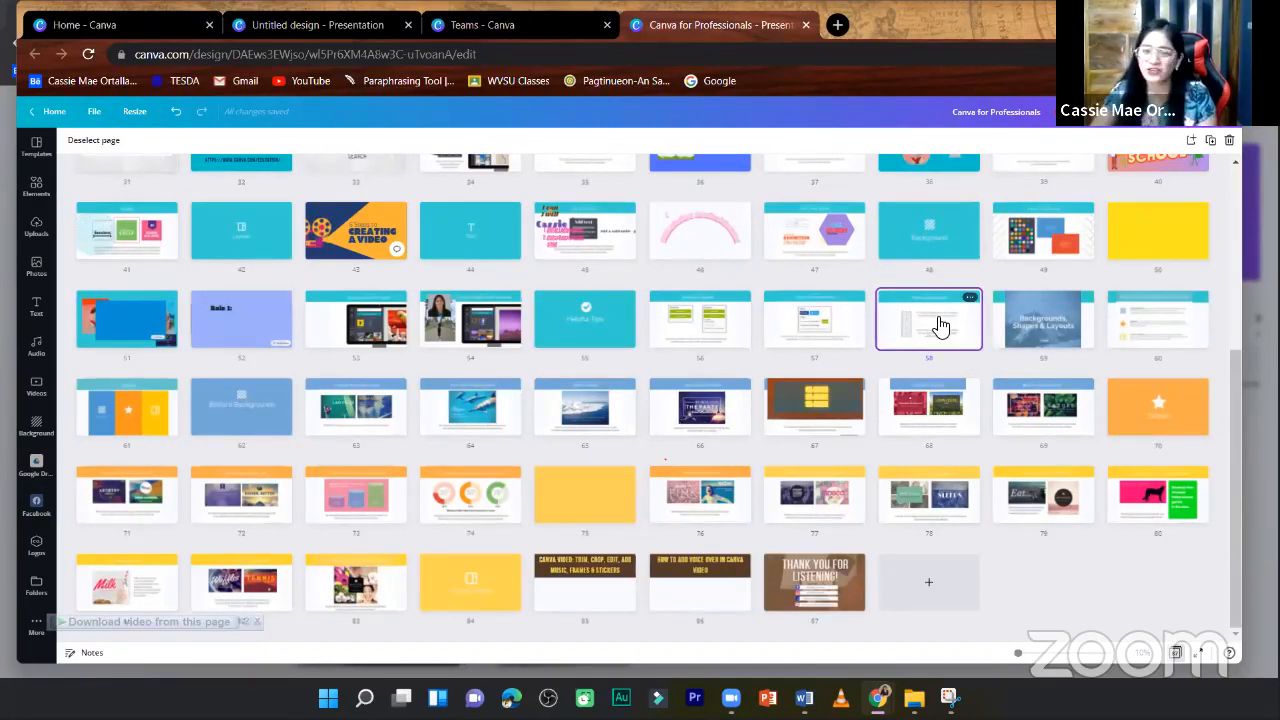
{"action": "left_click_drag", "start_coordinate": [937, 320], "coordinate": [938, 322]}
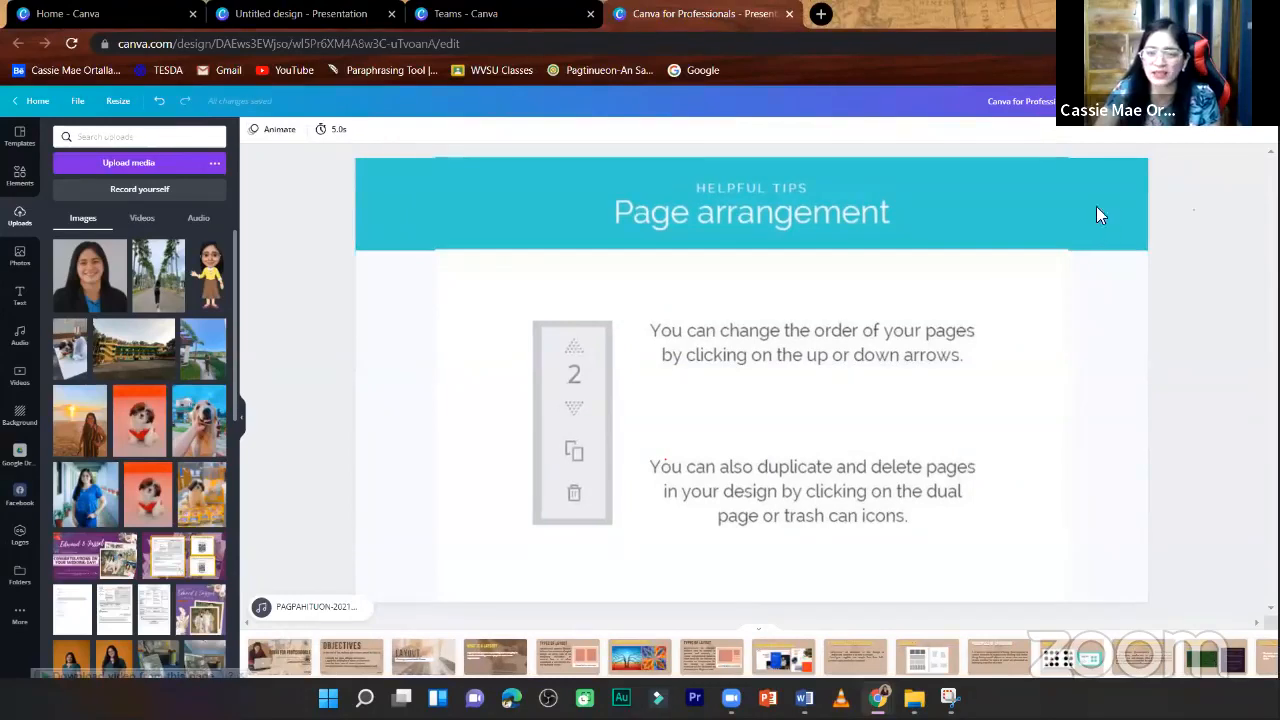
{"action": "left_click", "coordinate": [1097, 208]}
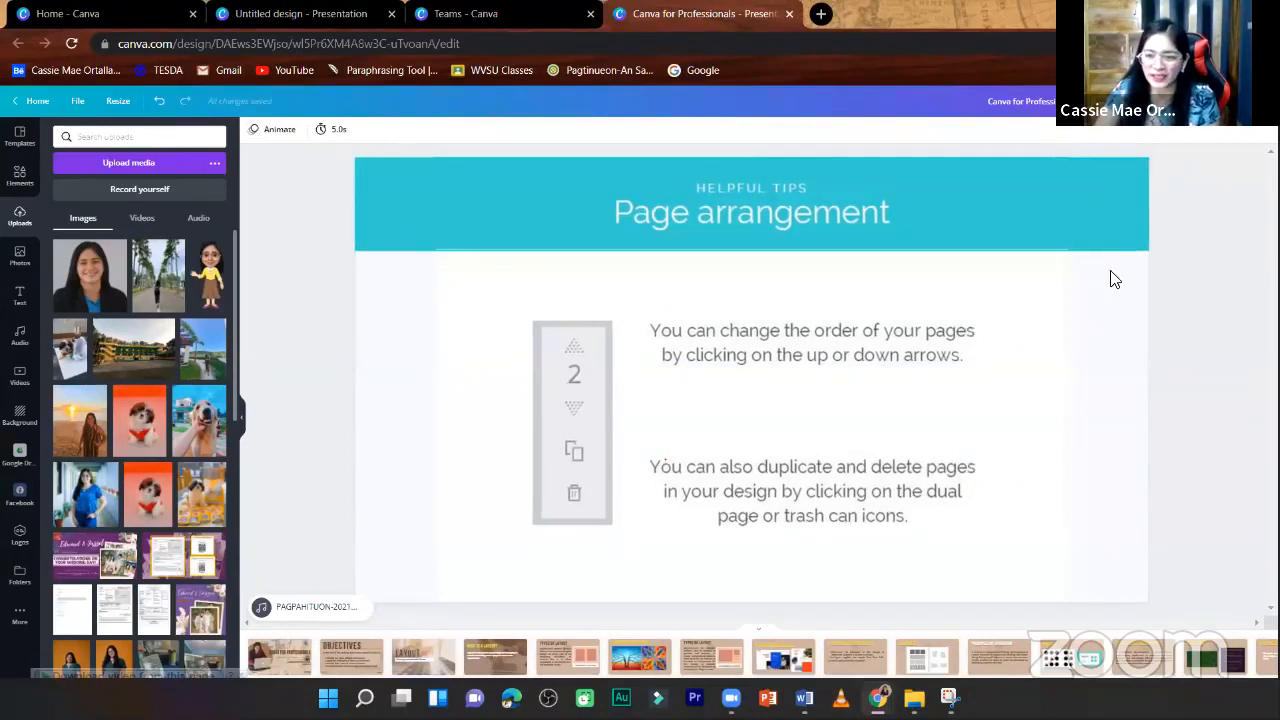
- Add a blank page after the Page arrangement page and duplicate it
{"action": "left_click", "coordinate": [1177, 306]}
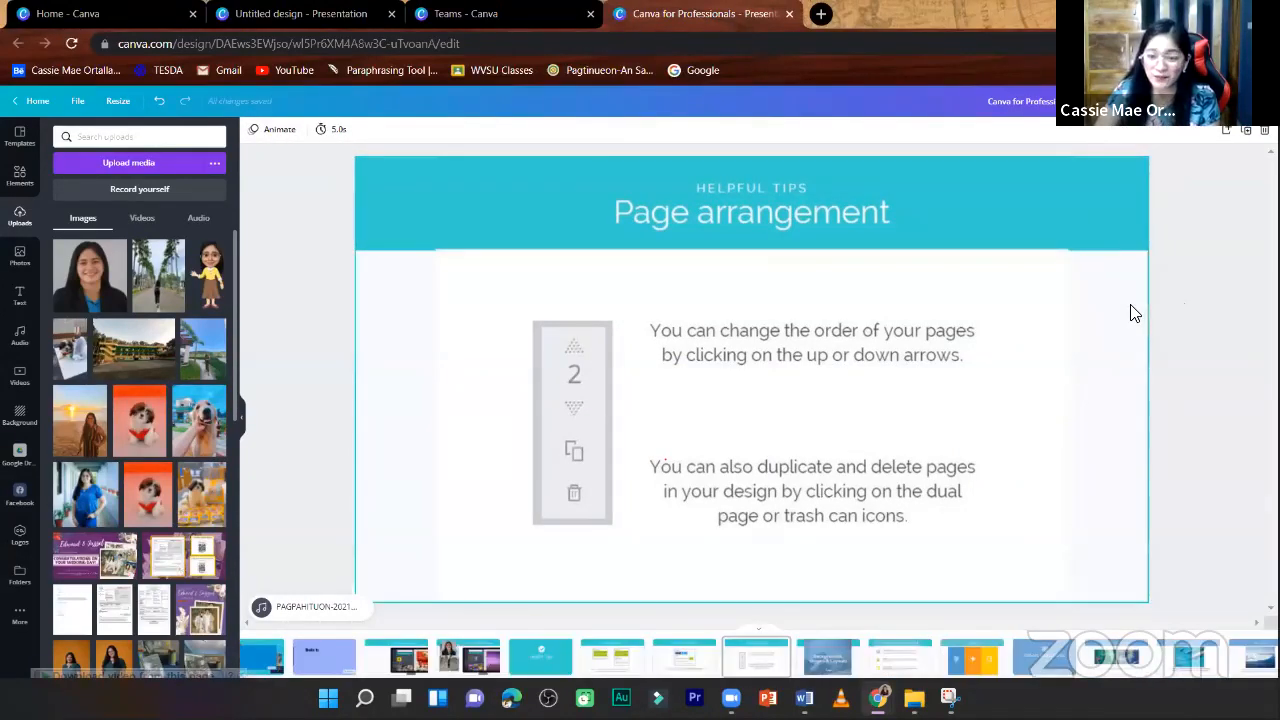
{"action": "left_click", "coordinate": [1226, 133]}
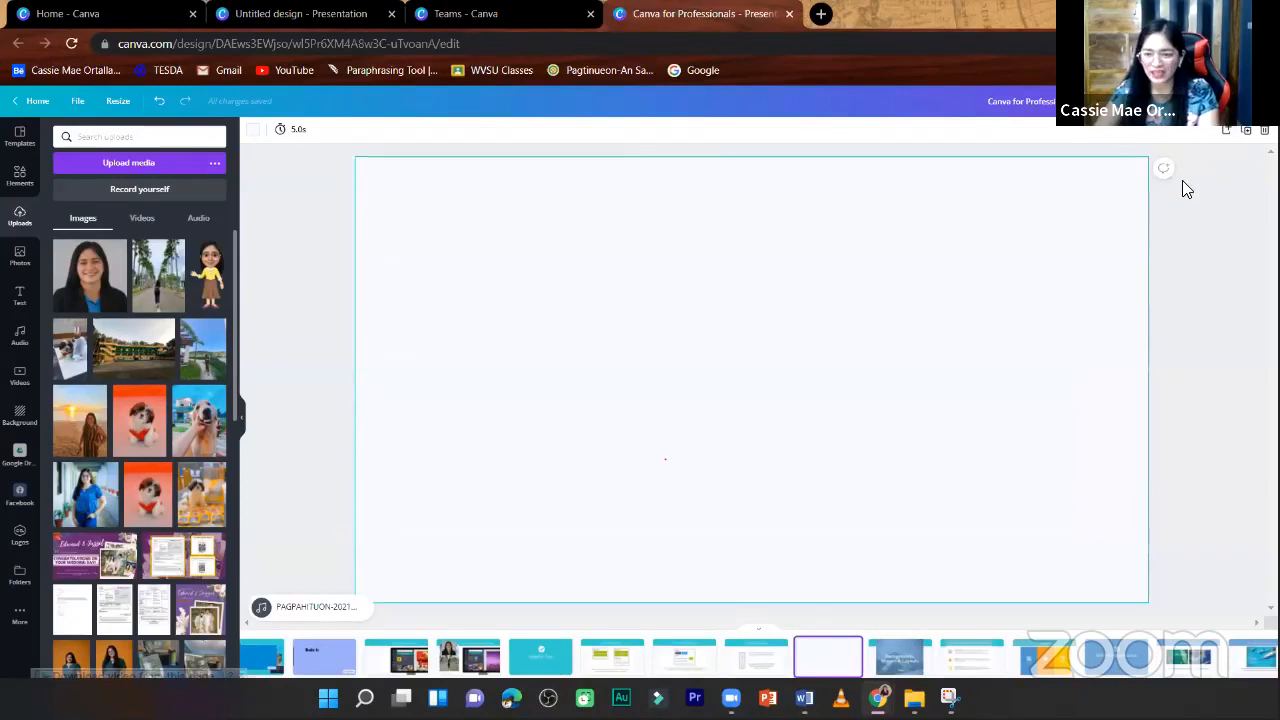
{"action": "left_click", "coordinate": [1246, 133]}
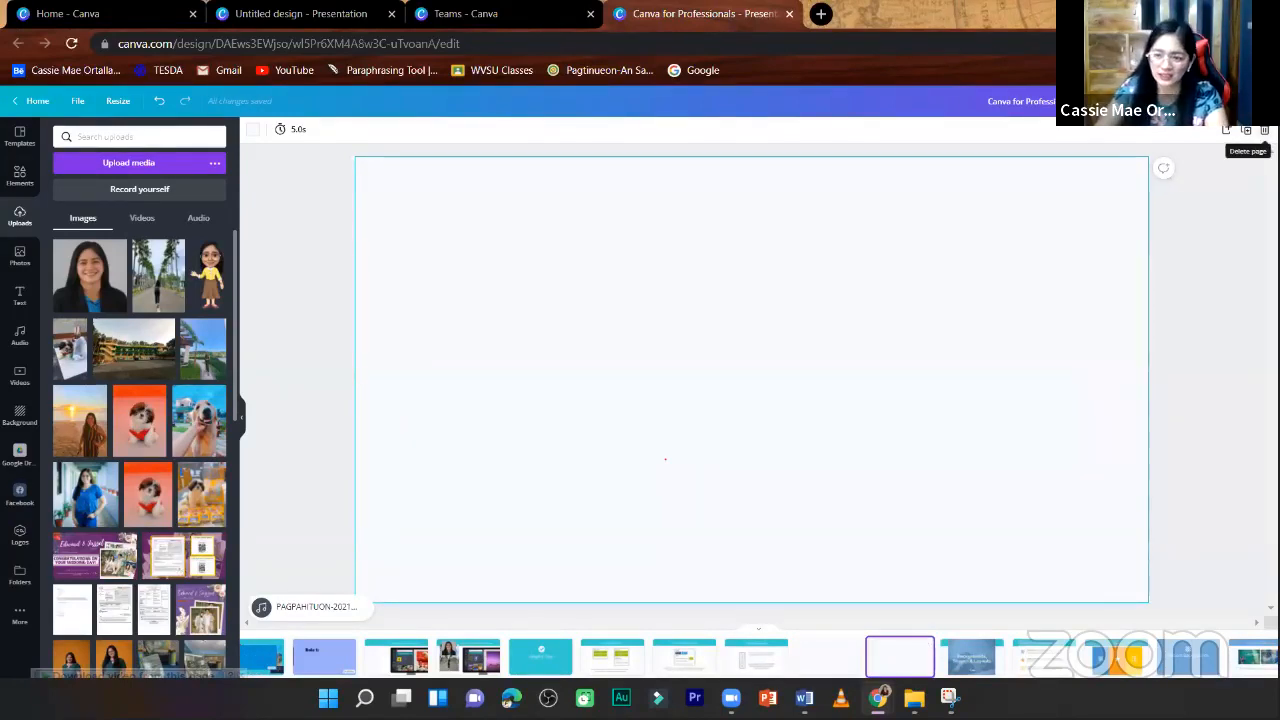
- Delete both blank pages and go back to the Page arrangement page
{"action": "left_click", "coordinate": [1264, 130]}
{"action": "key", "text": "ctrl+z"}
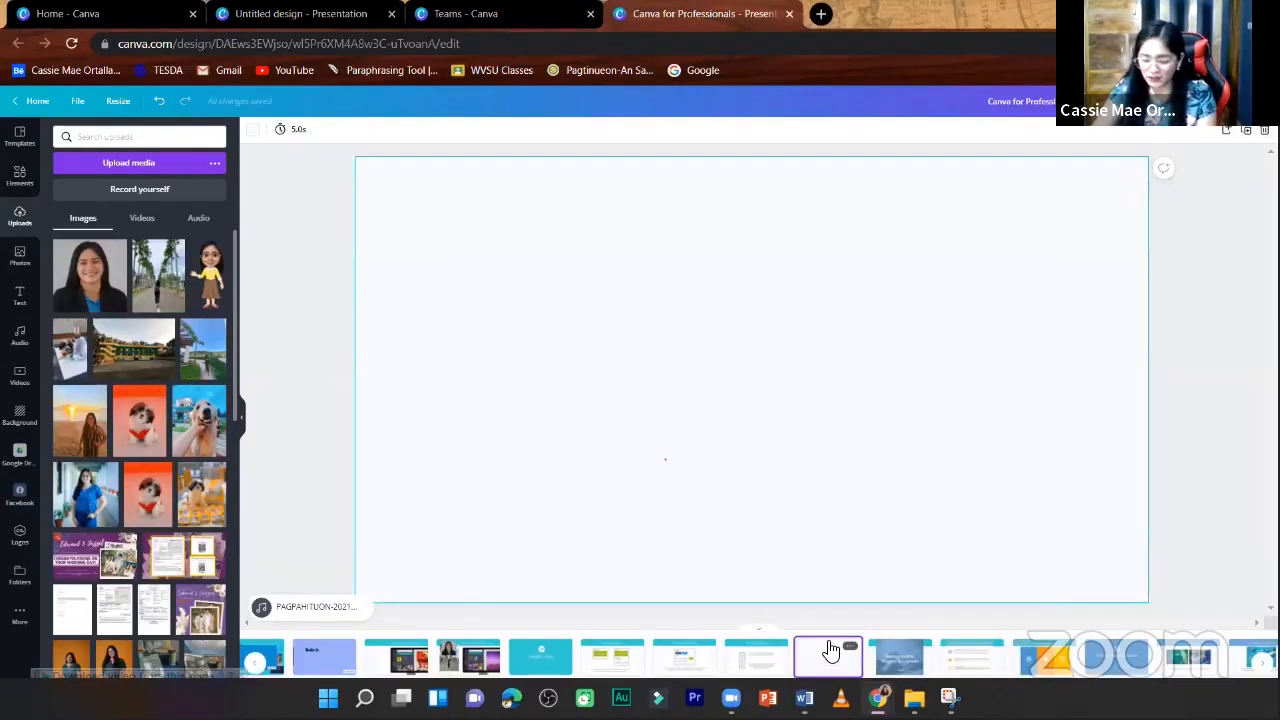
{"action": "key", "text": "Delete"}
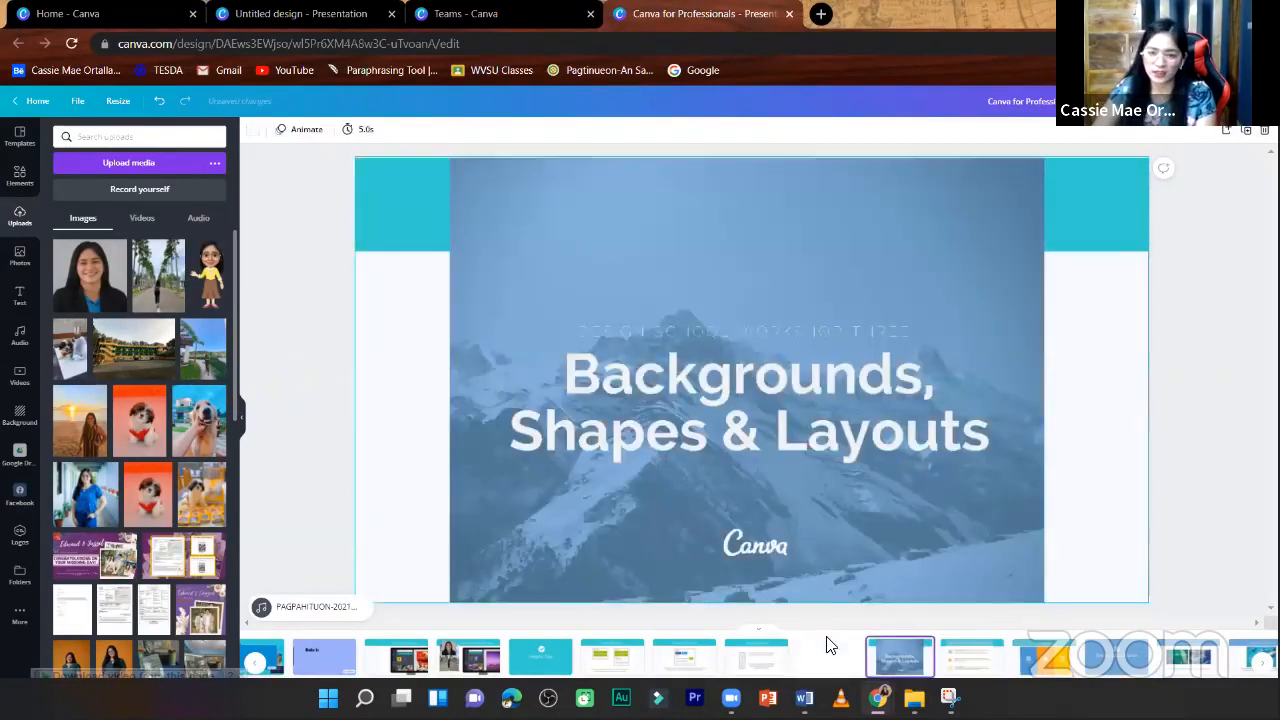
{"action": "left_click", "coordinate": [755, 662]}
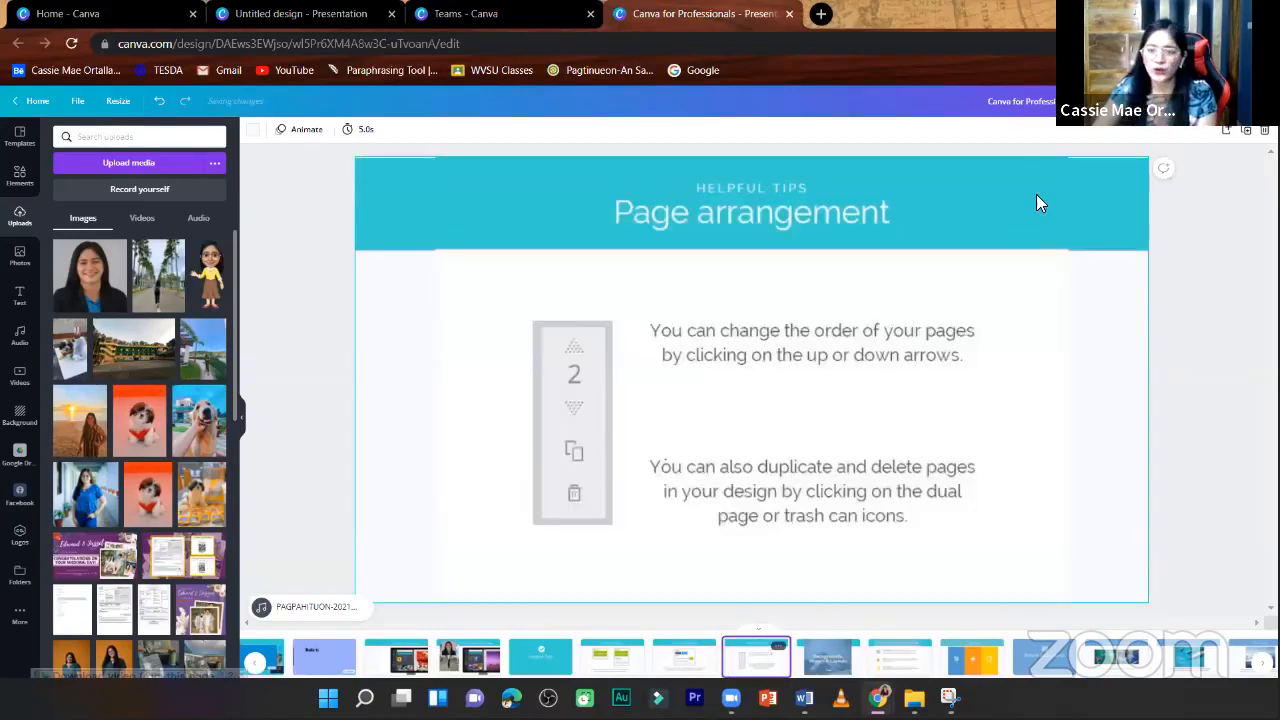
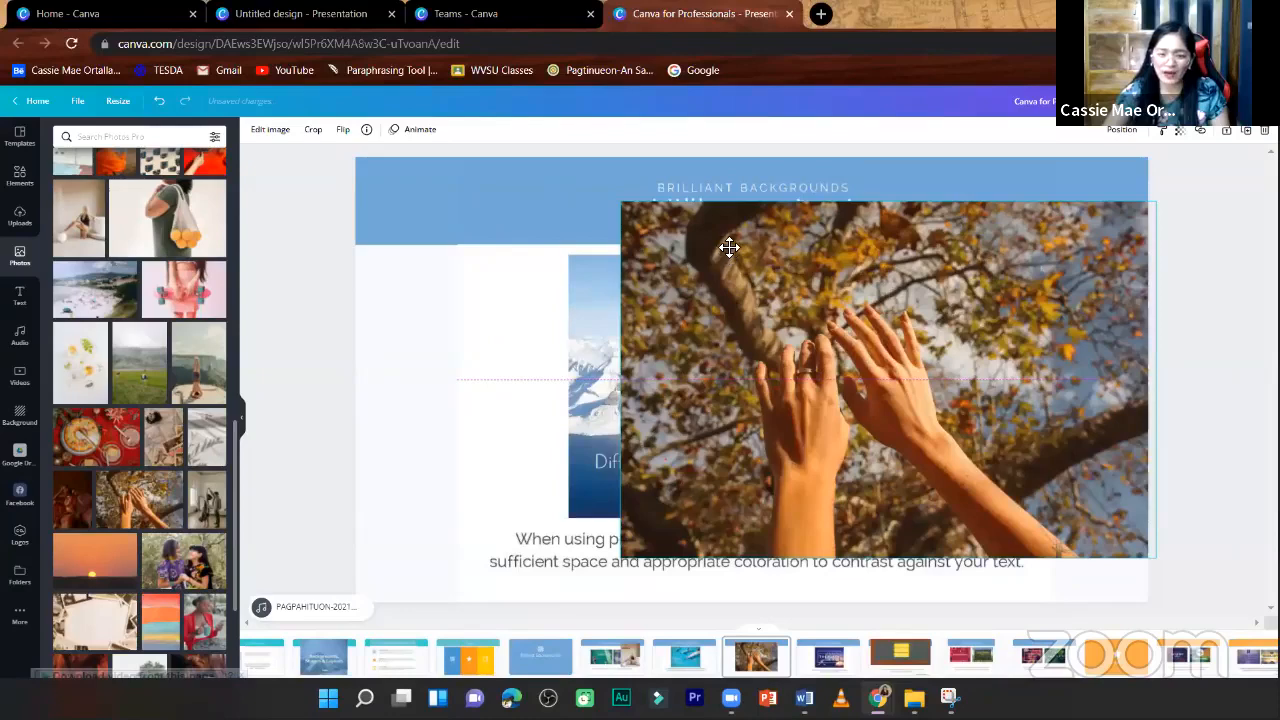
- Position the raised-hands photo over the page's title and picture, and add the RODEO font combination on top of it
{"action": "left_click_drag", "start_coordinate": [729, 247], "coordinate": [744, 302]}
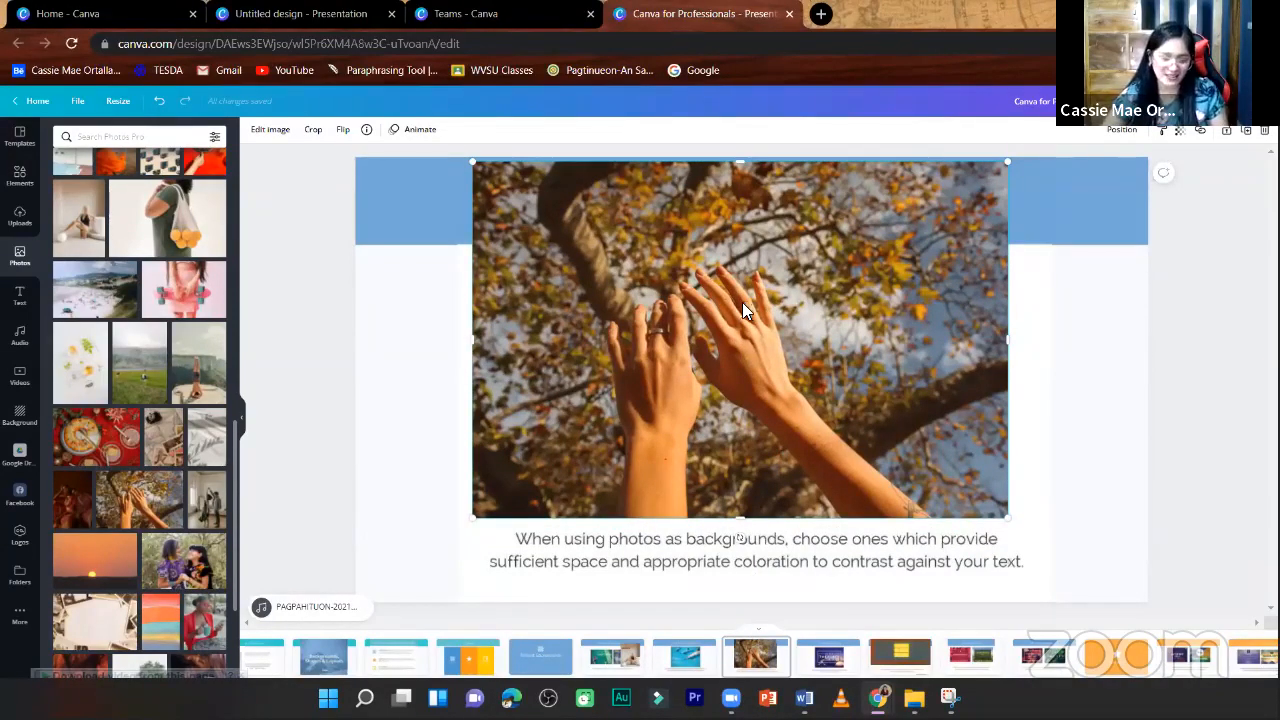
{"action": "left_click", "coordinate": [20, 298]}
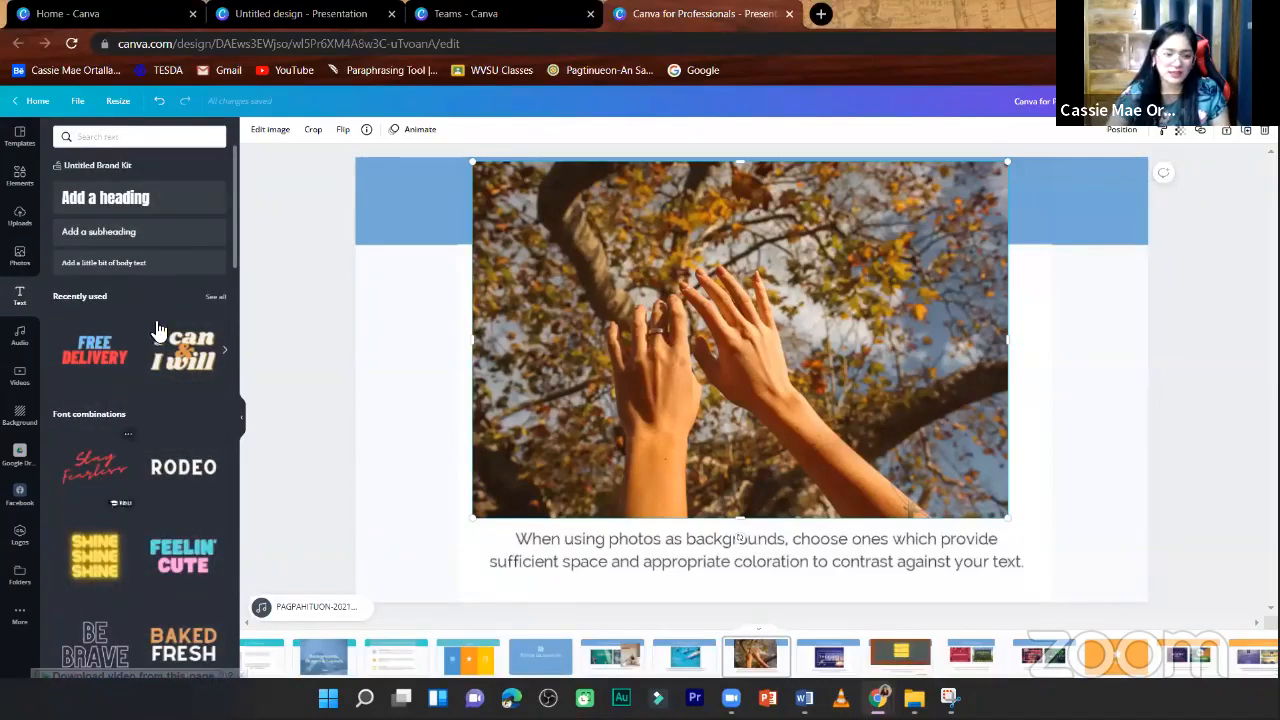
{"action": "scroll", "coordinate": [158, 330], "scroll_direction": "down", "scroll_amount": 3}
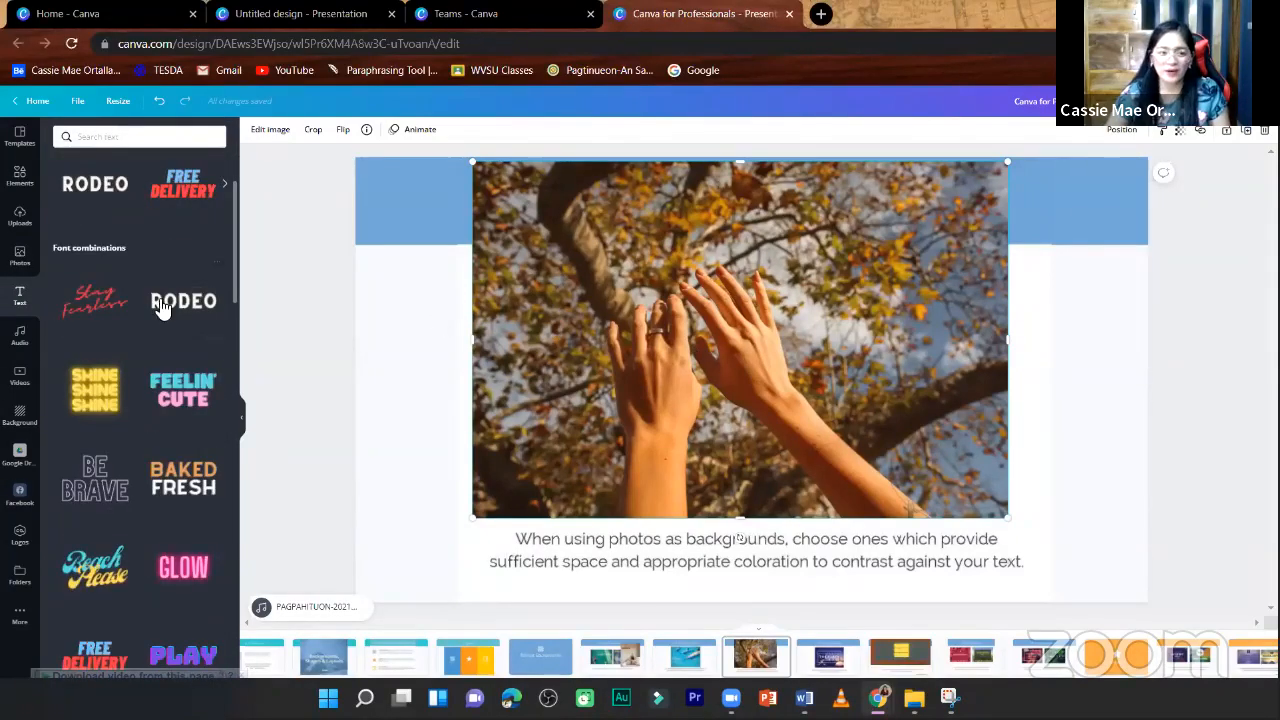
{"action": "left_click", "coordinate": [240, 305]}
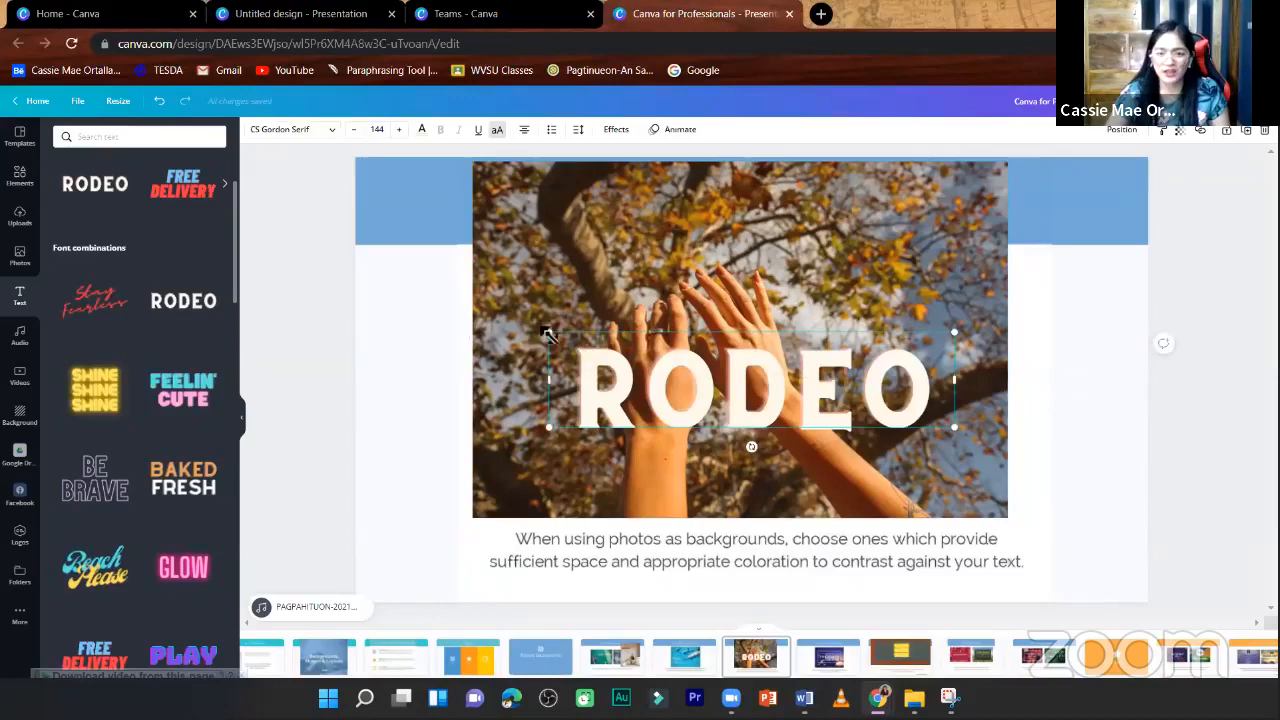
- Try the RODEO text at several heights over the hands photo, with its font size at 143
{"action": "left_click_drag", "start_coordinate": [710, 327], "coordinate": [727, 314]}
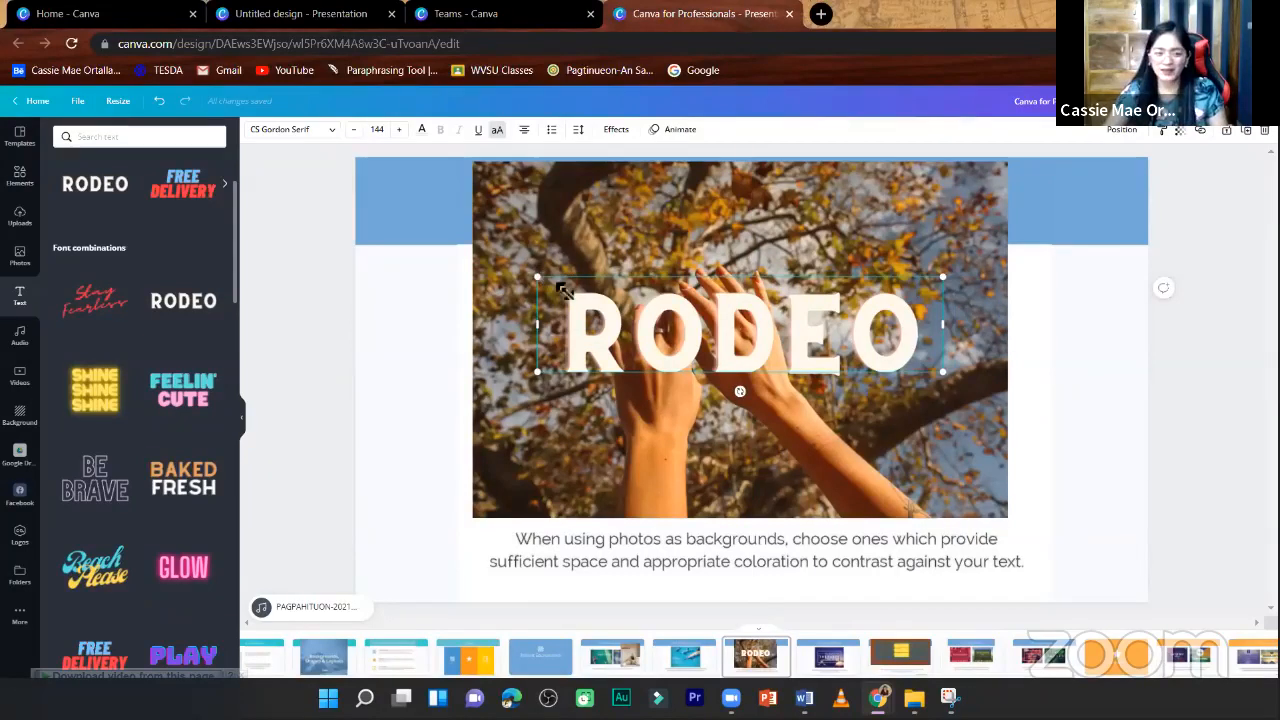
{"action": "left_click_drag", "start_coordinate": [558, 285], "coordinate": [572, 308]}
{"action": "left_click_drag", "start_coordinate": [786, 326], "coordinate": [778, 388]}
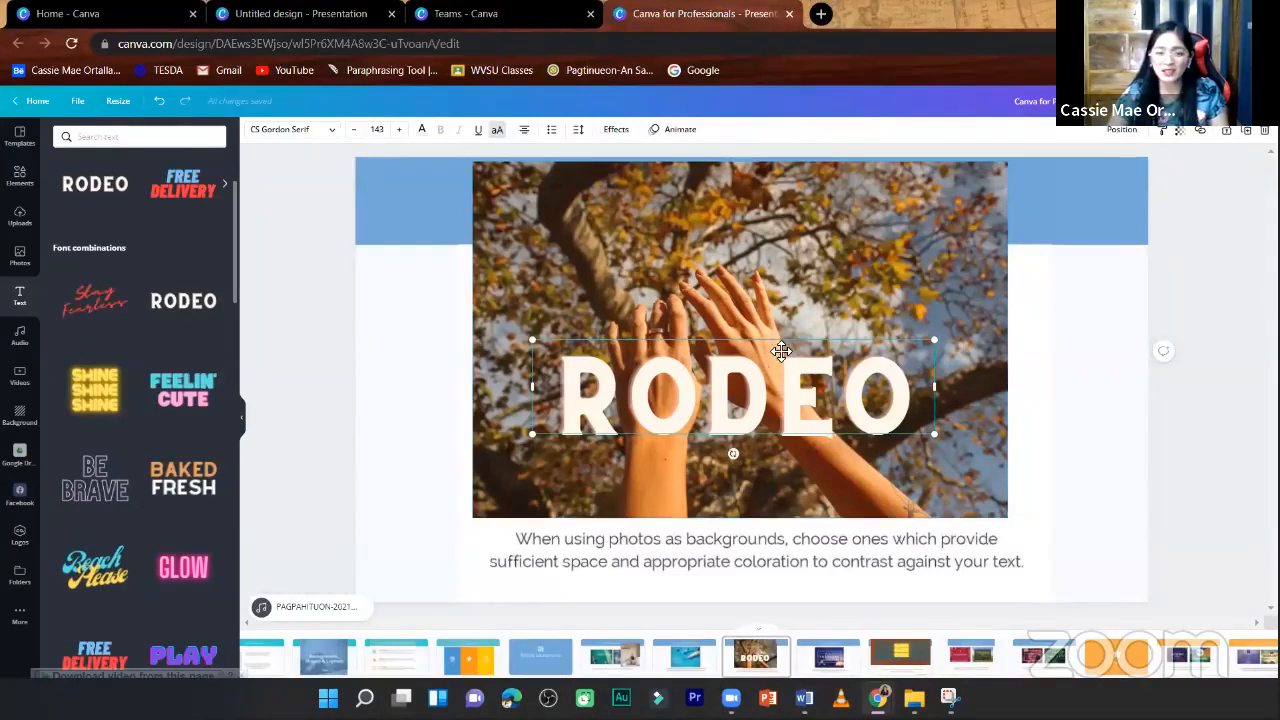
{"action": "left_click_drag", "start_coordinate": [782, 398], "coordinate": [776, 346]}
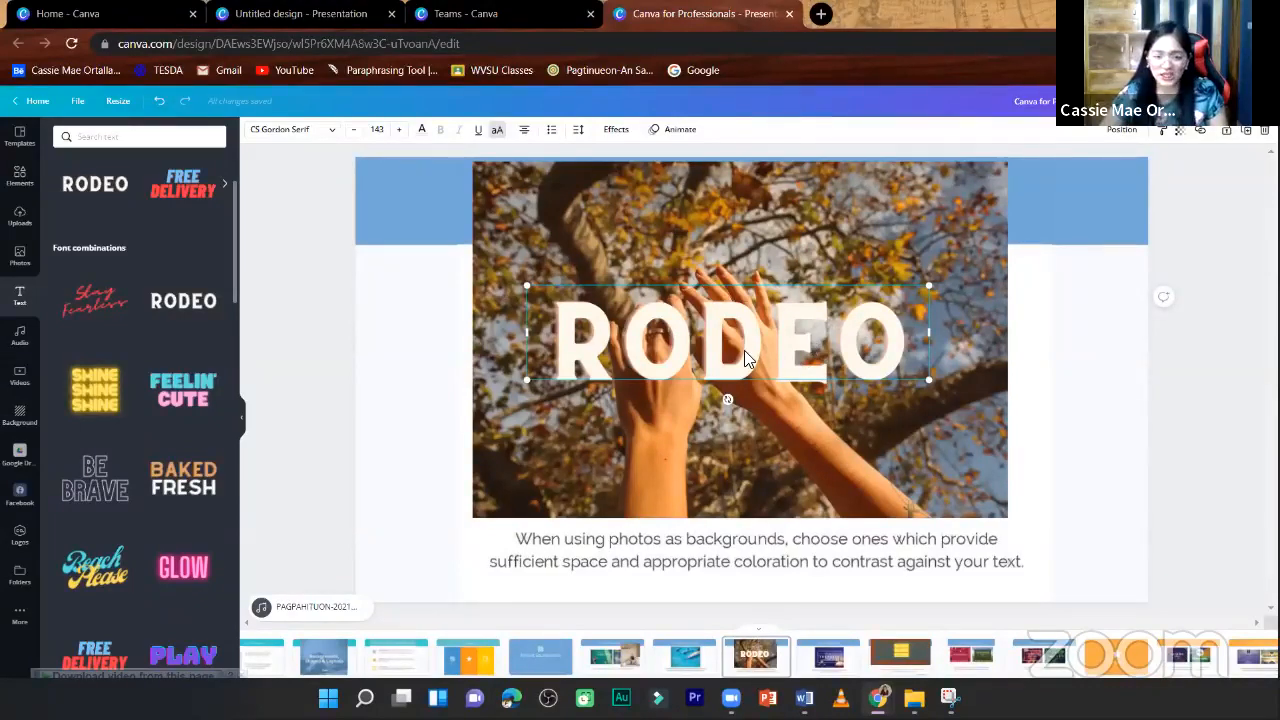
{"action": "left_click_drag", "start_coordinate": [747, 376], "coordinate": [755, 471]}
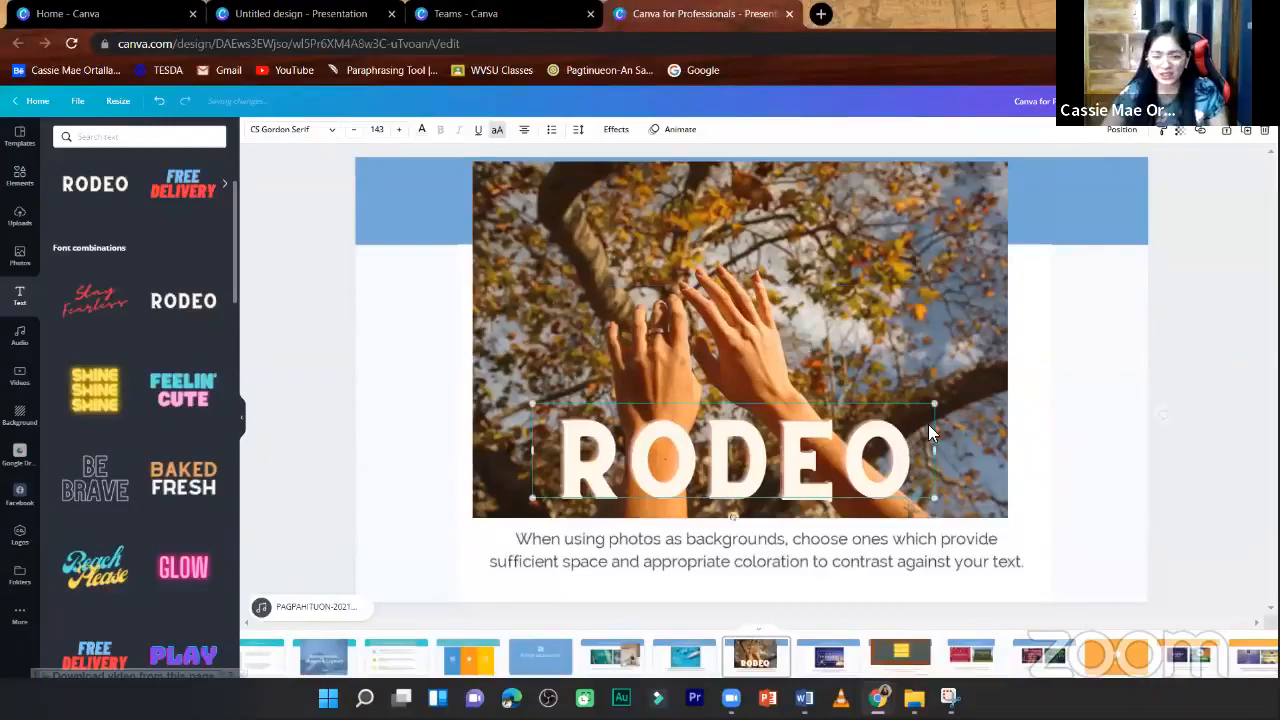
- Shrink the RODEO text to size 92 and place it in the photo's upper right corner
{"action": "left_click_drag", "start_coordinate": [913, 418], "coordinate": [790, 437]}
{"action": "left_click_drag", "start_coordinate": [945, 213], "coordinate": [925, 210]}
{"action": "double_click", "coordinate": [924, 212]}
{"action": "left_click", "coordinate": [1100, 338]}
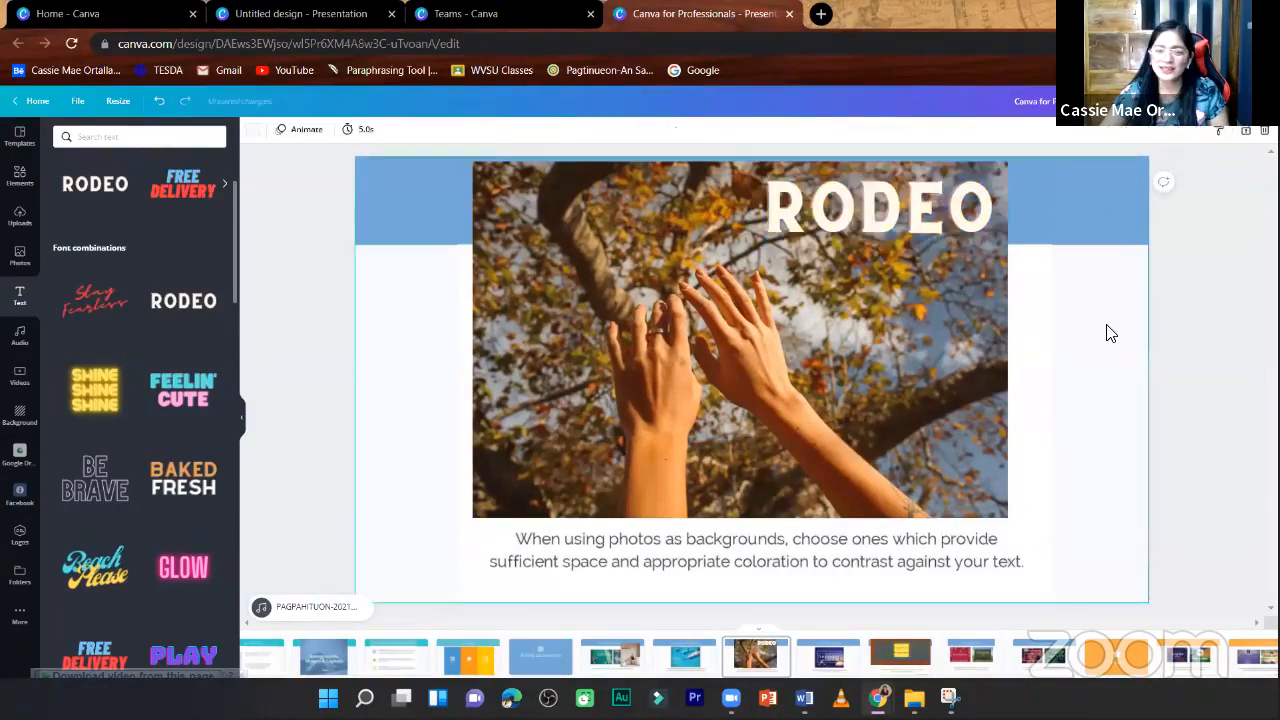
- Shift the hands photo slightly down and set its transparency to 74
{"action": "left_click", "coordinate": [671, 232]}
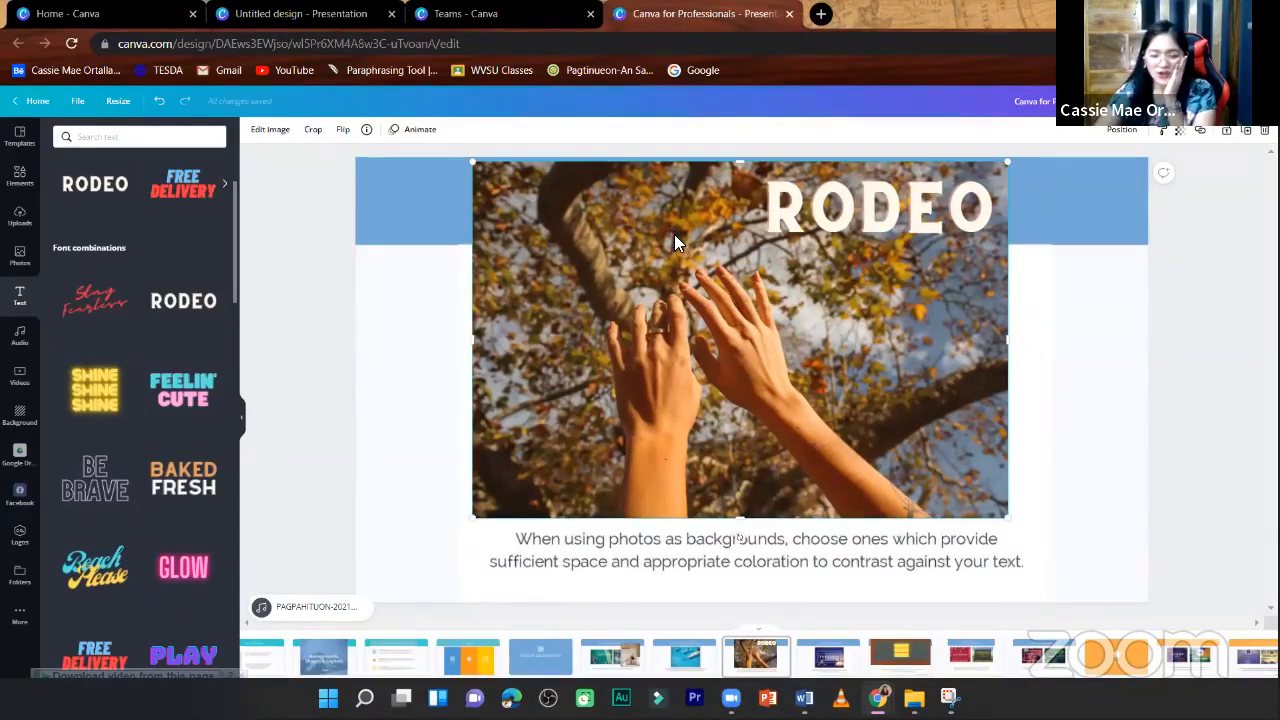
{"action": "left_click_drag", "start_coordinate": [671, 232], "coordinate": [674, 242]}
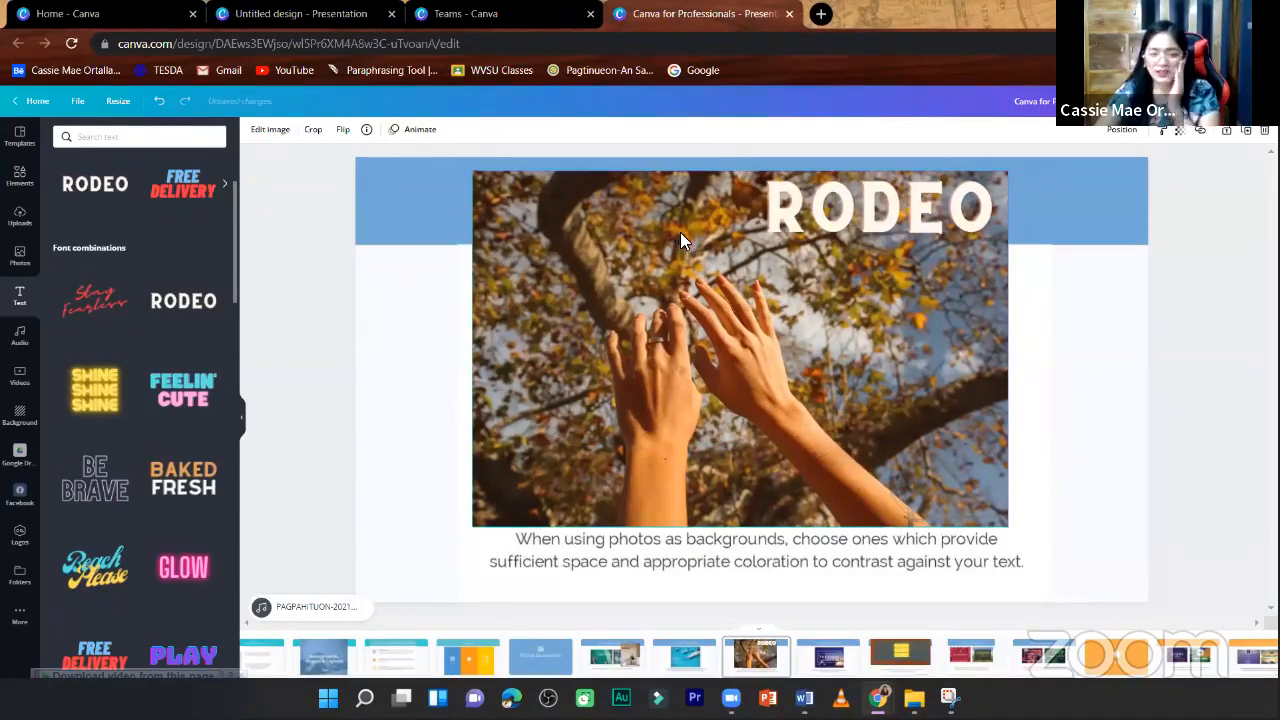
{"action": "left_click", "coordinate": [785, 205]}
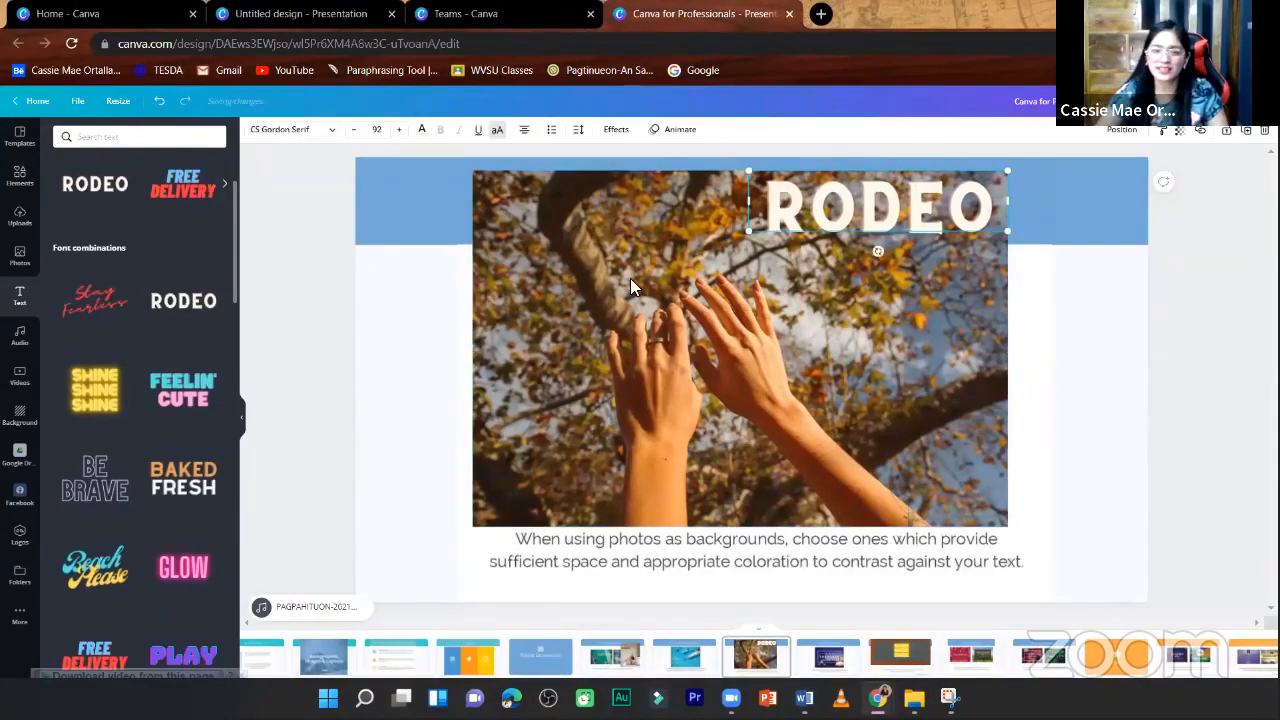
{"action": "left_click", "coordinate": [630, 288]}
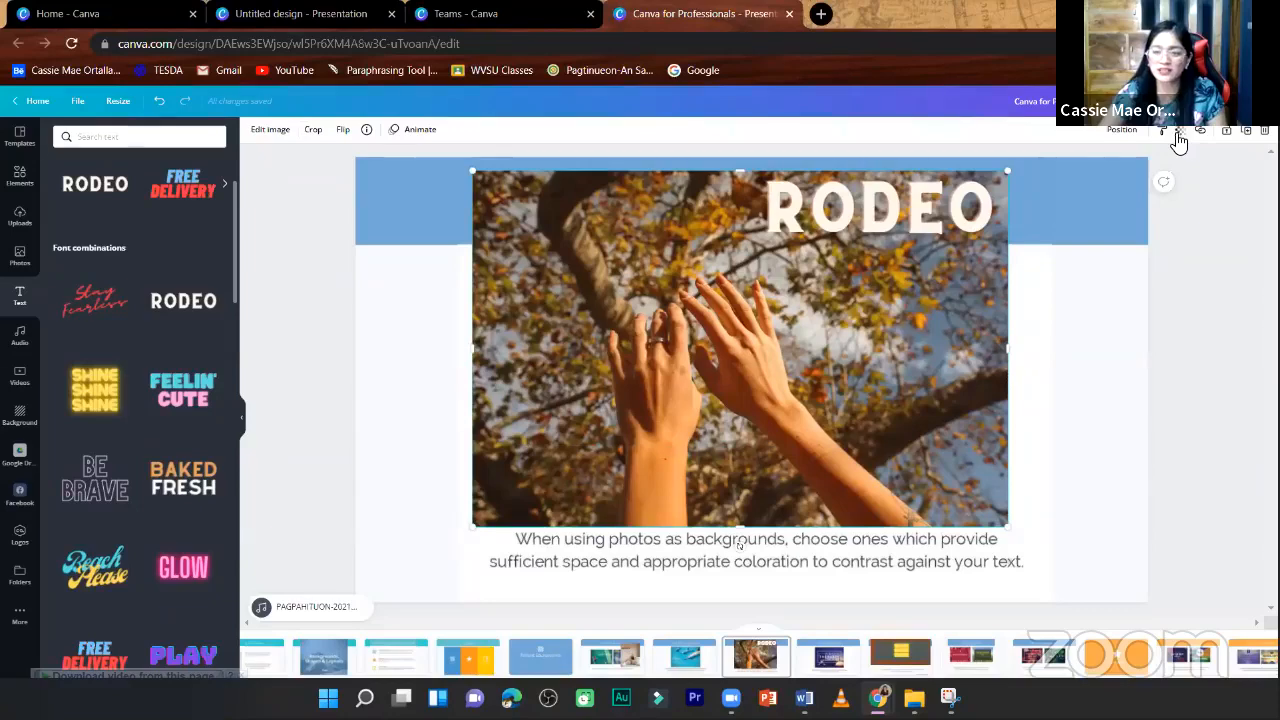
{"action": "left_click", "coordinate": [1179, 134]}
{"action": "left_click_drag", "start_coordinate": [1145, 167], "coordinate": [1124, 168]}
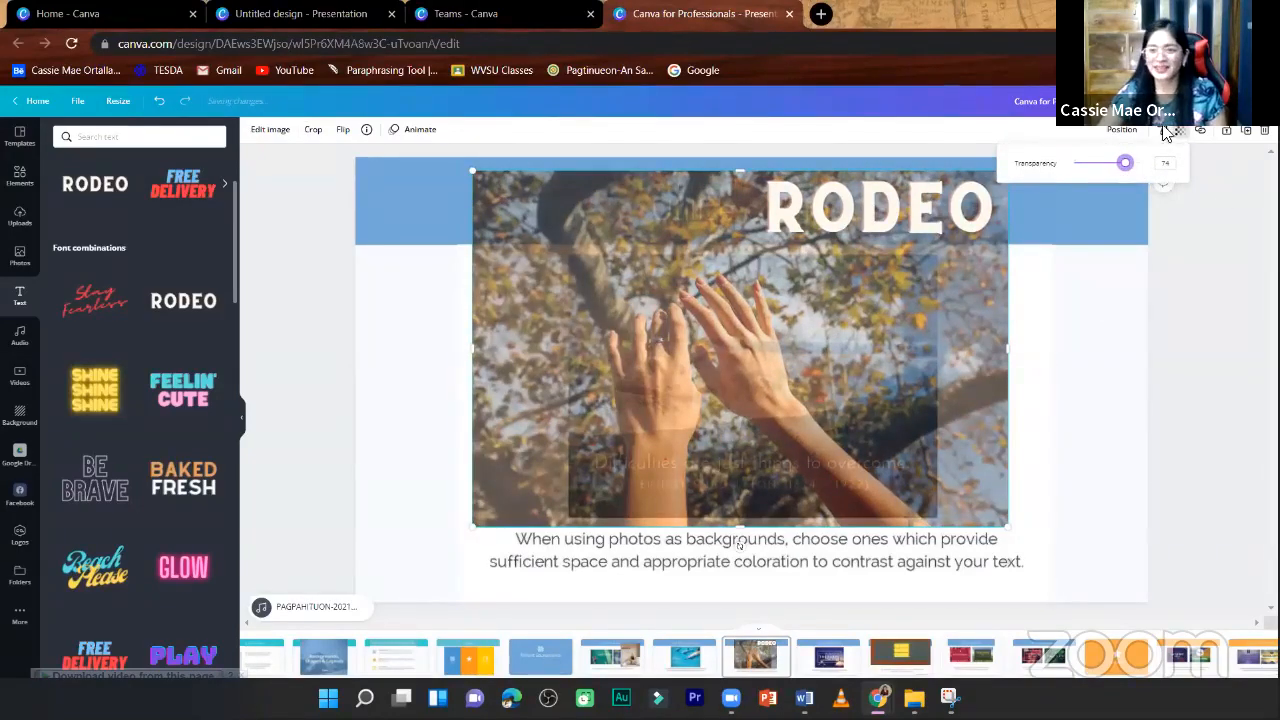
- Add a blank page after the current one and make the orange sunset photo its background
{"action": "left_click", "coordinate": [1229, 152]}
{"action": "left_click", "coordinate": [1222, 138]}
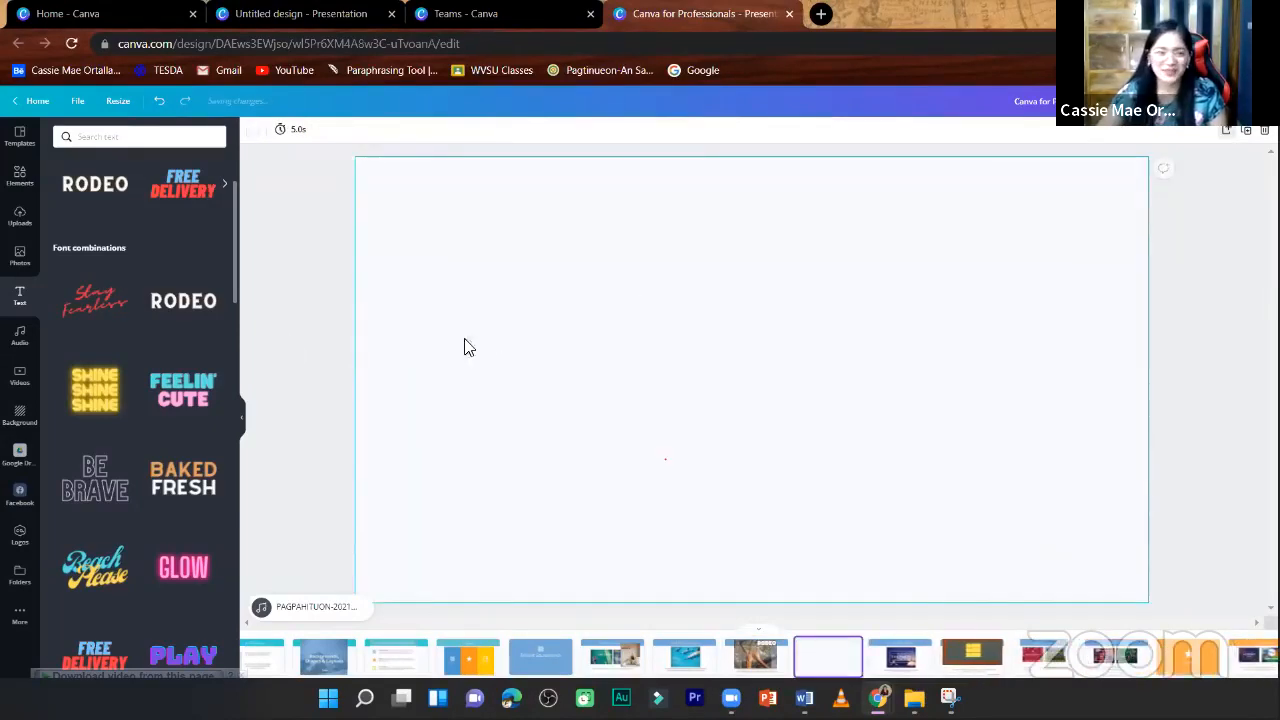
{"action": "left_click", "coordinate": [18, 177]}
{"action": "left_click", "coordinate": [14, 220]}
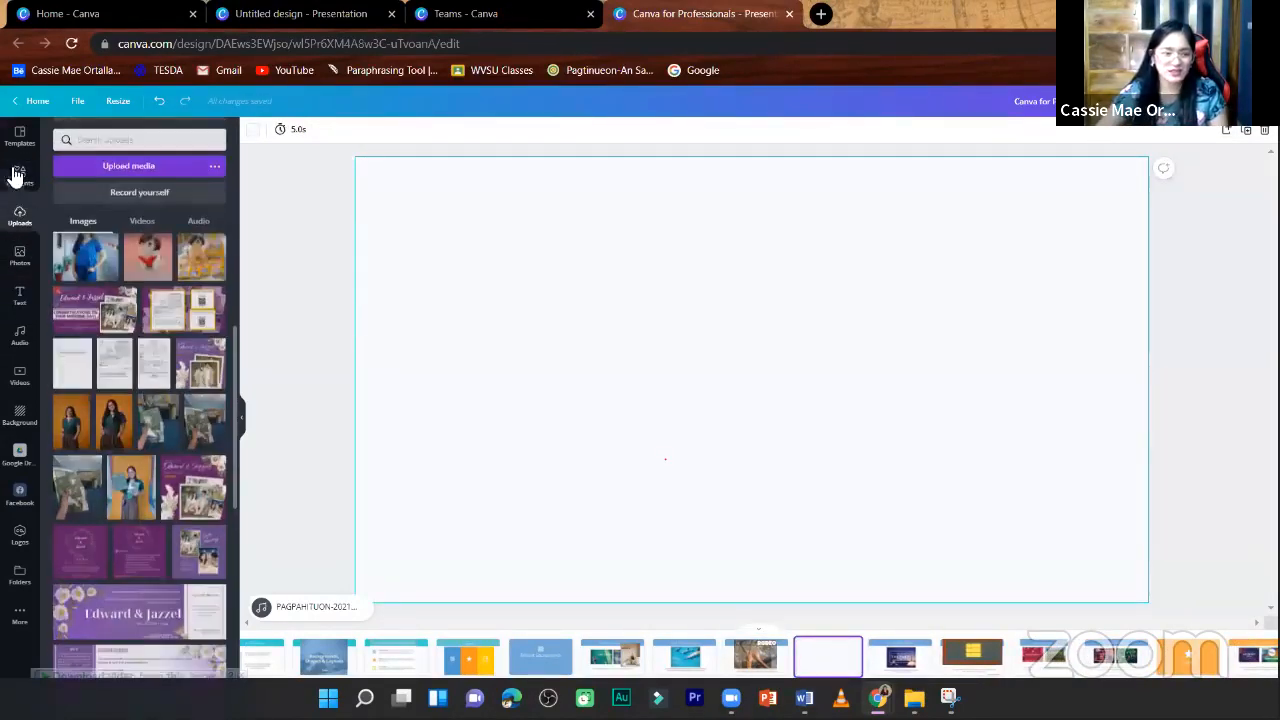
{"action": "left_click", "coordinate": [22, 254]}
{"action": "scroll", "coordinate": [100, 440], "scroll_direction": "down", "scroll_amount": 3}
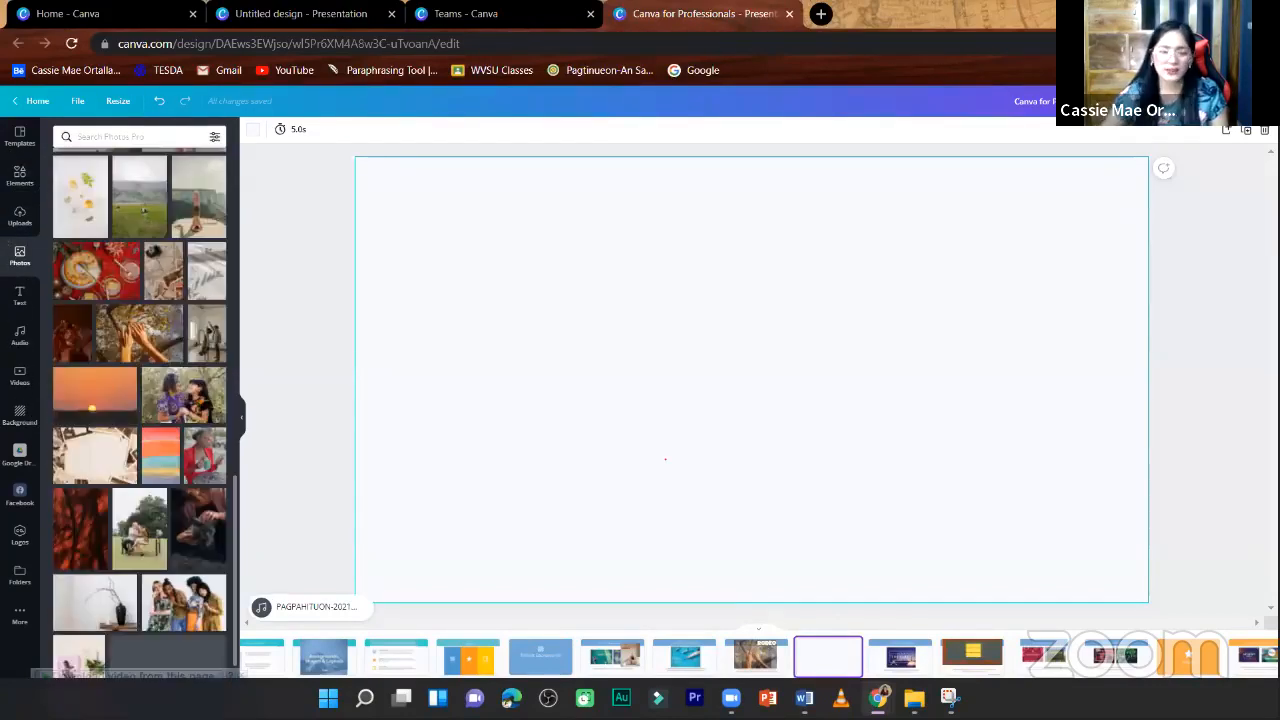
{"action": "left_click", "coordinate": [95, 395]}
{"action": "right_click", "coordinate": [691, 484]}
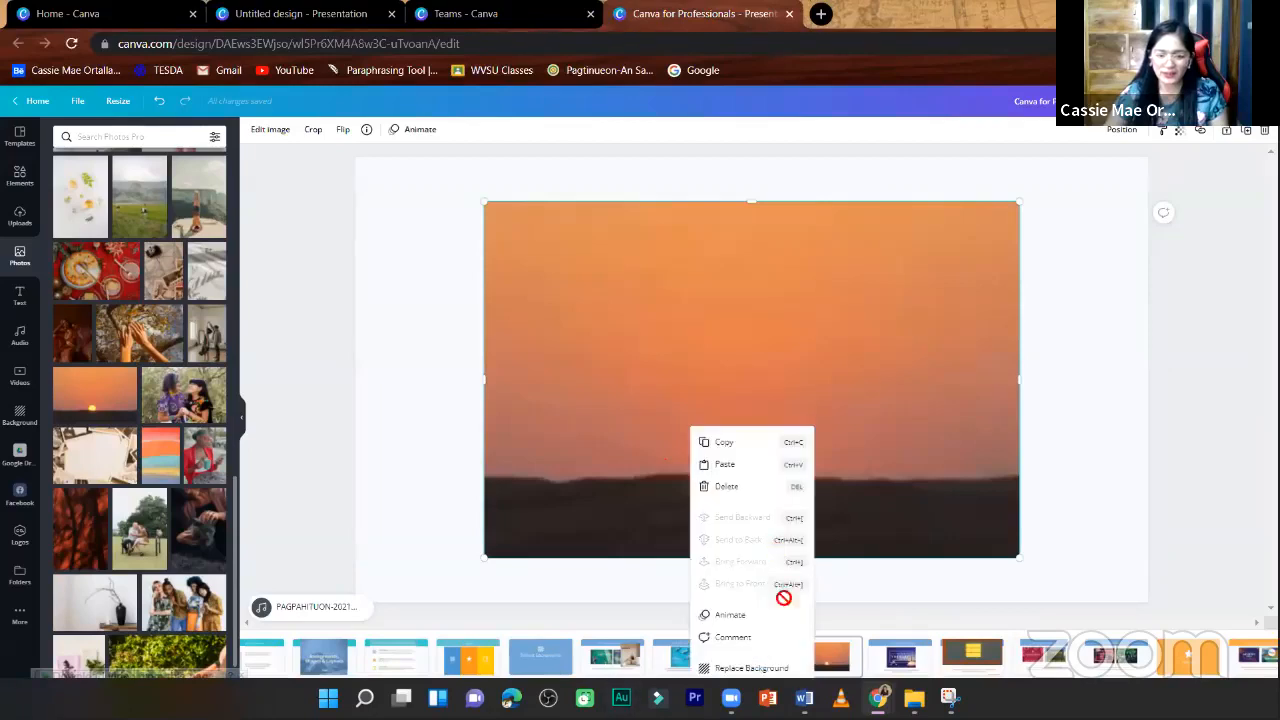
{"action": "left_click", "coordinate": [751, 669]}
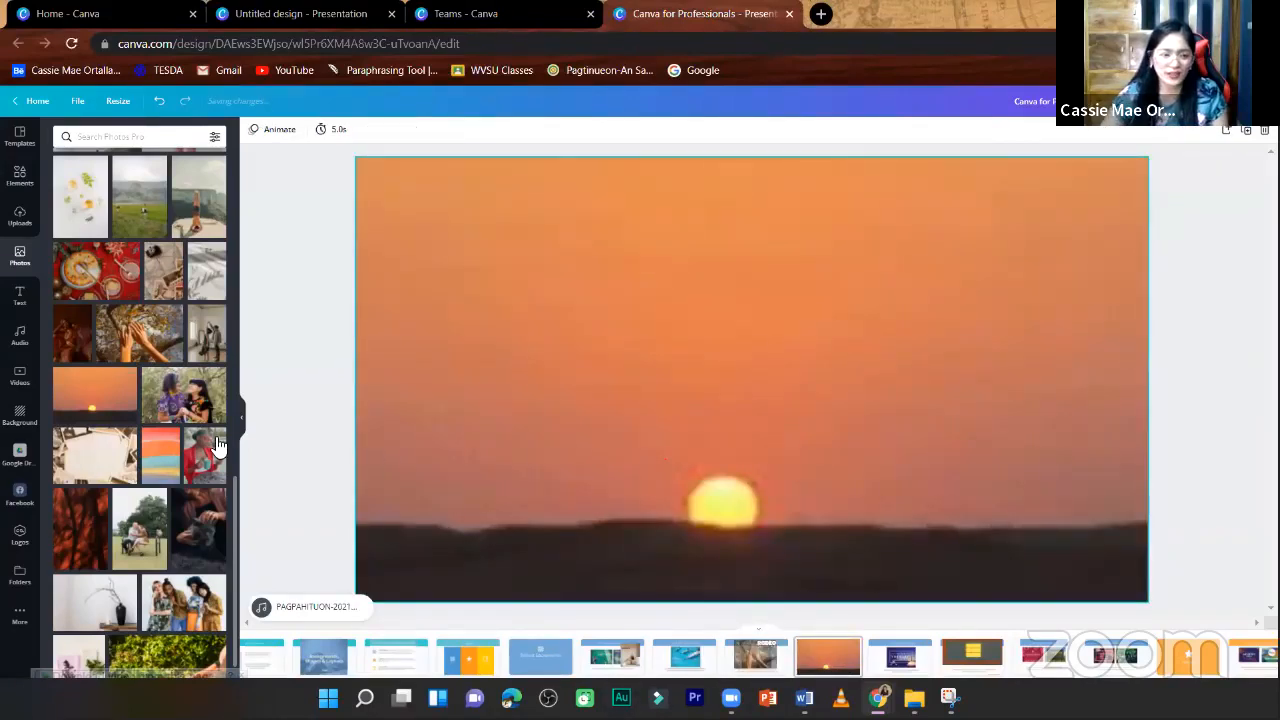
- Add the COFFEE PLEASE font combination to the sunset page and place it above the sun
{"action": "left_click", "coordinate": [20, 297]}
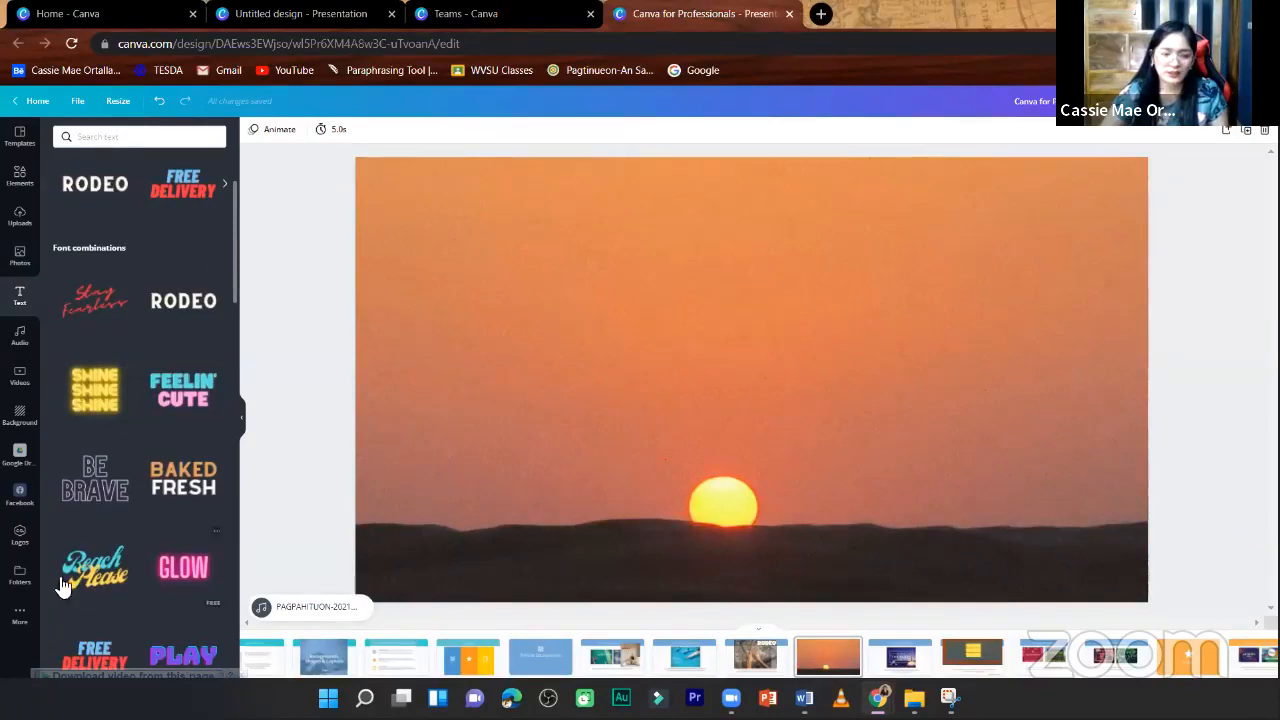
{"action": "scroll", "coordinate": [180, 531], "scroll_direction": "down", "scroll_amount": 3}
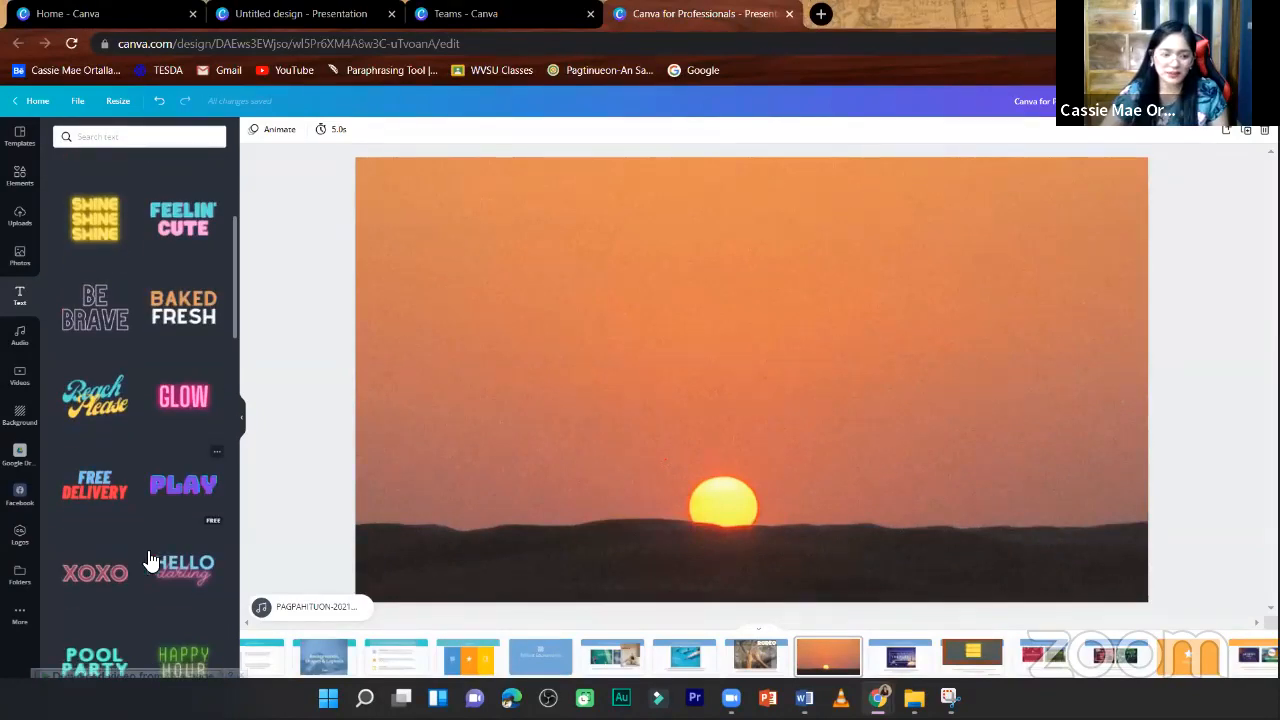
{"action": "scroll", "coordinate": [148, 560], "scroll_direction": "down", "scroll_amount": 5}
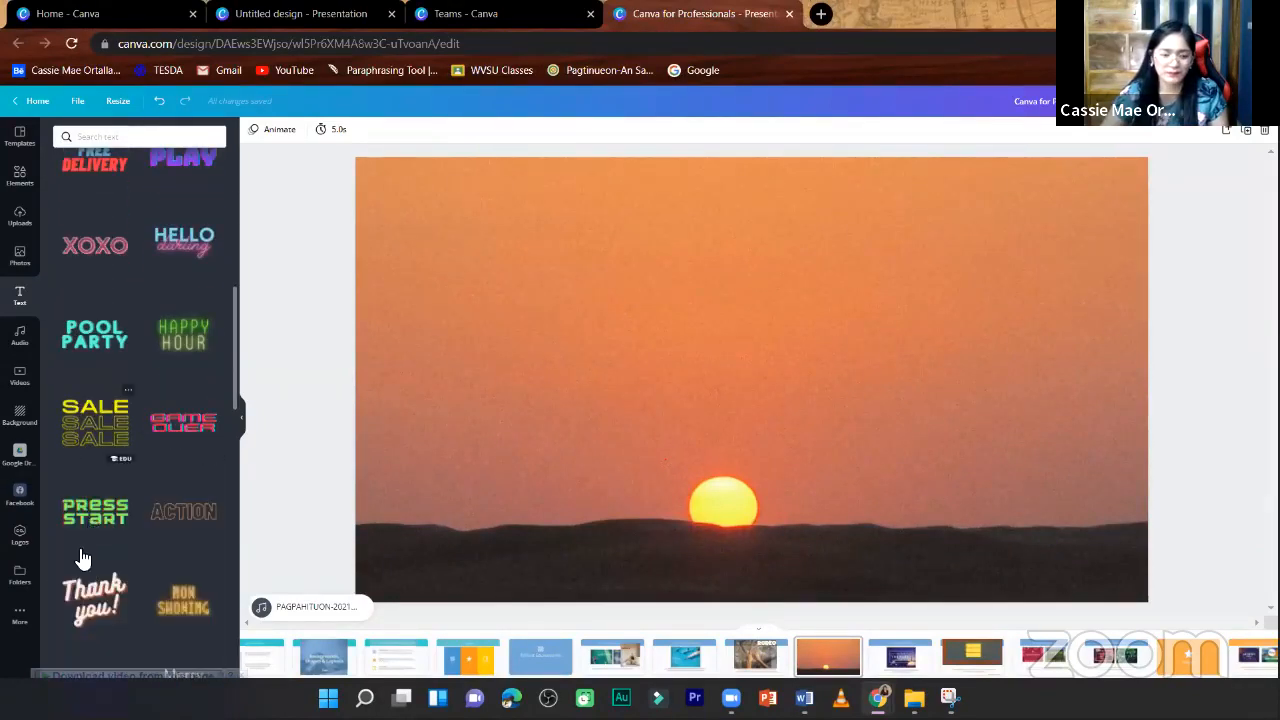
{"action": "scroll", "coordinate": [150, 524], "scroll_direction": "down", "scroll_amount": 3}
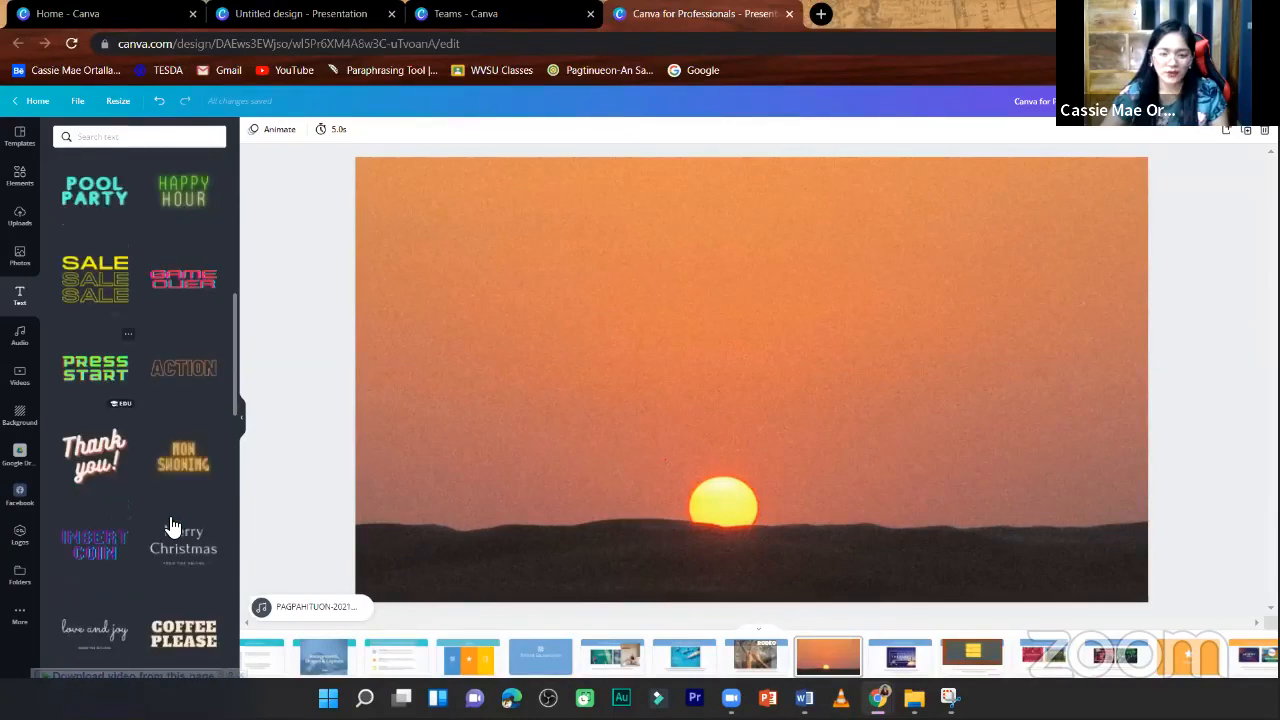
{"action": "left_click_drag", "start_coordinate": [776, 378], "coordinate": [766, 303]}
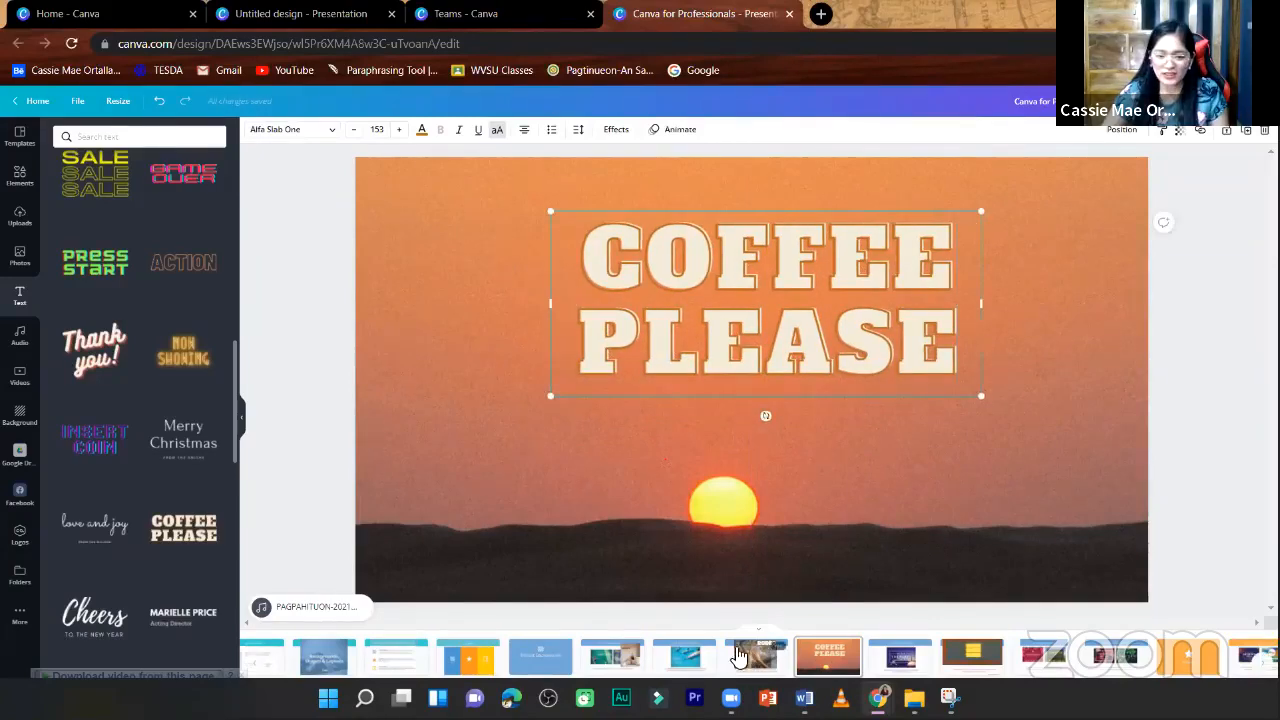
- Go back to the Utilize contrast page and delete the hands photo and the RODEO text from it
{"action": "scroll", "coordinate": [834, 414], "scroll_direction": "up", "scroll_amount": 1}
{"action": "left_click", "coordinate": [888, 310]}
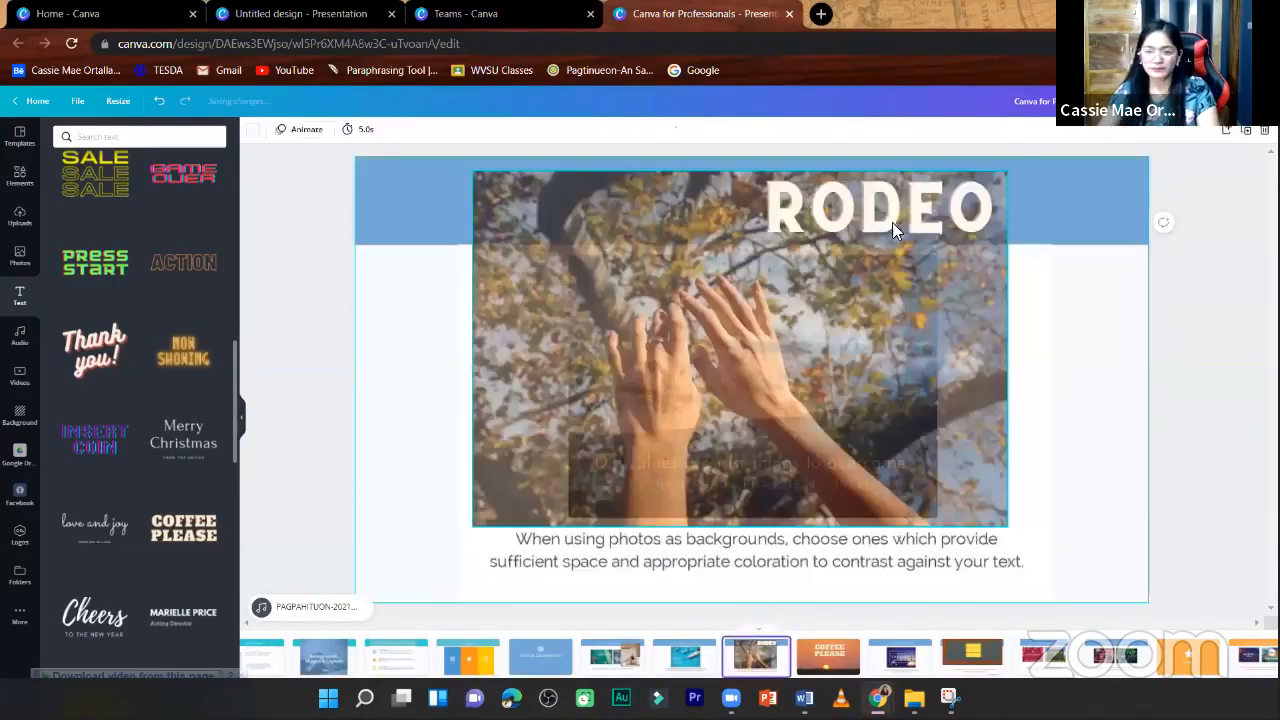
{"action": "key", "text": "Delete"}
{"action": "left_click", "coordinate": [900, 226]}
{"action": "key", "text": "Delete"}
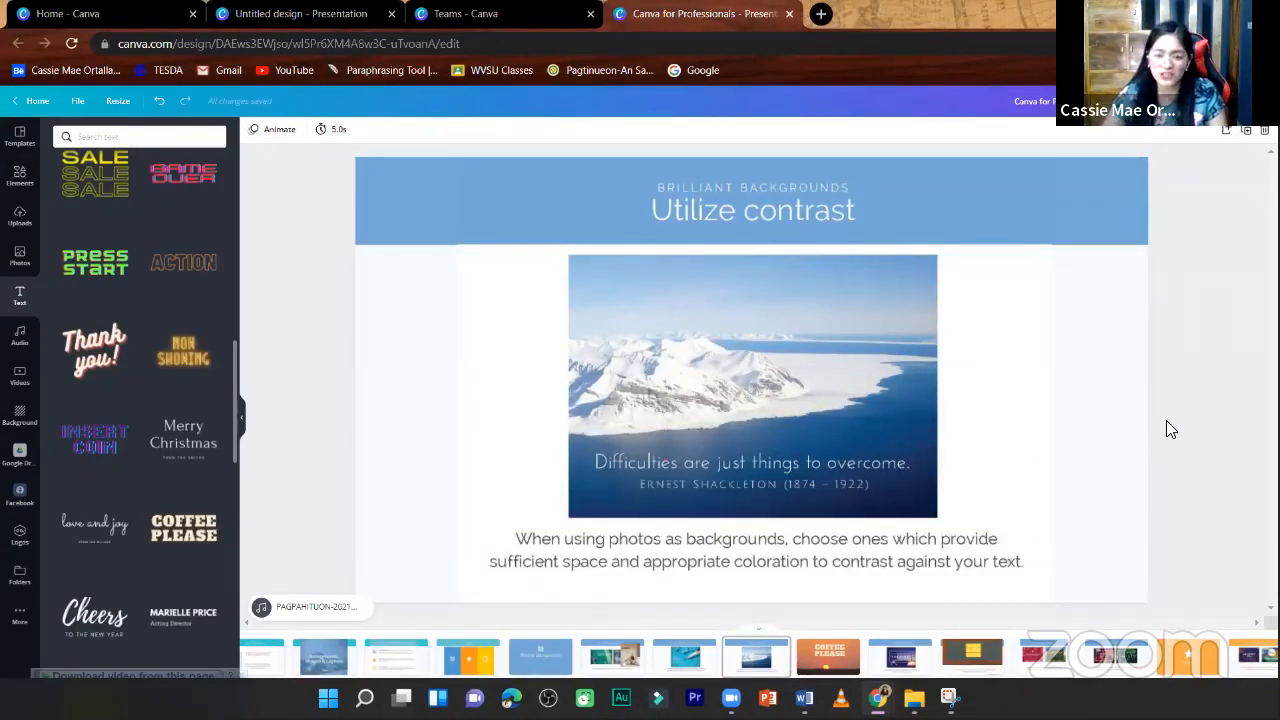
{"action": "left_click", "coordinate": [1135, 393]}
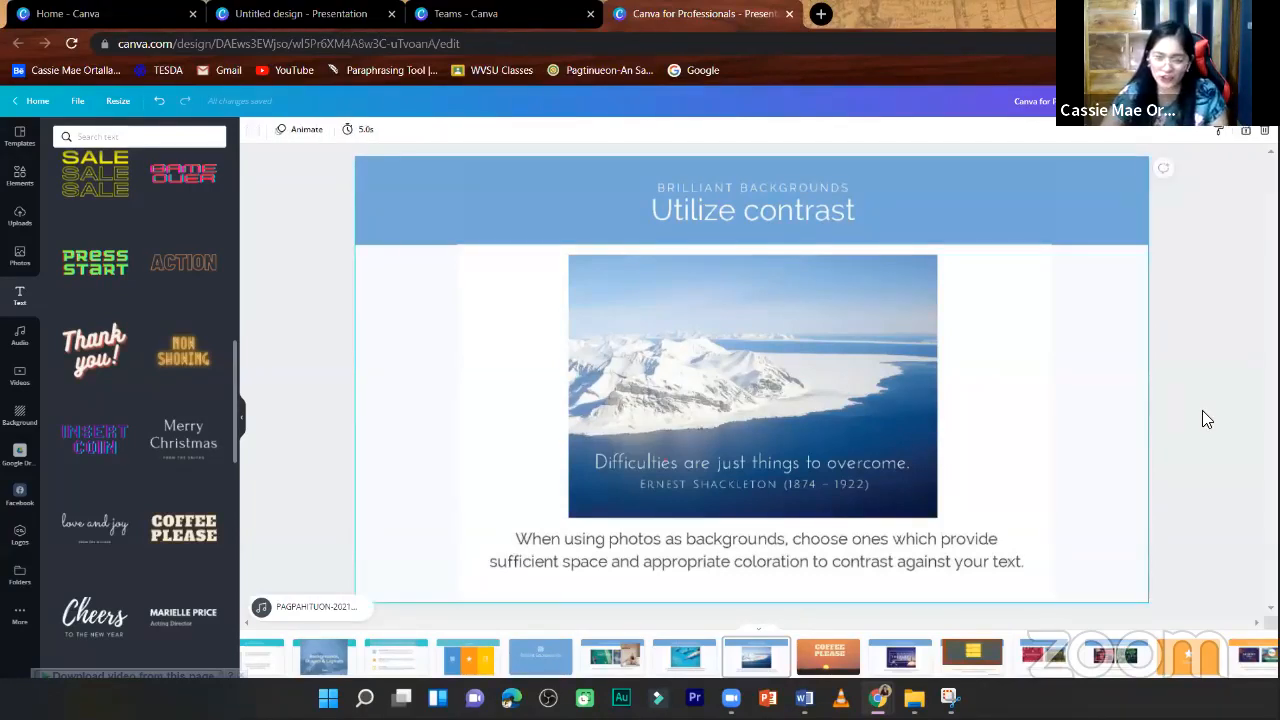
- Return to the sunset page, adjust both sides of the COFFEE PLEASE text box, and move it to the upper middle of the page
{"action": "left_click", "coordinate": [828, 657]}
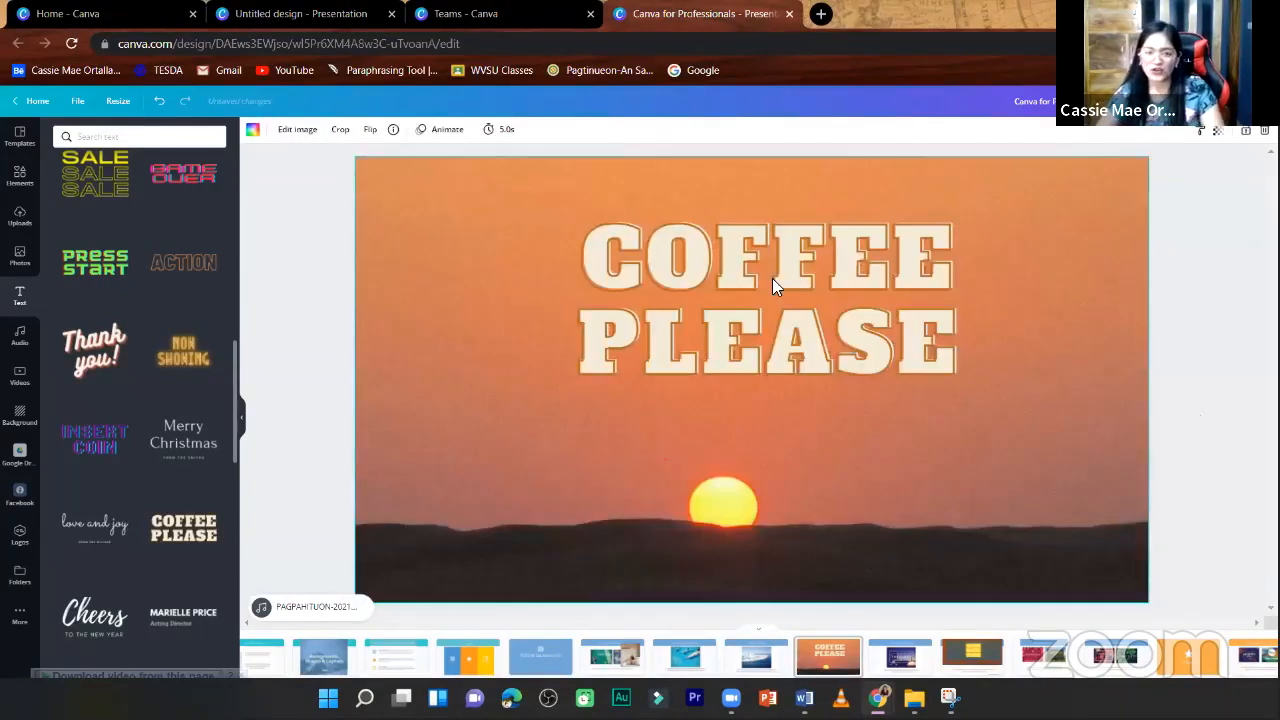
{"action": "left_click", "coordinate": [552, 318]}
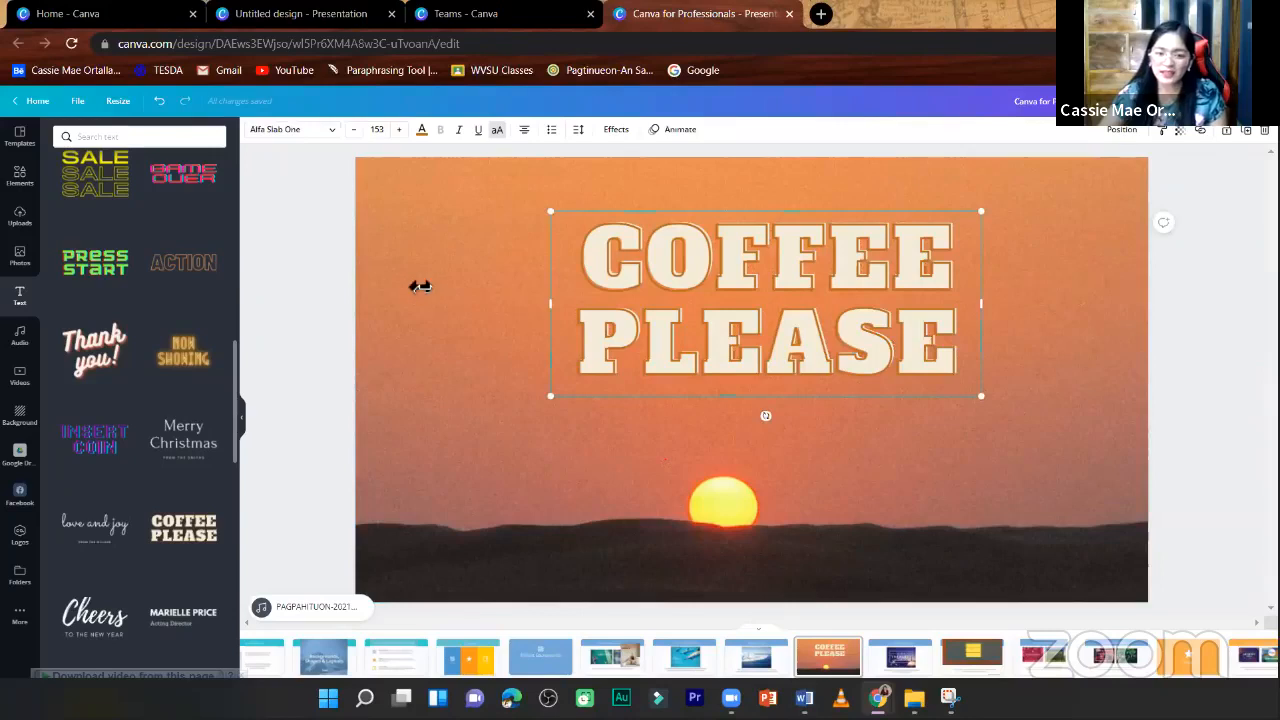
{"action": "left_click_drag", "start_coordinate": [420, 286], "coordinate": [412, 295]}
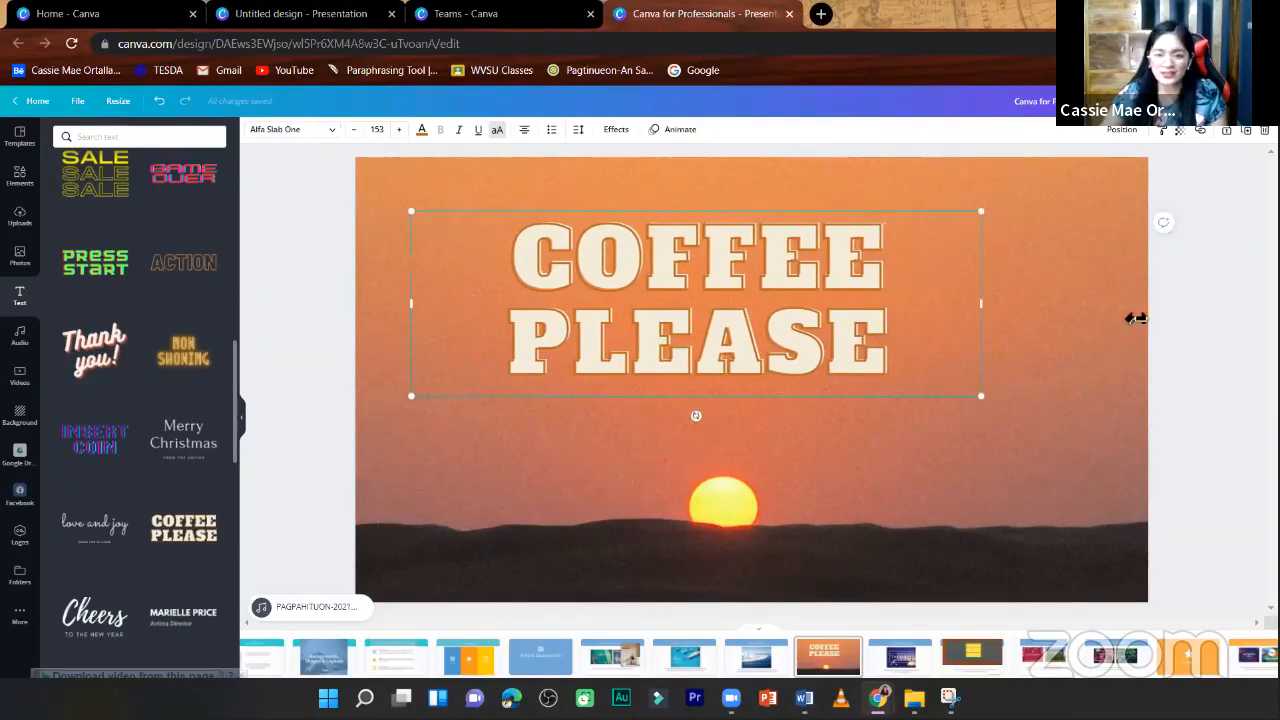
{"action": "left_click_drag", "start_coordinate": [981, 303], "coordinate": [859, 300]}
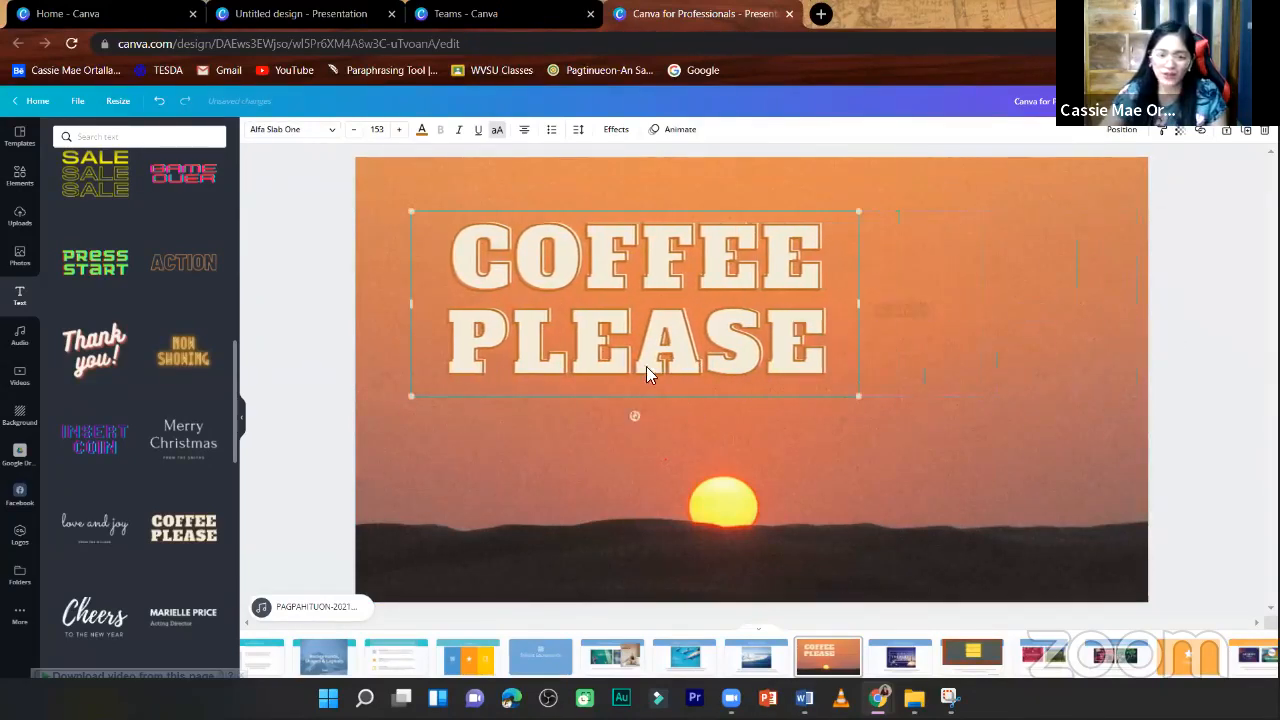
{"action": "left_click_drag", "start_coordinate": [646, 372], "coordinate": [751, 357]}
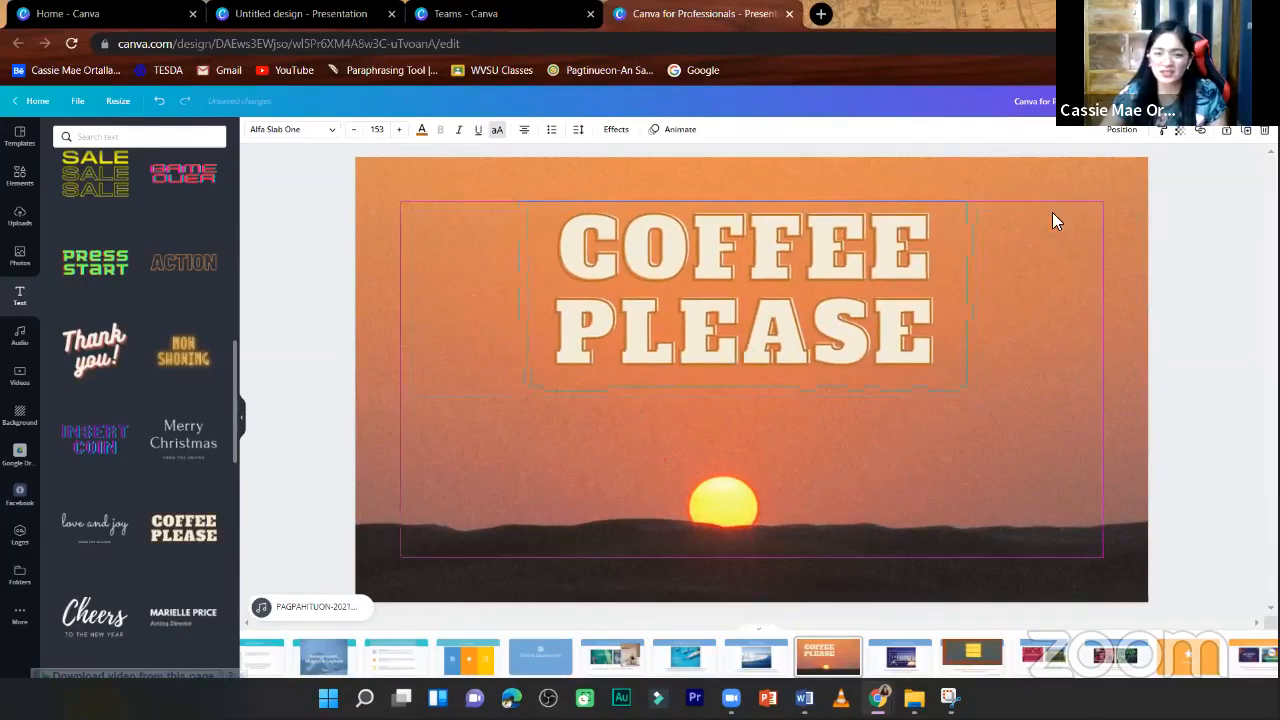
- Set the COFFEE PLEASE text's transparency to 85 and widen its text box on both sides
{"action": "left_click", "coordinate": [1181, 130]}
{"action": "mouse_move", "coordinate": [1132, 166]}
{"action": "left_mouse_down"}
{"action": "mouse_move", "coordinate": [1113, 168]}
{"action": "mouse_move", "coordinate": [1140, 180]}
{"action": "left_mouse_up"}
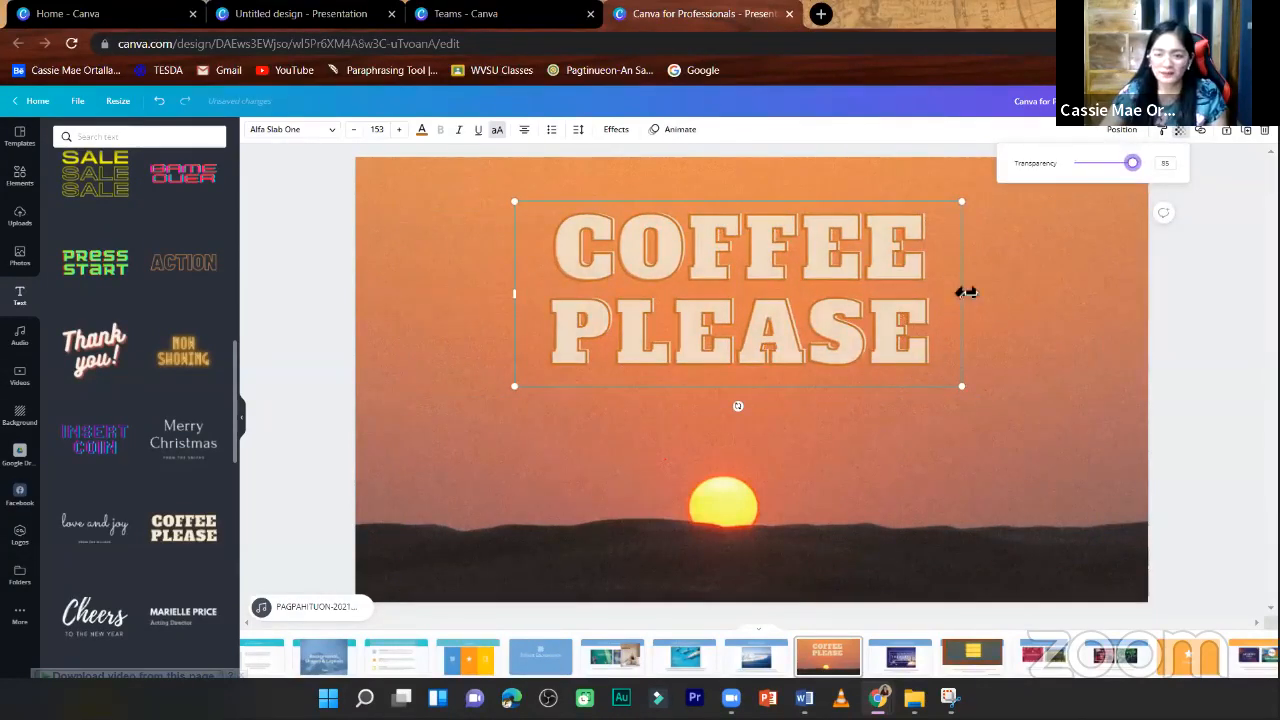
{"action": "left_click_drag", "start_coordinate": [963, 293], "coordinate": [1013, 303]}
{"action": "left_click_drag", "start_coordinate": [515, 296], "coordinate": [497, 297]}
- Fade the sunset background photo slightly by lowering its transparency value
{"action": "left_click", "coordinate": [410, 188]}
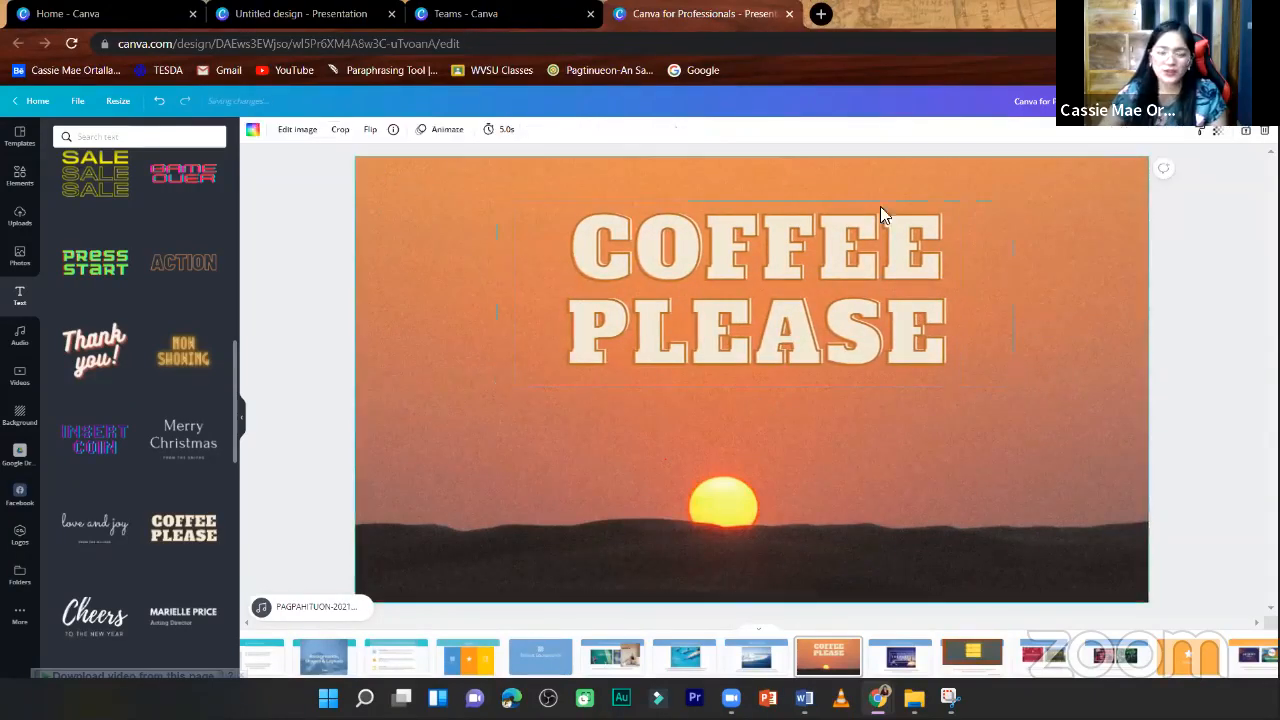
{"action": "left_click", "coordinate": [1216, 131]}
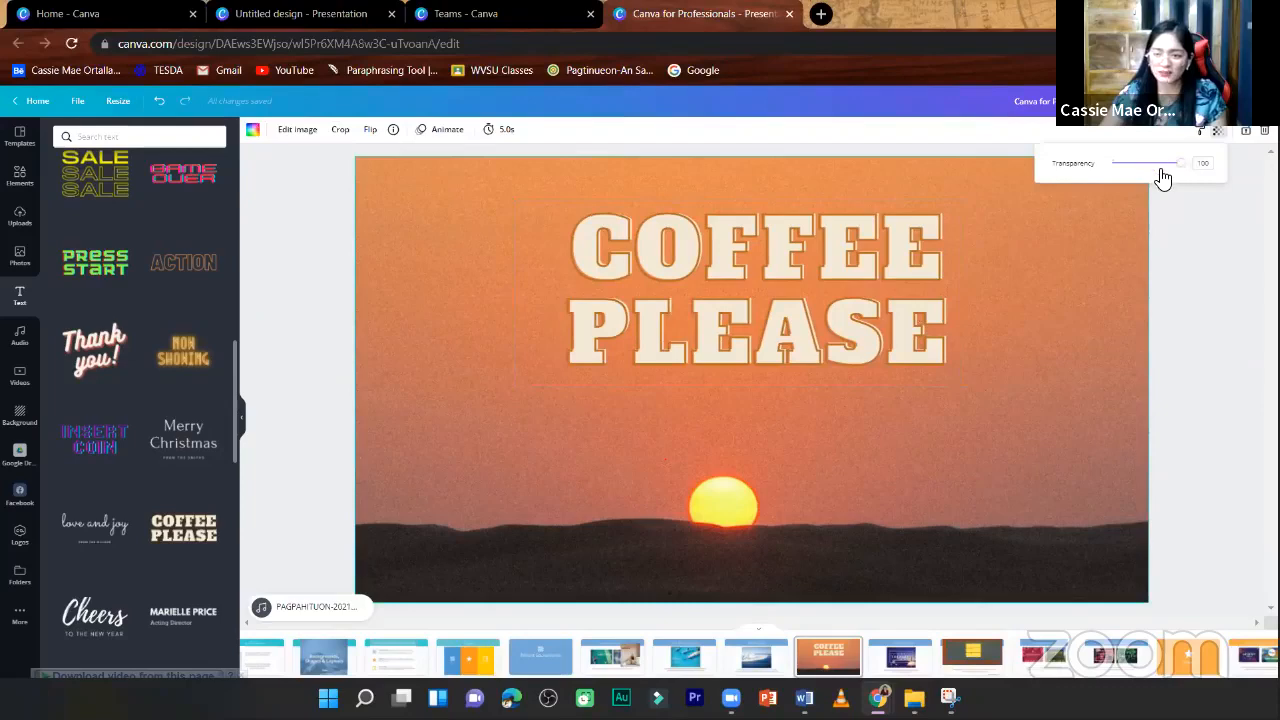
{"action": "left_click", "coordinate": [1161, 164]}
{"action": "left_click_drag", "start_coordinate": [1163, 172], "coordinate": [1168, 173]}
- Lower the transparency value of the COFFEE PLEASE text so the lettering blends into the sunset
{"action": "left_click", "coordinate": [668, 304]}
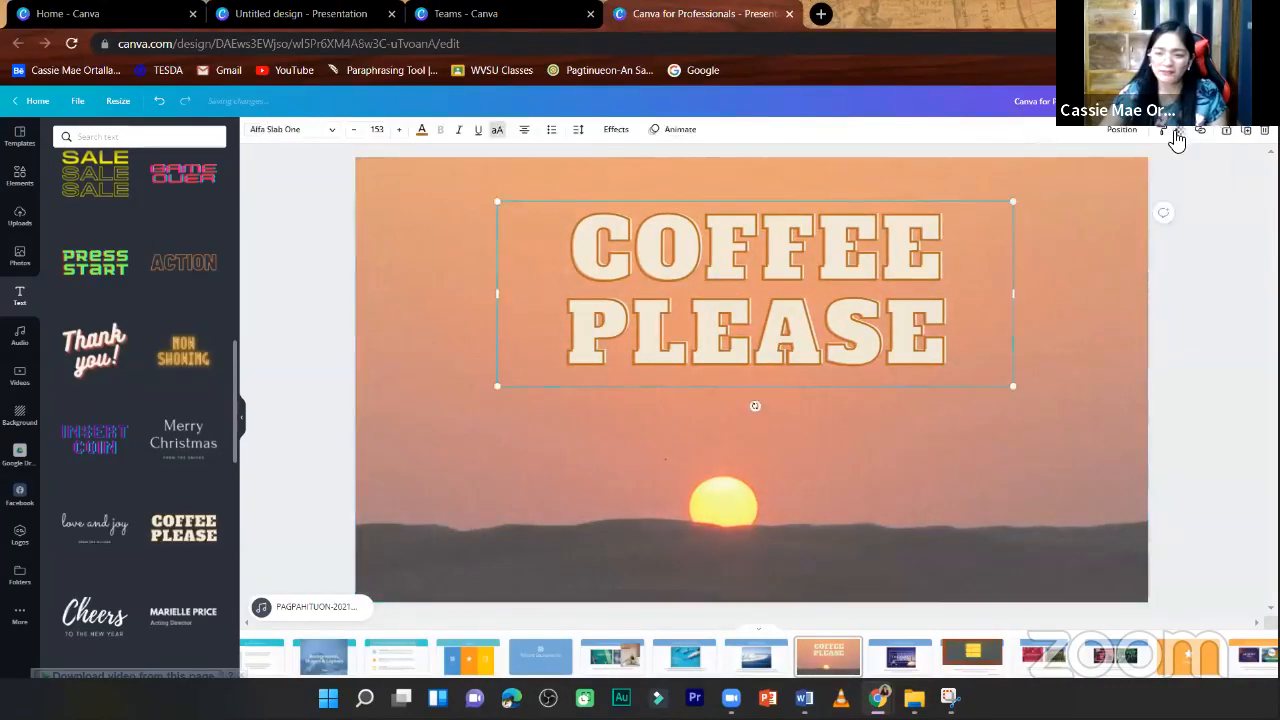
{"action": "left_click", "coordinate": [1179, 131]}
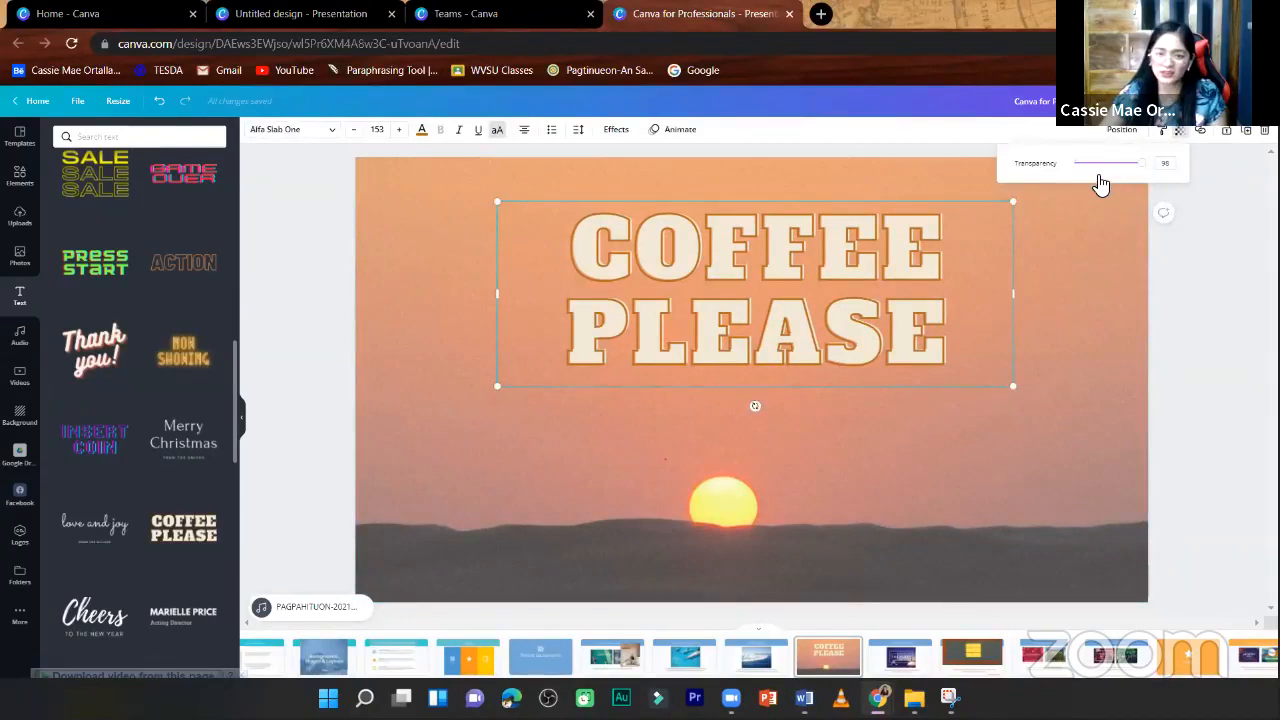
{"action": "left_click_drag", "start_coordinate": [1100, 172], "coordinate": [1193, 190]}
- Restore the sunset background photo's transparency to 100 and centre the COFFEE PLEASE text horizontally on the page
{"action": "left_click", "coordinate": [1088, 240]}
{"action": "left_click", "coordinate": [1218, 132]}
{"action": "left_click", "coordinate": [1193, 284]}
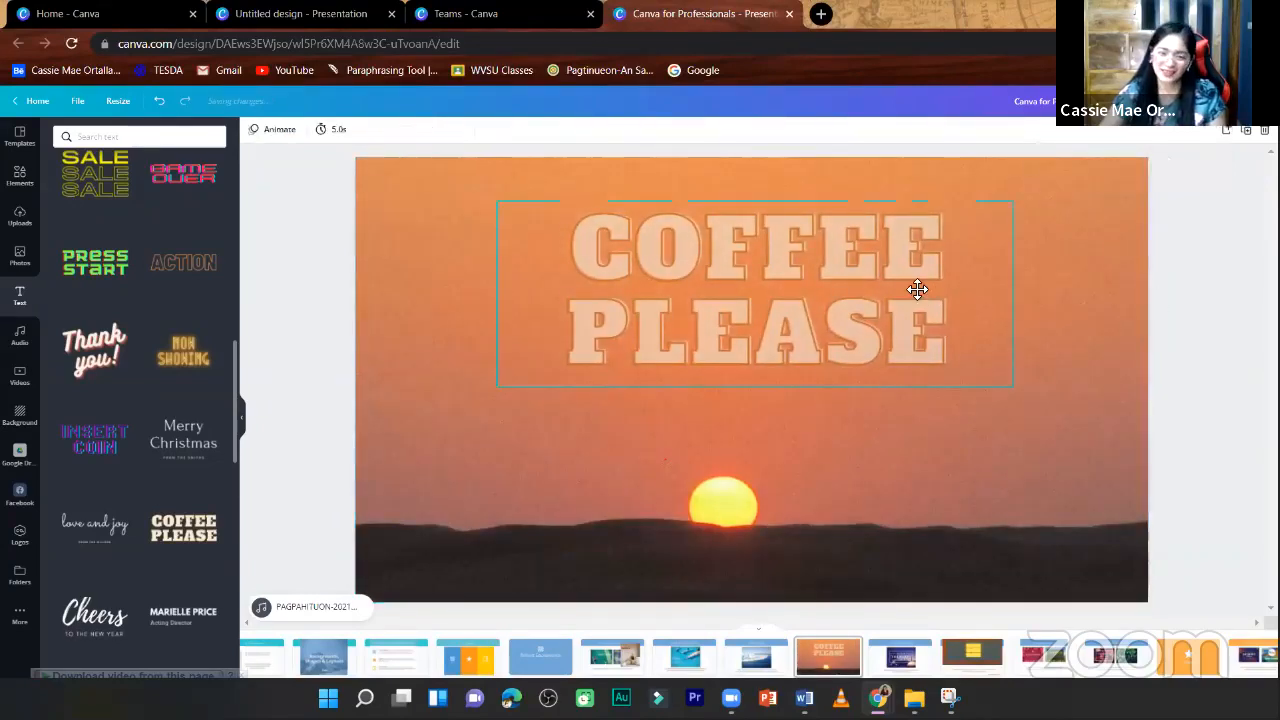
{"action": "left_click", "coordinate": [920, 289]}
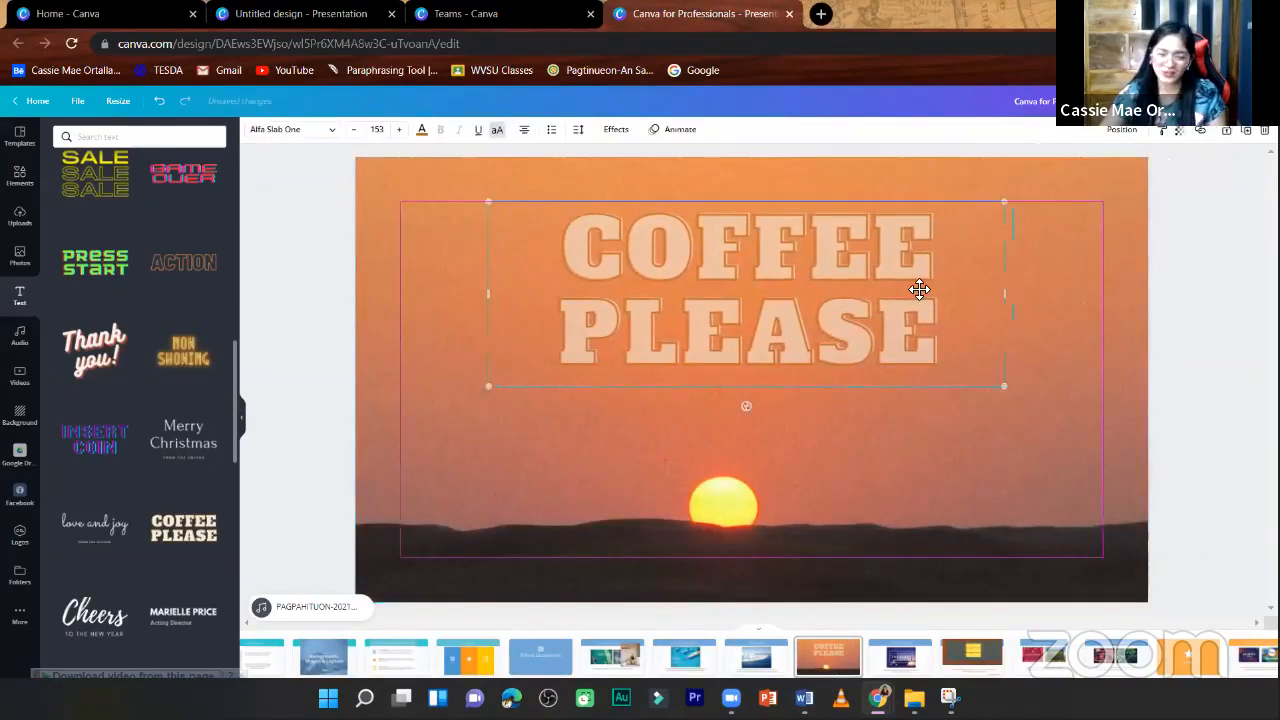
{"action": "left_click", "coordinate": [1181, 310]}
- Duplicate the Use borders with text page and delete the title, party image and caption from the copy, keeping the blue band
{"action": "scroll", "coordinate": [1181, 310], "scroll_direction": "down", "scroll_amount": 3}
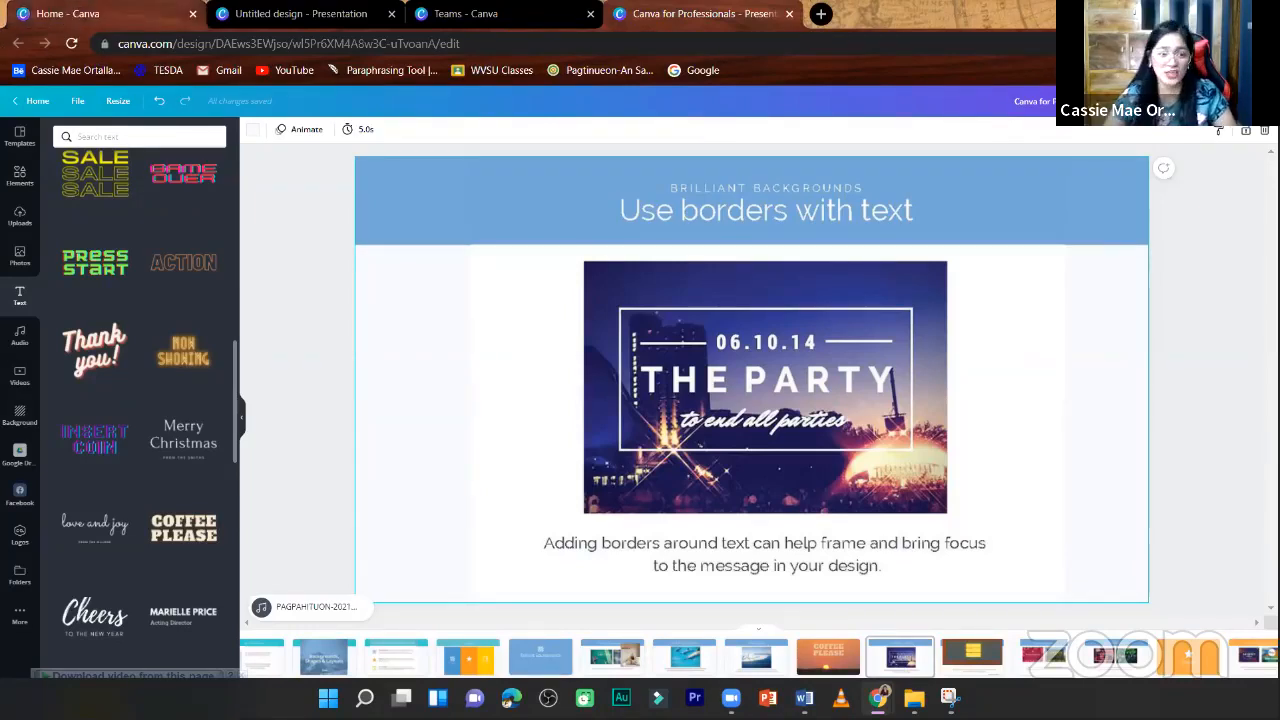
{"action": "left_click", "coordinate": [20, 176]}
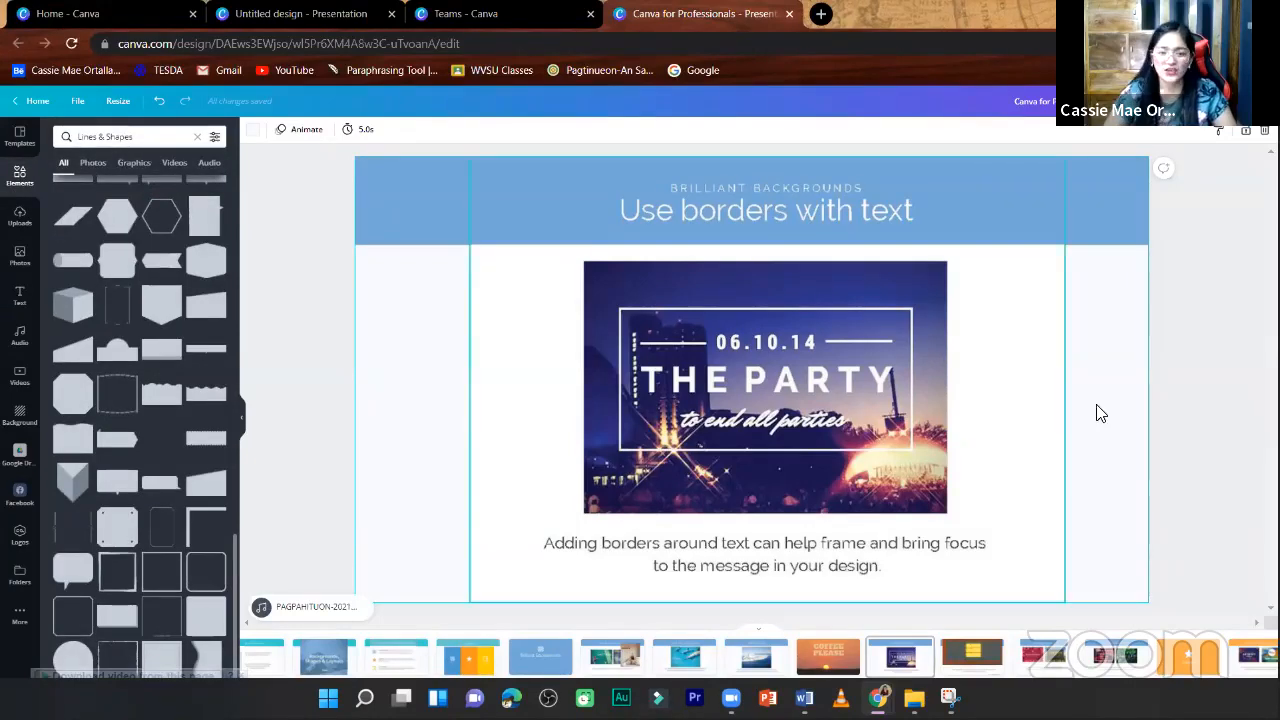
{"action": "left_click", "coordinate": [1249, 136]}
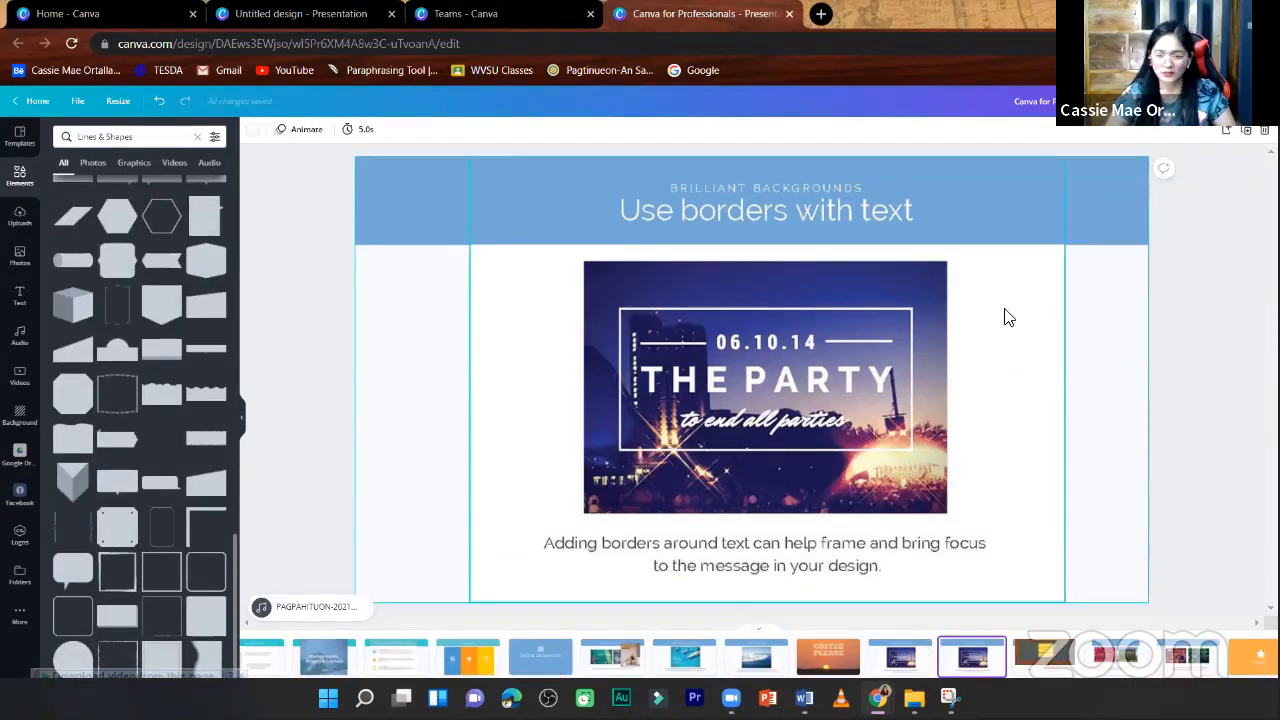
{"action": "left_click", "coordinate": [896, 414]}
{"action": "key", "text": "Delete"}
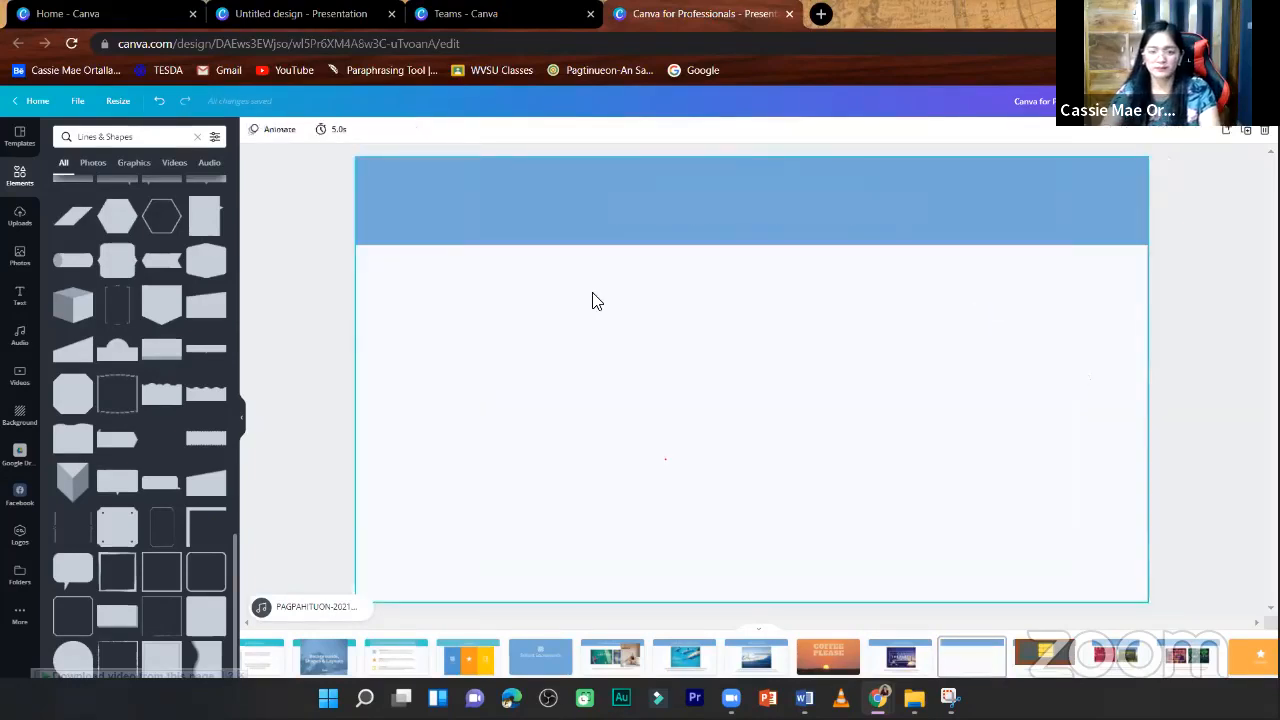
- Try the stock photo of scattered vintage pictures on the duplicated page and delete it
{"action": "left_click", "coordinate": [19, 222]}
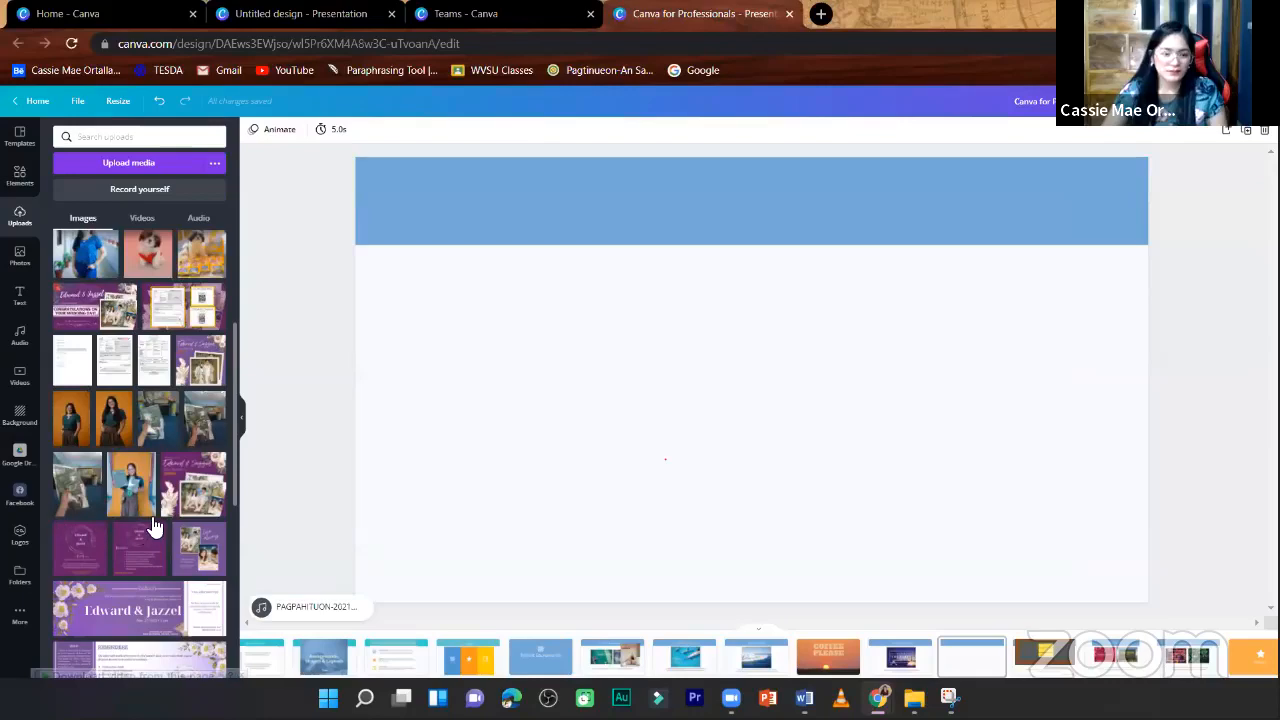
{"action": "scroll", "coordinate": [155, 527], "scroll_direction": "down", "scroll_amount": 3}
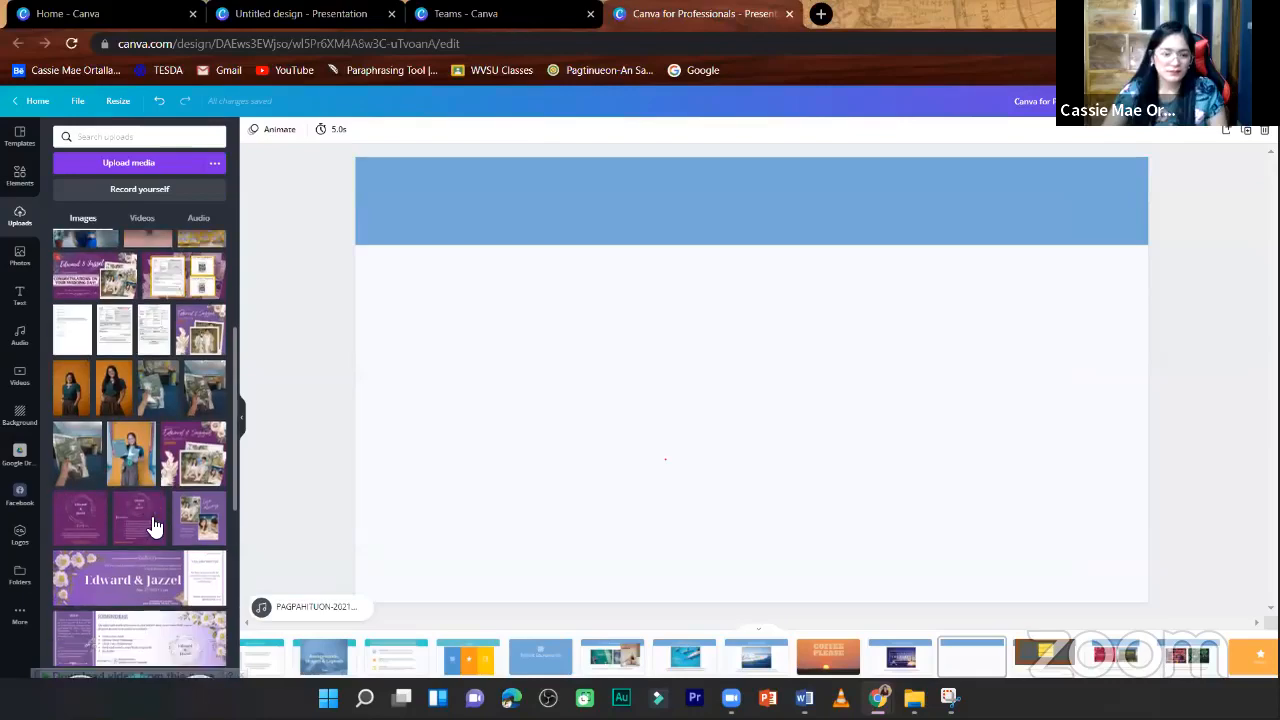
{"action": "left_click", "coordinate": [19, 256]}
{"action": "scroll", "coordinate": [210, 460], "scroll_direction": "down", "scroll_amount": 10}
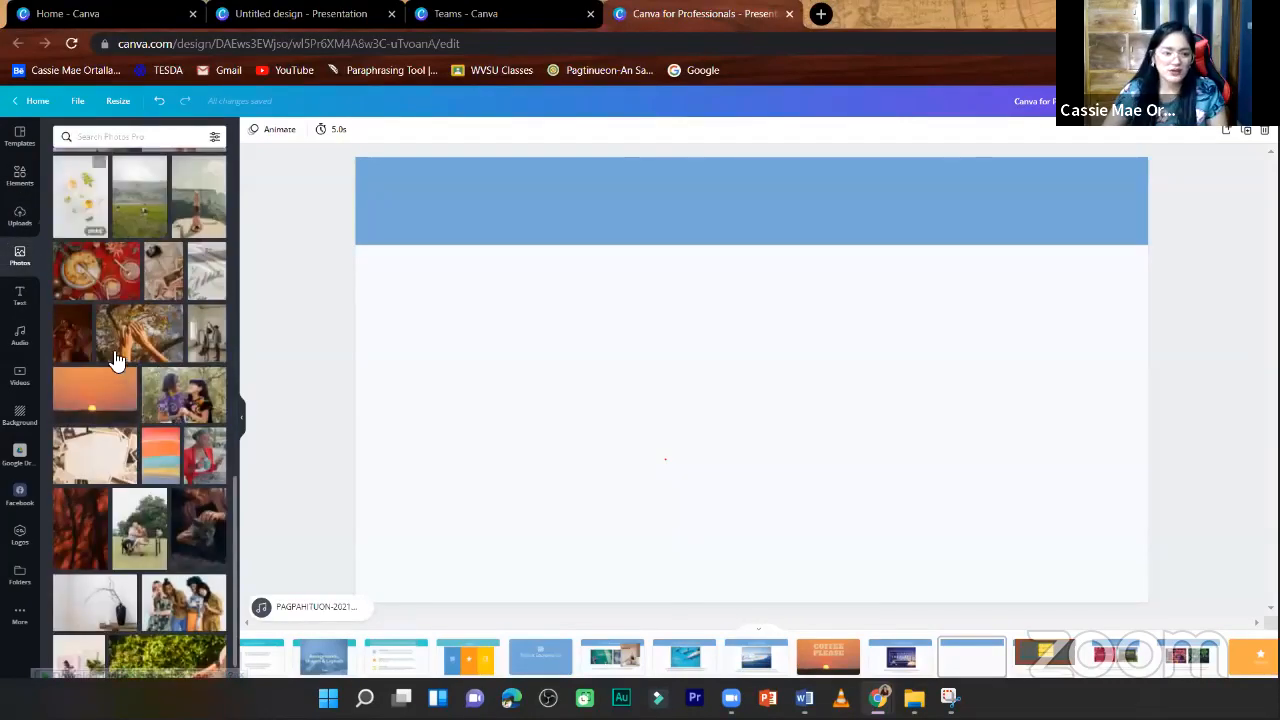
{"action": "left_click", "coordinate": [92, 368]}
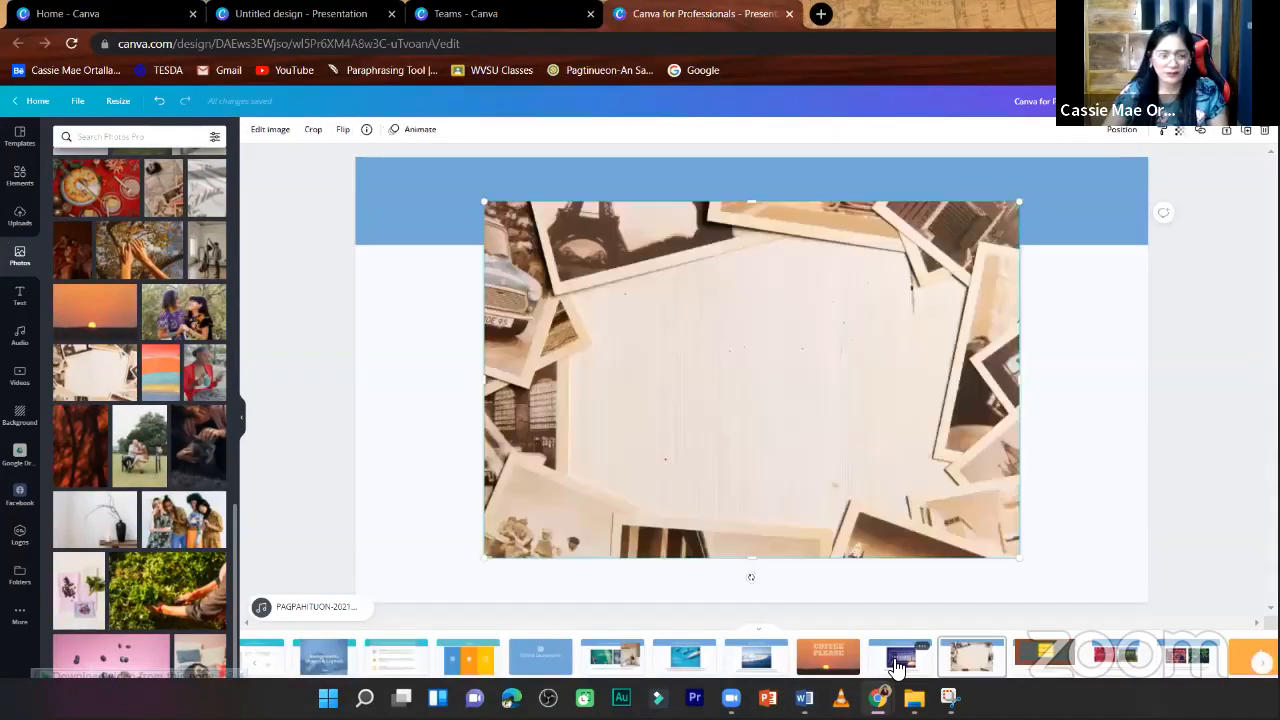
{"action": "key", "text": "Delete"}
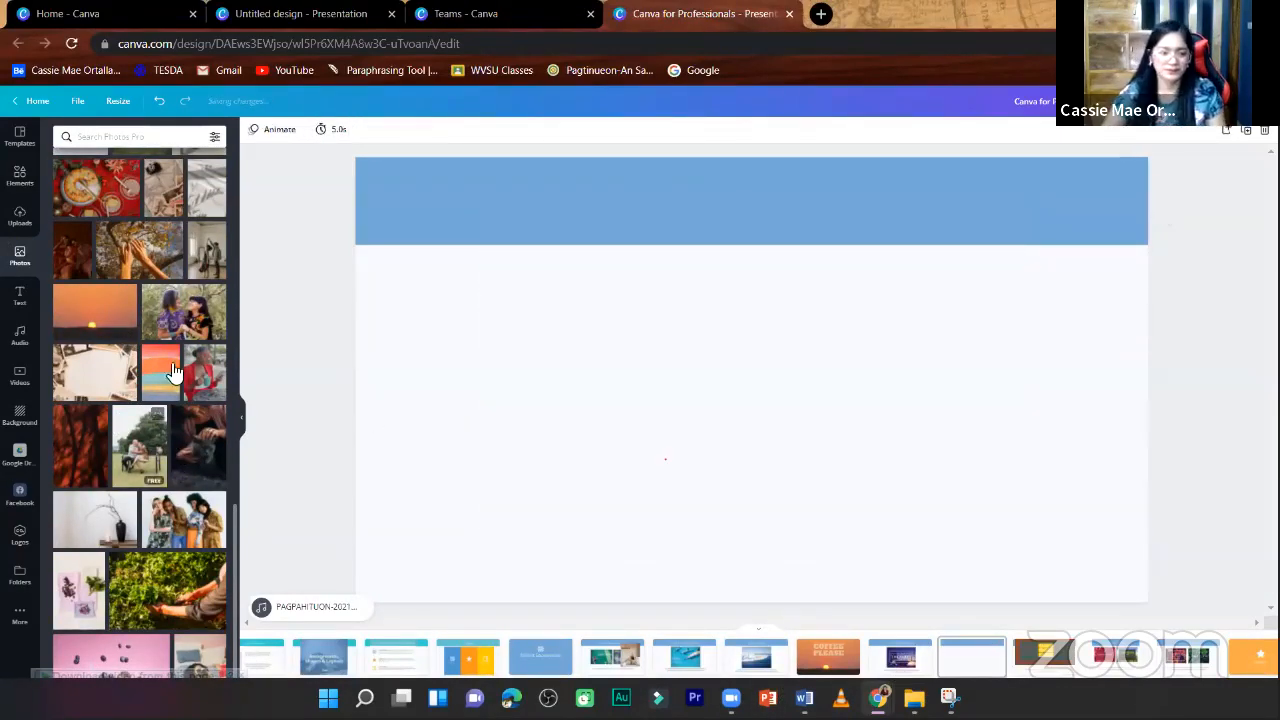
- Add the pink photo of the blueberry ice cream bowl to the duplicated page, checking the party example, and centre it horizontally
{"action": "scroll", "coordinate": [158, 476], "scroll_direction": "down", "scroll_amount": 5}
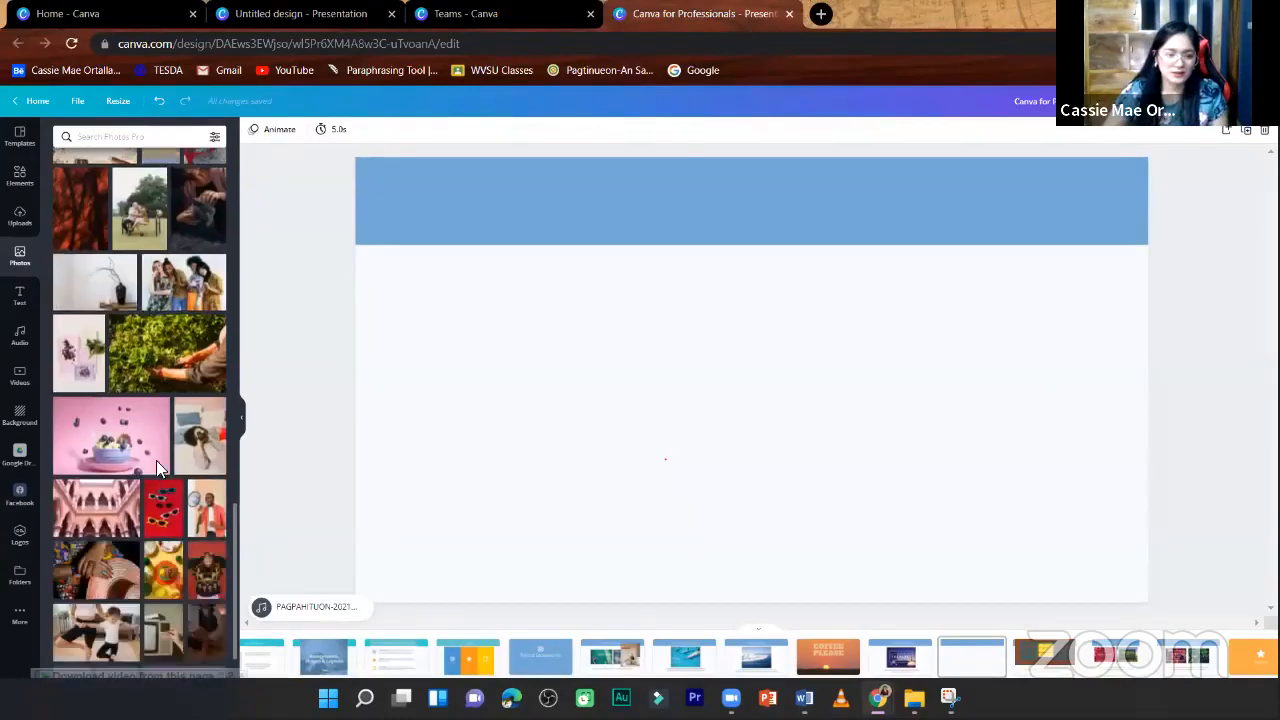
{"action": "scroll", "coordinate": [149, 425], "scroll_direction": "down", "scroll_amount": 2}
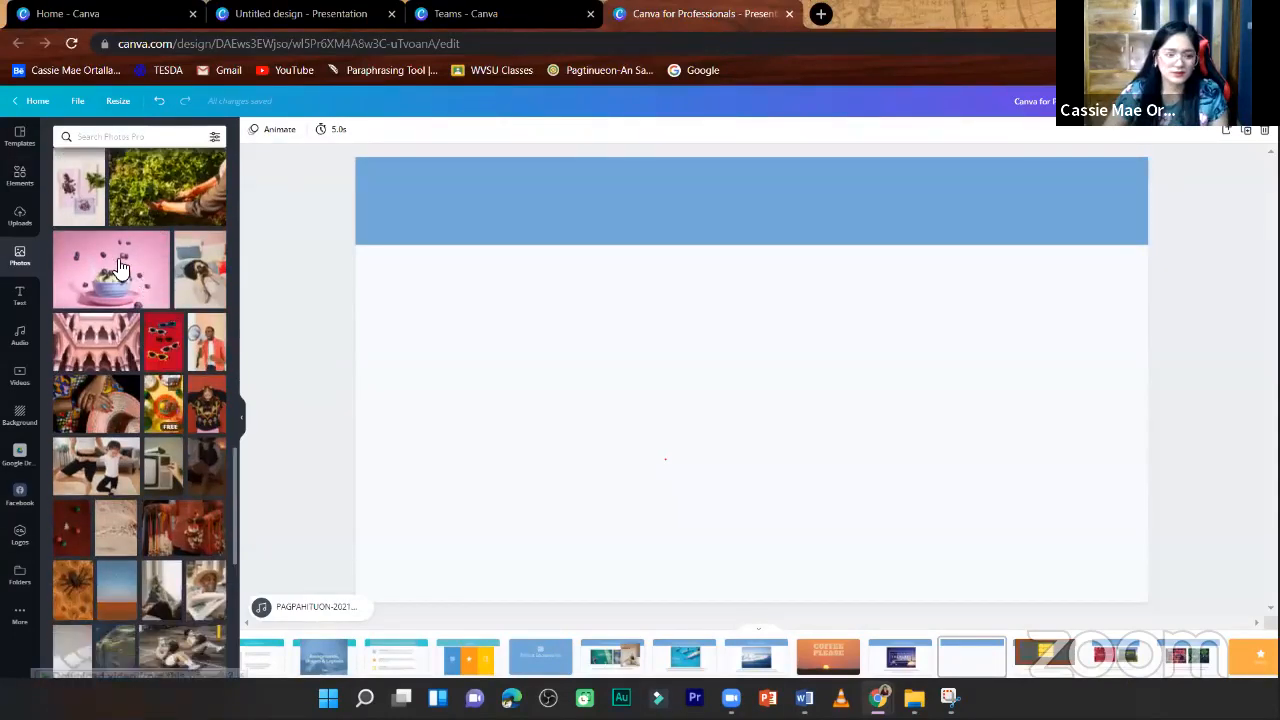
{"action": "left_click", "coordinate": [113, 268]}
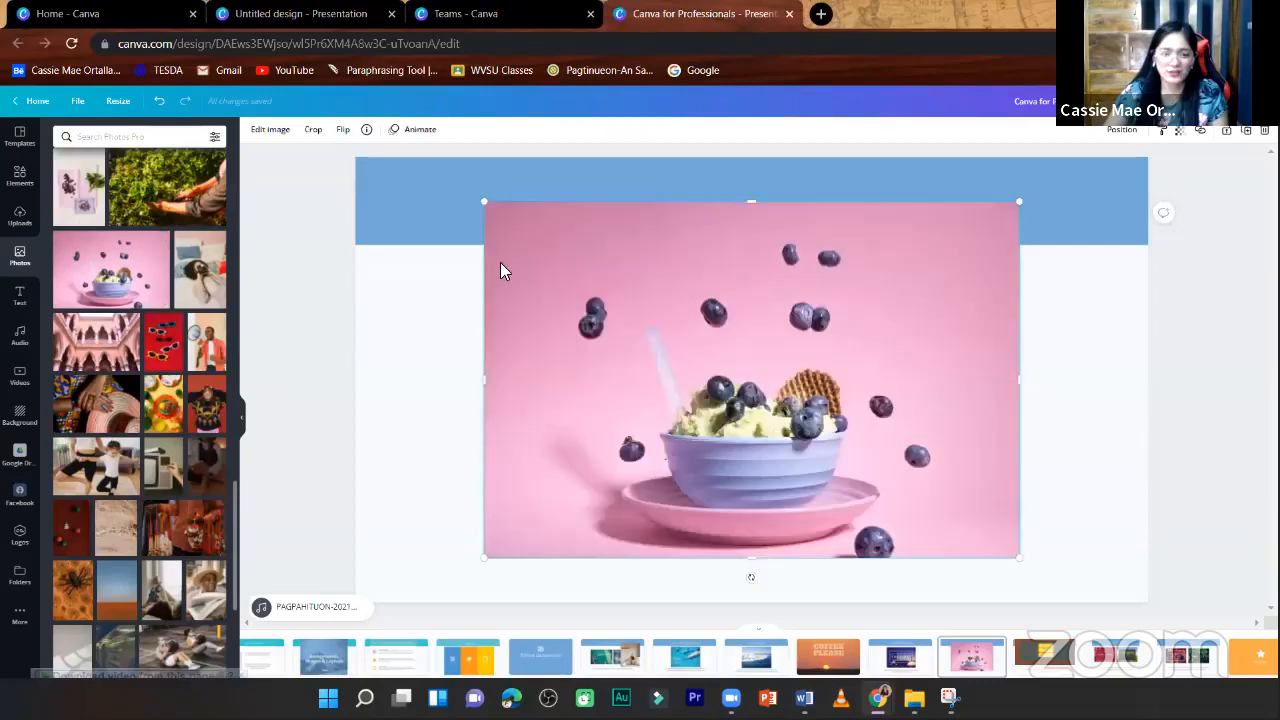
{"action": "left_click", "coordinate": [898, 662]}
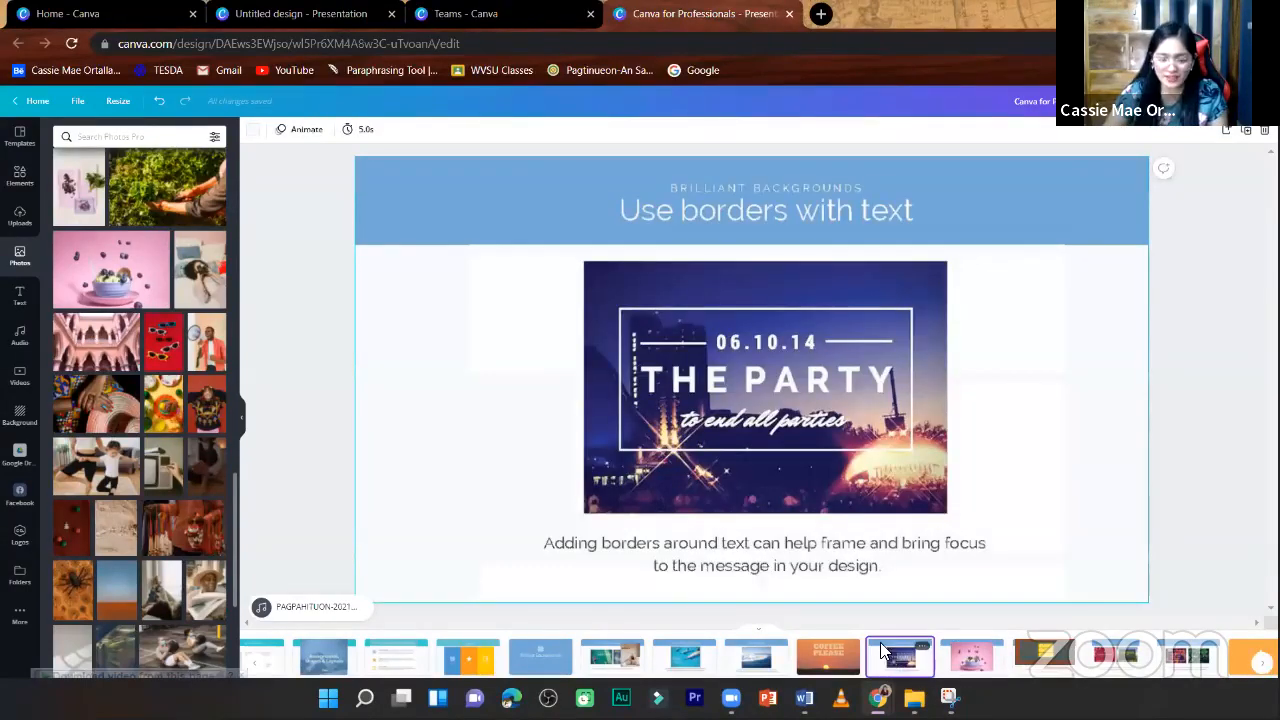
{"action": "left_click", "coordinate": [966, 666]}
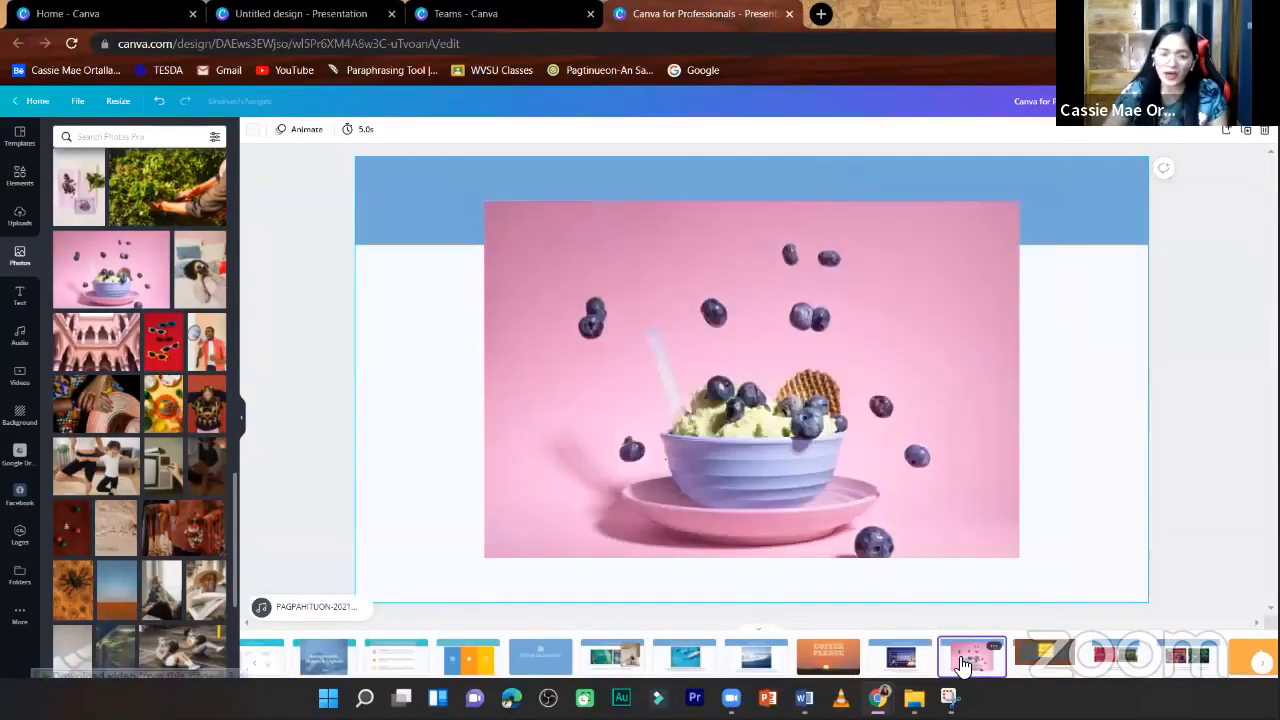
{"action": "left_click_drag", "start_coordinate": [856, 402], "coordinate": [859, 399]}
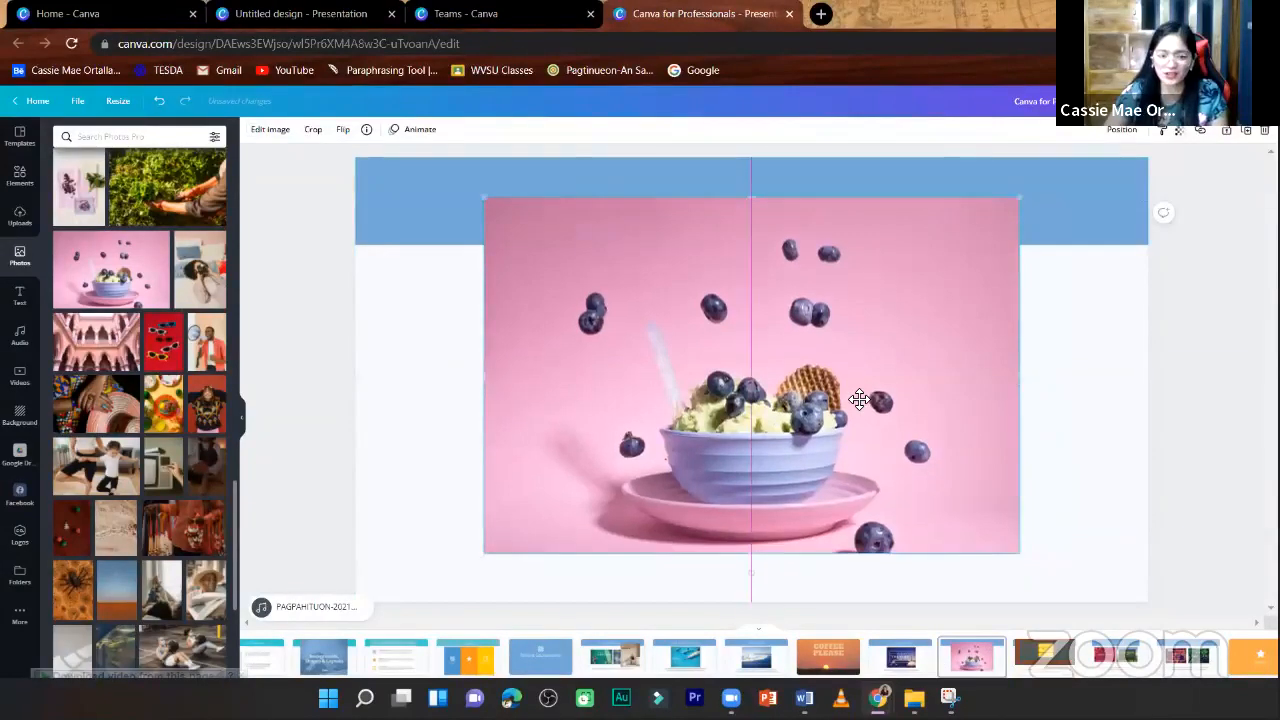
- Move the blue band down across the middle of the pink photo and bring it to the front
{"action": "left_click_drag", "start_coordinate": [1060, 201], "coordinate": [1057, 339]}
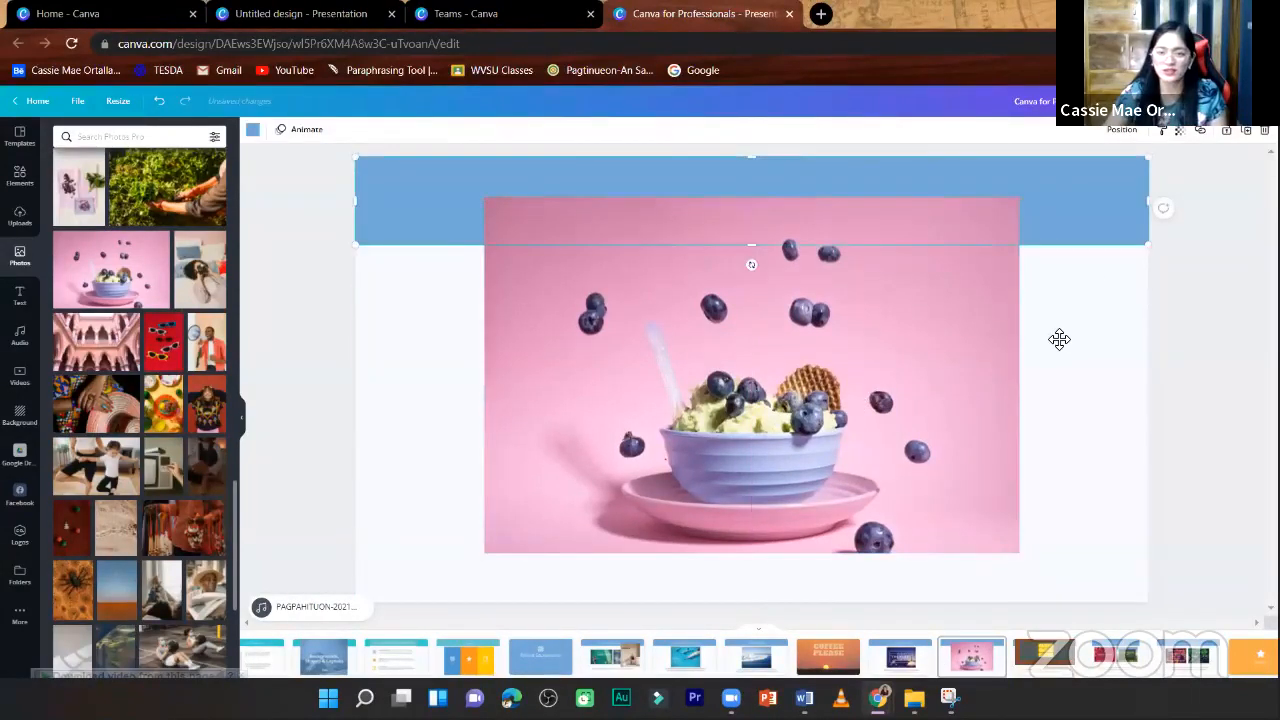
{"action": "right_click", "coordinate": [386, 353]}
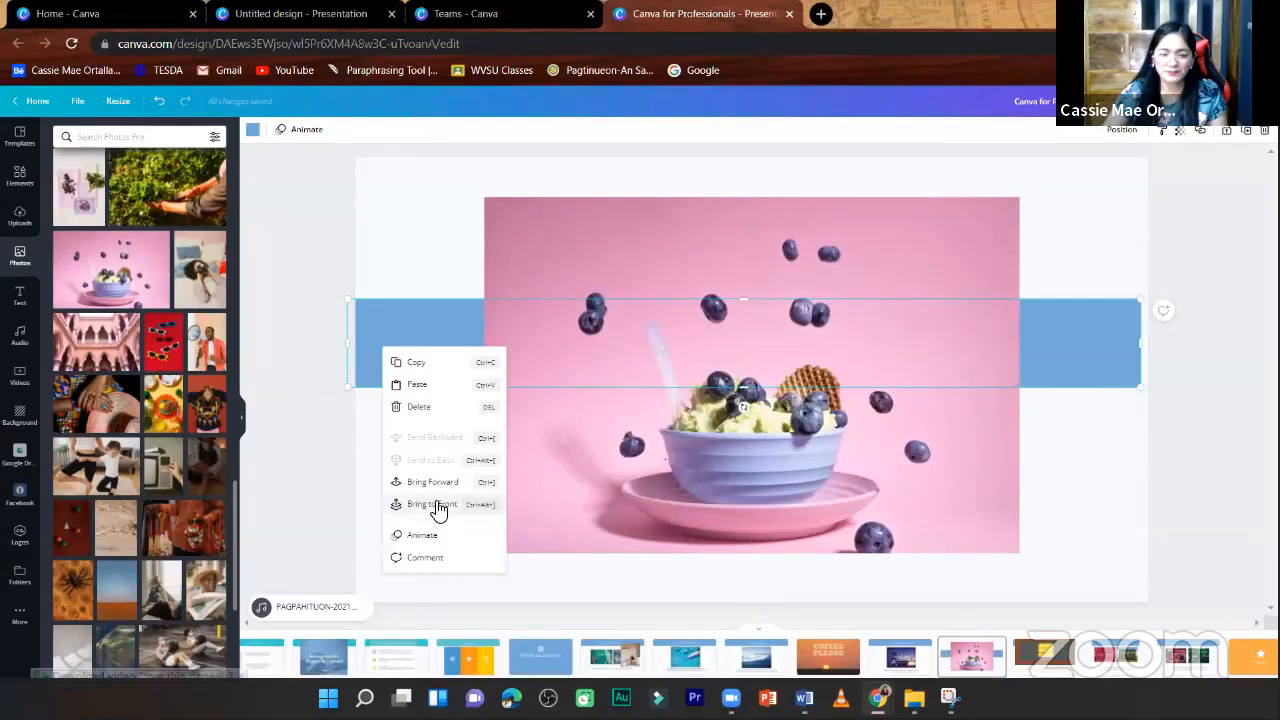
{"action": "left_click", "coordinate": [432, 504]}
- Resize the blue band into a rectangle about 1,056 wide and 456 high inside the pink photo
{"action": "left_click_drag", "start_coordinate": [349, 345], "coordinate": [540, 382]}
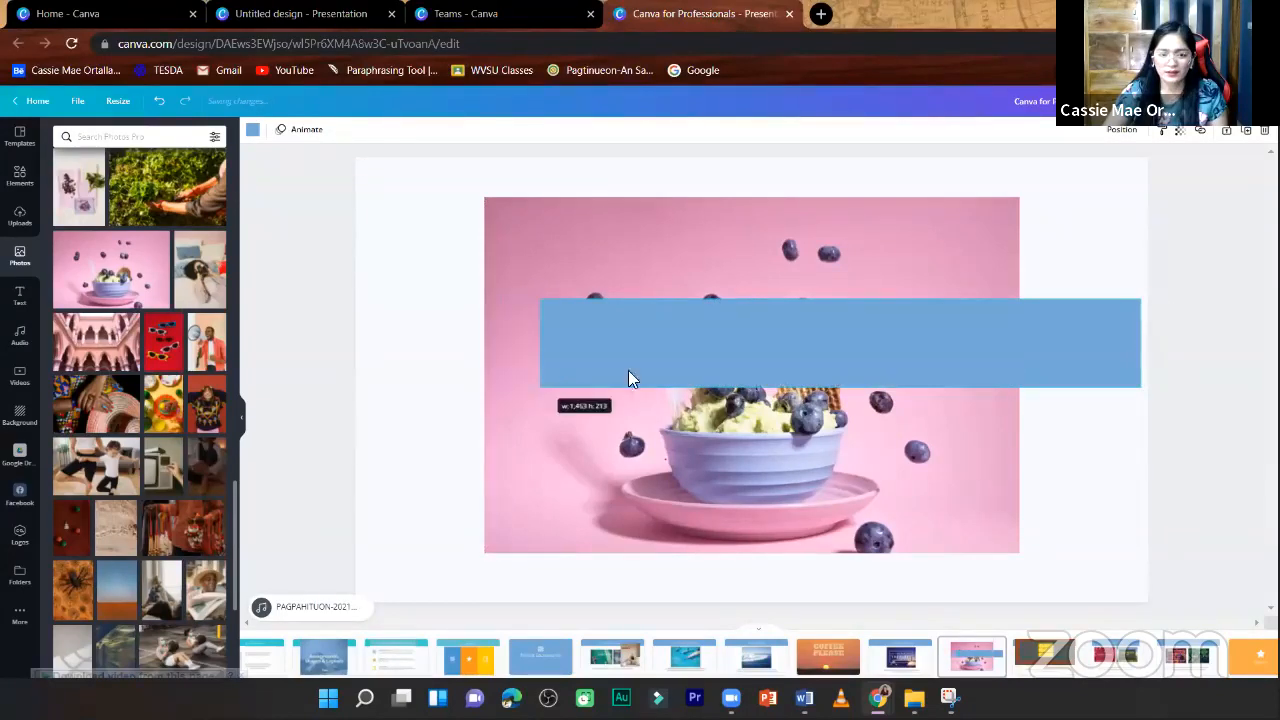
{"action": "left_click_drag", "start_coordinate": [996, 353], "coordinate": [977, 355]}
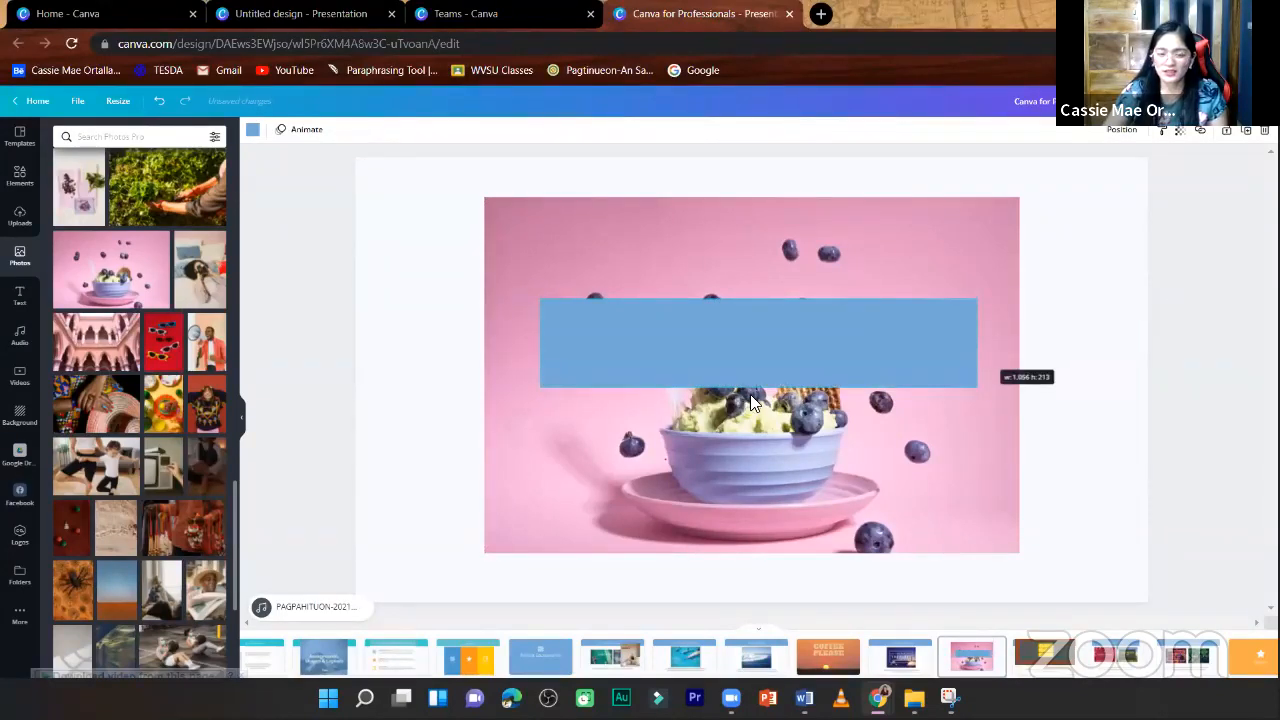
{"action": "left_click", "coordinate": [762, 398]}
{"action": "mouse_move", "coordinate": [762, 475]}
{"action": "left_mouse_down"}
{"action": "mouse_move", "coordinate": [760, 458]}
{"action": "mouse_move", "coordinate": [760, 490]}
{"action": "left_mouse_up"}
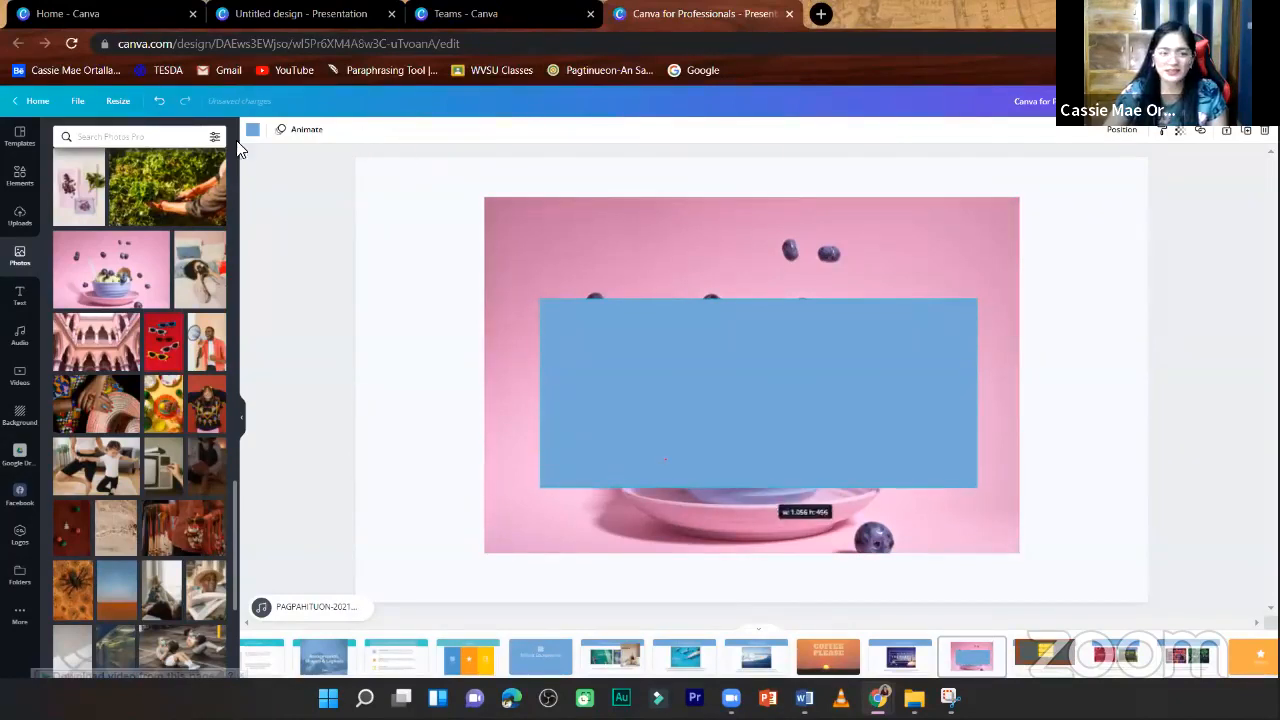
- Recolour the blue rectangle off-white, then widen it slightly and reposition it over the middle of the pink photo
{"action": "left_click", "coordinate": [254, 131]}
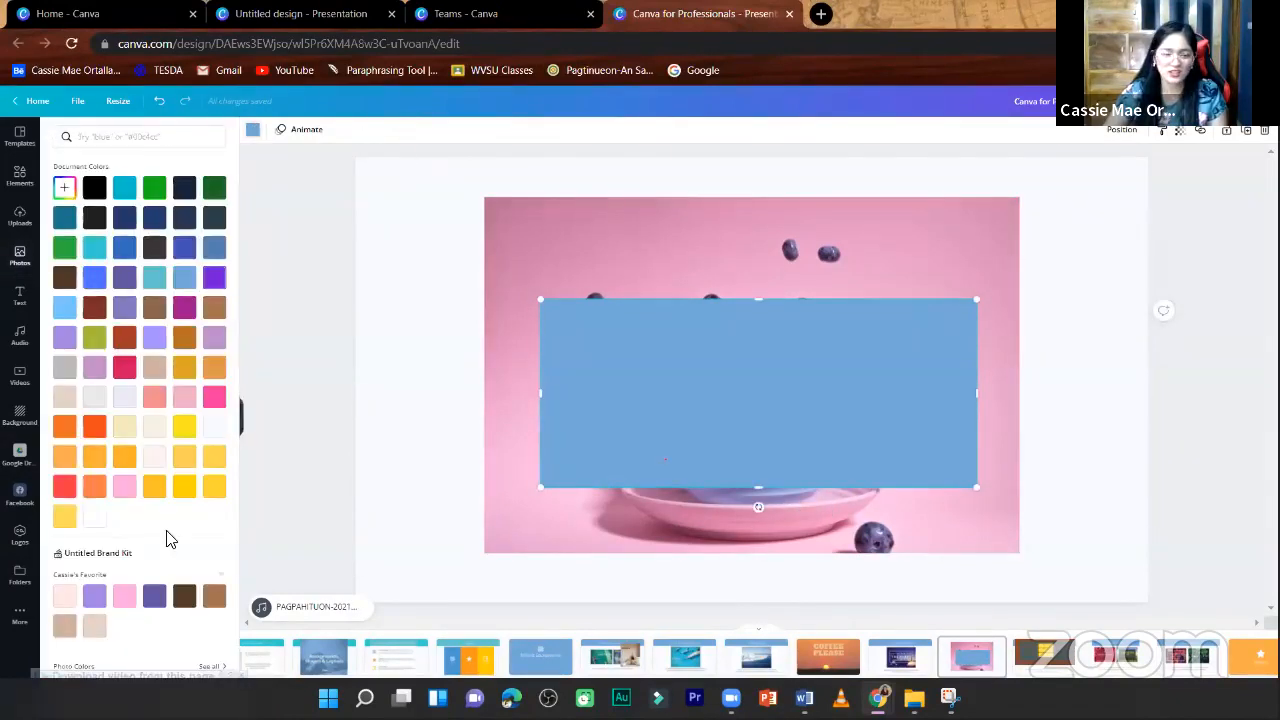
{"action": "left_click", "coordinate": [216, 430]}
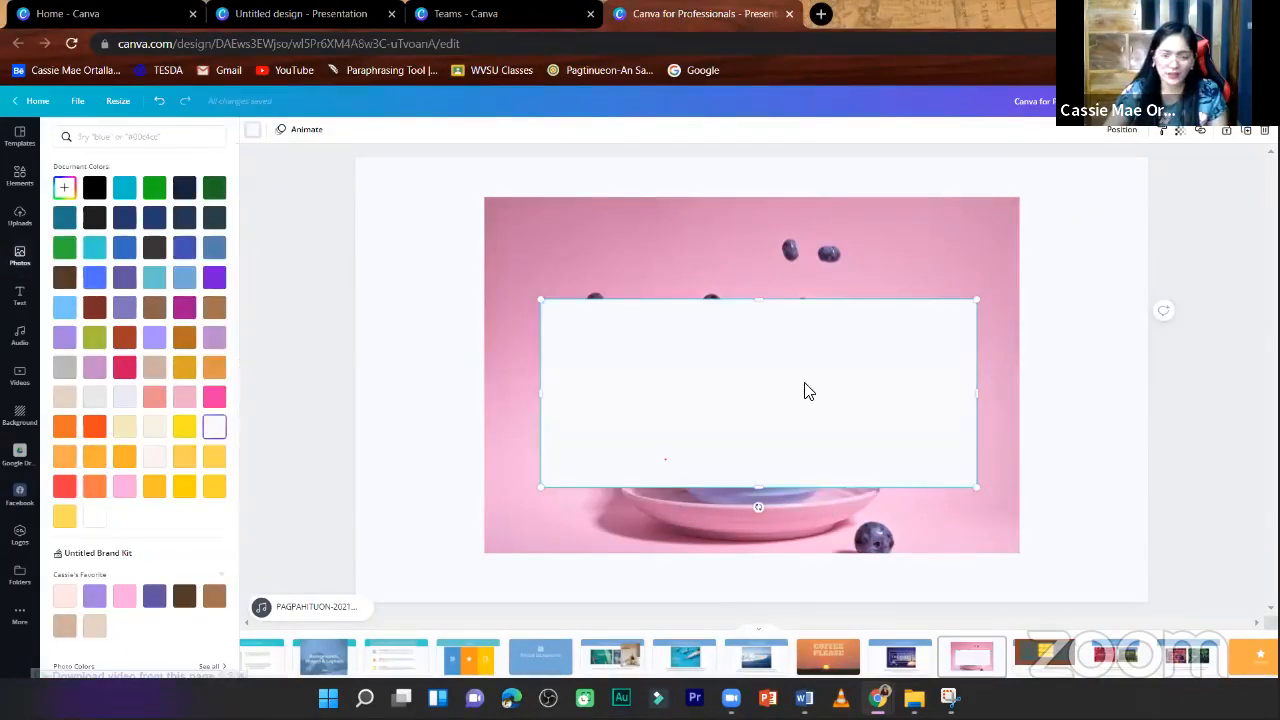
{"action": "left_click_drag", "start_coordinate": [805, 377], "coordinate": [798, 359]}
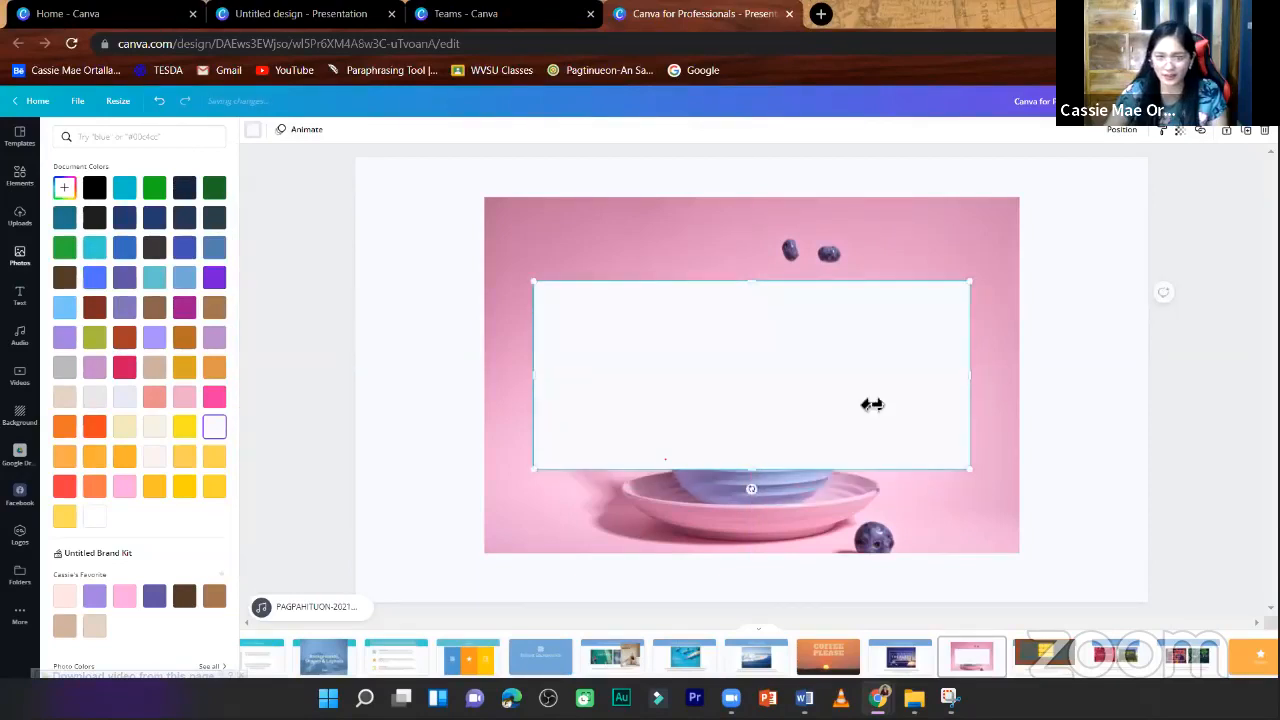
{"action": "left_click_drag", "start_coordinate": [970, 376], "coordinate": [988, 379]}
{"action": "left_click_drag", "start_coordinate": [778, 421], "coordinate": [779, 425]}
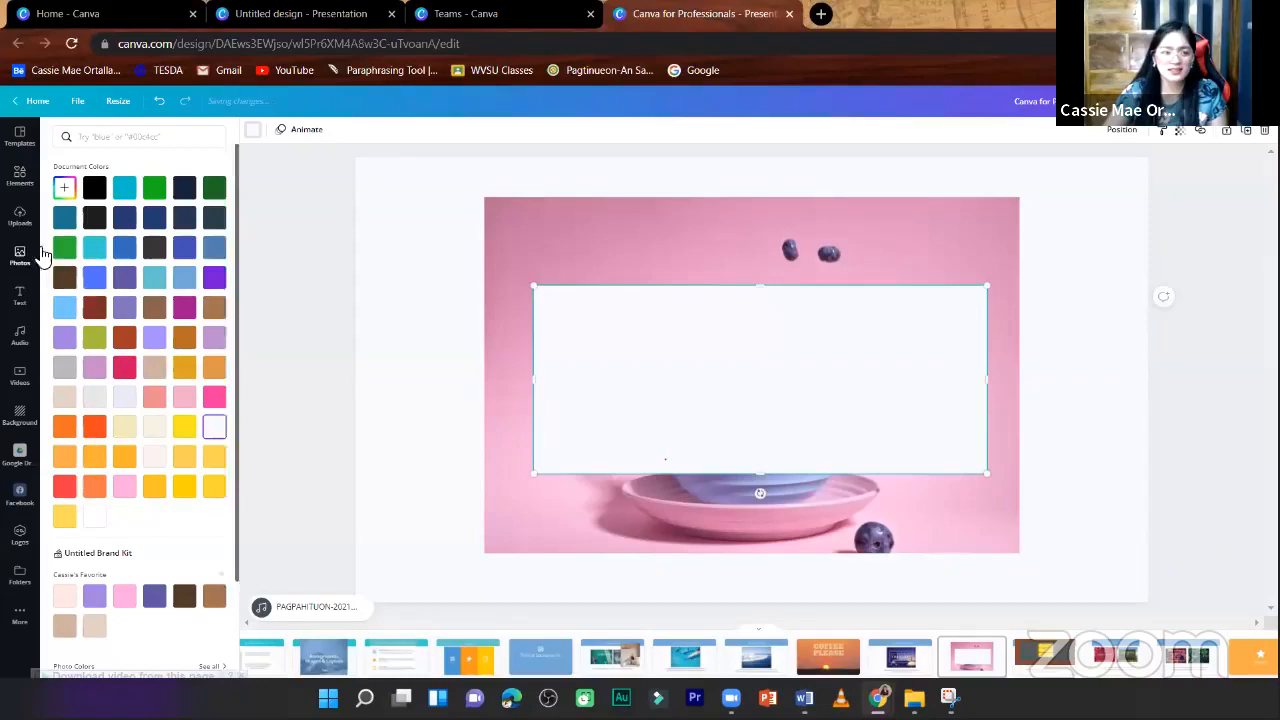
- Add the yellow three-line SALE font combination, shrink it to size 112 and place it inside the off-white rectangle
{"action": "left_click", "coordinate": [19, 298]}
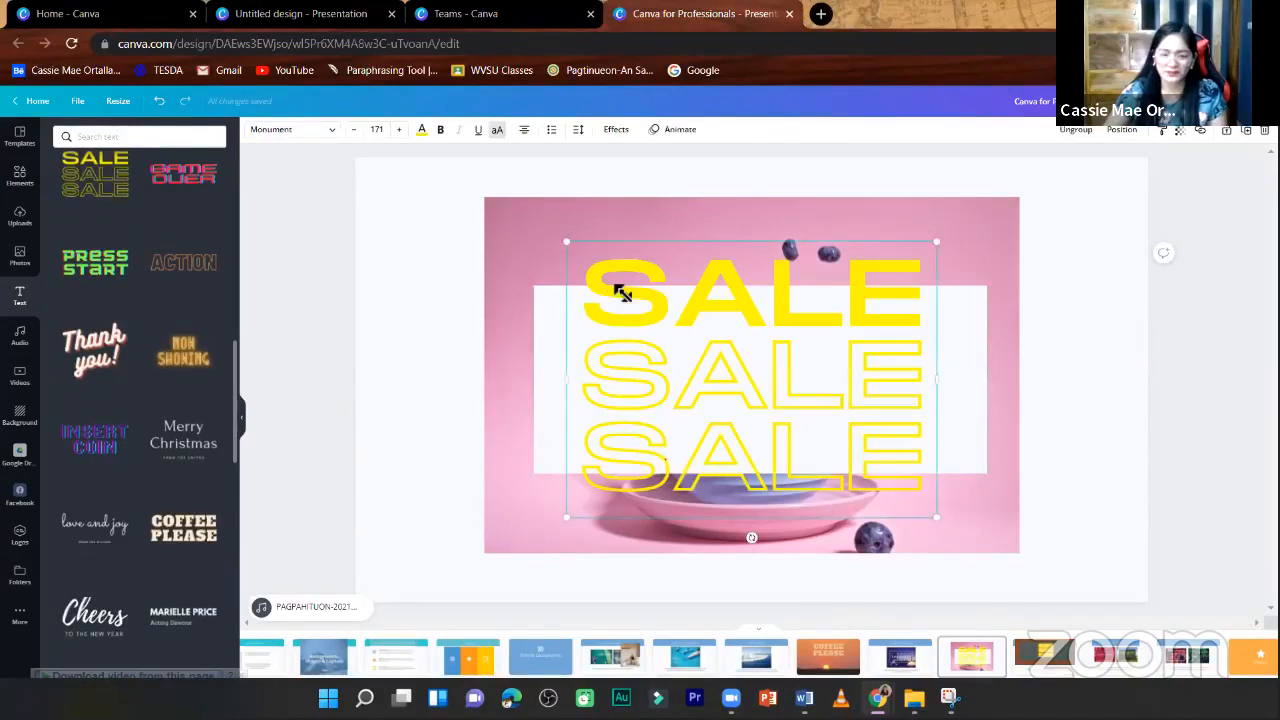
{"action": "left_click_drag", "start_coordinate": [622, 292], "coordinate": [740, 350]}
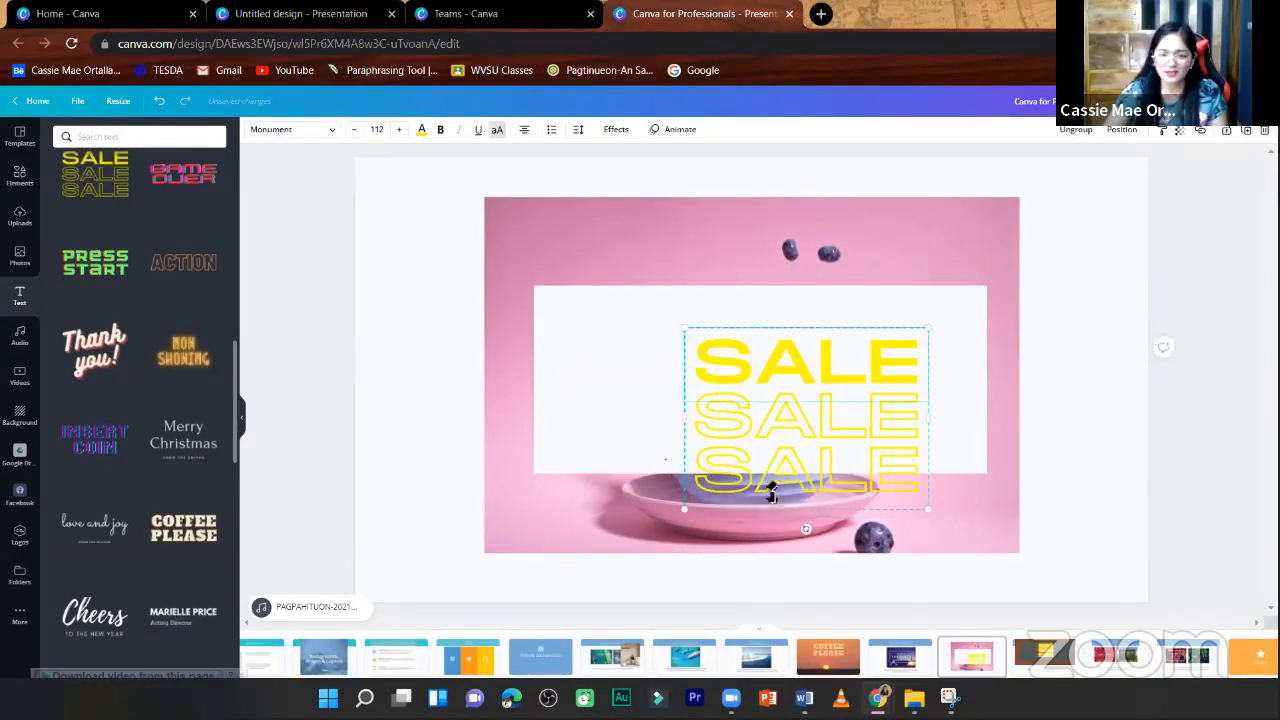
{"action": "left_click_drag", "start_coordinate": [771, 493], "coordinate": [738, 448]}
- Enlarge the off-white rectangle to about 527 high and shift the SALE text down to its vertical middle
{"action": "left_click", "coordinate": [777, 291]}
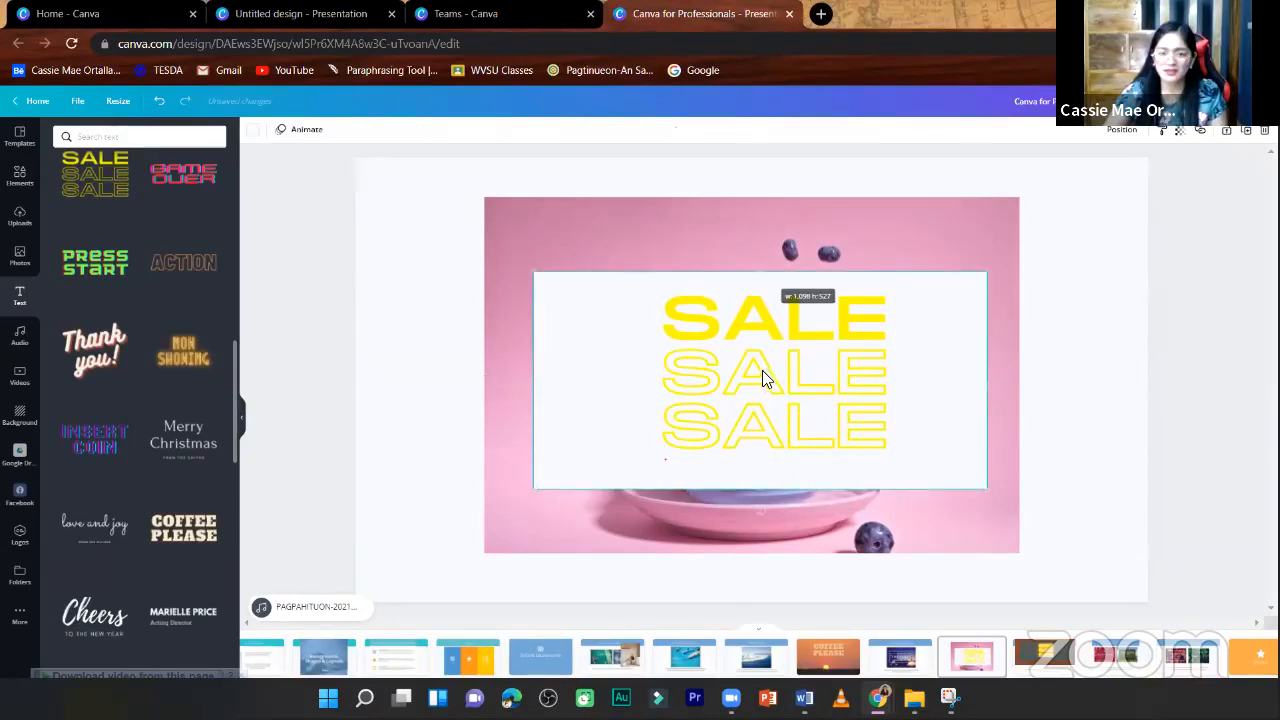
{"action": "left_click_drag", "start_coordinate": [766, 374], "coordinate": [766, 381]}
{"action": "left_click", "coordinate": [1108, 349]}
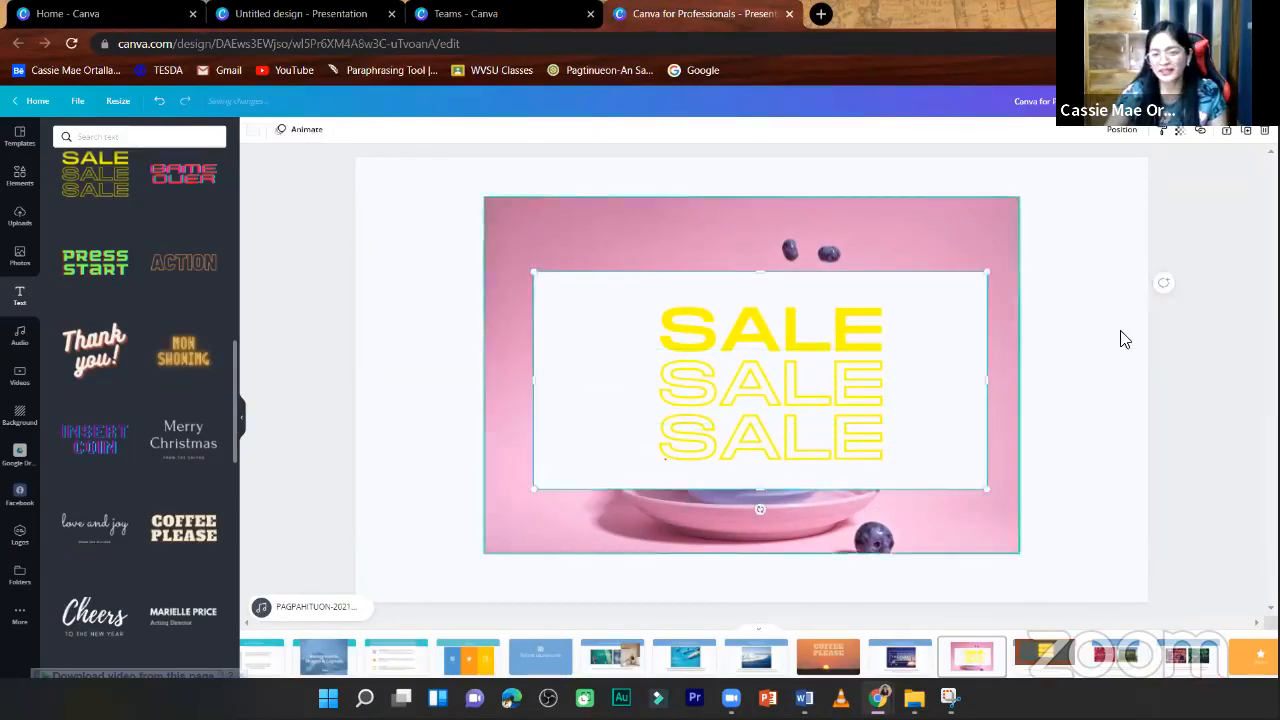
{"action": "left_click", "coordinate": [958, 242]}
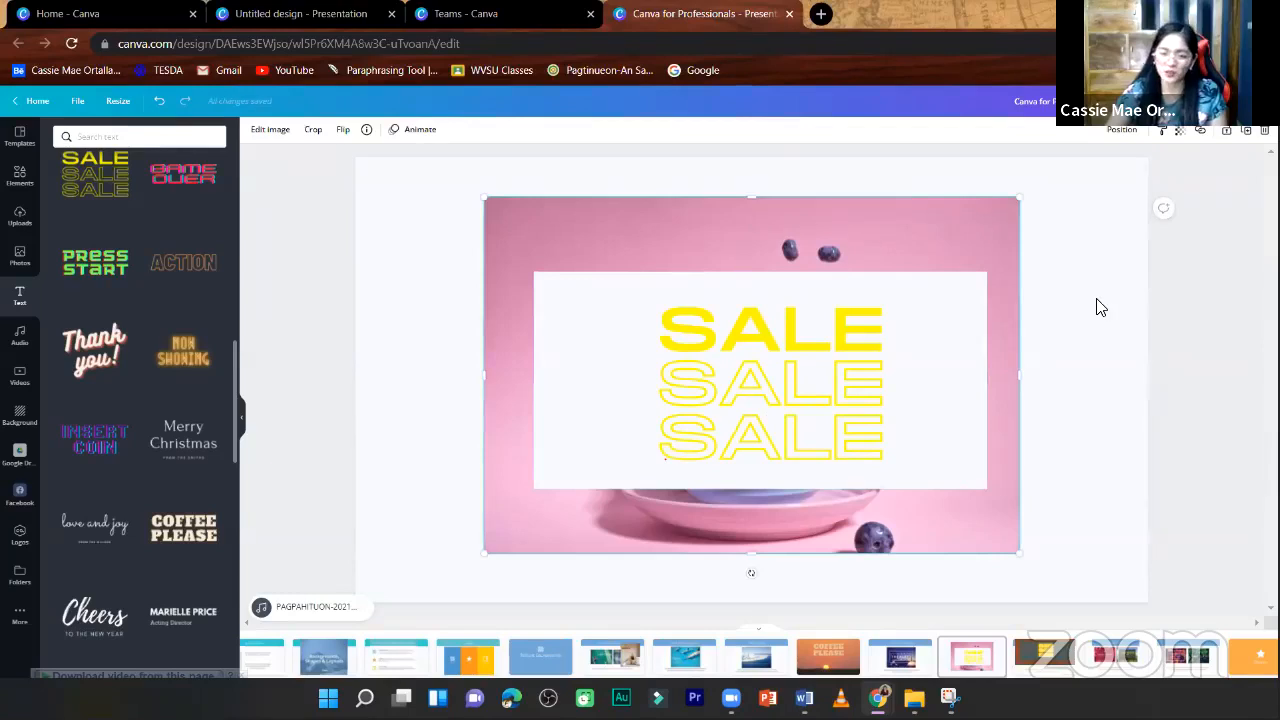
- Set the transparency of the off-white rectangle behind the SALE text to 97
{"action": "left_click", "coordinate": [941, 303]}
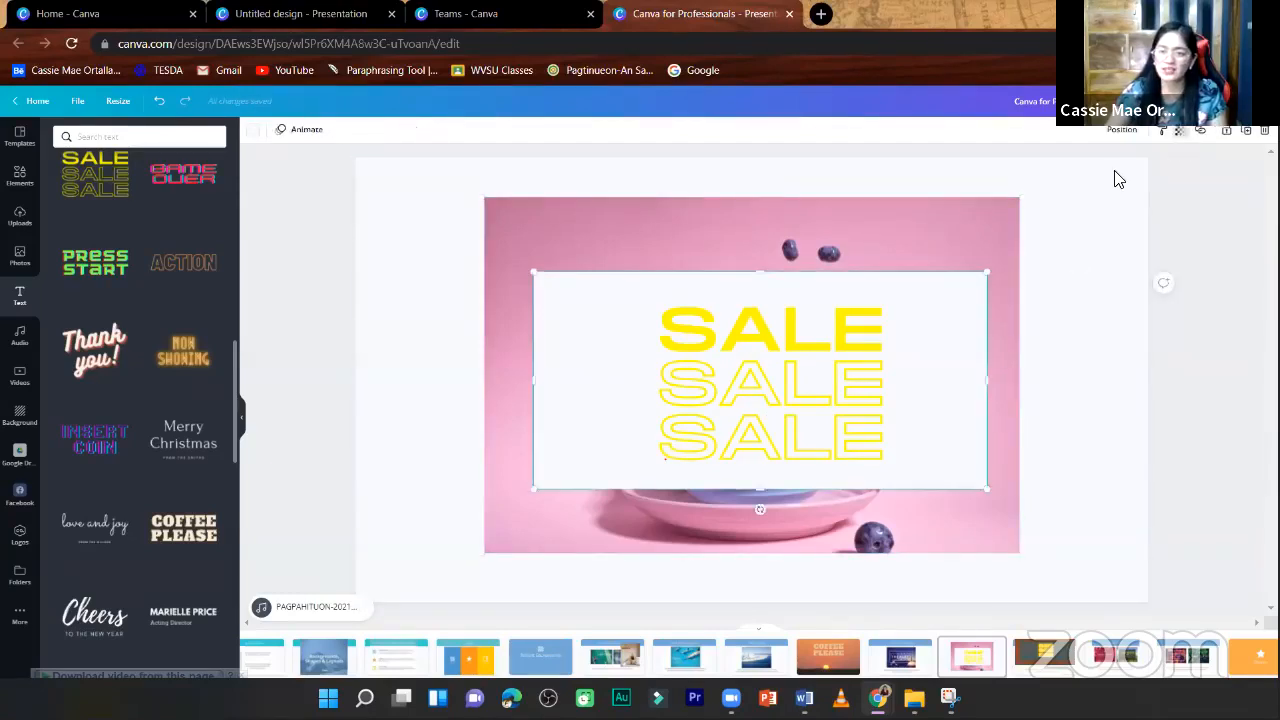
{"action": "left_click", "coordinate": [1178, 131]}
{"action": "left_click_drag", "start_coordinate": [1127, 176], "coordinate": [1124, 175]}
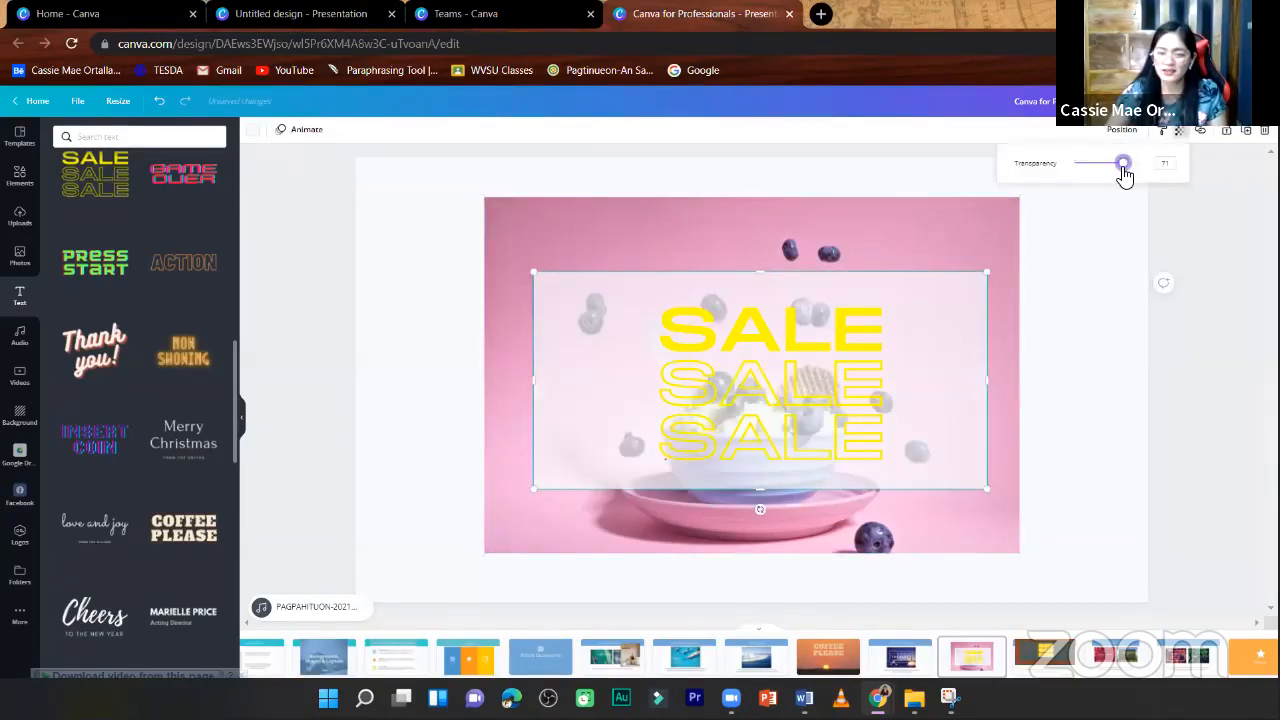
{"action": "left_click", "coordinate": [1141, 166]}
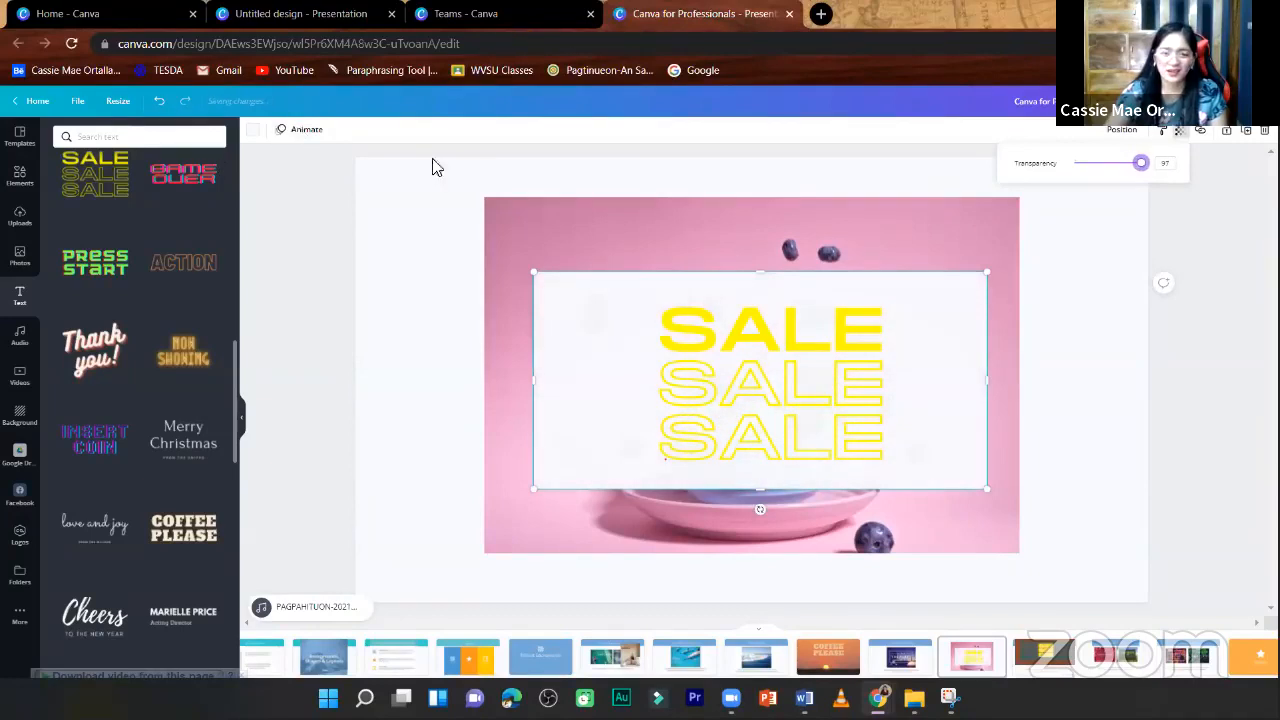
- Try brown, pink, beige and yellow fills on the rectangle behind the SALE text, ending with turquoise
{"action": "left_click", "coordinate": [252, 150]}
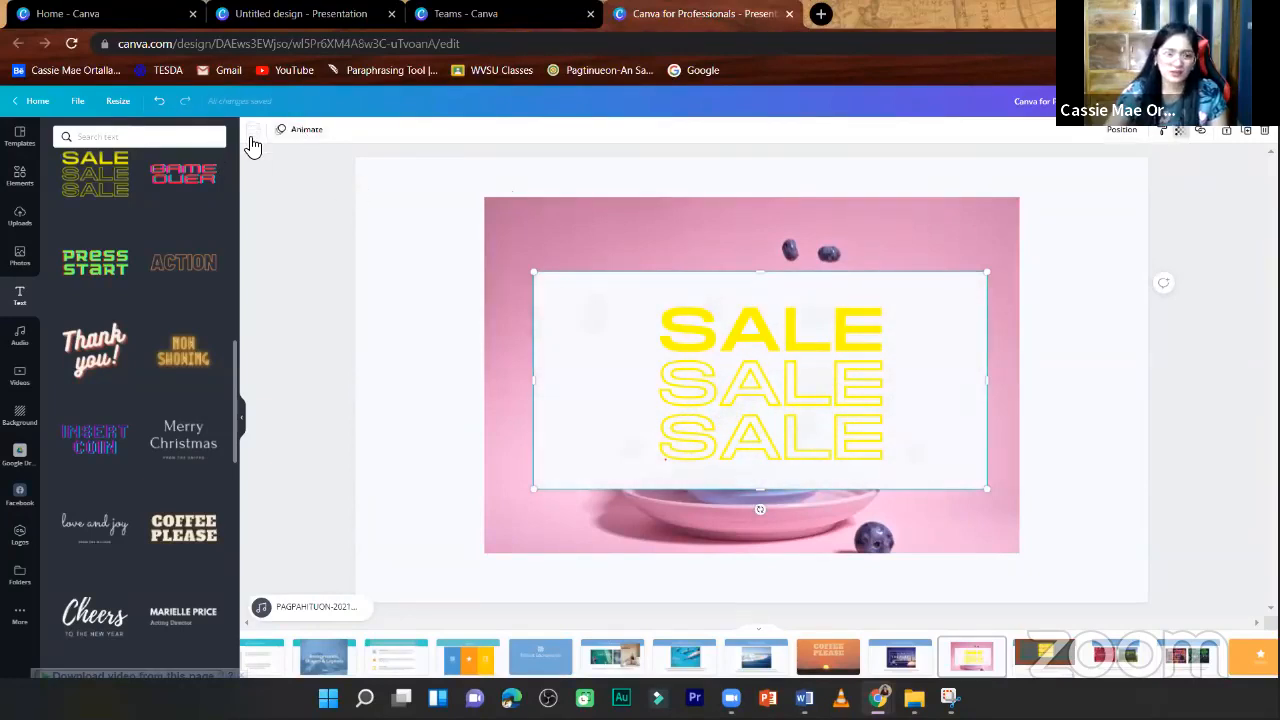
{"action": "left_click", "coordinate": [226, 601]}
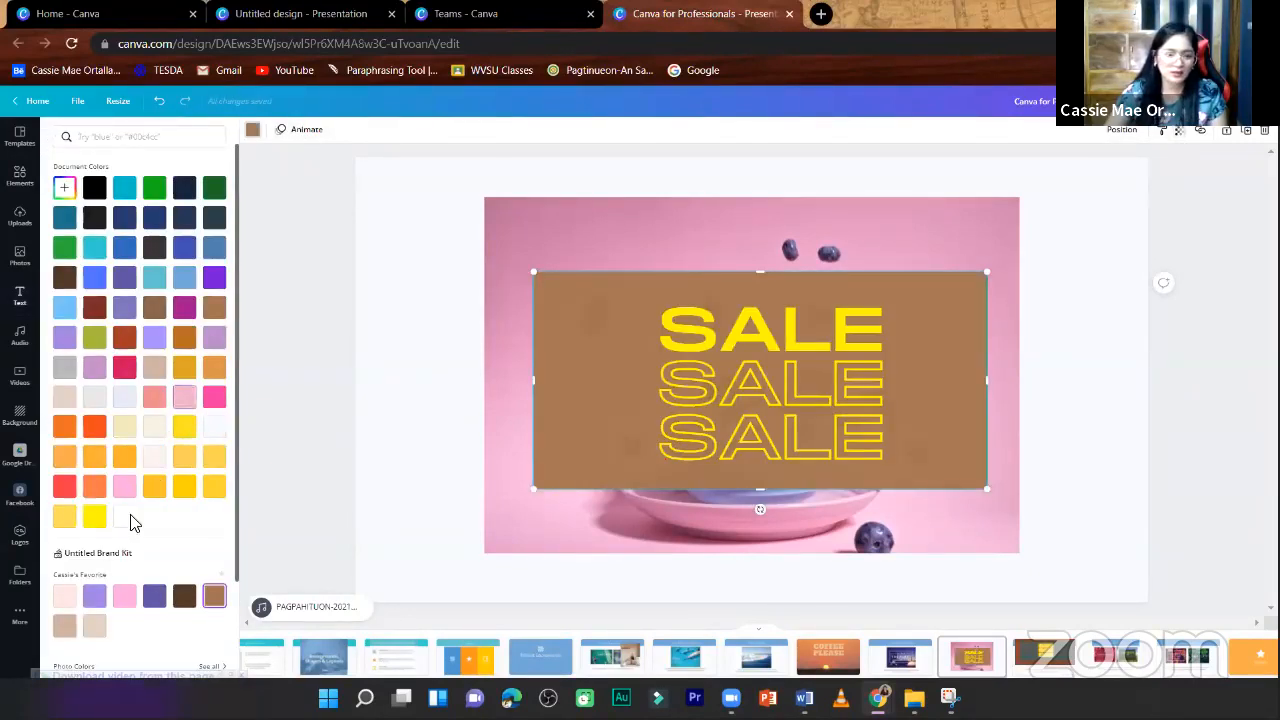
{"action": "scroll", "coordinate": [131, 576], "scroll_direction": "down", "scroll_amount": 1}
{"action": "scroll", "coordinate": [127, 578], "scroll_direction": "down", "scroll_amount": 2}
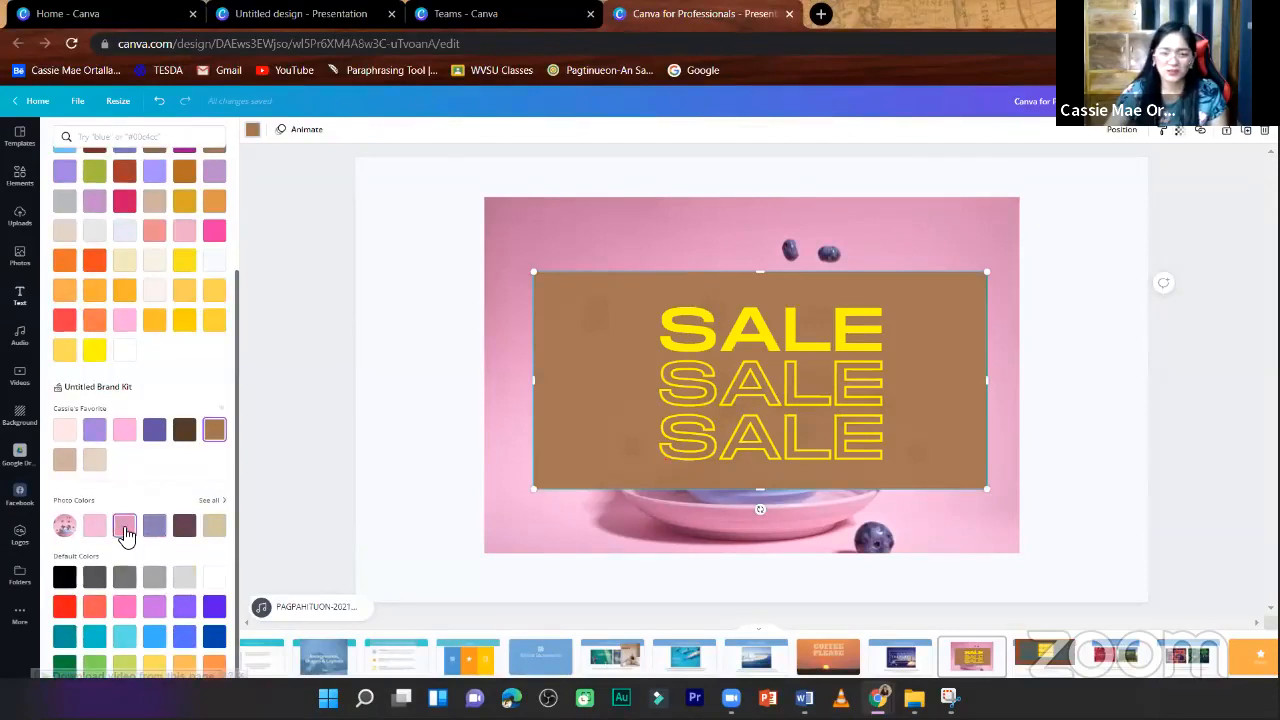
{"action": "left_click", "coordinate": [124, 527]}
{"action": "left_click", "coordinate": [95, 532]}
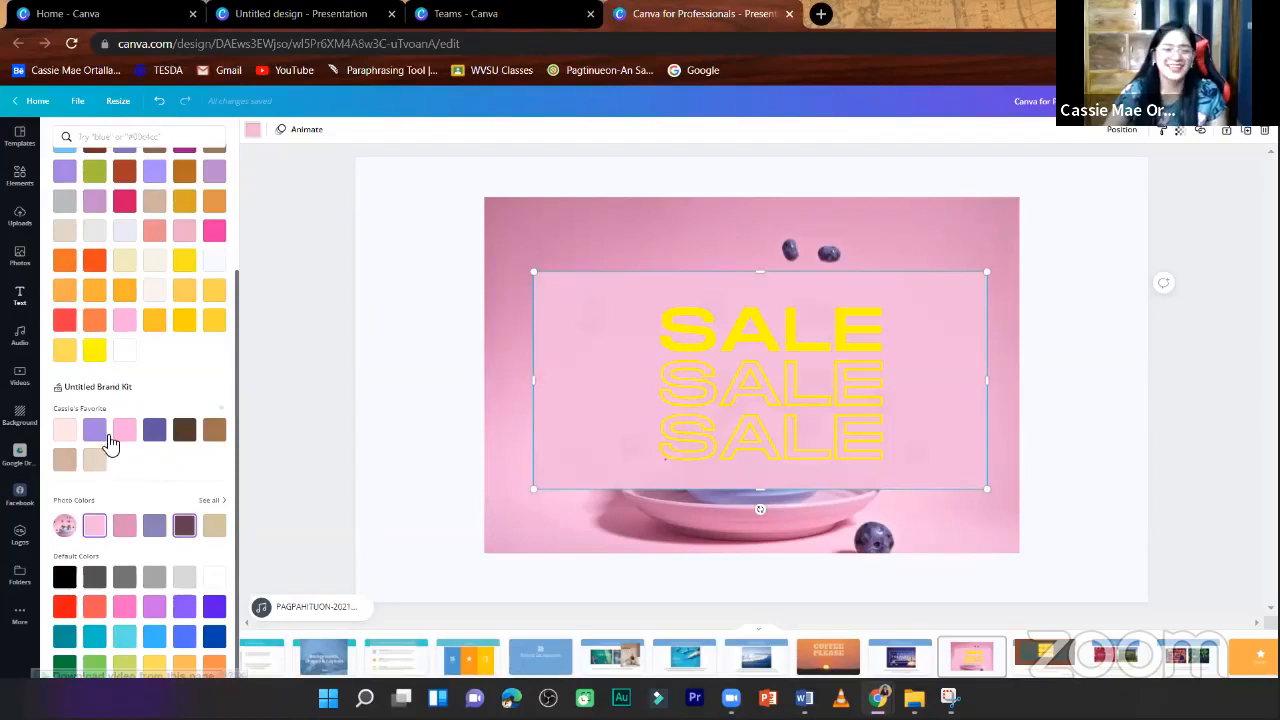
{"action": "left_click", "coordinate": [66, 462]}
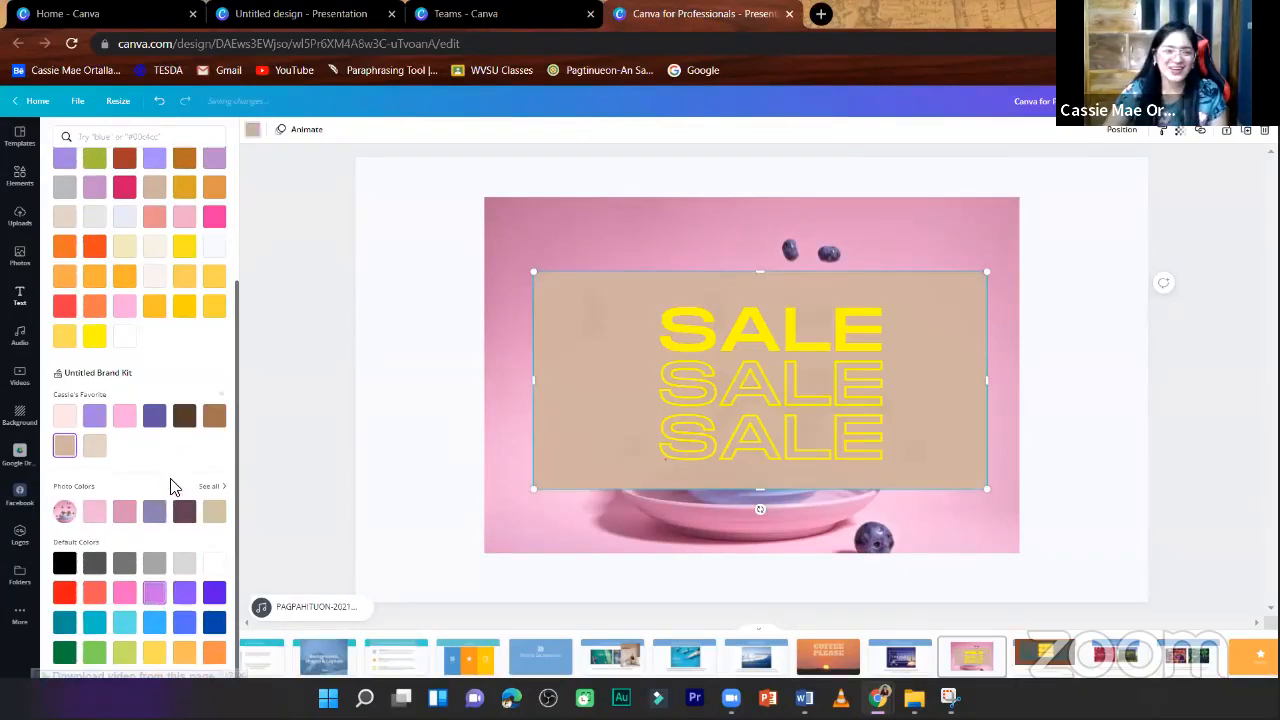
{"action": "scroll", "coordinate": [180, 480], "scroll_direction": "up", "scroll_amount": 2}
{"action": "left_click", "coordinate": [184, 440]}
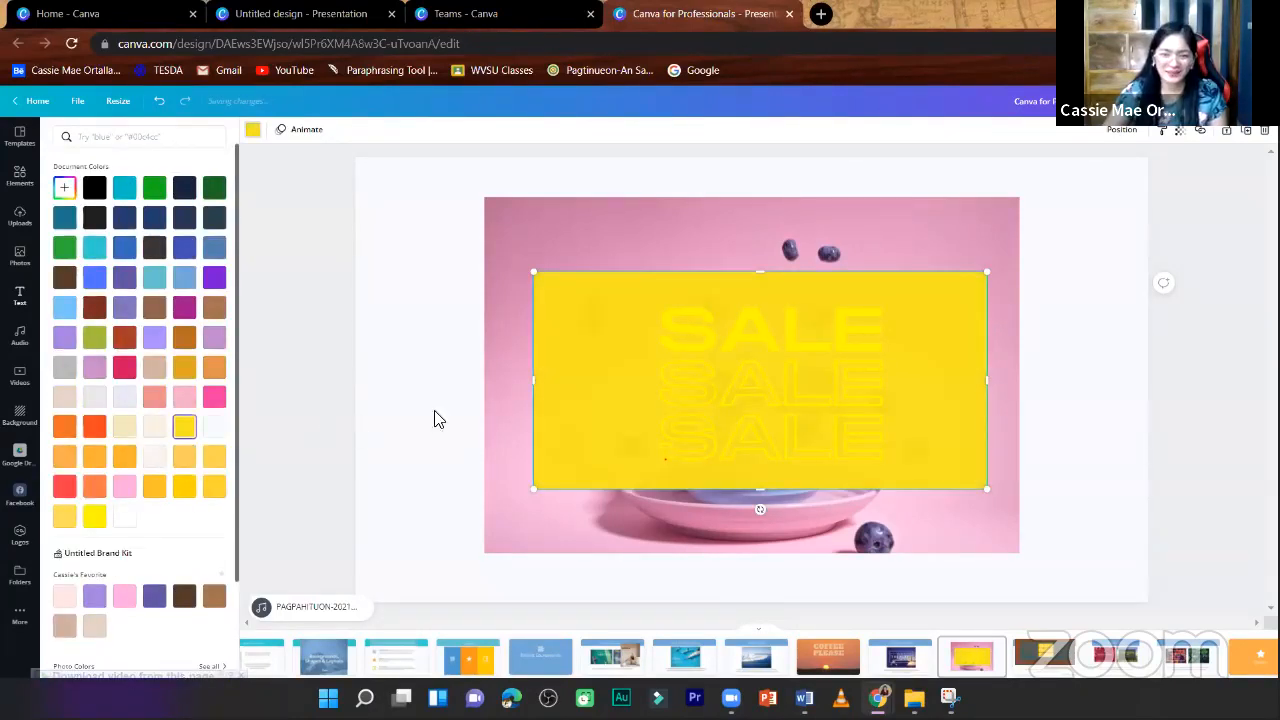
{"action": "left_click", "coordinate": [126, 490]}
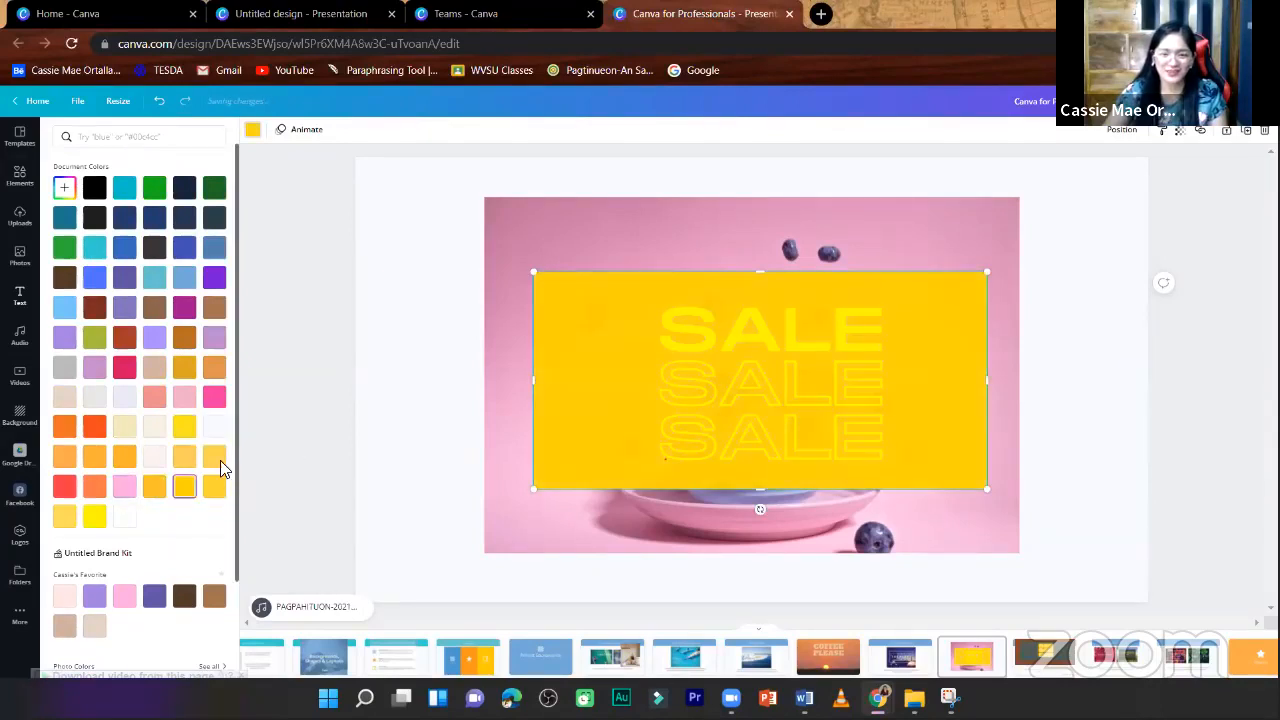
{"action": "left_click", "coordinate": [126, 190]}
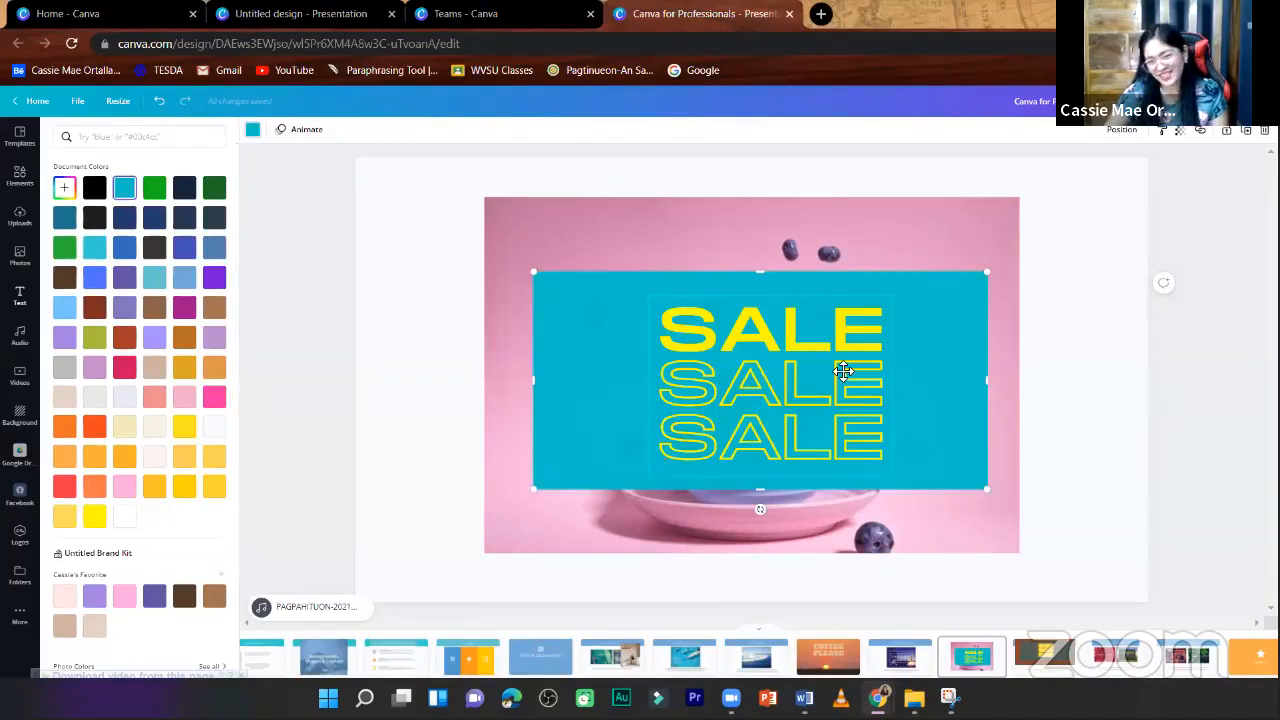
- Shift the SALE text slightly to centre it in the turquoise rectangle, and make the rectangle semi-transparent so the photo shows through
{"action": "left_click_drag", "start_coordinate": [872, 350], "coordinate": [861, 350]}
{"action": "left_click", "coordinate": [930, 330]}
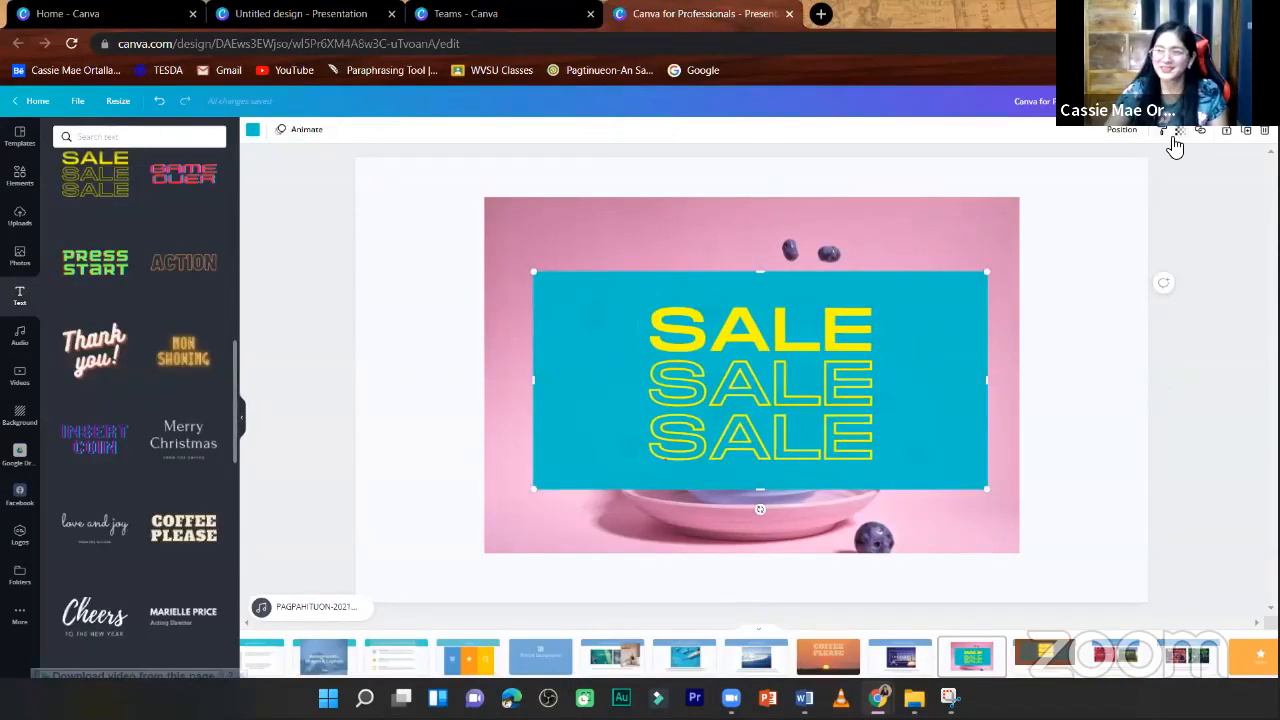
{"action": "left_click", "coordinate": [1175, 140]}
{"action": "mouse_move", "coordinate": [1142, 170]}
{"action": "left_mouse_down"}
{"action": "mouse_move", "coordinate": [1111, 171]}
{"action": "mouse_move", "coordinate": [1128, 178]}
{"action": "left_mouse_up"}
{"action": "left_click", "coordinate": [1042, 341]}
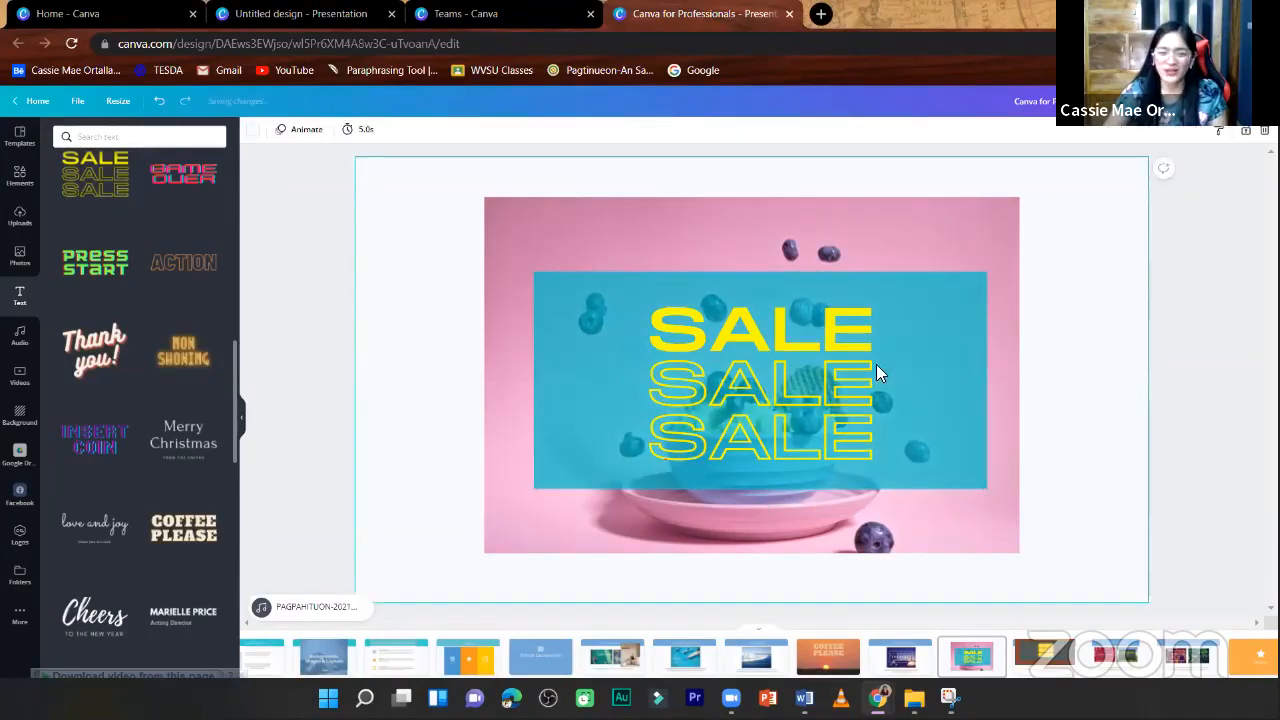
- Recolour all three lines of the SALE text bright pink
{"action": "left_click", "coordinate": [790, 362]}
{"action": "left_click", "coordinate": [421, 131]}
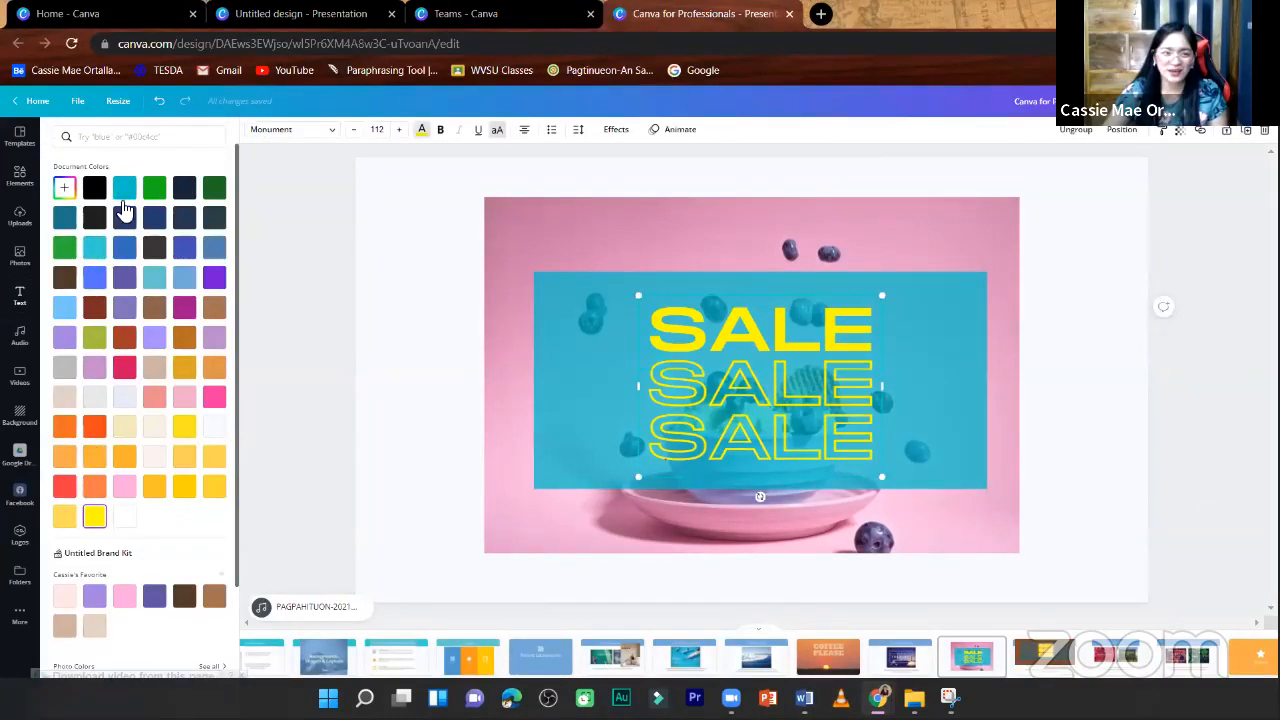
{"action": "left_click", "coordinate": [214, 400]}
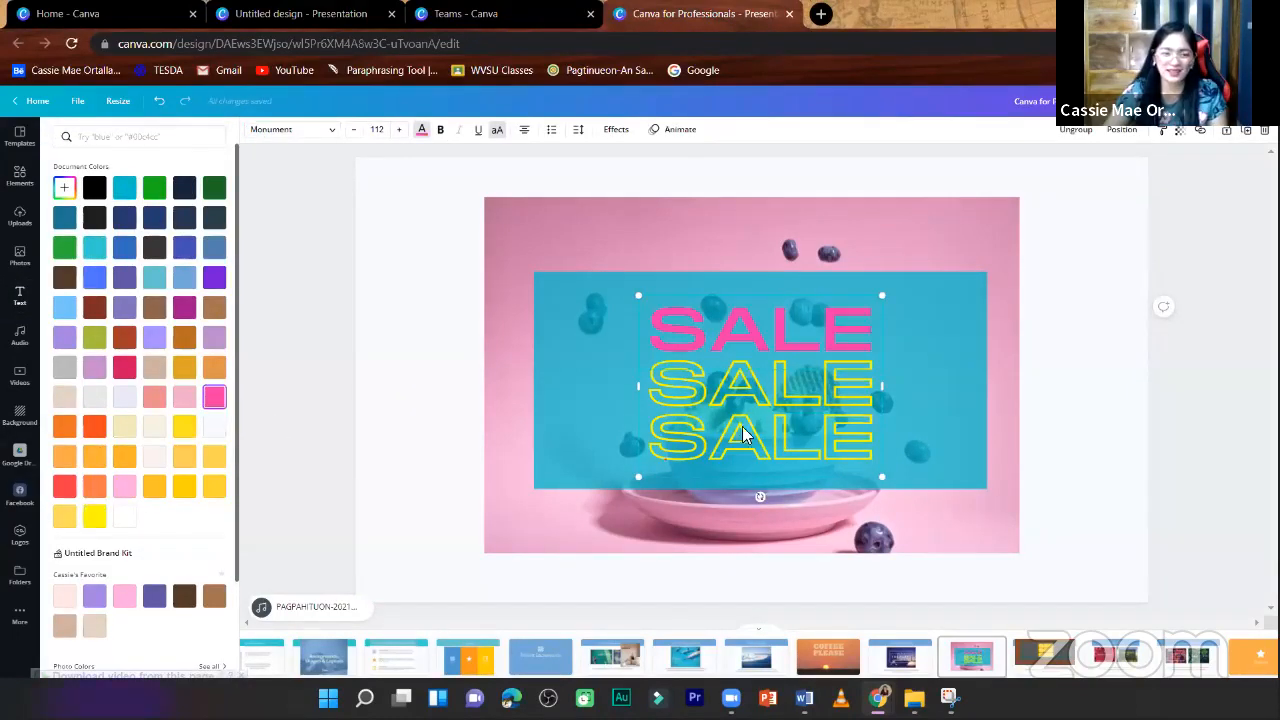
{"action": "left_click", "coordinate": [762, 387]}
{"action": "left_click", "coordinate": [215, 399]}
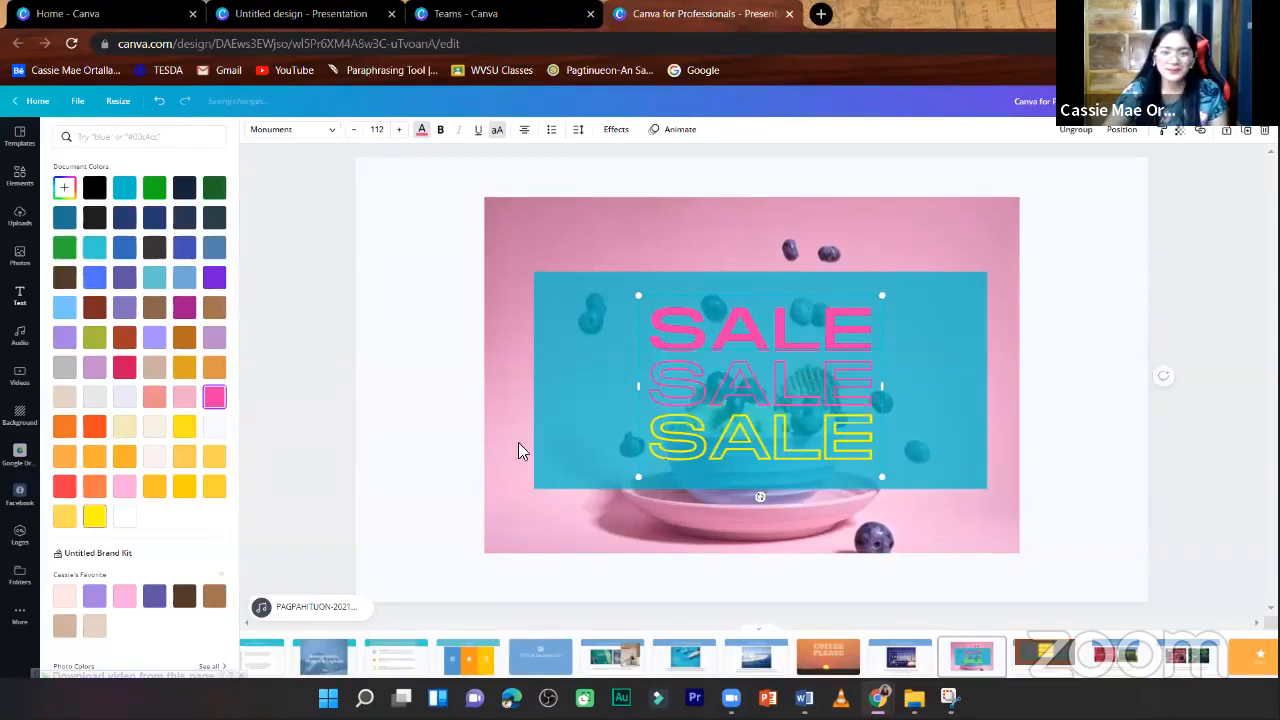
{"action": "left_click", "coordinate": [214, 398]}
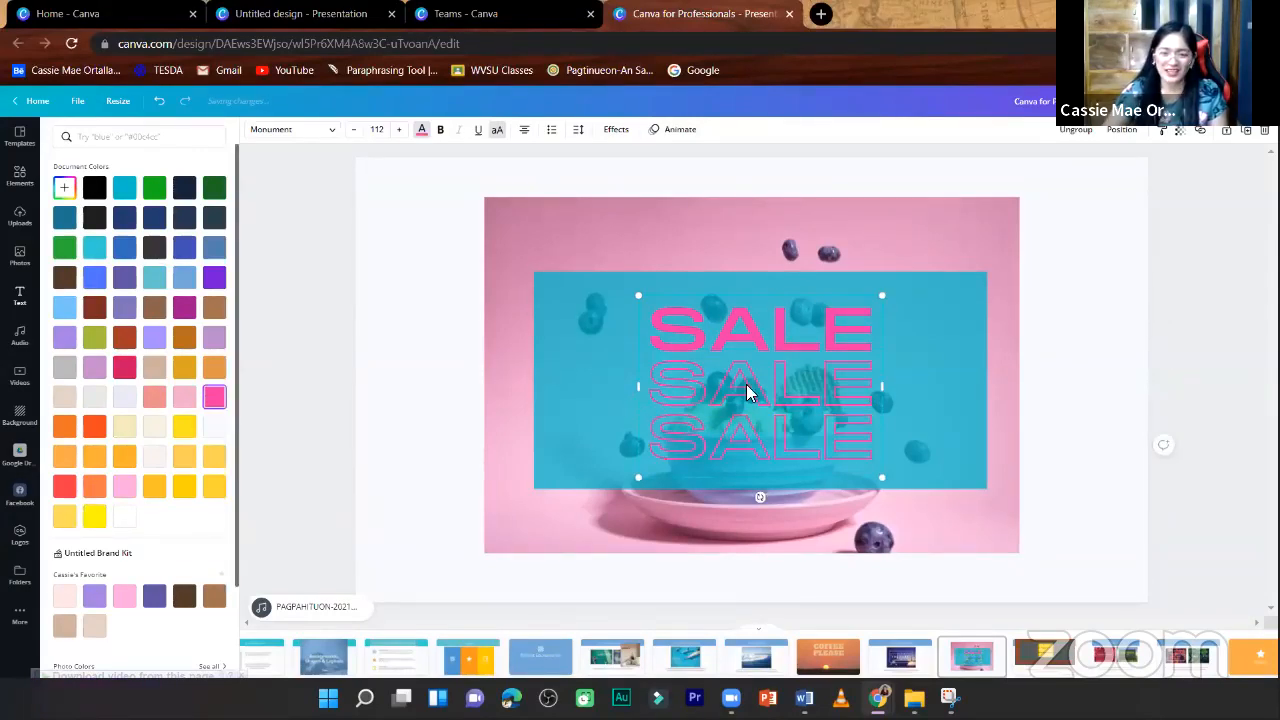
- Centre the SALE text on the photo and set the turquoise rectangle's transparency to 76
{"action": "left_click_drag", "start_coordinate": [746, 385], "coordinate": [738, 379]}
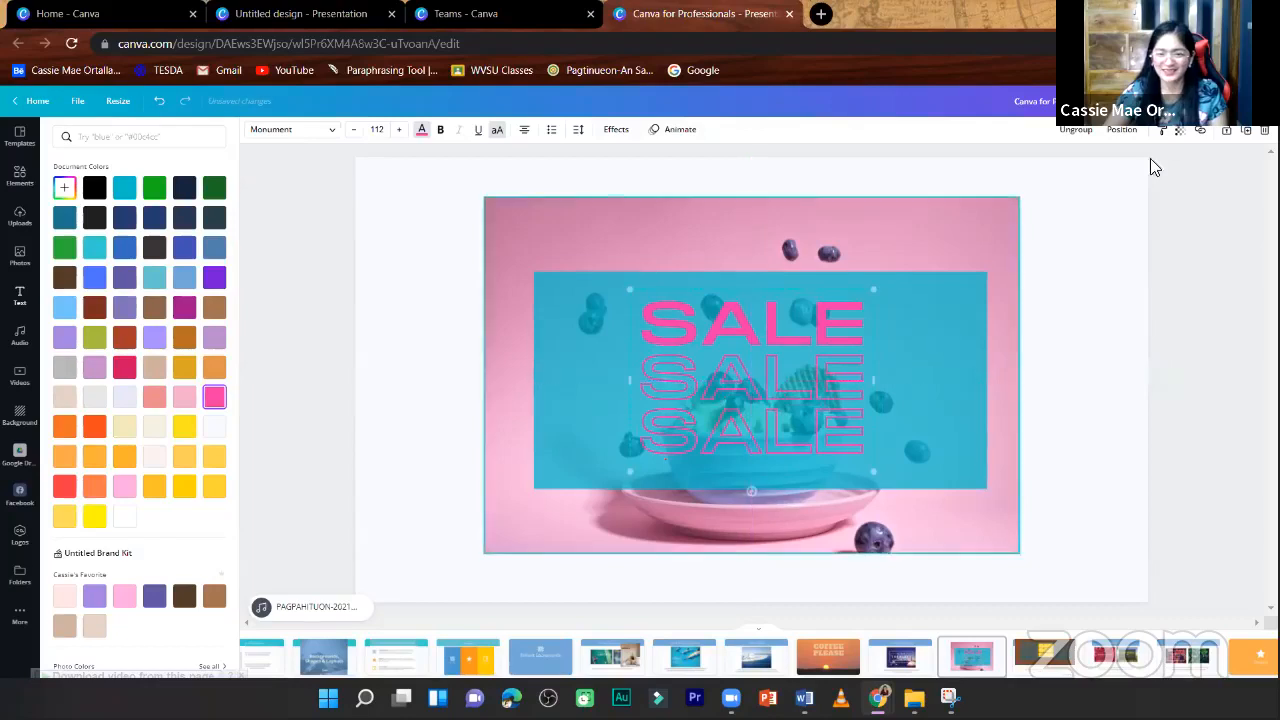
{"action": "left_click", "coordinate": [1179, 130]}
{"action": "left_click_drag", "start_coordinate": [1120, 168], "coordinate": [1122, 194]}
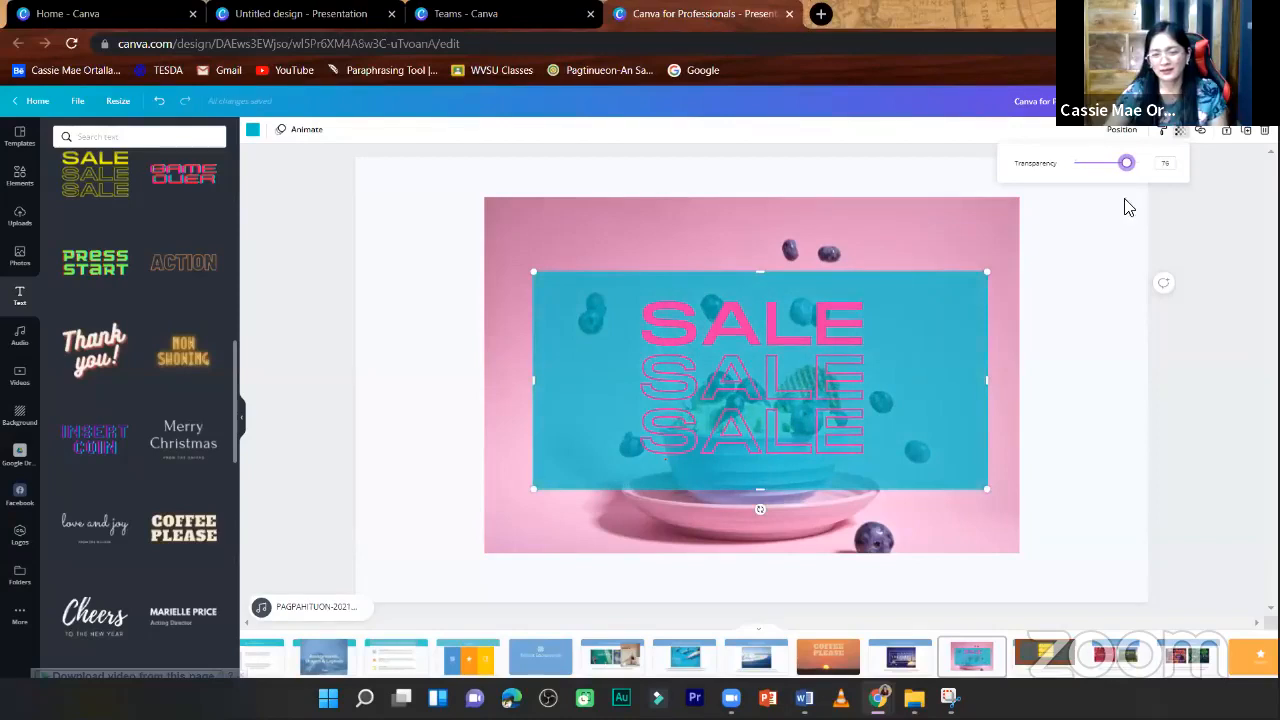
- Narrow the turquoise rectangle from both its left and right sides around the SALE text
{"action": "left_click_drag", "start_coordinate": [533, 380], "coordinate": [570, 387]}
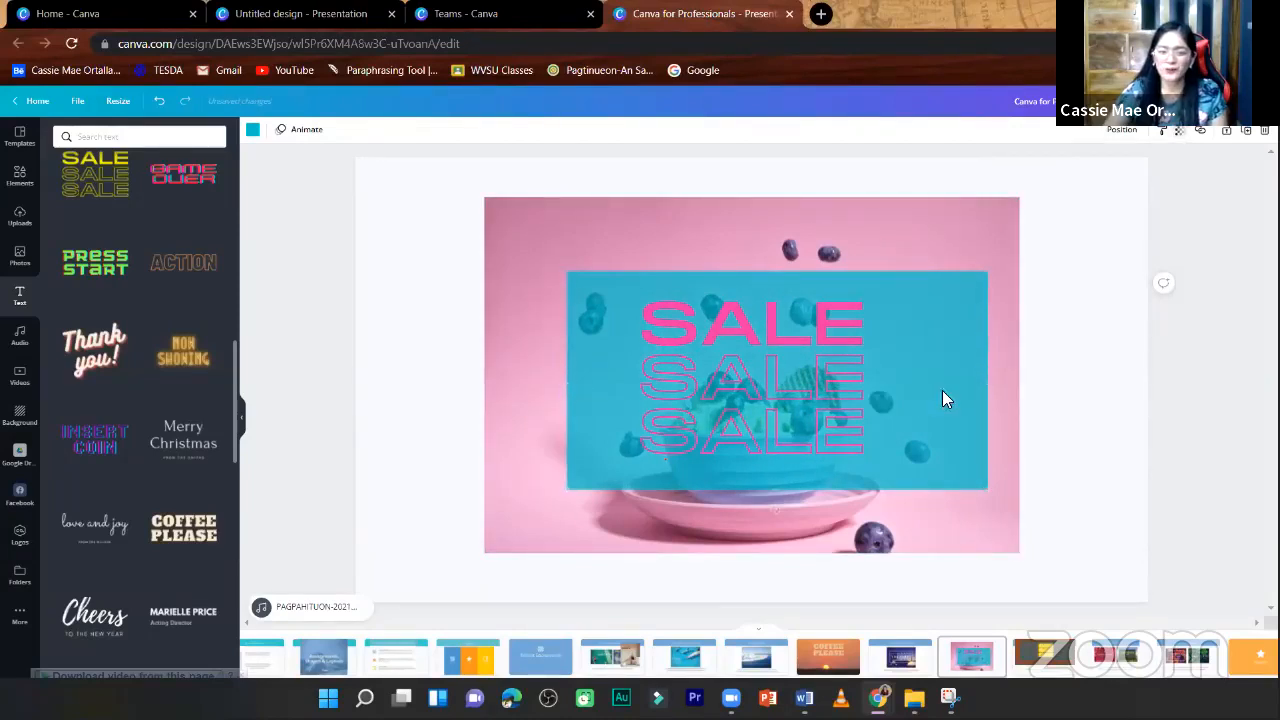
{"action": "left_click_drag", "start_coordinate": [986, 380], "coordinate": [965, 381]}
{"action": "left_click", "coordinate": [1068, 400]}
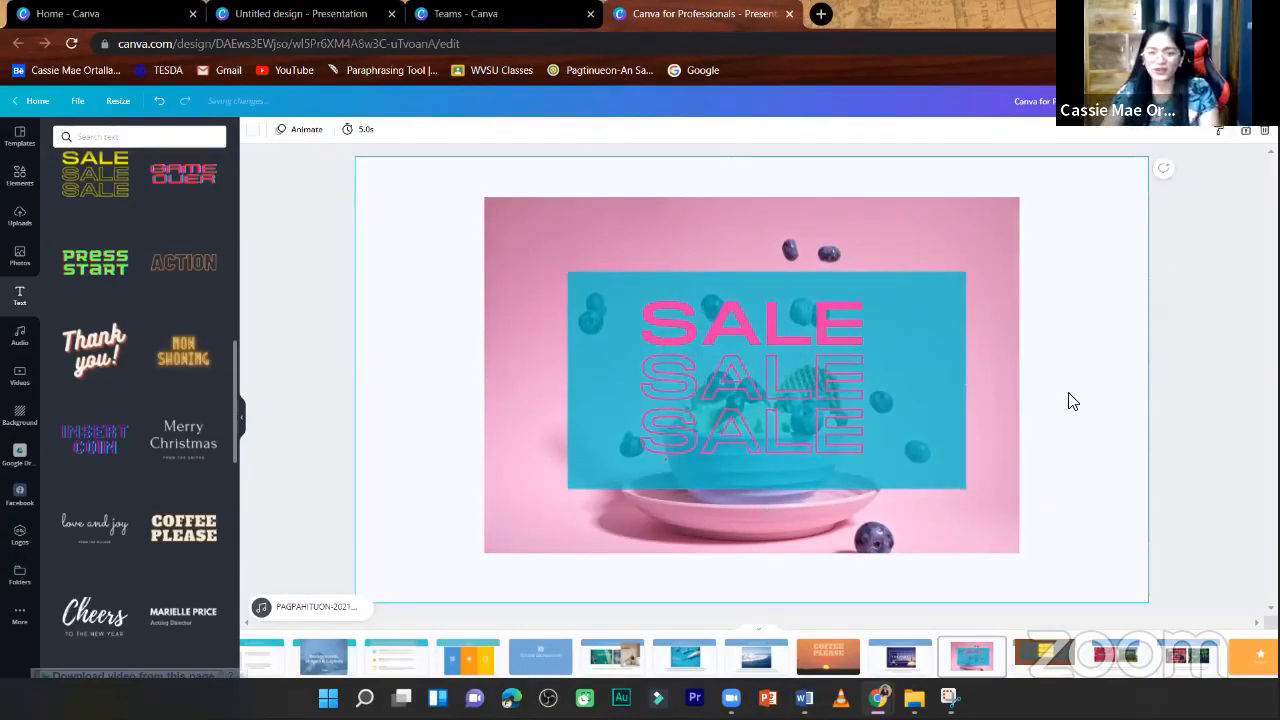
- Revisit the page about using borders with text, and delete the turquoise rectangle from the SALE page
{"action": "scroll", "coordinate": [1073, 401], "scroll_direction": "up", "scroll_amount": 1}
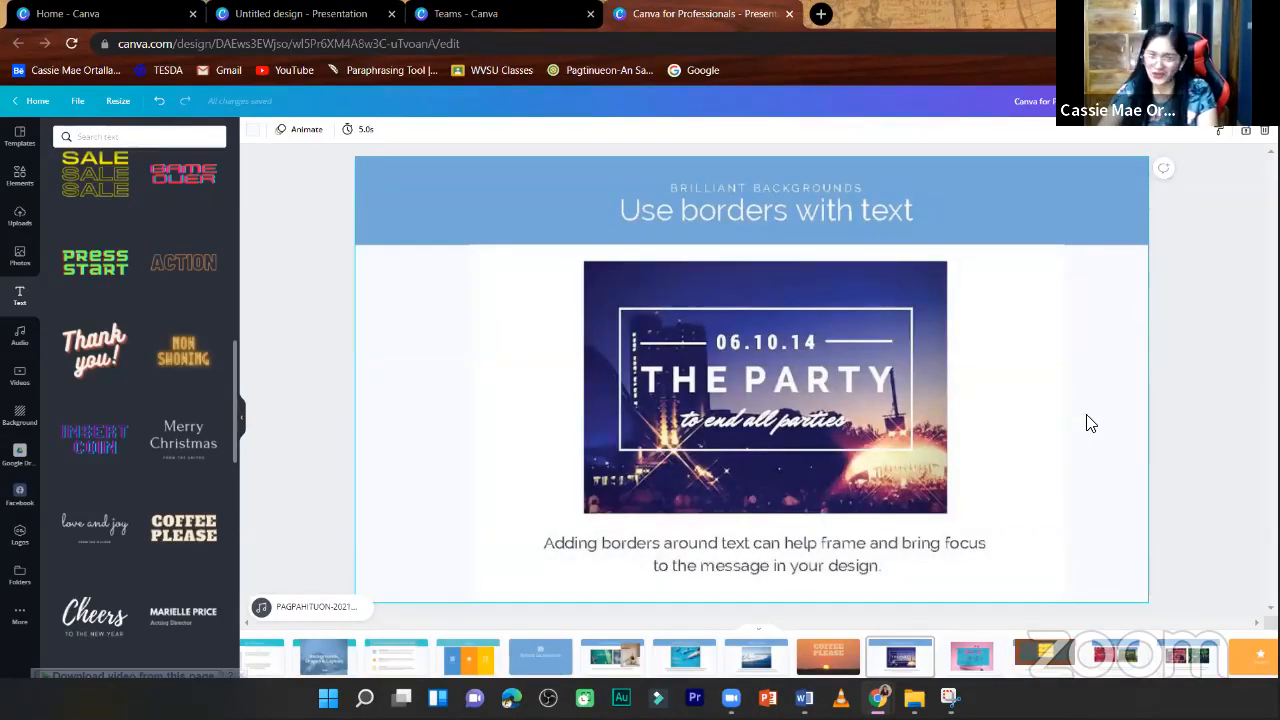
{"action": "scroll", "coordinate": [1089, 423], "scroll_direction": "down", "scroll_amount": 1}
{"action": "left_click", "coordinate": [924, 304]}
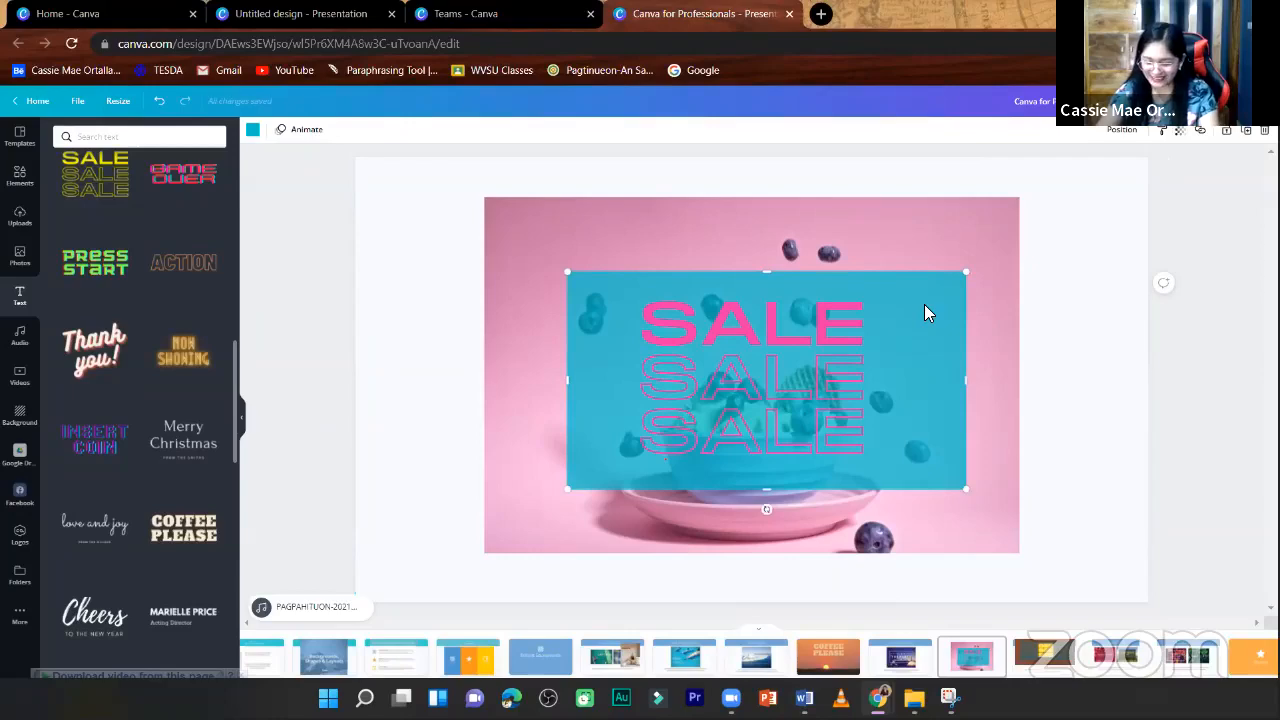
{"action": "key", "text": "Delete"}
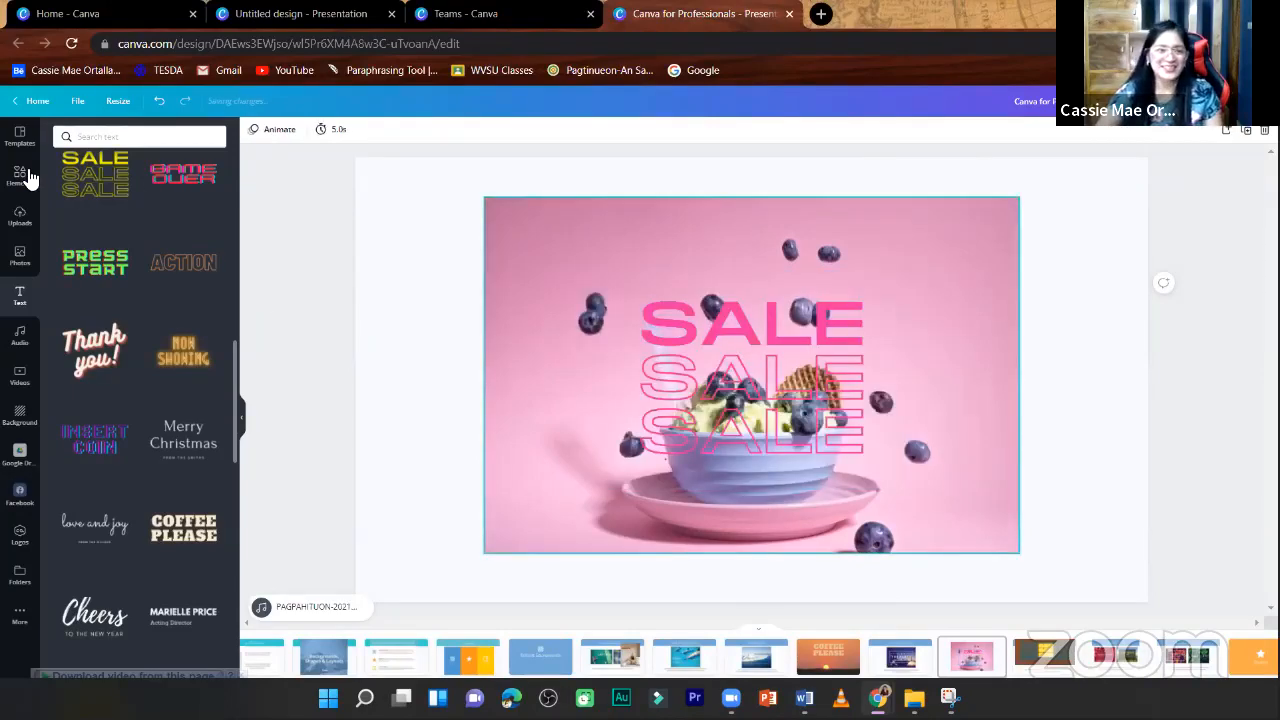
- Add a hollow square border from Lines & Shapes over the photo and widen it into a rectangle, with the SALE text moved aside
{"action": "left_click", "coordinate": [20, 175]}
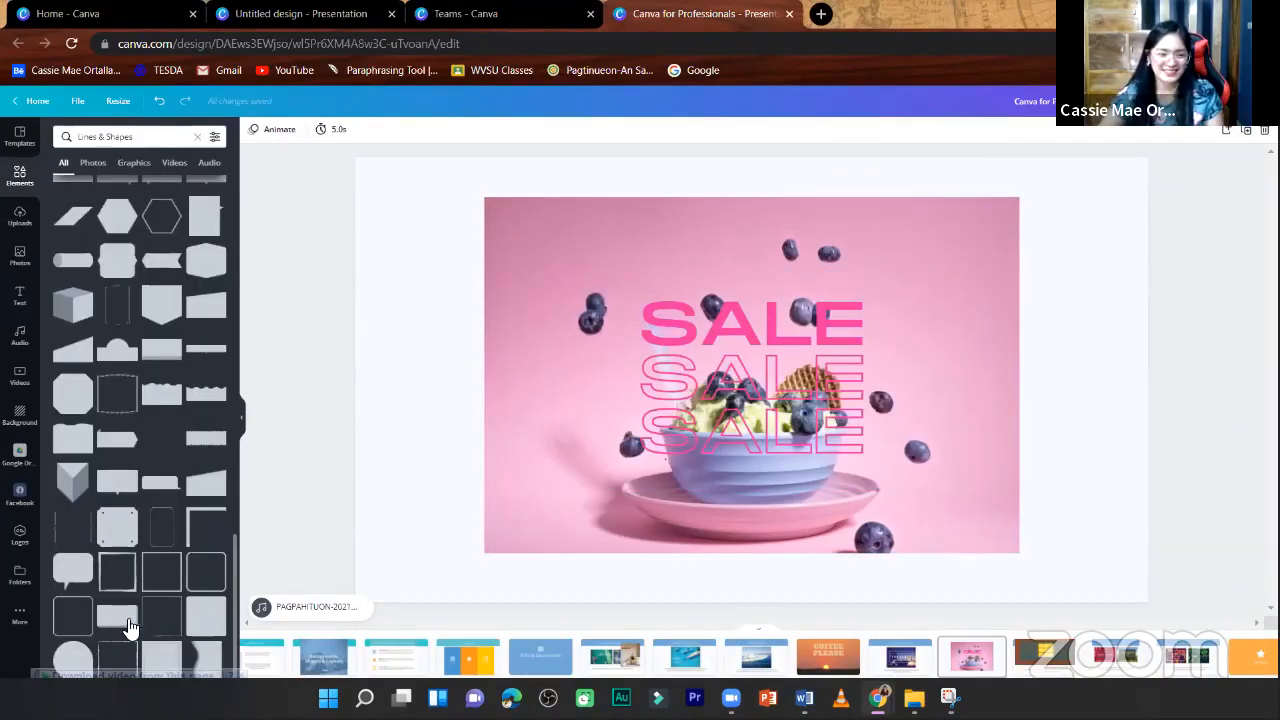
{"action": "scroll", "coordinate": [135, 625], "scroll_direction": "up", "scroll_amount": 4}
{"action": "scroll", "coordinate": [157, 617], "scroll_direction": "down", "scroll_amount": 3}
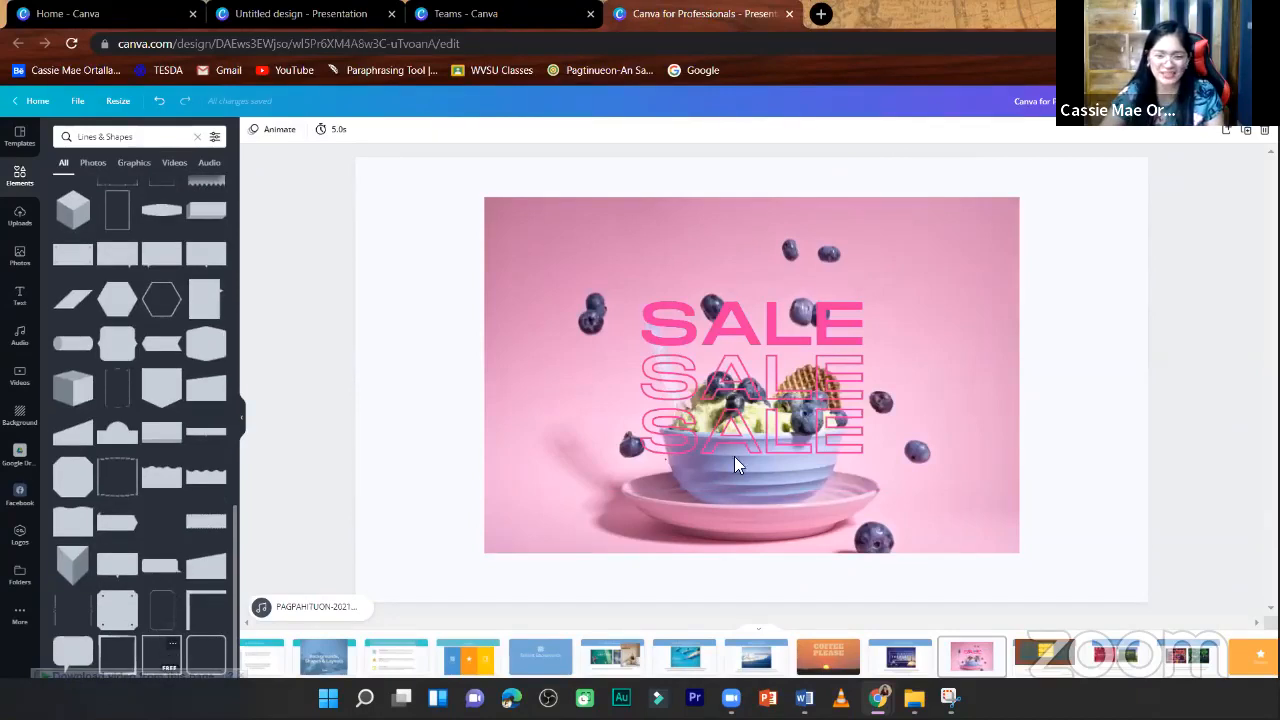
{"action": "key", "text": "ctrl+z"}
{"action": "left_click_drag", "start_coordinate": [759, 386], "coordinate": [601, 384]}
{"action": "left_click", "coordinate": [632, 386]}
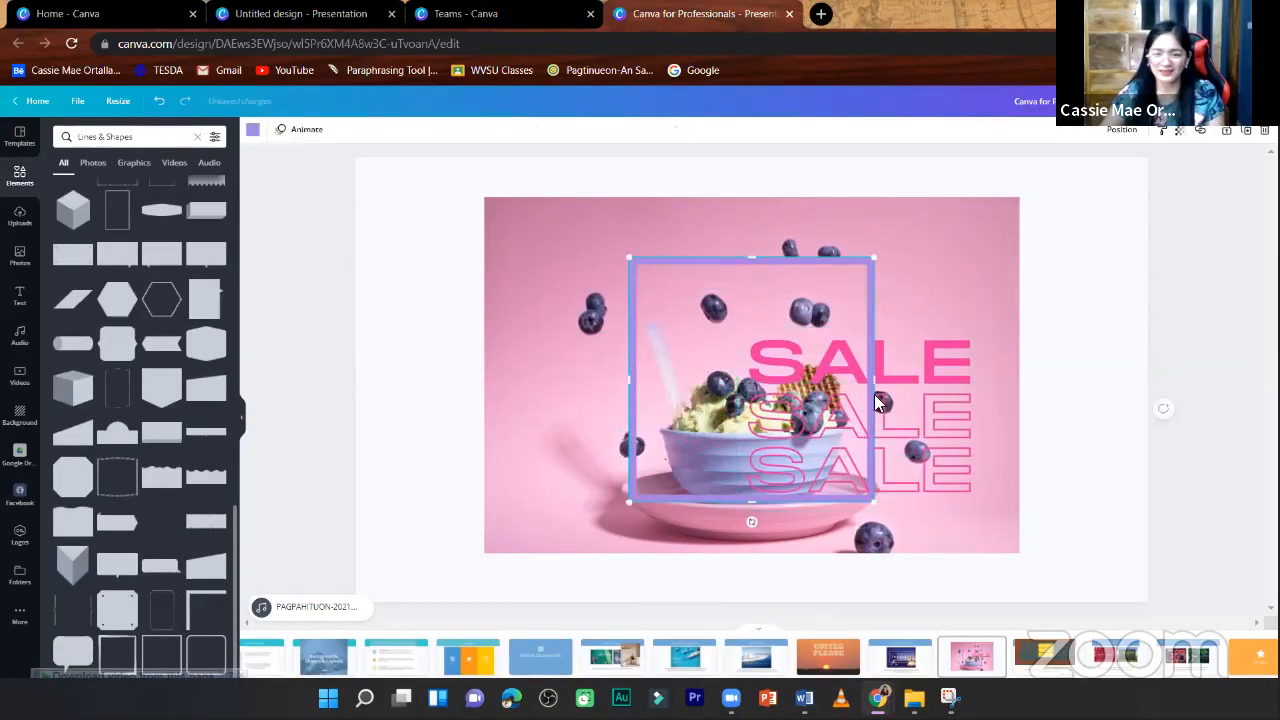
{"action": "left_click_drag", "start_coordinate": [880, 394], "coordinate": [924, 410]}
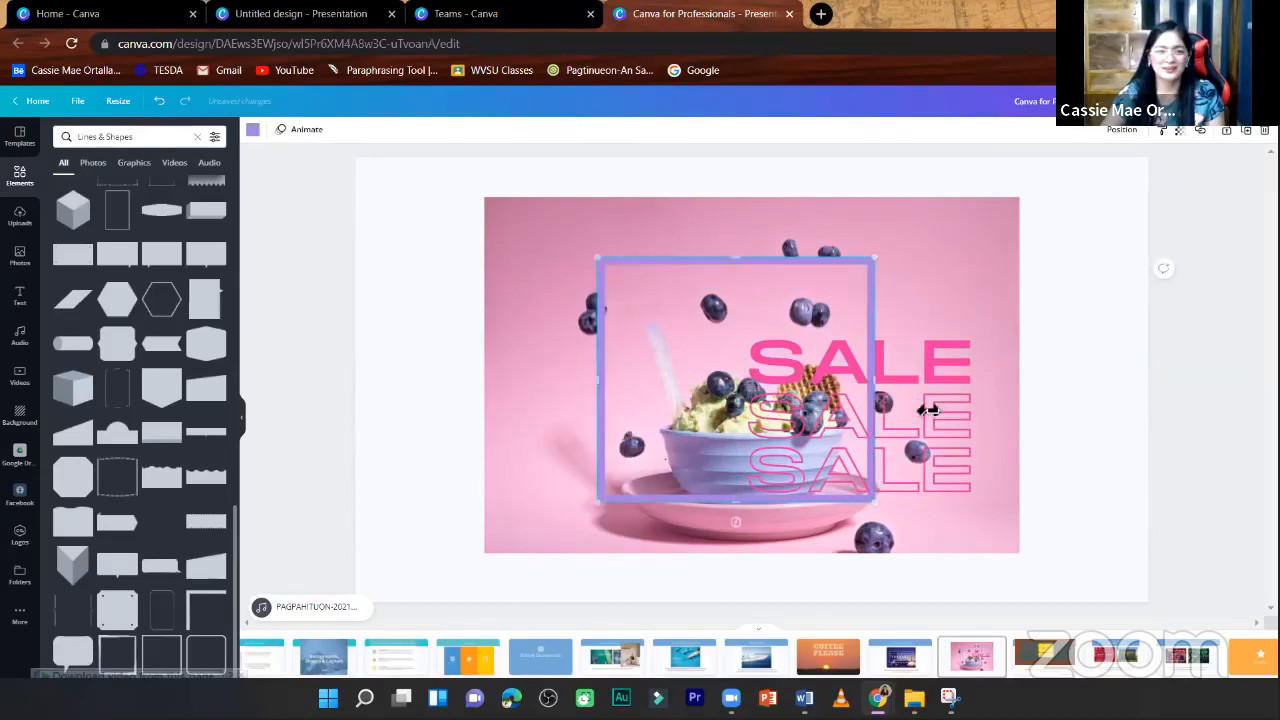
- Recolour the border off-white after trying a pale tint and a pink taken from the photo colours
{"action": "left_click", "coordinate": [253, 129]}
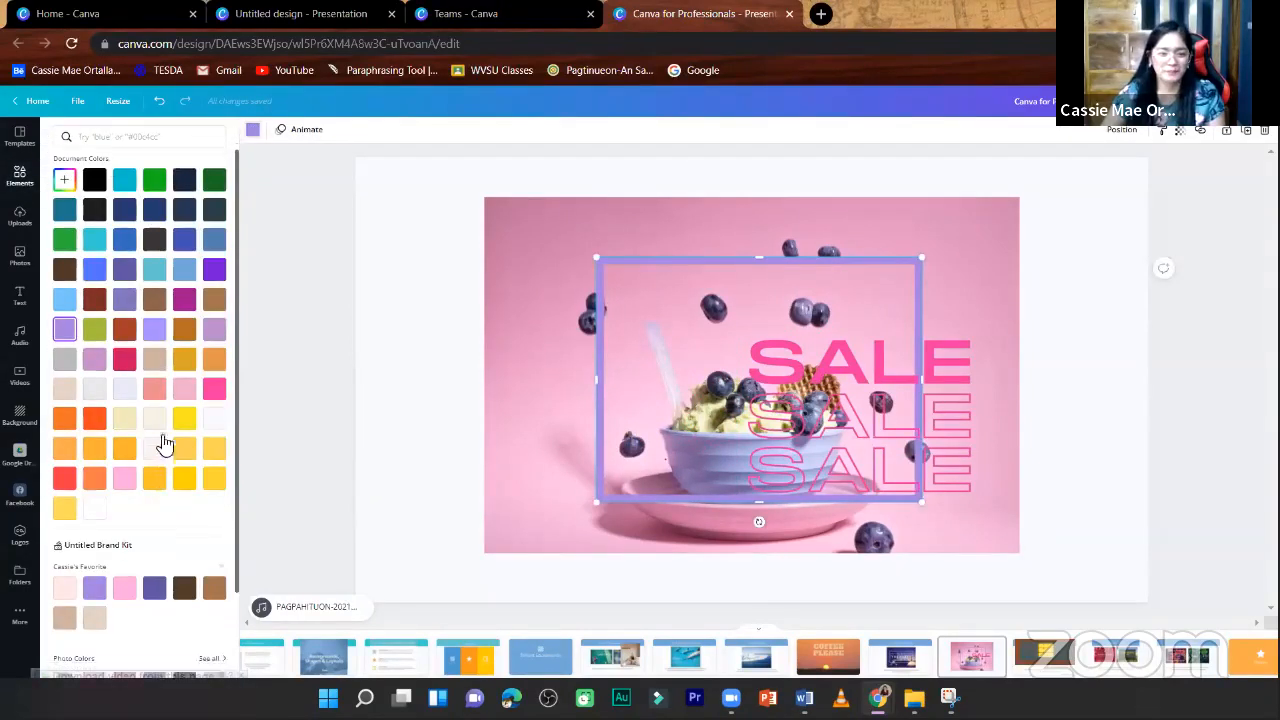
{"action": "scroll", "coordinate": [163, 443], "scroll_direction": "down", "scroll_amount": 1}
{"action": "left_click", "coordinate": [156, 370]}
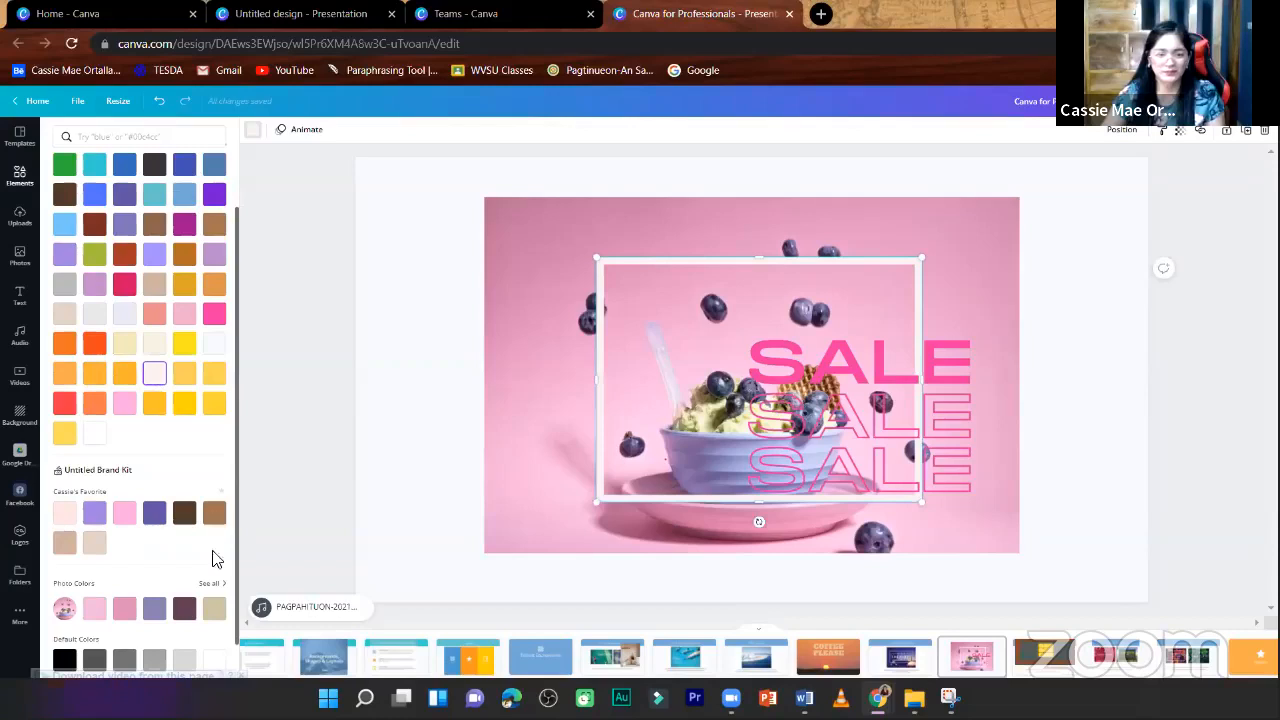
{"action": "left_click", "coordinate": [122, 615]}
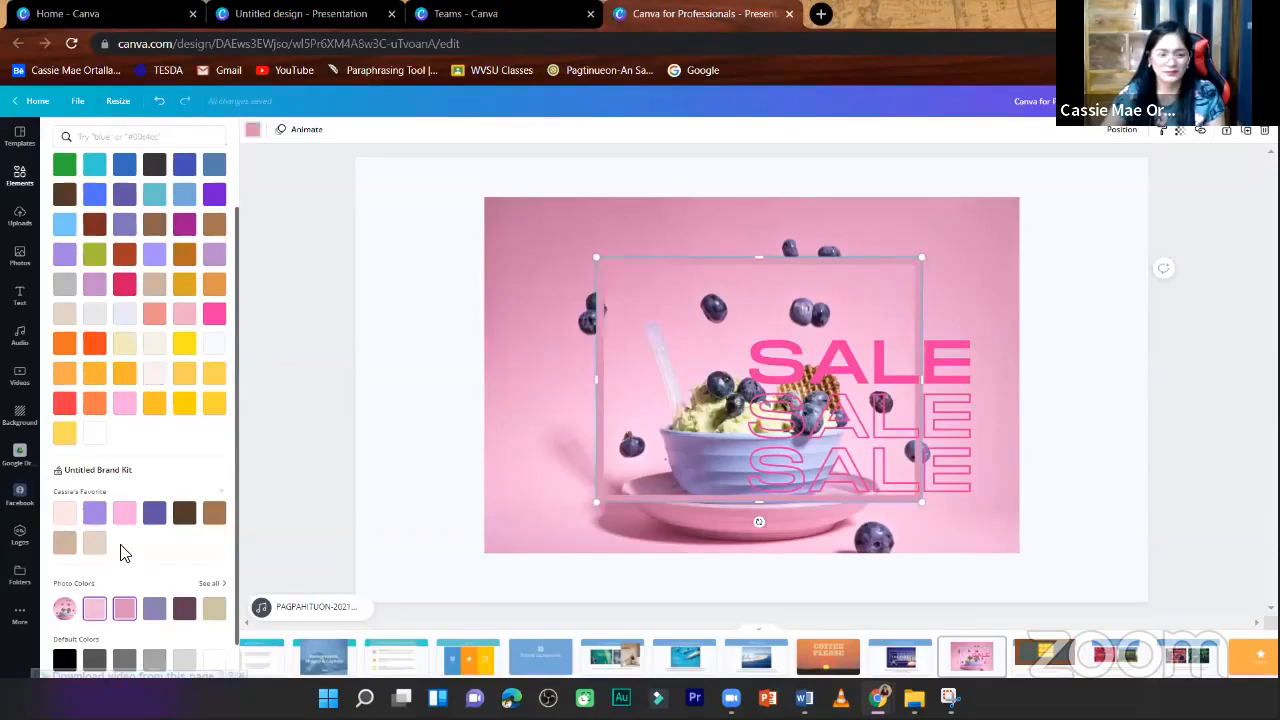
{"action": "left_click", "coordinate": [215, 344]}
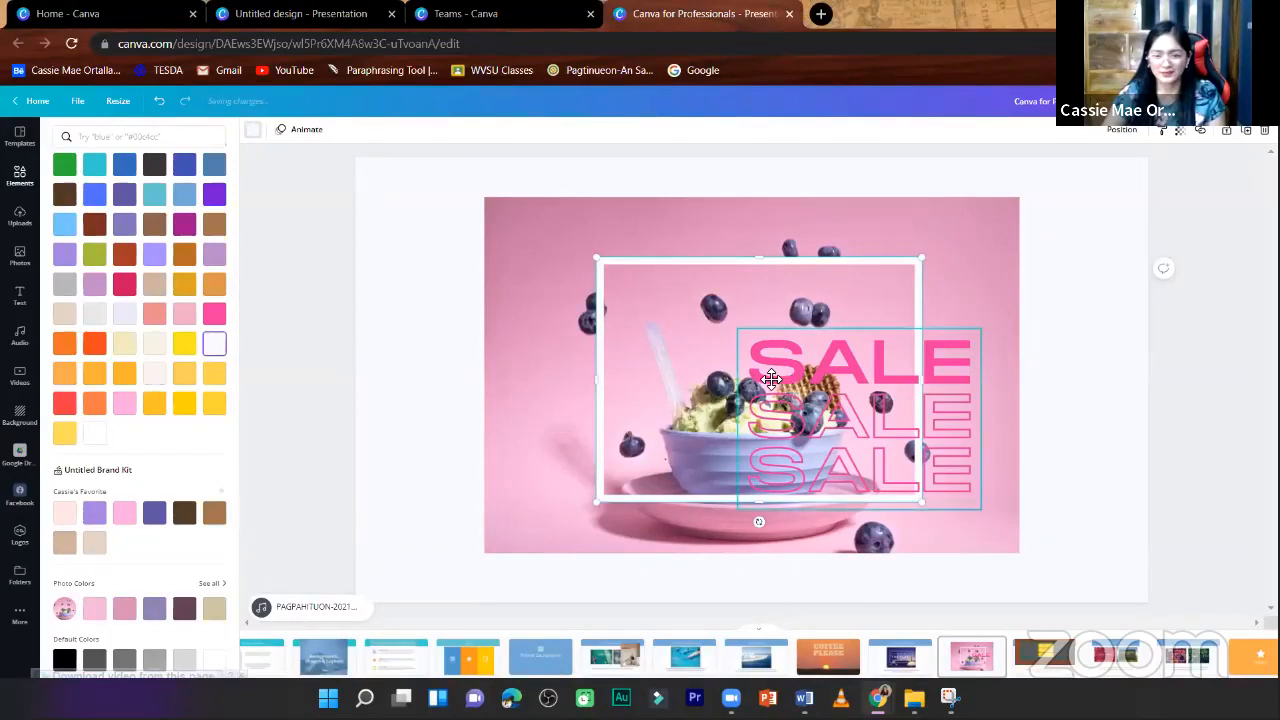
- Place the SALE text inside the off-white border and reduce the pink photo's transparency to about 55
{"action": "left_click_drag", "start_coordinate": [771, 378], "coordinate": [826, 294]}
{"action": "left_click", "coordinate": [884, 238]}
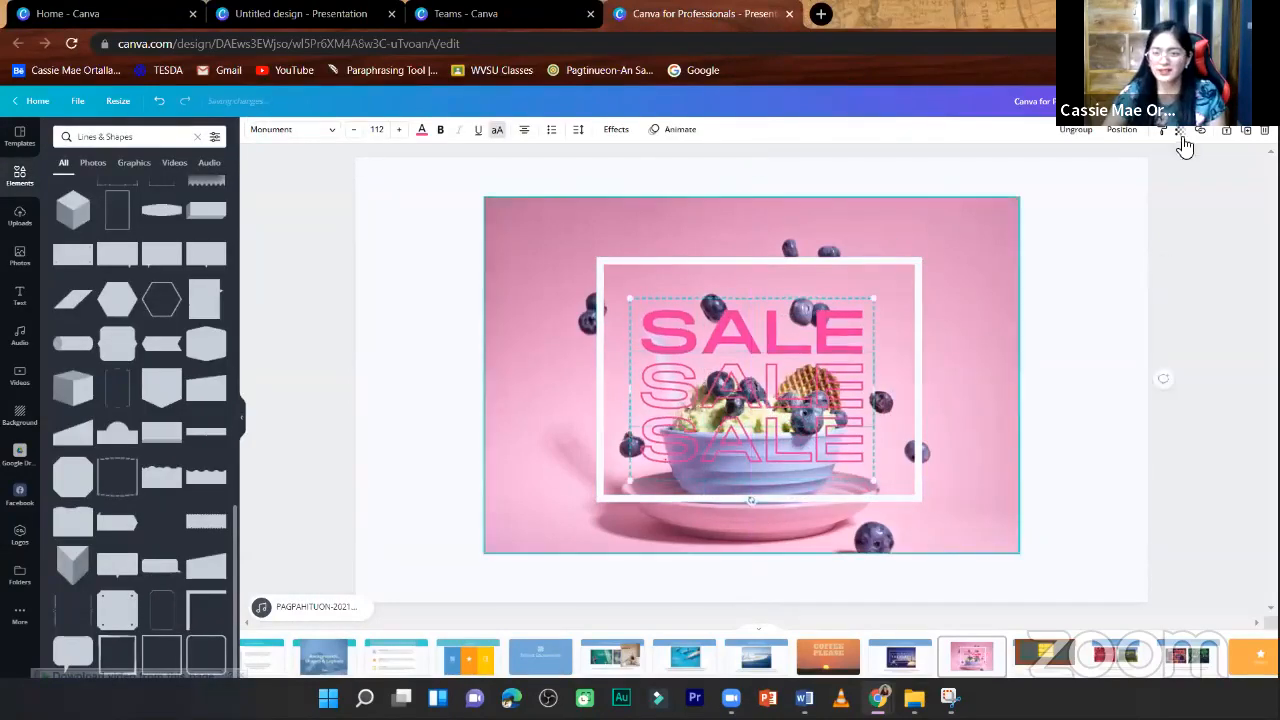
{"action": "left_click", "coordinate": [1179, 130]}
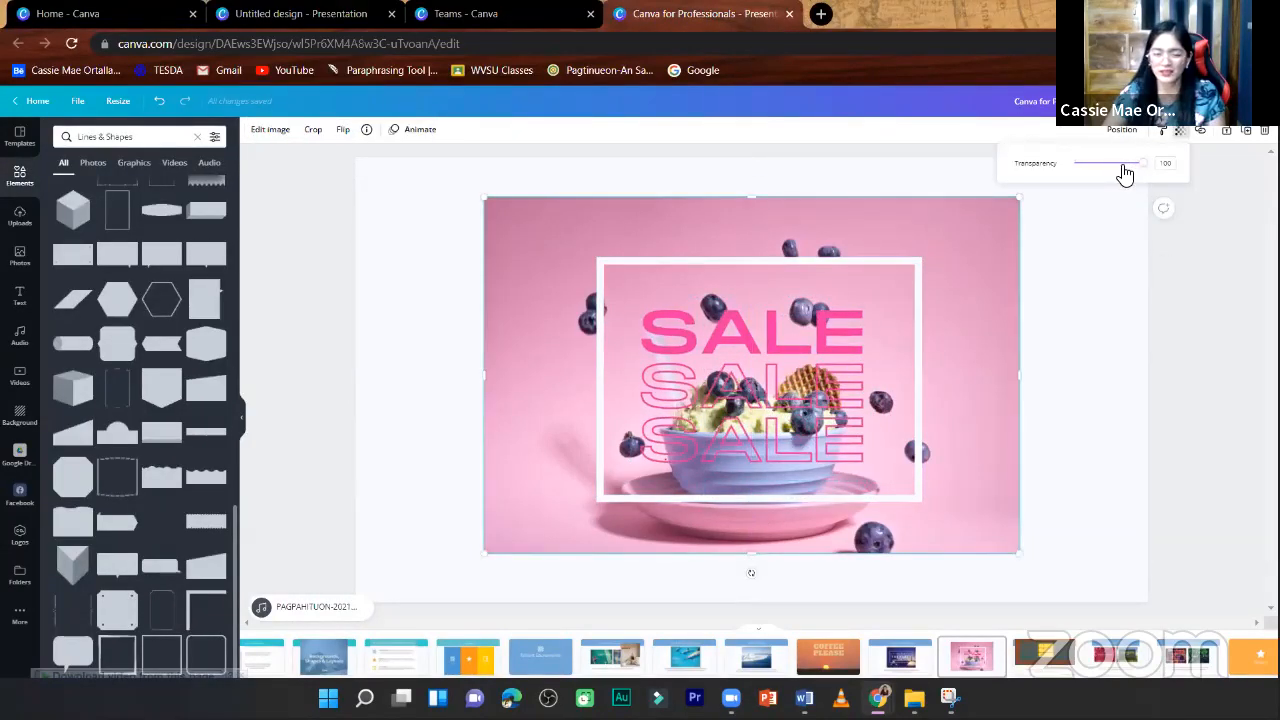
{"action": "left_click_drag", "start_coordinate": [1120, 174], "coordinate": [1112, 166]}
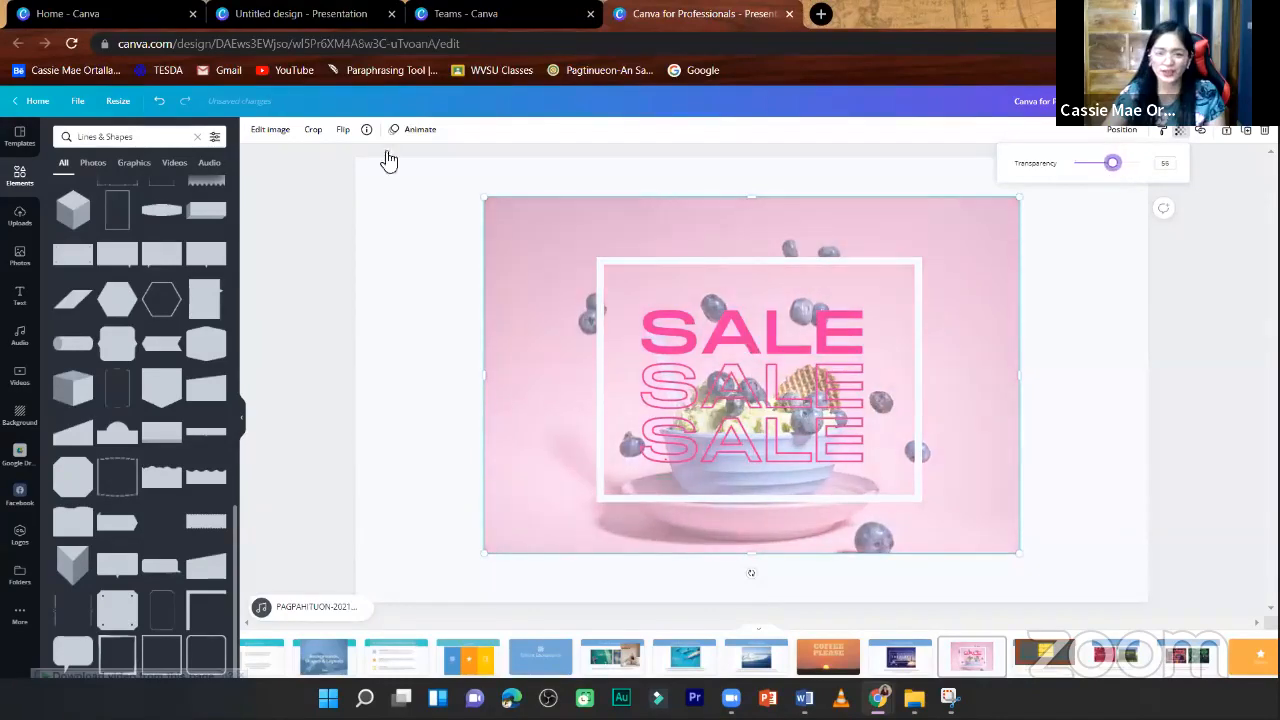
- Recolour all three SALE lines dark brown from the Cassie's Favorite palette, then enlarge the text slightly and reposition it inside the border
{"action": "left_click", "coordinate": [690, 410]}
{"action": "left_click", "coordinate": [424, 135]}
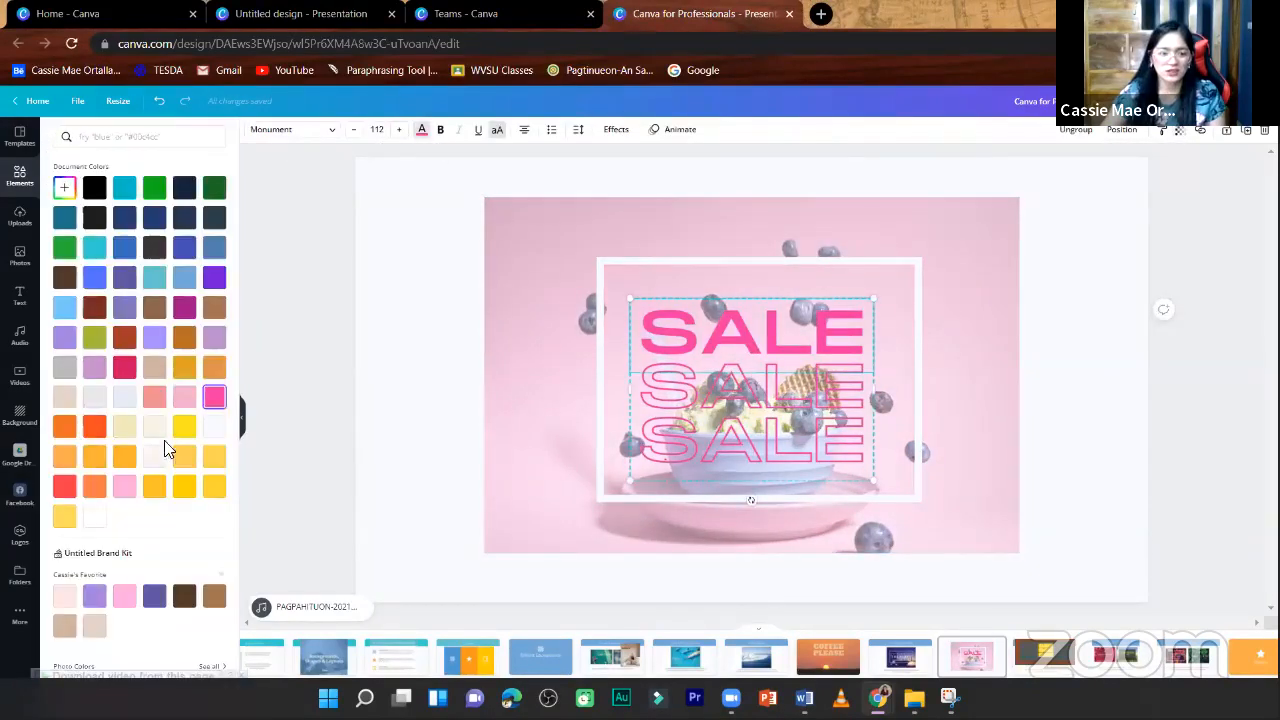
{"action": "scroll", "coordinate": [136, 456], "scroll_direction": "down", "scroll_amount": 2}
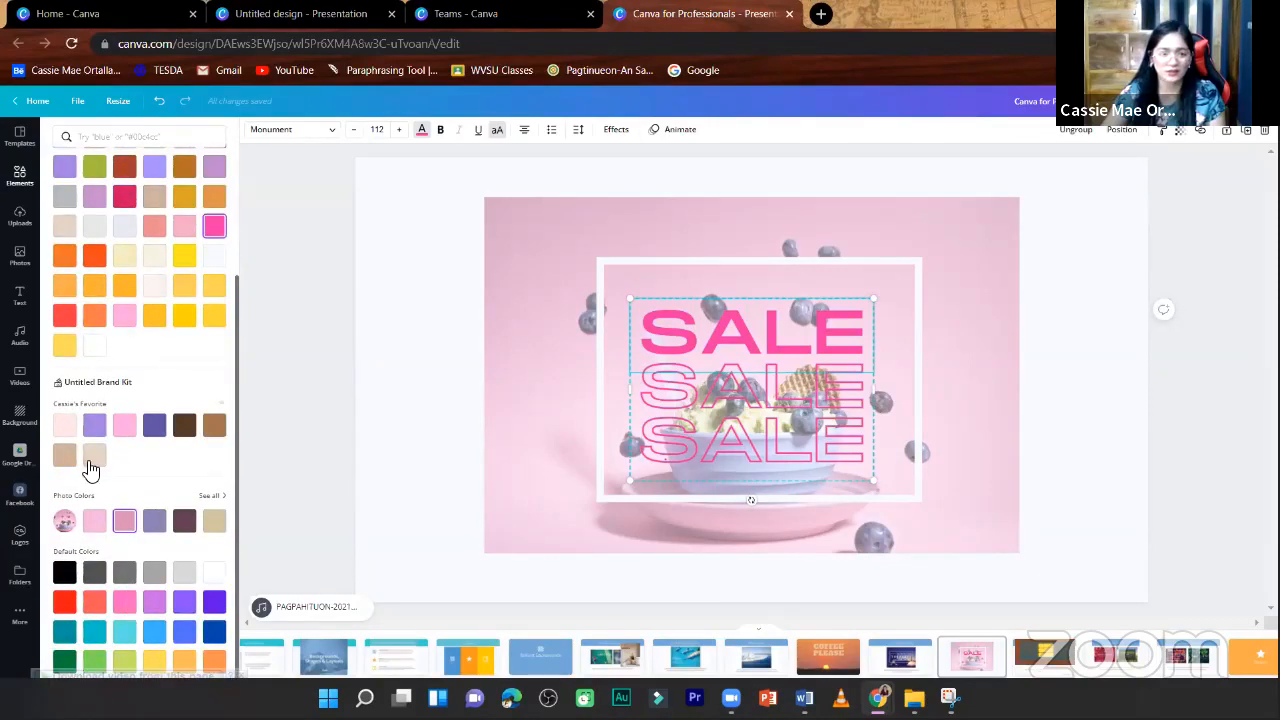
{"action": "scroll", "coordinate": [96, 425], "scroll_direction": "up", "scroll_amount": 2}
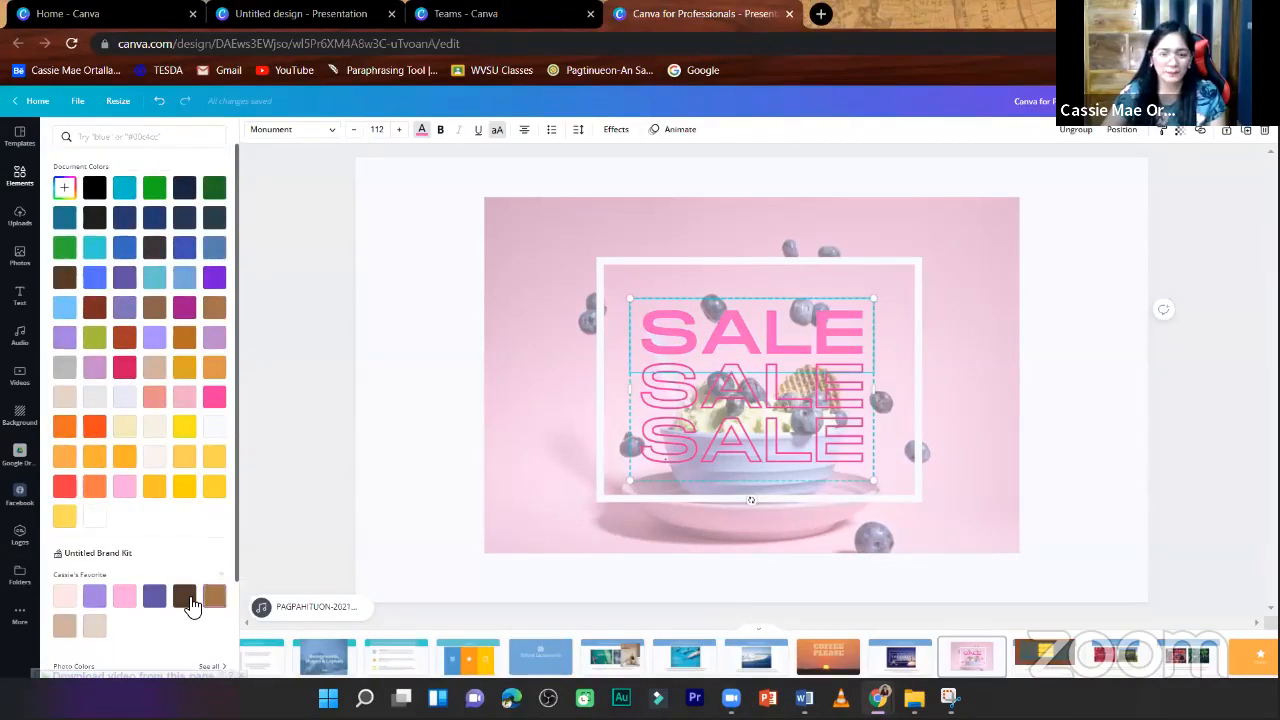
{"action": "left_click", "coordinate": [185, 597]}
{"action": "left_click", "coordinate": [186, 597]}
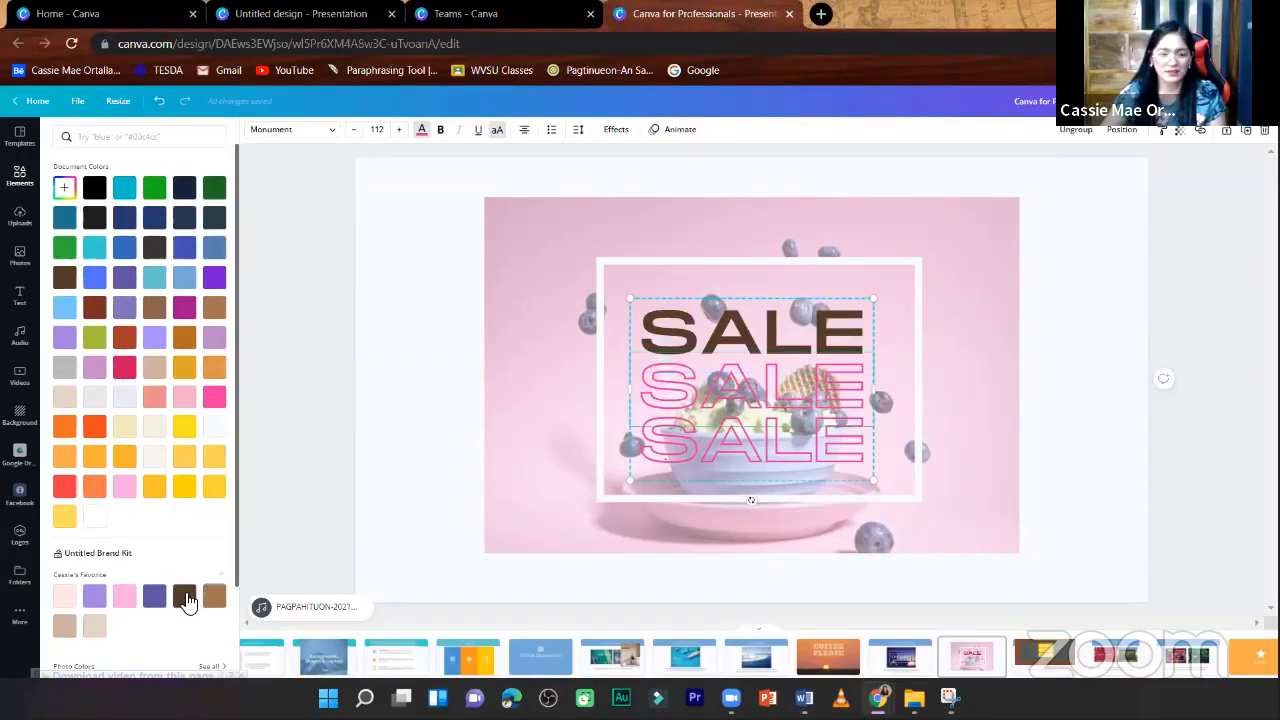
{"action": "left_click", "coordinate": [760, 434]}
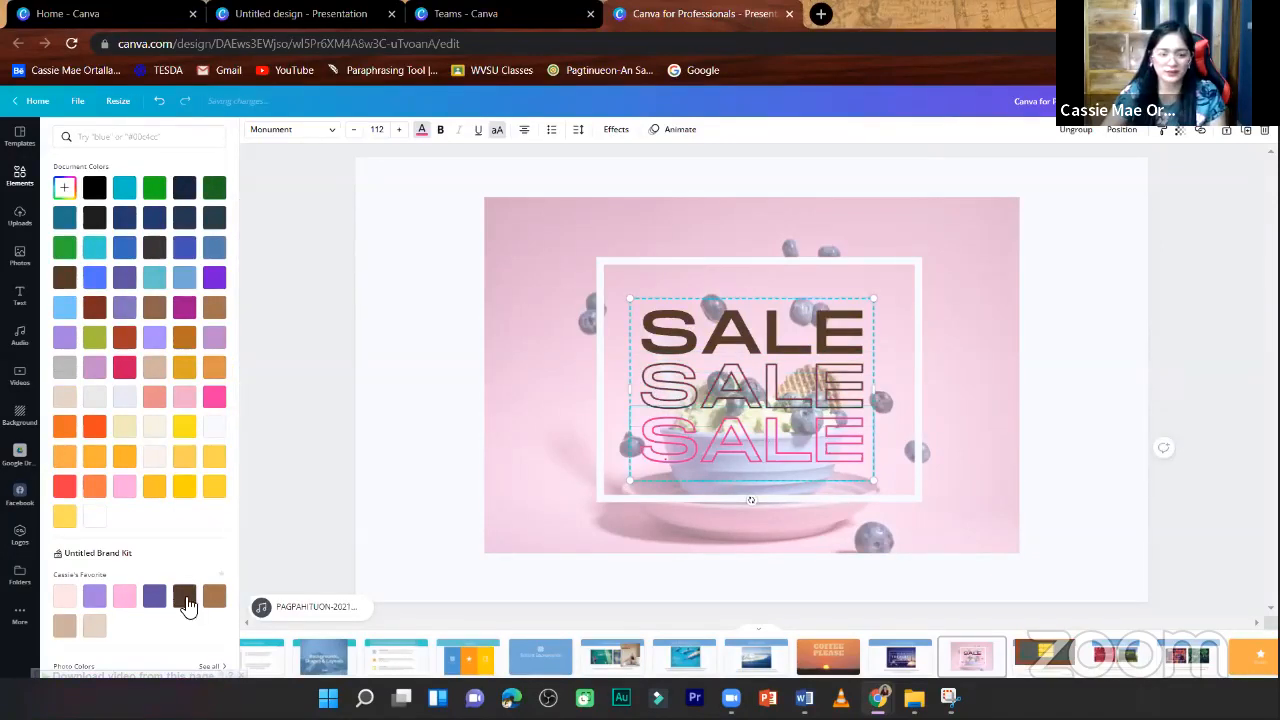
{"action": "left_click", "coordinate": [185, 598]}
{"action": "left_click_drag", "start_coordinate": [874, 481], "coordinate": [886, 491]}
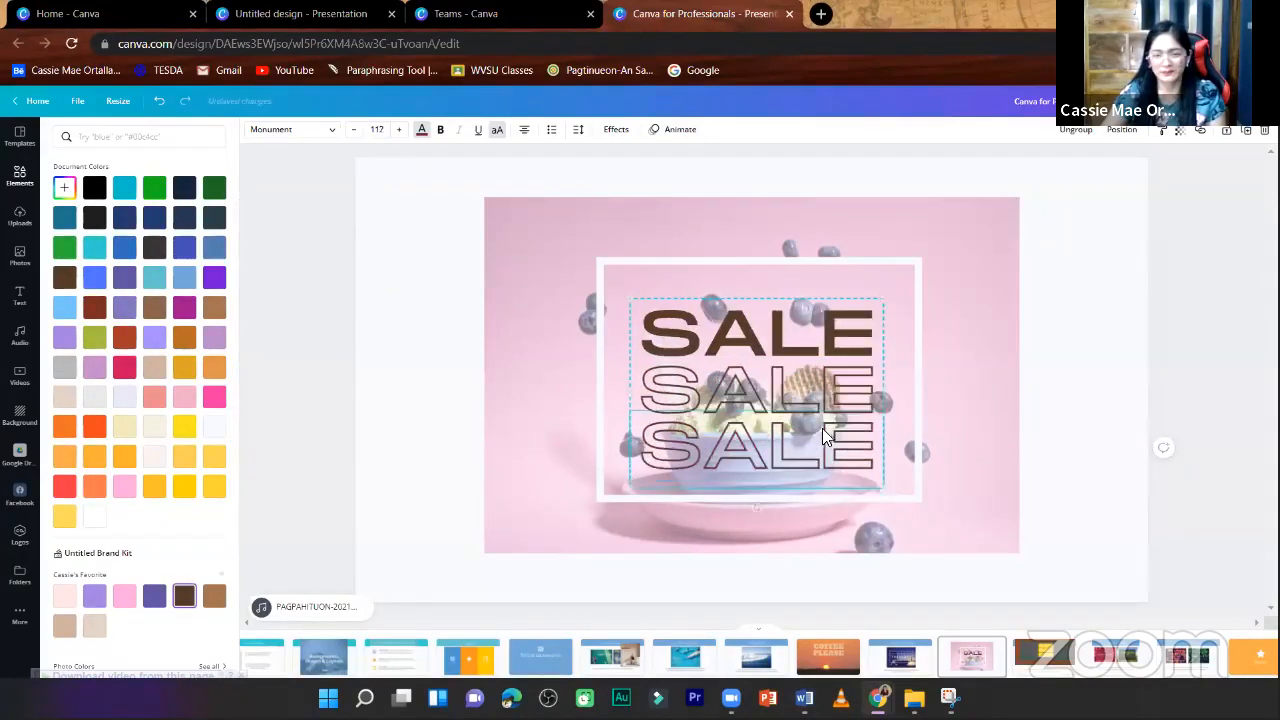
{"action": "left_click_drag", "start_coordinate": [922, 288], "coordinate": [924, 274]}
- Readjust the transparency of the pink photo behind the SALE text, trying about 80 and settling on about 57
{"action": "left_click", "coordinate": [978, 212]}
{"action": "left_click", "coordinate": [1179, 131]}
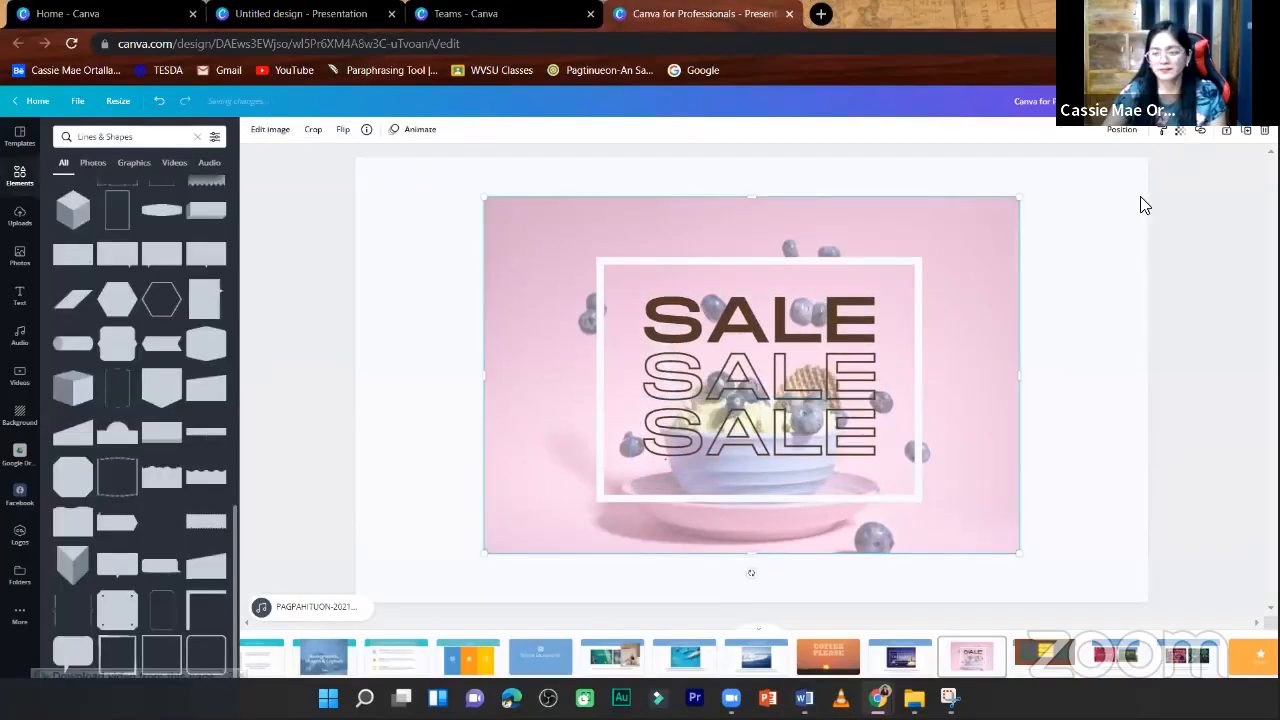
{"action": "left_click_drag", "start_coordinate": [1133, 187], "coordinate": [1121, 195]}
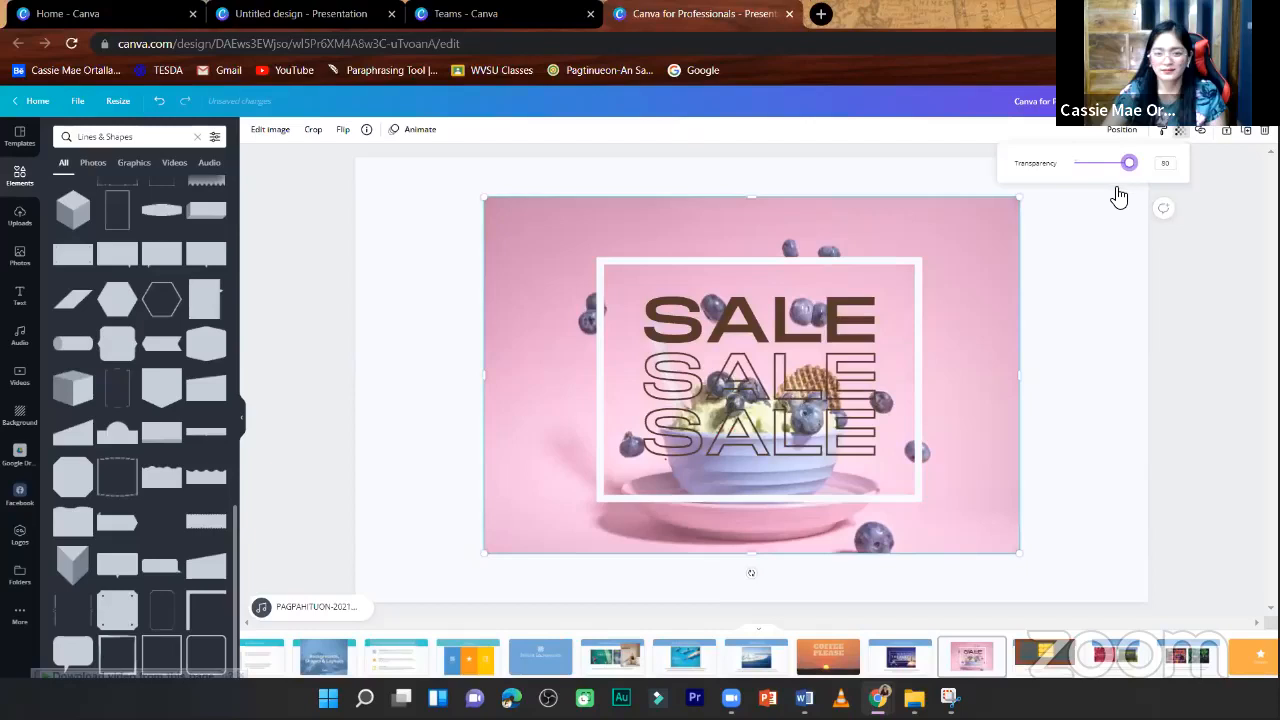
- Recolour the border around the SALE text dark plum from the photo colours, after trying bright orange
{"action": "left_click", "coordinate": [884, 259]}
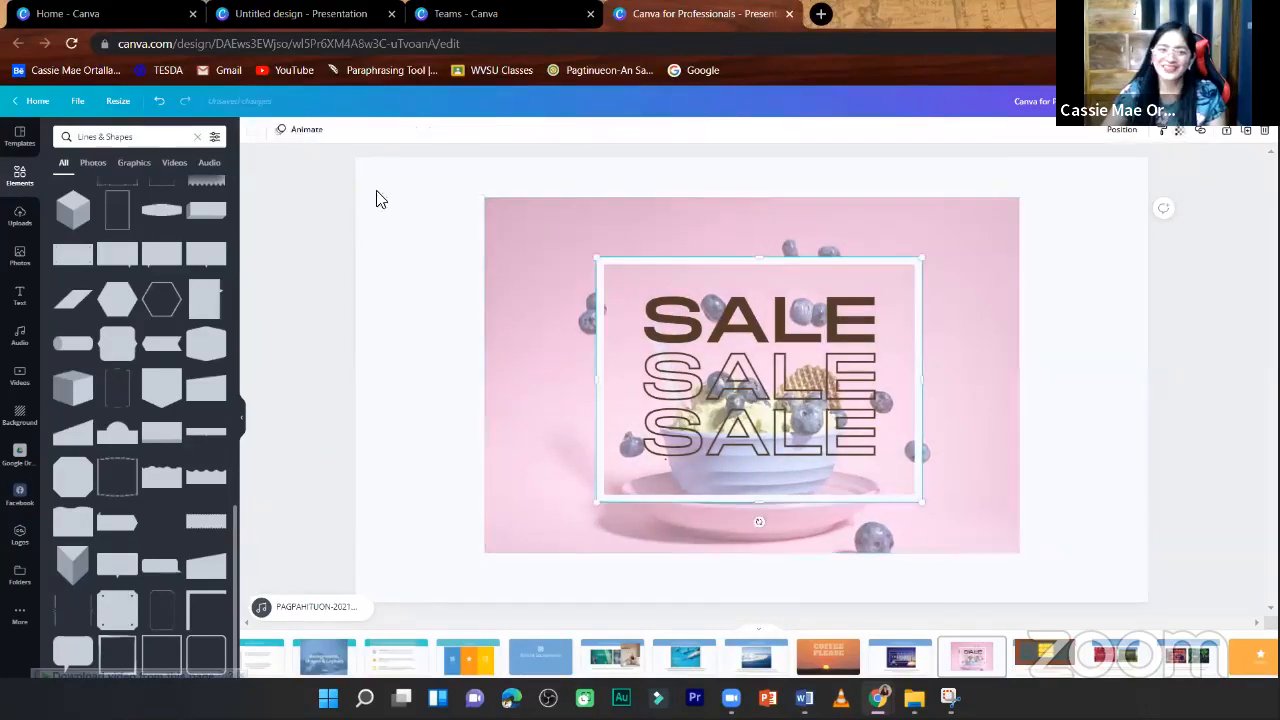
{"action": "left_click", "coordinate": [254, 132]}
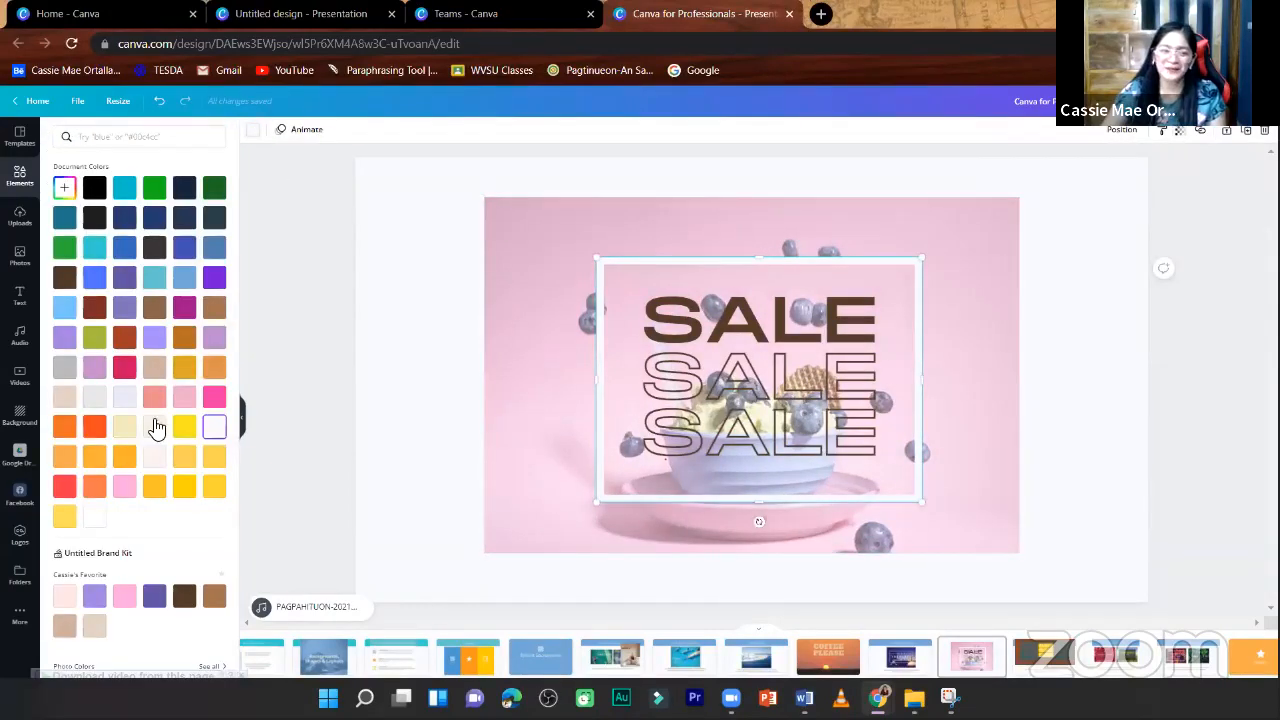
{"action": "left_click", "coordinate": [94, 426]}
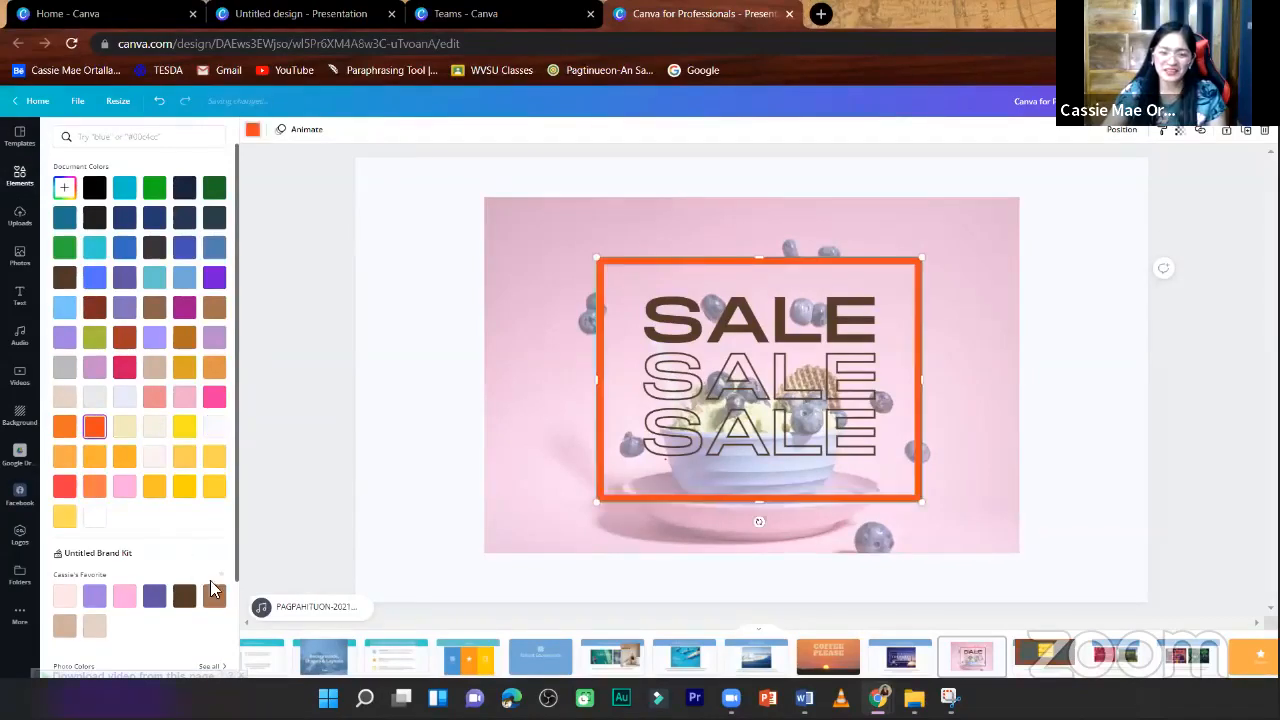
{"action": "scroll", "coordinate": [205, 590], "scroll_direction": "down", "scroll_amount": 2}
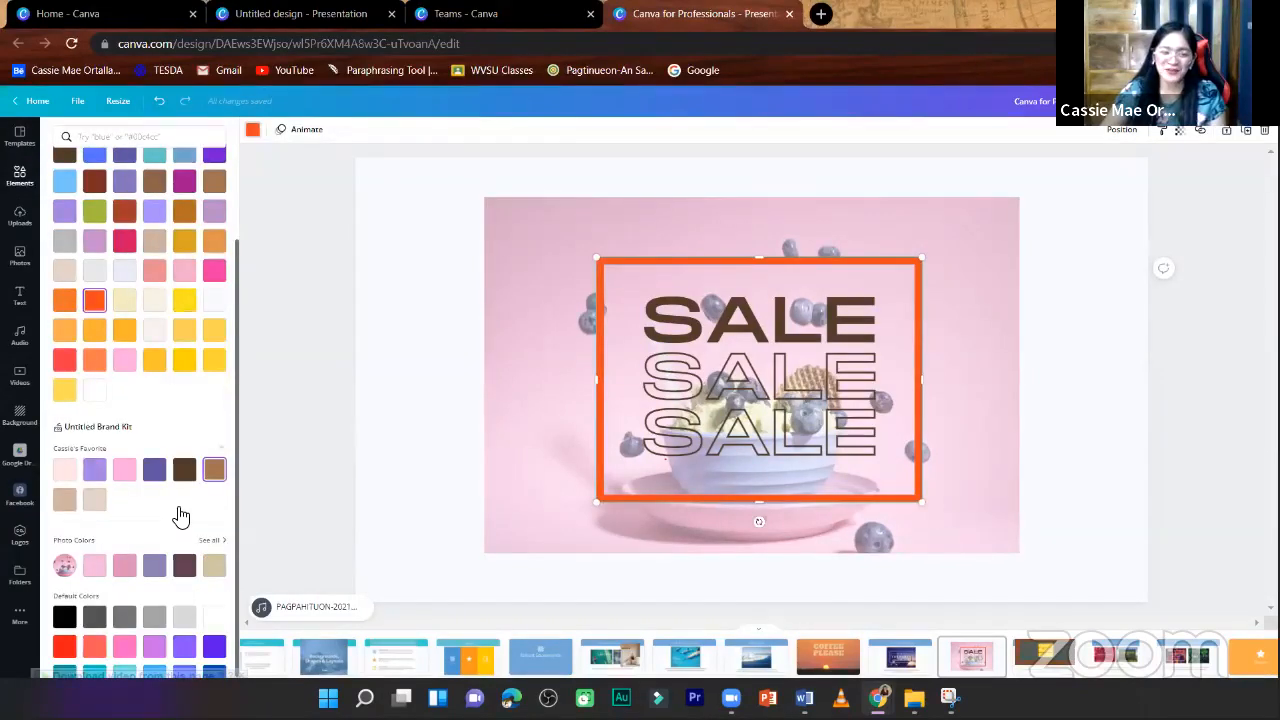
{"action": "scroll", "coordinate": [180, 516], "scroll_direction": "down", "scroll_amount": 1}
{"action": "left_click", "coordinate": [182, 513]}
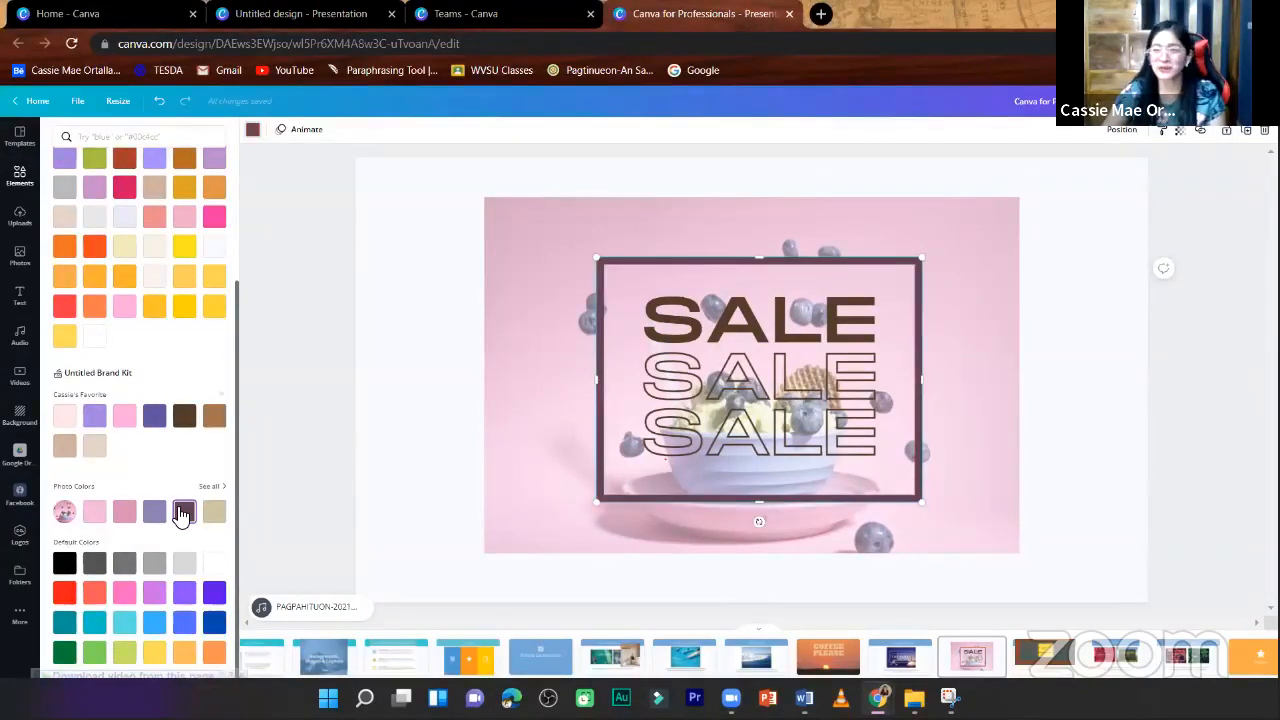
{"action": "left_click", "coordinate": [400, 488]}
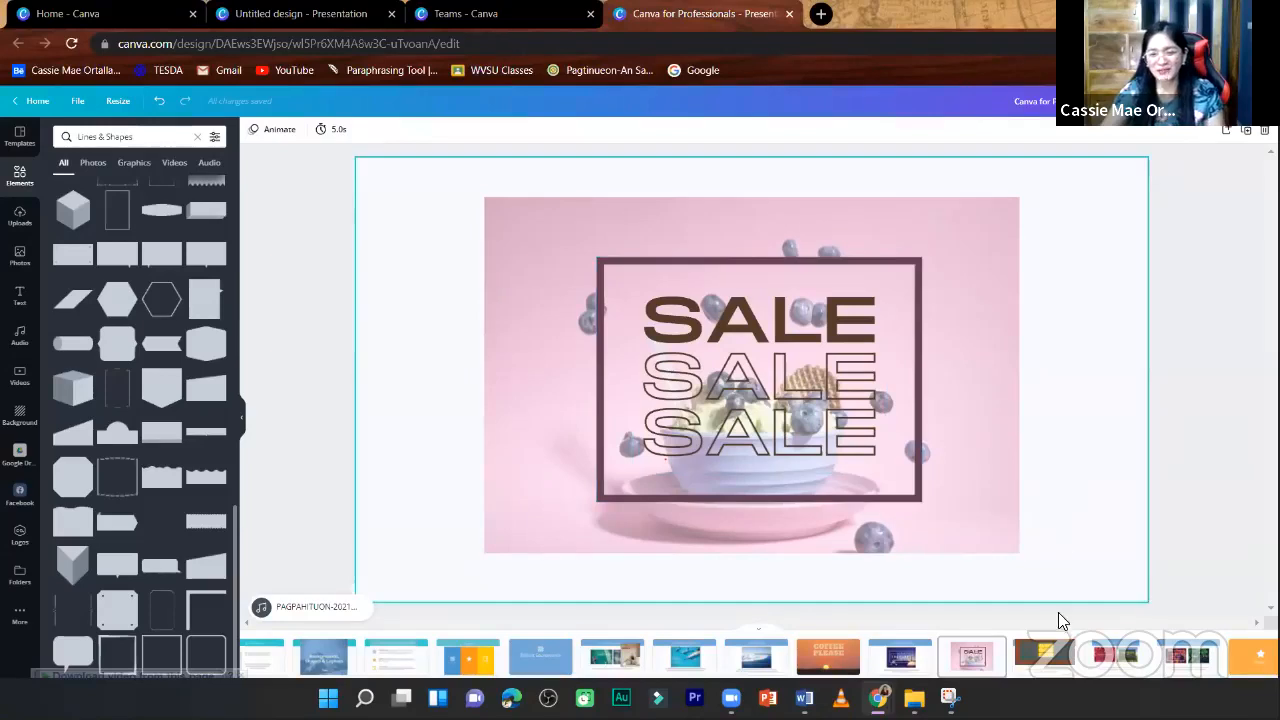
- Check the page about using borders with text, and fine-tune the SALE photo's transparency to about 61
{"action": "key", "text": "Page_Up"}
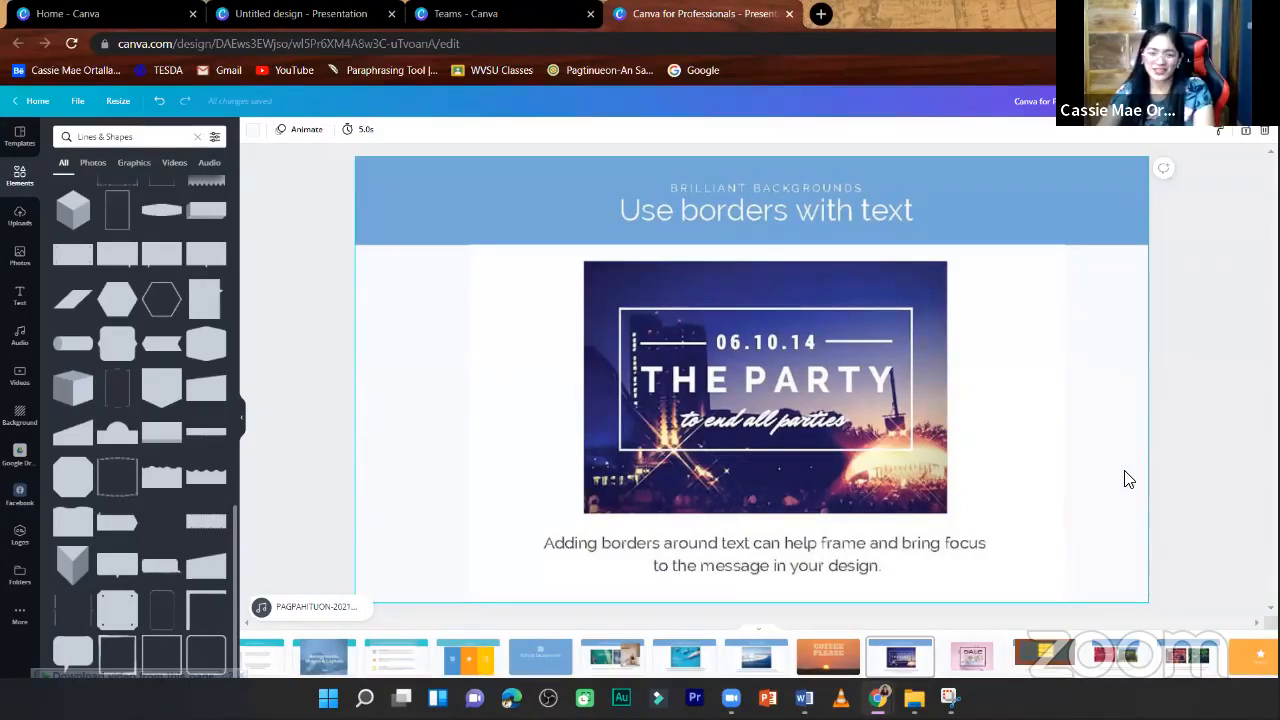
{"action": "scroll", "coordinate": [1125, 470], "scroll_direction": "down", "scroll_amount": 1}
{"action": "left_click", "coordinate": [992, 270]}
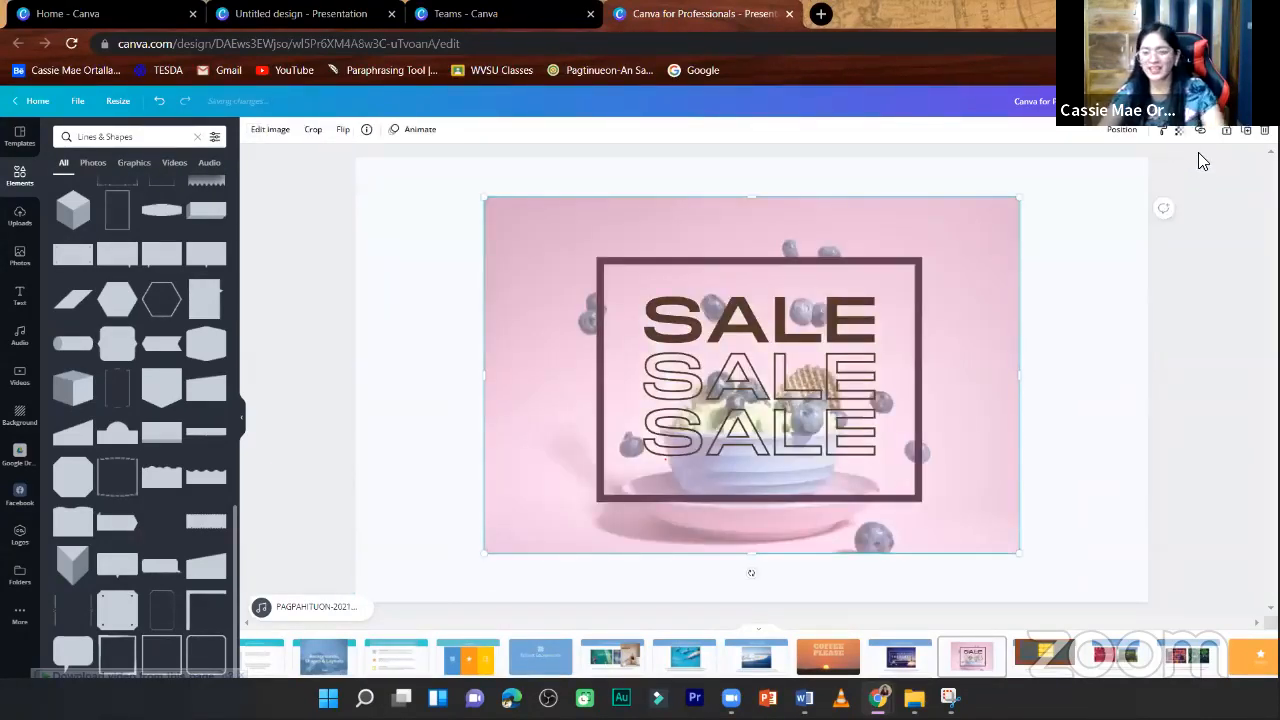
{"action": "left_click", "coordinate": [1179, 131]}
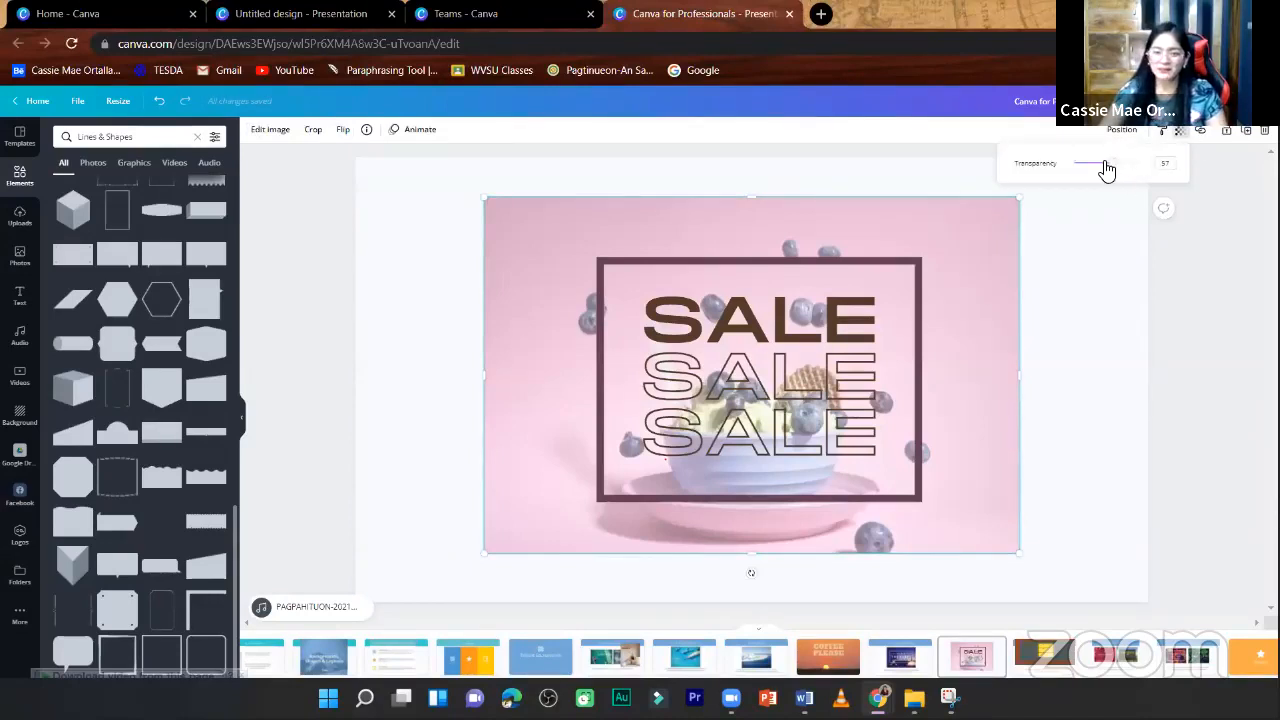
{"action": "left_click_drag", "start_coordinate": [1112, 175], "coordinate": [1117, 179]}
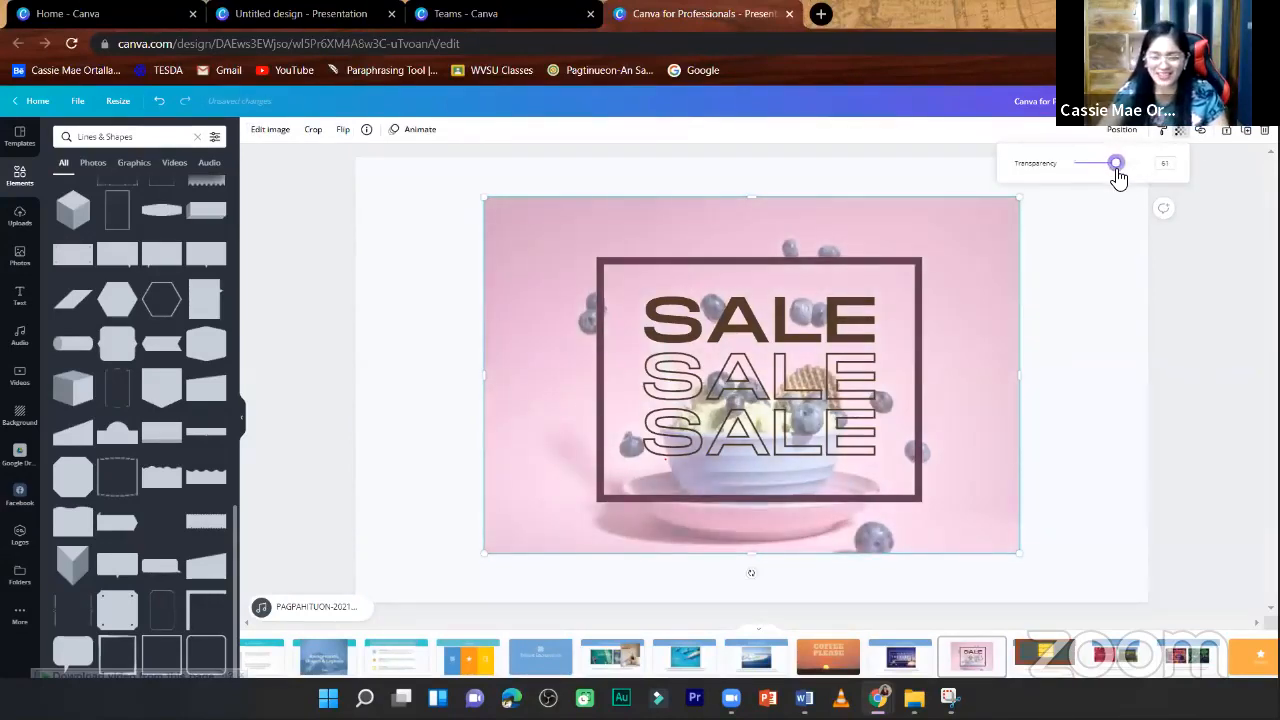
{"action": "left_click", "coordinate": [1089, 349]}
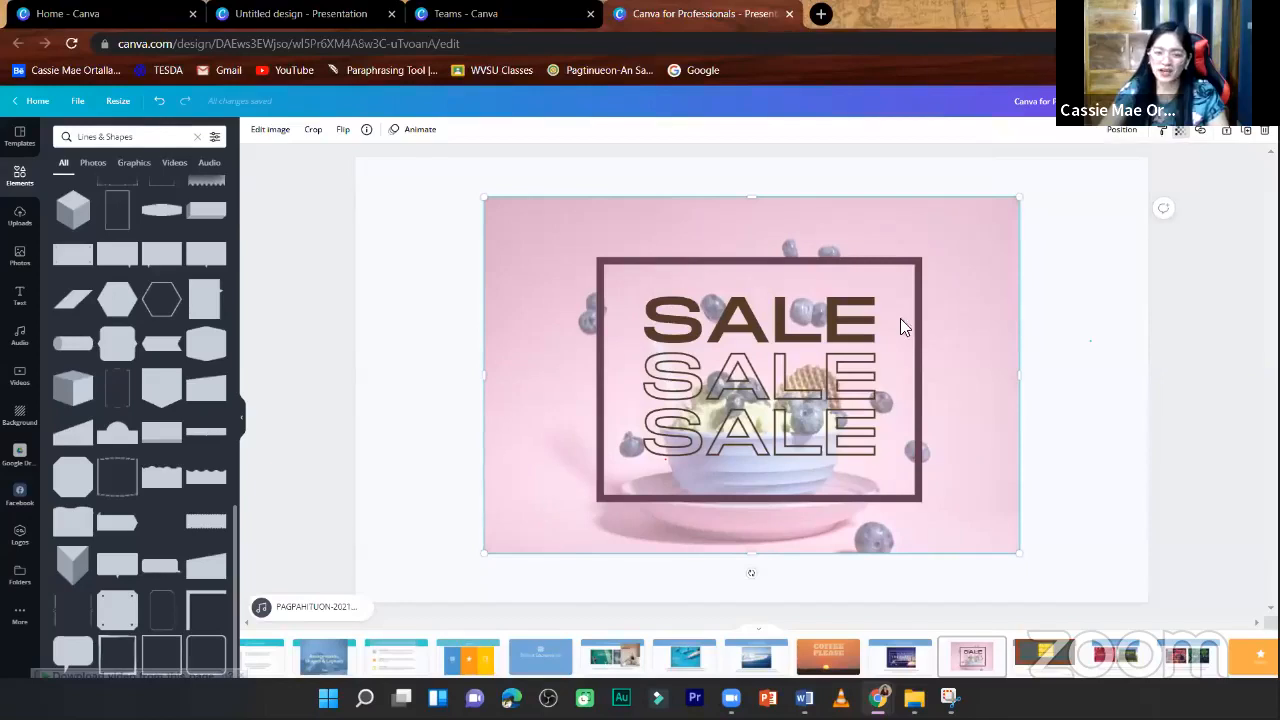
{"action": "left_click", "coordinate": [763, 340]}
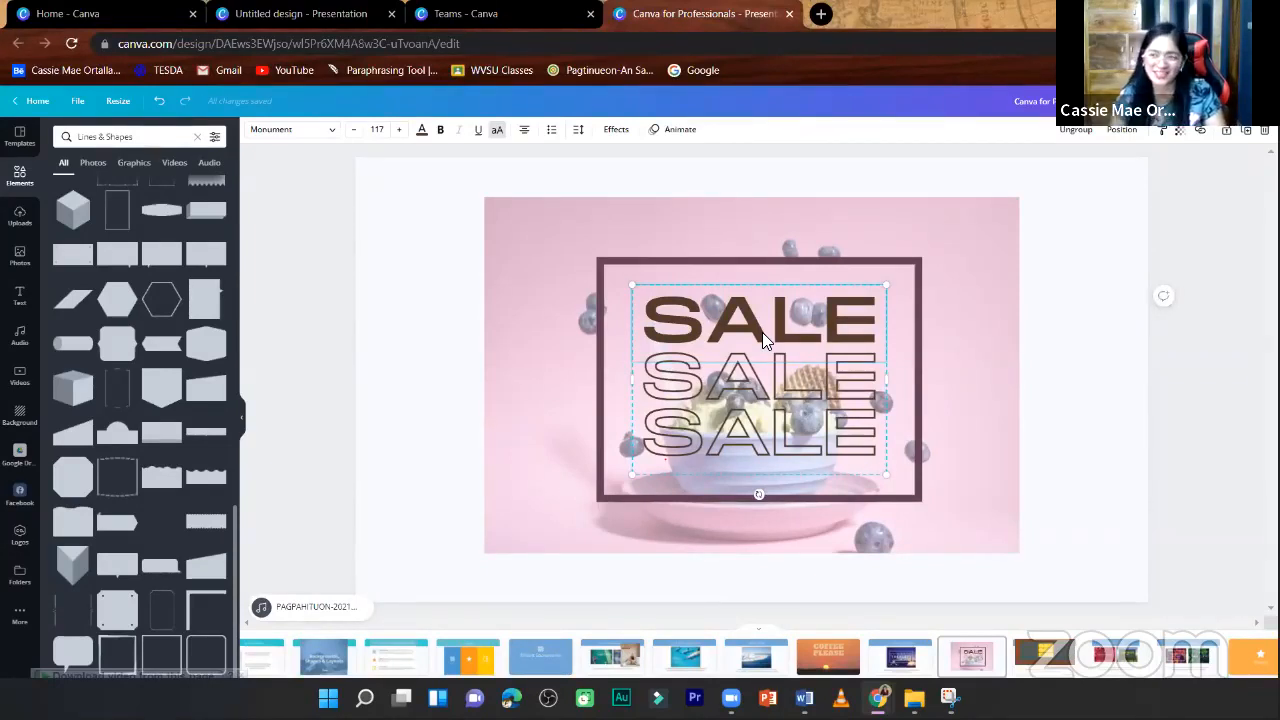
{"action": "left_click", "coordinate": [1071, 404]}
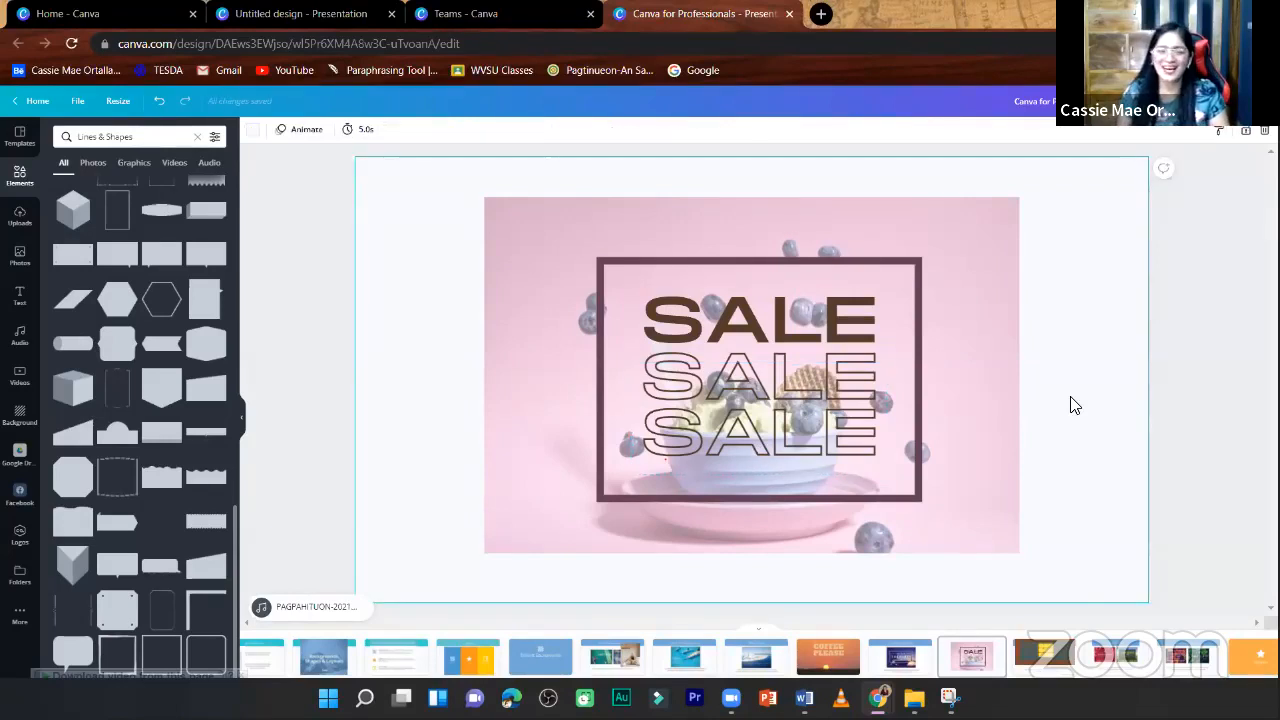
- Go to the SHINE page and try shrinking the wood texture image from its corner
{"action": "scroll", "coordinate": [1070, 404], "scroll_direction": "down", "scroll_amount": 1}
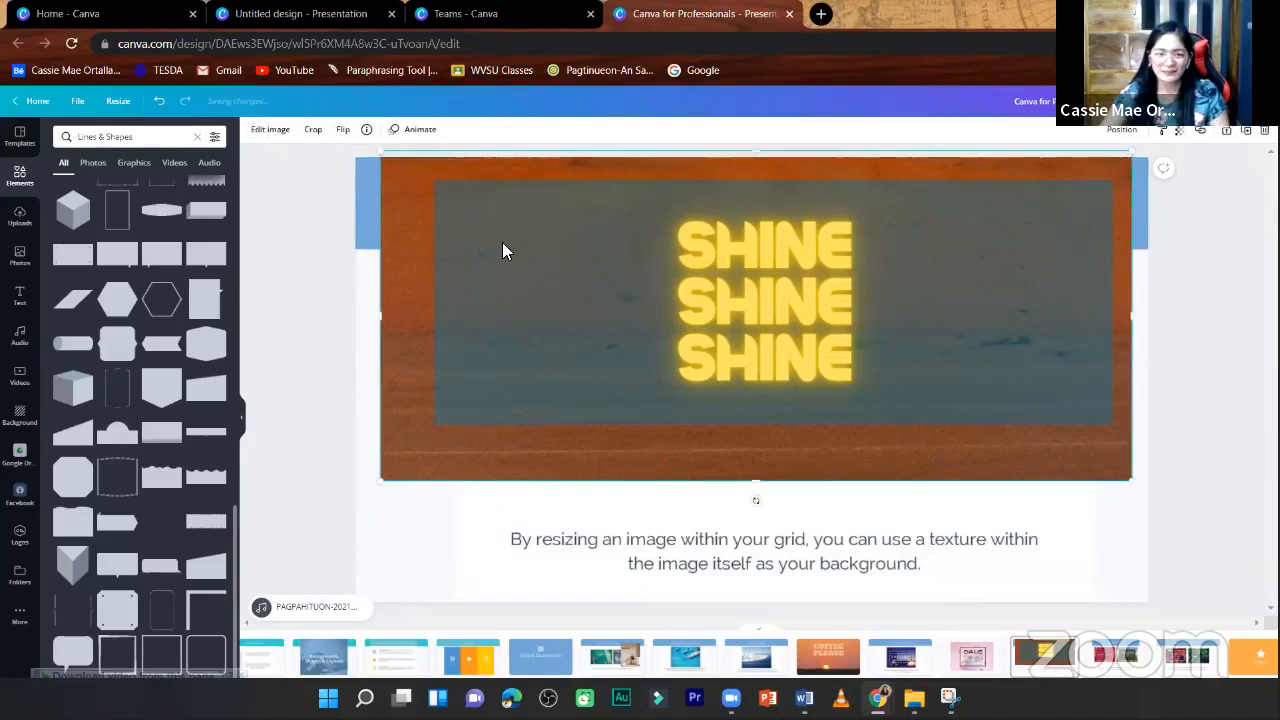
{"action": "left_click", "coordinate": [478, 232]}
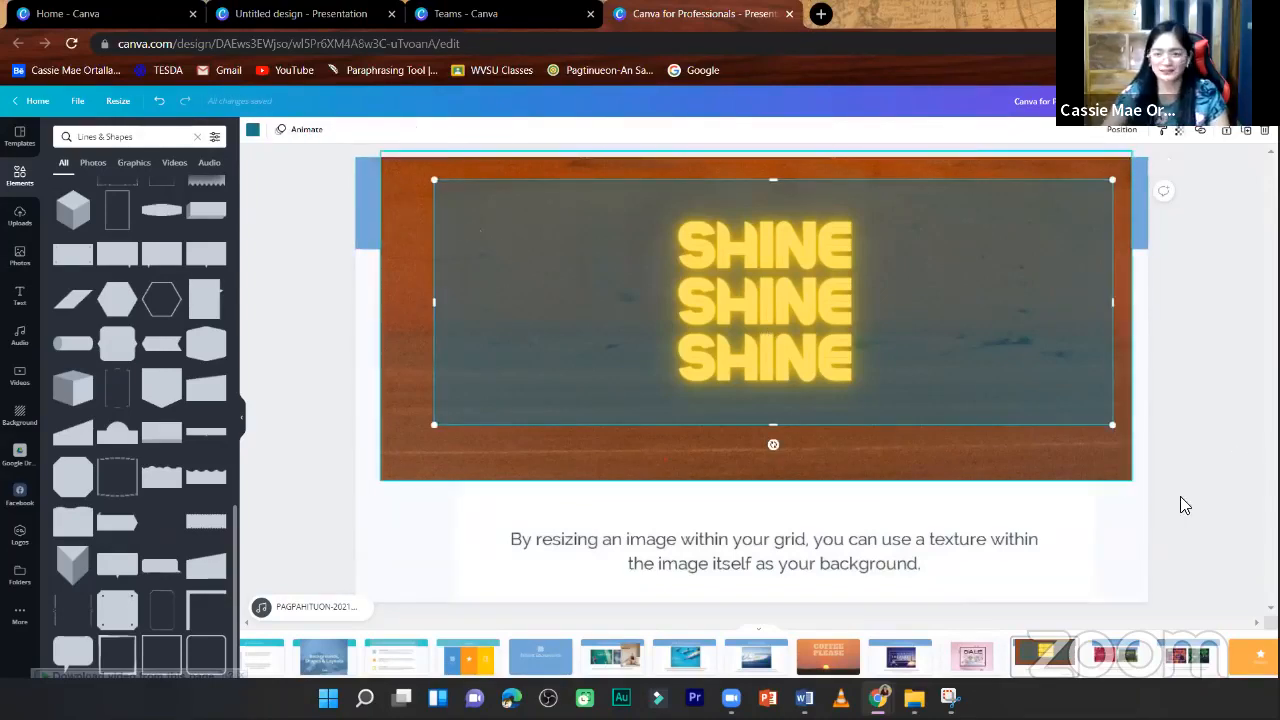
{"action": "left_click", "coordinate": [1132, 482]}
{"action": "mouse_move", "coordinate": [1044, 425]}
{"action": "left_mouse_down"}
{"action": "mouse_move", "coordinate": [1037, 414]}
{"action": "mouse_move", "coordinate": [1030, 432]}
{"action": "left_mouse_up"}
- Delete the translucent rectangle, wood image and SHINE text lines from the Create your own textures page, undoing an accidental deletion of the page content
{"action": "left_click", "coordinate": [996, 222]}
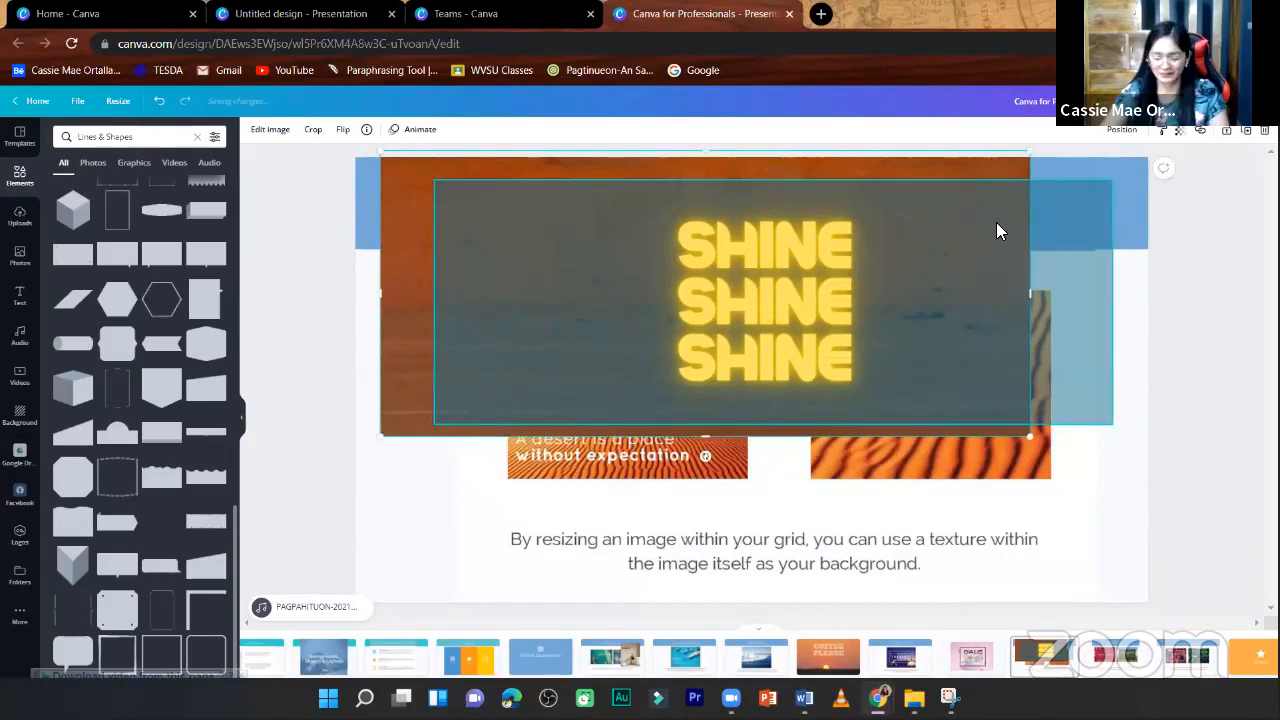
{"action": "key", "text": "Delete"}
{"action": "left_click", "coordinate": [806, 266]}
{"action": "key", "text": "Delete"}
{"action": "left_click", "coordinate": [946, 254]}
{"action": "key", "text": "Delete"}
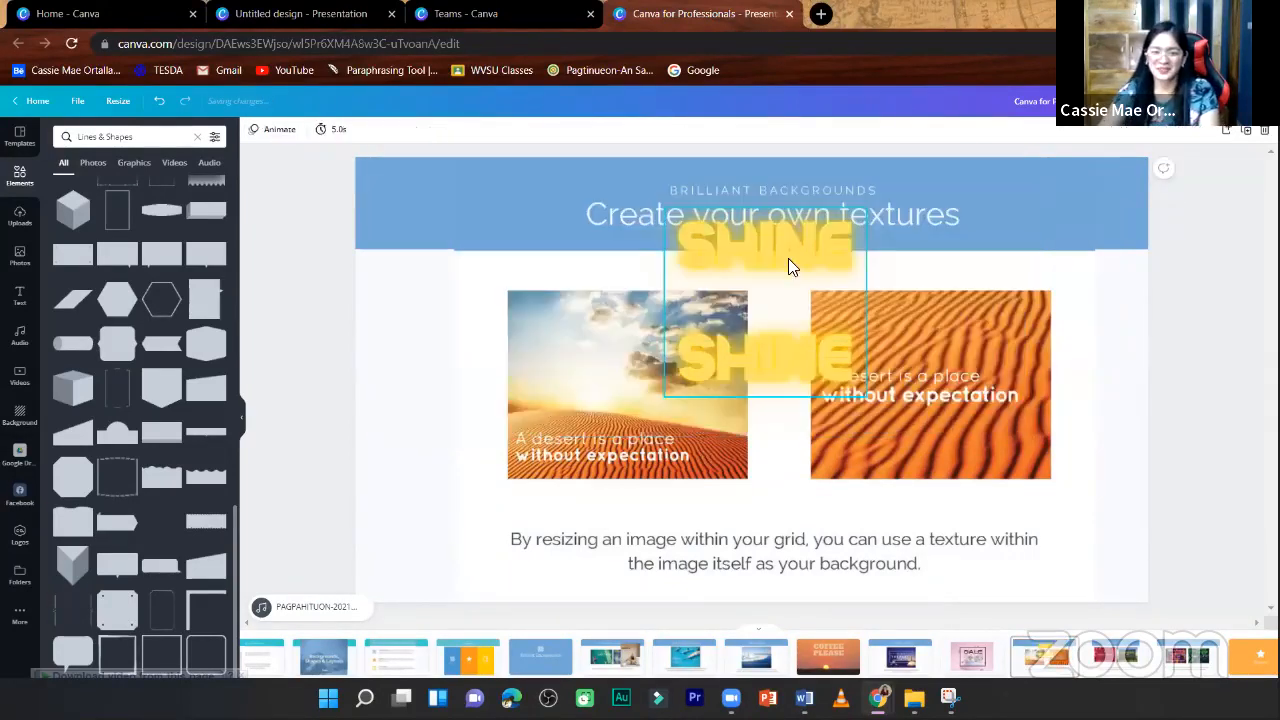
{"action": "left_click", "coordinate": [788, 258]}
{"action": "key", "text": "Delete"}
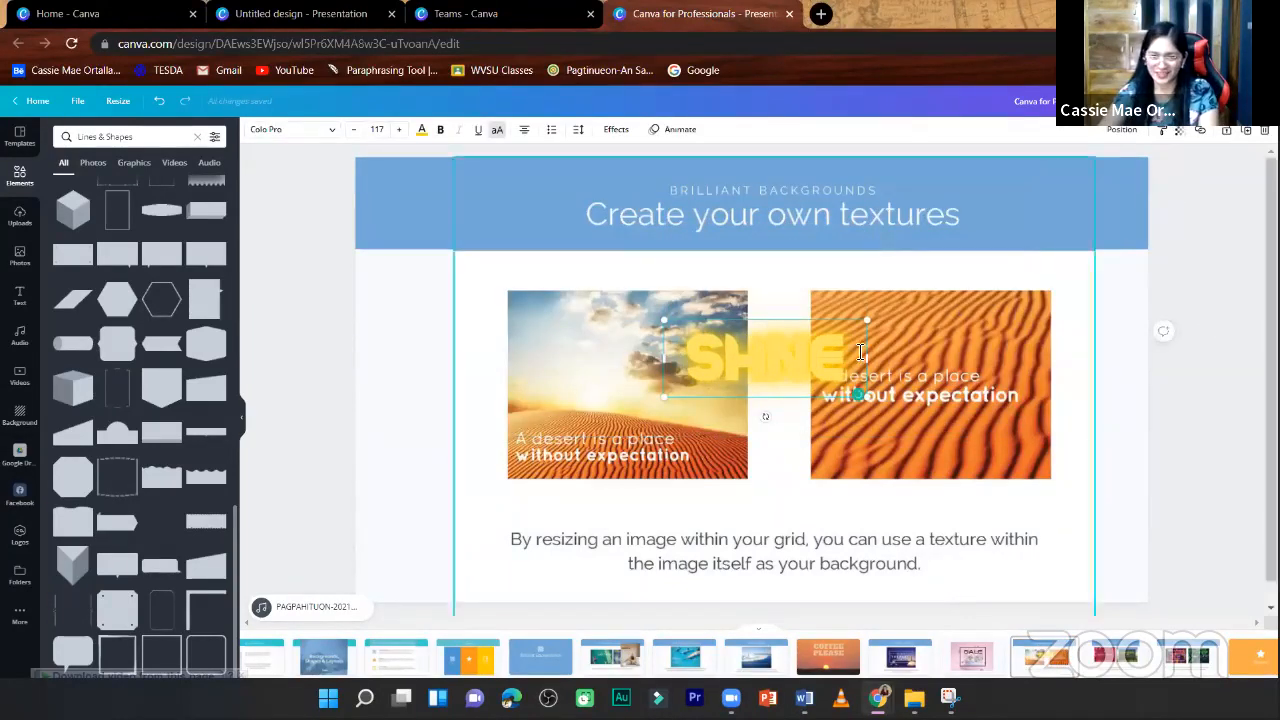
{"action": "left_click", "coordinate": [786, 405]}
{"action": "key", "text": "Delete"}
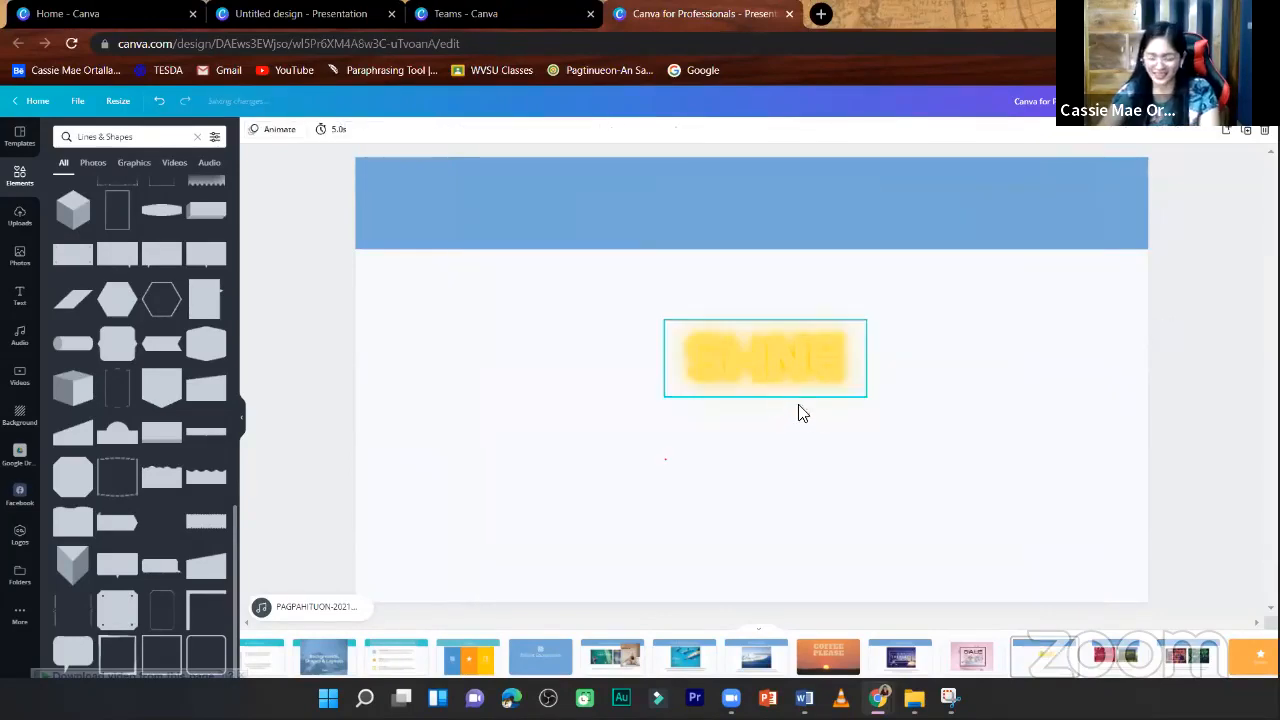
{"action": "key", "text": "ctrl+z"}
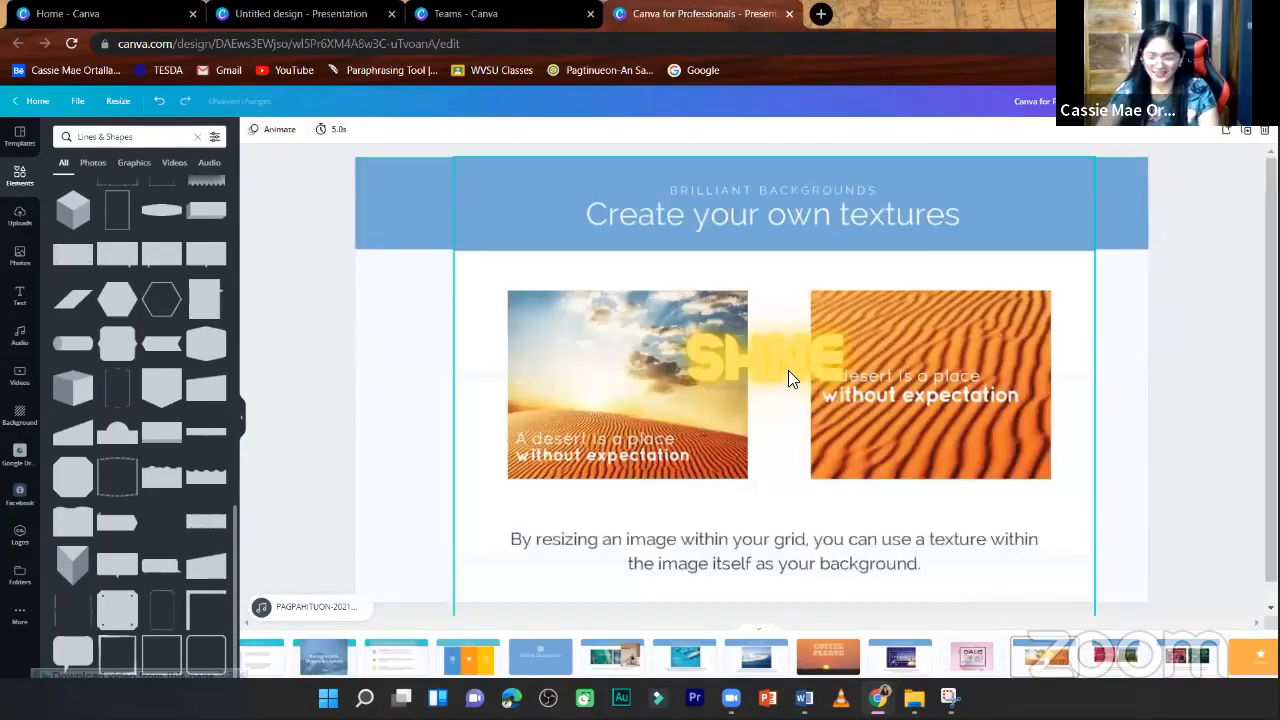
{"action": "key", "text": "Delete"}
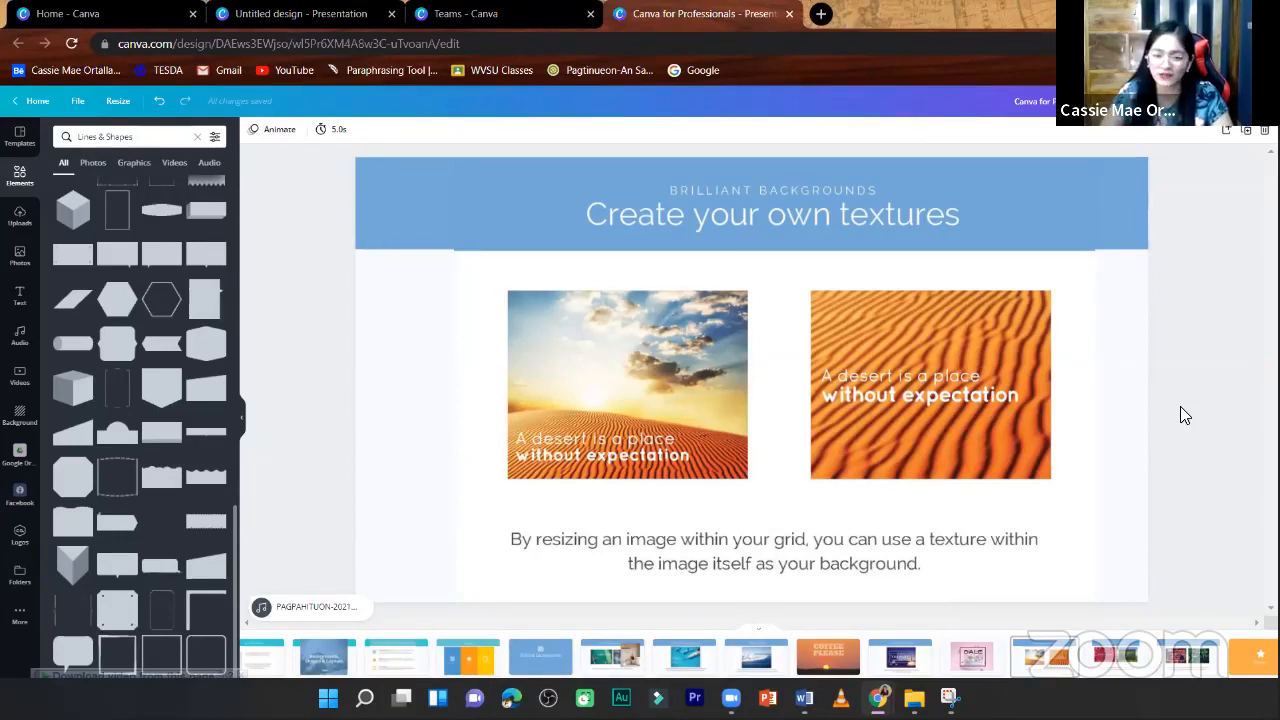
- Add a blank page after the Create your own textures page, and return to the textures page
{"action": "left_click", "coordinate": [1230, 135]}
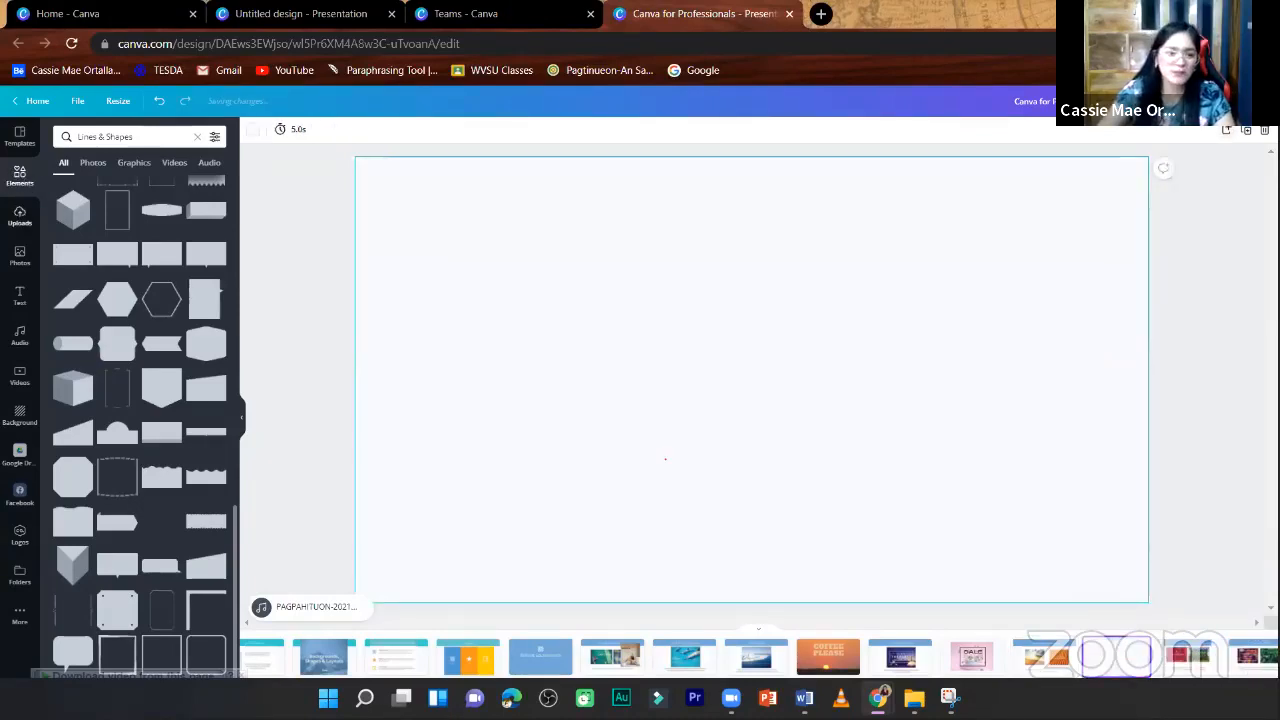
{"action": "left_click", "coordinate": [1035, 665]}
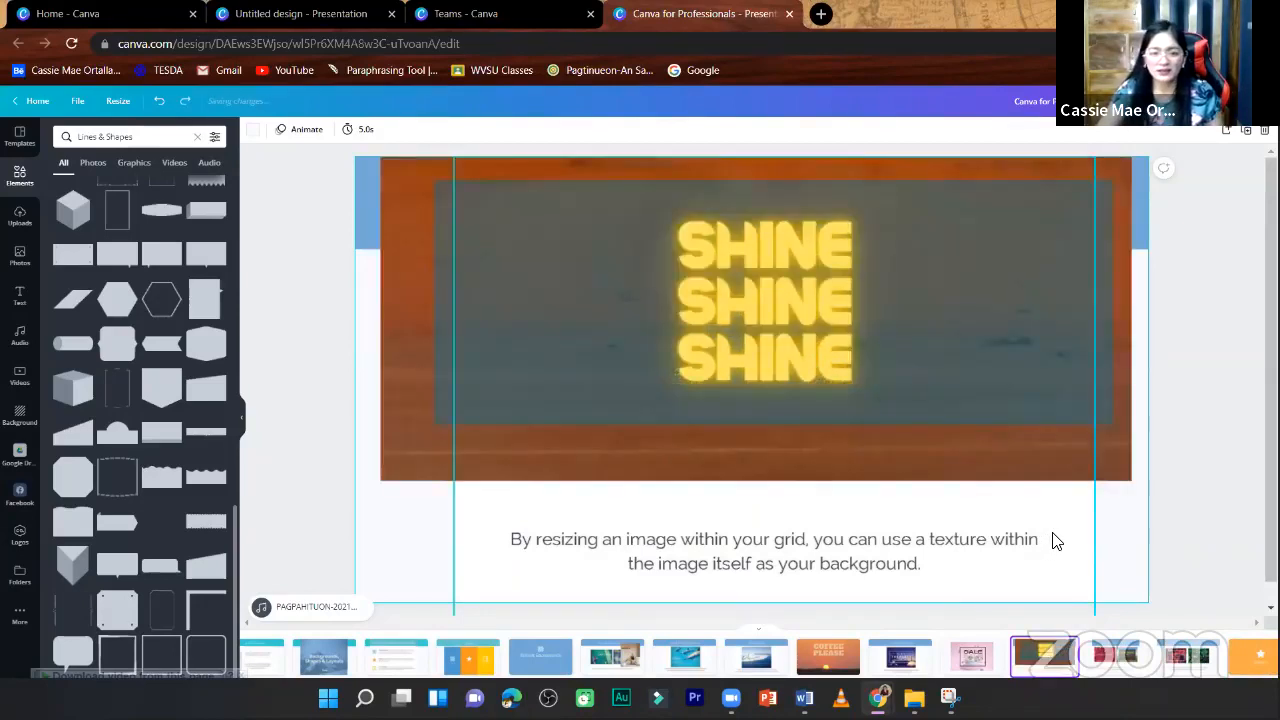
- Shrink the translucent rectangle behind the SHINE text very slightly from its corner
{"action": "left_click", "coordinate": [1064, 291]}
{"action": "left_click", "coordinate": [1064, 290]}
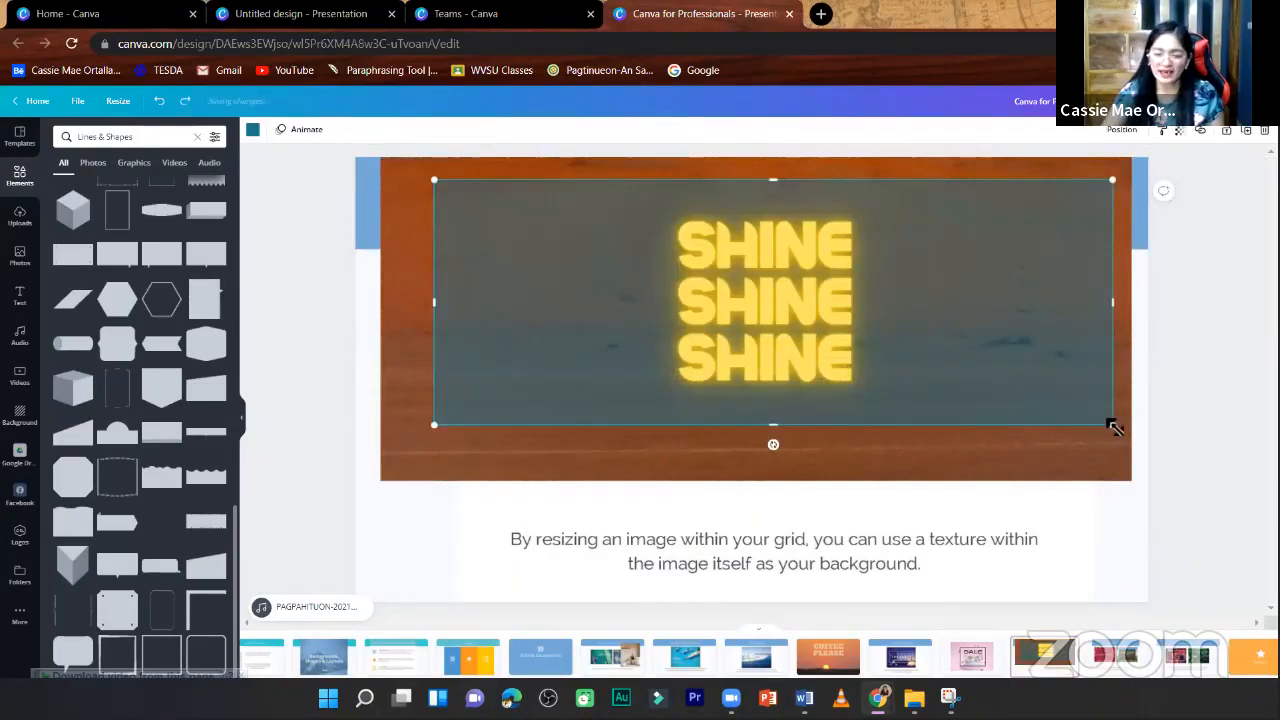
{"action": "mouse_move", "coordinate": [1115, 427]}
{"action": "left_mouse_down"}
{"action": "mouse_move", "coordinate": [1109, 437]}
{"action": "mouse_move", "coordinate": [1111, 425]}
{"action": "left_mouse_up"}
- Duplicate the SHINE page and delete the caption, translucent rectangle, wood image and SHINE text lines from the copy
{"action": "left_click", "coordinate": [1206, 371]}
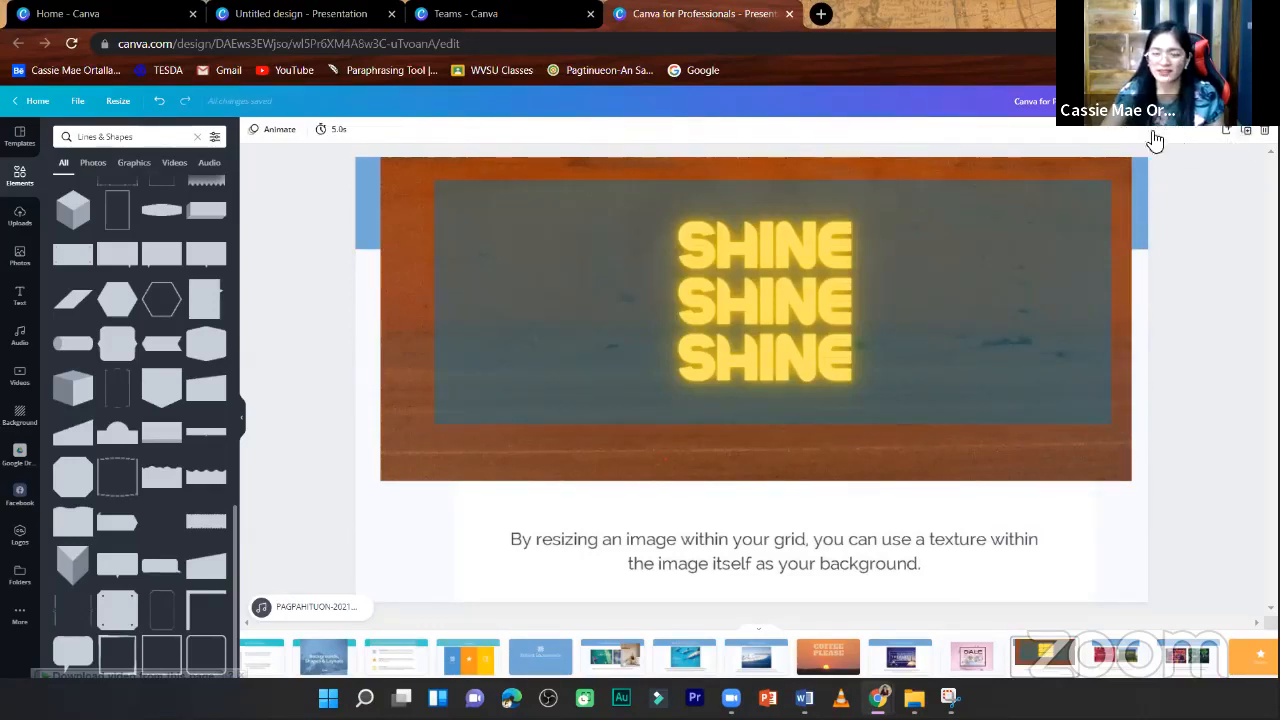
{"action": "left_click", "coordinate": [1047, 662]}
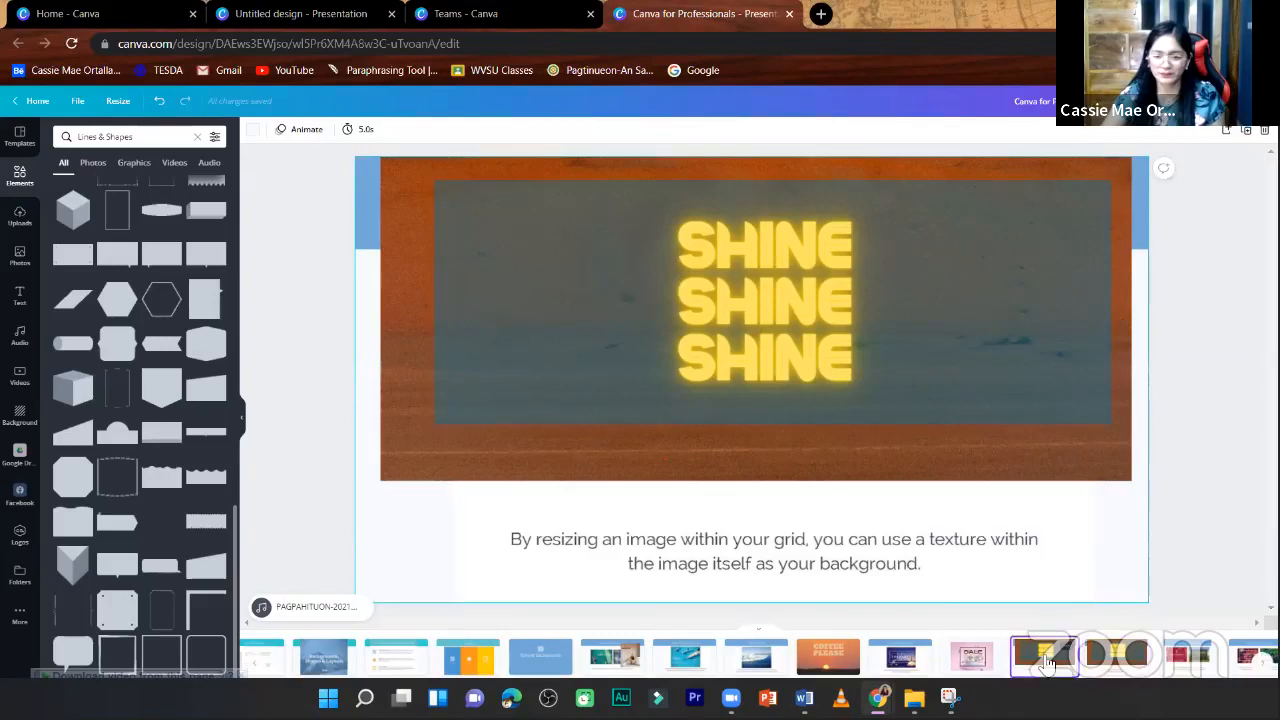
{"action": "left_click", "coordinate": [1044, 400]}
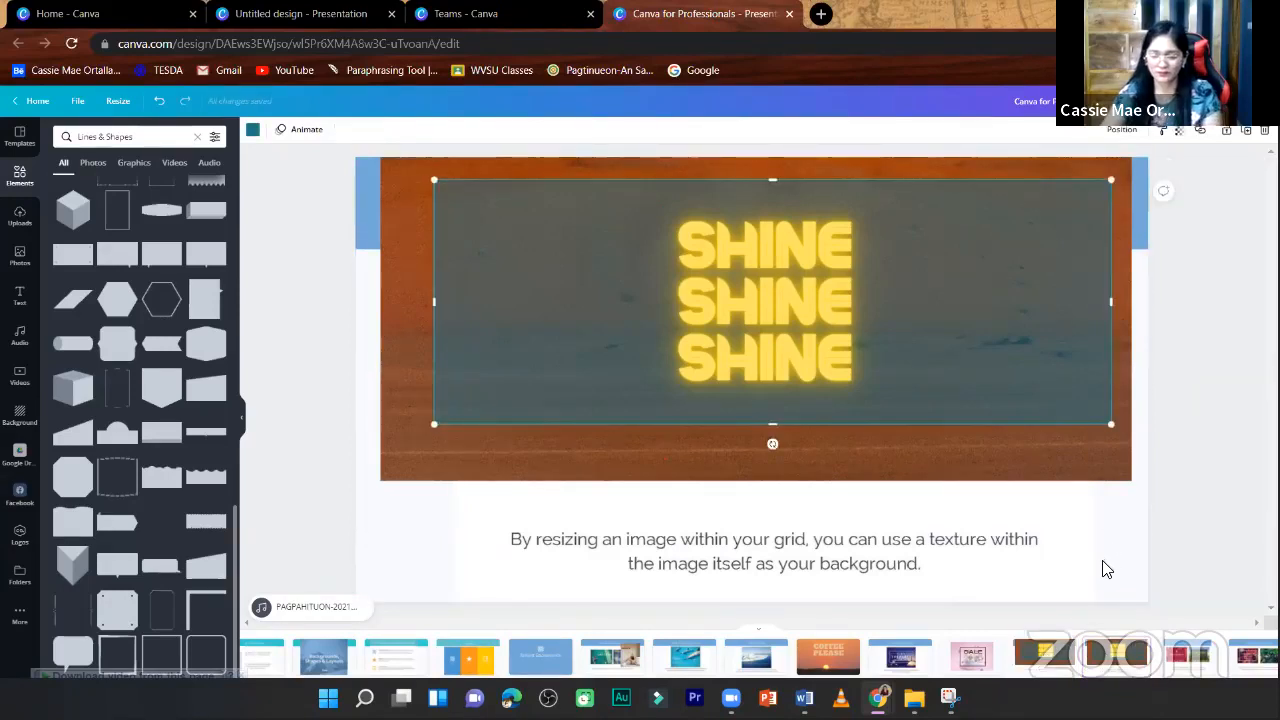
{"action": "left_click", "coordinate": [1092, 567]}
{"action": "key", "text": "Delete"}
{"action": "left_click", "coordinate": [1016, 406]}
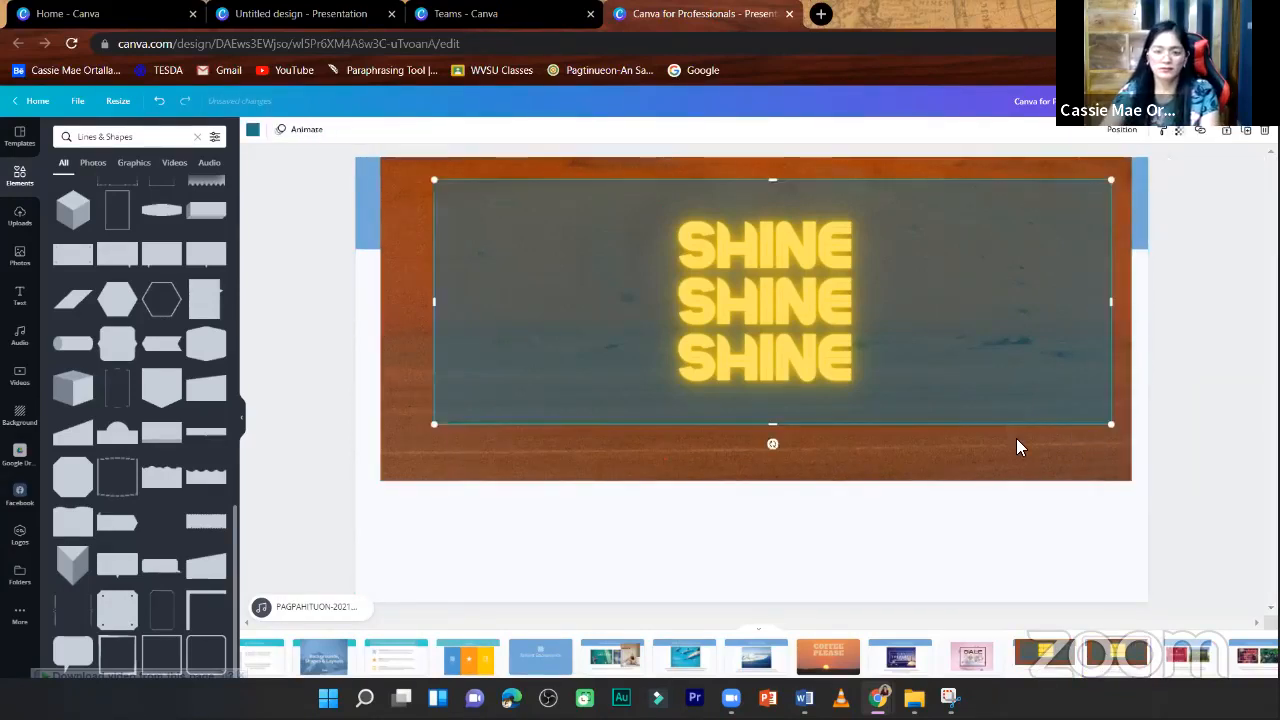
{"action": "key", "text": "Delete"}
{"action": "left_click", "coordinate": [952, 388]}
{"action": "key", "text": "Delete"}
{"action": "left_click", "coordinate": [806, 340]}
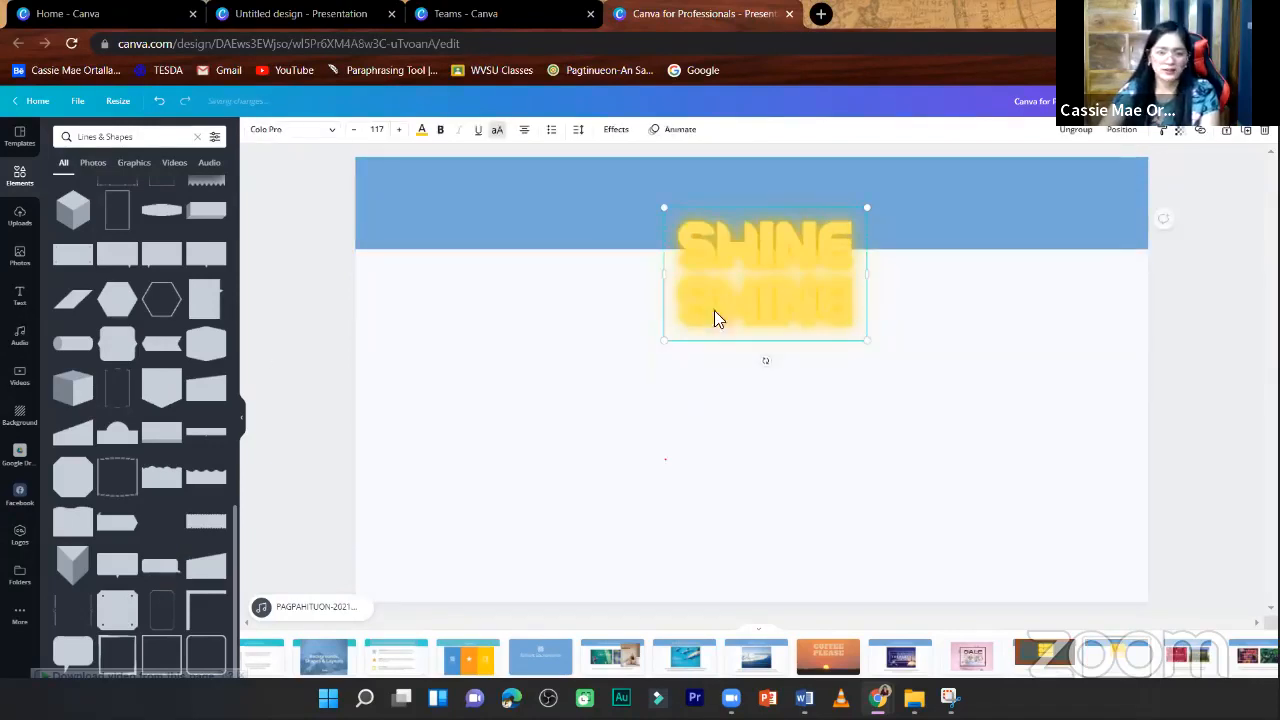
{"action": "key", "text": "Delete"}
- Add the photo of orange desert dunes under a blue sky from the photo library to the cleared page
{"action": "left_click", "coordinate": [17, 258]}
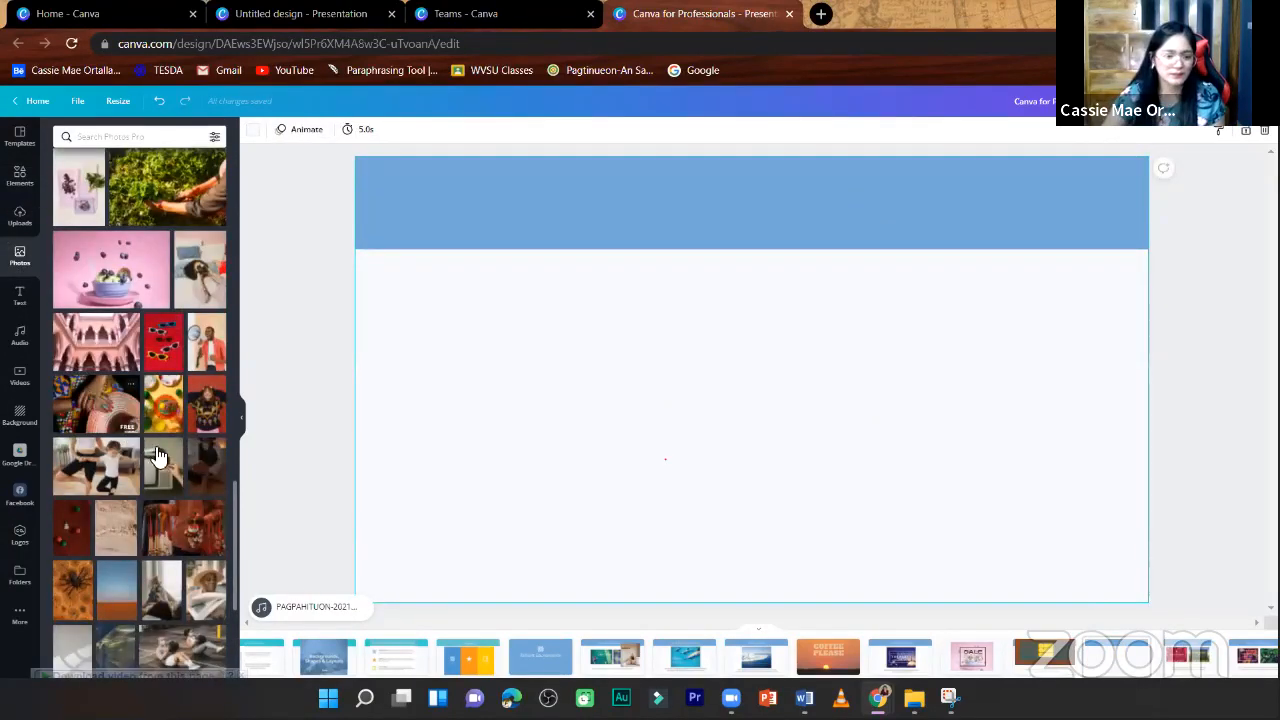
{"action": "scroll", "coordinate": [90, 397], "scroll_direction": "down", "scroll_amount": 2}
{"action": "scroll", "coordinate": [110, 455], "scroll_direction": "down", "scroll_amount": 3}
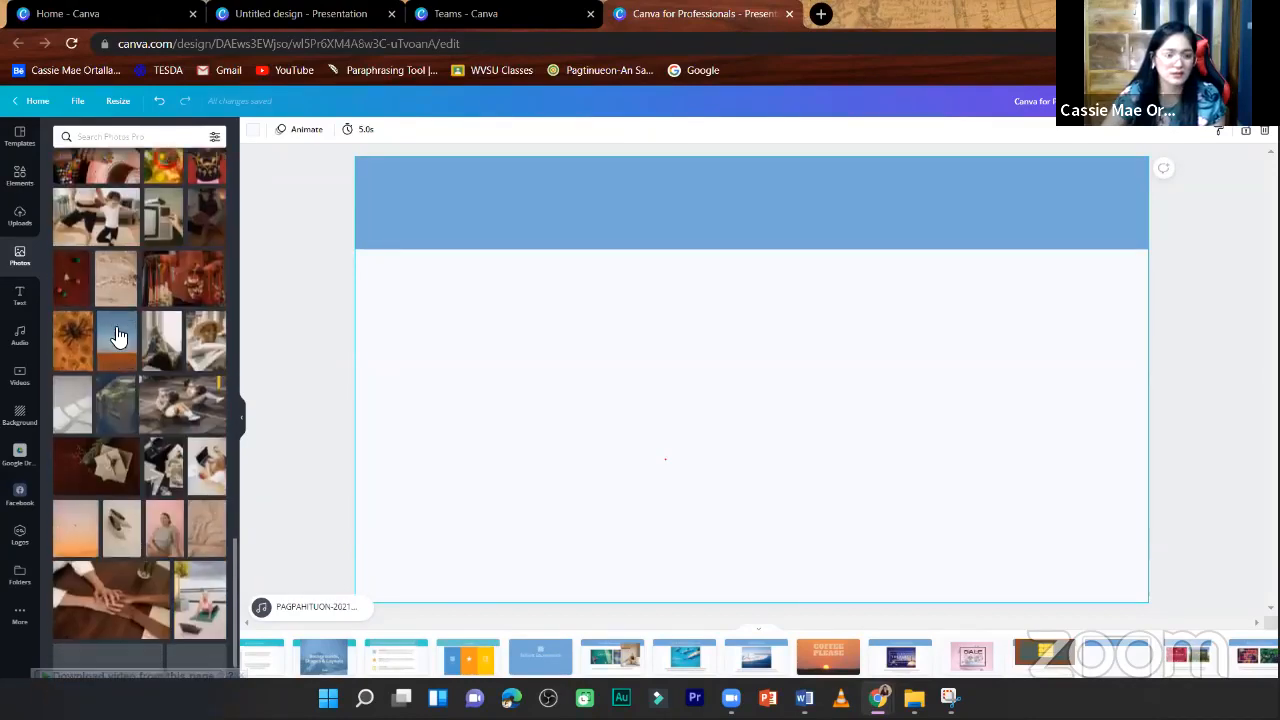
{"action": "left_click", "coordinate": [115, 345]}
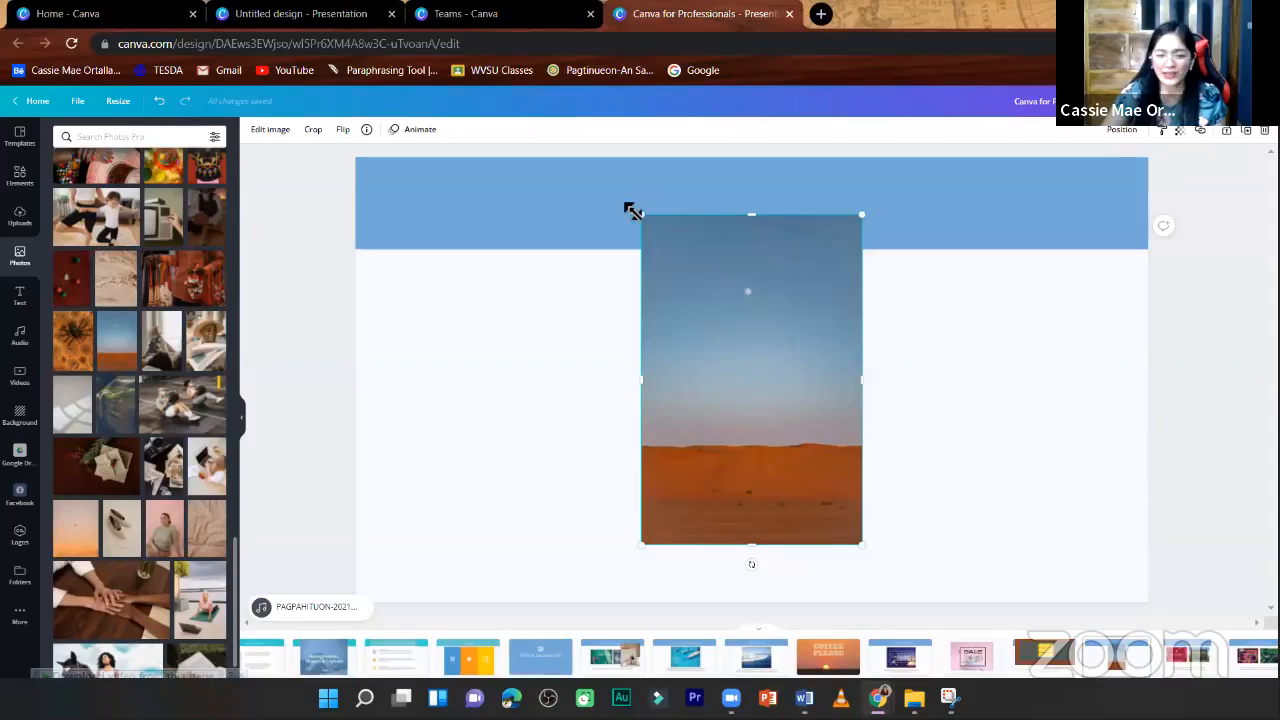
- Enlarge and reposition the desert photo until its orange dunes fill the page, and set it as the page background
{"action": "left_click_drag", "start_coordinate": [633, 211], "coordinate": [65, 22]}
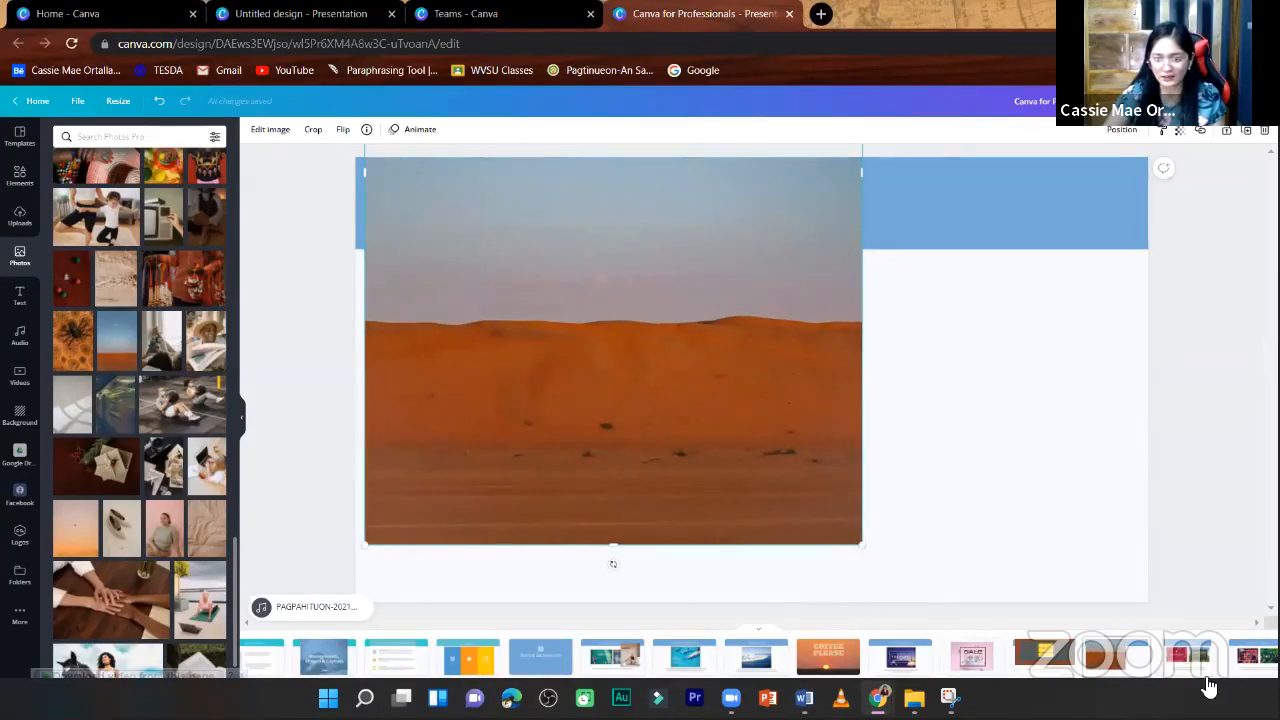
{"action": "left_click_drag", "start_coordinate": [862, 545], "coordinate": [1277, 714]}
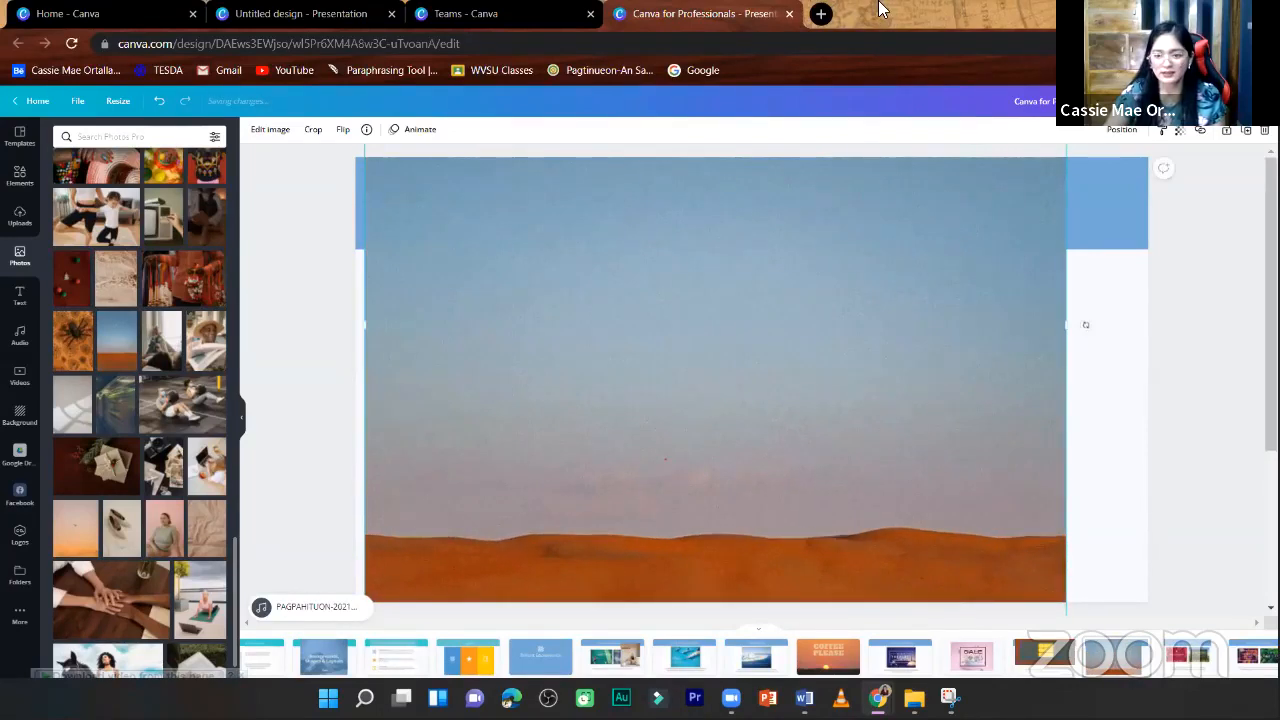
{"action": "left_click_drag", "start_coordinate": [857, 3], "coordinate": [808, 6]}
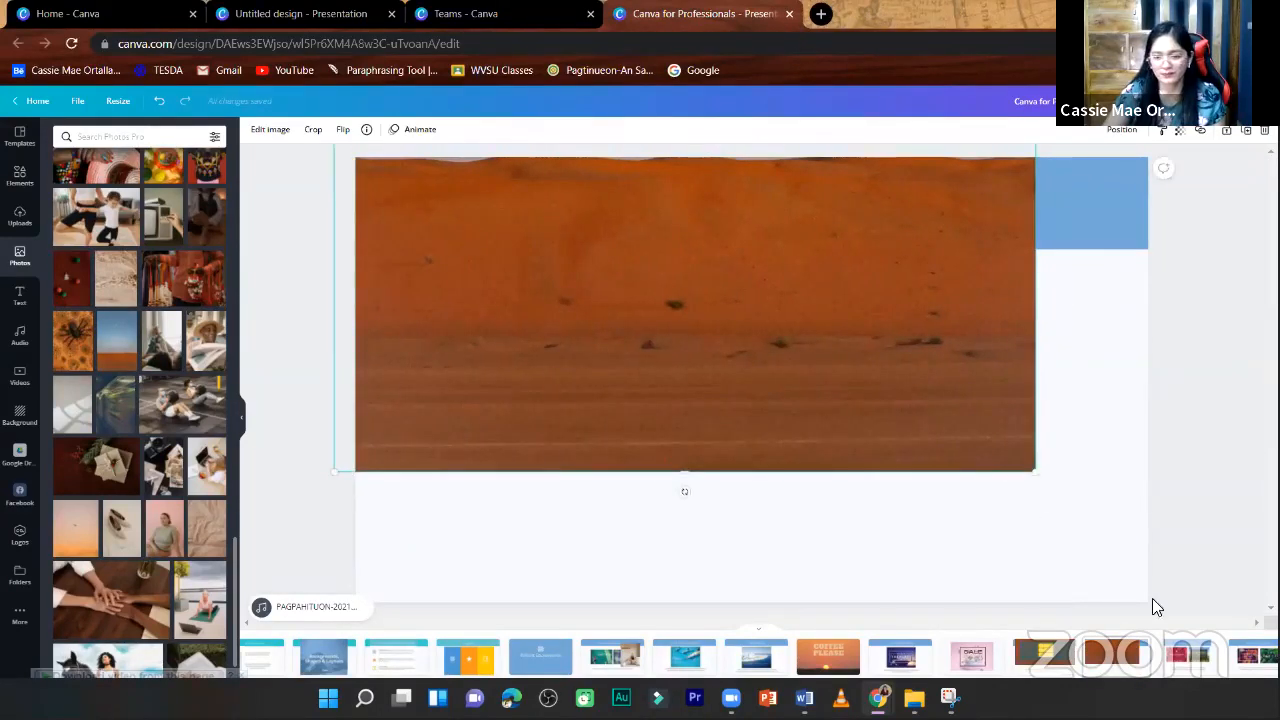
{"action": "left_click_drag", "start_coordinate": [1156, 607], "coordinate": [1194, 643]}
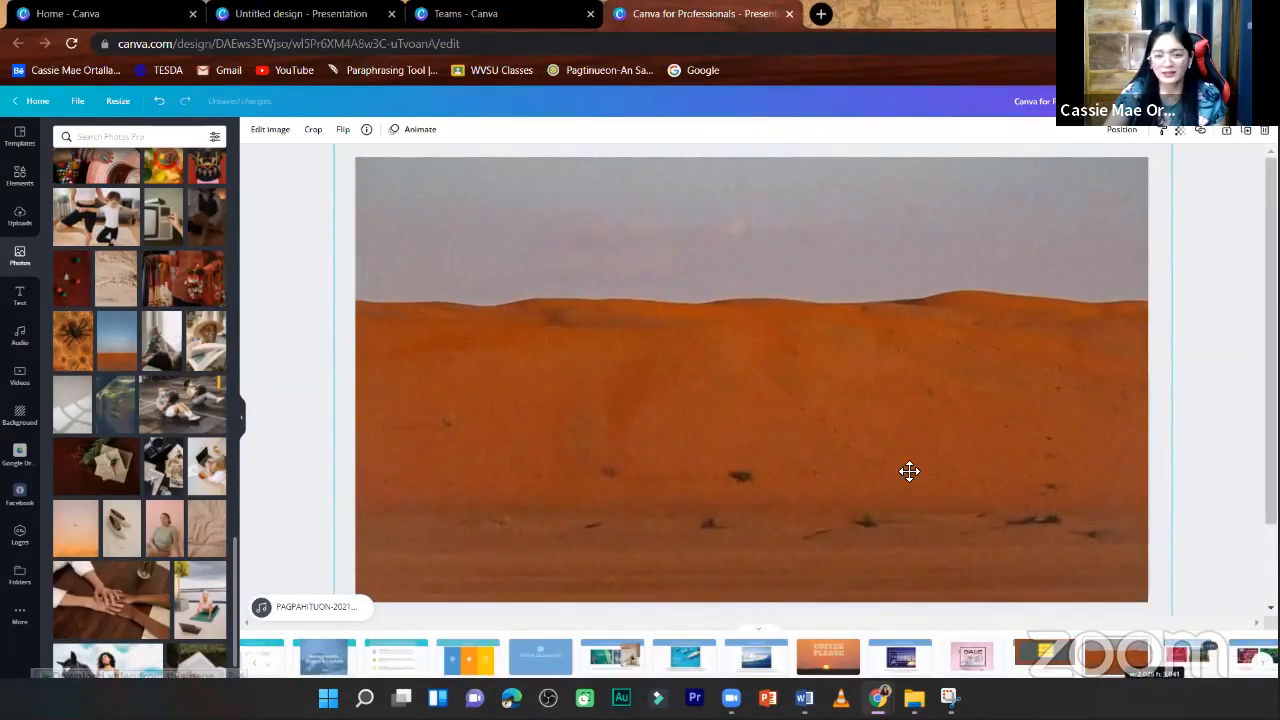
{"action": "left_click_drag", "start_coordinate": [931, 482], "coordinate": [840, 466]}
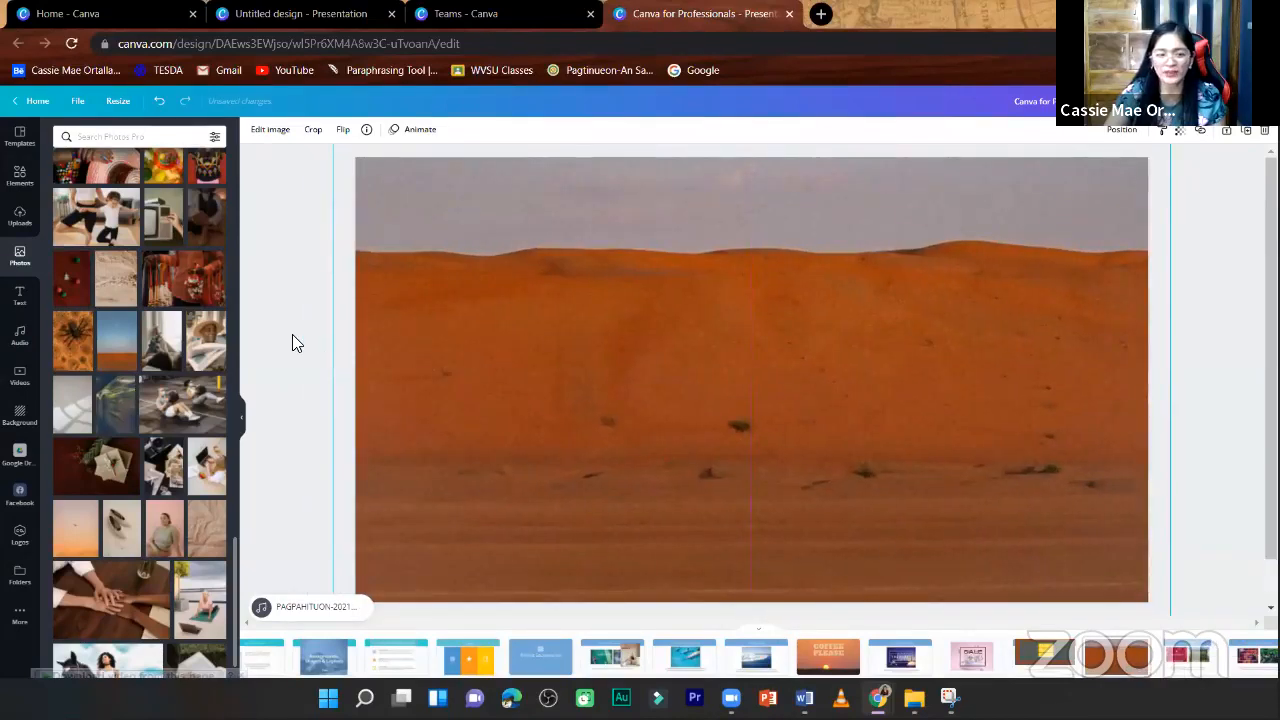
{"action": "left_click", "coordinate": [418, 214]}
{"action": "key", "text": "Delete"}
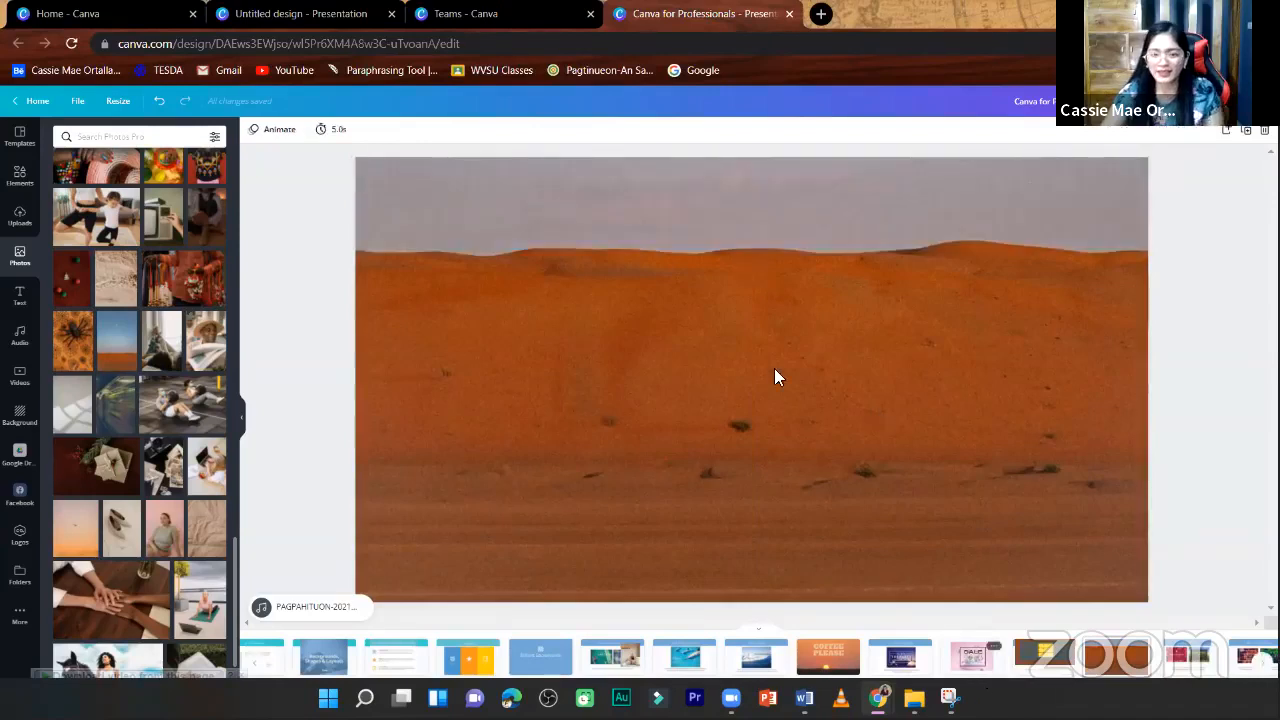
{"action": "left_click", "coordinate": [390, 165]}
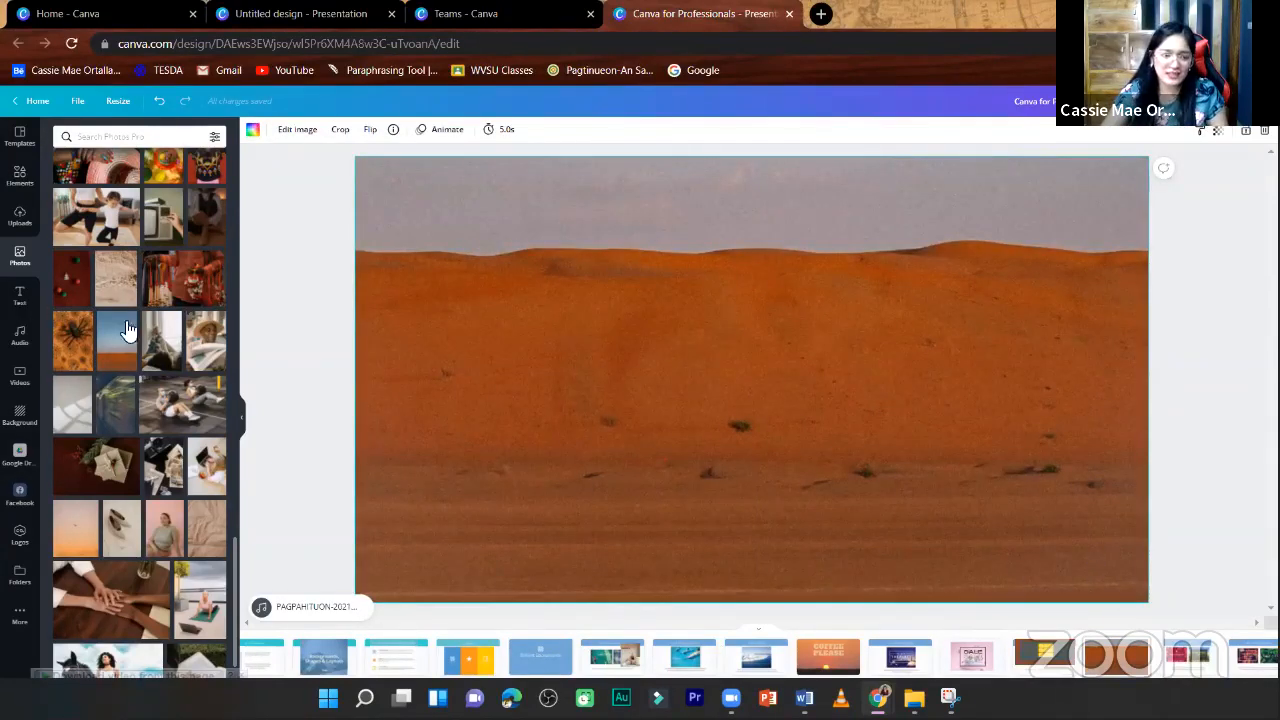
- Add the glowing SLAY THE DAY text combination over the desert background
{"action": "left_click", "coordinate": [19, 295]}
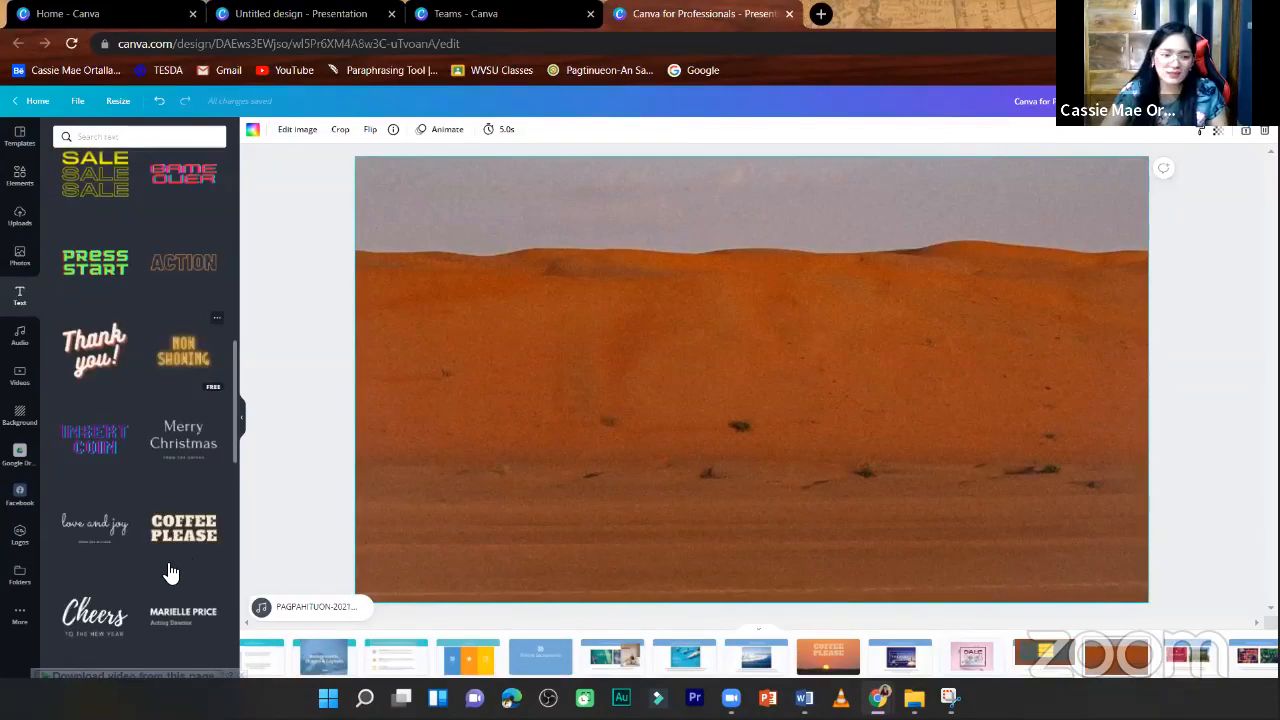
{"action": "scroll", "coordinate": [106, 574], "scroll_direction": "up", "scroll_amount": 1}
{"action": "scroll", "coordinate": [109, 560], "scroll_direction": "down", "scroll_amount": 5}
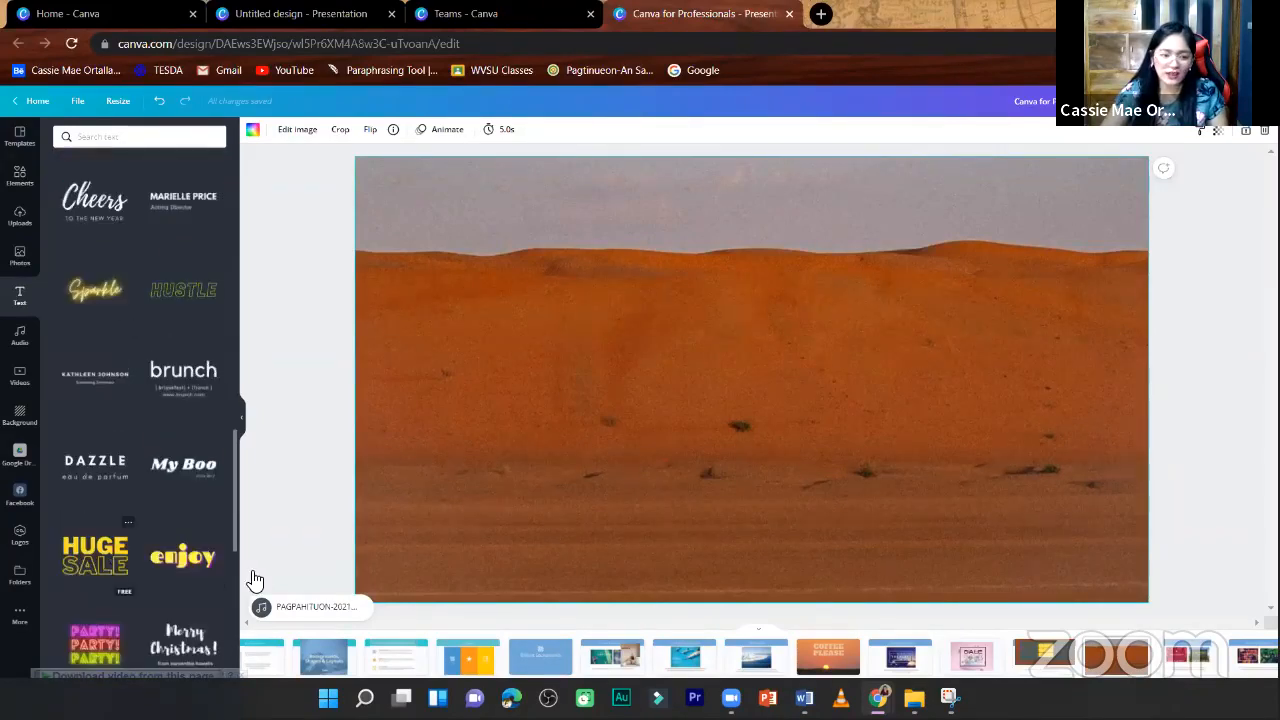
{"action": "scroll", "coordinate": [144, 574], "scroll_direction": "down", "scroll_amount": 4}
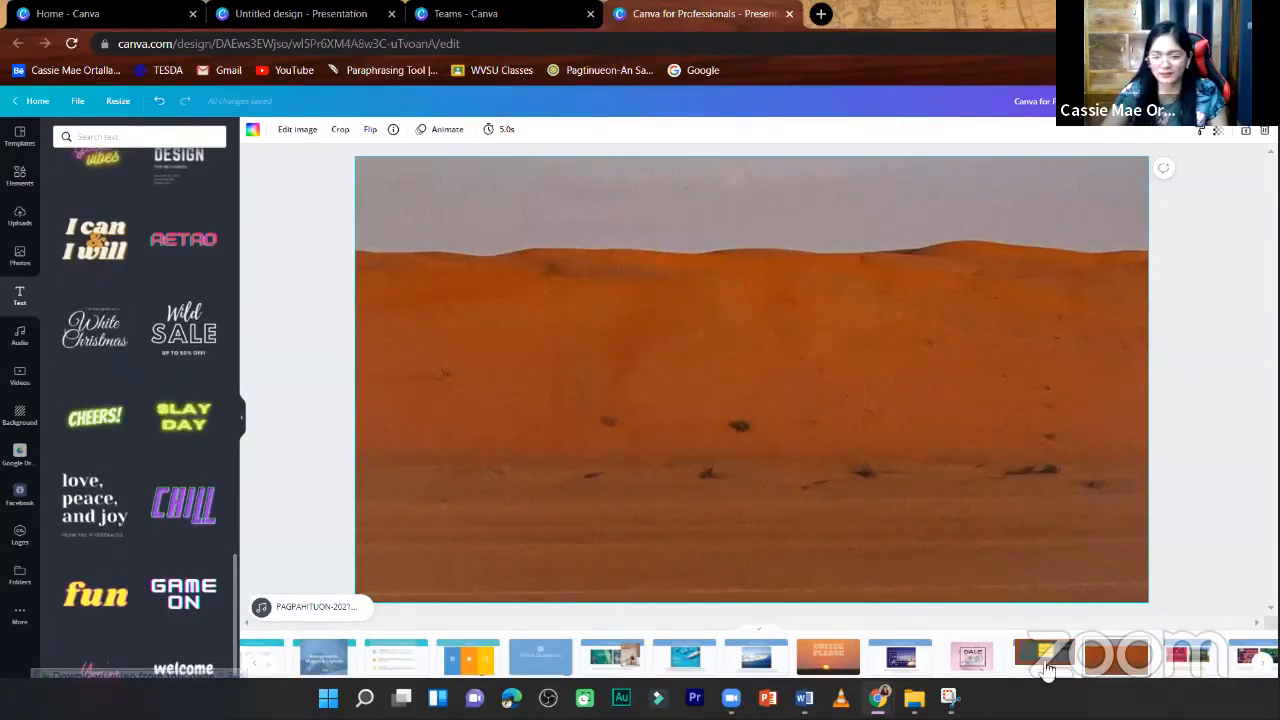
{"action": "key", "text": "ctrl+z"}
{"action": "key", "text": "ctrl+z"}
{"action": "key", "text": "ctrl+z"}
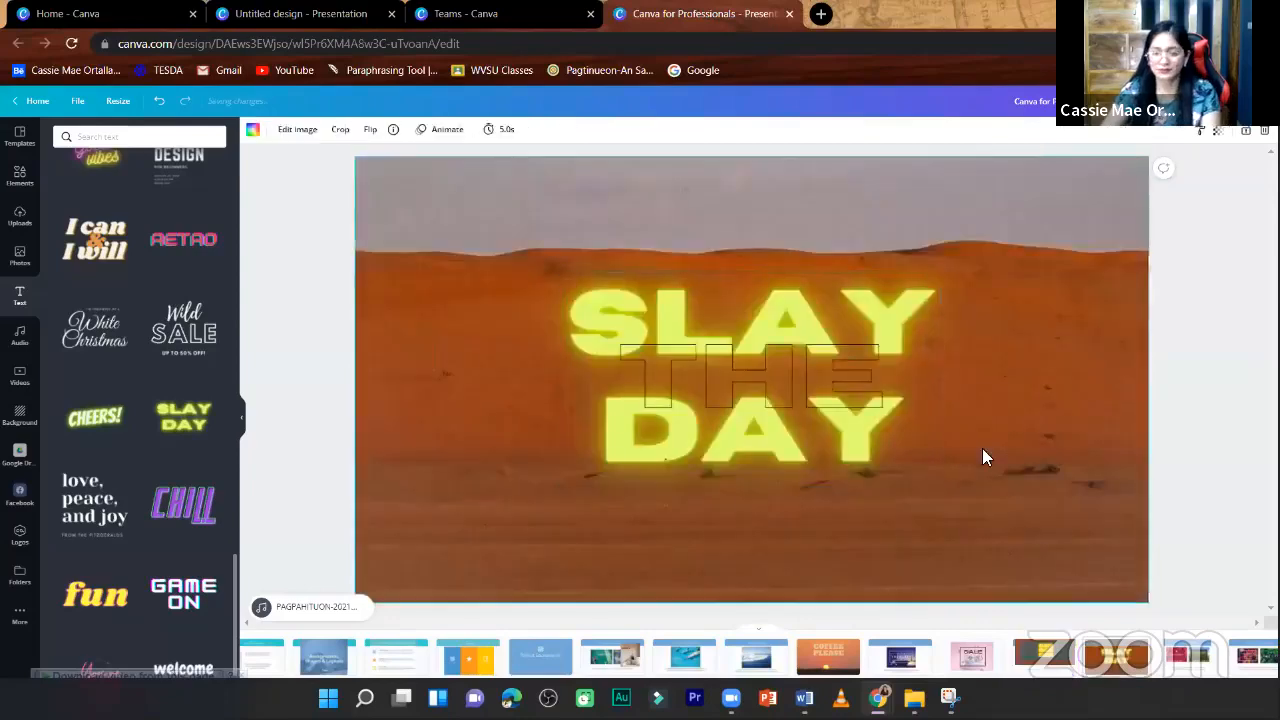
{"action": "key", "text": "ctrl+y"}
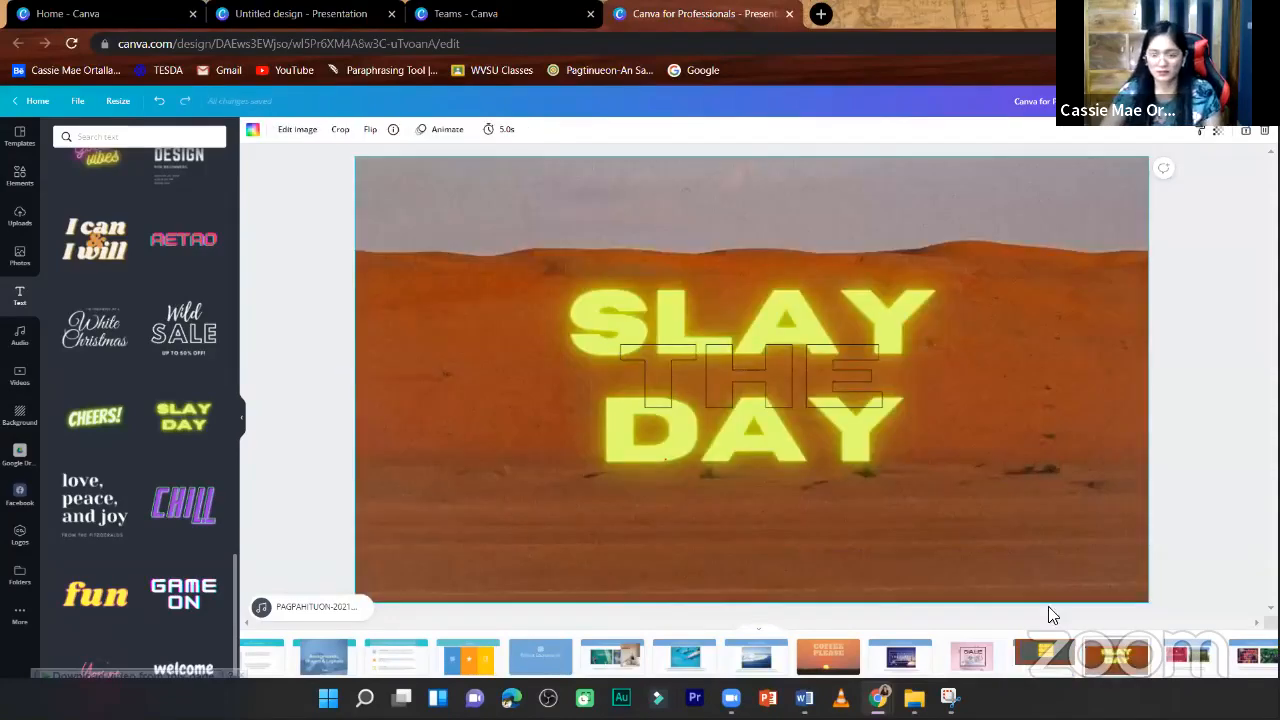
- Enlarge the SLAY THE DAY text proportionally to font size 210 and move it slightly up
{"action": "left_click", "coordinate": [876, 428]}
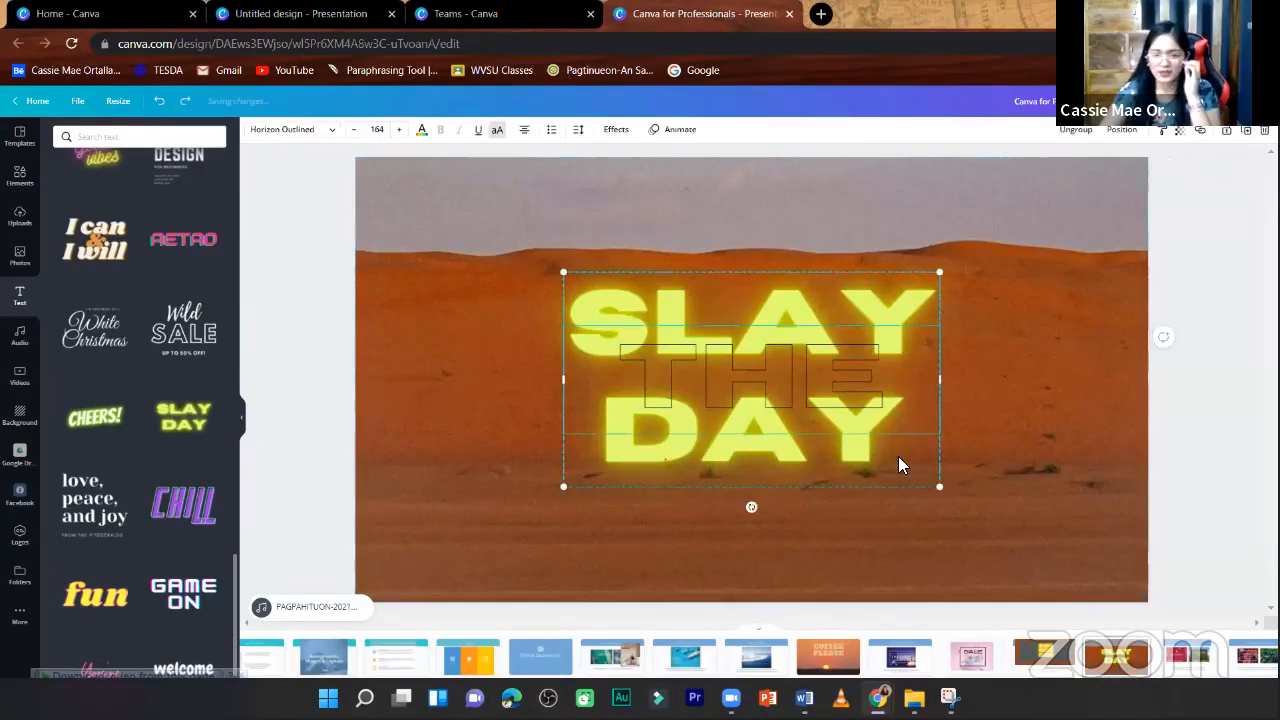
{"action": "left_click_drag", "start_coordinate": [977, 523], "coordinate": [983, 511]}
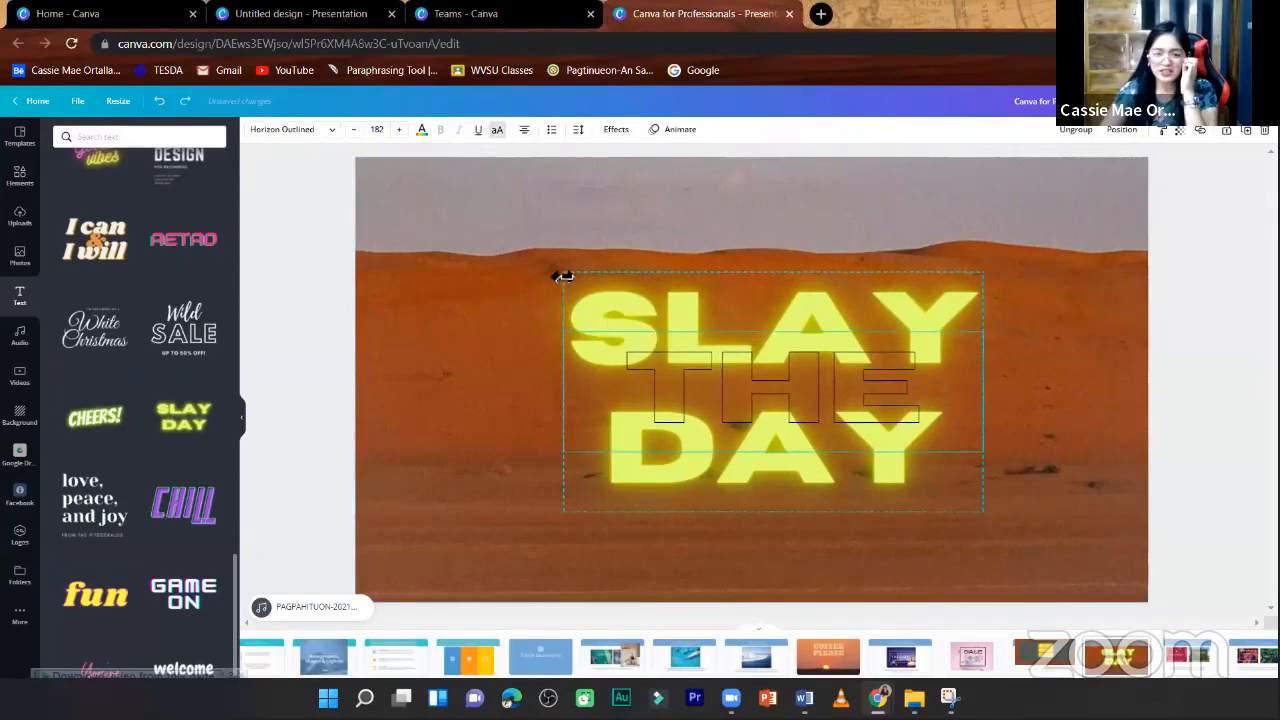
{"action": "left_click_drag", "start_coordinate": [560, 263], "coordinate": [518, 246]}
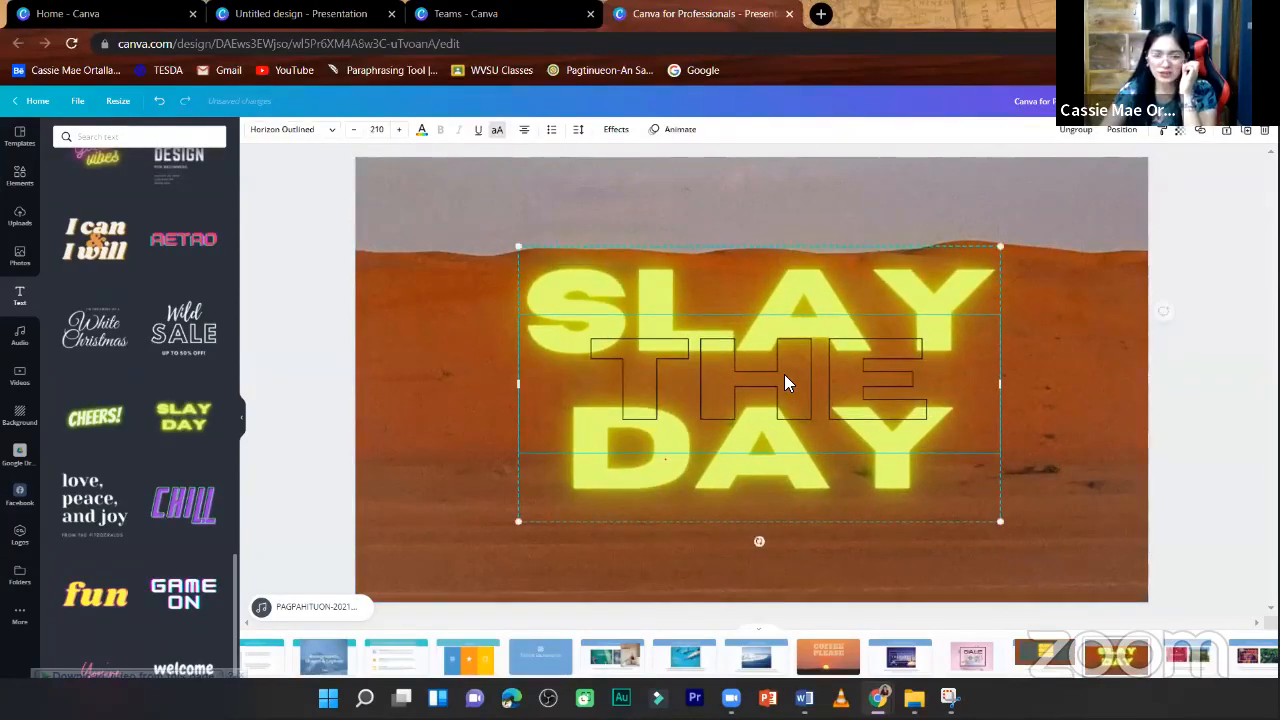
{"action": "mouse_move", "coordinate": [786, 363]}
{"action": "left_mouse_down"}
{"action": "mouse_move", "coordinate": [789, 383]}
{"action": "mouse_move", "coordinate": [789, 345]}
{"action": "left_mouse_up"}
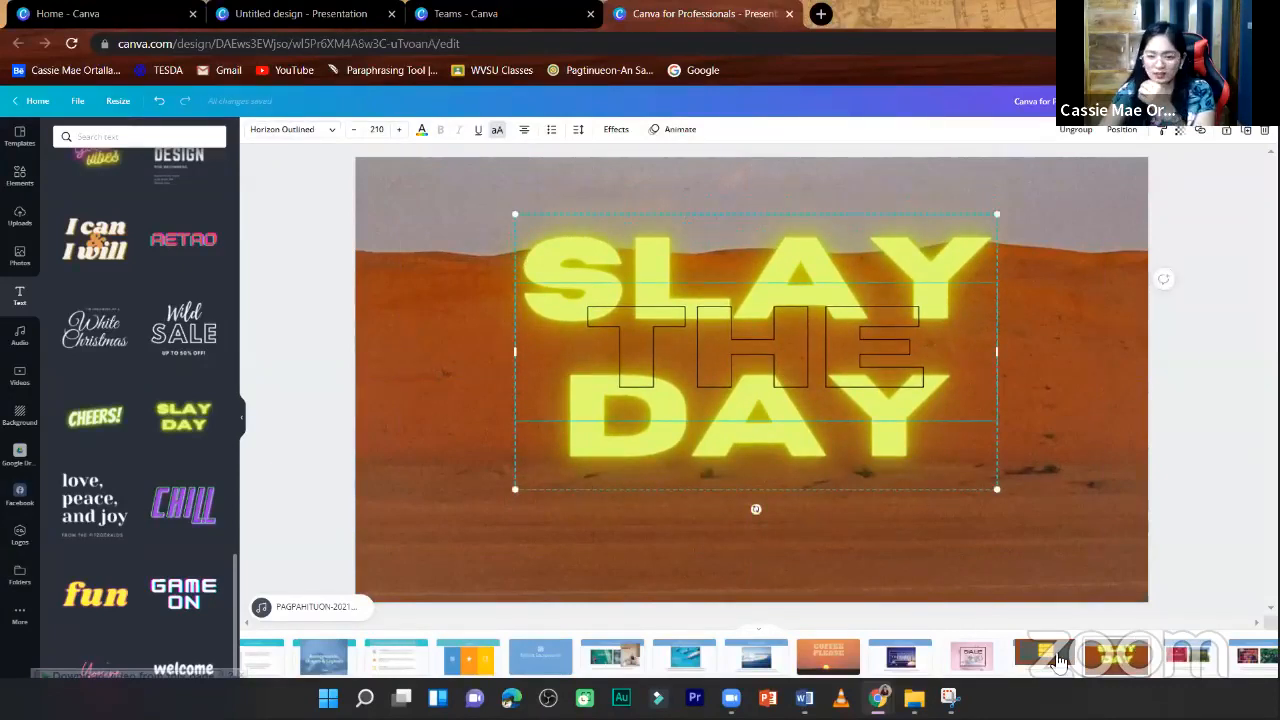
- Return to the Create your own textures page and delete its translucent rectangle, wood image and all SHINE text lines
{"action": "left_click", "coordinate": [1040, 660]}
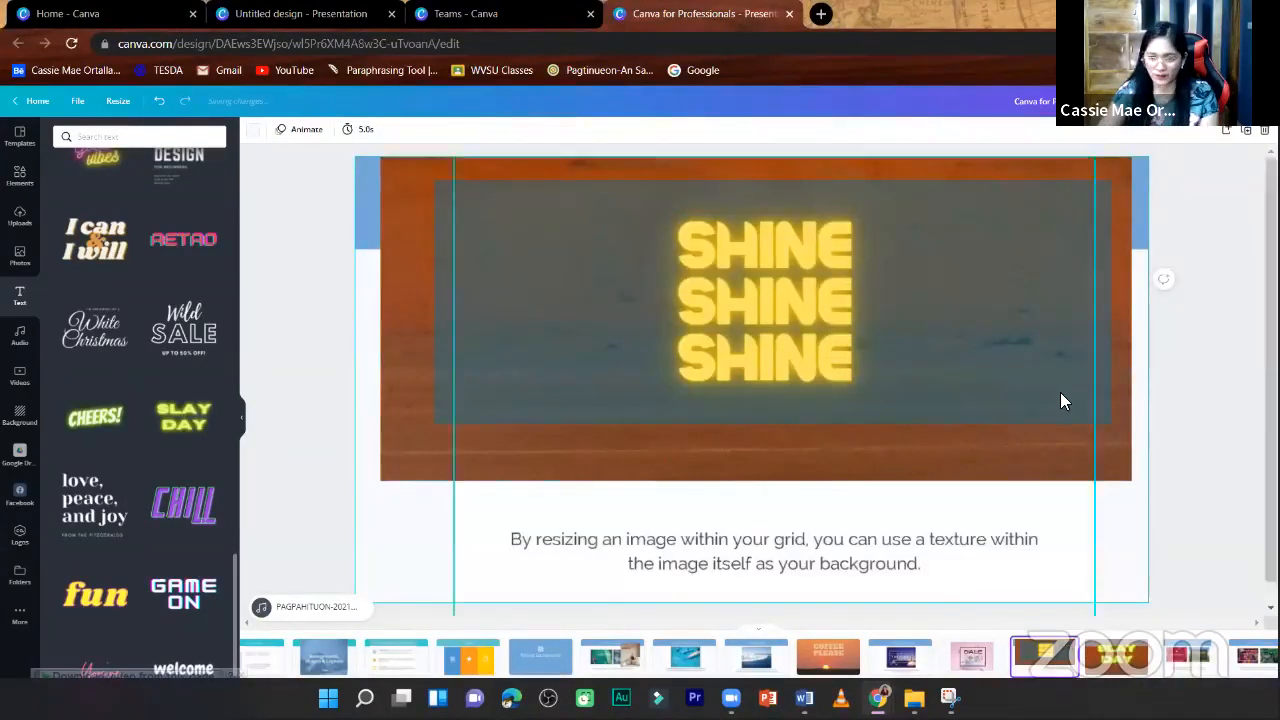
{"action": "left_click", "coordinate": [1060, 392]}
{"action": "left_click", "coordinate": [1084, 392]}
{"action": "key", "text": "Delete"}
{"action": "left_click", "coordinate": [1100, 426]}
{"action": "key", "text": "Delete"}
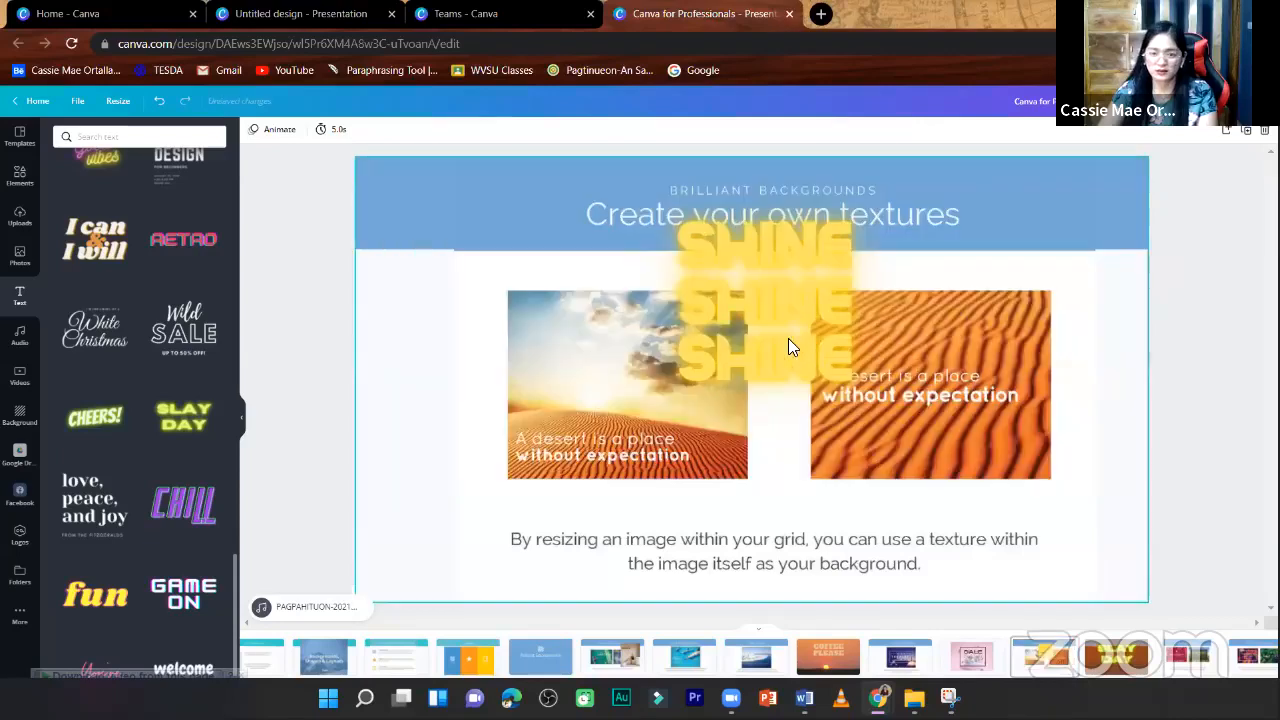
{"action": "left_click", "coordinate": [788, 346]}
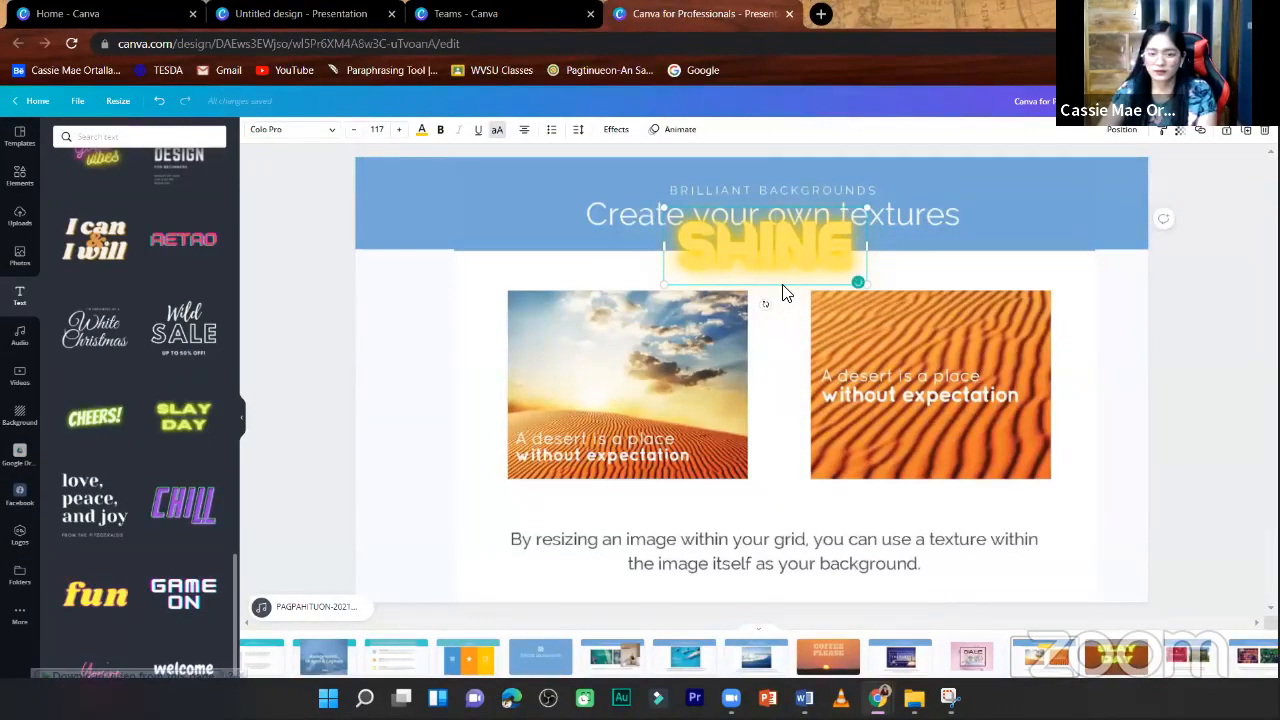
{"action": "left_click", "coordinate": [786, 295]}
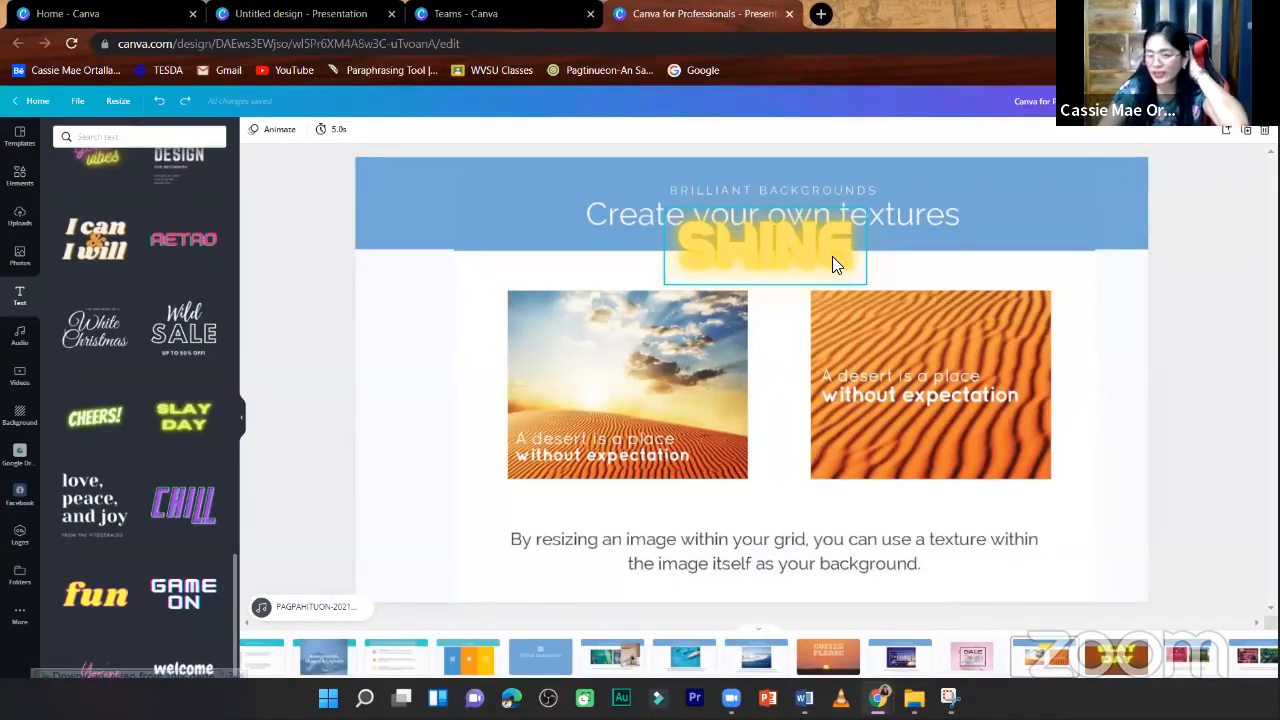
{"action": "left_click", "coordinate": [833, 258]}
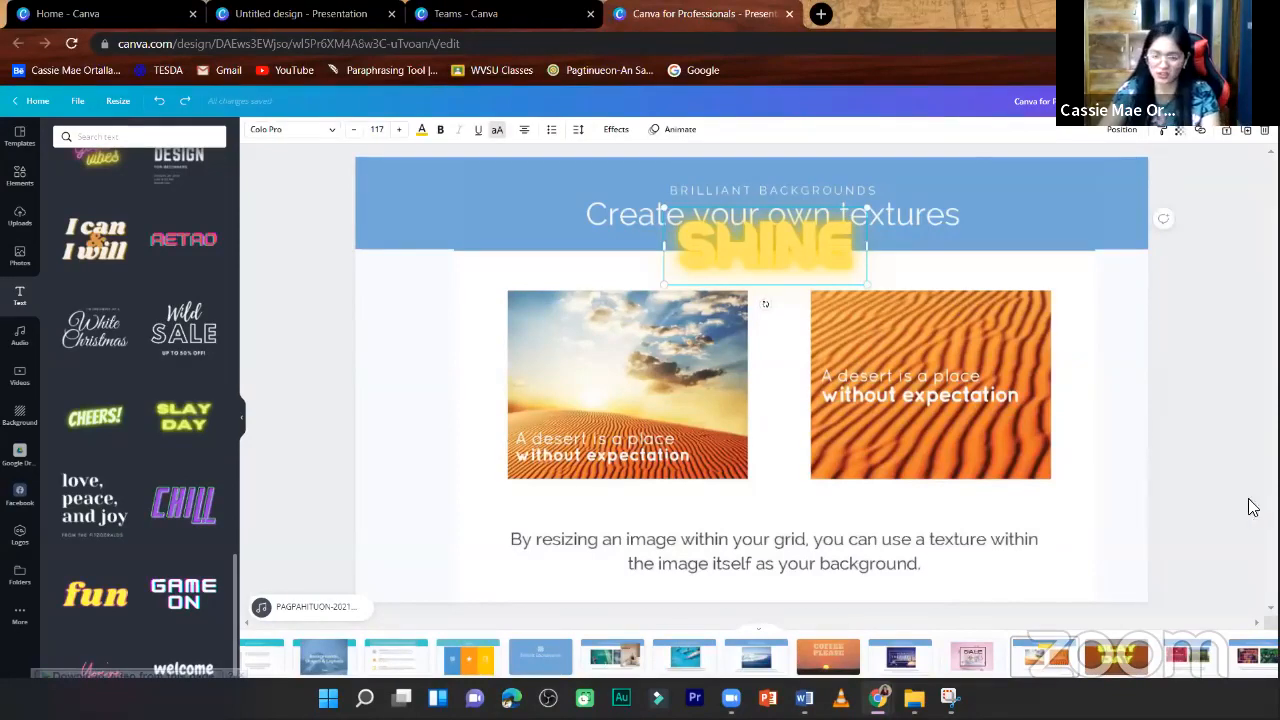
{"action": "key", "text": "Delete"}
- Shrink the SLAY THE DAY text on the desert page proportionally to font size 182 and center it on the page
{"action": "scroll", "coordinate": [1188, 412], "scroll_direction": "down", "scroll_amount": 1}
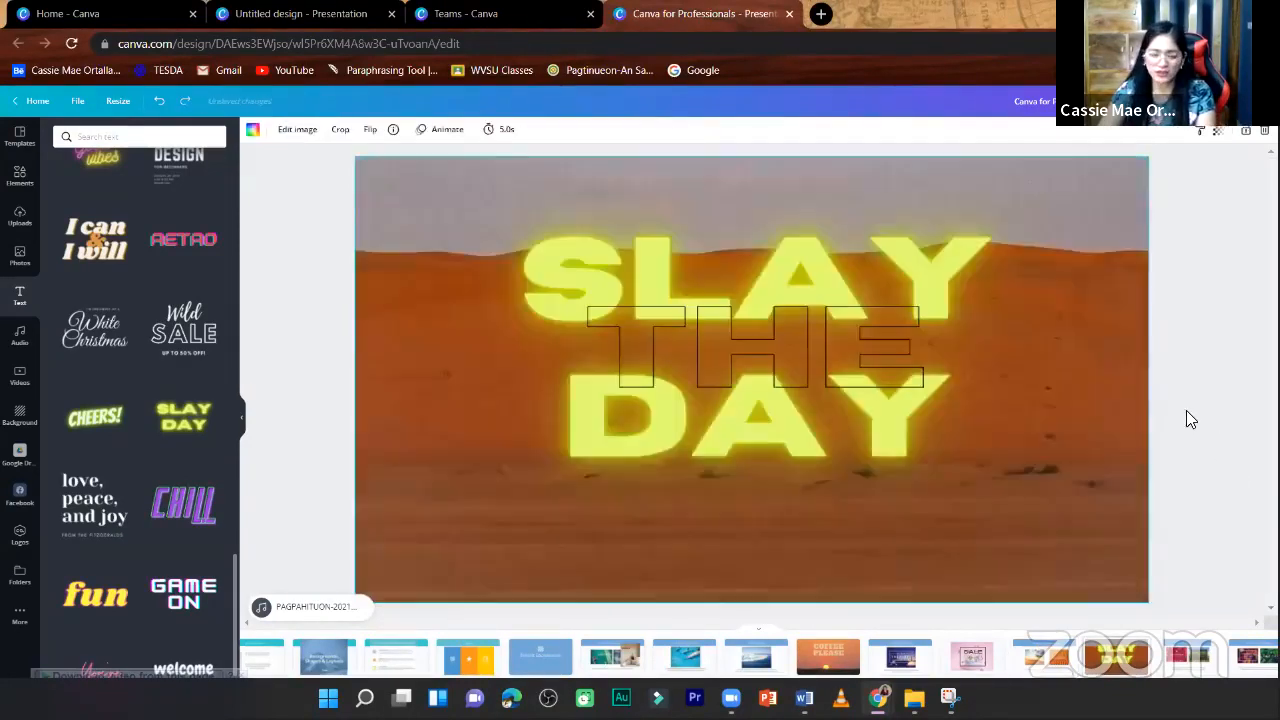
{"action": "left_click", "coordinate": [940, 444]}
{"action": "left_click_drag", "start_coordinate": [997, 489], "coordinate": [934, 454]}
{"action": "left_click_drag", "start_coordinate": [892, 312], "coordinate": [923, 354]}
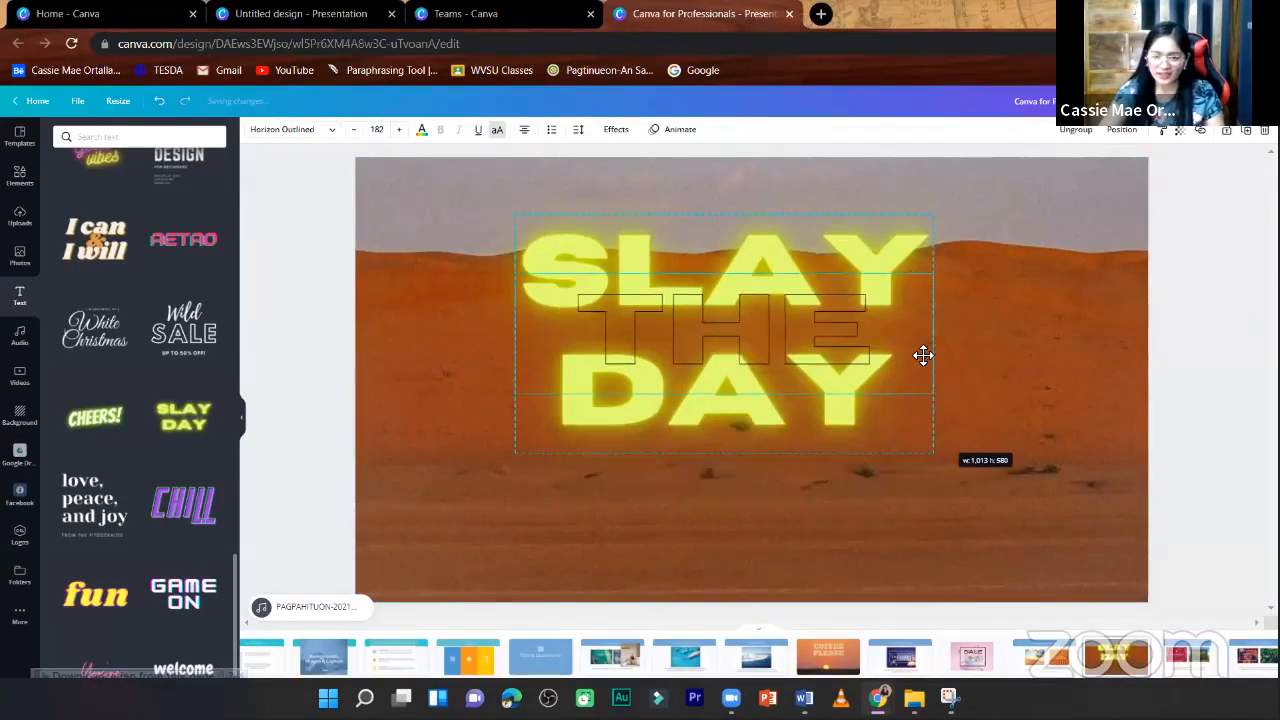
{"action": "left_click", "coordinate": [1190, 396]}
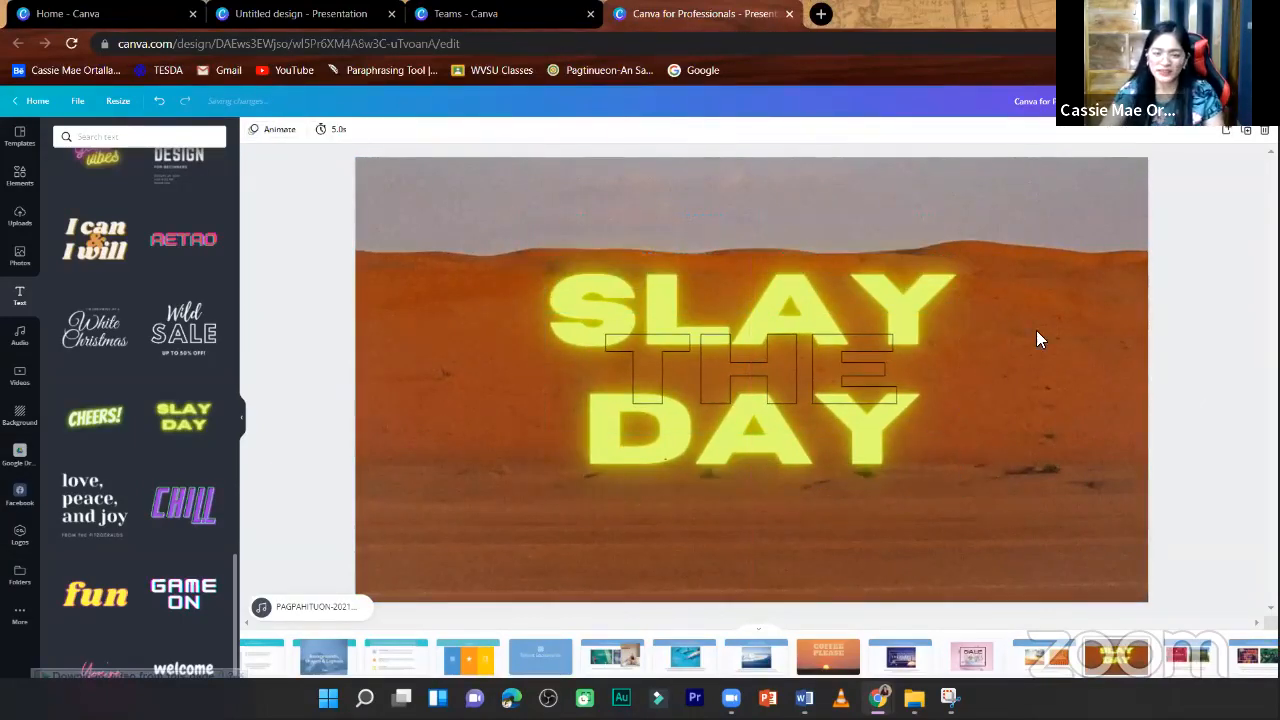
- Add a blank page after the SLAY THE DAY page and open the uploaded images
{"action": "left_click", "coordinate": [1071, 583]}
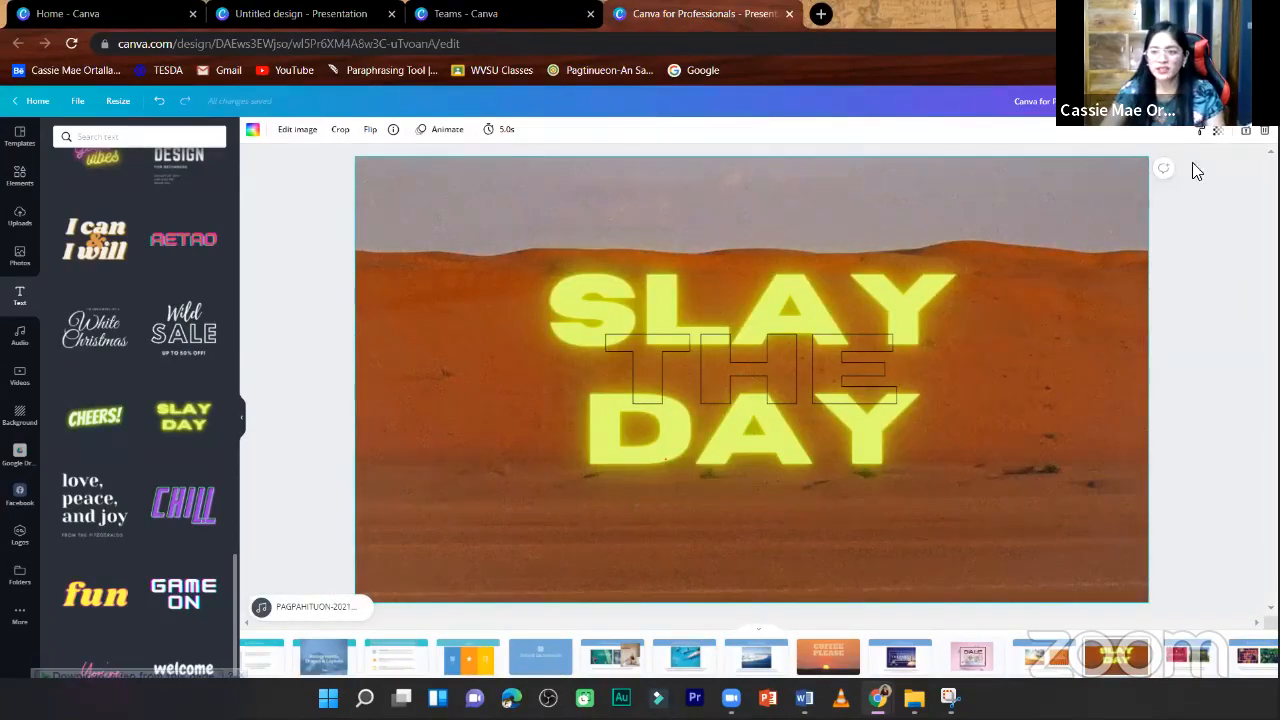
{"action": "left_click", "coordinate": [1228, 133]}
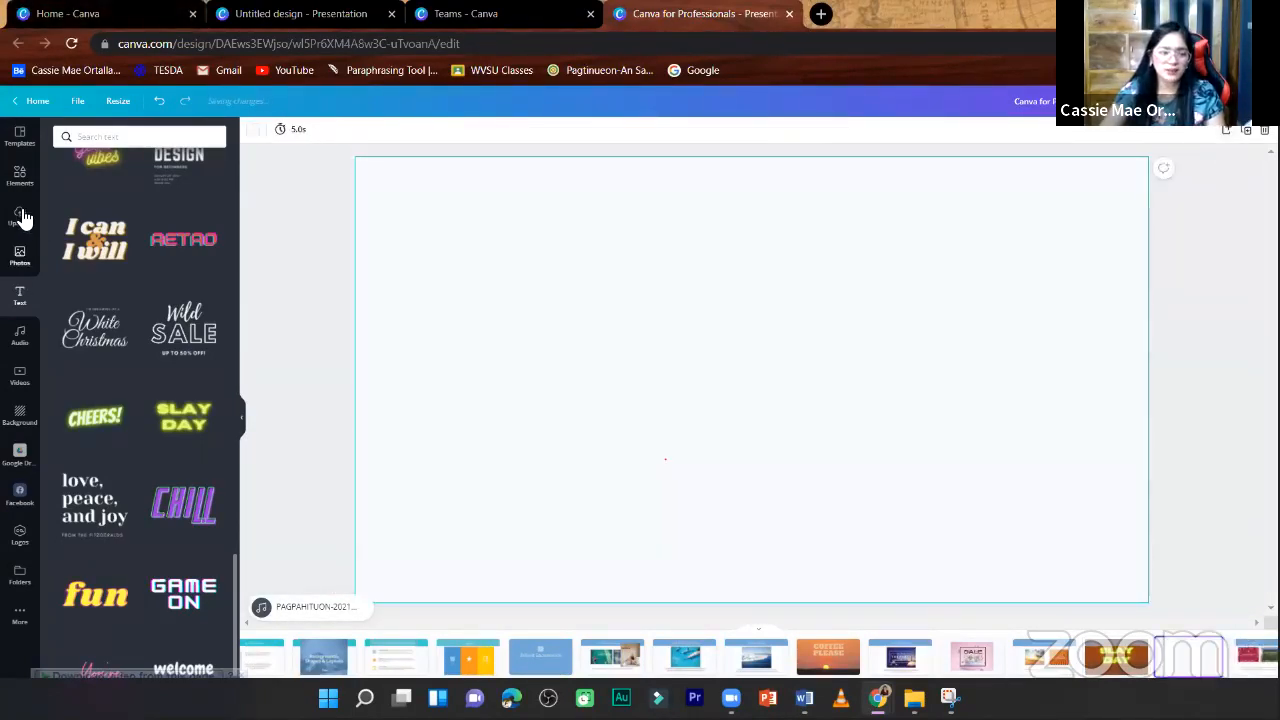
{"action": "left_click", "coordinate": [20, 216]}
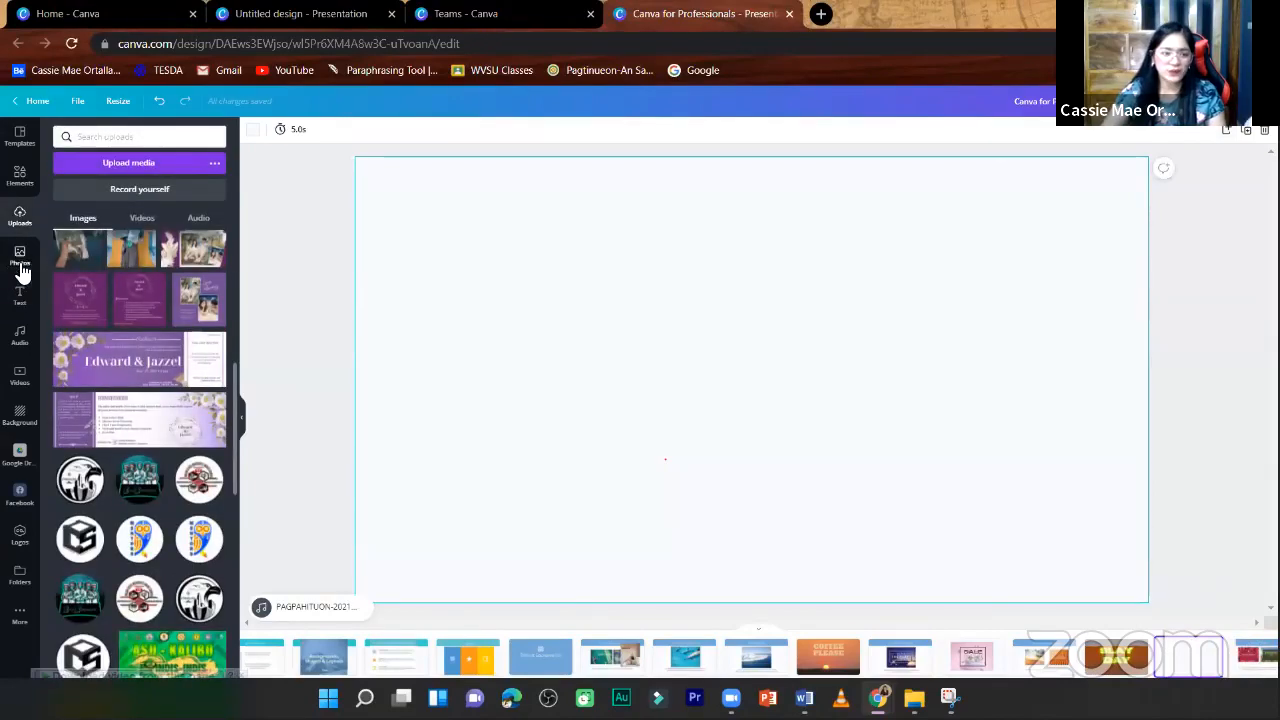
- Add the stock photo of wrapped gift boxes to the blank page and set it as the page background
{"action": "left_click", "coordinate": [20, 258]}
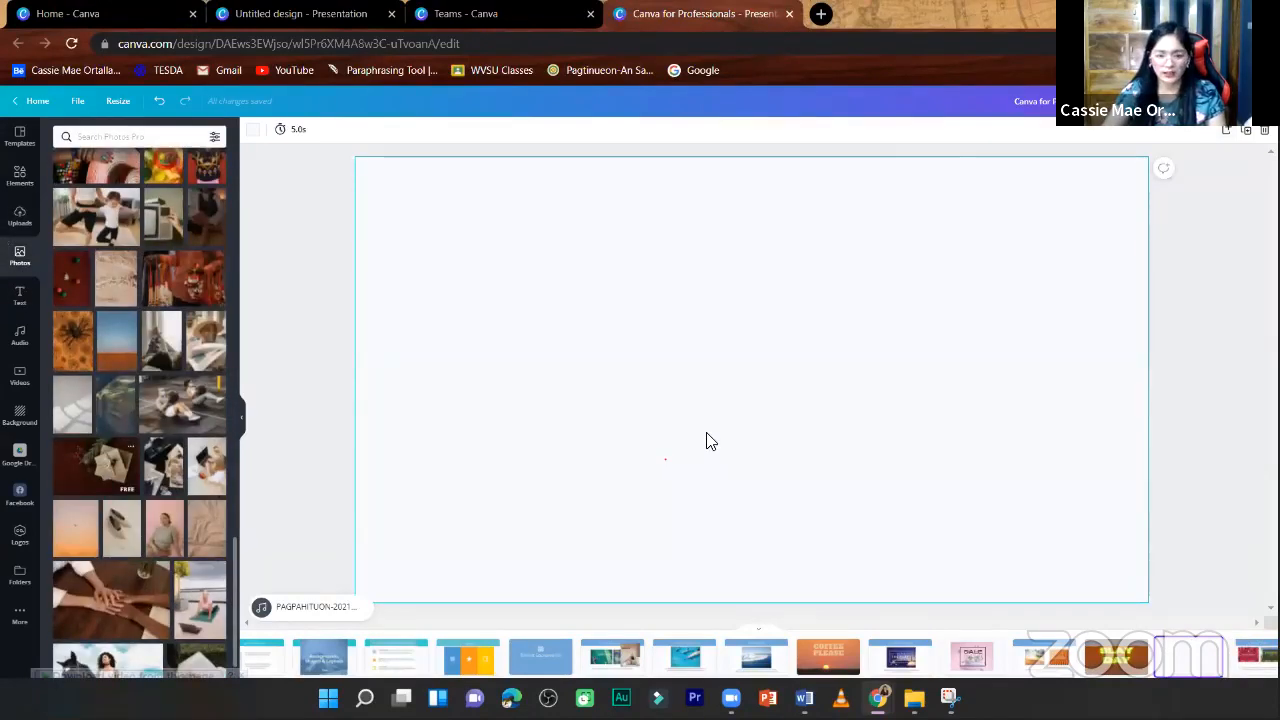
{"action": "right_click", "coordinate": [709, 431]}
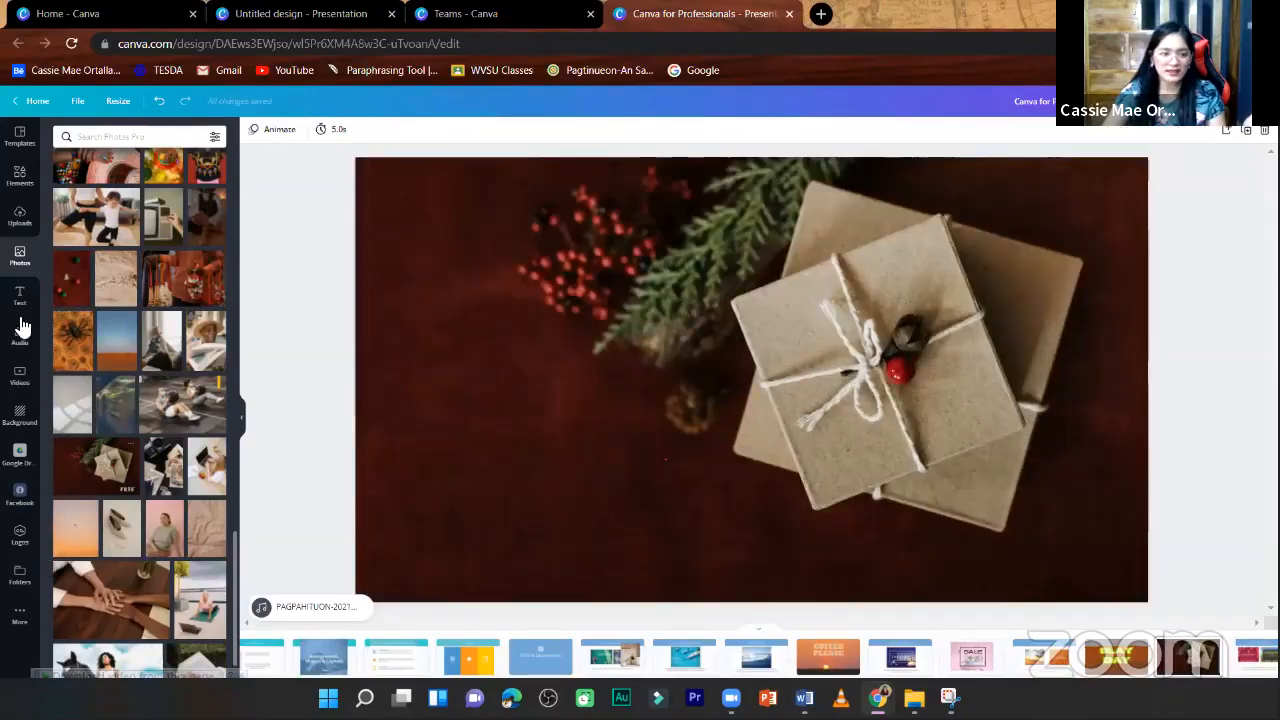
- Add a heading to the gift-box page, place it in the lower left area, and change its text to Congratulations!
{"action": "left_click", "coordinate": [18, 296]}
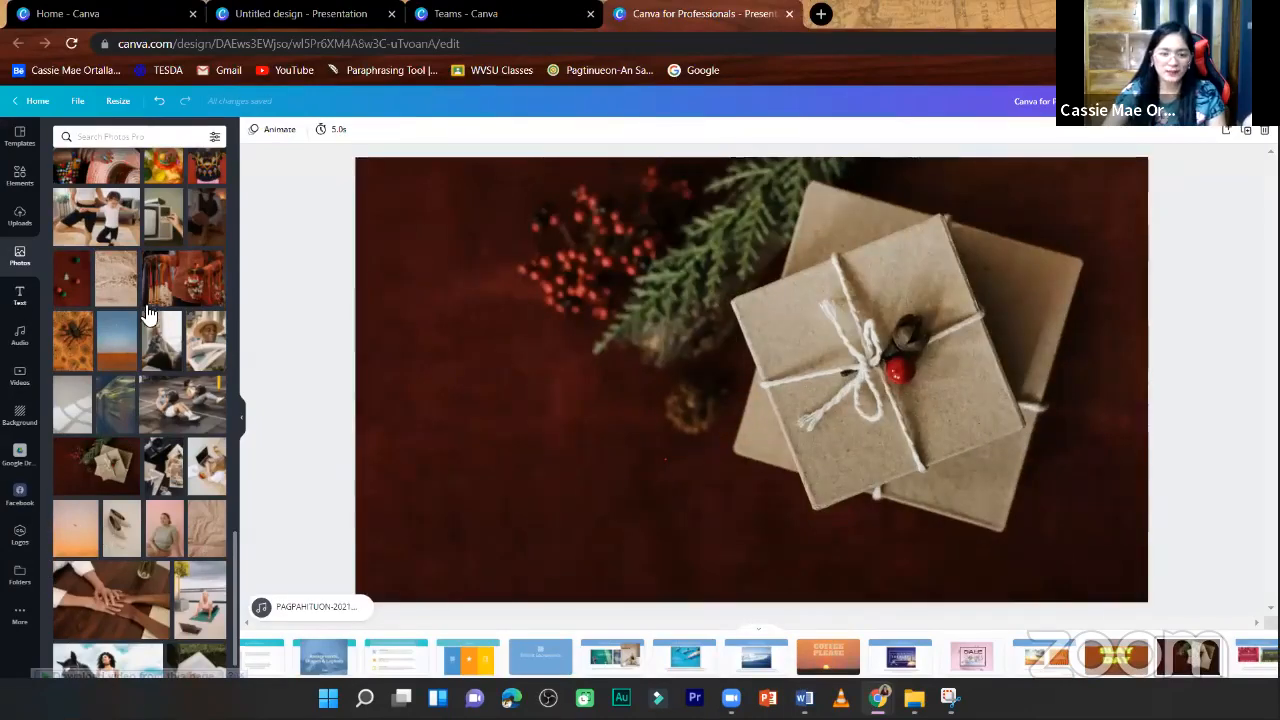
{"action": "scroll", "coordinate": [174, 356], "scroll_direction": "up", "scroll_amount": 10}
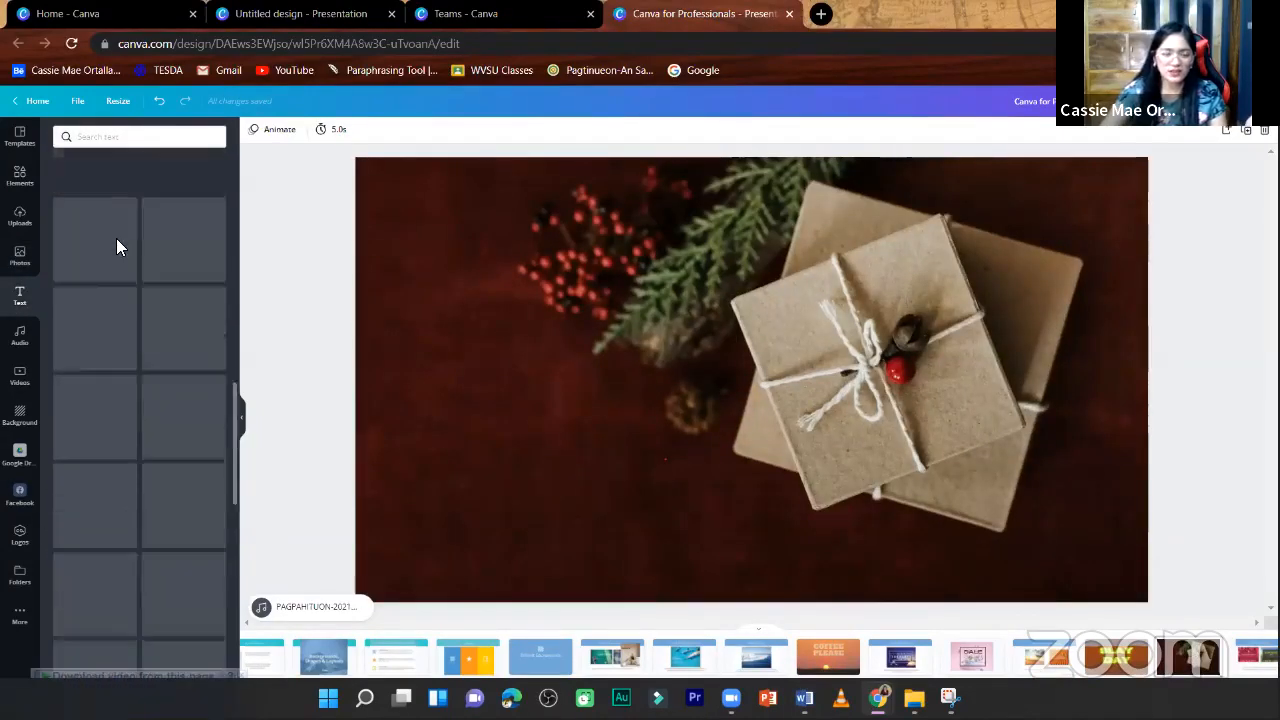
{"action": "left_click", "coordinate": [118, 200]}
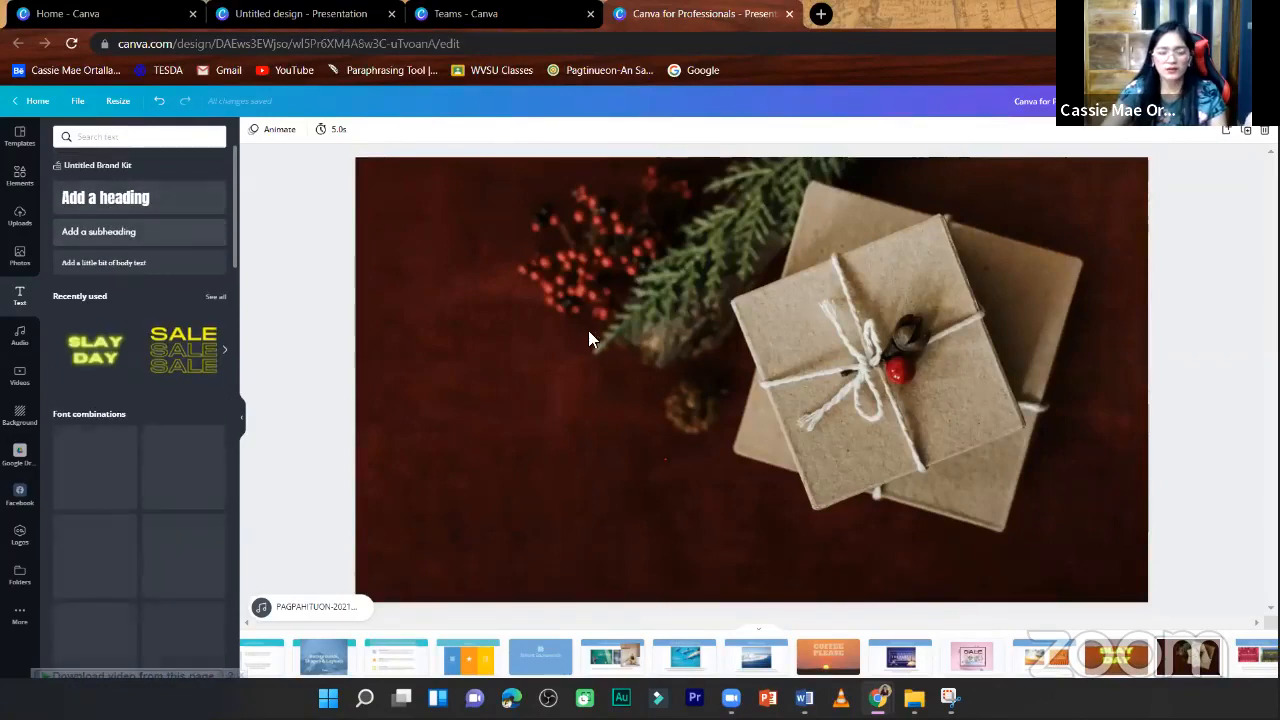
{"action": "left_click_drag", "start_coordinate": [702, 369], "coordinate": [642, 354]}
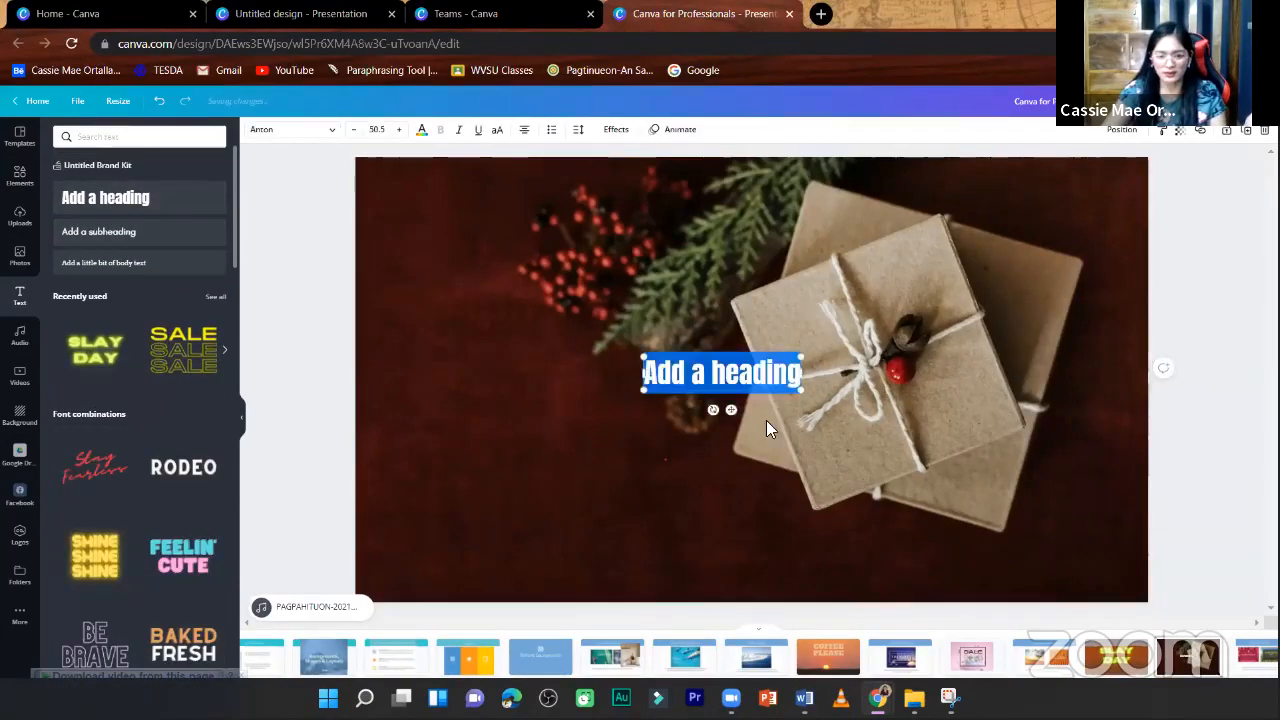
{"action": "left_click_drag", "start_coordinate": [734, 410], "coordinate": [574, 503]}
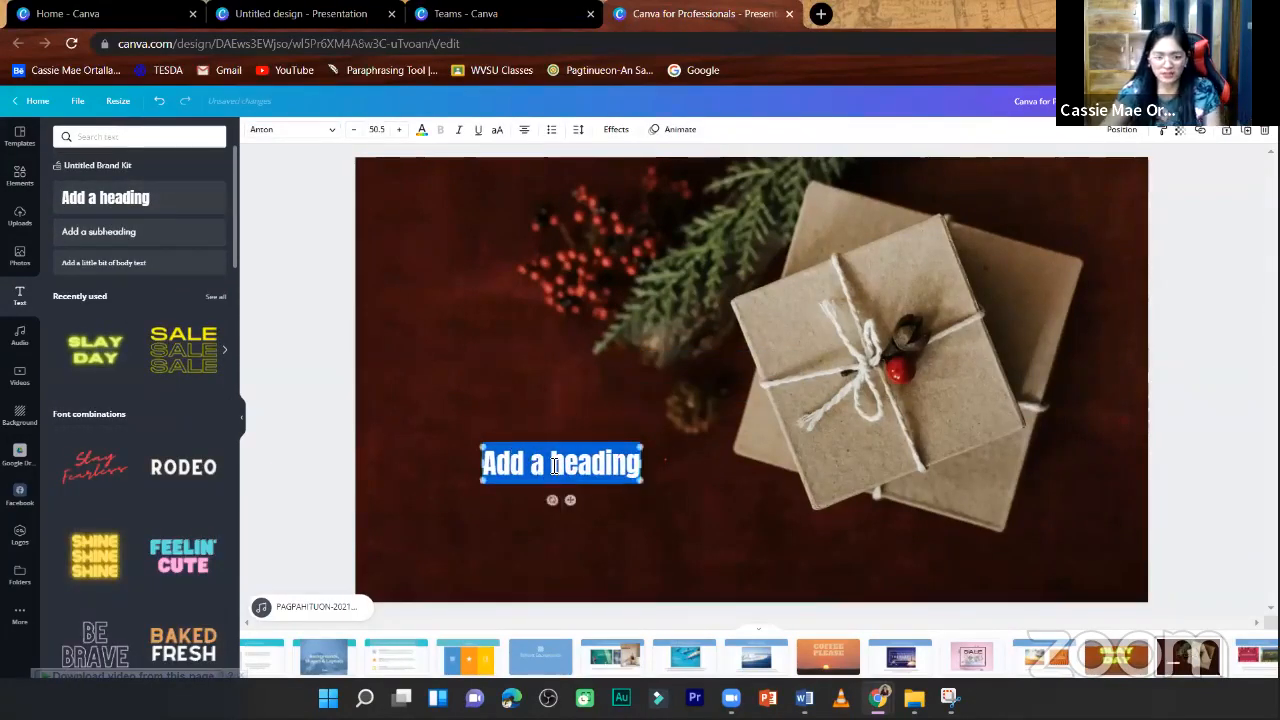
{"action": "type", "text": "Cong"}
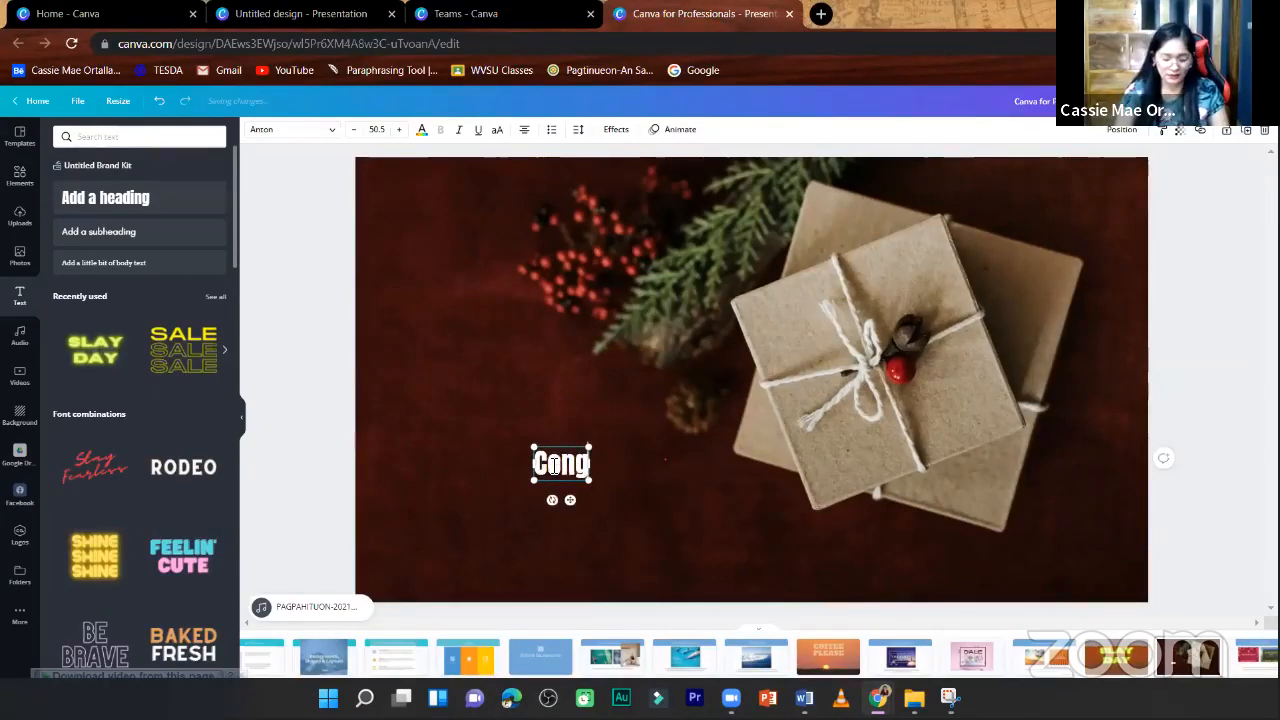
{"action": "type", "text": "ratulations!"}
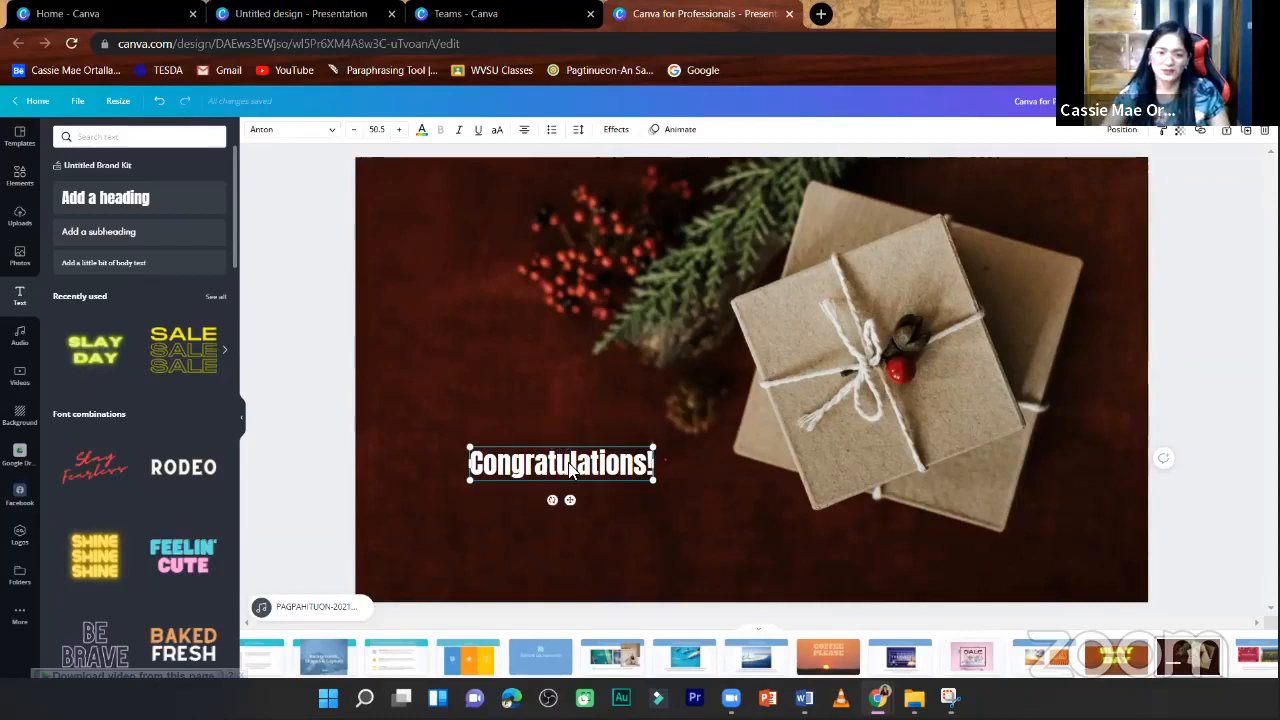
- Enlarge the Congratulations! heading to font size 67.9 and move it down near the lower left corner of the page
{"action": "left_click_drag", "start_coordinate": [465, 457], "coordinate": [418, 420]}
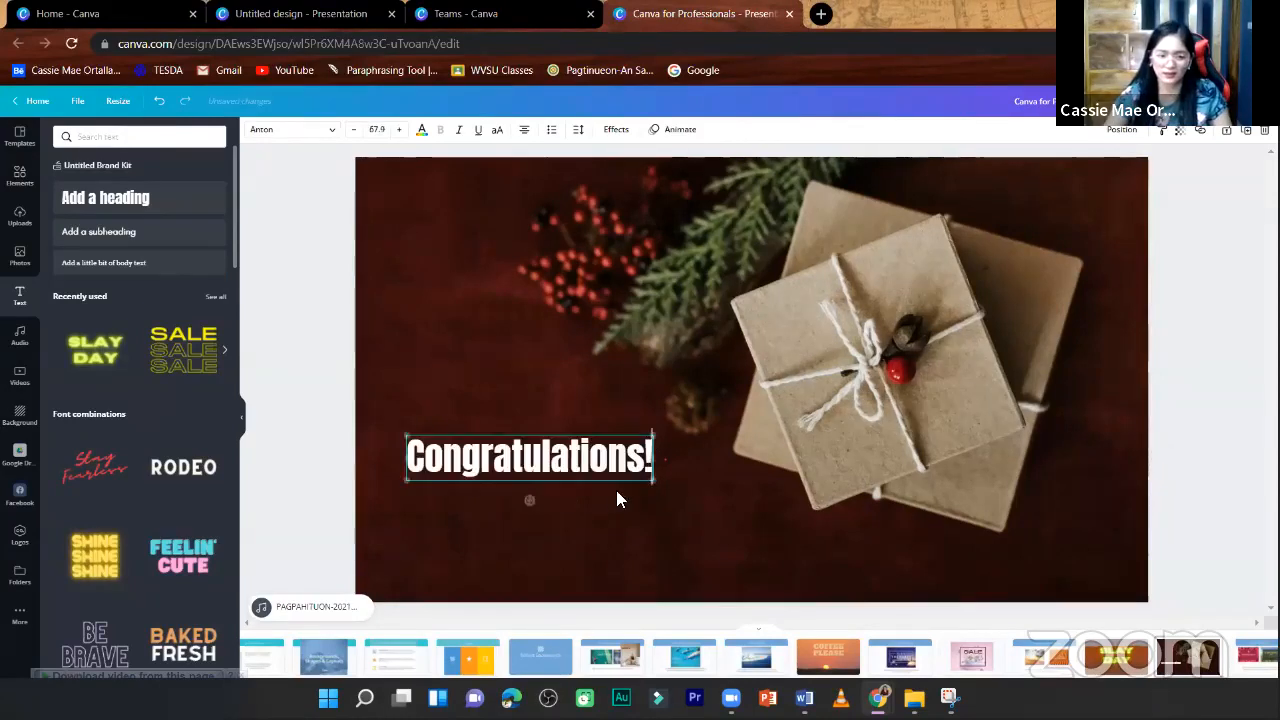
{"action": "left_click_drag", "start_coordinate": [599, 481], "coordinate": [588, 548]}
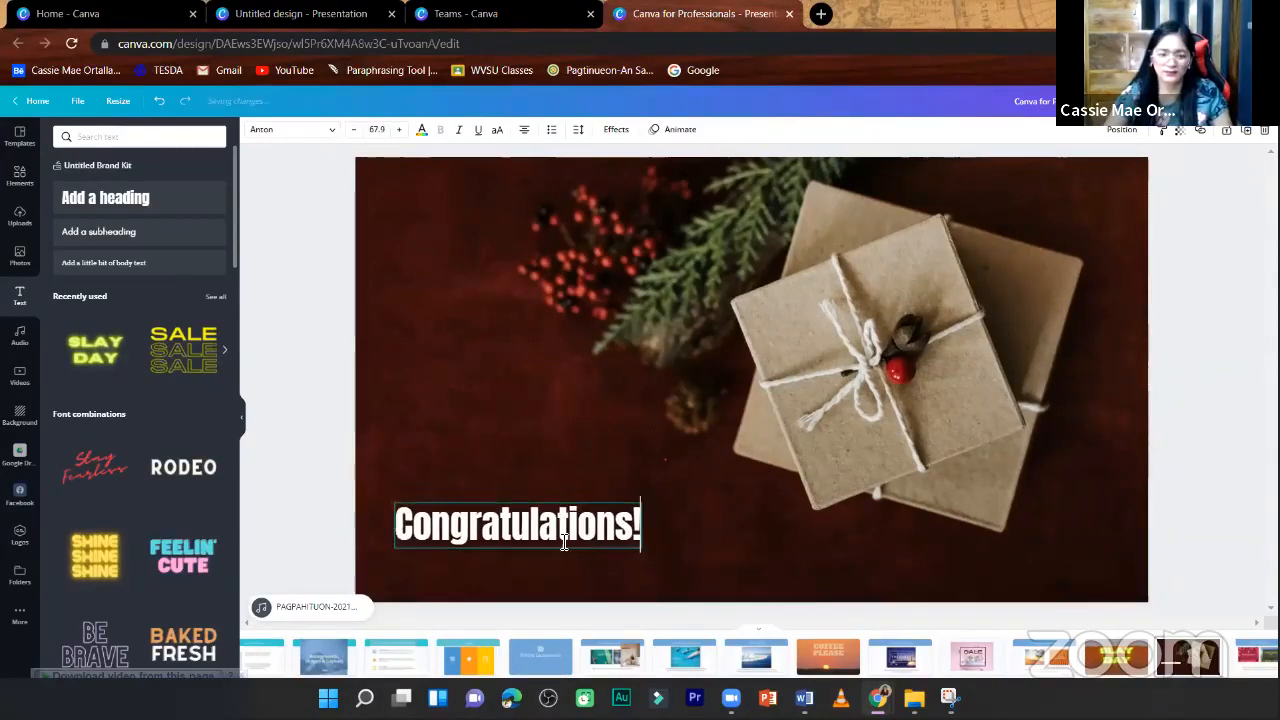
{"action": "left_click", "coordinate": [303, 363]}
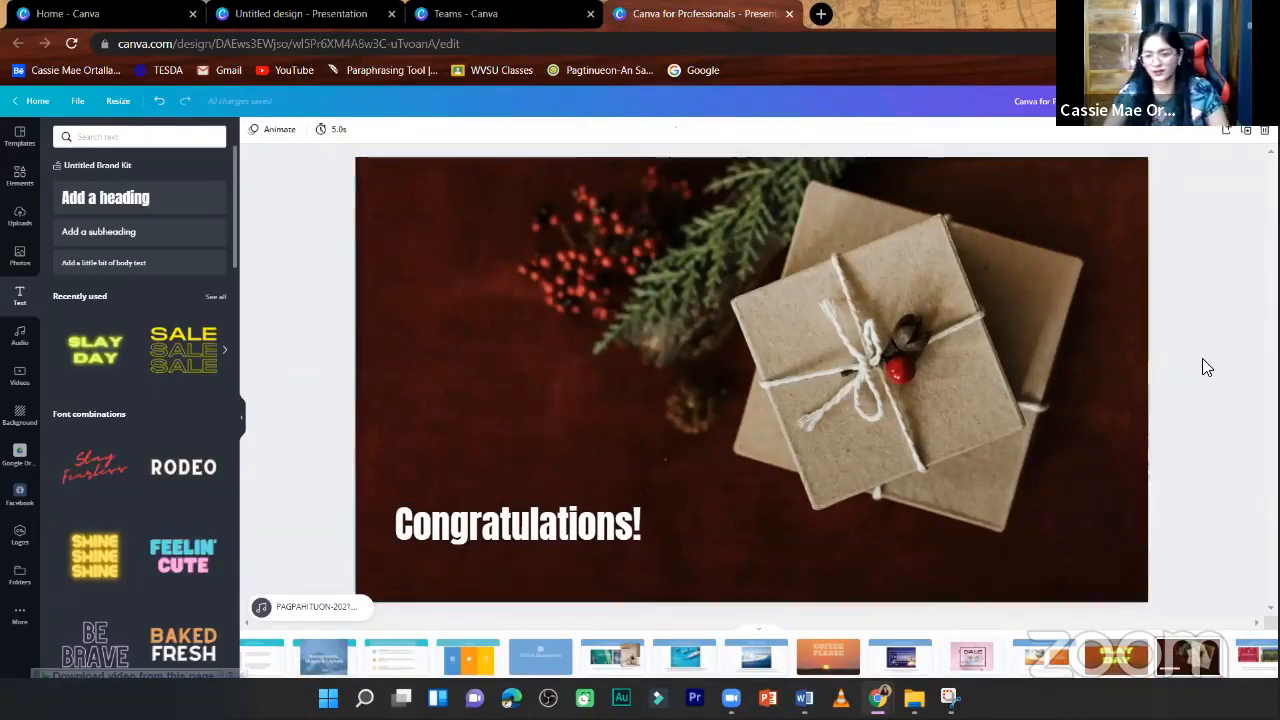
- Look at the crop mode of the gift background photo, exit it, and open the photo's image editing options
{"action": "left_click", "coordinate": [1002, 250]}
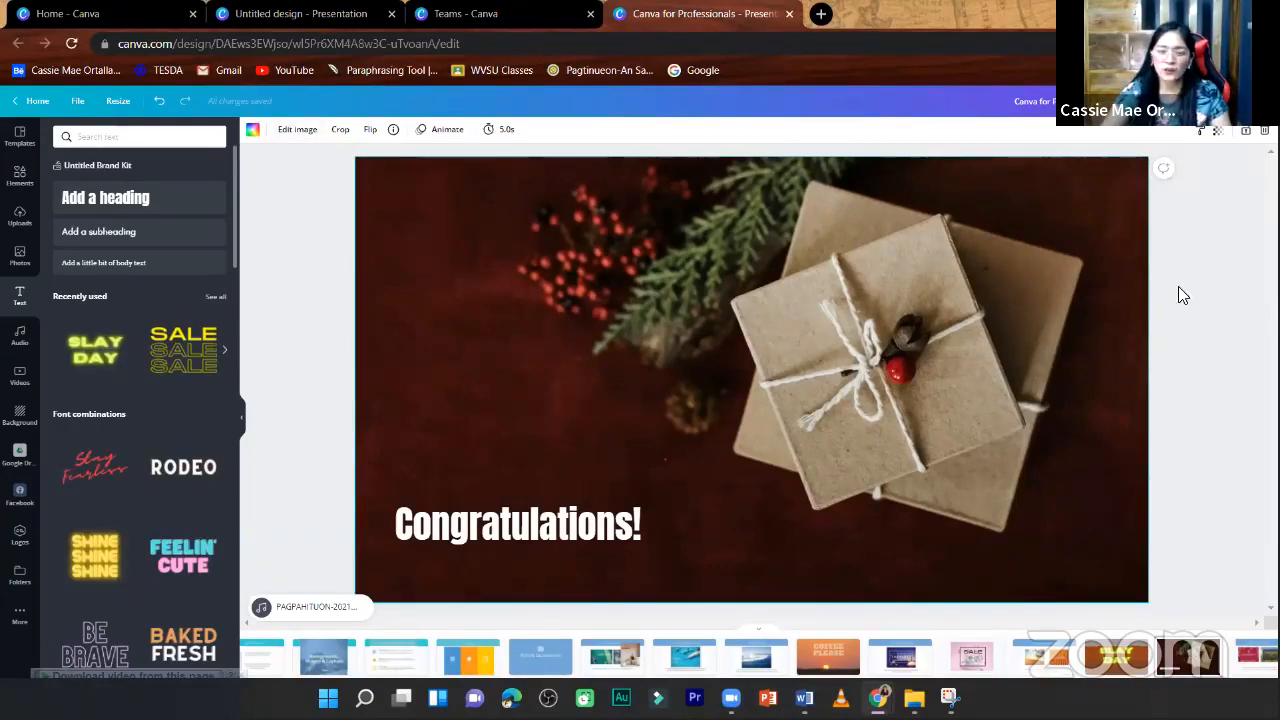
{"action": "double_click", "coordinate": [571, 255]}
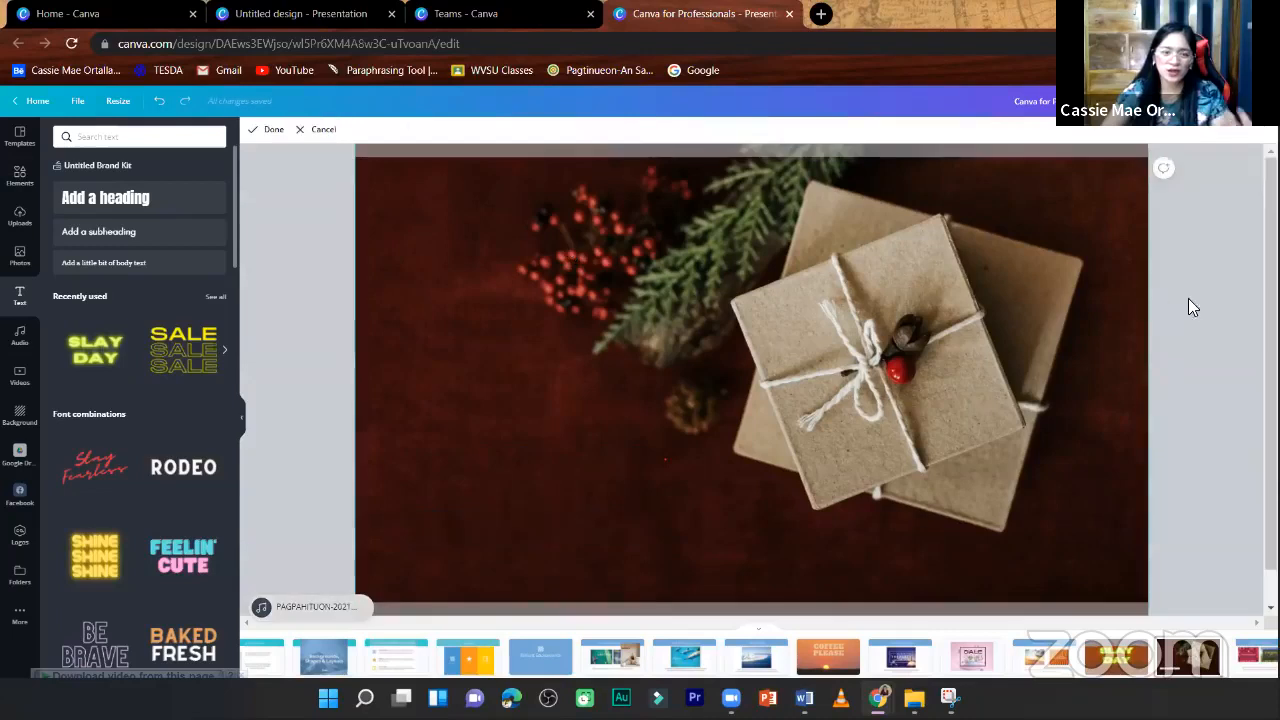
{"action": "left_click", "coordinate": [267, 262]}
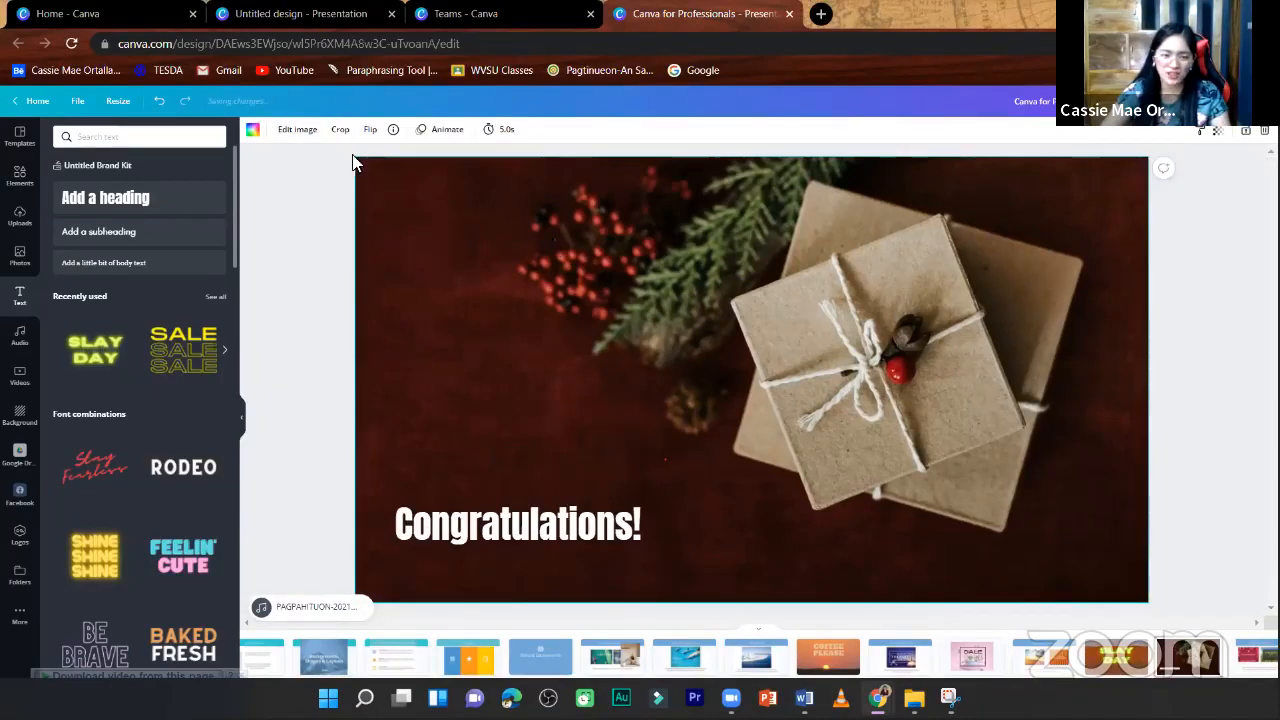
{"action": "left_click", "coordinate": [288, 133]}
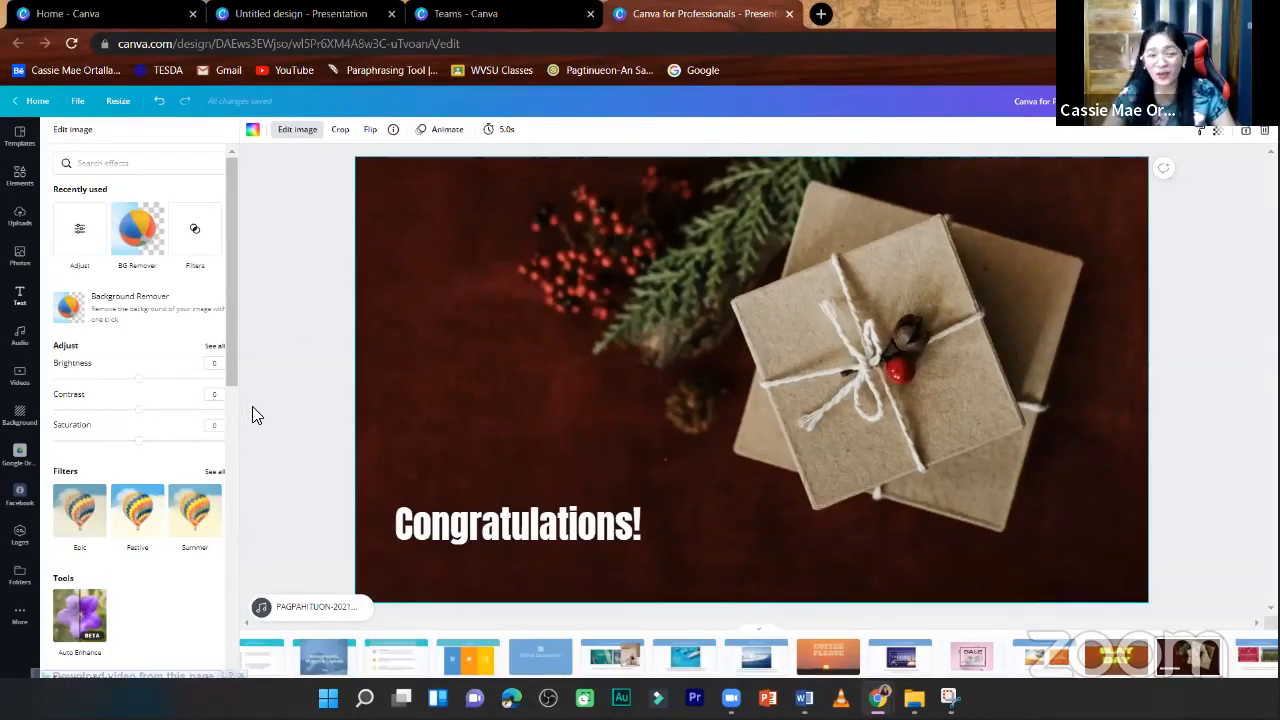
- Add the uploaded photo of the woman in the blue blouse, remove its background, and move it over the gift boxes
{"action": "left_click", "coordinate": [20, 218]}
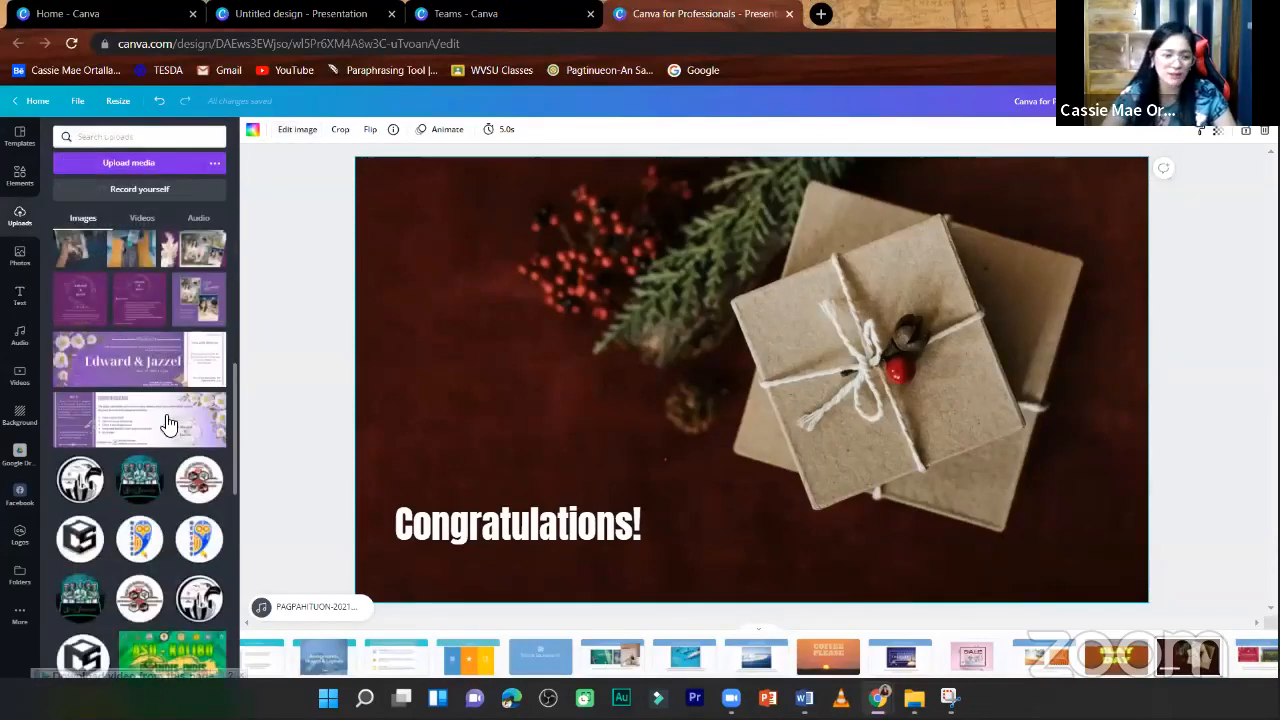
{"action": "scroll", "coordinate": [168, 424], "scroll_direction": "up", "scroll_amount": 10}
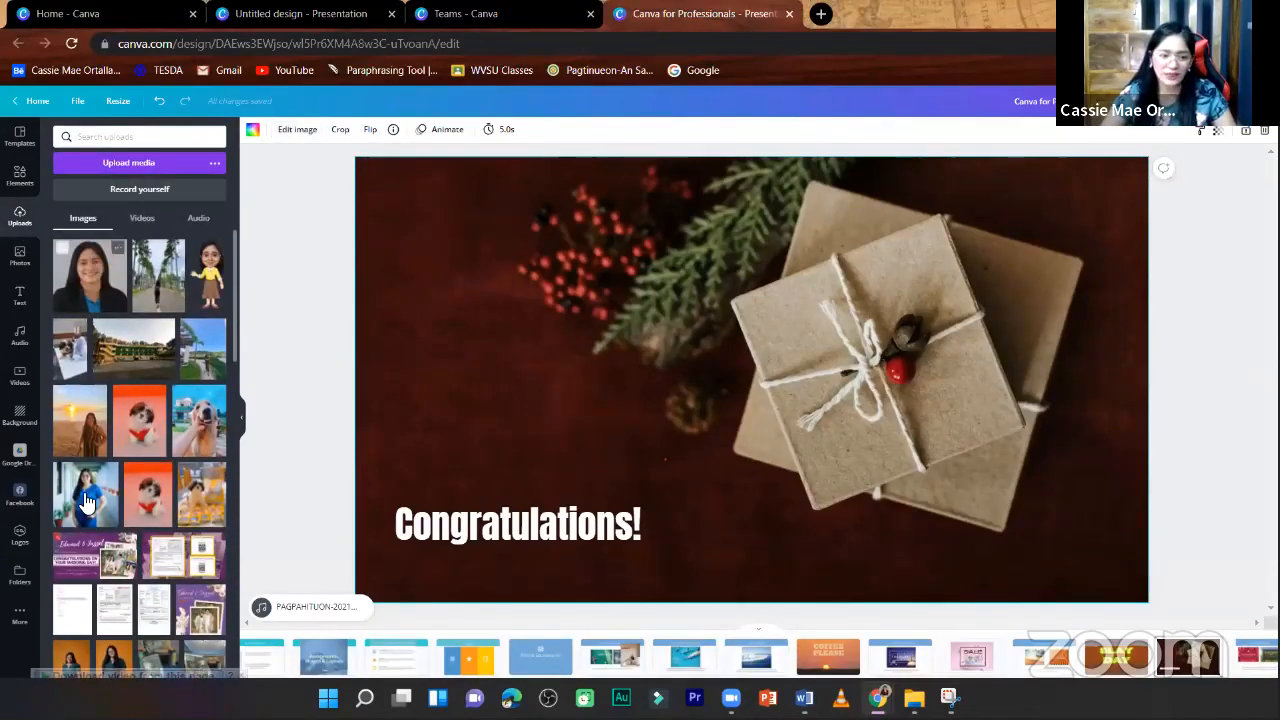
{"action": "left_click", "coordinate": [86, 502]}
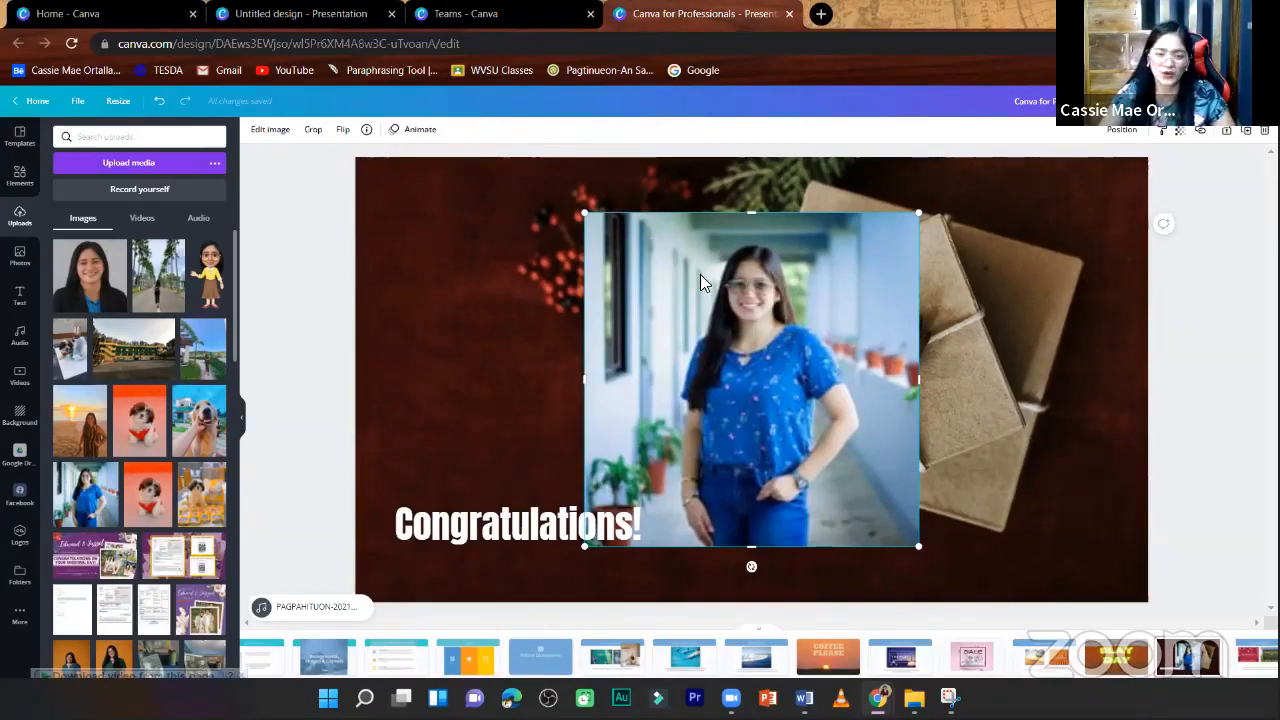
{"action": "left_click", "coordinate": [272, 131]}
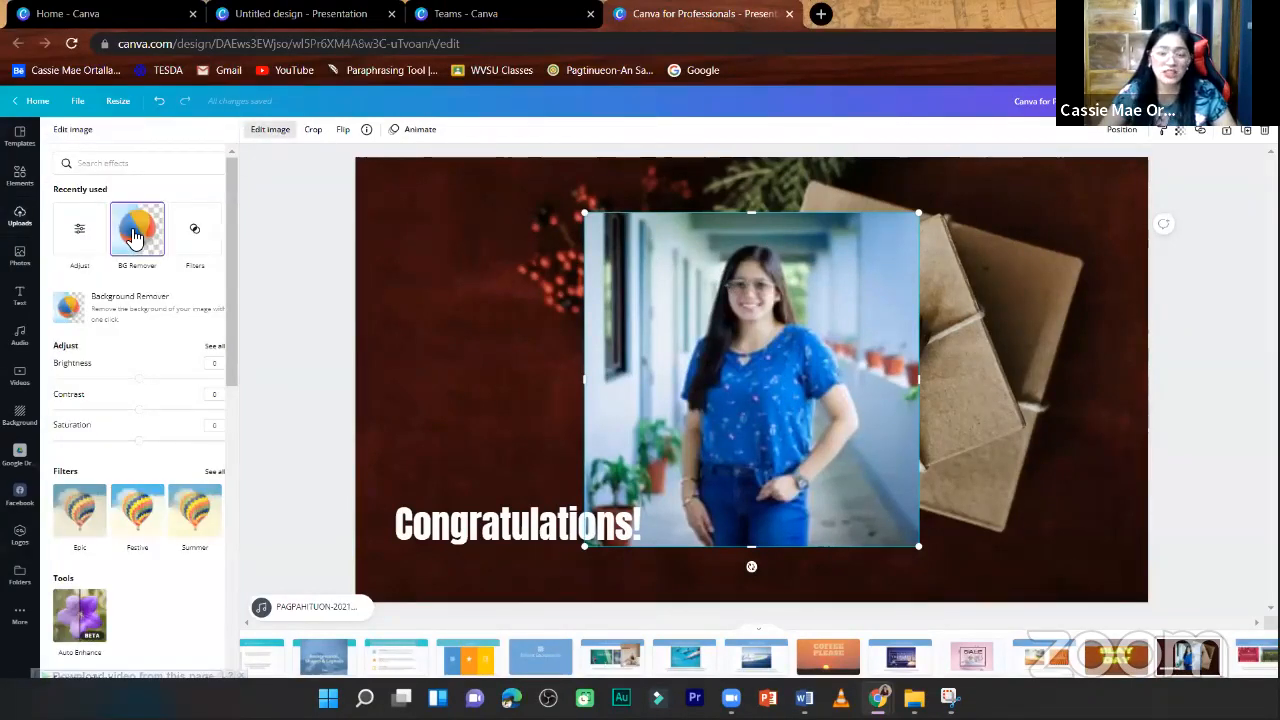
{"action": "left_click", "coordinate": [135, 235]}
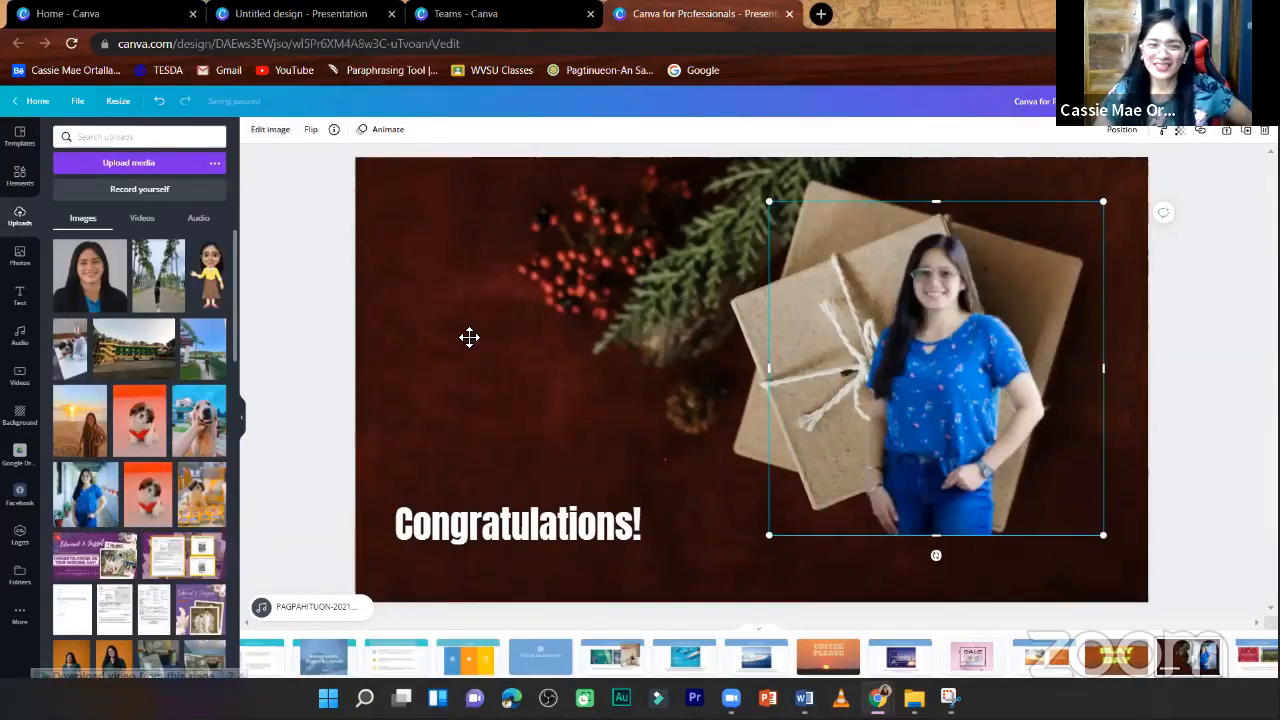
- Move the cut-out of the woman to the left side of the page and the Congratulations! heading below the gift boxes
{"action": "mouse_move", "coordinate": [493, 341]}
{"action": "left_mouse_down"}
{"action": "mouse_move", "coordinate": [554, 354]}
{"action": "mouse_move", "coordinate": [490, 321]}
{"action": "left_mouse_up"}
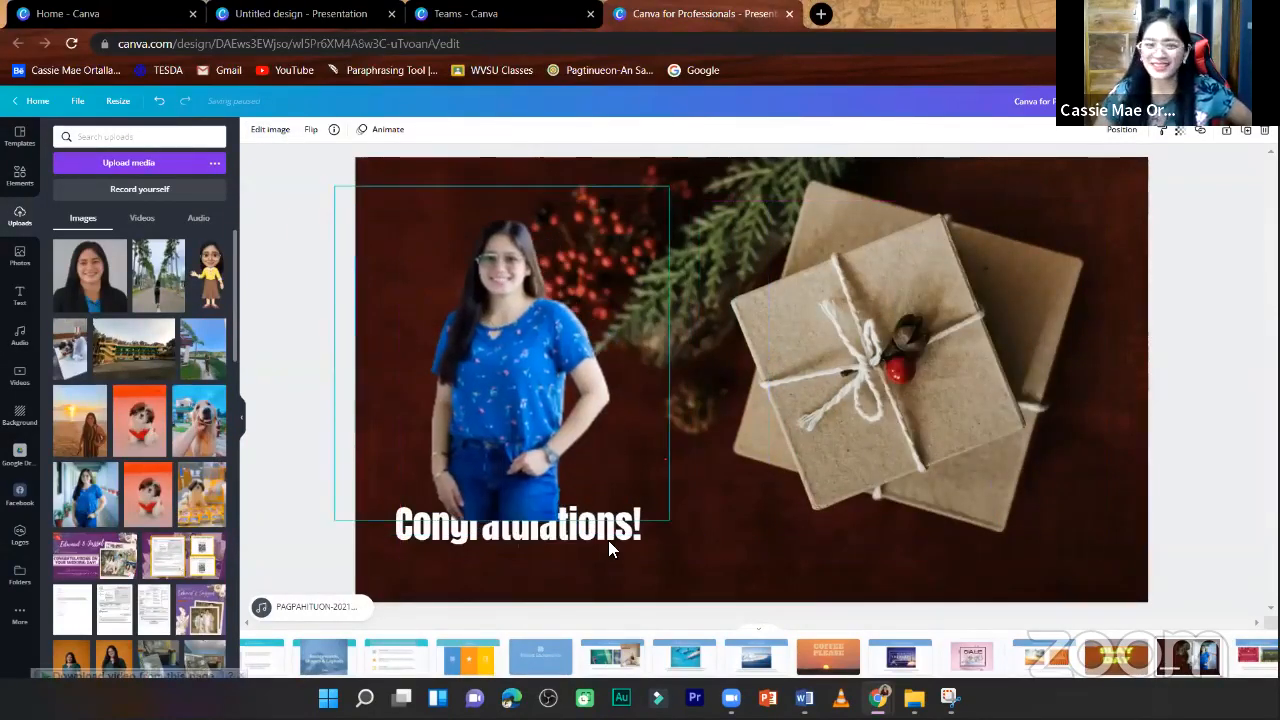
{"action": "left_click_drag", "start_coordinate": [470, 515], "coordinate": [745, 520]}
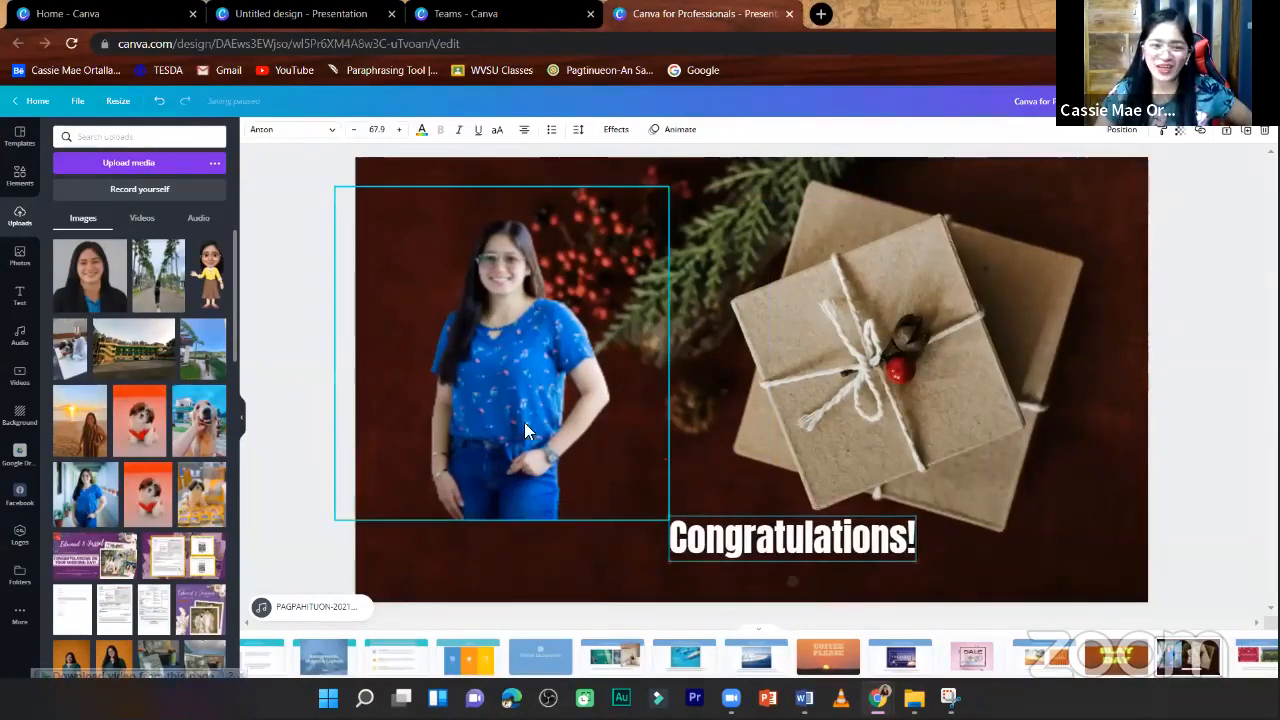
{"action": "left_click_drag", "start_coordinate": [517, 441], "coordinate": [496, 467]}
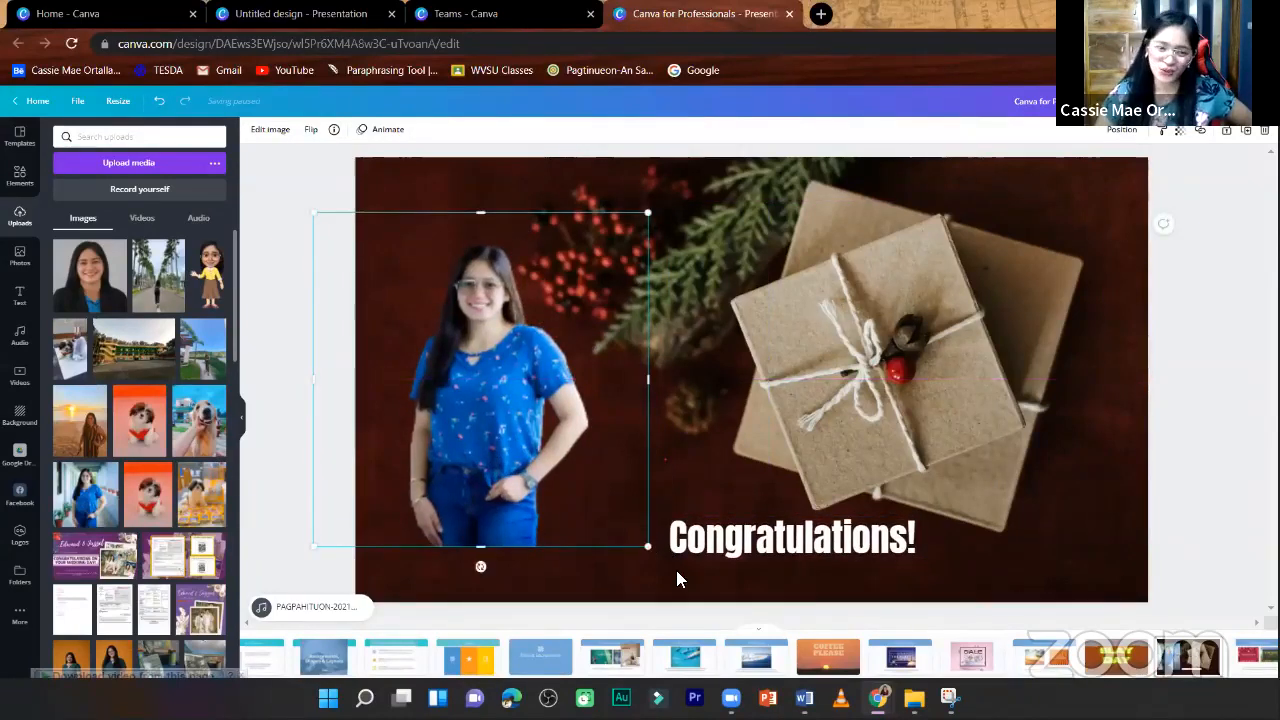
- Enlarge the cut-out of the woman to about 1,011 by 1,011 and align it with the bottom edge of the page
{"action": "left_click_drag", "start_coordinate": [308, 211], "coordinate": [263, 174]}
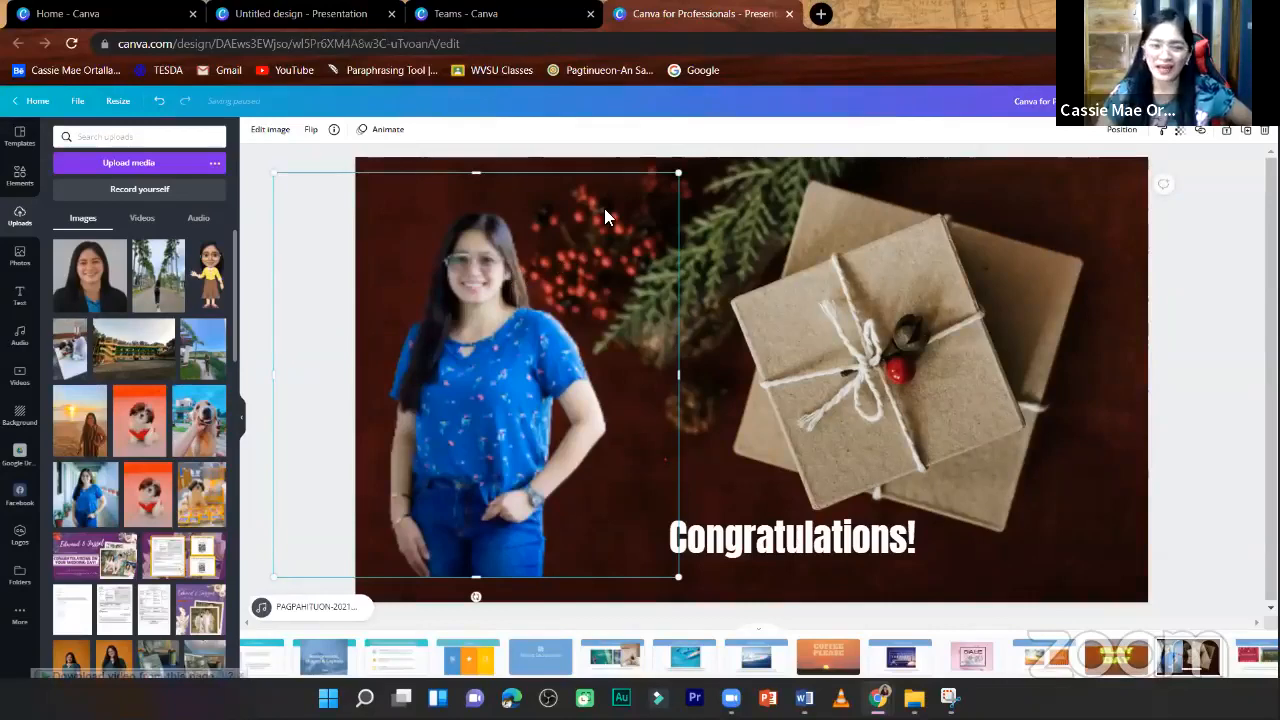
{"action": "left_click_drag", "start_coordinate": [697, 180], "coordinate": [709, 168]}
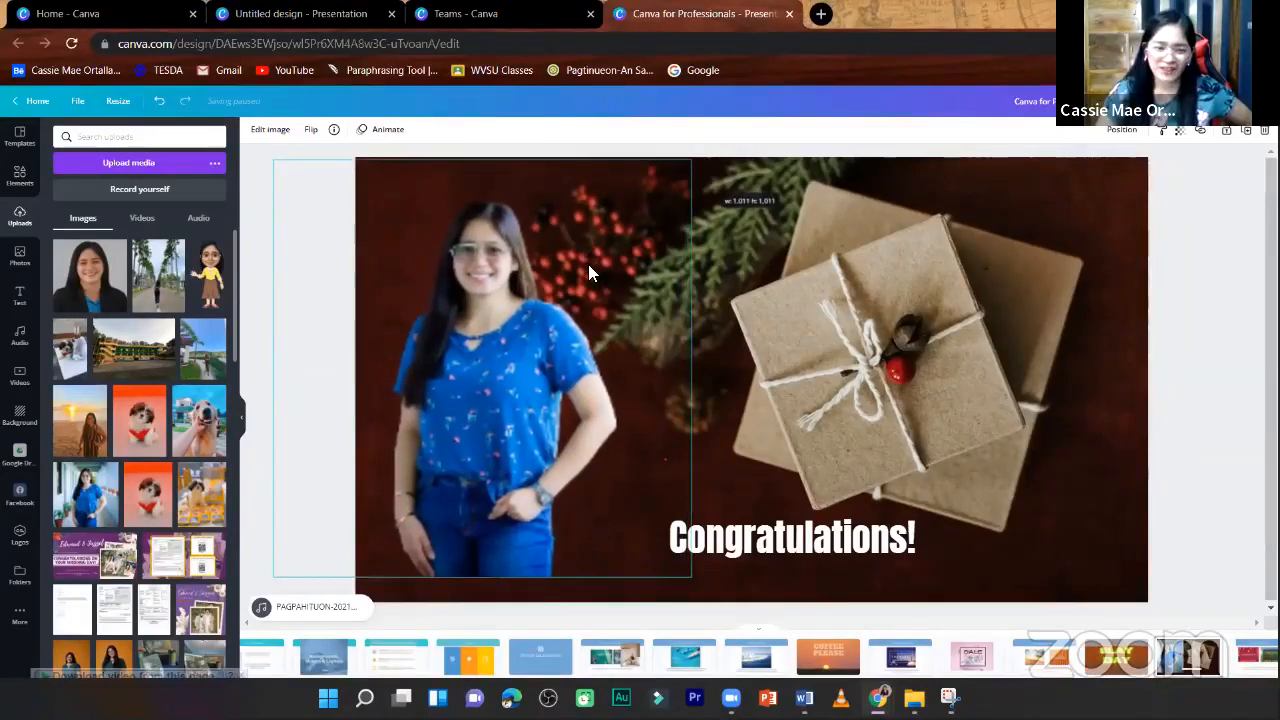
{"action": "left_click_drag", "start_coordinate": [591, 268], "coordinate": [611, 271]}
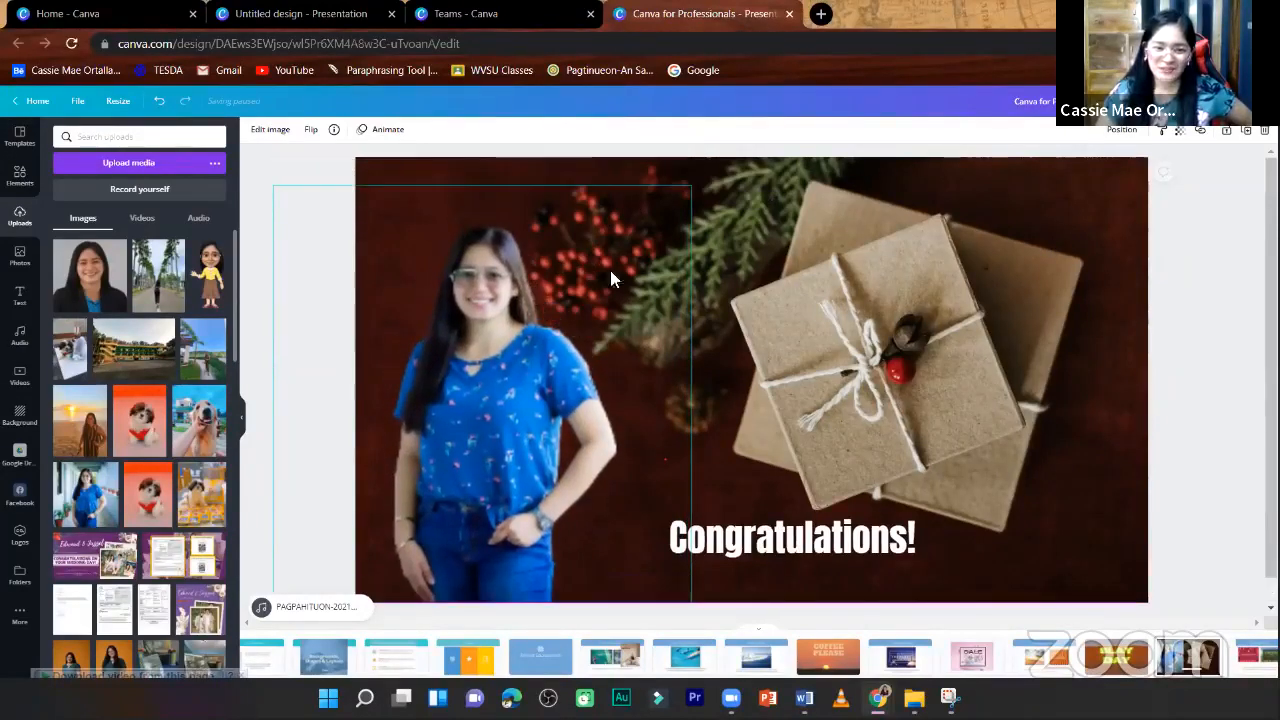
{"action": "left_click", "coordinate": [1166, 225]}
- Enlarge the Congratulations! heading to font size 82.3 and place it beside the woman near the bottom of the page
{"action": "left_click_drag", "start_coordinate": [809, 536], "coordinate": [745, 520]}
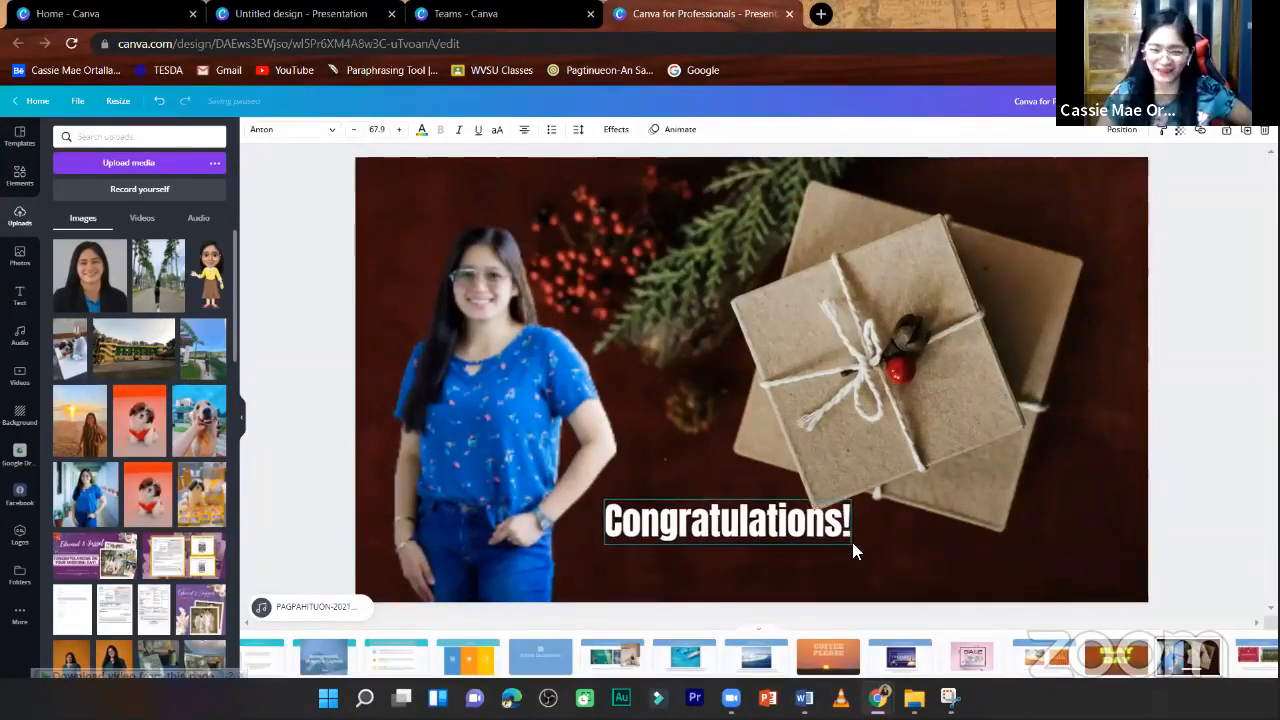
{"action": "left_click_drag", "start_coordinate": [851, 544], "coordinate": [903, 554]}
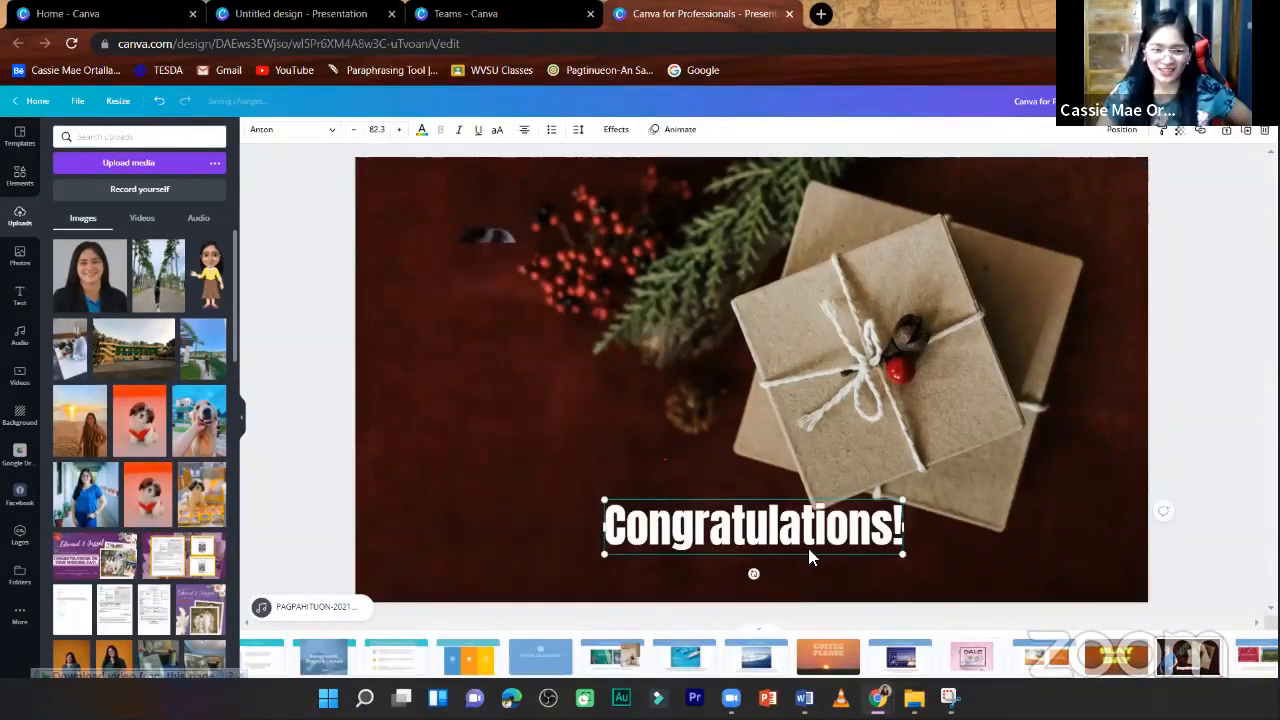
{"action": "left_click", "coordinate": [318, 168]}
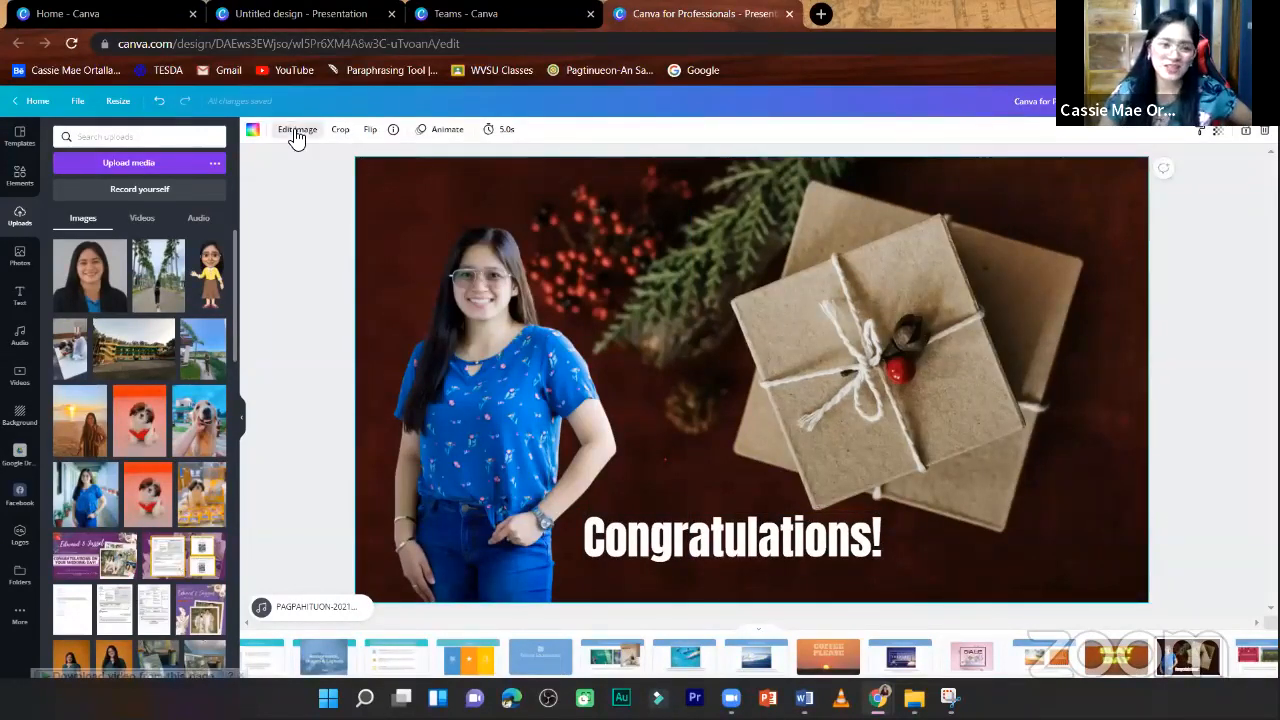
{"action": "left_click", "coordinate": [296, 132]}
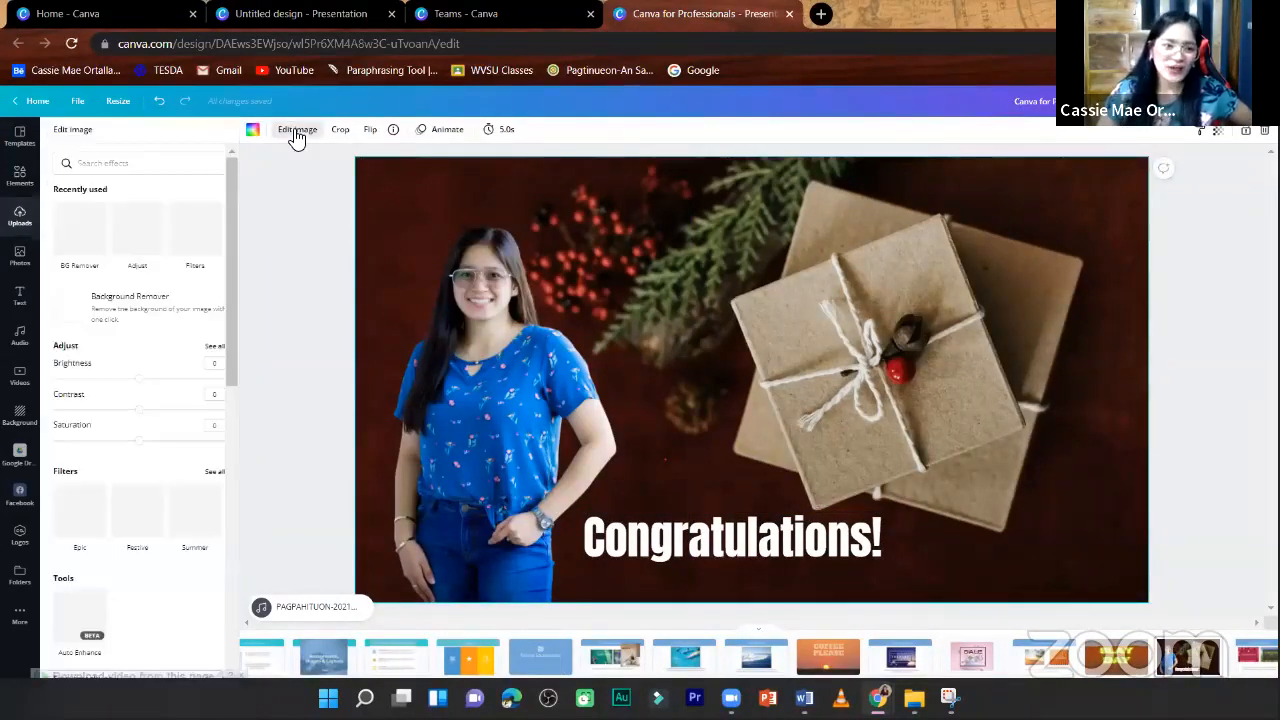
{"action": "left_click", "coordinate": [216, 346]}
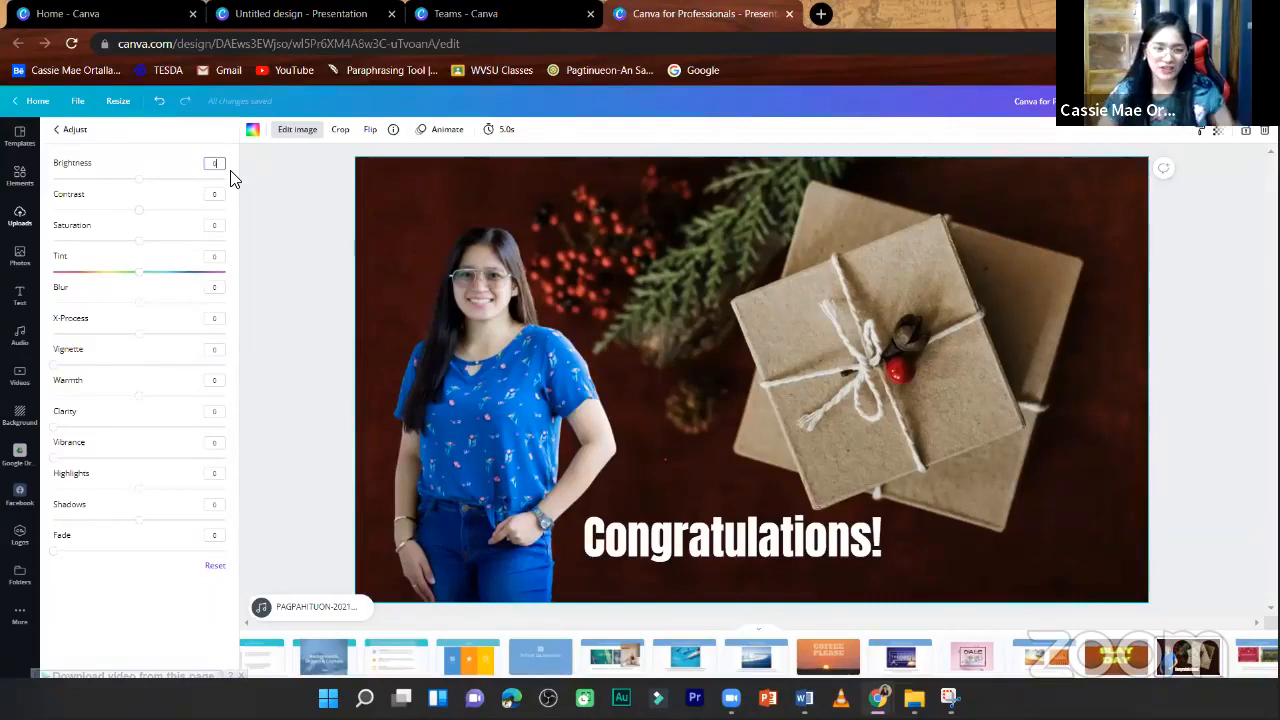
{"action": "left_click", "coordinate": [433, 193]}
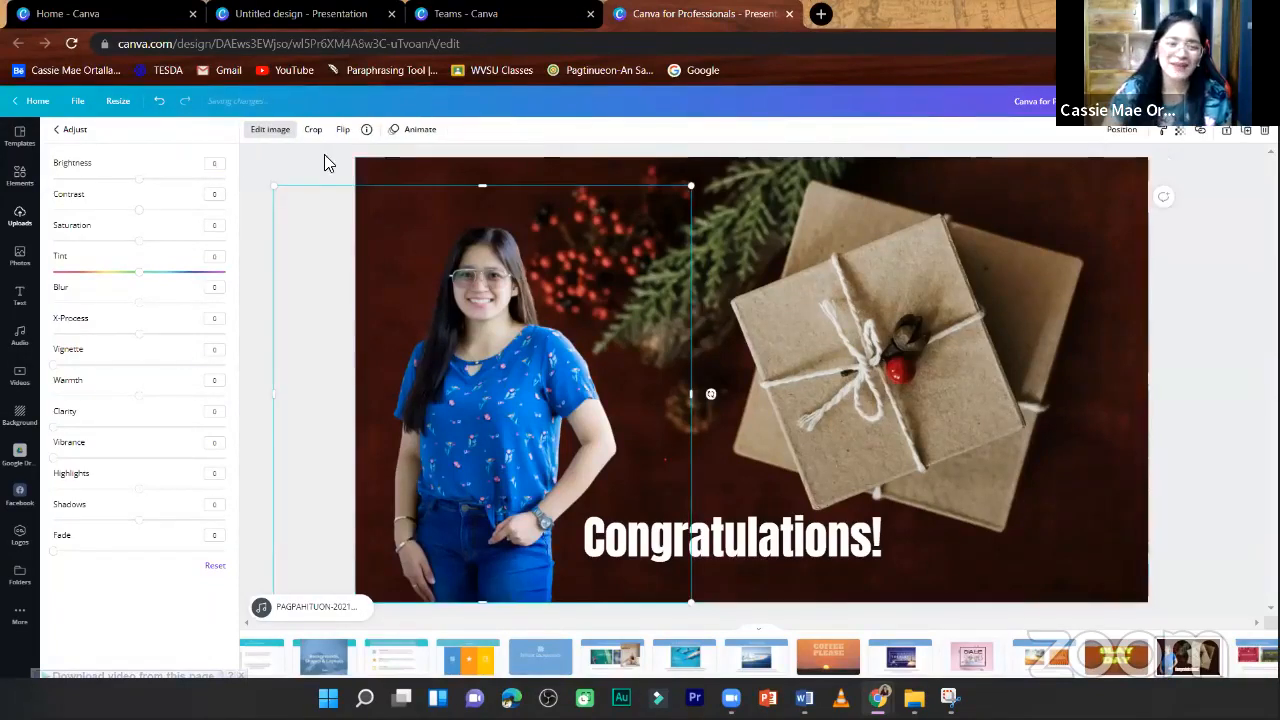
{"action": "left_click", "coordinate": [936, 200]}
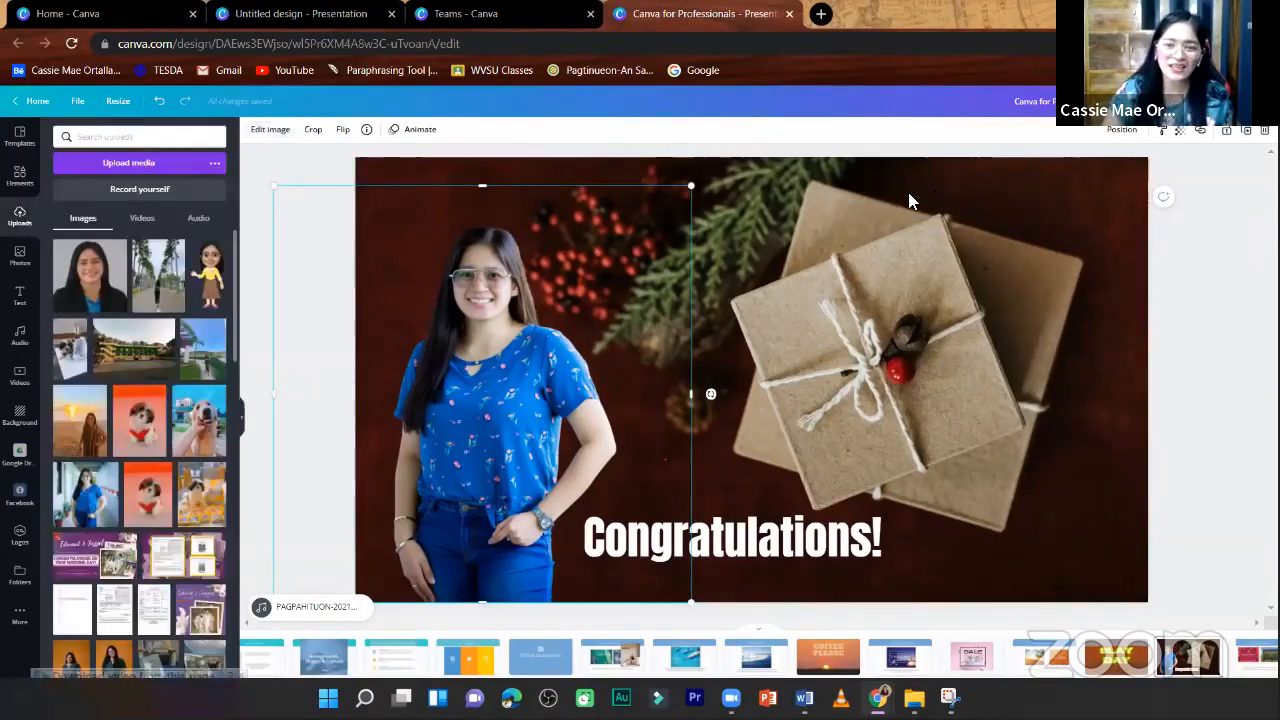
- Set the brightness of the gift-box background photo to 51 in its full image adjustments
{"action": "left_click", "coordinate": [297, 129]}
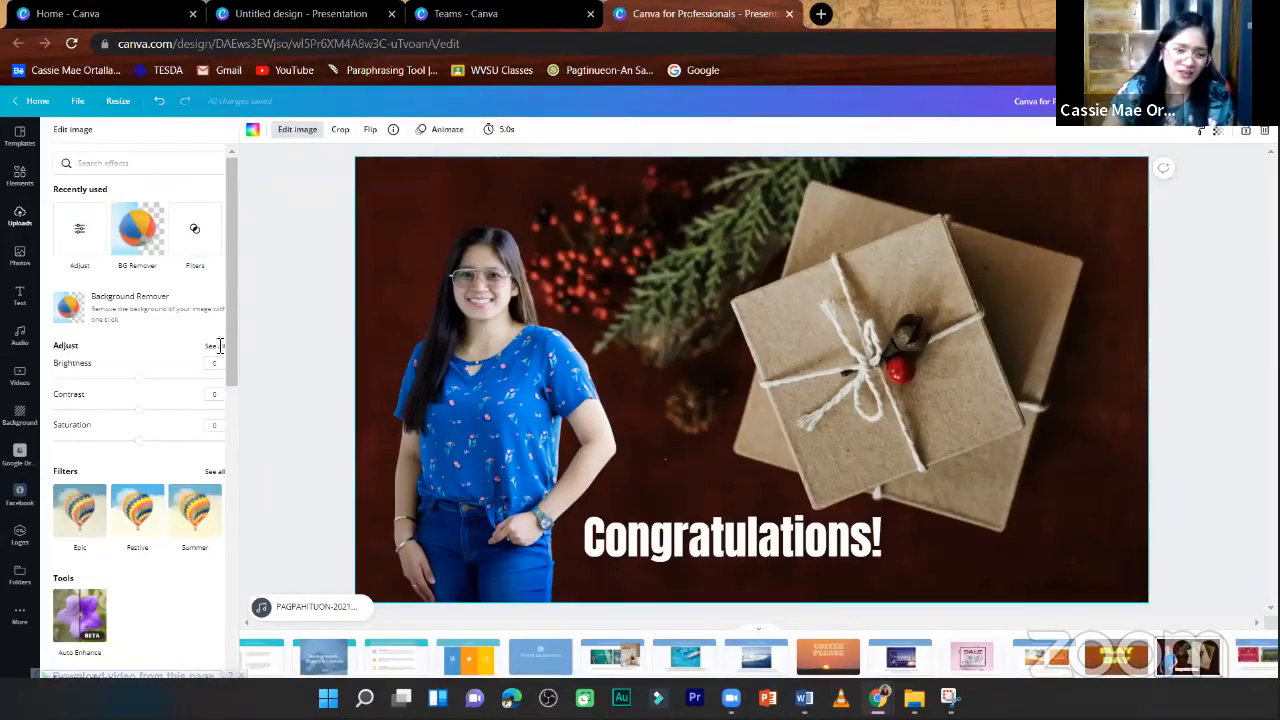
{"action": "left_click", "coordinate": [219, 166]}
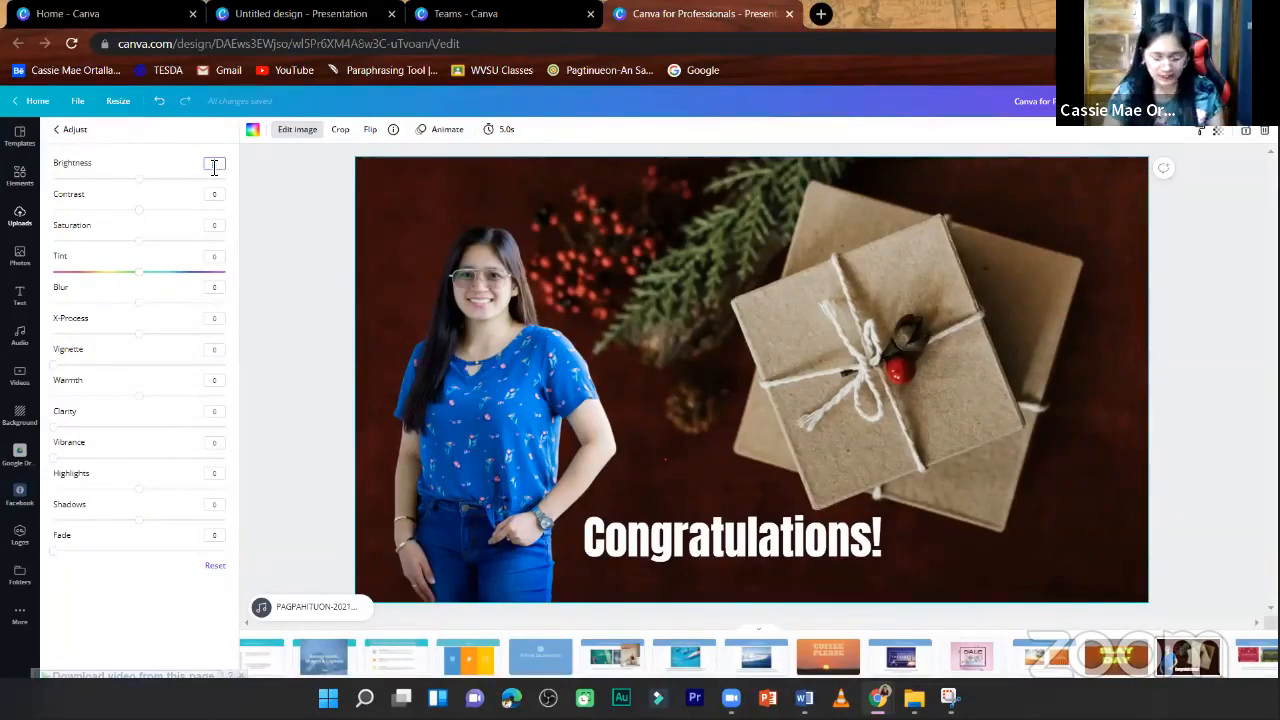
{"action": "type", "text": "7"}
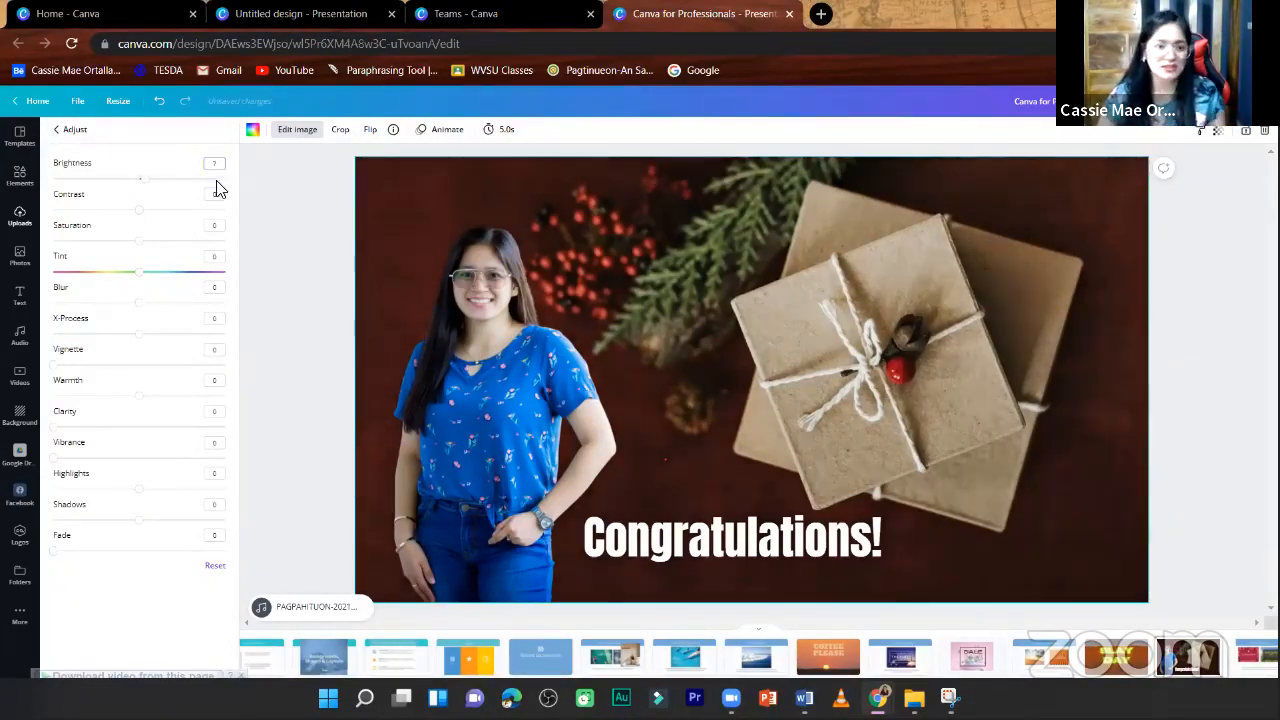
{"action": "left_click_drag", "start_coordinate": [143, 190], "coordinate": [194, 205]}
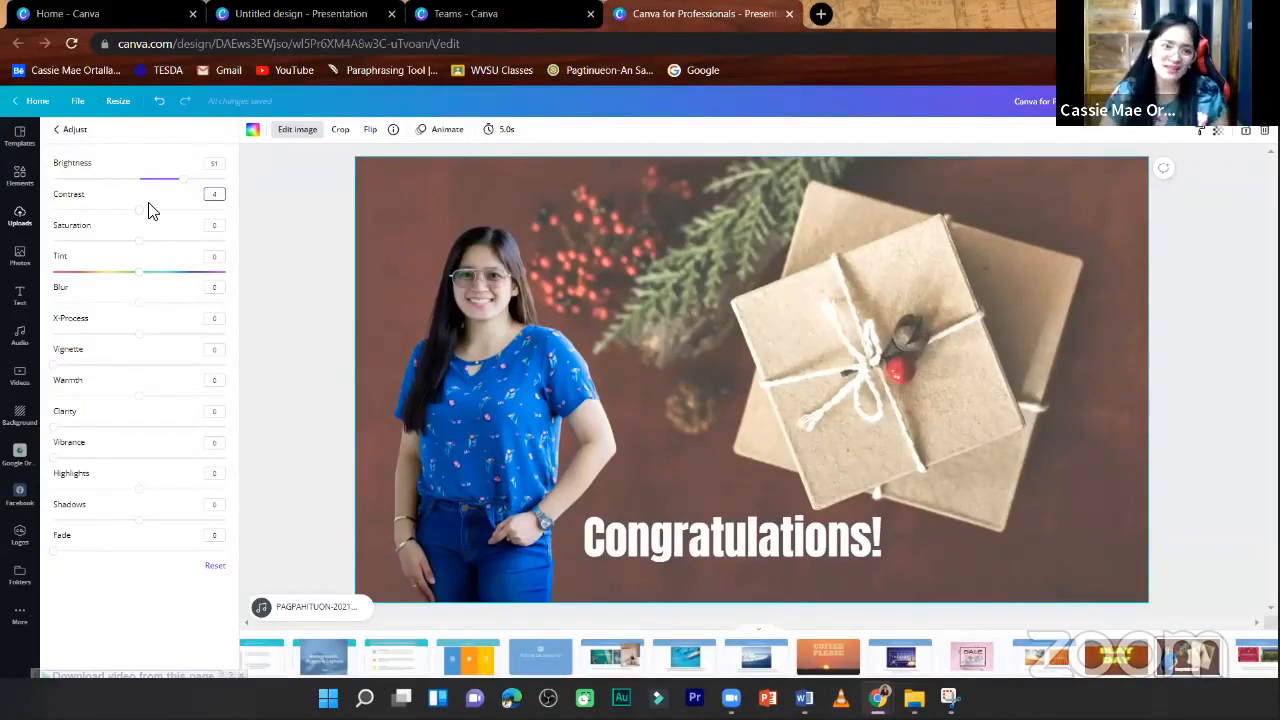
- Try out the background photo's contrast, then set its saturation to 69 and its tint to -23
{"action": "left_click_drag", "start_coordinate": [154, 209], "coordinate": [202, 252]}
{"action": "left_click", "coordinate": [156, 242]}
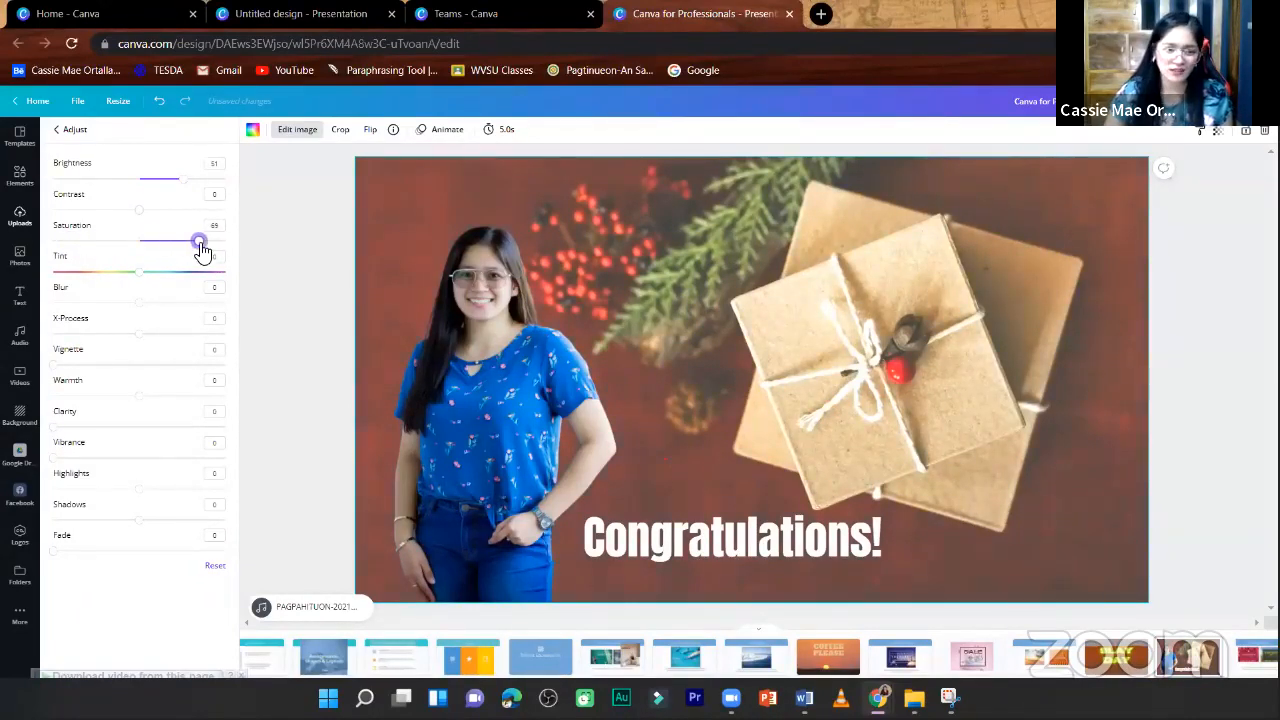
{"action": "left_click", "coordinate": [149, 277]}
{"action": "left_click_drag", "start_coordinate": [137, 283], "coordinate": [122, 280]}
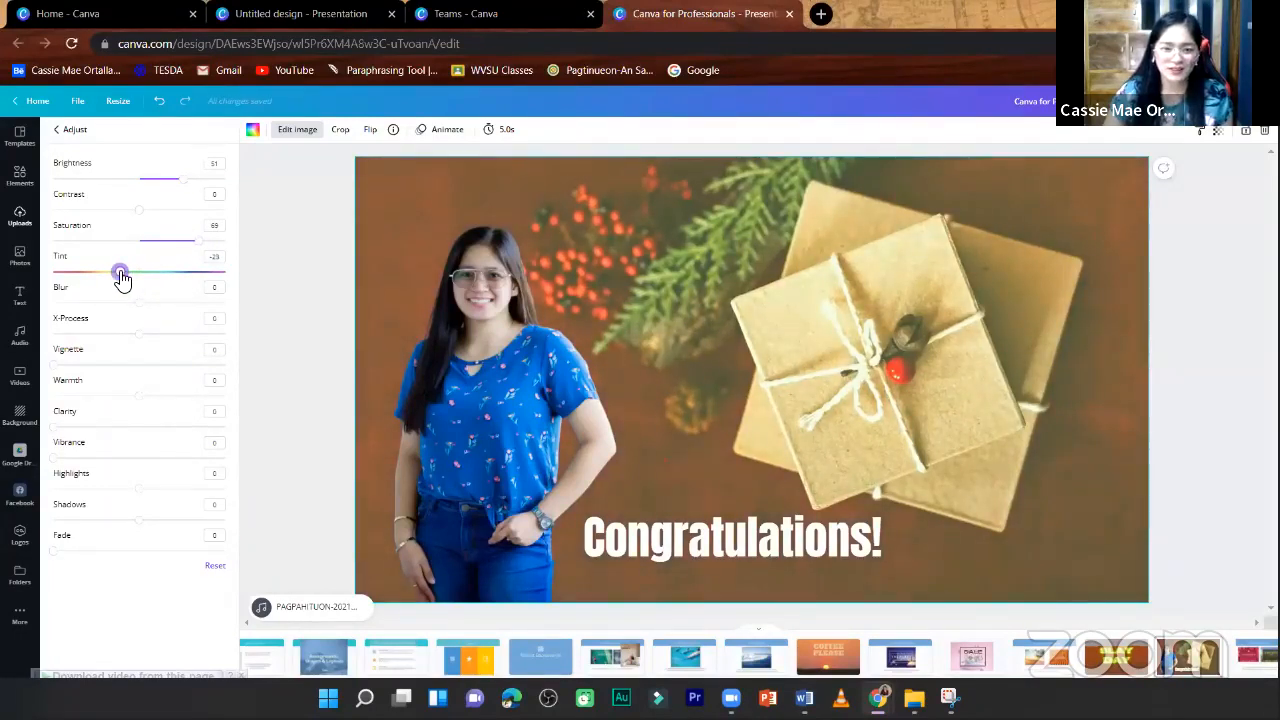
- Set the blur of the gift-box background photo to -7
{"action": "left_click", "coordinate": [217, 288]}
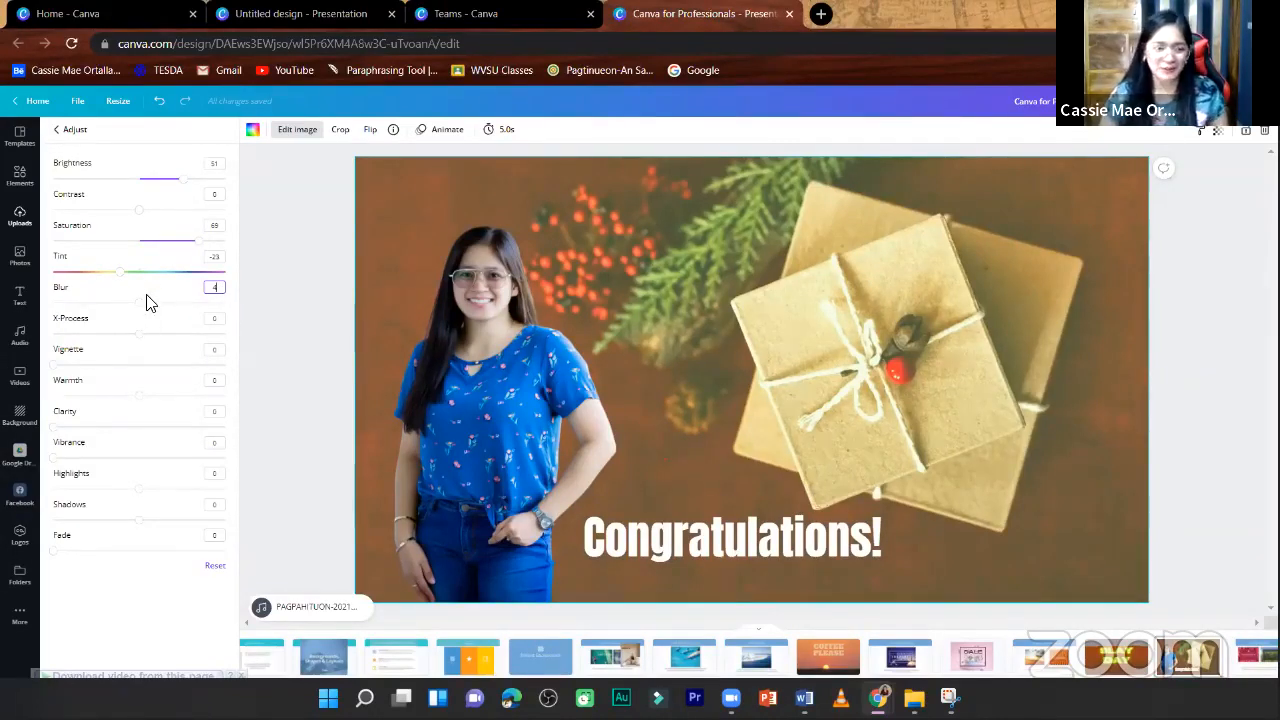
{"action": "key", "text": "Return"}
{"action": "left_click_drag", "start_coordinate": [214, 290], "coordinate": [131, 317]}
{"action": "type", "text": "2"}
{"action": "key", "text": "Return"}
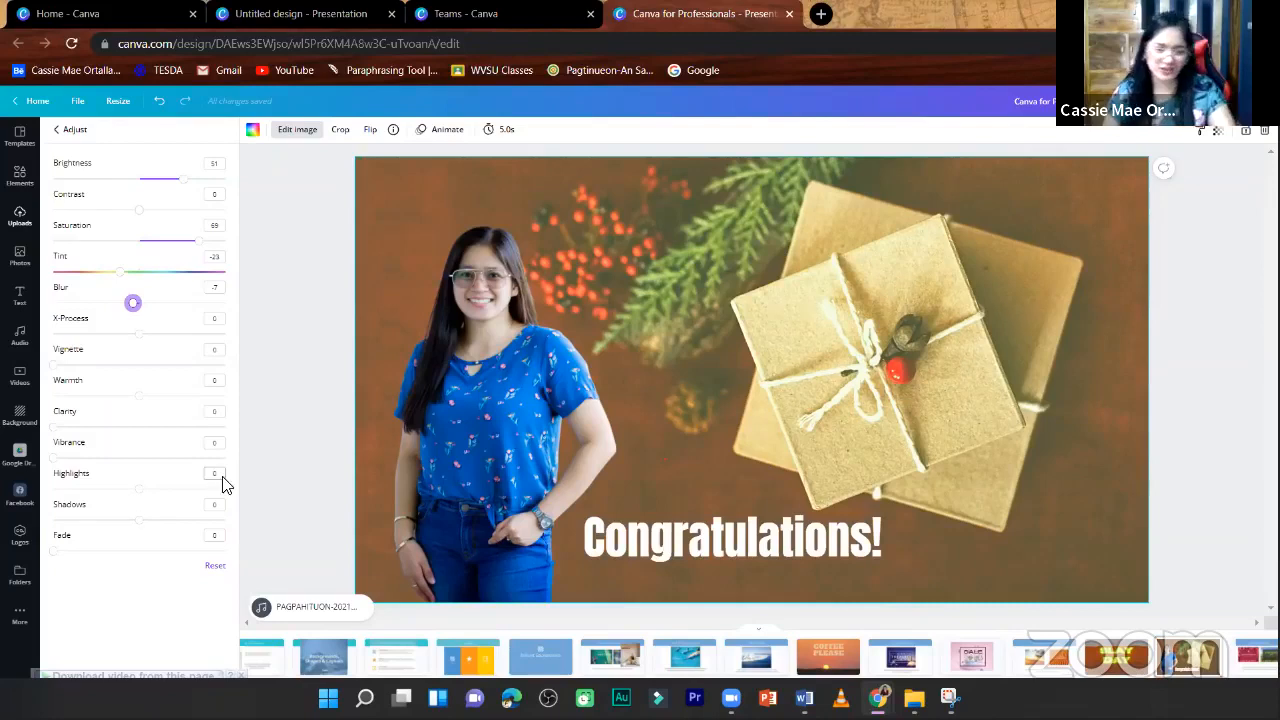
- Show all image filters and try Epic, Festive, The Blues, Cali and Retro on the cut-out of the woman
{"action": "left_click", "coordinate": [65, 130]}
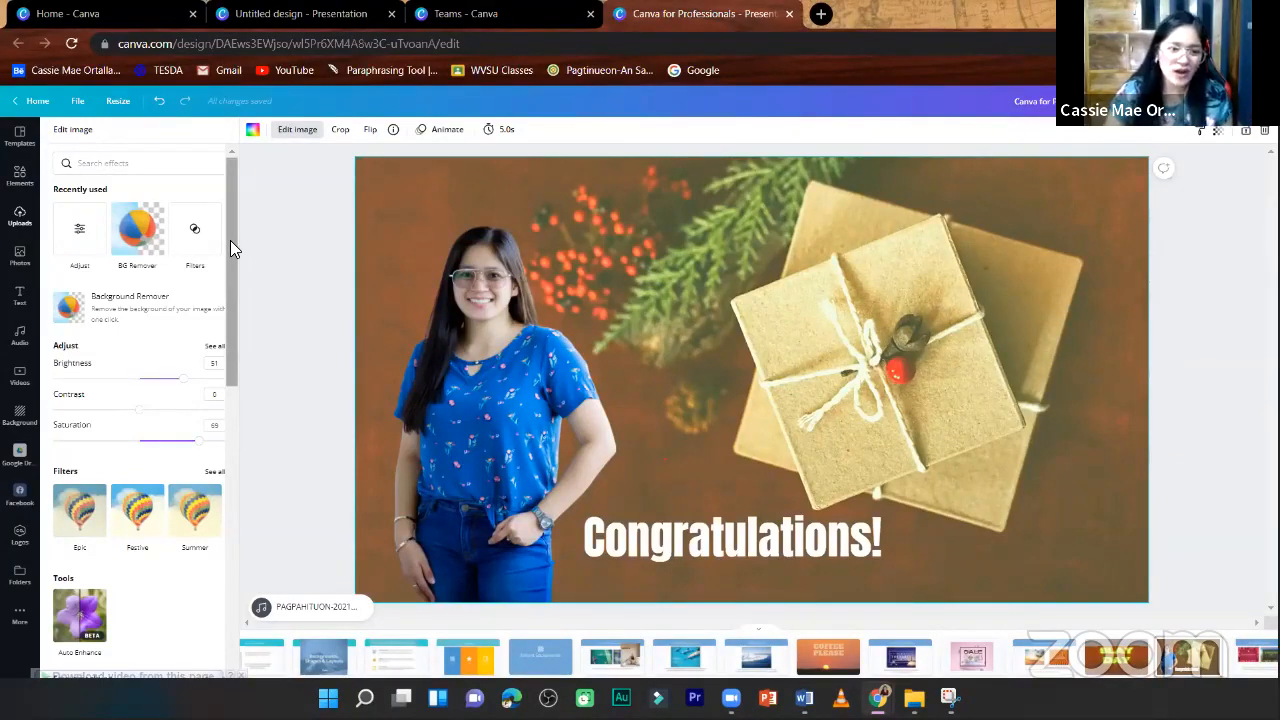
{"action": "scroll", "coordinate": [228, 276], "scroll_direction": "down", "scroll_amount": 2}
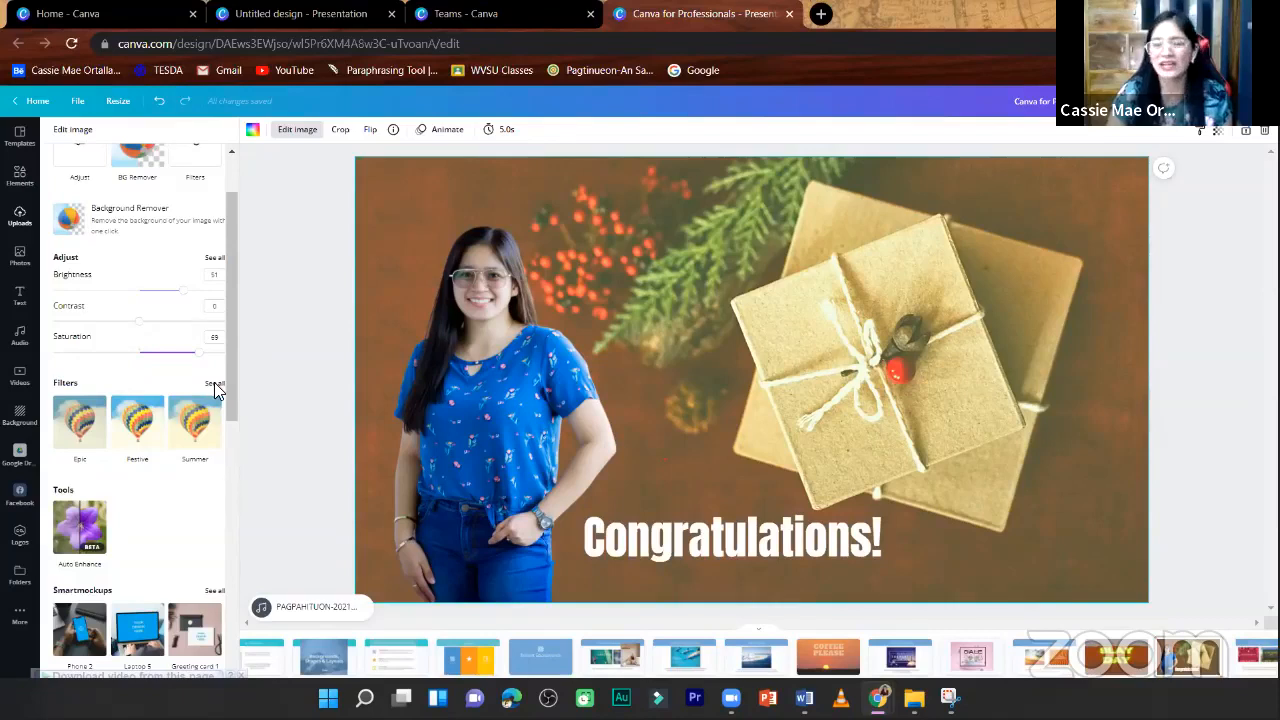
{"action": "left_click", "coordinate": [214, 384]}
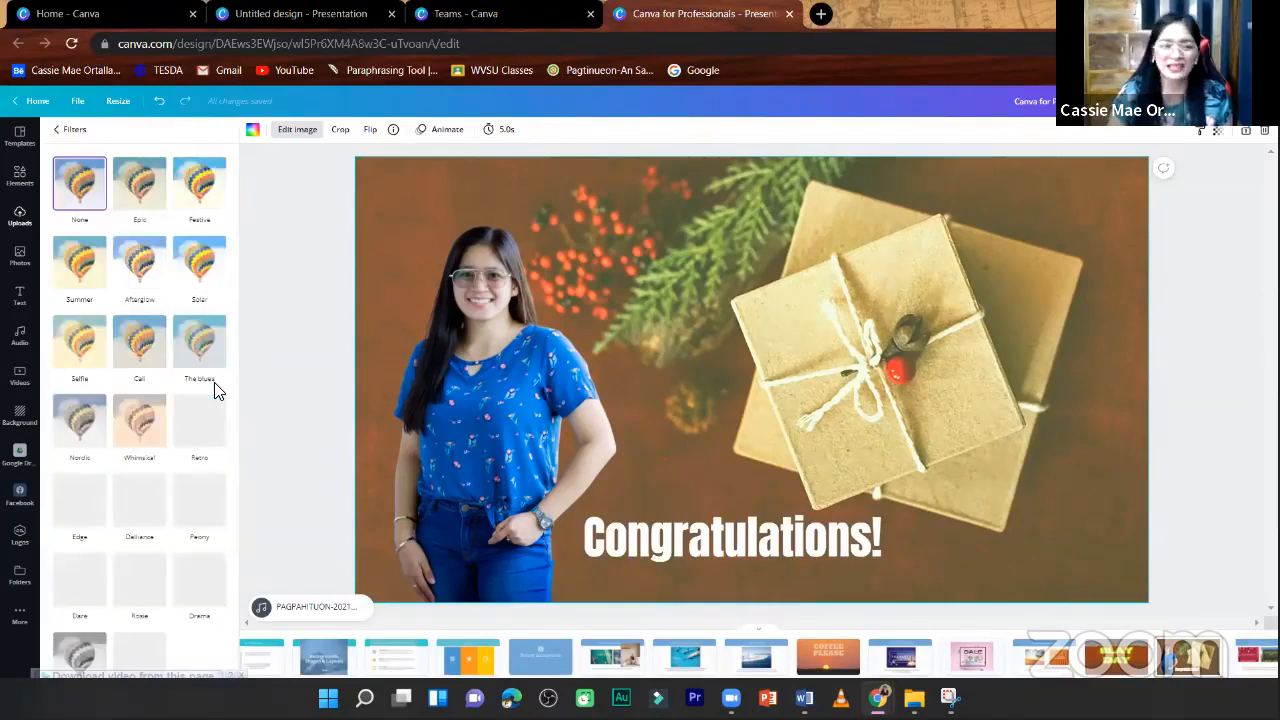
{"action": "left_click", "coordinate": [474, 360]}
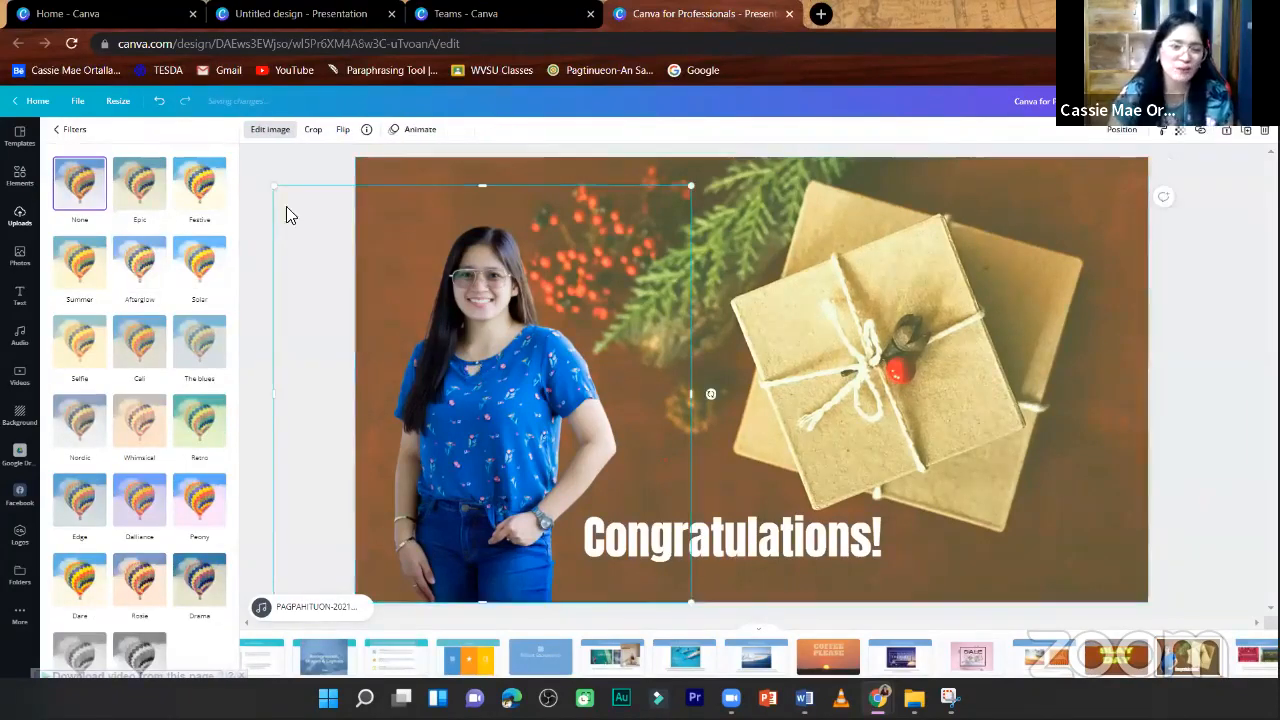
{"action": "left_click", "coordinate": [148, 192]}
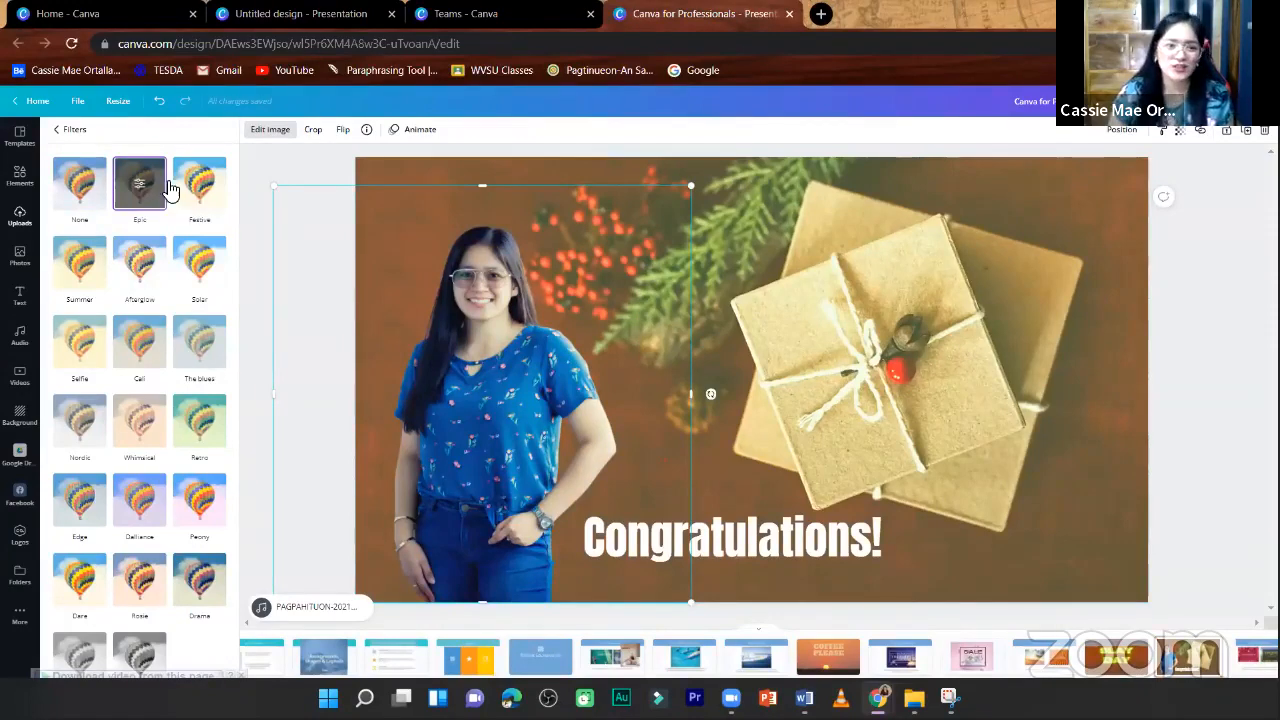
{"action": "left_click", "coordinate": [199, 184]}
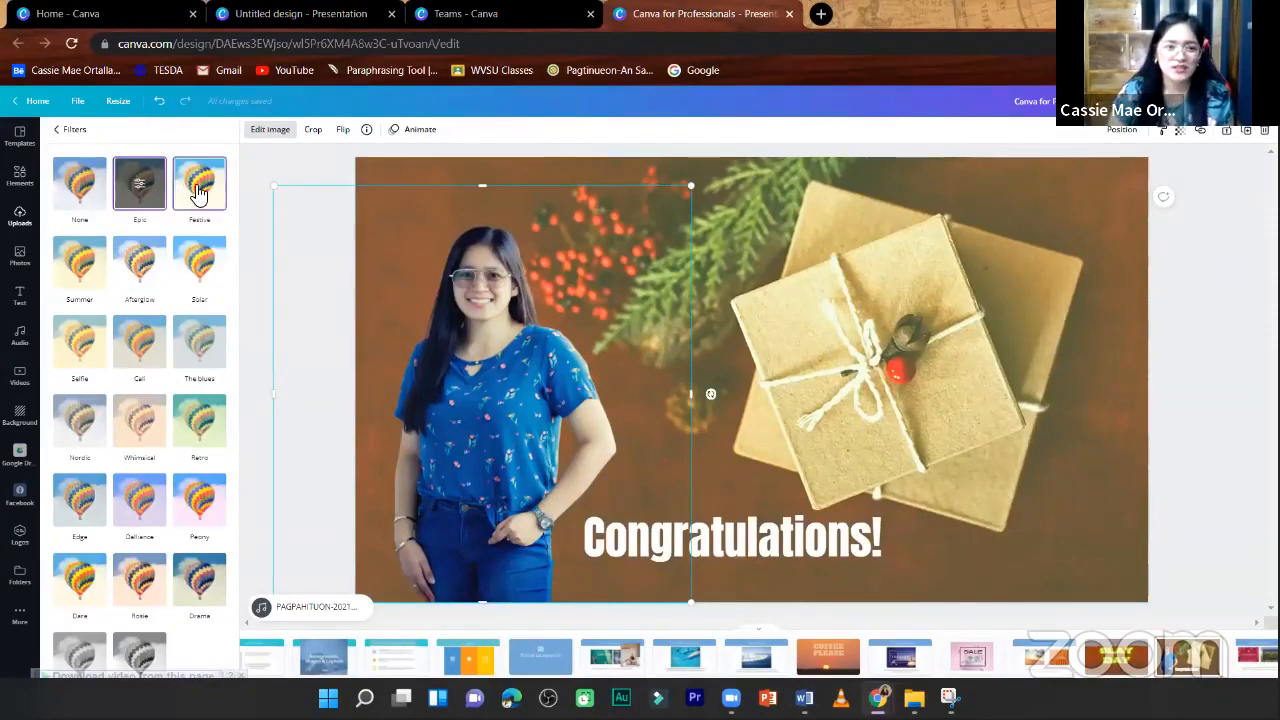
{"action": "left_click", "coordinate": [212, 347]}
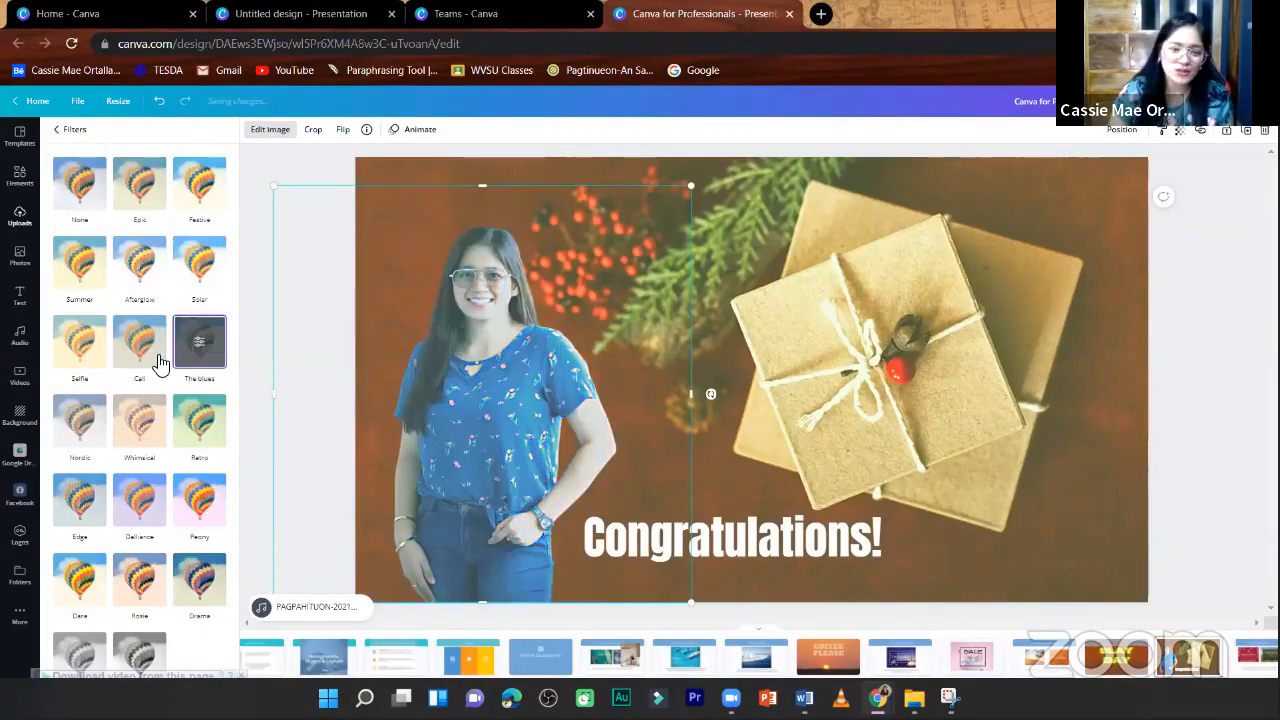
{"action": "left_click", "coordinate": [158, 357]}
{"action": "left_click", "coordinate": [203, 435]}
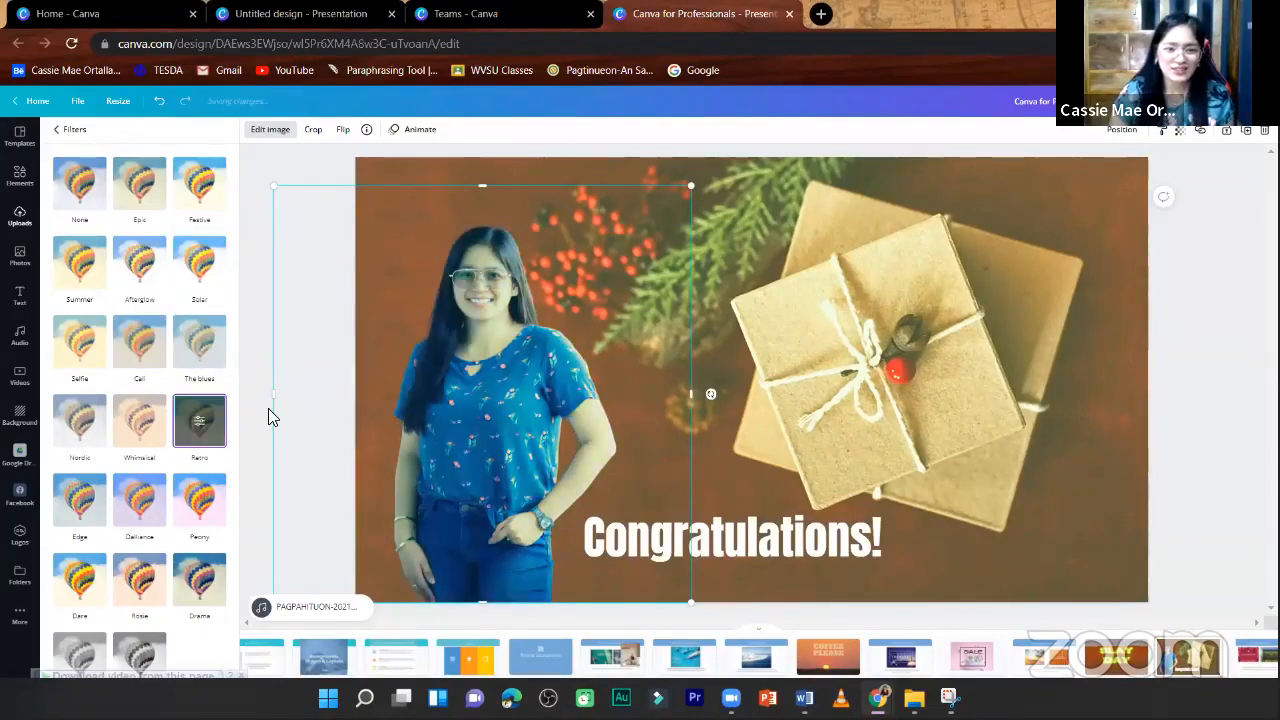
- Try Dalliance, Edge, a black-and-white filter, Nordic, Selfie and Summer on the woman's cut-out, then set its filter back to None
{"action": "left_click", "coordinate": [140, 503]}
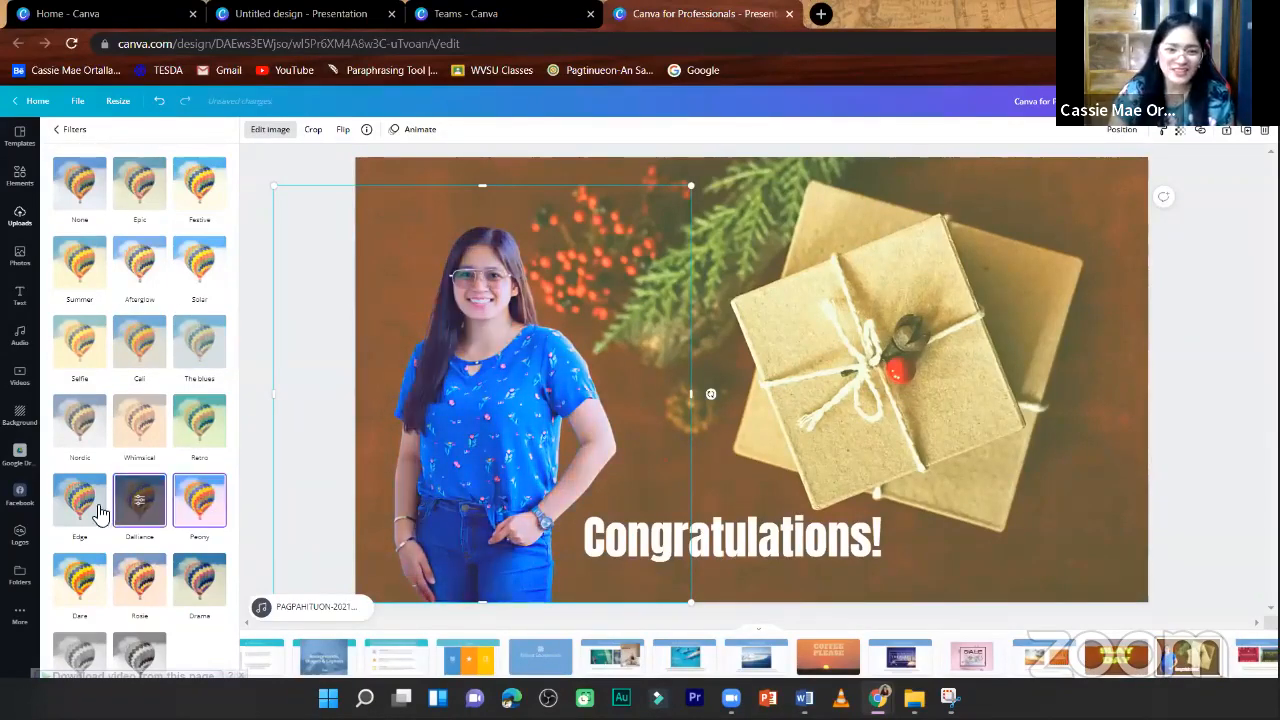
{"action": "left_click", "coordinate": [105, 512]}
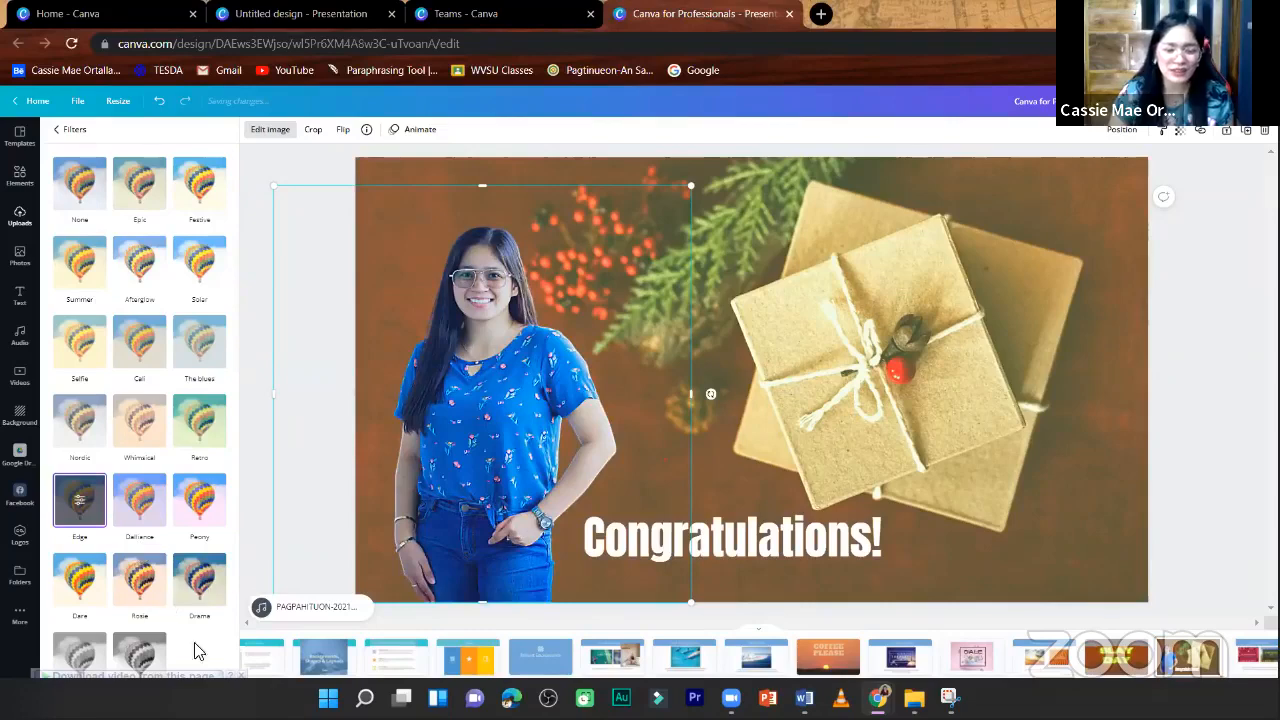
{"action": "left_click", "coordinate": [80, 655]}
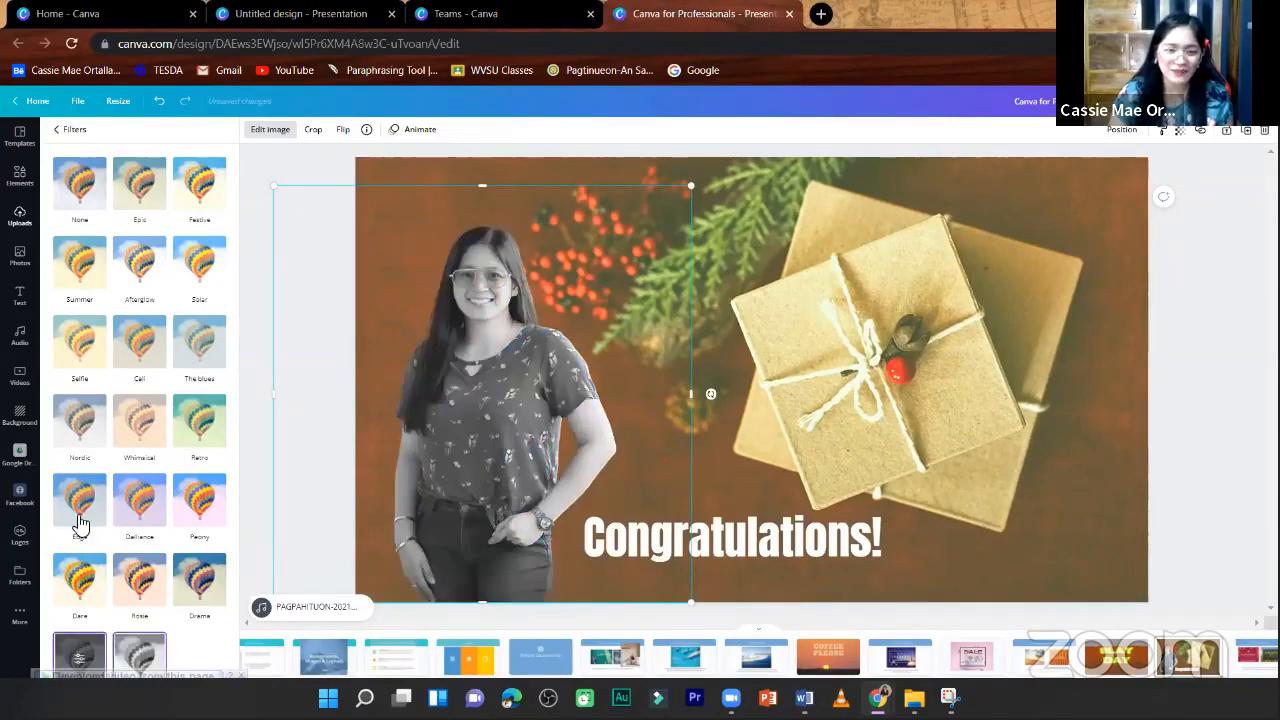
{"action": "left_click", "coordinate": [68, 444]}
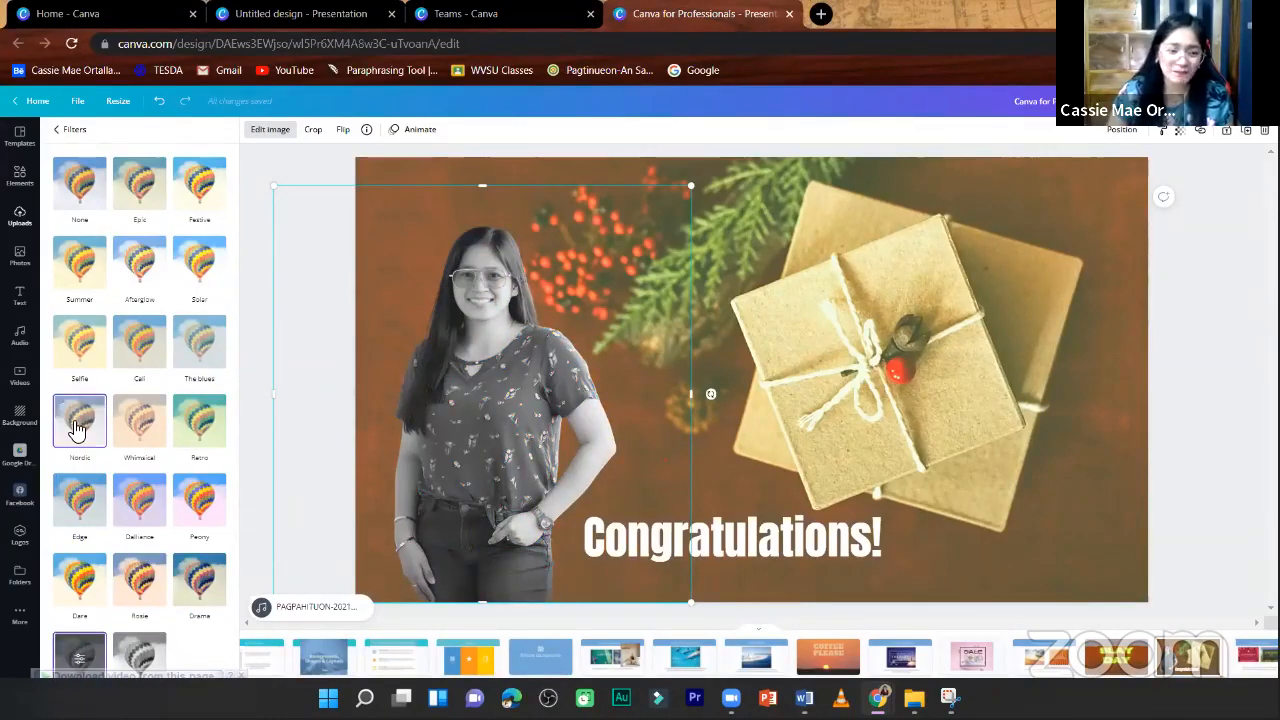
{"action": "left_click", "coordinate": [82, 350]}
{"action": "left_click", "coordinate": [84, 265]}
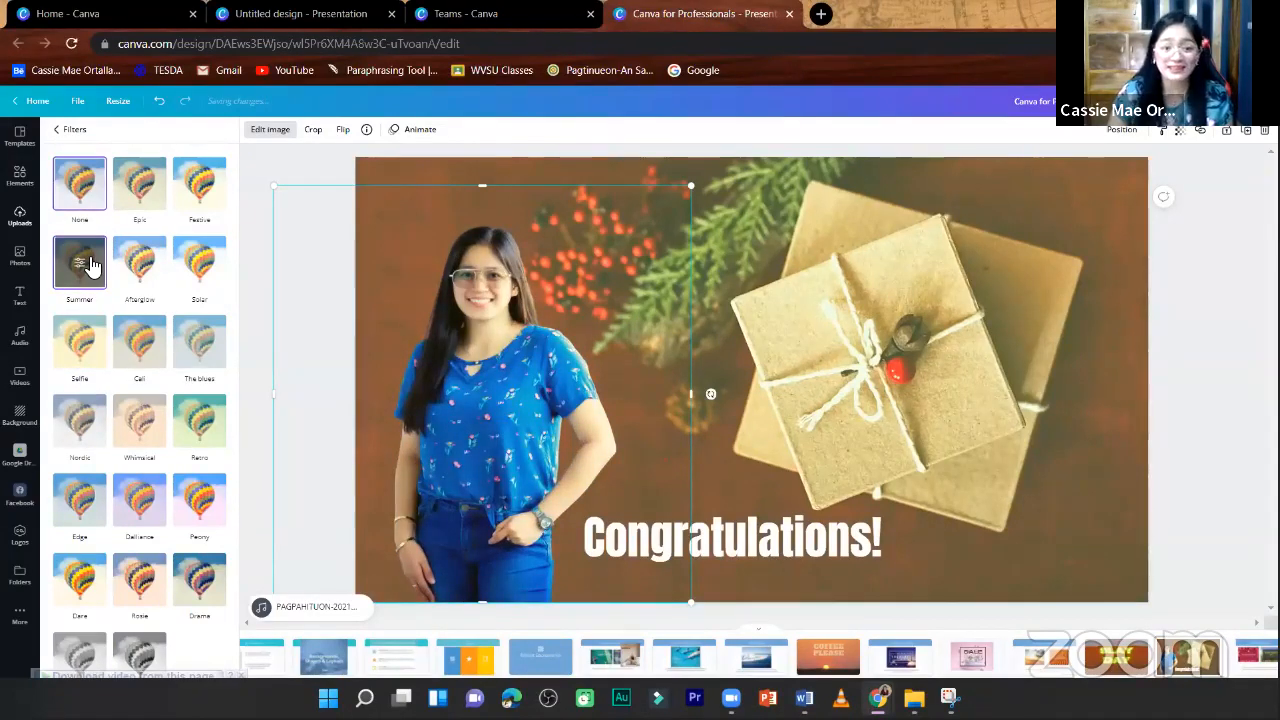
{"action": "left_click", "coordinate": [79, 183]}
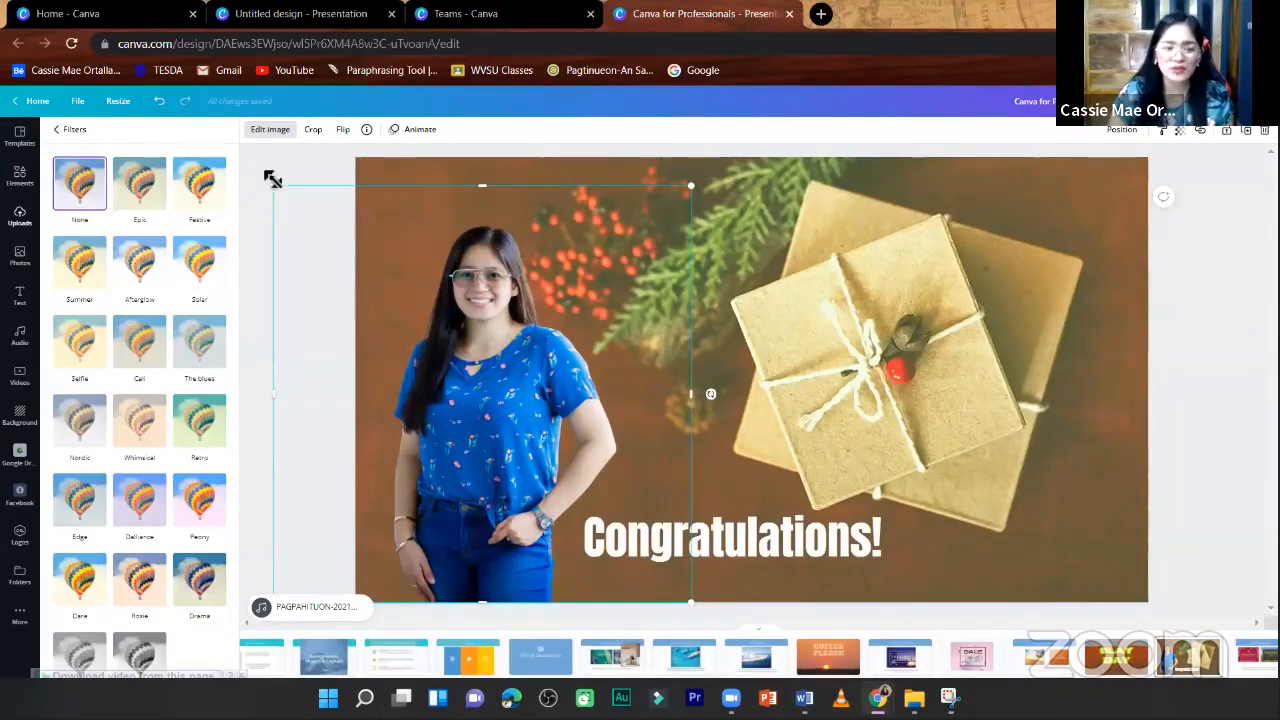
- Apply Auto Enhance to the cut-out of the woman with an intensity of 53
{"action": "left_click", "coordinate": [270, 129]}
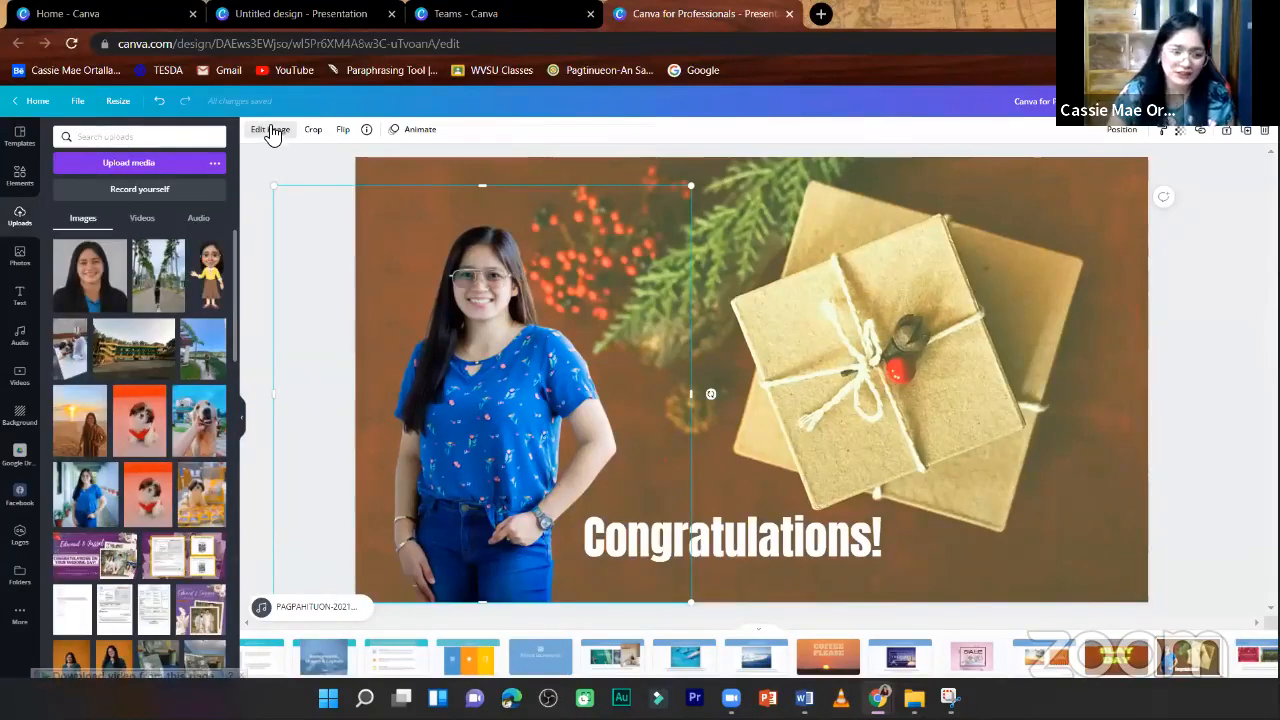
{"action": "left_click", "coordinate": [270, 129]}
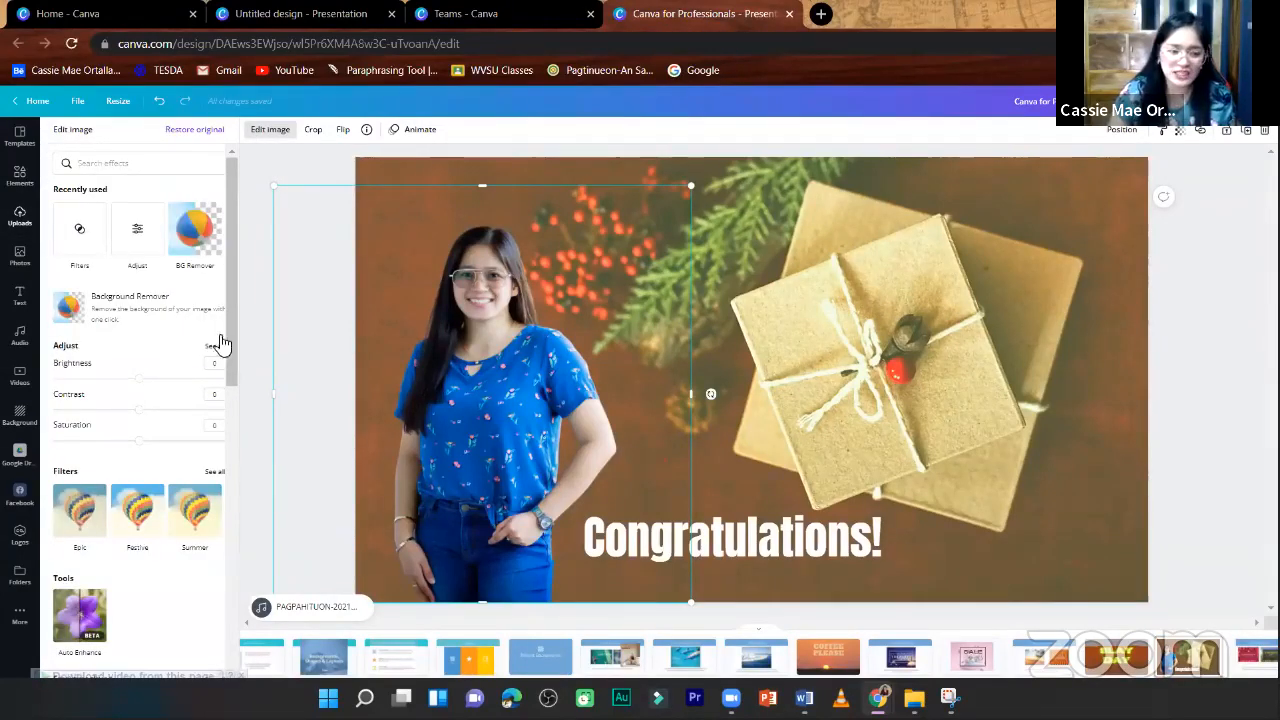
{"action": "scroll", "coordinate": [189, 457], "scroll_direction": "down", "scroll_amount": 5}
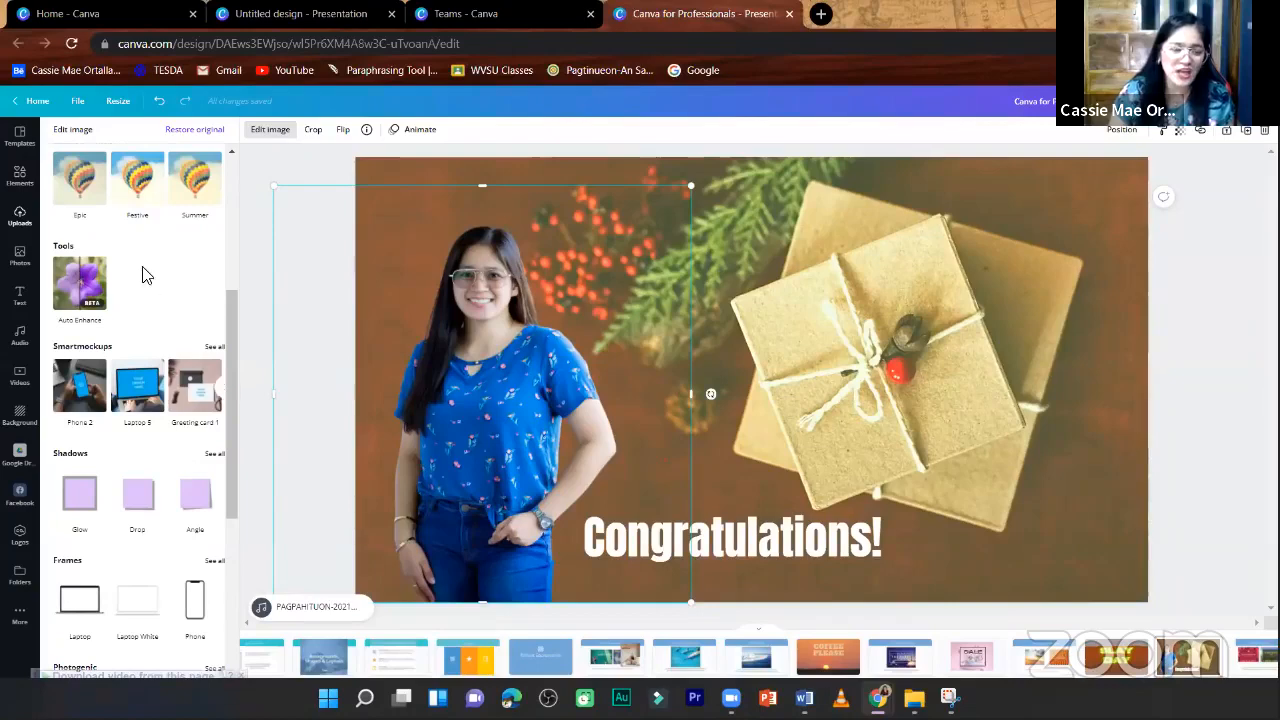
{"action": "left_click", "coordinate": [85, 287]}
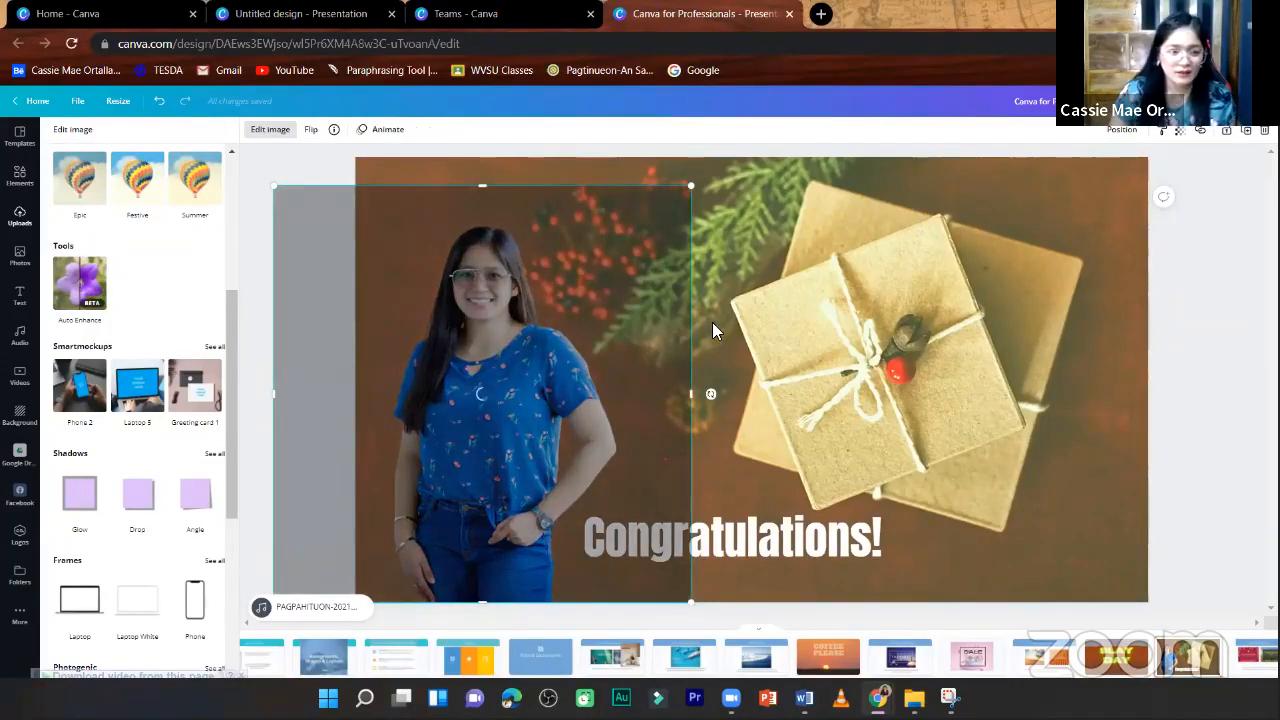
{"action": "left_click_drag", "start_coordinate": [553, 354], "coordinate": [613, 345]}
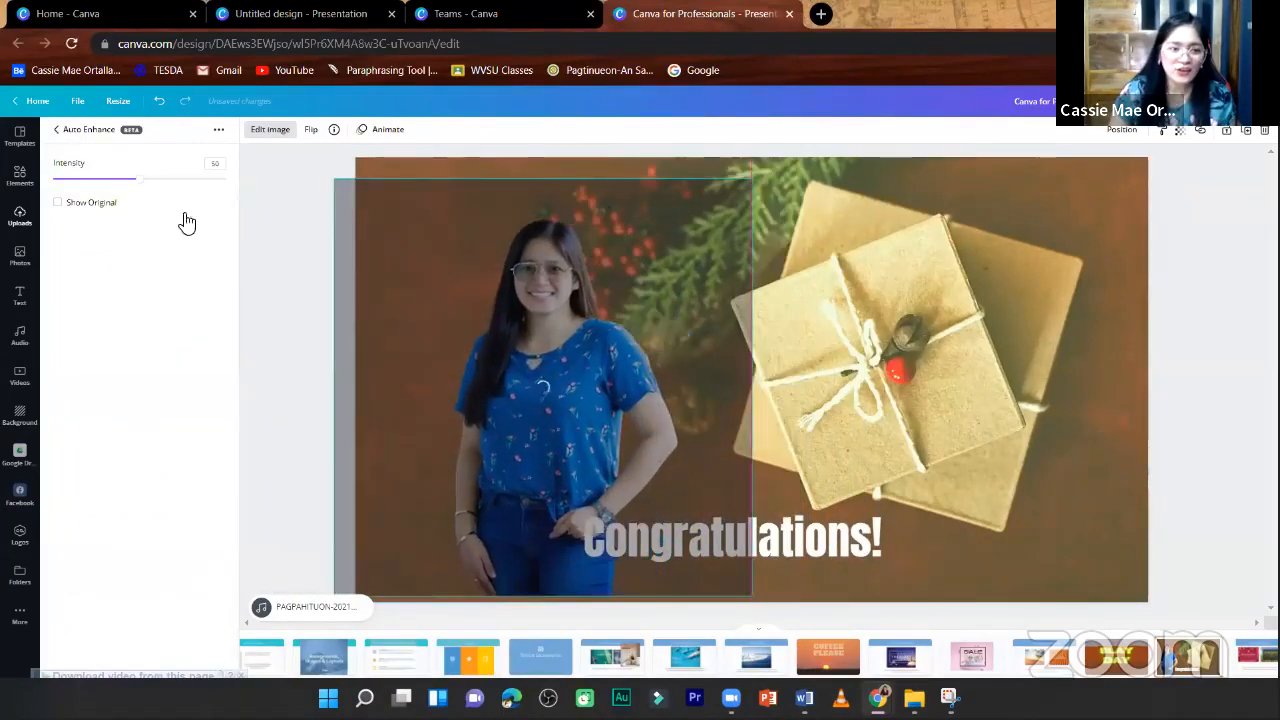
{"action": "left_click_drag", "start_coordinate": [134, 177], "coordinate": [146, 203]}
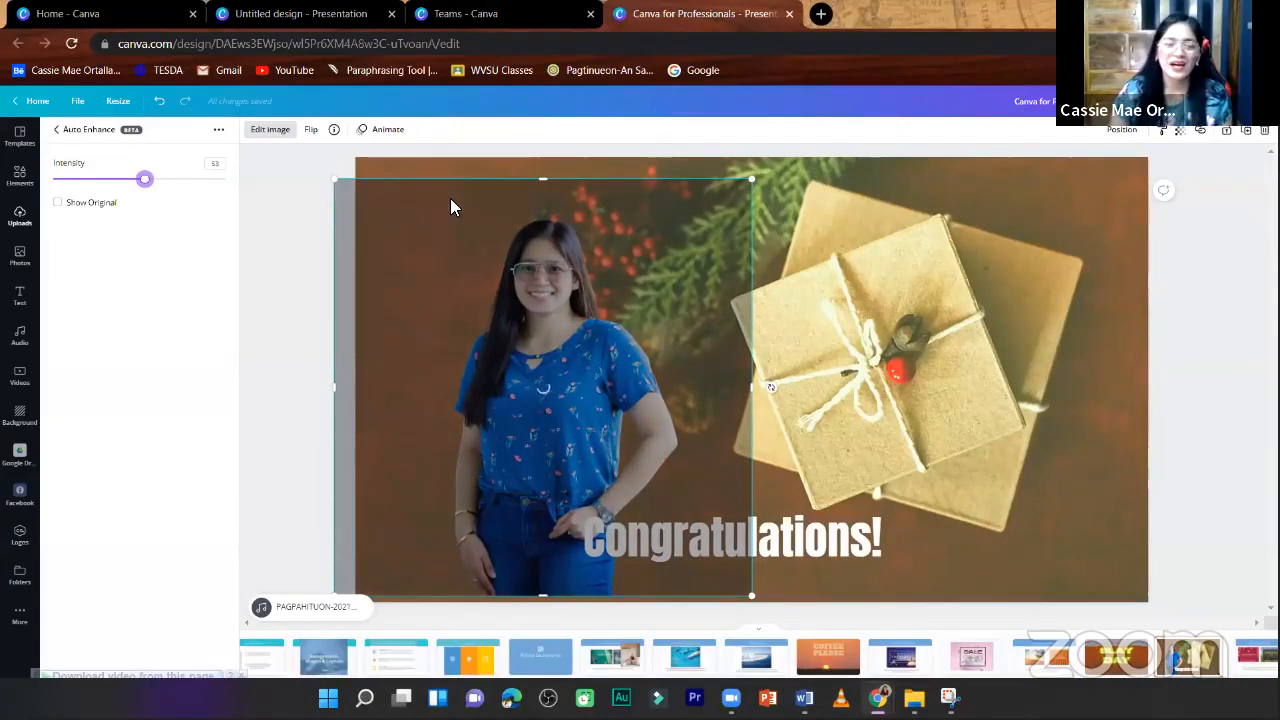
{"action": "left_click", "coordinate": [56, 131]}
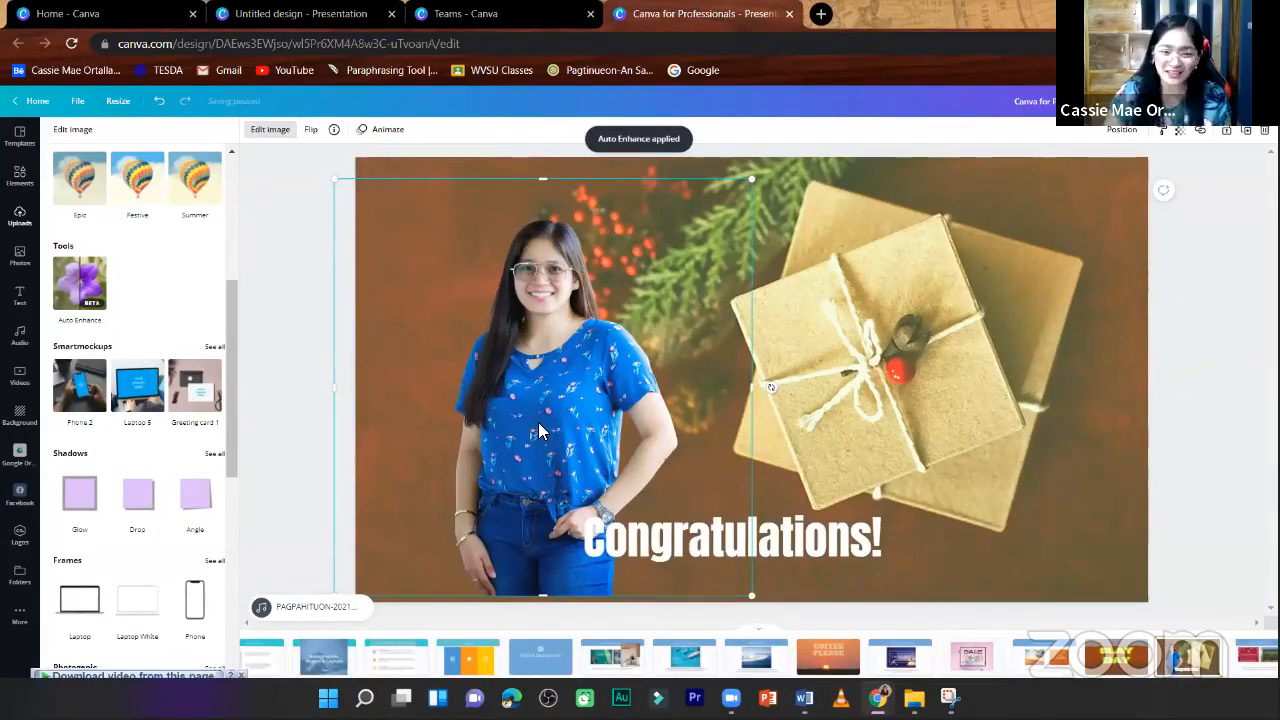
- Move the enhanced cut-out of the woman slightly to the left on the page and close its image editing options
{"action": "left_click_drag", "start_coordinate": [540, 428], "coordinate": [511, 430]}
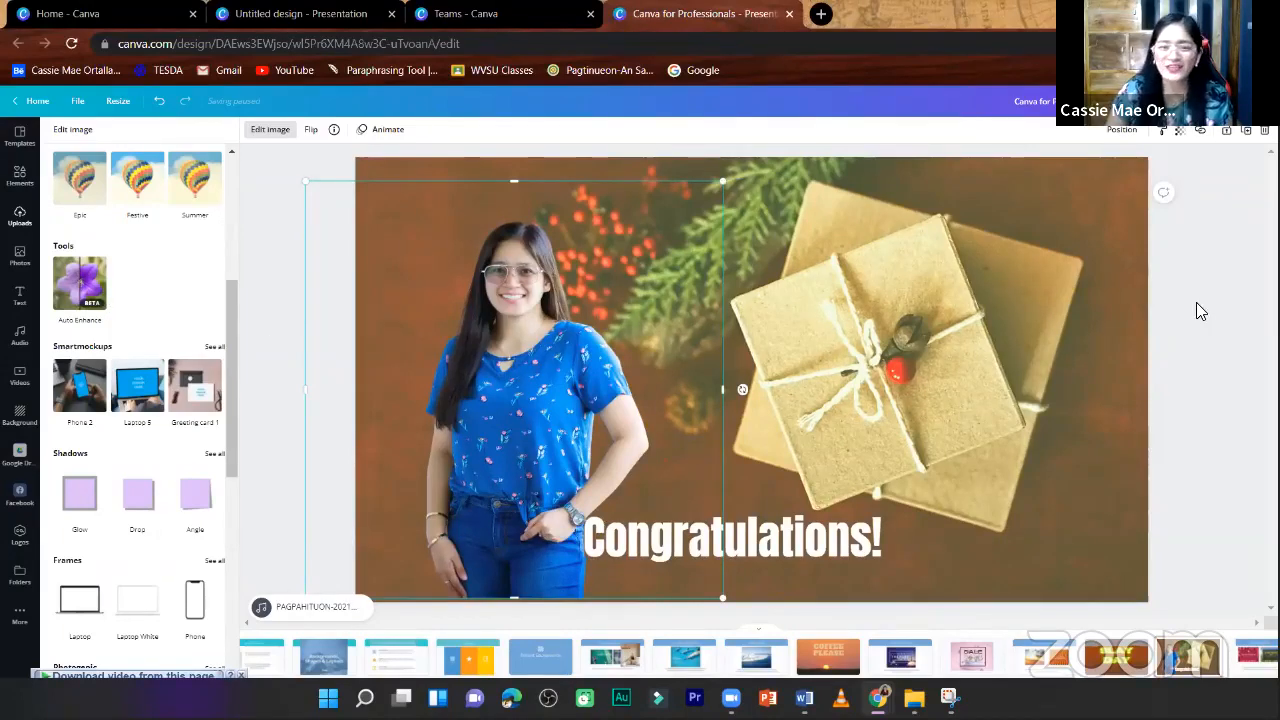
{"action": "left_click", "coordinate": [268, 130]}
{"action": "left_click", "coordinate": [278, 133]}
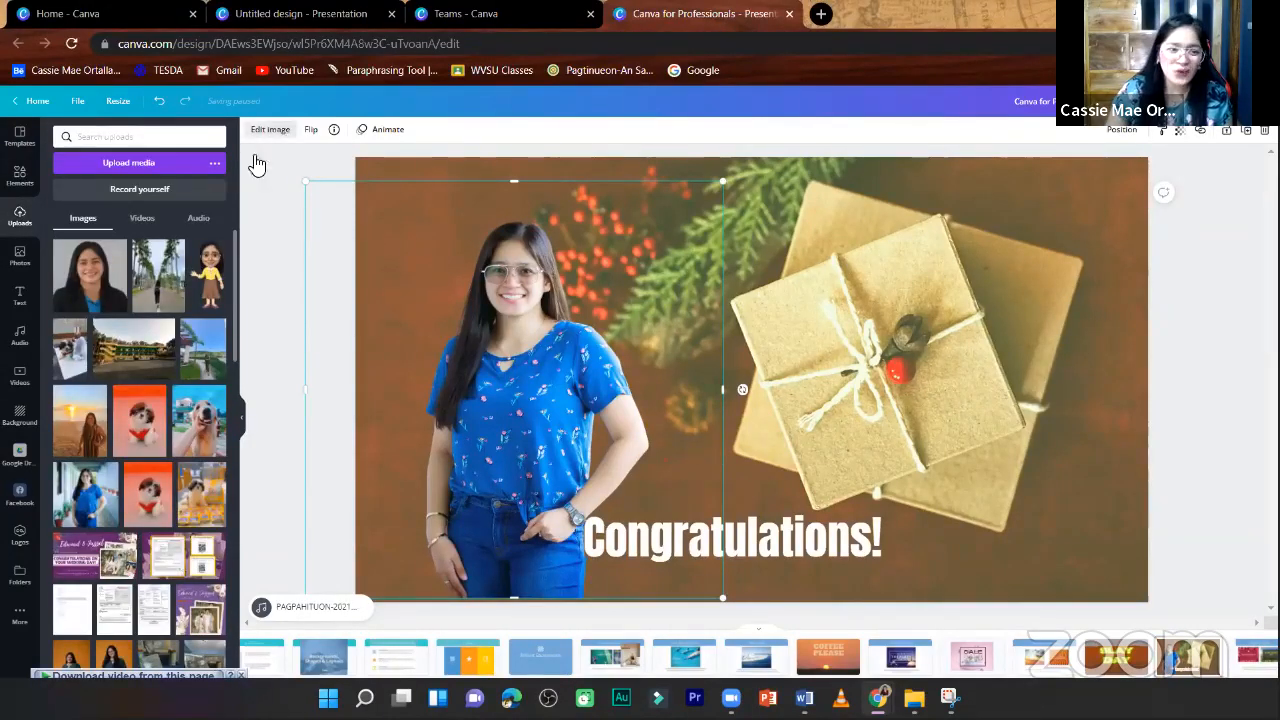
- Show all Smartmockups for the woman's cut-out and look through the popular and smartphone mockups
{"action": "scroll", "coordinate": [195, 495], "scroll_direction": "down", "scroll_amount": 2}
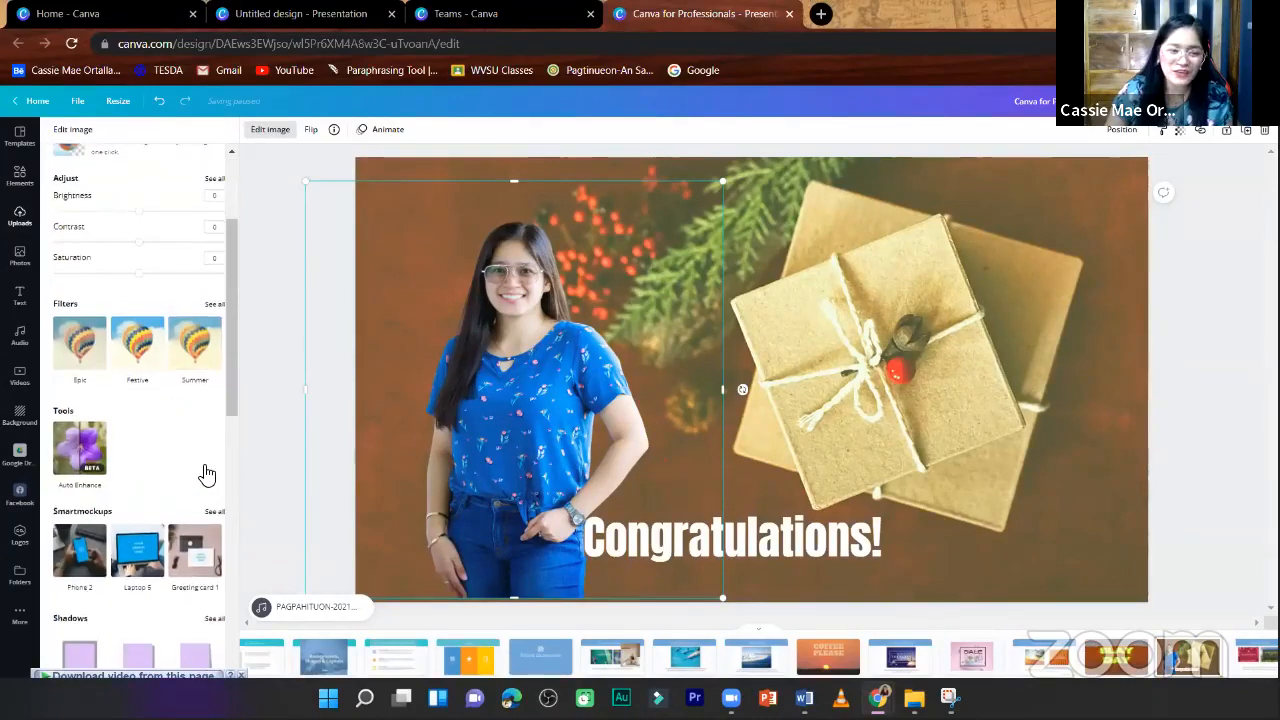
{"action": "scroll", "coordinate": [206, 474], "scroll_direction": "down", "scroll_amount": 2}
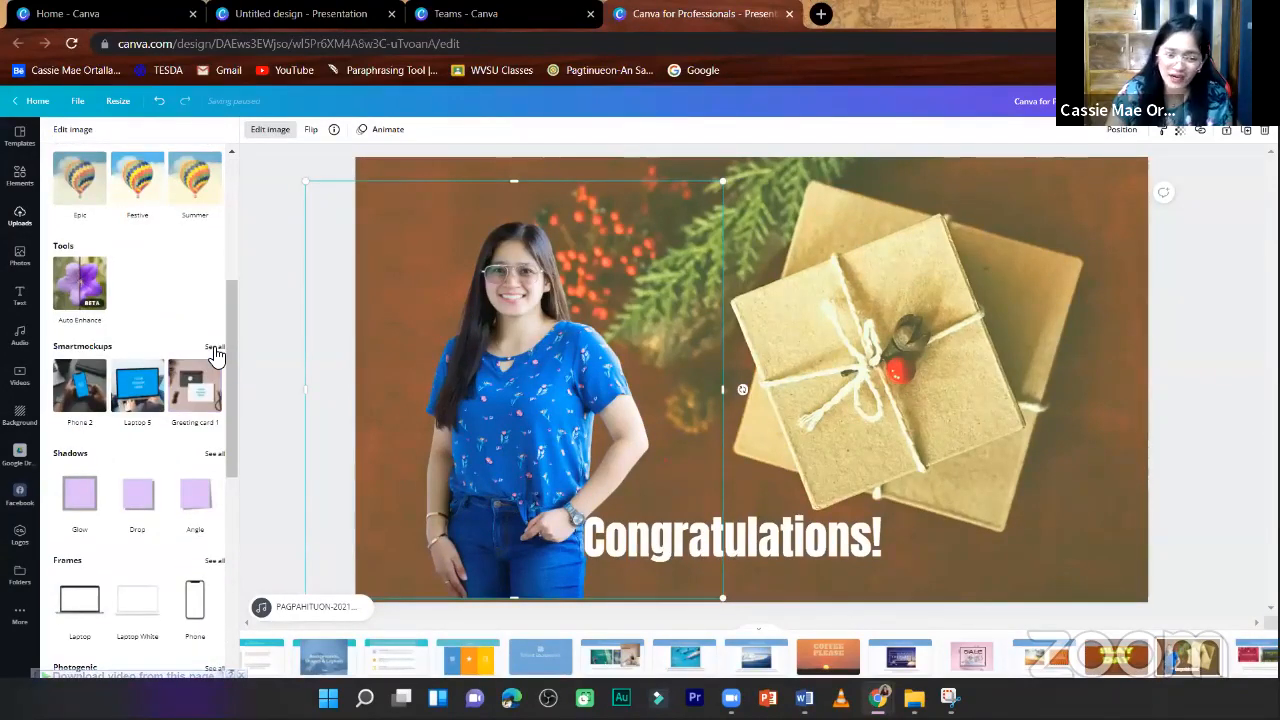
{"action": "left_click", "coordinate": [214, 348]}
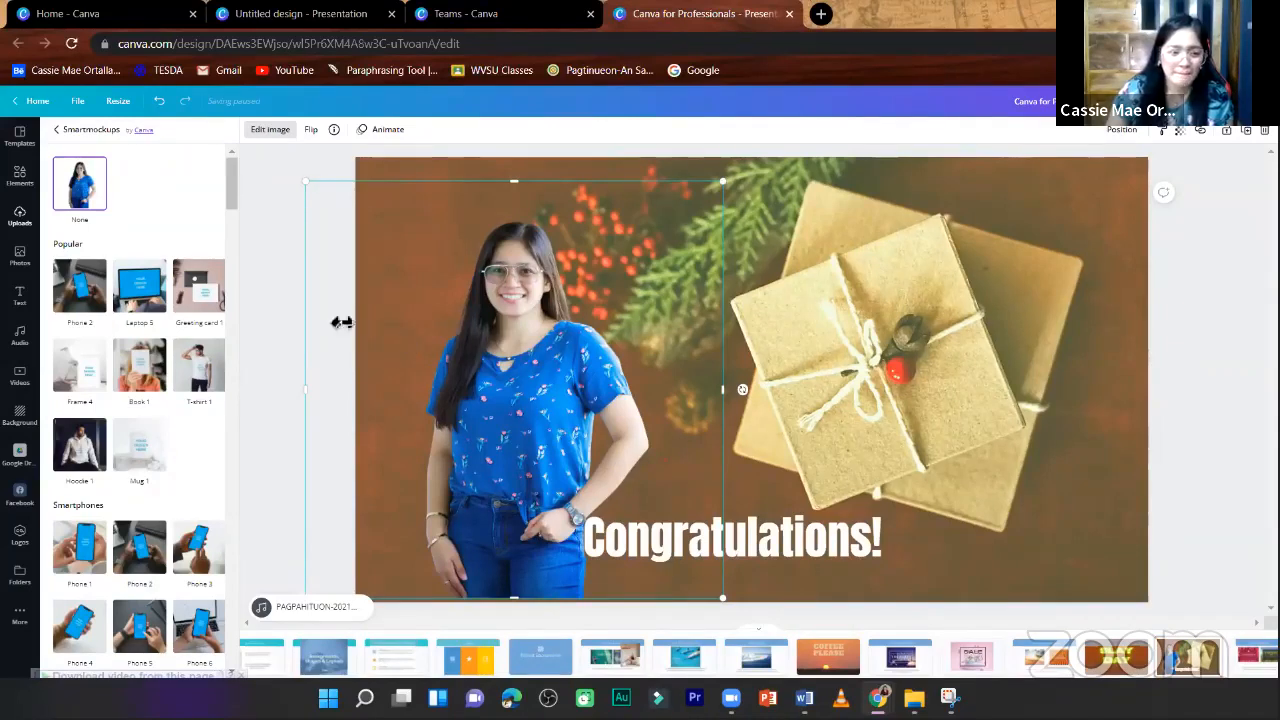
{"action": "scroll", "coordinate": [196, 405], "scroll_direction": "down", "scroll_amount": 1}
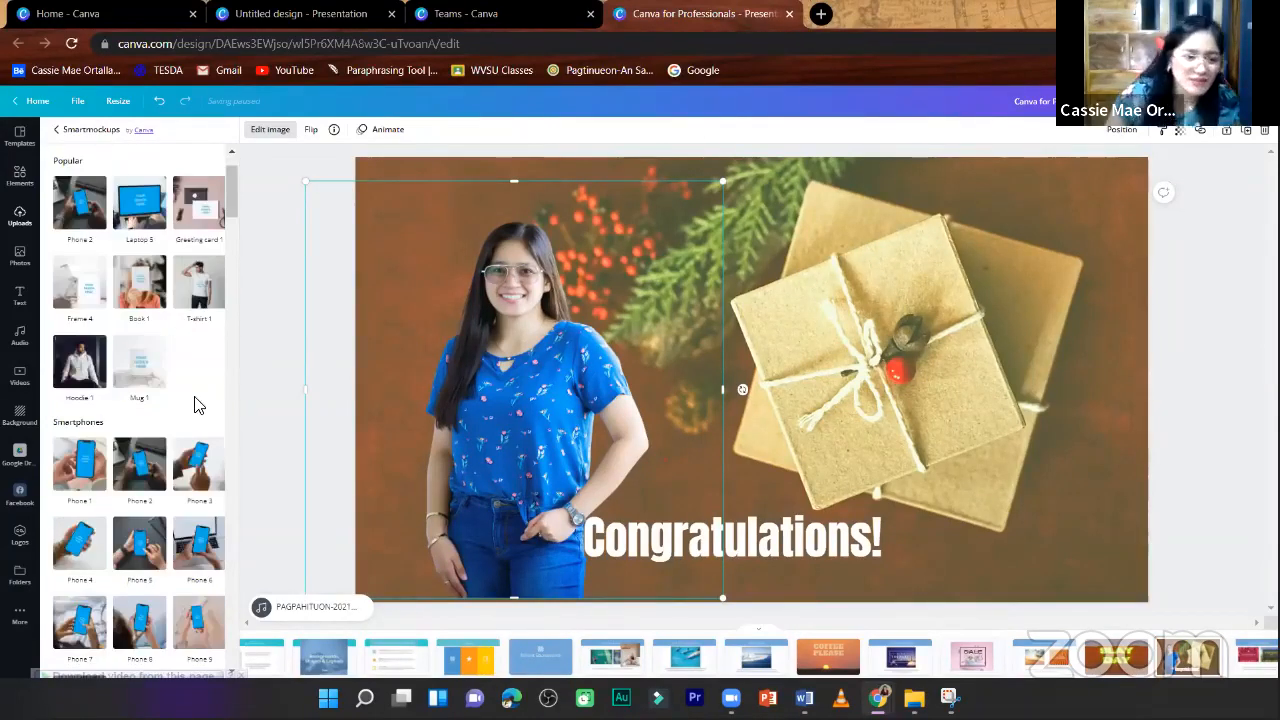
{"action": "scroll", "coordinate": [198, 415], "scroll_direction": "down", "scroll_amount": 4}
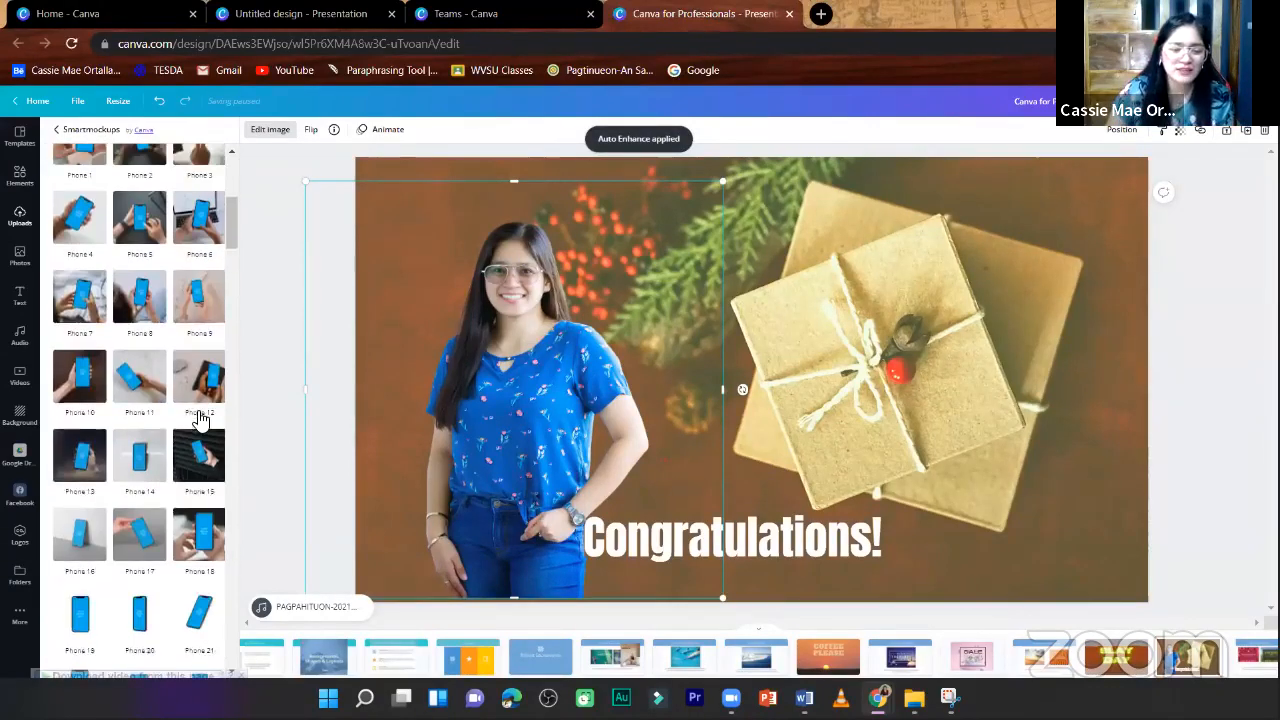
{"action": "scroll", "coordinate": [188, 405], "scroll_direction": "up", "scroll_amount": 2}
{"action": "scroll", "coordinate": [135, 460], "scroll_direction": "down", "scroll_amount": 4}
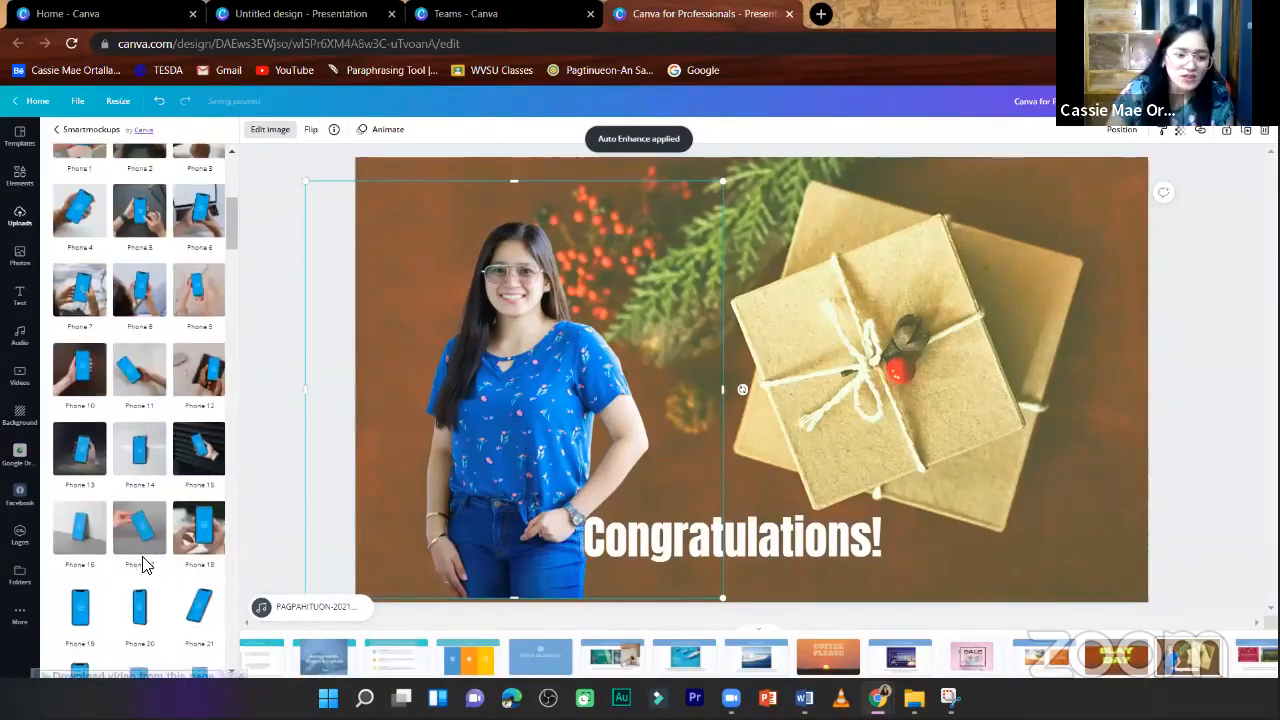
{"action": "scroll", "coordinate": [176, 495], "scroll_direction": "down", "scroll_amount": 3}
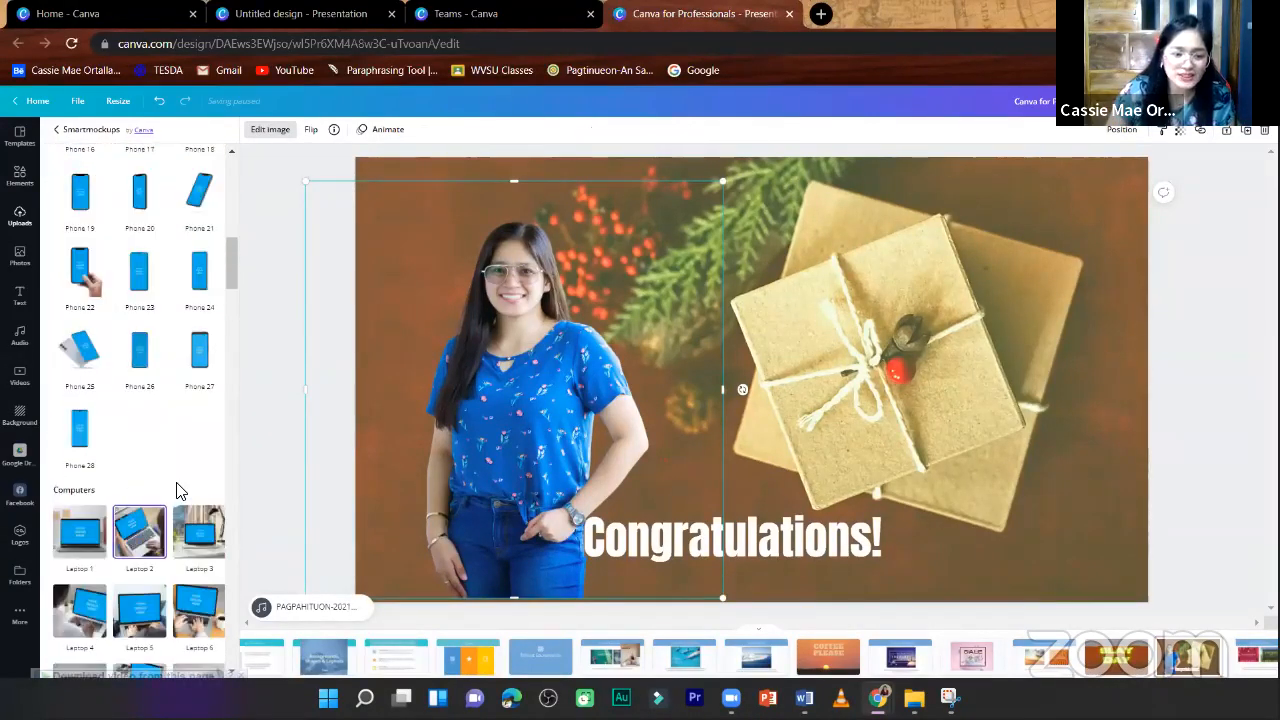
- Look through the computer, card, frame, poster, book, clothing and mug mockups, then close the Smartmockups list without applying one
{"action": "scroll", "coordinate": [176, 490], "scroll_direction": "down", "scroll_amount": 9}
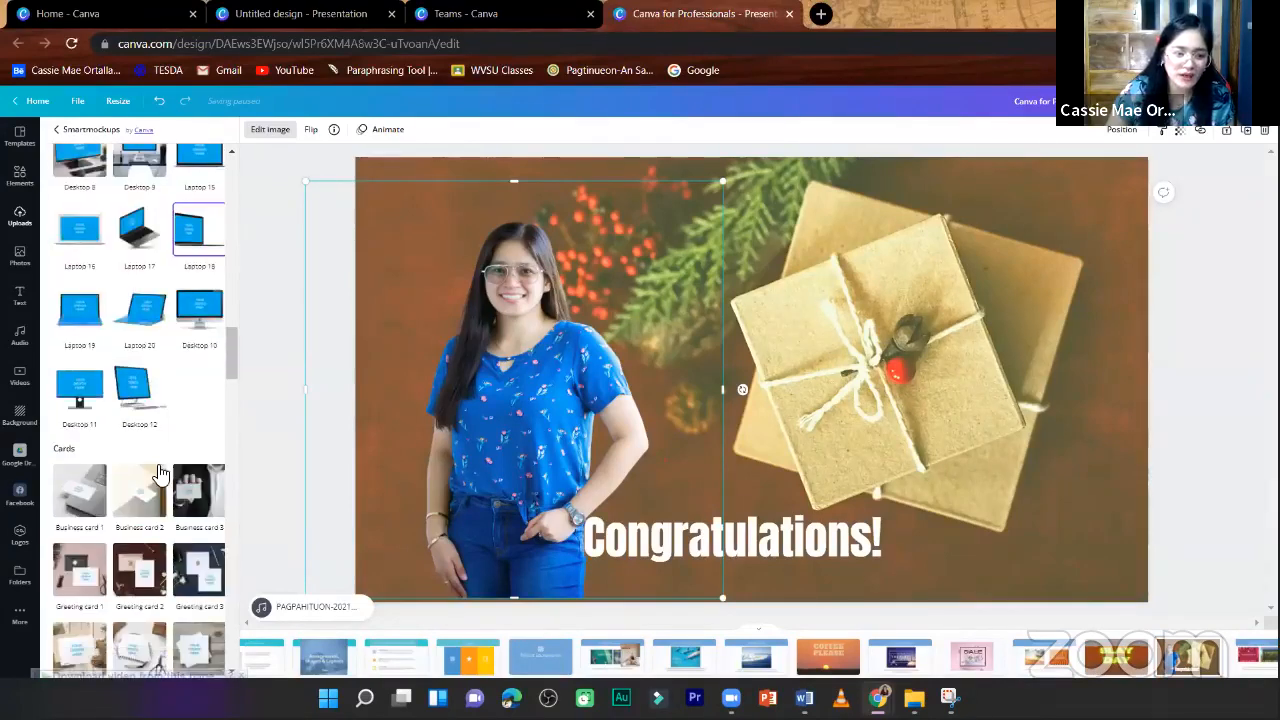
{"action": "scroll", "coordinate": [150, 478], "scroll_direction": "down", "scroll_amount": 1}
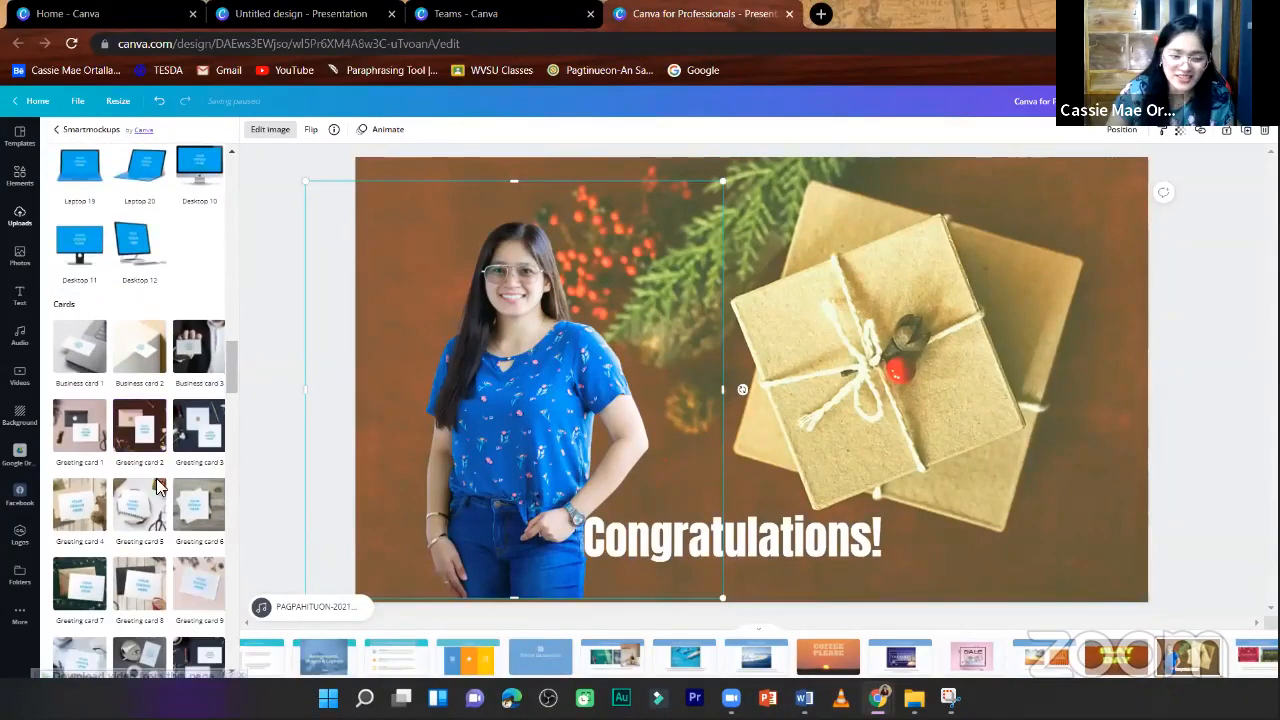
{"action": "scroll", "coordinate": [157, 503], "scroll_direction": "down", "scroll_amount": 3}
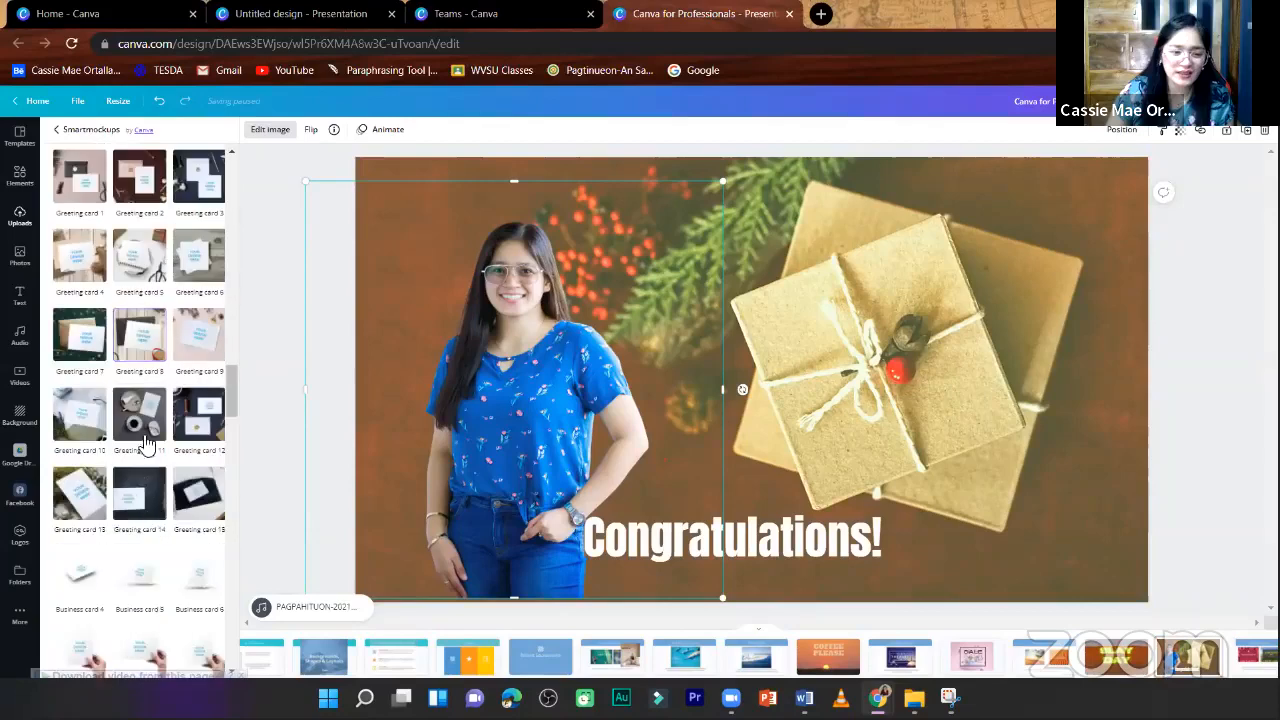
{"action": "scroll", "coordinate": [197, 285], "scroll_direction": "down", "scroll_amount": 2}
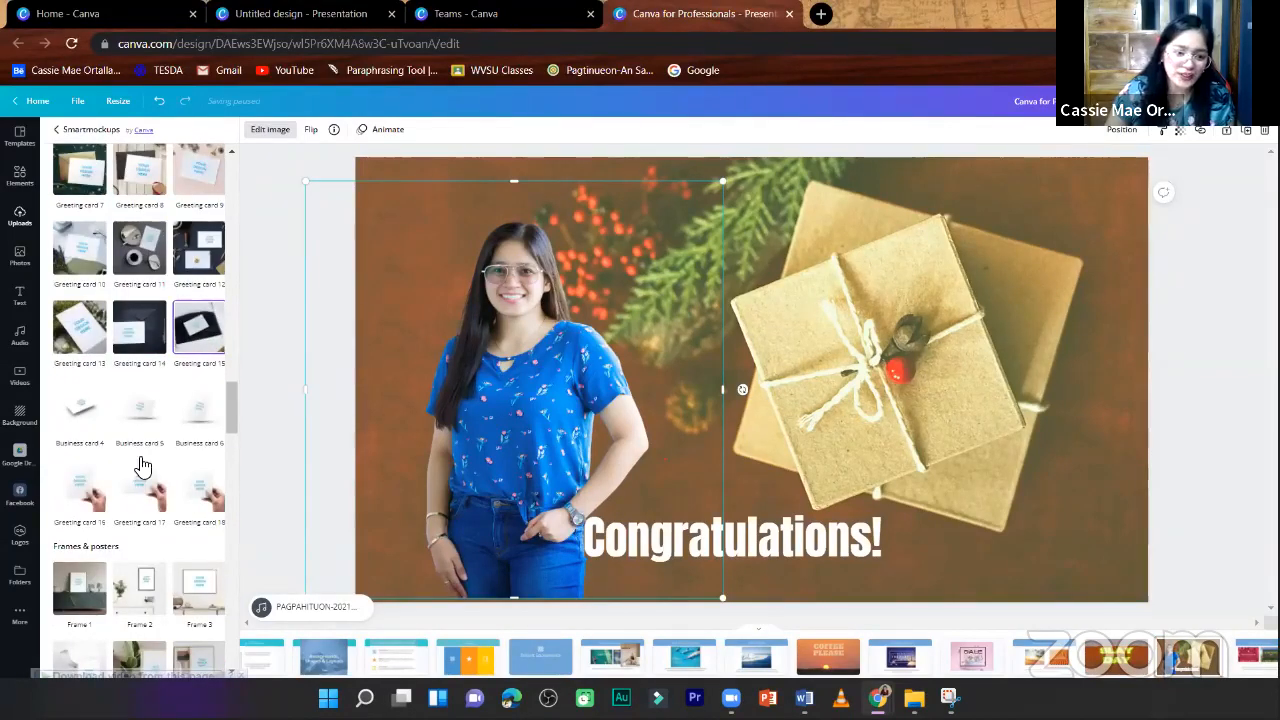
{"action": "scroll", "coordinate": [206, 591], "scroll_direction": "down", "scroll_amount": 1}
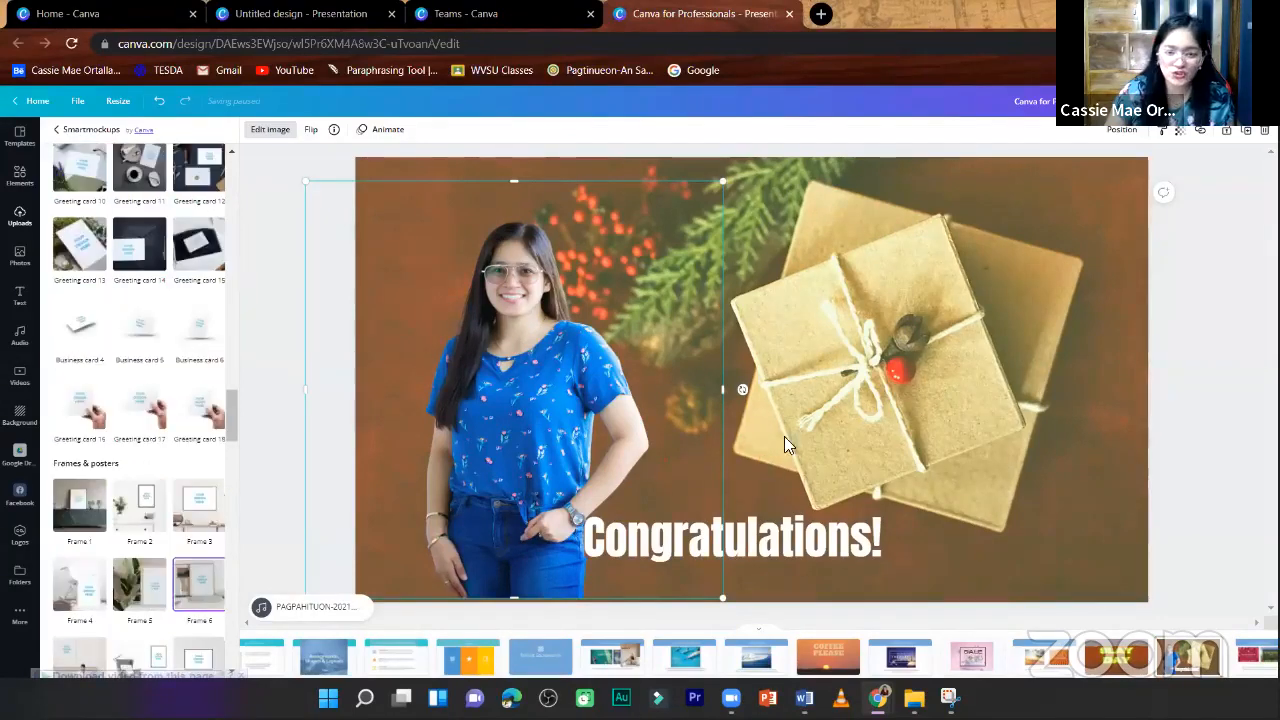
{"action": "scroll", "coordinate": [206, 608], "scroll_direction": "down", "scroll_amount": 4}
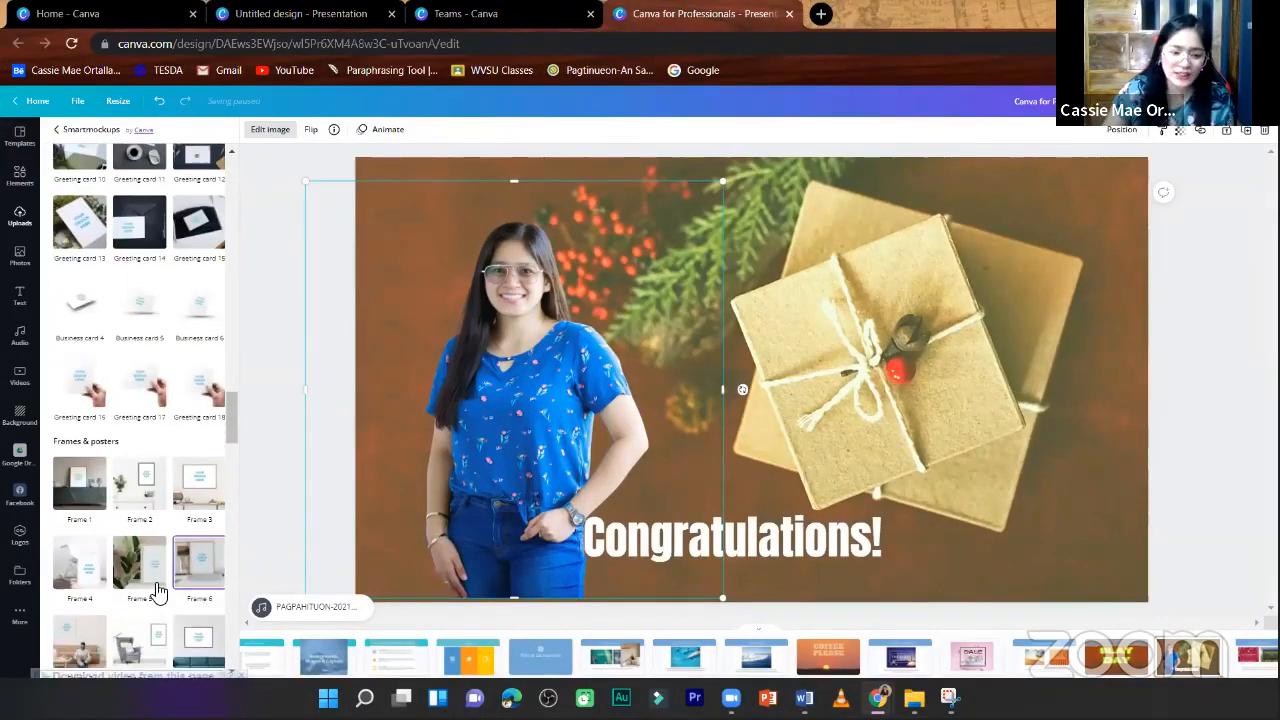
{"action": "scroll", "coordinate": [168, 513], "scroll_direction": "down", "scroll_amount": 1}
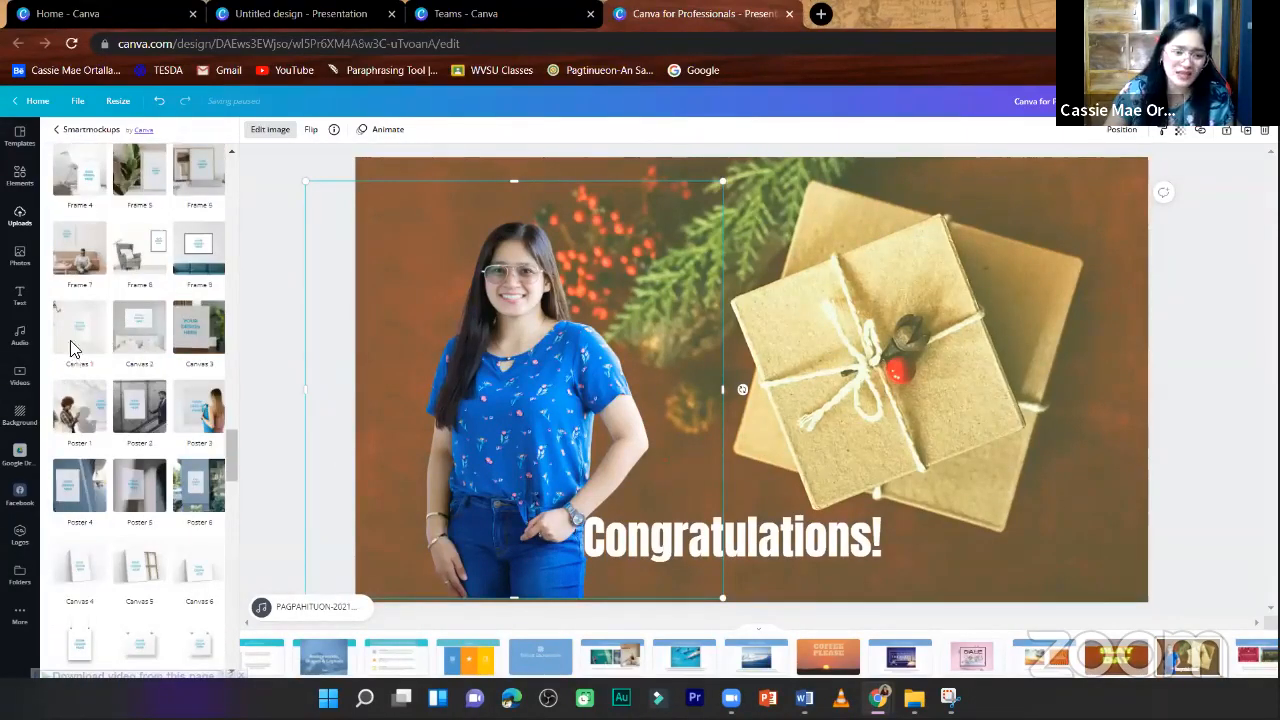
{"action": "scroll", "coordinate": [160, 568], "scroll_direction": "down", "scroll_amount": 5}
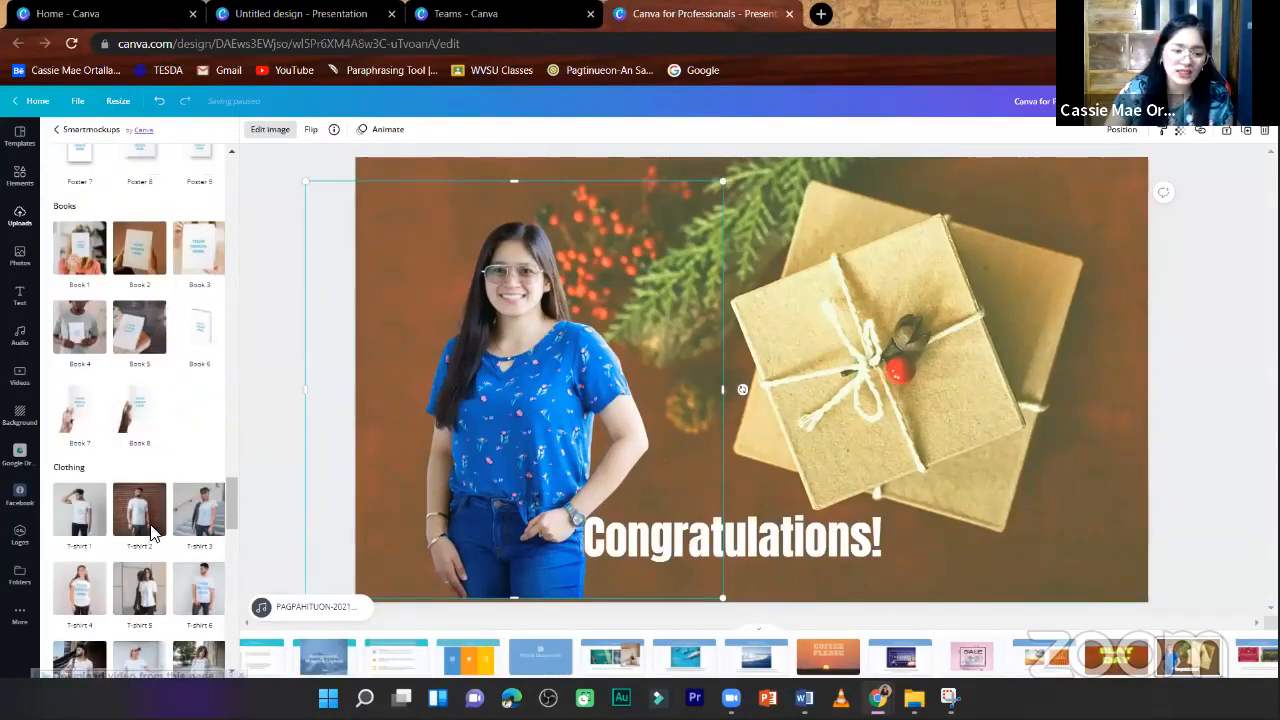
{"action": "scroll", "coordinate": [155, 536], "scroll_direction": "down", "scroll_amount": 3}
{"action": "scroll", "coordinate": [155, 536], "scroll_direction": "down", "scroll_amount": 7}
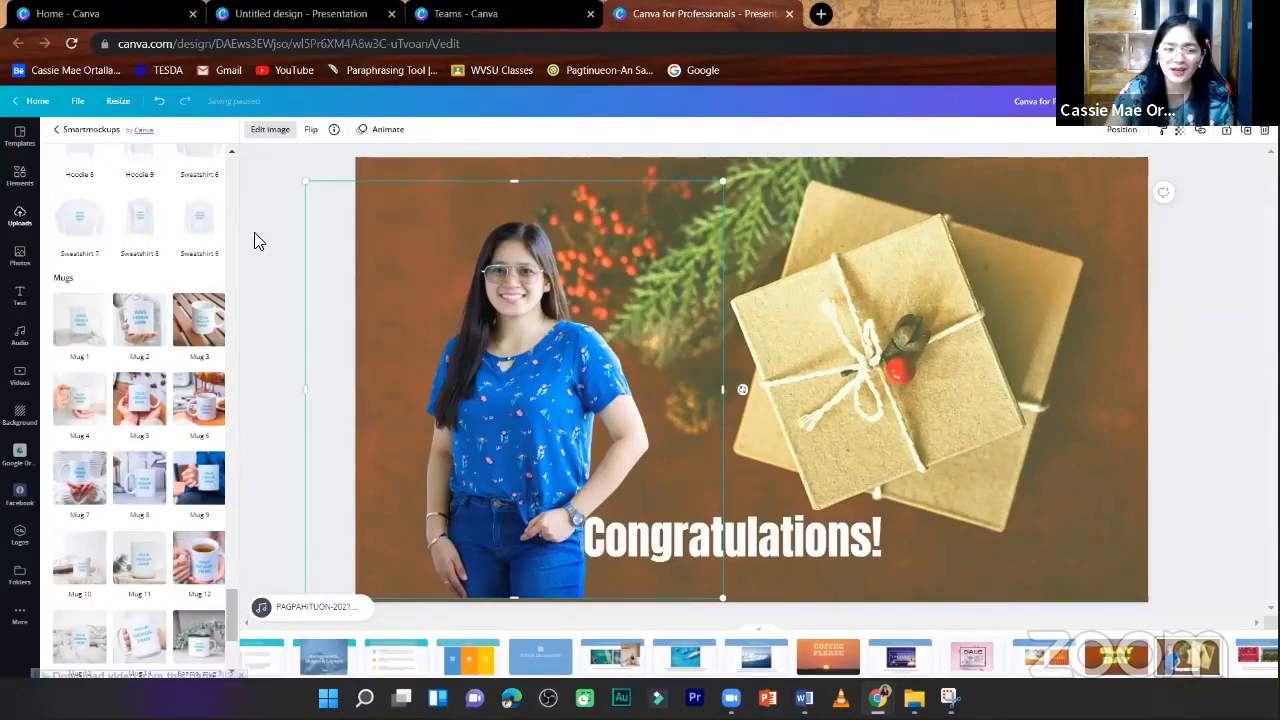
{"action": "left_click", "coordinate": [278, 192]}
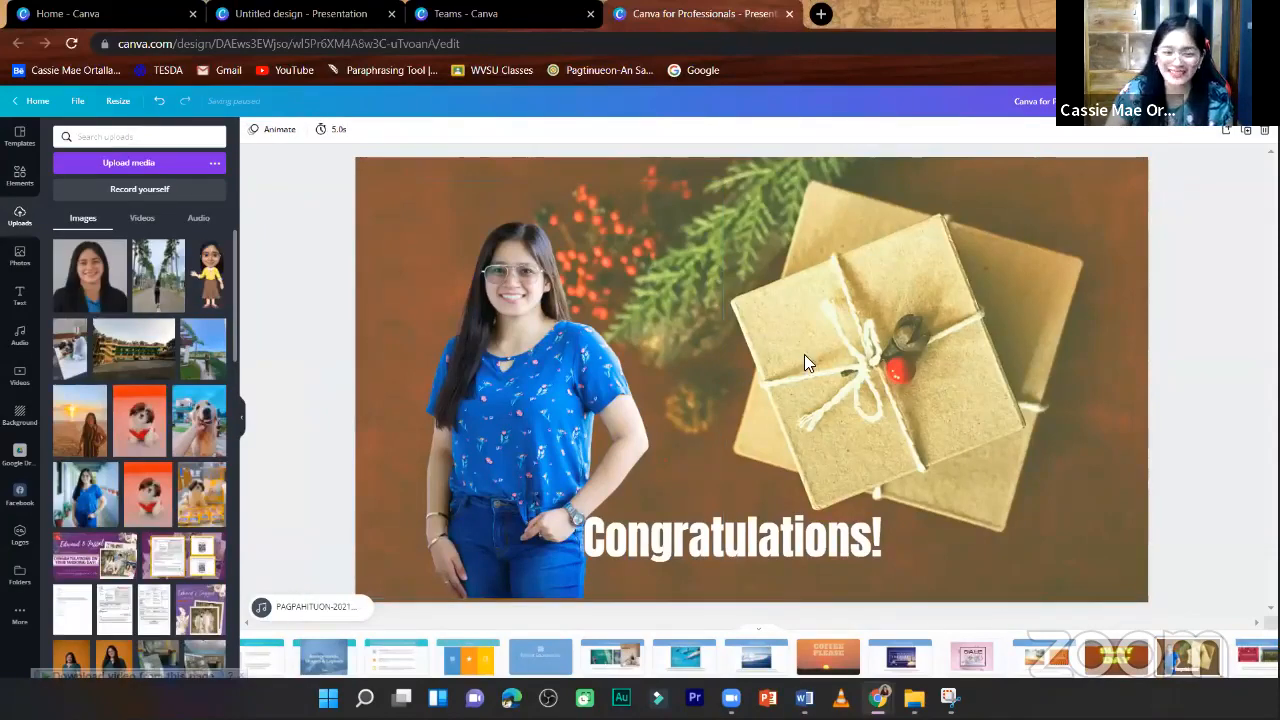
- Move the "Congratulations!" text slightly to the right, clear of the woman, and go to the "Use blocks of color" page
{"action": "left_click_drag", "start_coordinate": [808, 531], "coordinate": [822, 542]}
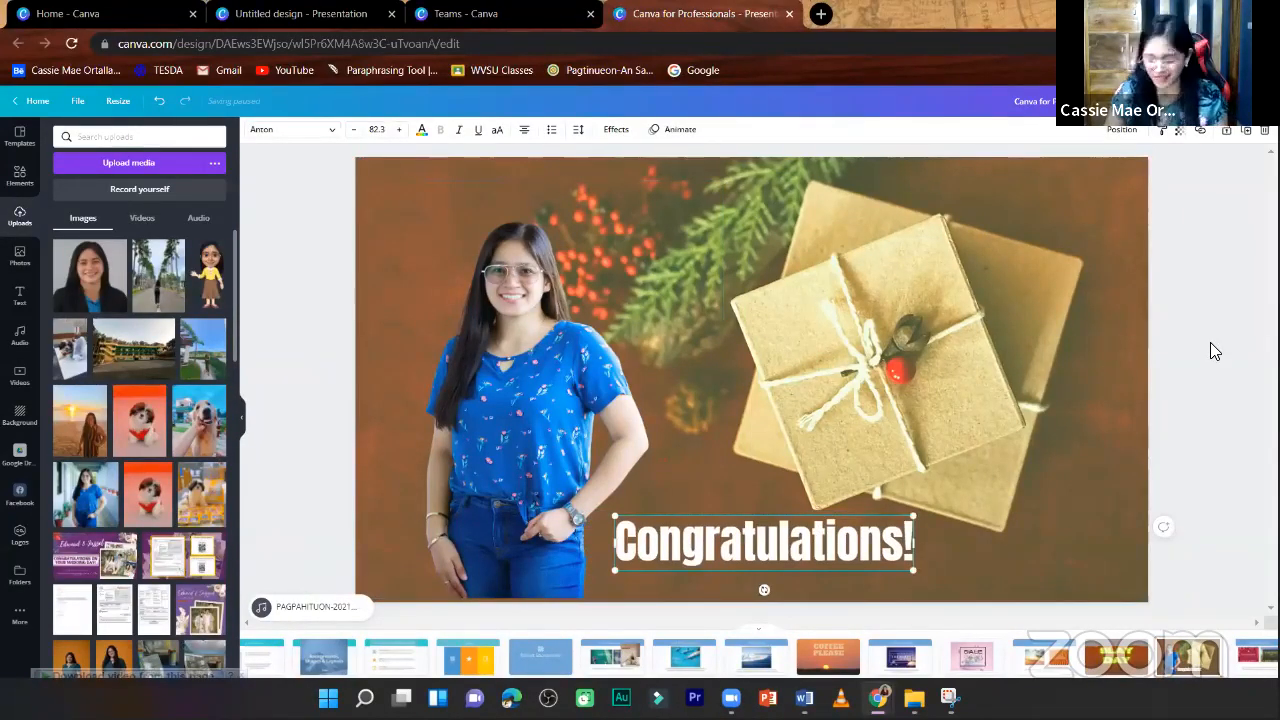
{"action": "scroll", "coordinate": [1210, 342], "scroll_direction": "down", "scroll_amount": 1}
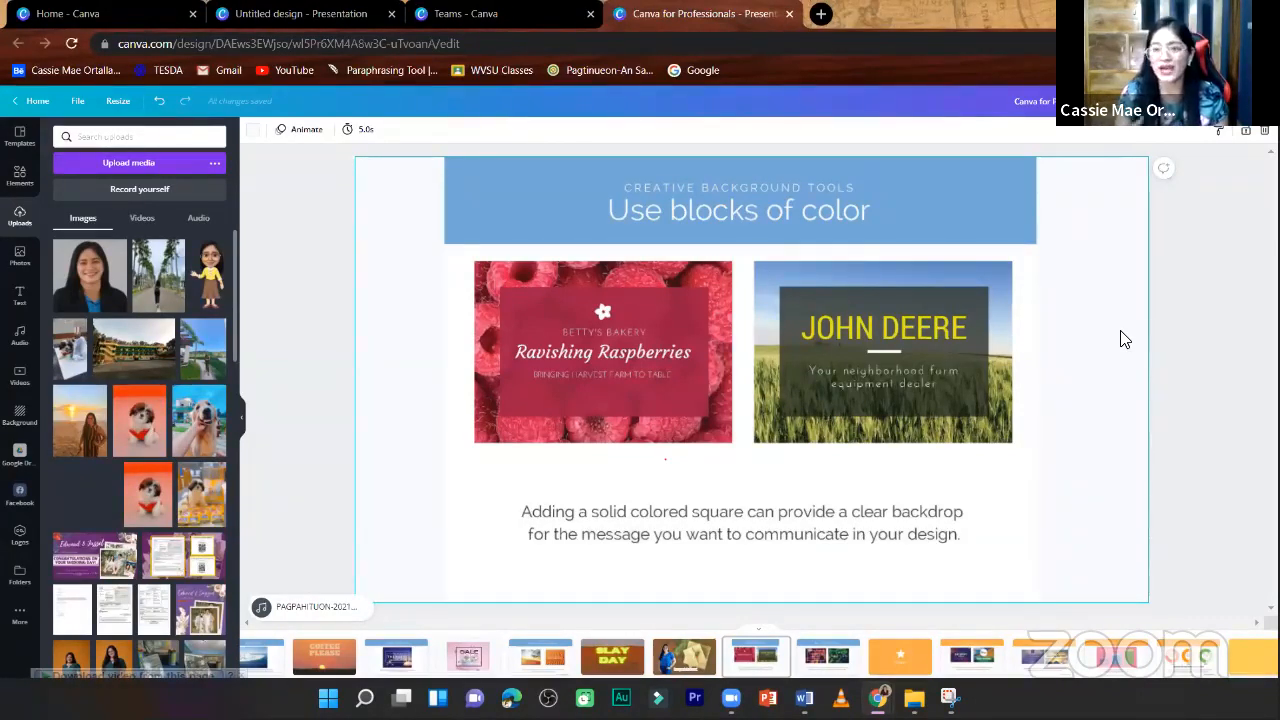
{"action": "left_click", "coordinate": [1168, 228]}
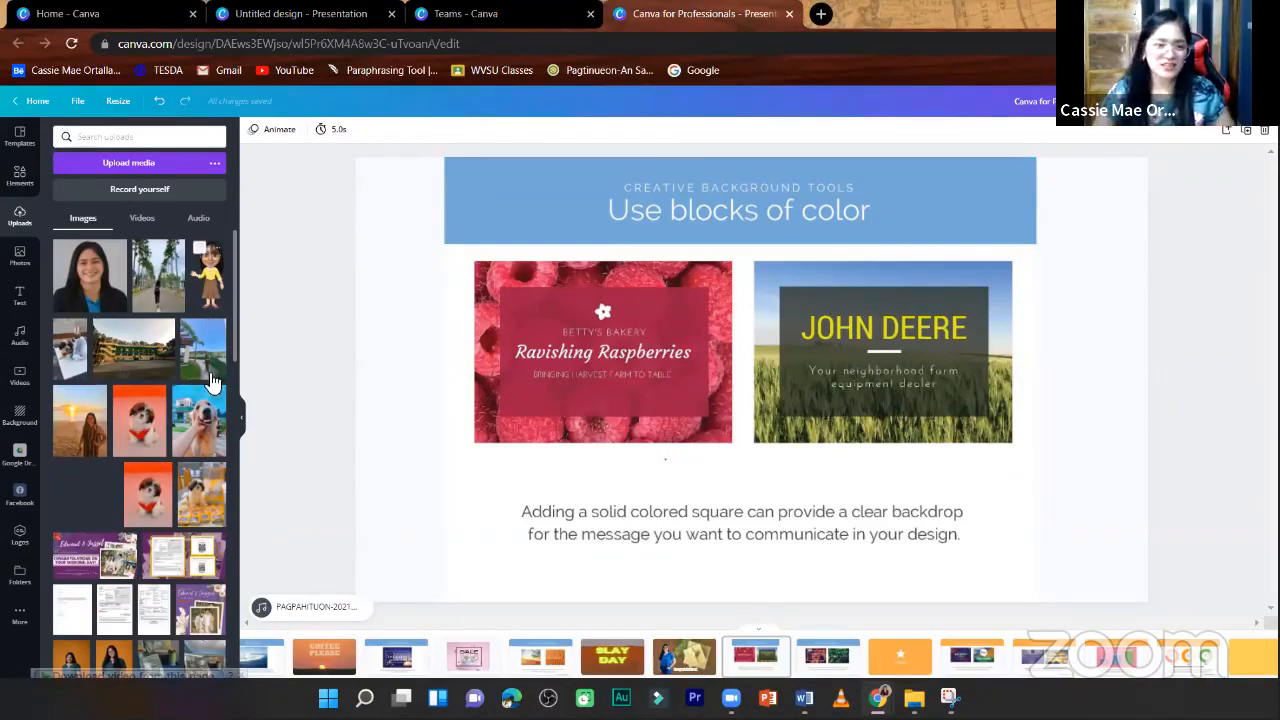
- Browse the uploaded images, switch to the stock photos and add a blank page after the "Use blocks of color" page
{"action": "scroll", "coordinate": [174, 476], "scroll_direction": "down", "scroll_amount": 1}
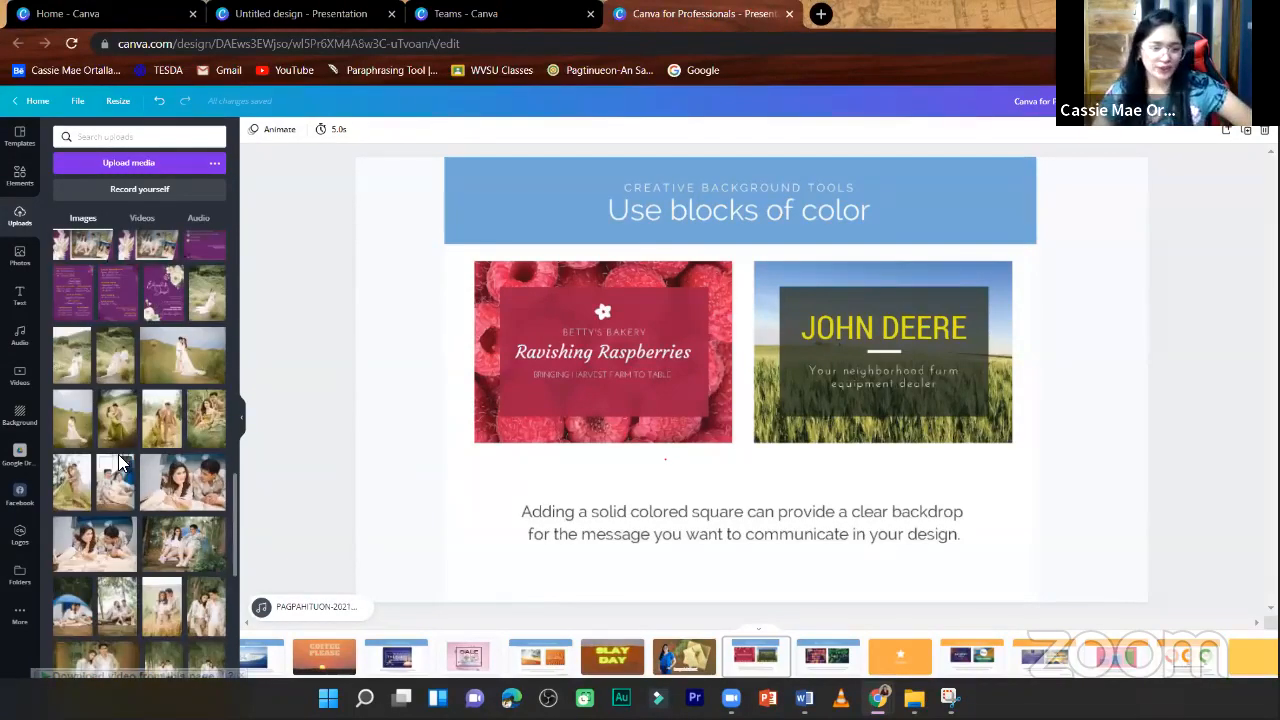
{"action": "scroll", "coordinate": [120, 462], "scroll_direction": "down", "scroll_amount": 5}
{"action": "scroll", "coordinate": [55, 447], "scroll_direction": "down", "scroll_amount": 5}
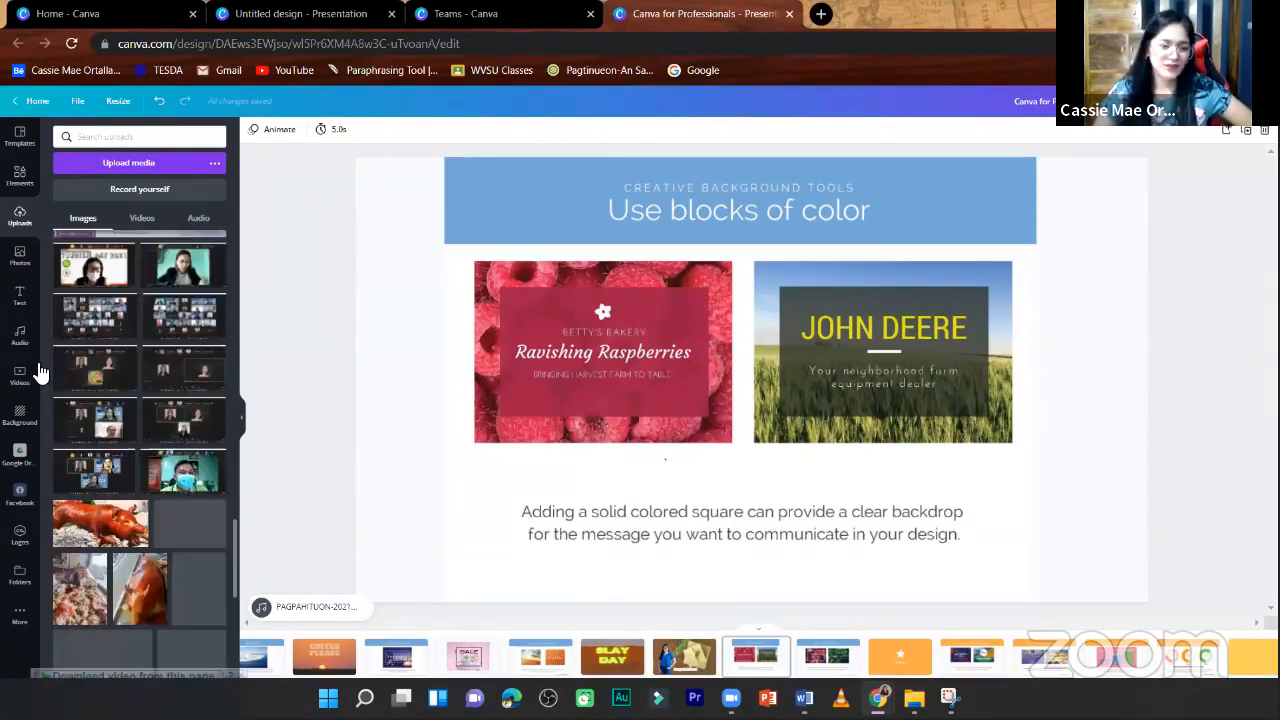
{"action": "left_click", "coordinate": [19, 262]}
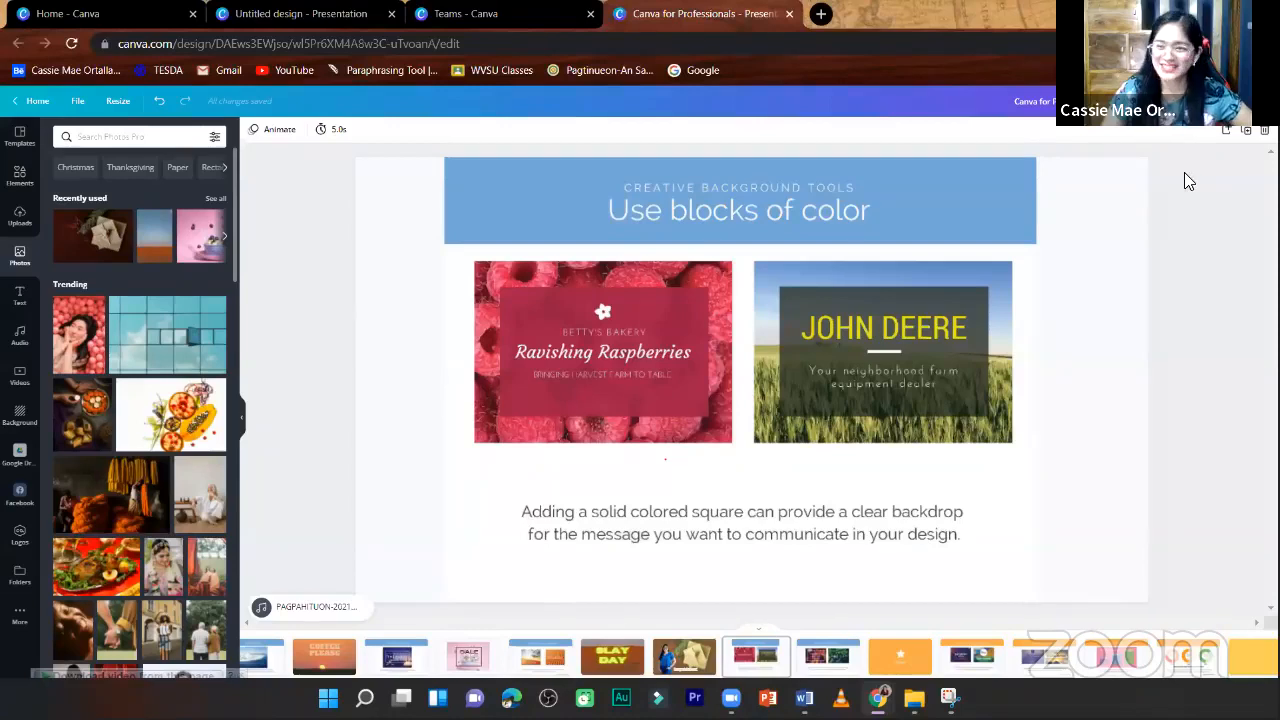
{"action": "left_click", "coordinate": [1228, 135]}
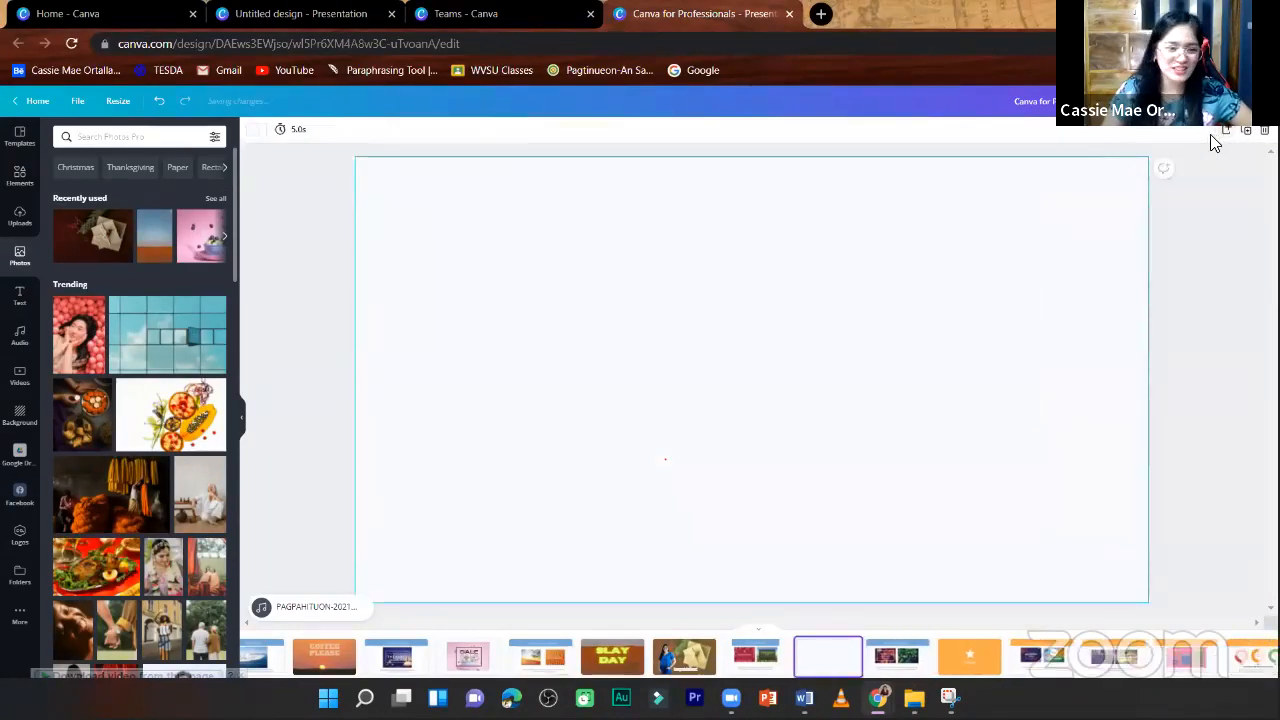
- Find the photo of a ring cake on a red cloth and set it as the blank page's background
{"action": "scroll", "coordinate": [108, 498], "scroll_direction": "down", "scroll_amount": 1}
{"action": "scroll", "coordinate": [108, 498], "scroll_direction": "down", "scroll_amount": 2}
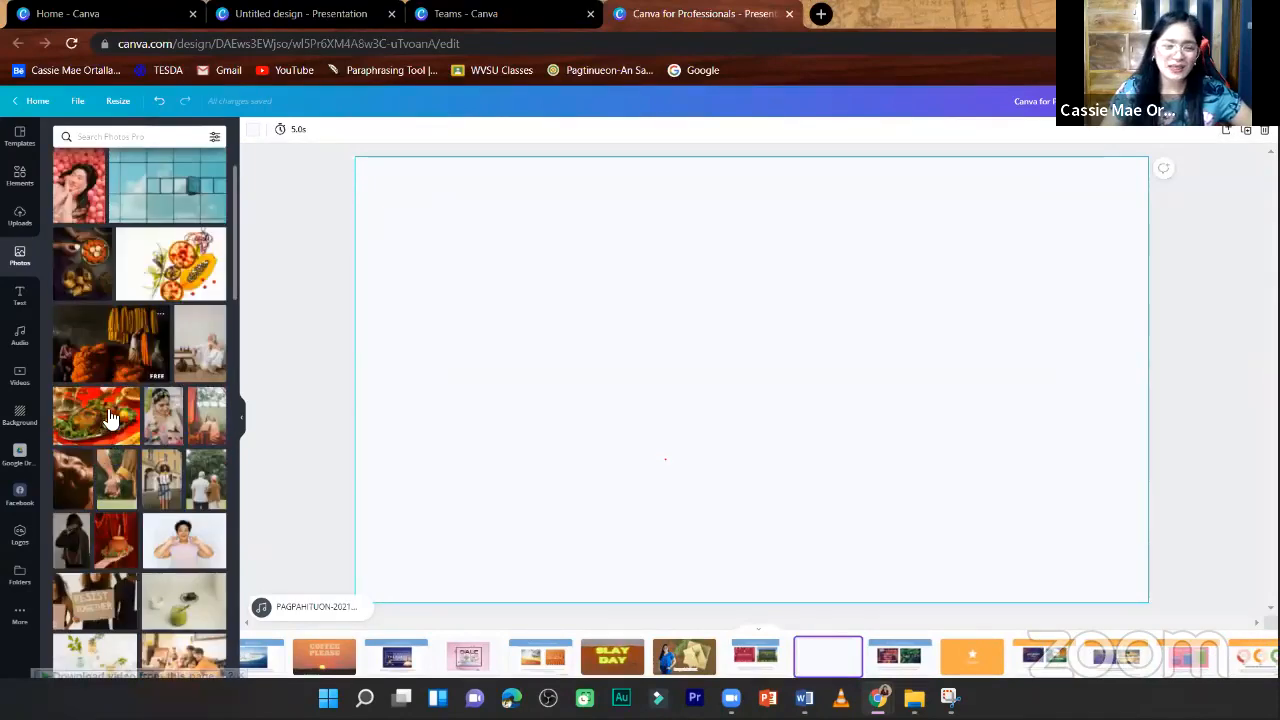
{"action": "scroll", "coordinate": [135, 562], "scroll_direction": "down", "scroll_amount": 3}
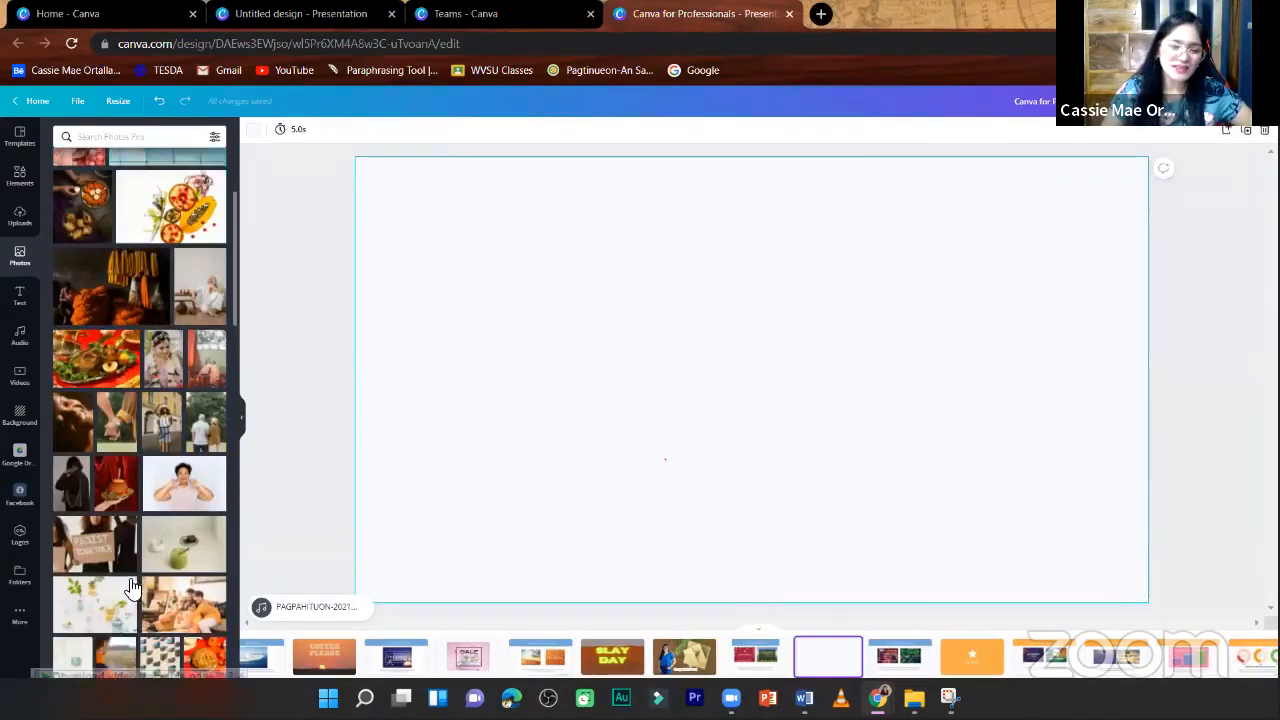
{"action": "scroll", "coordinate": [118, 562], "scroll_direction": "down", "scroll_amount": 3}
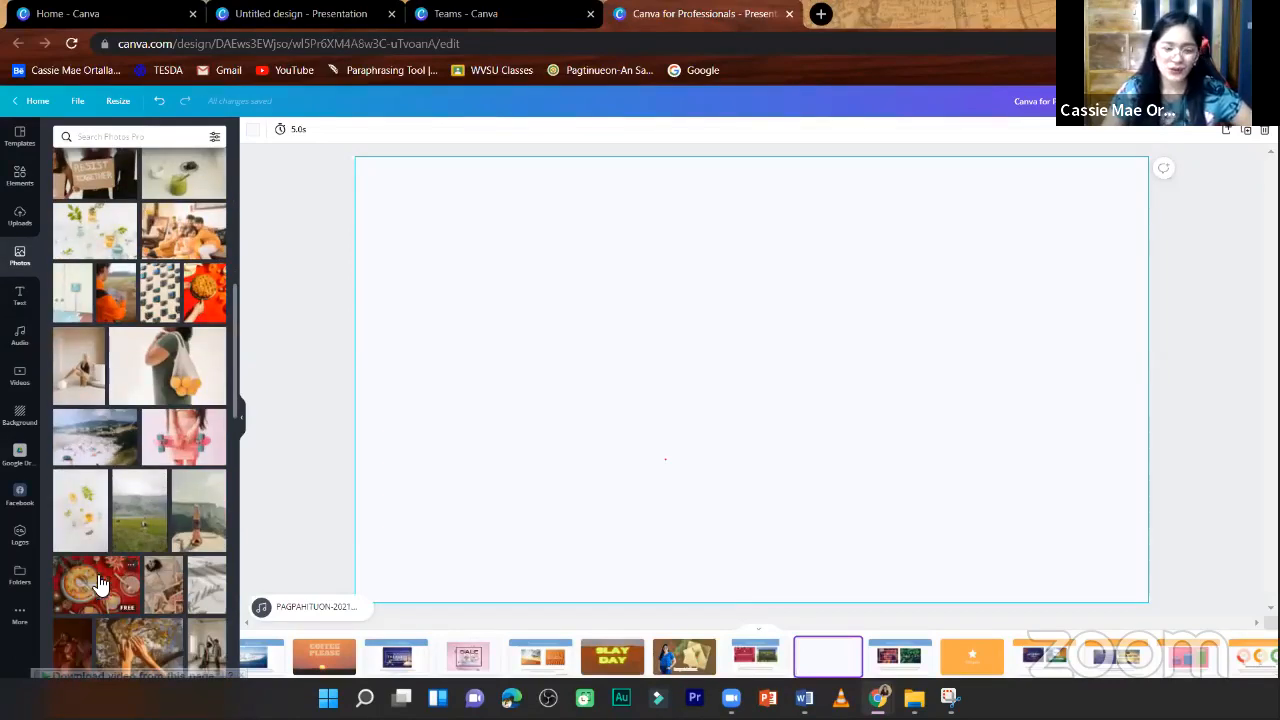
{"action": "left_click", "coordinate": [90, 592]}
{"action": "right_click", "coordinate": [689, 425]}
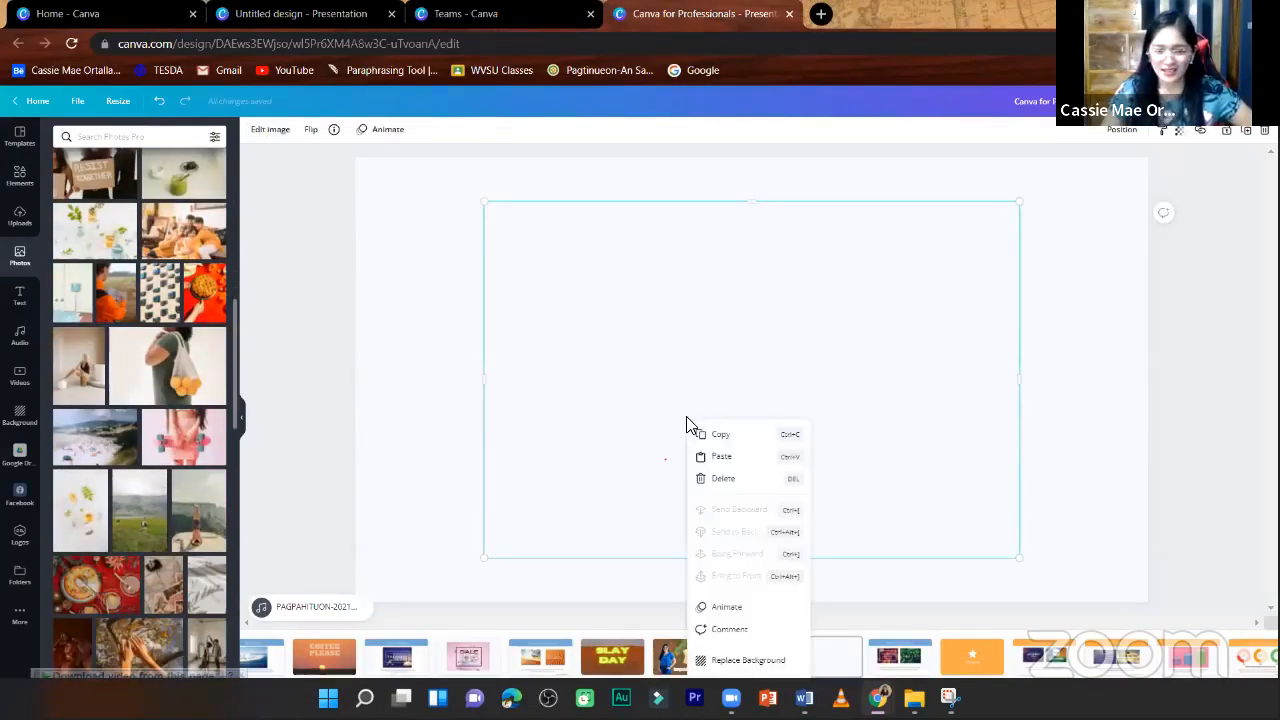
{"action": "left_click", "coordinate": [748, 660]}
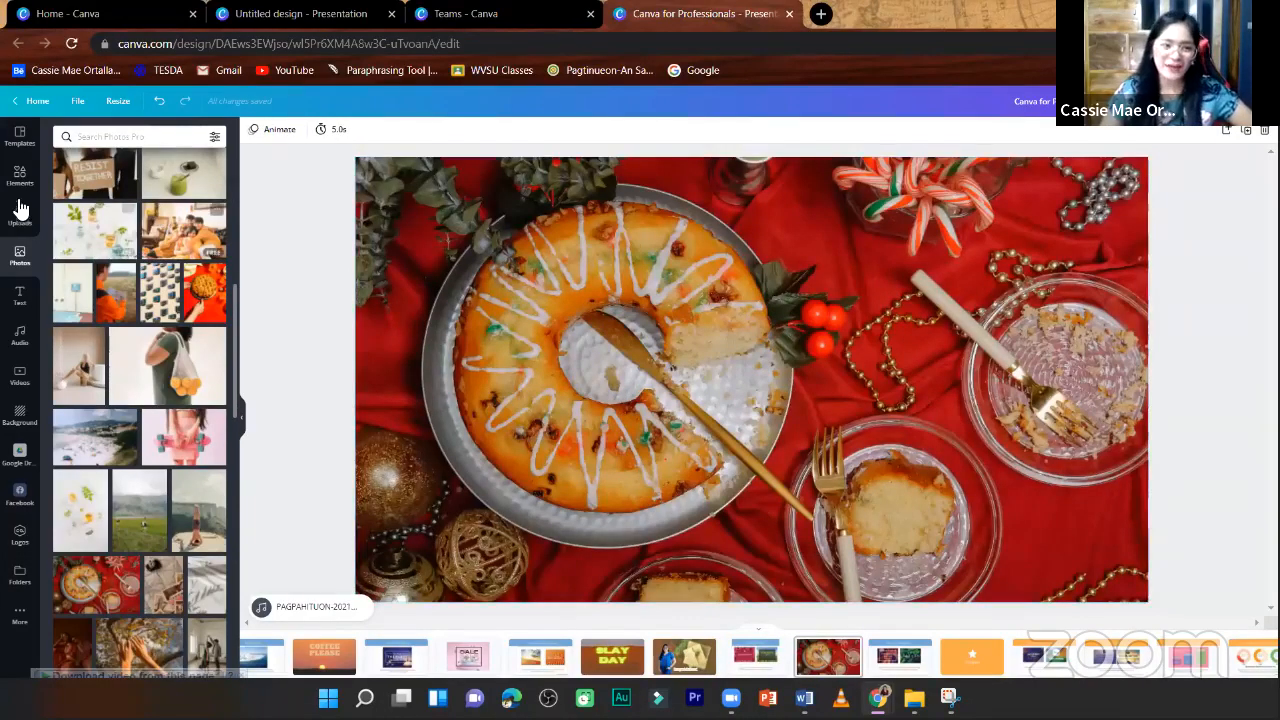
- Add a square shape over the cake photo and widen it on both sides into a rectangle spanning most of the page
{"action": "left_click", "coordinate": [16, 183]}
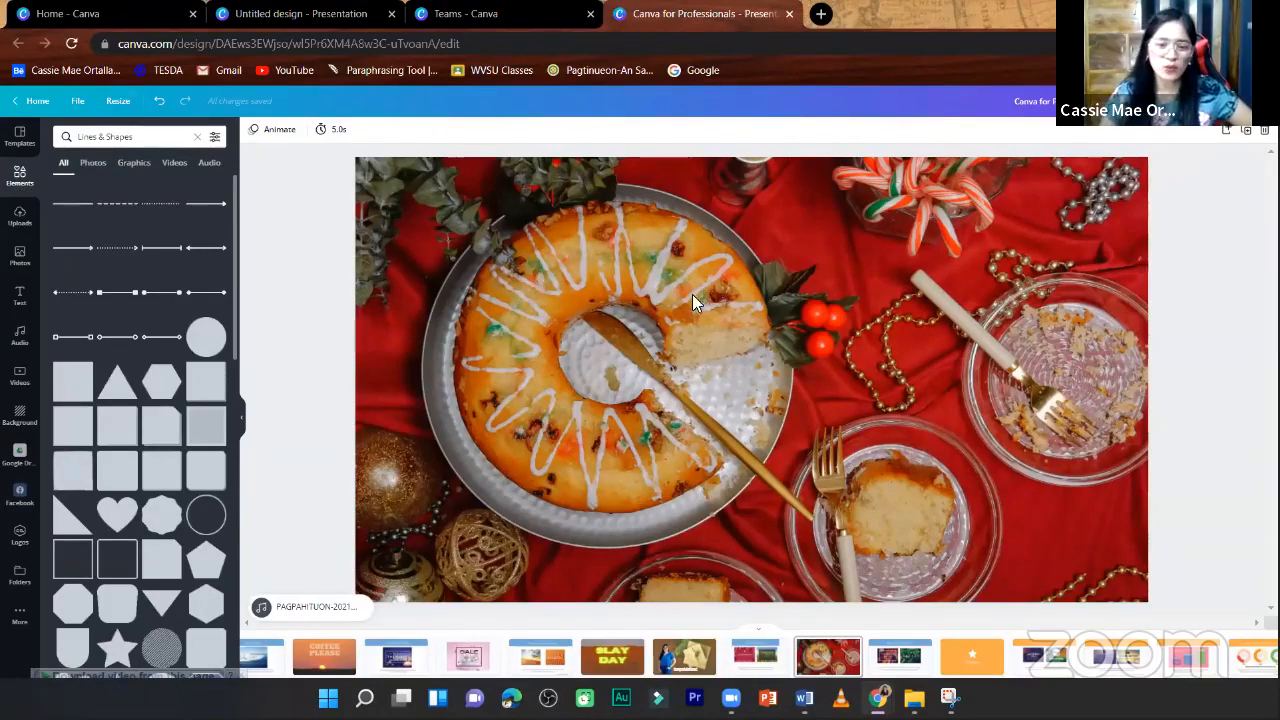
{"action": "left_click", "coordinate": [1018, 300]}
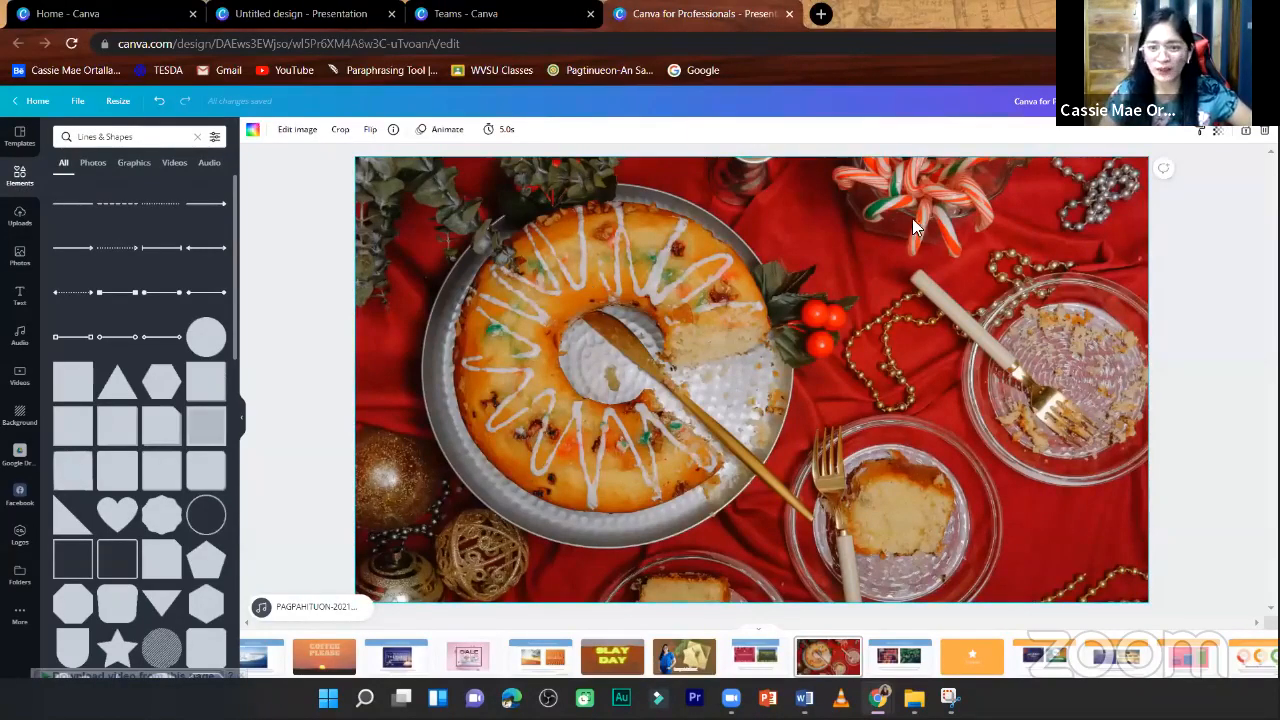
{"action": "left_click", "coordinate": [79, 390]}
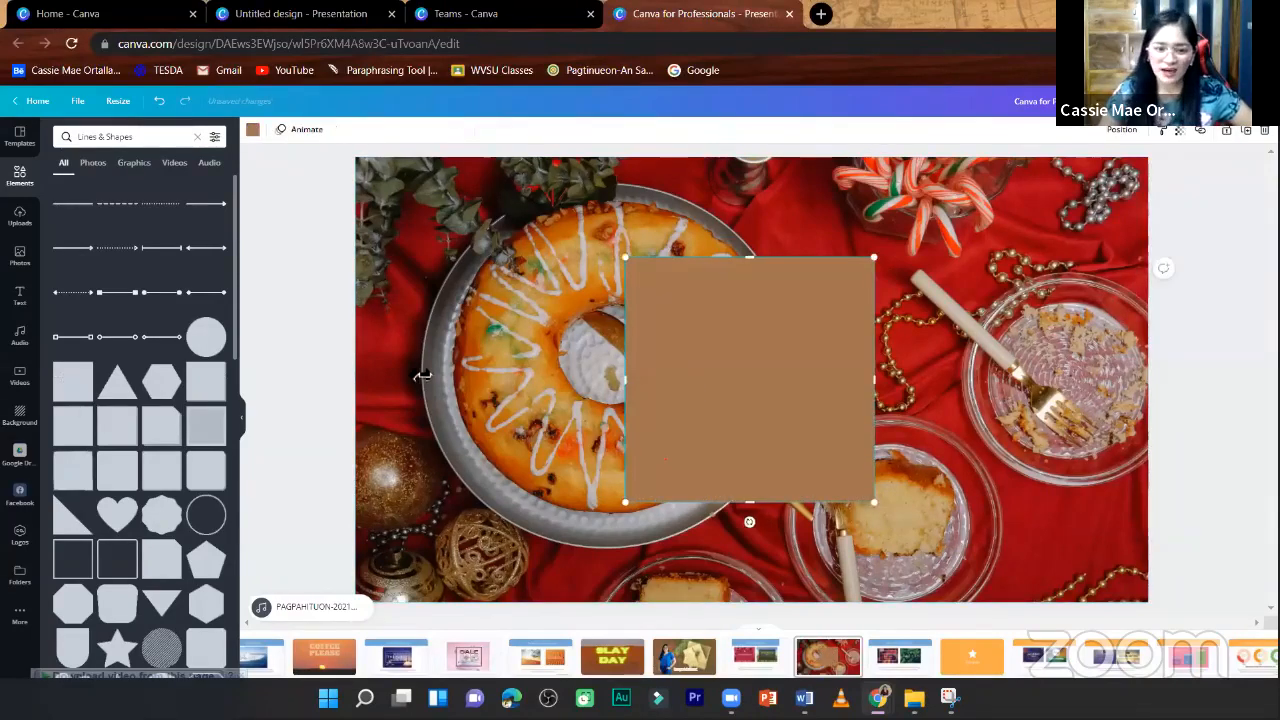
{"action": "left_click_drag", "start_coordinate": [632, 380], "coordinate": [404, 378]}
{"action": "left_click_drag", "start_coordinate": [876, 378], "coordinate": [1030, 380]}
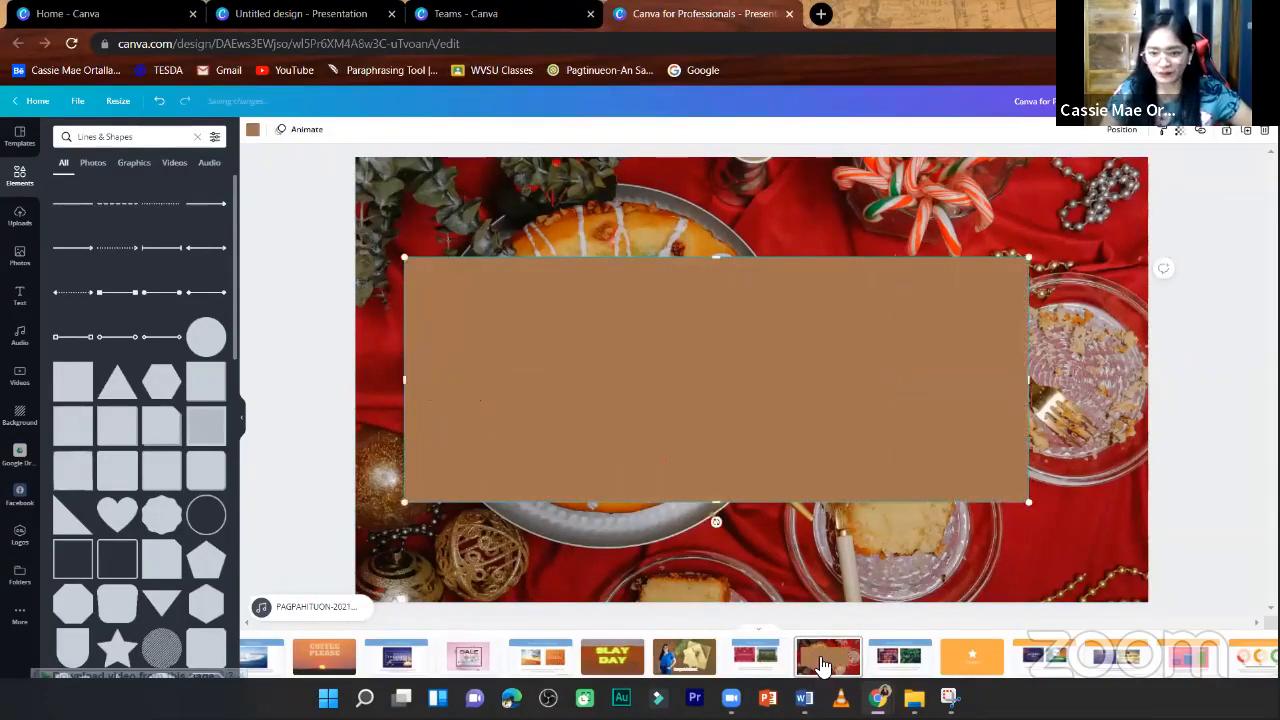
- Review the sample designs on the "Use blocks of color" page and return to the cake photo page
{"action": "left_click", "coordinate": [754, 660]}
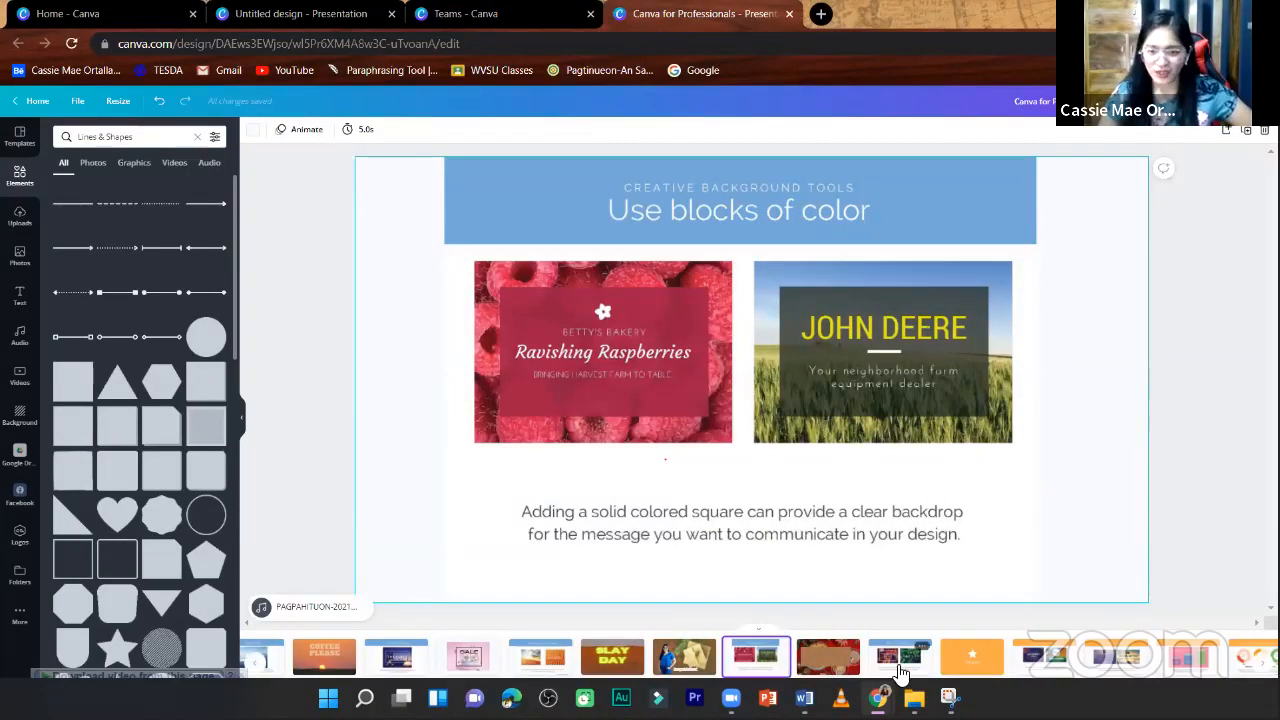
{"action": "left_click", "coordinate": [830, 660]}
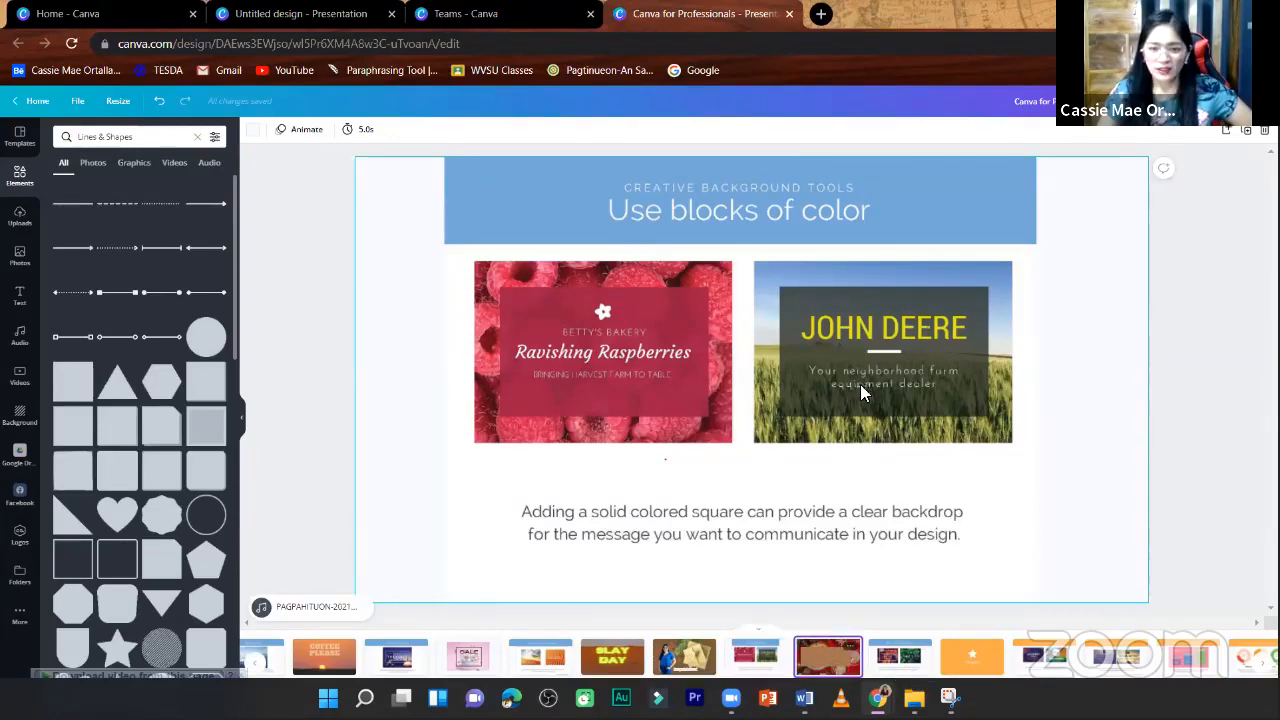
- Move the brown rectangle on the cake photo page slightly to the right and recolor it white
{"action": "left_click_drag", "start_coordinate": [782, 364], "coordinate": [792, 364]}
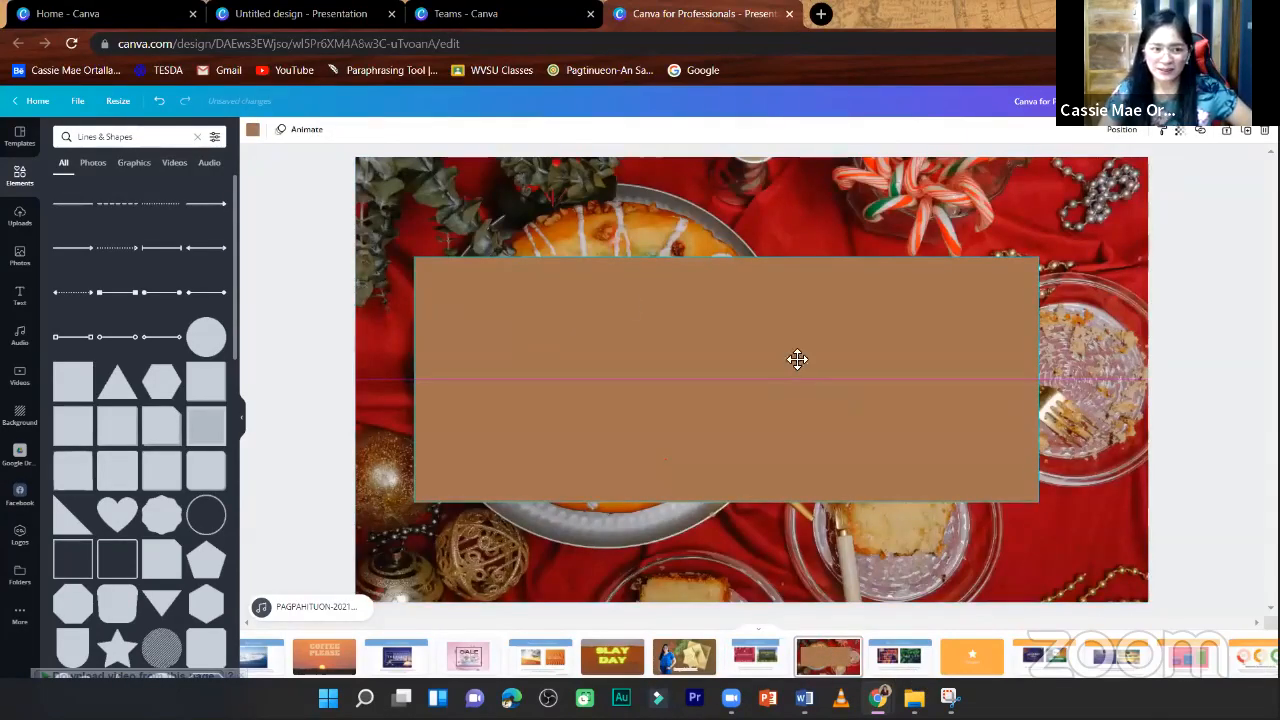
{"action": "left_click", "coordinate": [252, 130]}
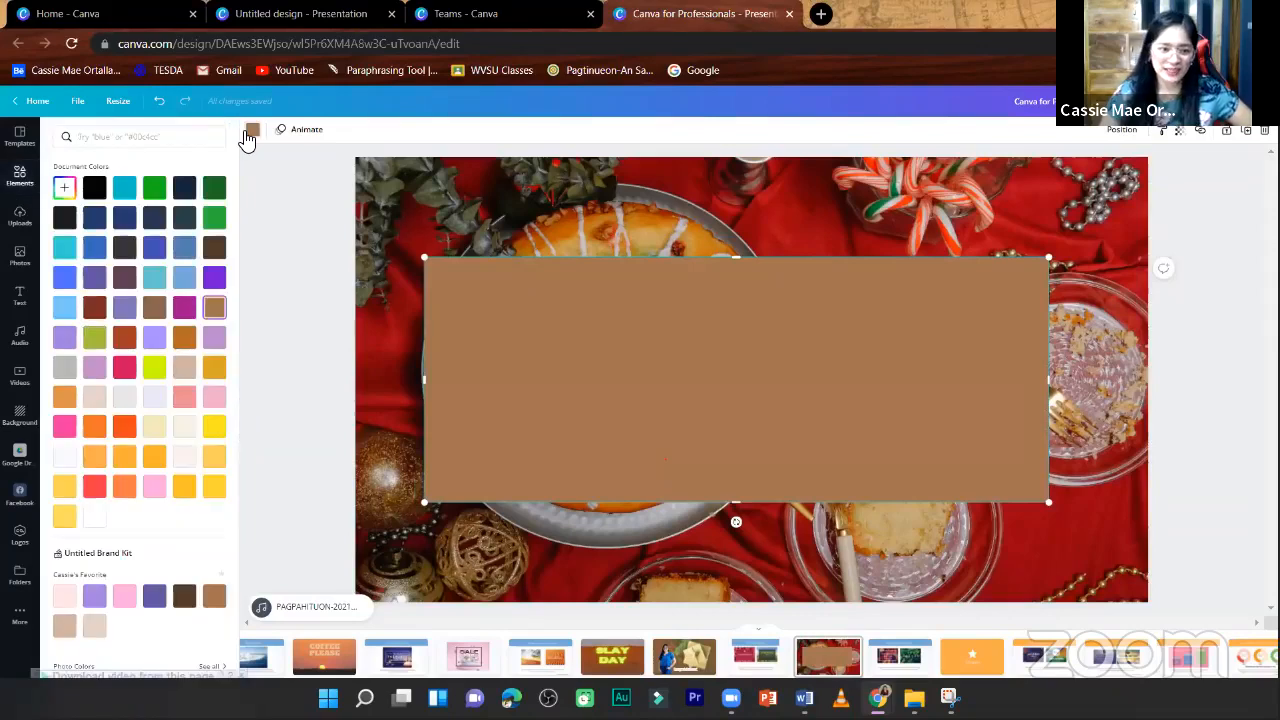
{"action": "scroll", "coordinate": [225, 572], "scroll_direction": "down", "scroll_amount": 3}
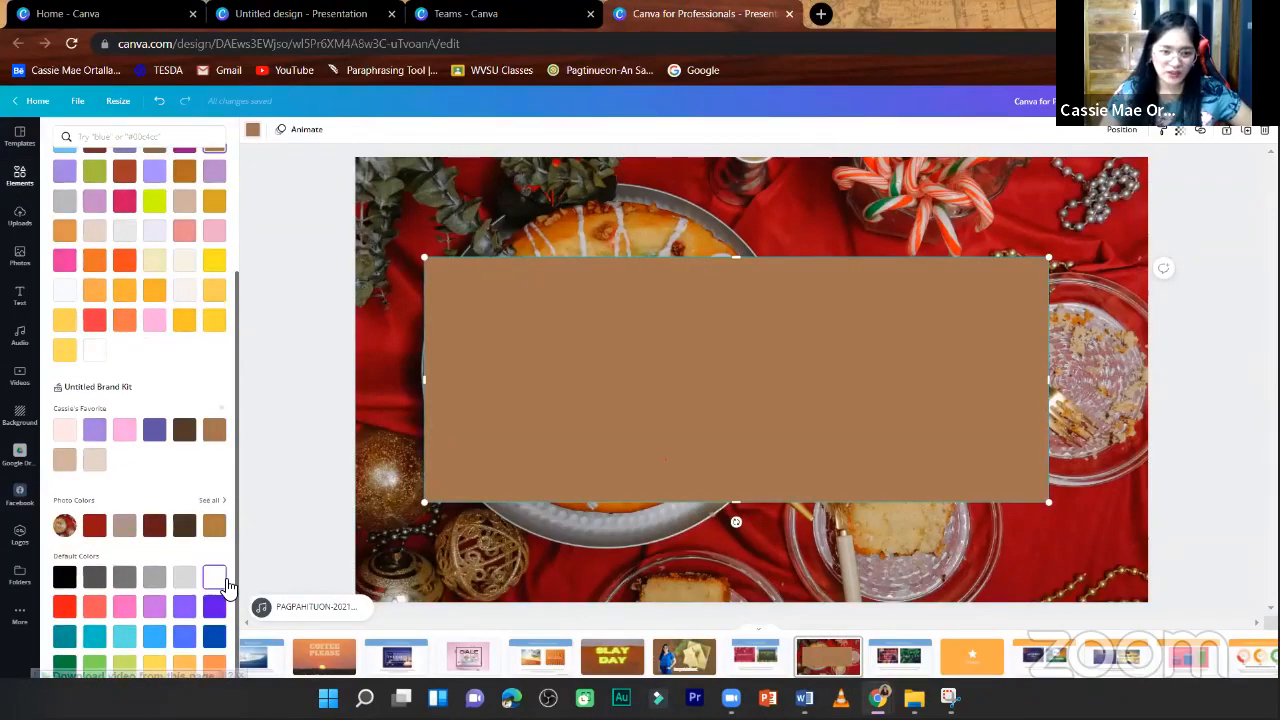
{"action": "left_click", "coordinate": [214, 577]}
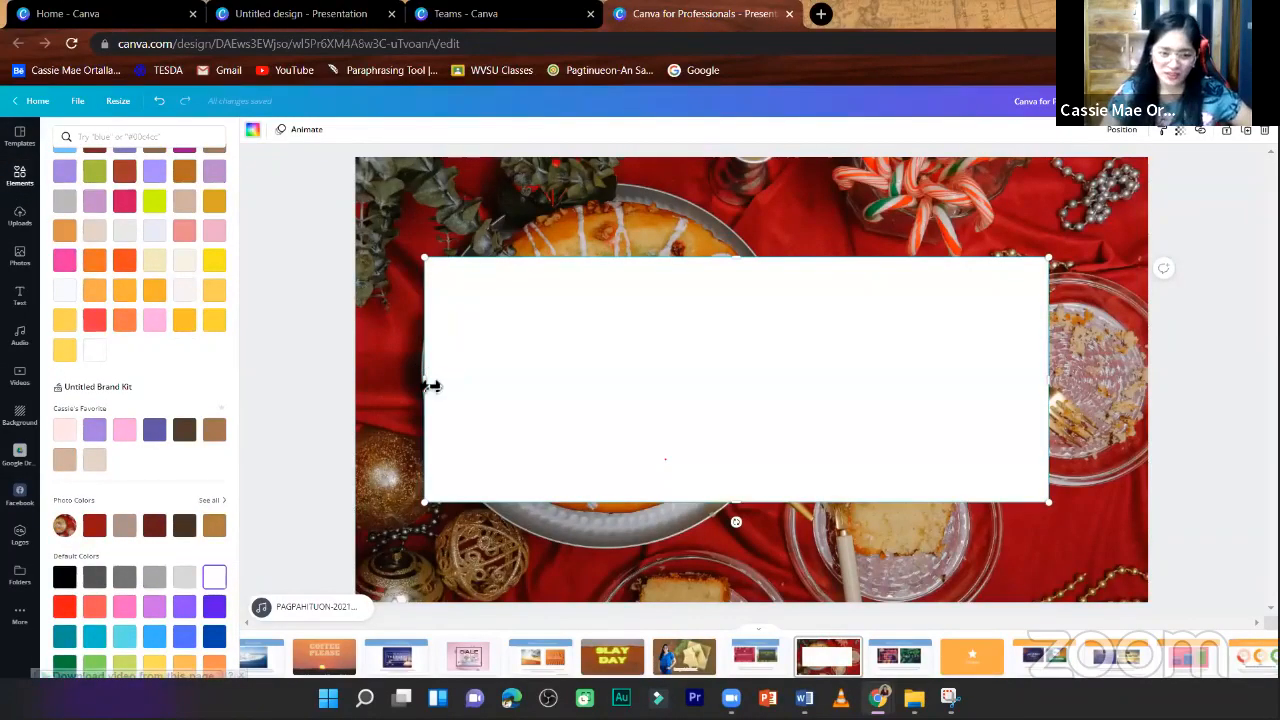
- Widen the white rectangle on both sides and set its transparency to 75
{"action": "left_click_drag", "start_coordinate": [430, 385], "coordinate": [405, 380]}
{"action": "left_click_drag", "start_coordinate": [1044, 382], "coordinate": [1050, 382]}
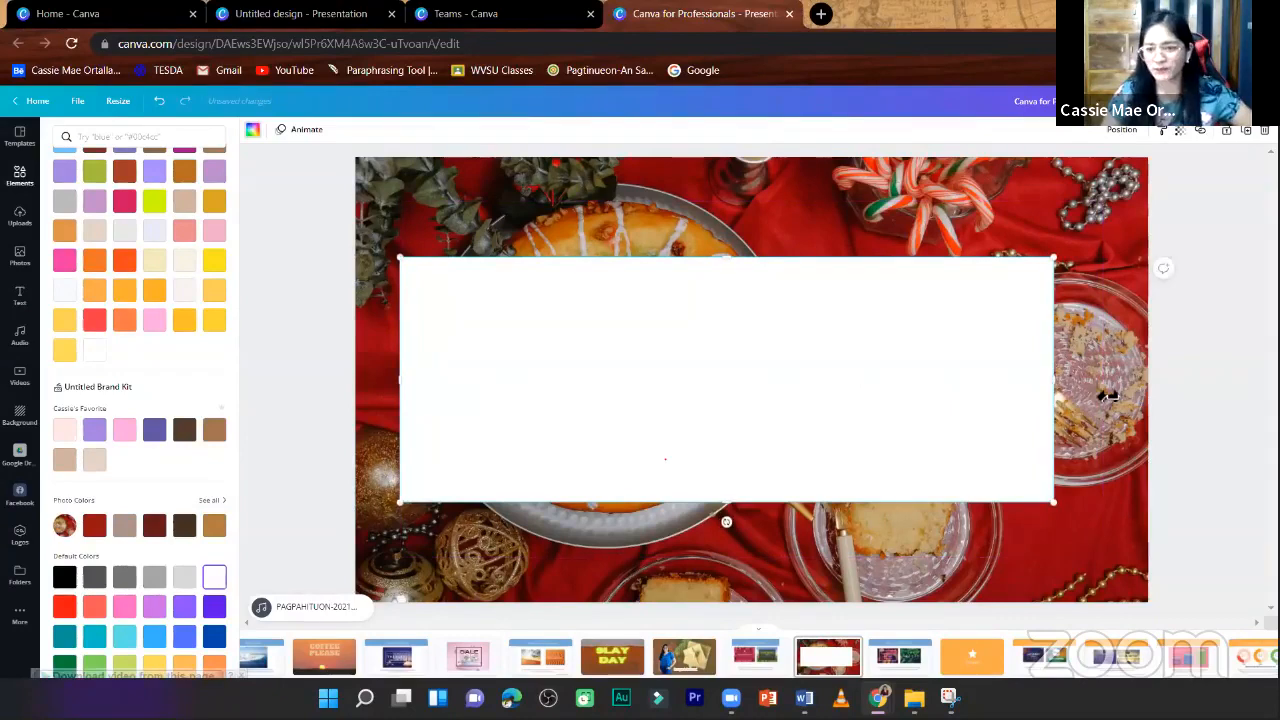
{"action": "left_click", "coordinate": [1180, 132]}
{"action": "left_click_drag", "start_coordinate": [1151, 163], "coordinate": [1128, 180]}
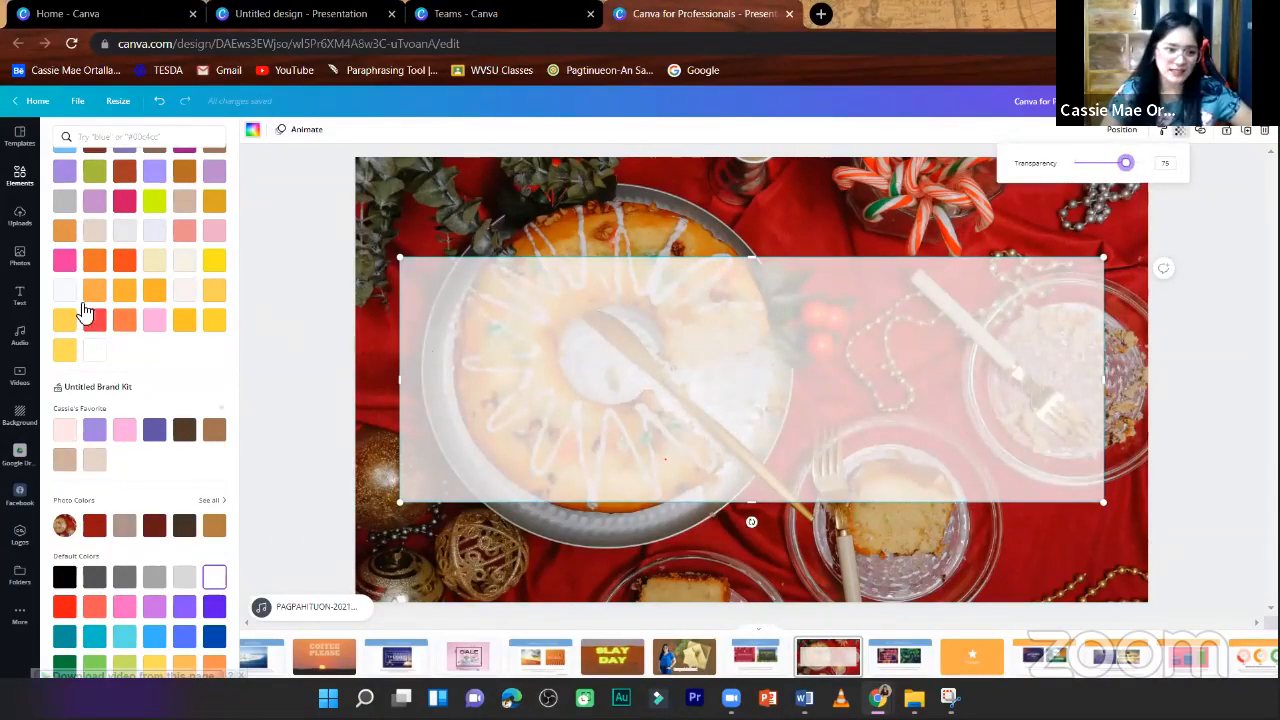
- Try the "Feelin' Cute" font combination, then replace it with "Baked Fresh" over the translucent rectangle
{"action": "left_click", "coordinate": [10, 300]}
{"action": "left_click", "coordinate": [10, 302]}
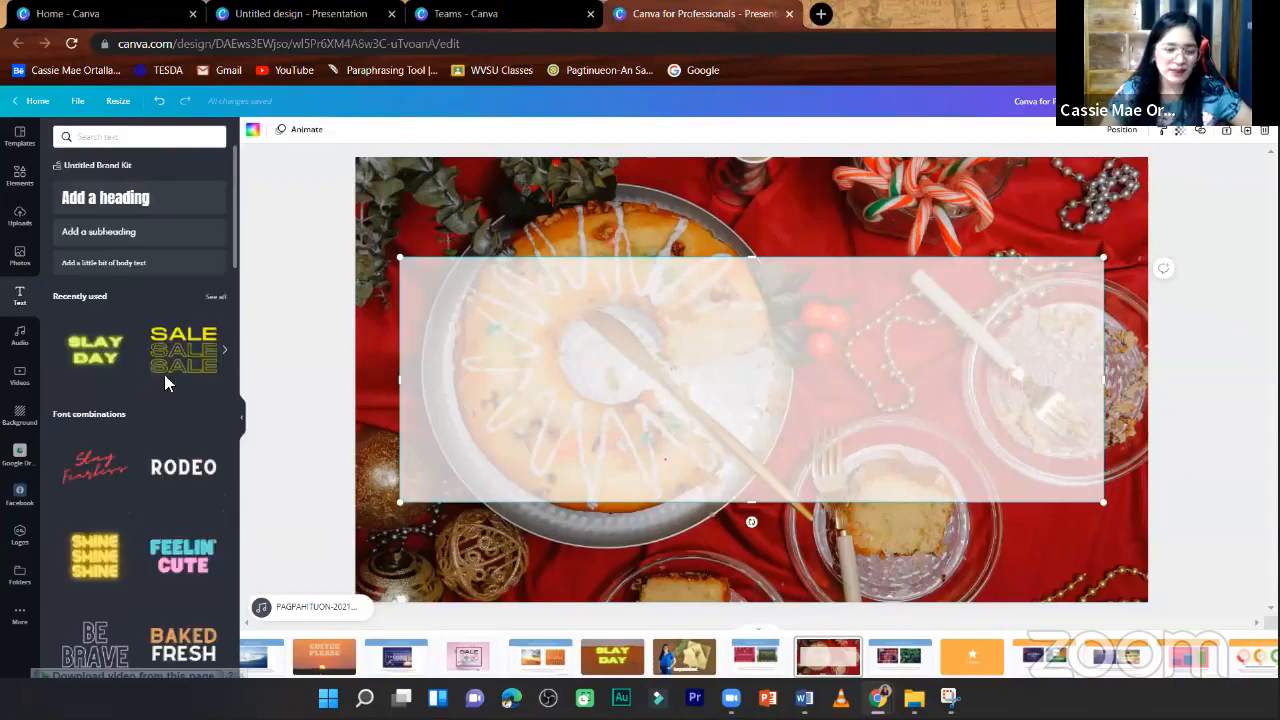
{"action": "left_click", "coordinate": [183, 557]}
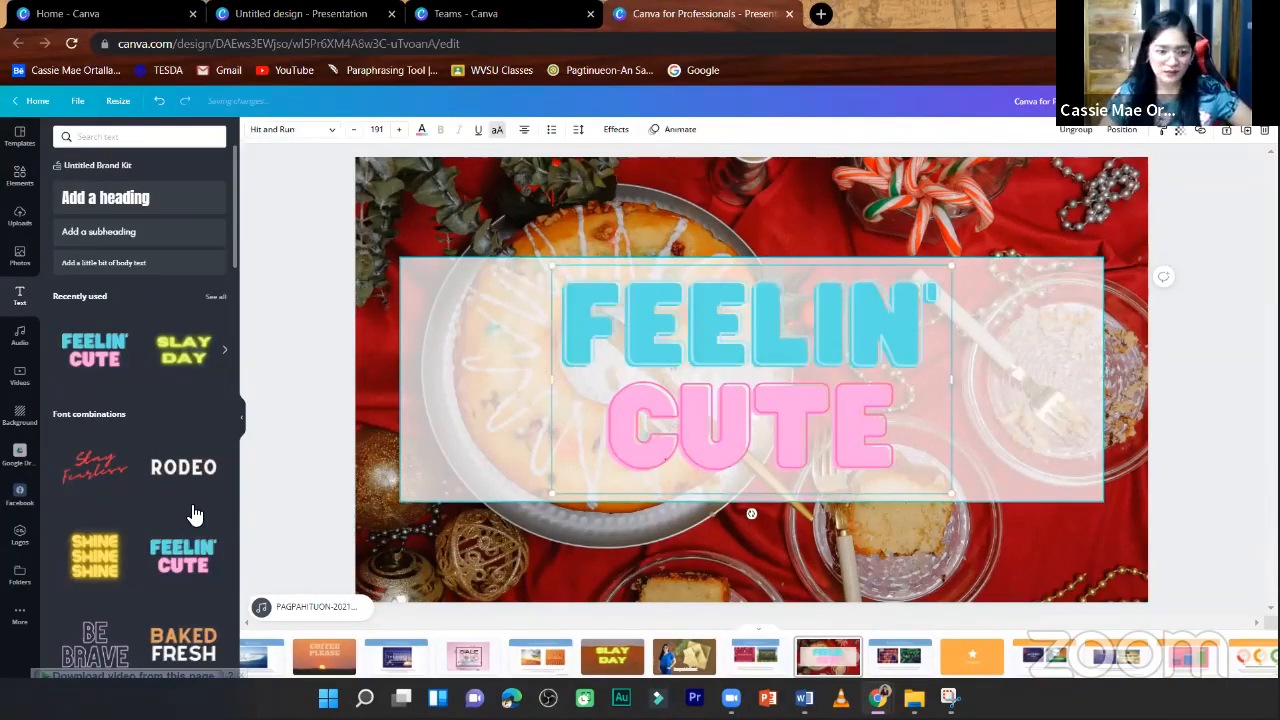
{"action": "key", "text": "Delete"}
{"action": "scroll", "coordinate": [140, 520], "scroll_direction": "down", "scroll_amount": 3}
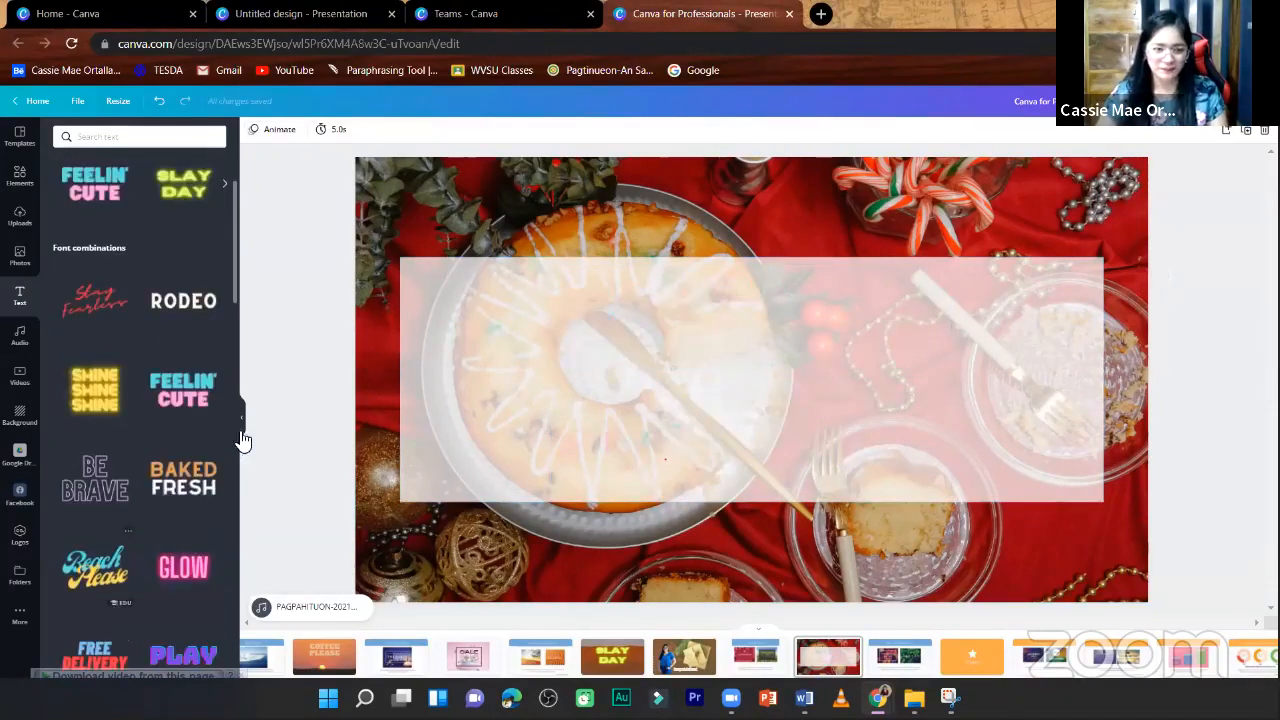
{"action": "left_click", "coordinate": [183, 478]}
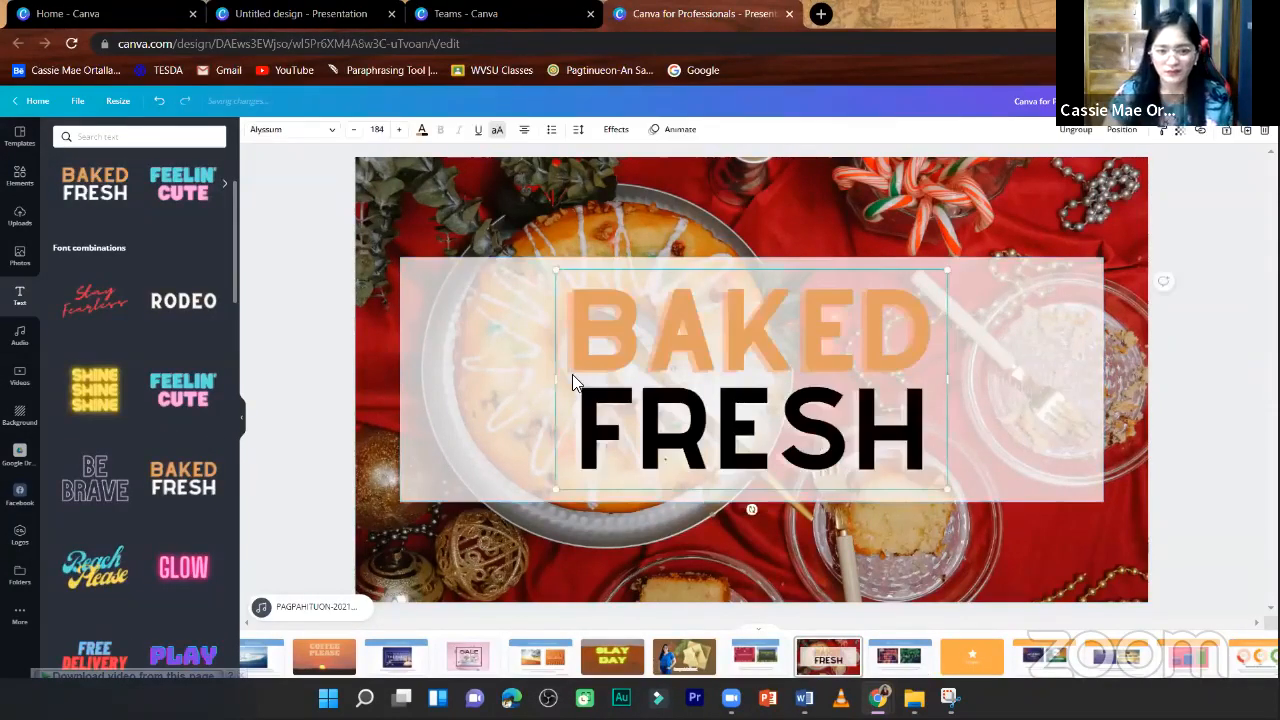
- Widen the "BAKED FRESH" text frame on both sides and narrow the white rectangle to fit closely around it
{"action": "left_click_drag", "start_coordinate": [568, 378], "coordinate": [508, 378]}
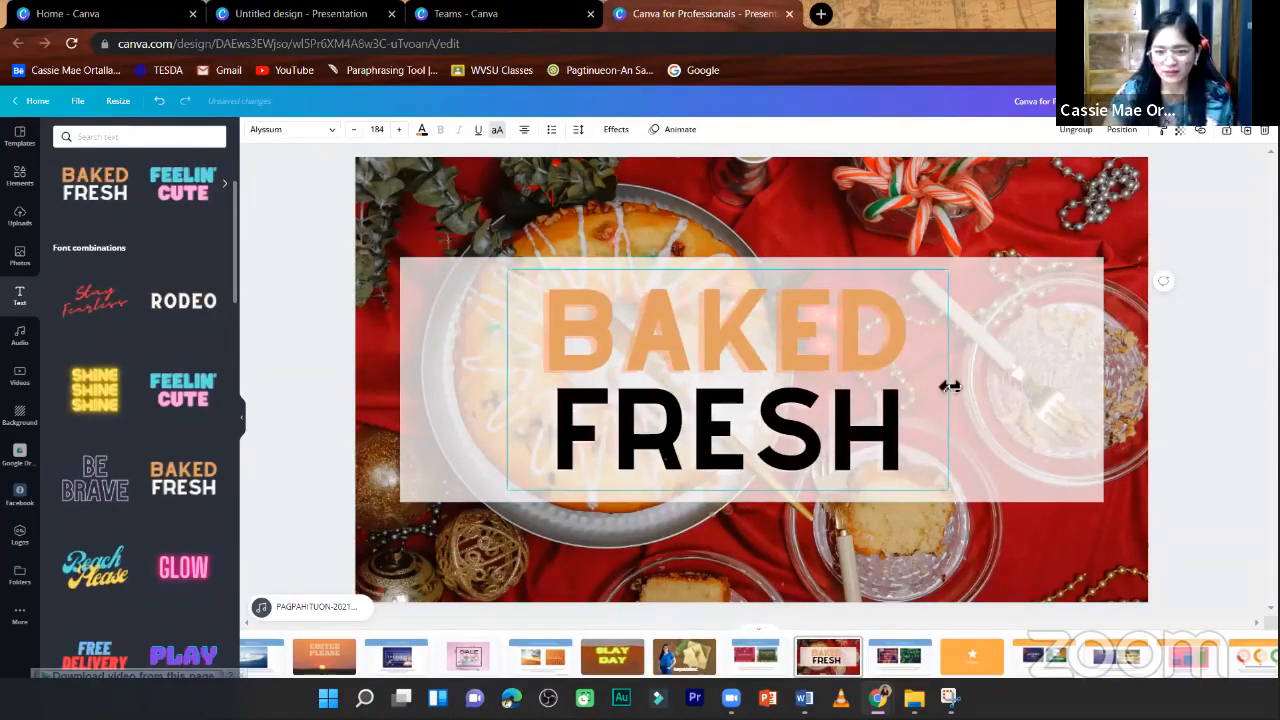
{"action": "left_click_drag", "start_coordinate": [949, 386], "coordinate": [998, 386]}
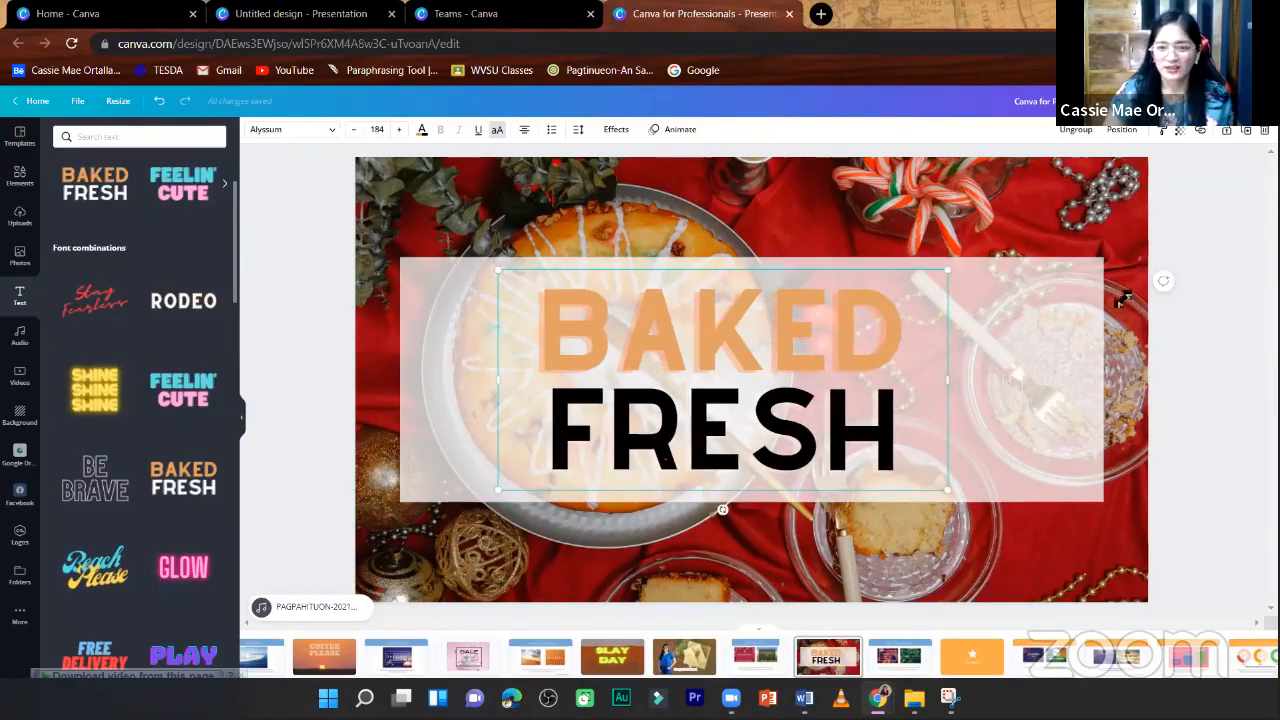
{"action": "left_click", "coordinate": [1080, 368]}
{"action": "left_click_drag", "start_coordinate": [1028, 370], "coordinate": [1022, 370]}
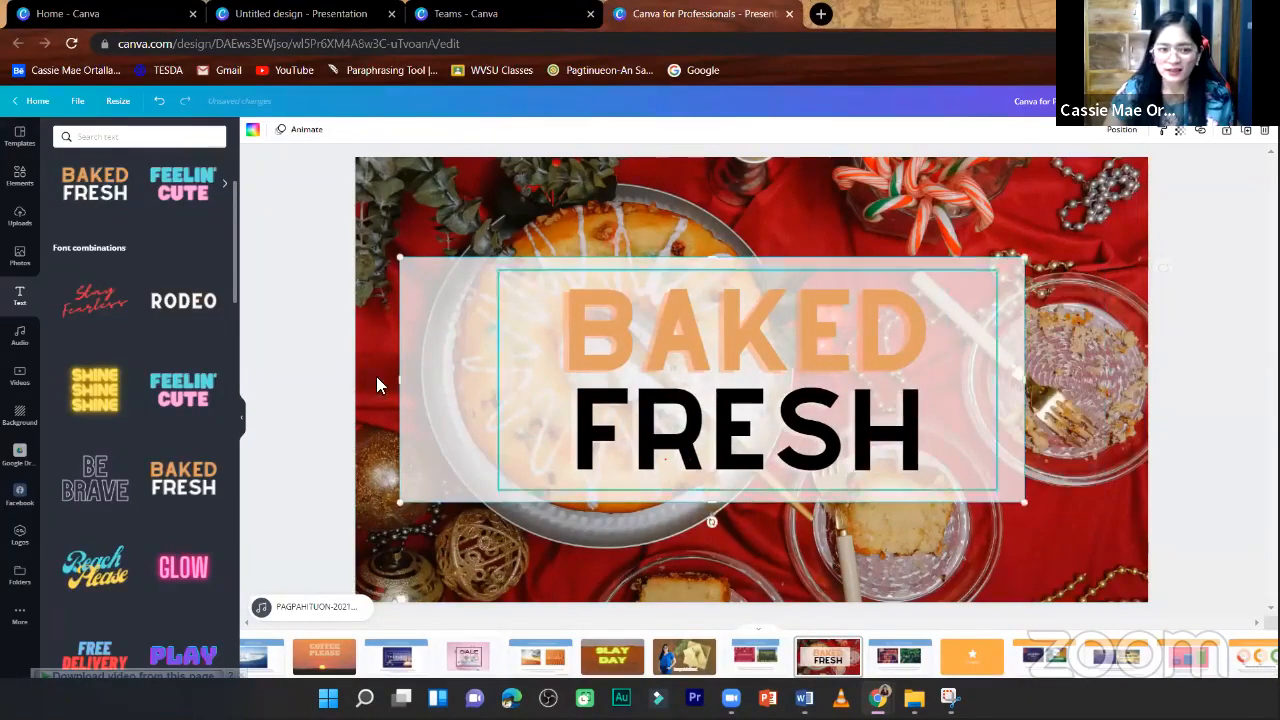
{"action": "left_click_drag", "start_coordinate": [400, 378], "coordinate": [468, 378]}
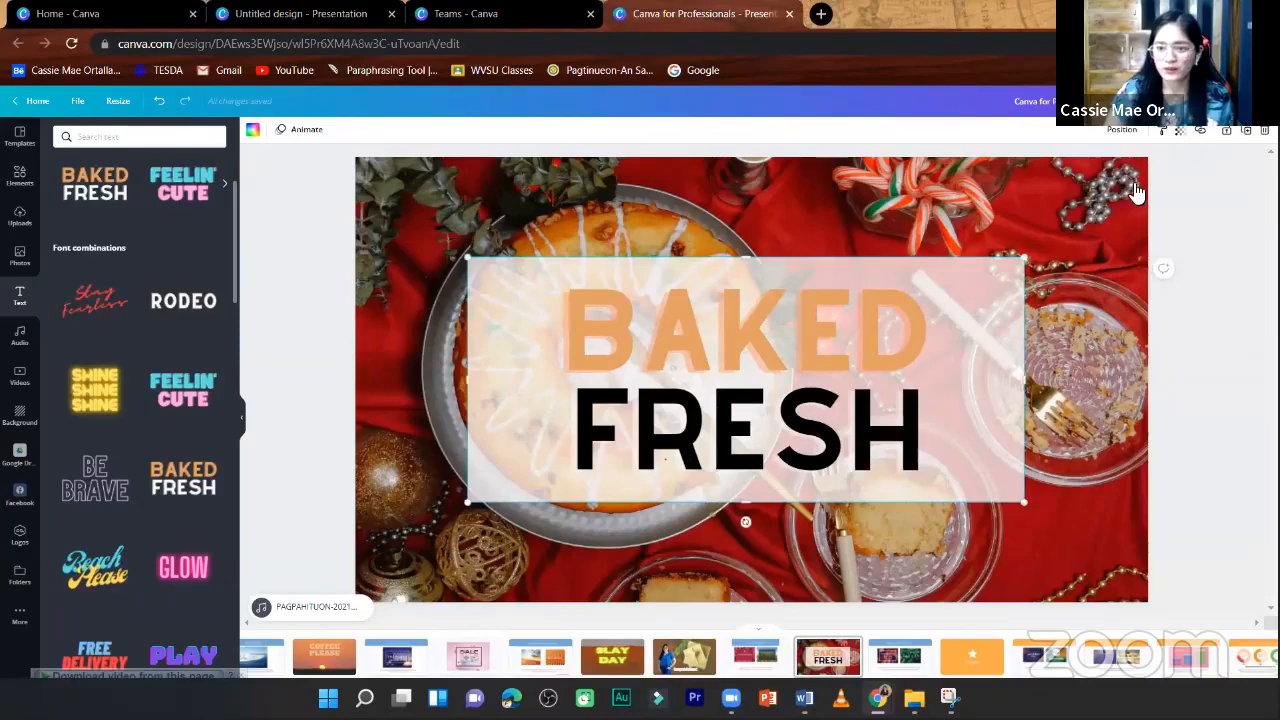
- Adjust the white rectangle's transparency and change the orange "BAKED" text to black
{"action": "left_click", "coordinate": [1180, 131]}
{"action": "left_click_drag", "start_coordinate": [1143, 163], "coordinate": [1122, 198]}
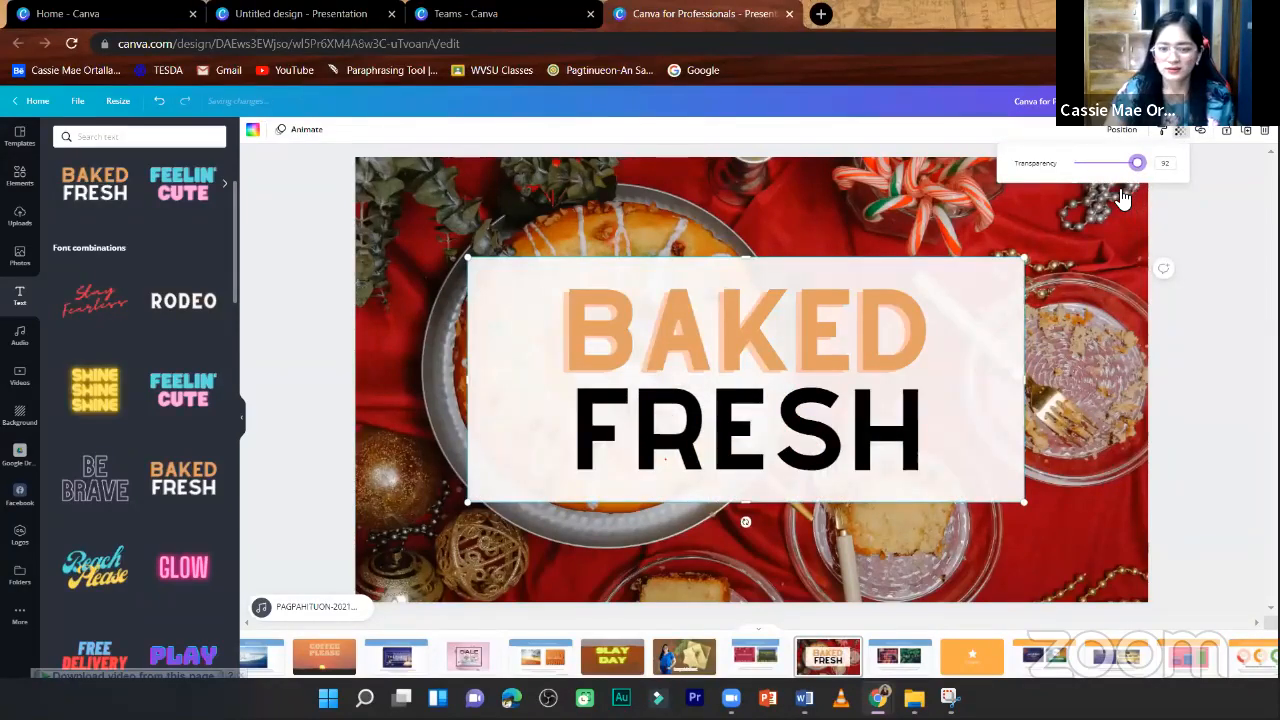
{"action": "left_click", "coordinate": [888, 360]}
{"action": "left_click", "coordinate": [423, 130]}
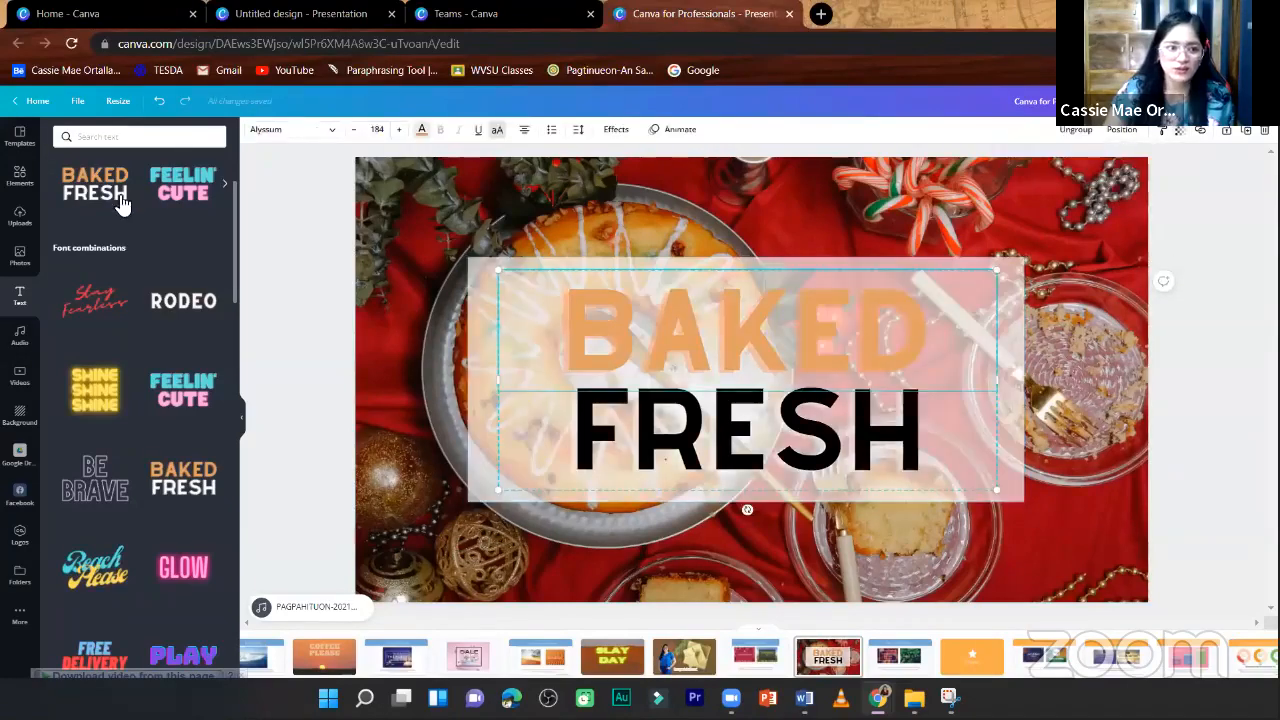
{"action": "left_click", "coordinate": [94, 188]}
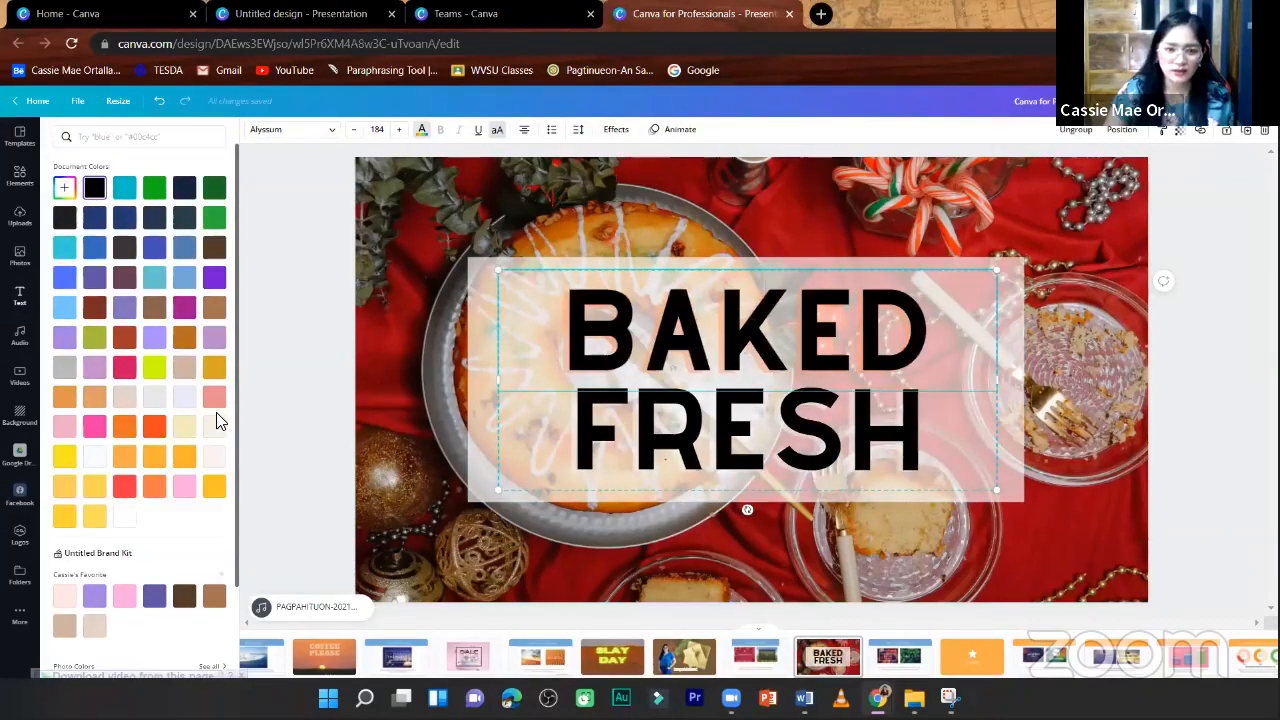
{"action": "left_click", "coordinate": [346, 385]}
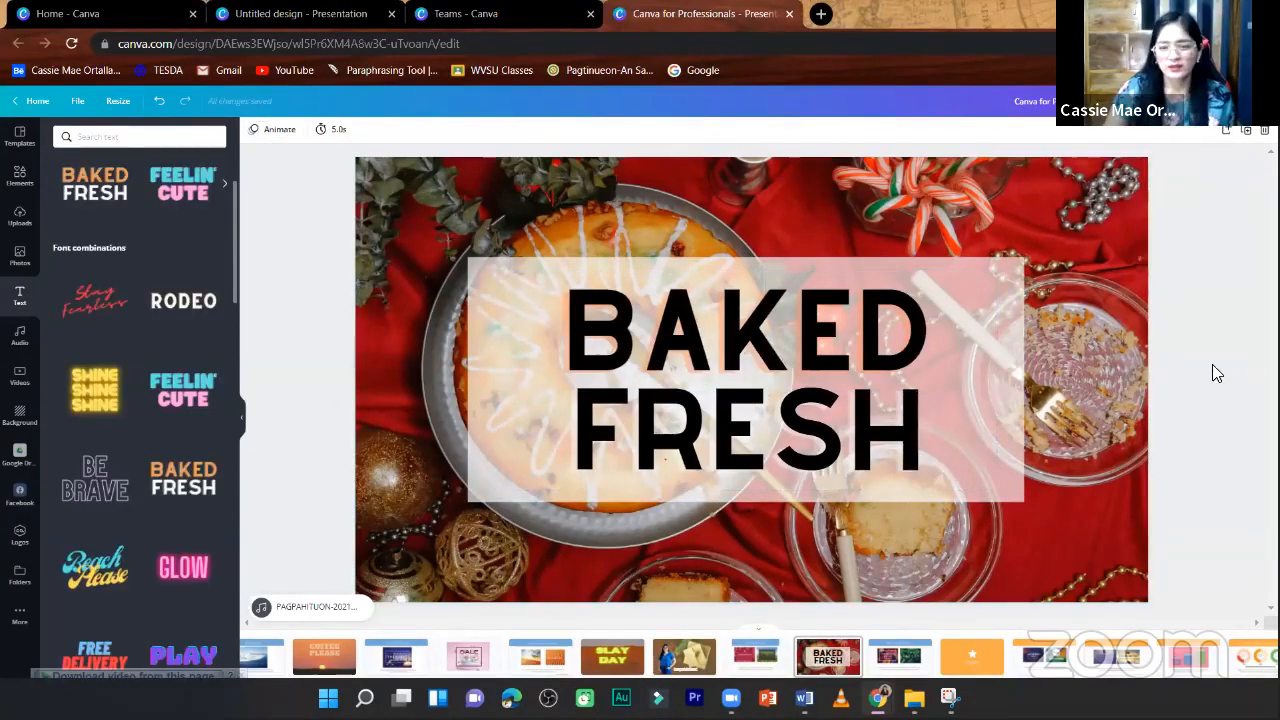
- Nudge the "BAKED FRESH" text slightly to the right over the white rectangle
{"action": "left_click", "coordinate": [942, 316]}
{"action": "left_click_drag", "start_coordinate": [942, 316], "coordinate": [938, 317]}
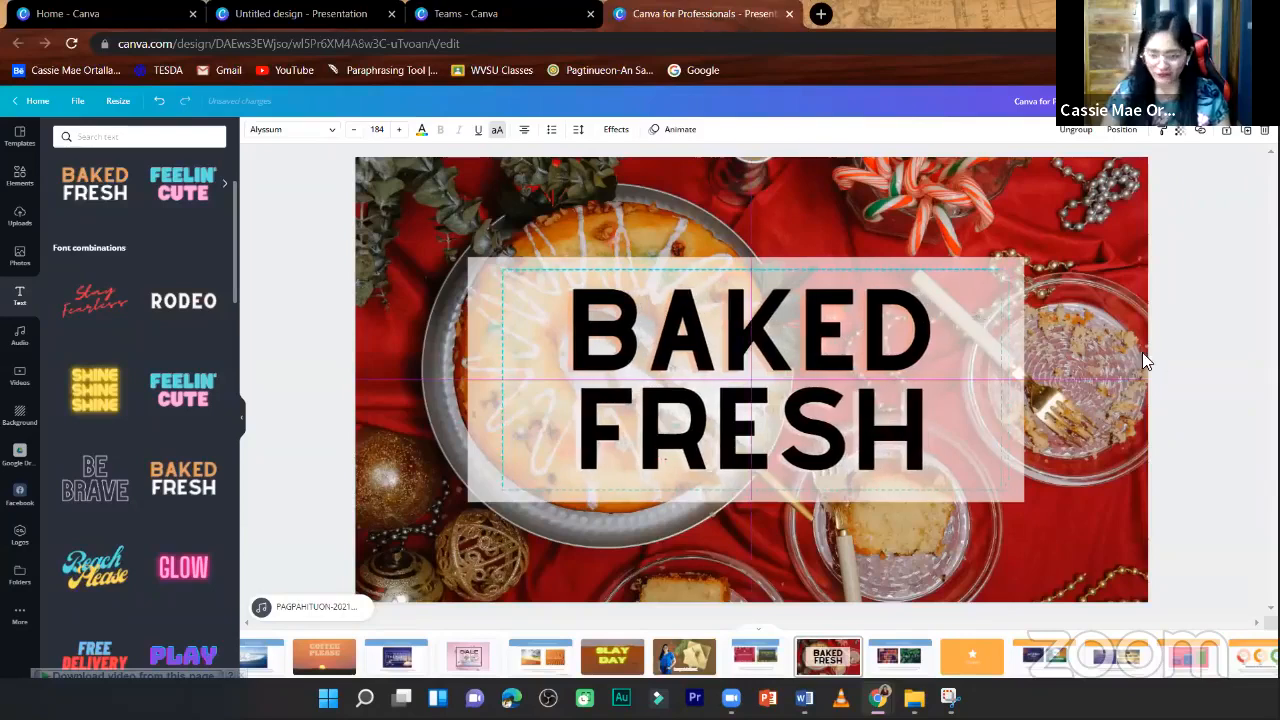
{"action": "left_click", "coordinate": [1160, 378]}
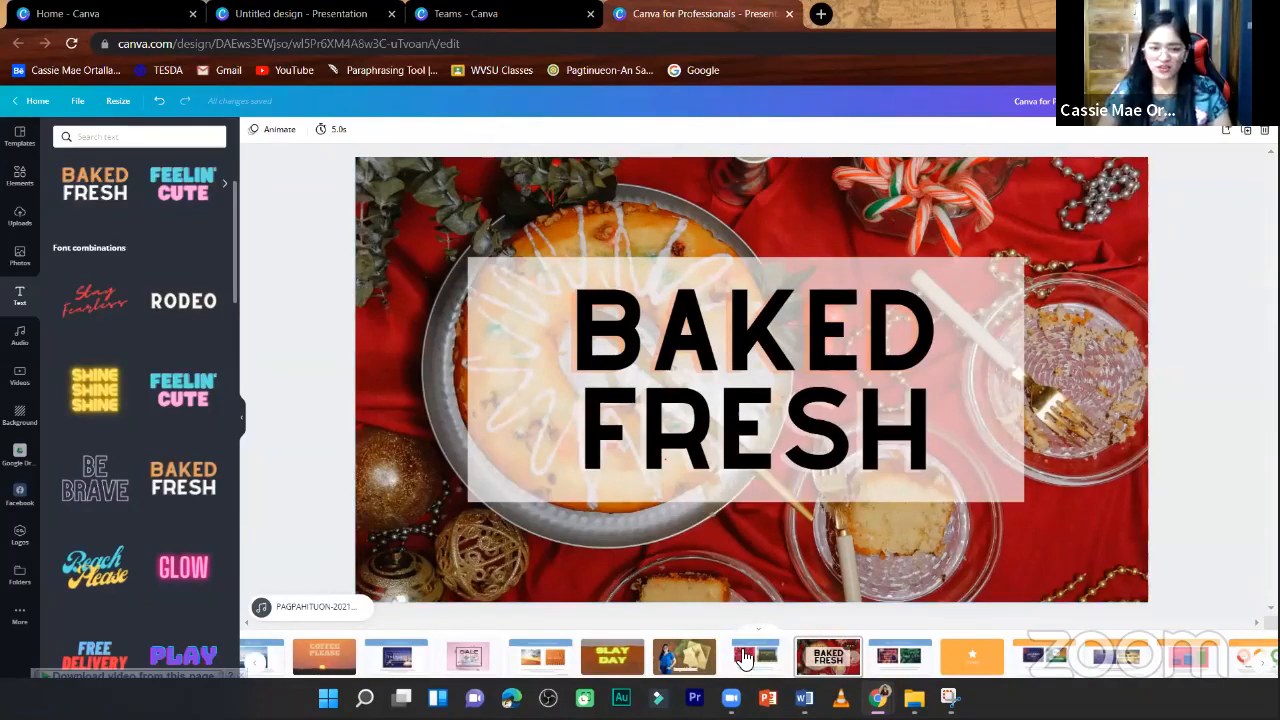
- Review the "Use blocks of color" page, show the lines and shapes library at "Shapes", and advance to "Resizable squares and circles"
{"action": "key", "text": "Left"}
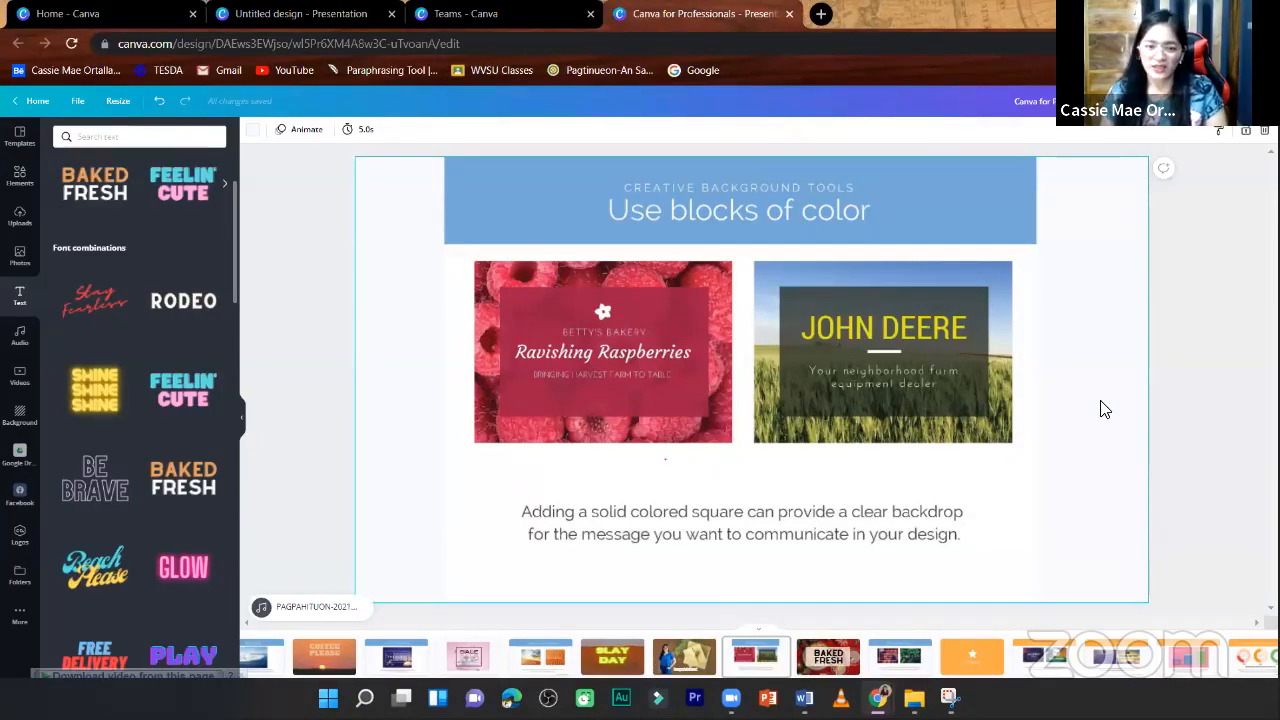
{"action": "scroll", "coordinate": [1101, 402], "scroll_direction": "down", "scroll_amount": 1}
{"action": "scroll", "coordinate": [1101, 402], "scroll_direction": "down", "scroll_amount": 2}
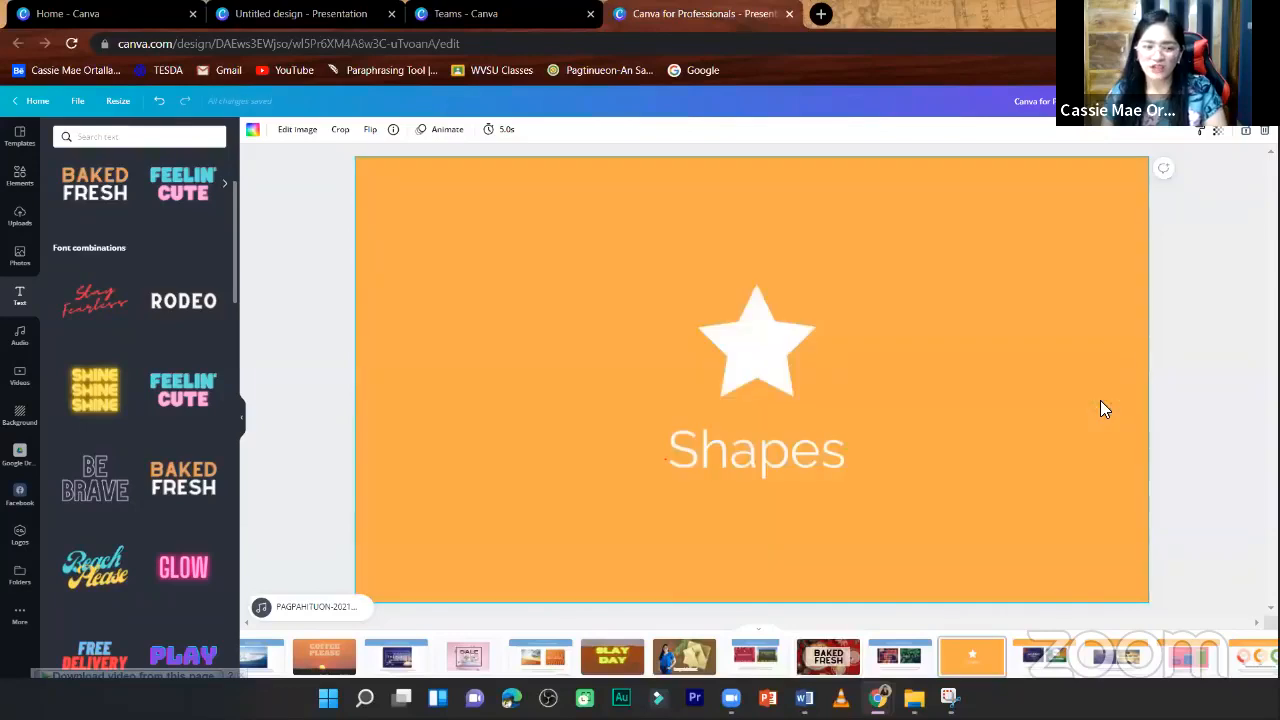
{"action": "left_click", "coordinate": [20, 188]}
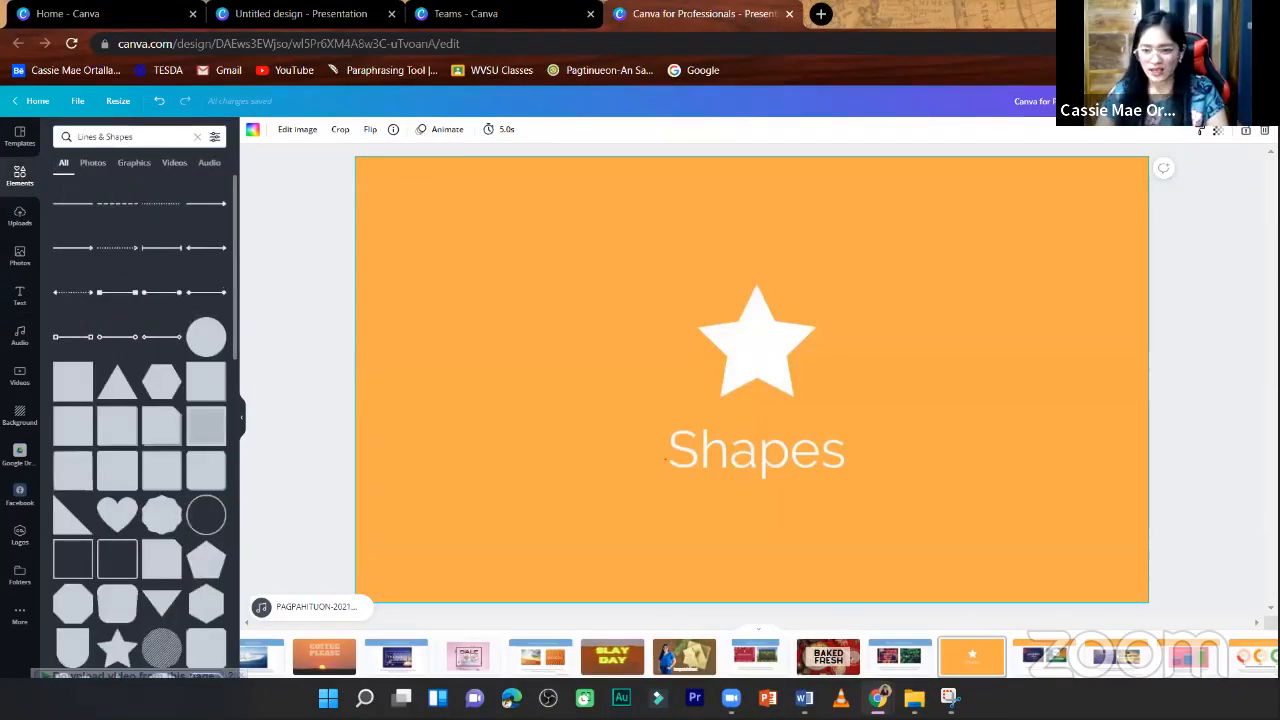
{"action": "left_click", "coordinate": [1204, 358]}
{"action": "scroll", "coordinate": [1204, 357], "scroll_direction": "down", "scroll_amount": 1}
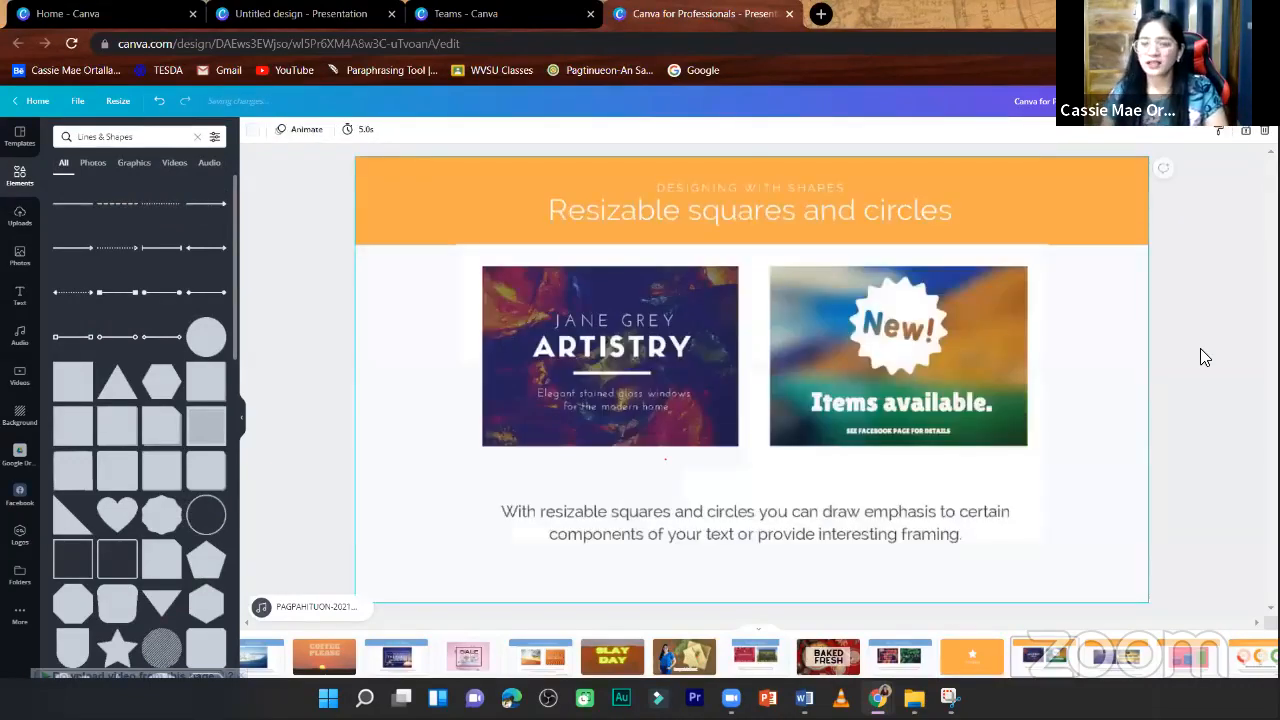
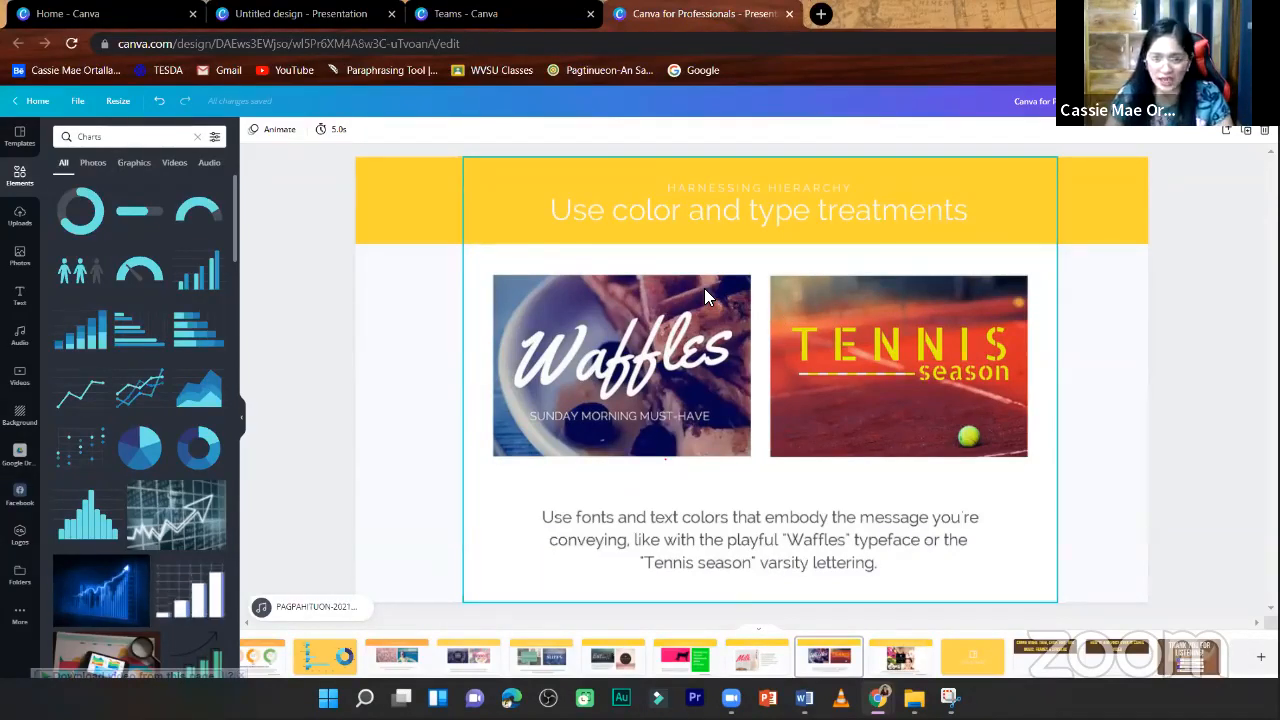
- Page through the presentation from the "Use color and type treatments" slide to the "How to add voice over in Canva video" slide
{"action": "left_click", "coordinate": [1122, 325]}
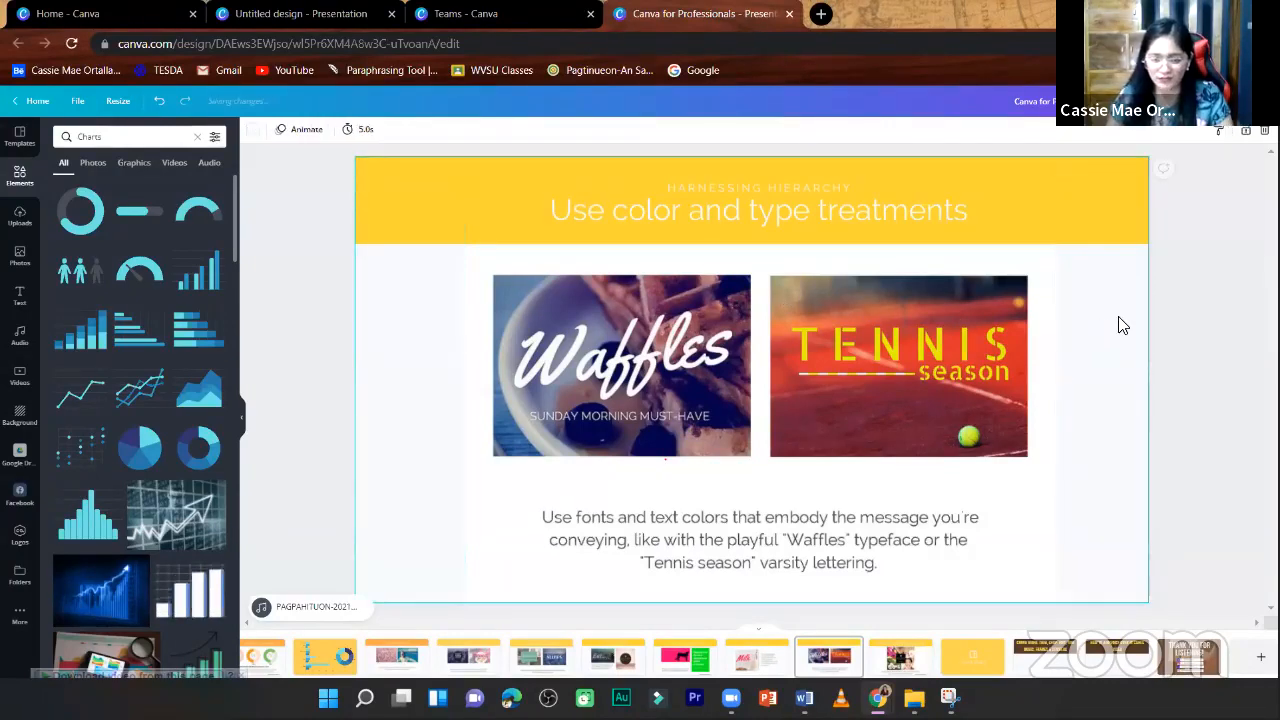
{"action": "key", "text": "Right"}
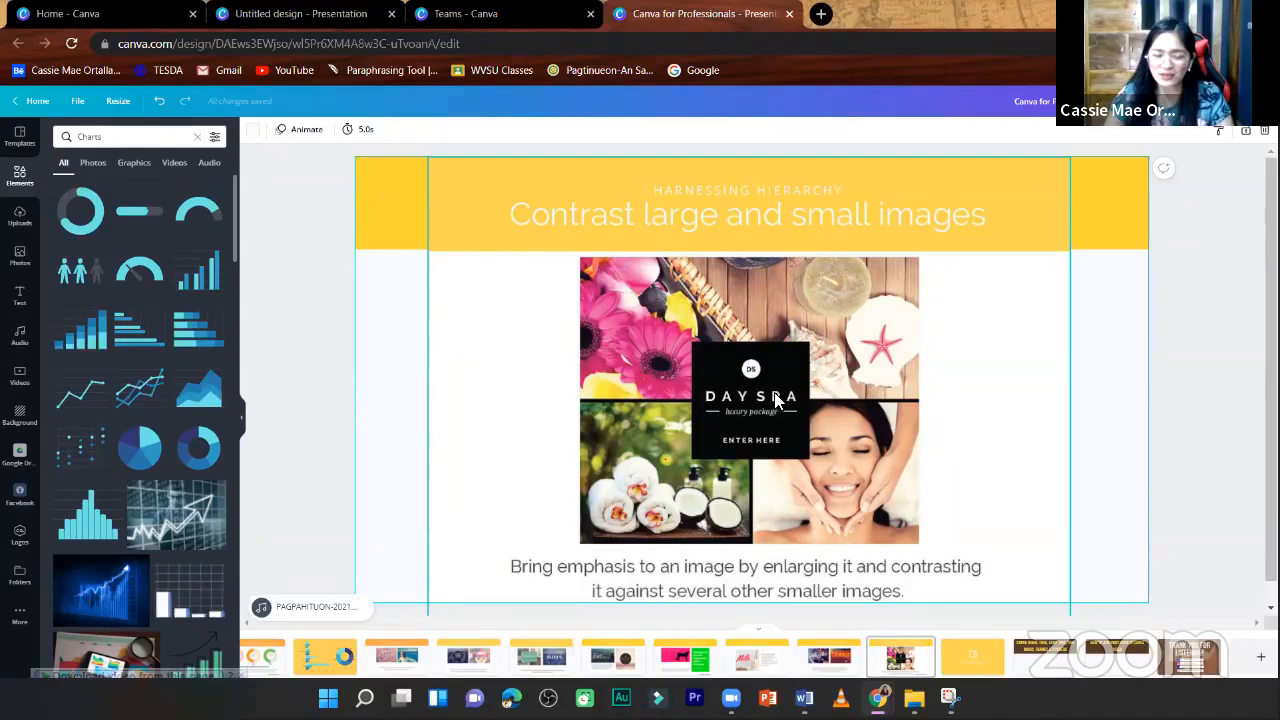
{"action": "left_click", "coordinate": [818, 482]}
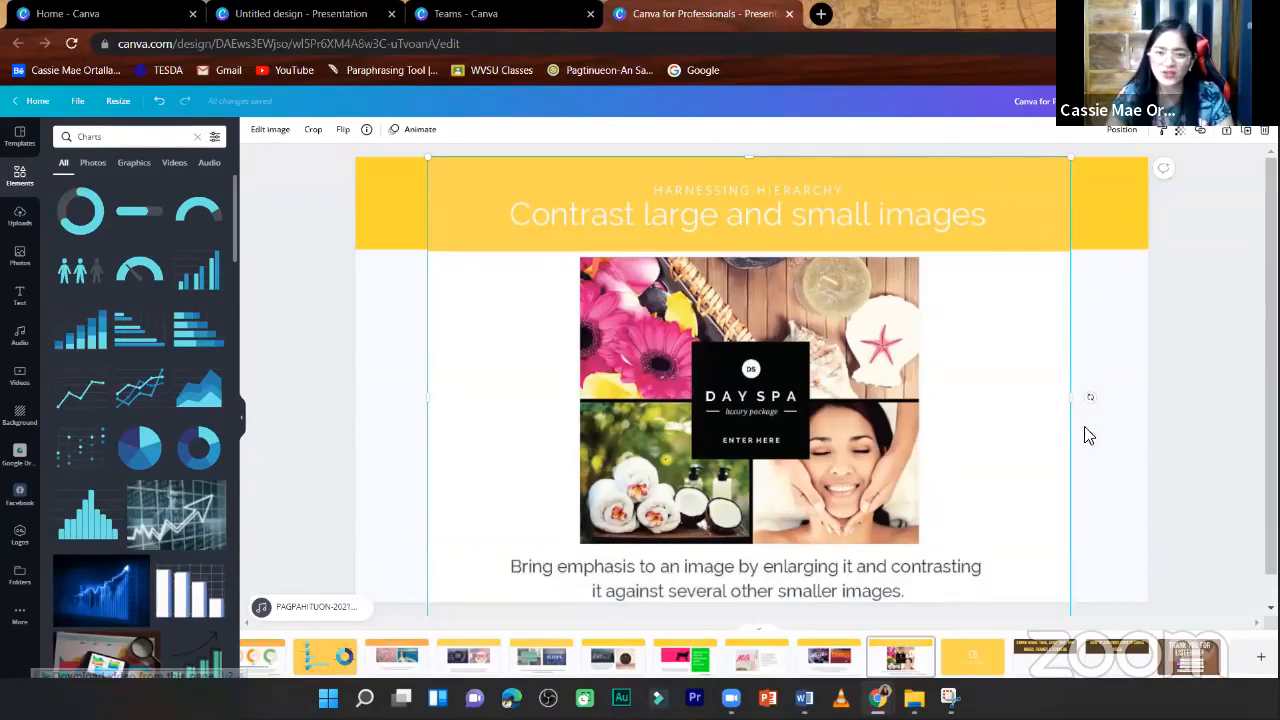
{"action": "left_click", "coordinate": [1148, 436]}
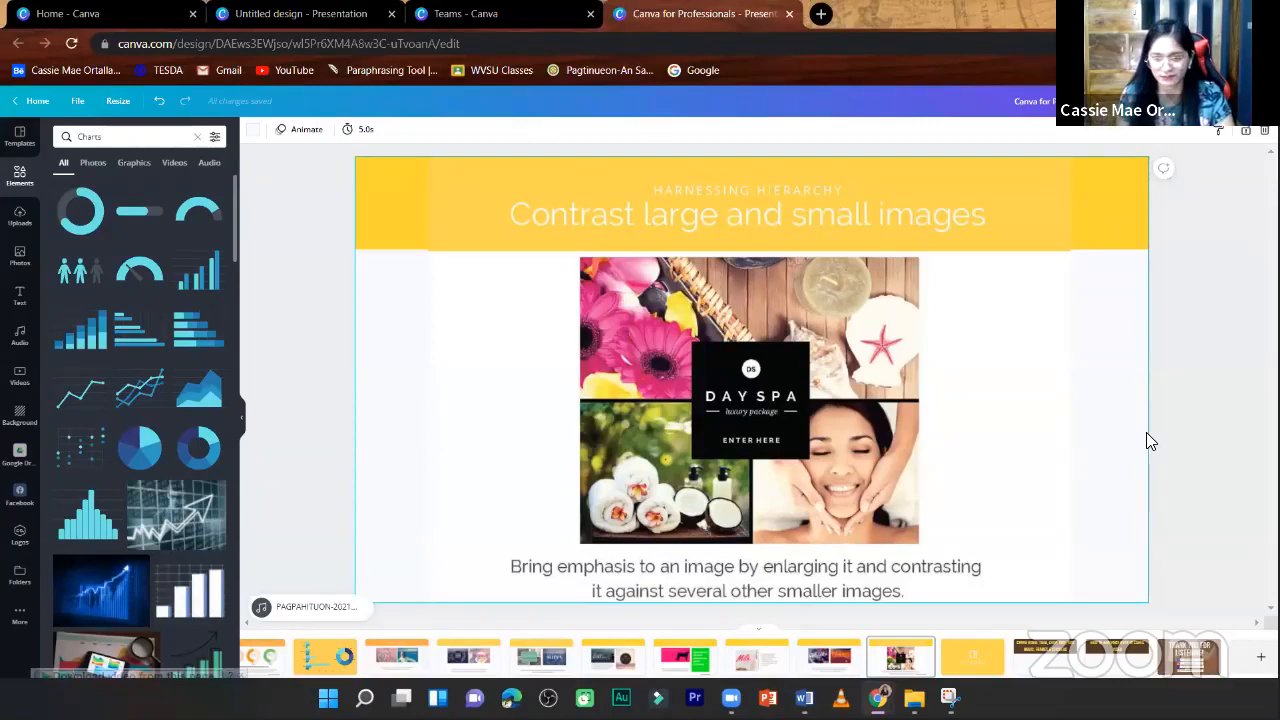
{"action": "scroll", "coordinate": [1147, 434], "scroll_direction": "down", "scroll_amount": 1}
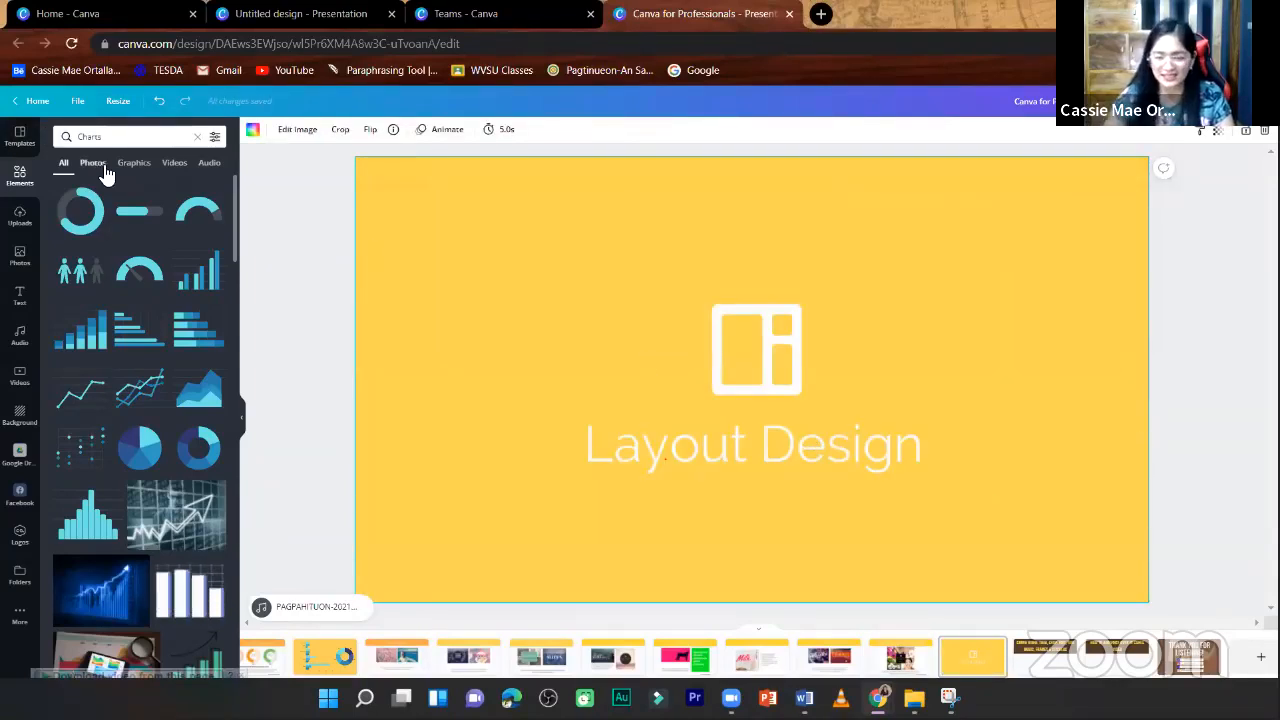
{"action": "key", "text": "Right"}
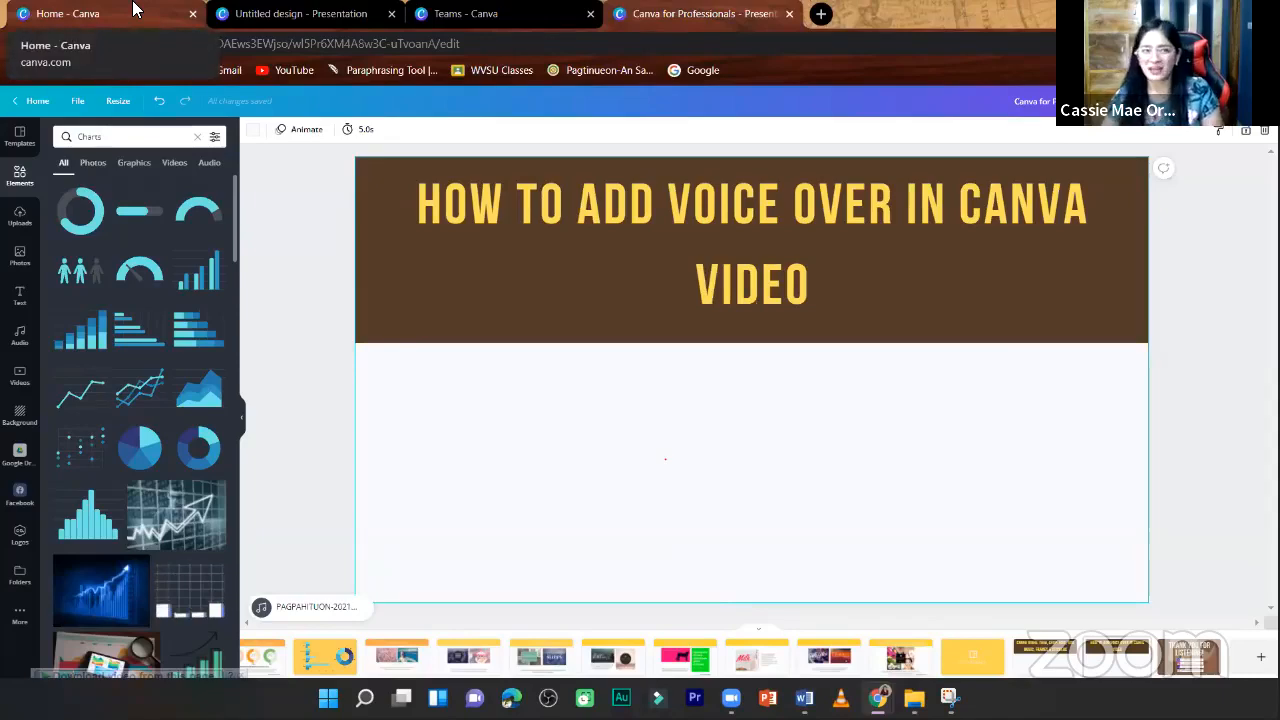
- Switch from the presentation to the Canva home page that is already open
{"action": "left_click", "coordinate": [263, 10]}
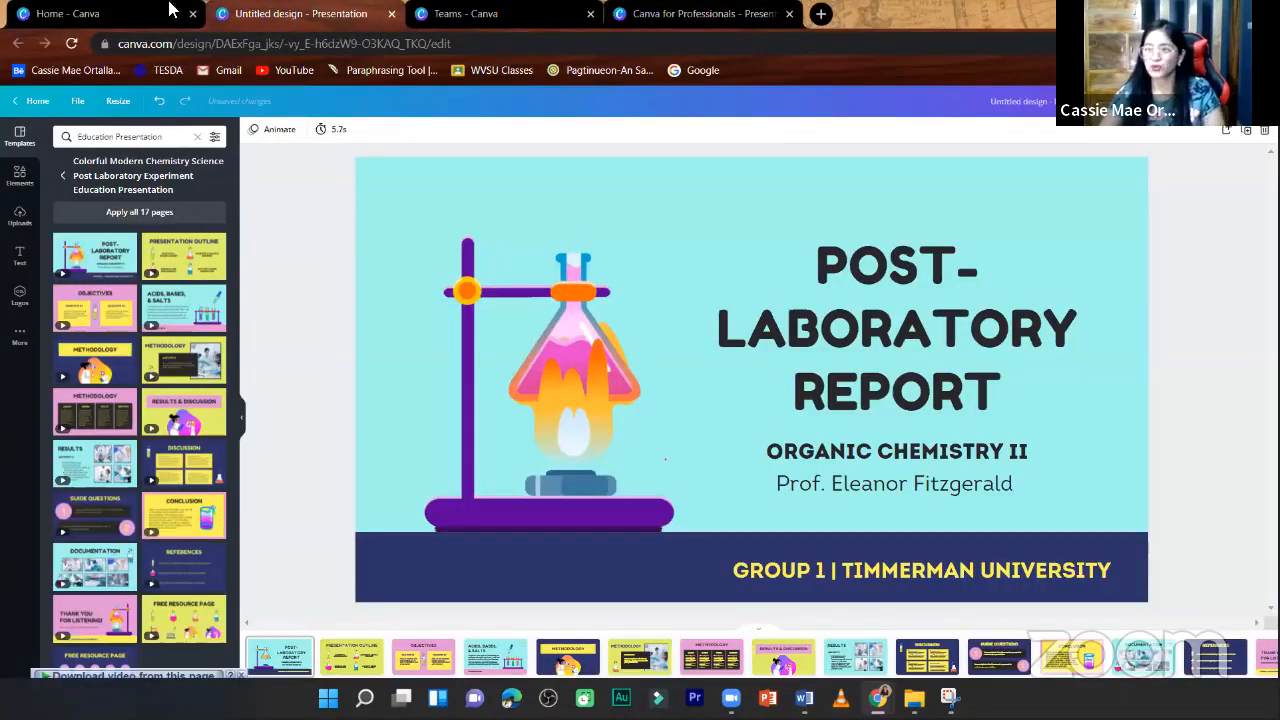
{"action": "left_click", "coordinate": [170, 10]}
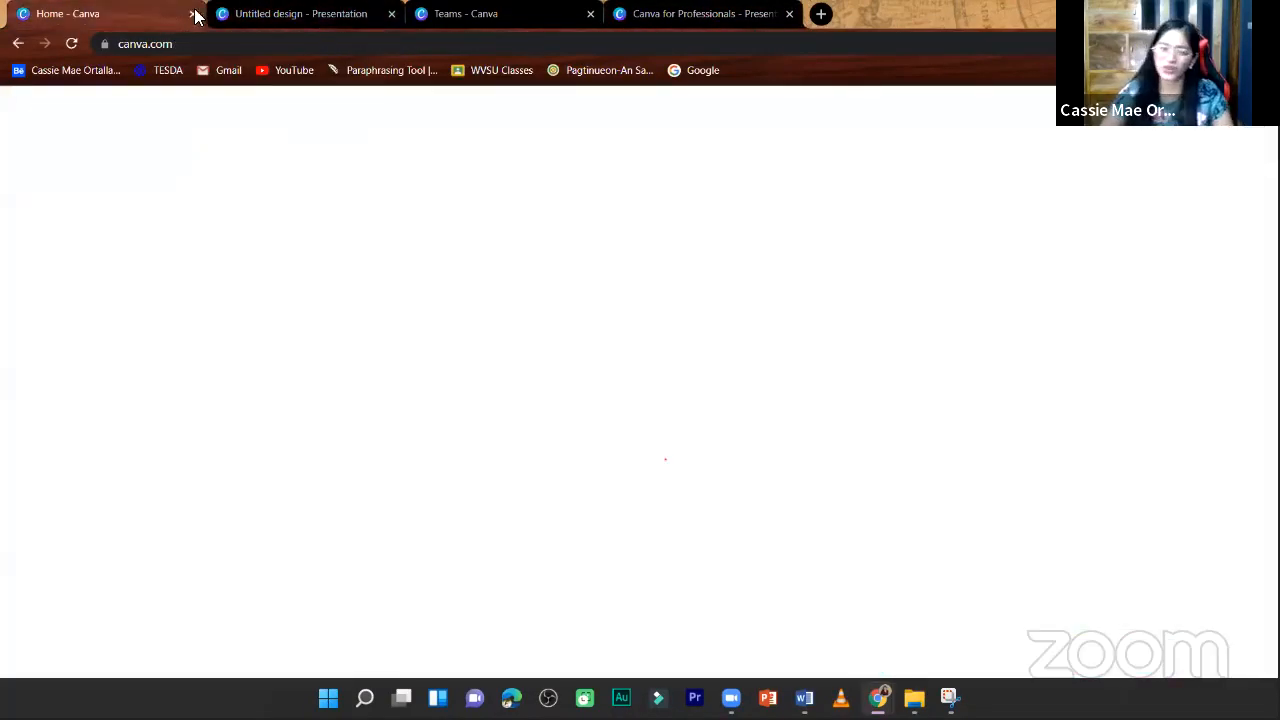
{"action": "mouse_move", "coordinate": [125, 118]}
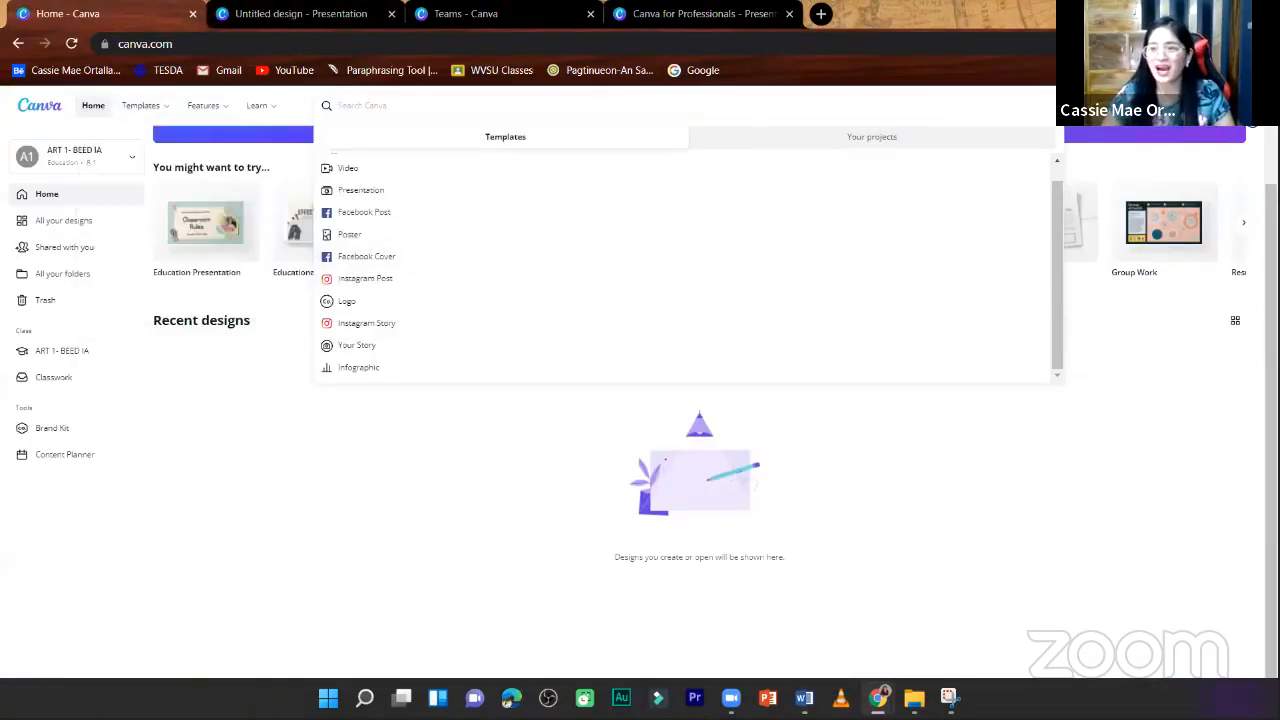
{"action": "left_click", "coordinate": [1240, 107]}
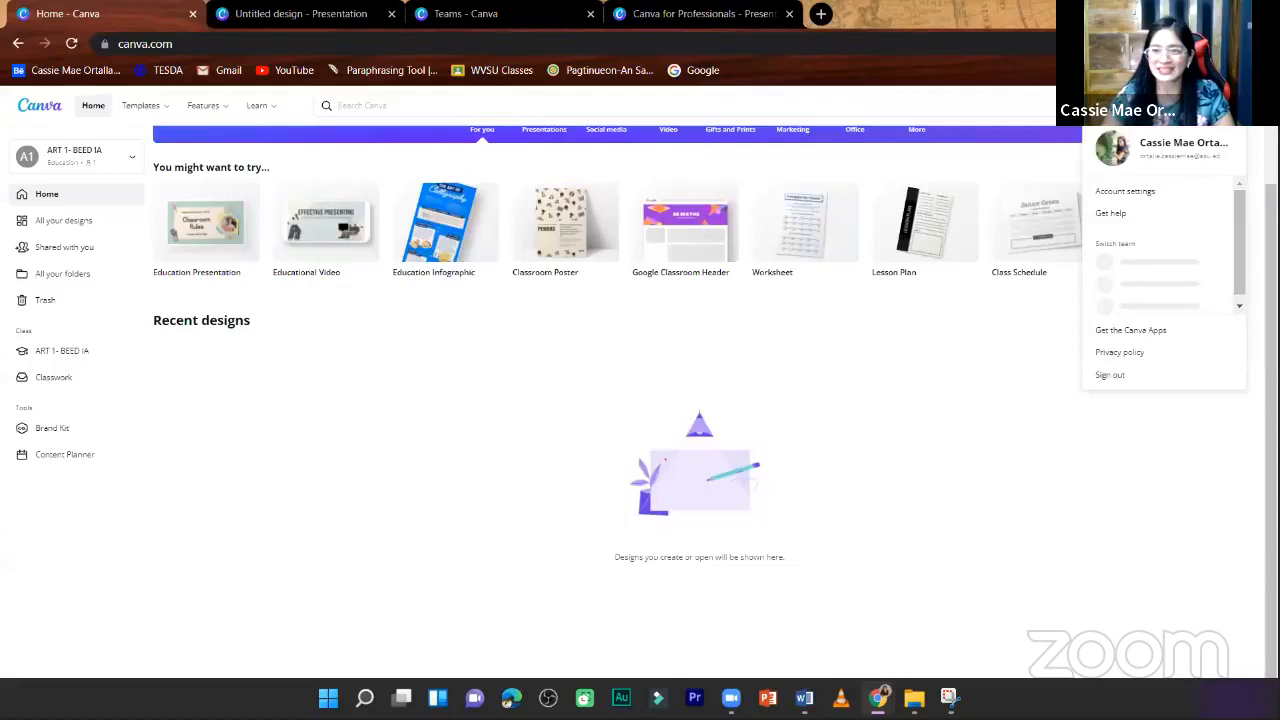
{"action": "left_click", "coordinate": [1116, 150]}
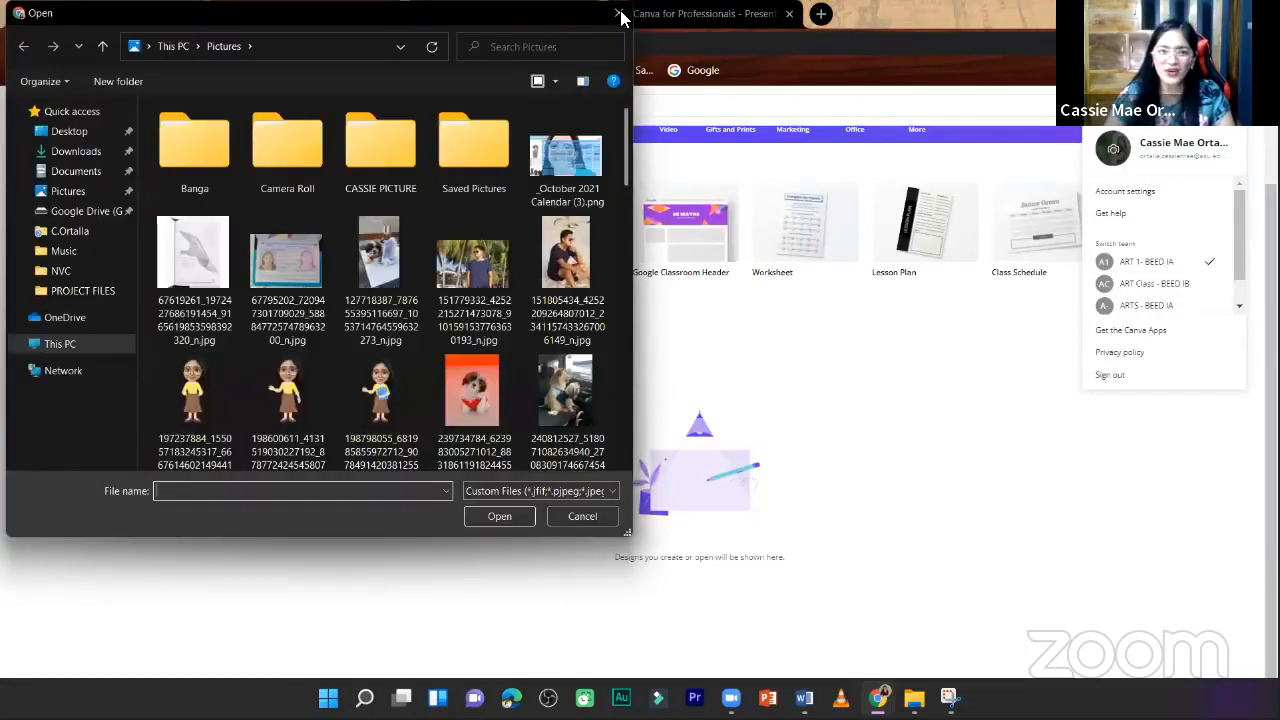
{"action": "left_click", "coordinate": [619, 15]}
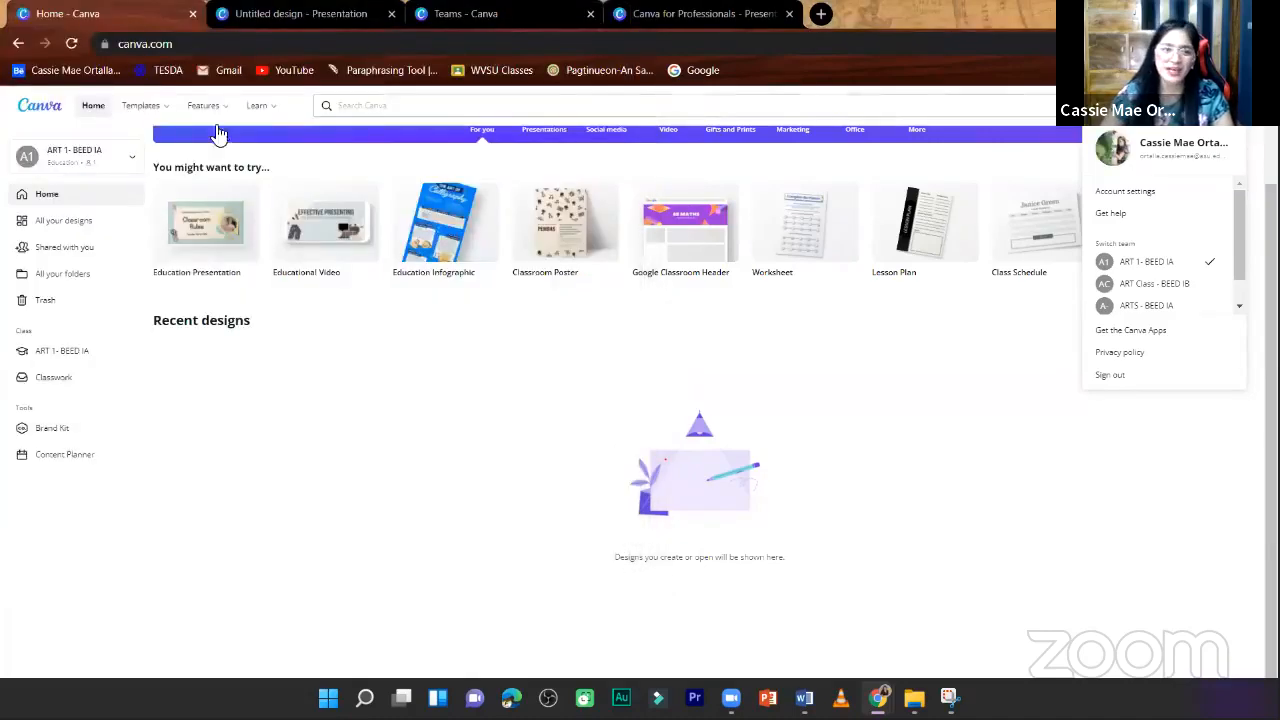
{"action": "left_click", "coordinate": [402, 345]}
- Create a new custom-size design 1080 px wide and 1080 px high
{"action": "scroll", "coordinate": [213, 282], "scroll_direction": "up", "scroll_amount": 1}
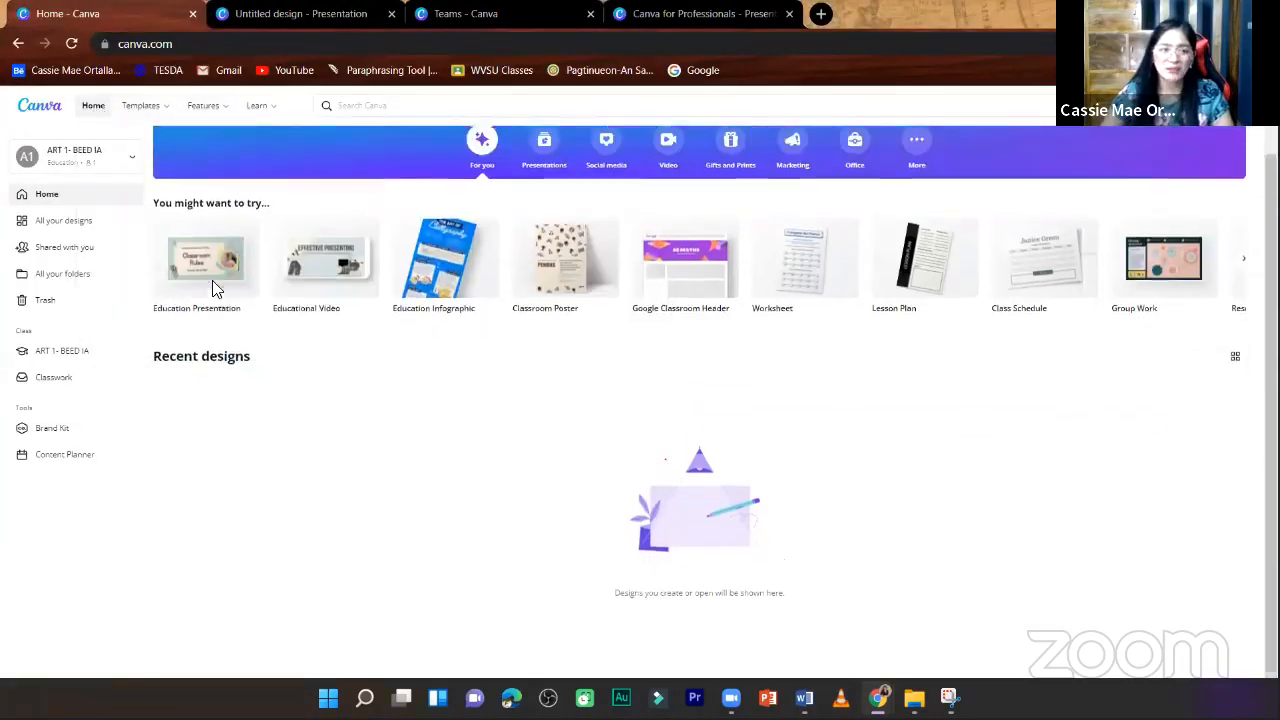
{"action": "scroll", "coordinate": [212, 287], "scroll_direction": "up", "scroll_amount": 2}
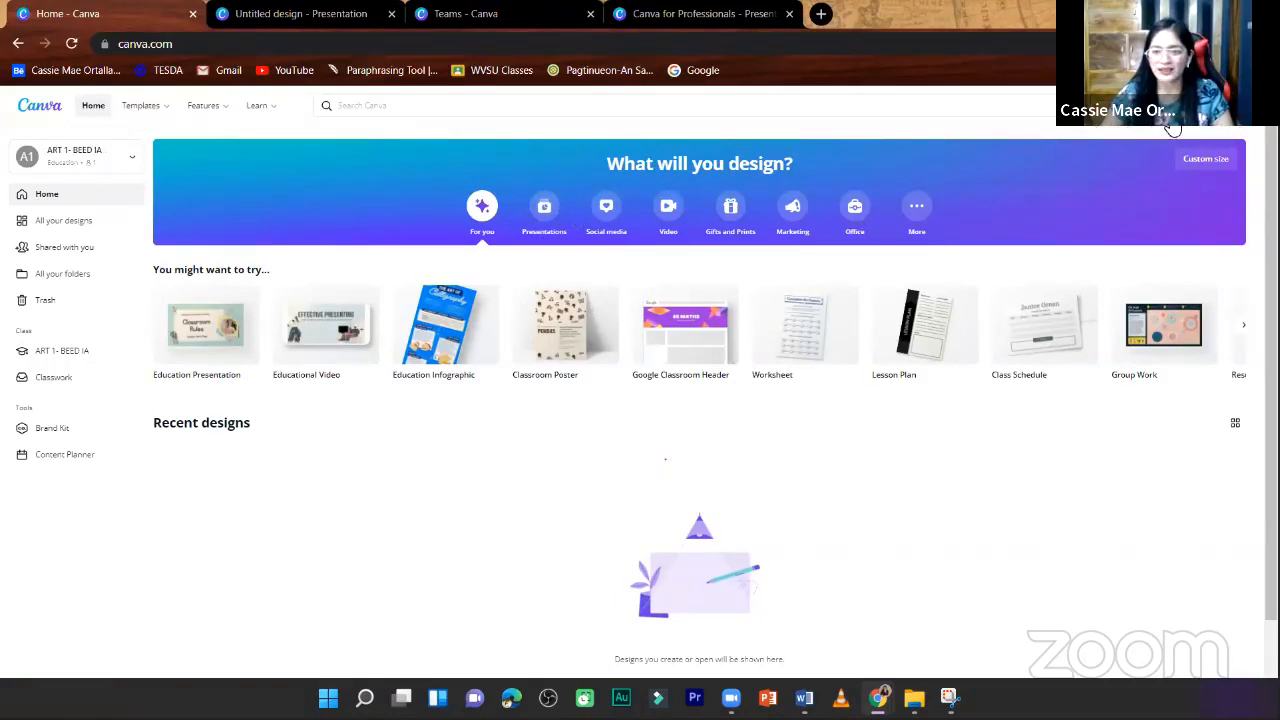
{"action": "left_click", "coordinate": [1200, 157]}
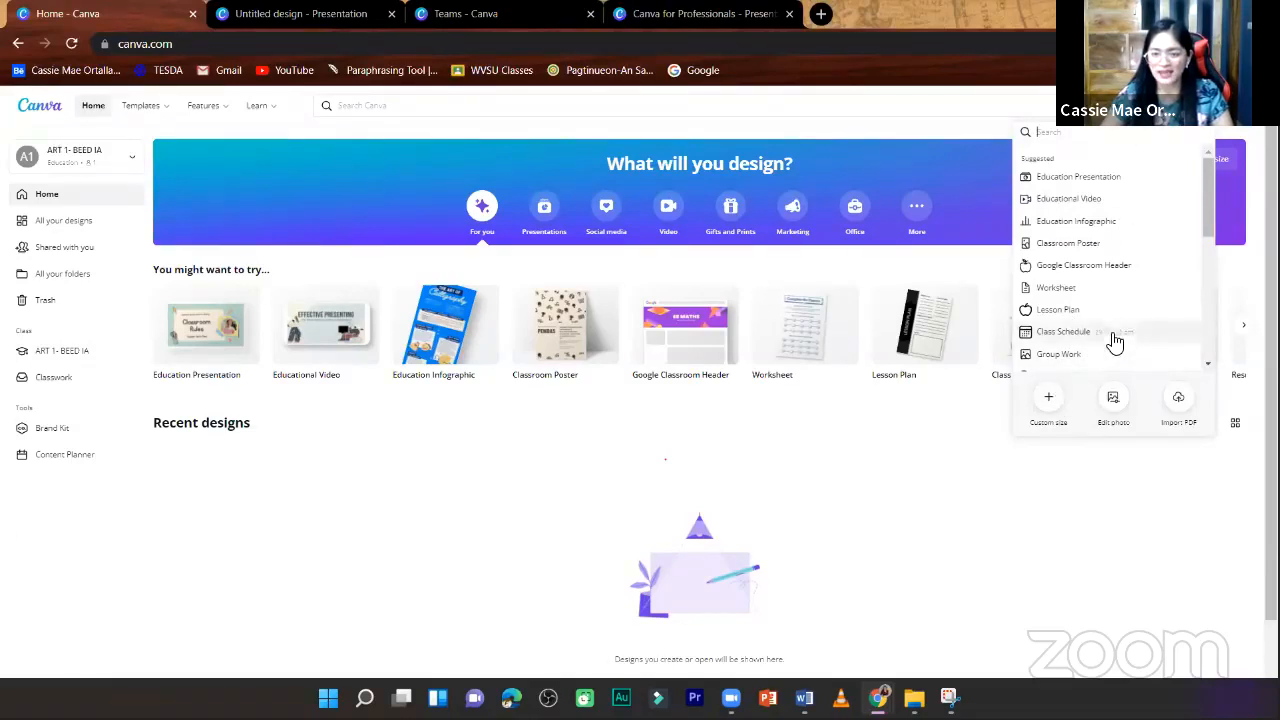
{"action": "left_click", "coordinate": [1048, 400]}
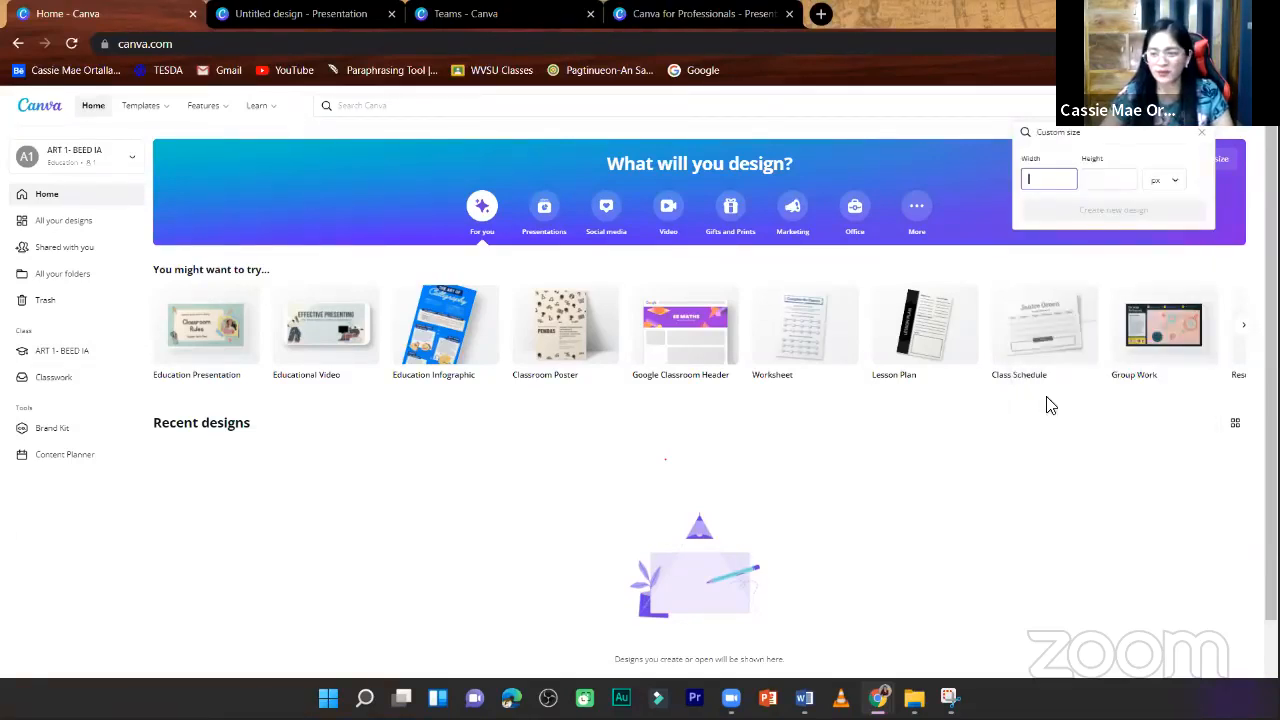
{"action": "type", "text": "1080"}
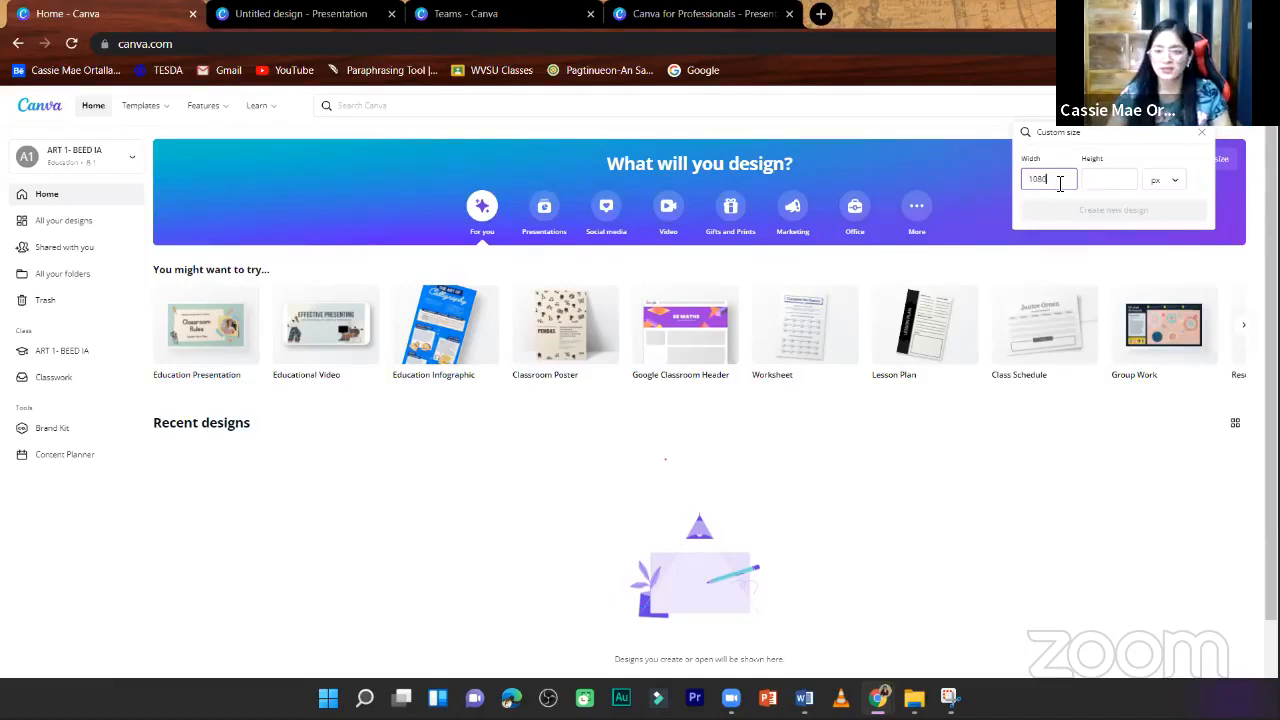
{"action": "left_click", "coordinate": [1114, 178]}
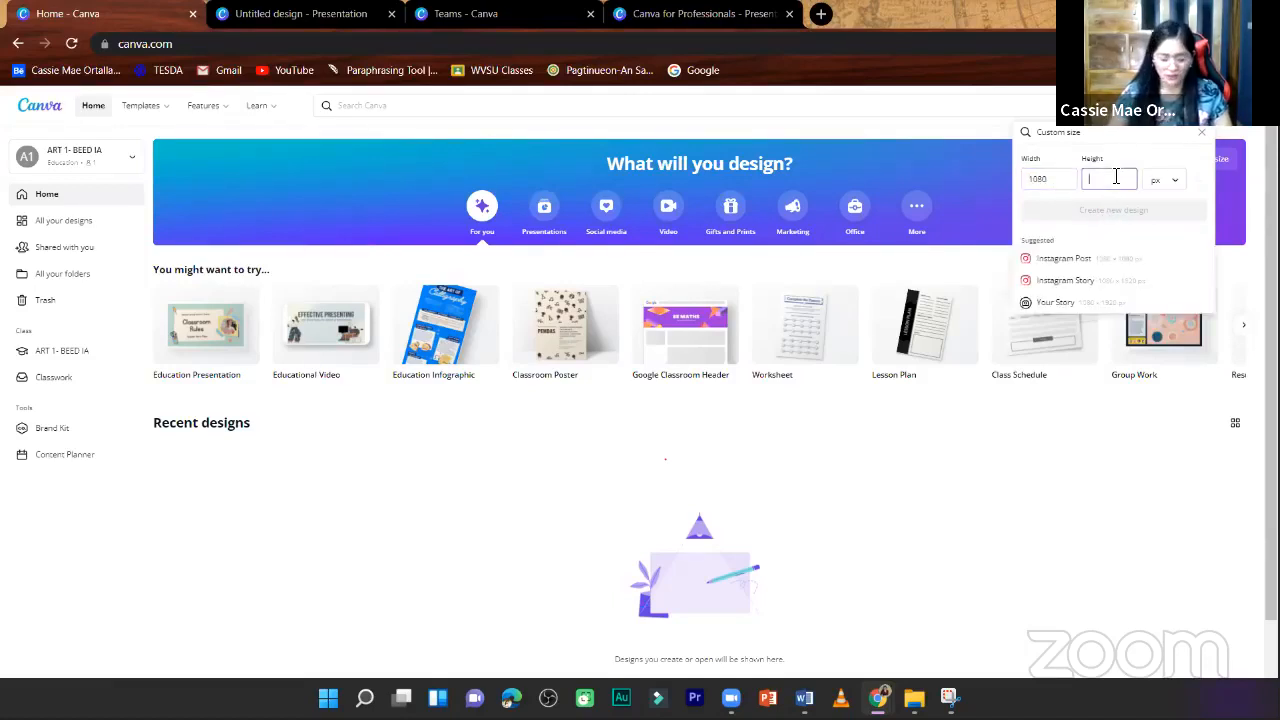
{"action": "type", "text": "1080"}
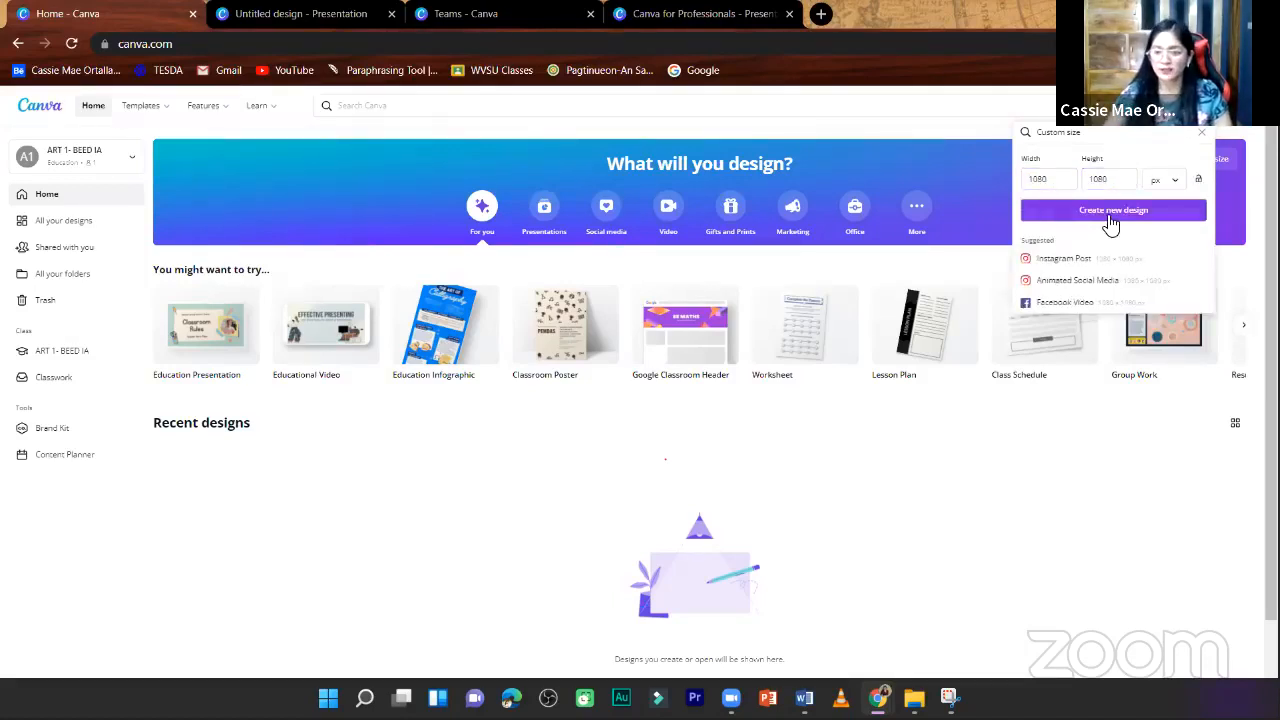
{"action": "left_click", "coordinate": [1110, 212]}
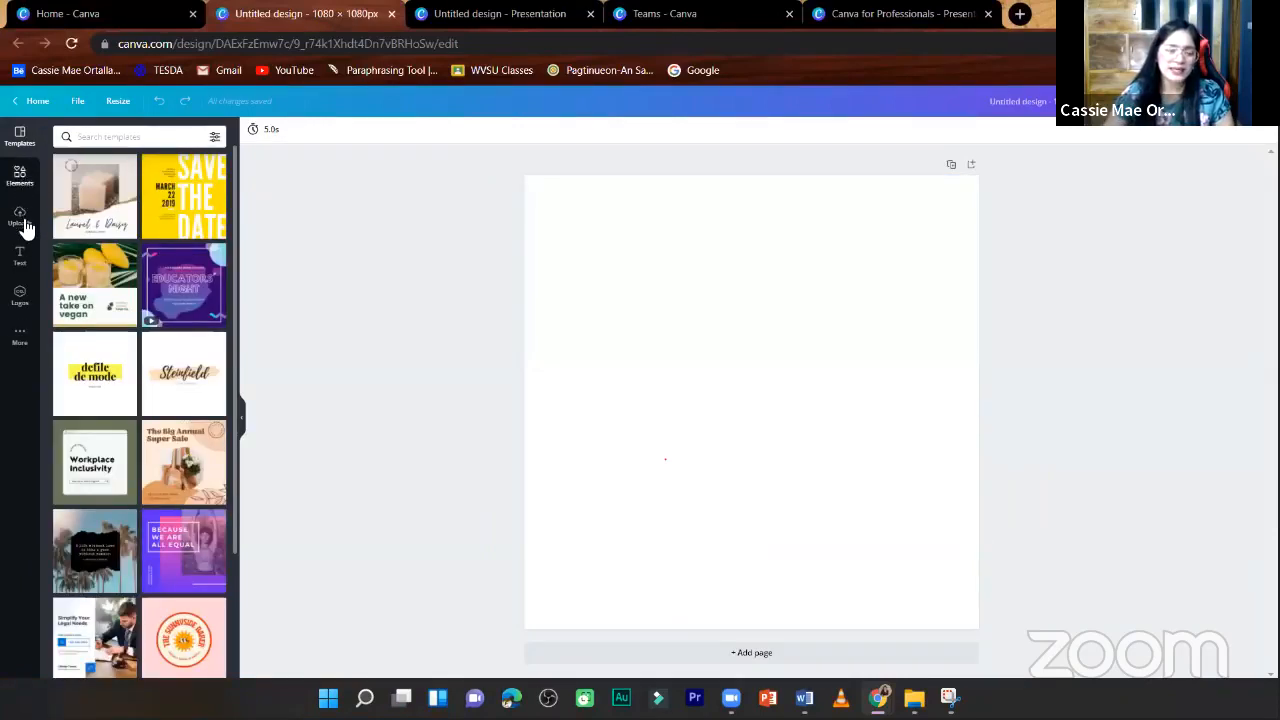
- Look through the new design's templates, elements, additional apps and uploaded videos to see which editing resources are offered
{"action": "scroll", "coordinate": [176, 600], "scroll_direction": "down", "scroll_amount": 3}
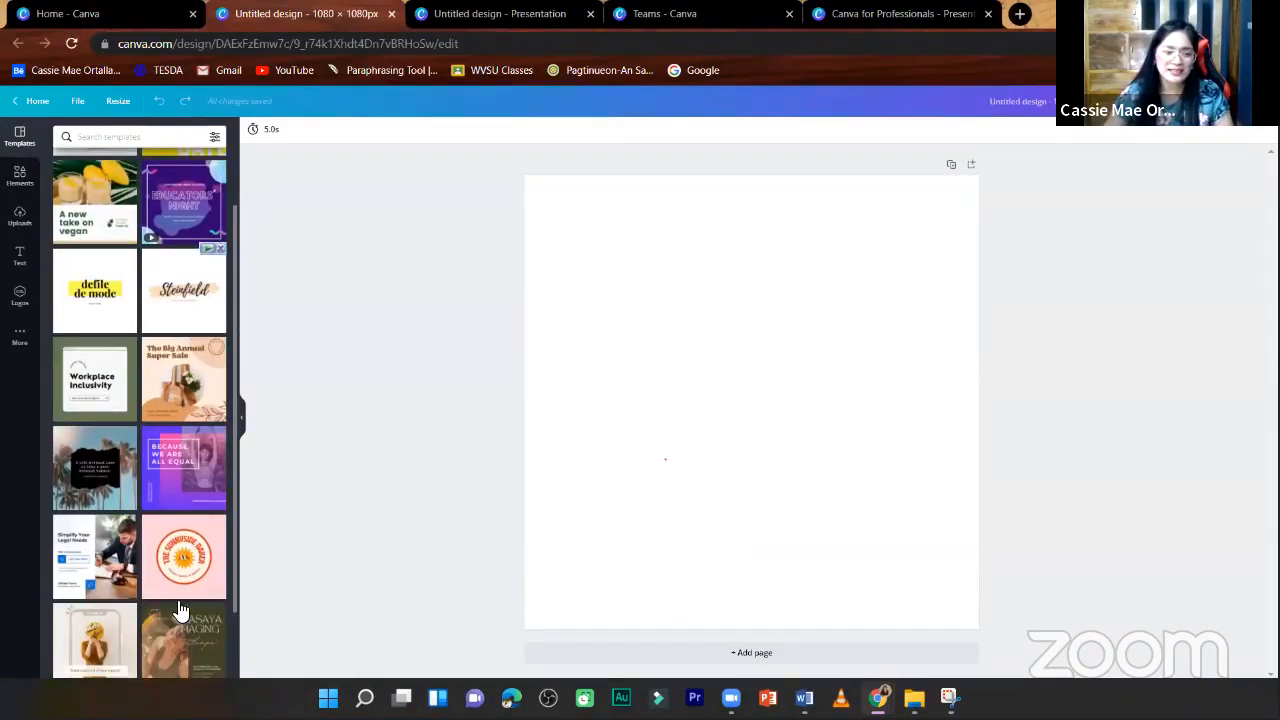
{"action": "scroll", "coordinate": [176, 596], "scroll_direction": "down", "scroll_amount": 5}
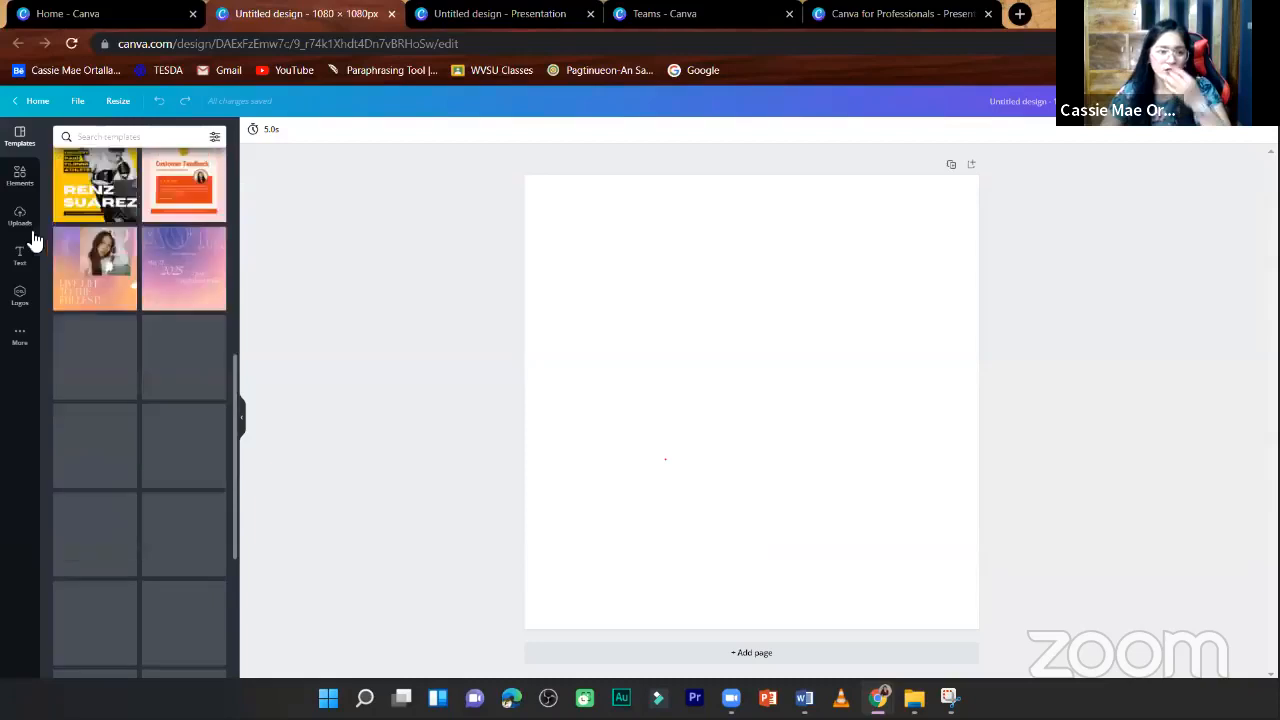
{"action": "left_click", "coordinate": [20, 175]}
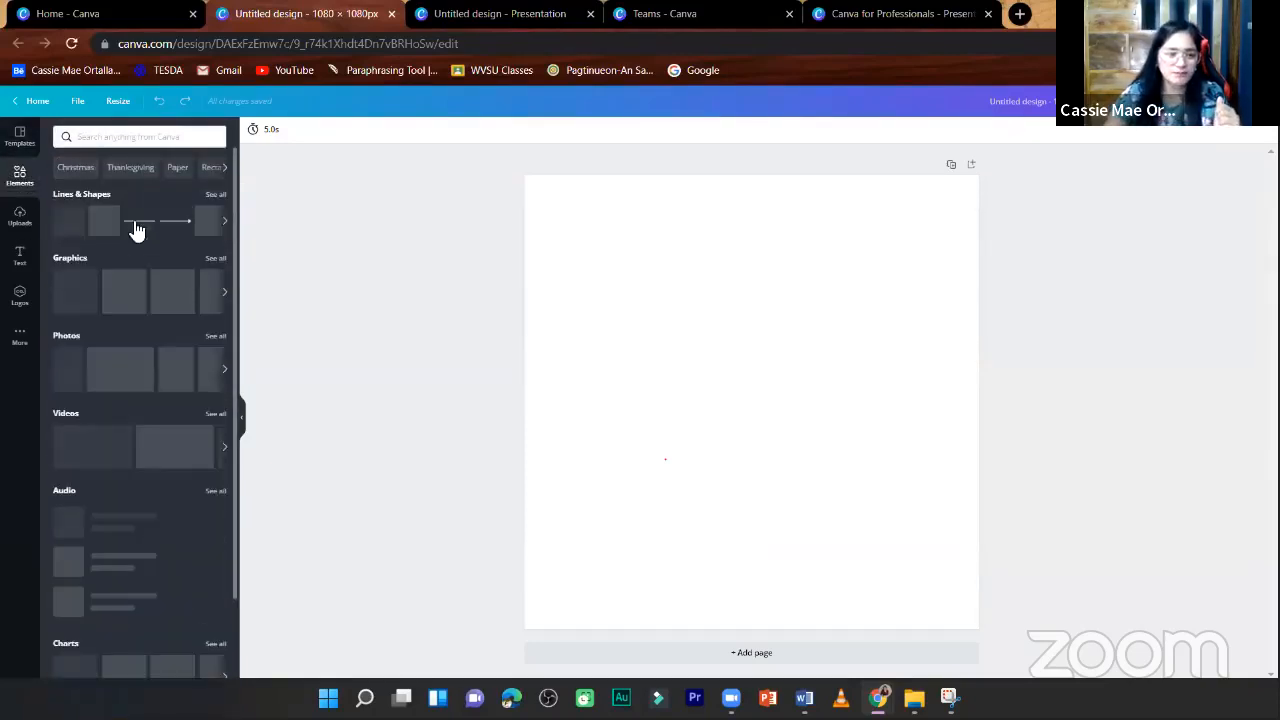
{"action": "left_click", "coordinate": [18, 336]}
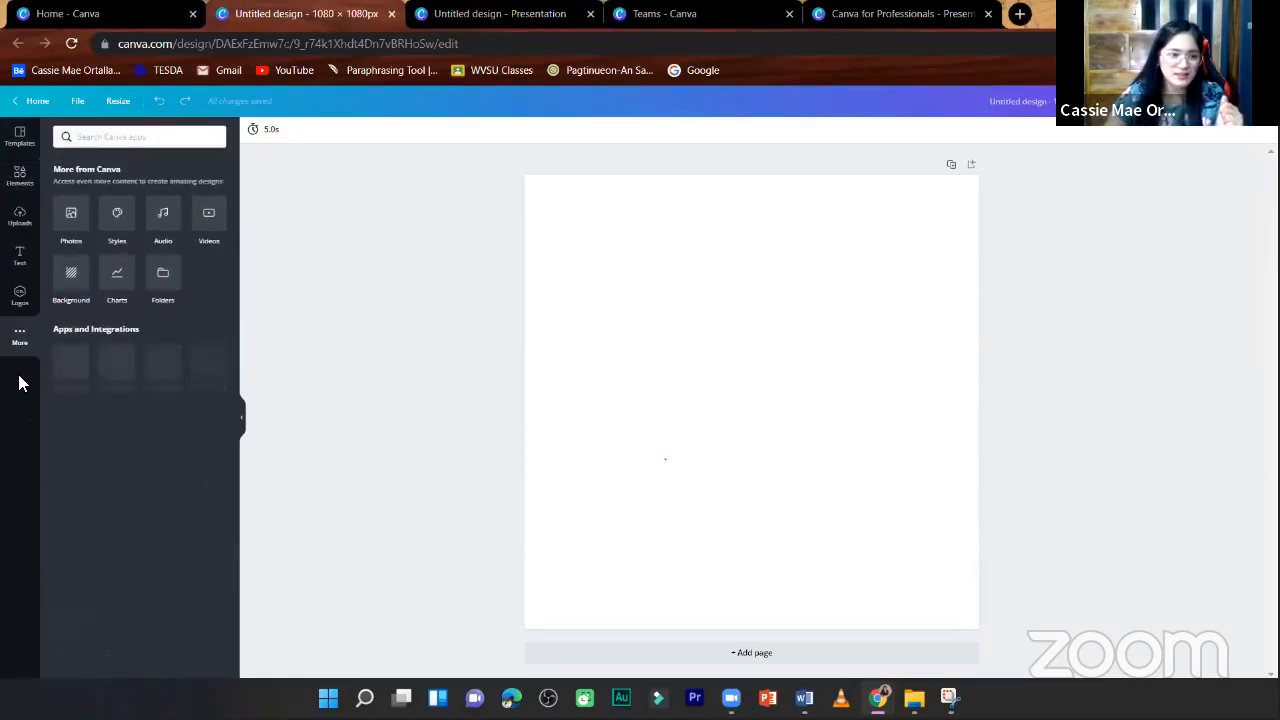
{"action": "left_click", "coordinate": [18, 220]}
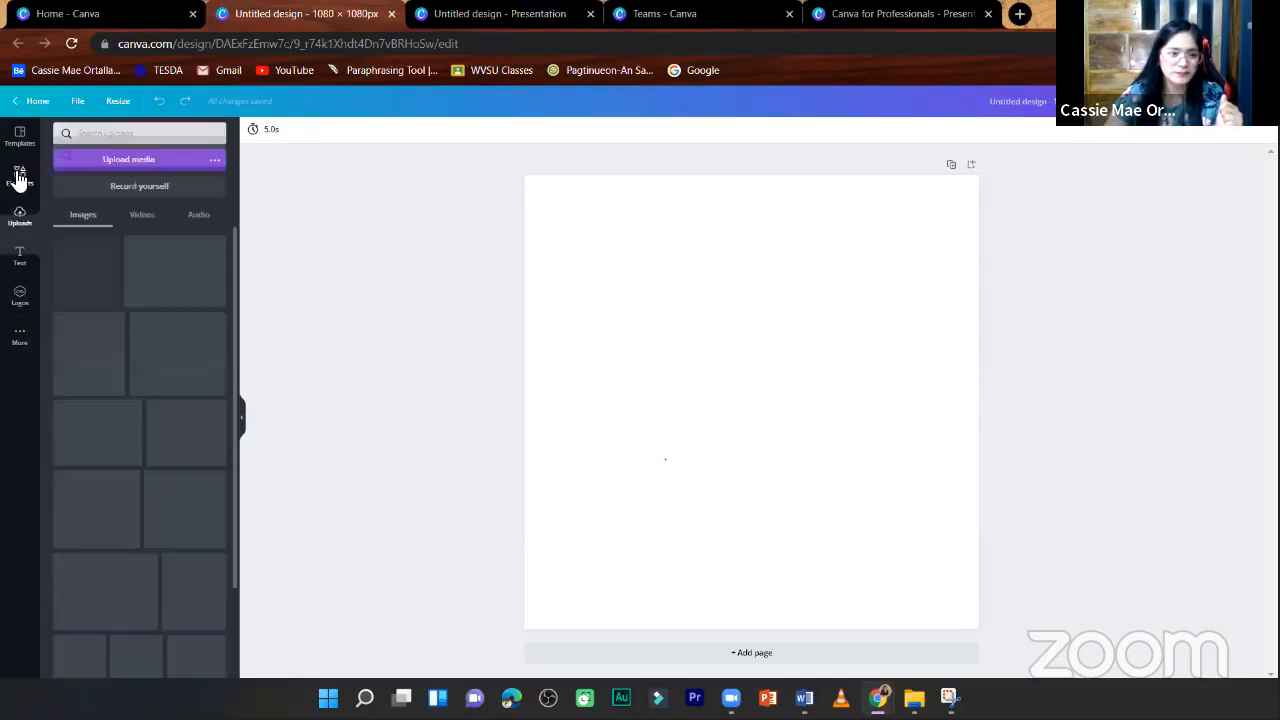
{"action": "left_click", "coordinate": [137, 219]}
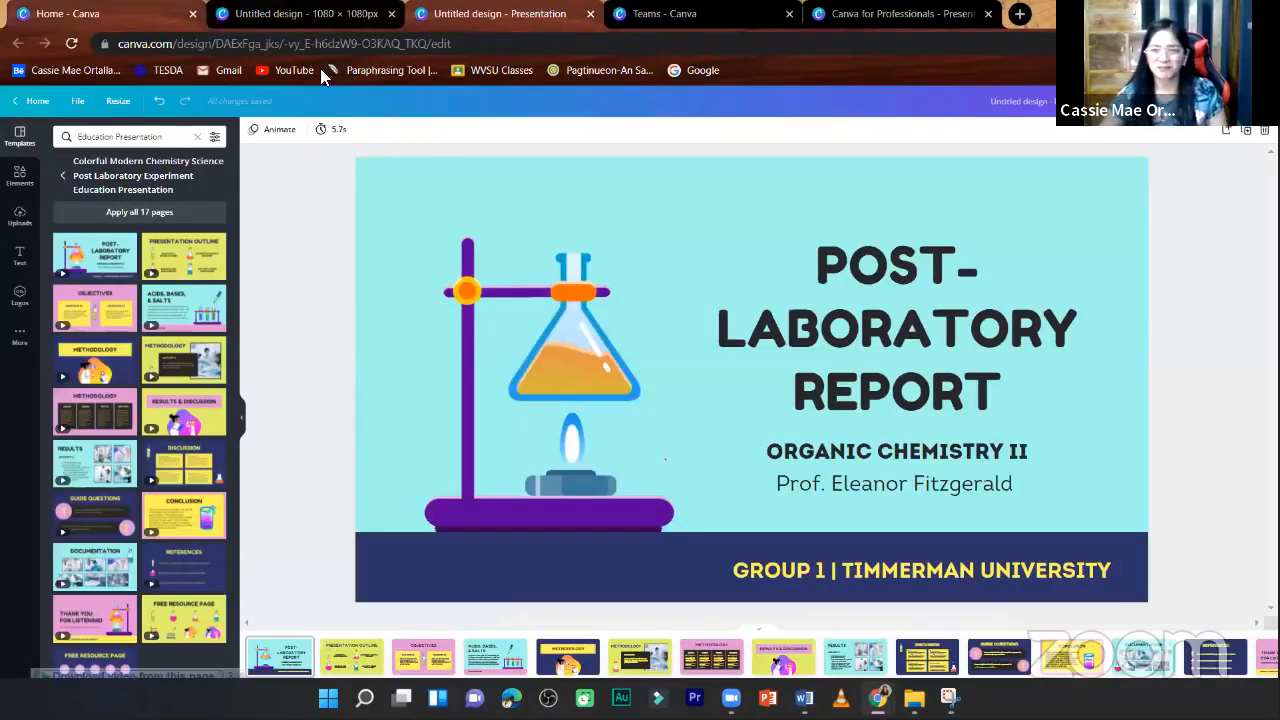
- Return to the Canva home page and switch the account from the ART 1- BEED IA team to the account owner's personal team
{"action": "left_click", "coordinate": [100, 12]}
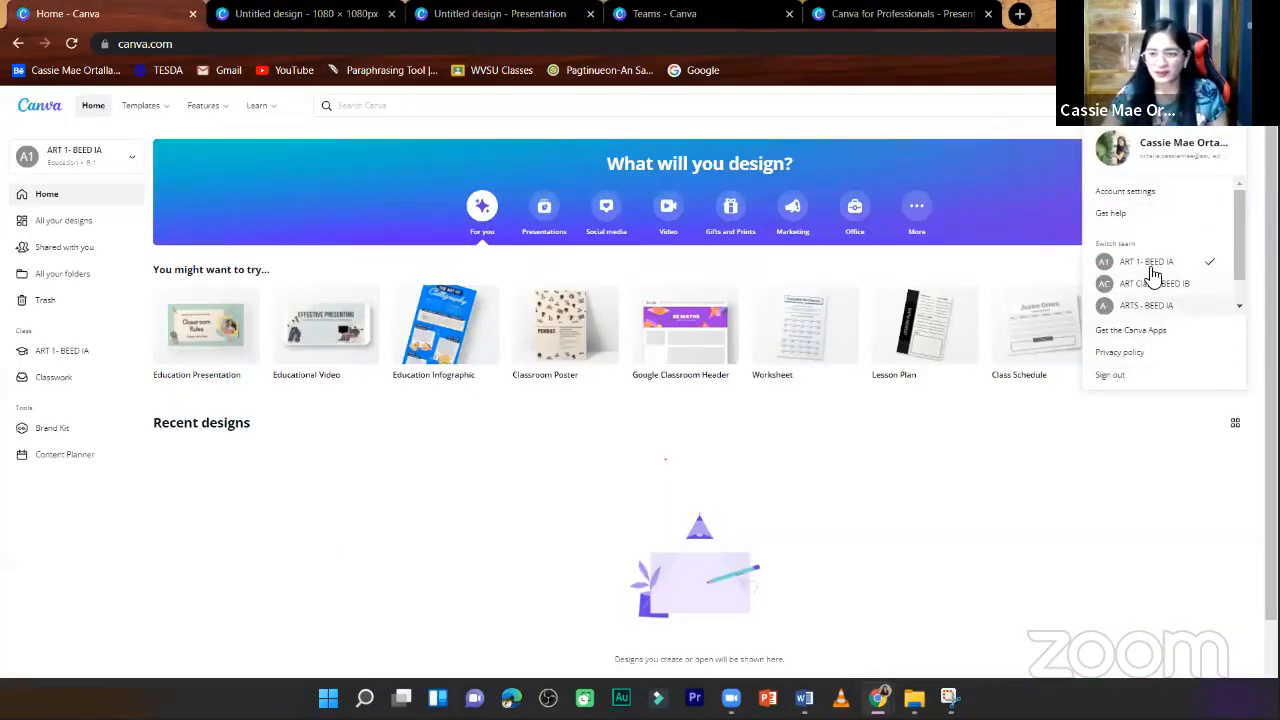
{"action": "scroll", "coordinate": [1154, 260], "scroll_direction": "down", "scroll_amount": 1}
{"action": "left_click", "coordinate": [93, 105]}
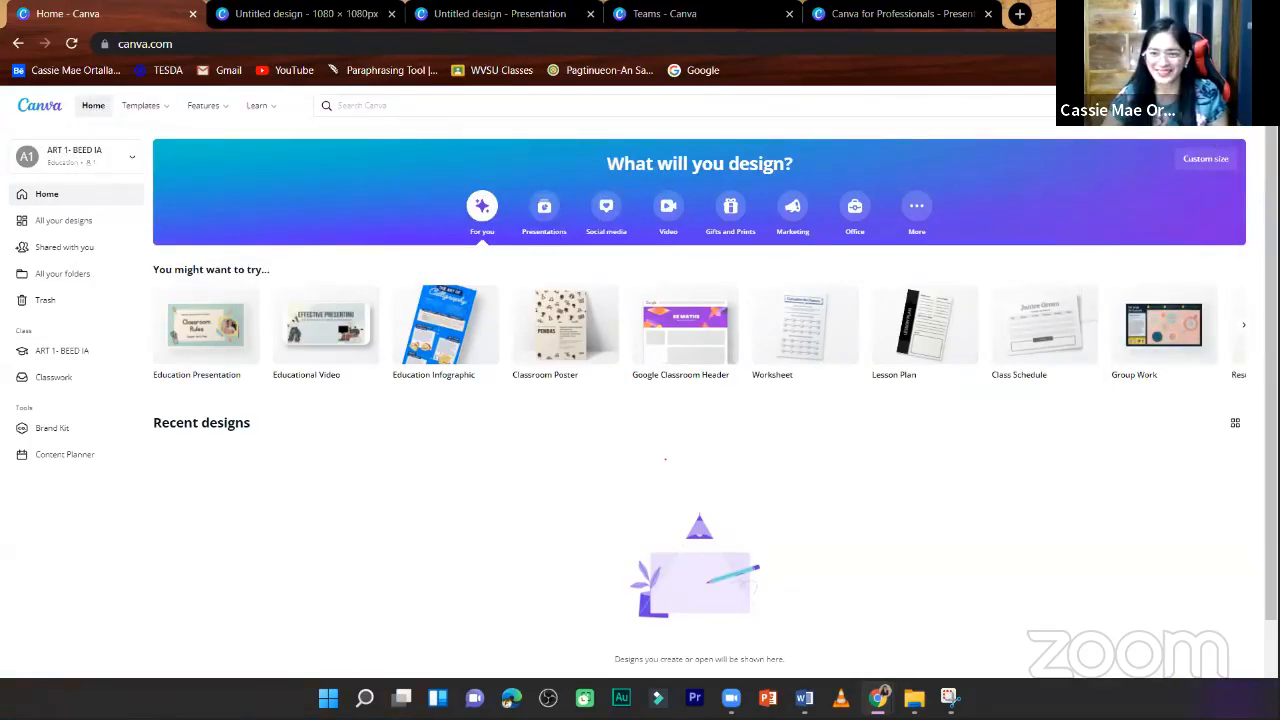
{"action": "left_click", "coordinate": [1232, 112]}
{"action": "scroll", "coordinate": [1199, 335], "scroll_direction": "down", "scroll_amount": 1}
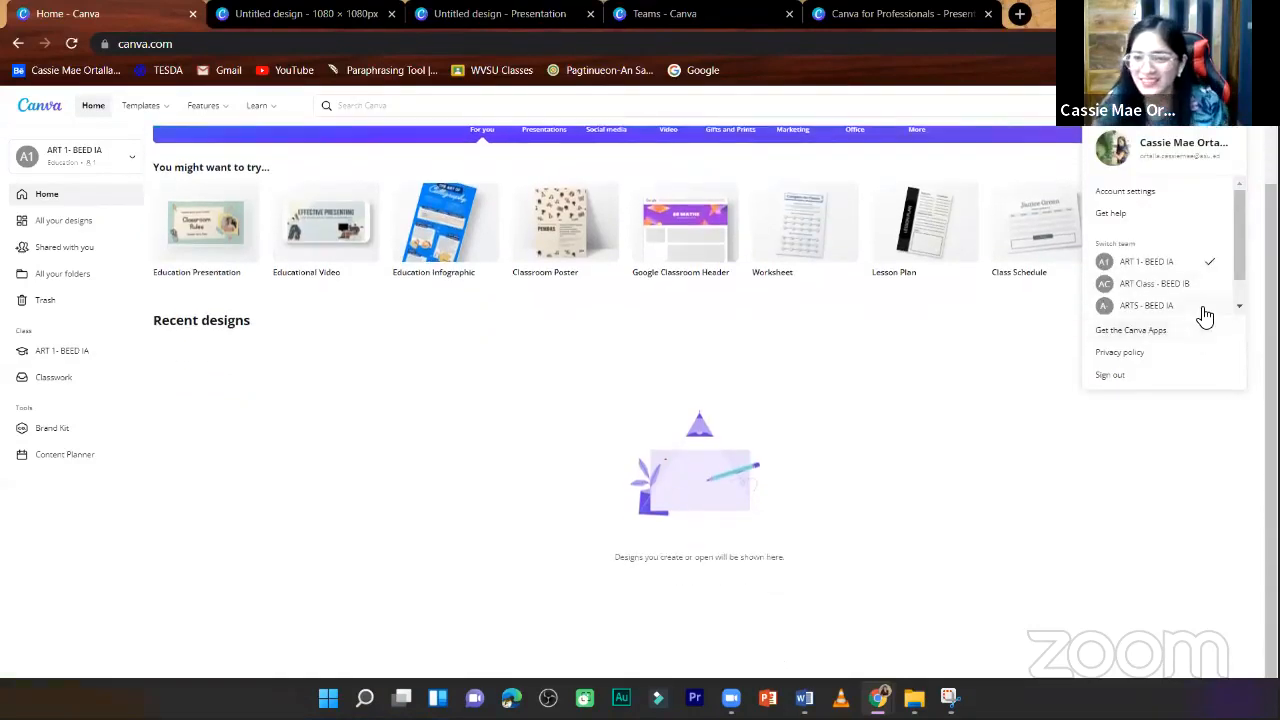
{"action": "scroll", "coordinate": [1237, 274], "scroll_direction": "down", "scroll_amount": 1}
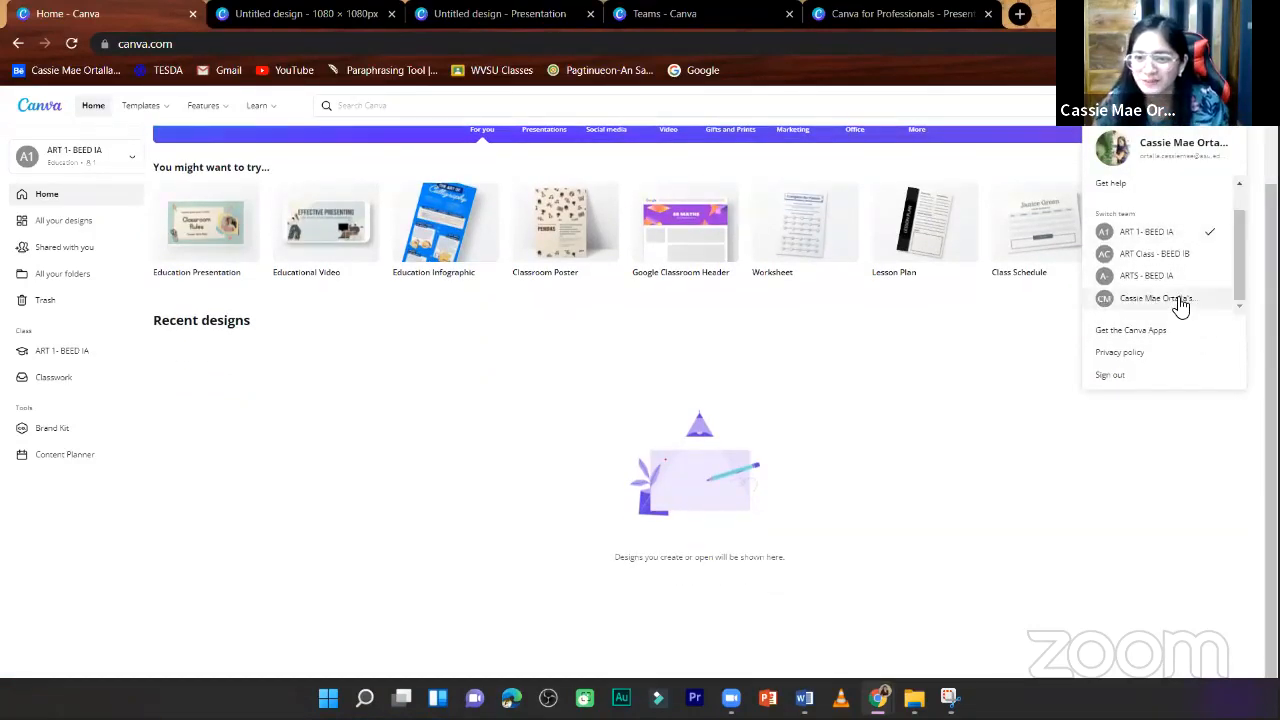
{"action": "left_click", "coordinate": [1180, 300]}
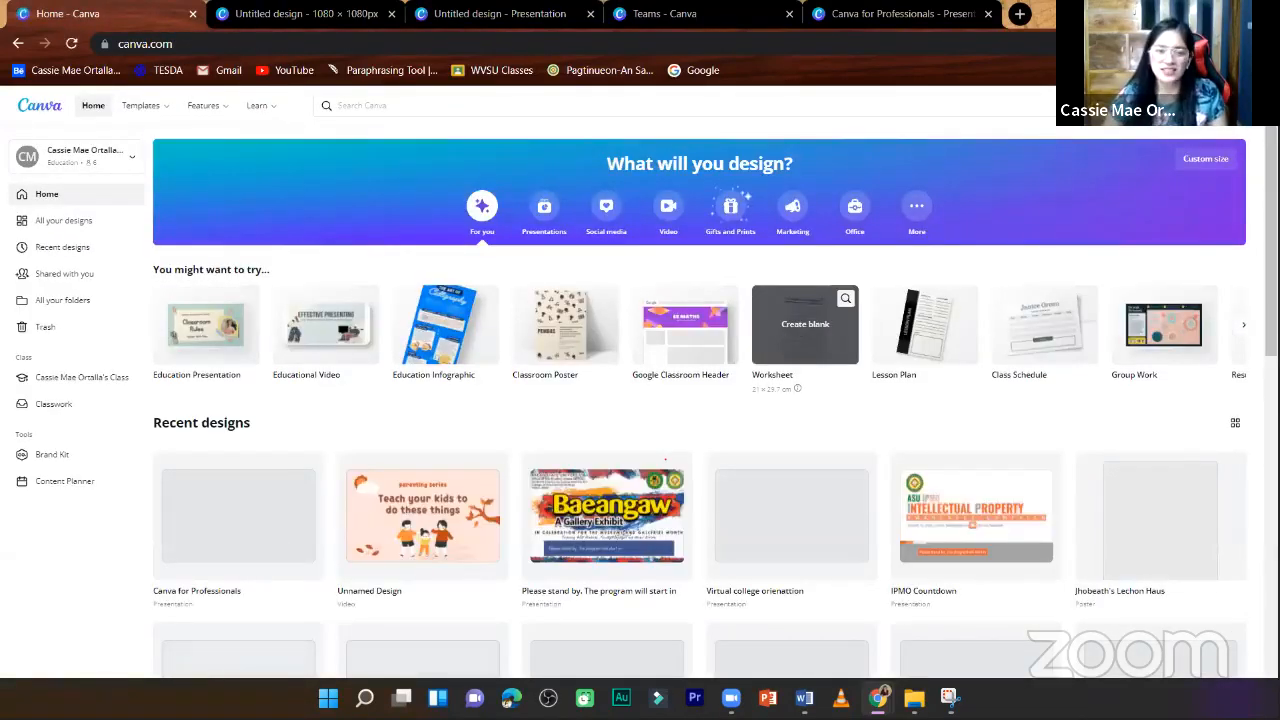
- Create a blank YouTube Video design and apply the film-strip "Please leave a comment!" template to its first page
{"action": "left_click", "coordinate": [667, 210]}
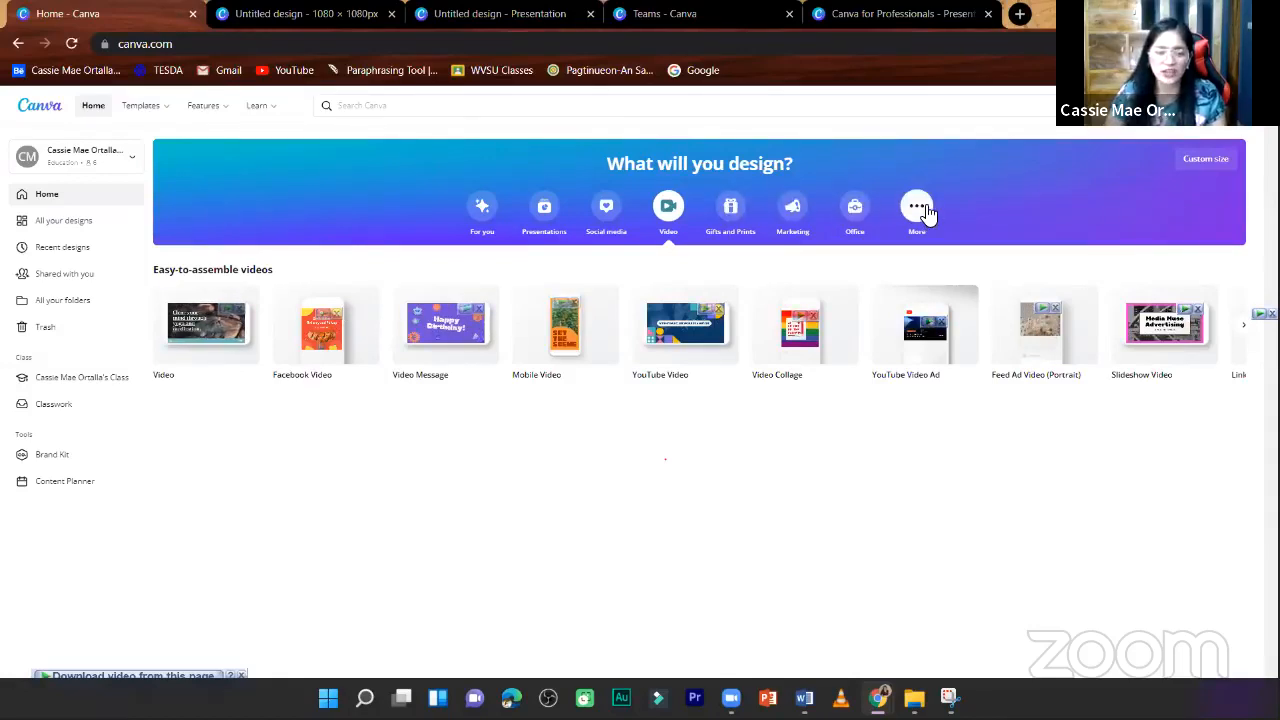
{"action": "left_click", "coordinate": [720, 330]}
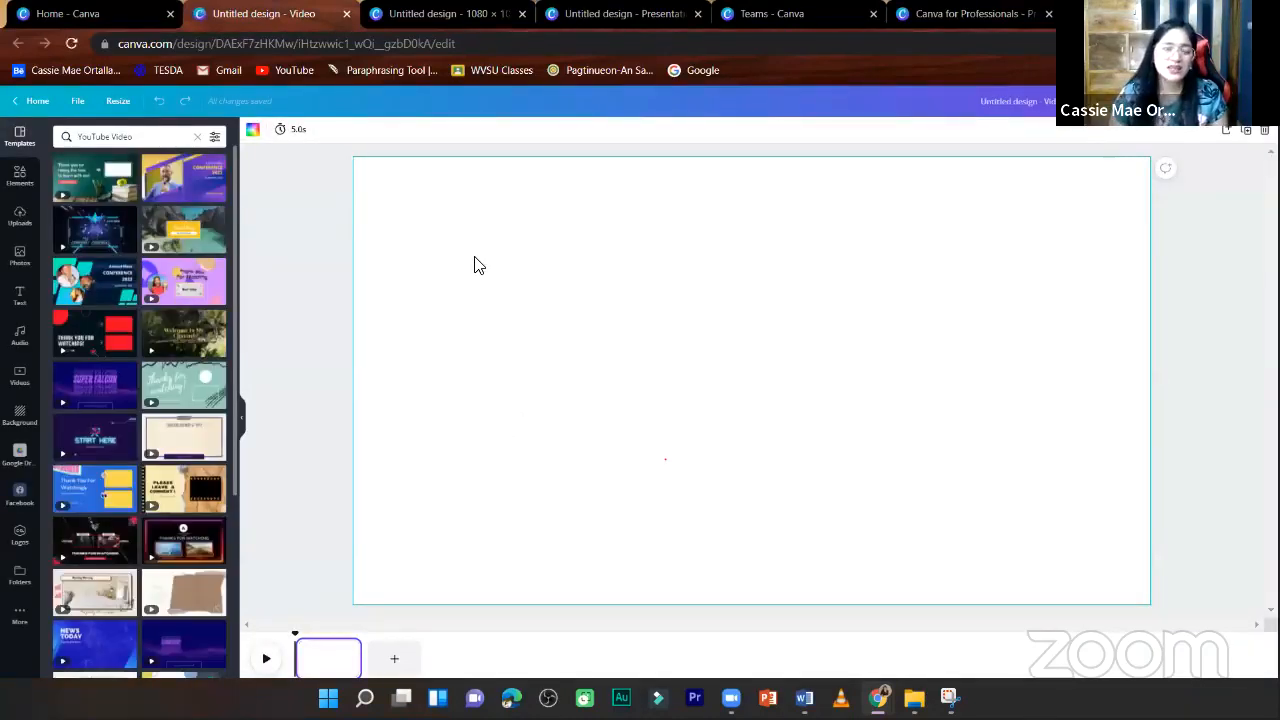
{"action": "left_click", "coordinate": [184, 485]}
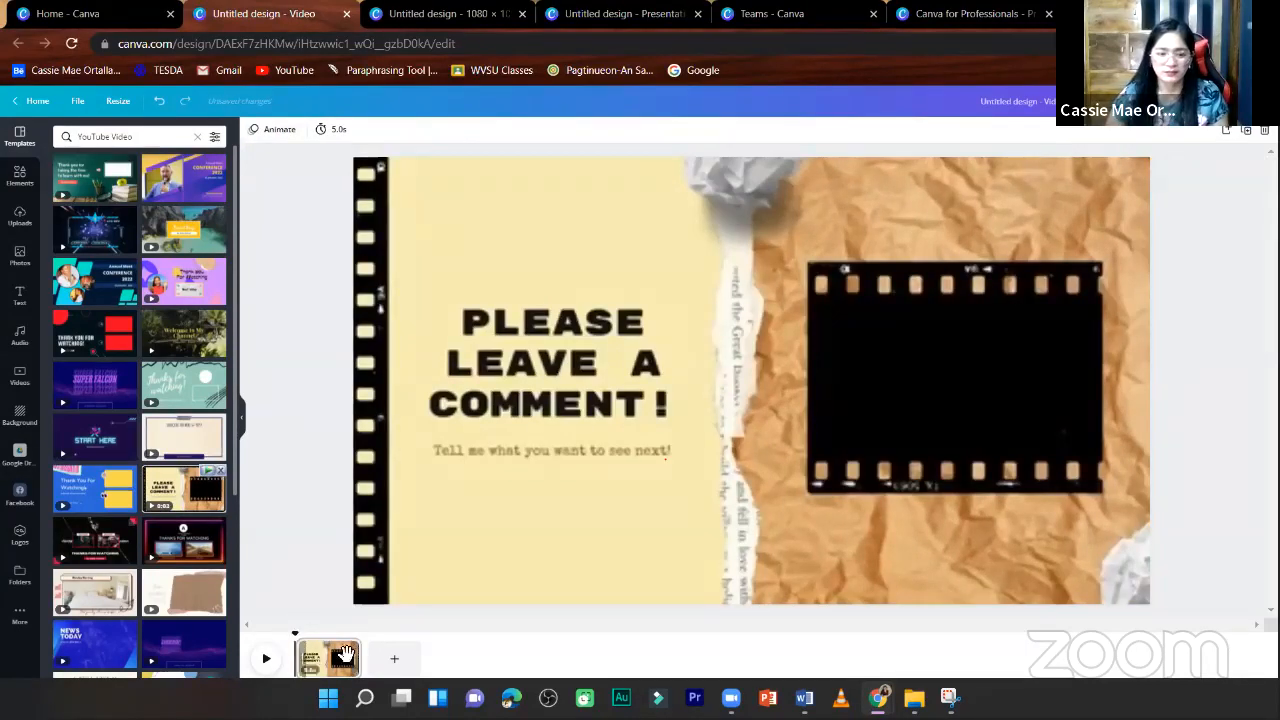
{"action": "left_click", "coordinate": [311, 655]}
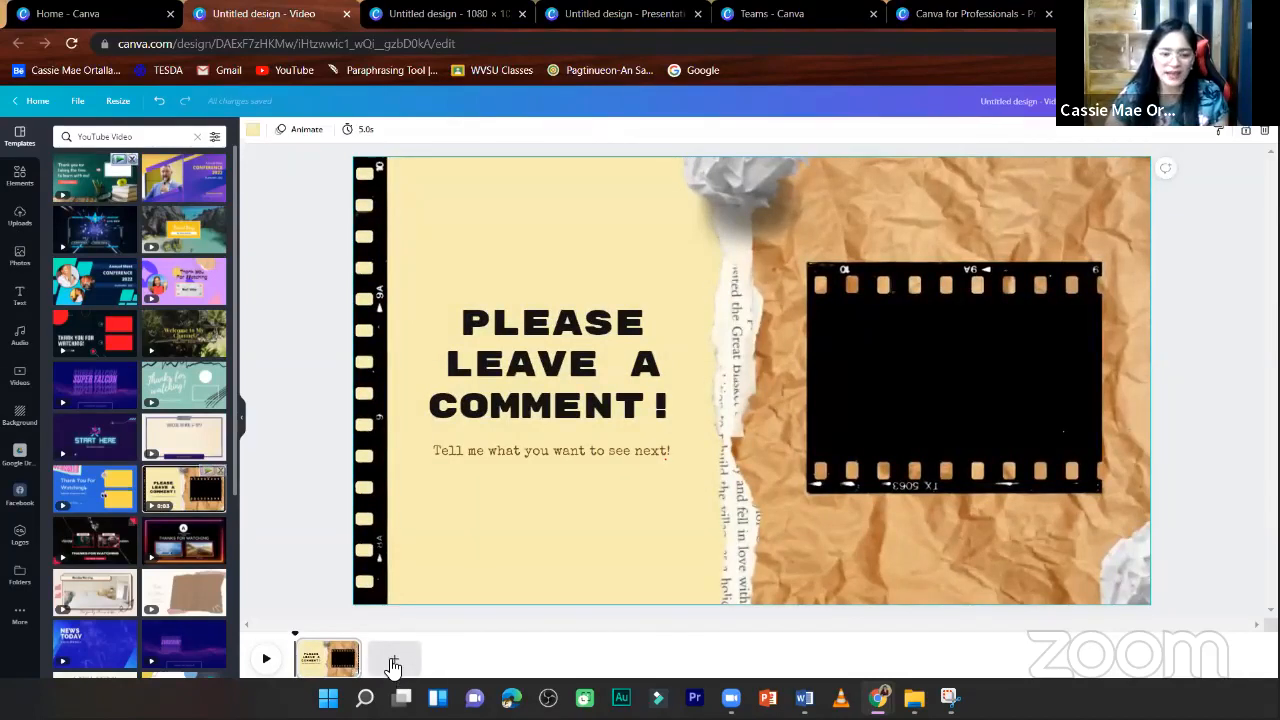
- Add a second page and insert the stock video of a woman being filmed by a camera, found by searching videos for "youtube"
{"action": "left_click", "coordinate": [393, 665]}
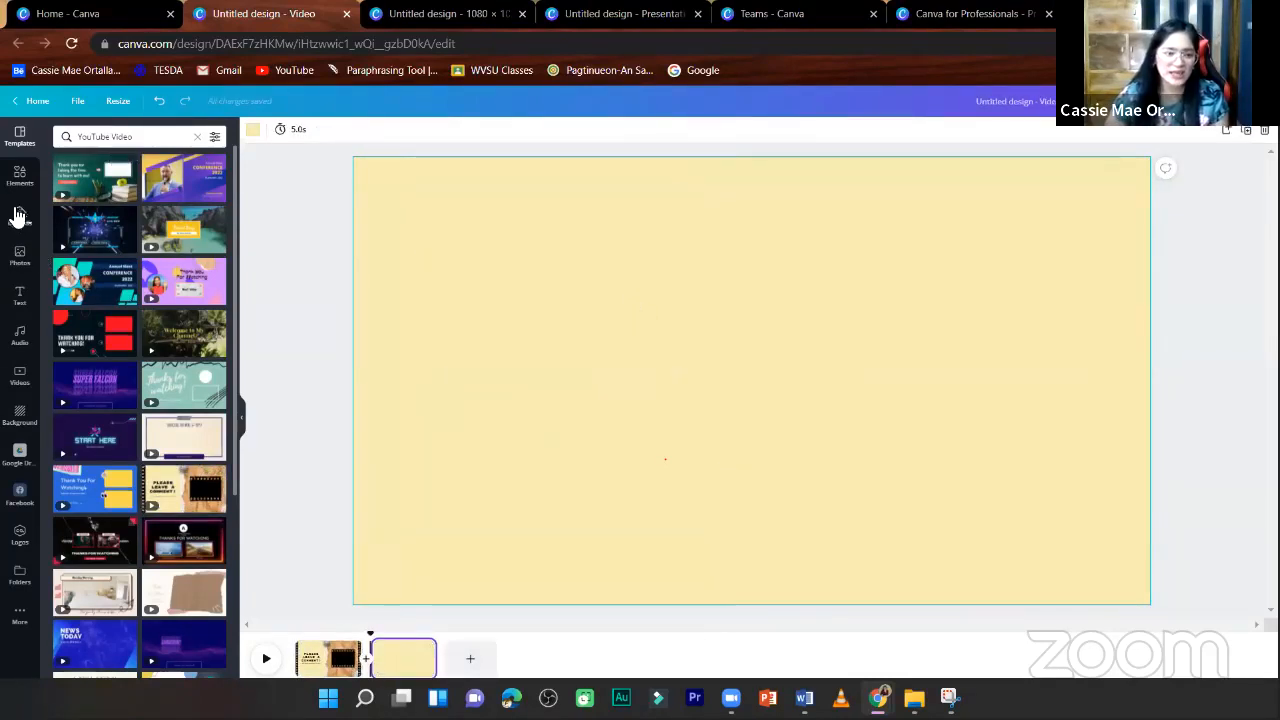
{"action": "left_click", "coordinate": [20, 376]}
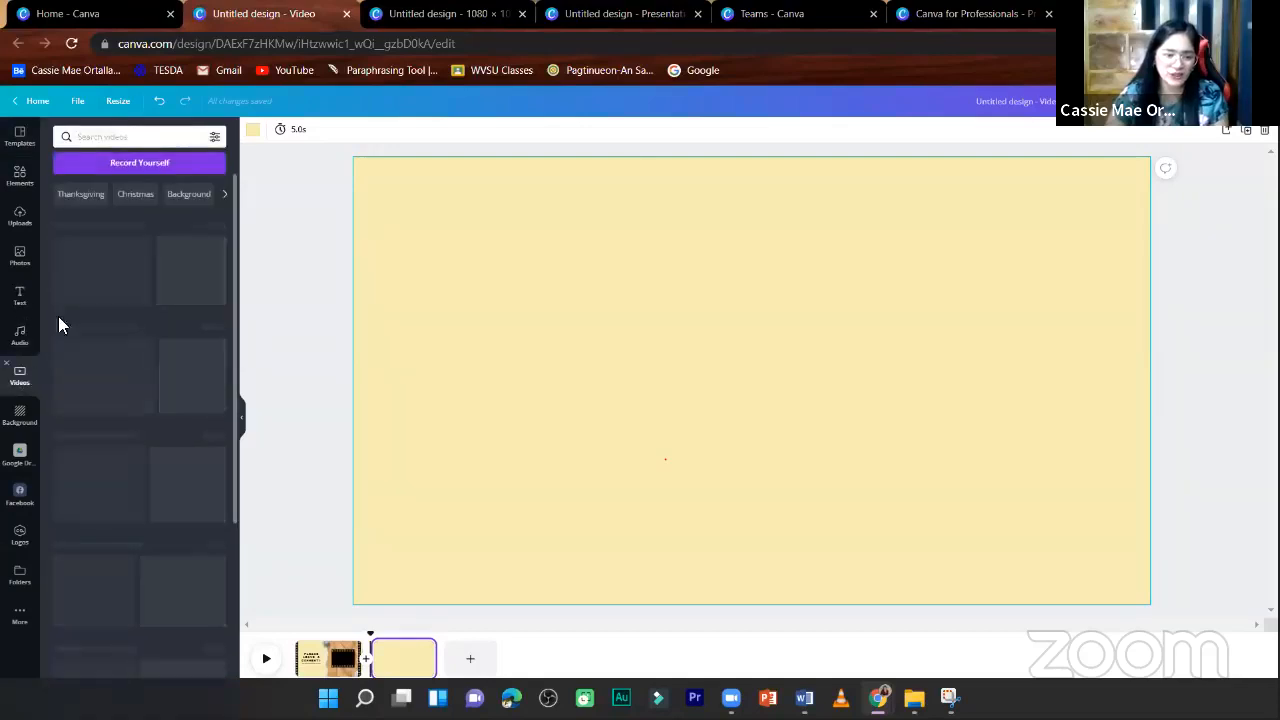
{"action": "left_click", "coordinate": [117, 139]}
{"action": "type", "text": "youtube"}
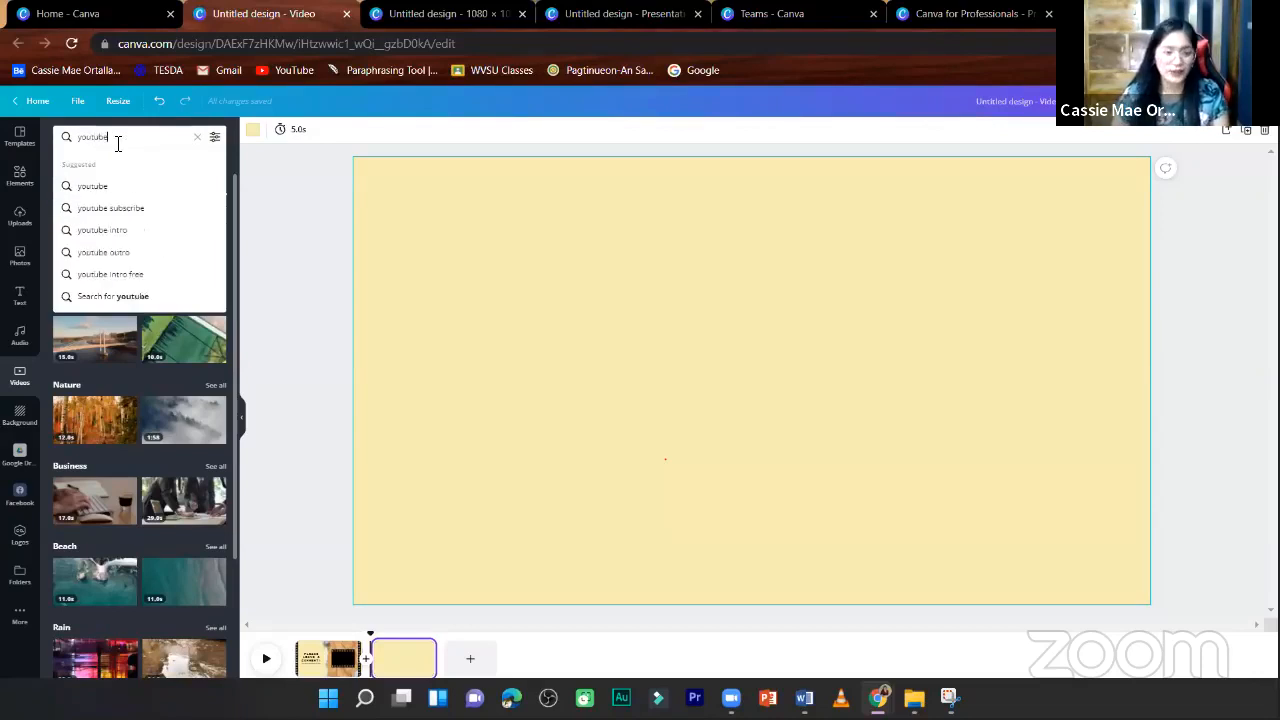
{"action": "key", "text": "Return"}
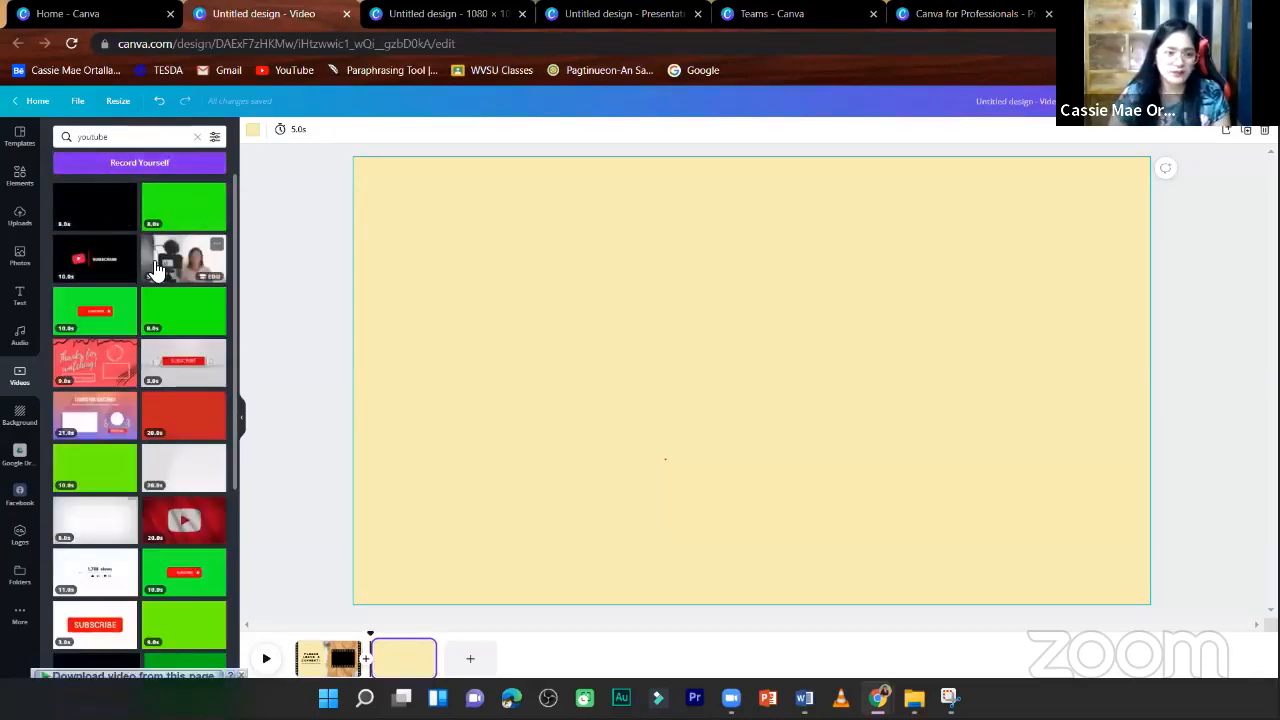
{"action": "left_click", "coordinate": [190, 270]}
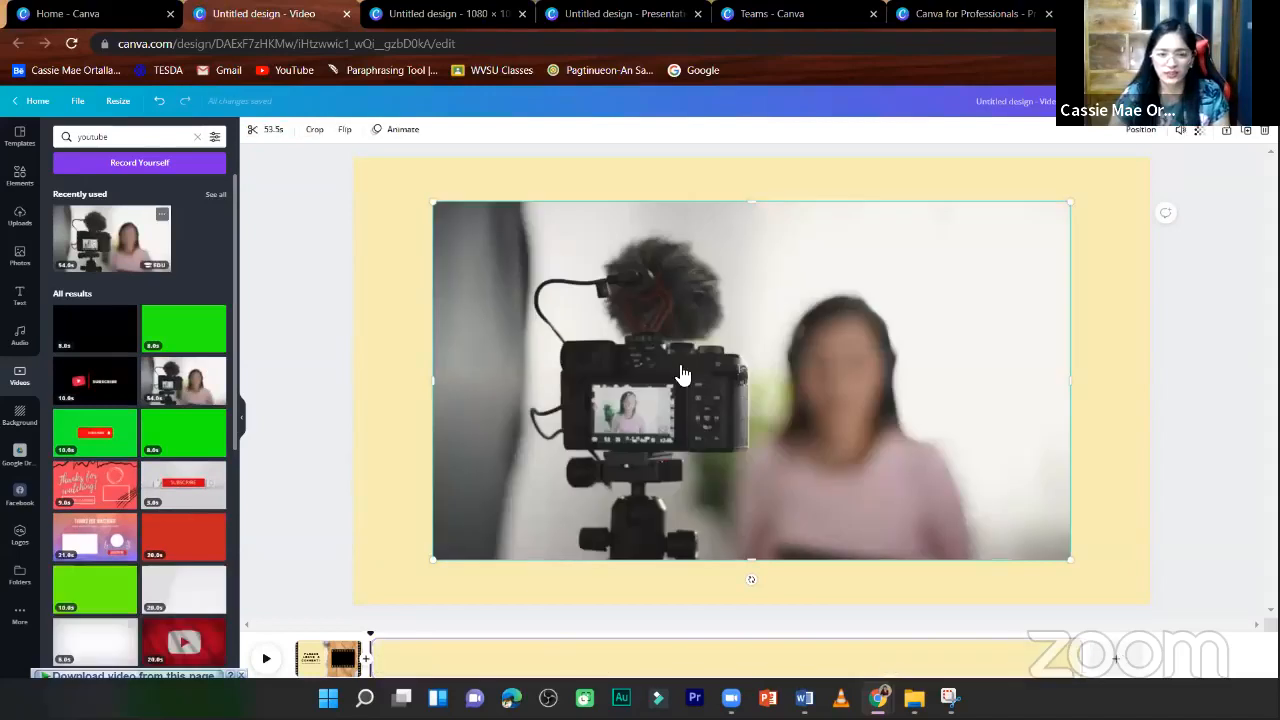
- Set the inserted camera video as the background so it fills the second page
{"action": "right_click", "coordinate": [700, 368]}
{"action": "left_click", "coordinate": [864, 354]}
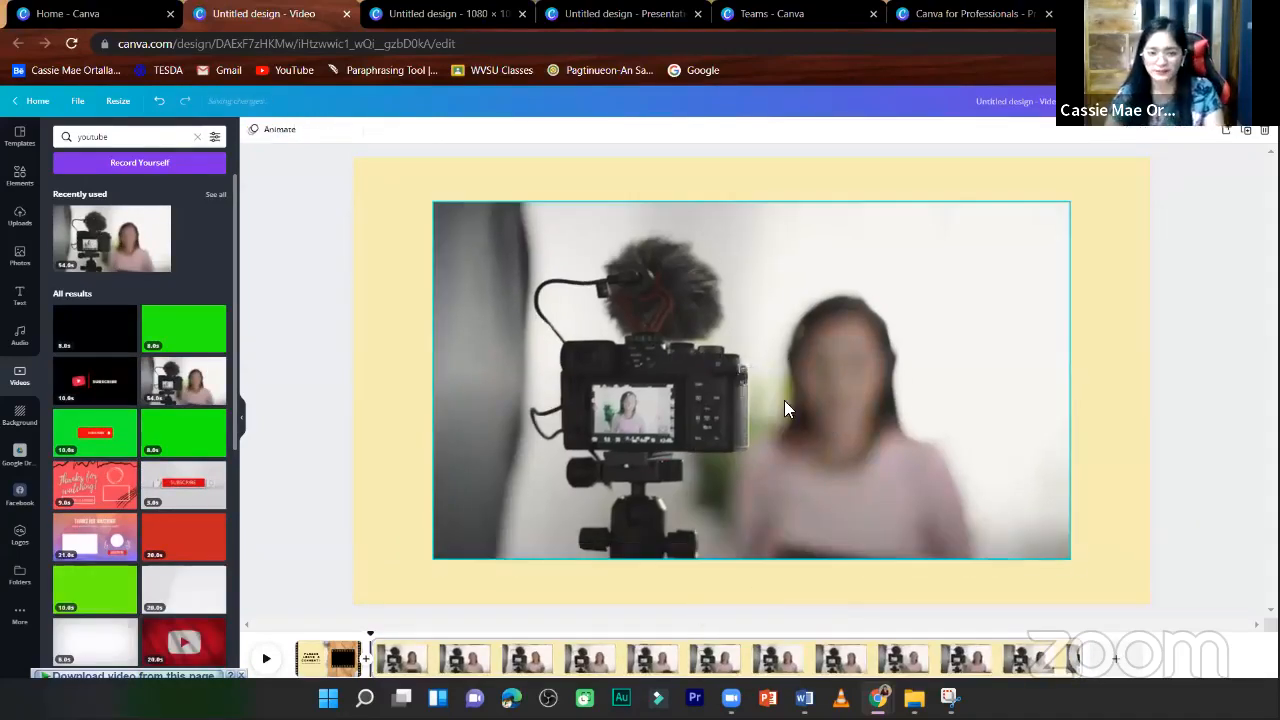
{"action": "right_click", "coordinate": [774, 390]}
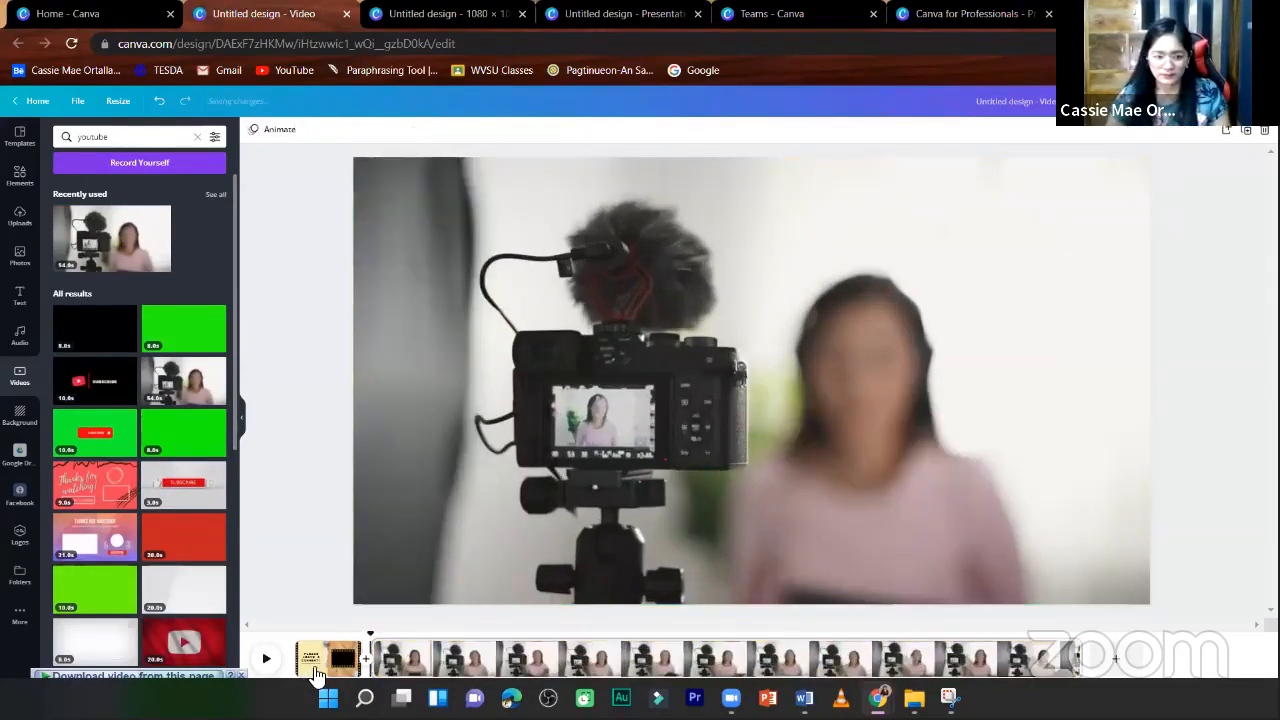
- Delete the "Please leave a comment!" template page from the timeline, keeping the camera video page
{"action": "left_click", "coordinate": [322, 665]}
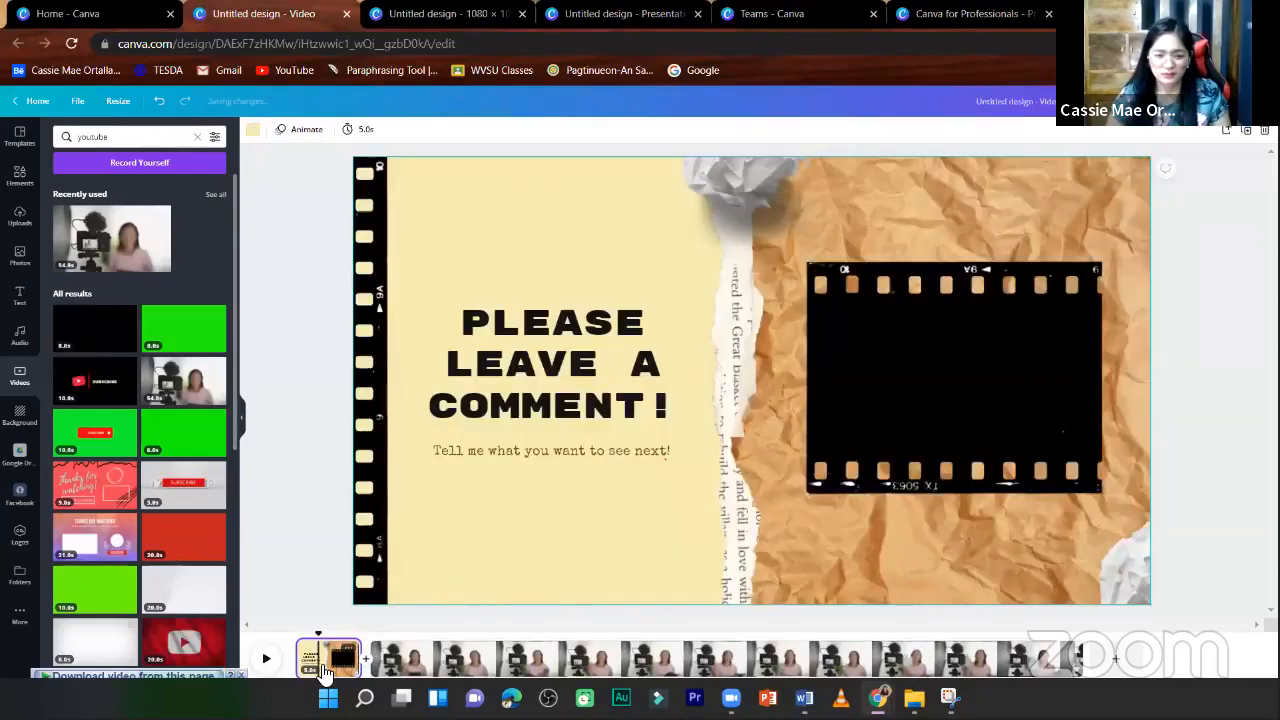
{"action": "left_click_drag", "start_coordinate": [322, 672], "coordinate": [965, 662]}
{"action": "left_click", "coordinate": [1265, 130]}
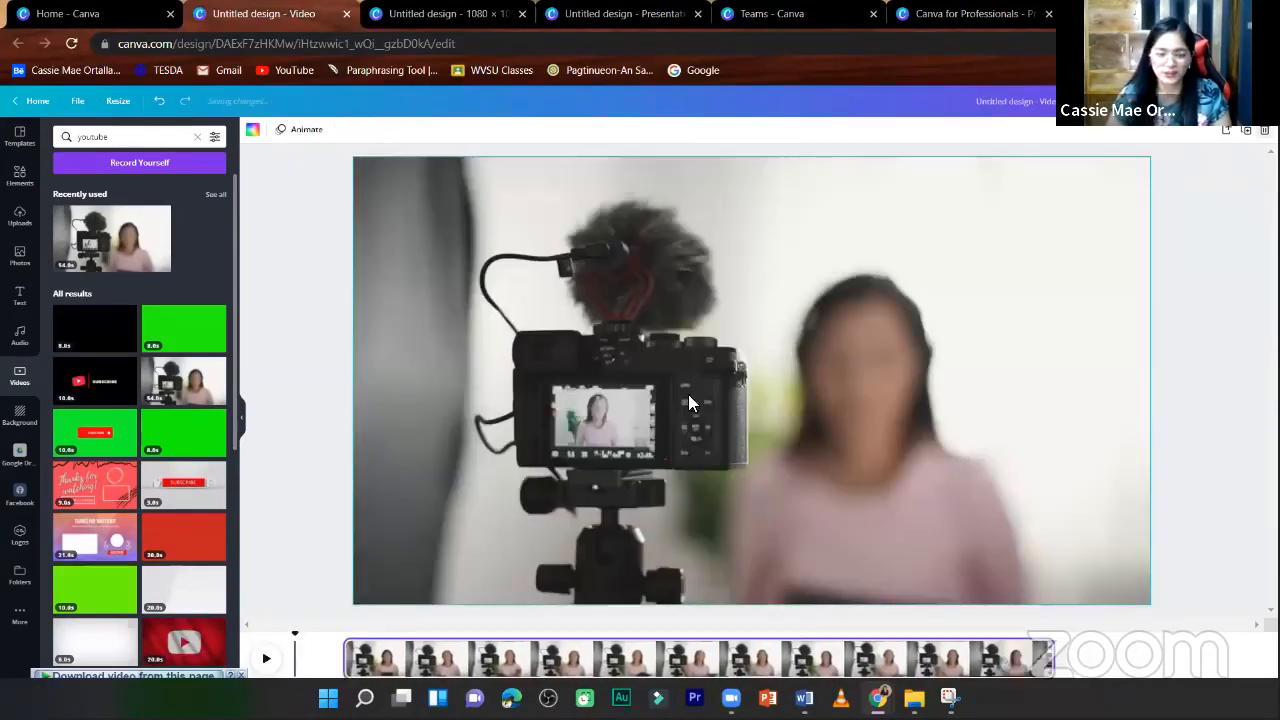
- Delete the remaining camera video page, undo that deletion, and dismiss the download overlay on the video
{"action": "key", "text": "Delete"}
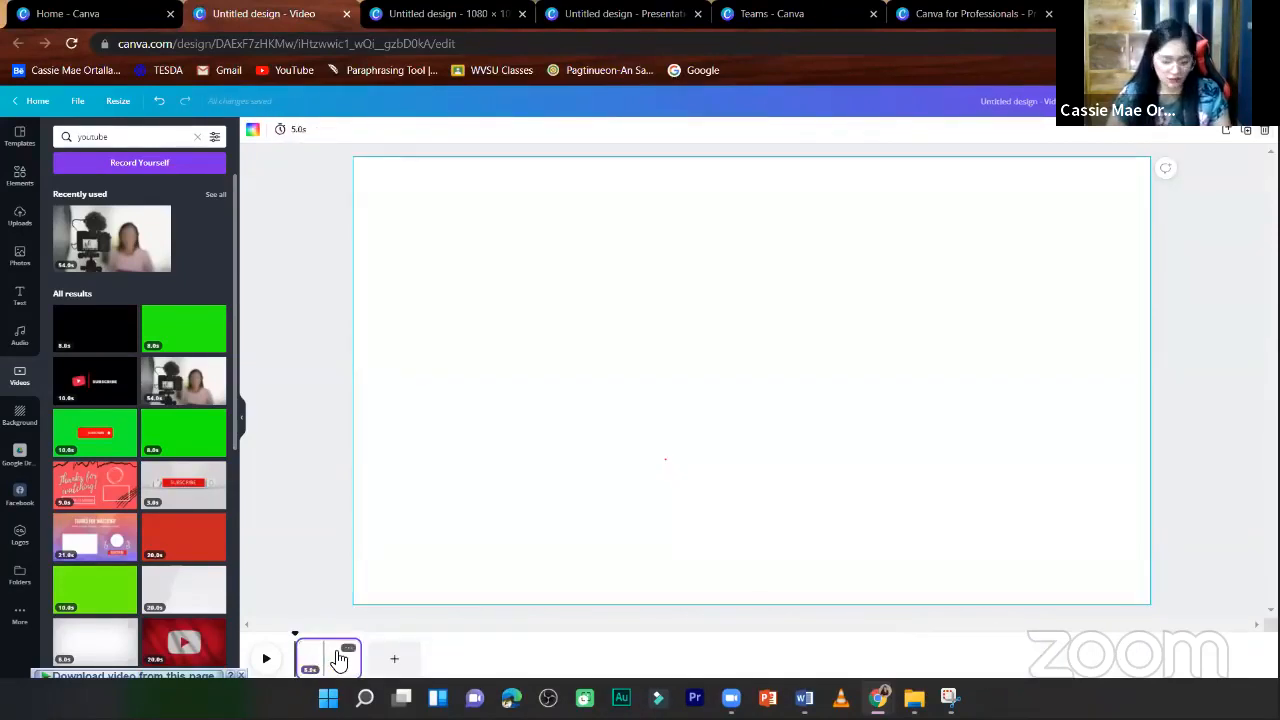
{"action": "key", "text": "ctrl+z"}
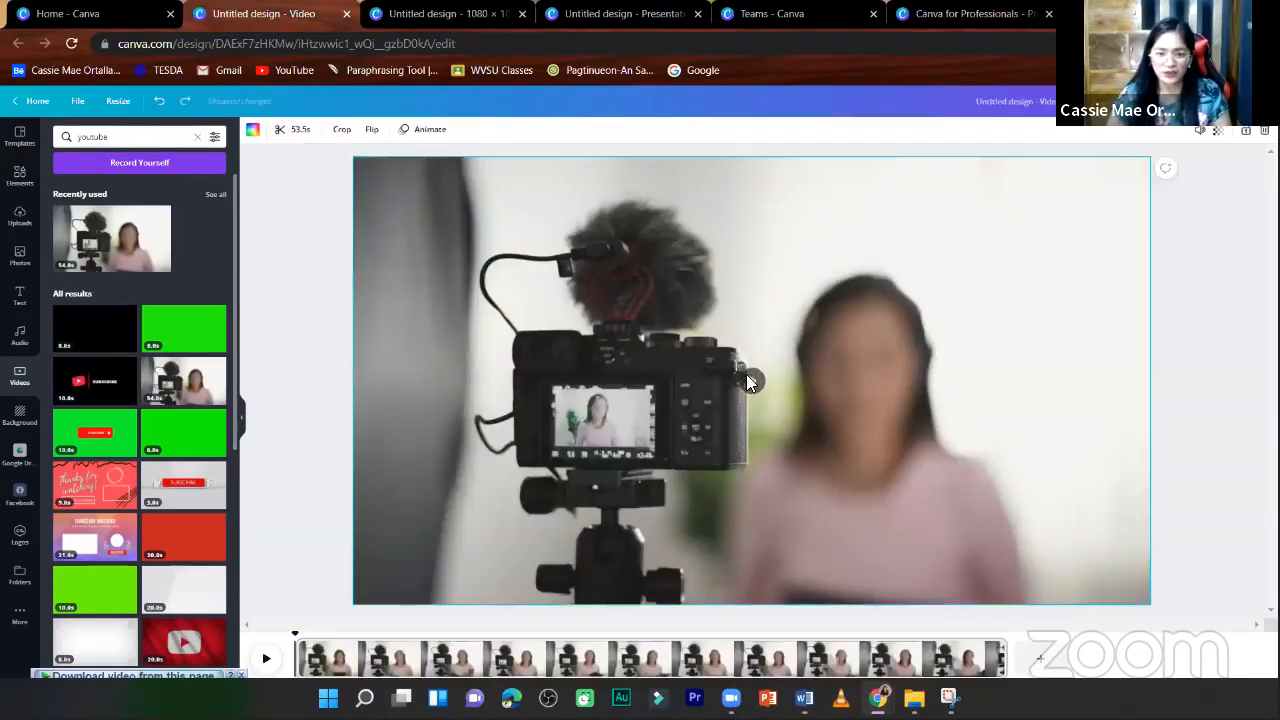
{"action": "left_click", "coordinate": [748, 377]}
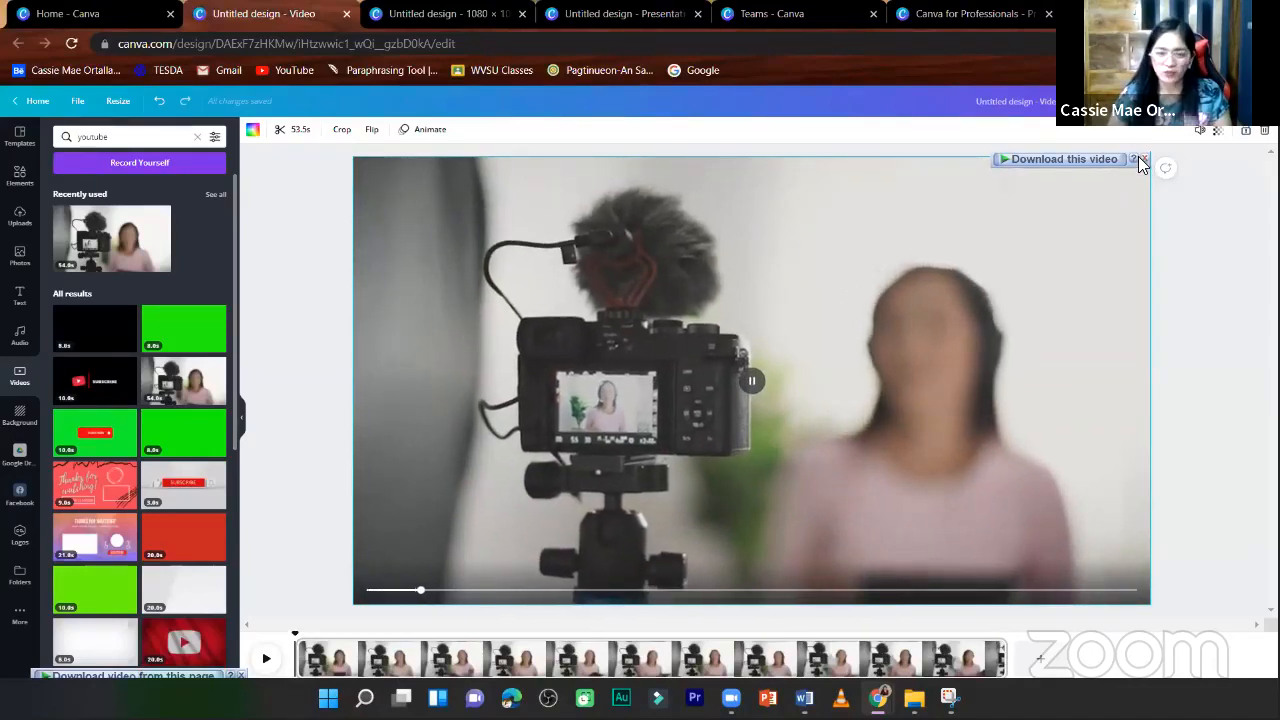
{"action": "left_click", "coordinate": [1143, 160]}
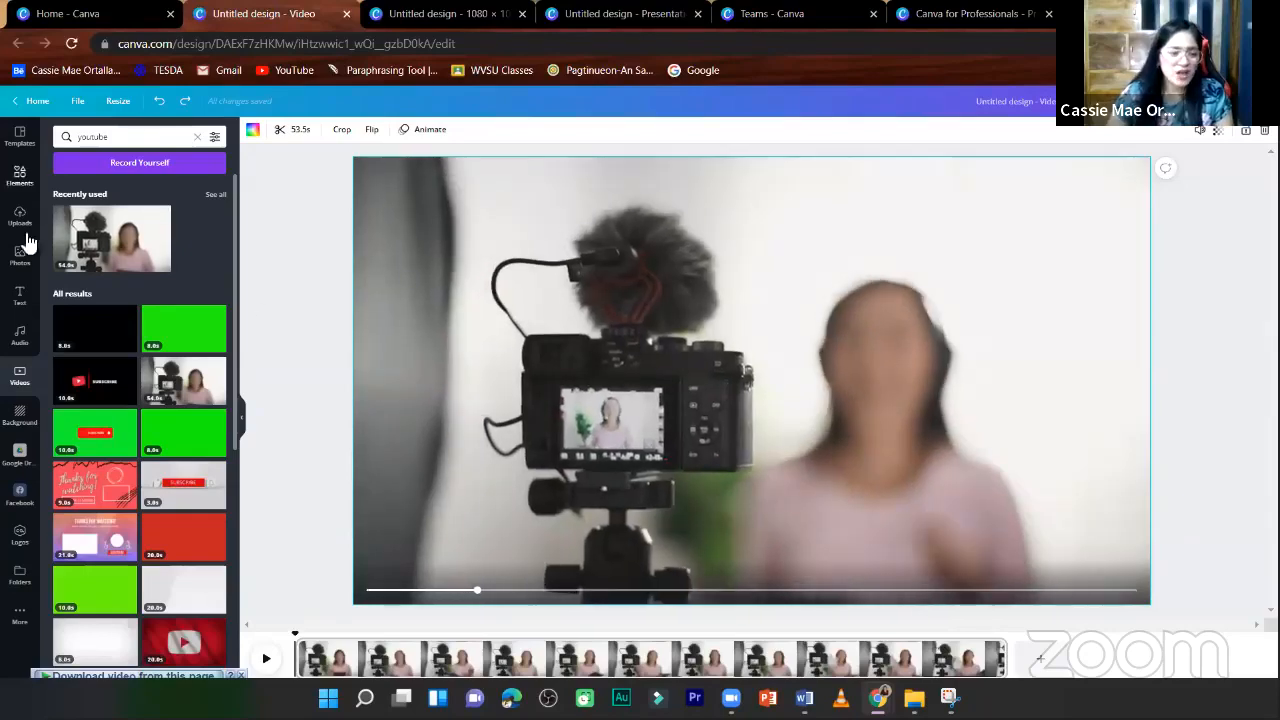
- Browse the audio library and add the Ambient track "Advertising" to the video as background music
{"action": "left_click", "coordinate": [22, 340]}
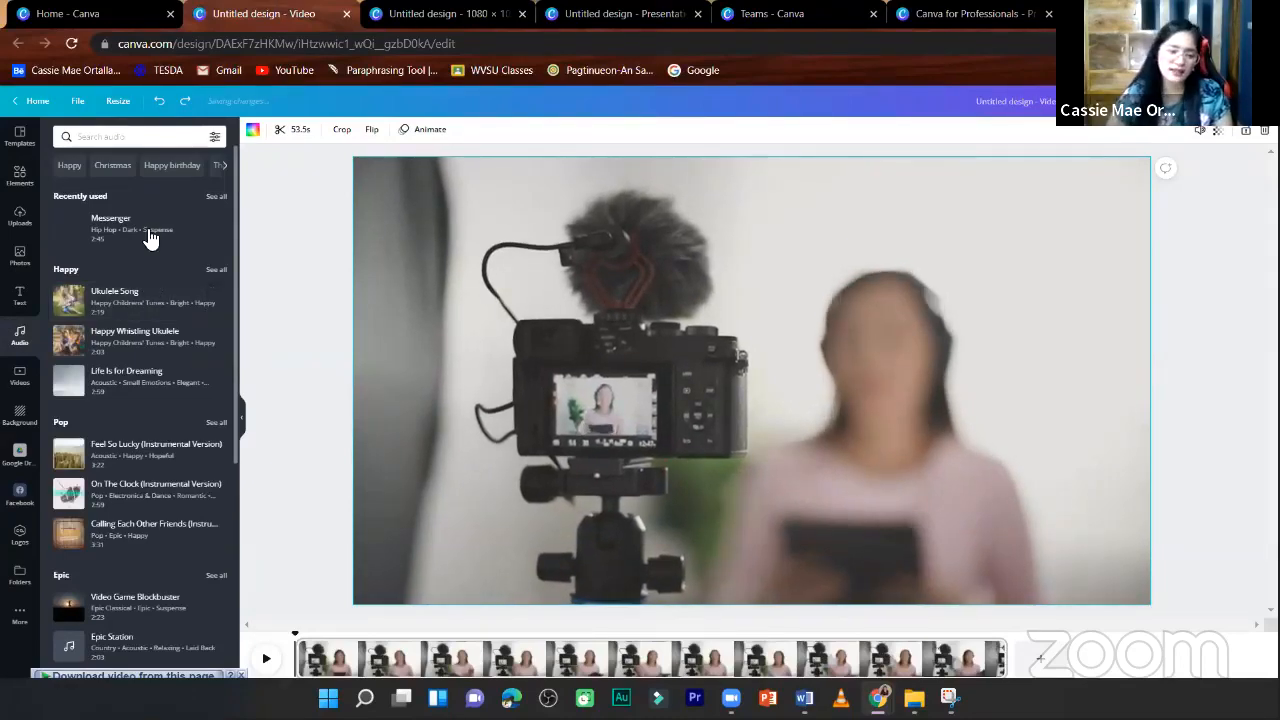
{"action": "scroll", "coordinate": [157, 512], "scroll_direction": "down", "scroll_amount": 3}
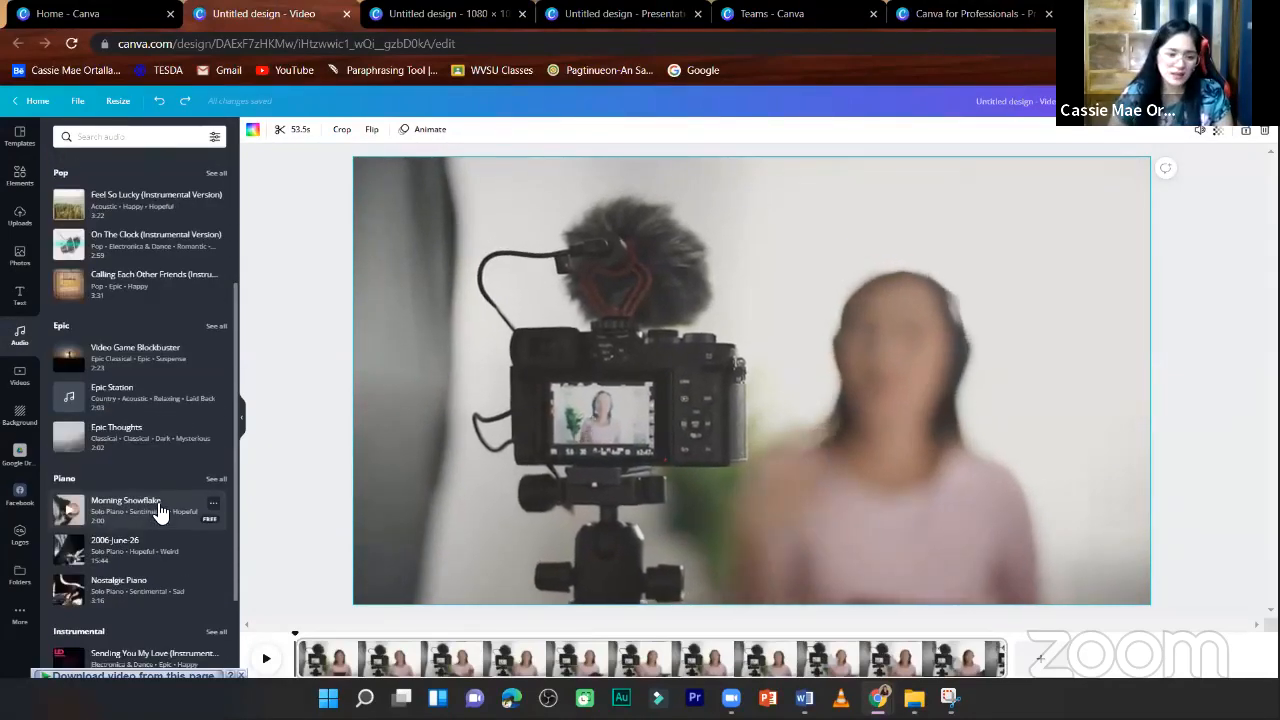
{"action": "scroll", "coordinate": [214, 520], "scroll_direction": "down", "scroll_amount": 3}
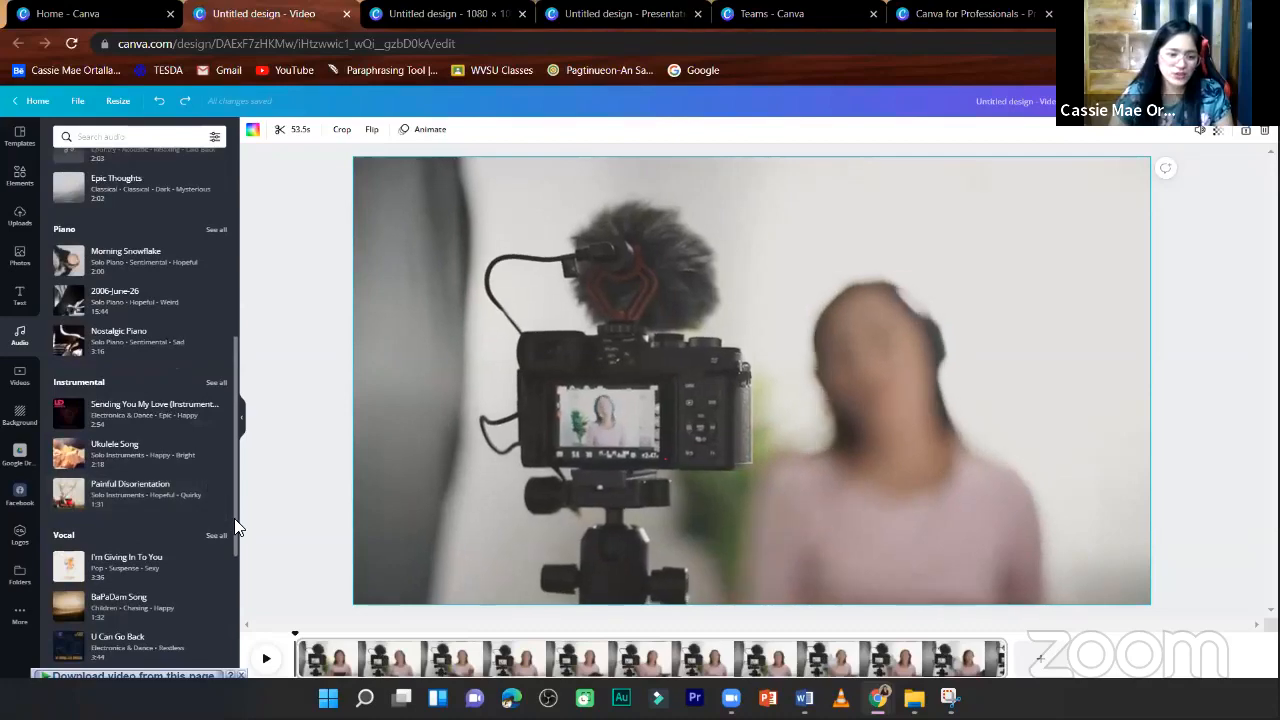
{"action": "scroll", "coordinate": [237, 527], "scroll_direction": "down", "scroll_amount": 1}
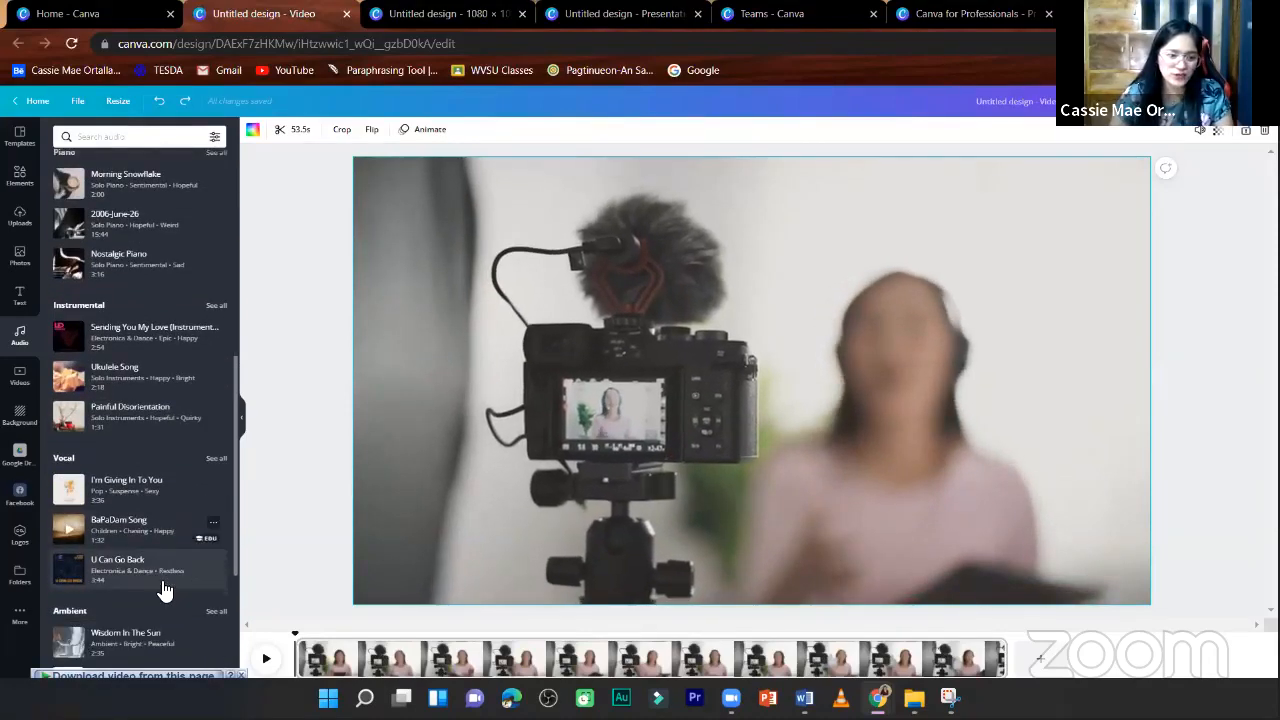
{"action": "scroll", "coordinate": [128, 486], "scroll_direction": "down", "scroll_amount": 3}
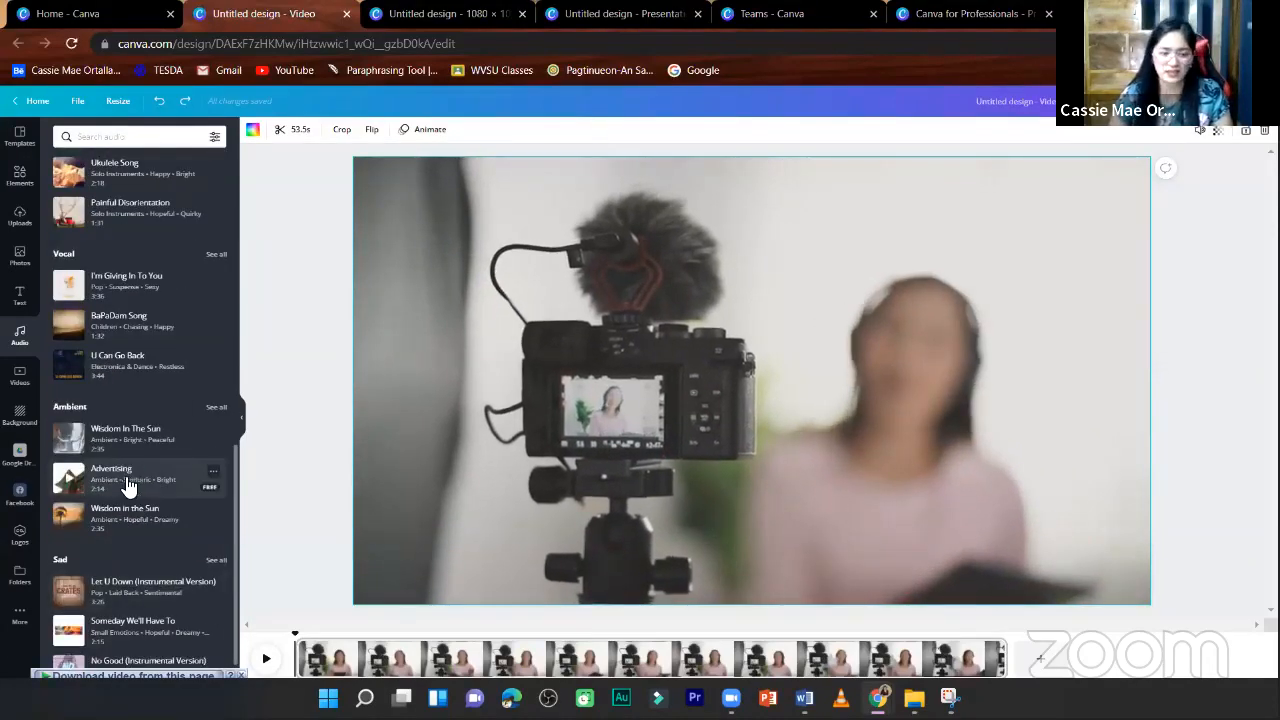
{"action": "left_click", "coordinate": [128, 486]}
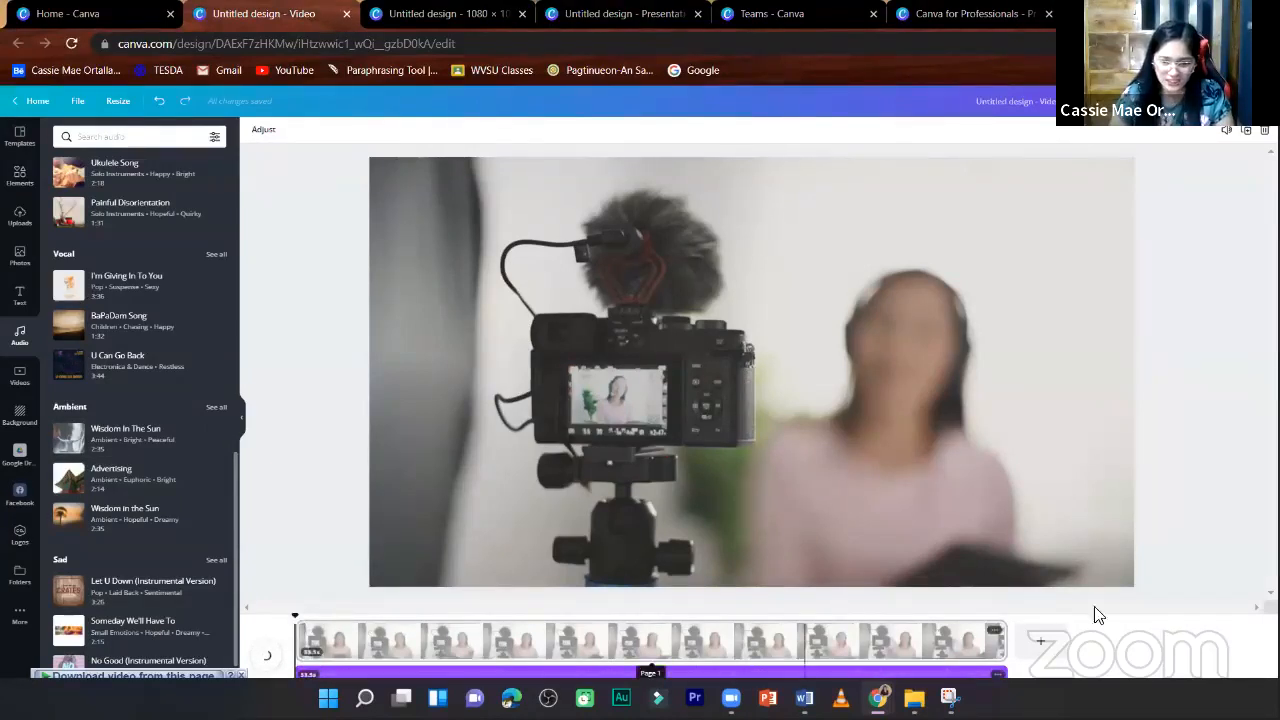
- Play back the video with its background music, pausing and resuming it and replaying it from near the start
{"action": "left_click", "coordinate": [310, 645]}
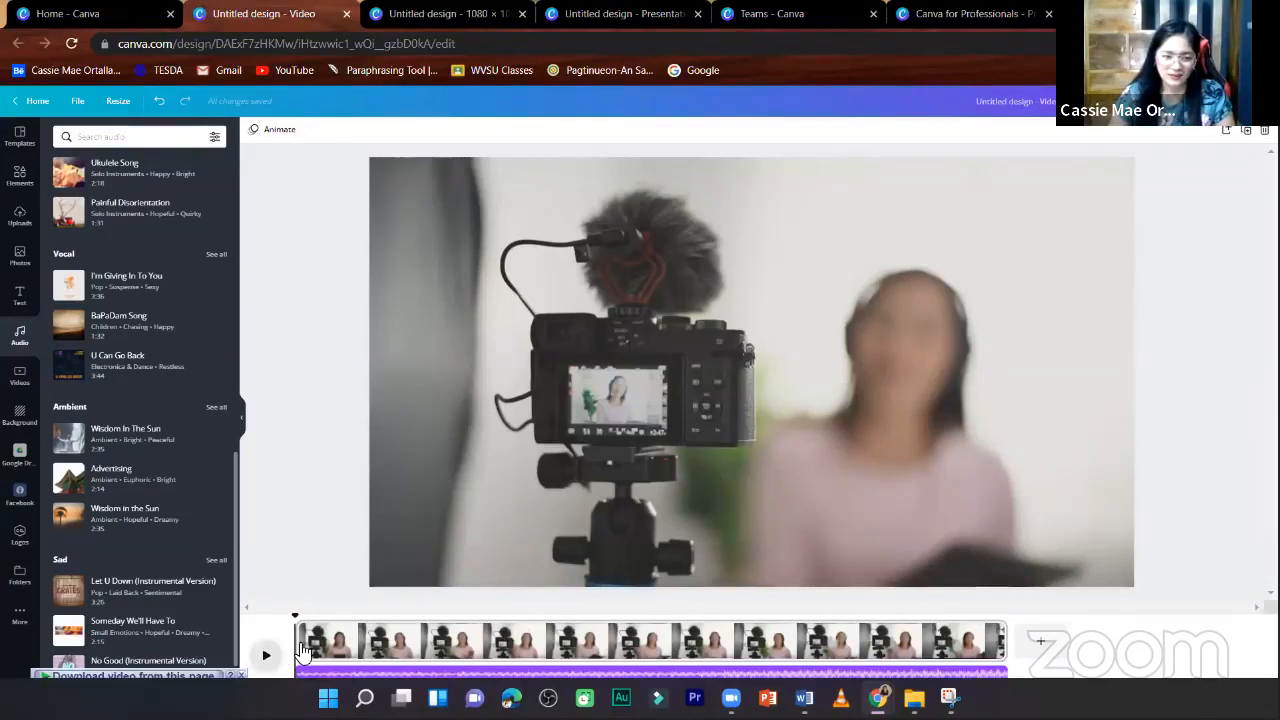
{"action": "key", "text": "space"}
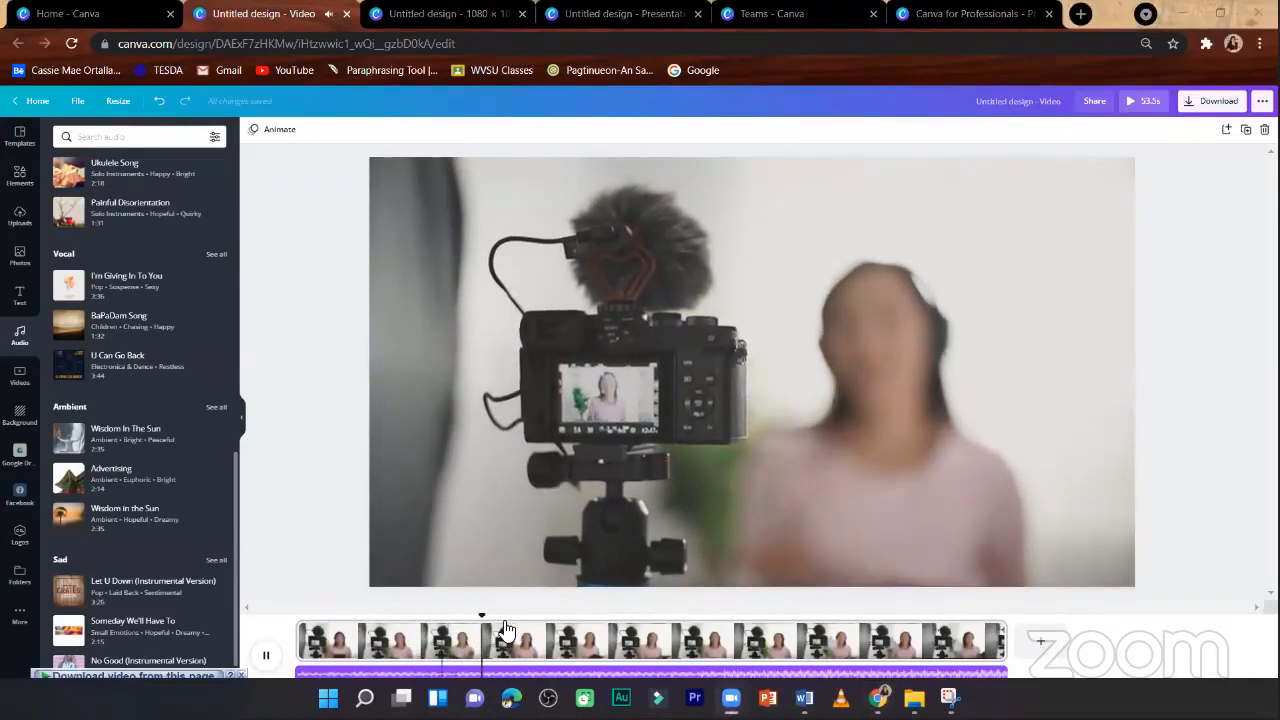
{"action": "left_click", "coordinate": [266, 655]}
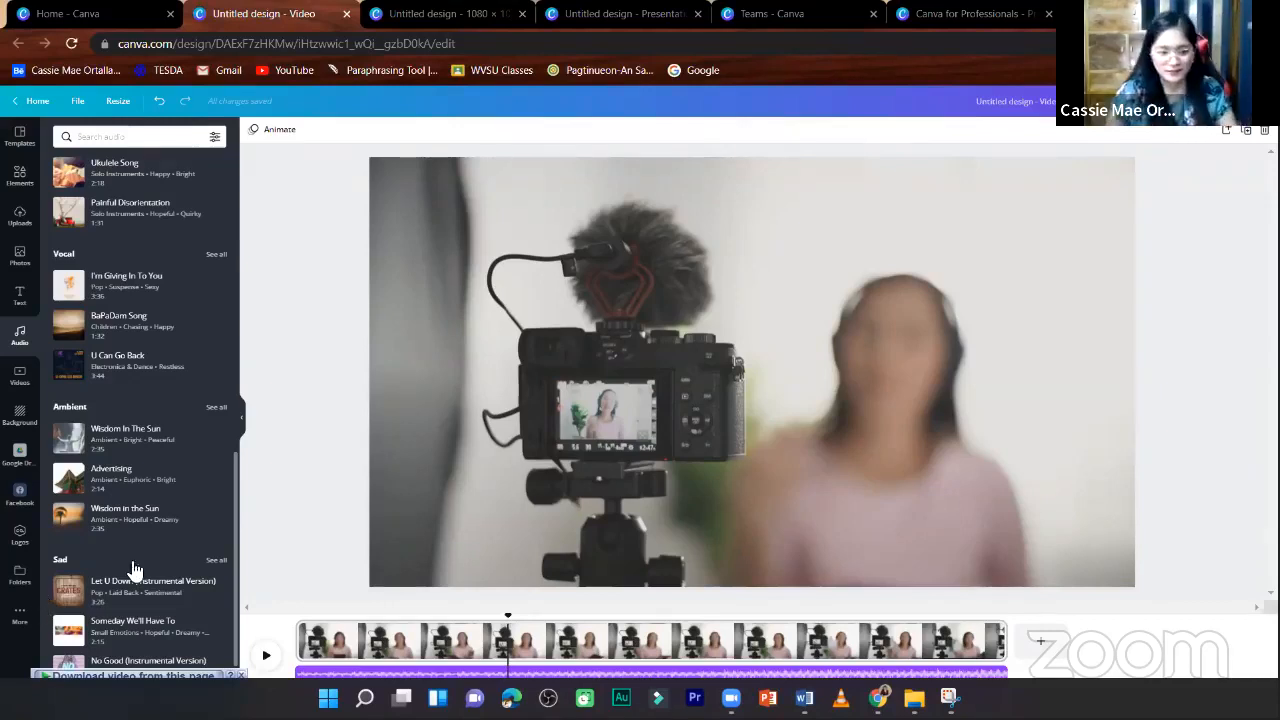
{"action": "left_click", "coordinate": [268, 658]}
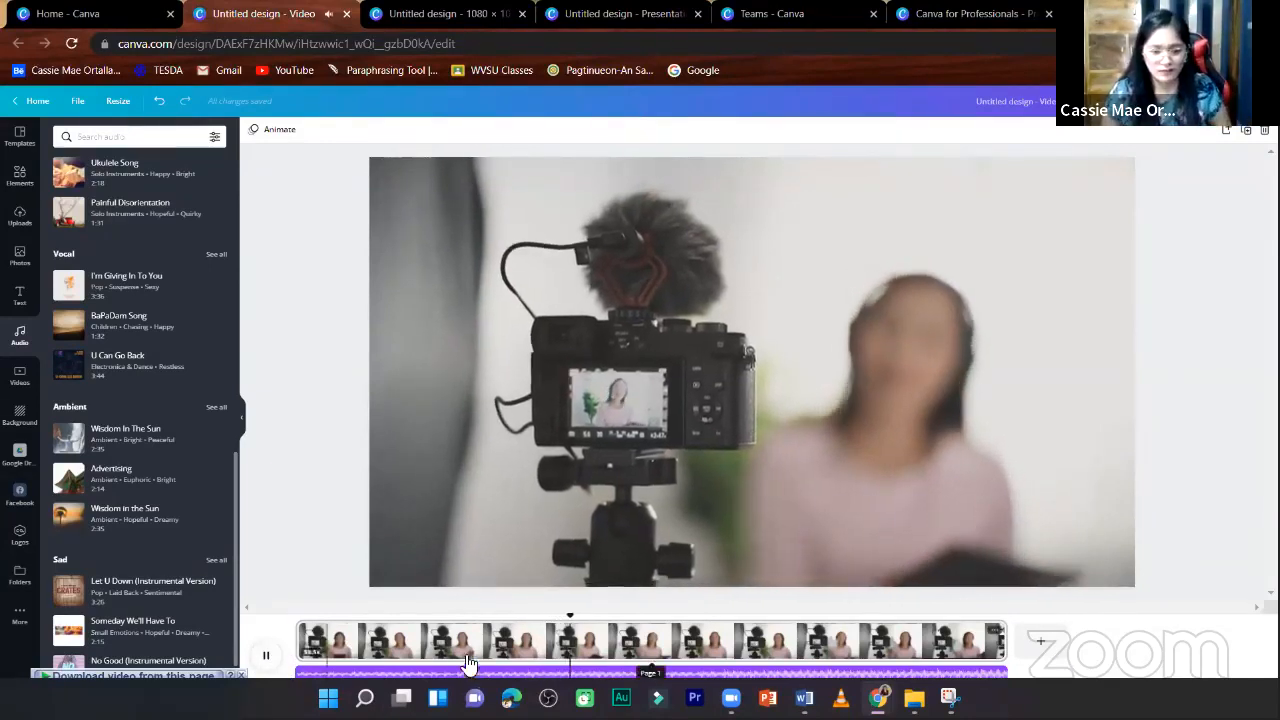
{"action": "left_click", "coordinate": [268, 659]}
{"action": "left_click", "coordinate": [268, 658]}
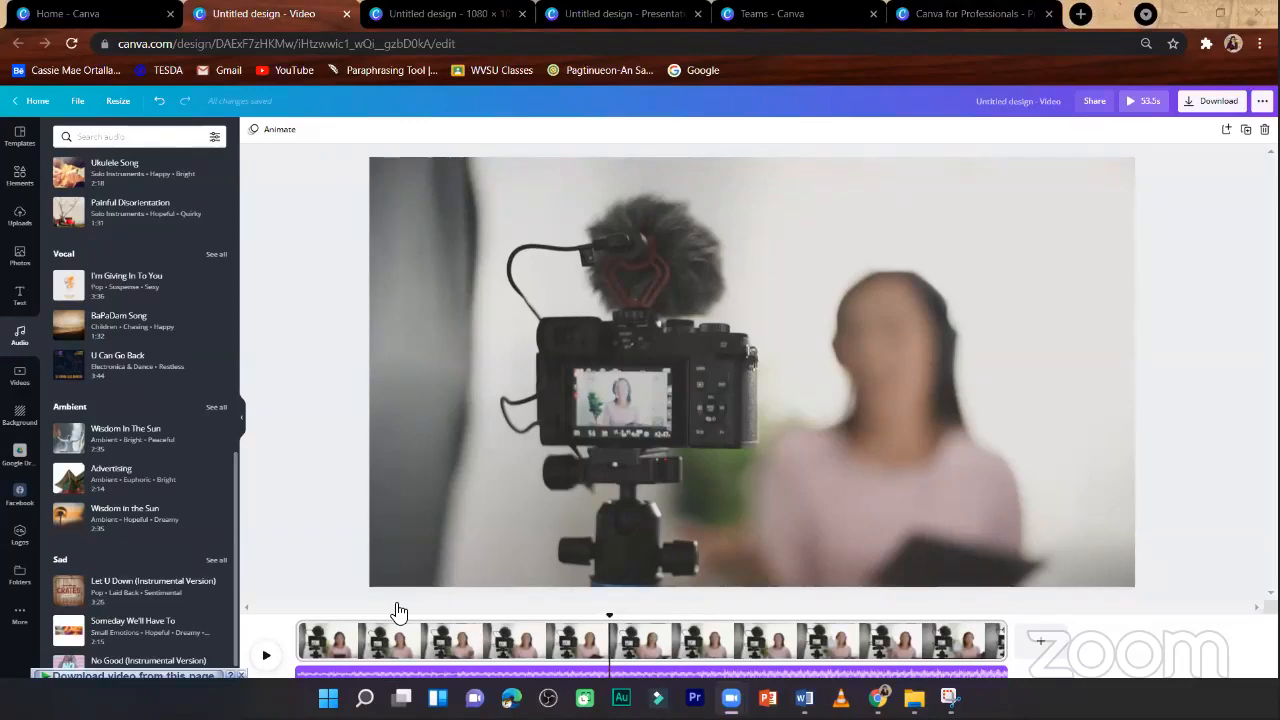
{"action": "left_click", "coordinate": [268, 656]}
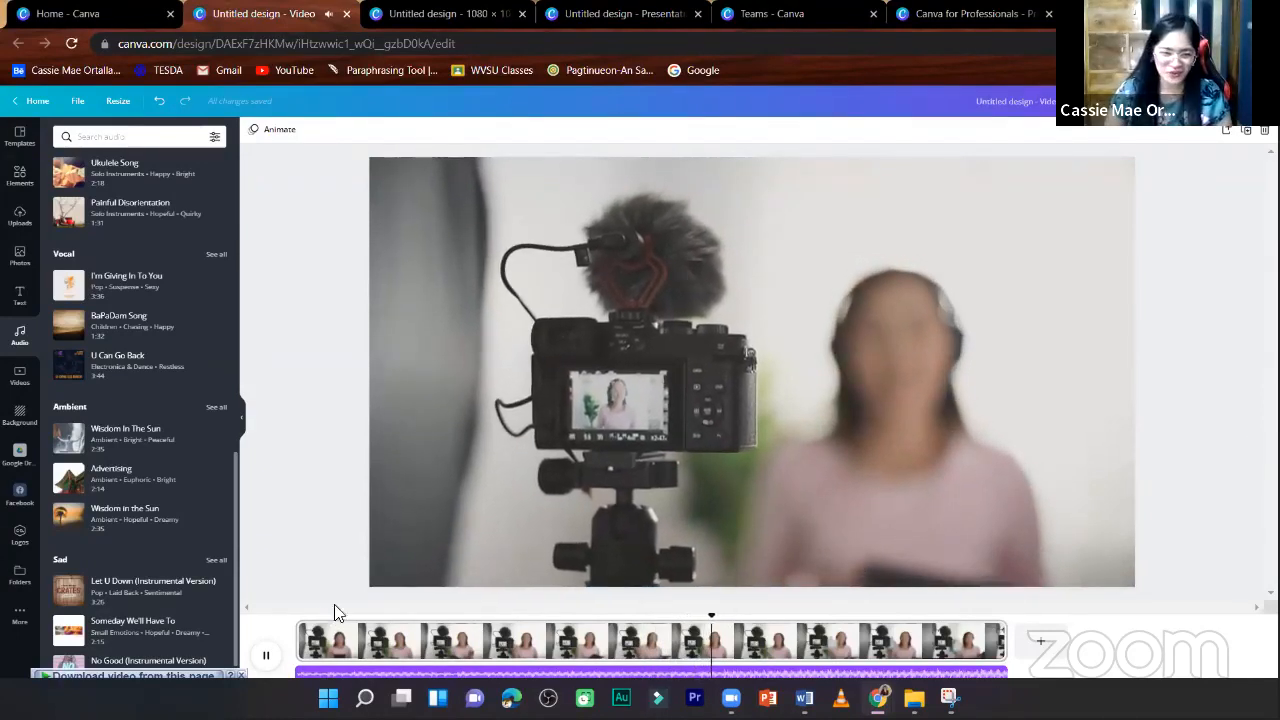
{"action": "left_click", "coordinate": [325, 632]}
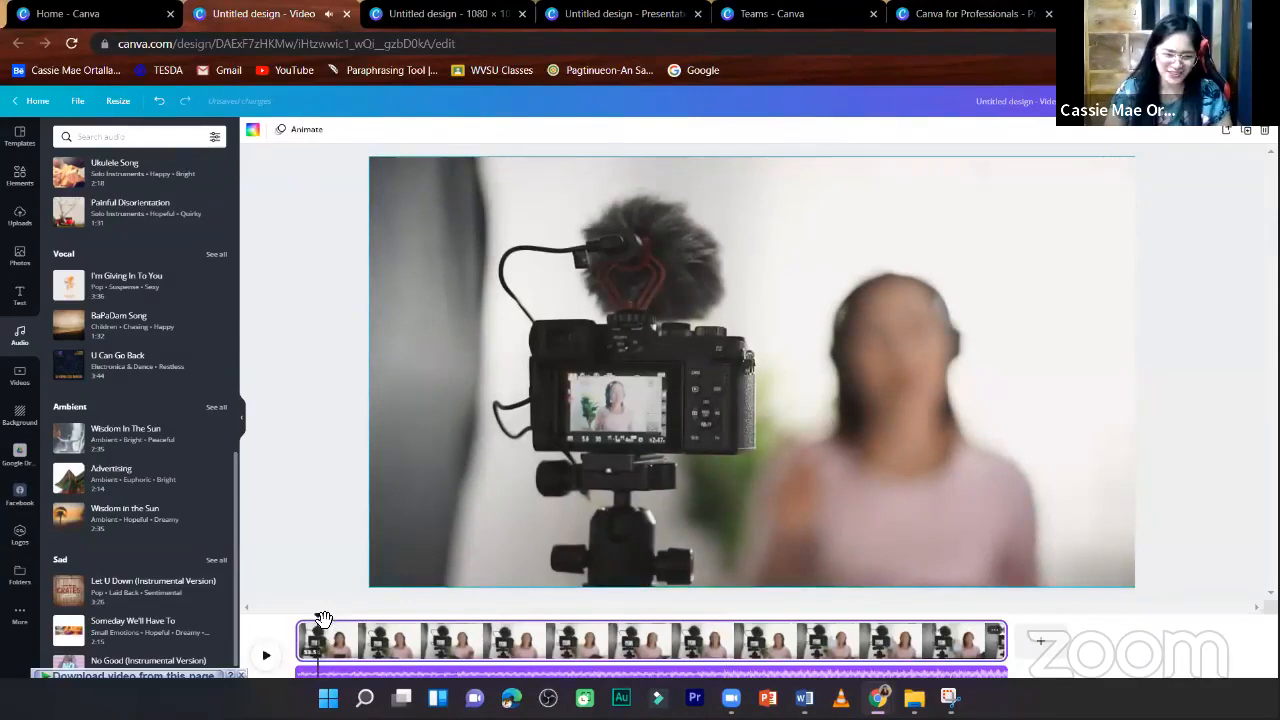
{"action": "key", "text": "space"}
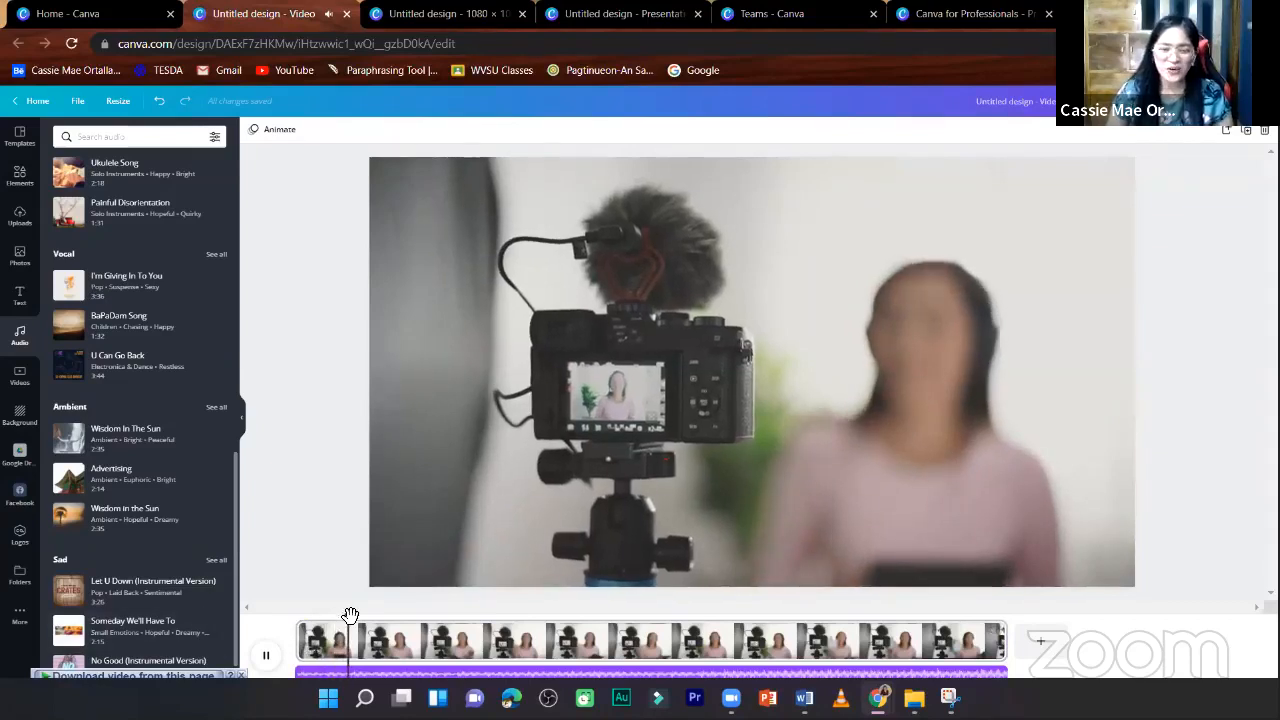
{"action": "key", "text": "space"}
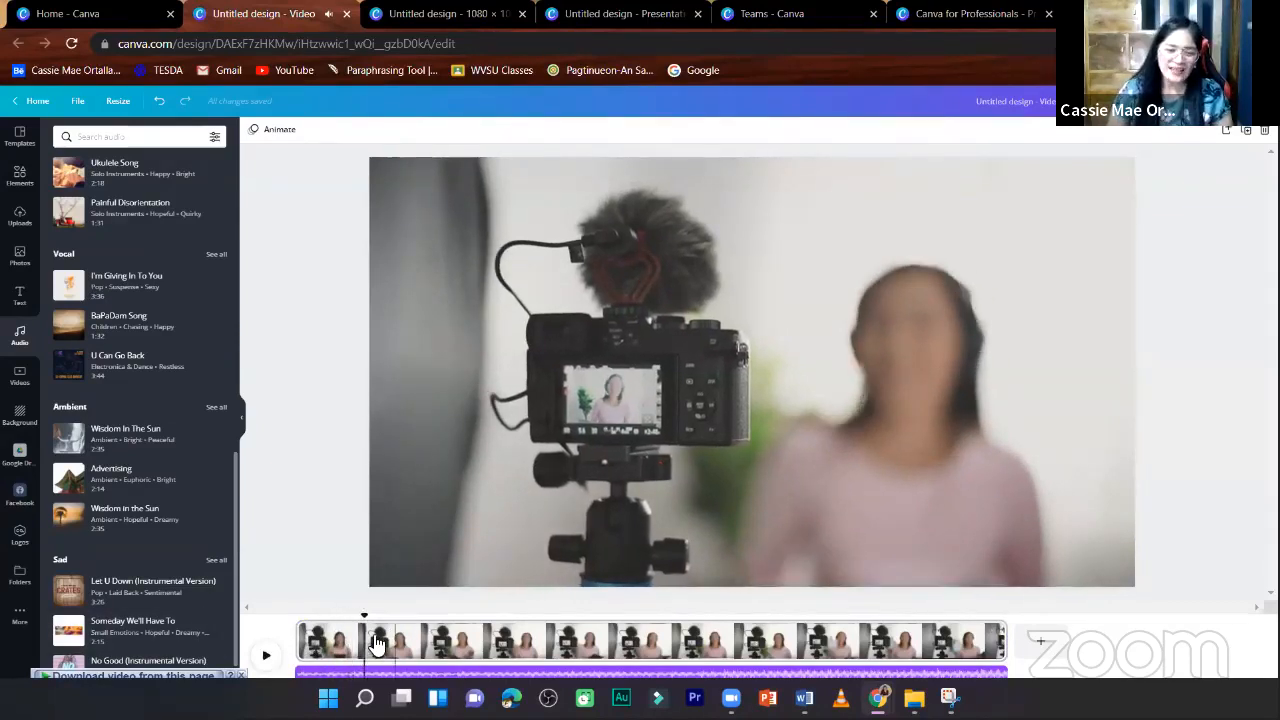
- Split the video page in the timeline at about one sixth and at just over one third of its length
{"action": "left_click", "coordinate": [377, 641]}
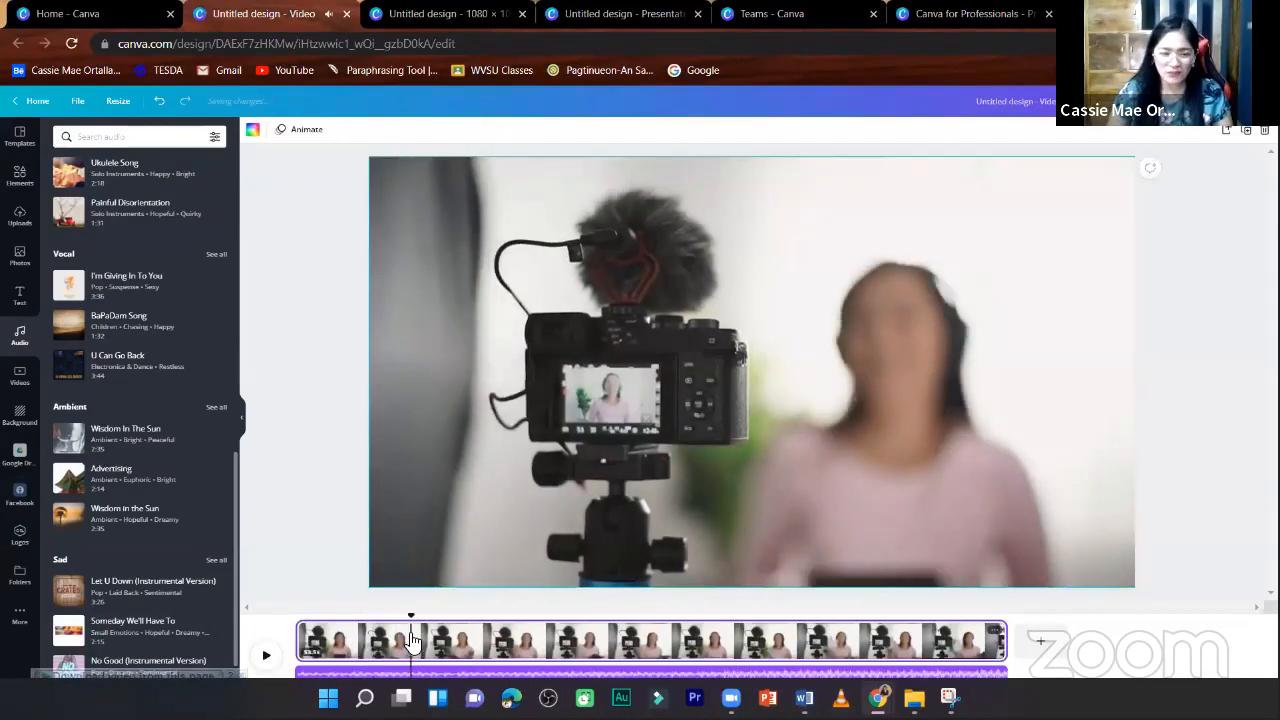
{"action": "right_click", "coordinate": [396, 632]}
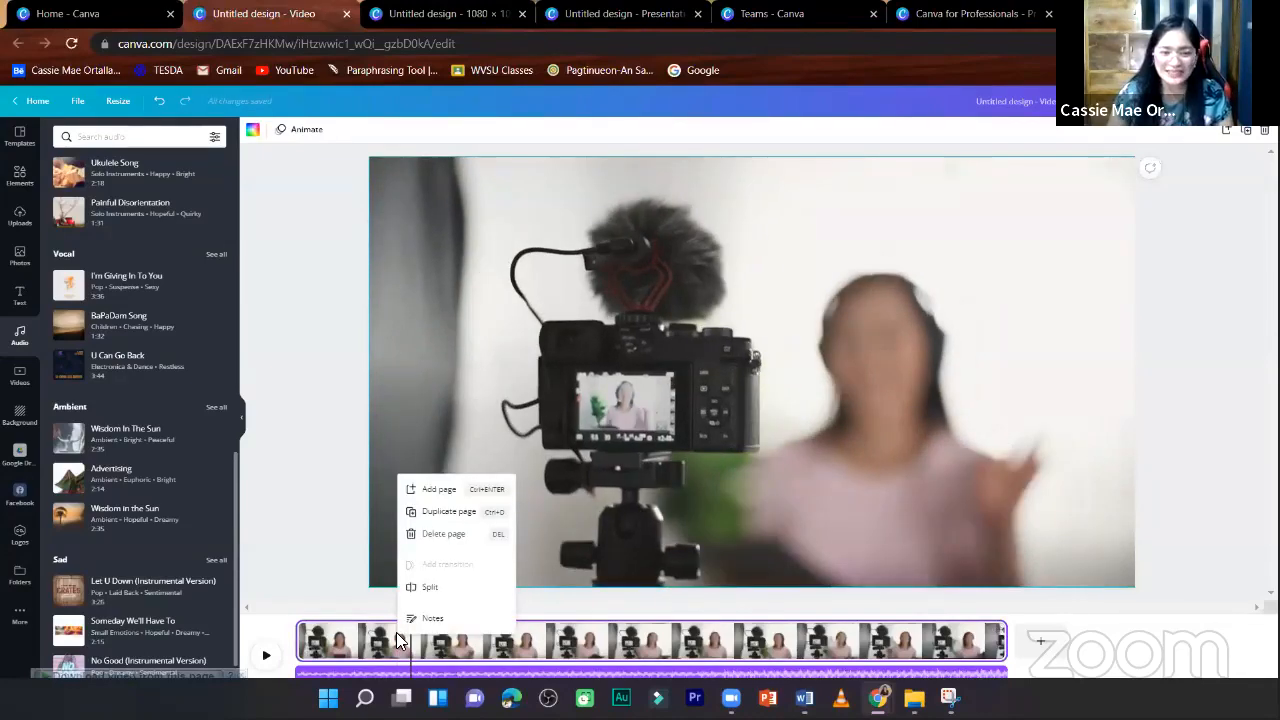
{"action": "left_click", "coordinate": [429, 590]}
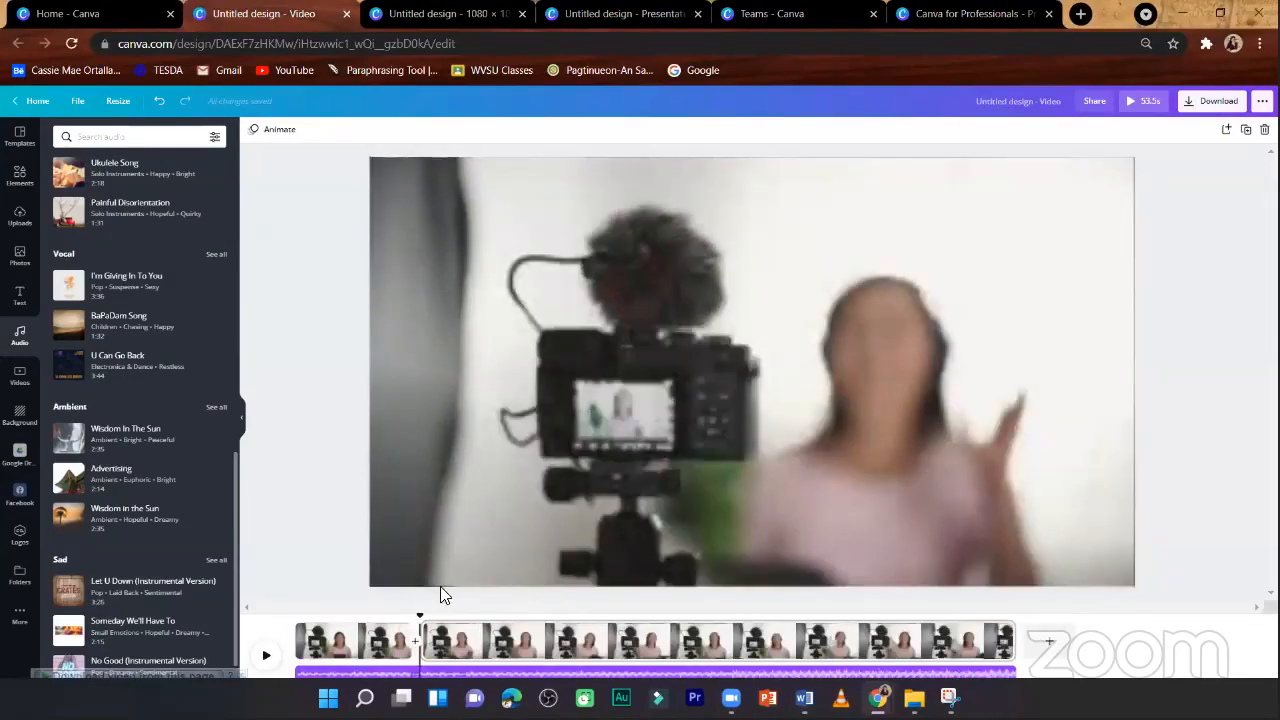
{"action": "left_click_drag", "start_coordinate": [524, 645], "coordinate": [497, 636]}
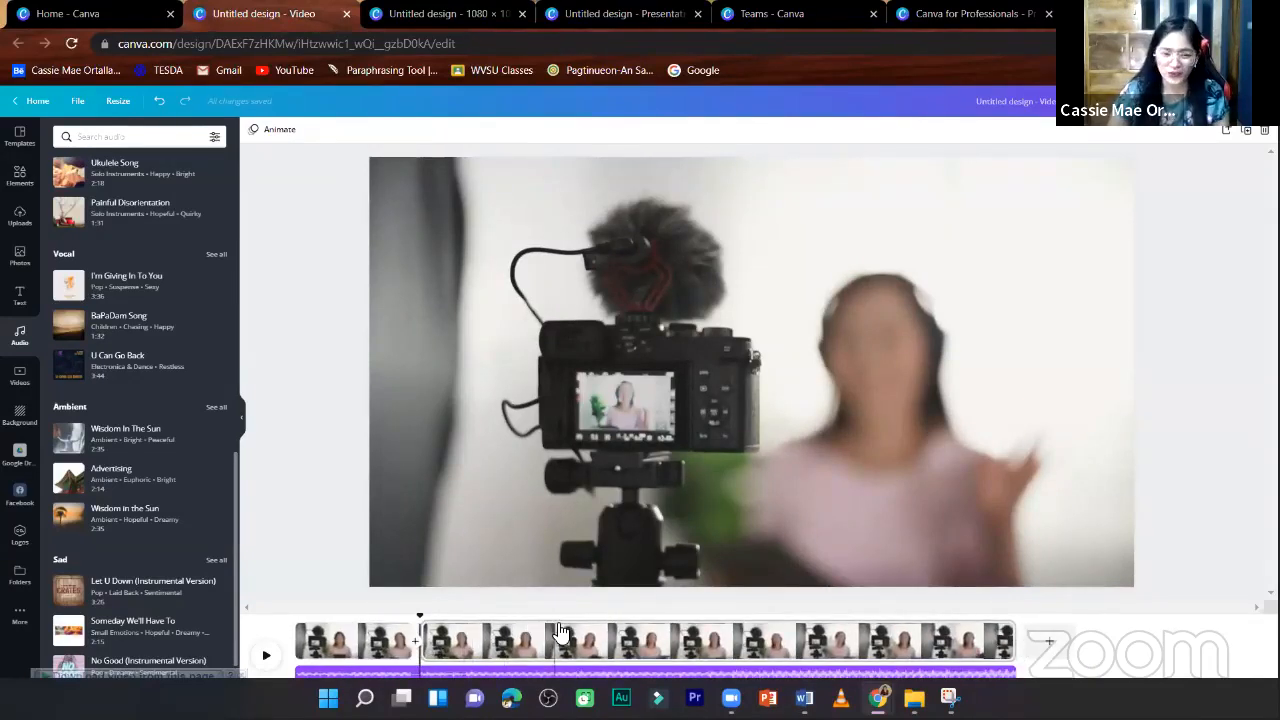
{"action": "right_click", "coordinate": [574, 636]}
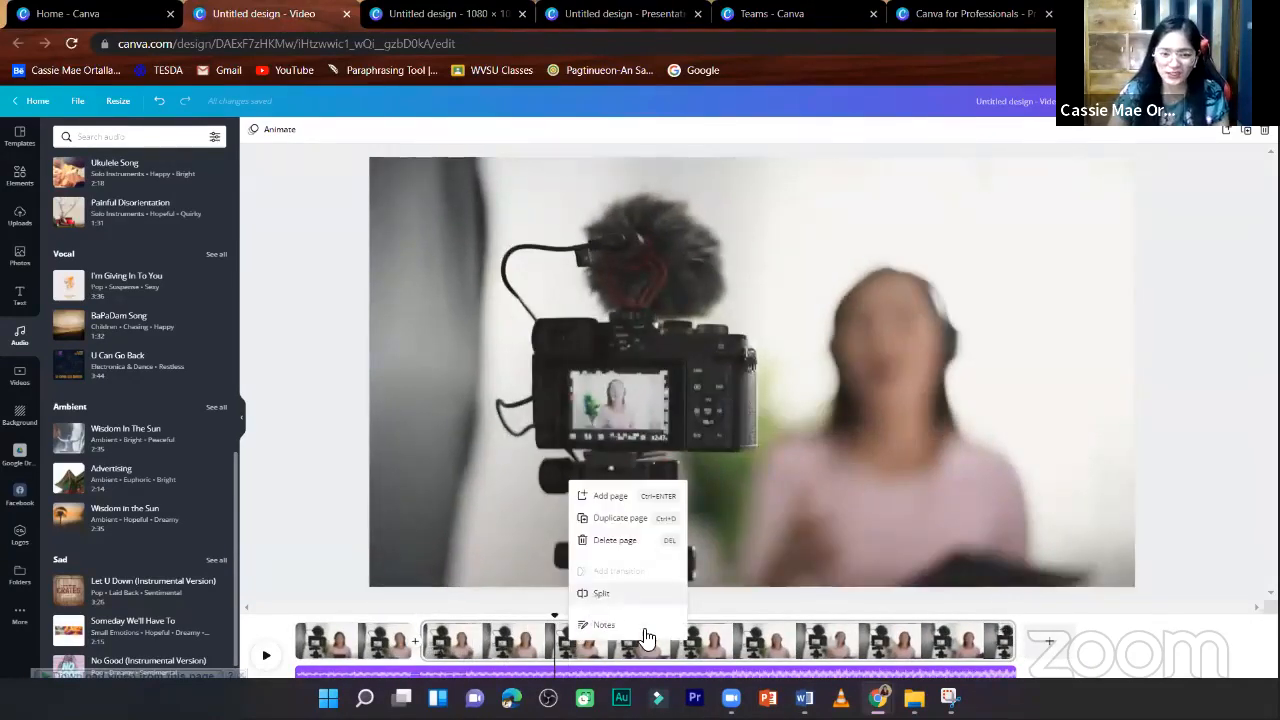
{"action": "left_click", "coordinate": [588, 600]}
- Split the remaining end segment of the camera video again at nearly two thirds of the timeline's length
{"action": "right_click", "coordinate": [662, 640]}
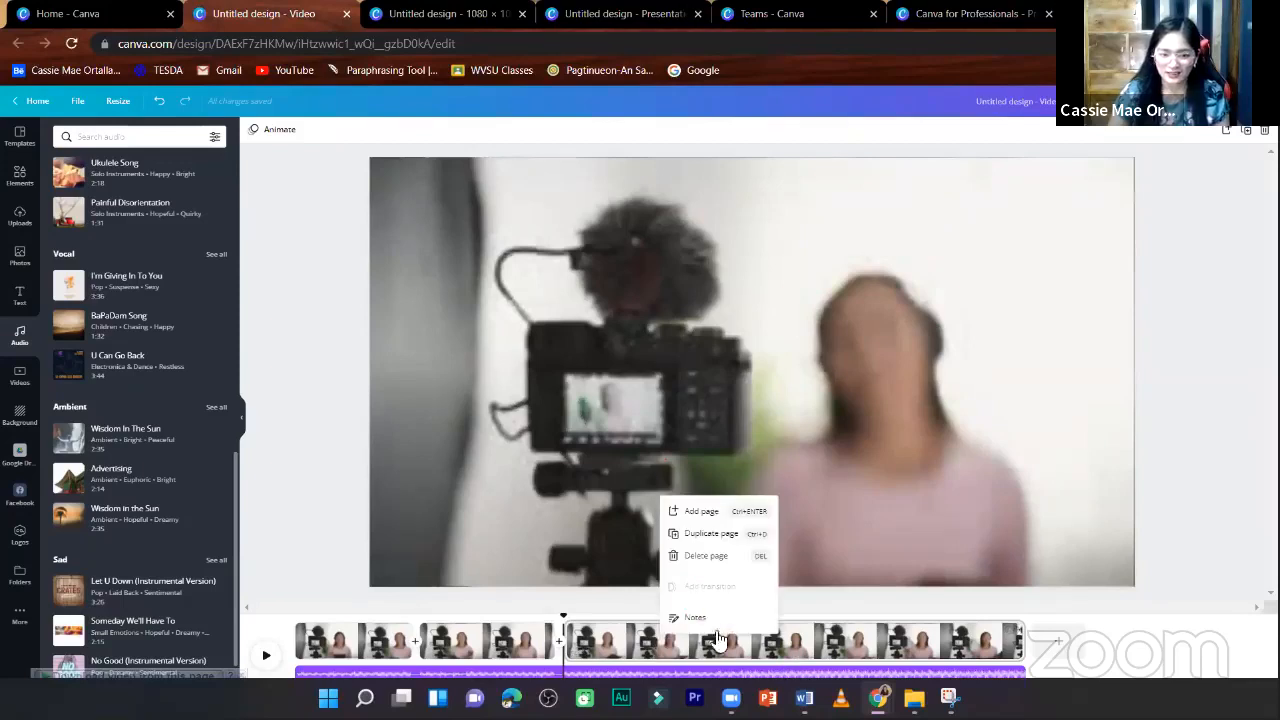
{"action": "left_click", "coordinate": [760, 660]}
{"action": "right_click", "coordinate": [768, 645]}
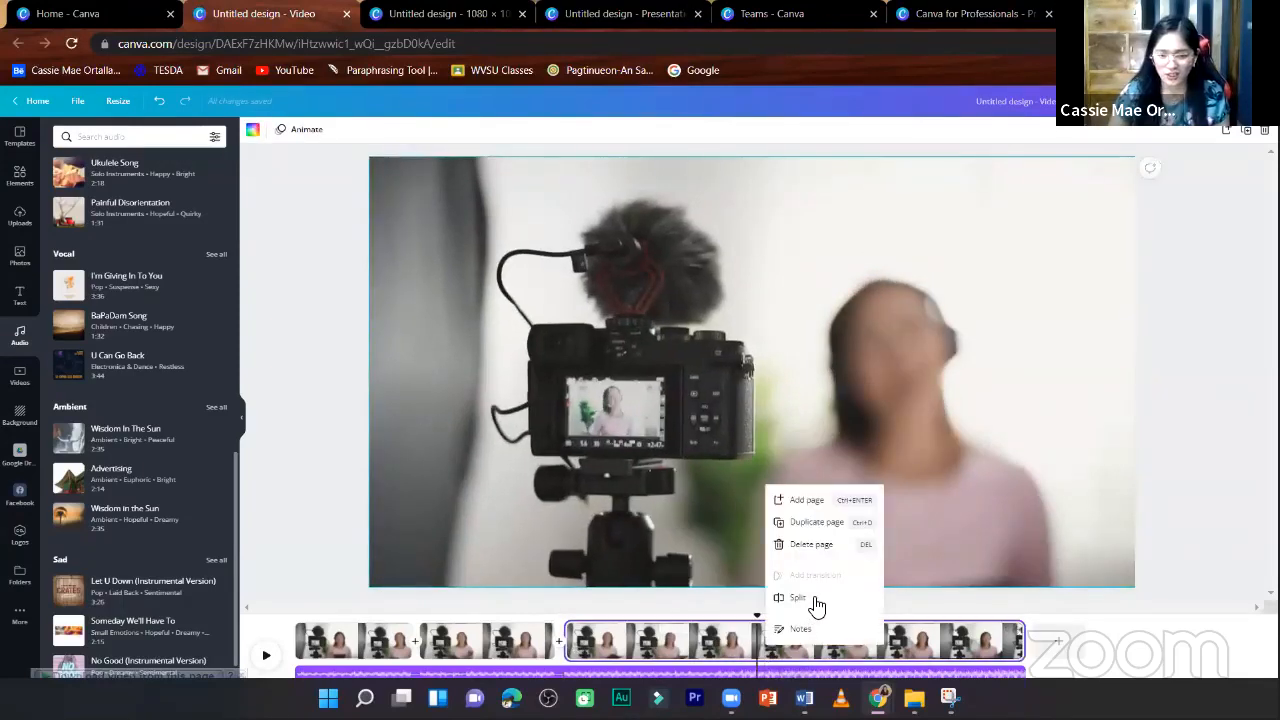
{"action": "left_click", "coordinate": [800, 598]}
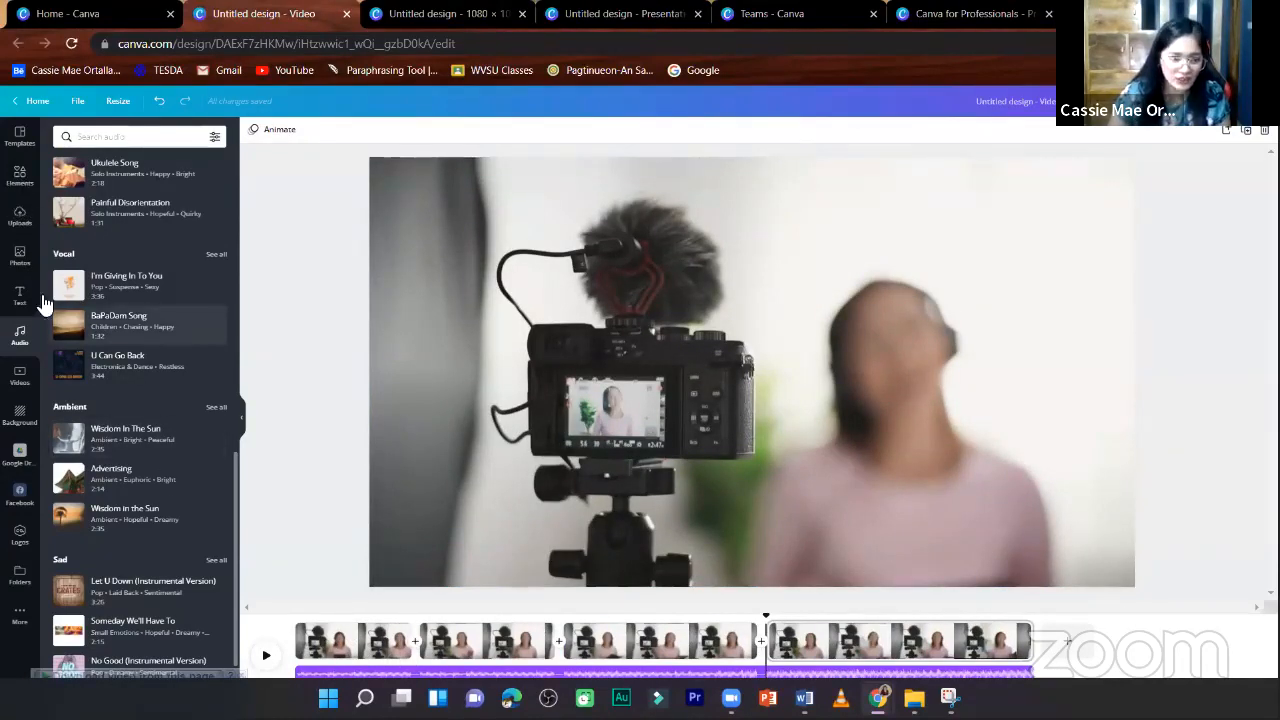
- Insert the black Subscribe clip from the "youtube" video results as the first page, undoing a misplaced attempt
{"action": "left_click", "coordinate": [17, 373]}
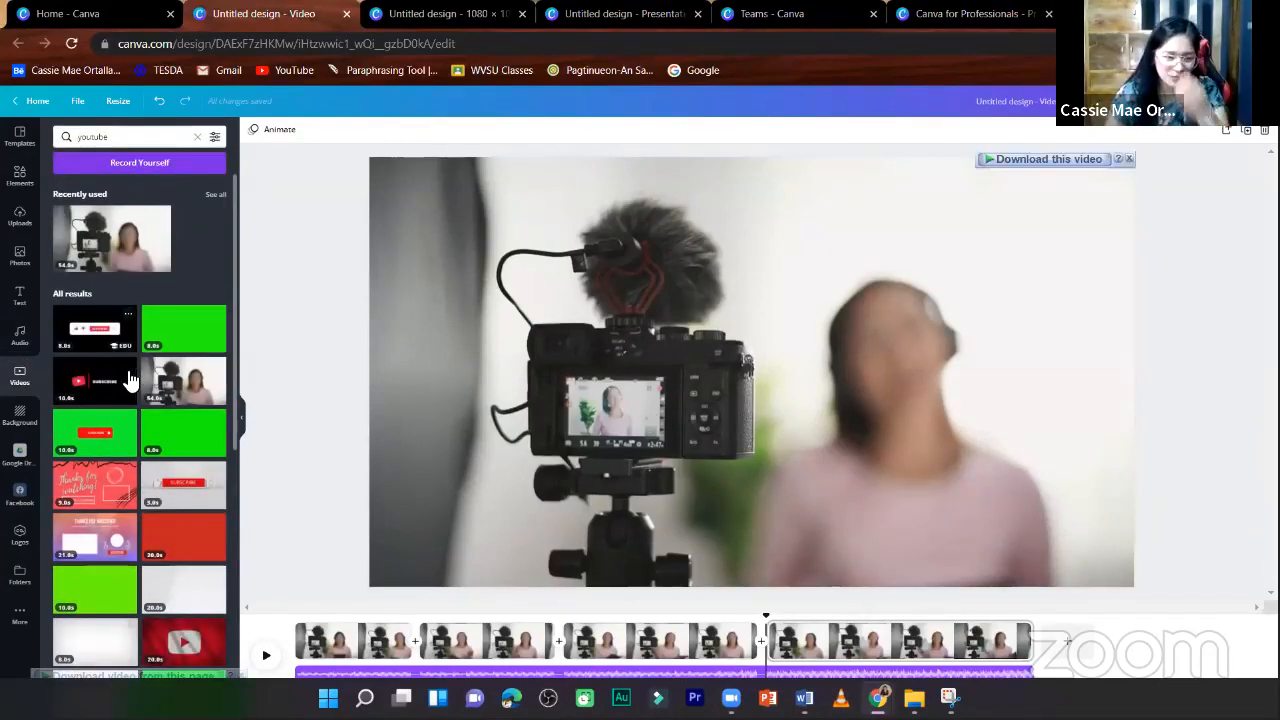
{"action": "left_click_drag", "start_coordinate": [84, 384], "coordinate": [317, 585]}
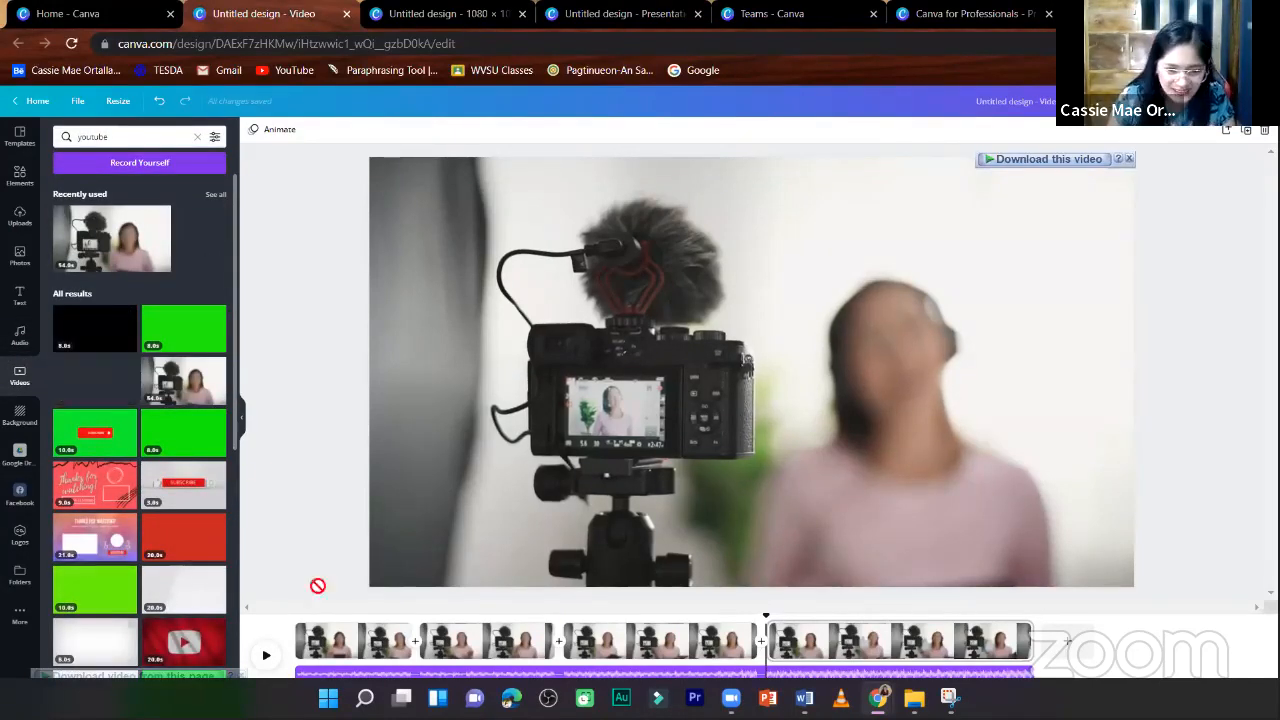
{"action": "left_click_drag", "start_coordinate": [413, 638], "coordinate": [410, 636]}
{"action": "left_click_drag", "start_coordinate": [84, 384], "coordinate": [416, 647]}
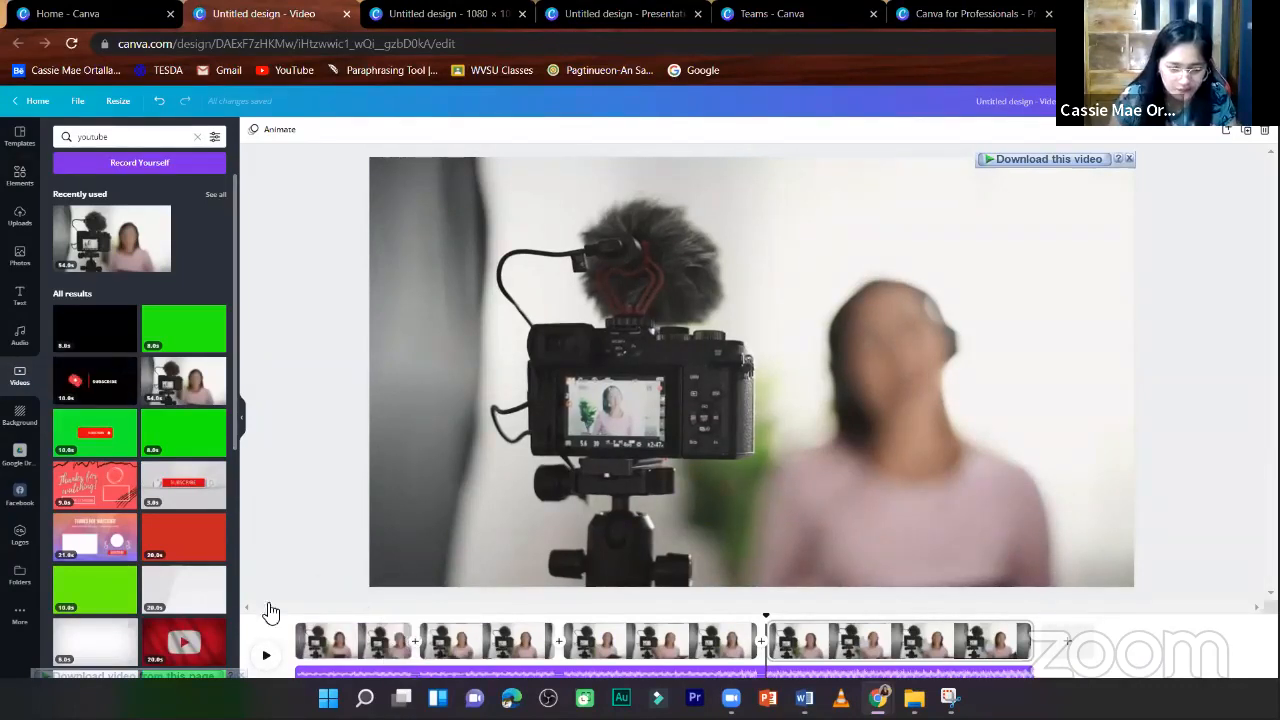
{"action": "left_click_drag", "start_coordinate": [105, 392], "coordinate": [300, 640]}
{"action": "key", "text": "ctrl+z"}
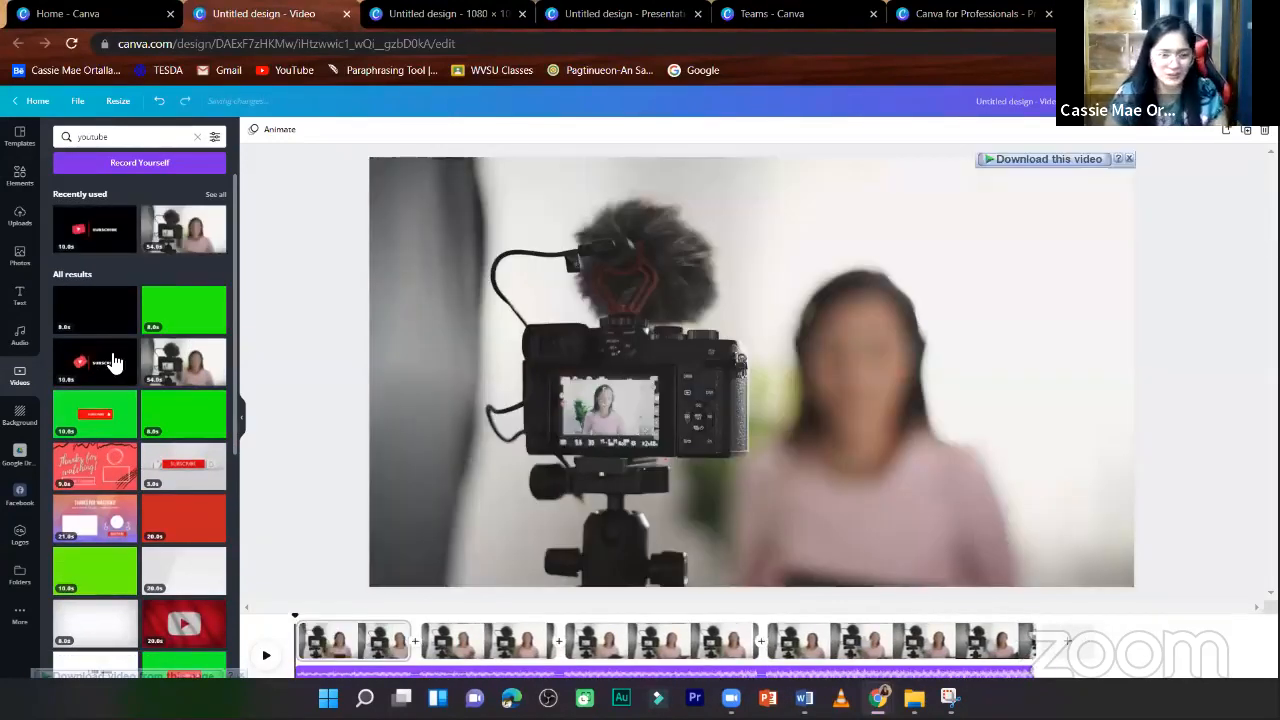
{"action": "left_click_drag", "start_coordinate": [88, 372], "coordinate": [786, 643]}
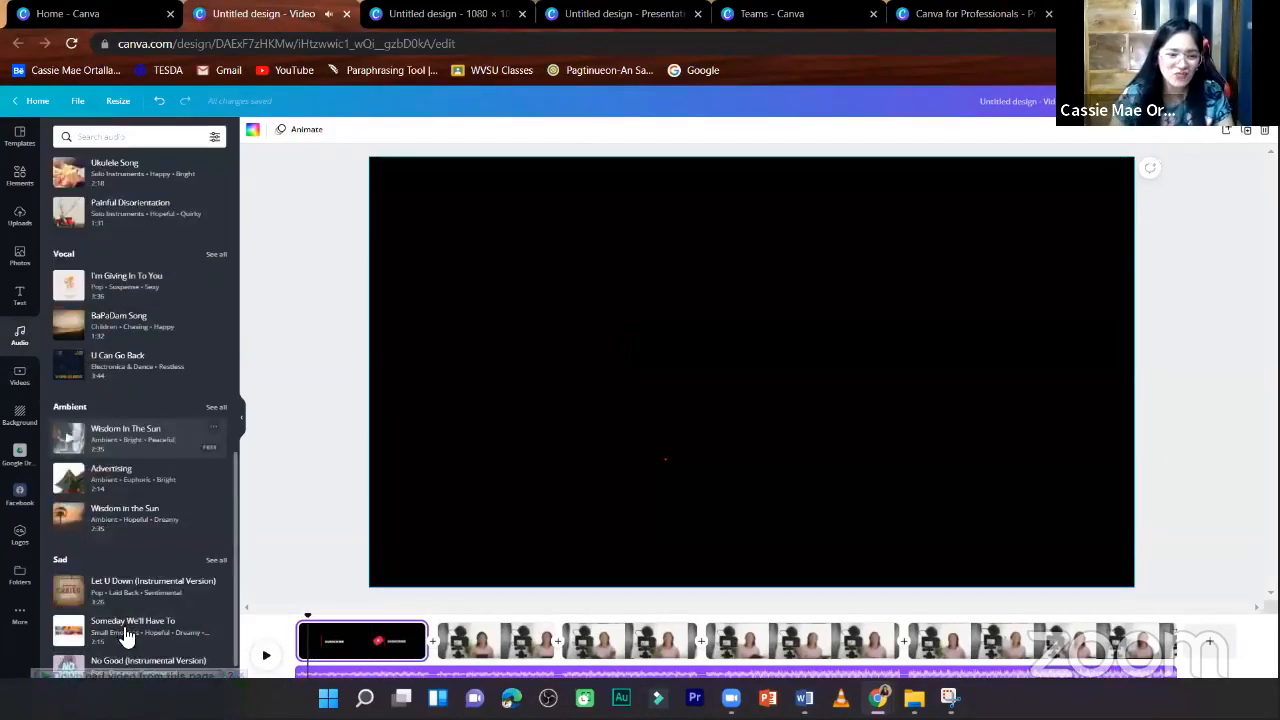
- Add the audio tracks "Trails of Legends" and "Oiapoque" to the timeline, placing "Oiapoque" twice from the end of the Subscribe page
{"action": "scroll", "coordinate": [170, 615], "scroll_direction": "down", "scroll_amount": 5}
{"action": "scroll", "coordinate": [180, 599], "scroll_direction": "down", "scroll_amount": 1}
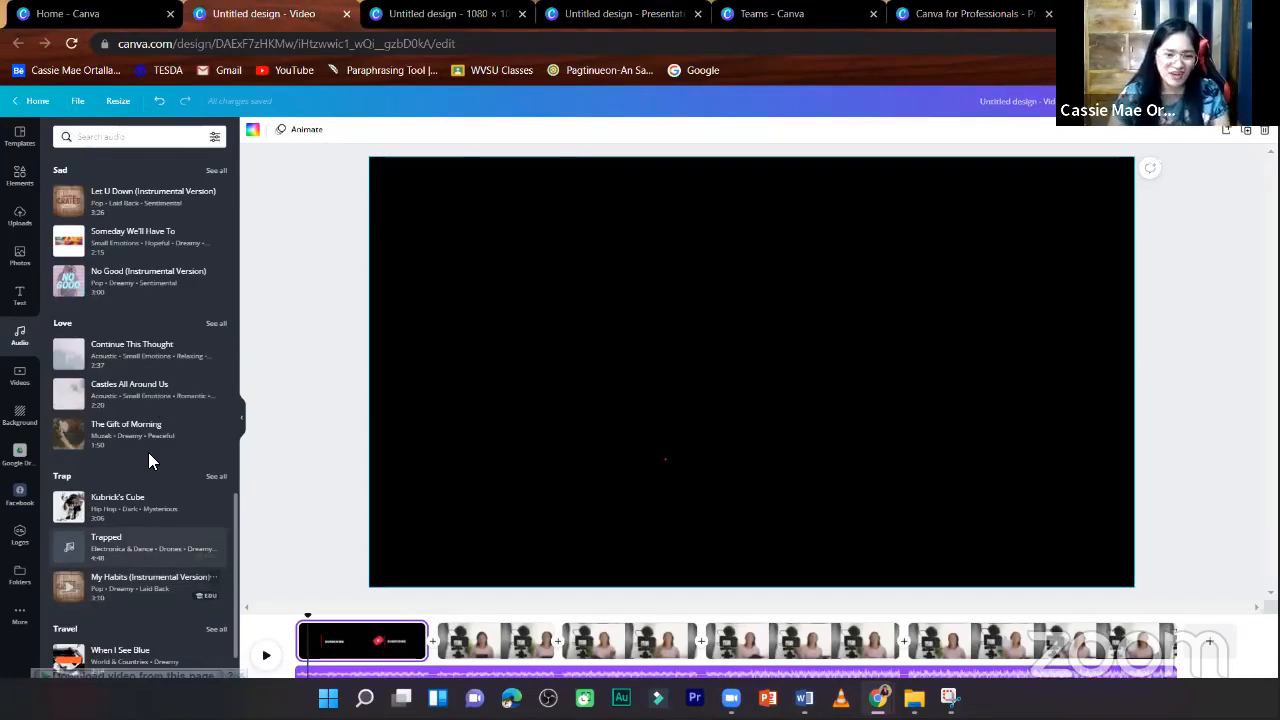
{"action": "scroll", "coordinate": [148, 500], "scroll_direction": "down", "scroll_amount": 4}
{"action": "left_click_drag", "start_coordinate": [432, 677], "coordinate": [440, 670]}
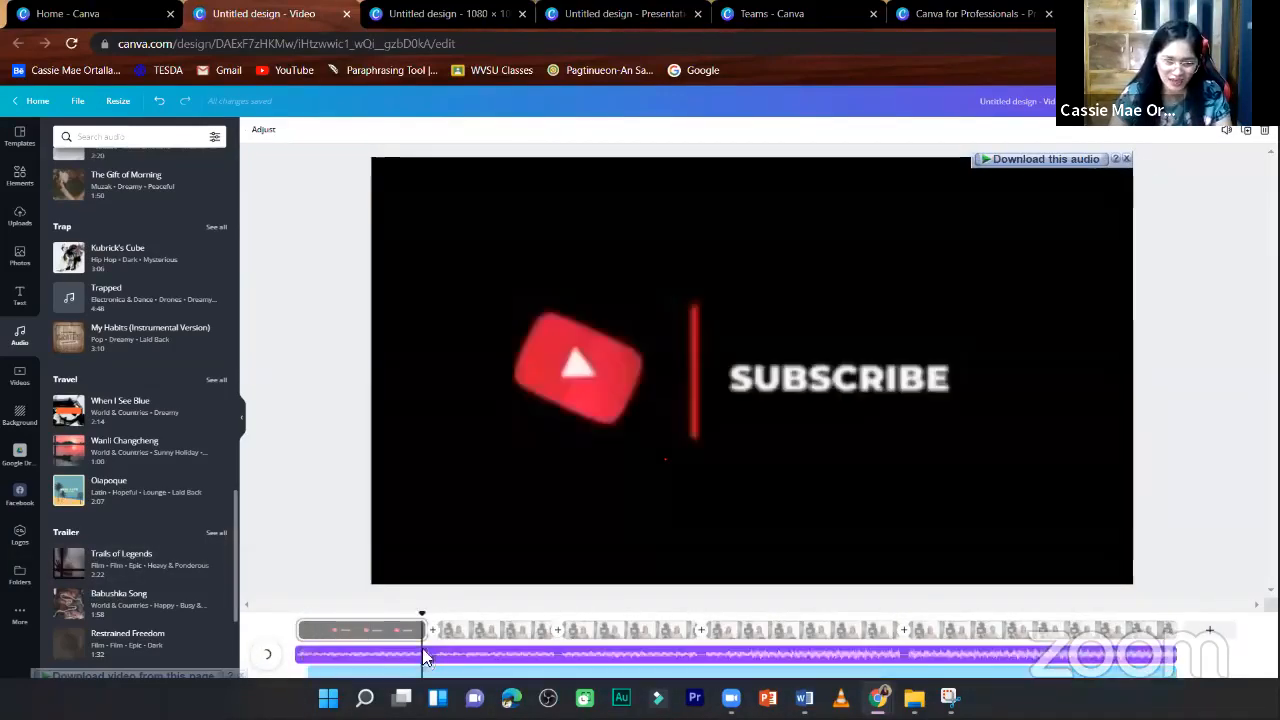
{"action": "left_click_drag", "start_coordinate": [140, 492], "coordinate": [434, 666]}
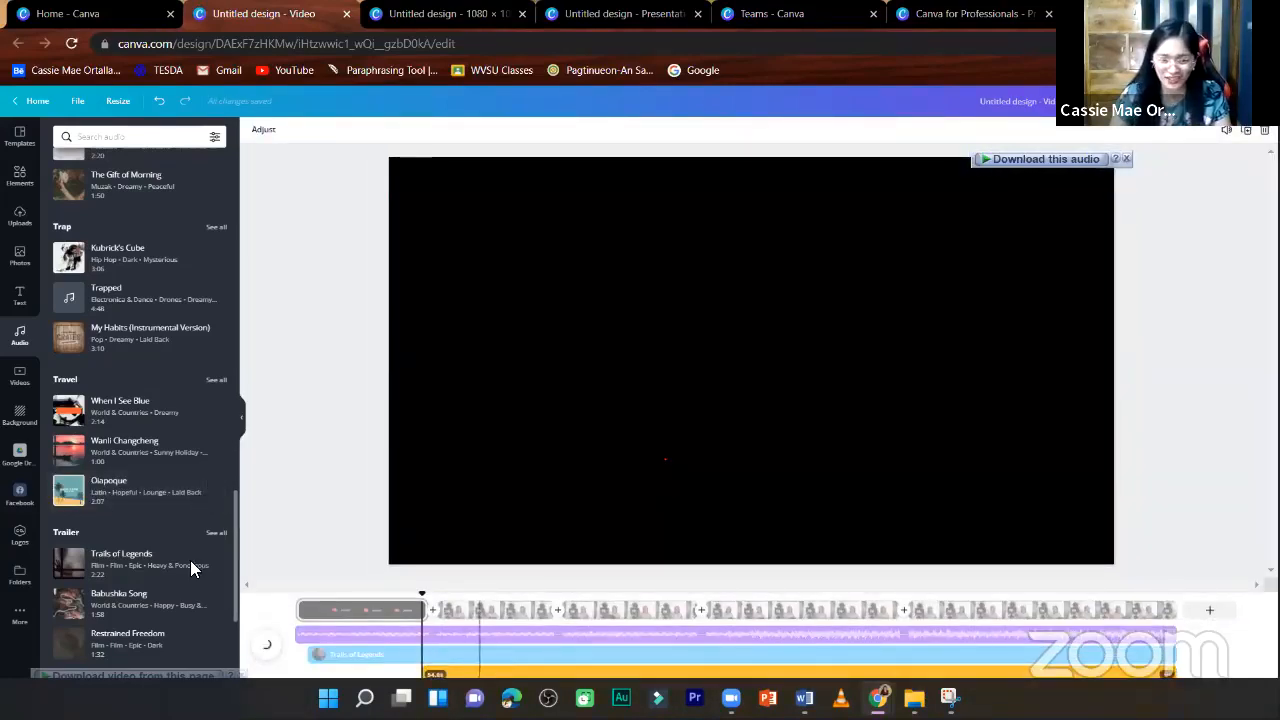
{"action": "left_click_drag", "start_coordinate": [145, 500], "coordinate": [550, 675]}
- Trim the end of the "Advertising" track so it lasts about 6.9 s and stops within the Subscribe page
{"action": "left_click", "coordinate": [1141, 645]}
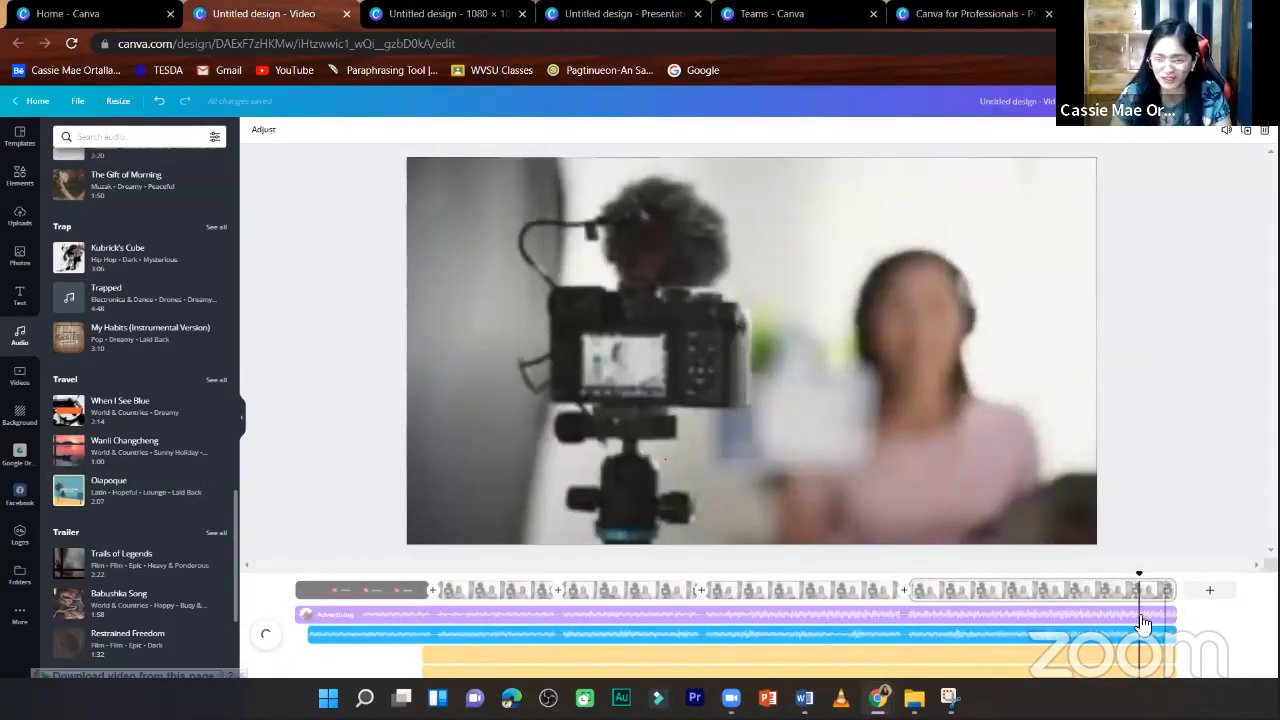
{"action": "left_click", "coordinate": [1168, 614]}
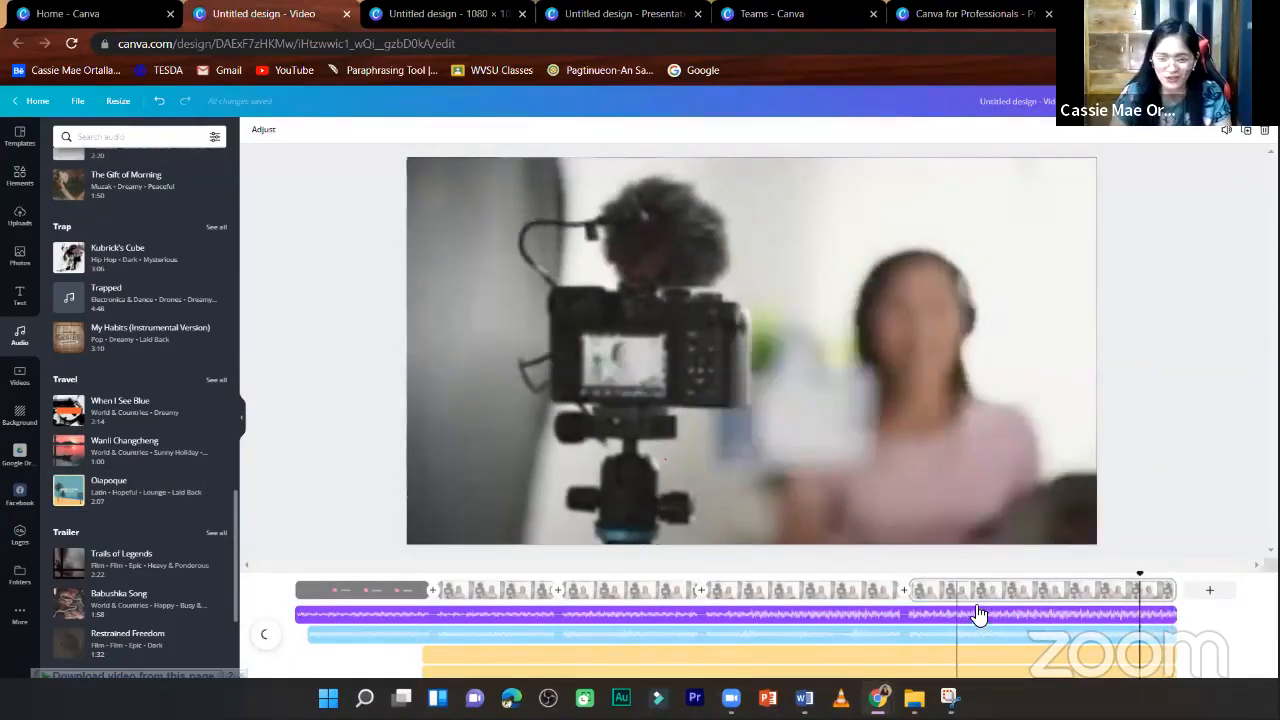
{"action": "left_click", "coordinate": [1100, 614]}
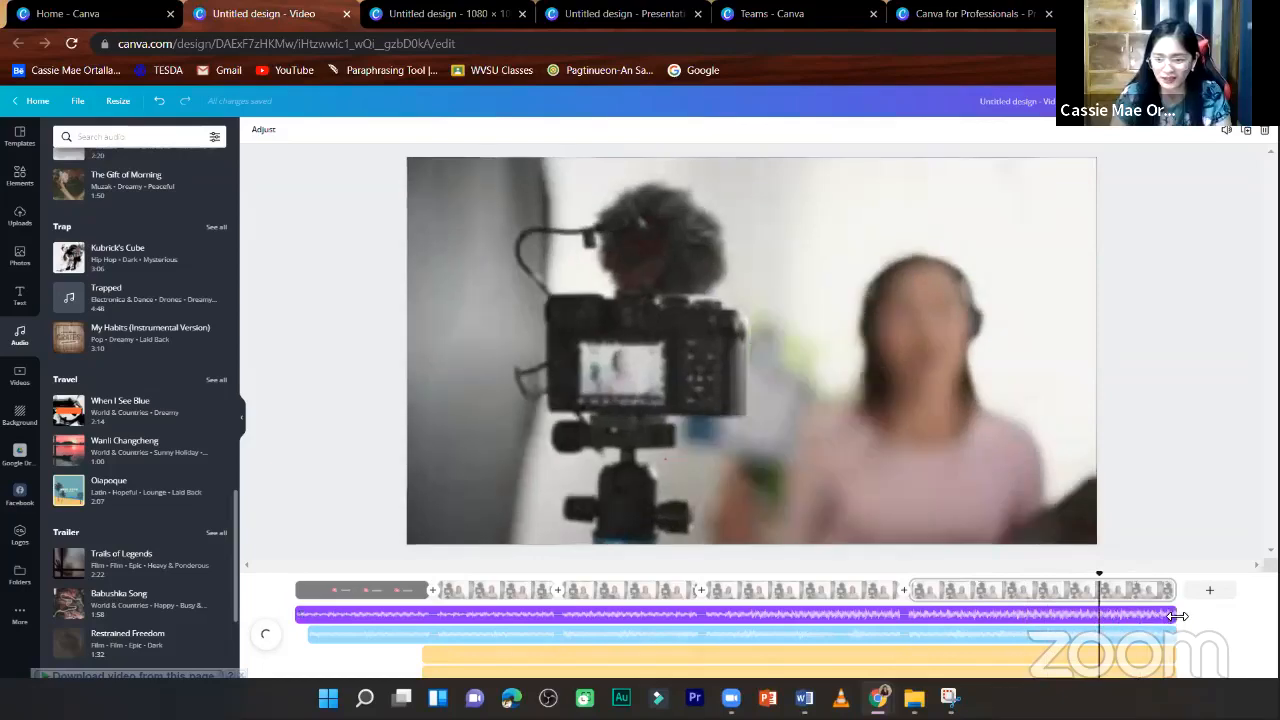
{"action": "left_click_drag", "start_coordinate": [1168, 614], "coordinate": [963, 614]}
{"action": "left_click_drag", "start_coordinate": [457, 588], "coordinate": [387, 595]}
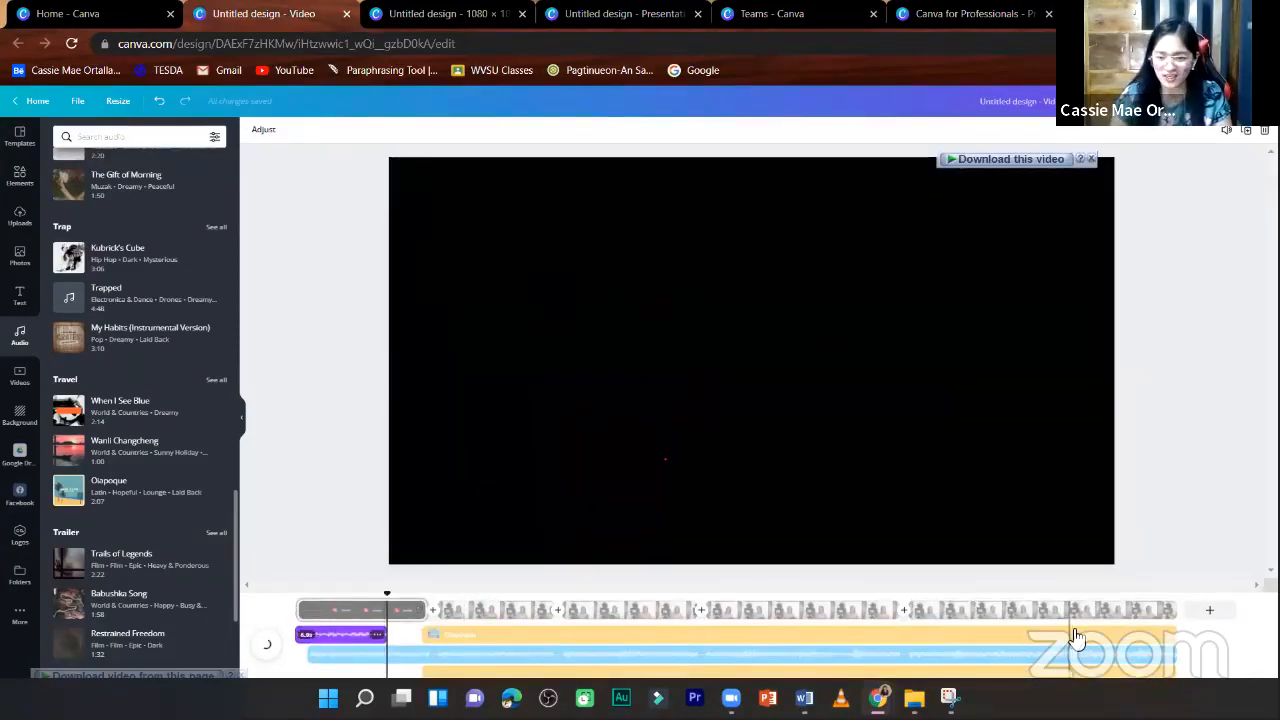
- Trim the start of the upper "Oiapoque" track so it begins near the end of the second page
{"action": "left_click", "coordinate": [1073, 630]}
{"action": "left_click", "coordinate": [426, 632]}
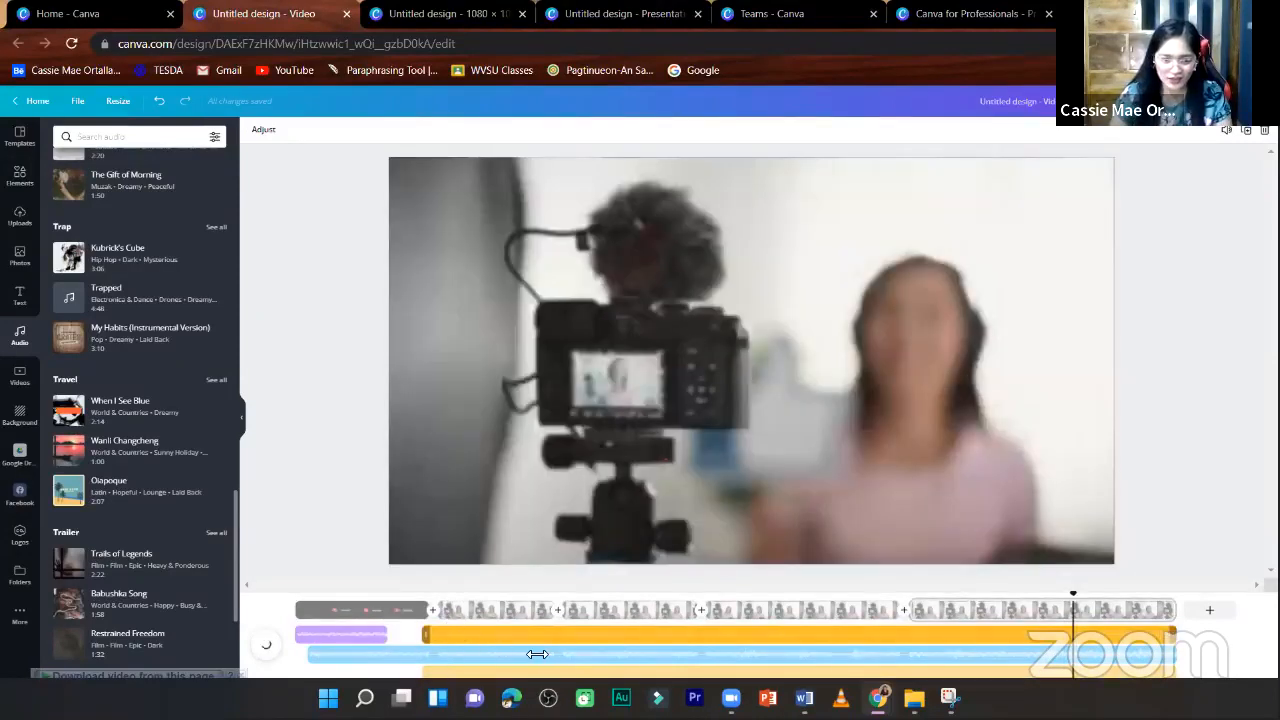
{"action": "left_click_drag", "start_coordinate": [543, 654], "coordinate": [542, 650]}
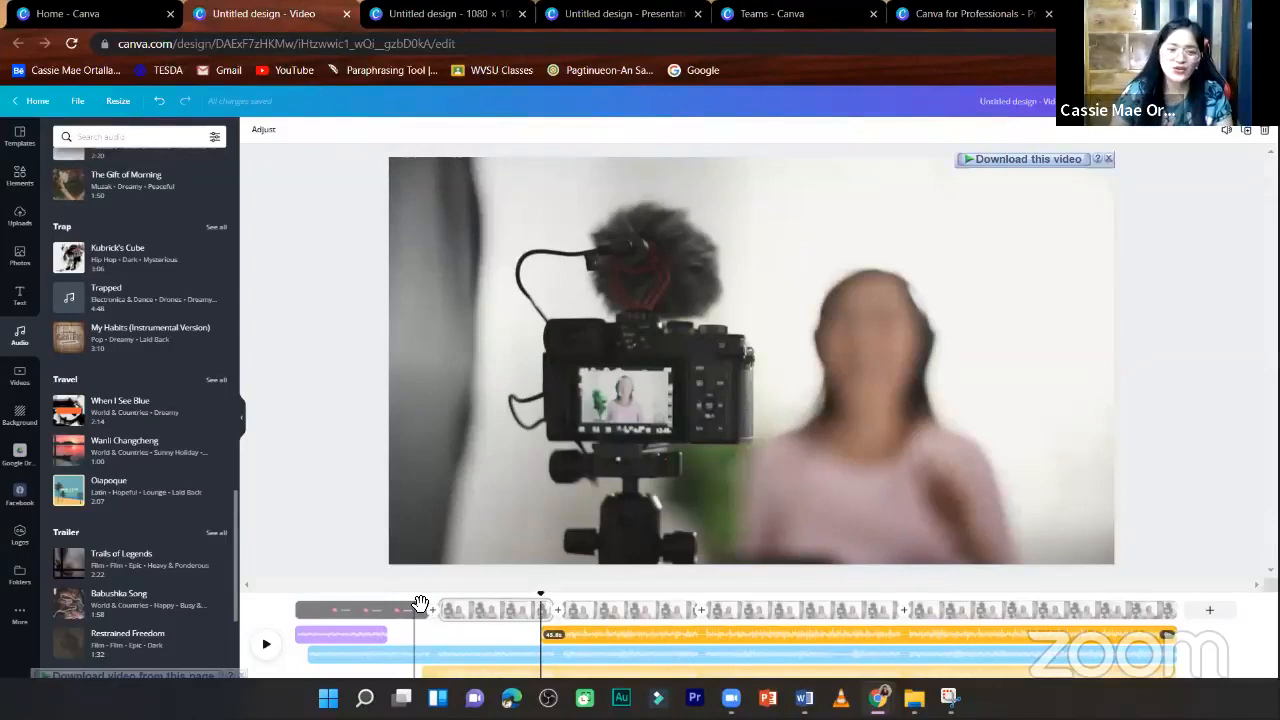
- Add the uploaded voice-over audio "PAGPAHITUON-2021-TEASER-VO" near the start of the second page
{"action": "left_click", "coordinate": [420, 608]}
{"action": "scroll", "coordinate": [155, 622], "scroll_direction": "down", "scroll_amount": 5}
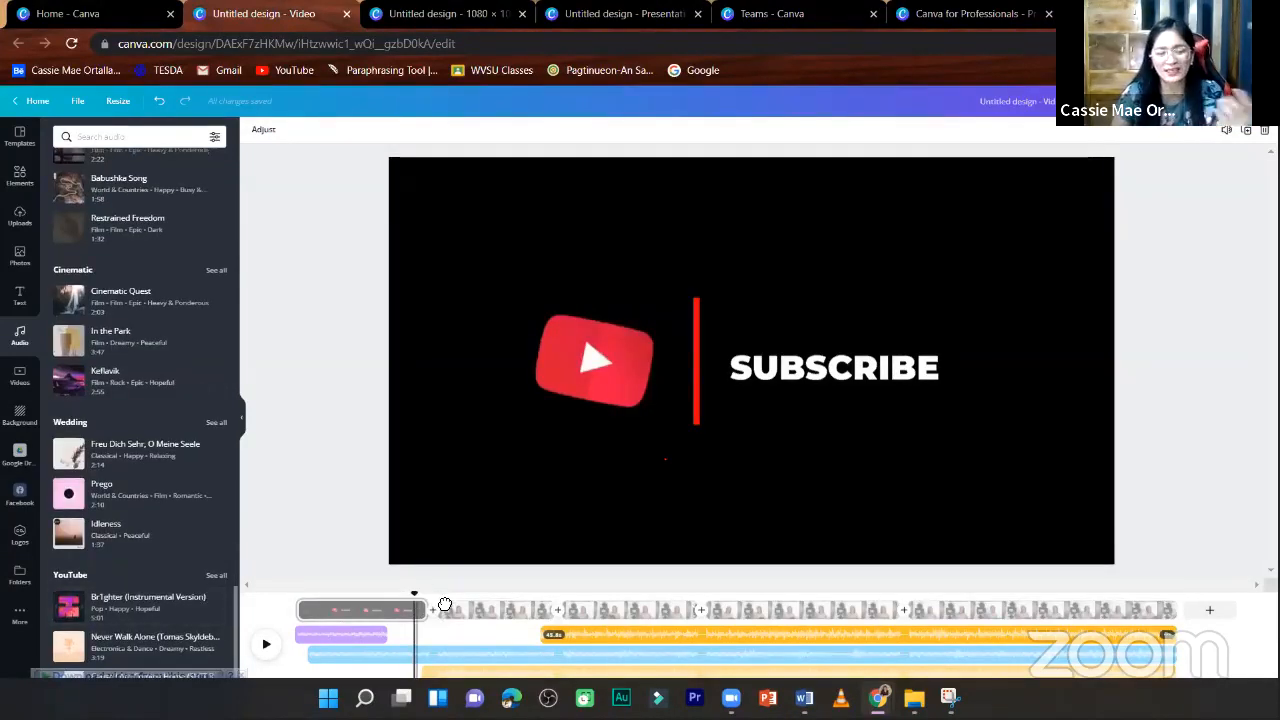
{"action": "left_click_drag", "start_coordinate": [445, 604], "coordinate": [452, 606]}
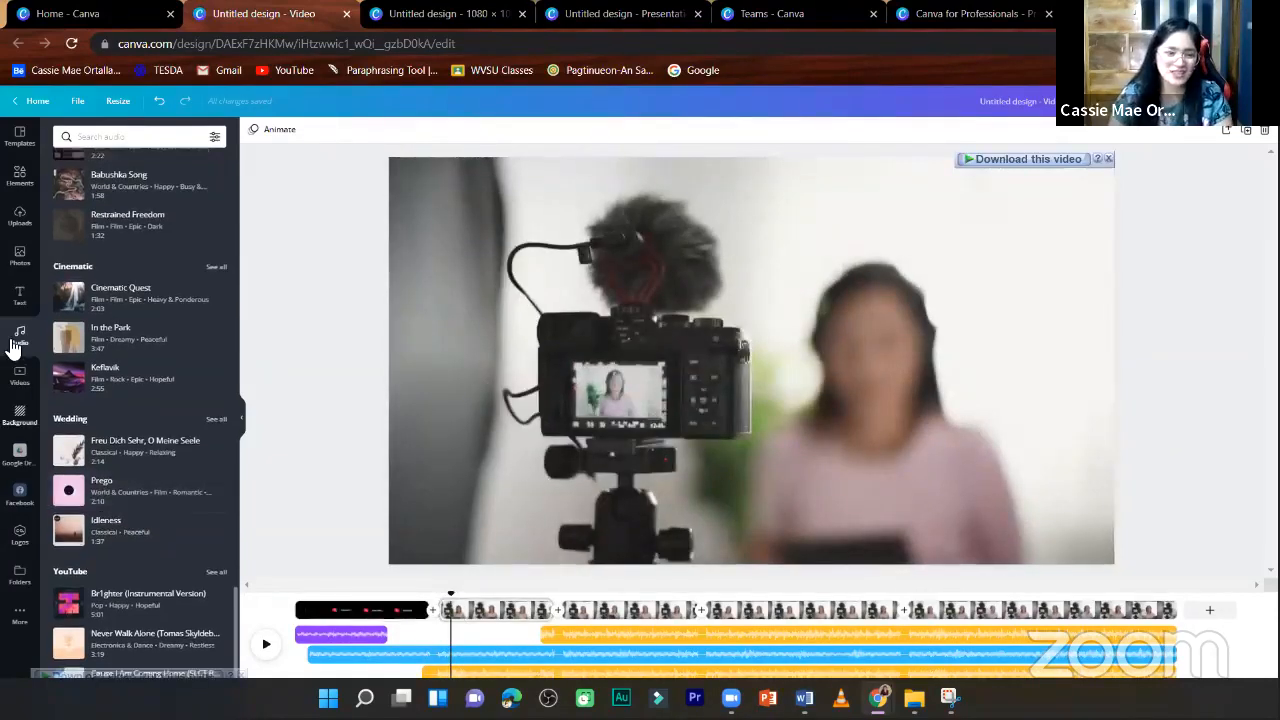
{"action": "left_click", "coordinate": [20, 214]}
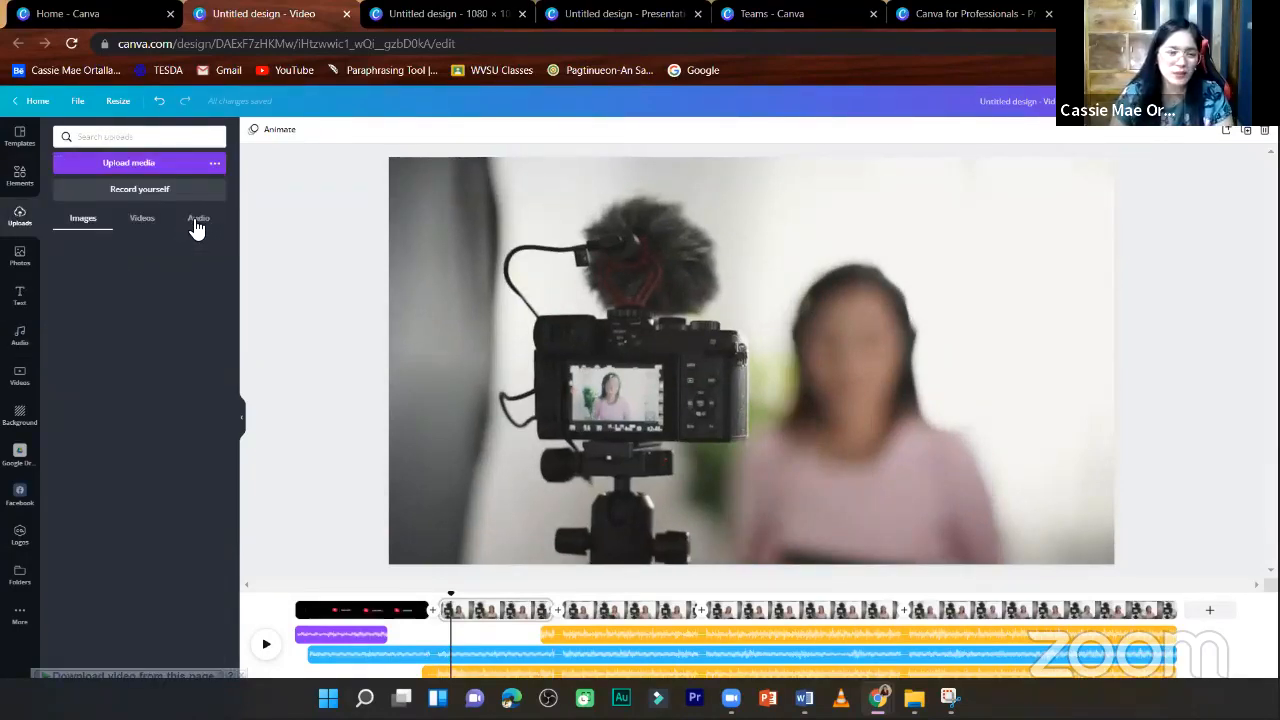
{"action": "left_click", "coordinate": [198, 221]}
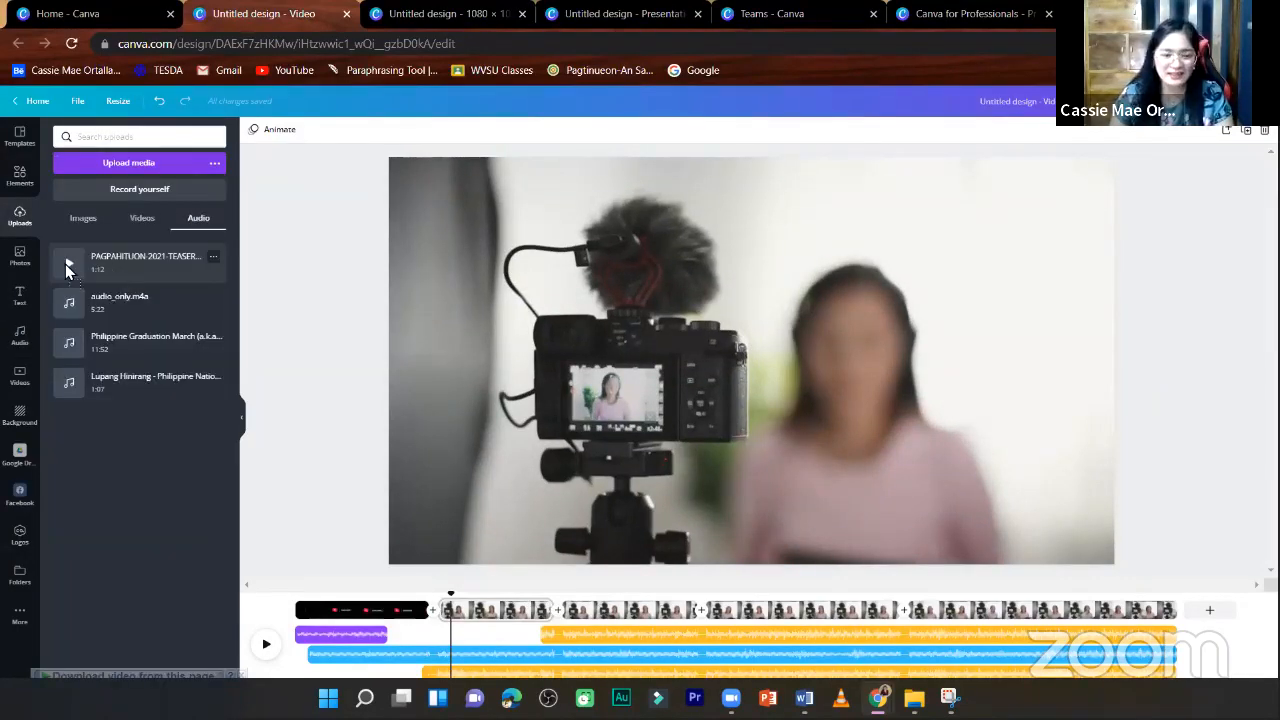
{"action": "left_click_drag", "start_coordinate": [65, 264], "coordinate": [344, 548]}
- Play back the second page with its layered music and voice over, stopping with that page selected
{"action": "left_click", "coordinate": [563, 582]}
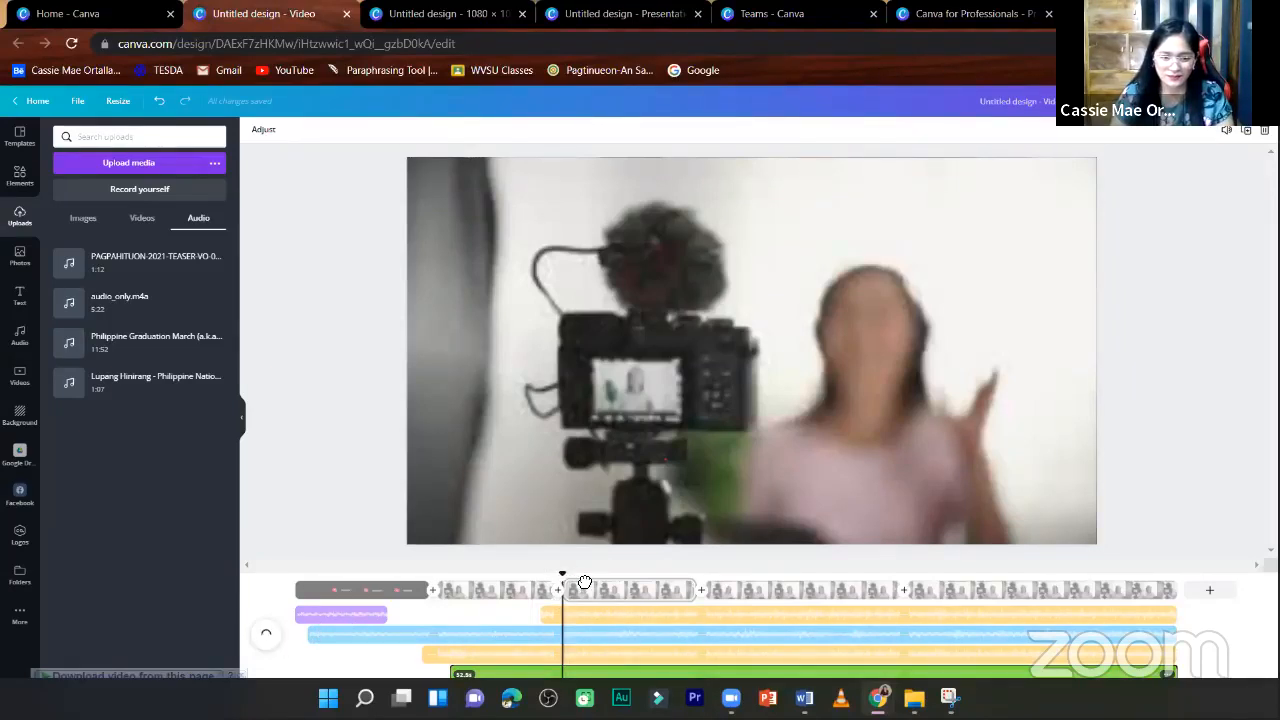
{"action": "left_click", "coordinate": [526, 588]}
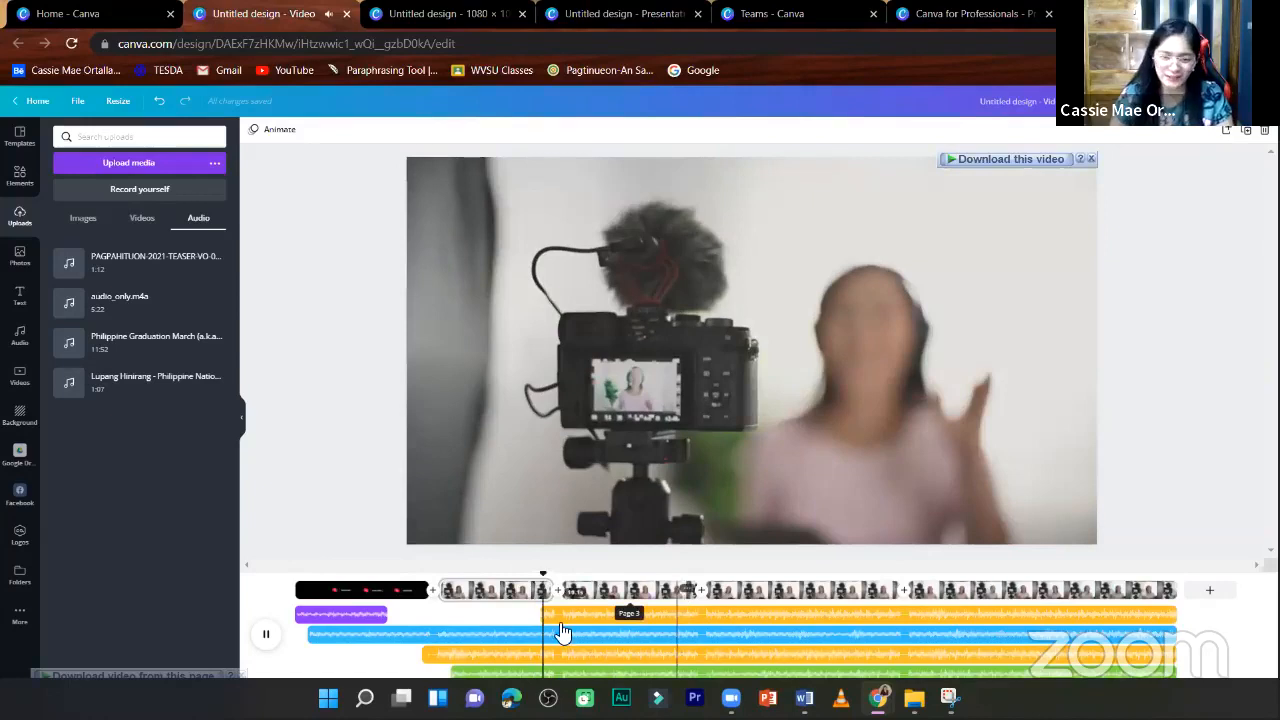
{"action": "left_click", "coordinate": [490, 590]}
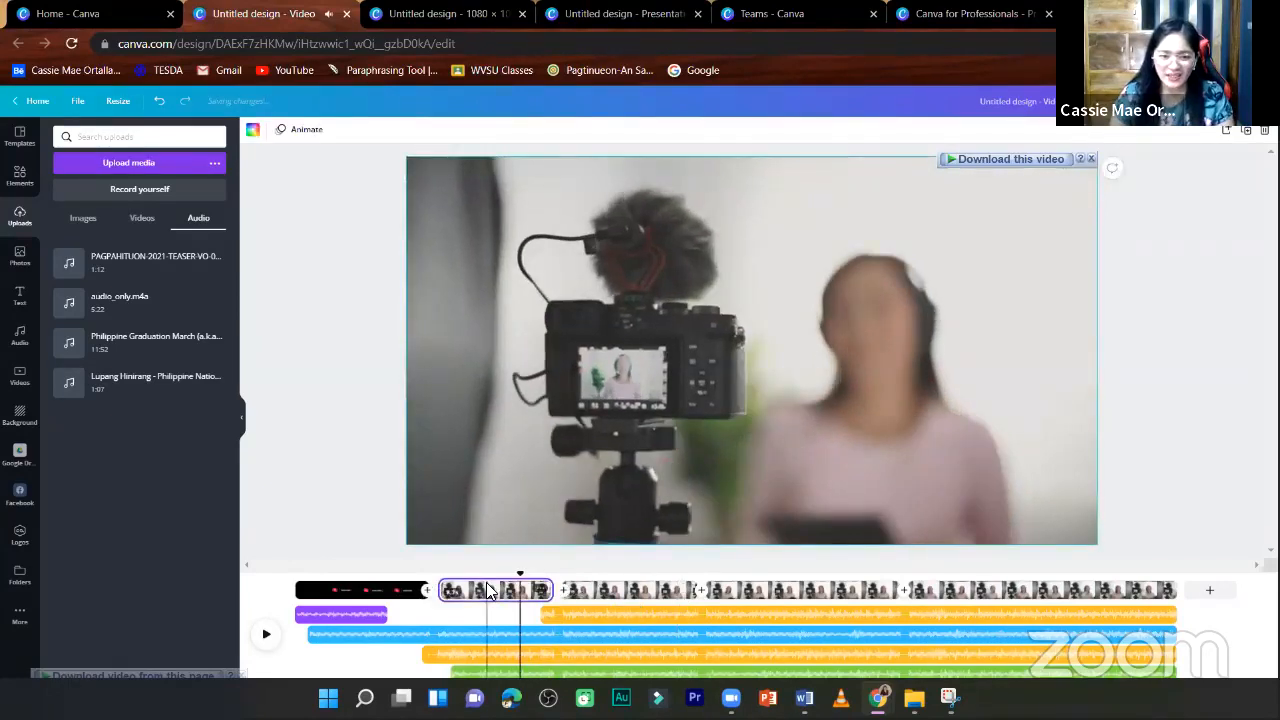
- Add a Slide transition between the second and third pages after trying Circle Wipe and Line Wipe
{"action": "right_click", "coordinate": [490, 590]}
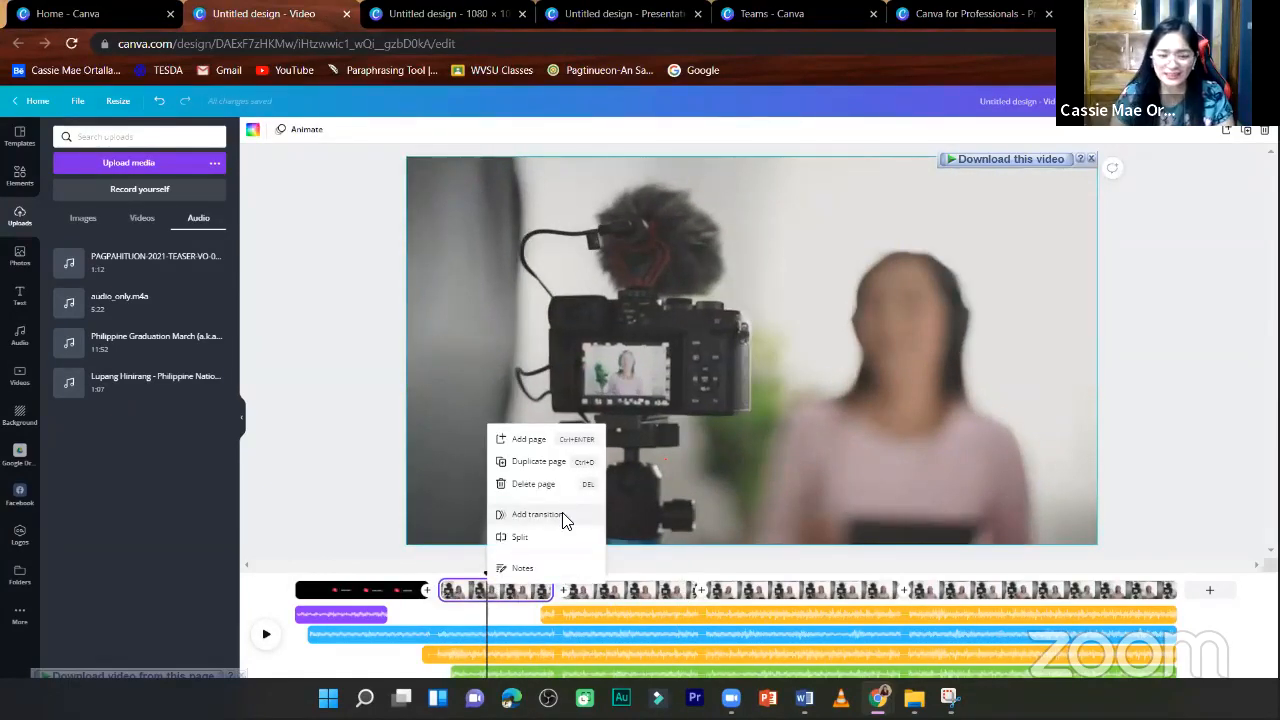
{"action": "left_click", "coordinate": [540, 514]}
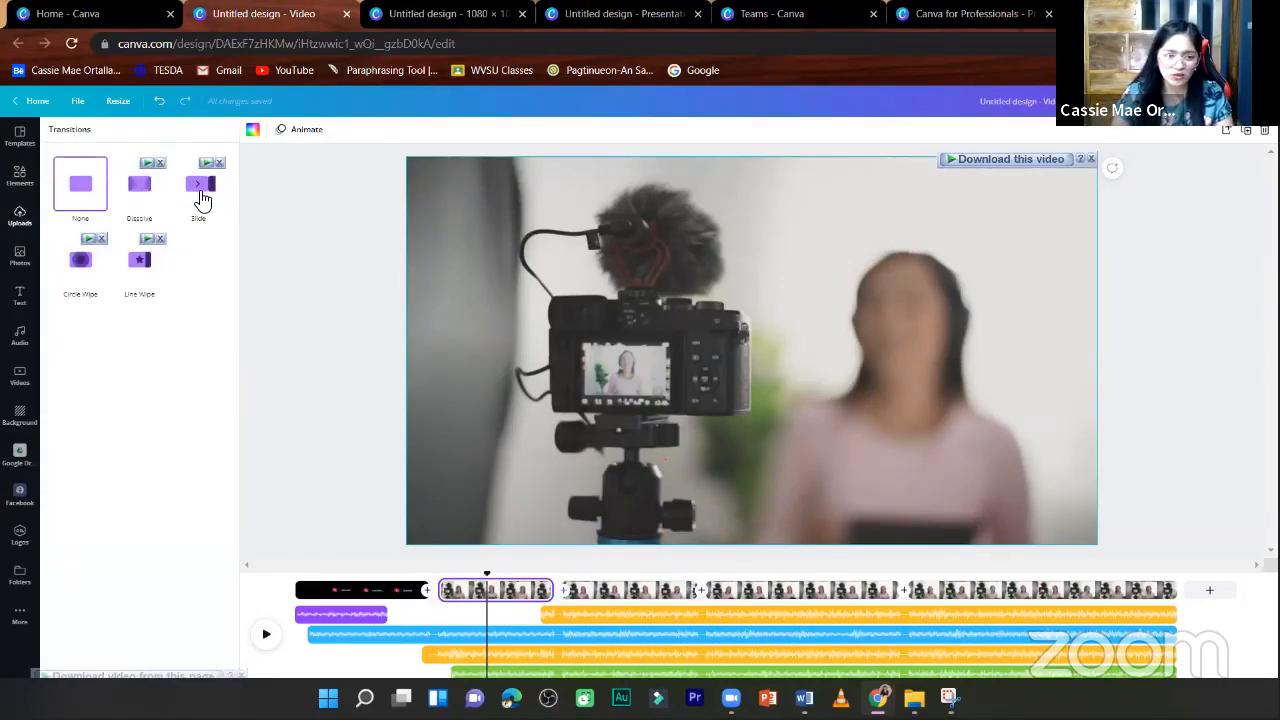
{"action": "left_click", "coordinate": [205, 197]}
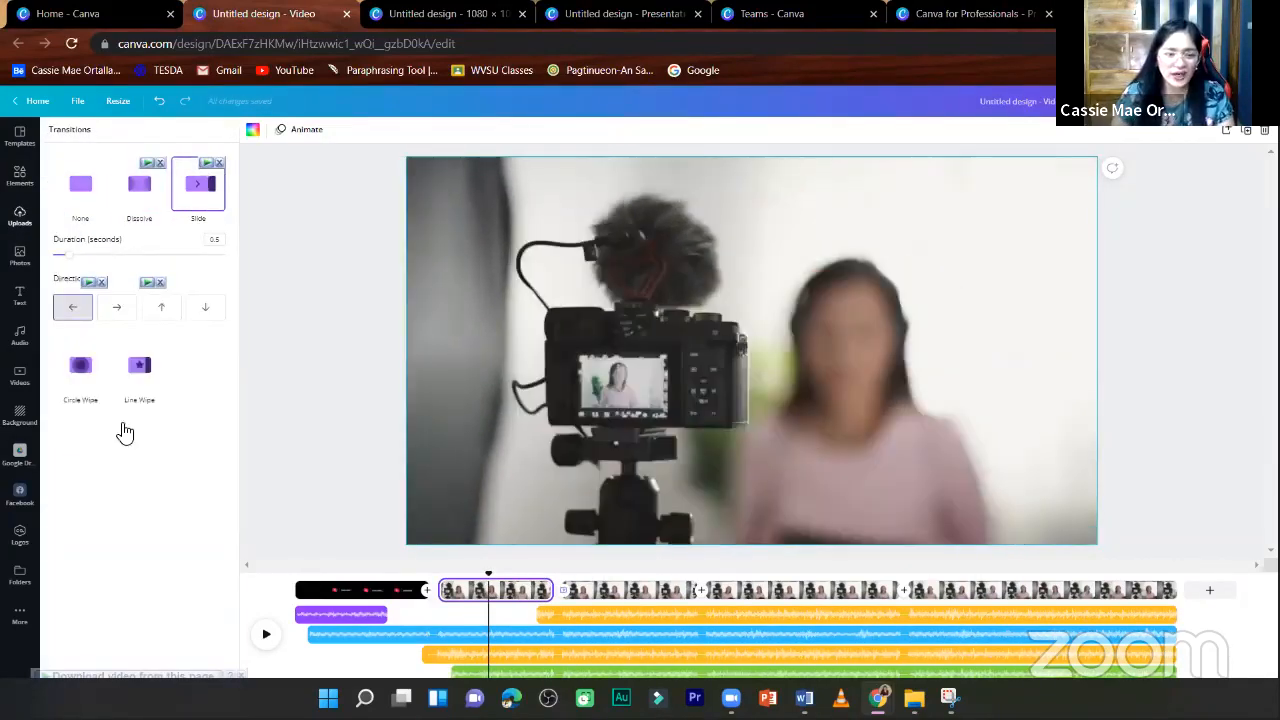
{"action": "left_click", "coordinate": [81, 370]}
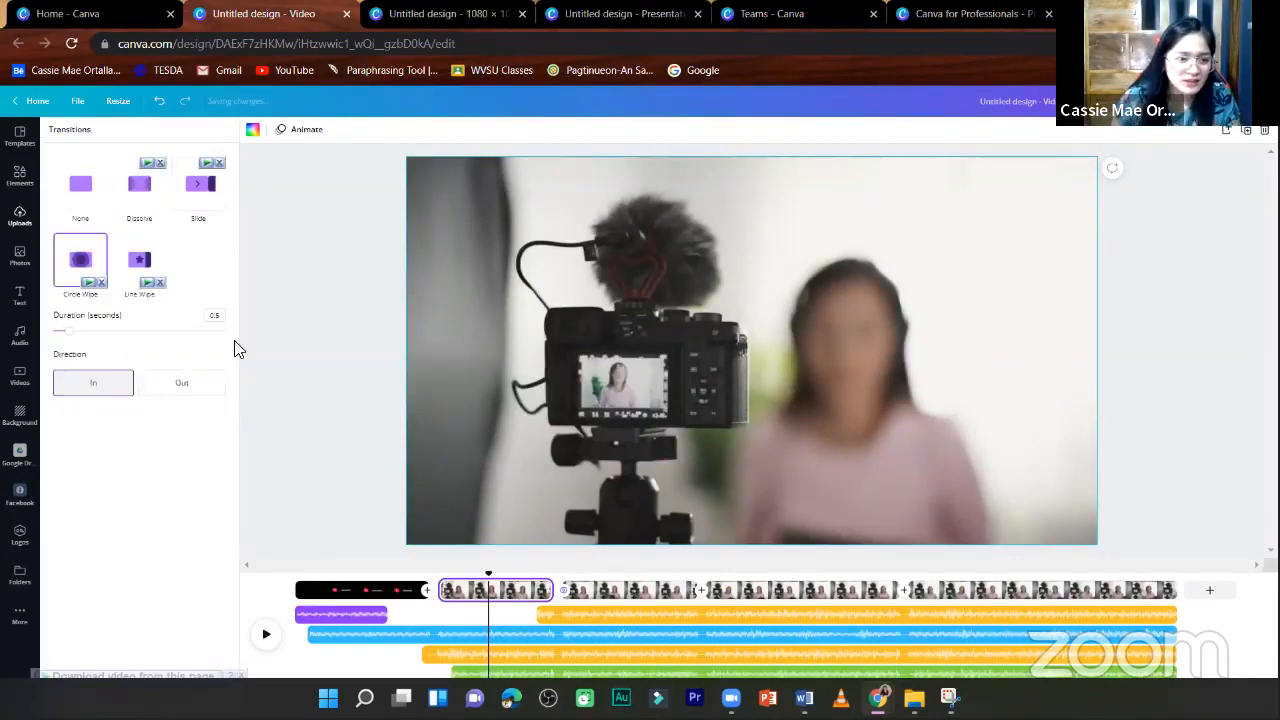
{"action": "left_click", "coordinate": [155, 258]}
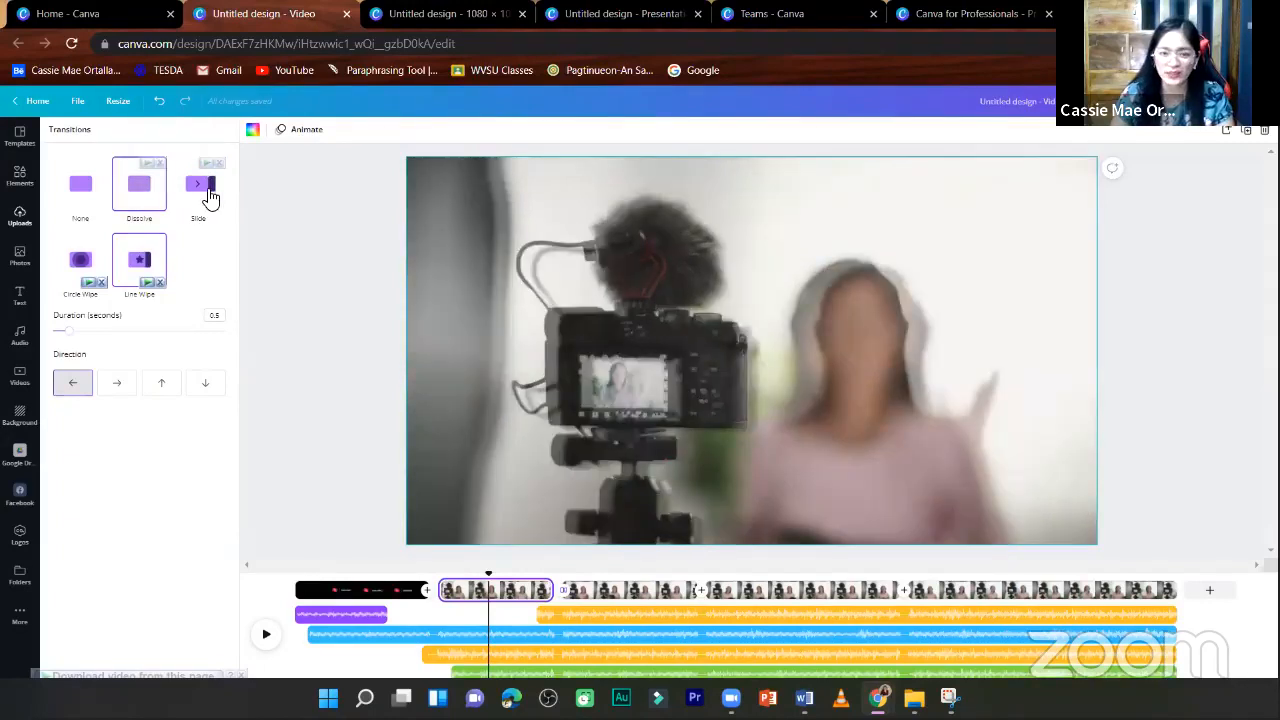
{"action": "left_click", "coordinate": [211, 197]}
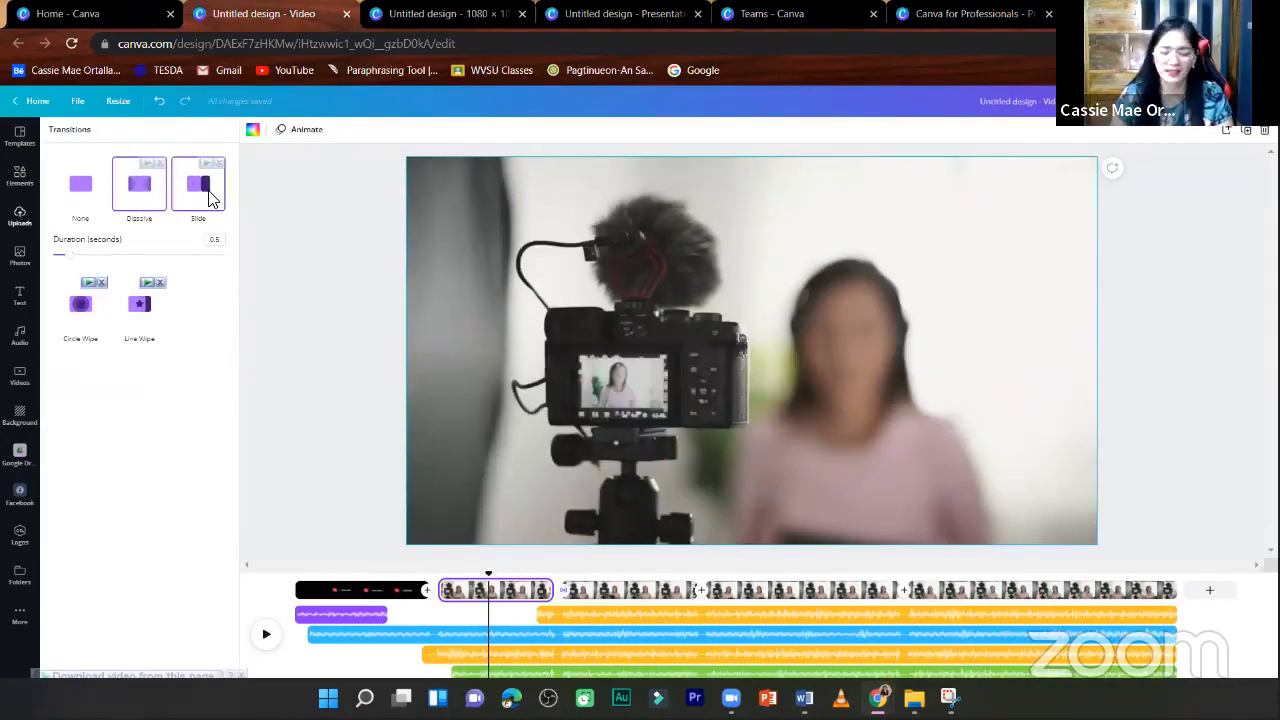
{"action": "left_click", "coordinate": [209, 197]}
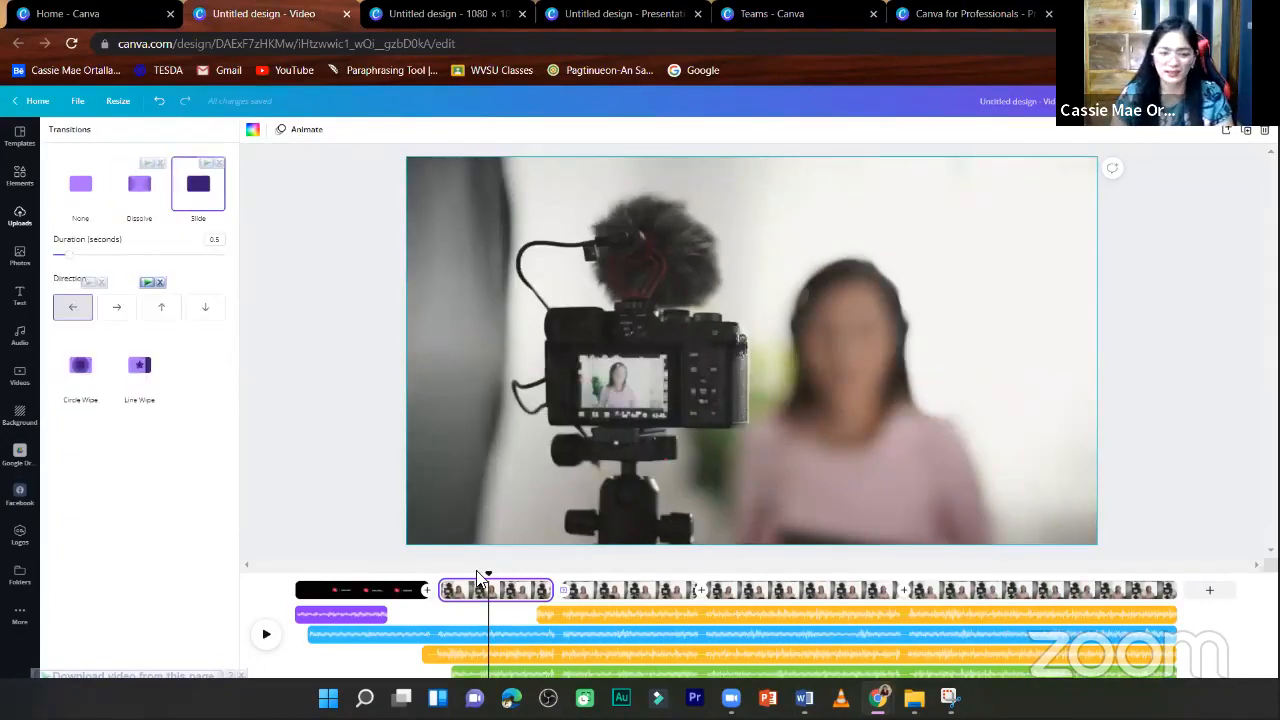
- Select the Subscribe page in the timeline and open its page options
{"action": "left_click", "coordinate": [400, 593]}
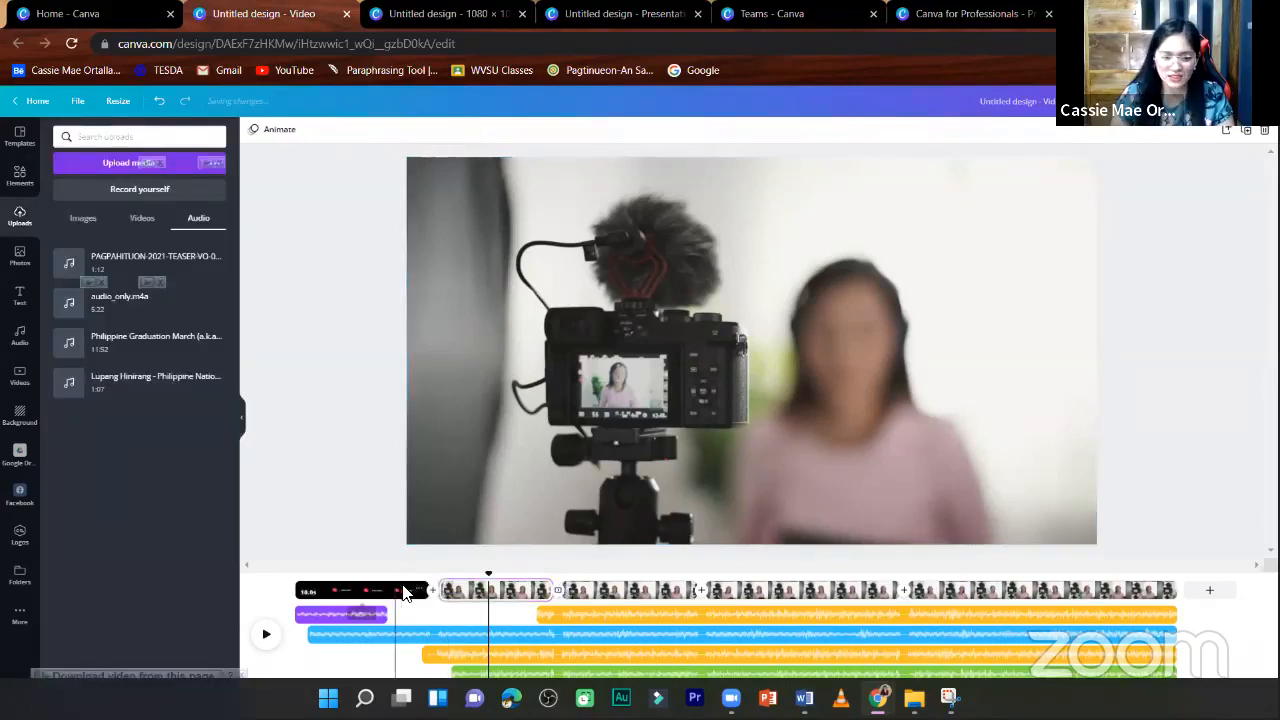
{"action": "right_click", "coordinate": [405, 593]}
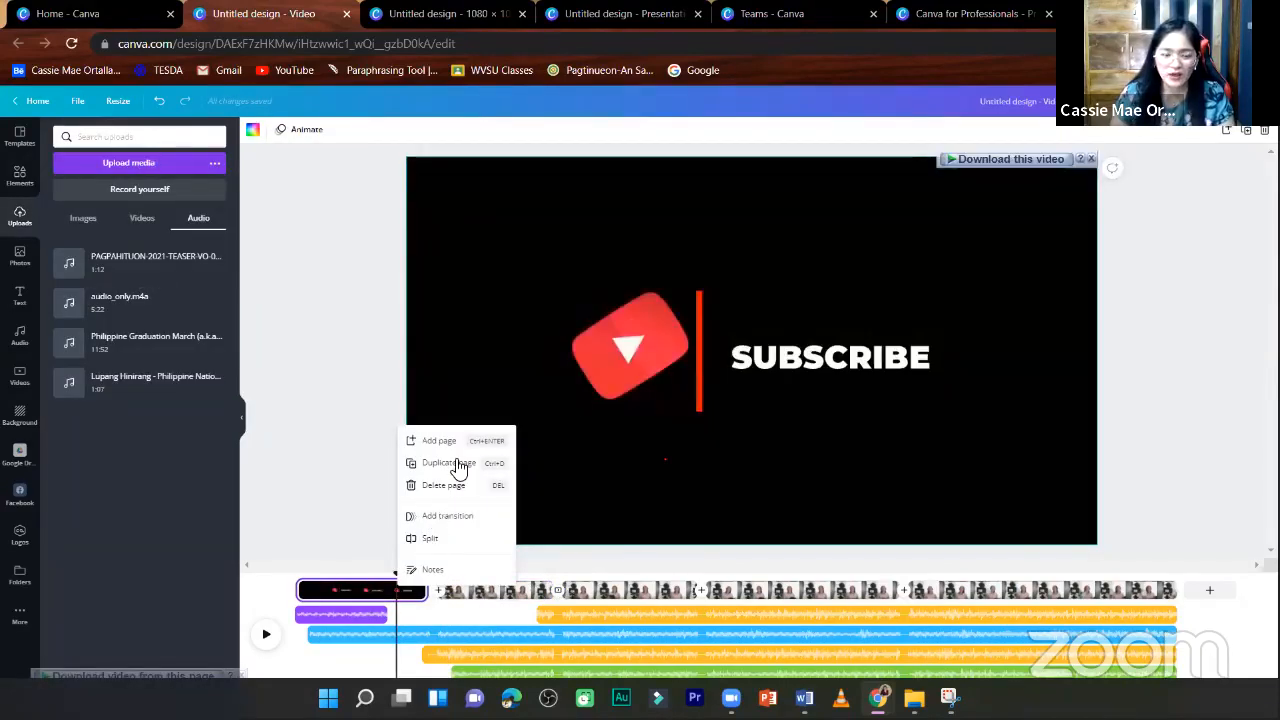